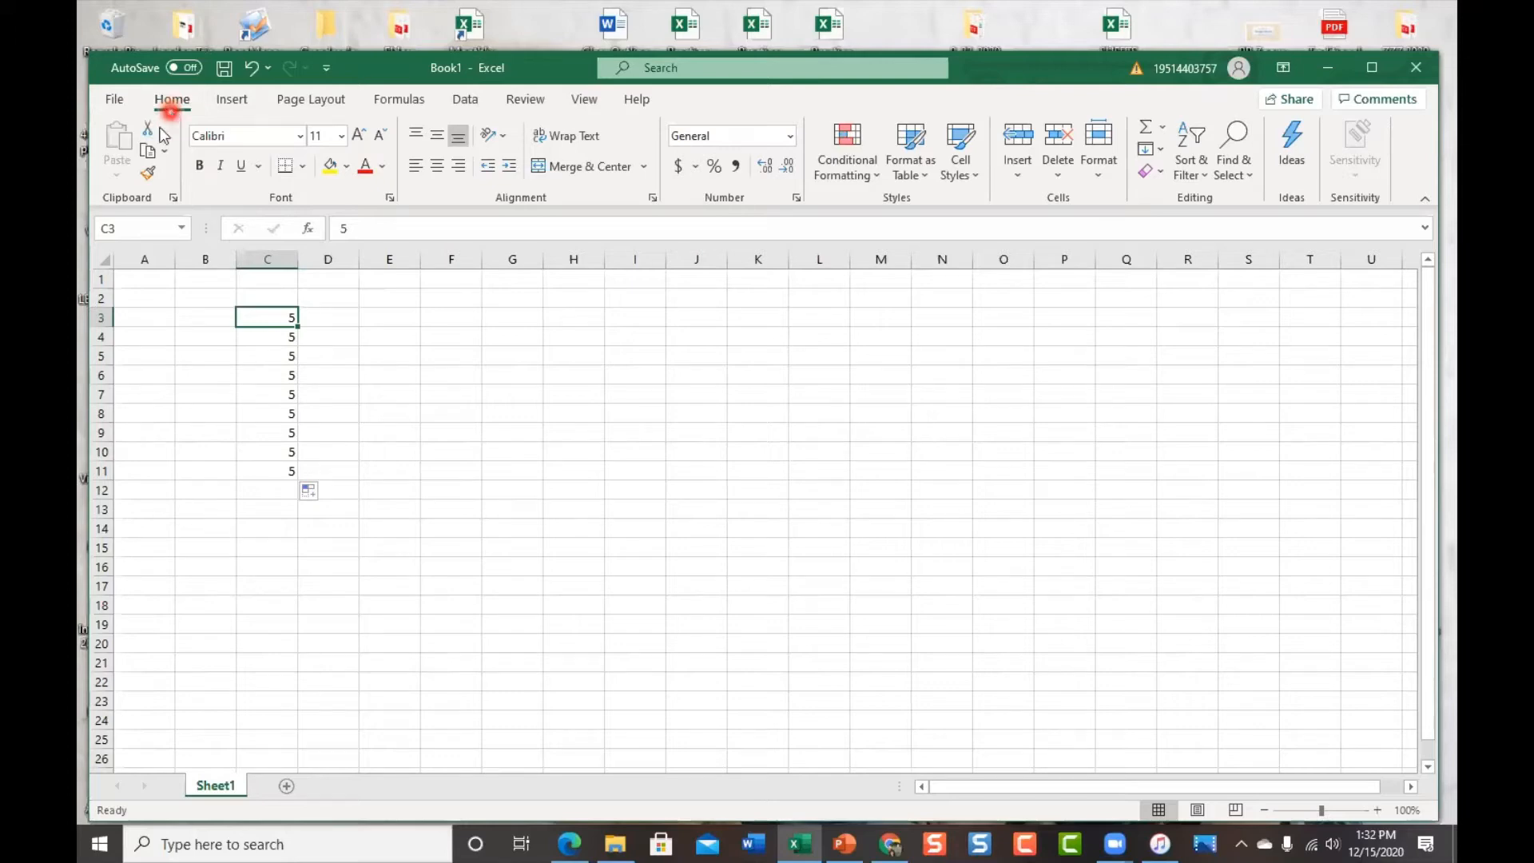
Browse the Insert and Data ribbon tabs, trying the add-ins command, then return to Home
left_click(160, 112)
left_click(251, 104)
left_click(431, 167)
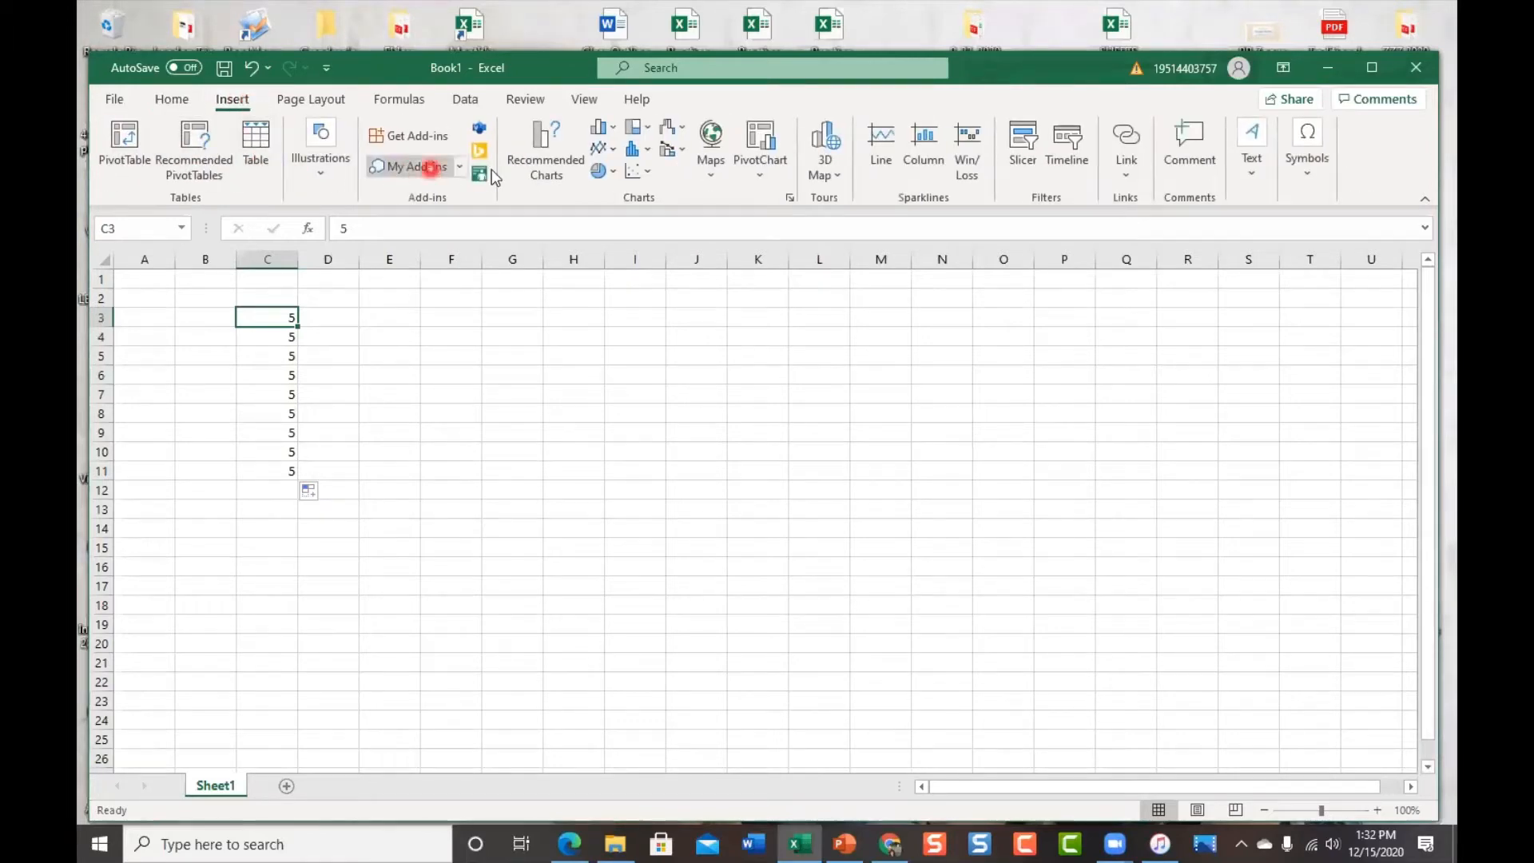
left_click(467, 101)
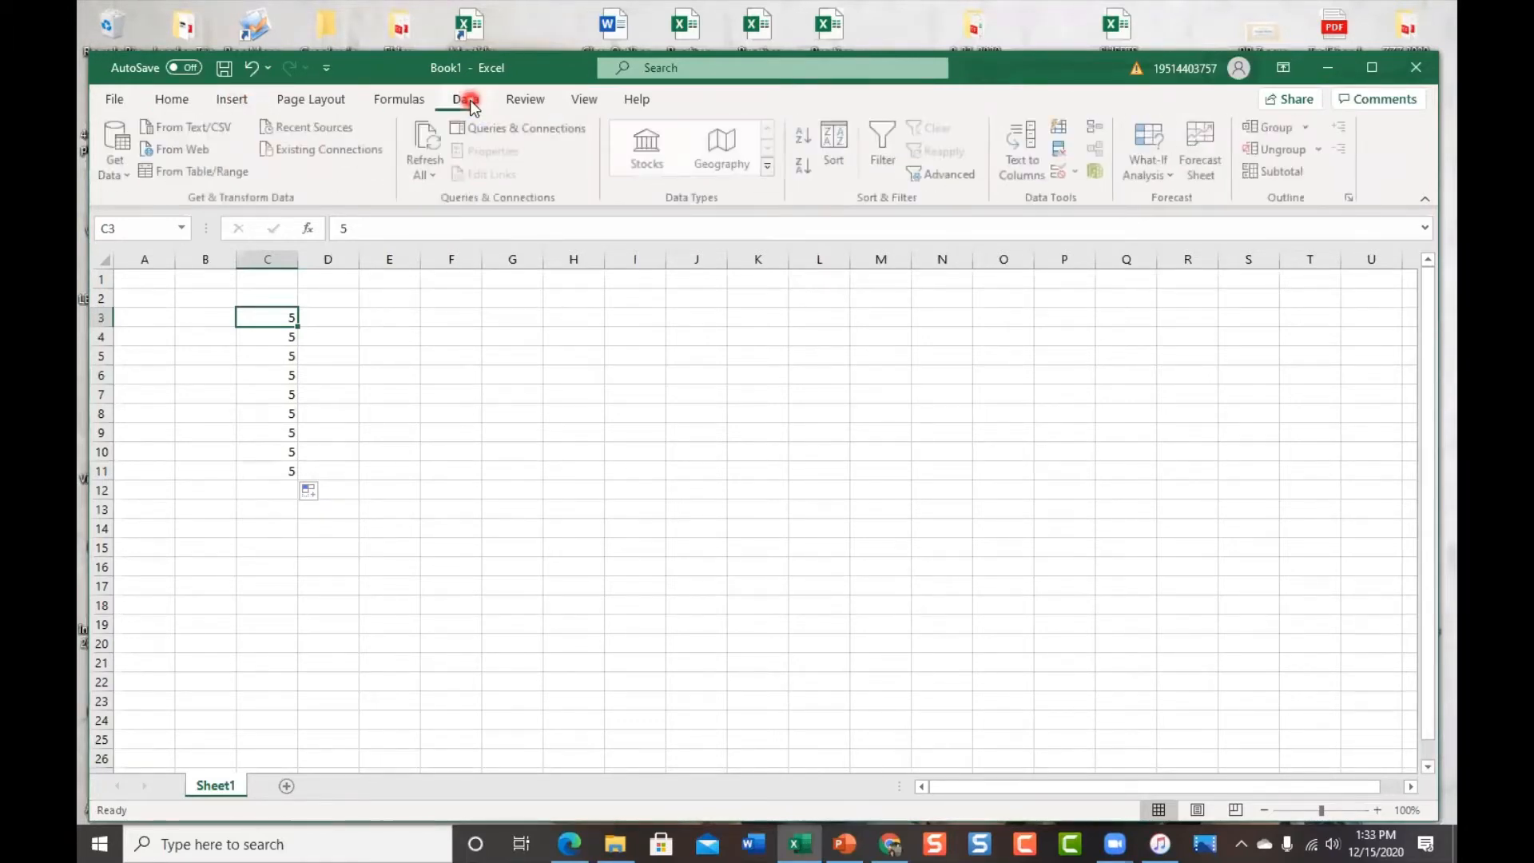
left_click(168, 102)
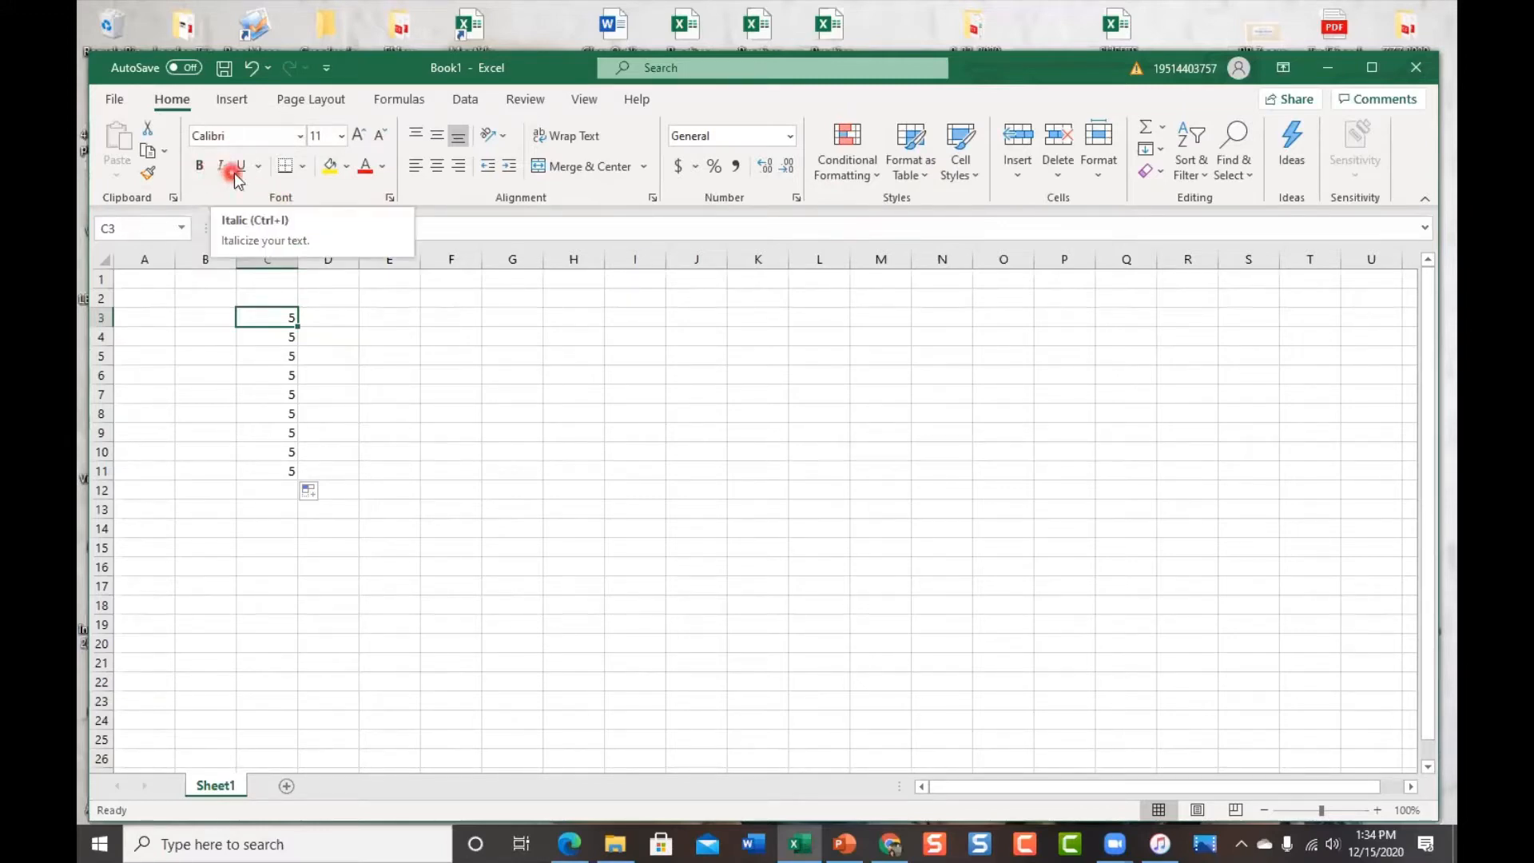
Preview the underline and border style choices without applying any
left_click(260, 166)
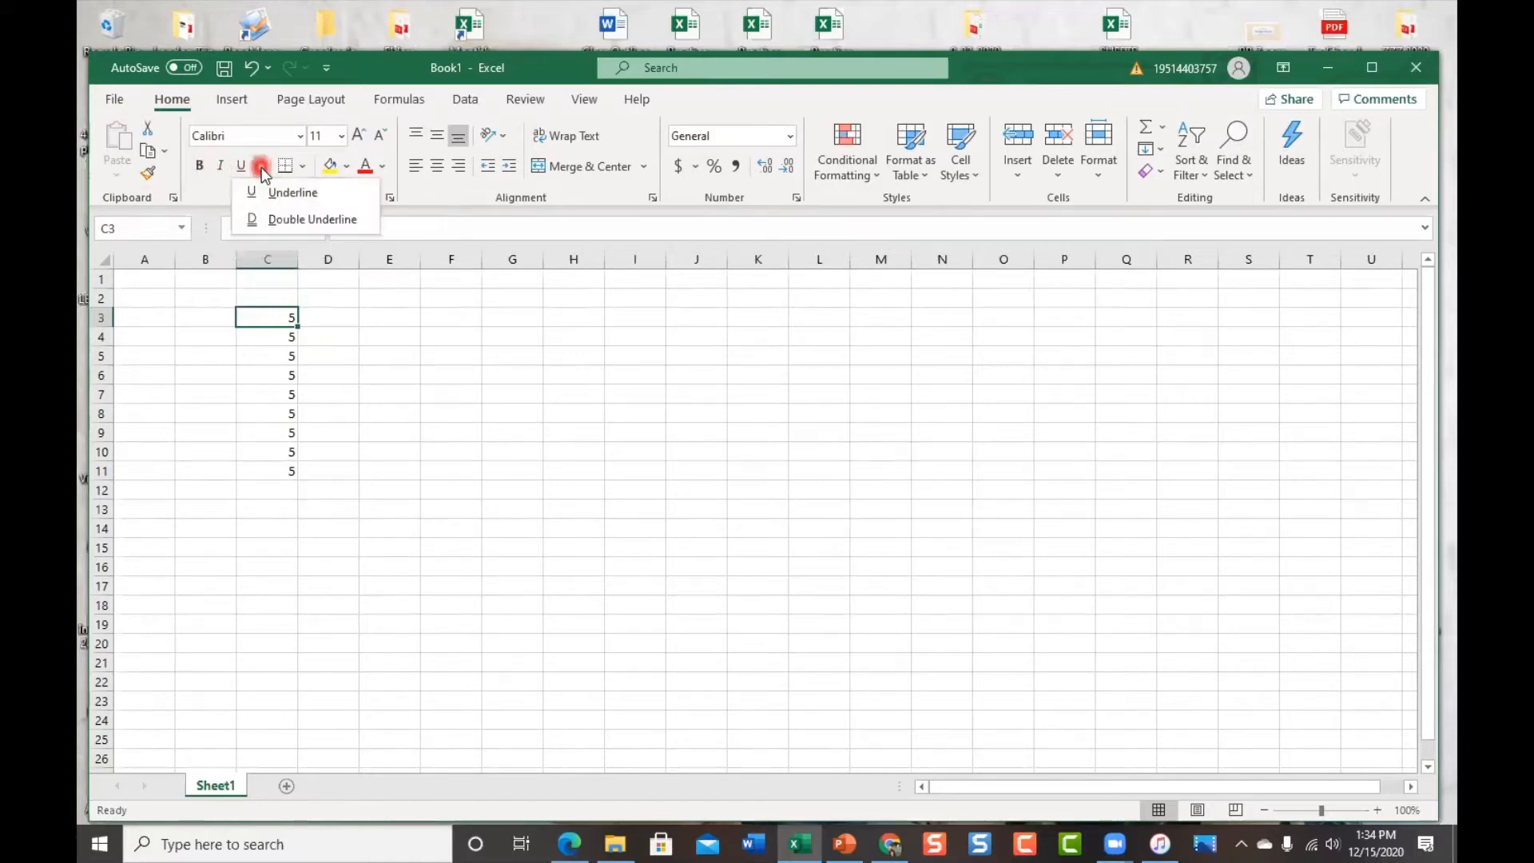
left_click(303, 166)
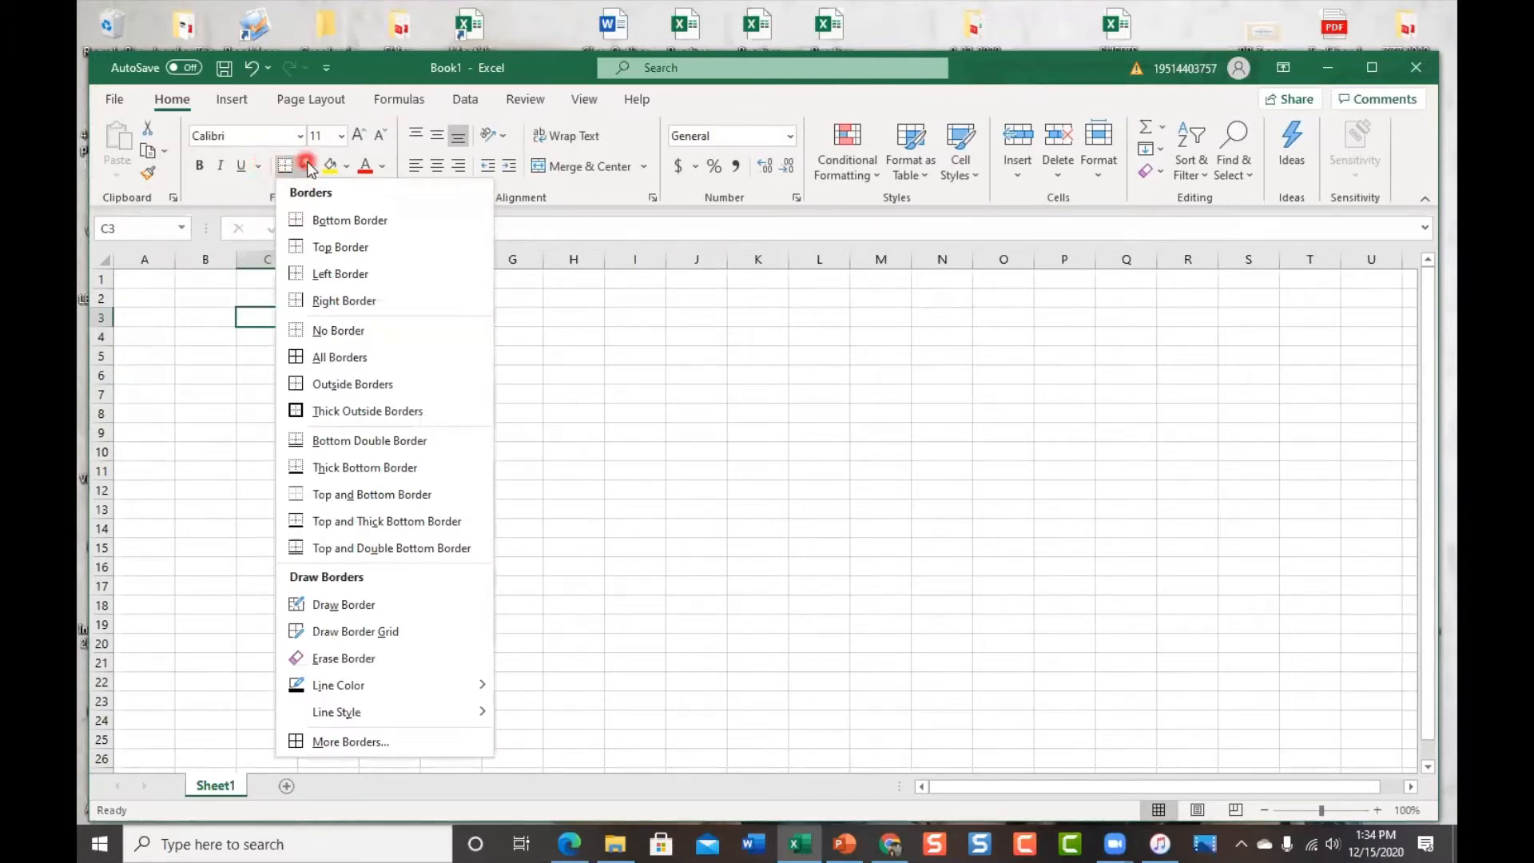
left_click(625, 329)
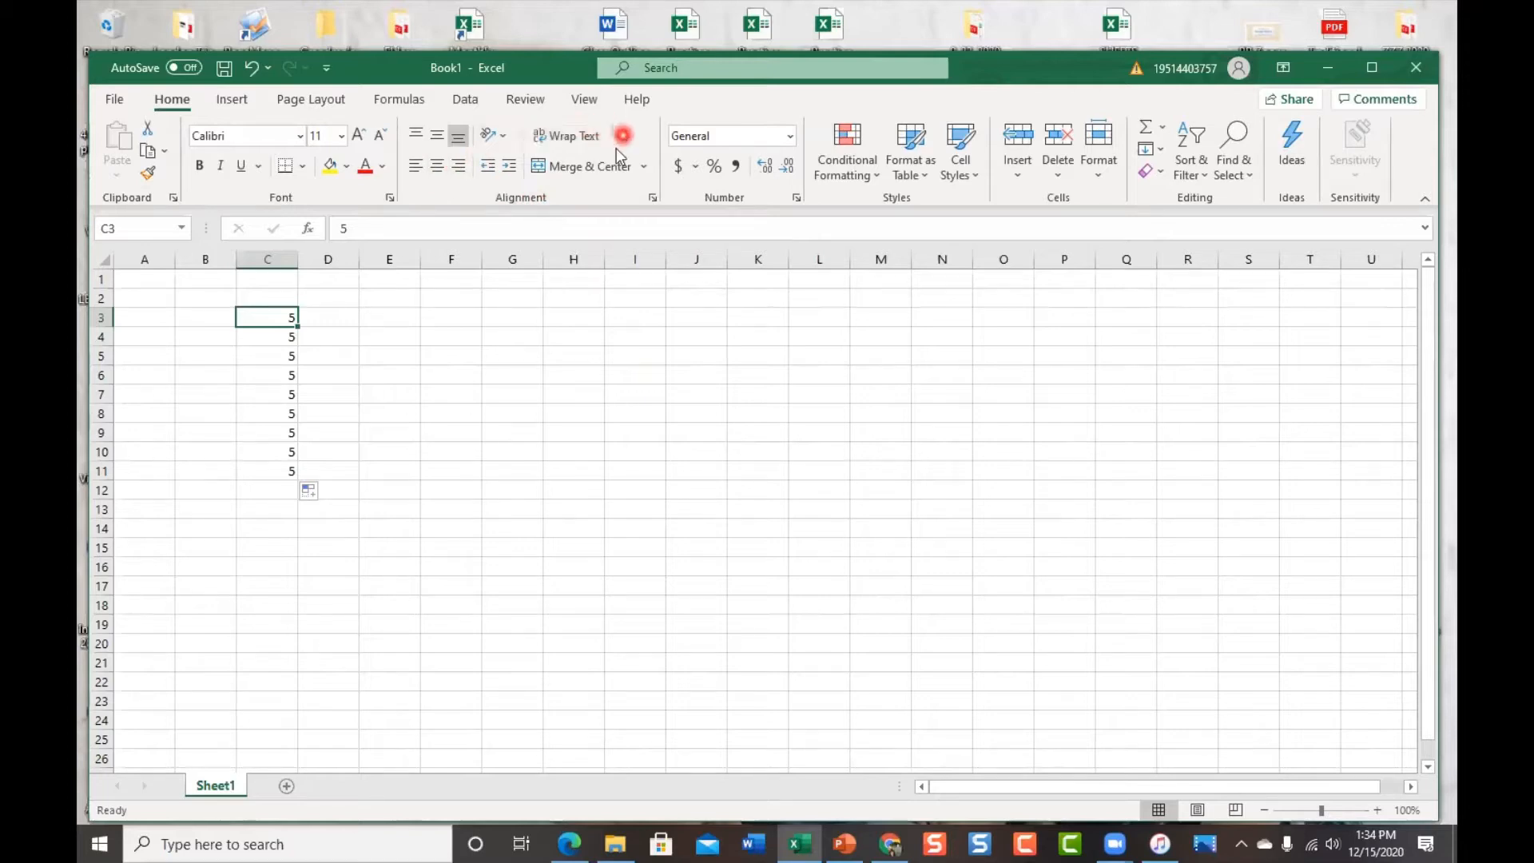
Try left and right alignment on the 5 in C3, leaving it centered
left_click(417, 167)
left_click(463, 169)
left_click(441, 166)
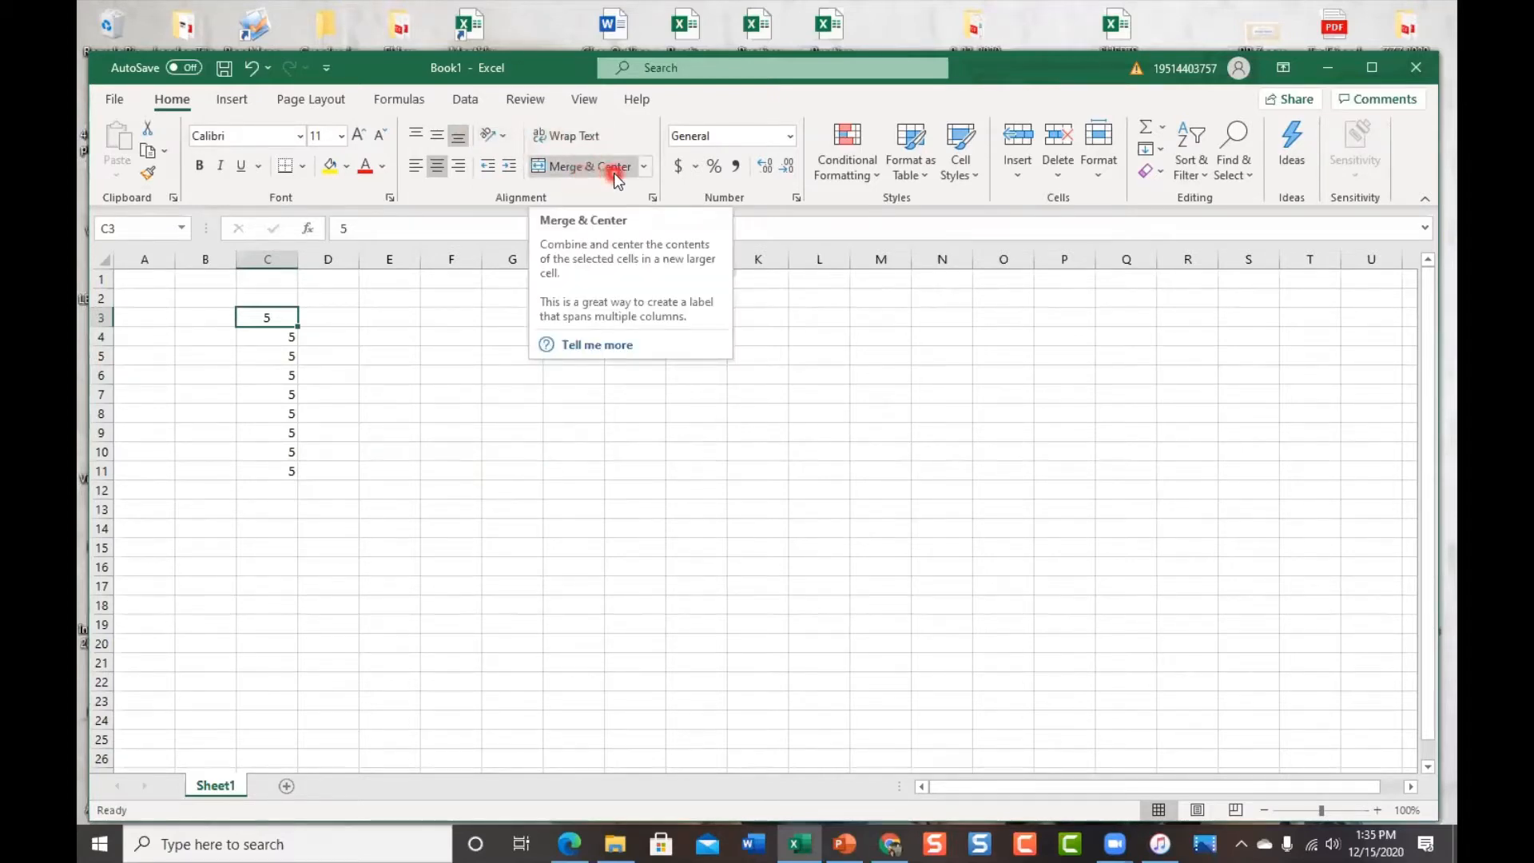
Look over the Accounting format and Clear options, then bring up the Bold command's customisation menu
left_click(695, 168)
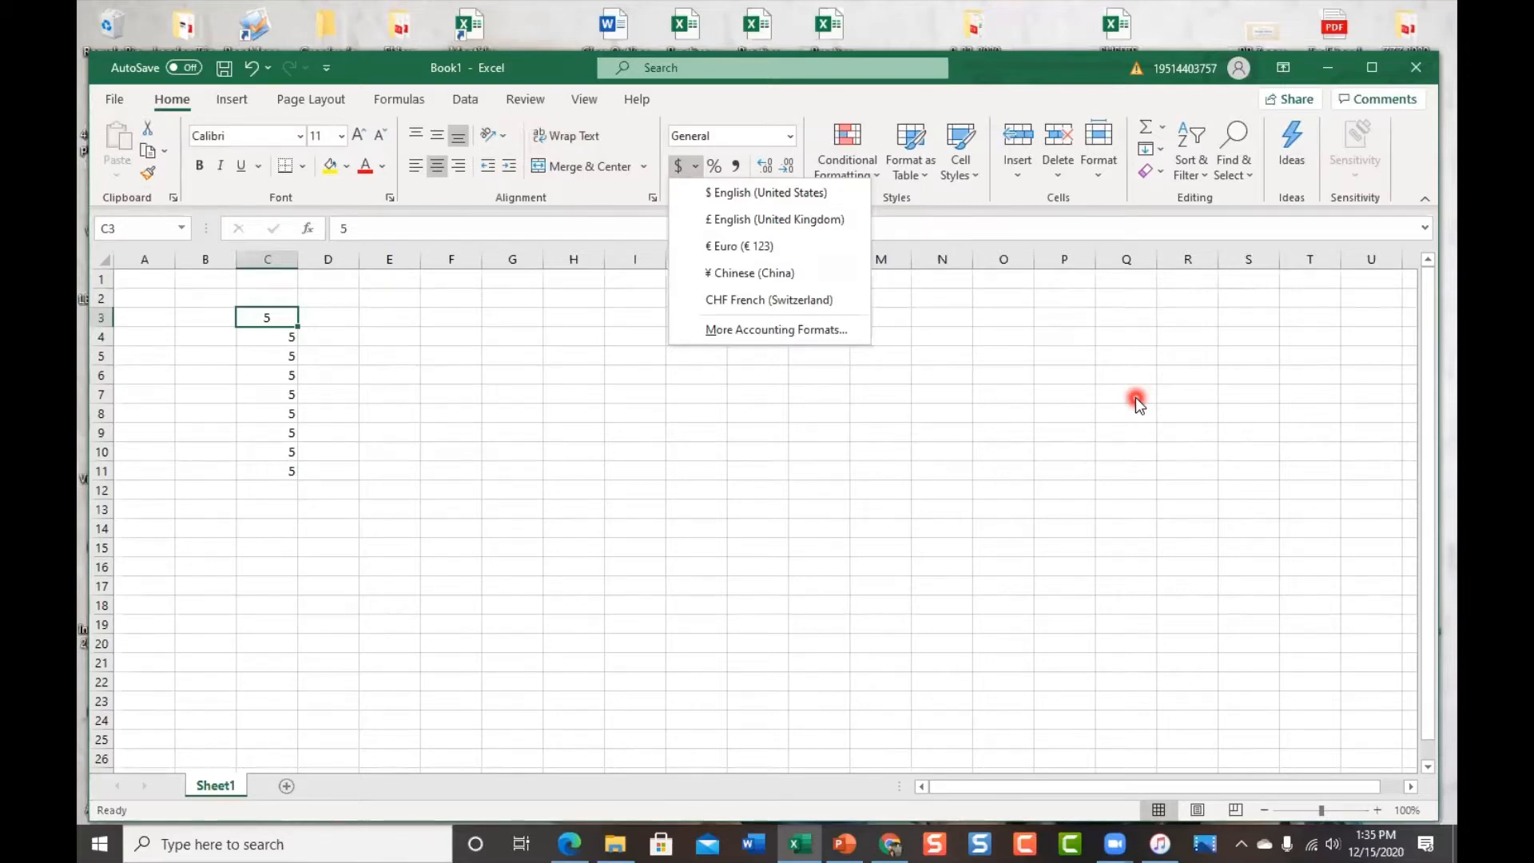
left_click(1150, 170)
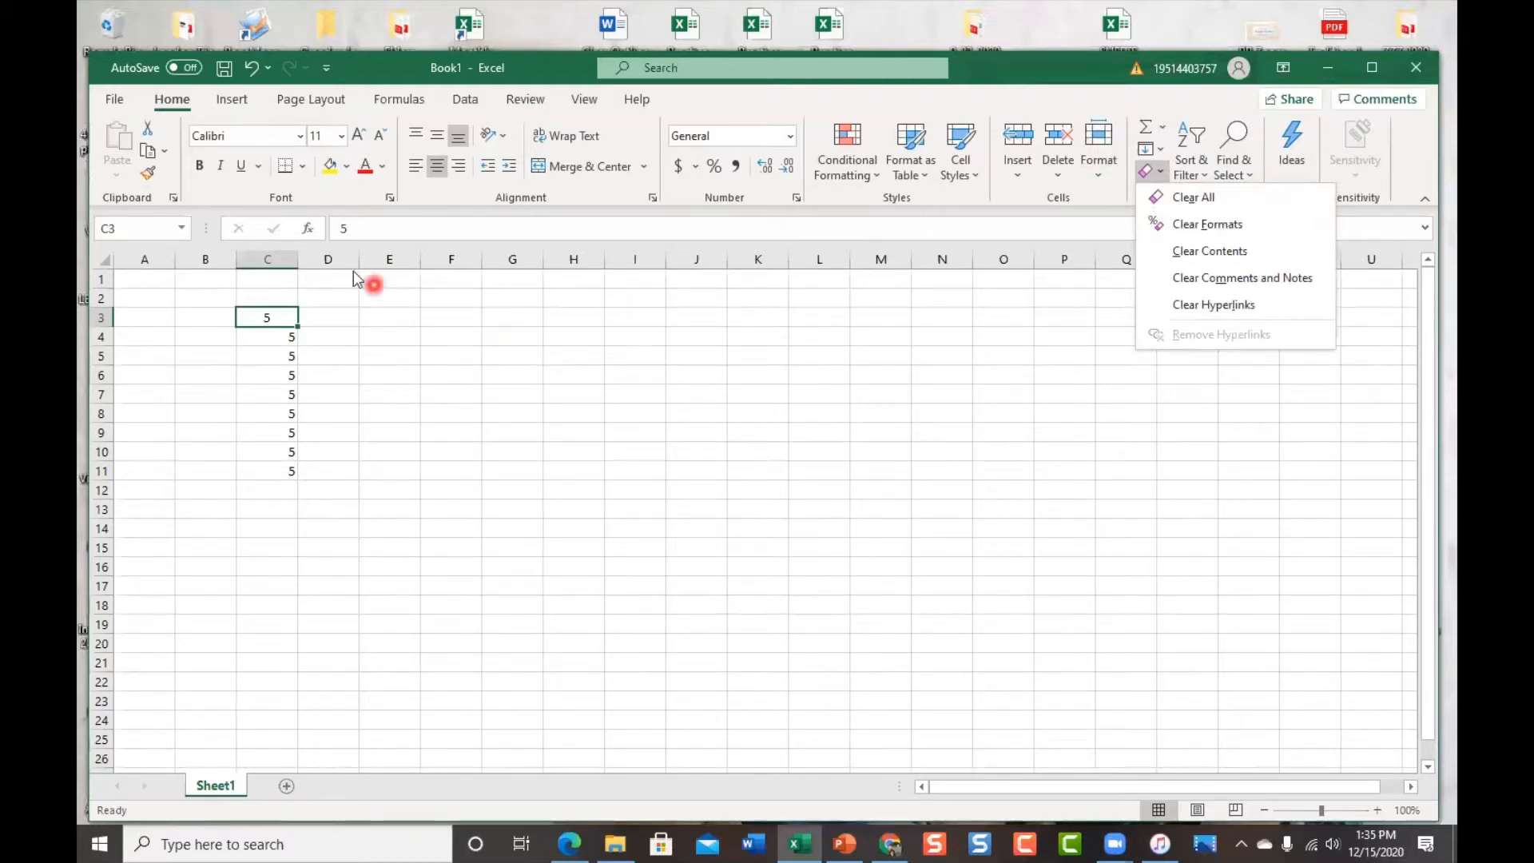
right_click(195, 164)
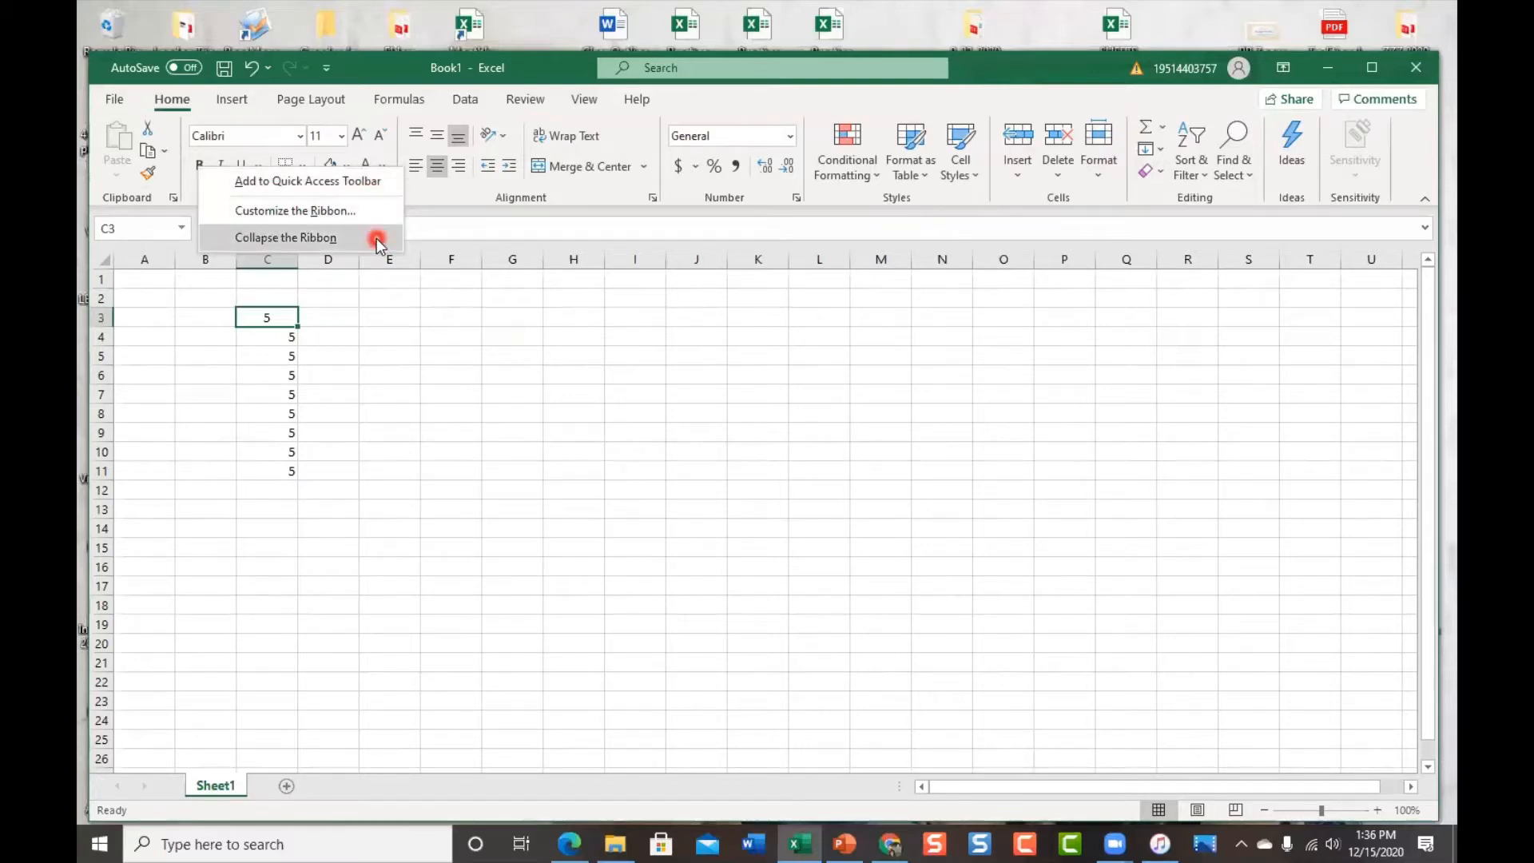
Move the Quick Access Toolbar from the title bar to below the ribbon
left_click(239, 76)
right_click(274, 67)
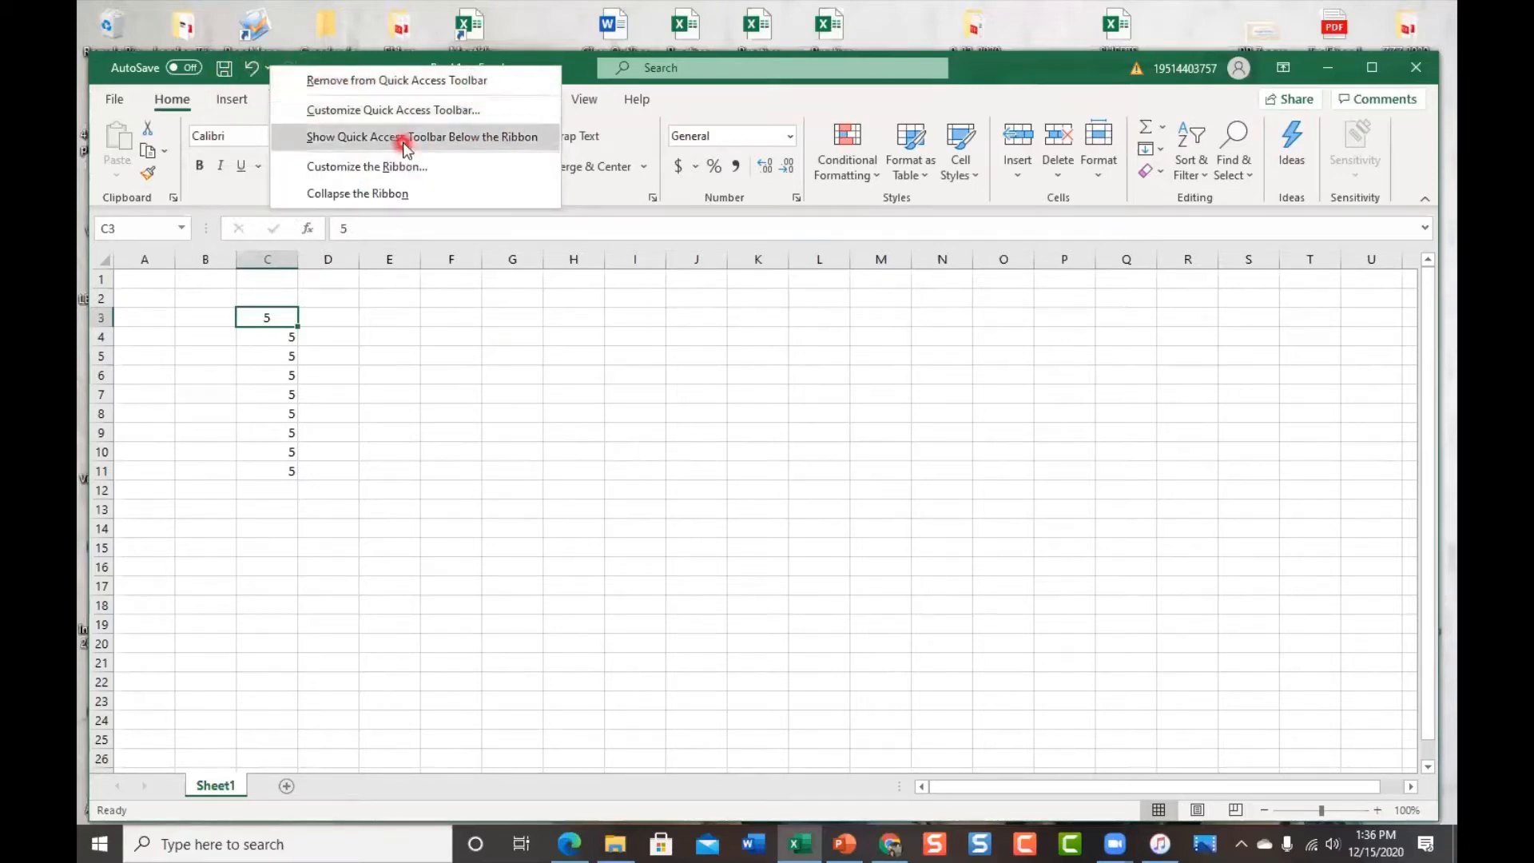
left_click(546, 141)
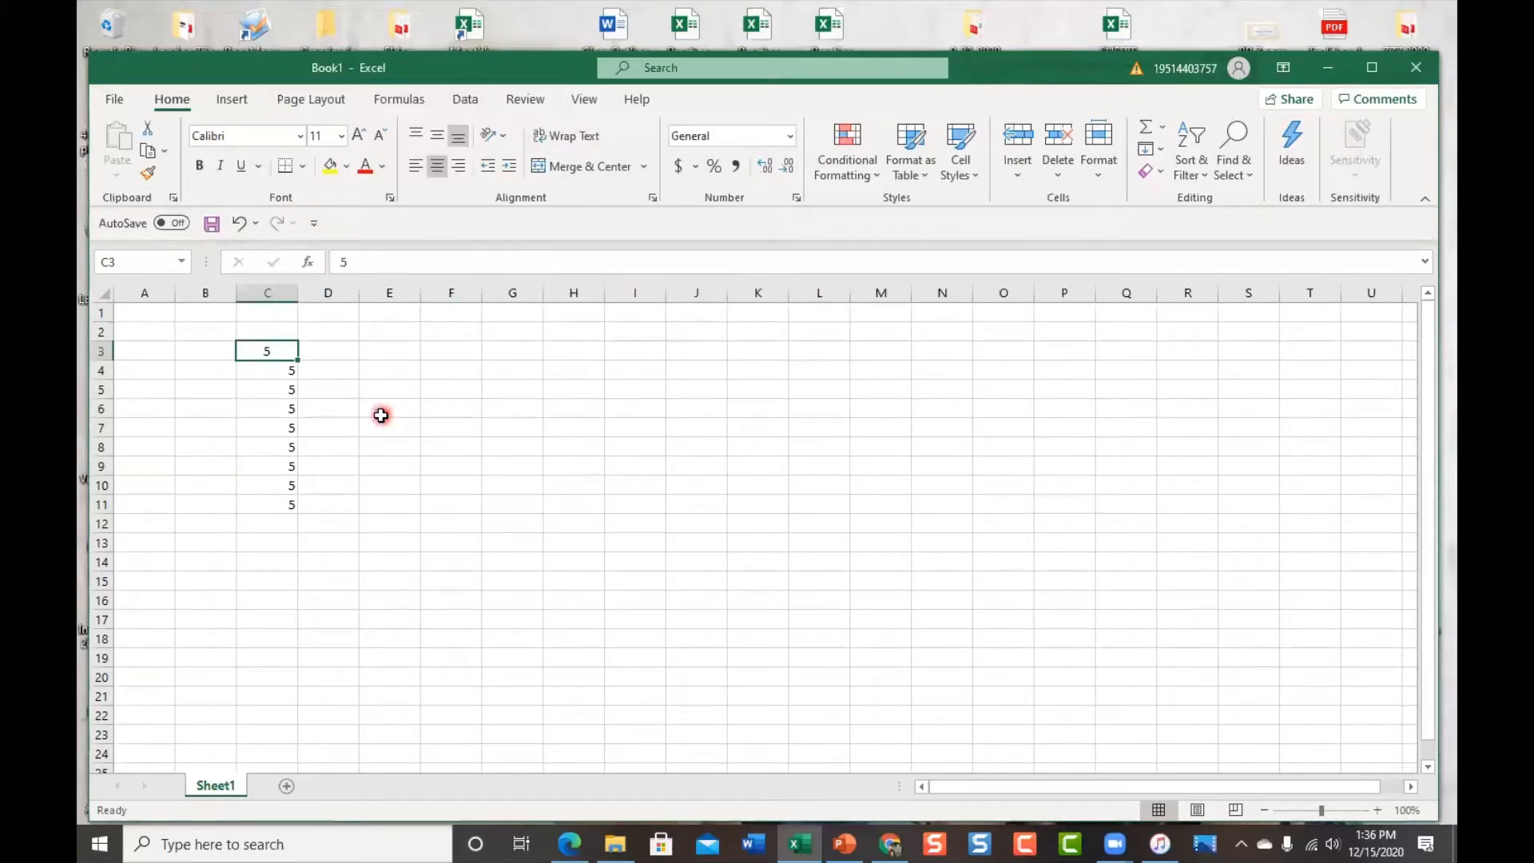
Add Bold, Italic, Underline and Font Color to the Quick Access Toolbar
right_click(201, 171)
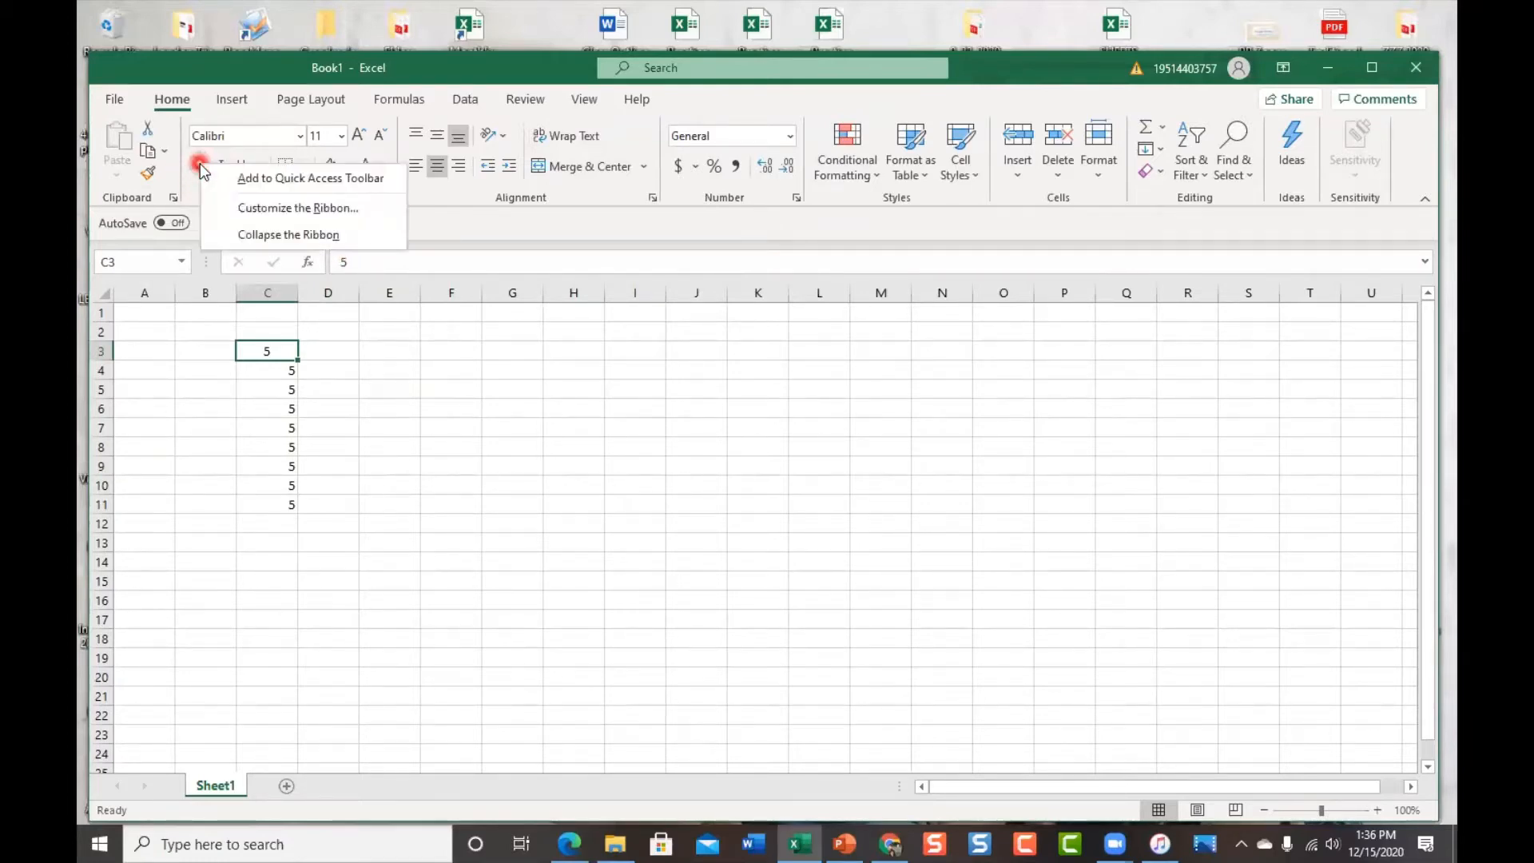
left_click(274, 179)
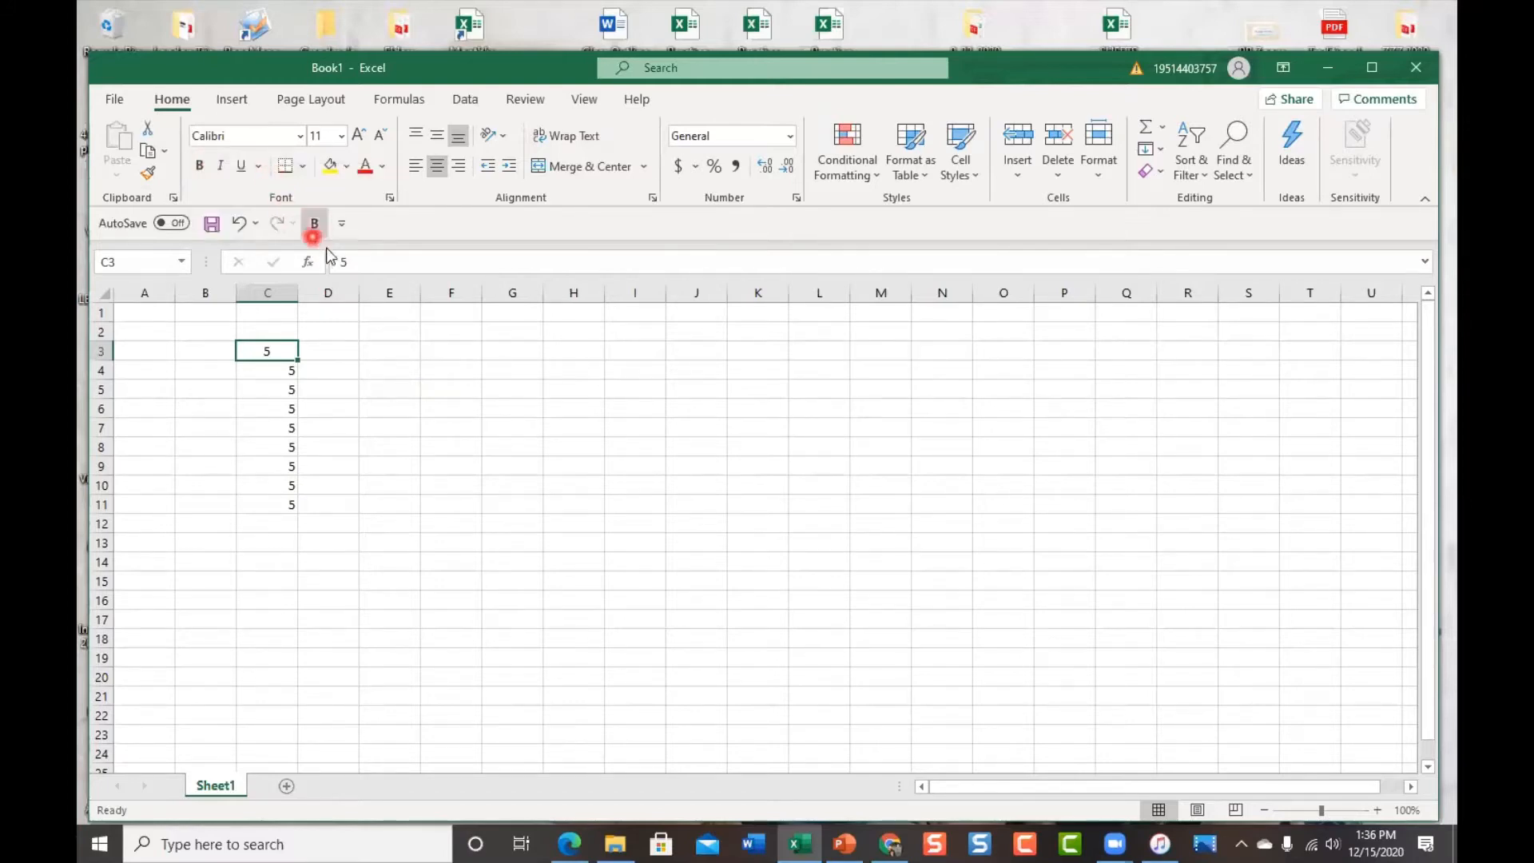
right_click(218, 165)
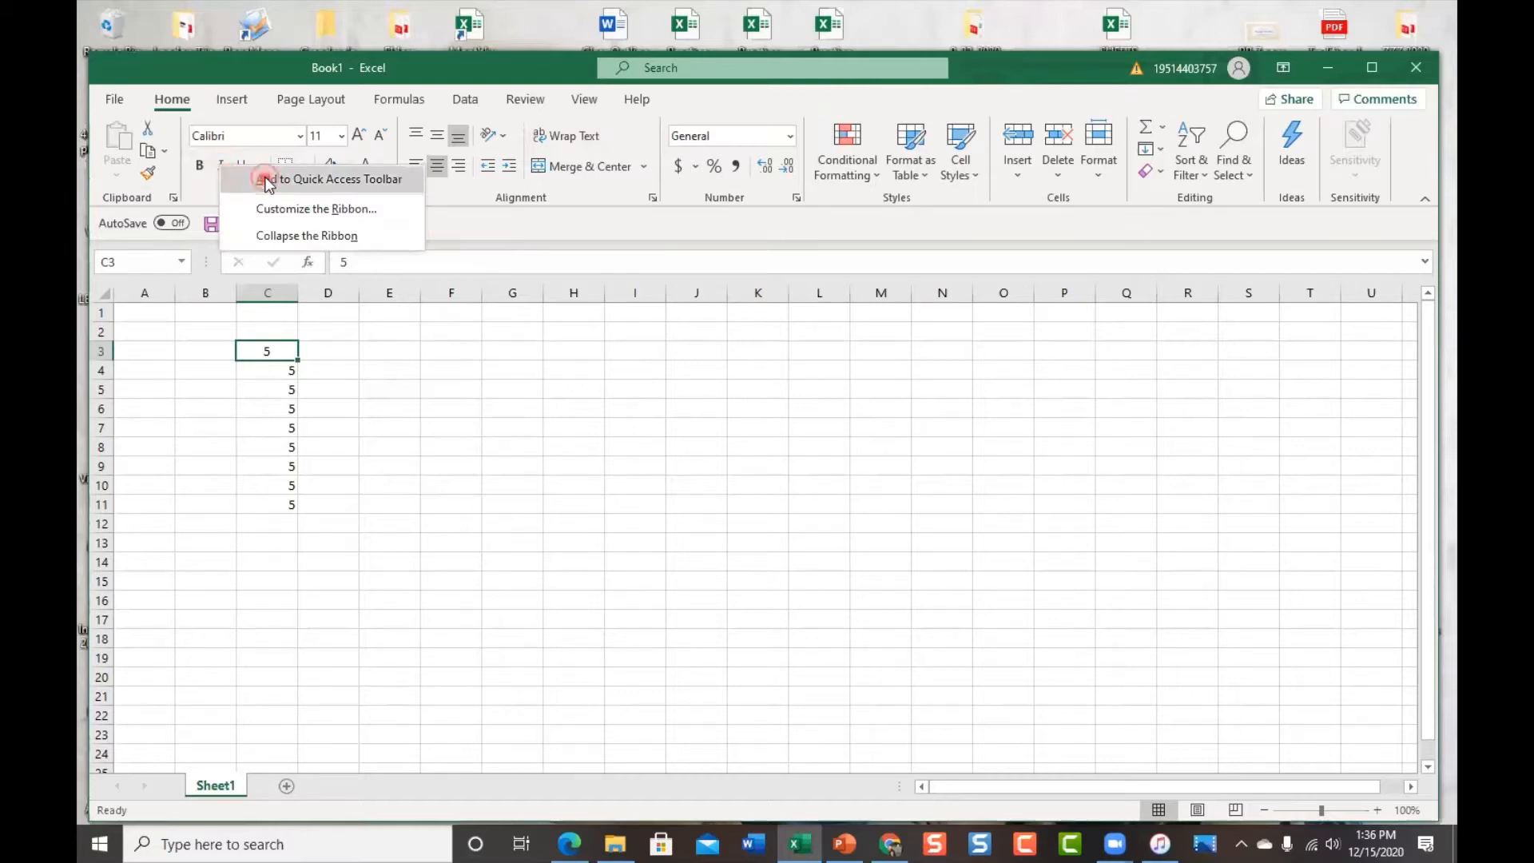
left_click(267, 179)
right_click(242, 170)
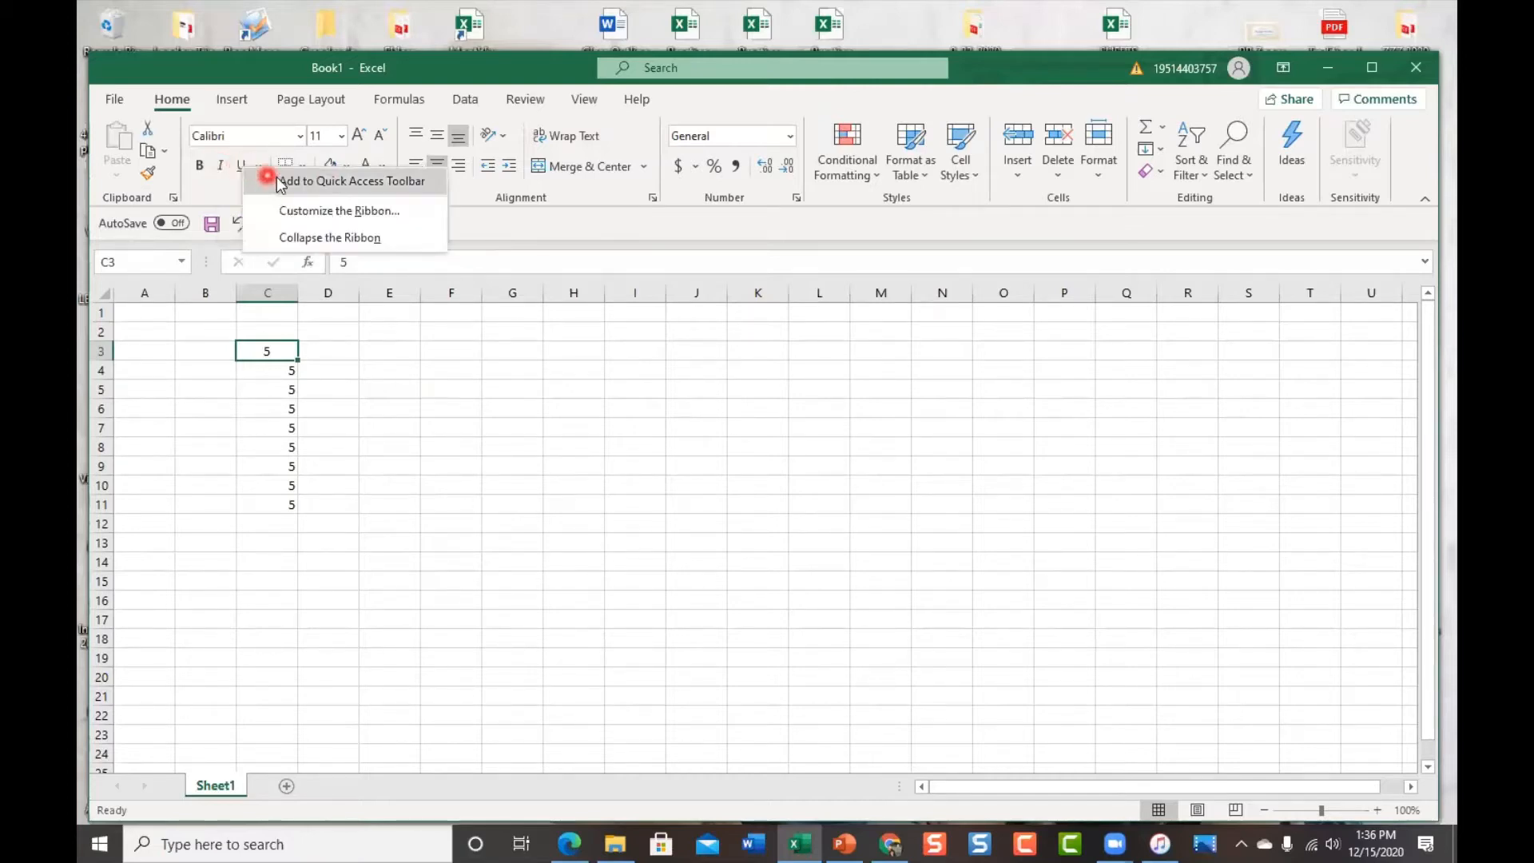
left_click(280, 179)
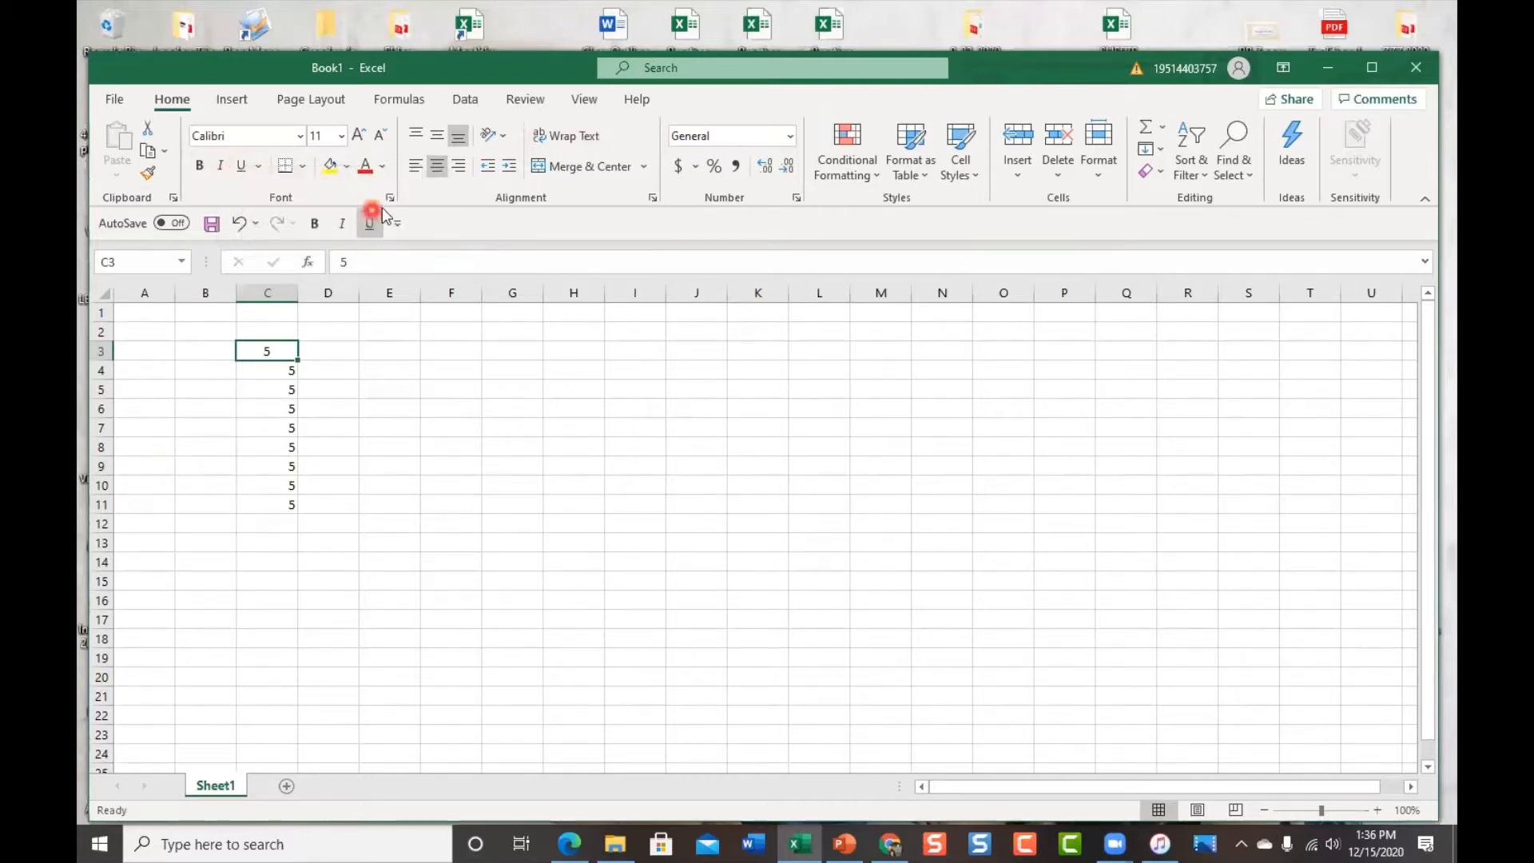
right_click(366, 167)
left_click(457, 179)
Remove the Underline shortcut from the Quick Access Toolbar and show the Data tab
right_click(373, 223)
left_click(447, 240)
left_click(466, 99)
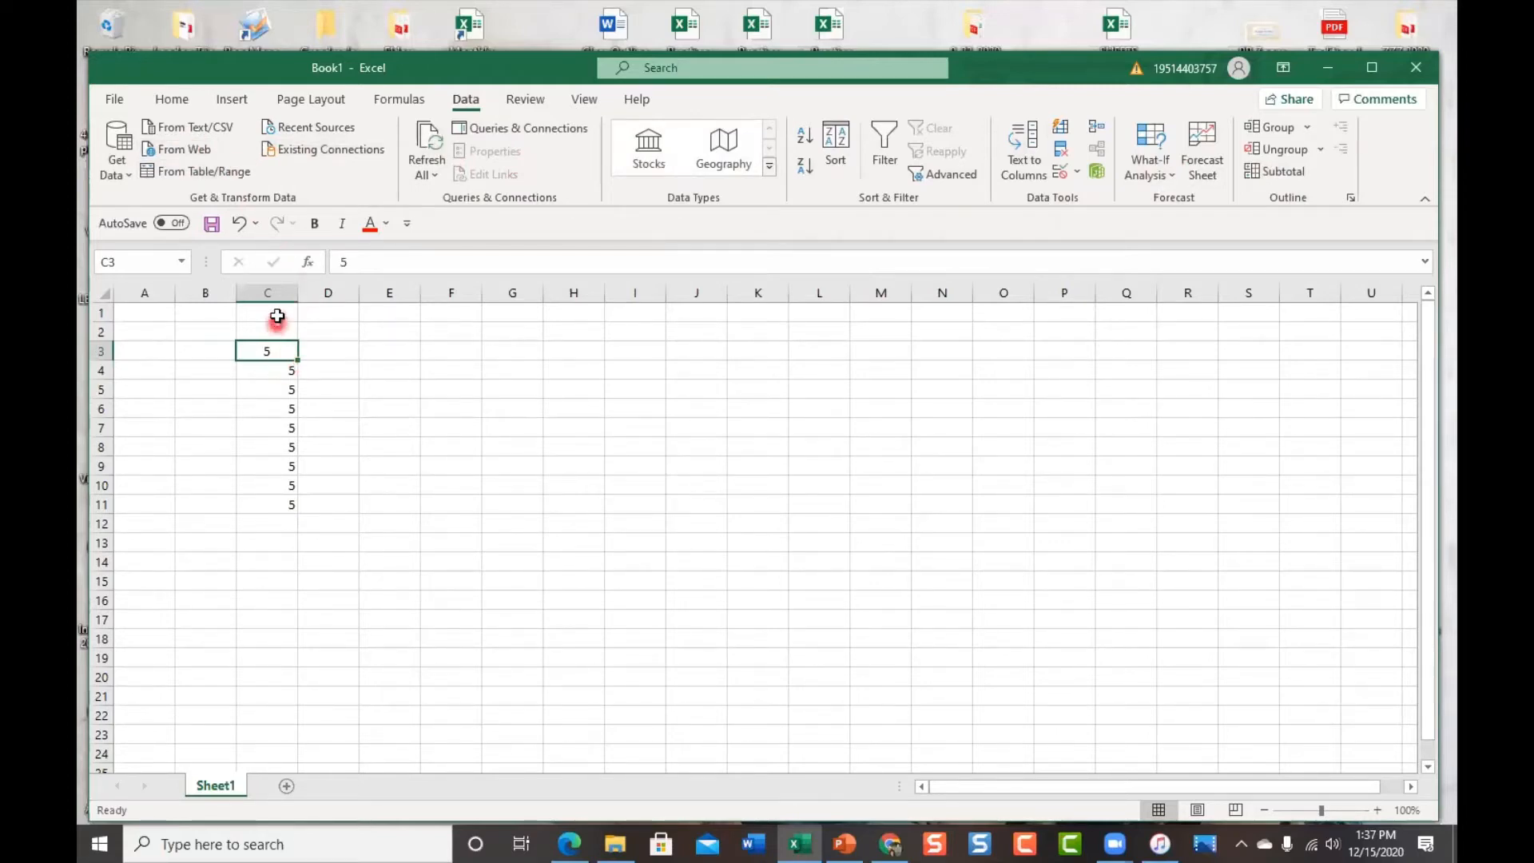
Bold the 5 in C3 from the Quick Access Toolbar and switch to the Insert tab
left_click(316, 225)
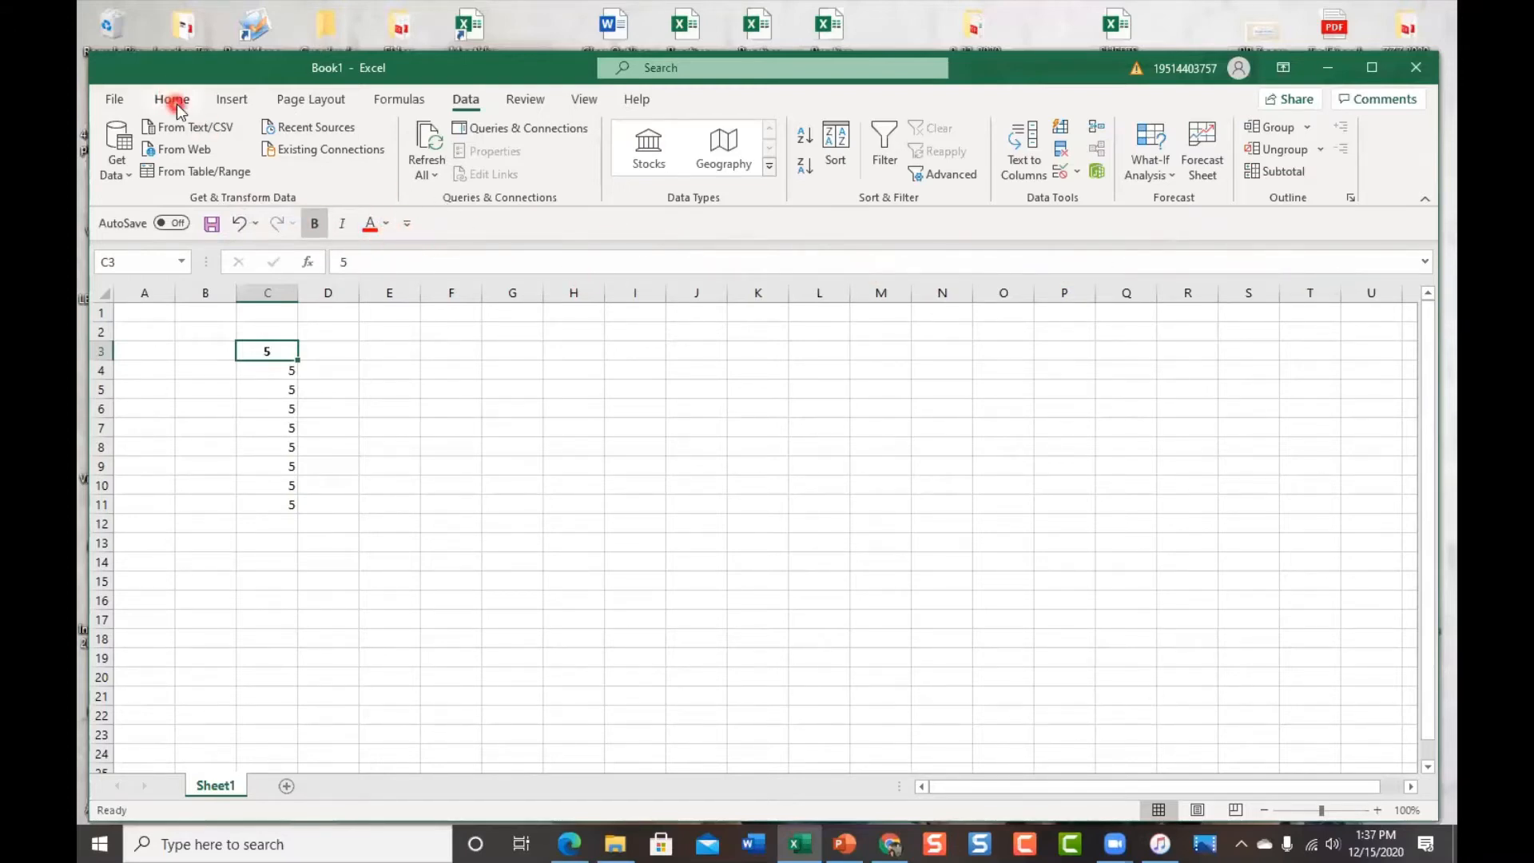
left_click(230, 103)
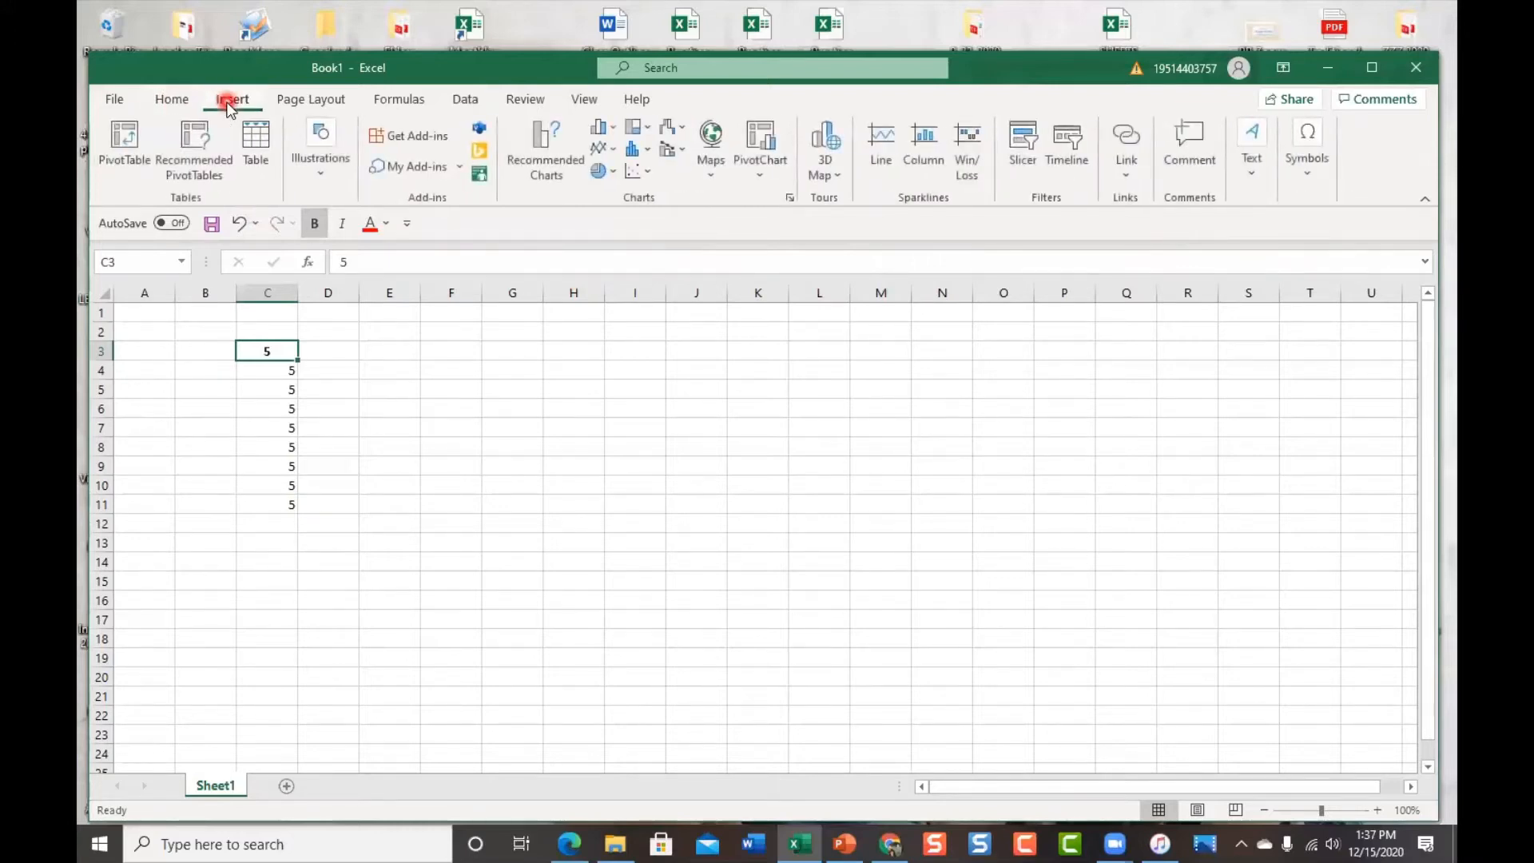
Open the Pie Chart command's context menu and dismiss it without changes
right_click(614, 171)
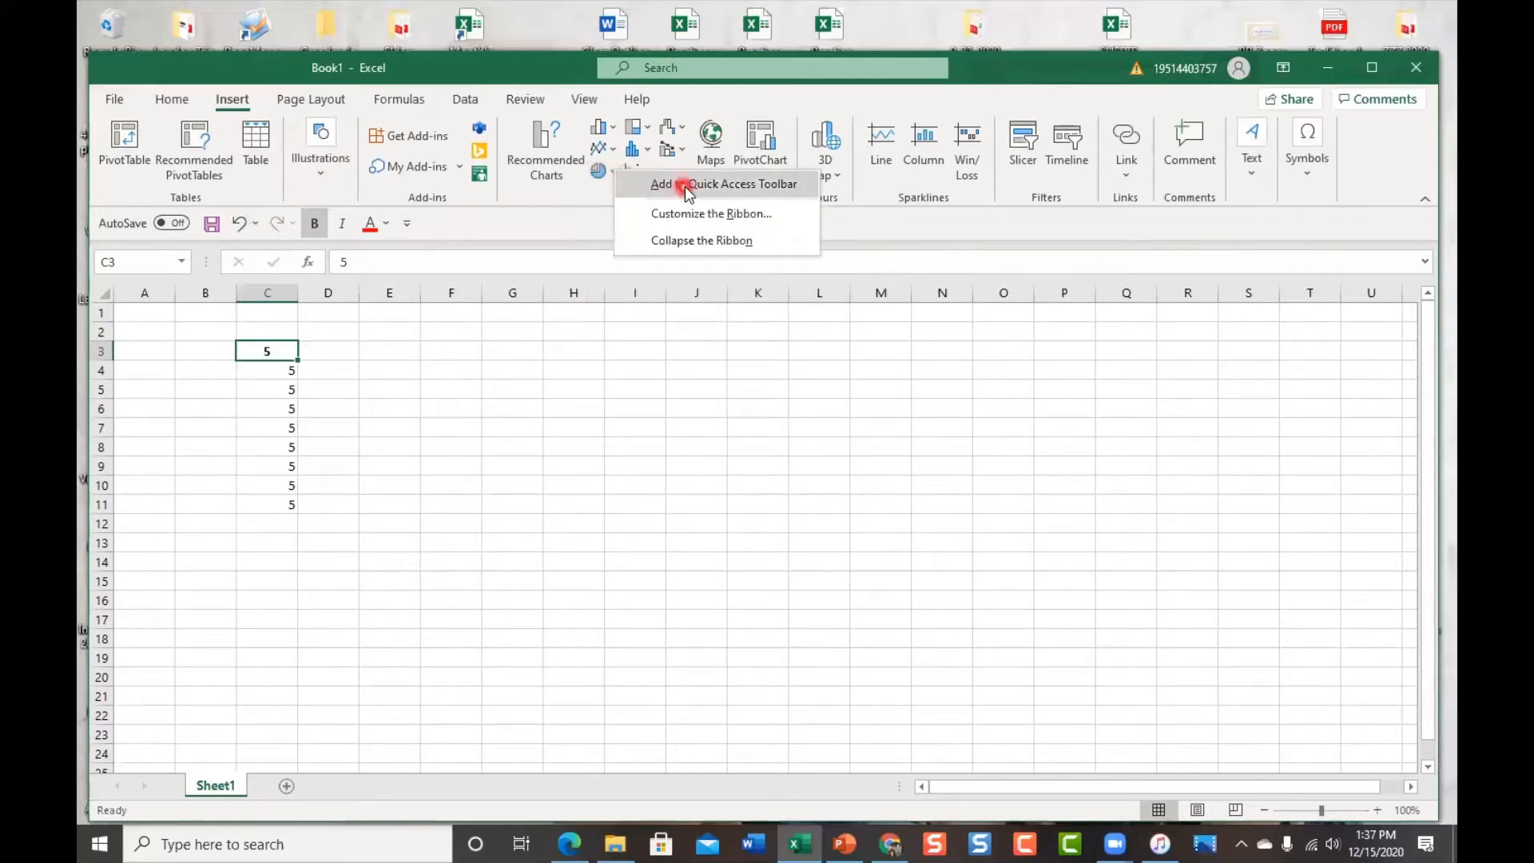
left_click(545, 444)
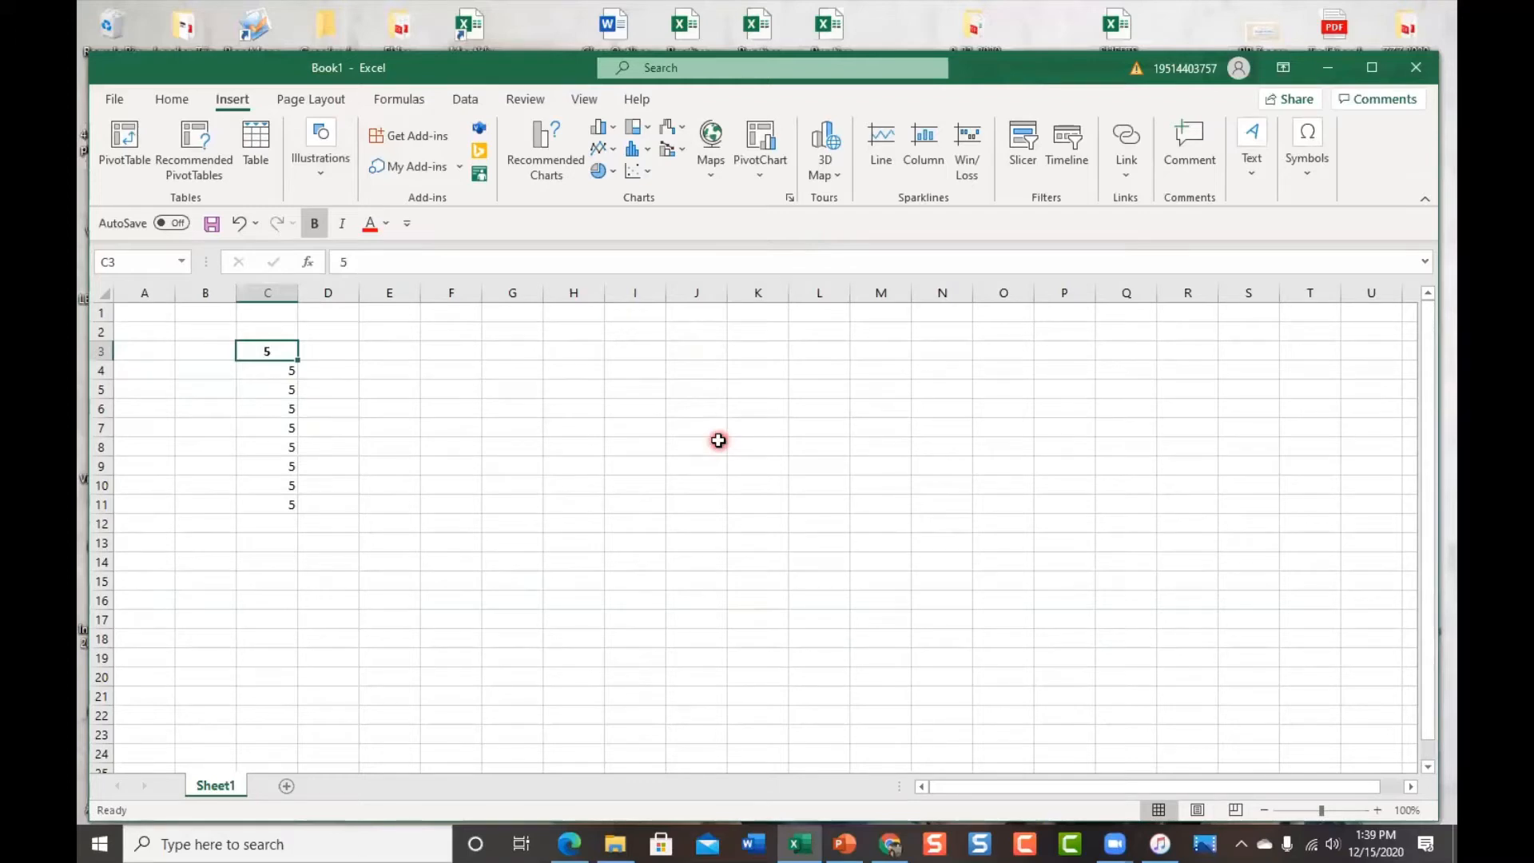
Visit the Formulas and Review tabs before returning to Home
left_click(406, 99)
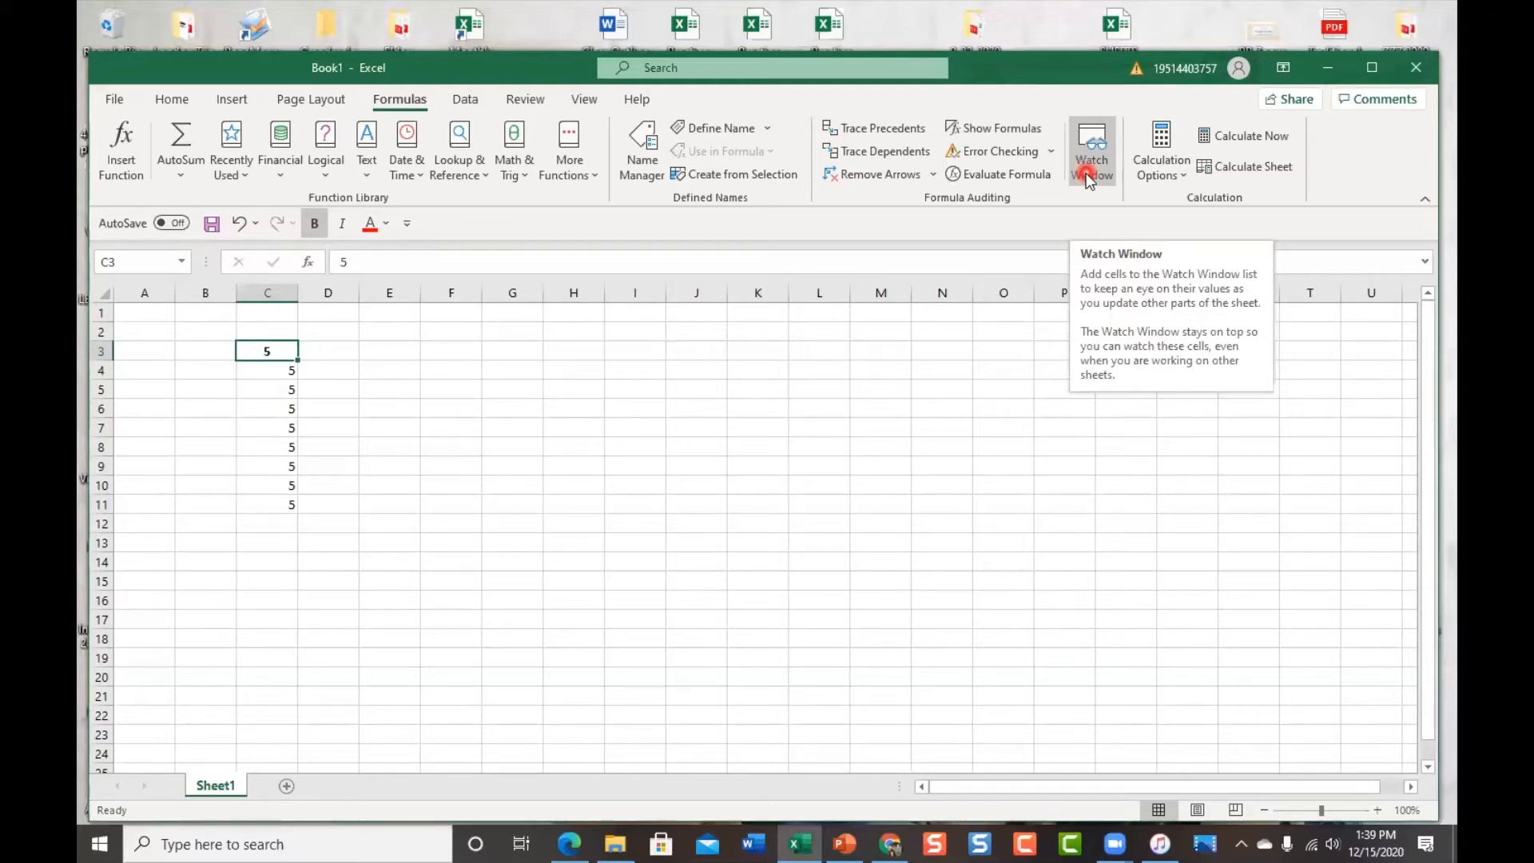
left_click(521, 102)
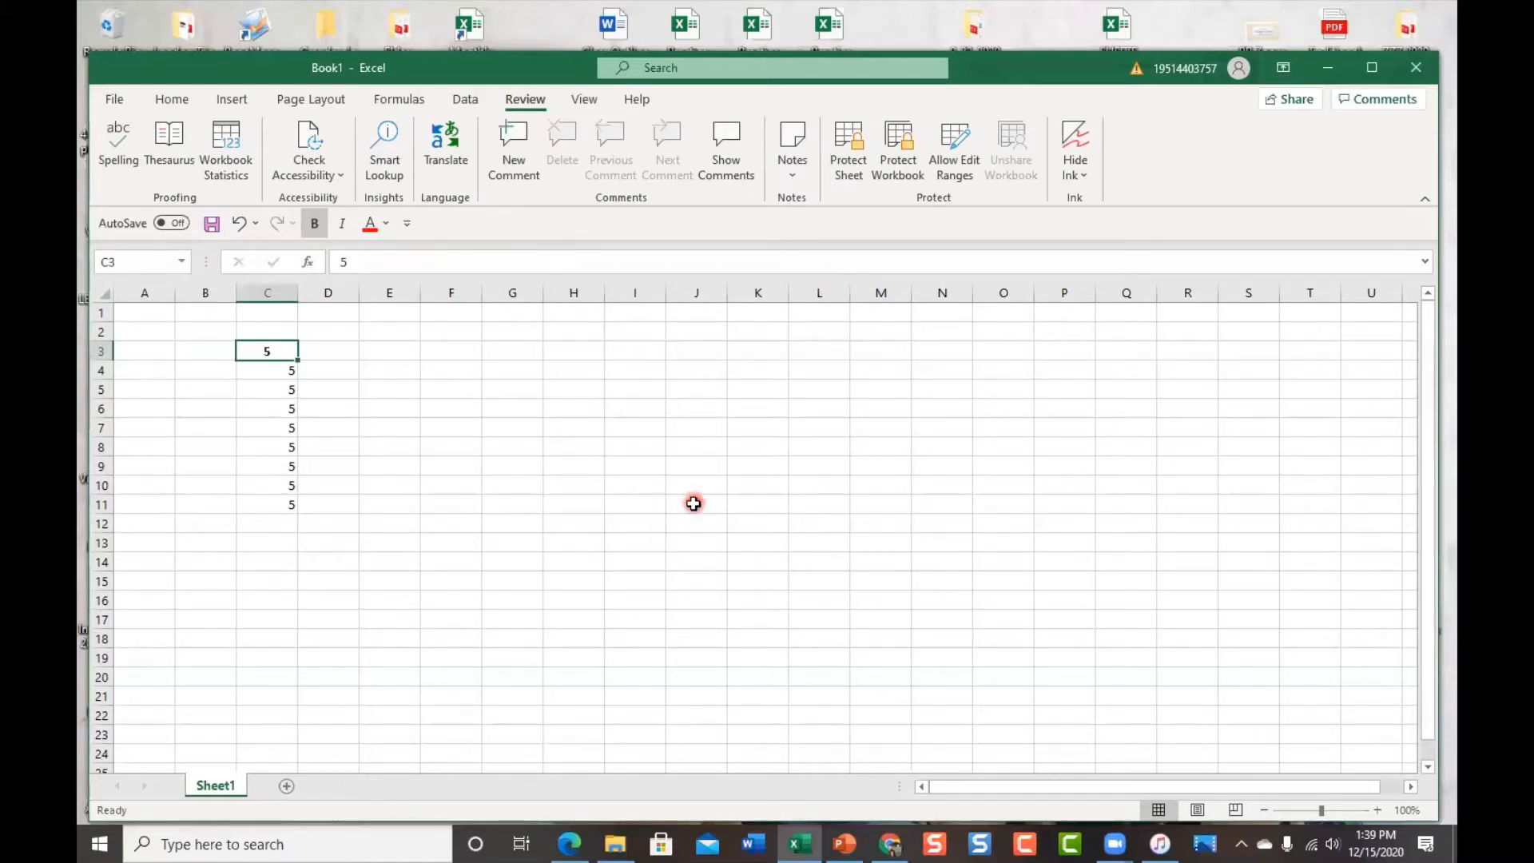
left_click(171, 102)
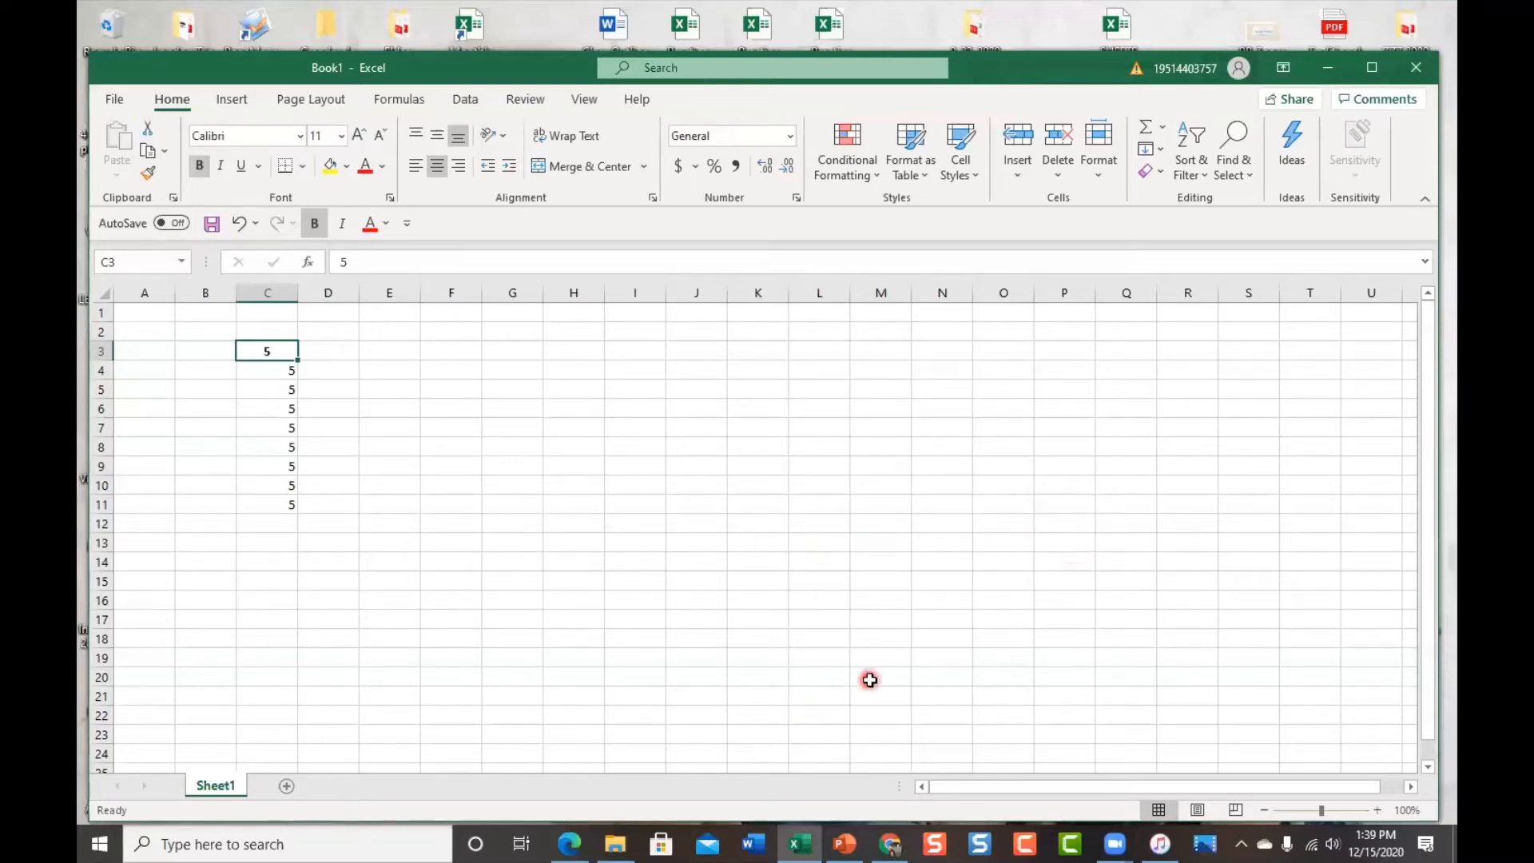
Add two blank worksheets, Sheet2 and Sheet3, to Book1
left_click(290, 789)
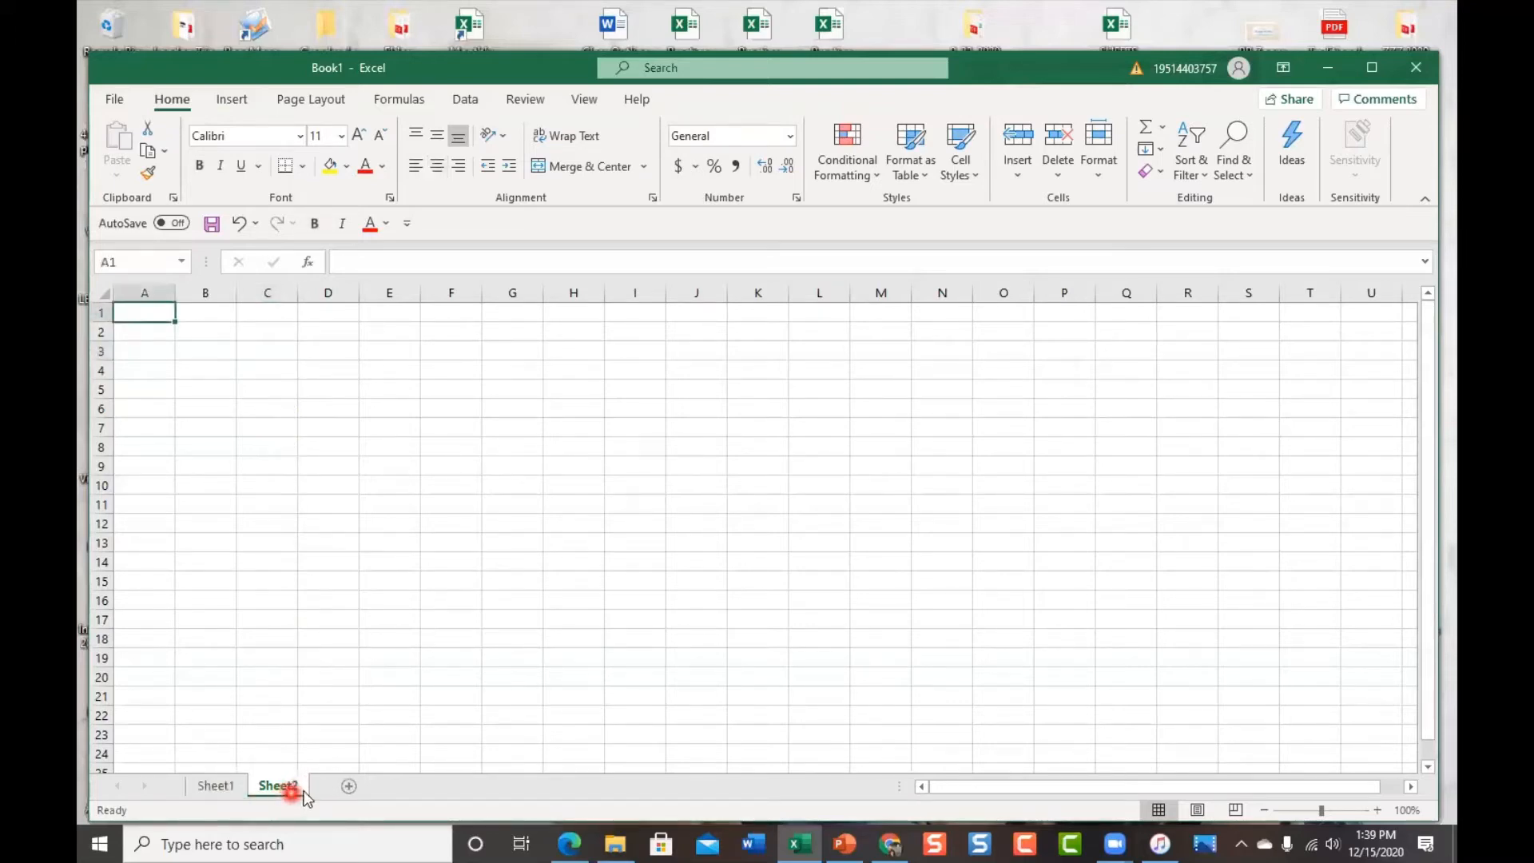
left_click(350, 787)
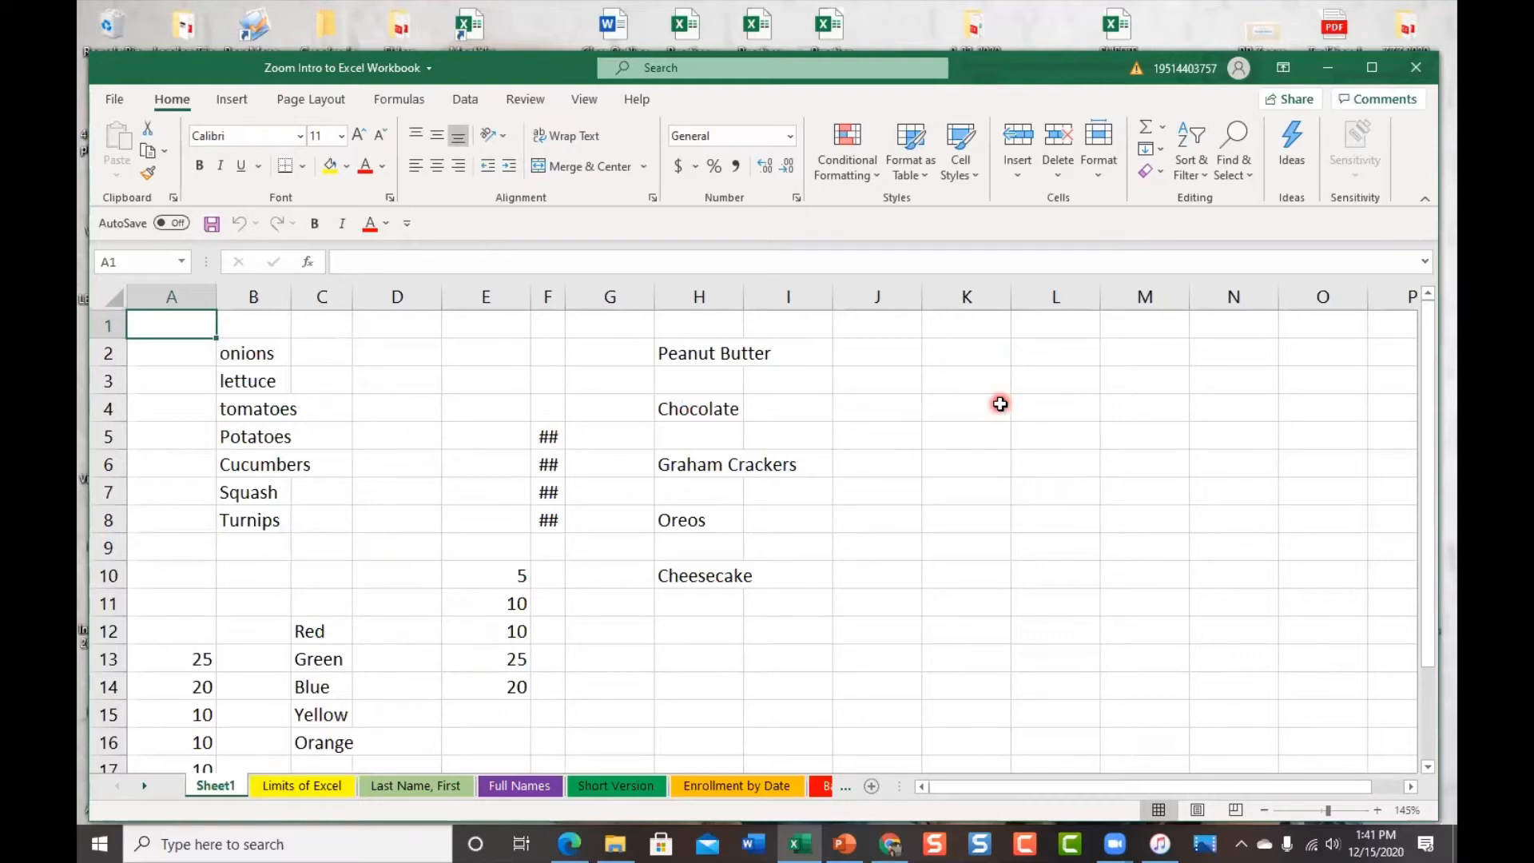
Zoom the sheet in and out a few steps, then reset it to 100%
left_click(1379, 810)
left_click(1263, 812)
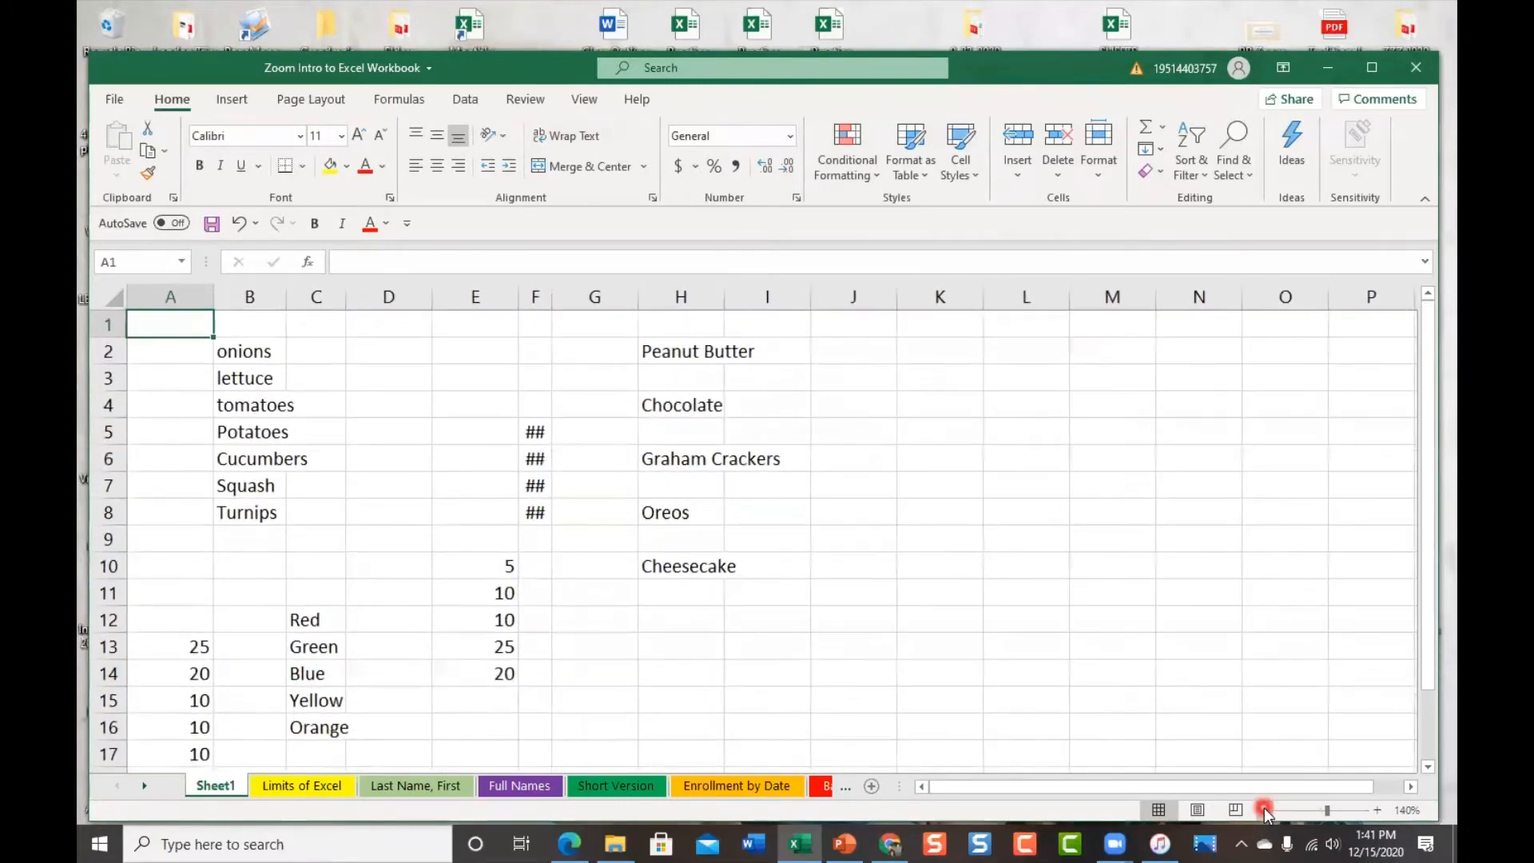
left_click(1264, 812)
left_click(1376, 811)
left_click(1376, 810)
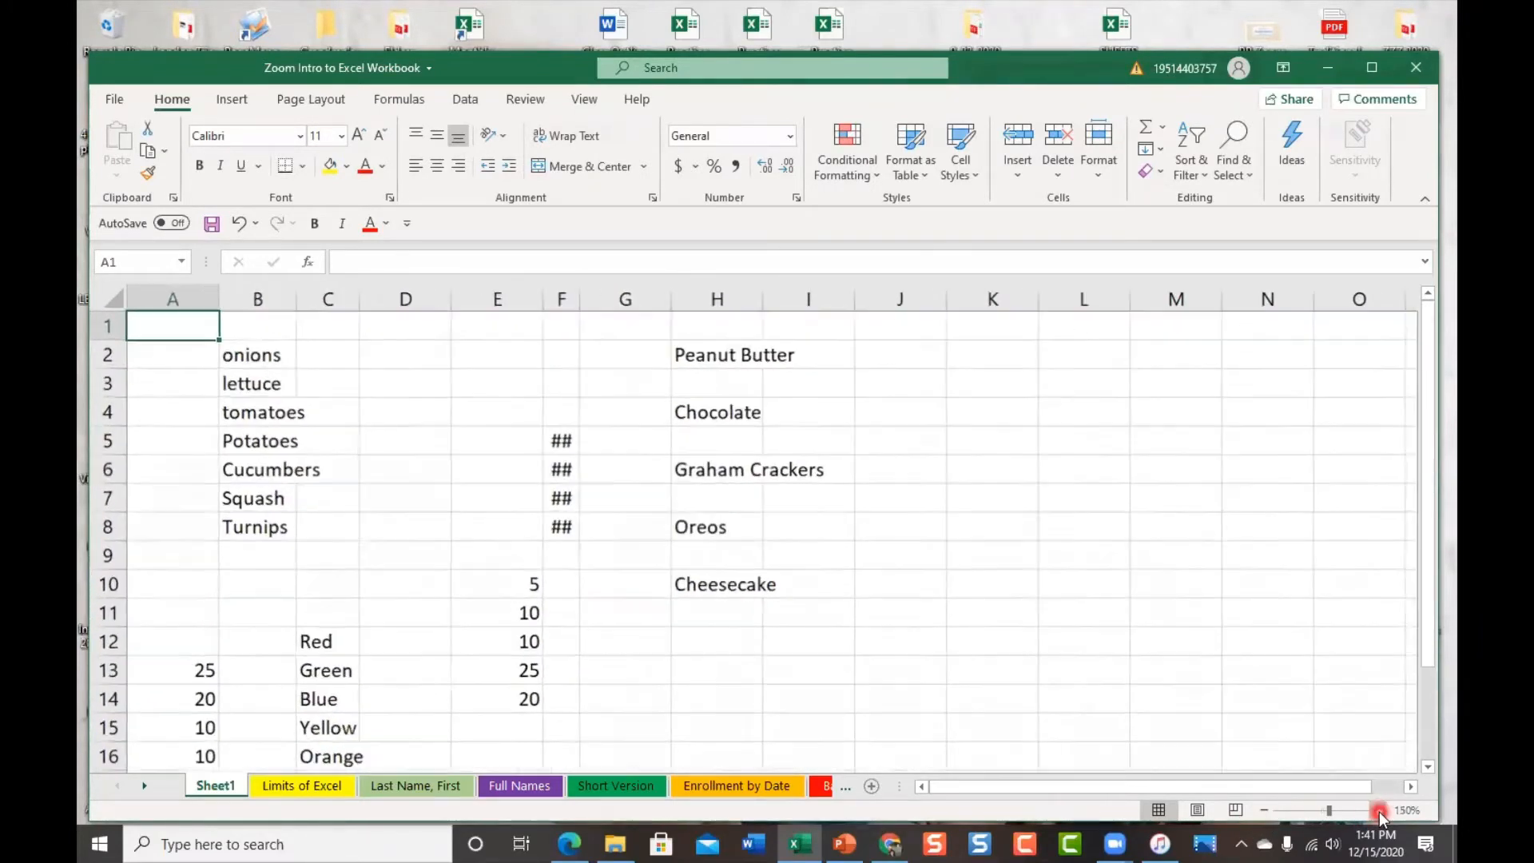
left_click(1324, 814)
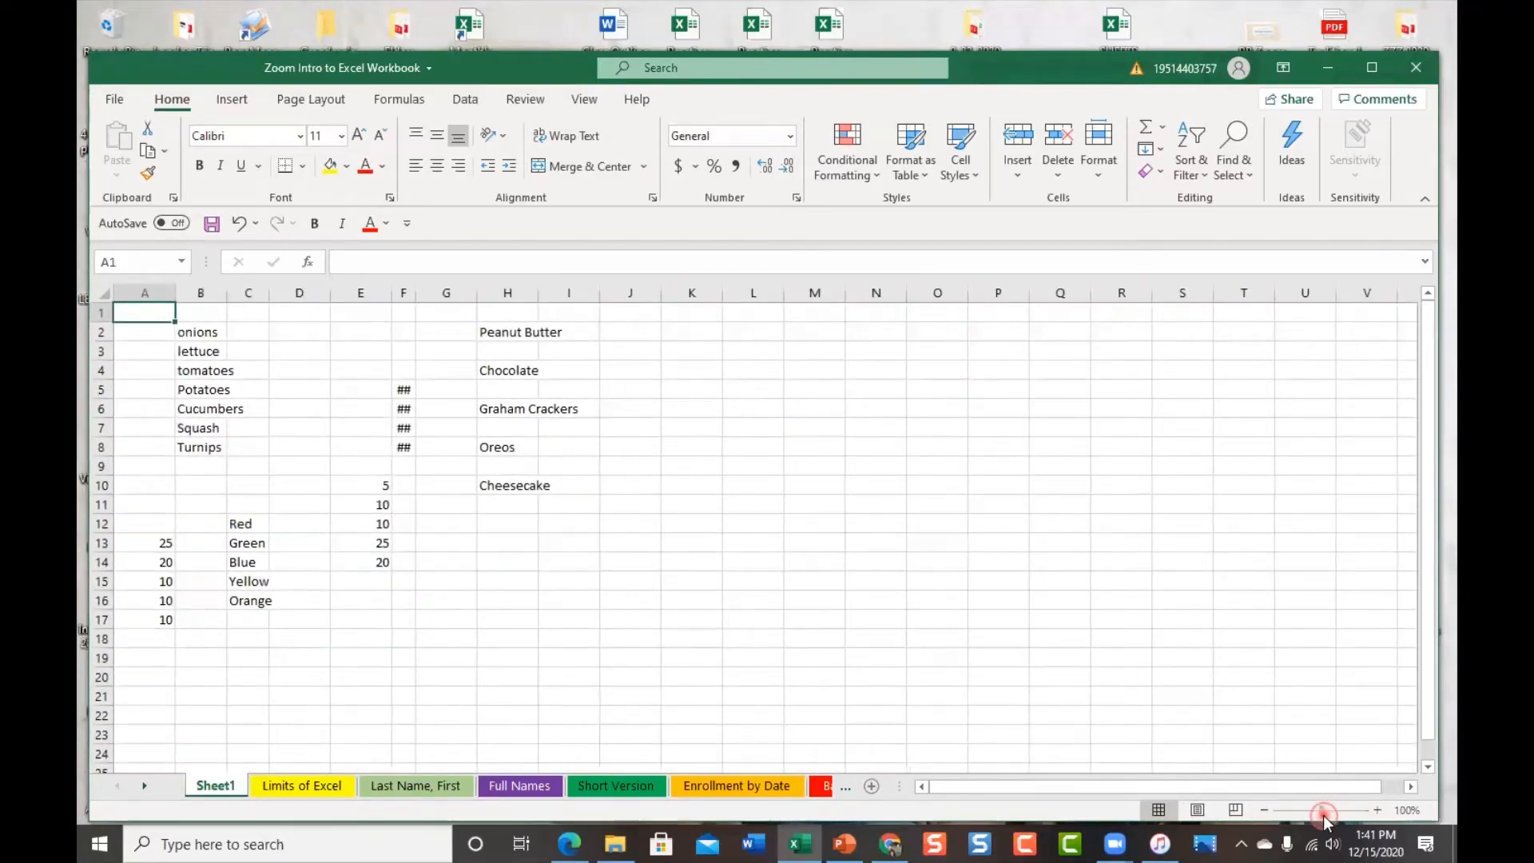
left_click_drag(1326, 814, 1321, 818)
Zoom to 250%, then zoom out and settle the view at 130%
left_click(1344, 809)
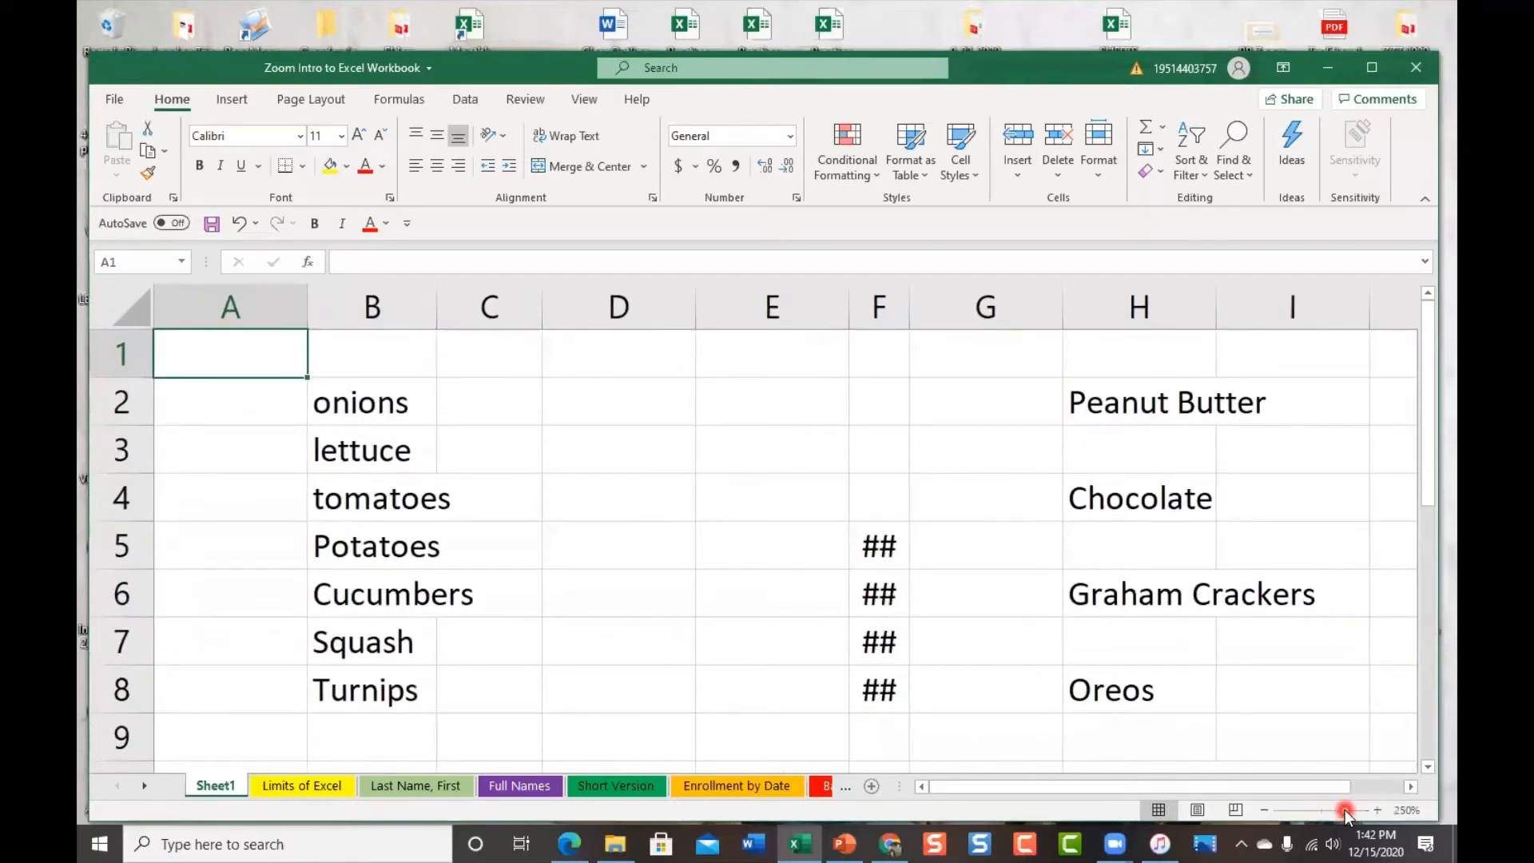
left_click(1319, 810)
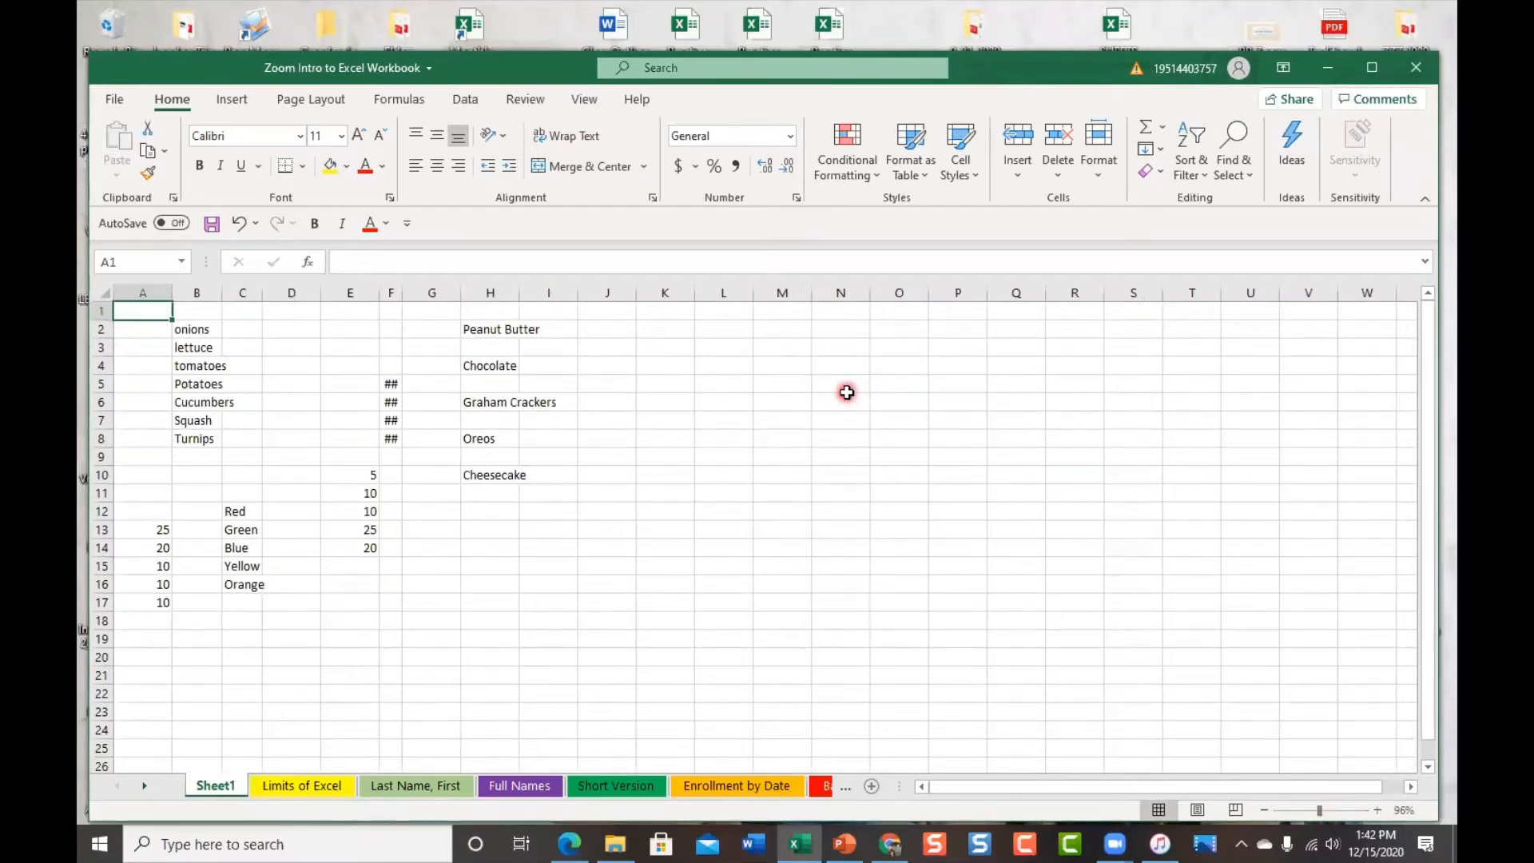
scroll(847, 392, "up", 4, "ctrl")
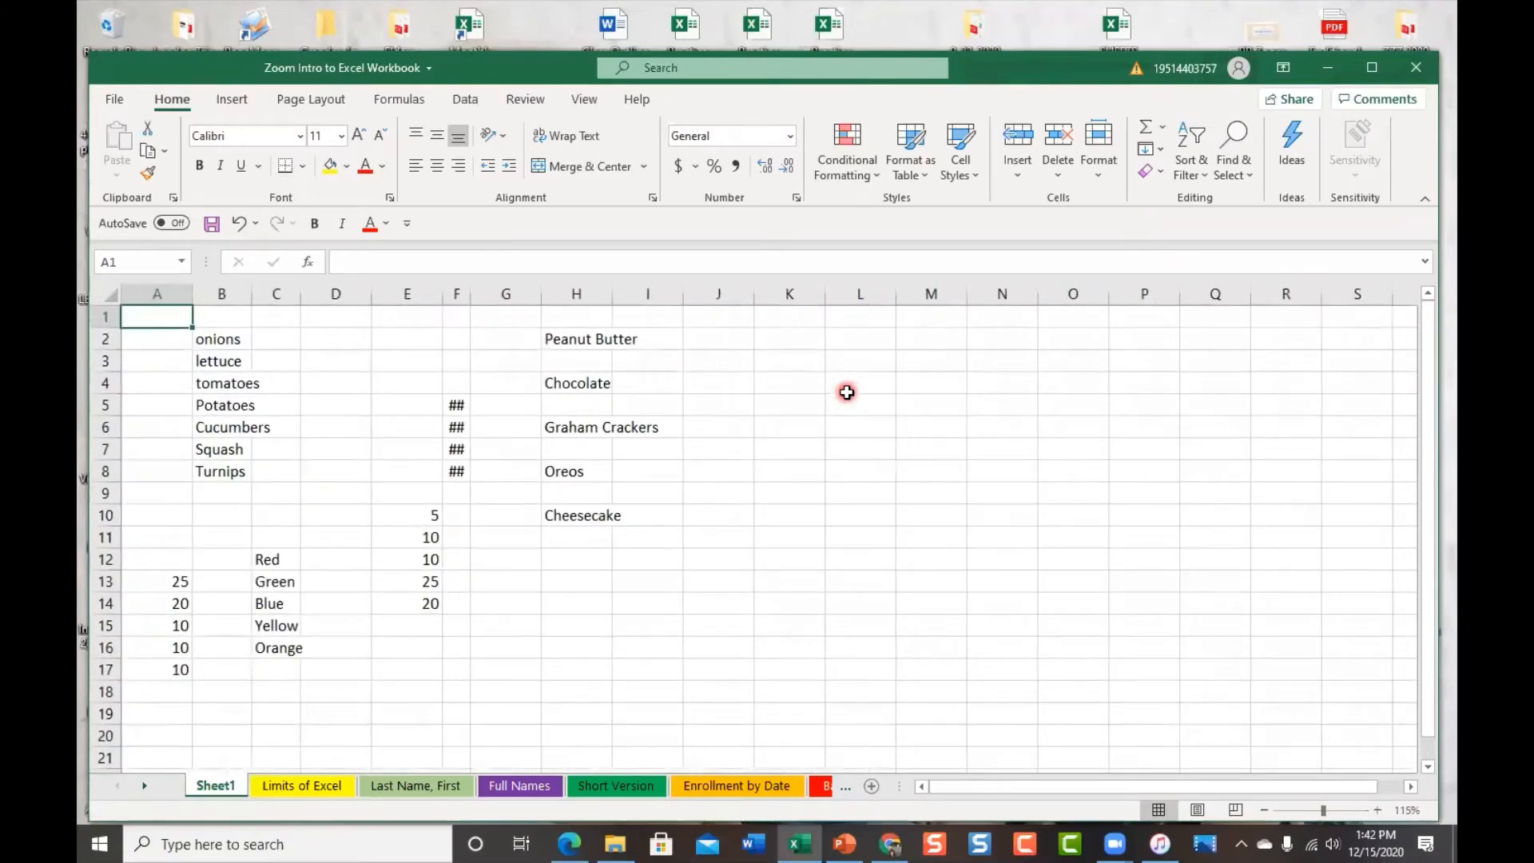
scroll(847, 392, "down", 4, "ctrl")
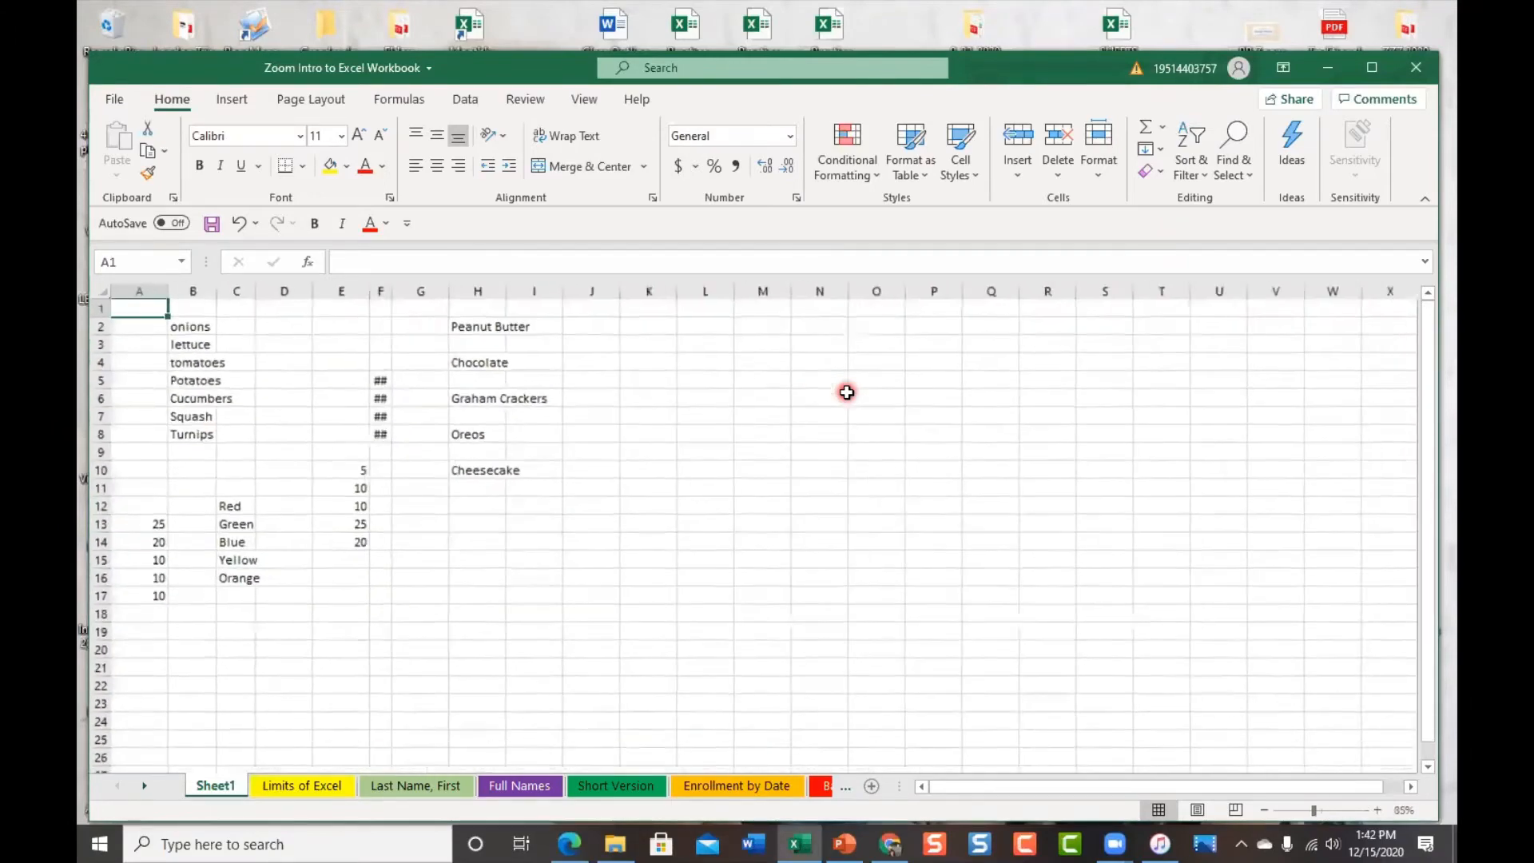
scroll(847, 392, "up", 3, "ctrl")
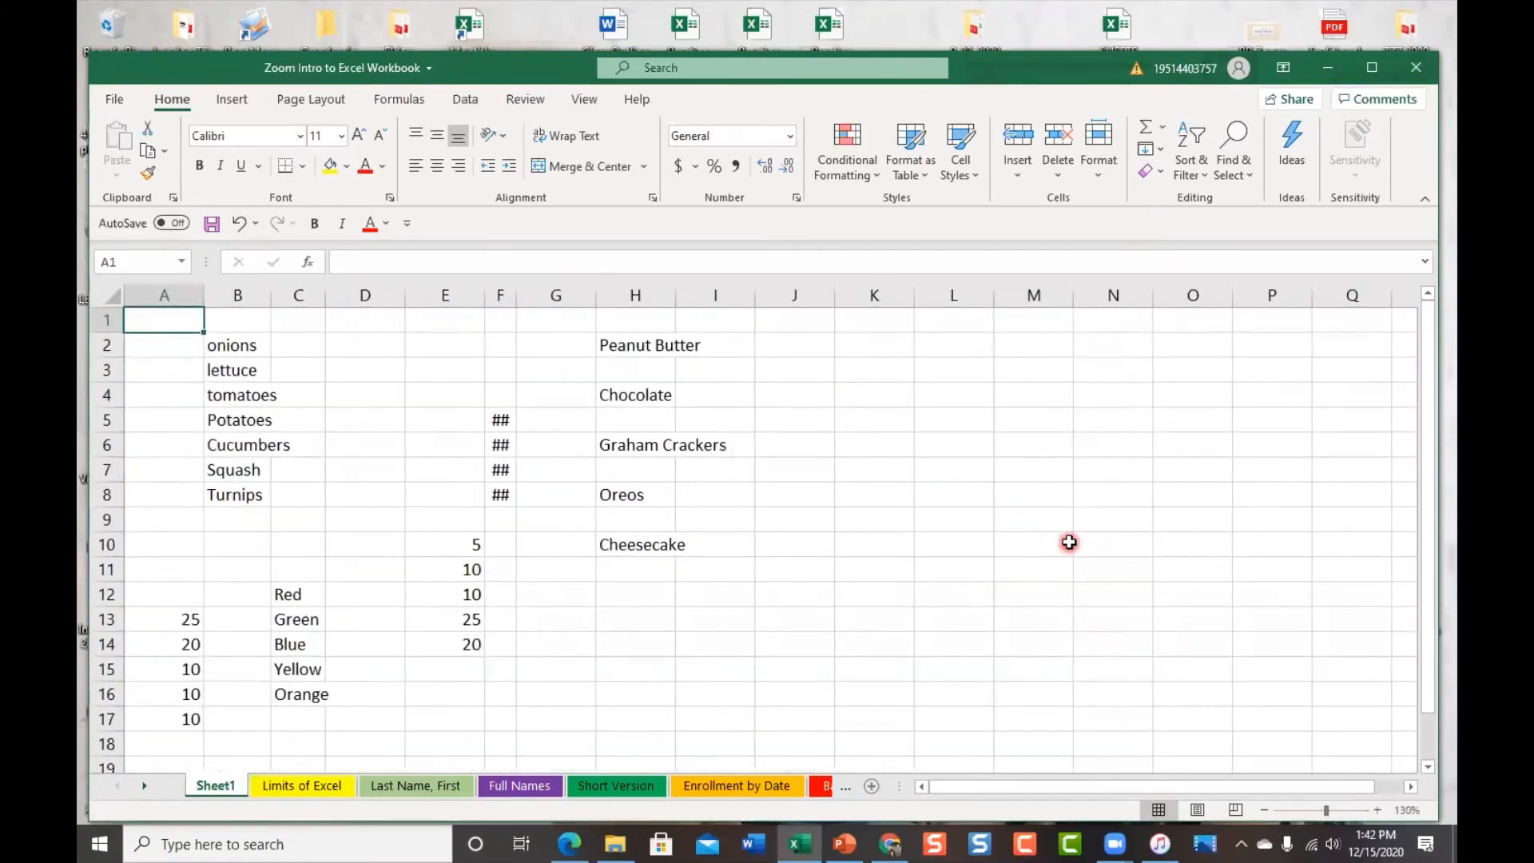
scroll(1069, 543, "up", 1, "ctrl")
scroll(1069, 543, "down", 1, "ctrl")
Browse the Bar Chart To Be, Pie Chart To Be, Enrollment by Date and Short Version sheets
left_click(847, 787)
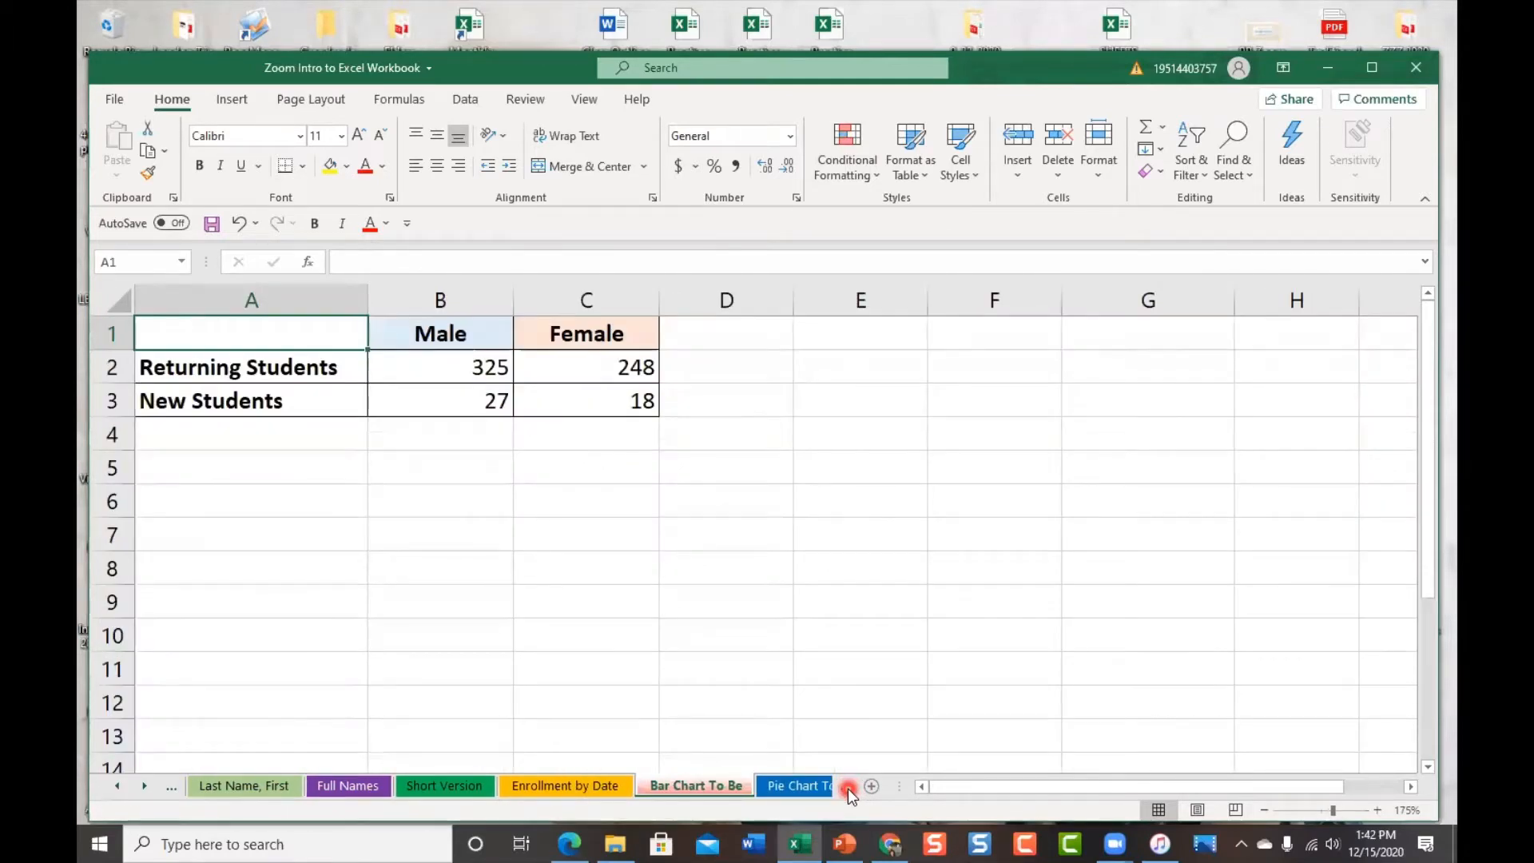
left_click(847, 788)
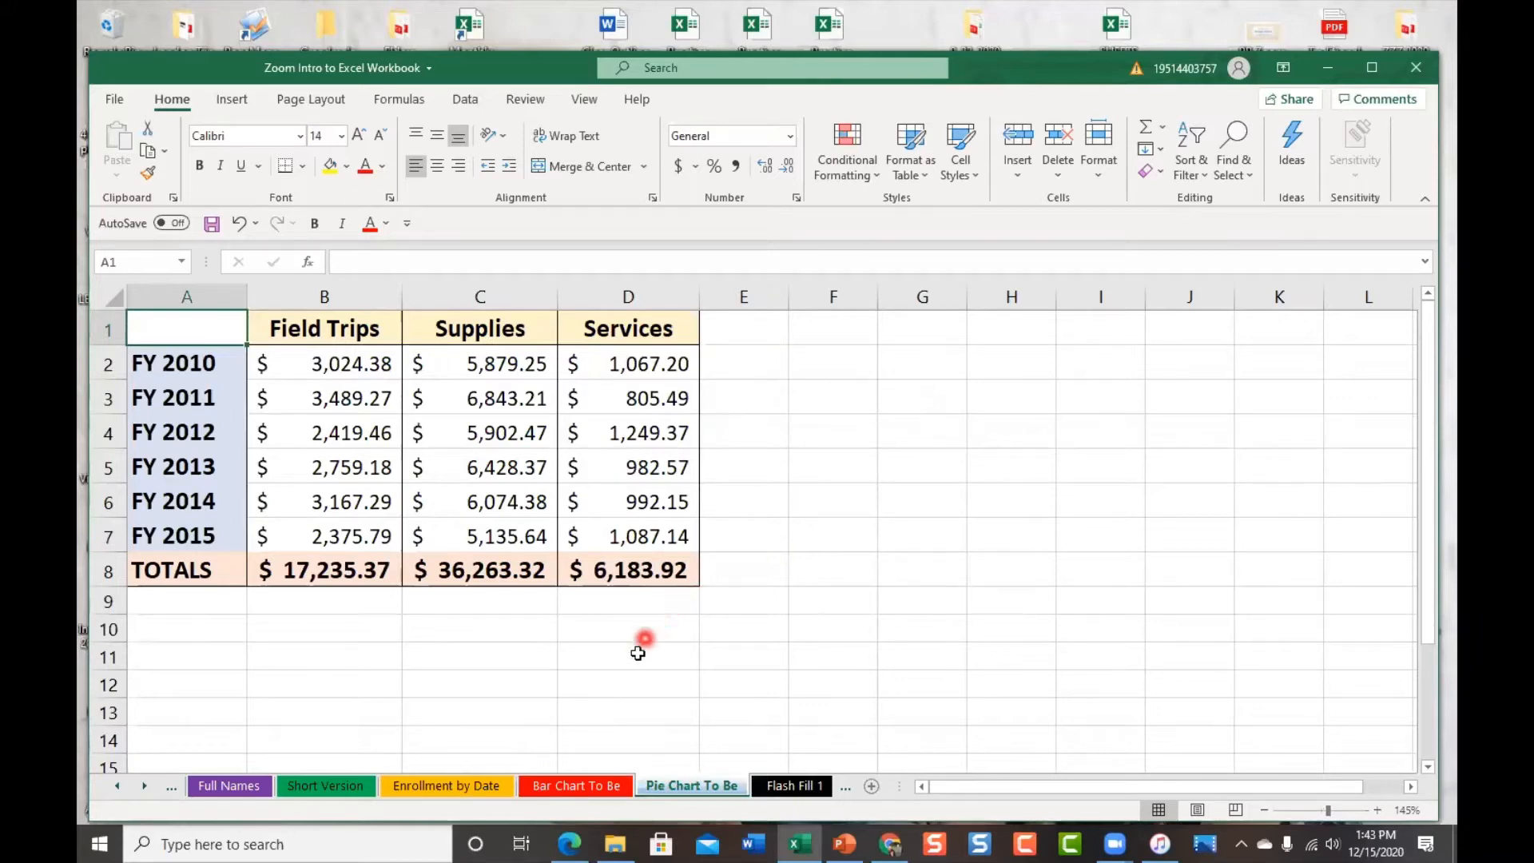
left_click(587, 784)
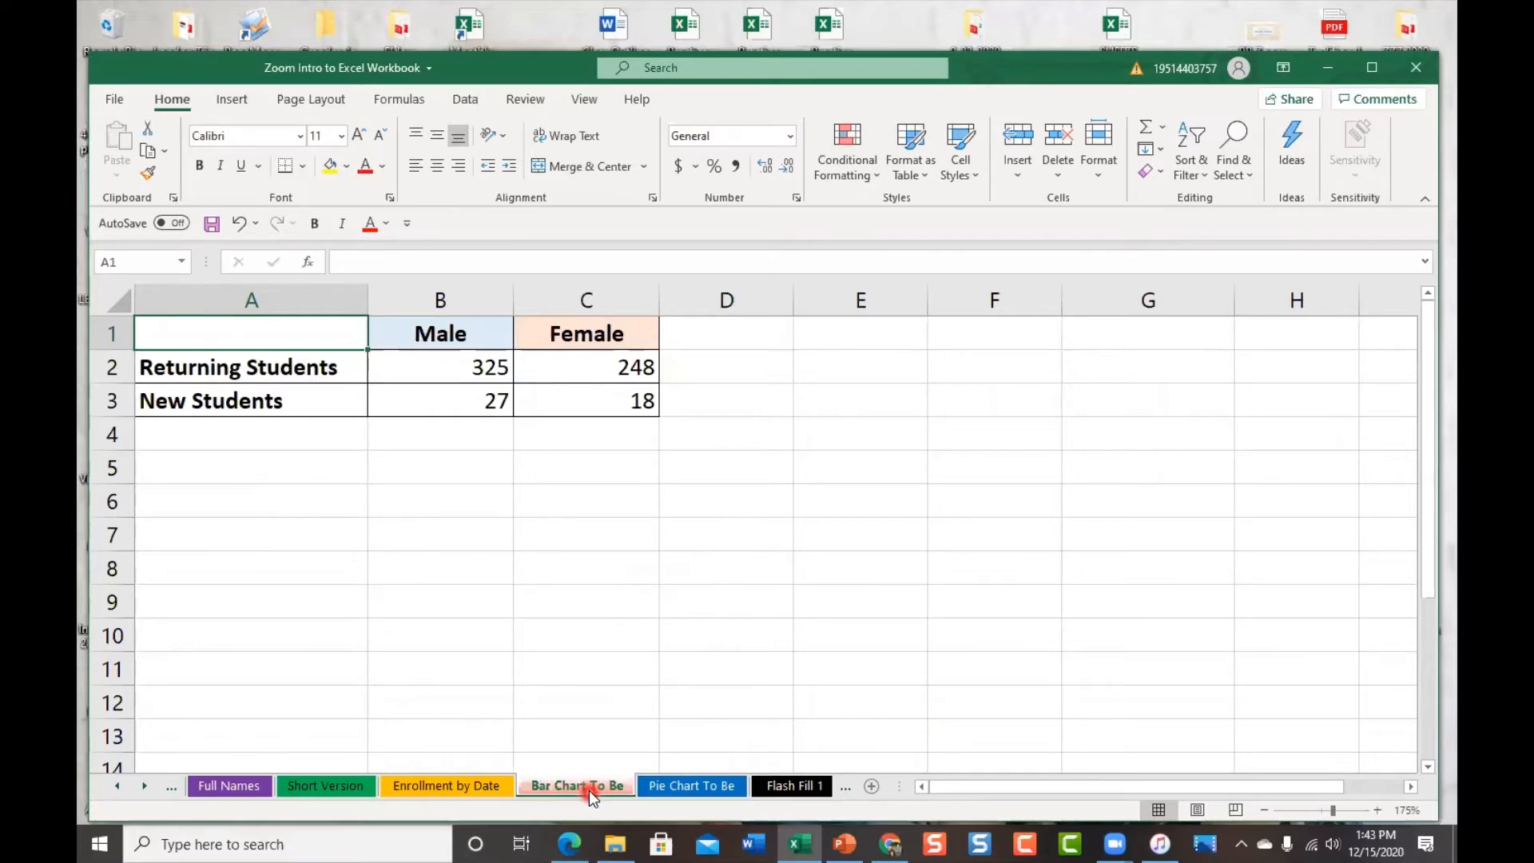
left_click(477, 788)
left_click(336, 787)
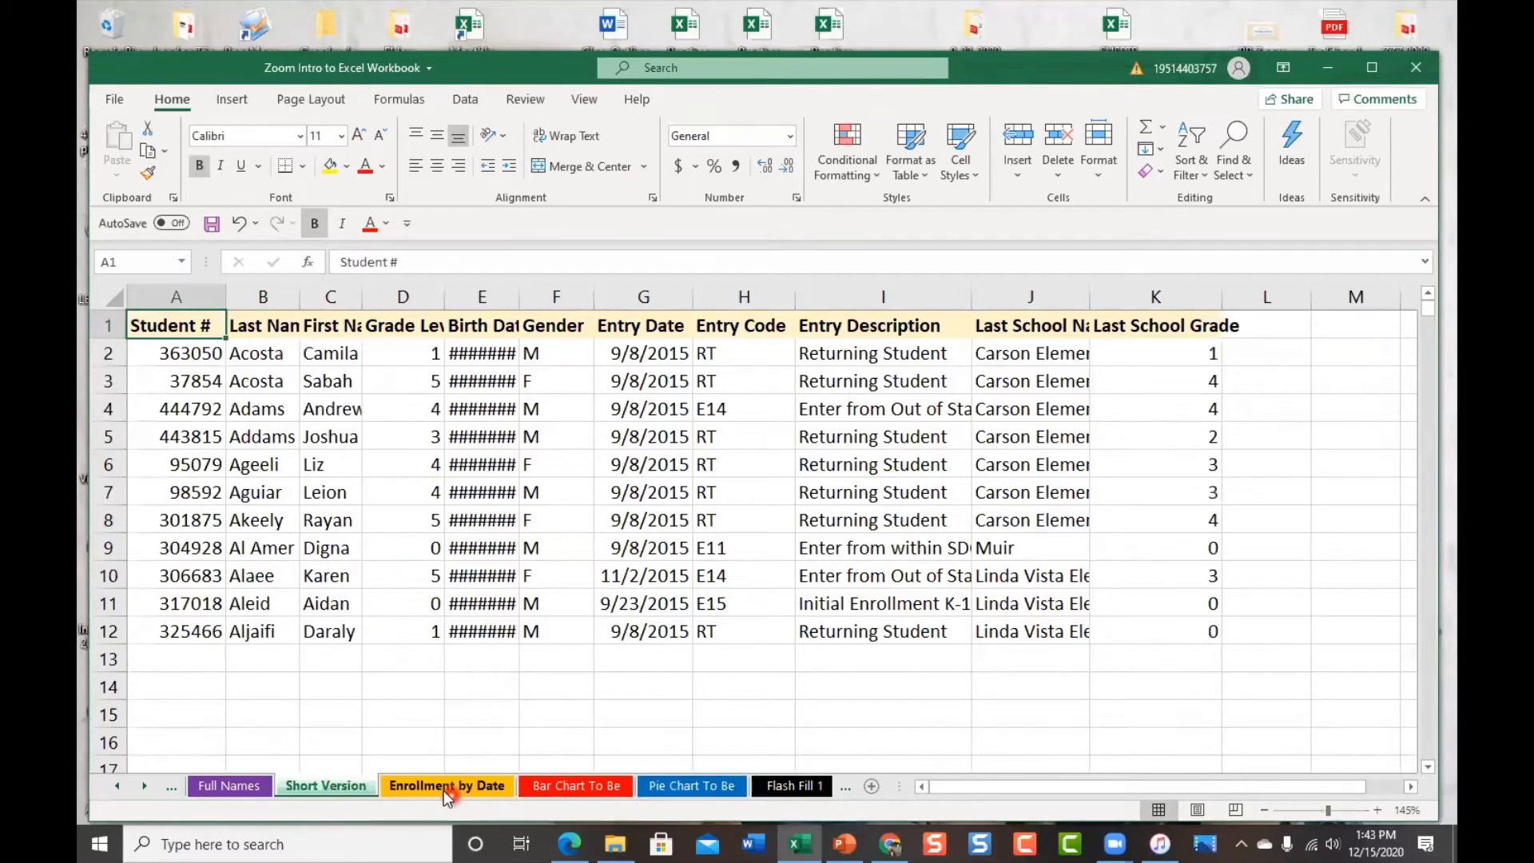
left_click(282, 793)
left_click(563, 789)
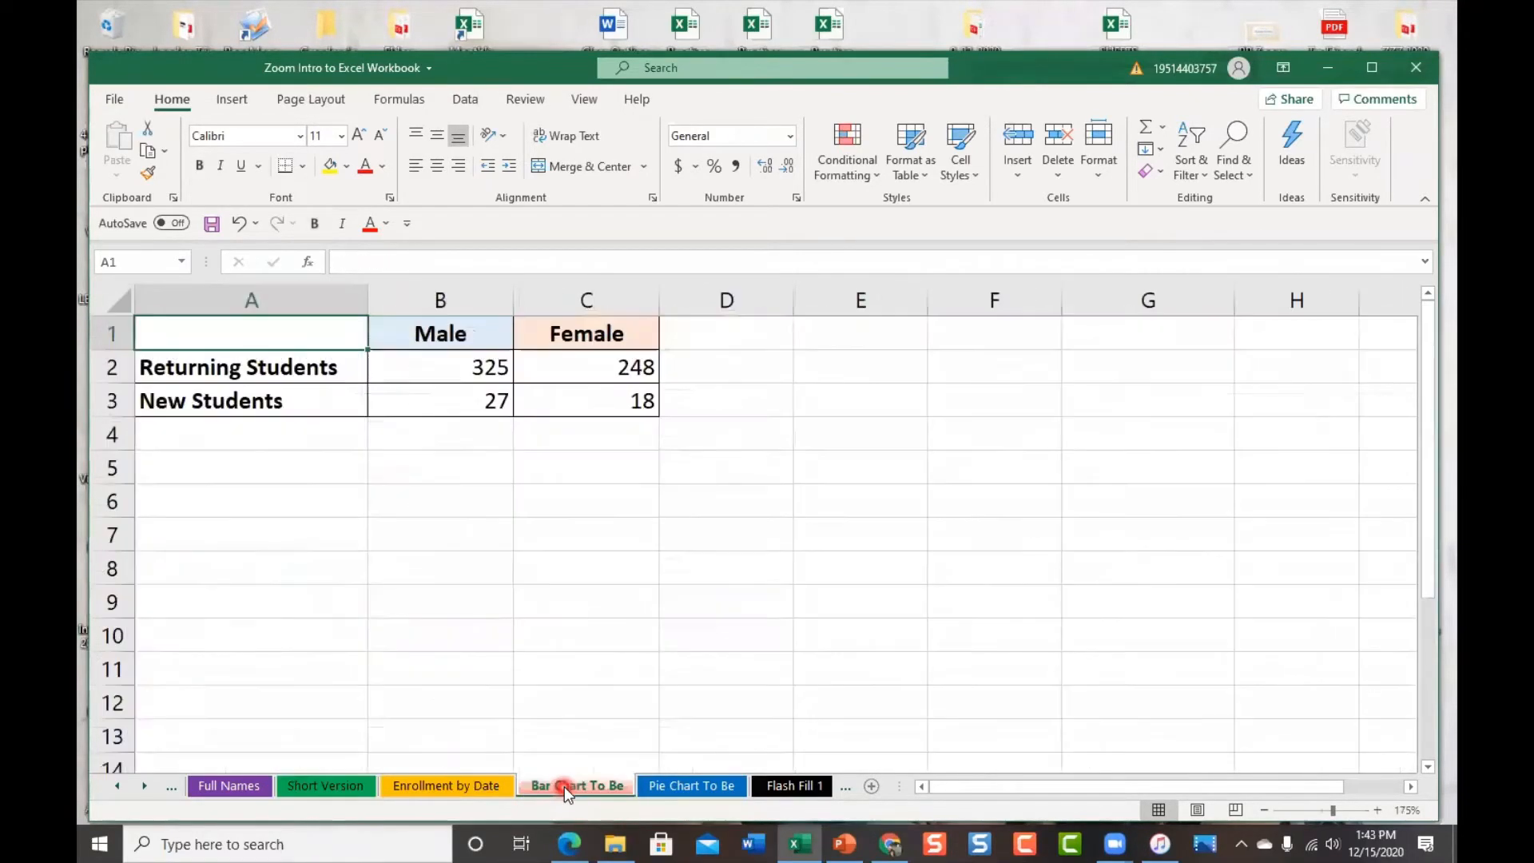
left_click(449, 786)
left_click(553, 785)
Step through Flash Fill 1 and 2 to Spell Check and select cell A11
left_click(843, 788)
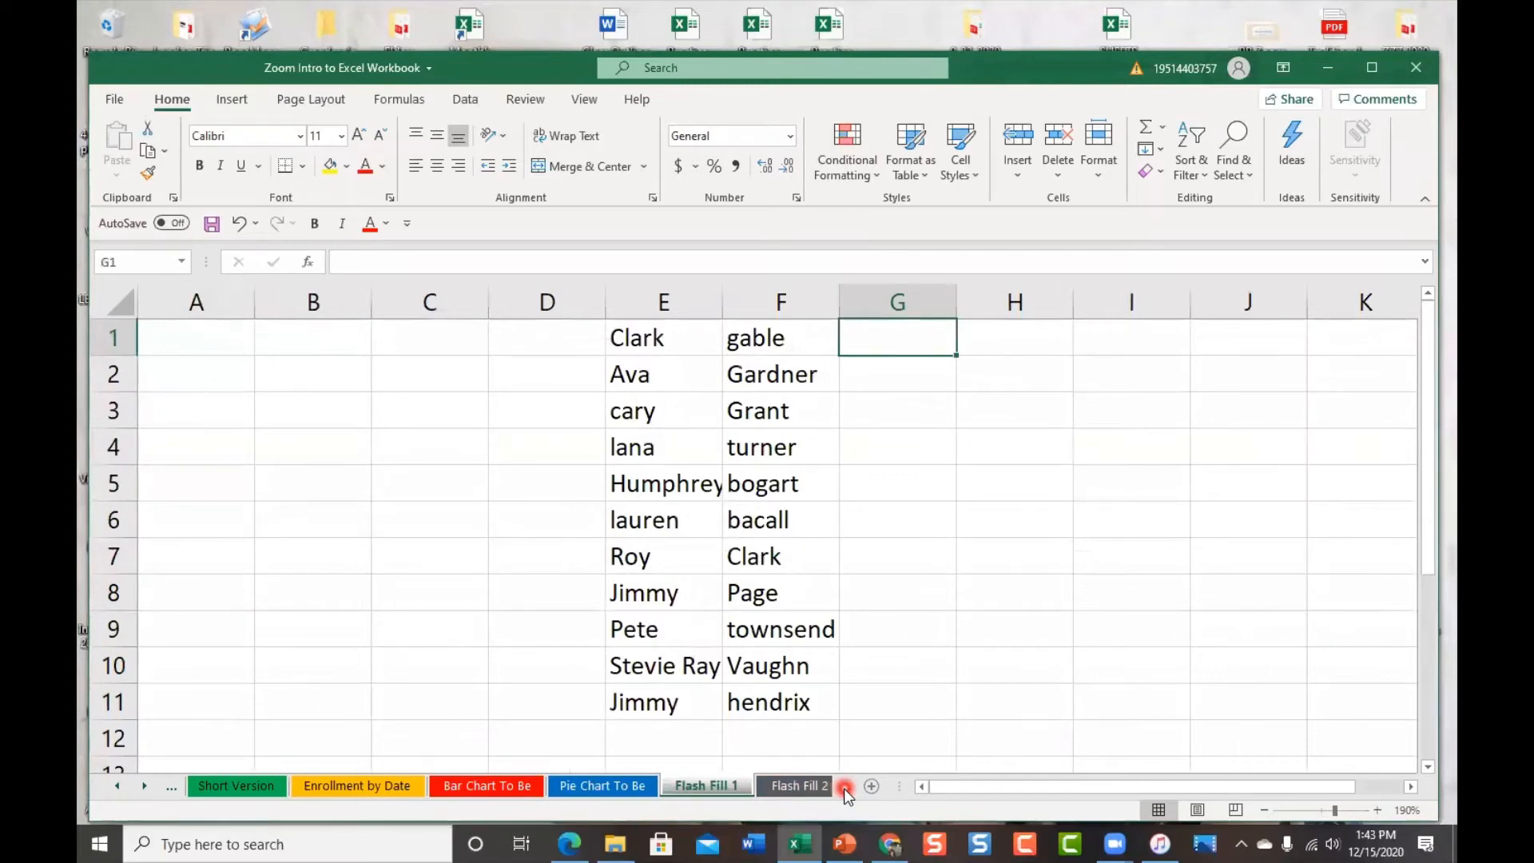
left_click(844, 787)
left_click(844, 788)
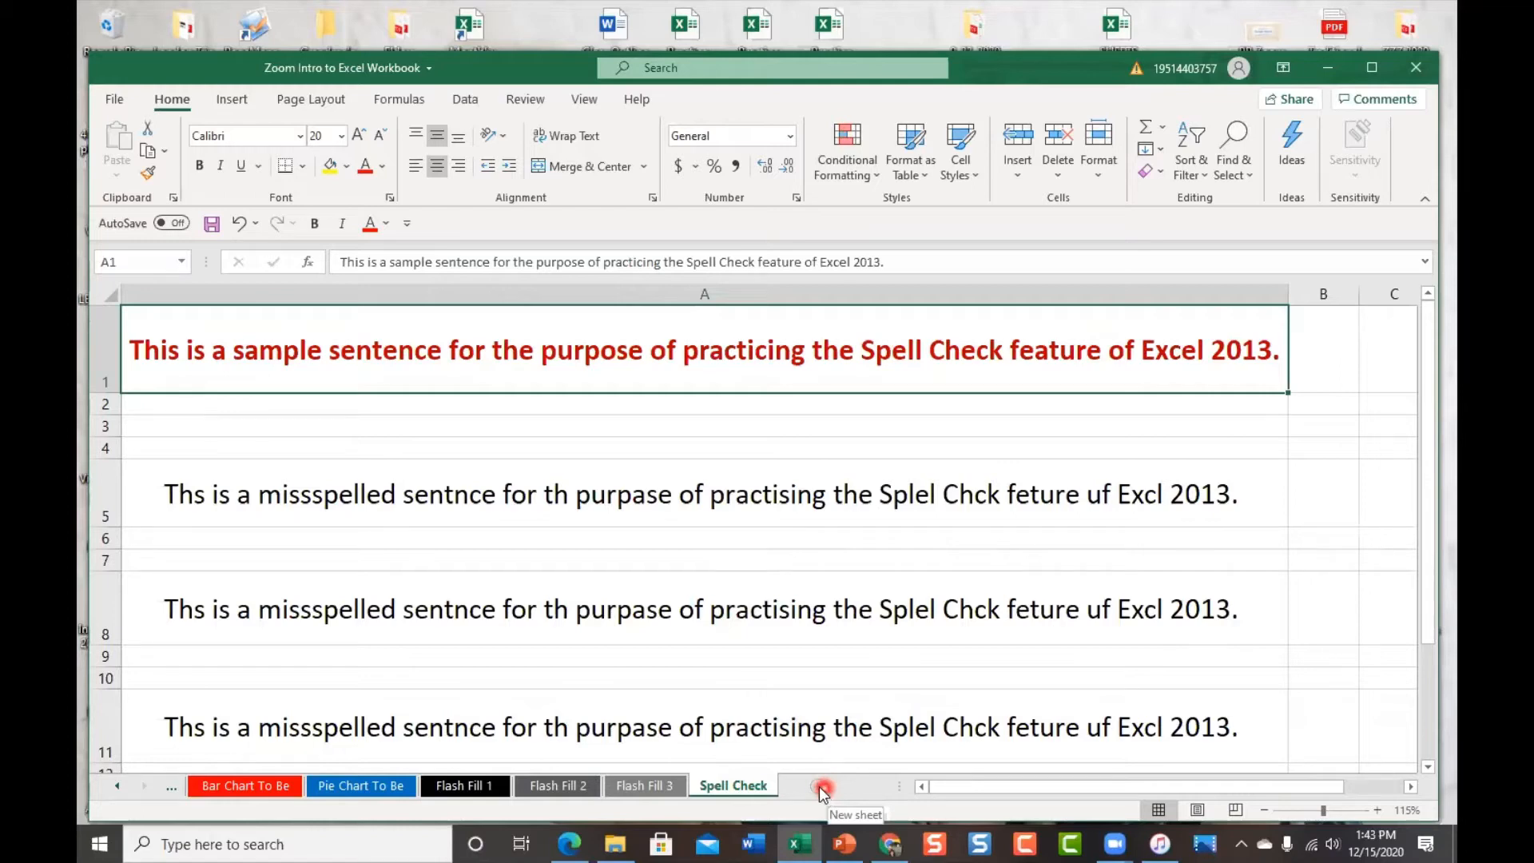
left_click(749, 754)
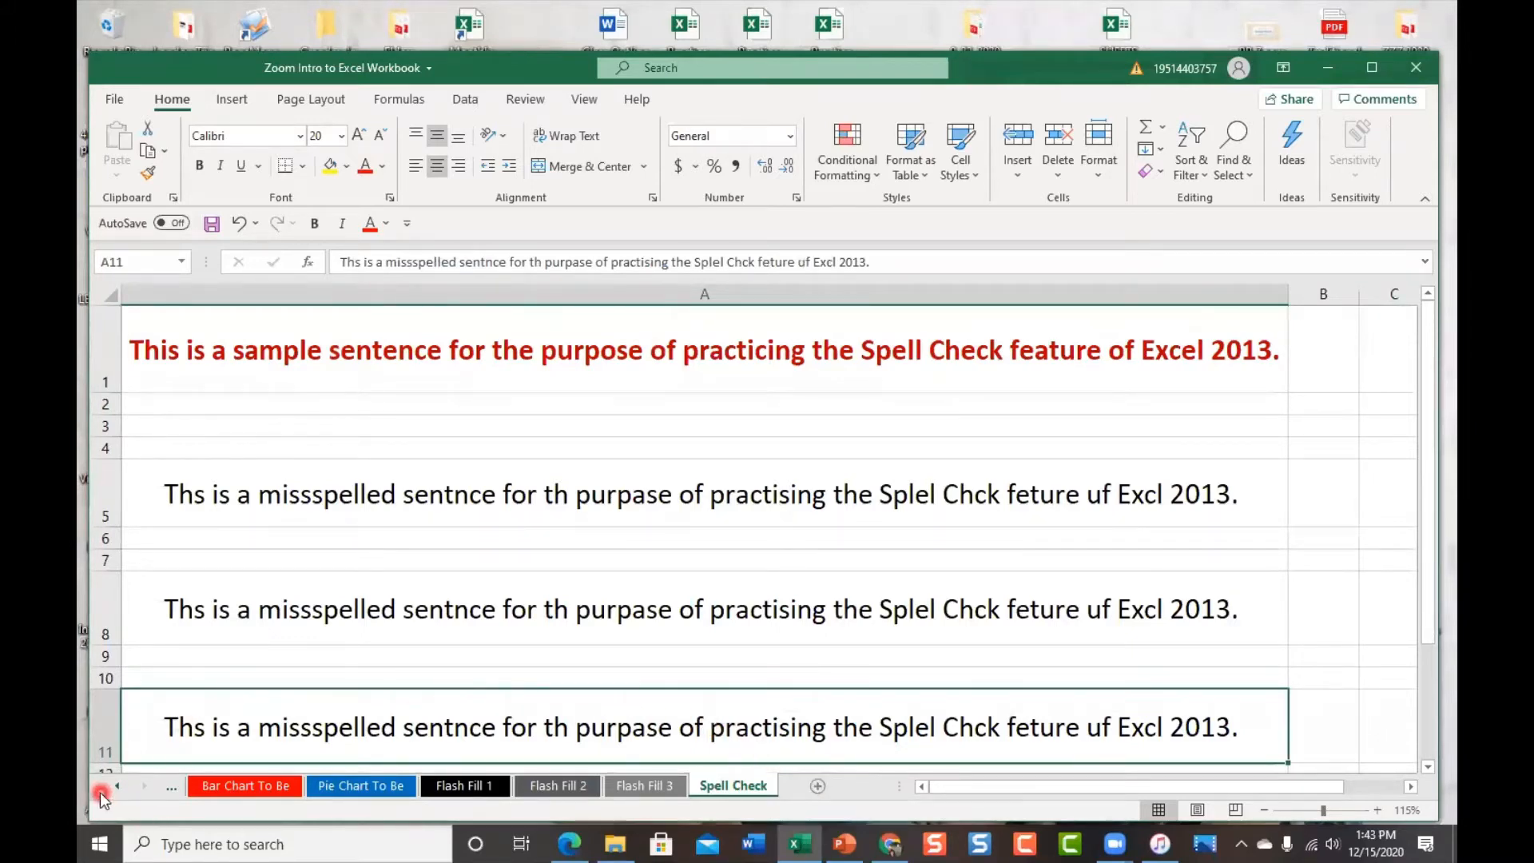
Jump to Sheet1 from the full sheet list, then switch to the Limits of Excel sheet
right_click(133, 792)
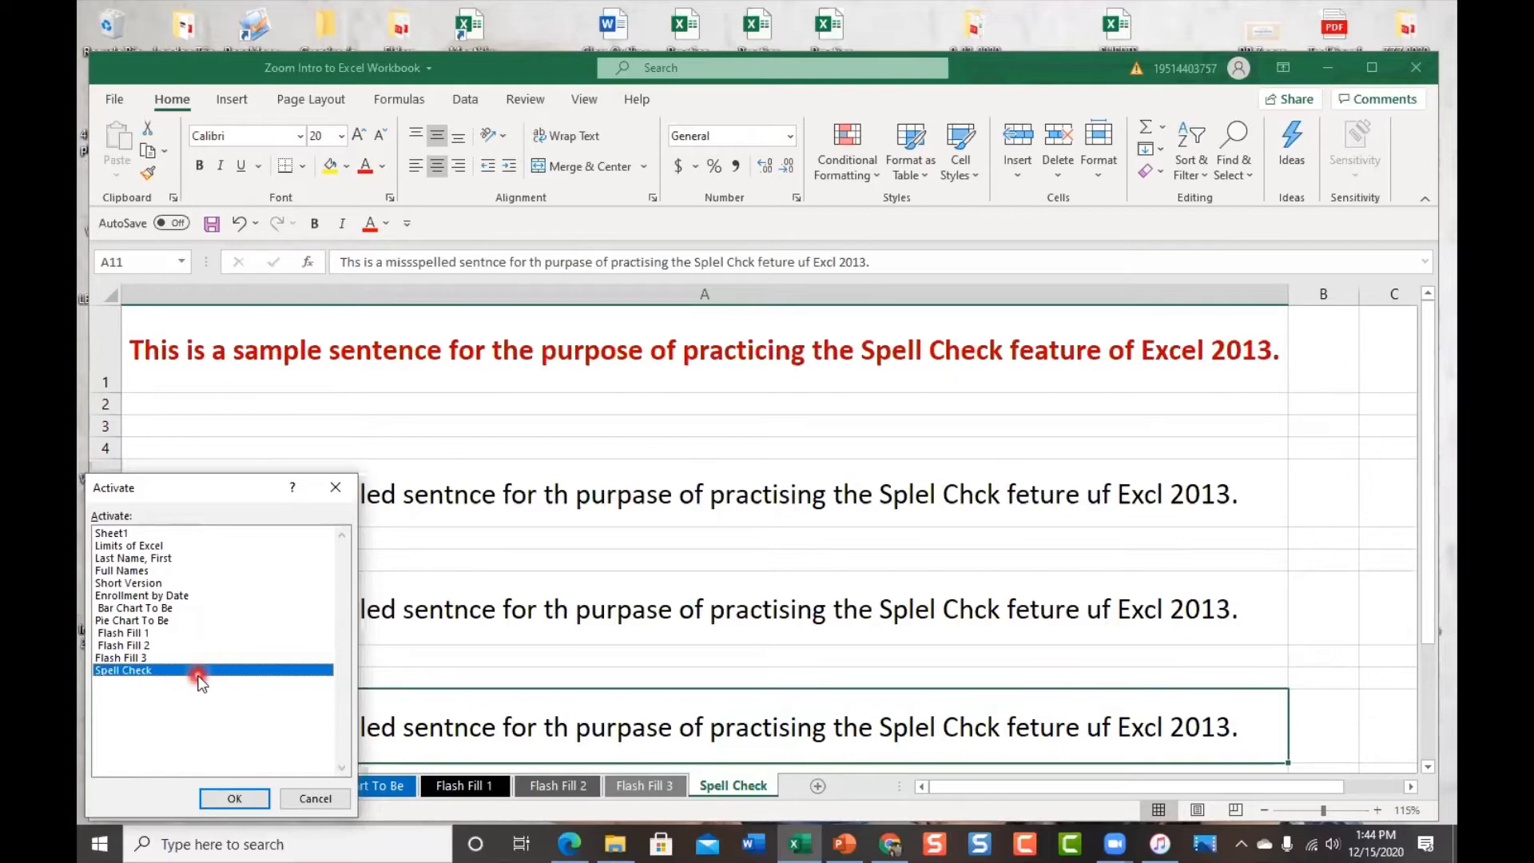
left_click(131, 534)
left_click(231, 797)
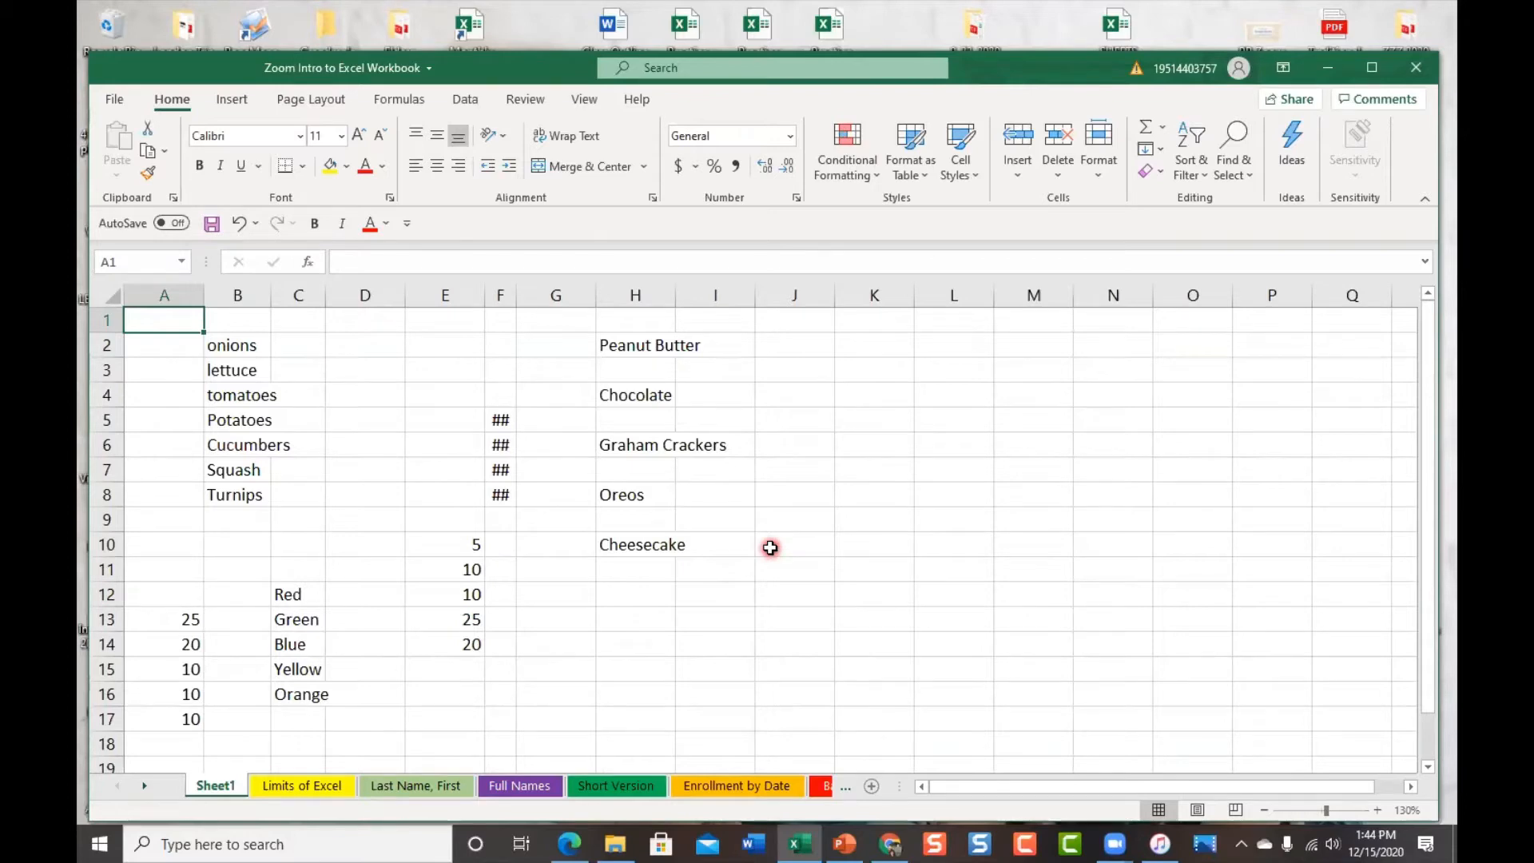
left_click(307, 786)
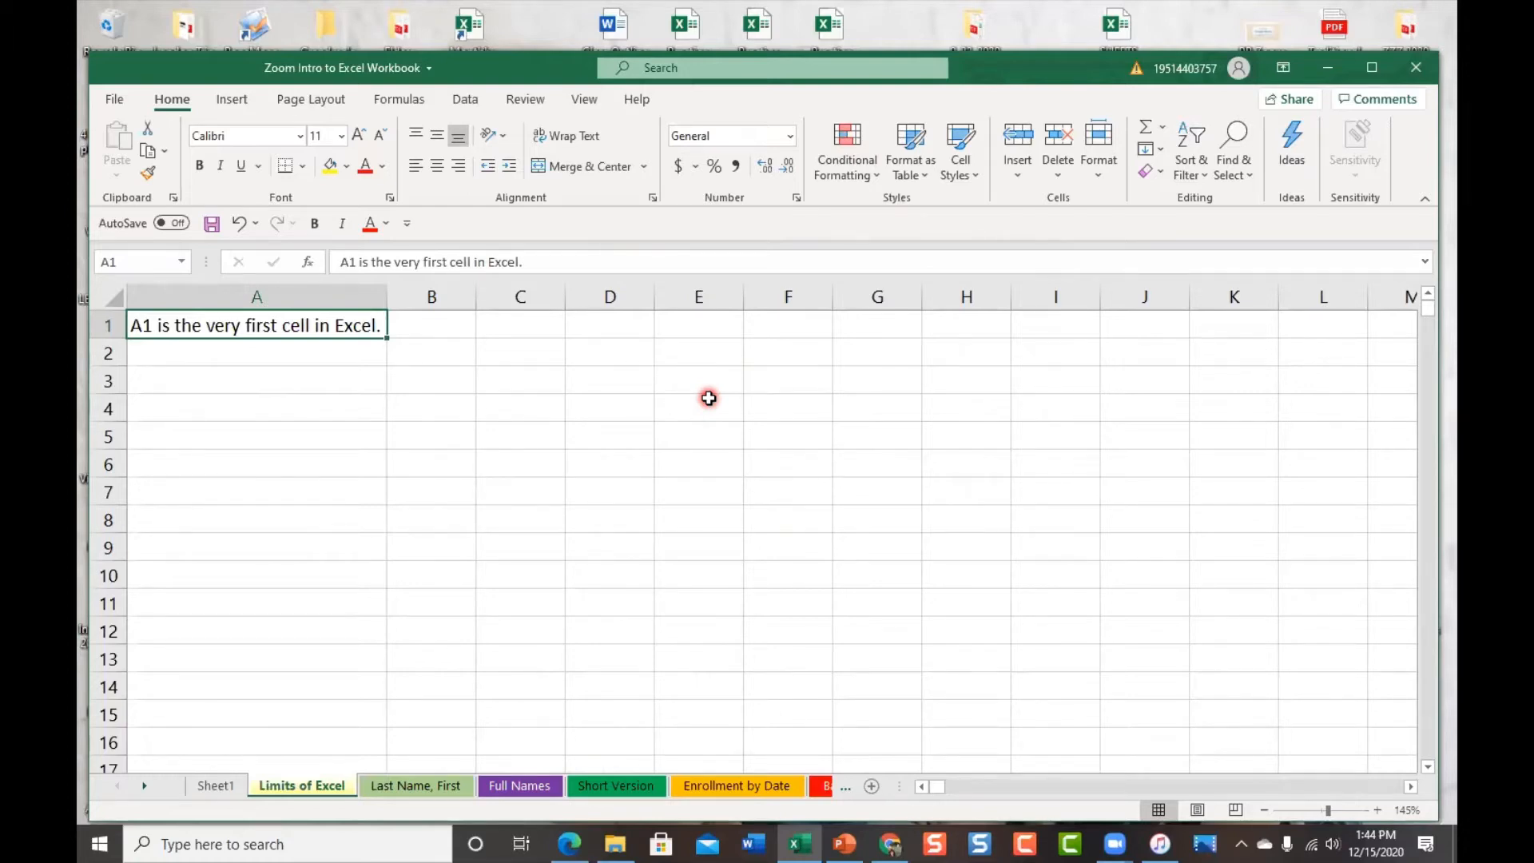
scroll(708, 398, "down", 7)
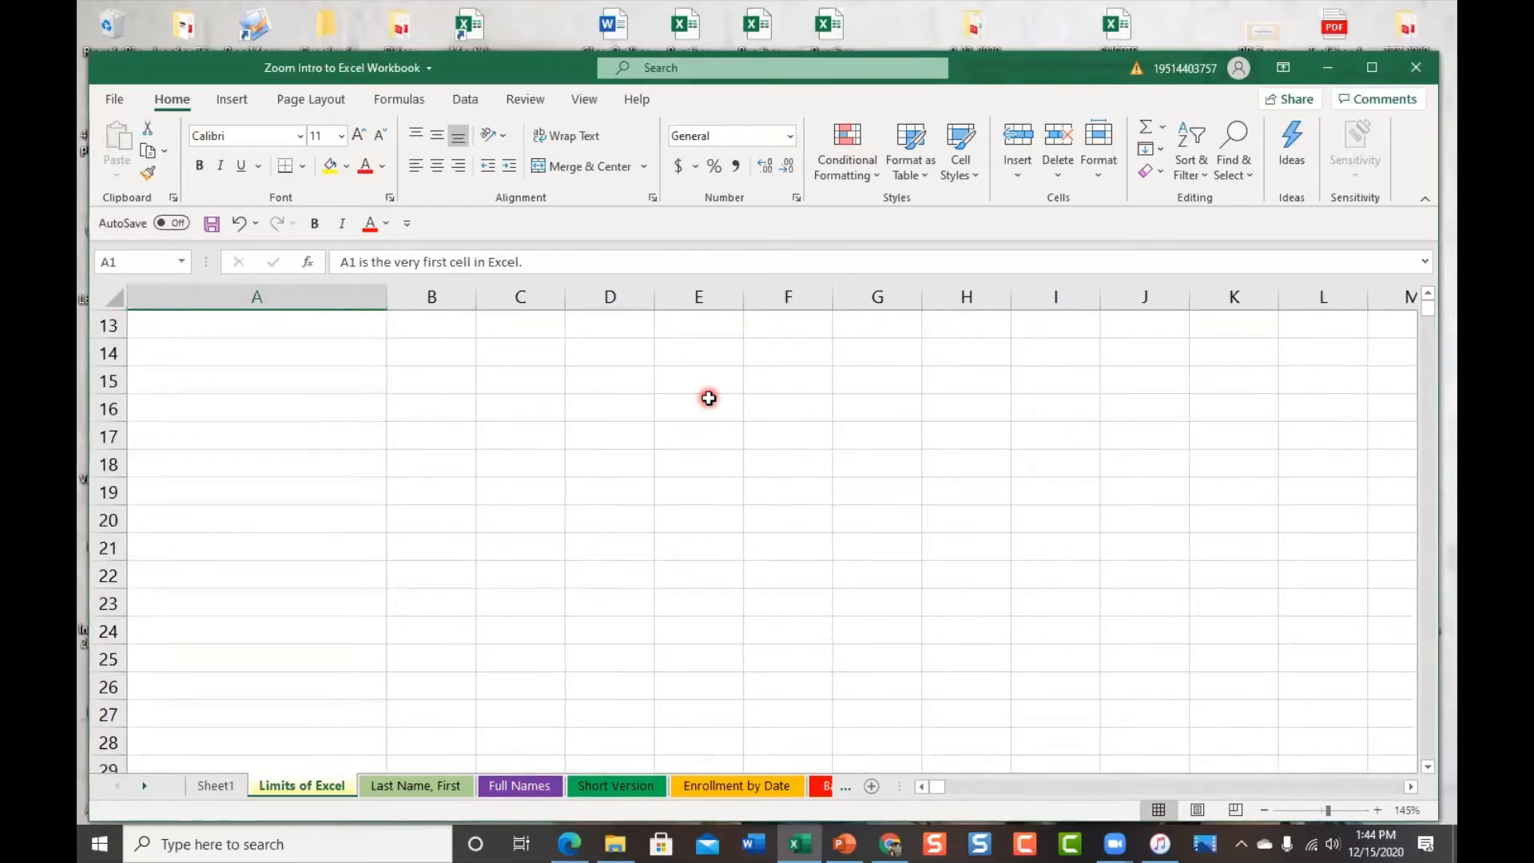
scroll(709, 398, "up", 3)
scroll(708, 398, "up", 4)
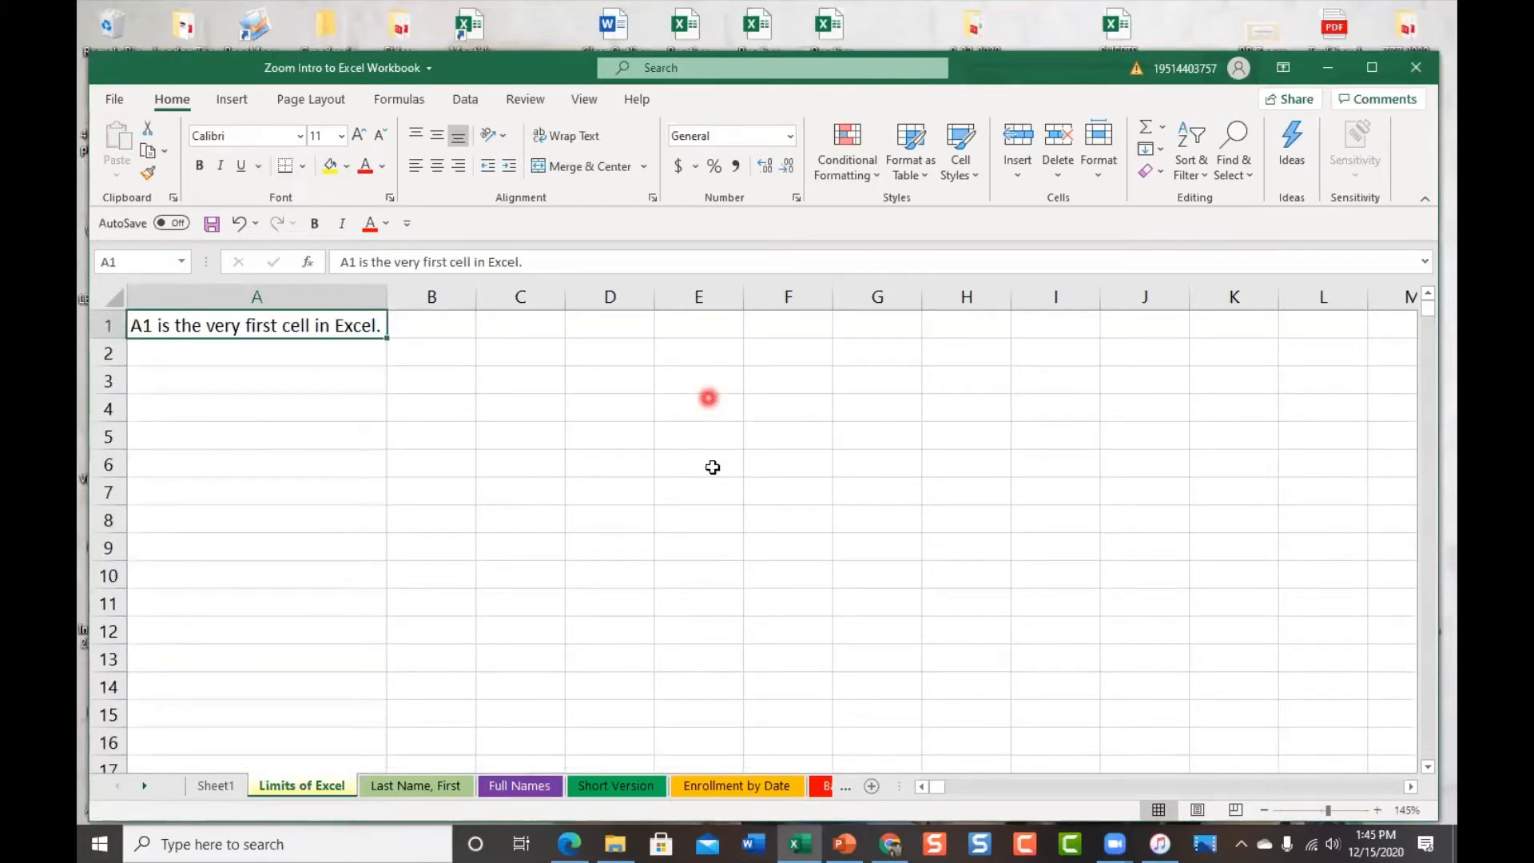
middle_click(712, 413)
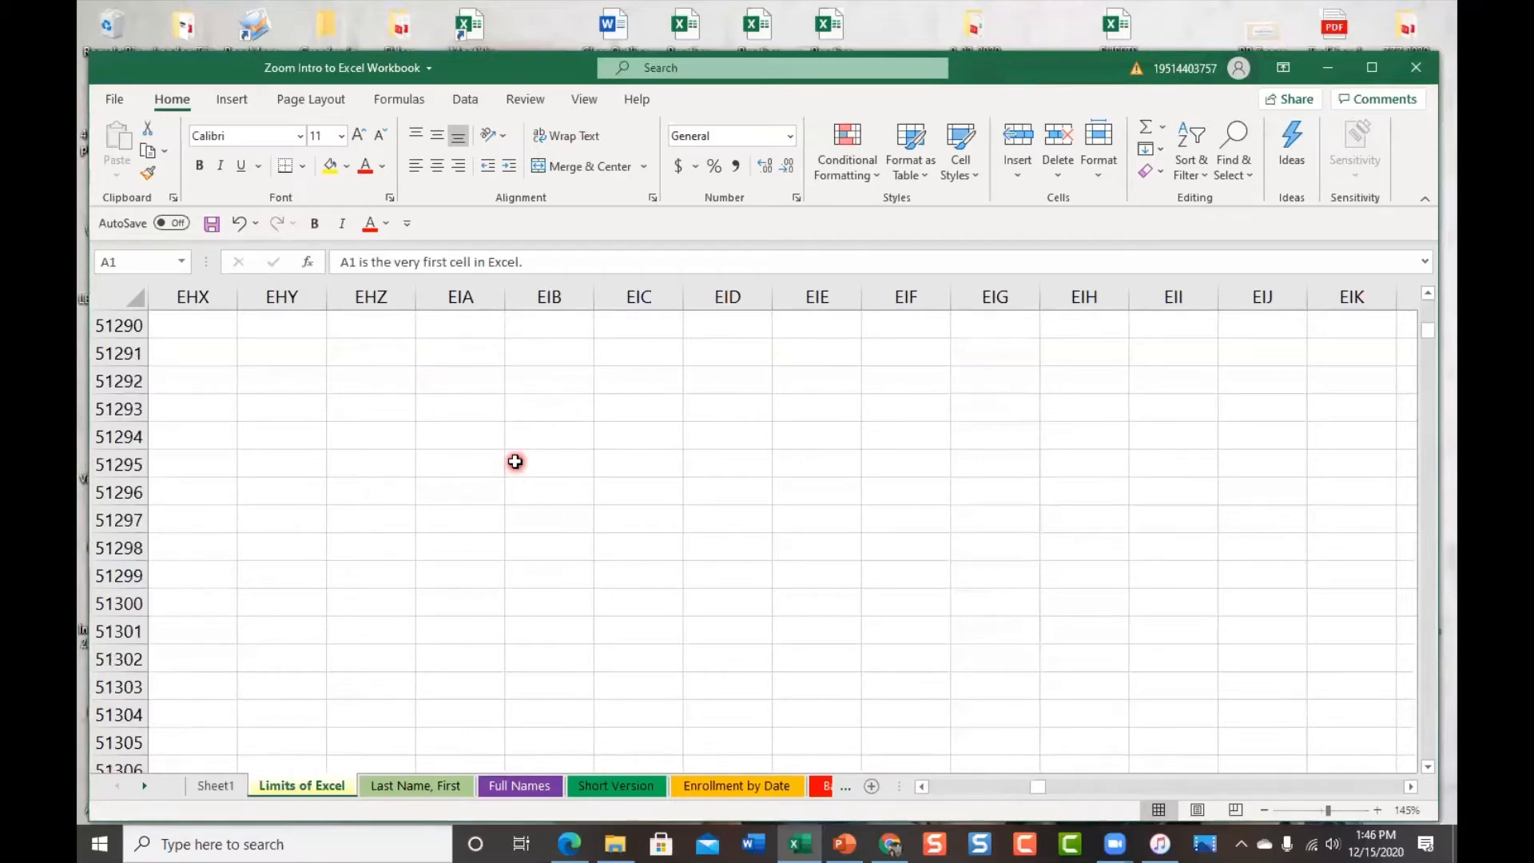
key("ctrl+Home")
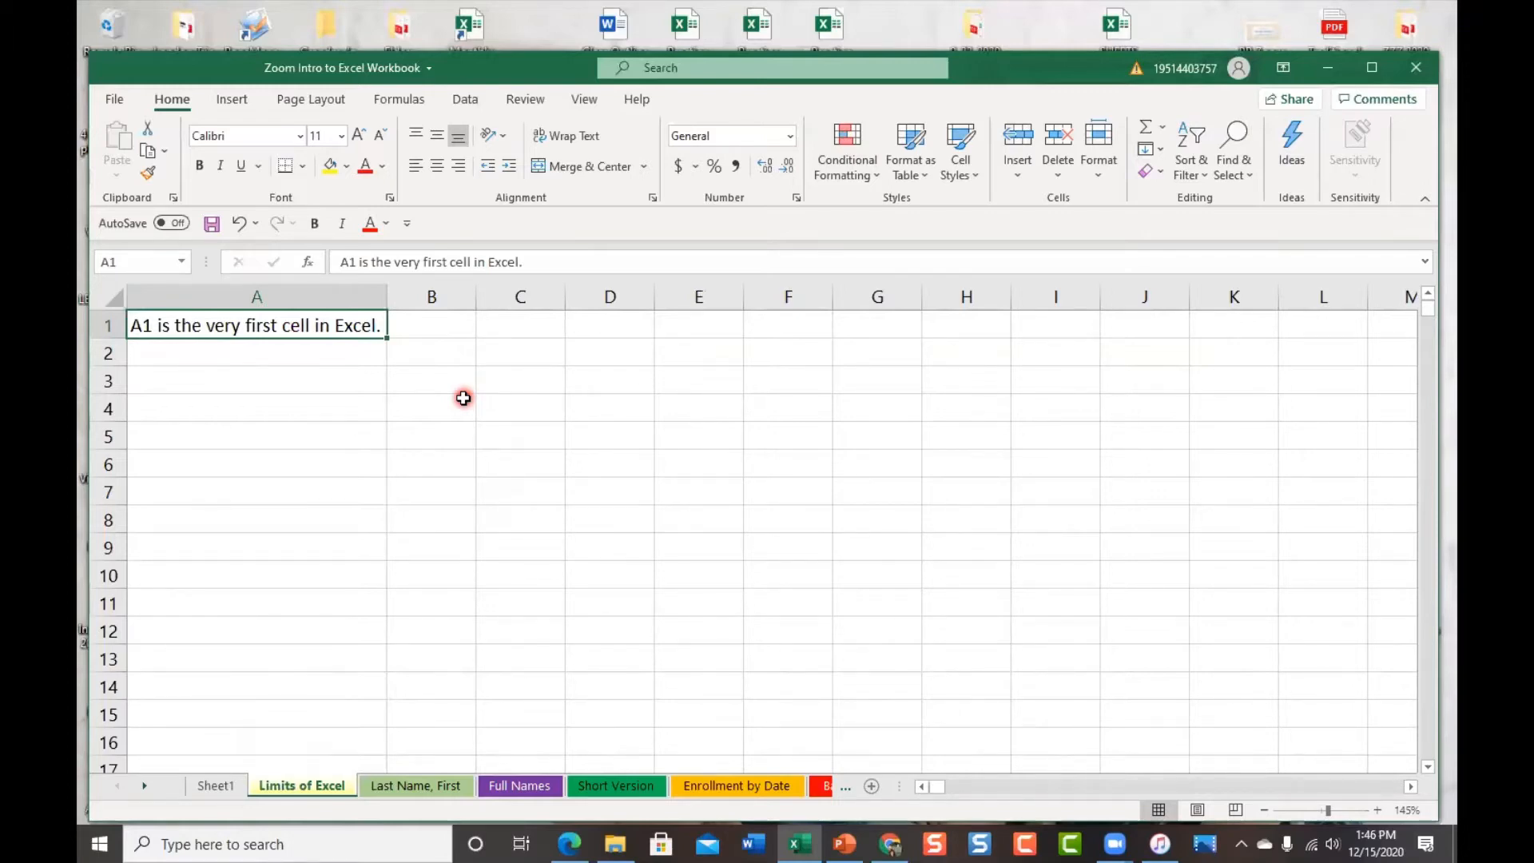
Jump to the last cell XFD1048576, then return to cell A1 on Limits of Excel
key("ctrl+End")
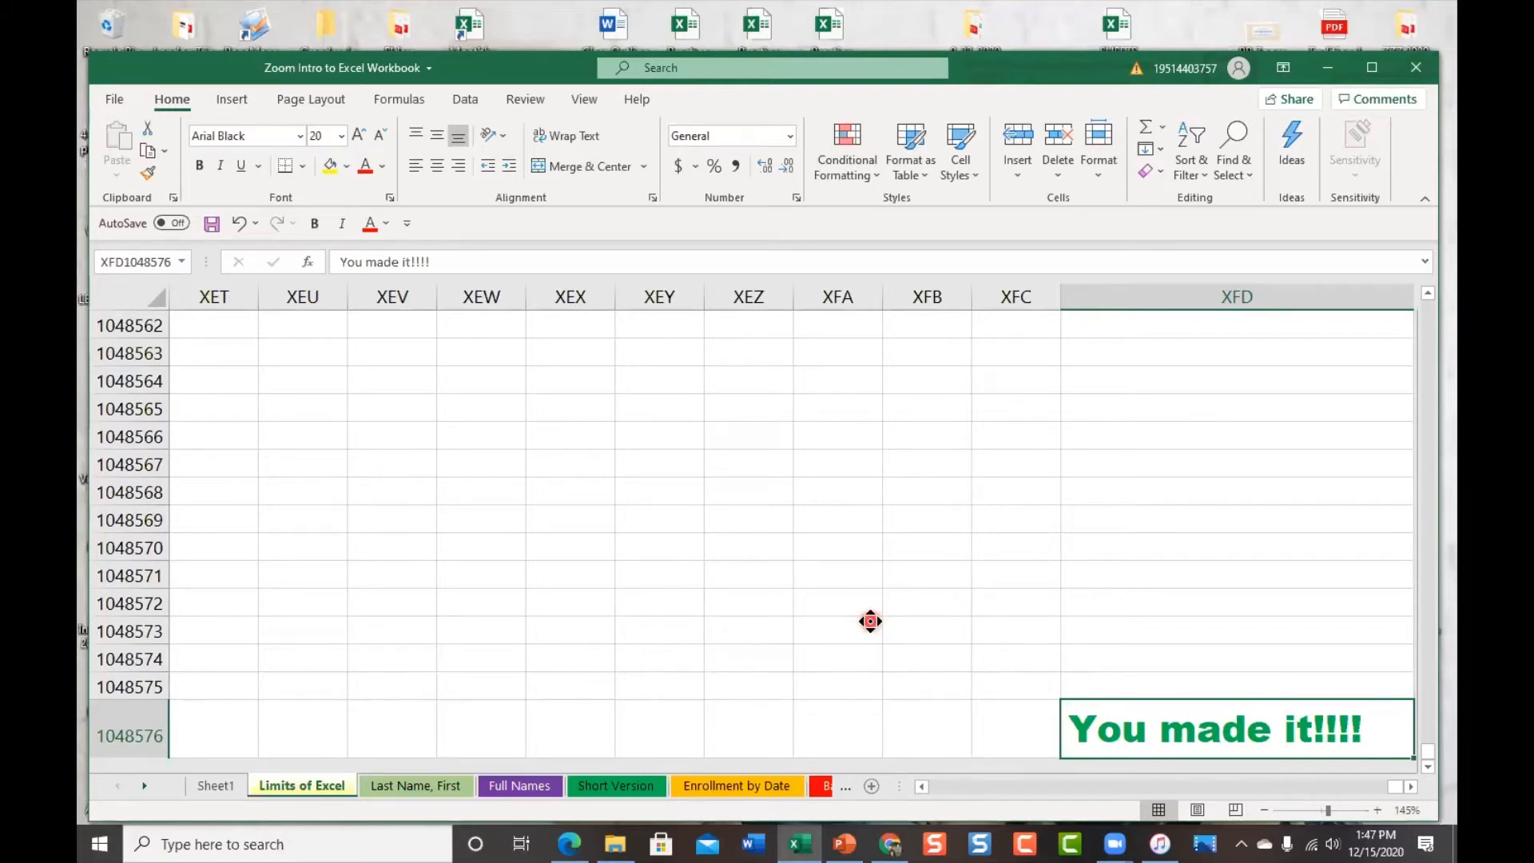
scroll(870, 621, "up", 20)
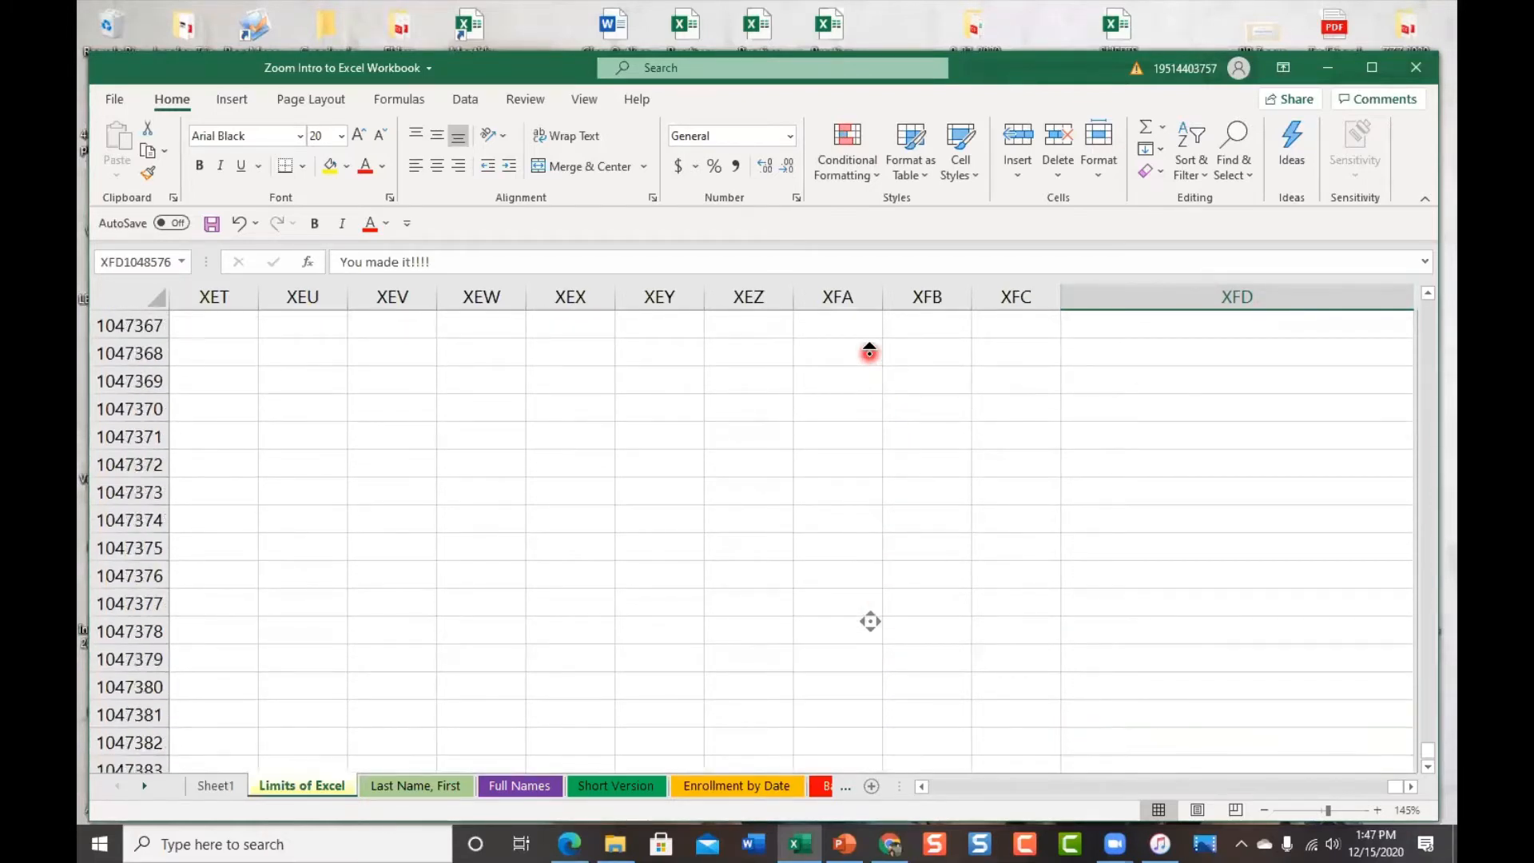
scroll(870, 621, "up", 20)
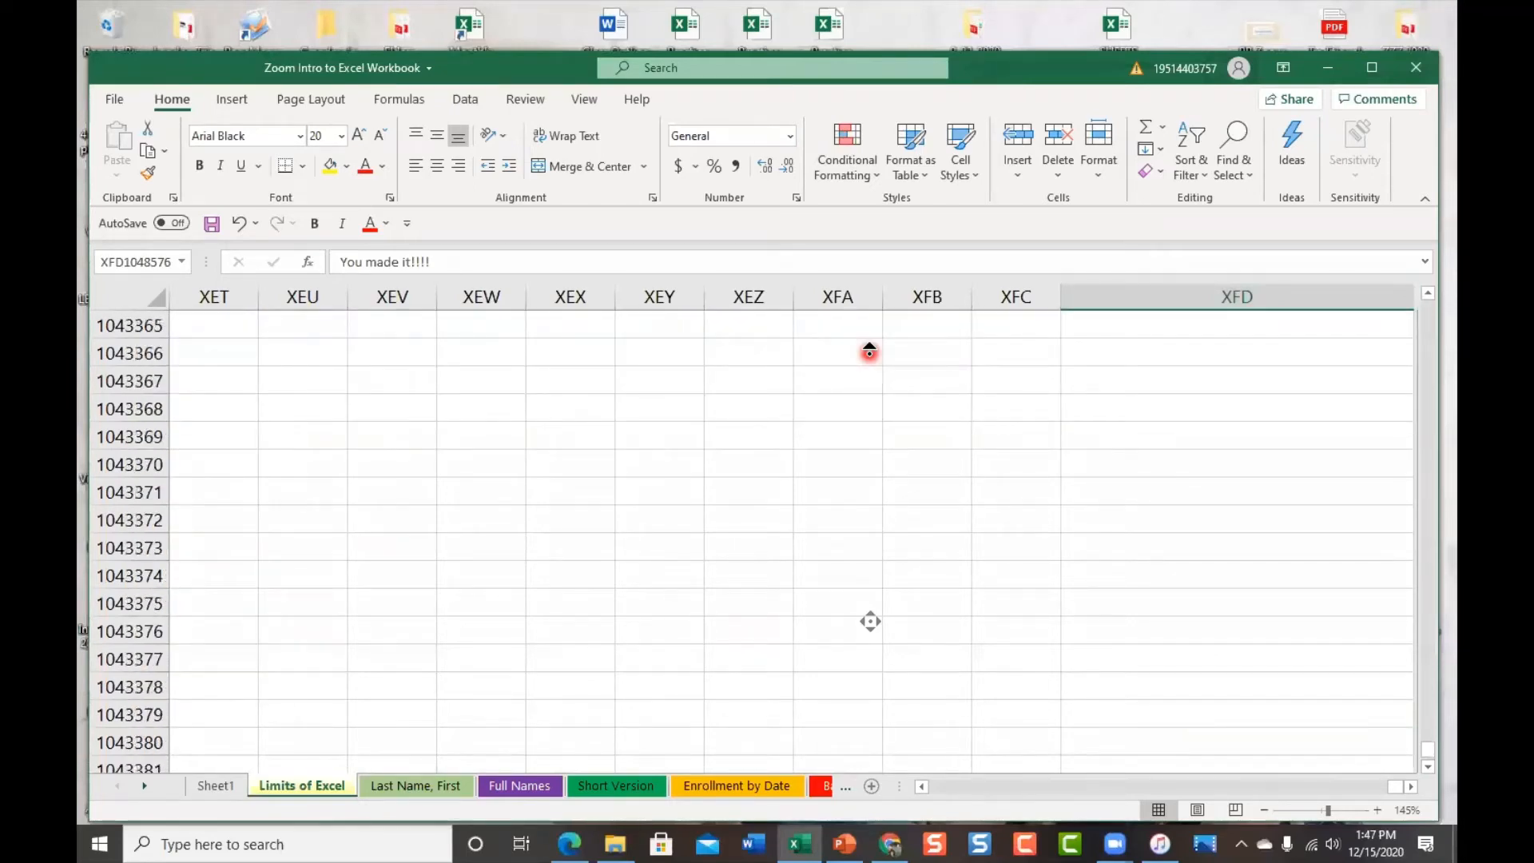
key("ctrl+Home")
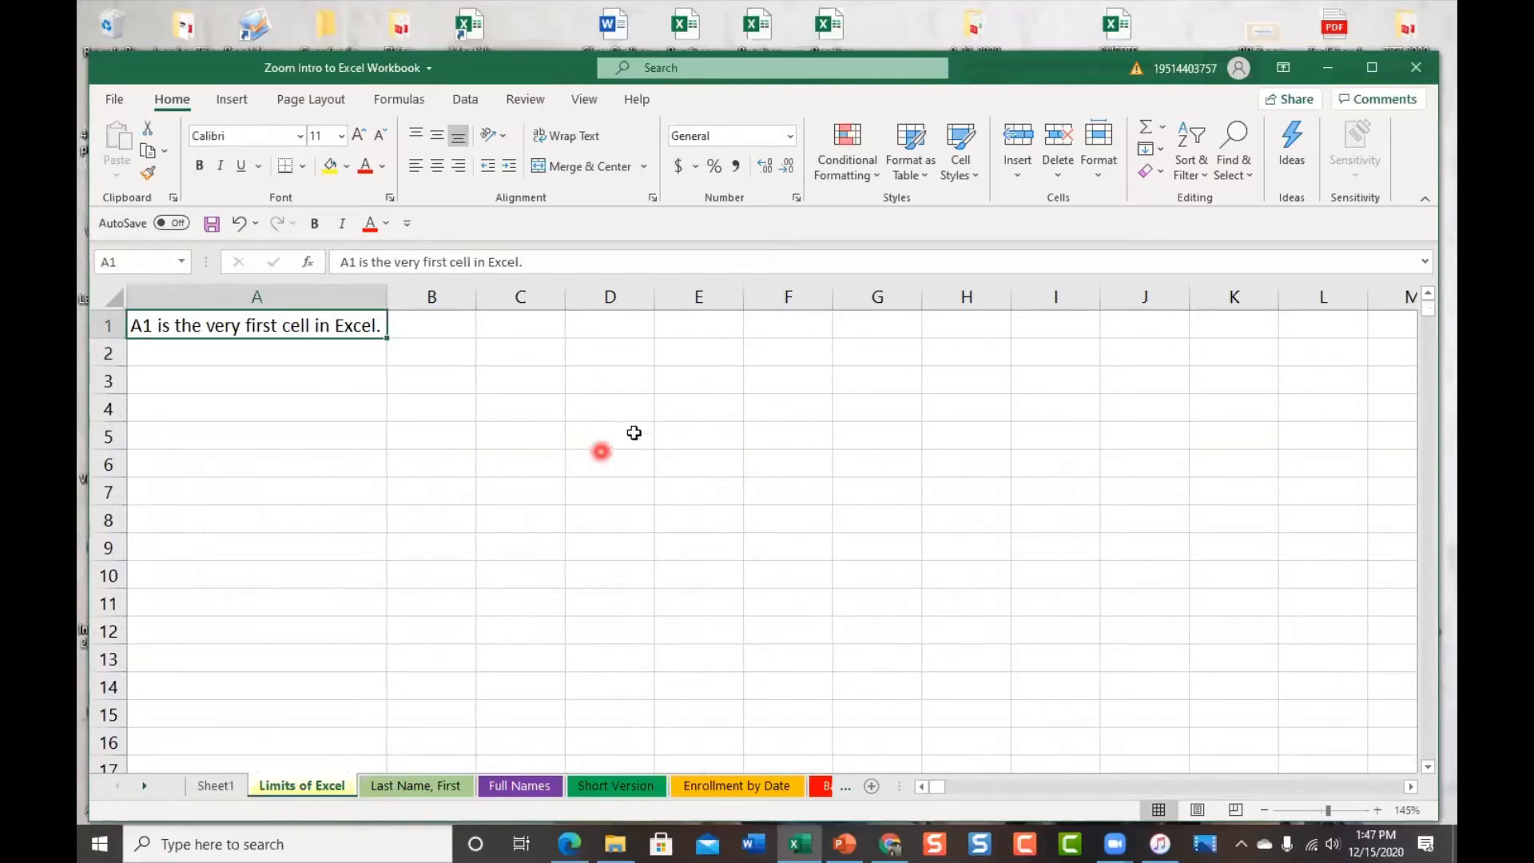
Go to the Last Name, First sheet with first names in E and last names in F
left_click(434, 786)
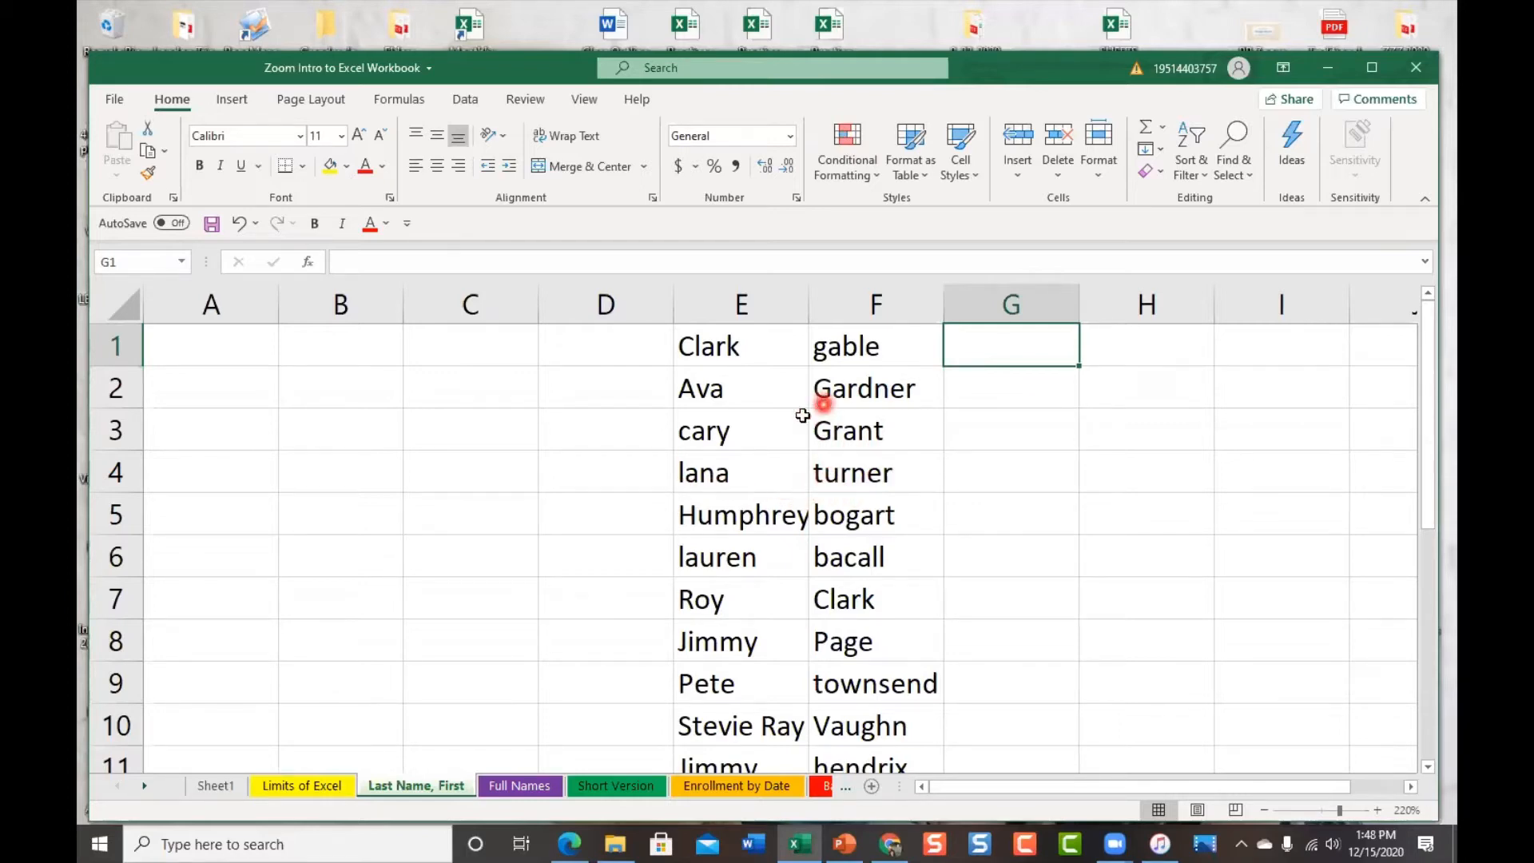
Select the Full Names sheet tab
left_click(547, 785)
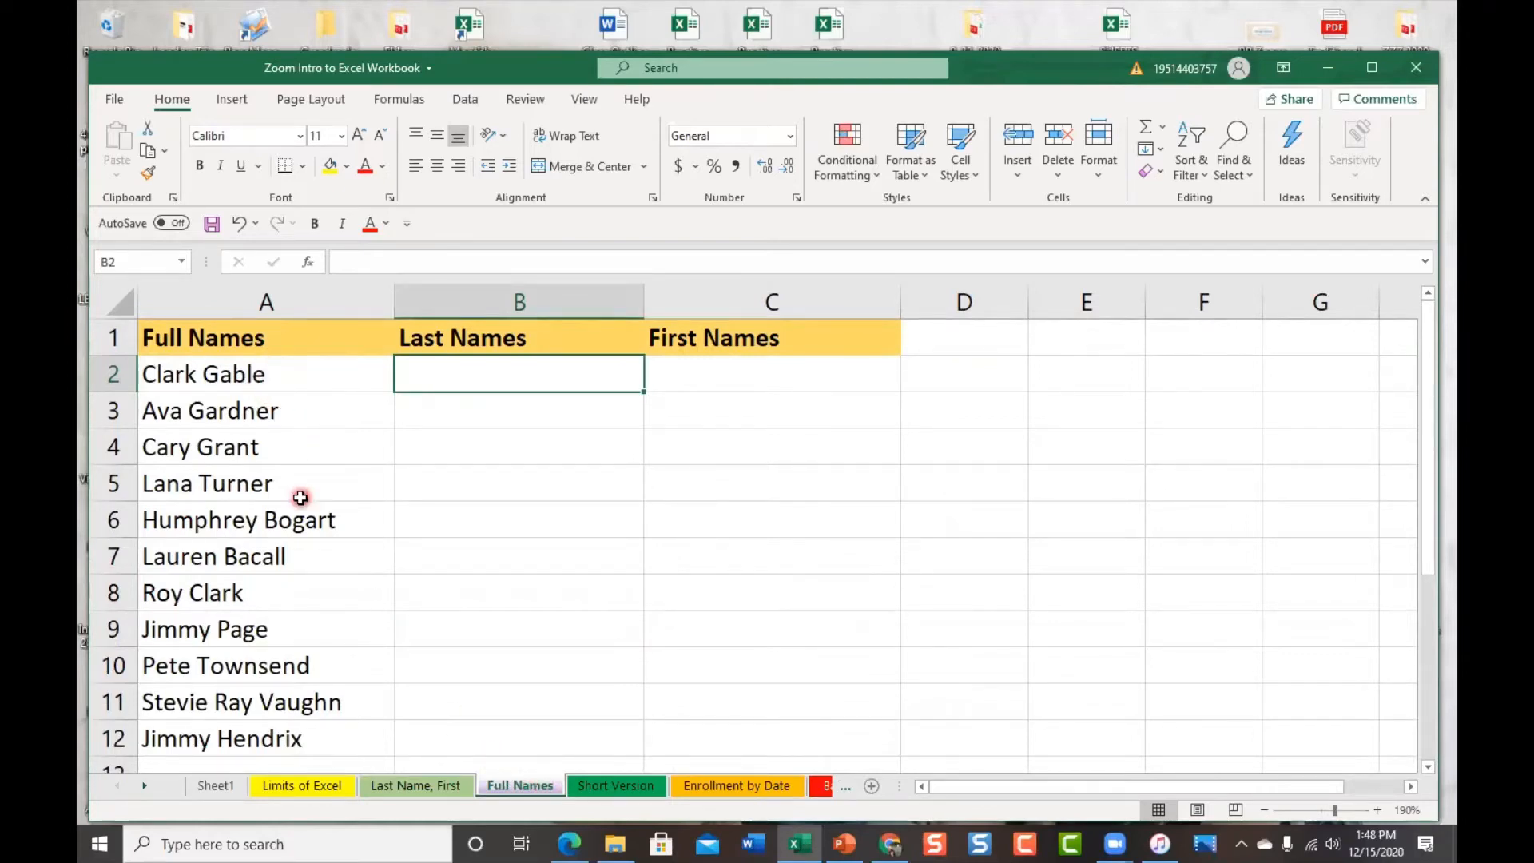
Go back to the Last Name, First sheet with its first and last names
left_click(424, 788)
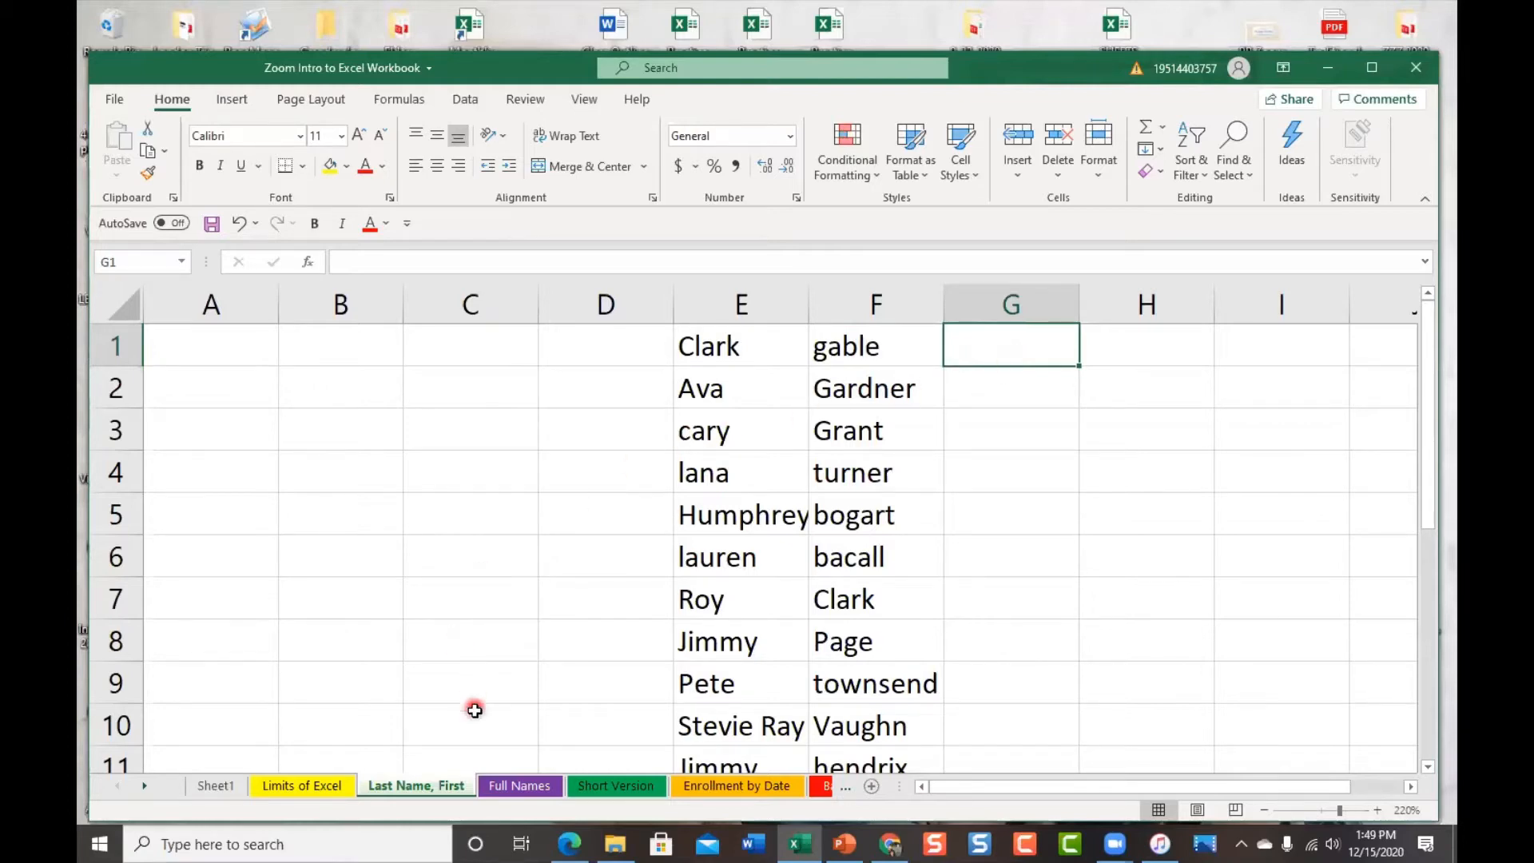
Switch to the Full Names sheet, then on to the Short Version student table
left_click(512, 789)
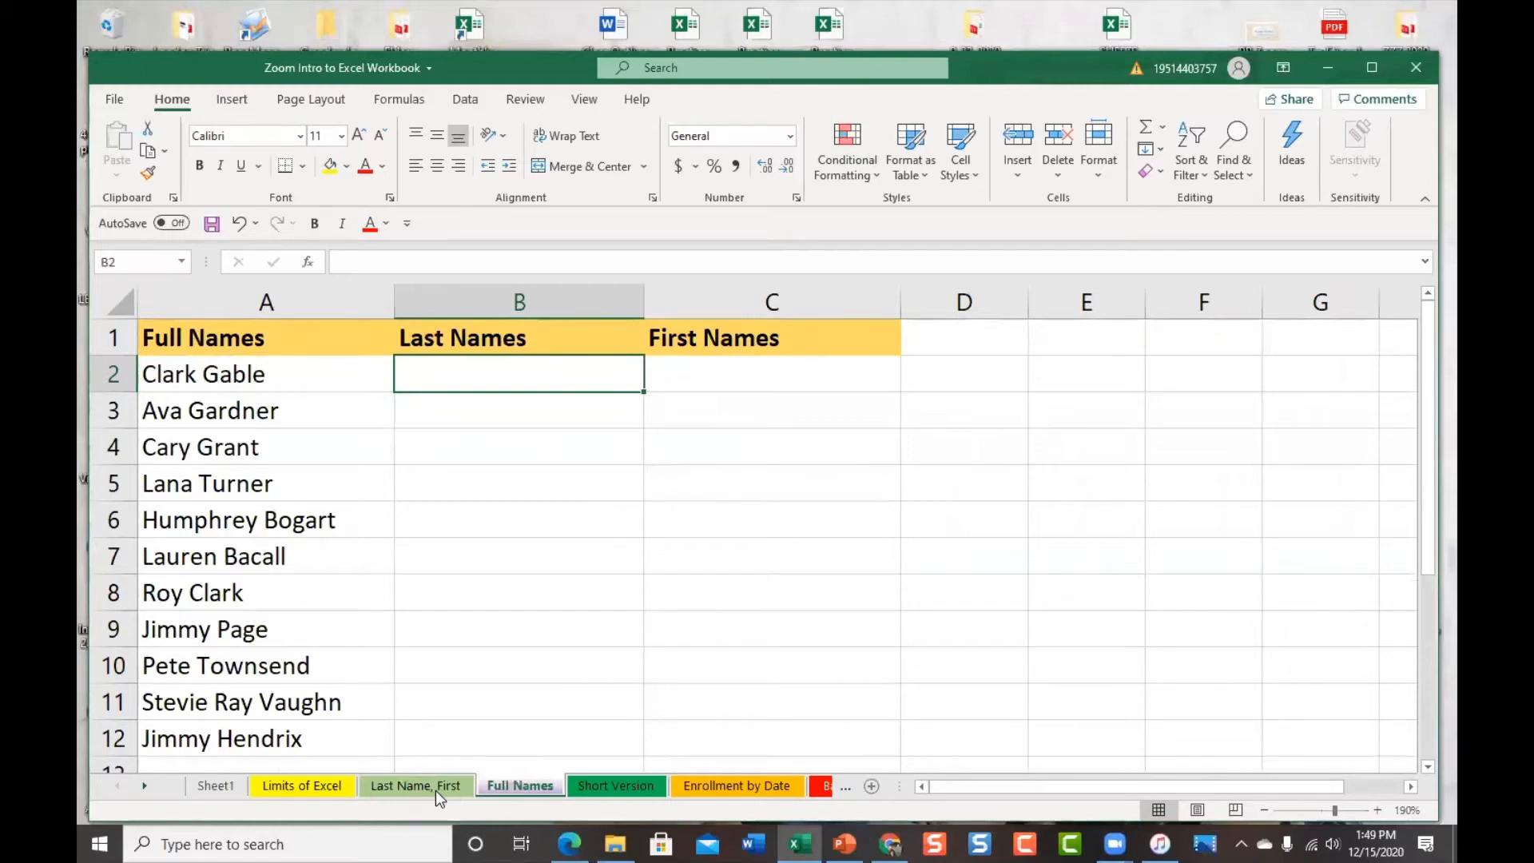
left_click(452, 789)
Pass through the Short Version sheet to the Enrollment by Date student records
left_click(626, 785)
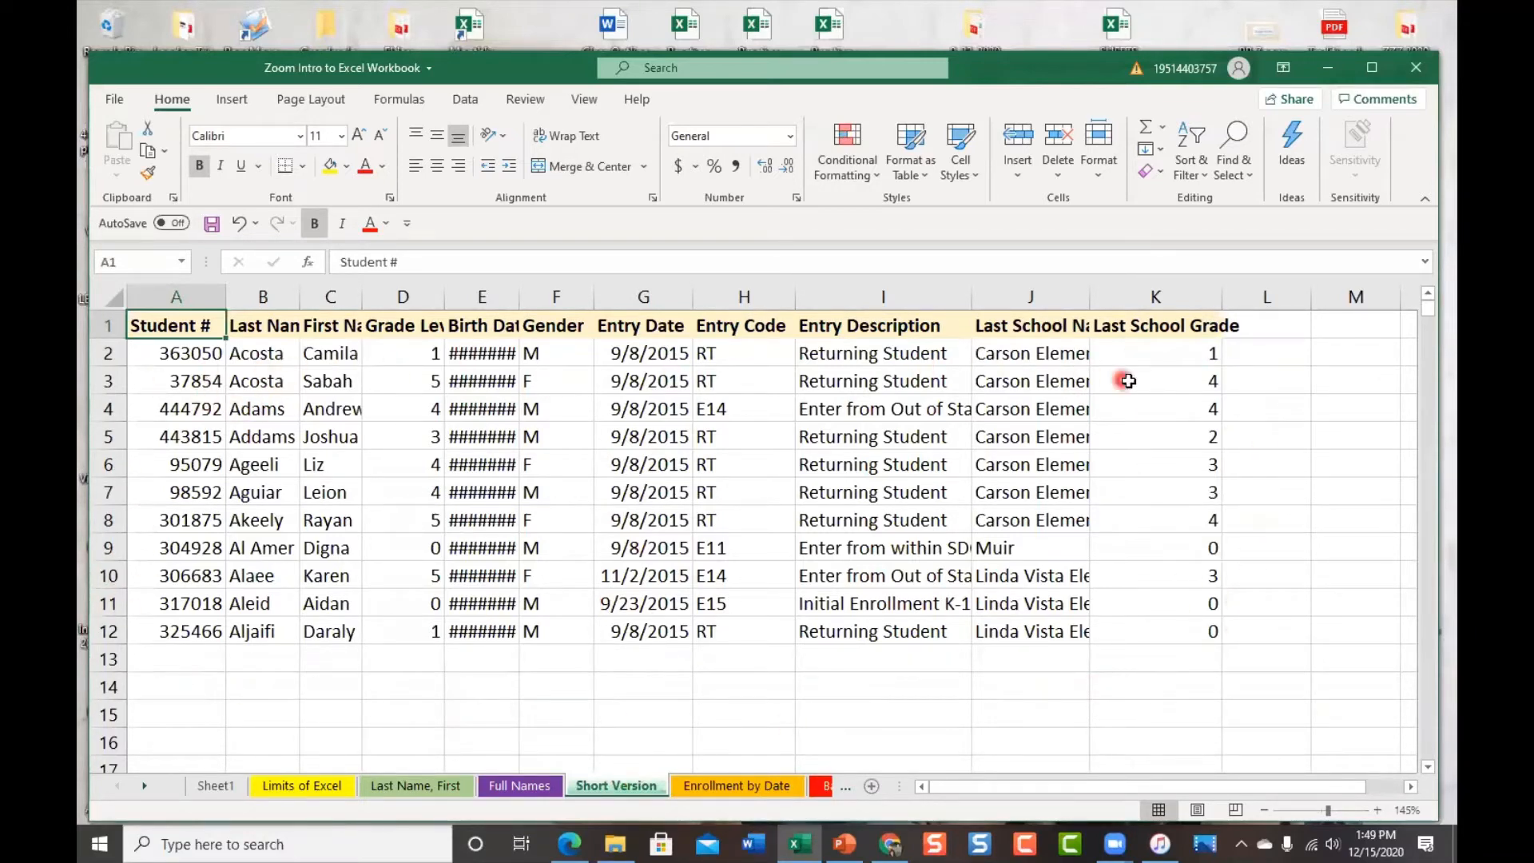
left_click(765, 786)
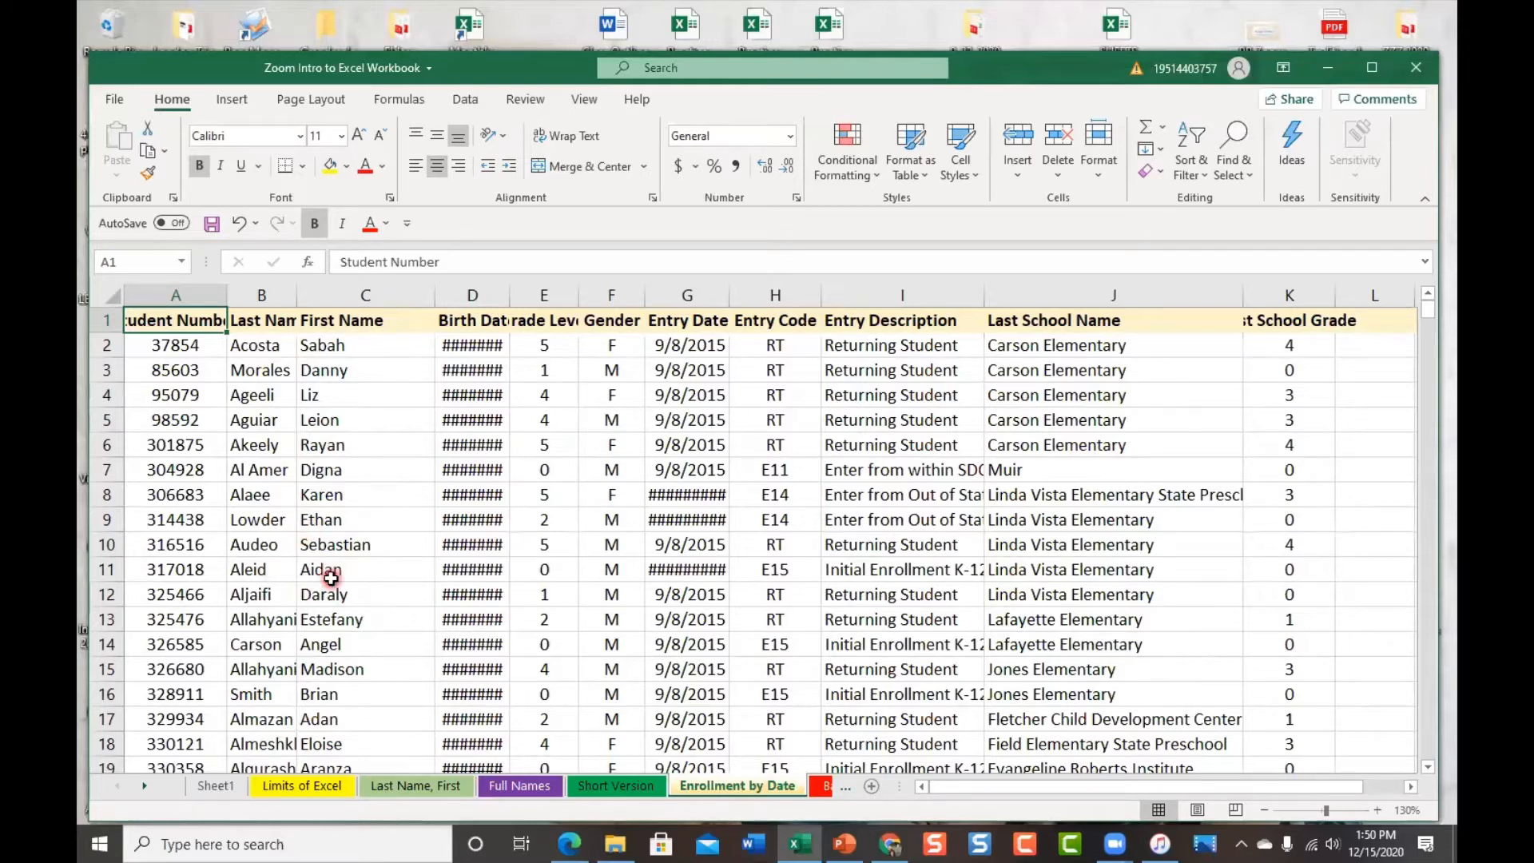
left_click(631, 787)
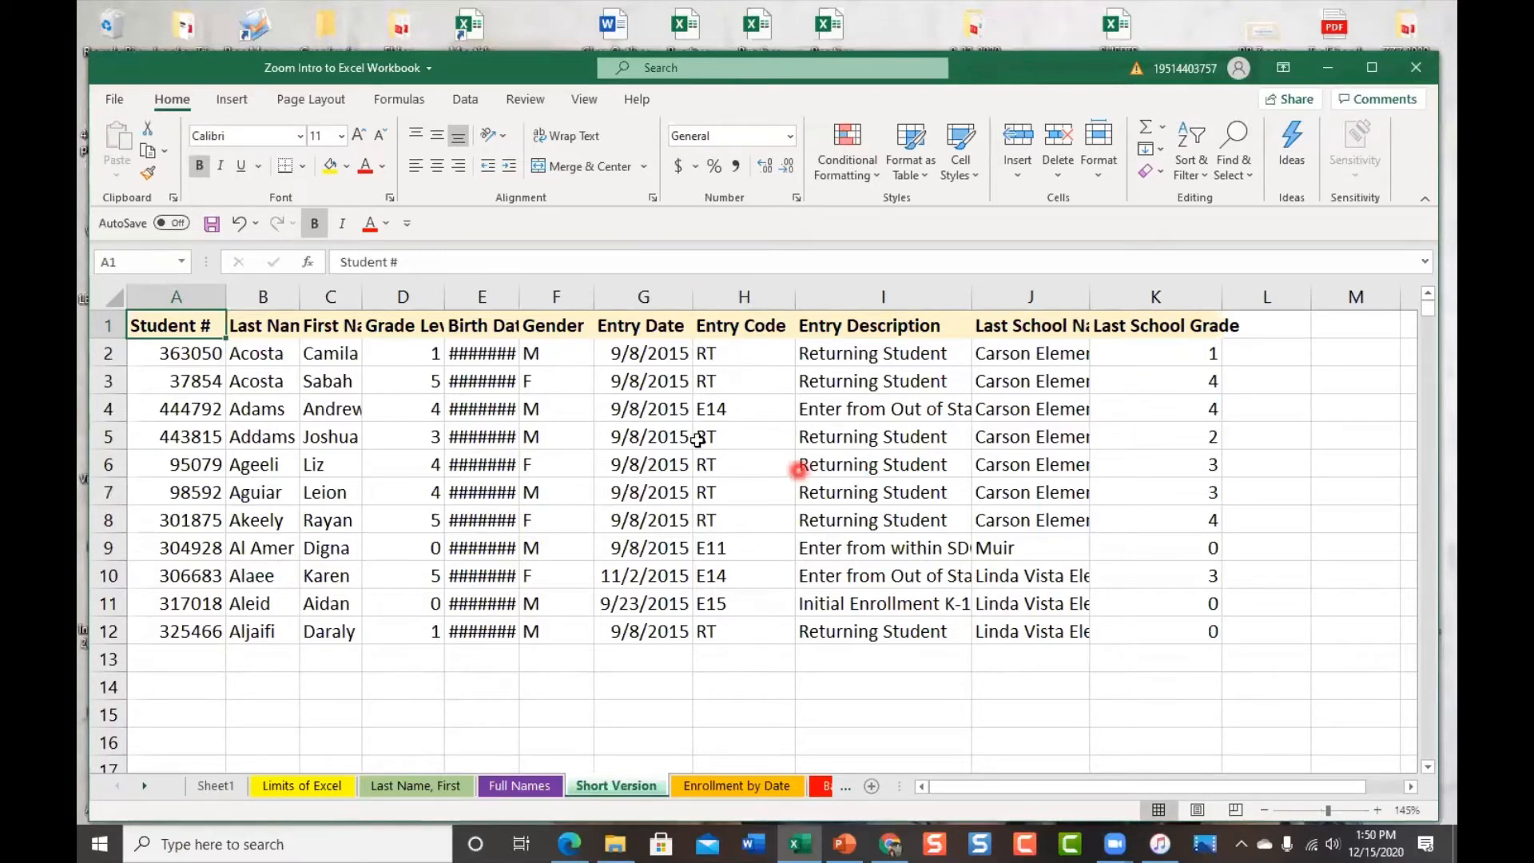
left_click(738, 784)
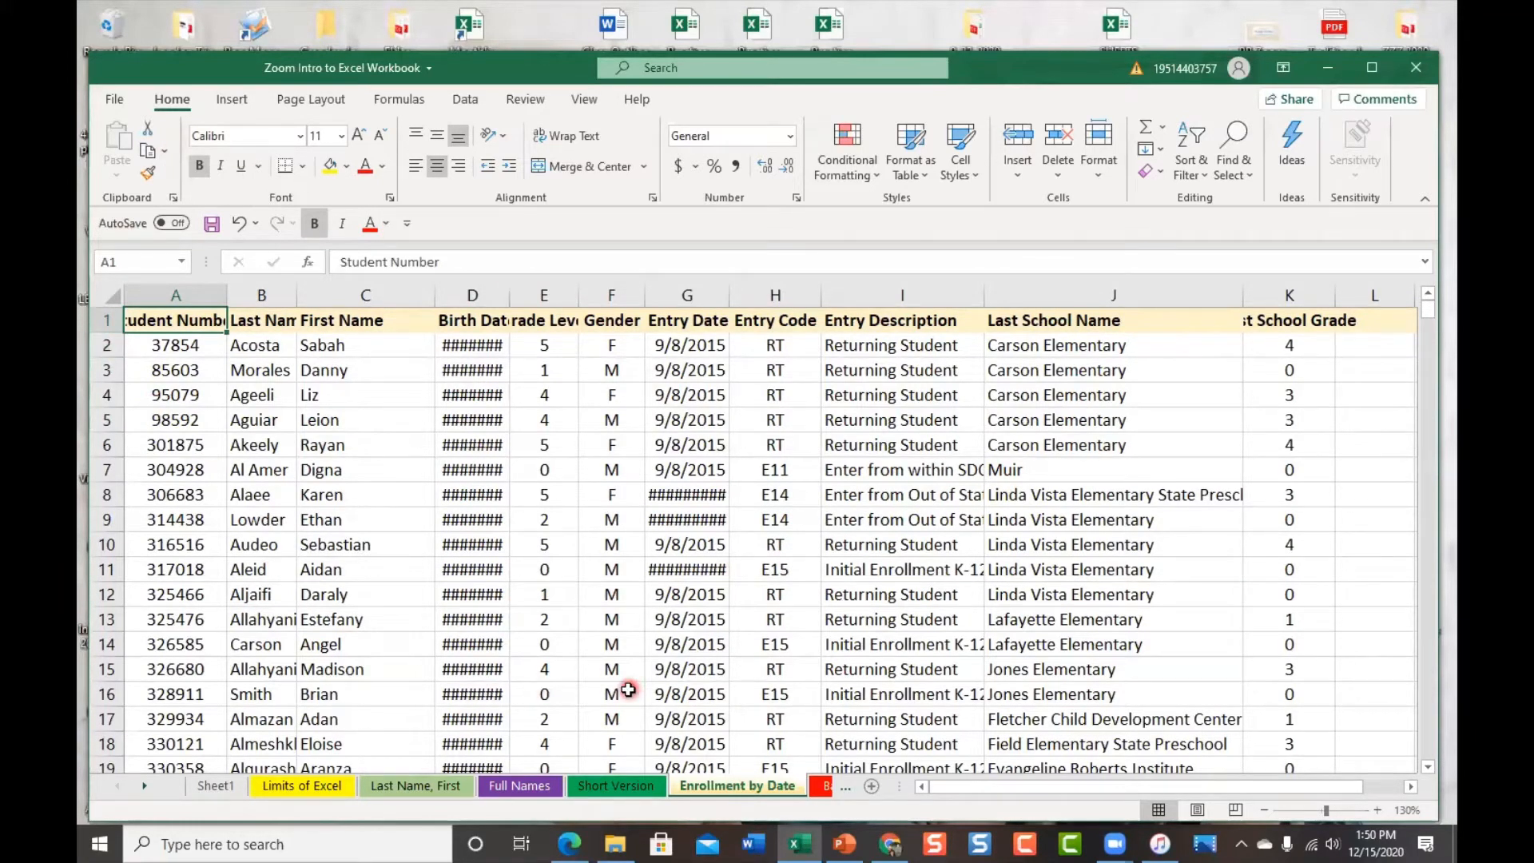
key("ctrl+End")
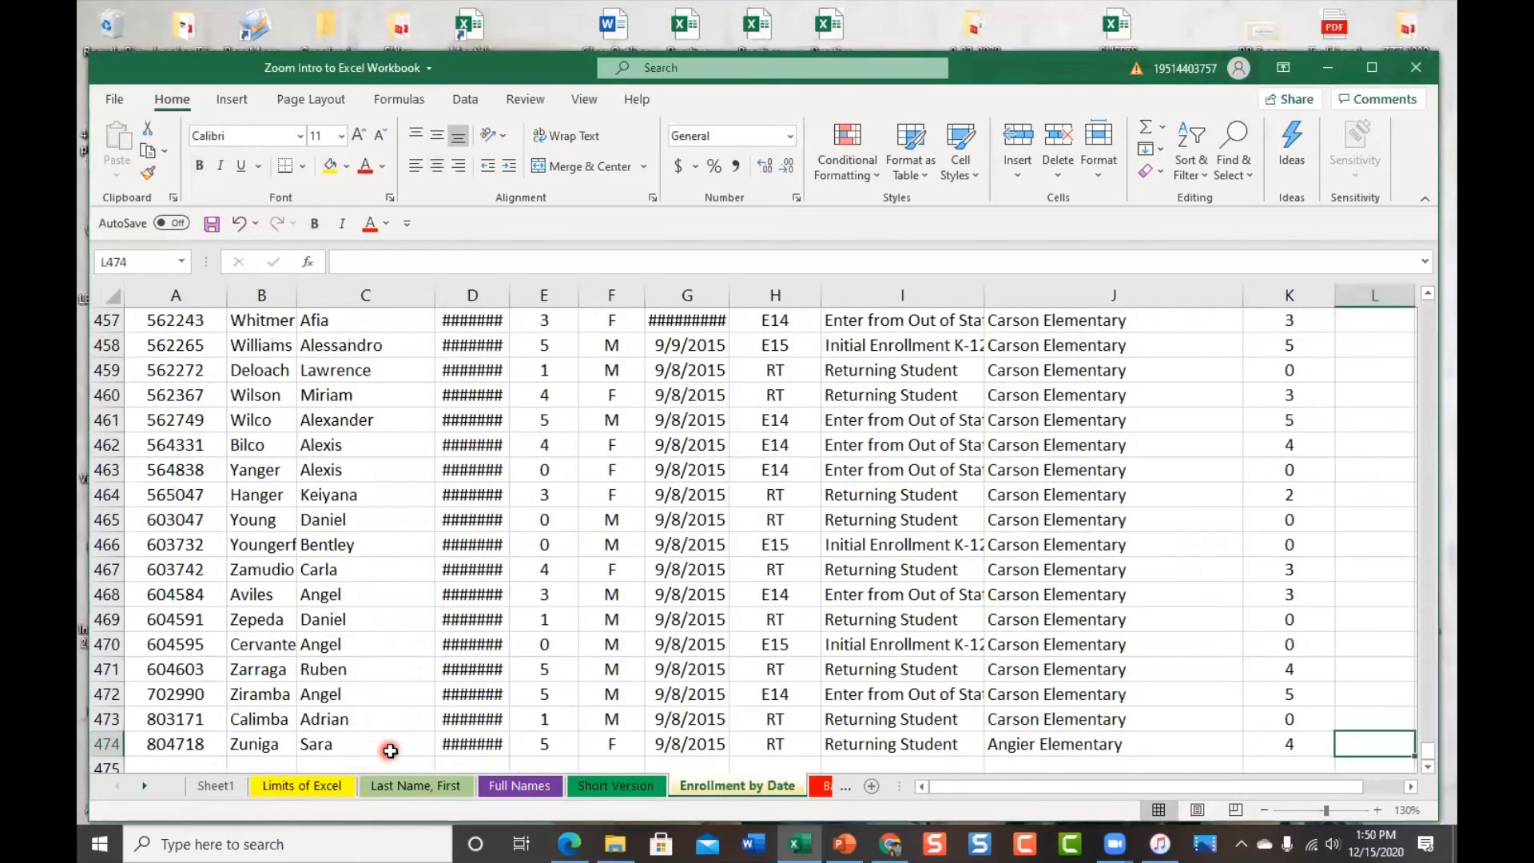
scroll(383, 746, "down", 2)
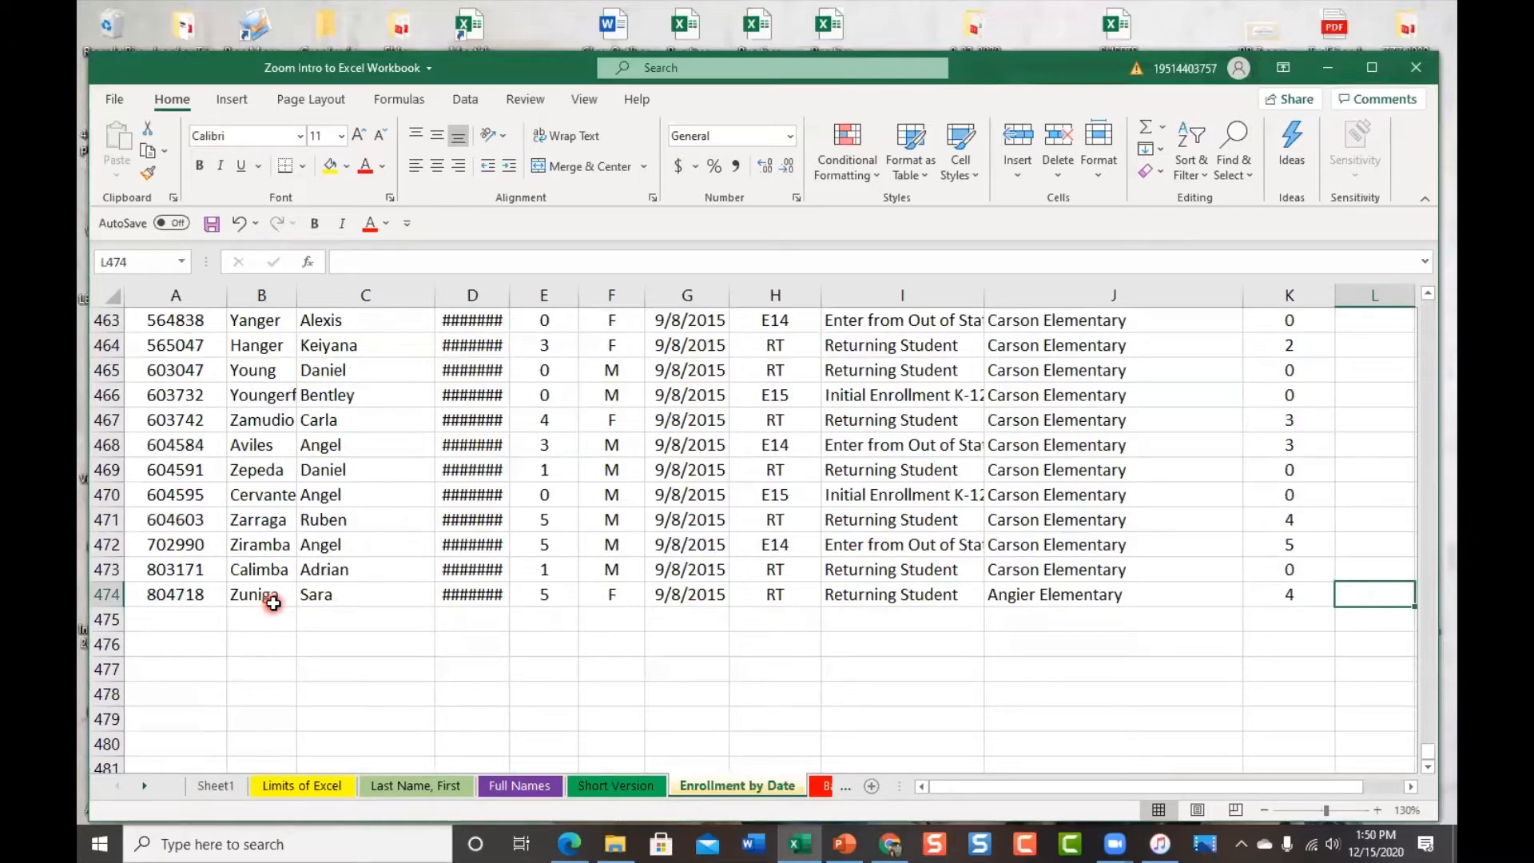
key("ctrl+Home")
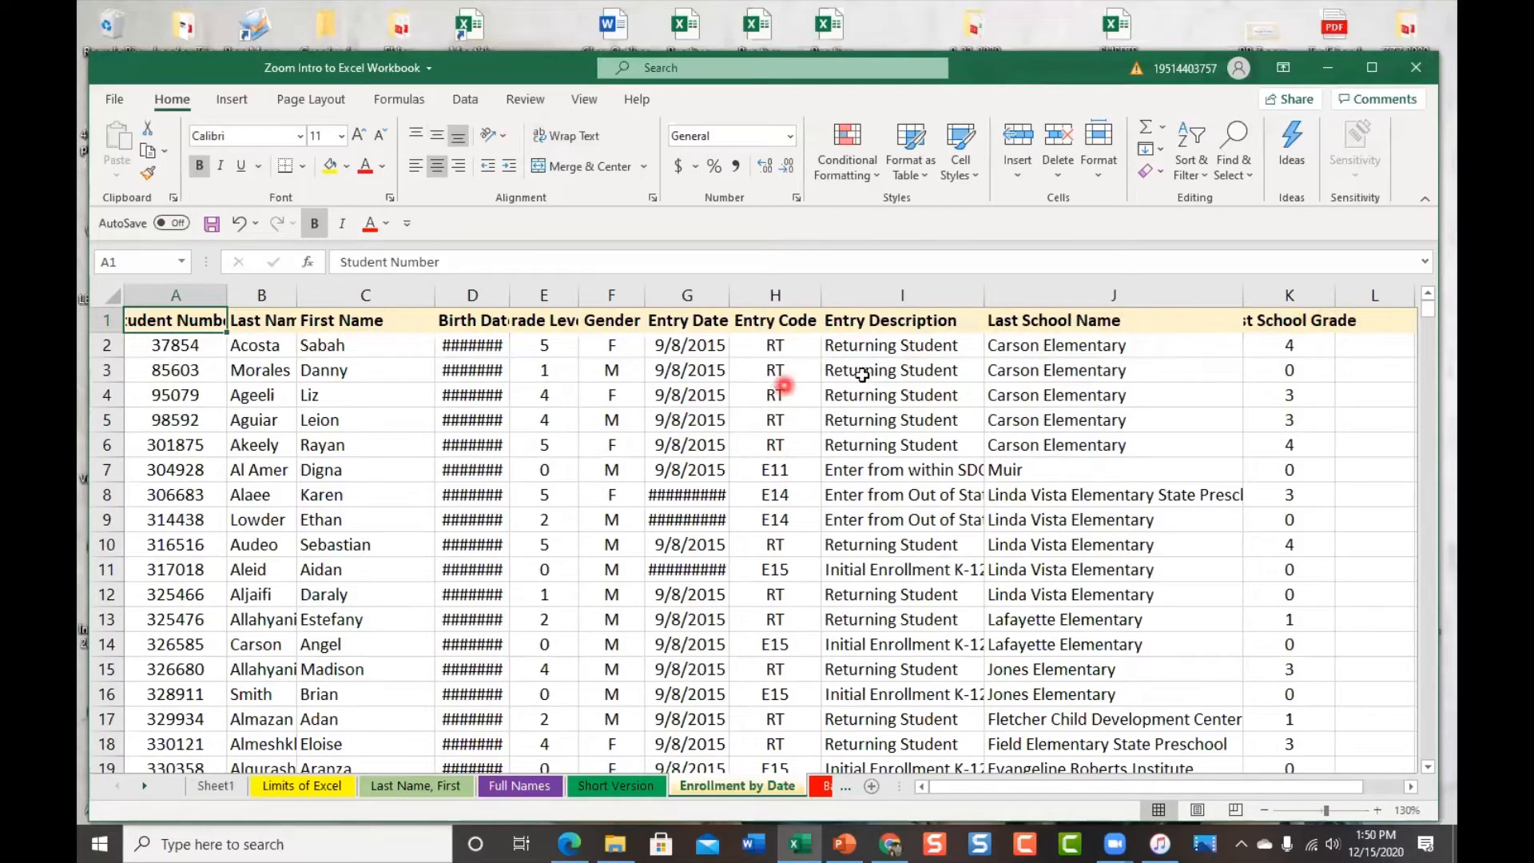
Visit Bar Chart To Be and Limits of Excel, then land on Sheet1's vegetable lists
left_click(837, 783)
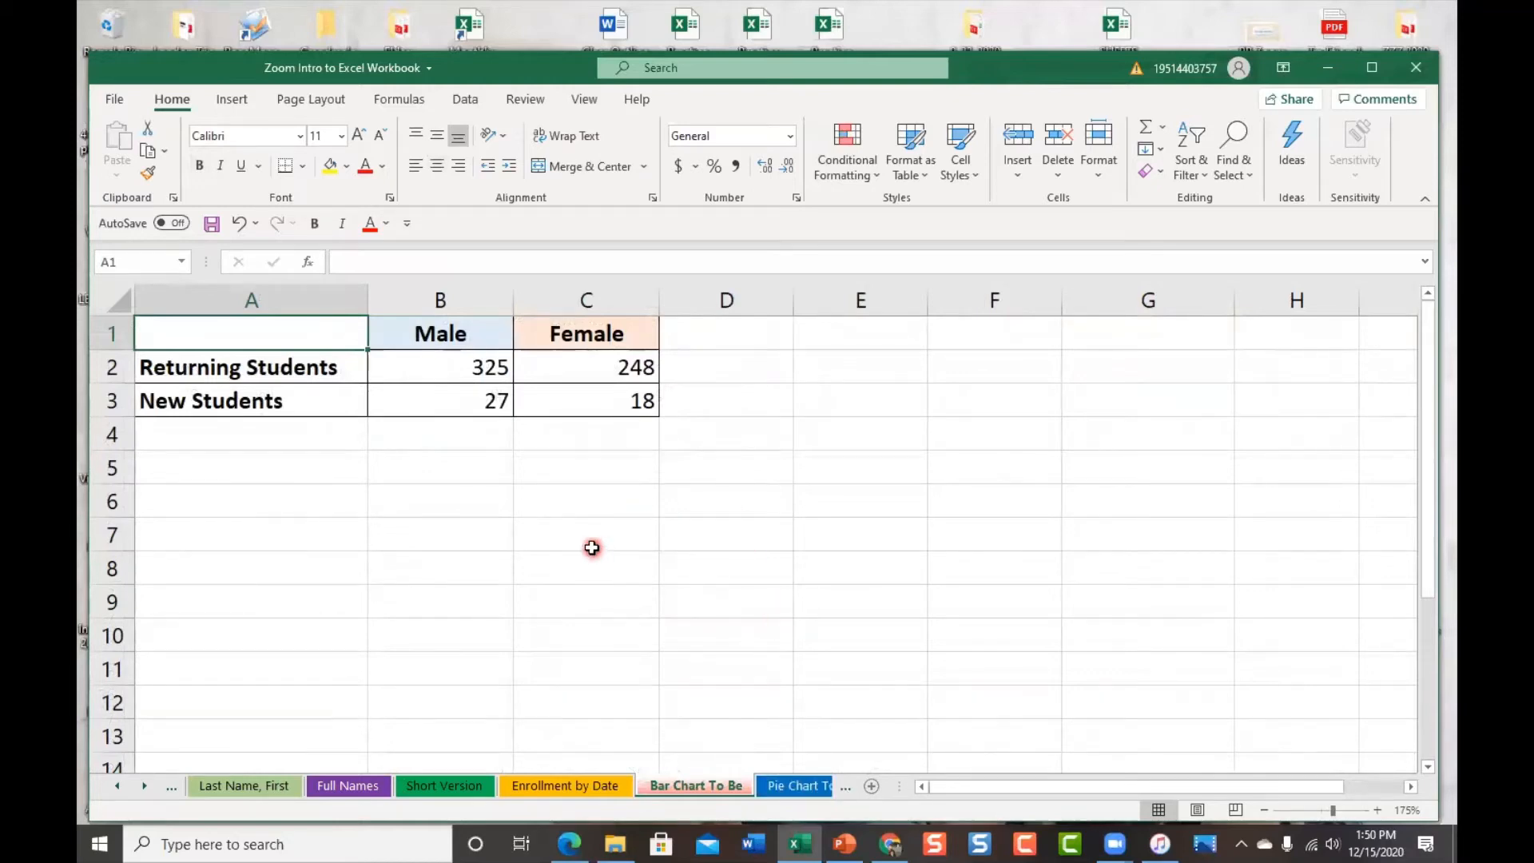
left_click(168, 786)
left_click(165, 786)
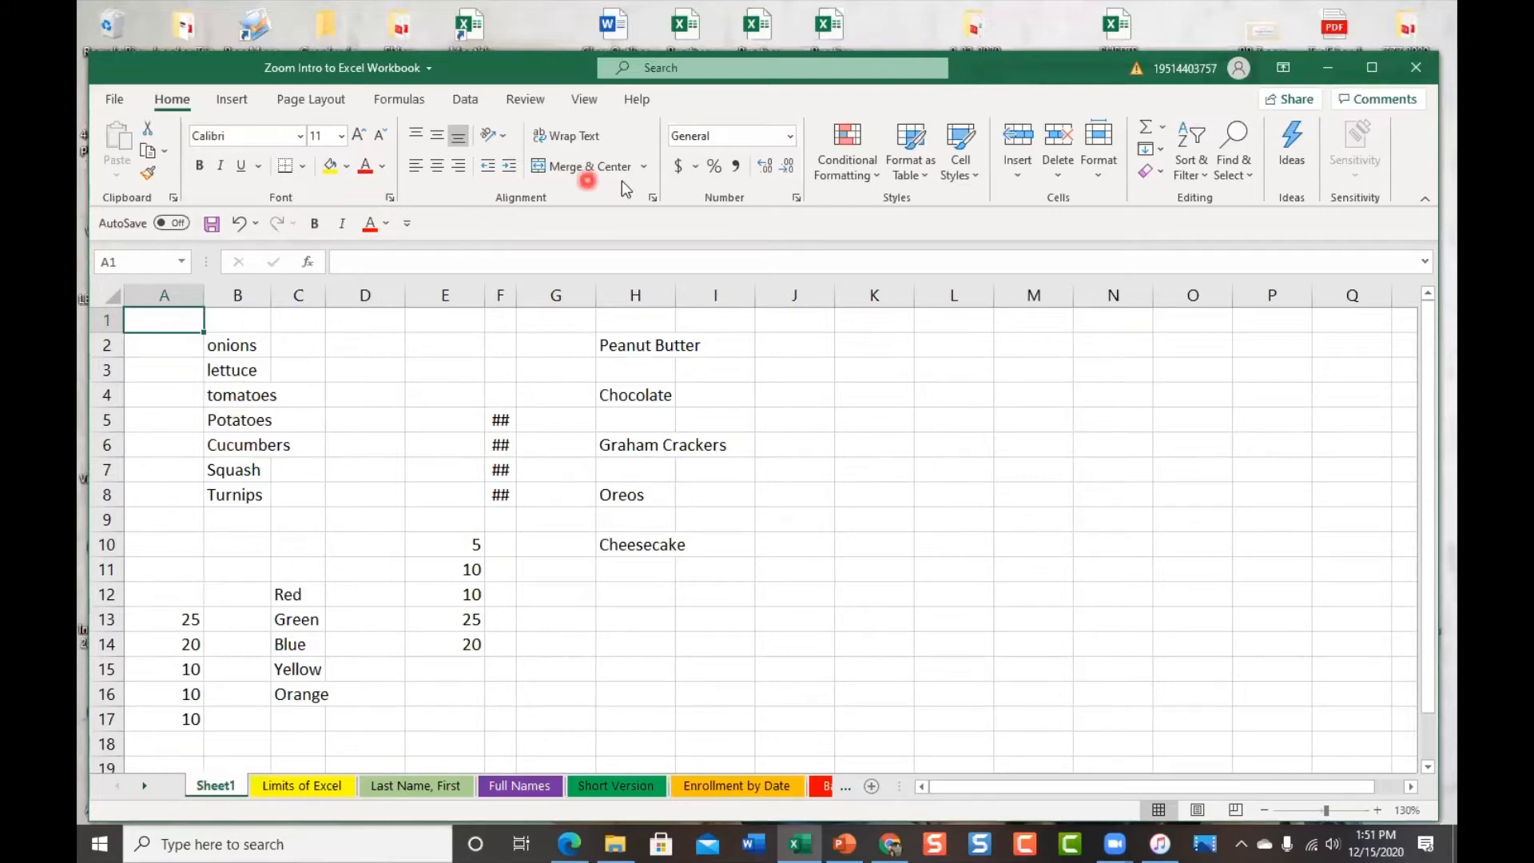
Browse the Formulas, View and Review ribbons, return to Home, then open Sheet1's tab menu
left_click(403, 100)
left_click(585, 100)
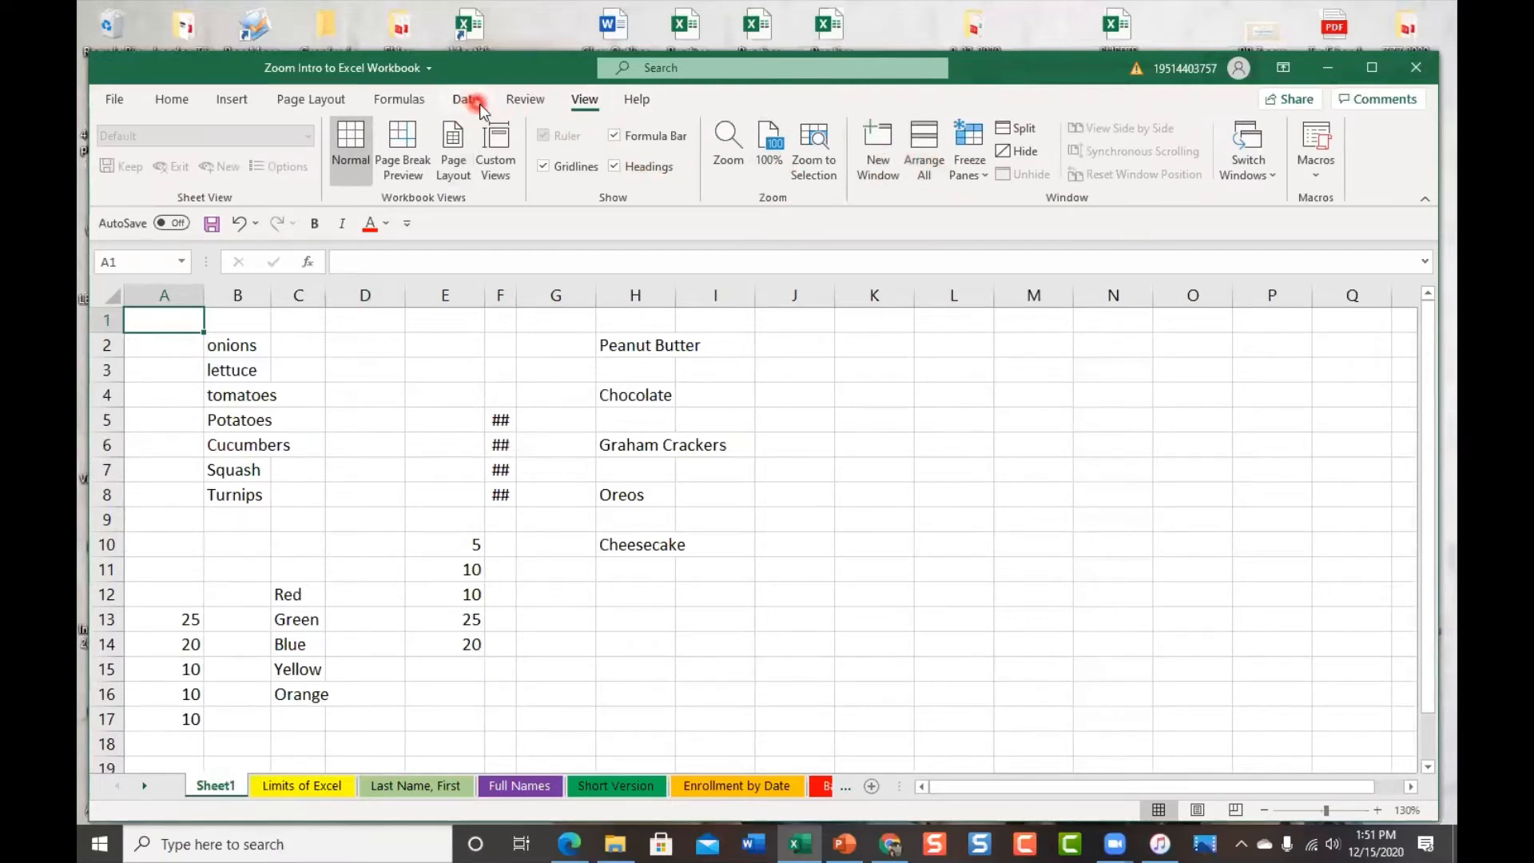
left_click(525, 99)
left_click(170, 99)
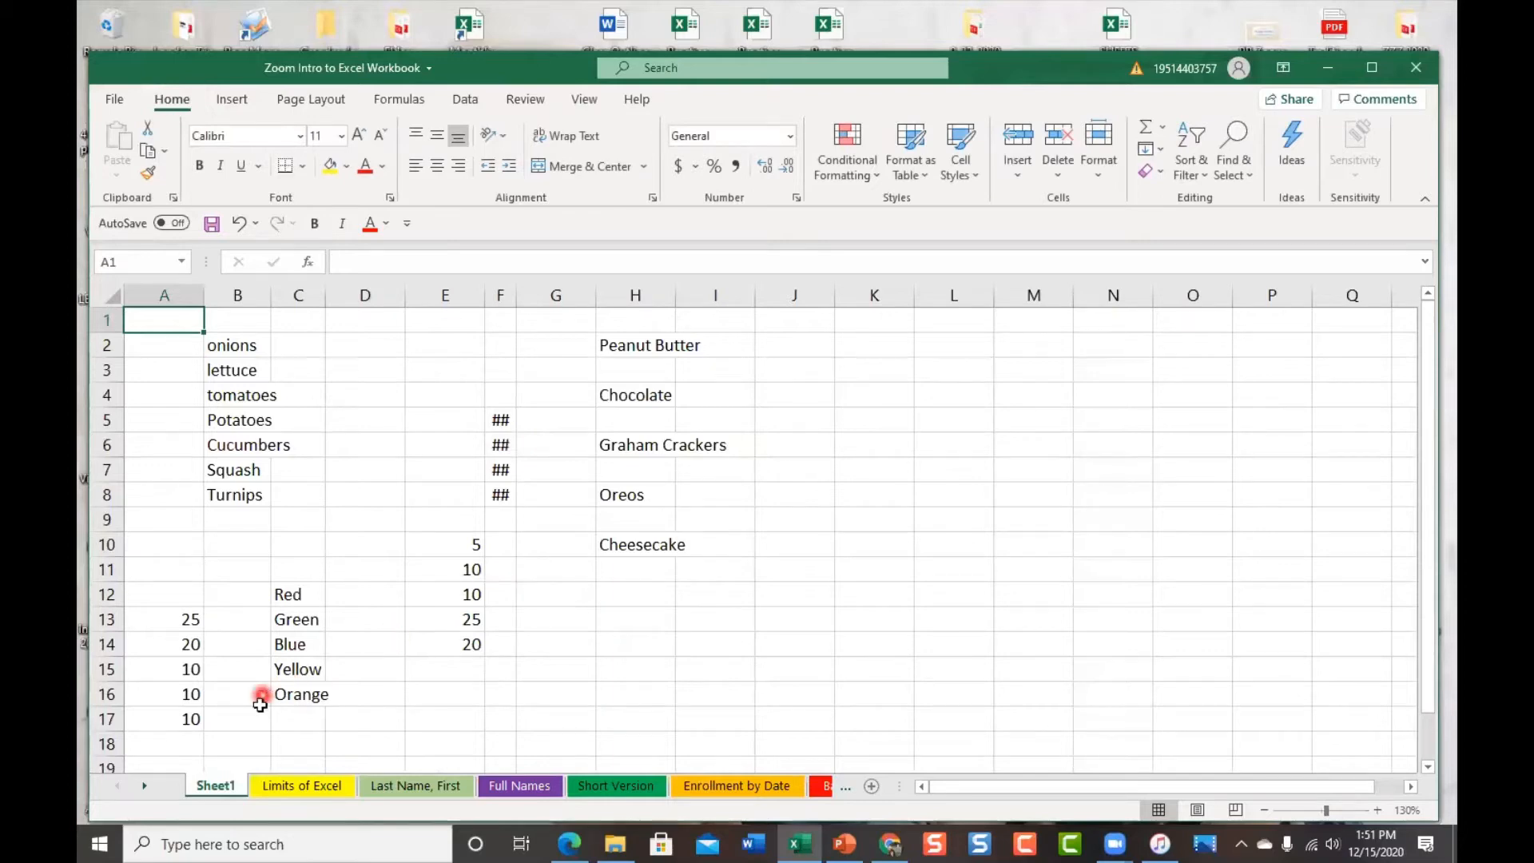
right_click(224, 786)
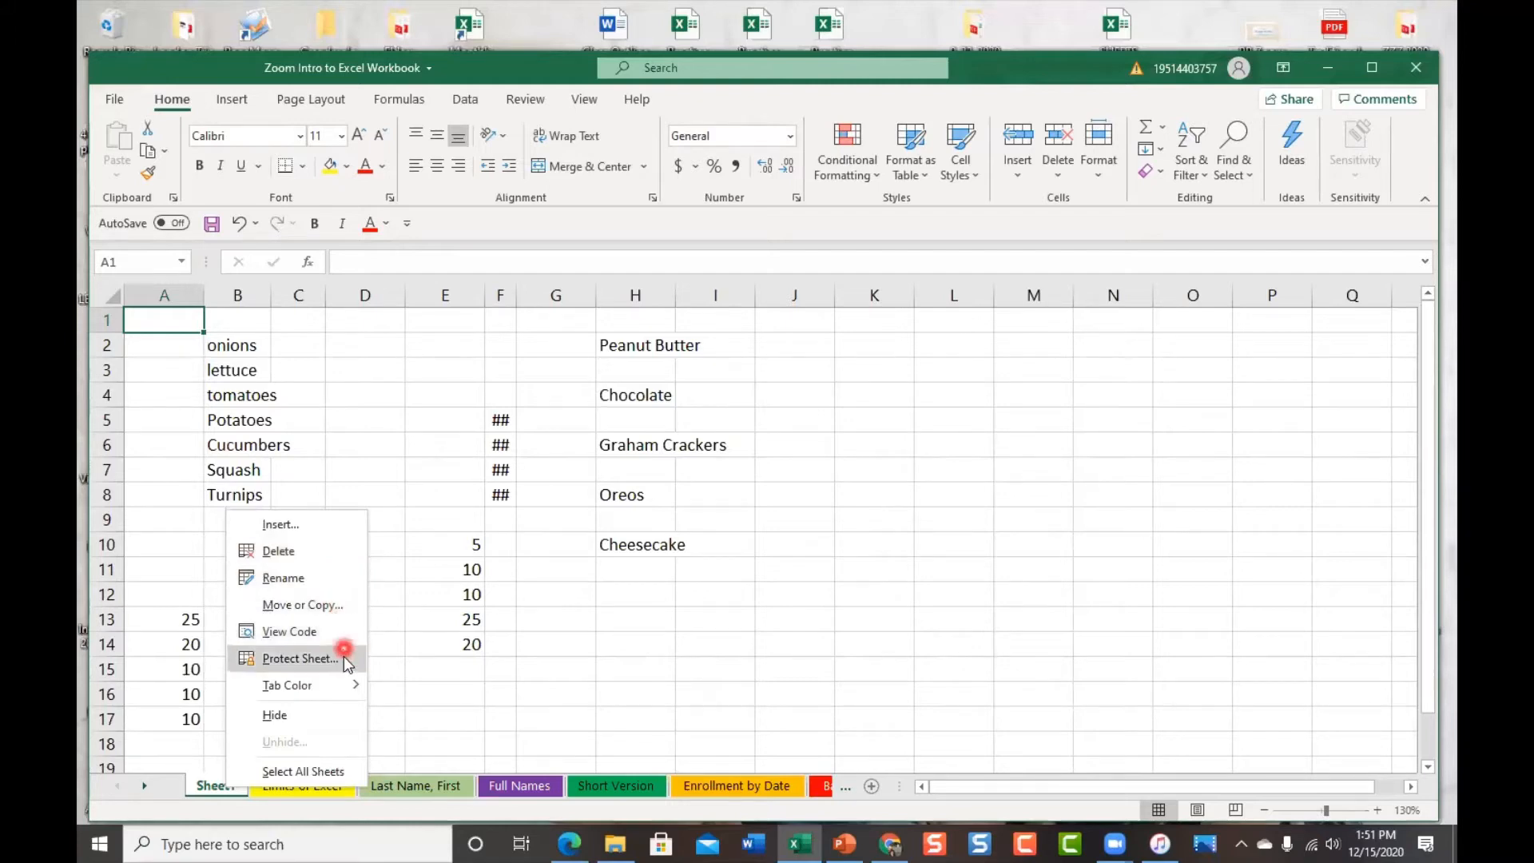
mouse_move(346, 692)
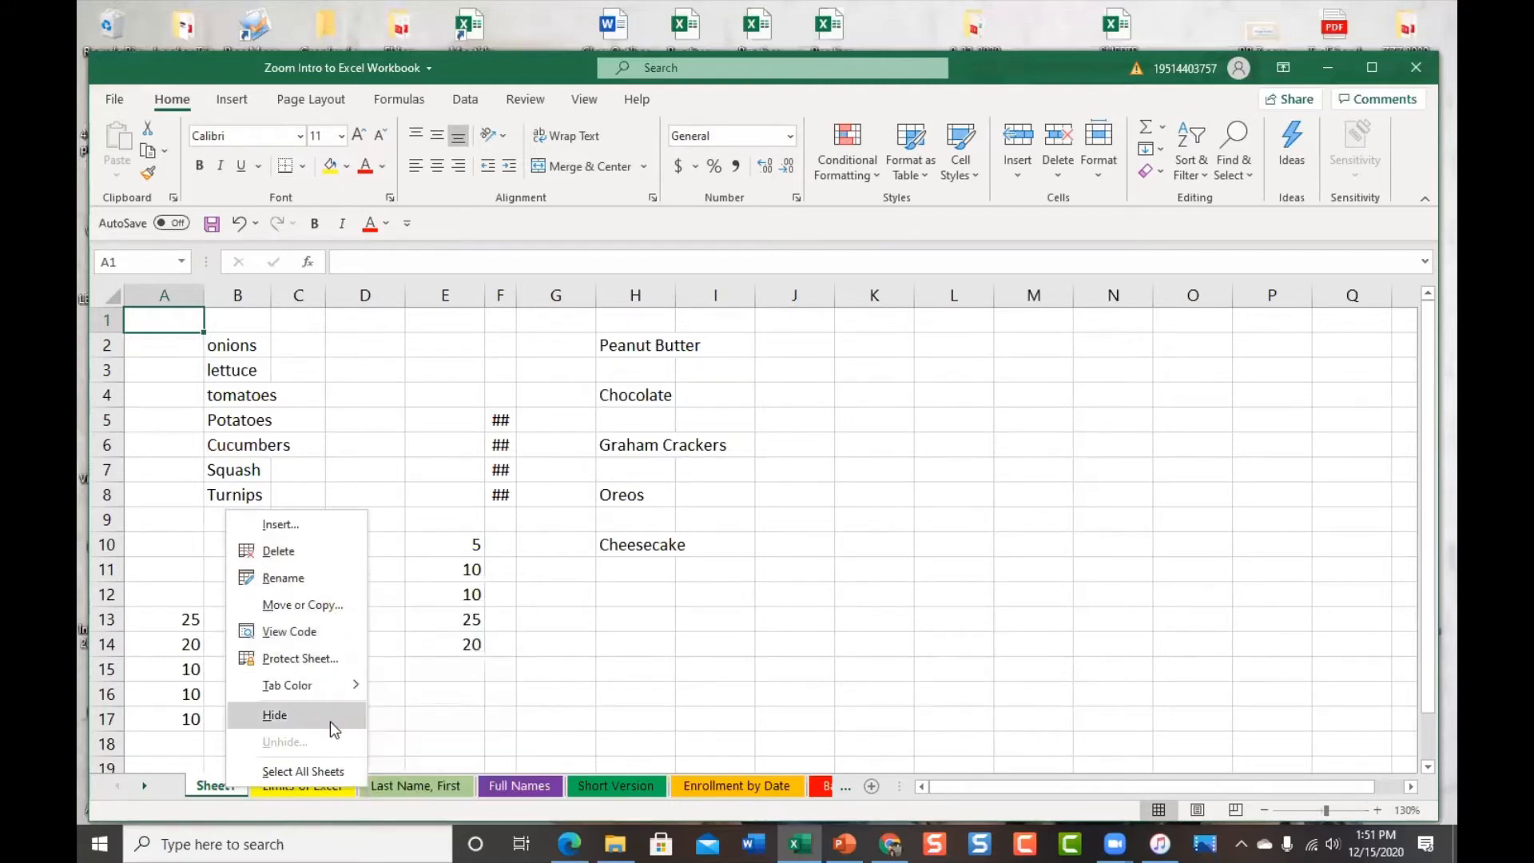
Rename the Sheet1 tab to 'Fred' and confirm by selecting cell D15
left_click(210, 786)
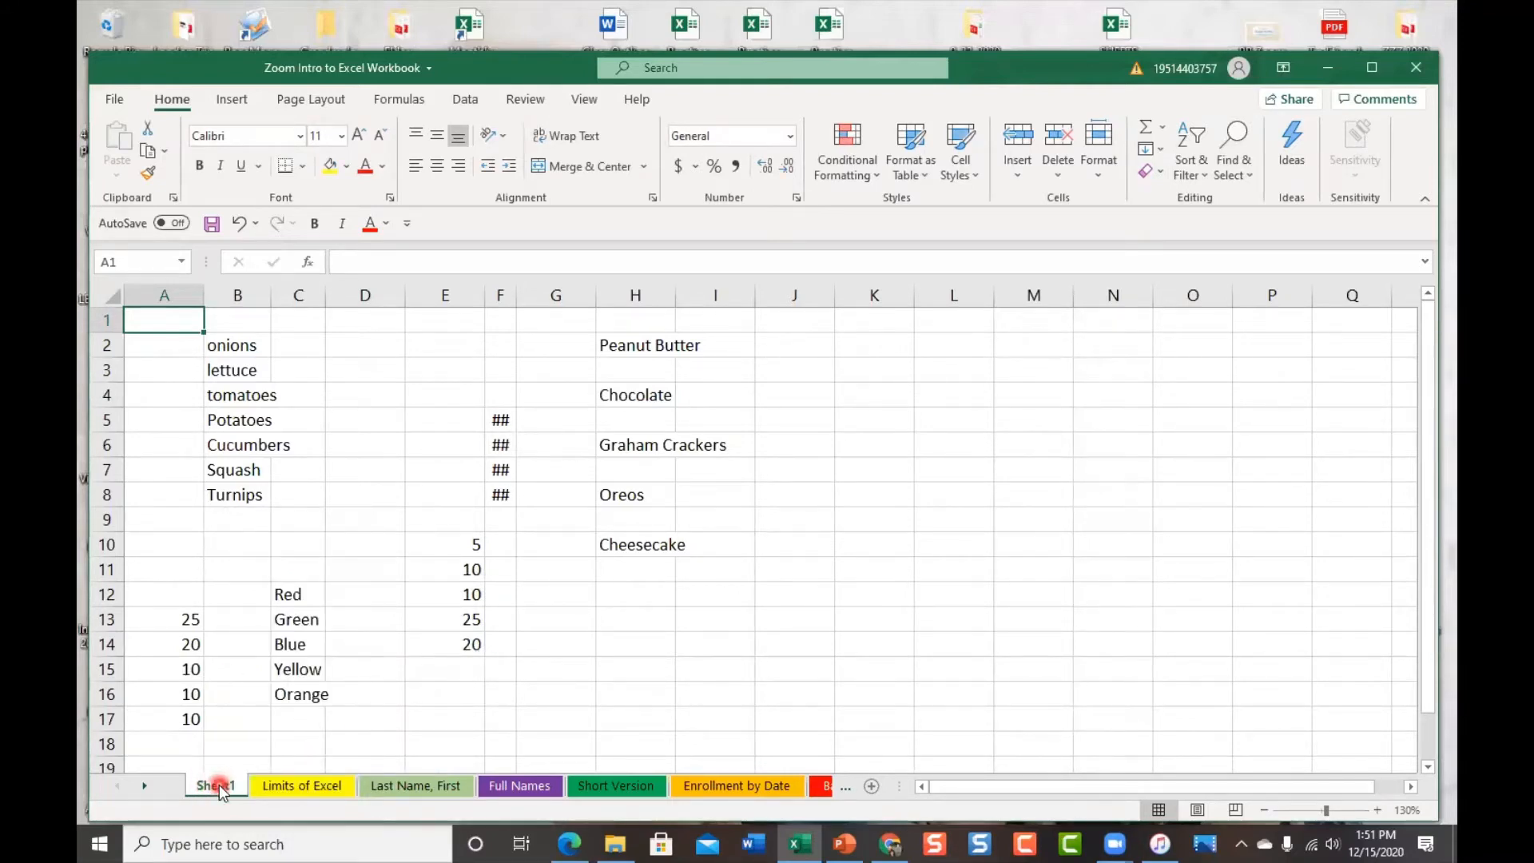
double_click(218, 784)
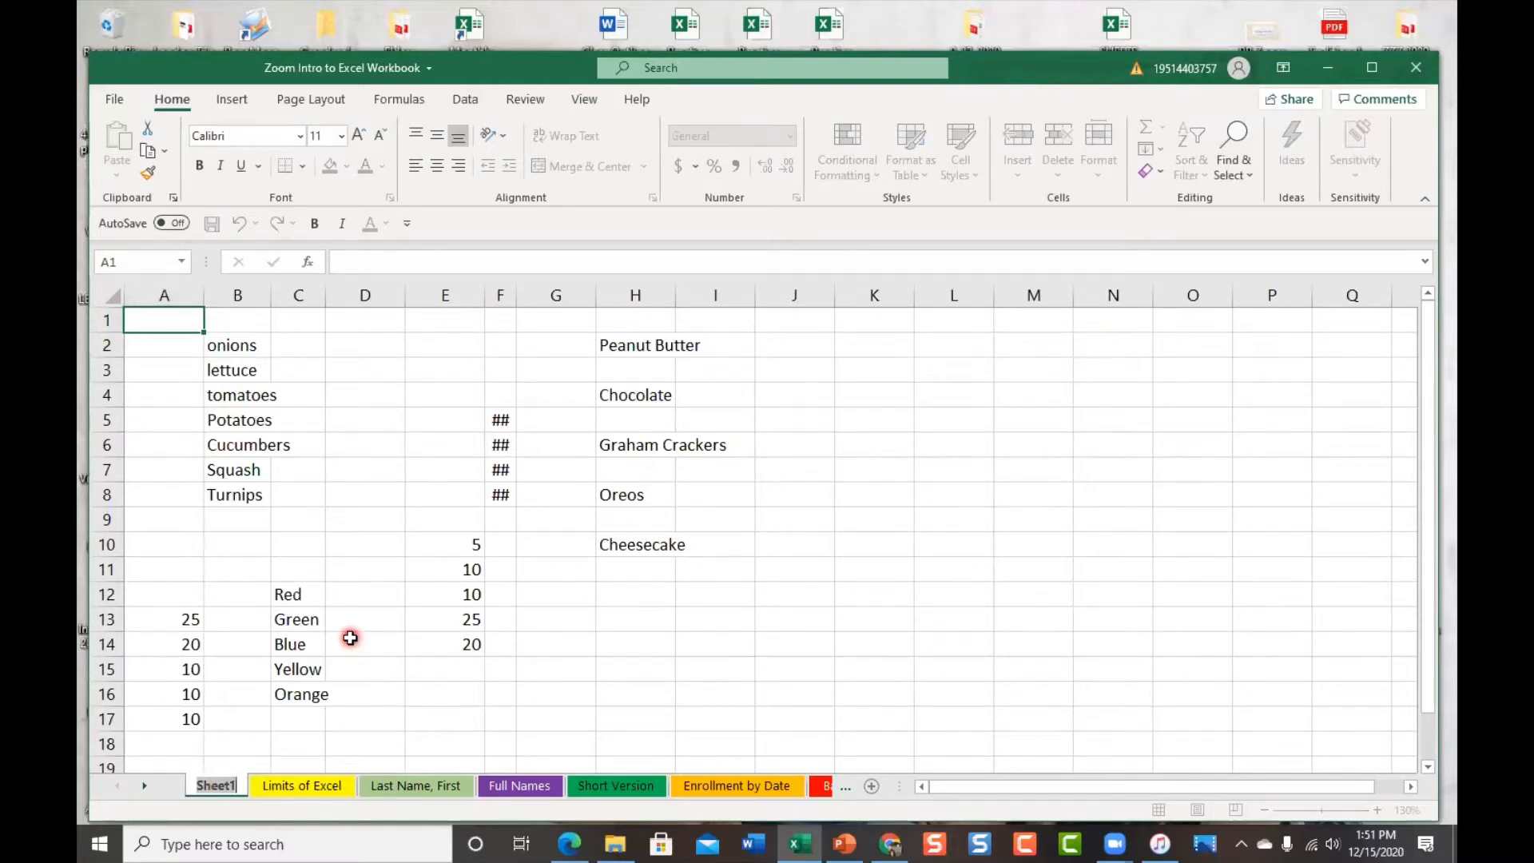
type("Fred")
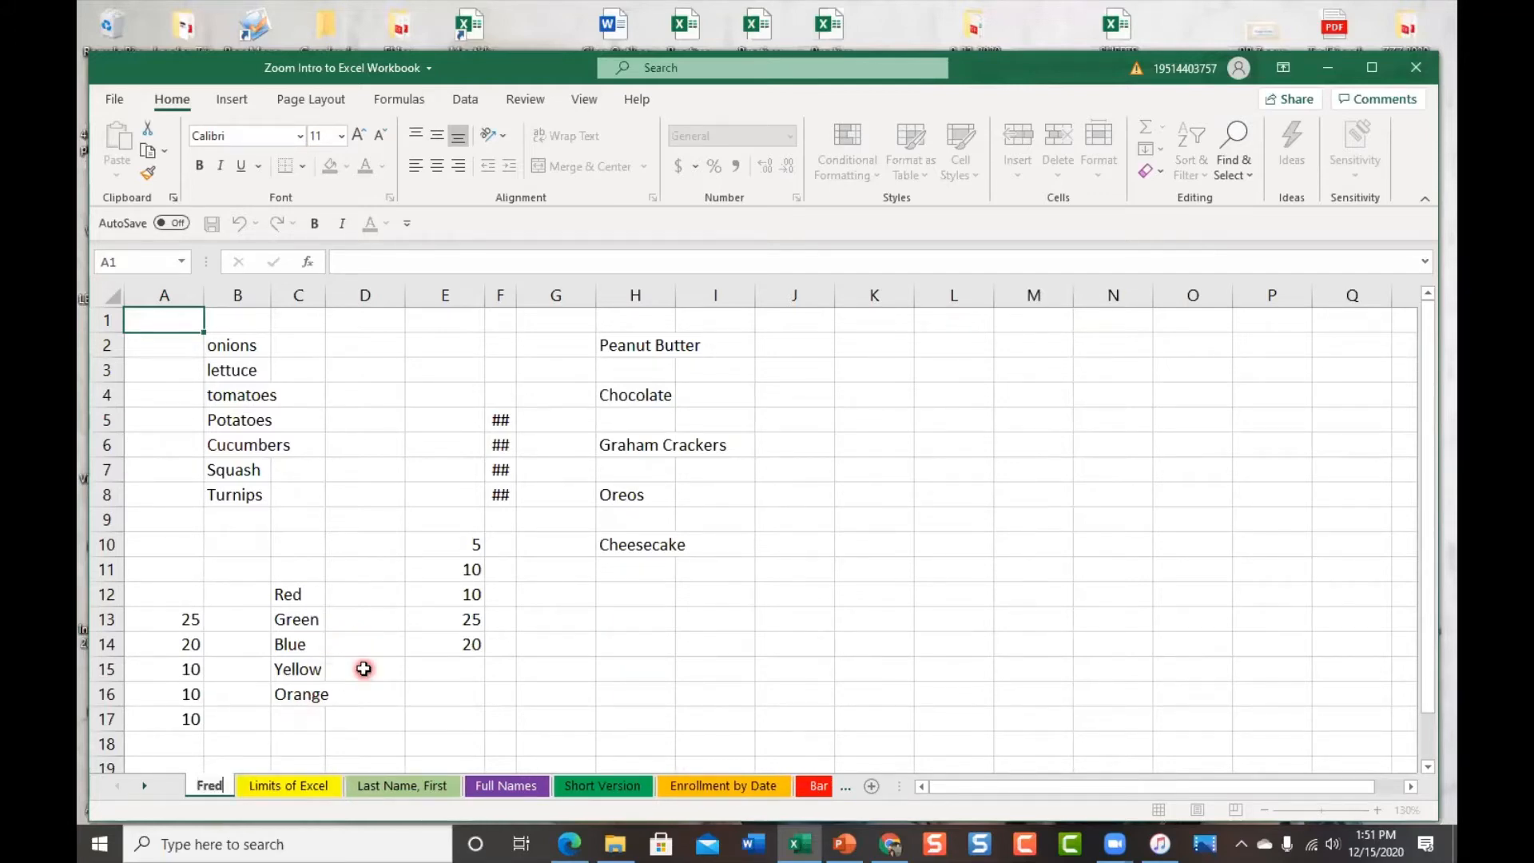
left_click(364, 668)
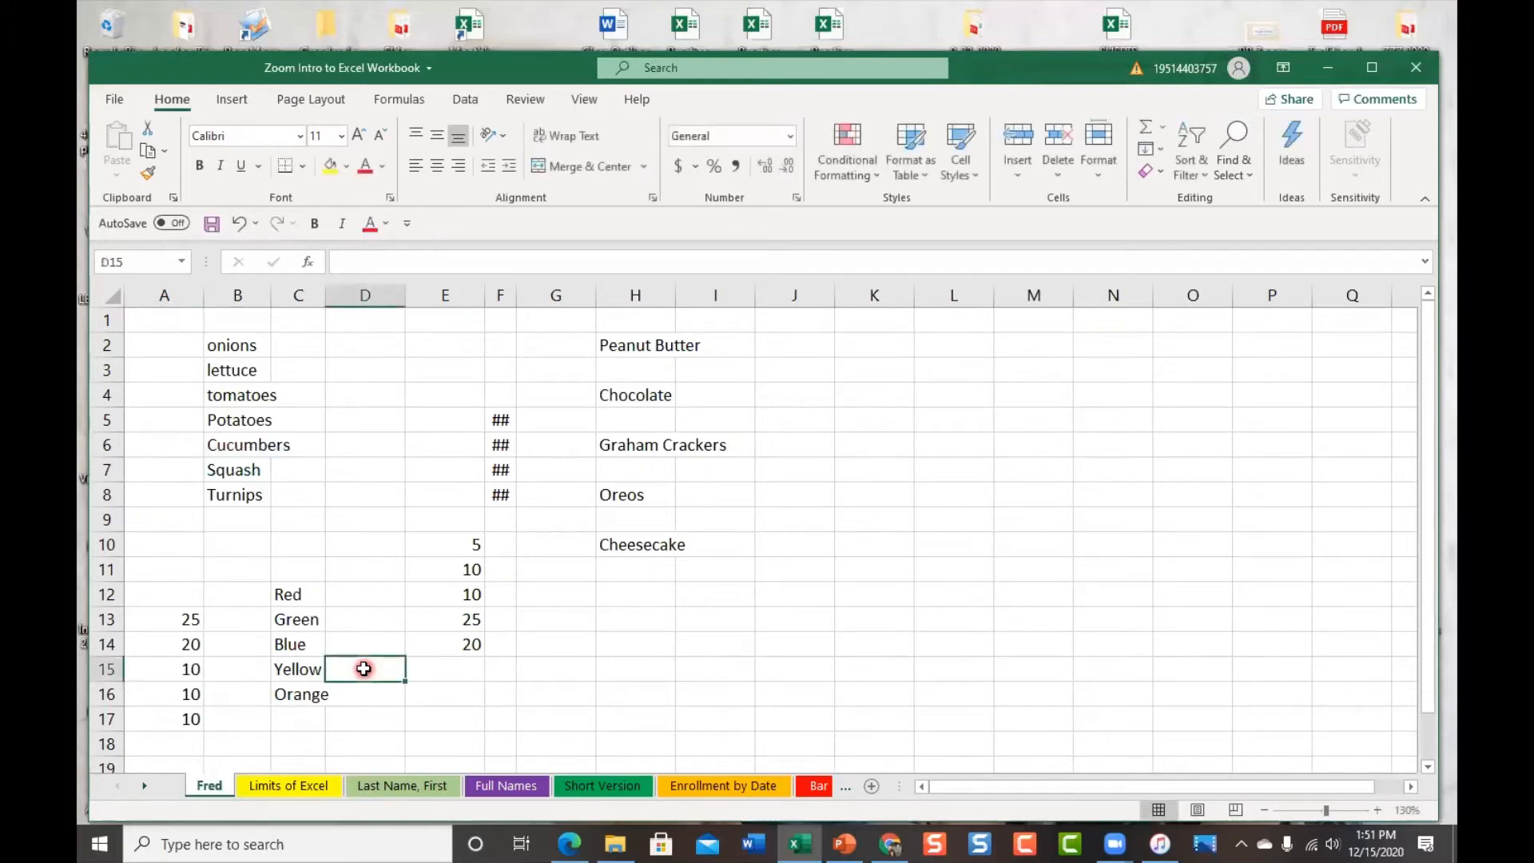
Check the Limits of Excel sheet, then return to the Fred sheet
left_click(264, 786)
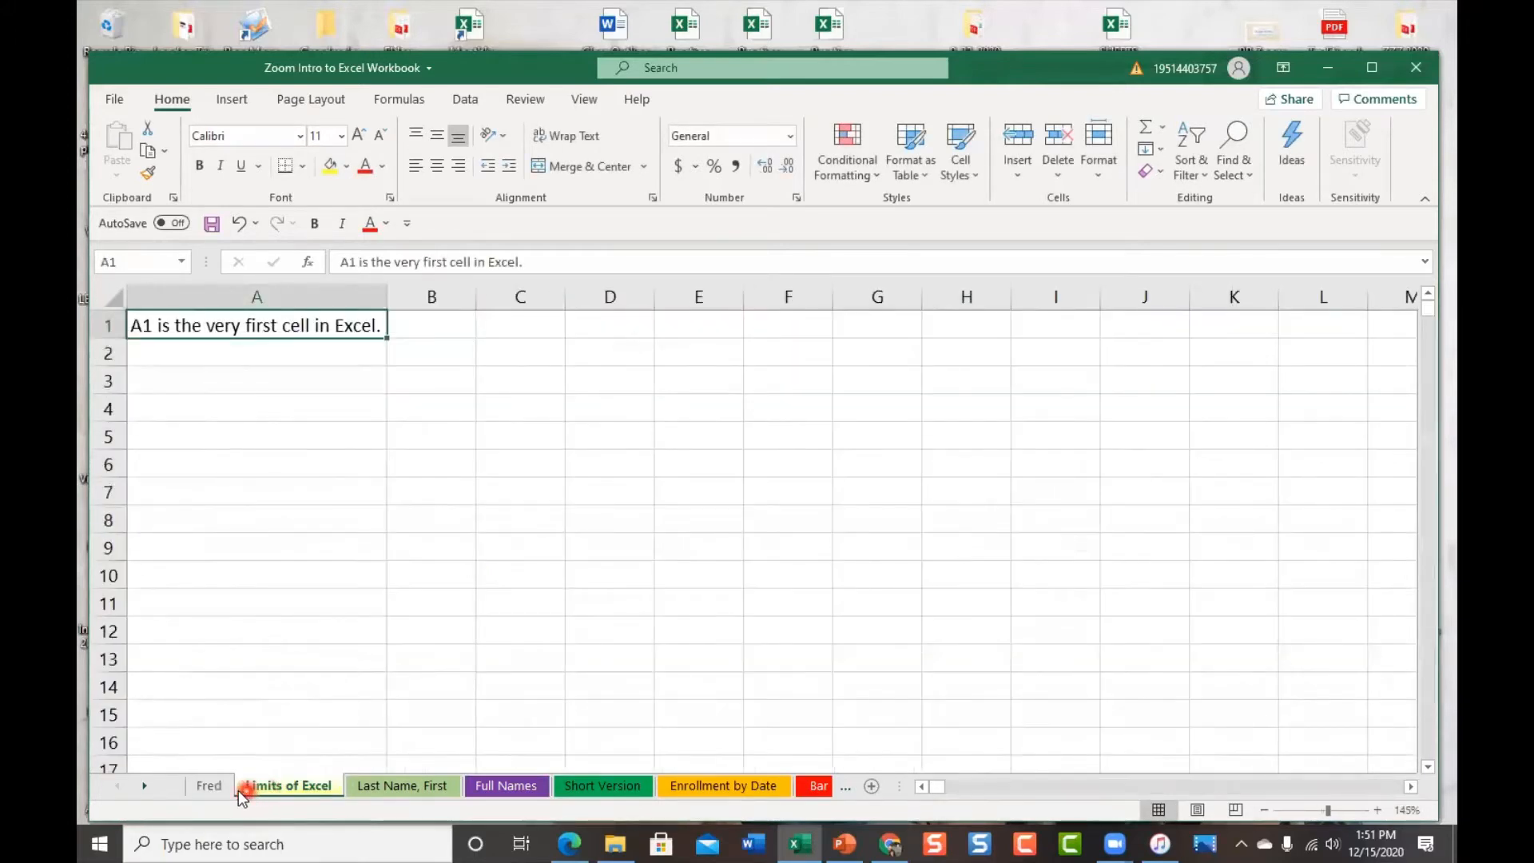
left_click(214, 791)
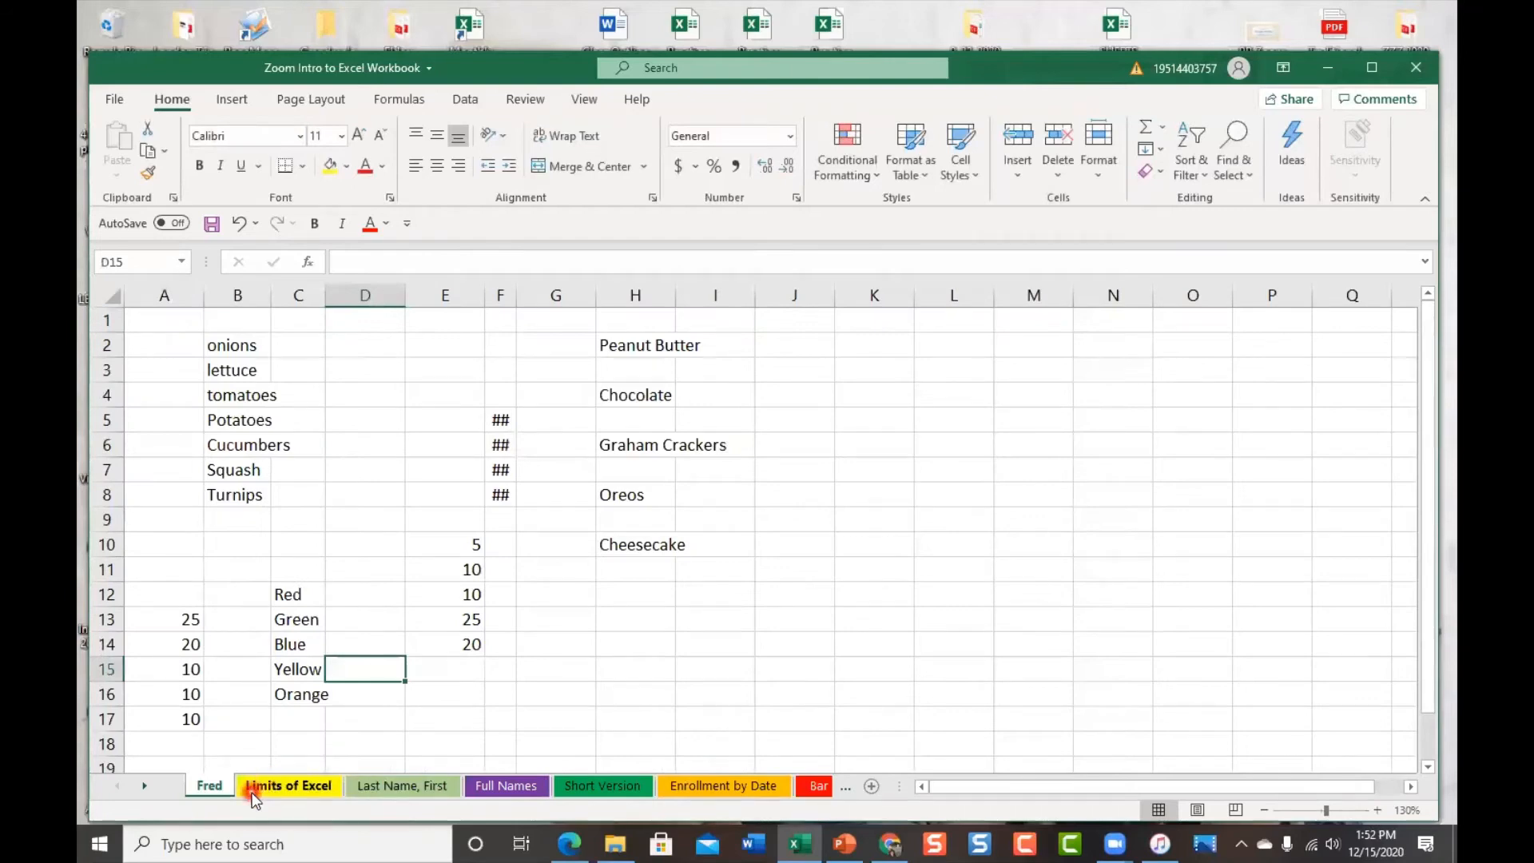
left_click(227, 792)
right_click(214, 787)
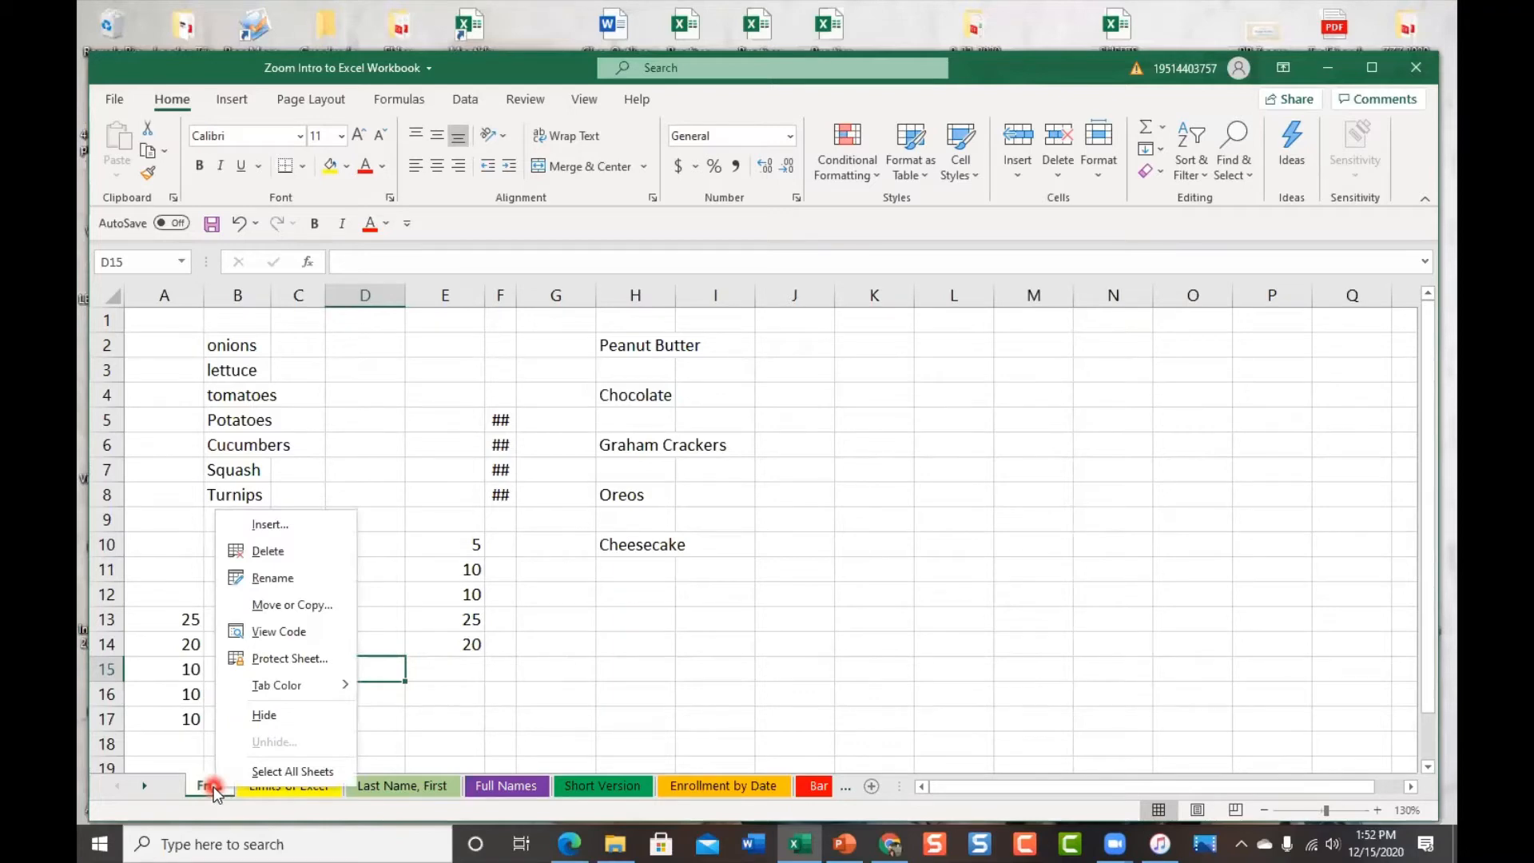
mouse_move(326, 697)
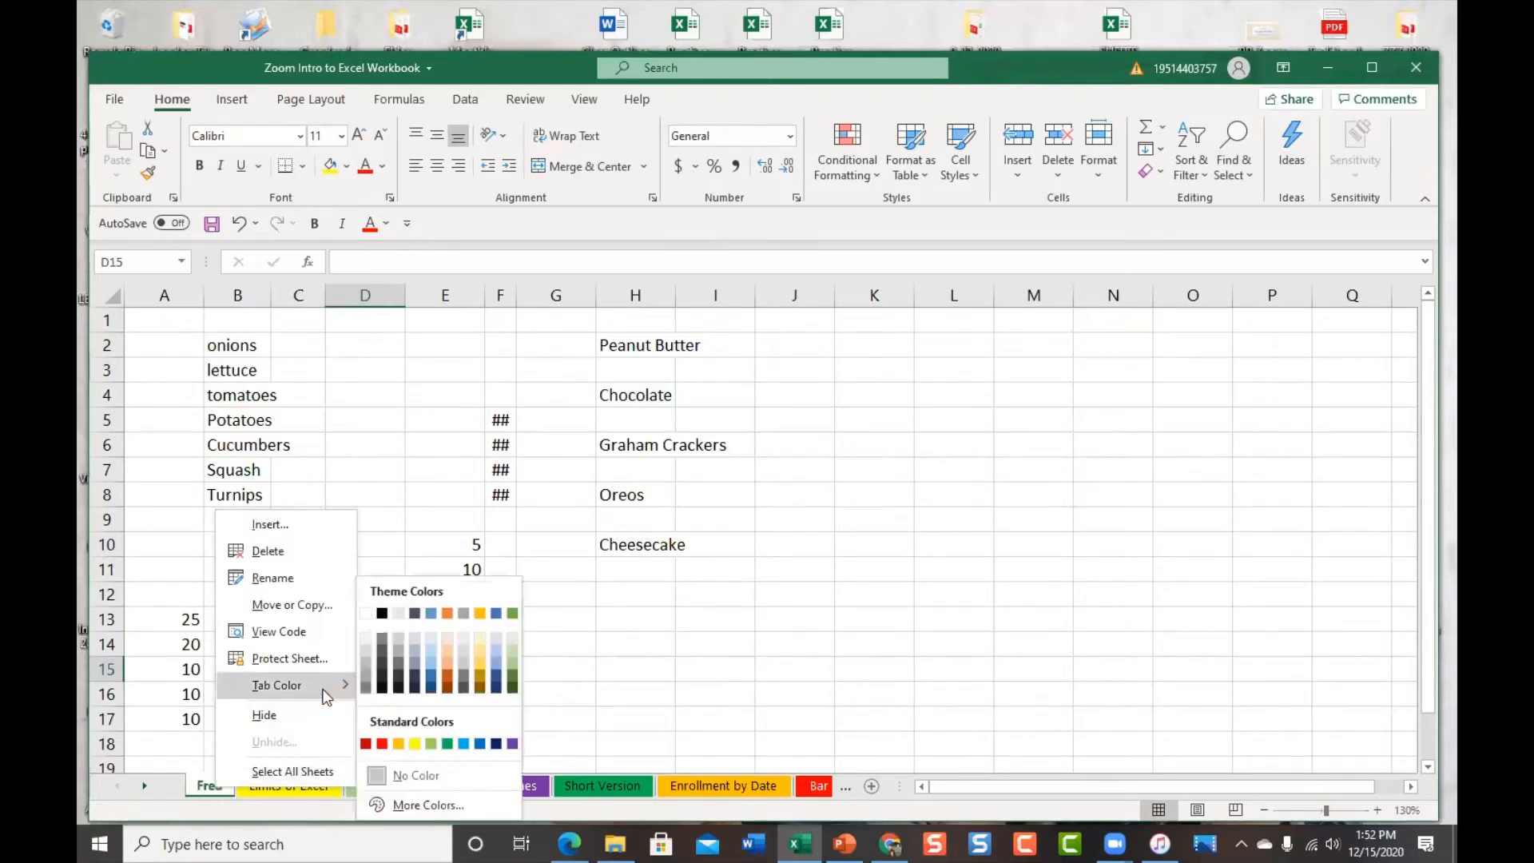
left_click(383, 743)
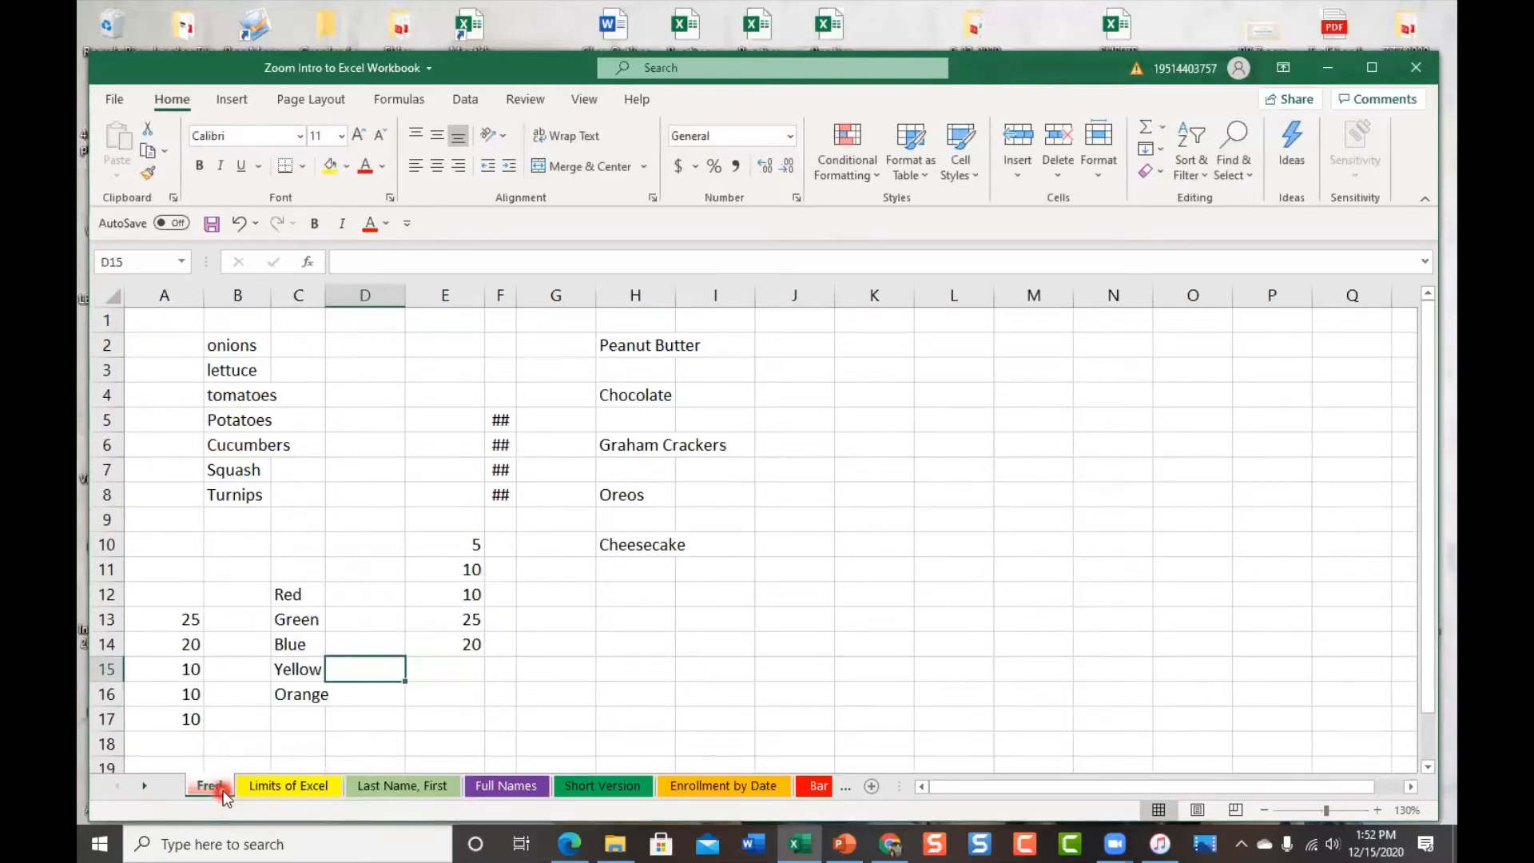
left_click(261, 786)
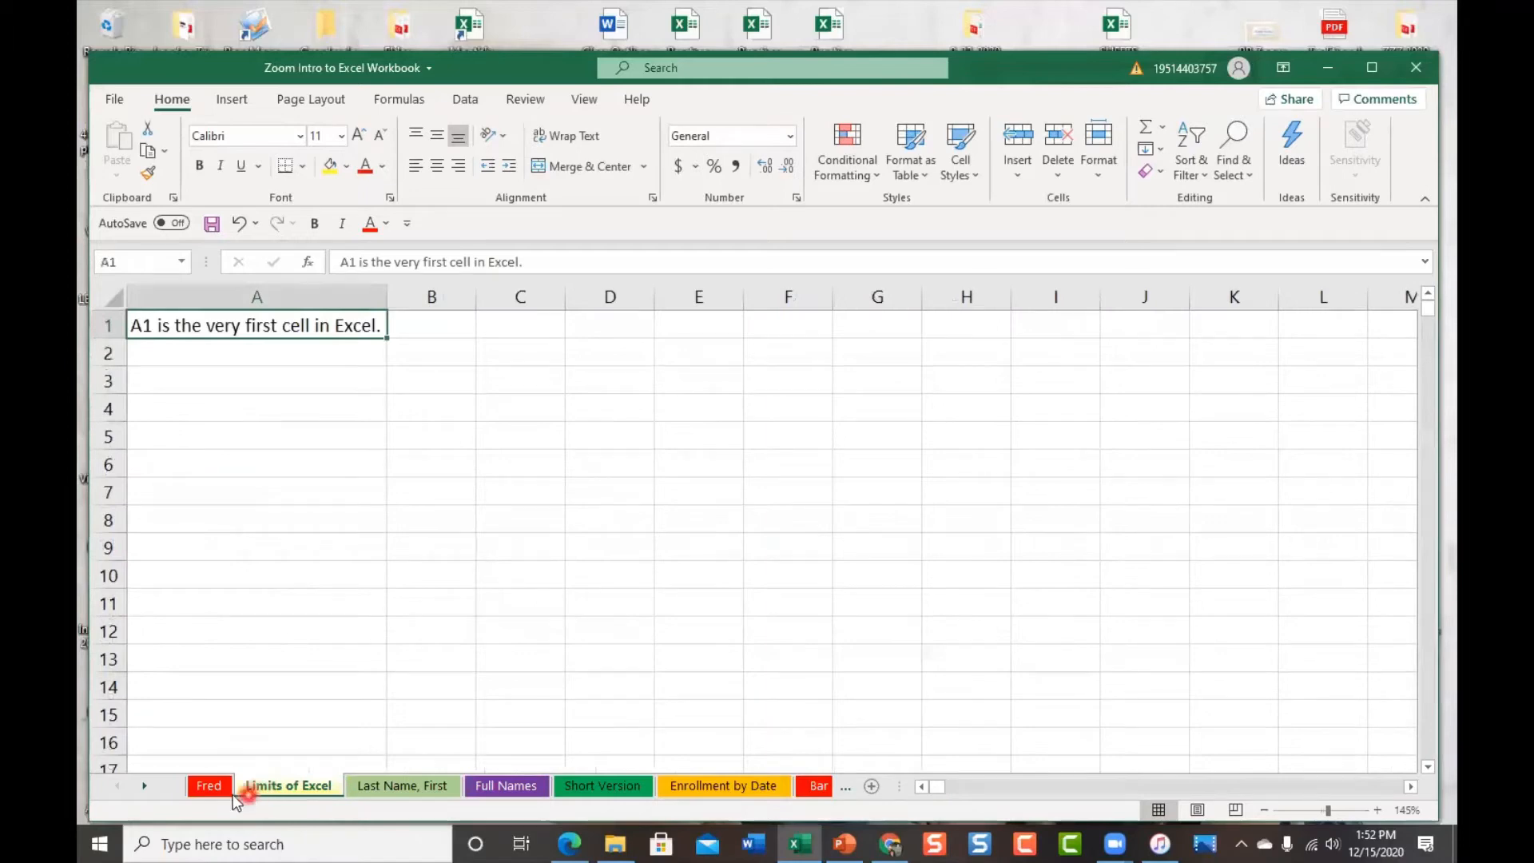
left_click(224, 787)
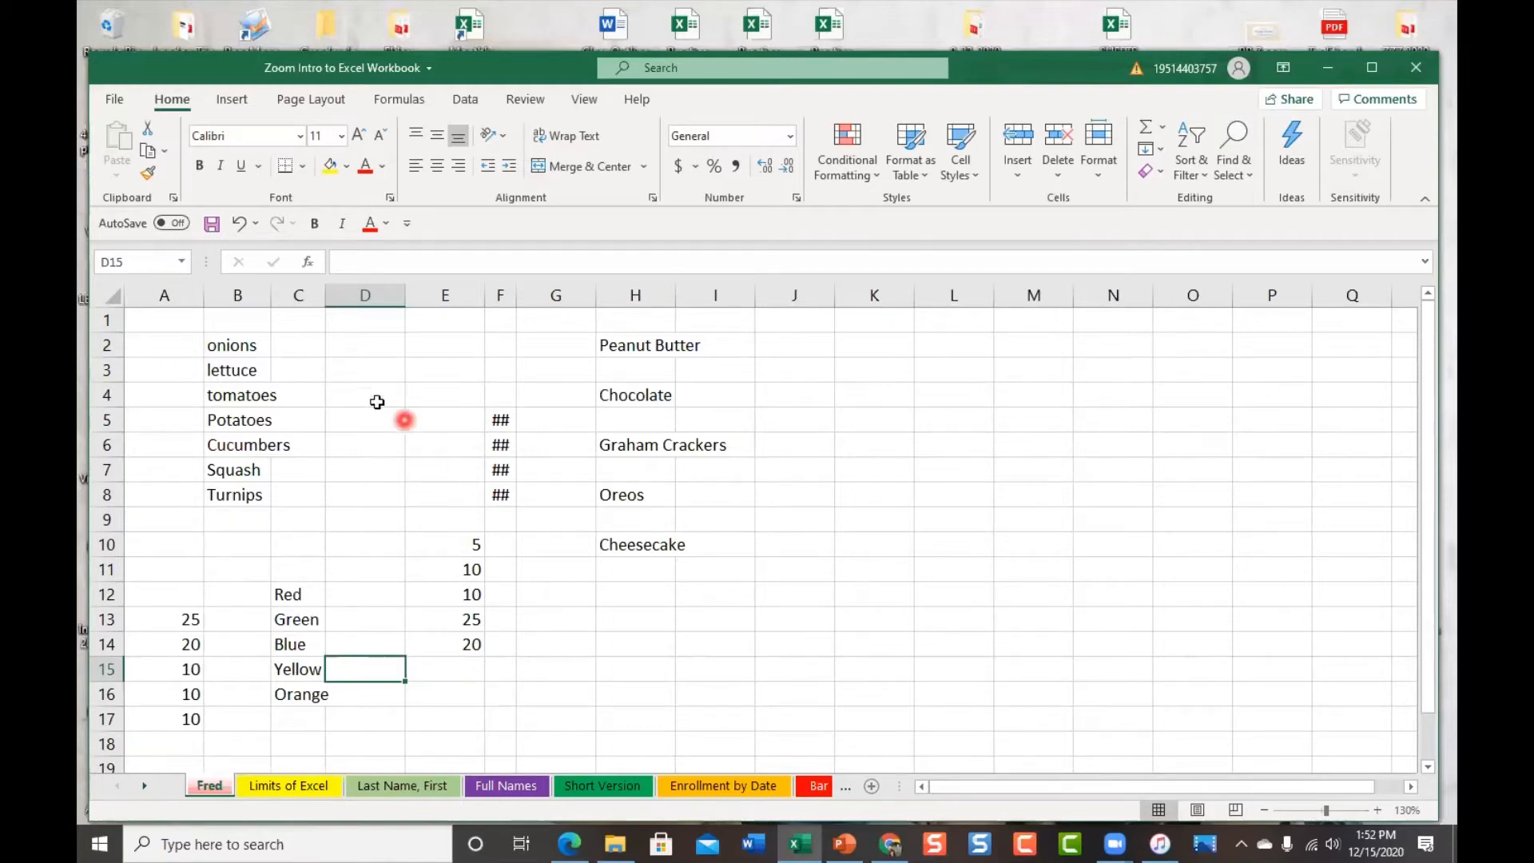
Bold 'tomatoes' in B4, enter 5 in E10, then color B4's text red
left_click(224, 399)
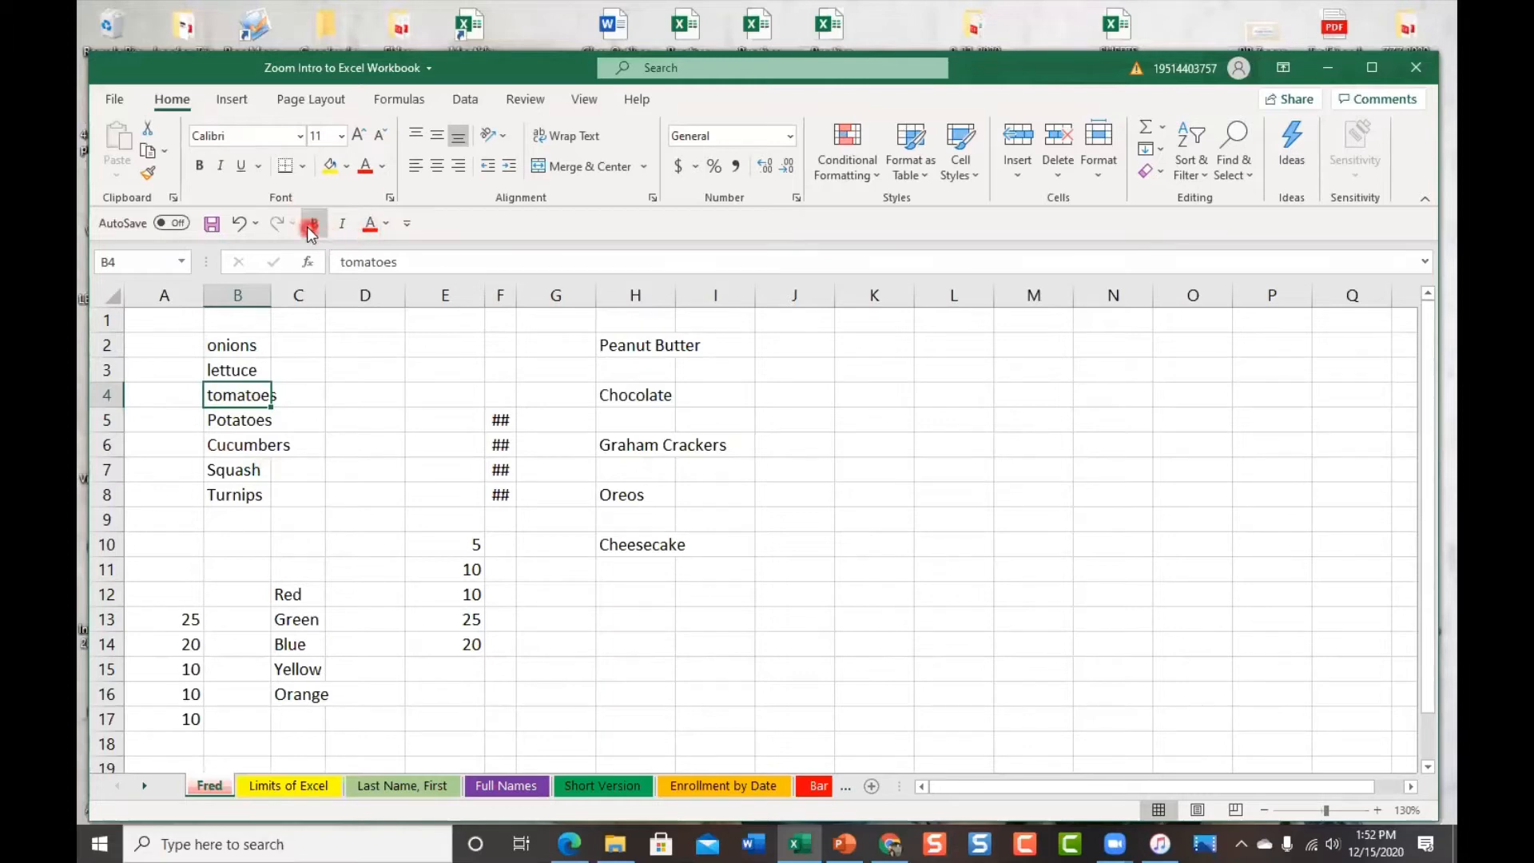
left_click(201, 166)
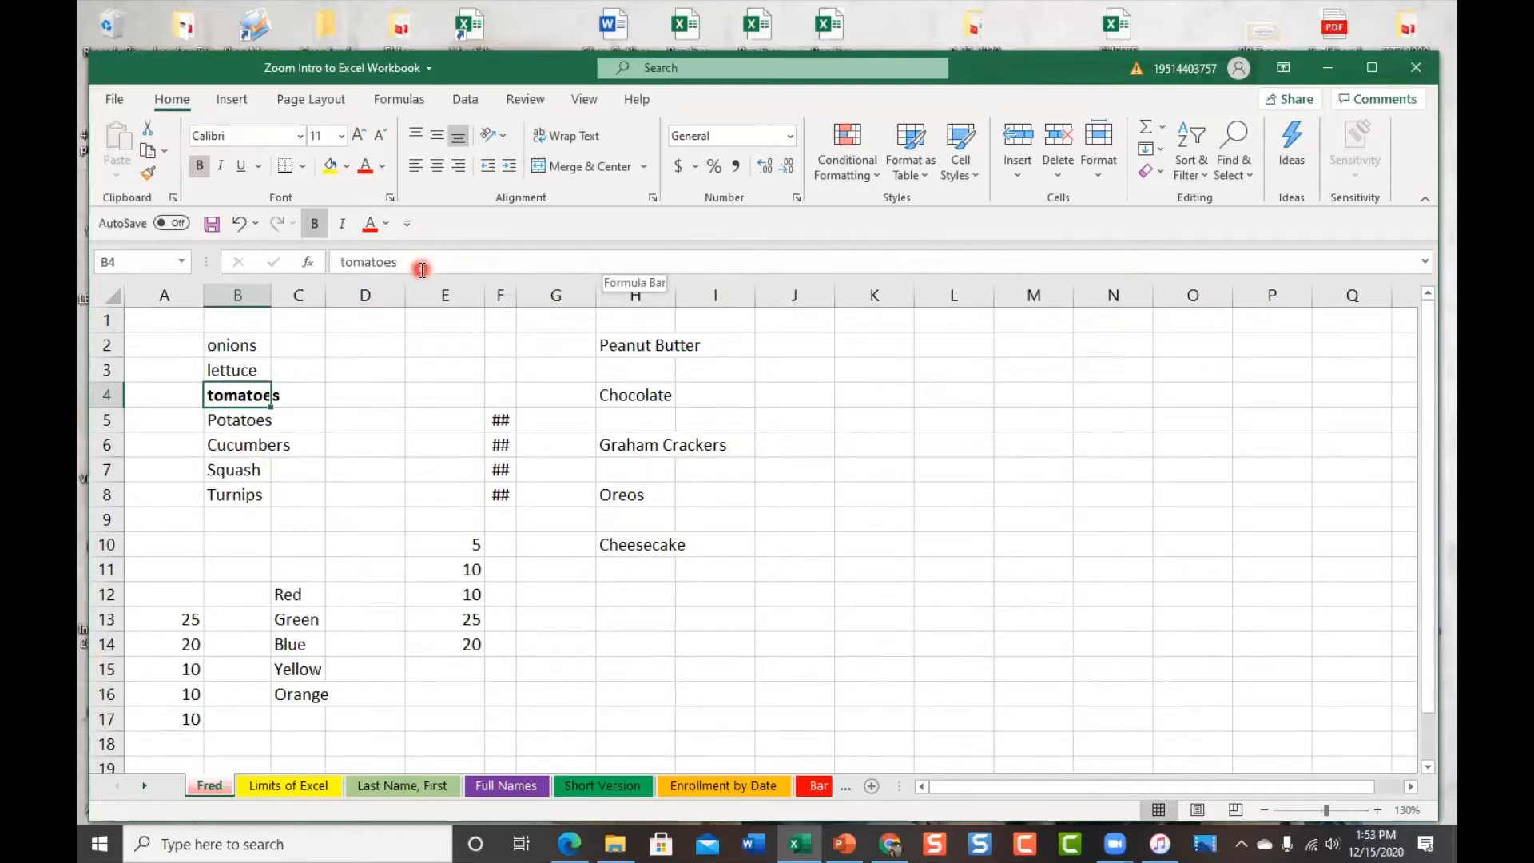
left_click(470, 545)
type("5")
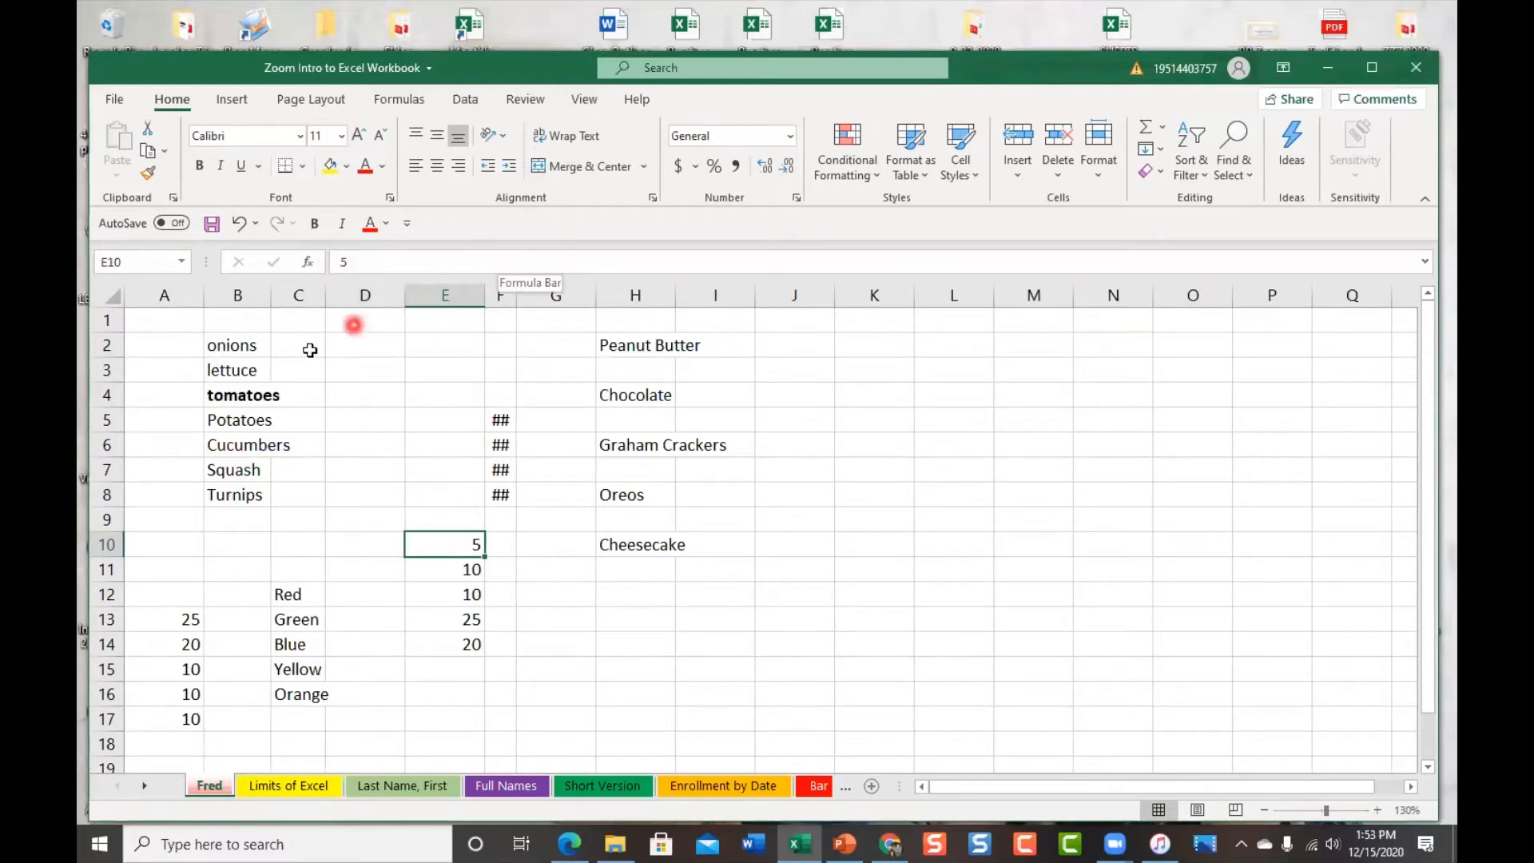
left_click(240, 397)
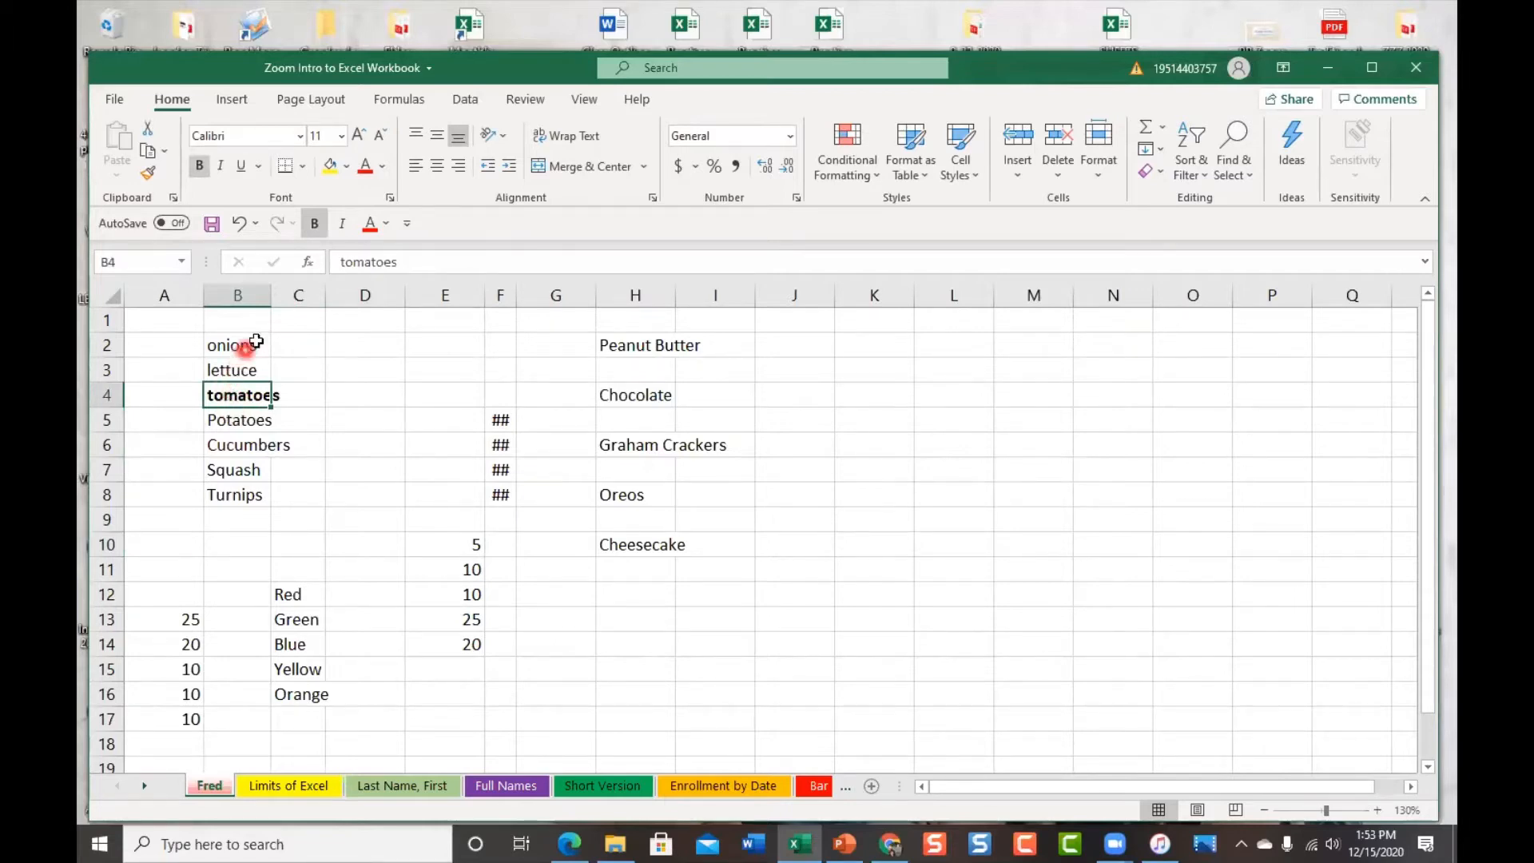
left_click(371, 226)
left_click(386, 226)
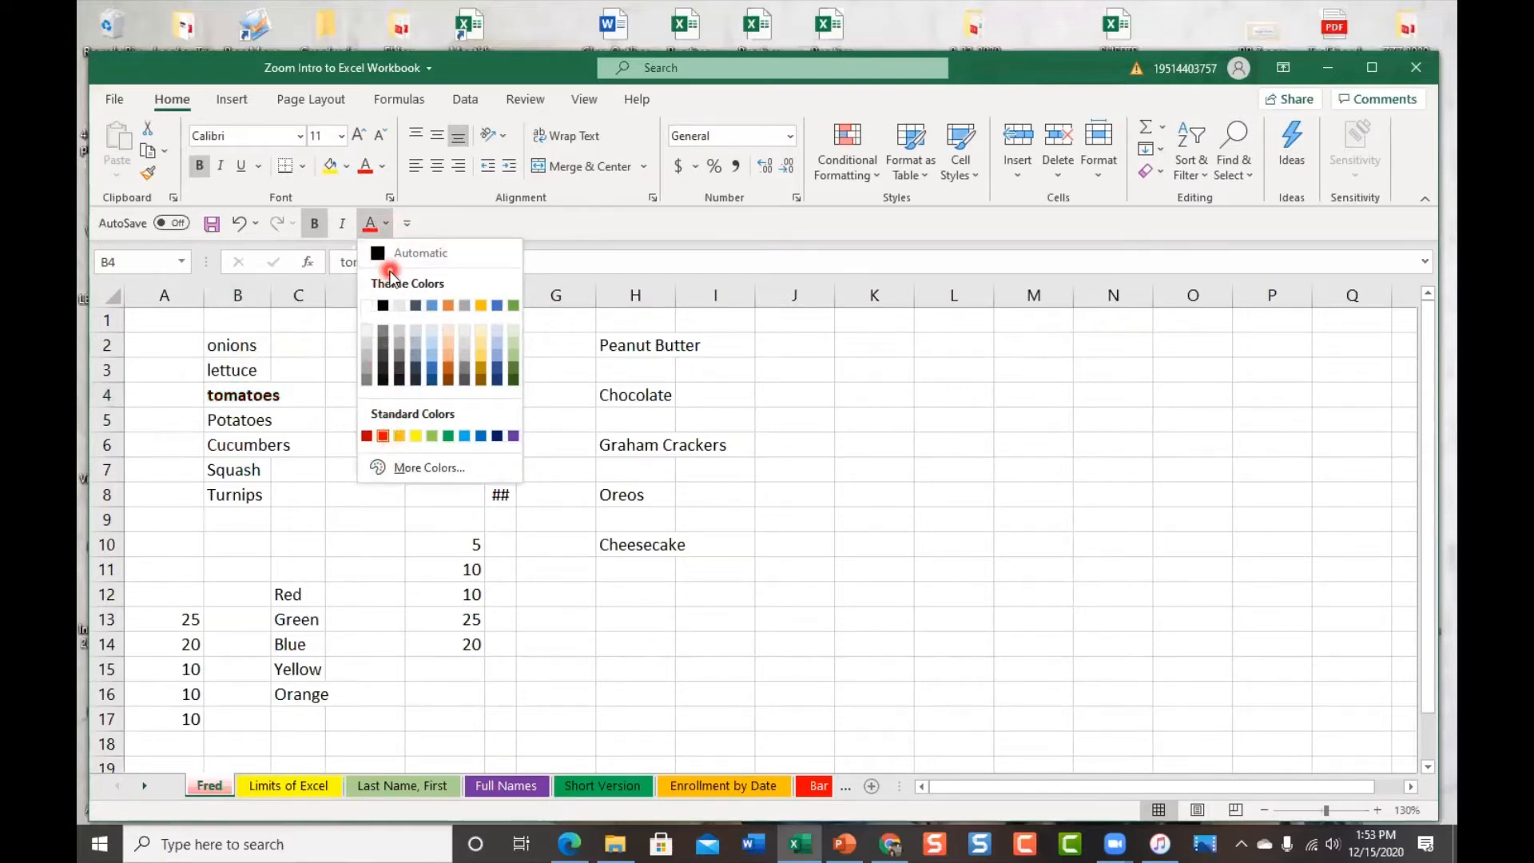
left_click(235, 400)
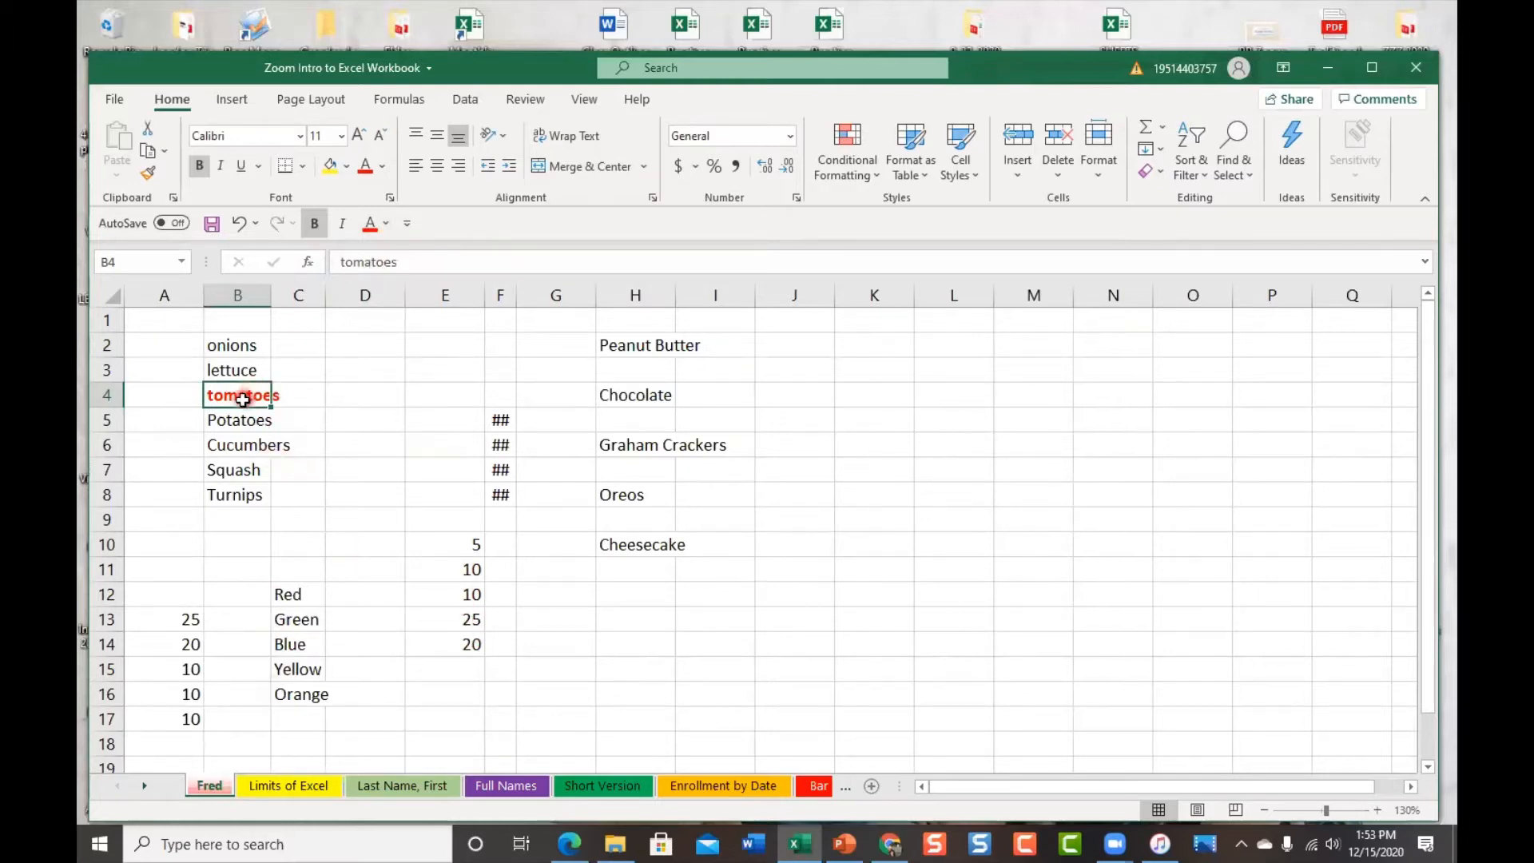
left_click(356, 346)
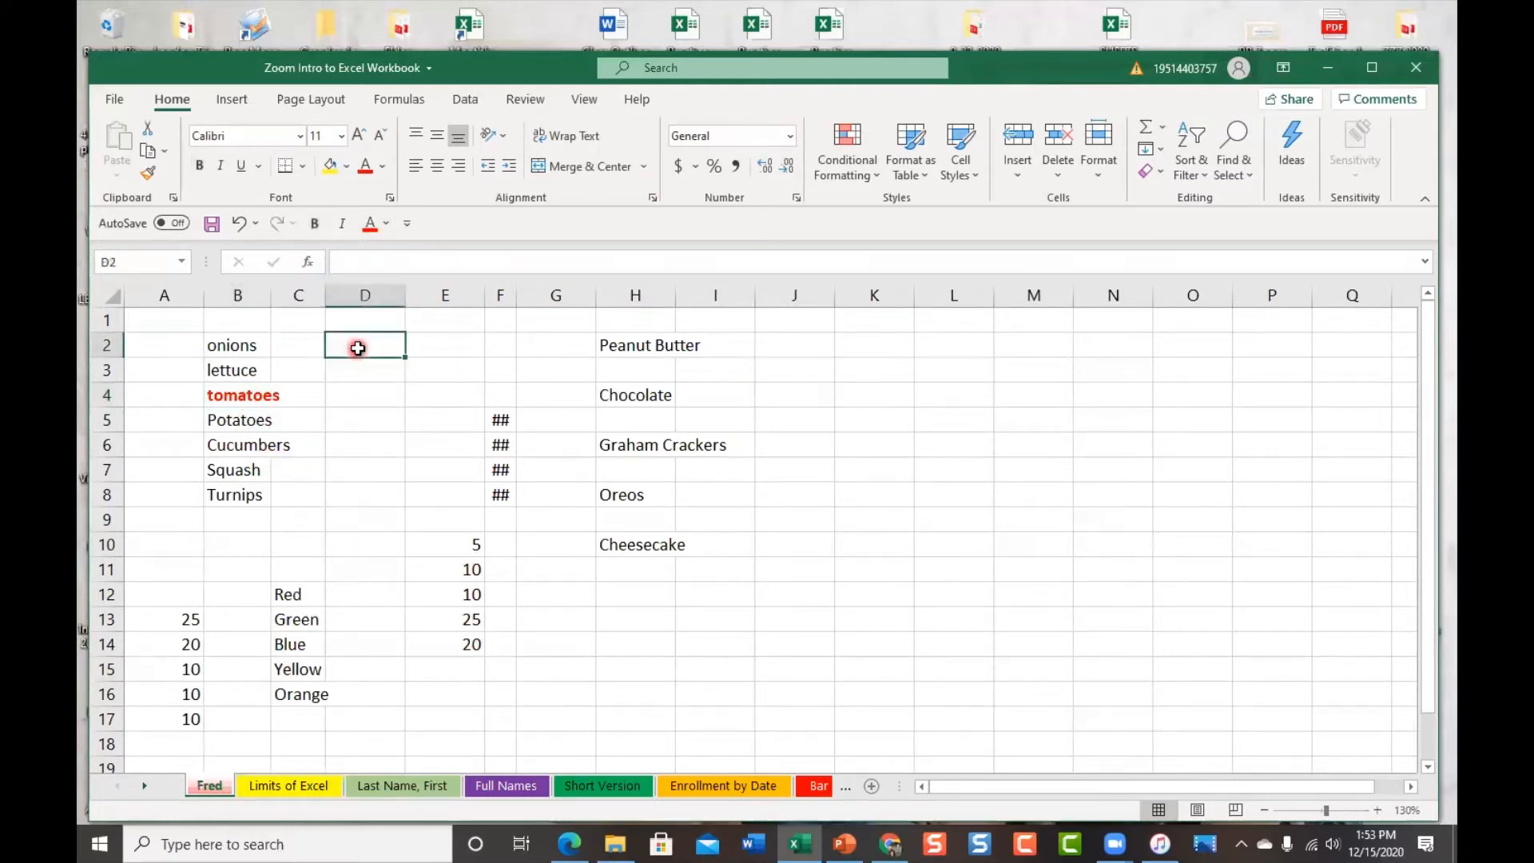
left_click(249, 392)
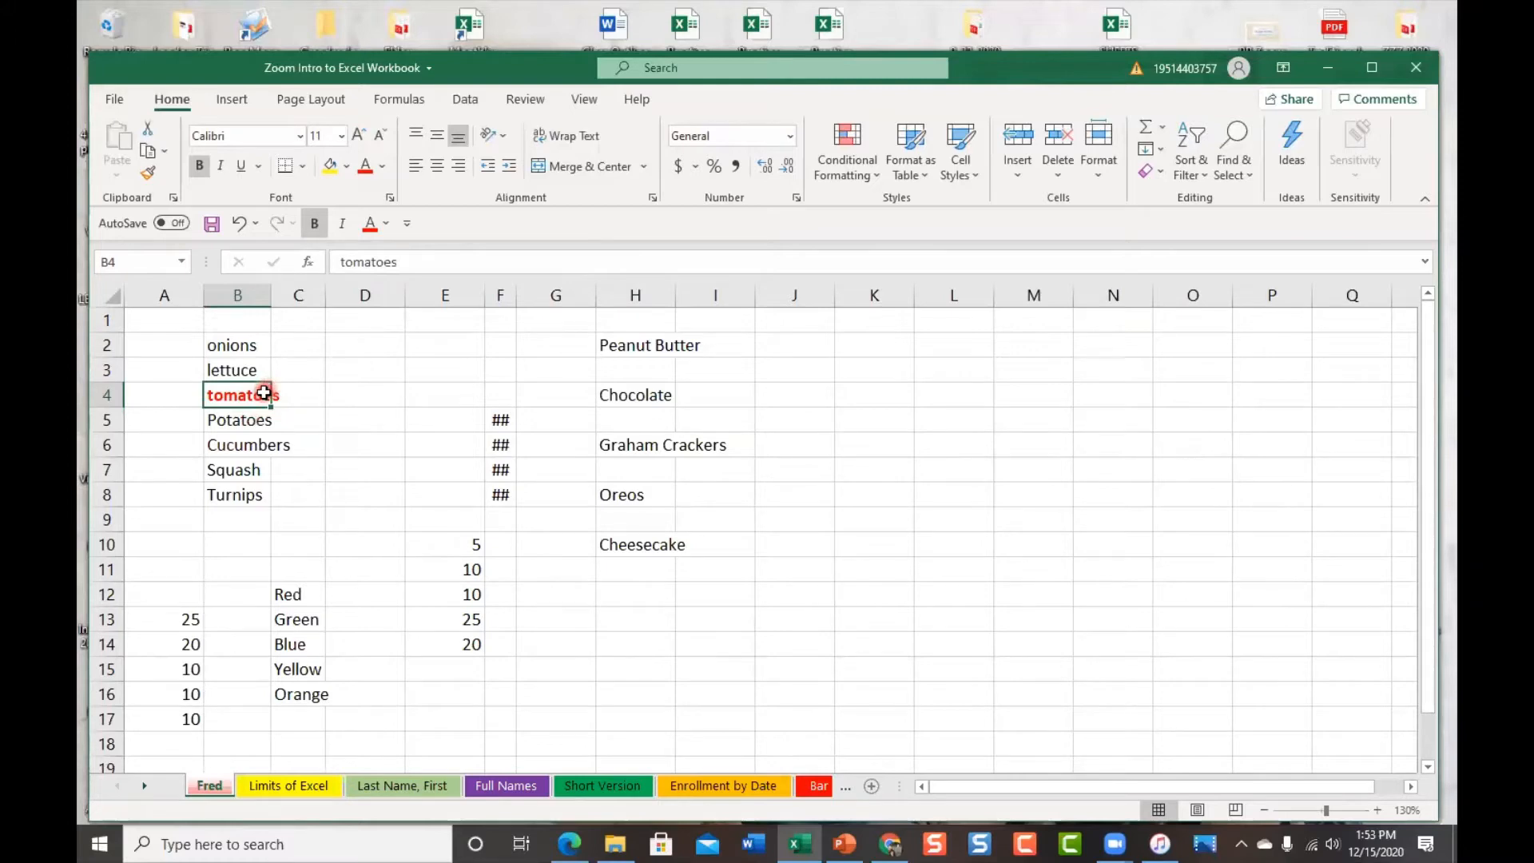
Set the tomatoes text in B4 to 18 point from the mini toolbar's font size list
right_click(264, 393)
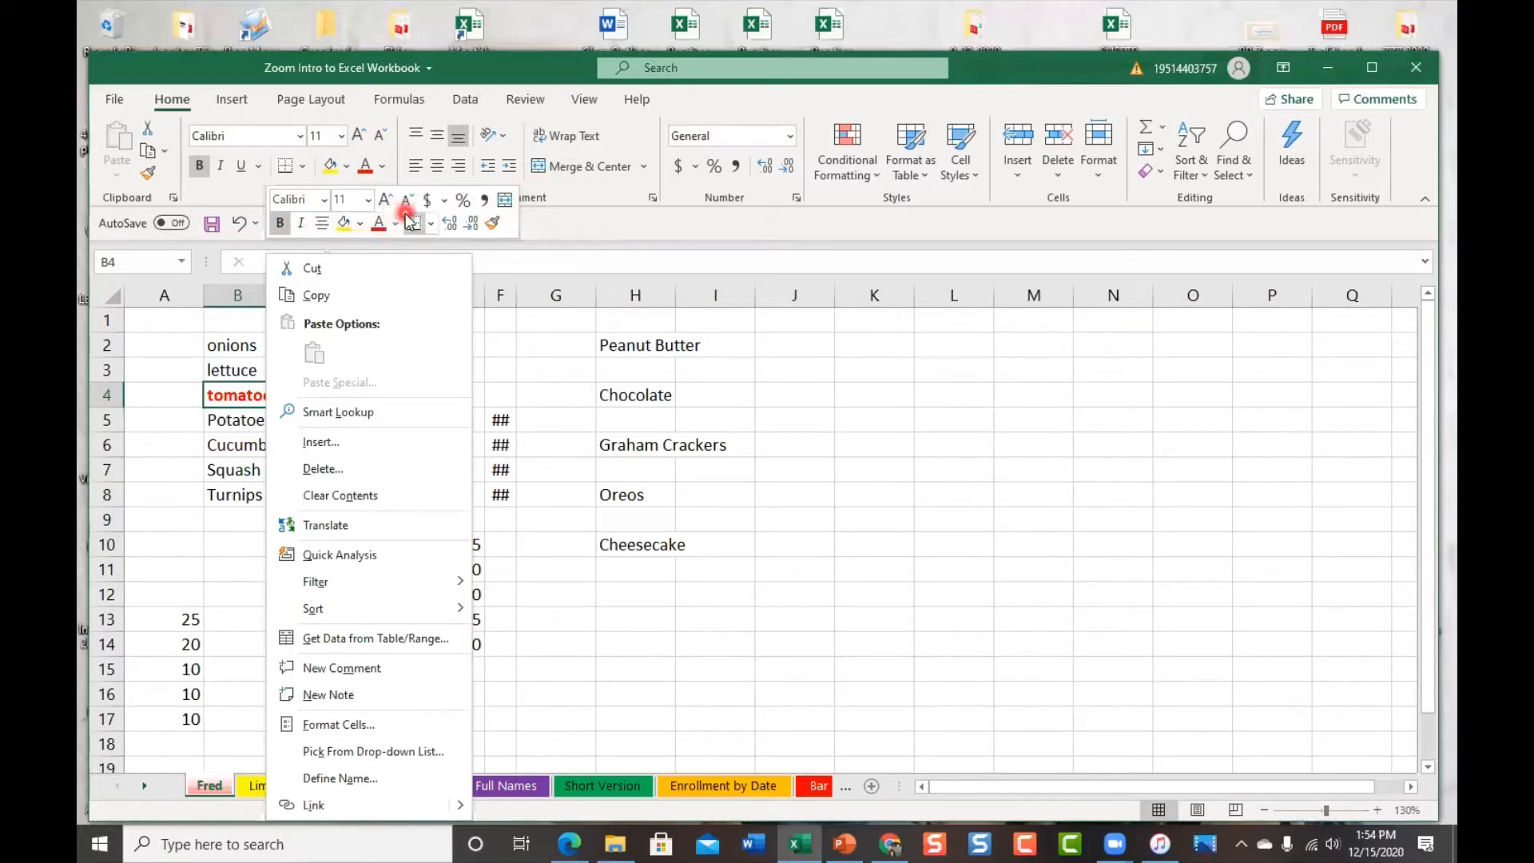
left_click(369, 200)
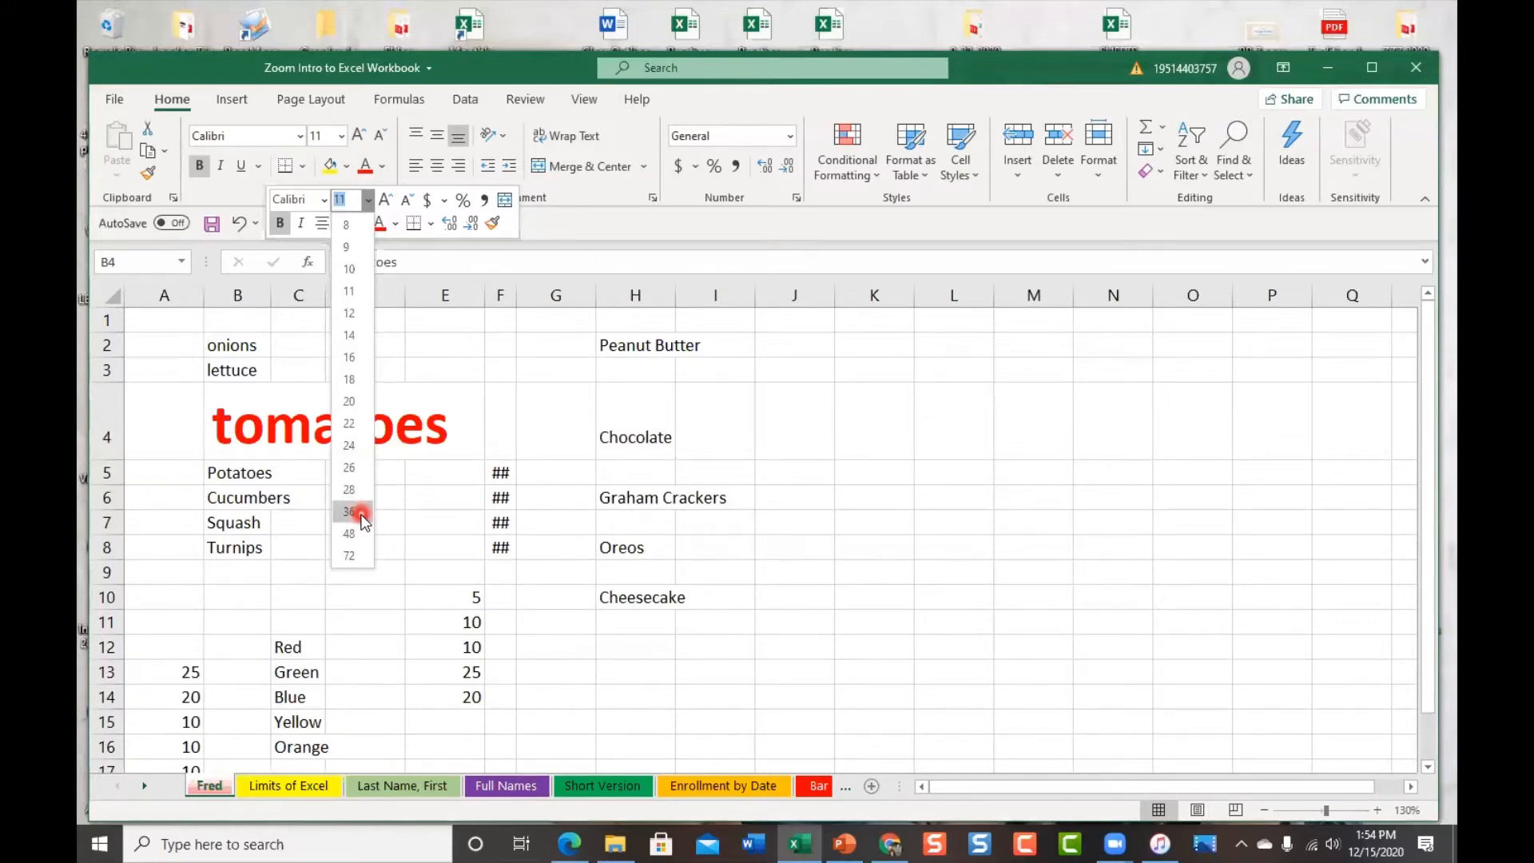
left_click(349, 380)
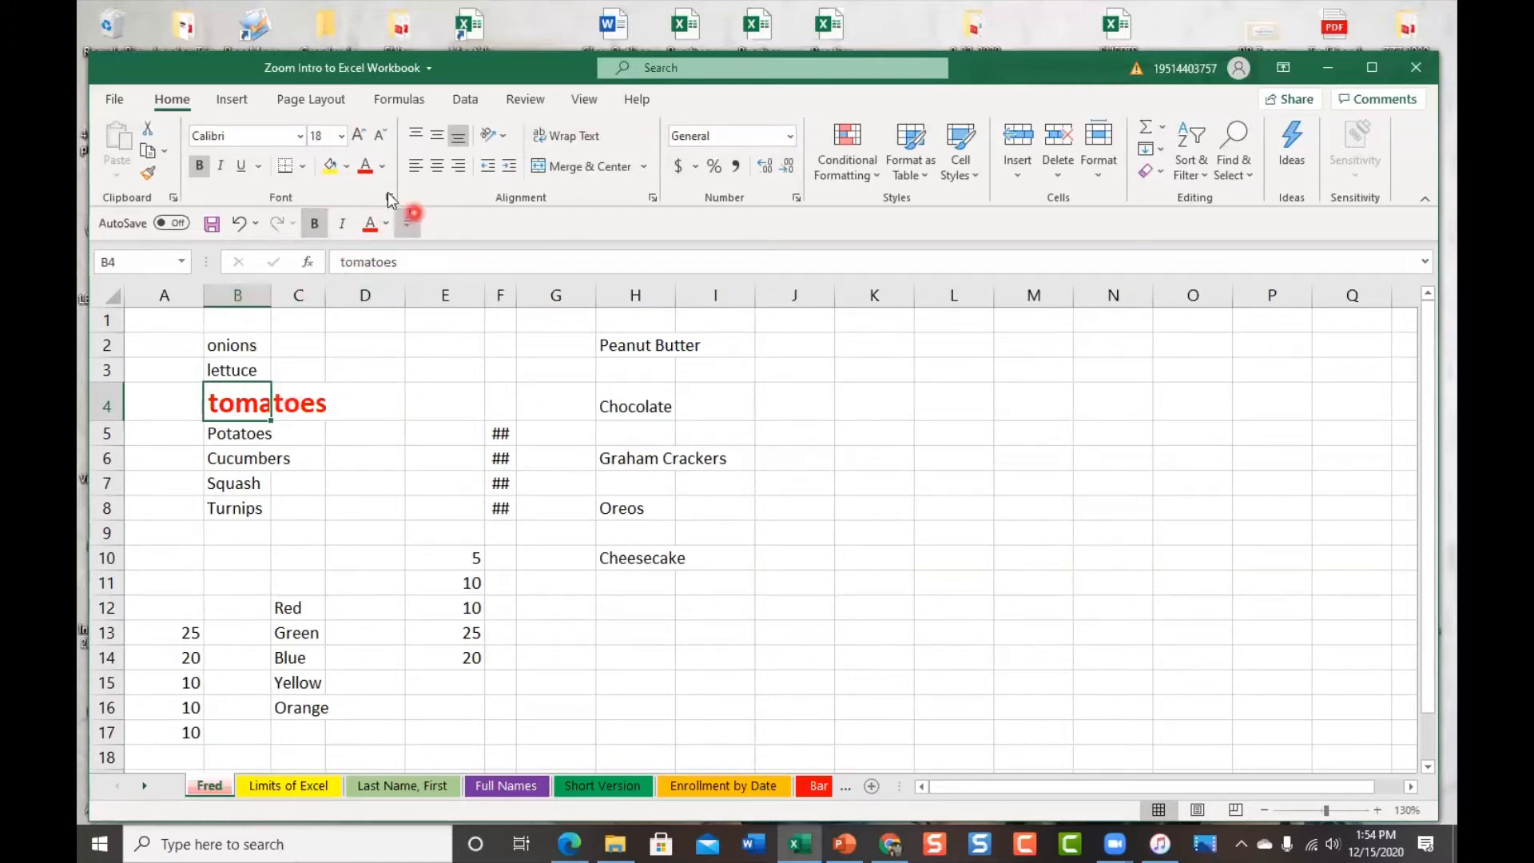
Switch the B4 tomatoes text to the Caveat font from the mini toolbar's font list
left_click(303, 137)
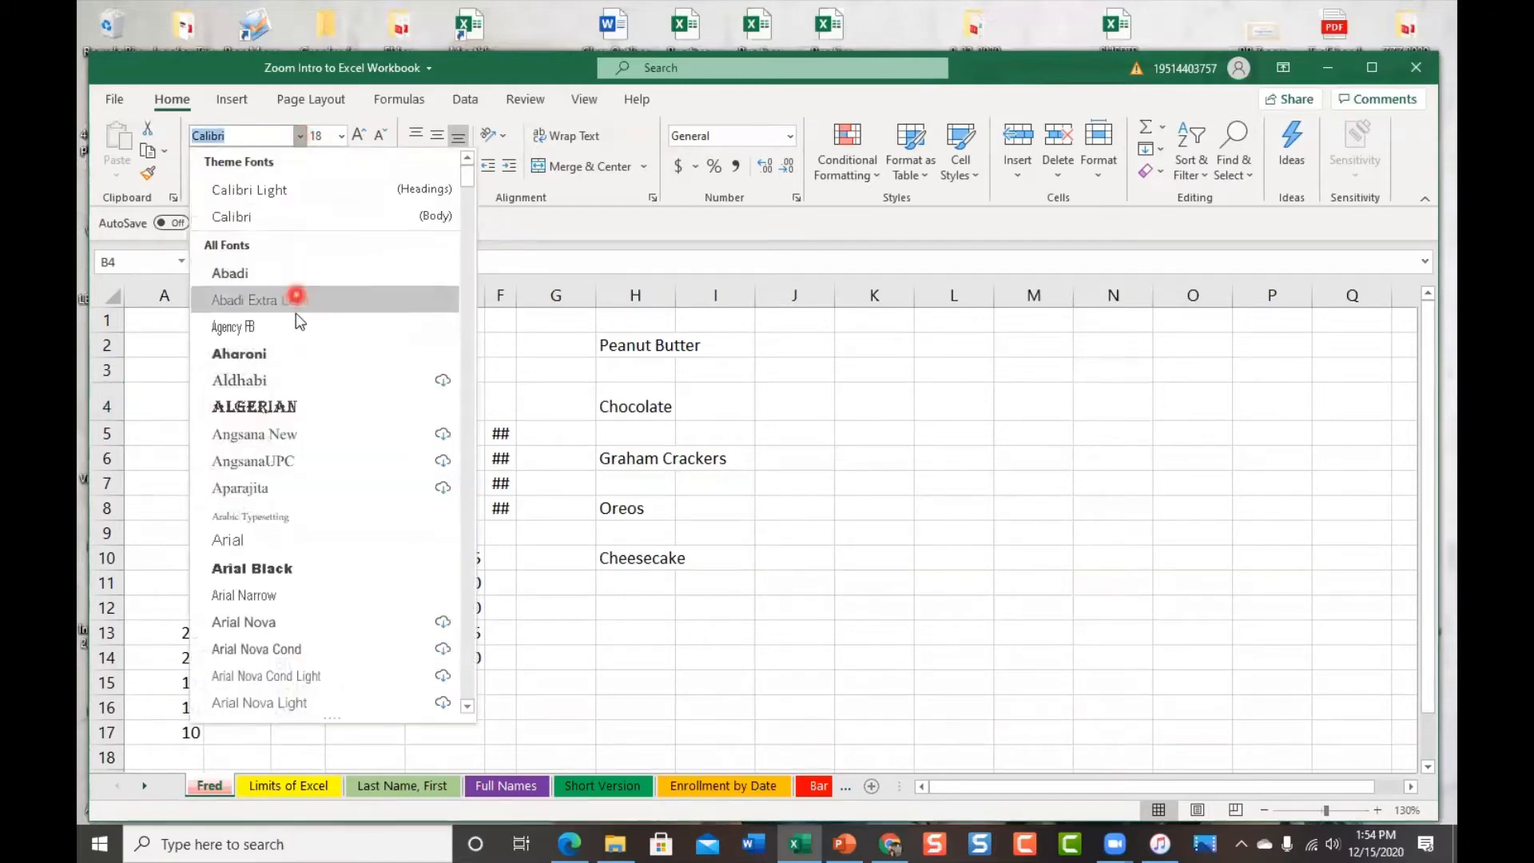
left_click(548, 339)
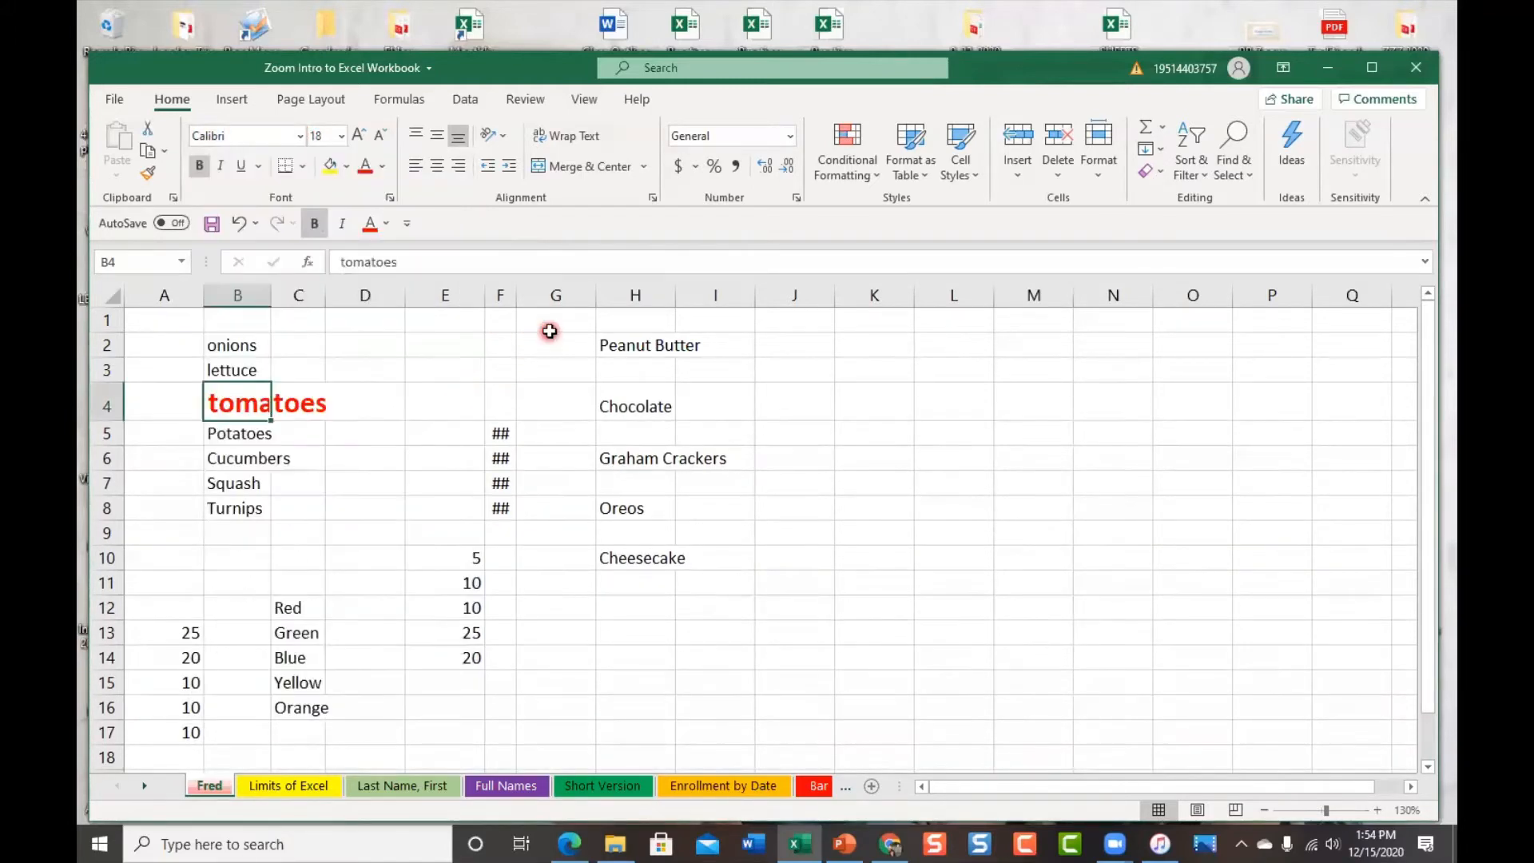
right_click(257, 415)
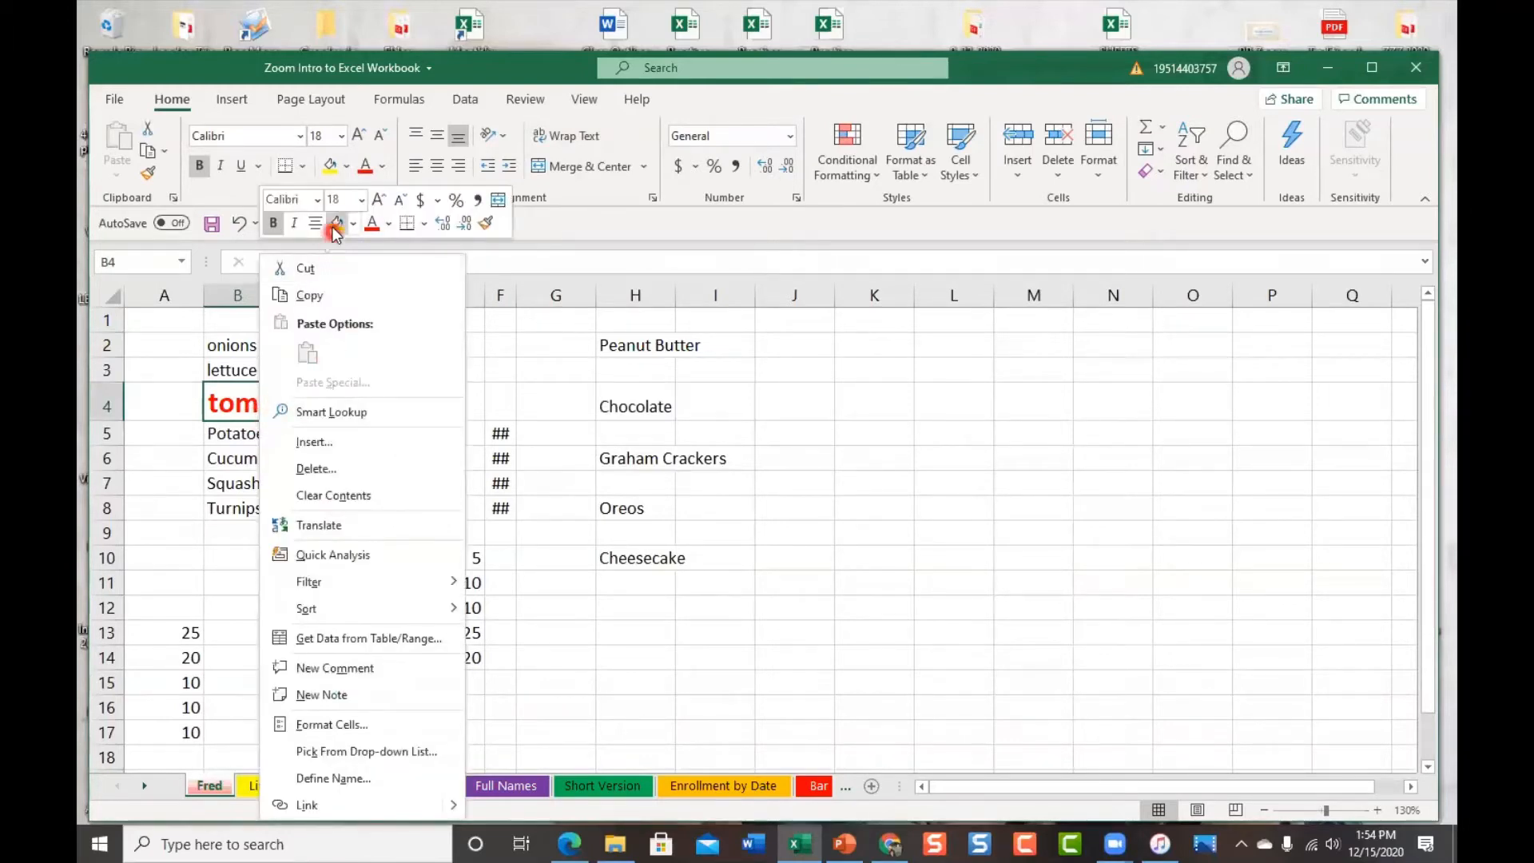
left_click(319, 205)
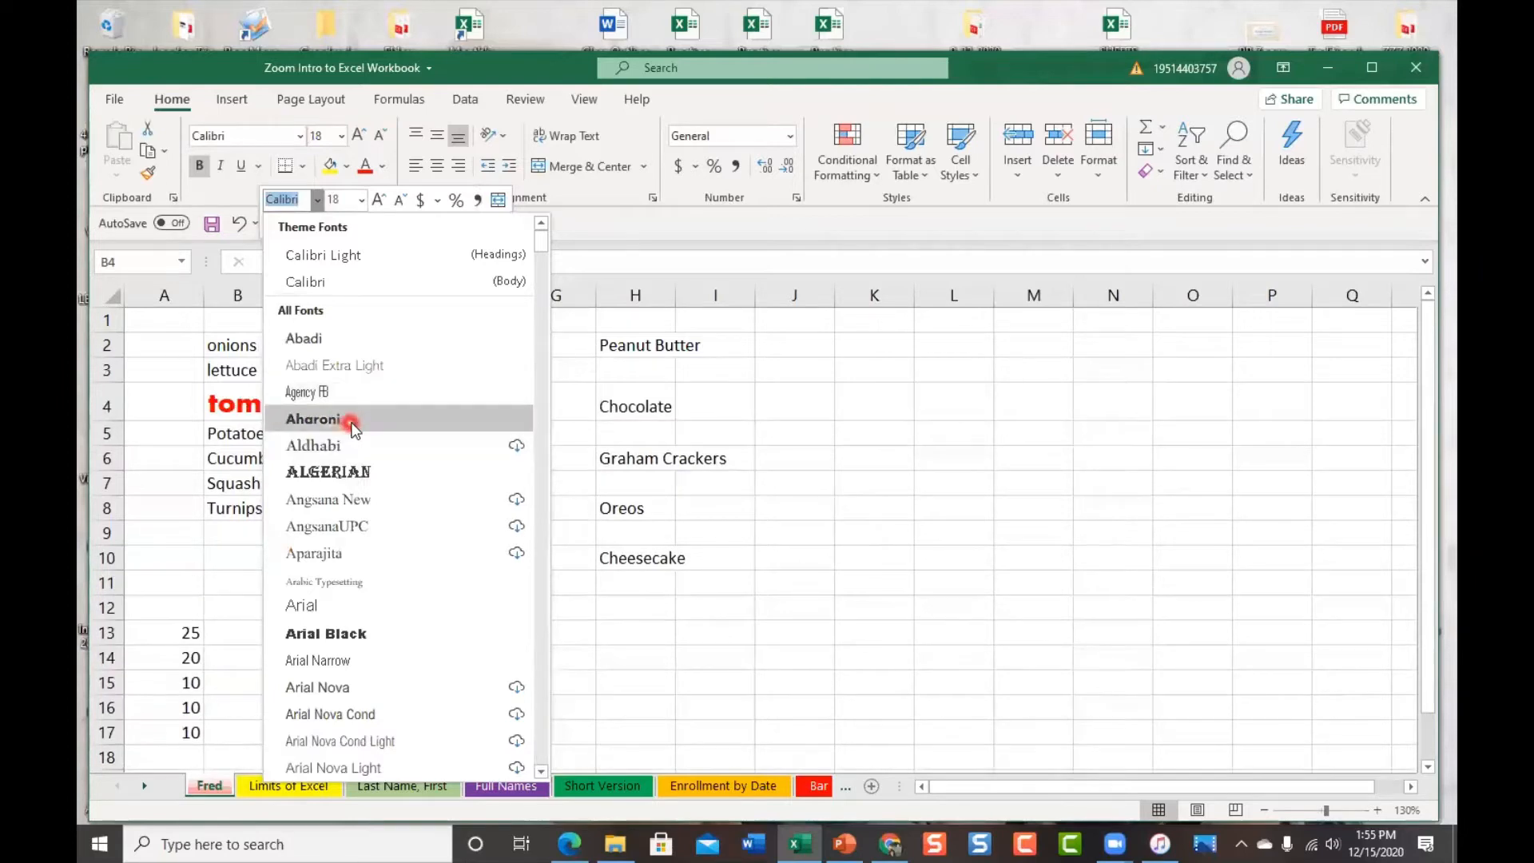
scroll(374, 663, "down", 2)
scroll(374, 663, "down", 5)
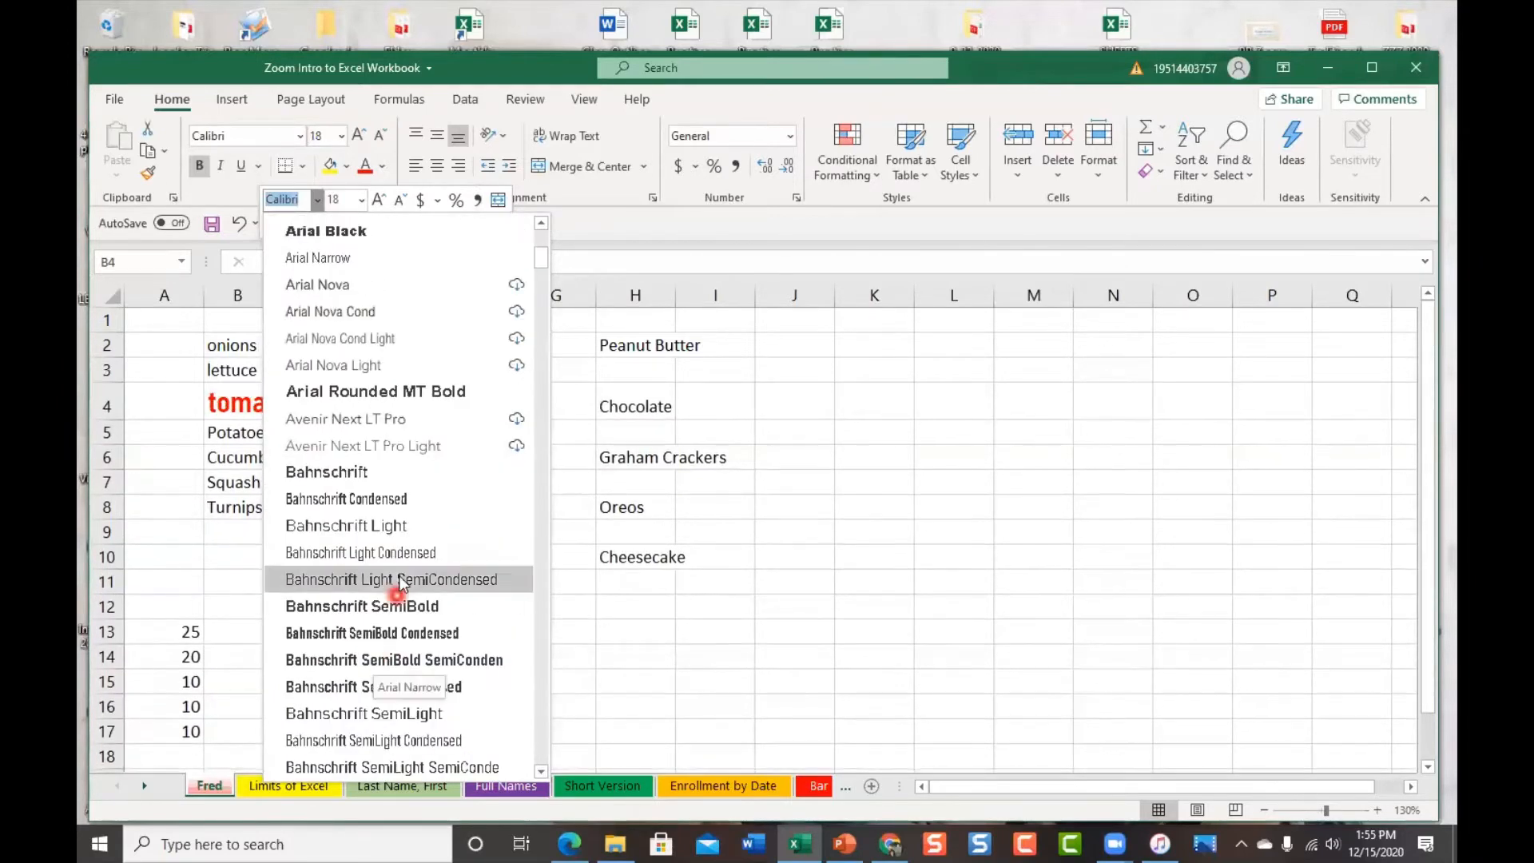
scroll(425, 730, "down", 3)
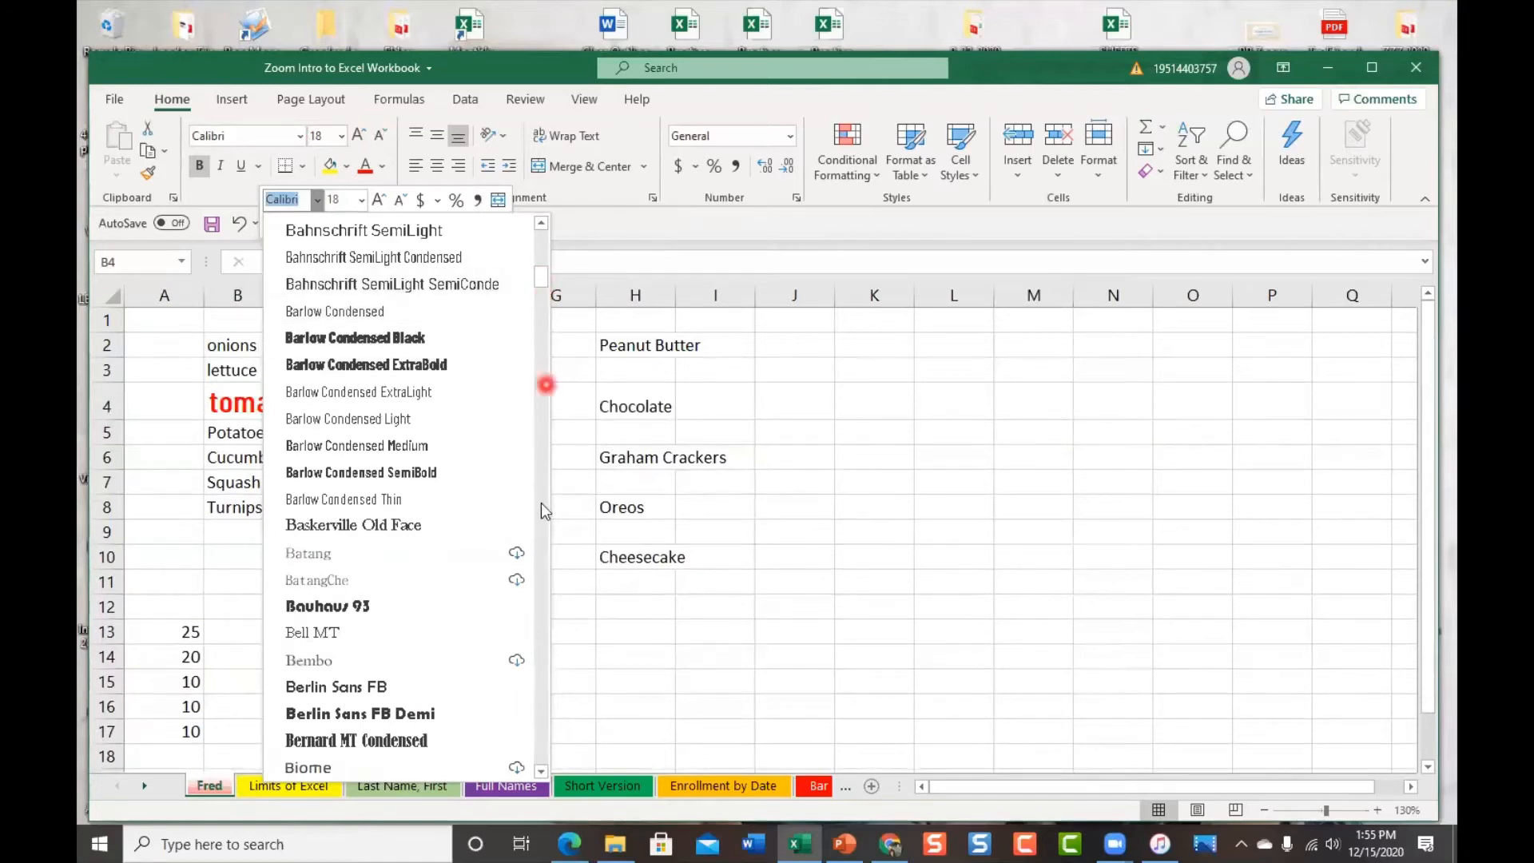
left_click(543, 771)
left_click_drag(544, 775, 545, 775)
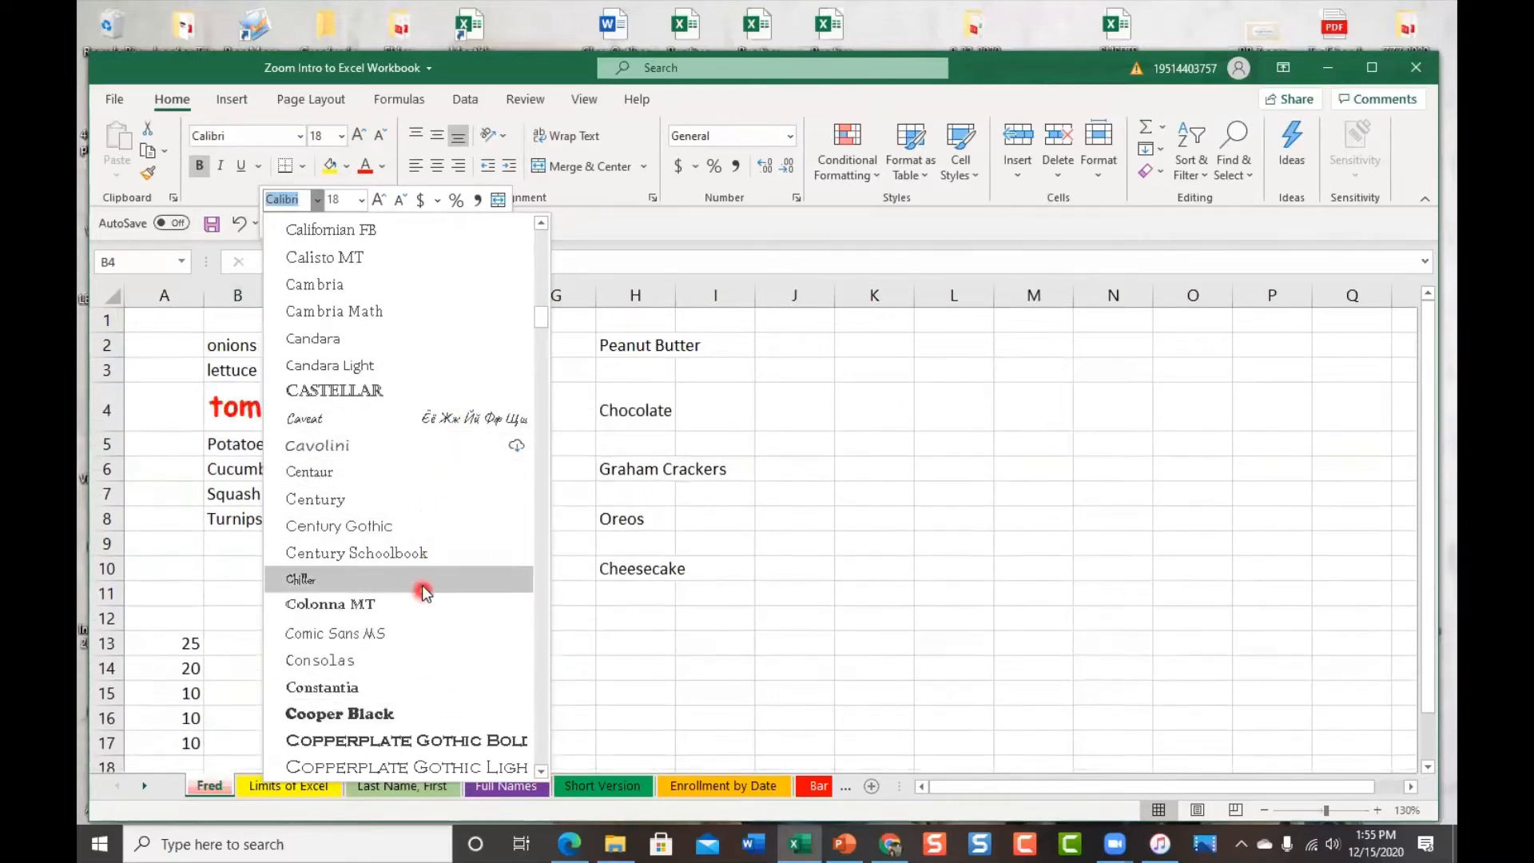
left_click(350, 419)
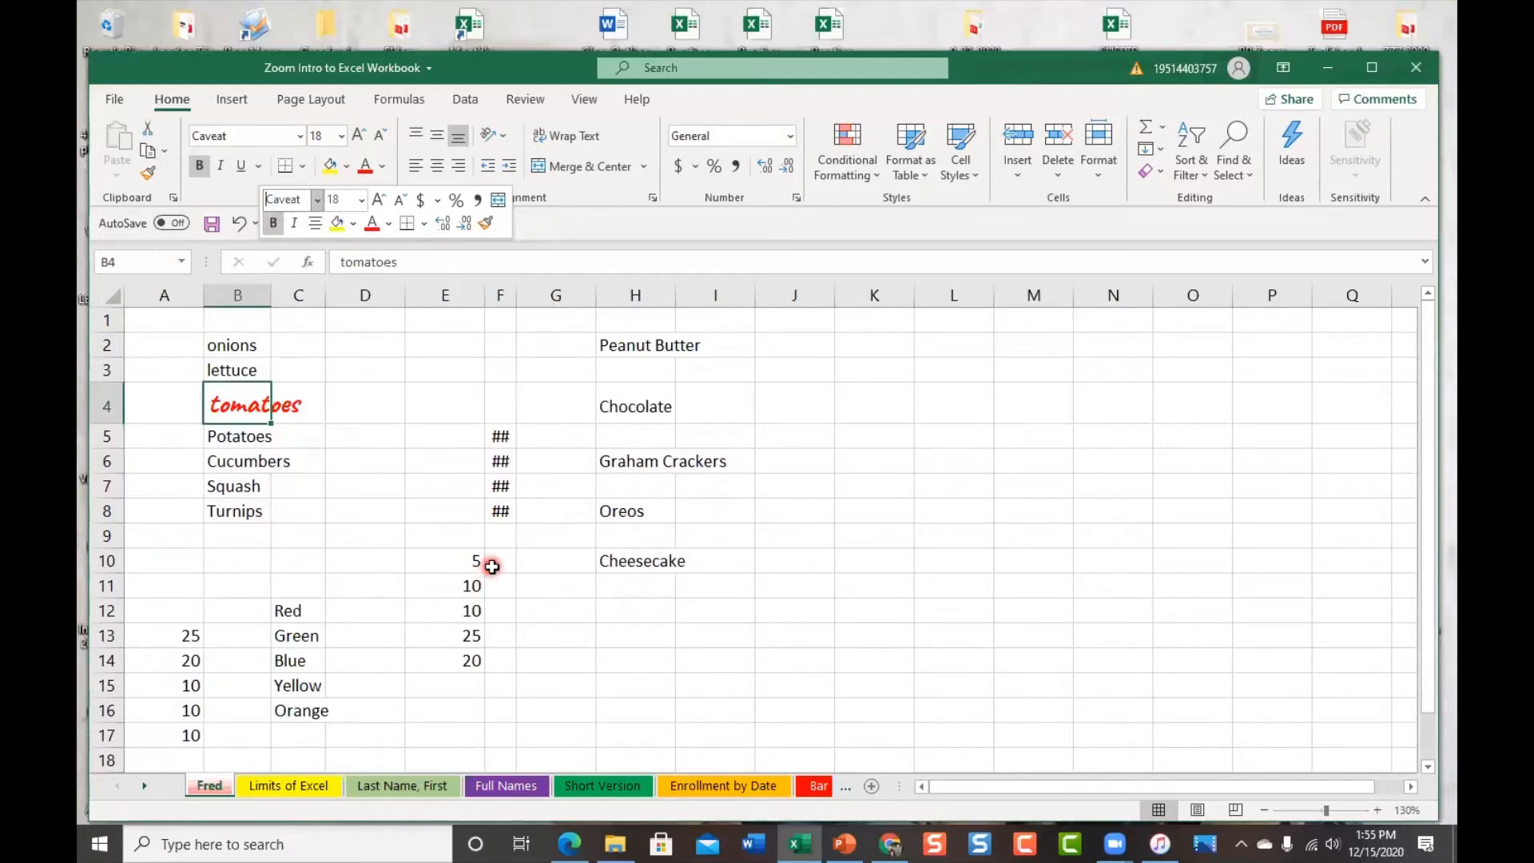
left_click(369, 411)
left_click(249, 413)
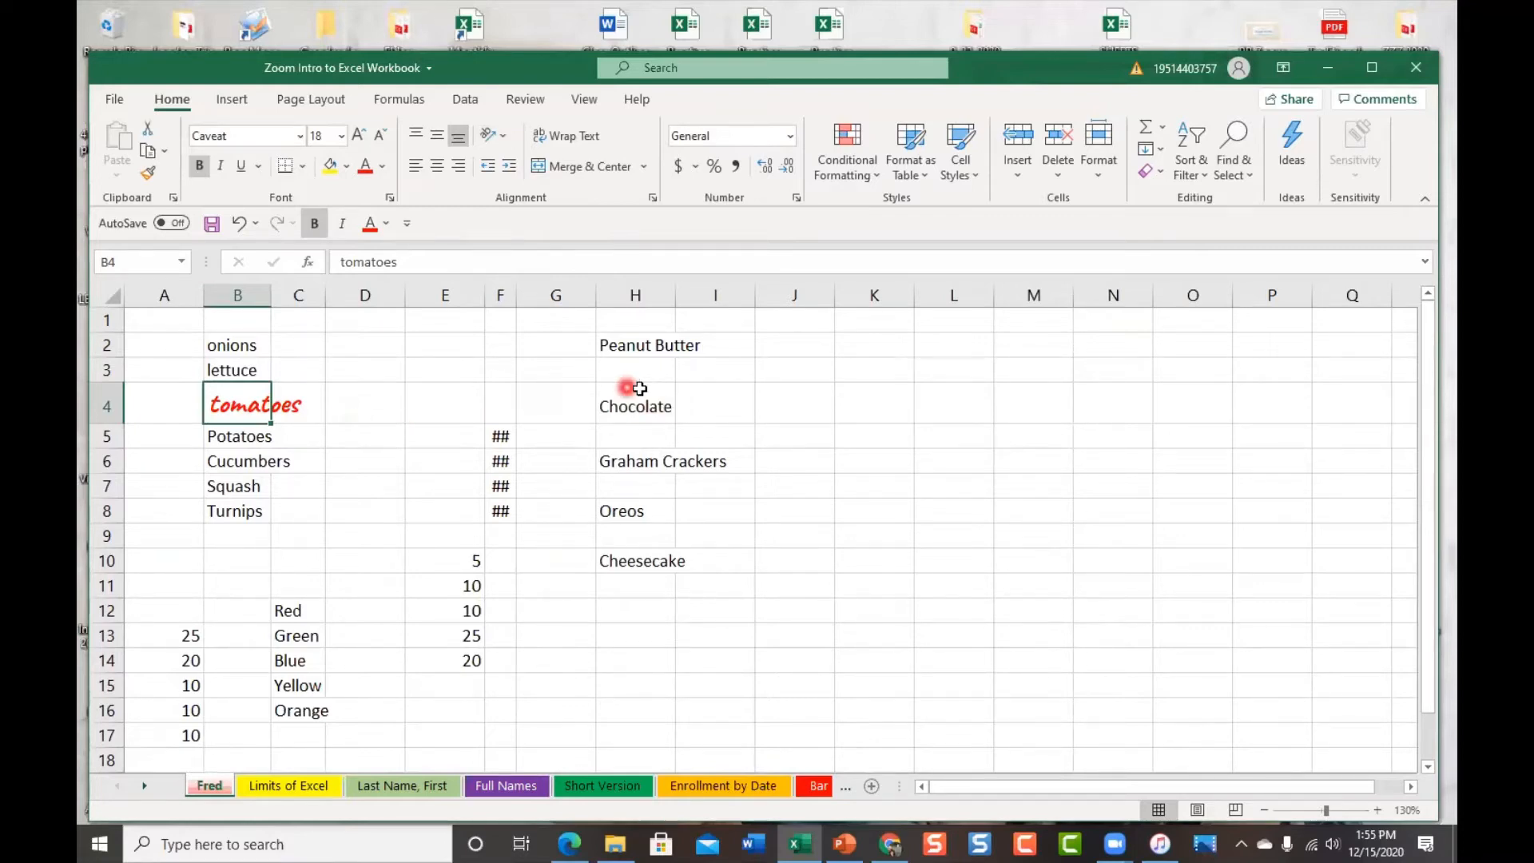
left_click(647, 345)
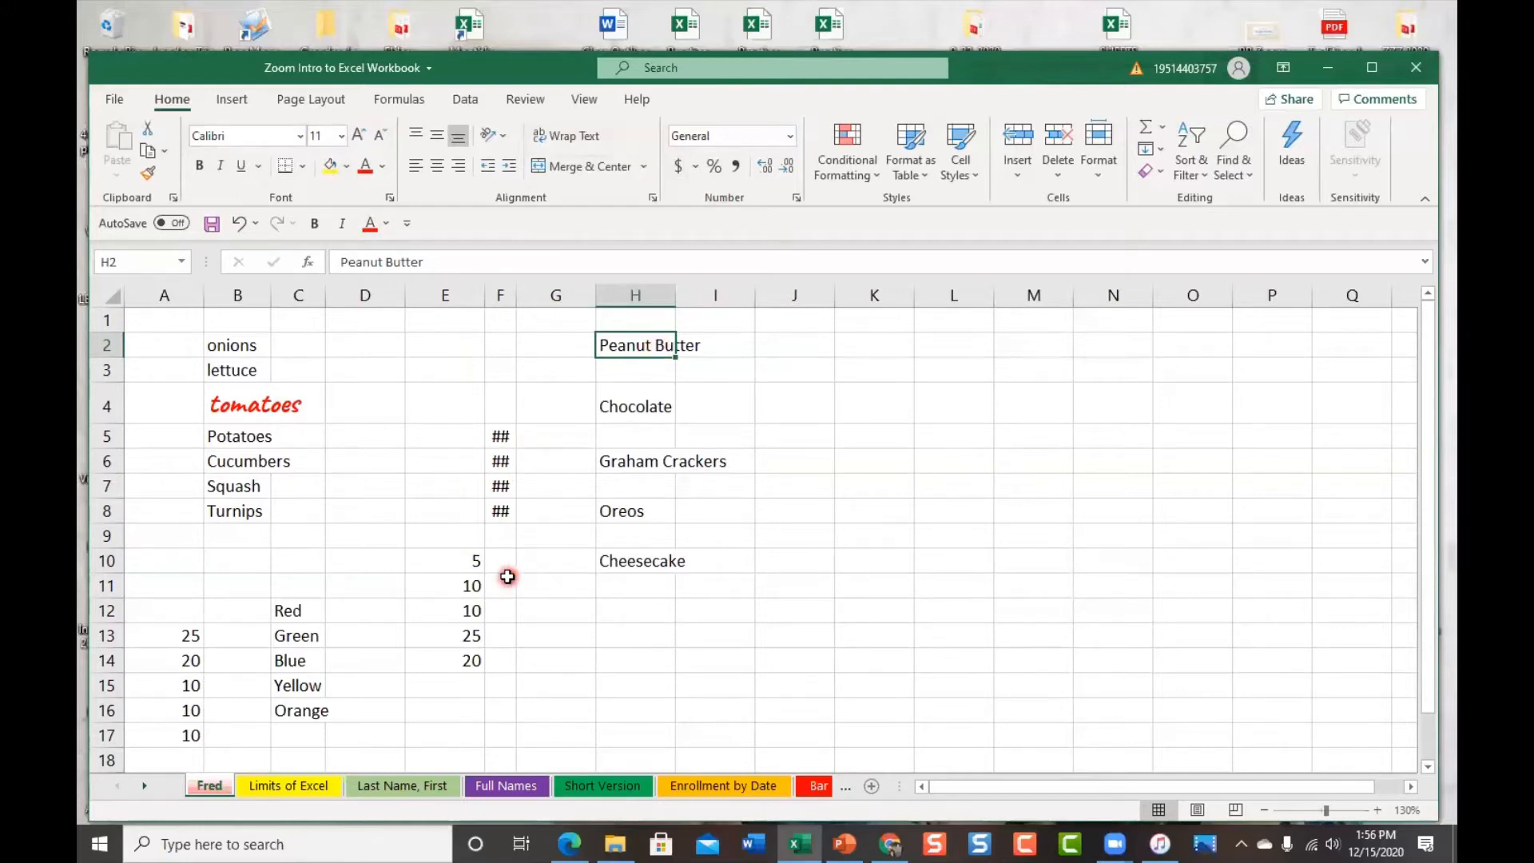
left_click(250, 401)
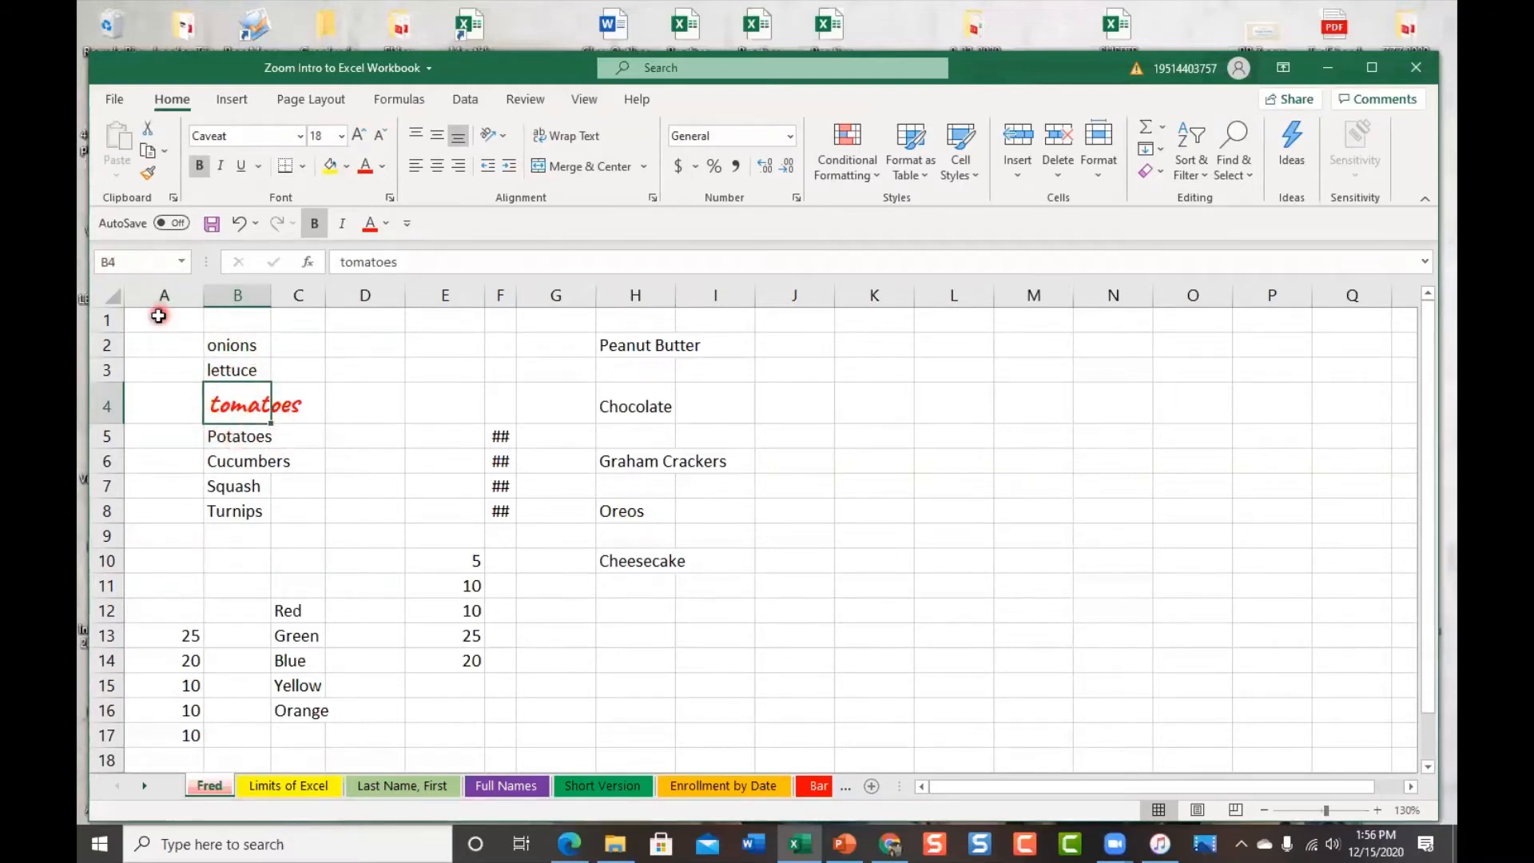
Copy B4's formatting onto Chocolate in H4 with Format Painter, then reselect B4
left_click(149, 177)
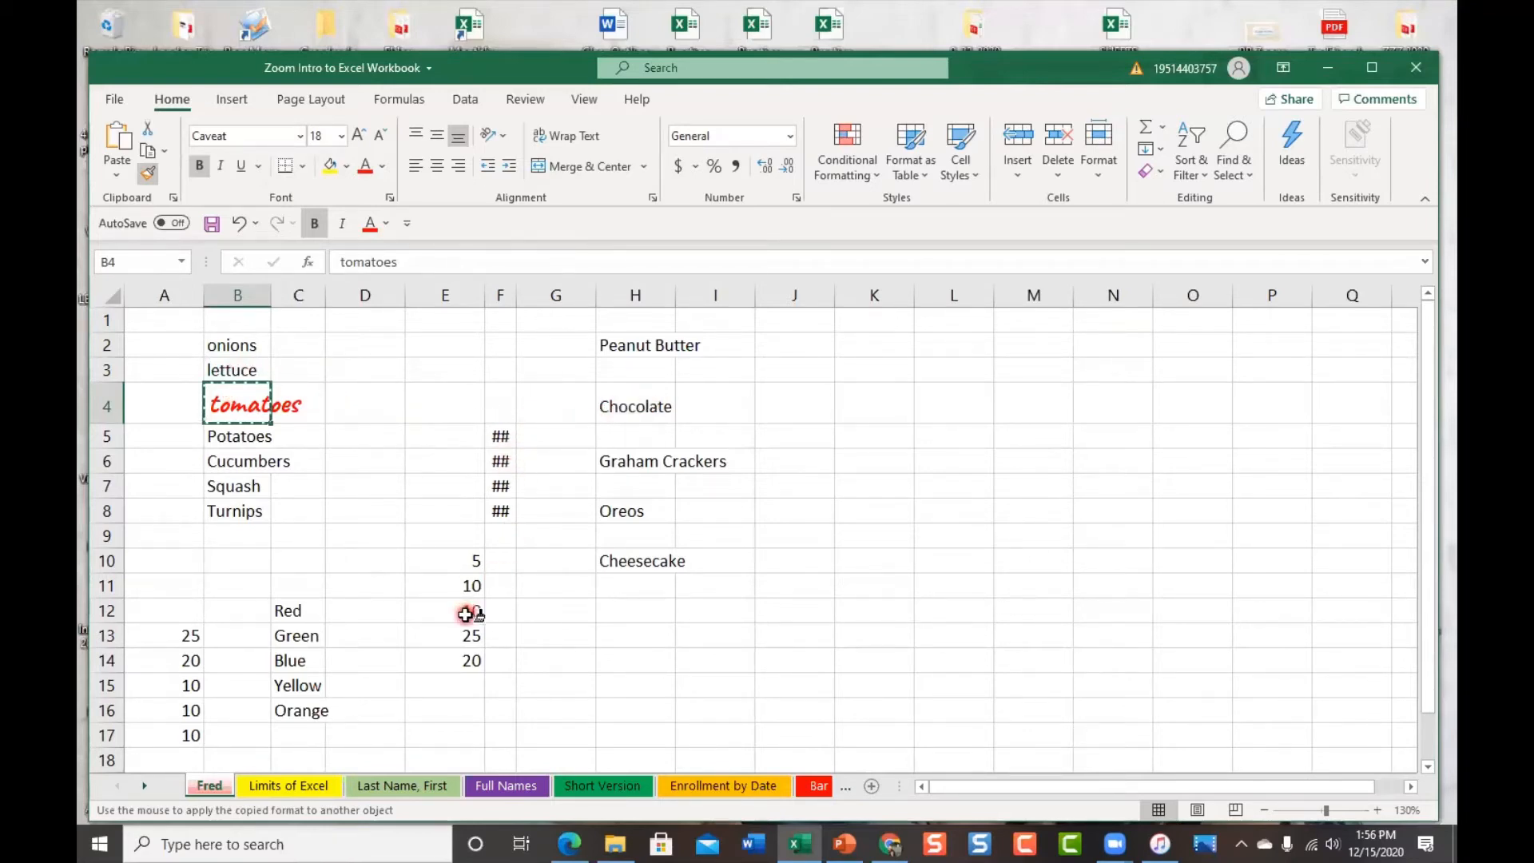
left_click(636, 406)
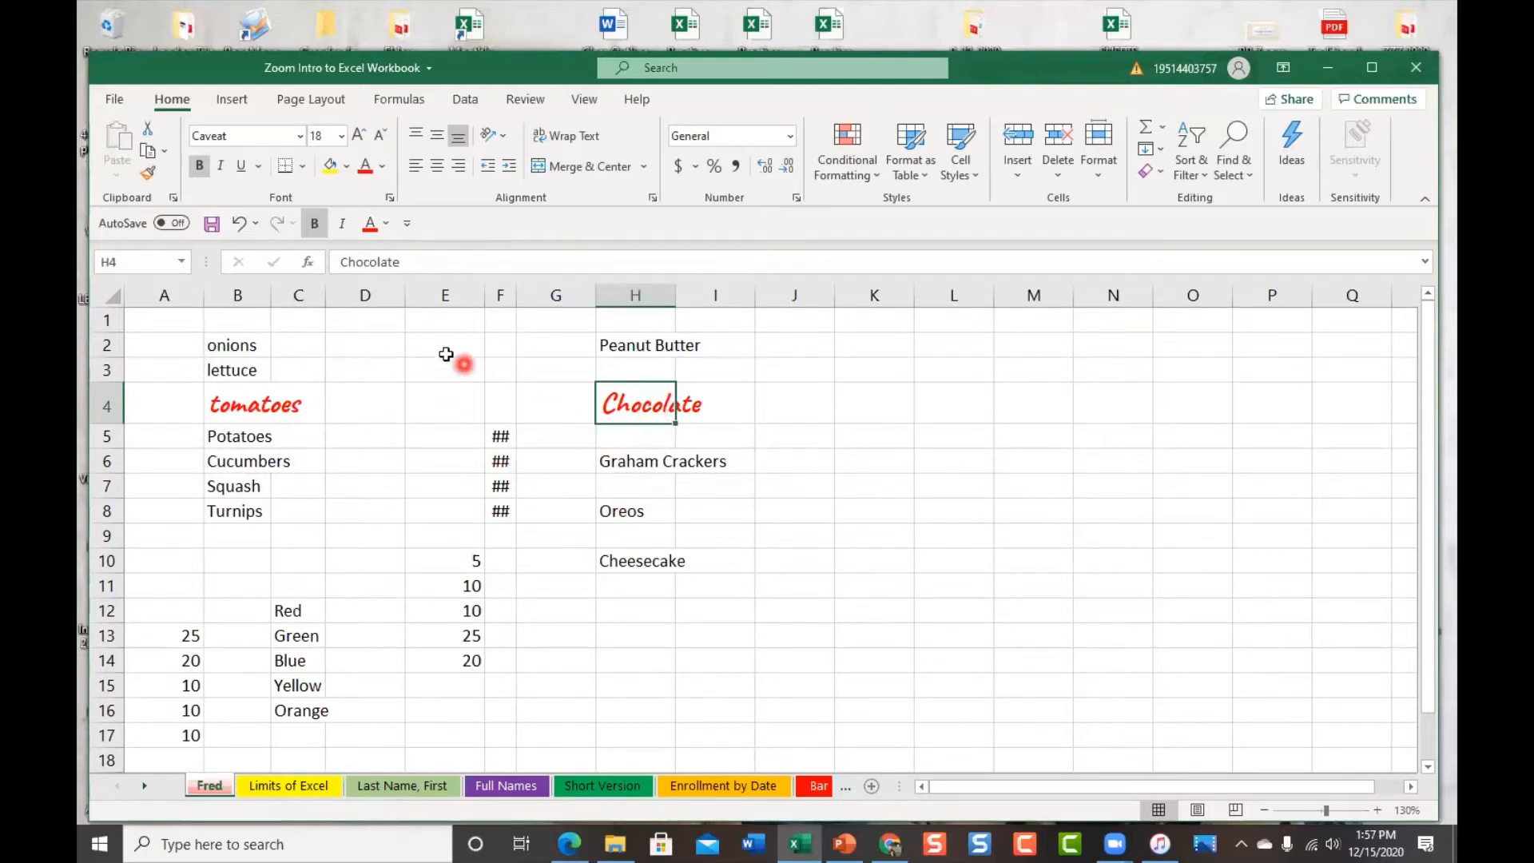
left_click(231, 397)
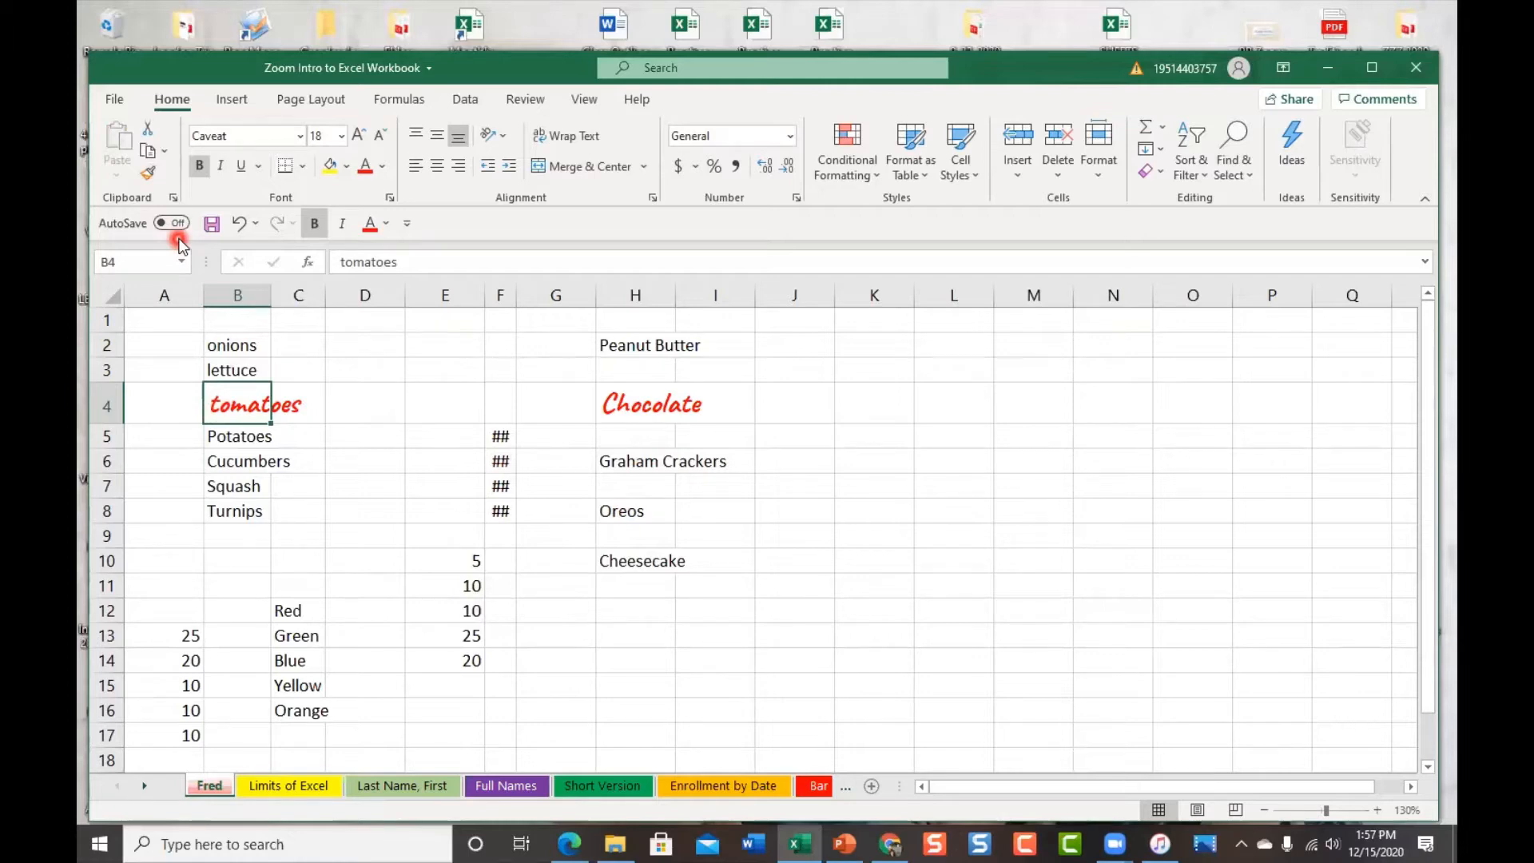
Paint the tomatoes style onto H6, E10, C12, A13:A17 and E12, then turn Format Painter off
left_click(150, 176)
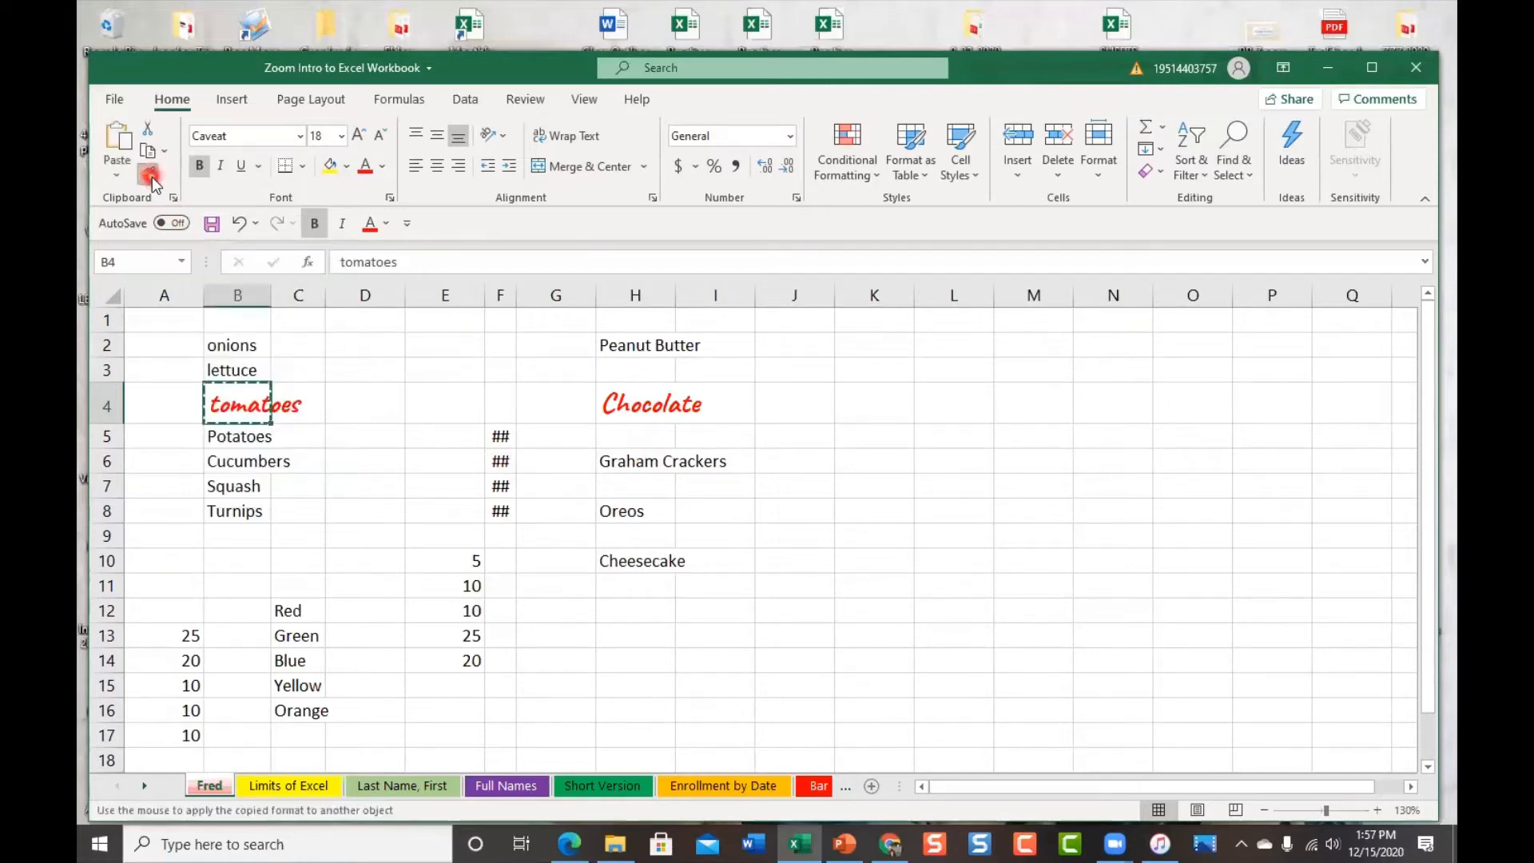
left_click(636, 461)
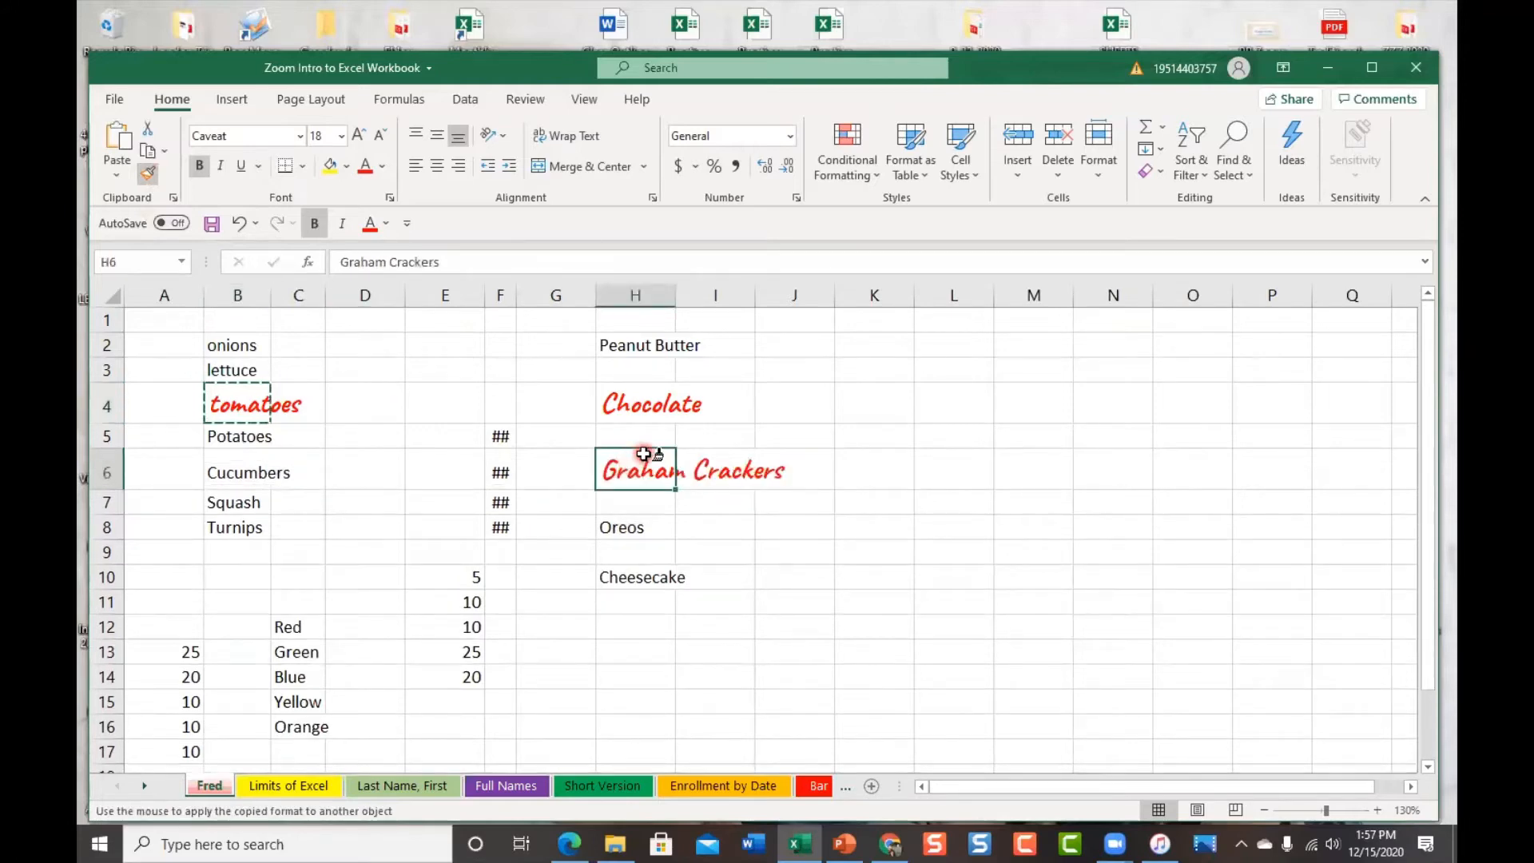
left_click(467, 582)
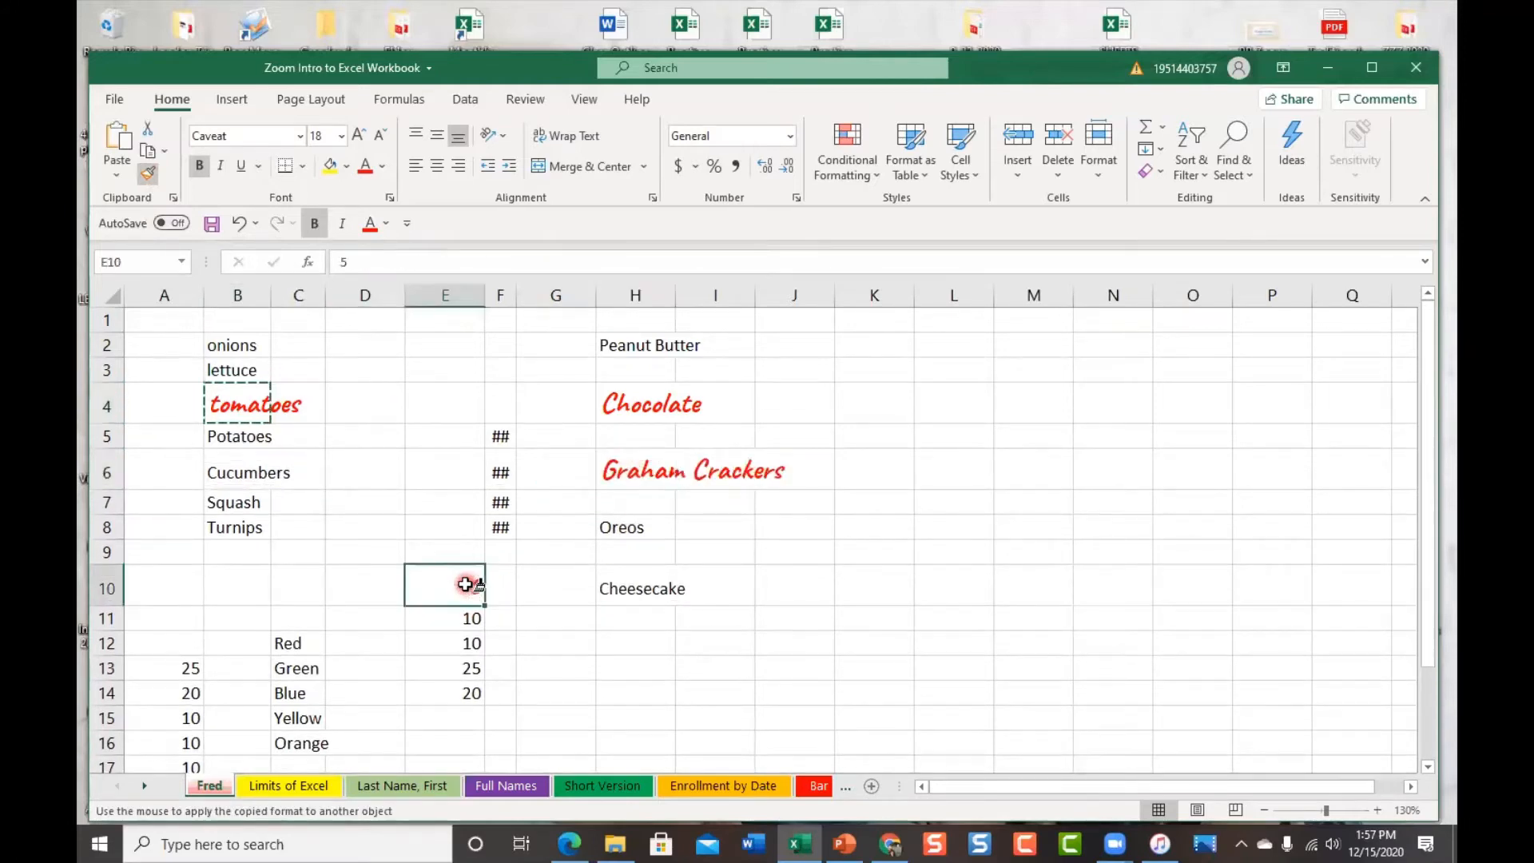
left_click(289, 644)
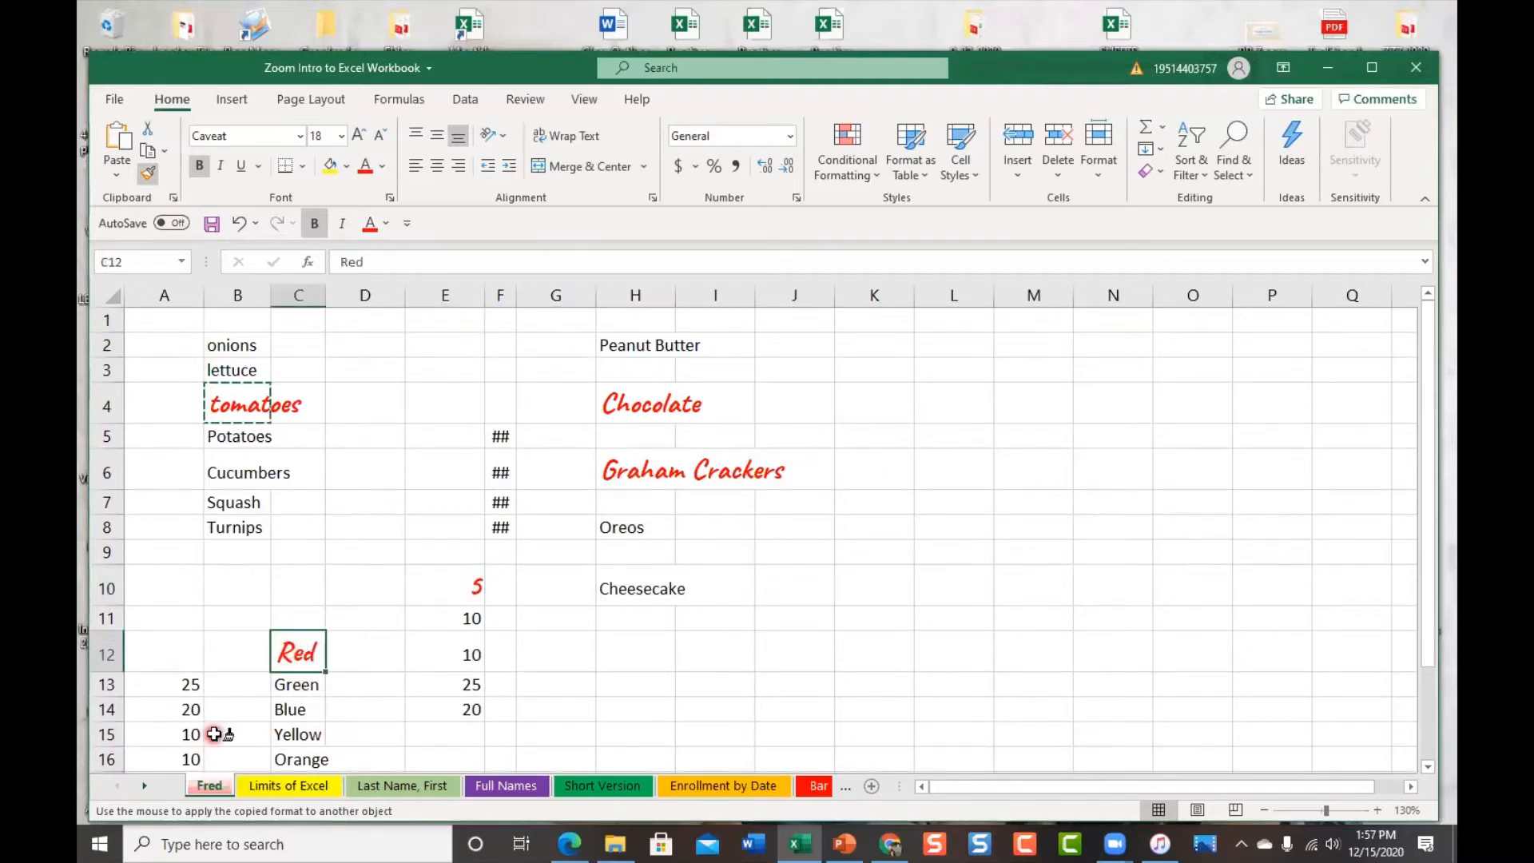
scroll(214, 733, "down", 2)
left_click_drag(156, 502, 166, 611)
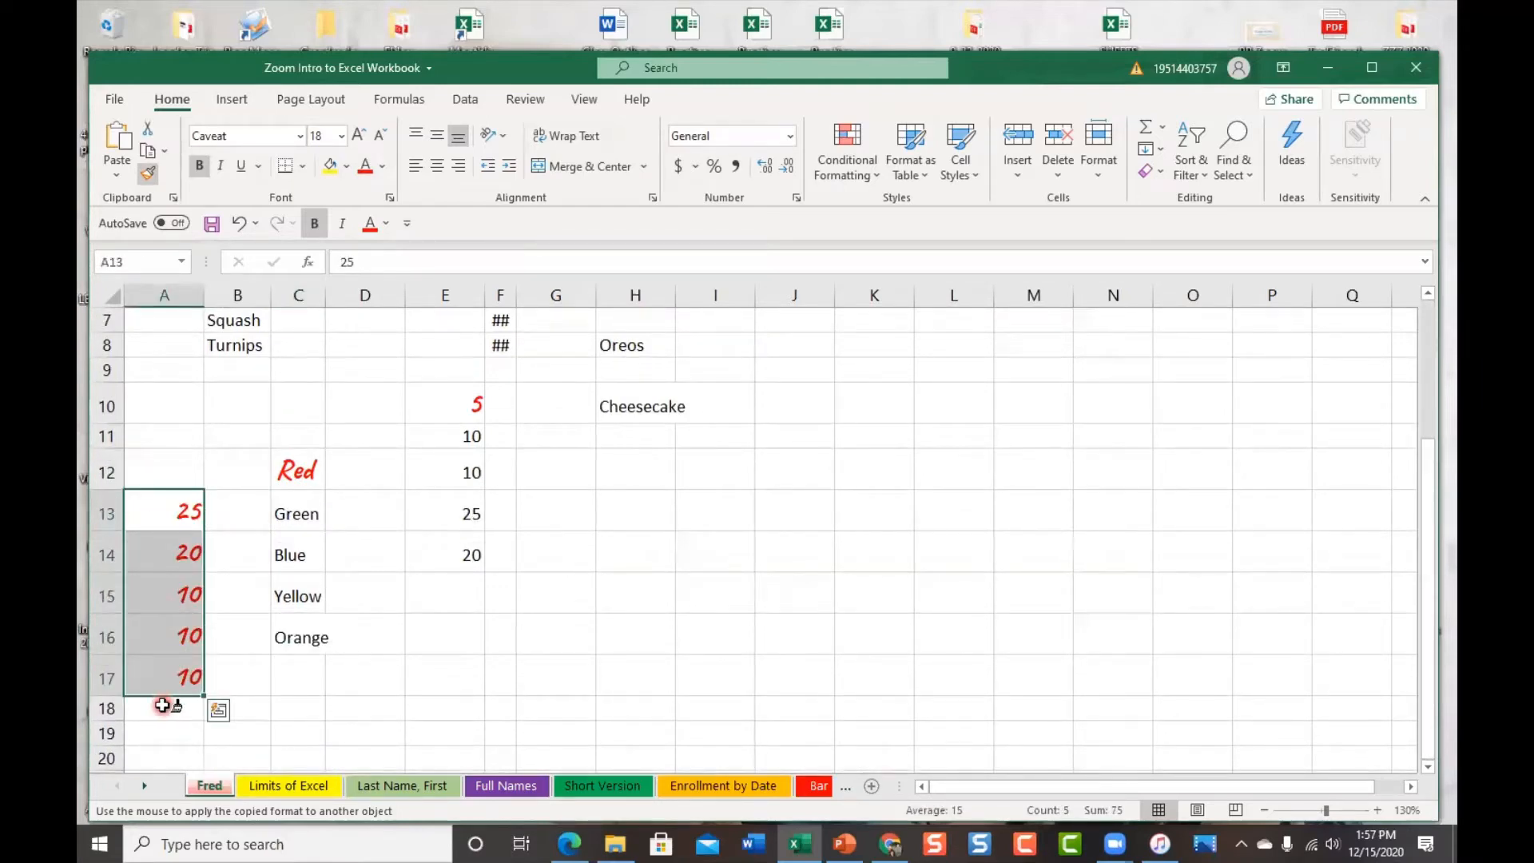
scroll(439, 623, "up", 2)
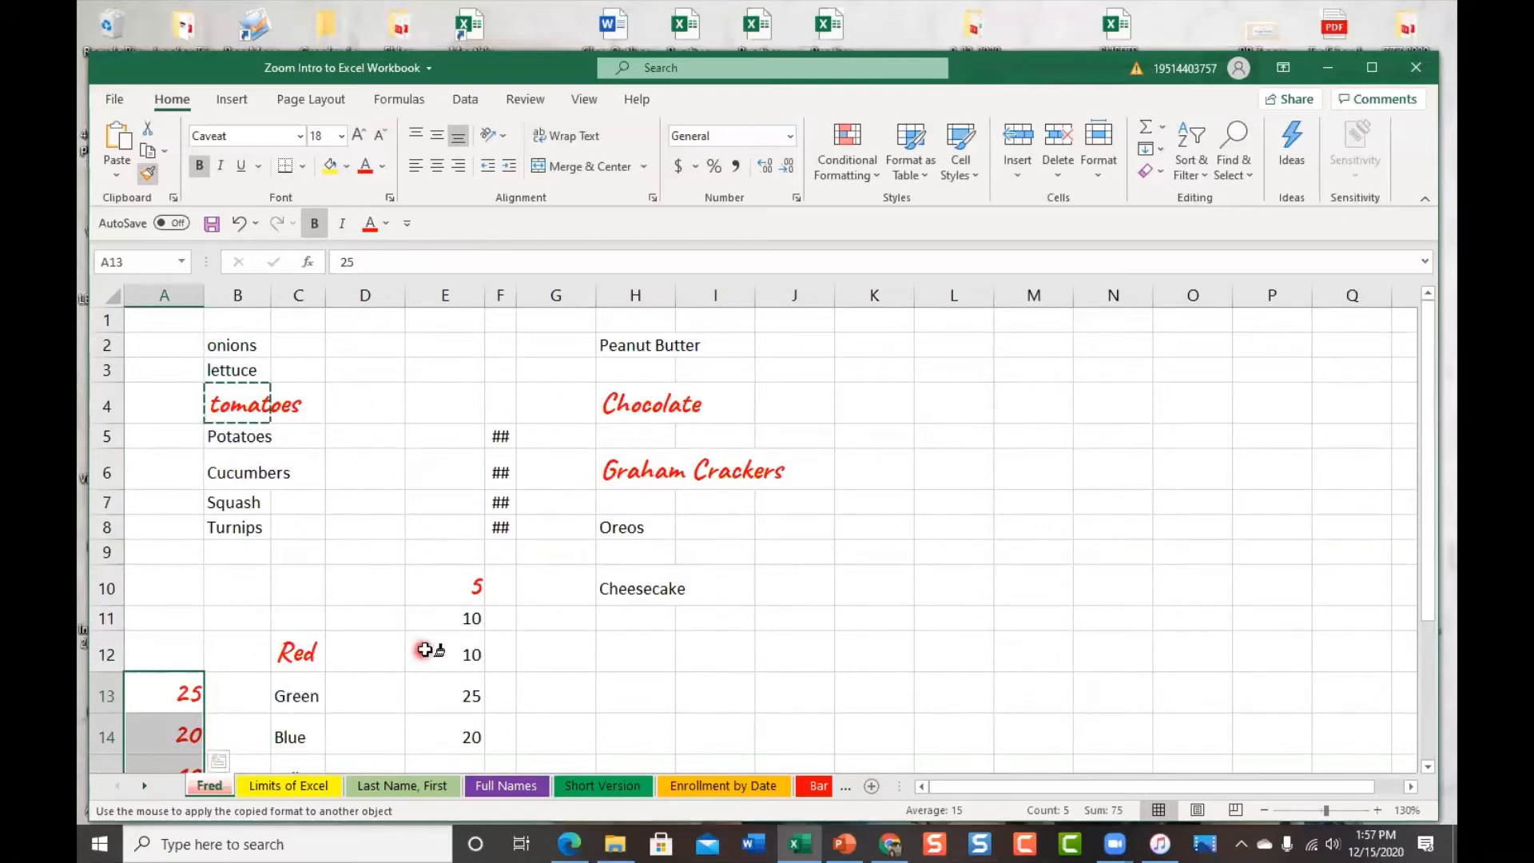
left_click(449, 651)
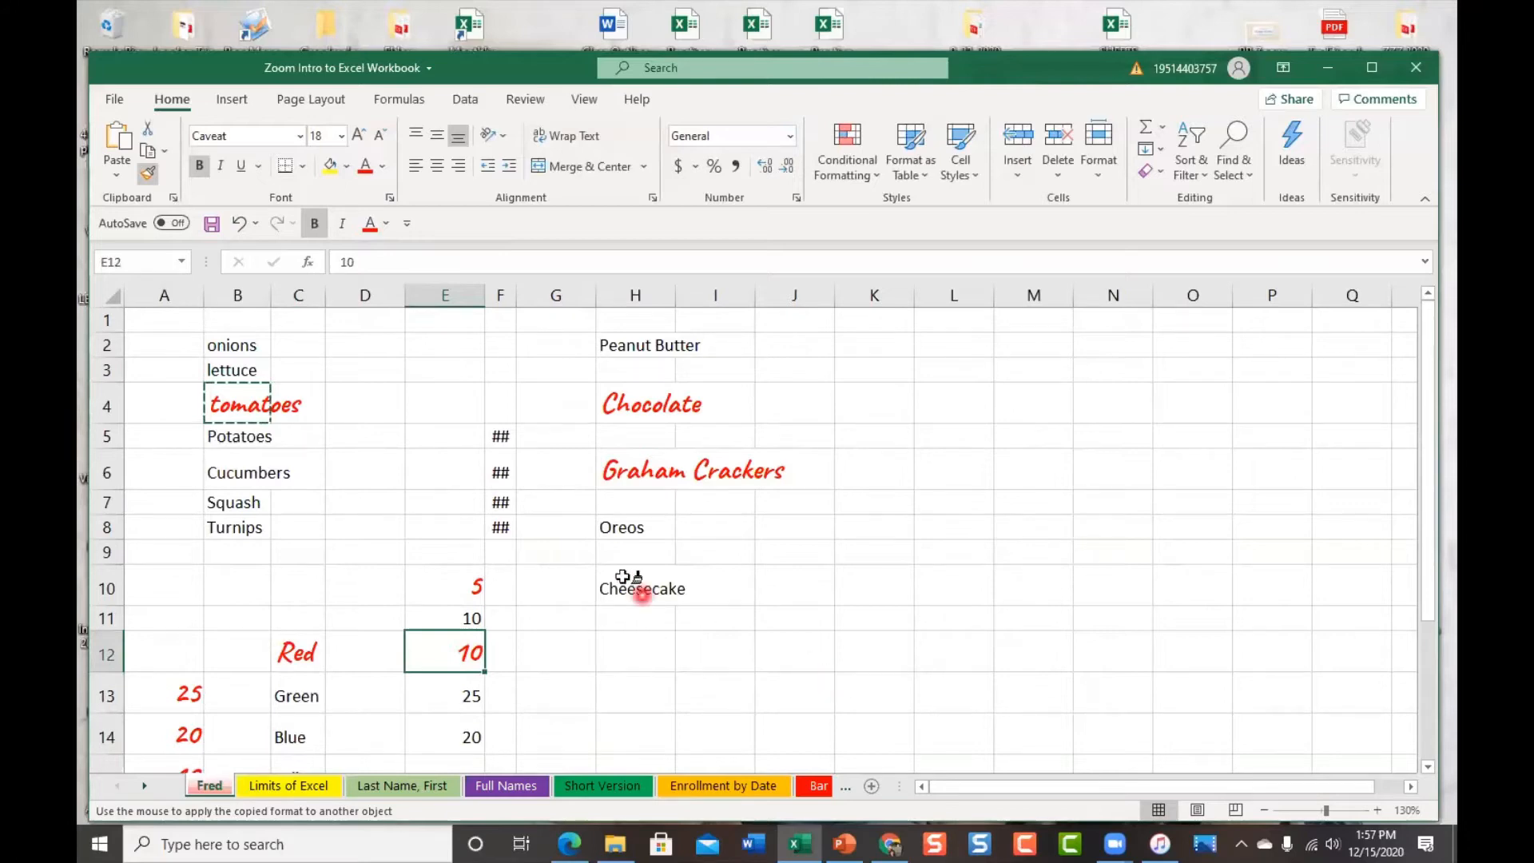
left_click(151, 183)
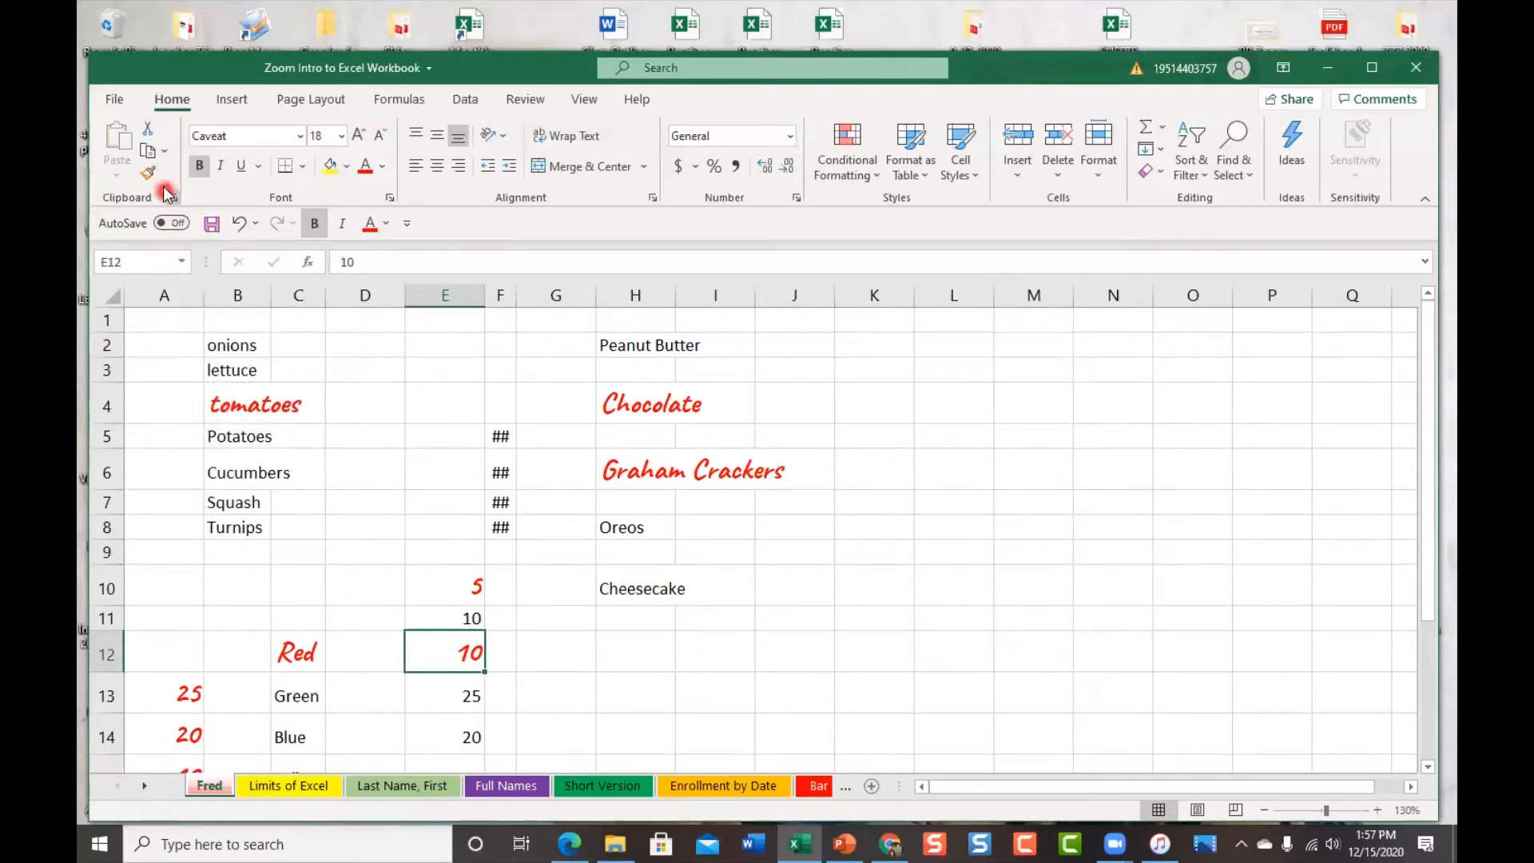
left_click(237, 400)
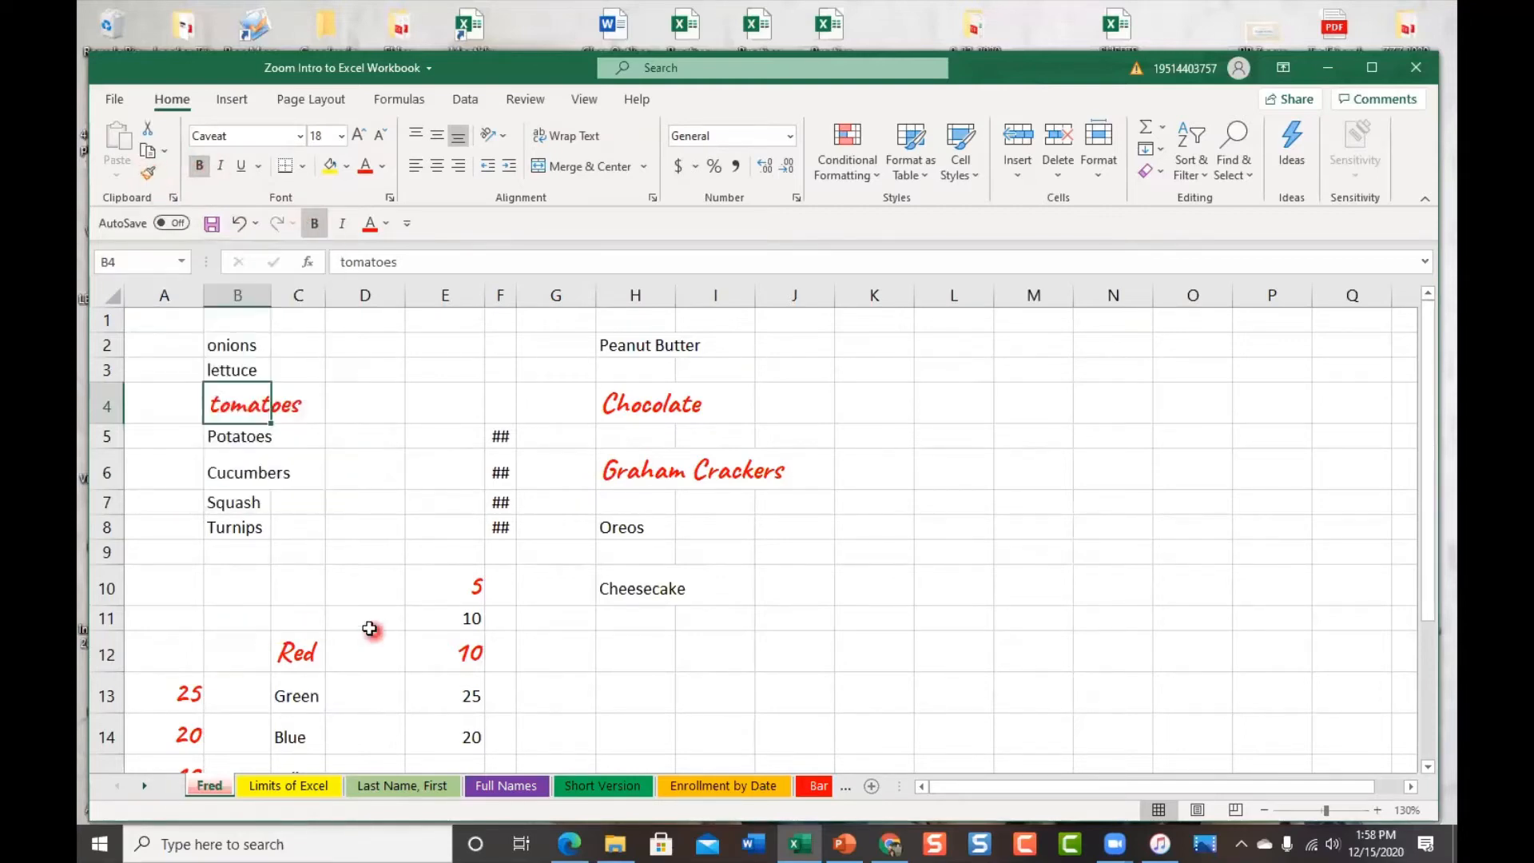
Paint the tomatoes style onto Oreos (H8) and Cheesecake (H10), then switch Format Painter off
left_click(147, 174)
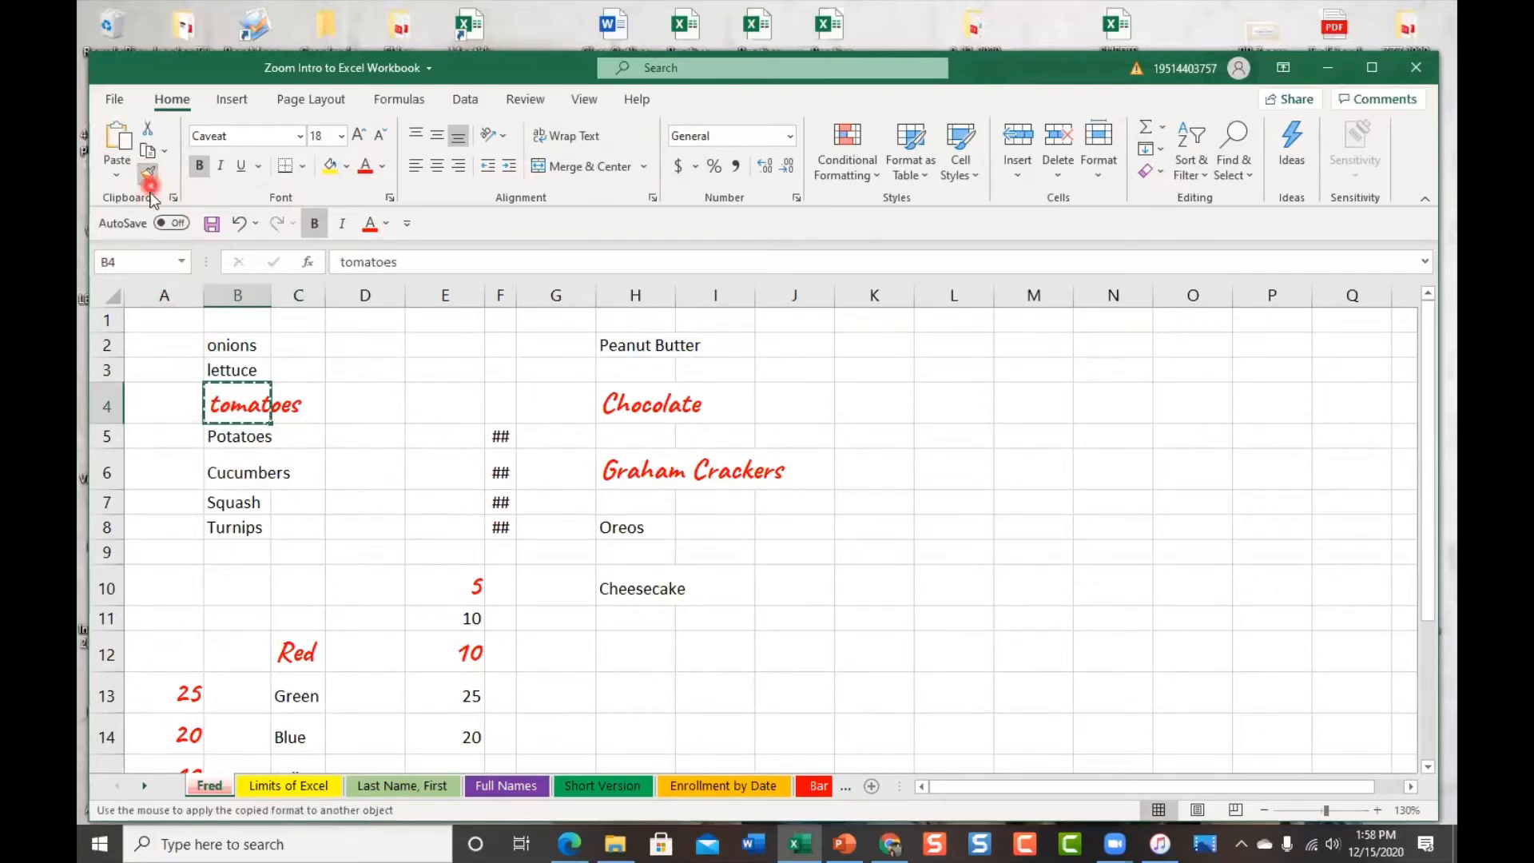
left_click(624, 532)
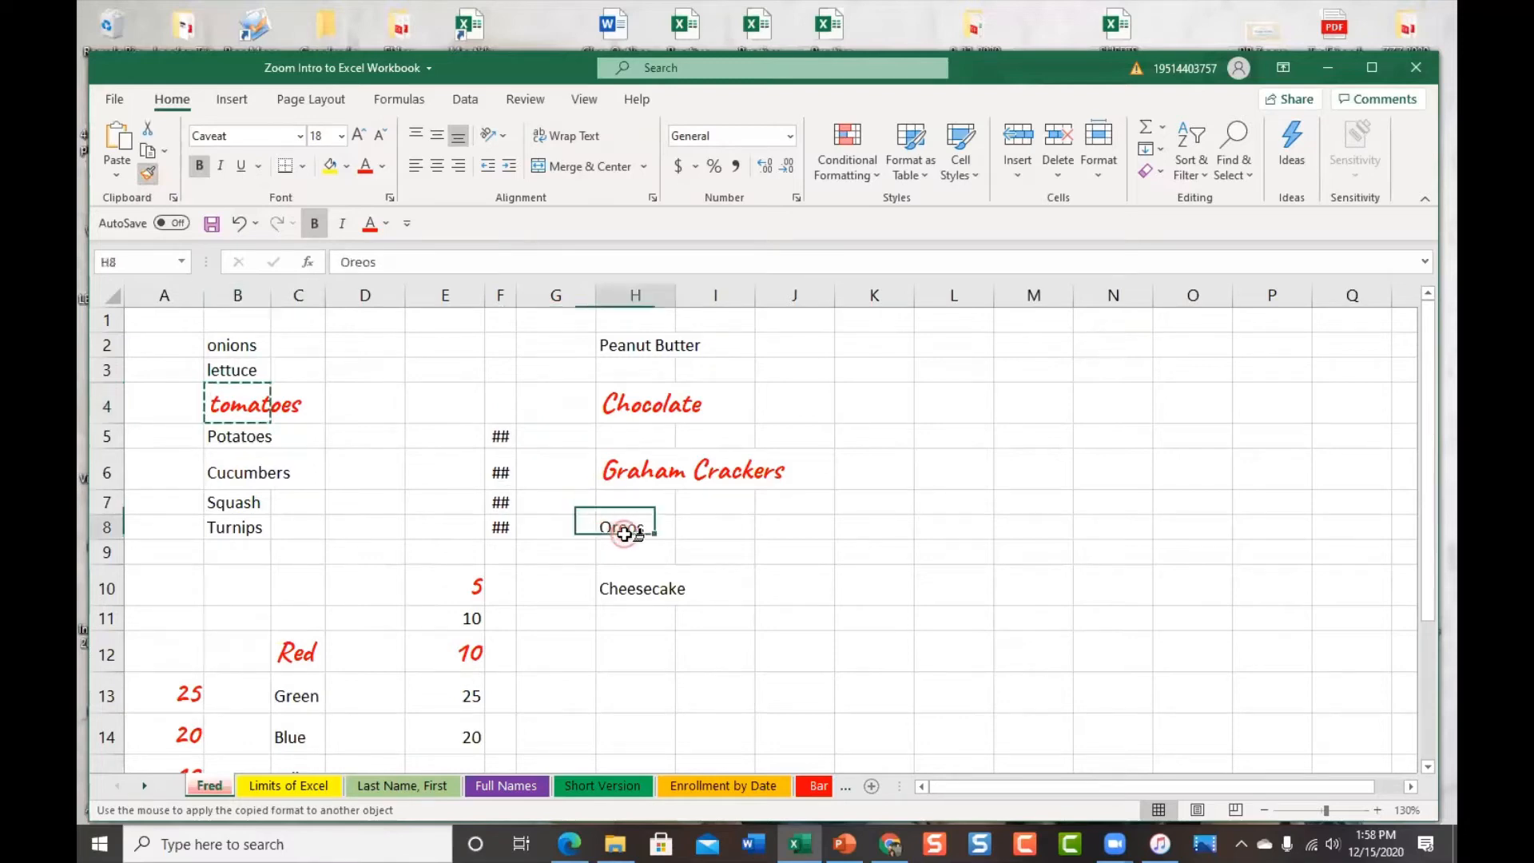
left_click(649, 605)
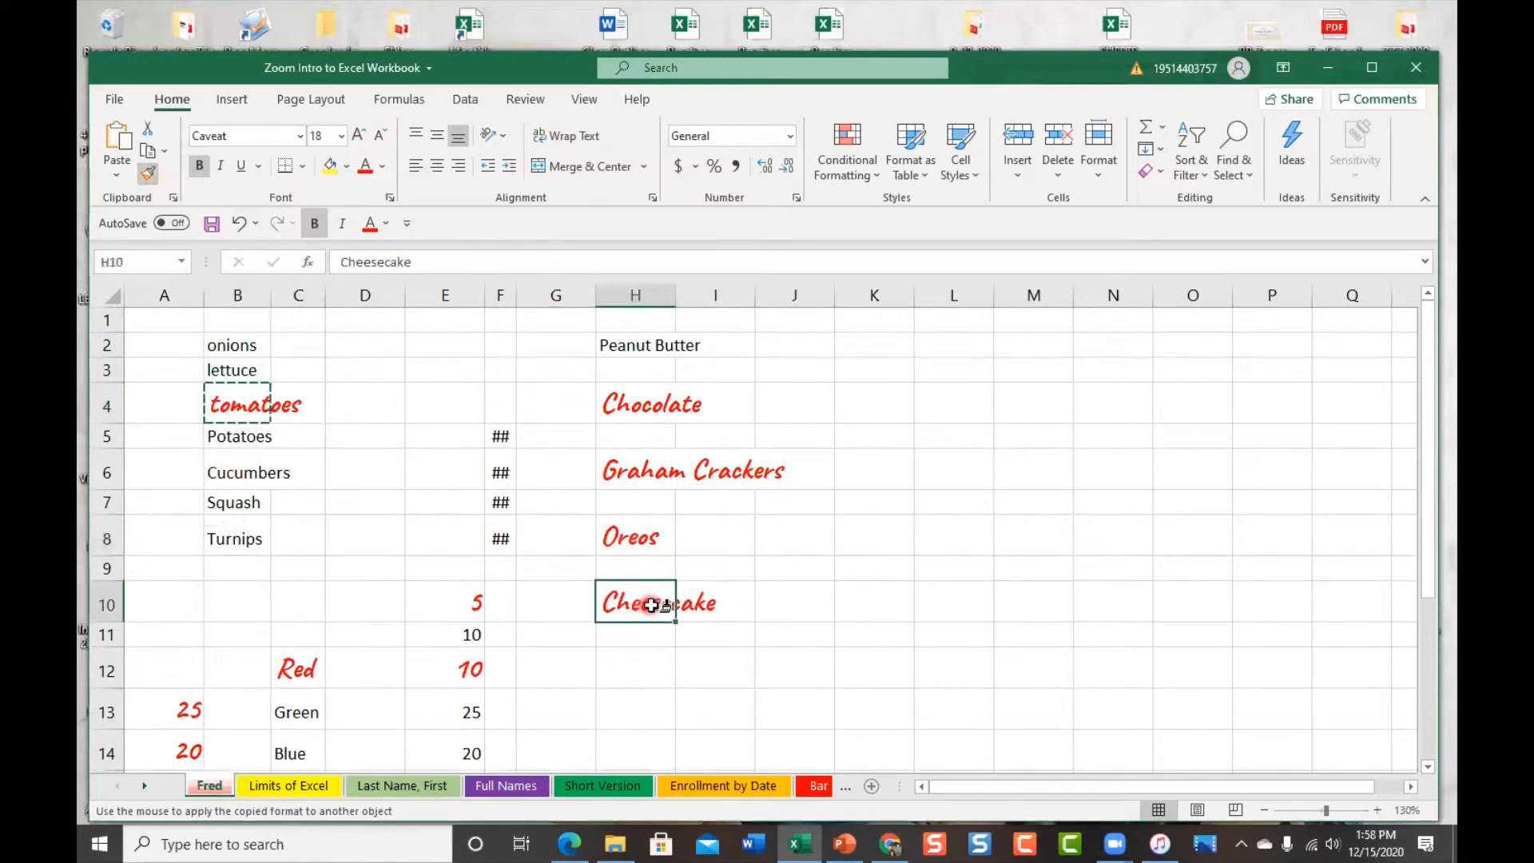
left_click(148, 173)
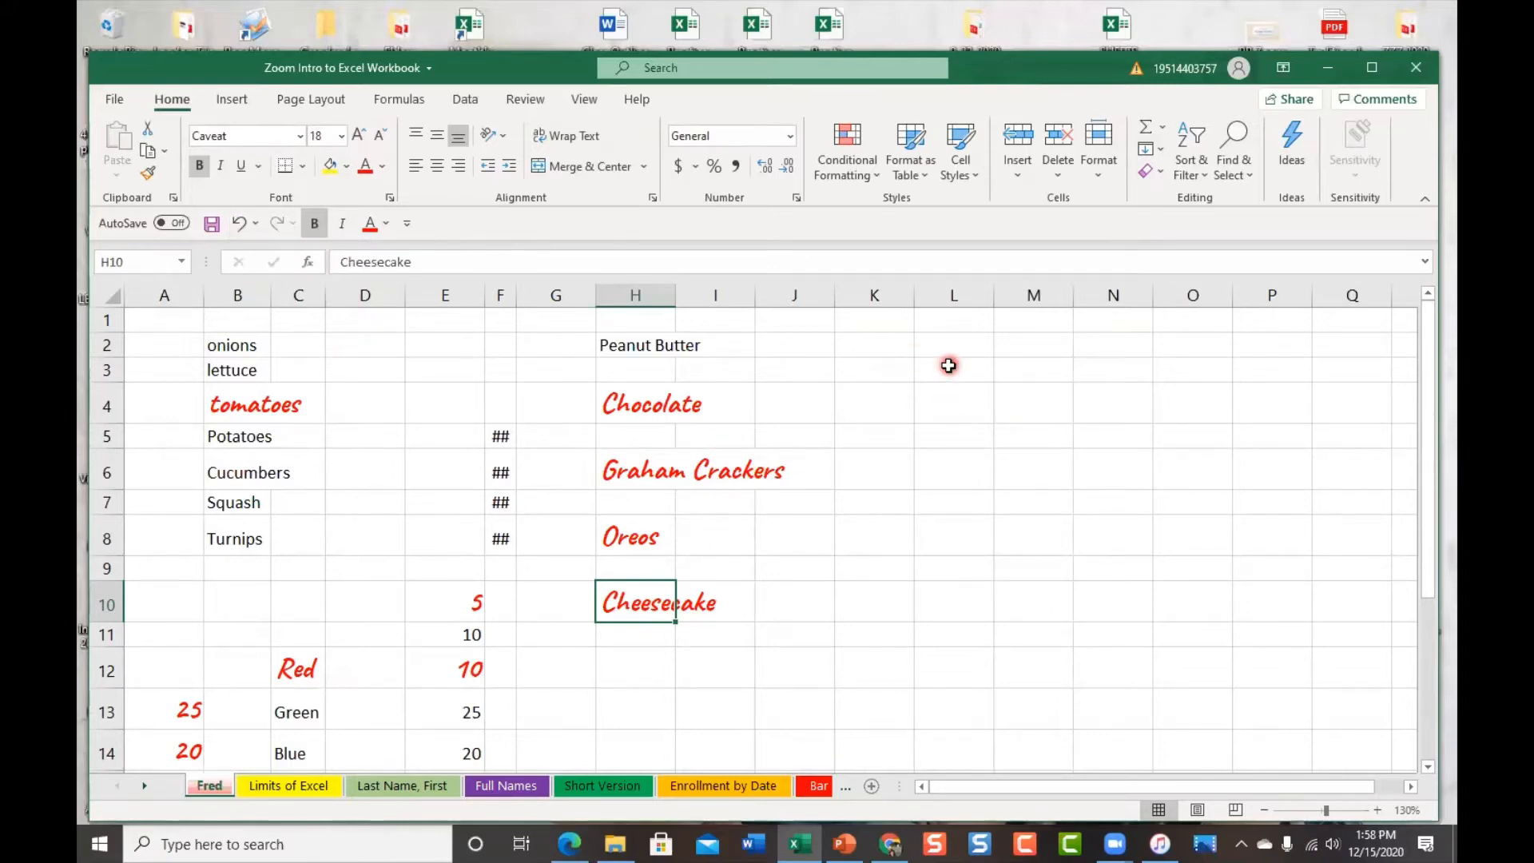
Undo the painted formatting on Cheesecake, Oreos, E12, C12 and E10, briefly redoing and re-undoing some
key("ctrl+z")
key("ctrl+z")
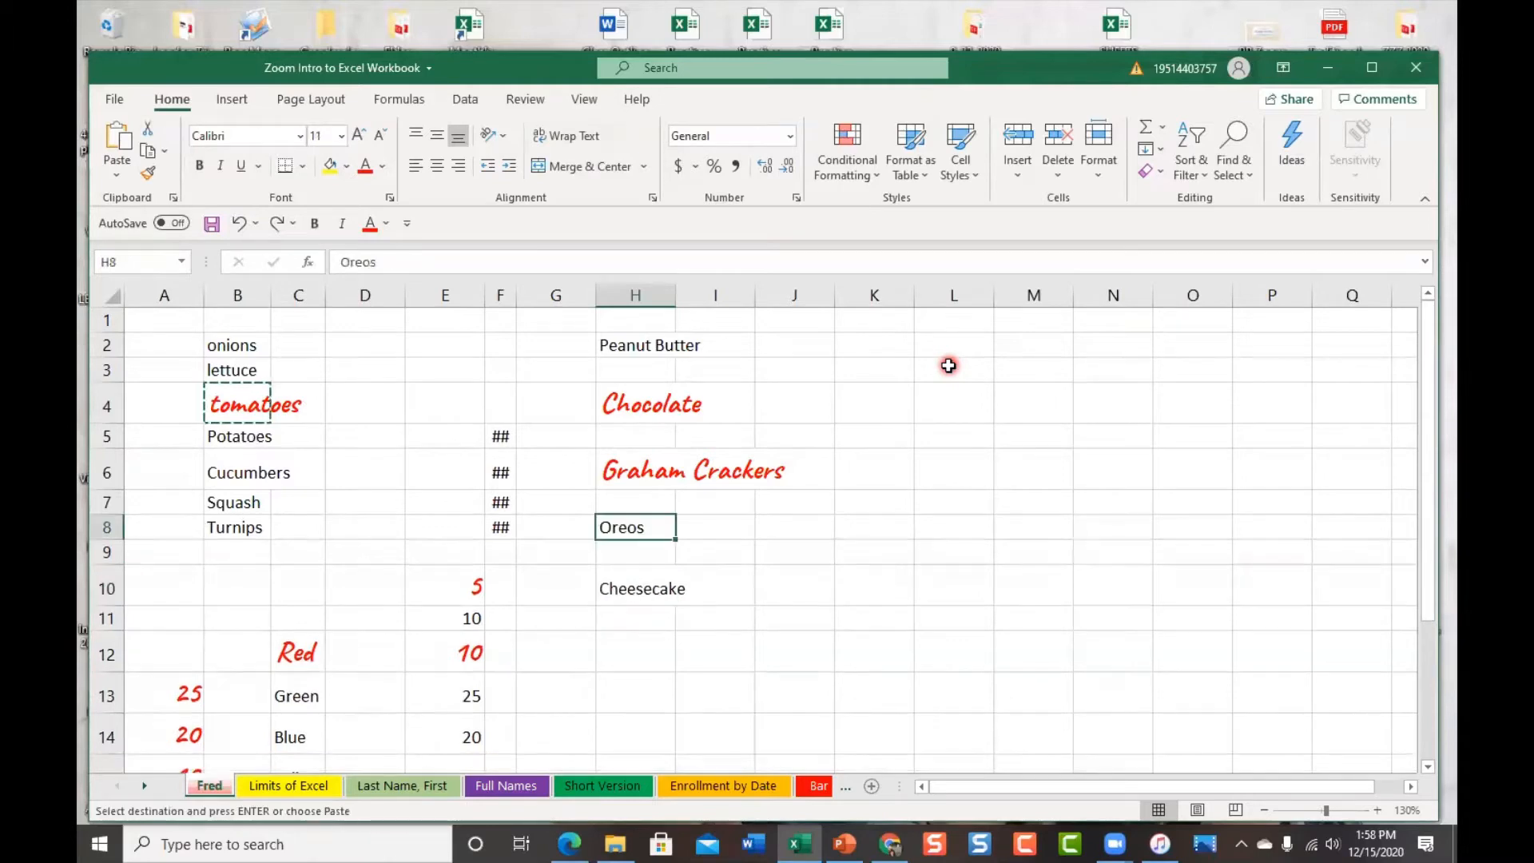
key("ctrl+z")
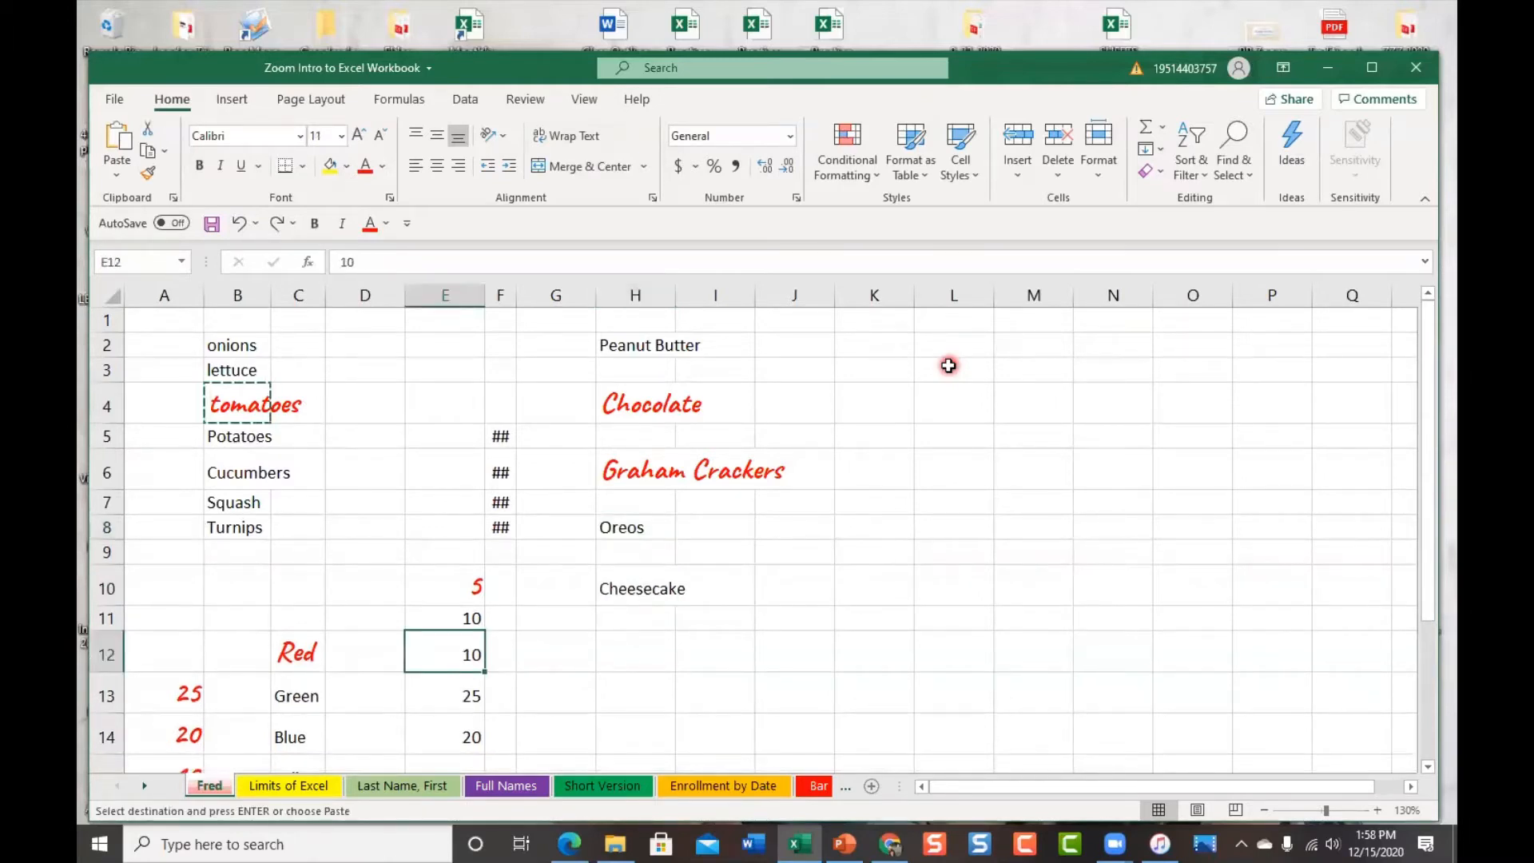
key("ctrl+z")
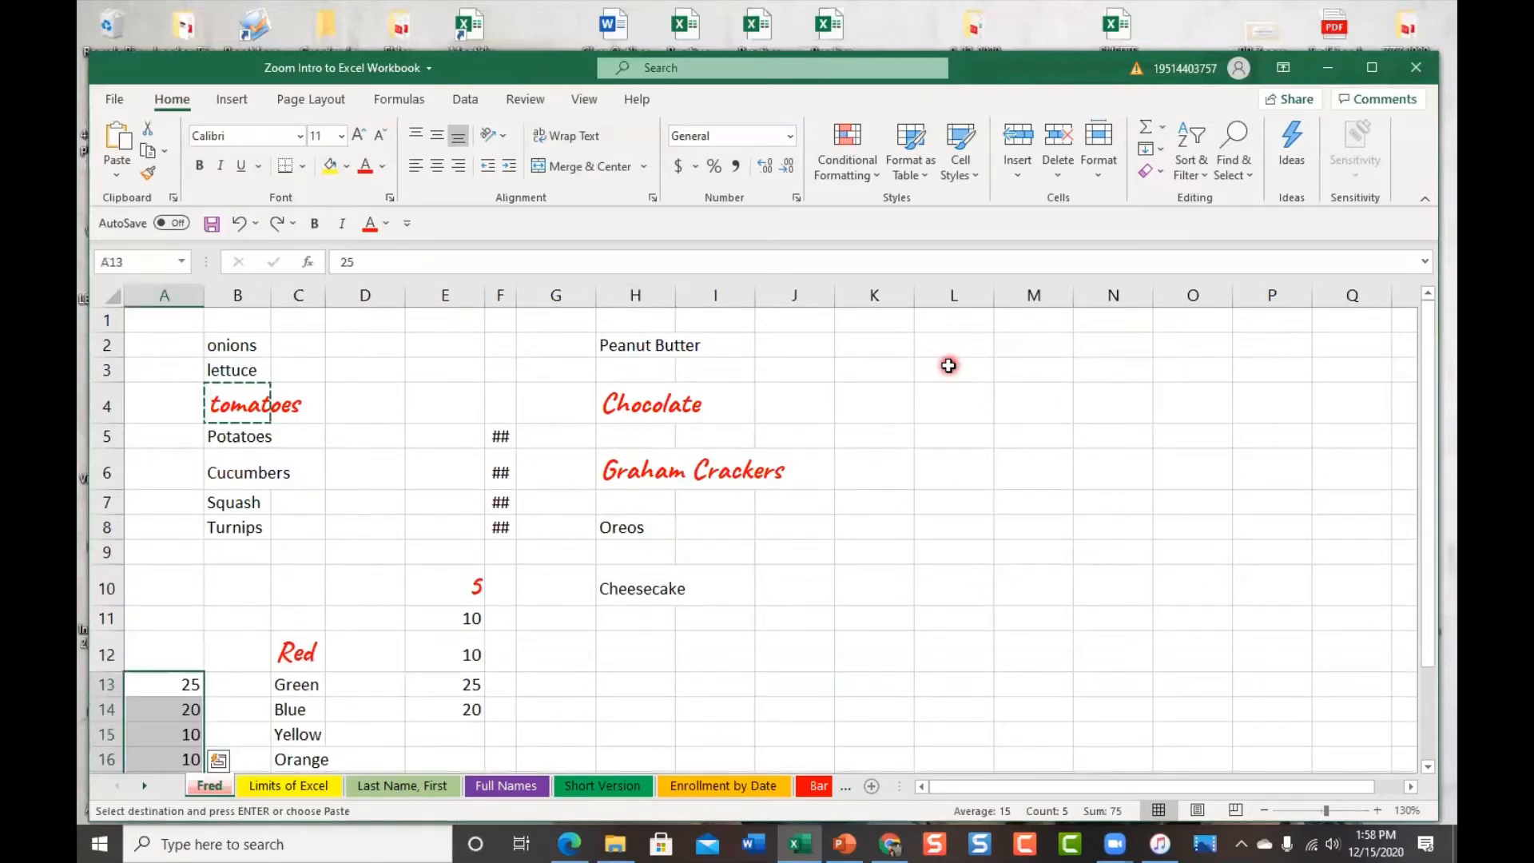
key("ctrl+z")
key("ctrl+z")
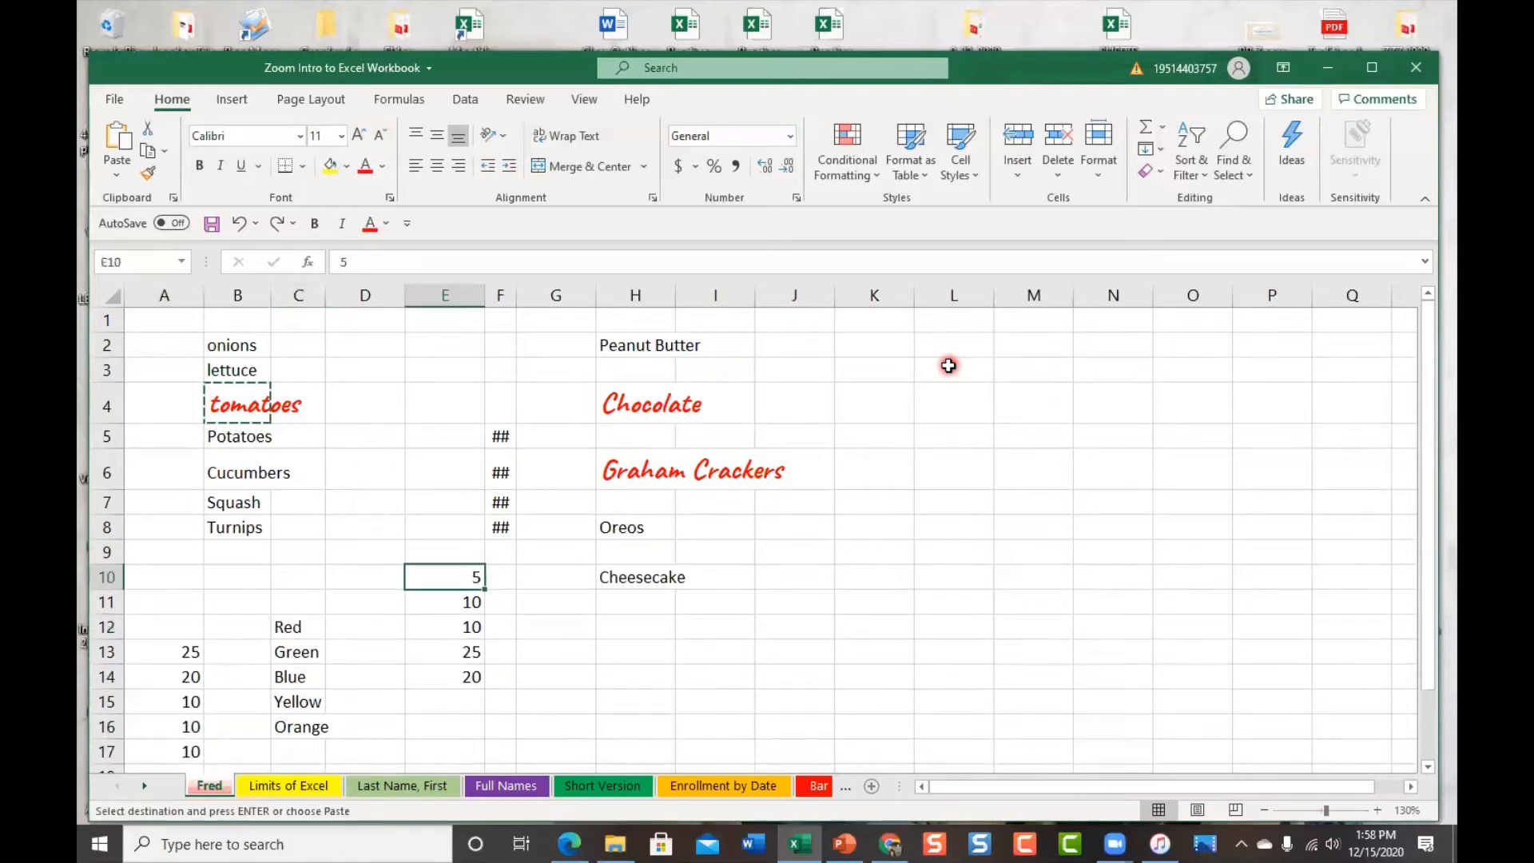
key("ctrl+z")
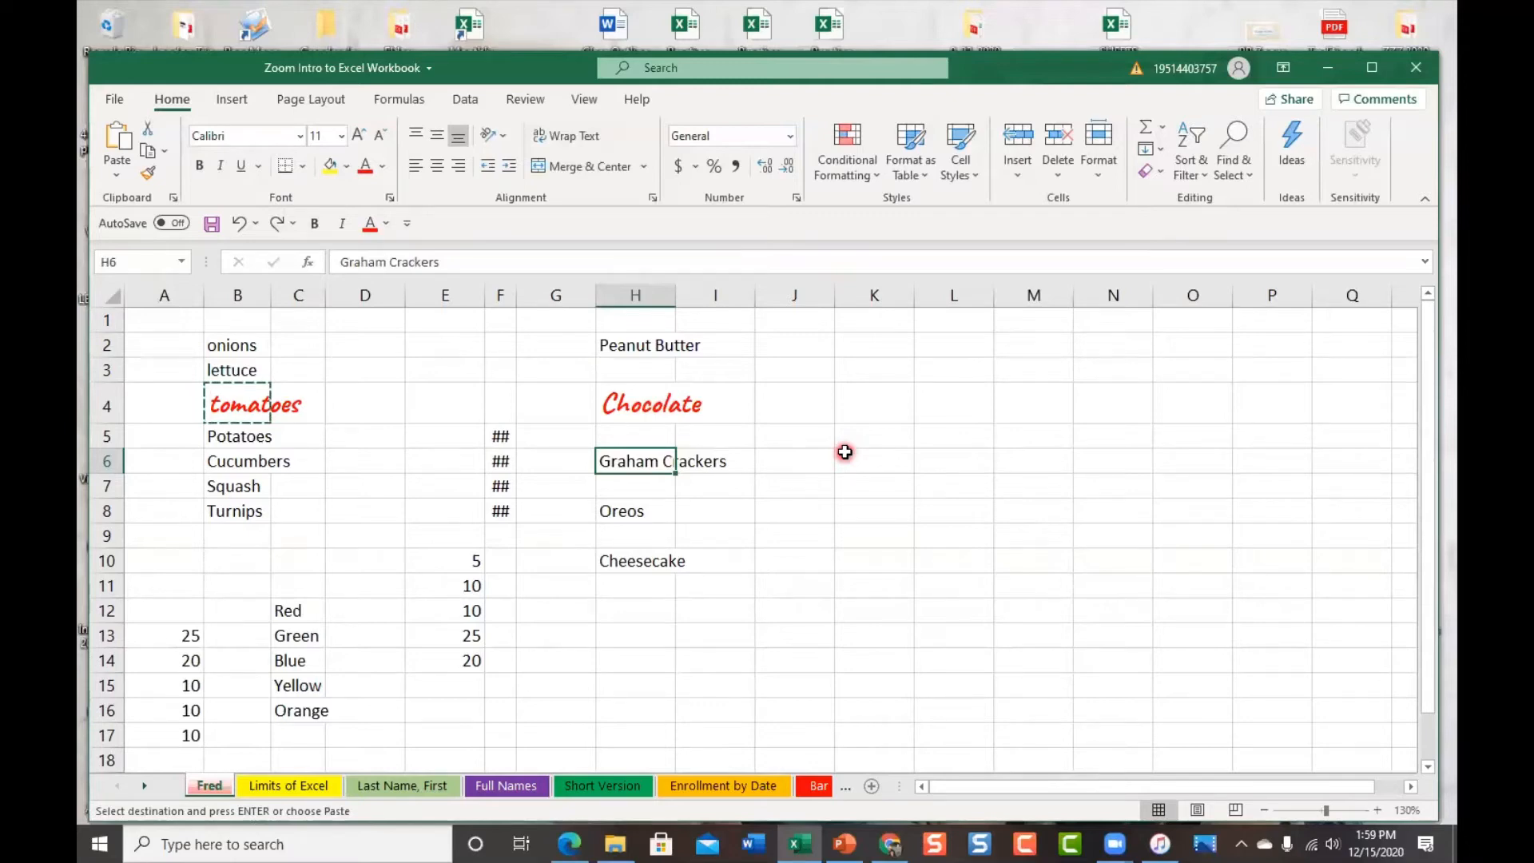
key("ctrl+y")
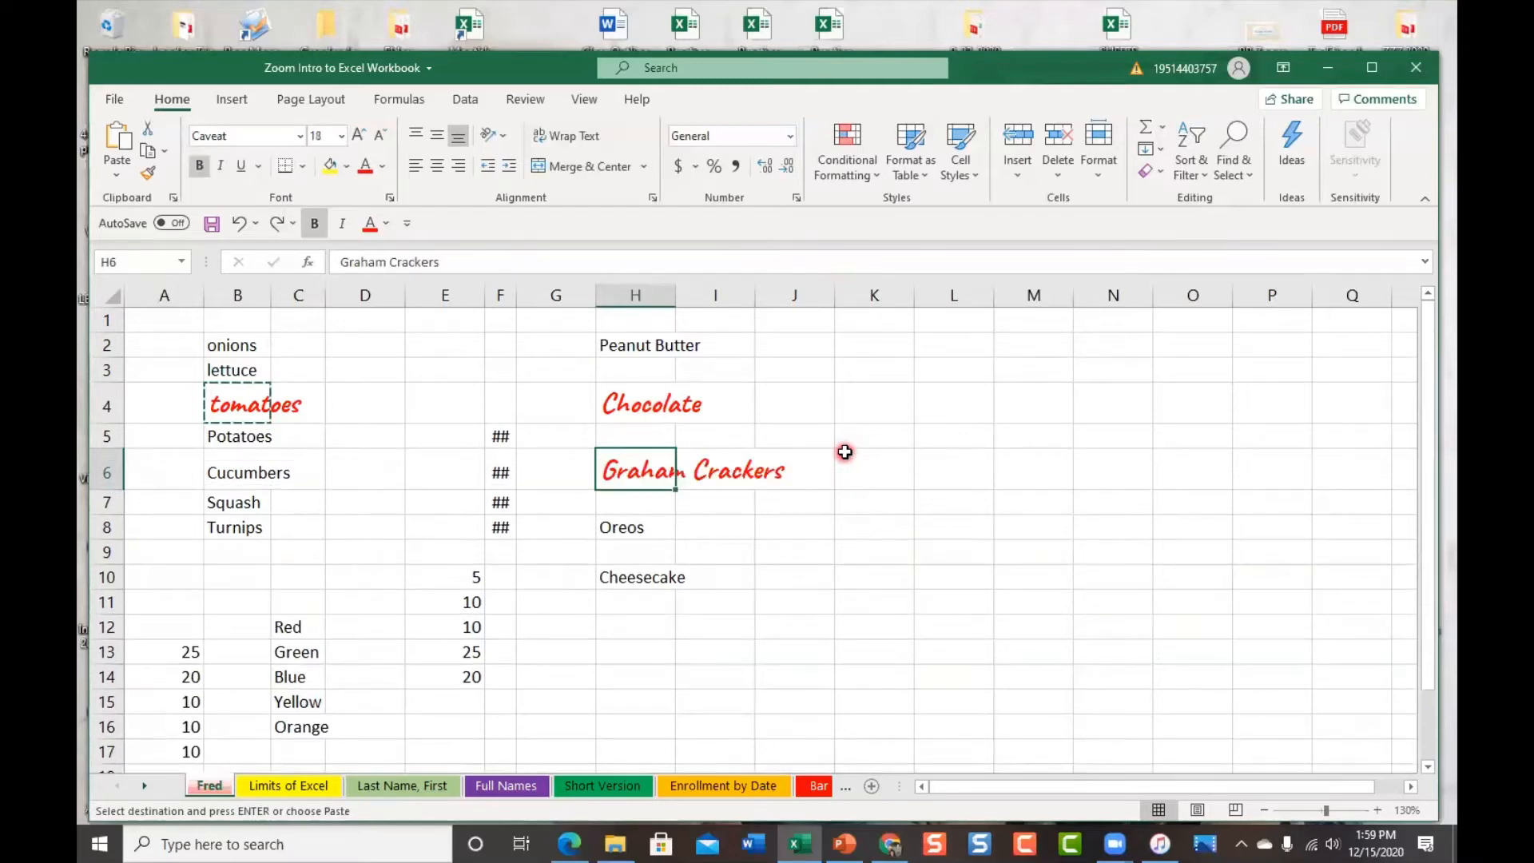
key("ctrl+y")
key("ctrl+y")
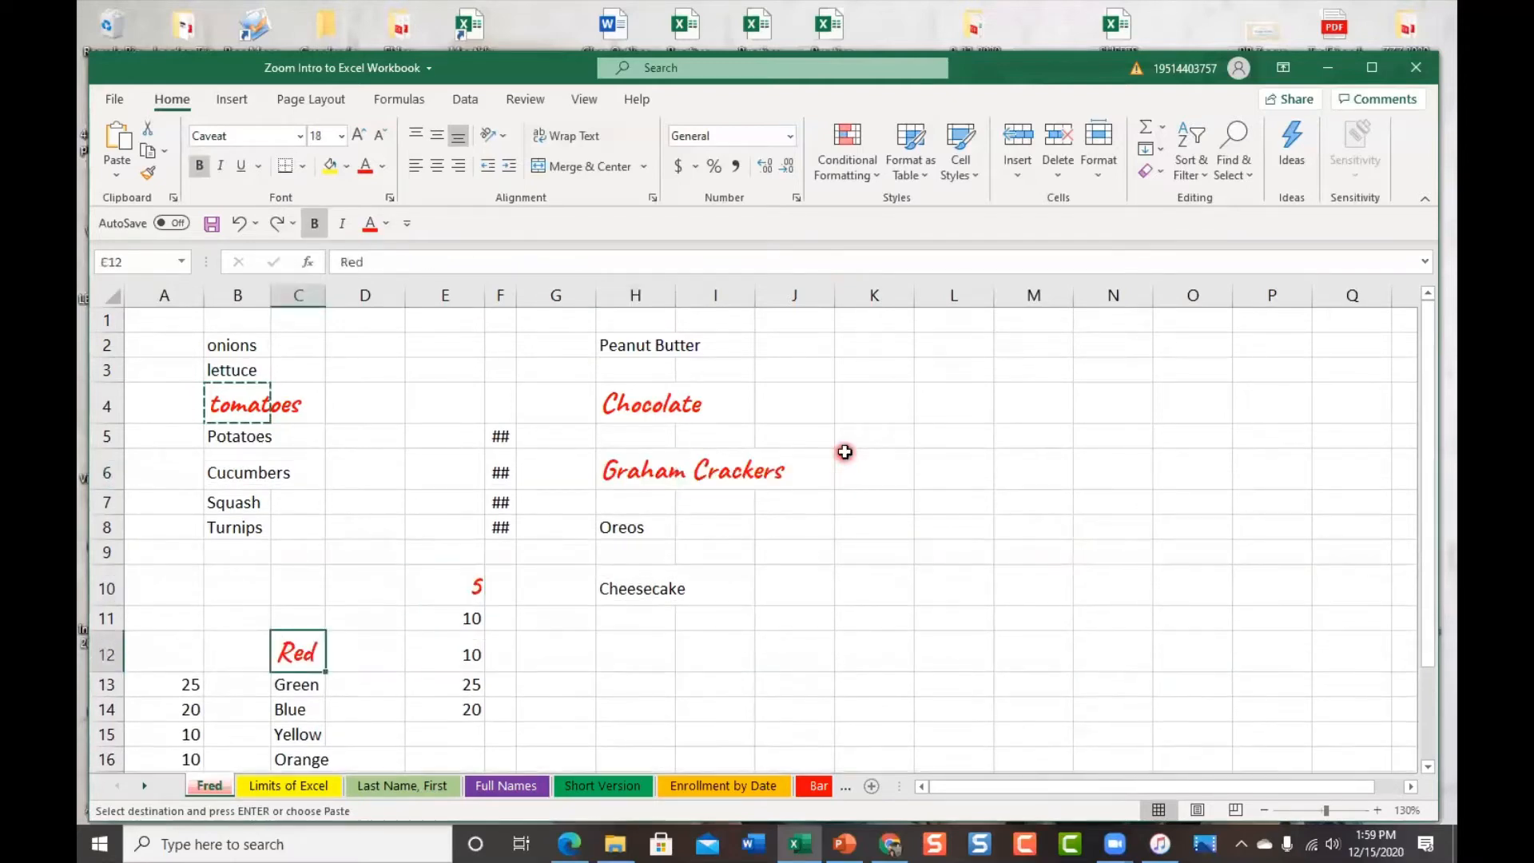
key("ctrl+y")
key("ctrl+y")
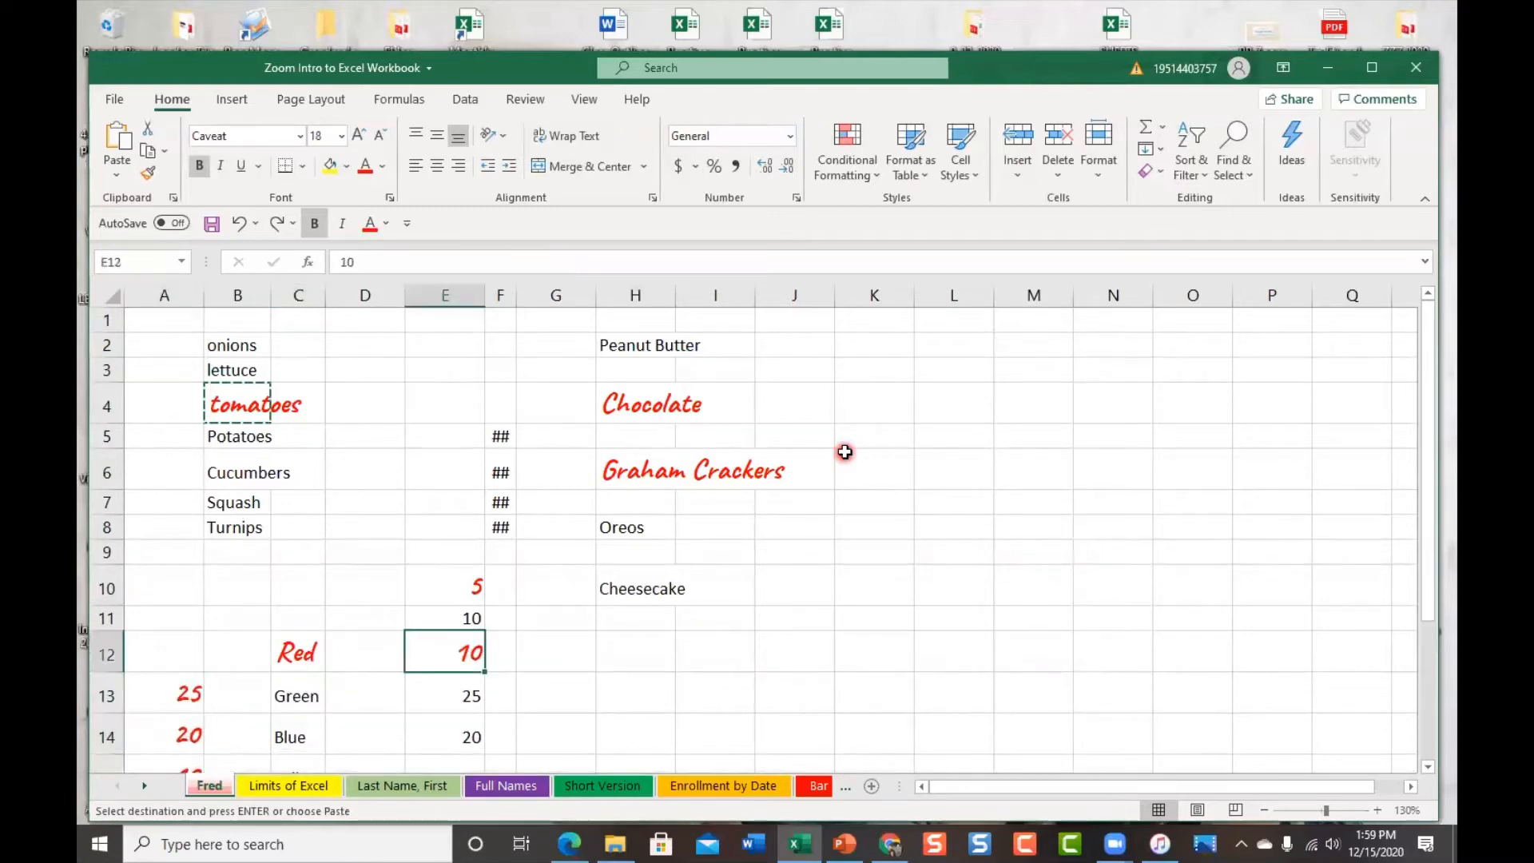
key("ctrl+z")
key("ctrl+z")
key("ctrl+z")
key("ctrl+z")
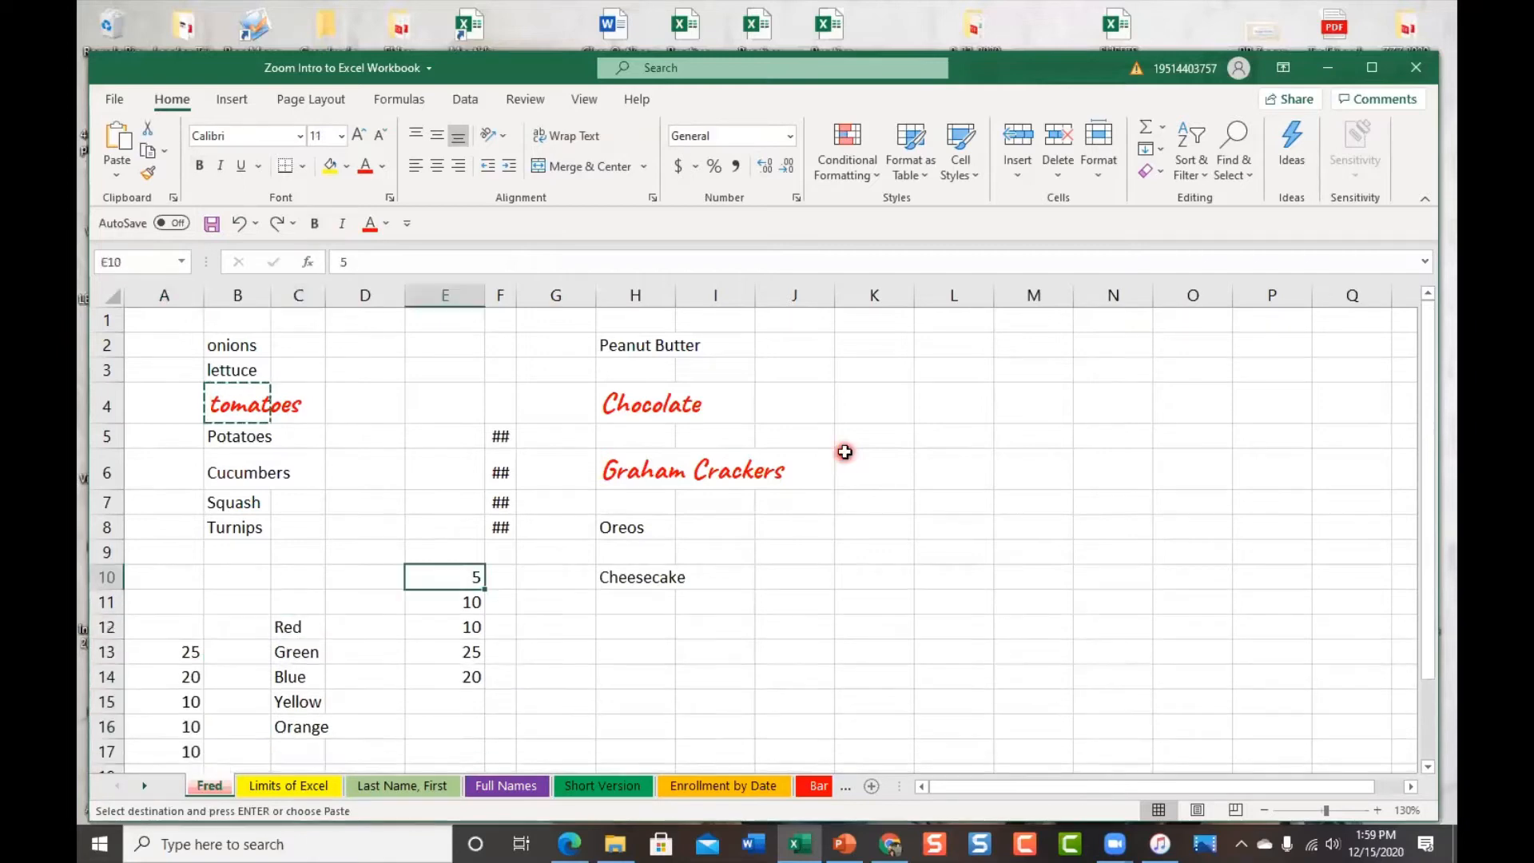
key("ctrl+z")
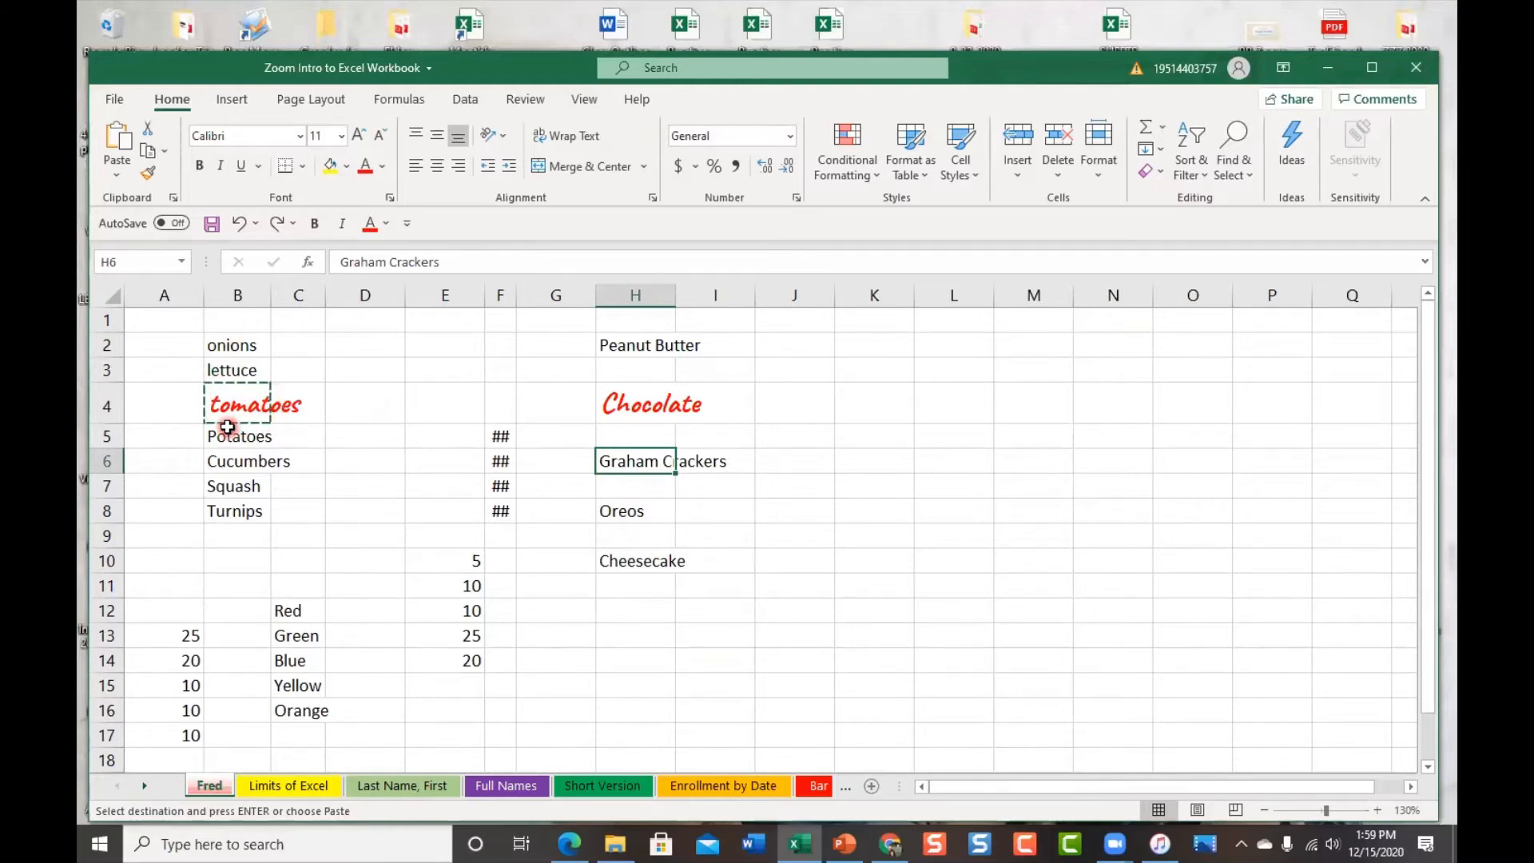
double_click(151, 319)
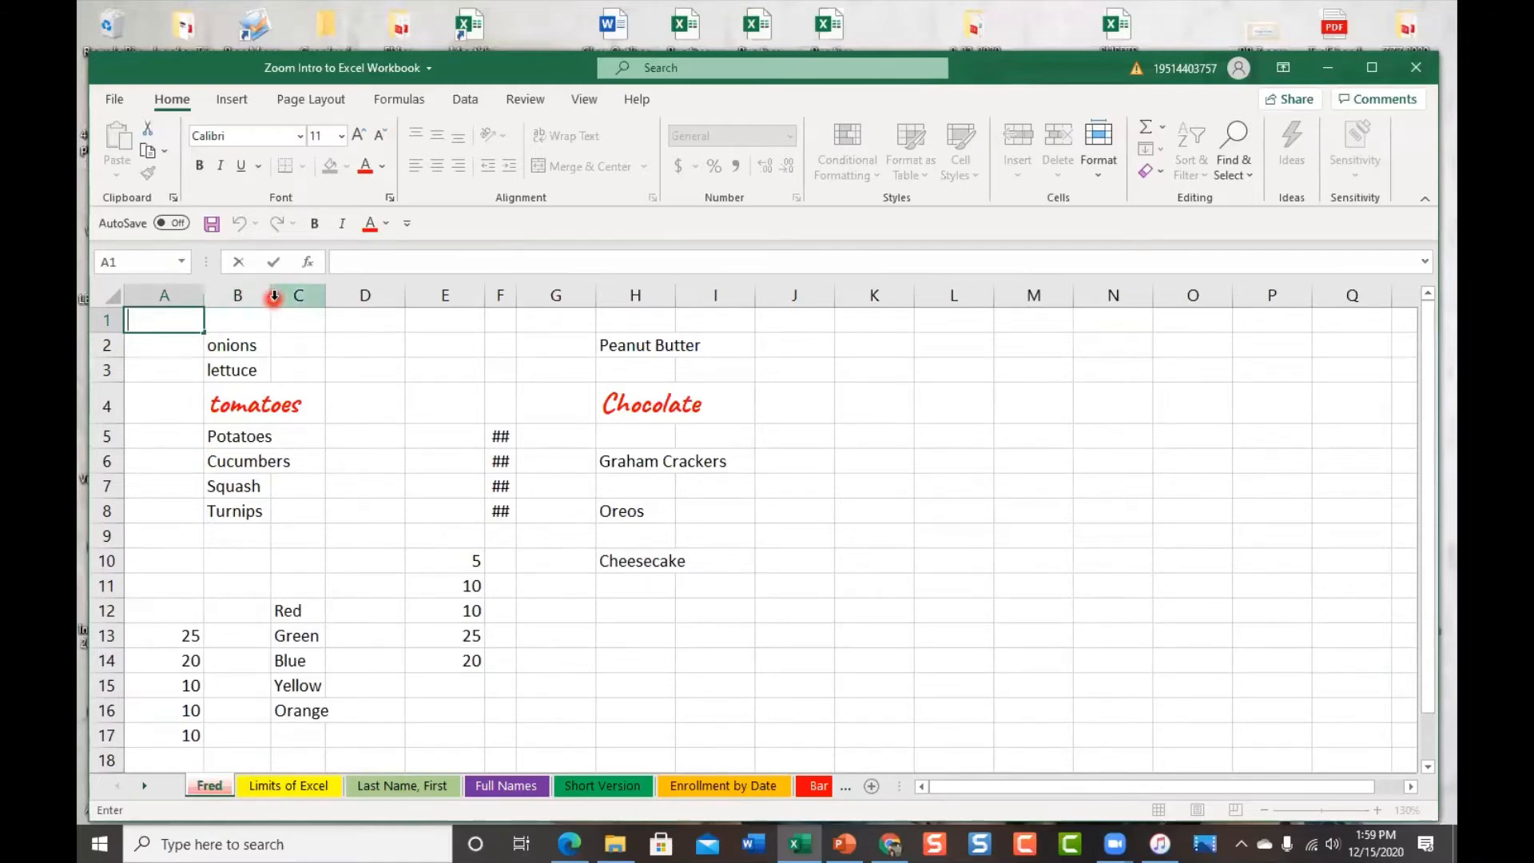
Widen column B, then column F so values like 11226 and 1455 replace ####
left_click(234, 319)
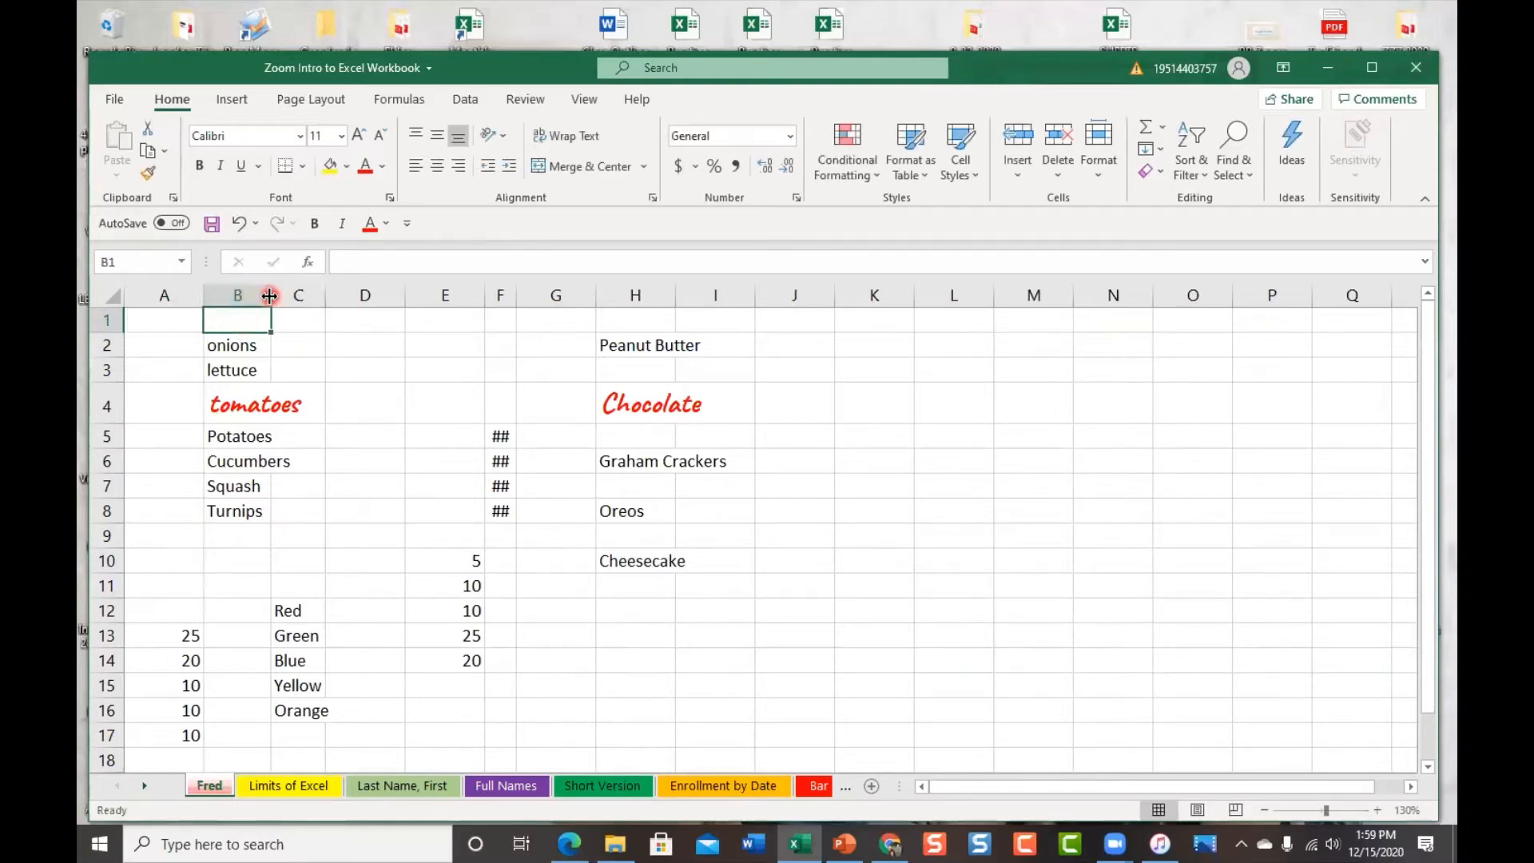
left_click_drag(270, 296, 290, 301)
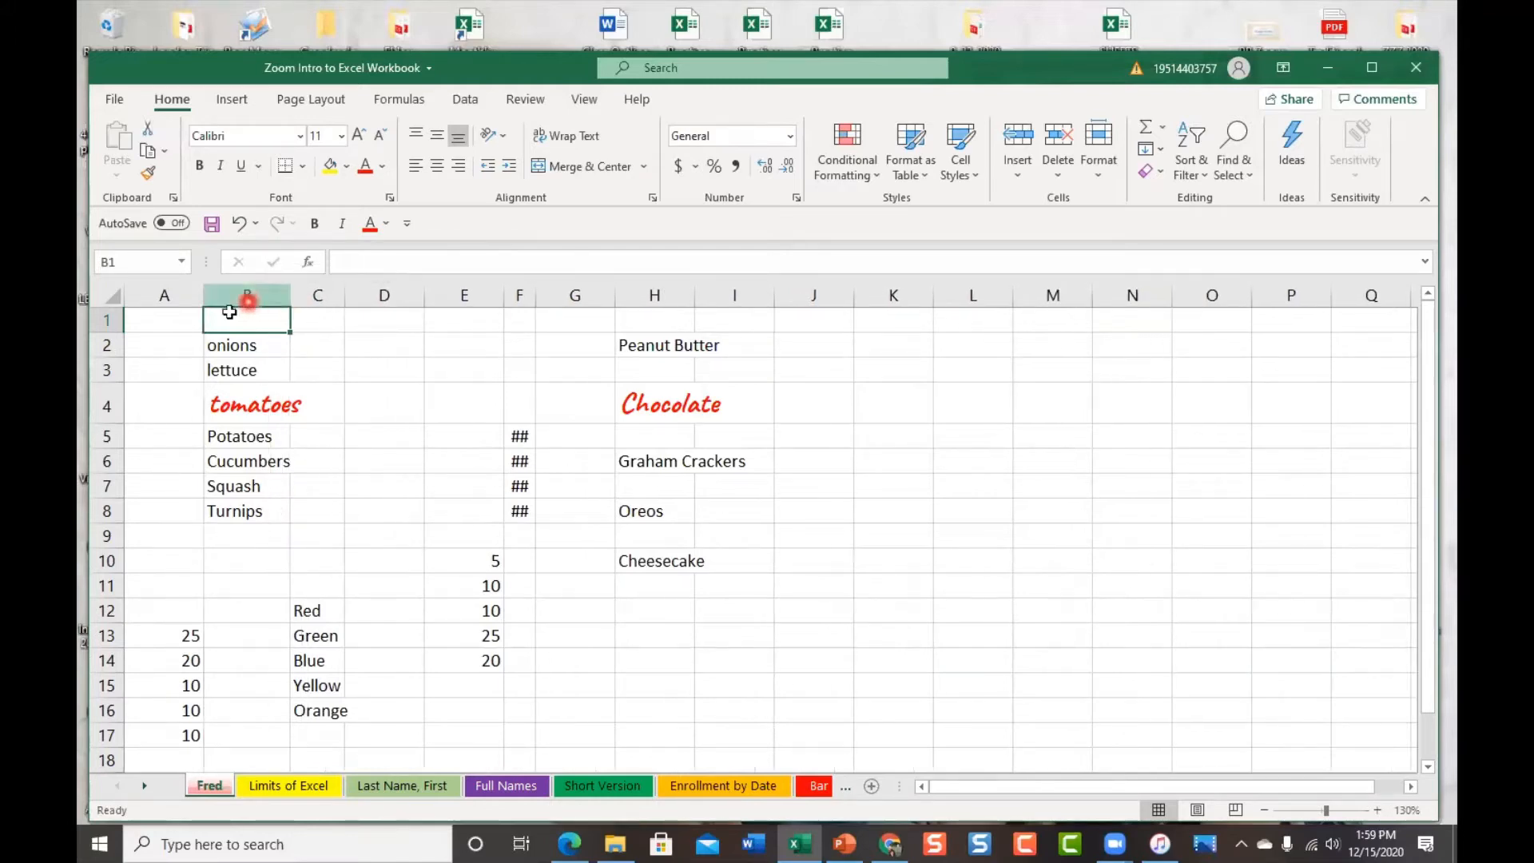
left_click_drag(291, 291, 320, 296)
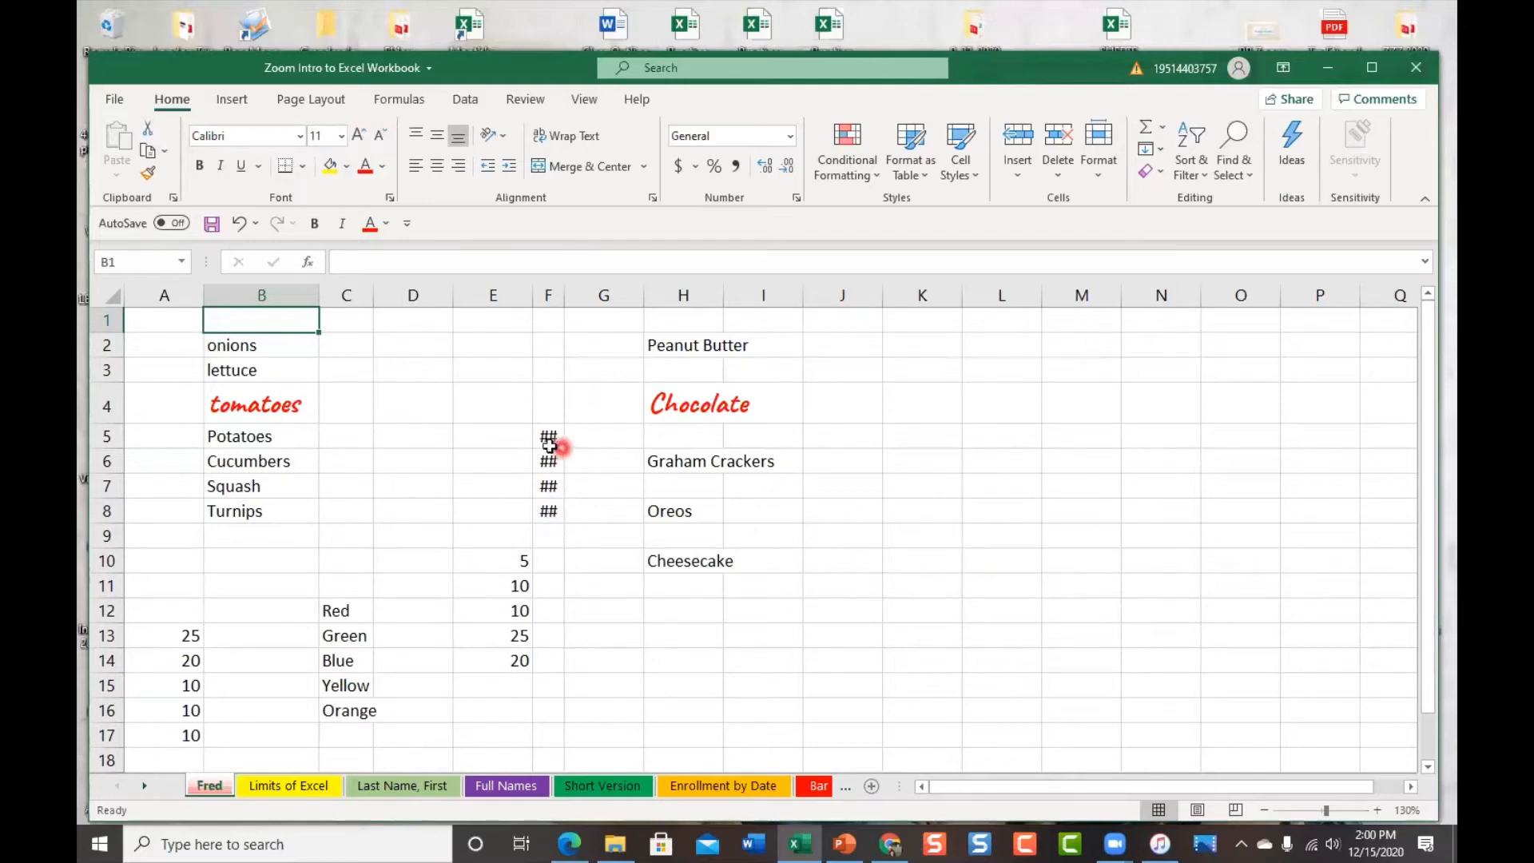
left_click_drag(564, 293, 580, 295)
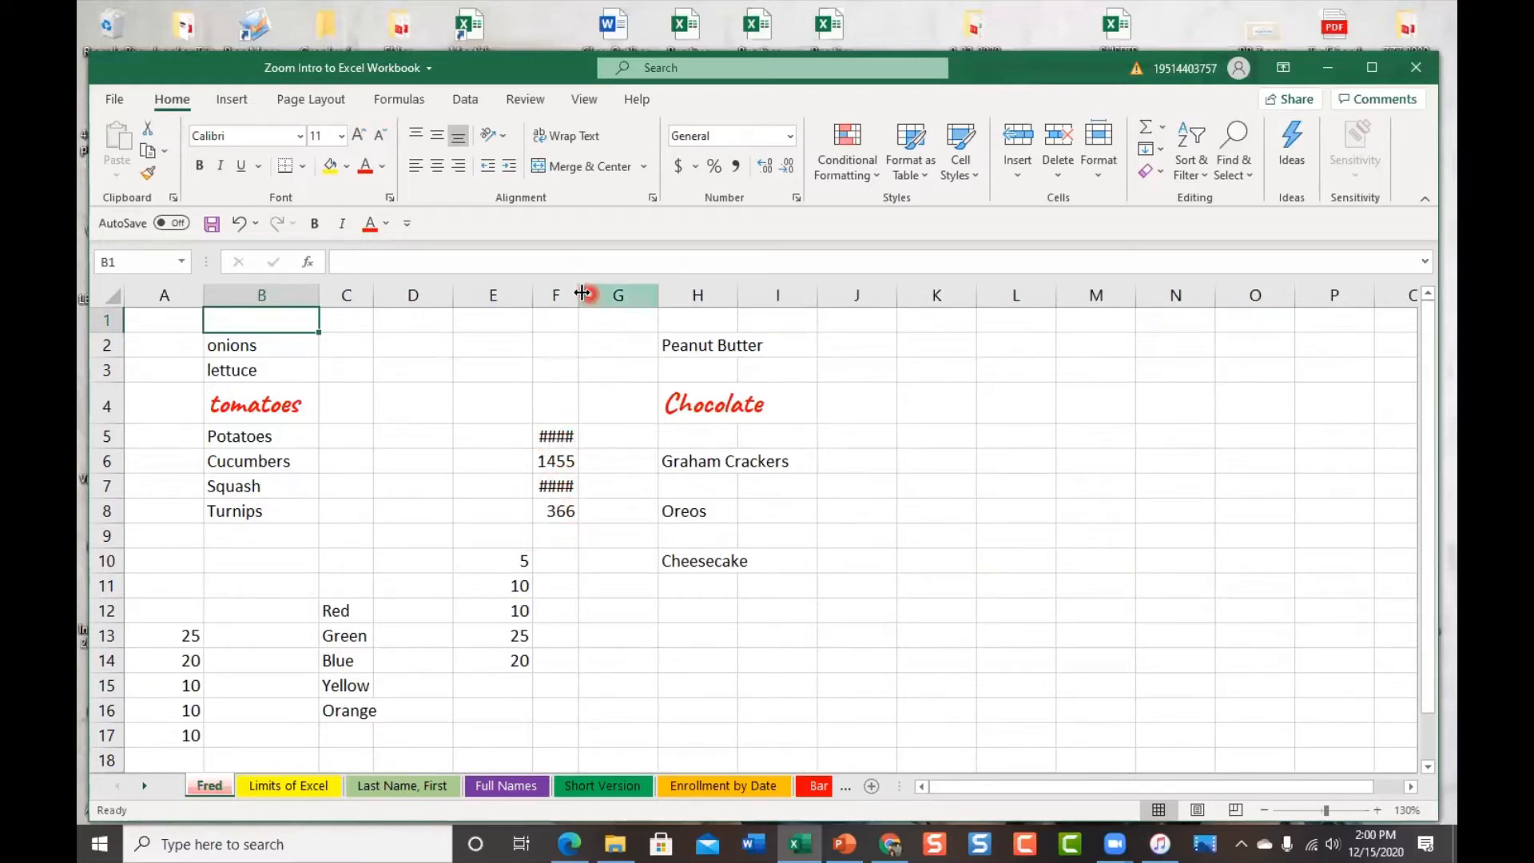
left_click_drag(577, 294, 588, 301)
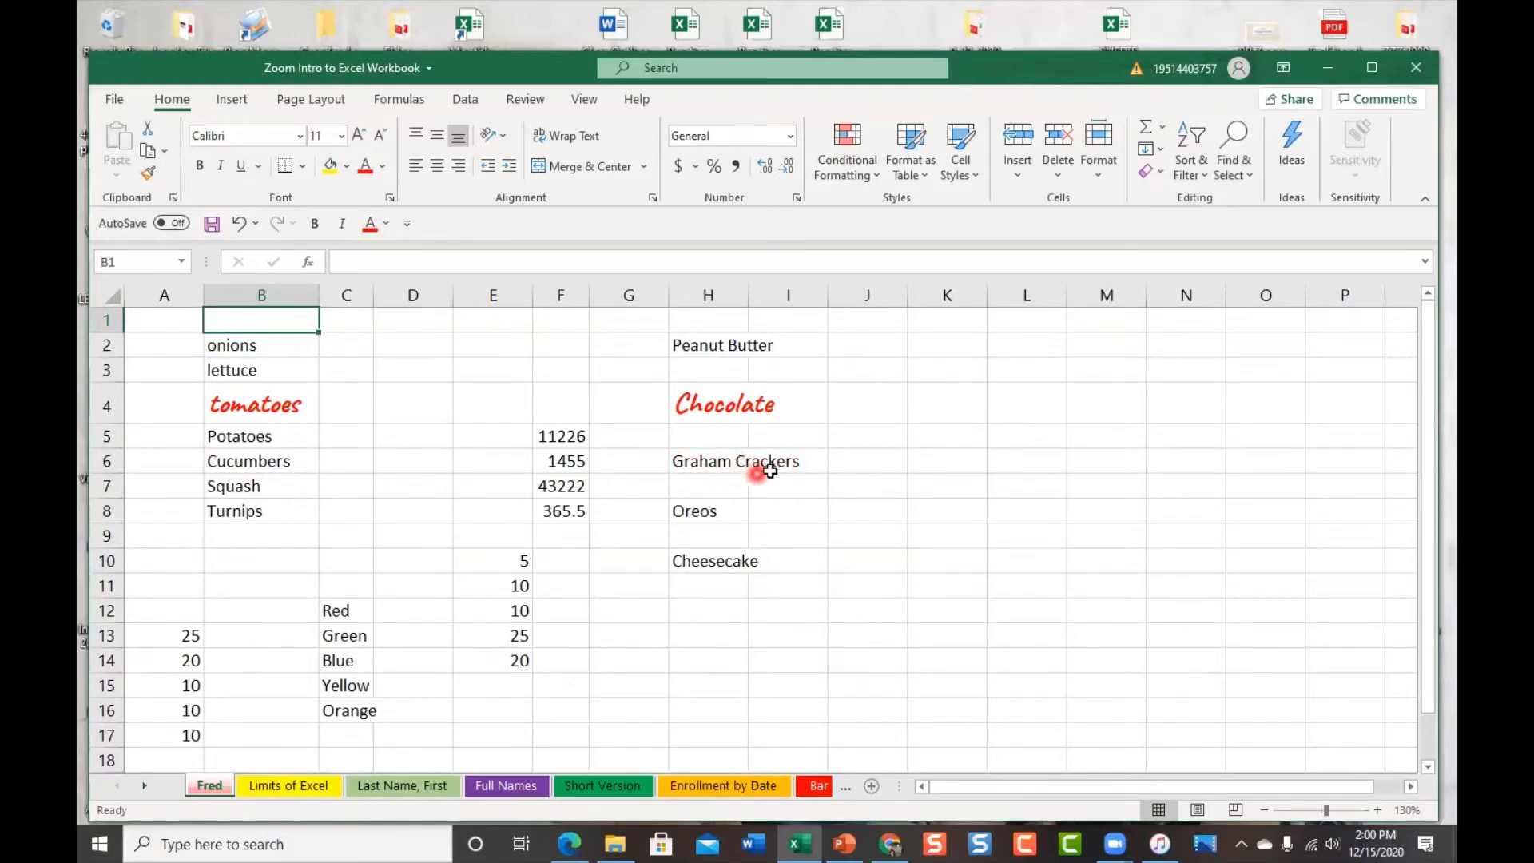
left_click(711, 461)
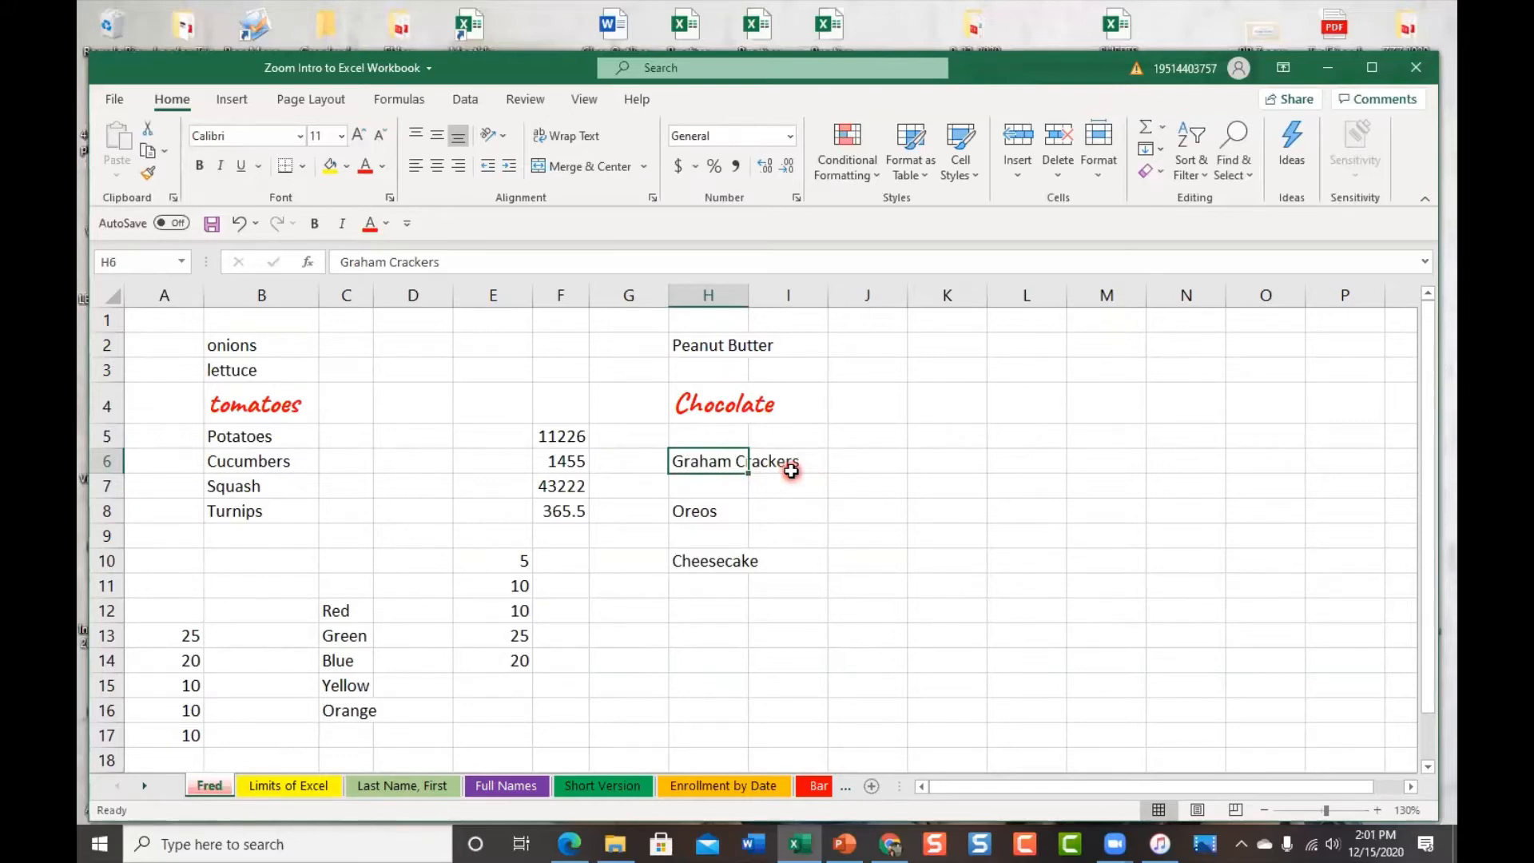
AutoFit column H to Graham Crackers and column F to show full decimals like 11225.69
left_click(630, 609)
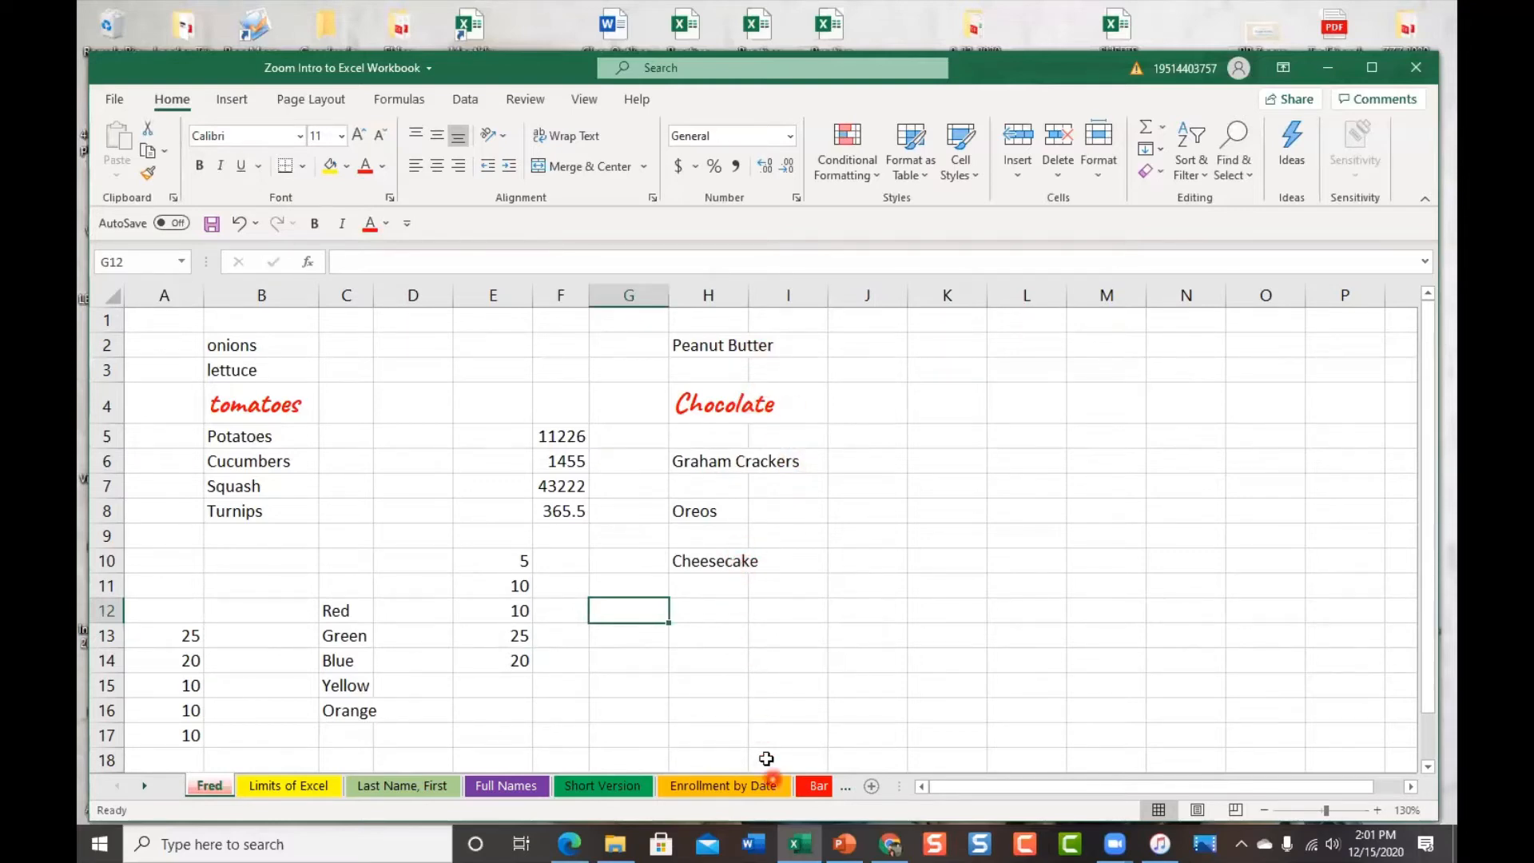
double_click(749, 293)
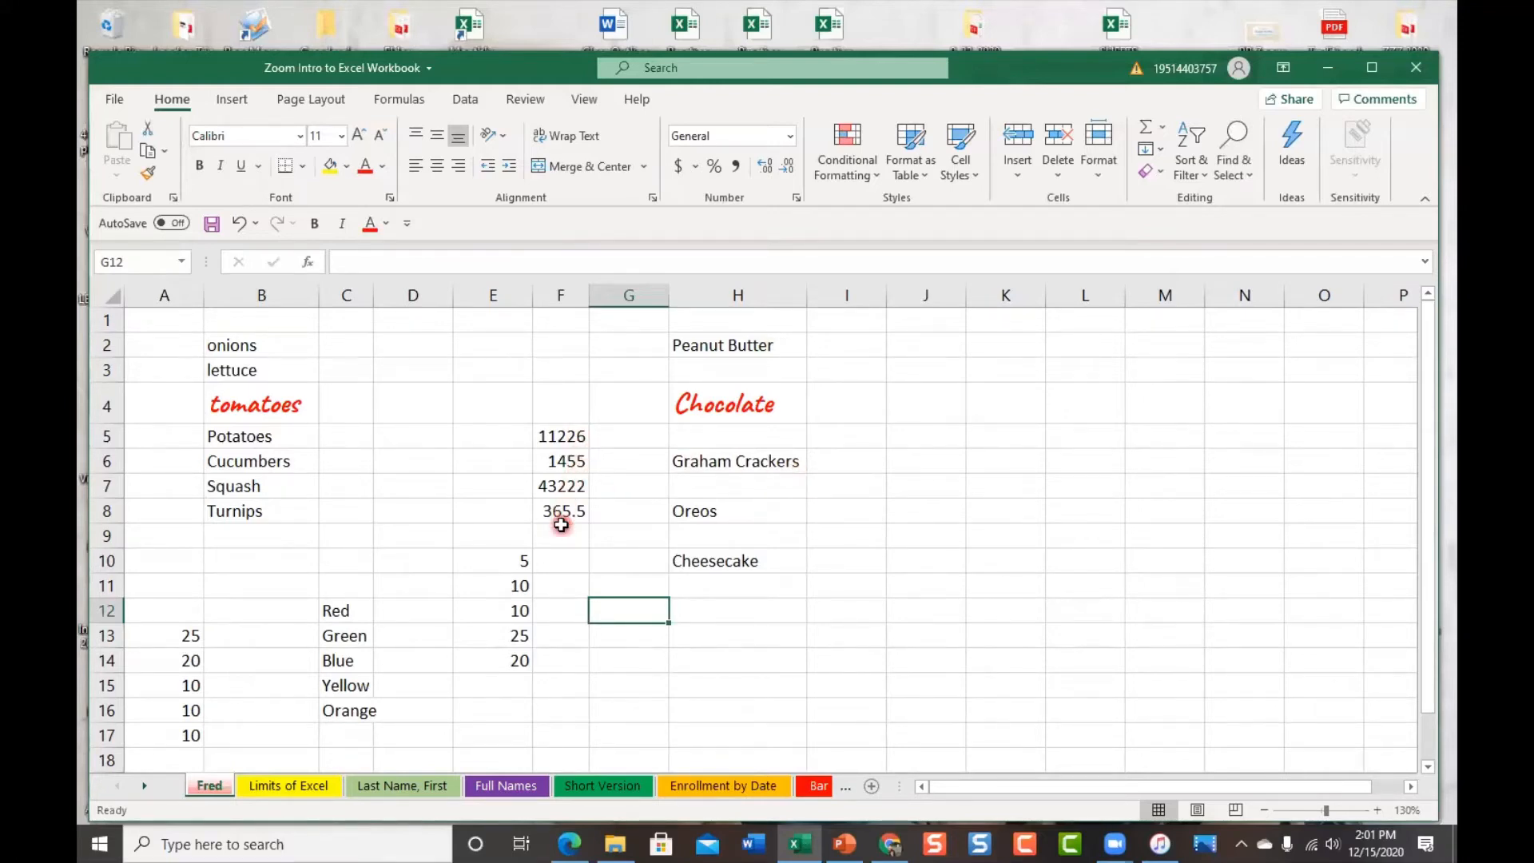
double_click(591, 295)
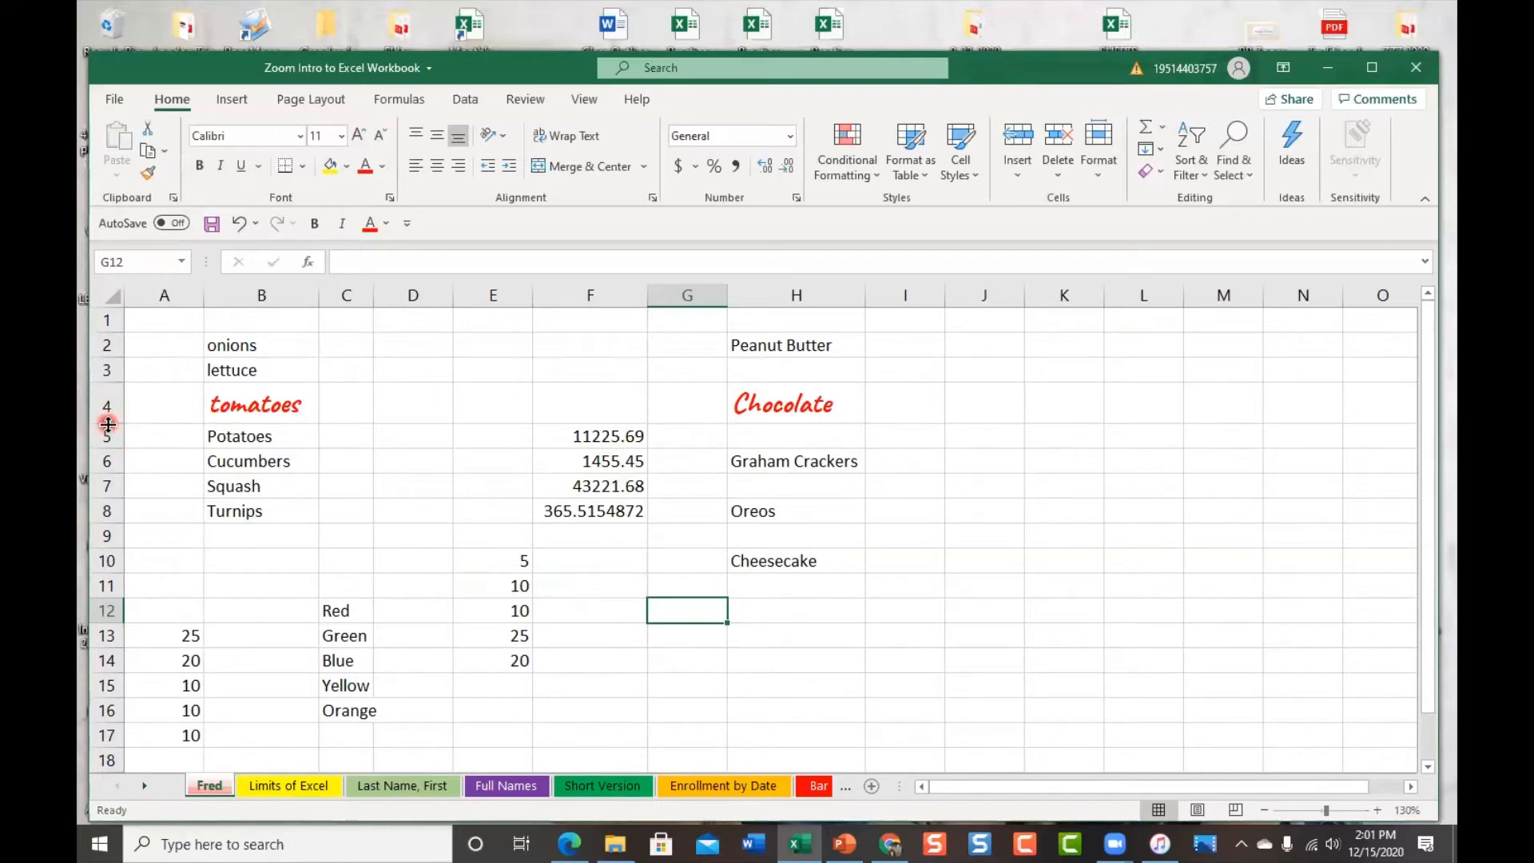
Make row 4 taller and column B wider, then select B4
left_click_drag(108, 424, 112, 466)
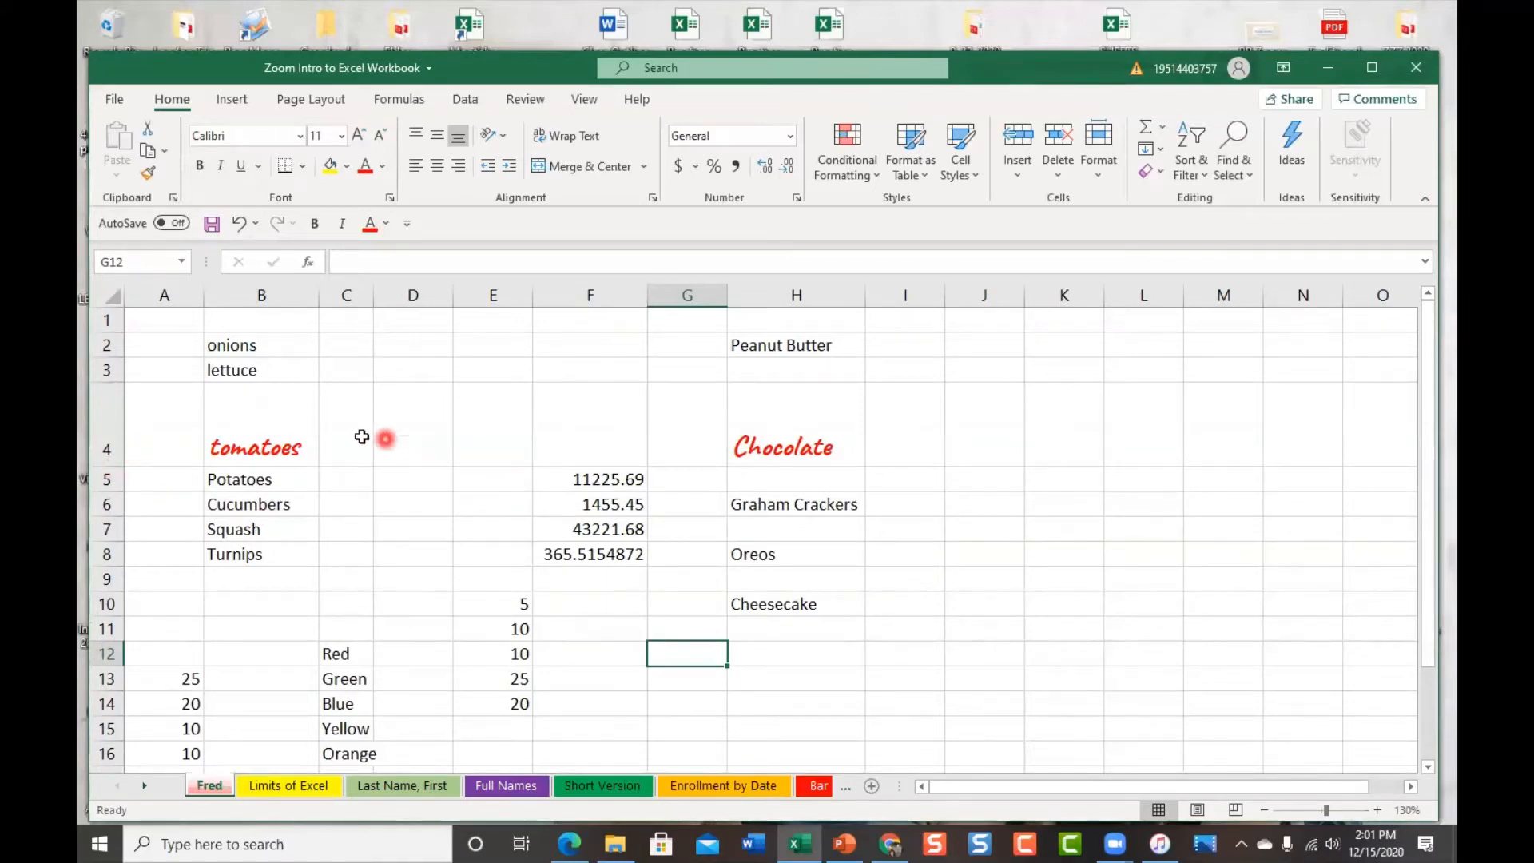
left_click_drag(318, 294, 425, 294)
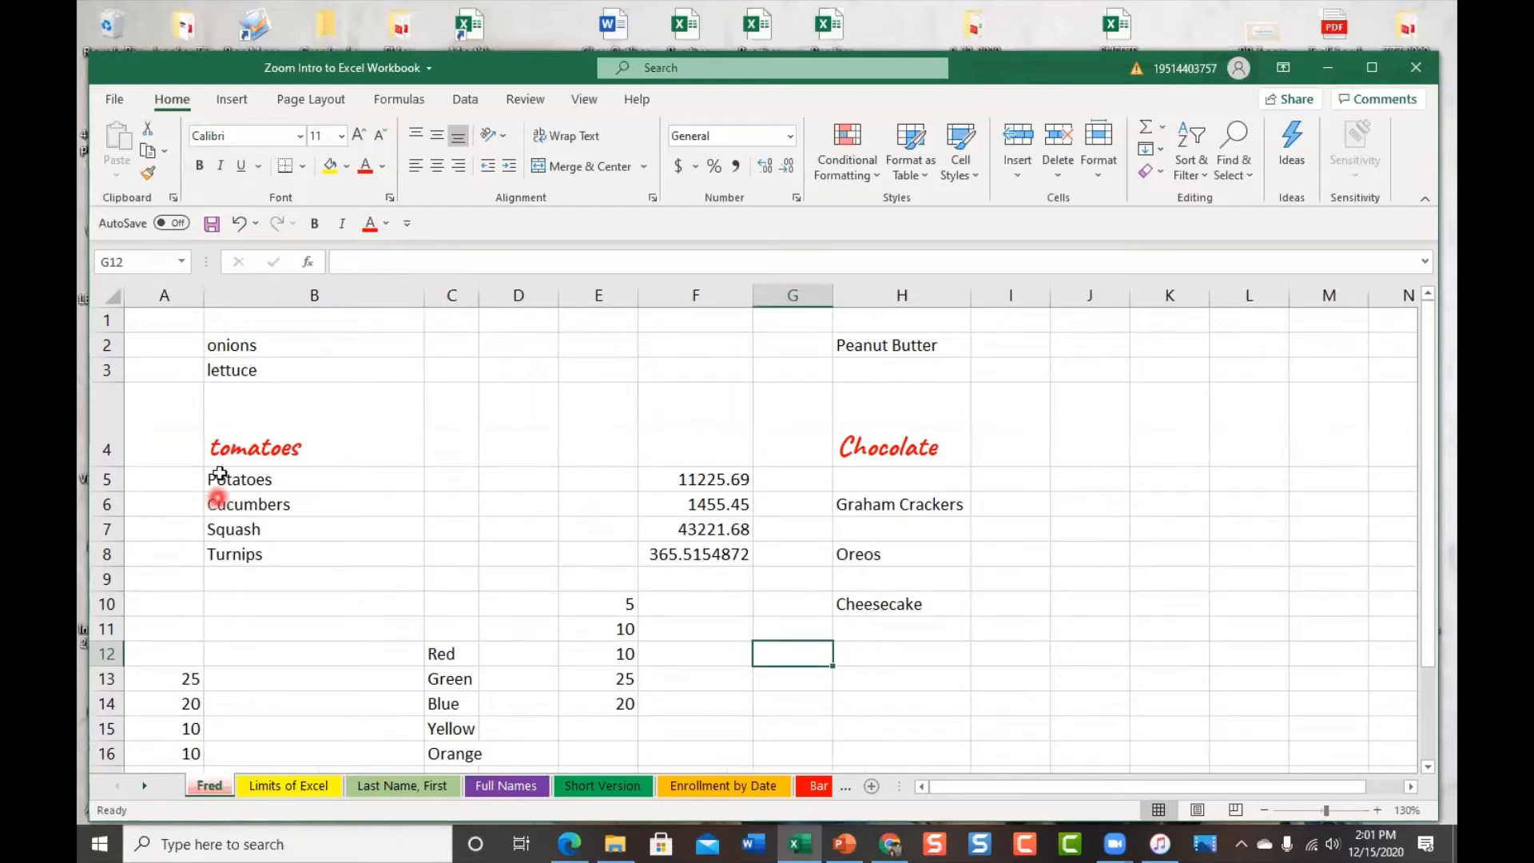
left_click(267, 444)
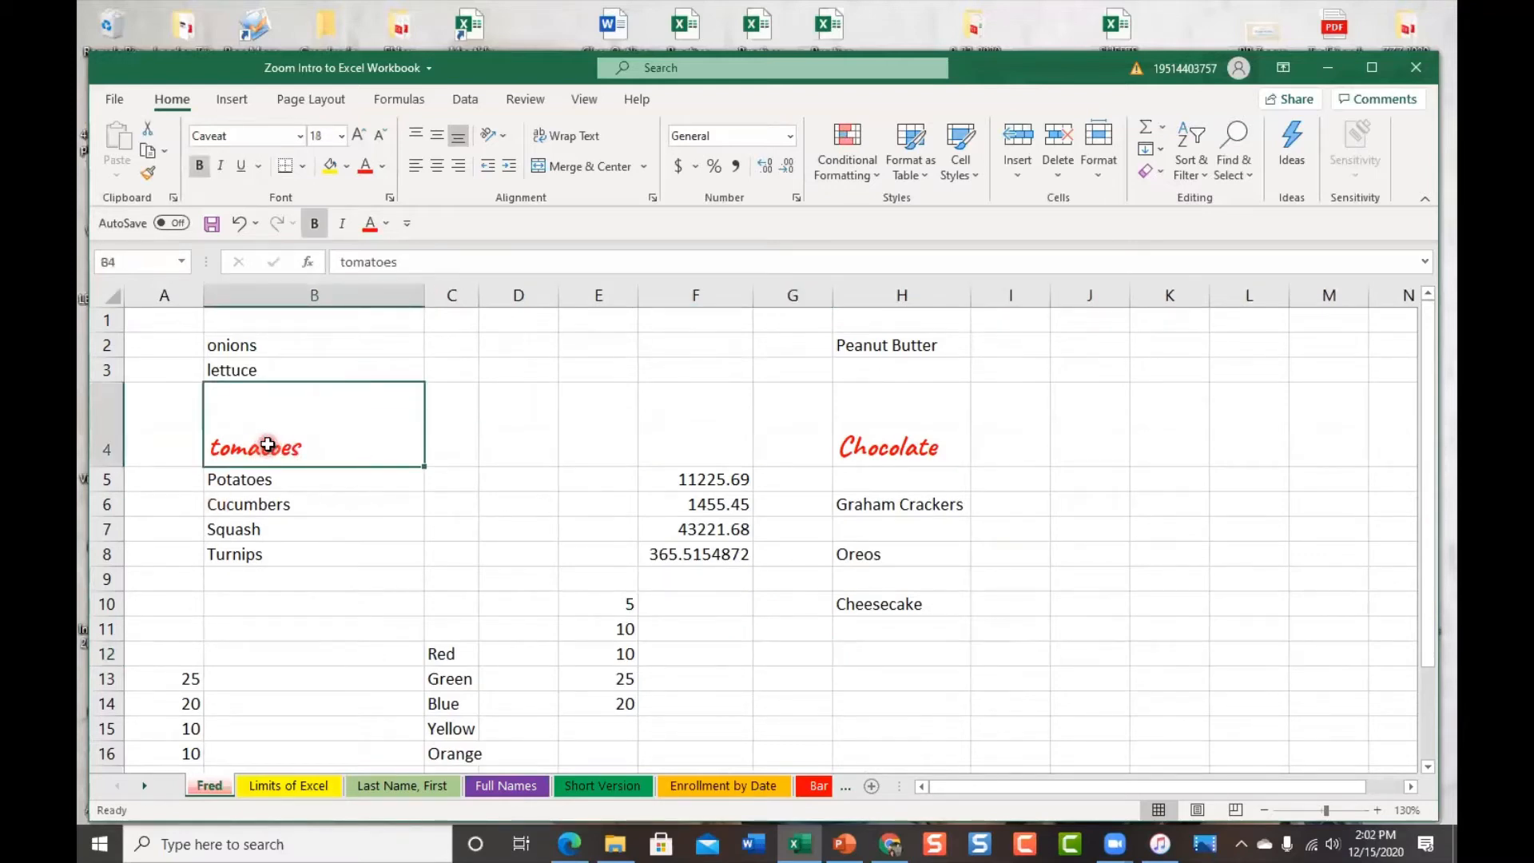
Centre tomatoes in B4 vertically and horizontally after trying Top, Left and Right alignment
left_click(460, 142)
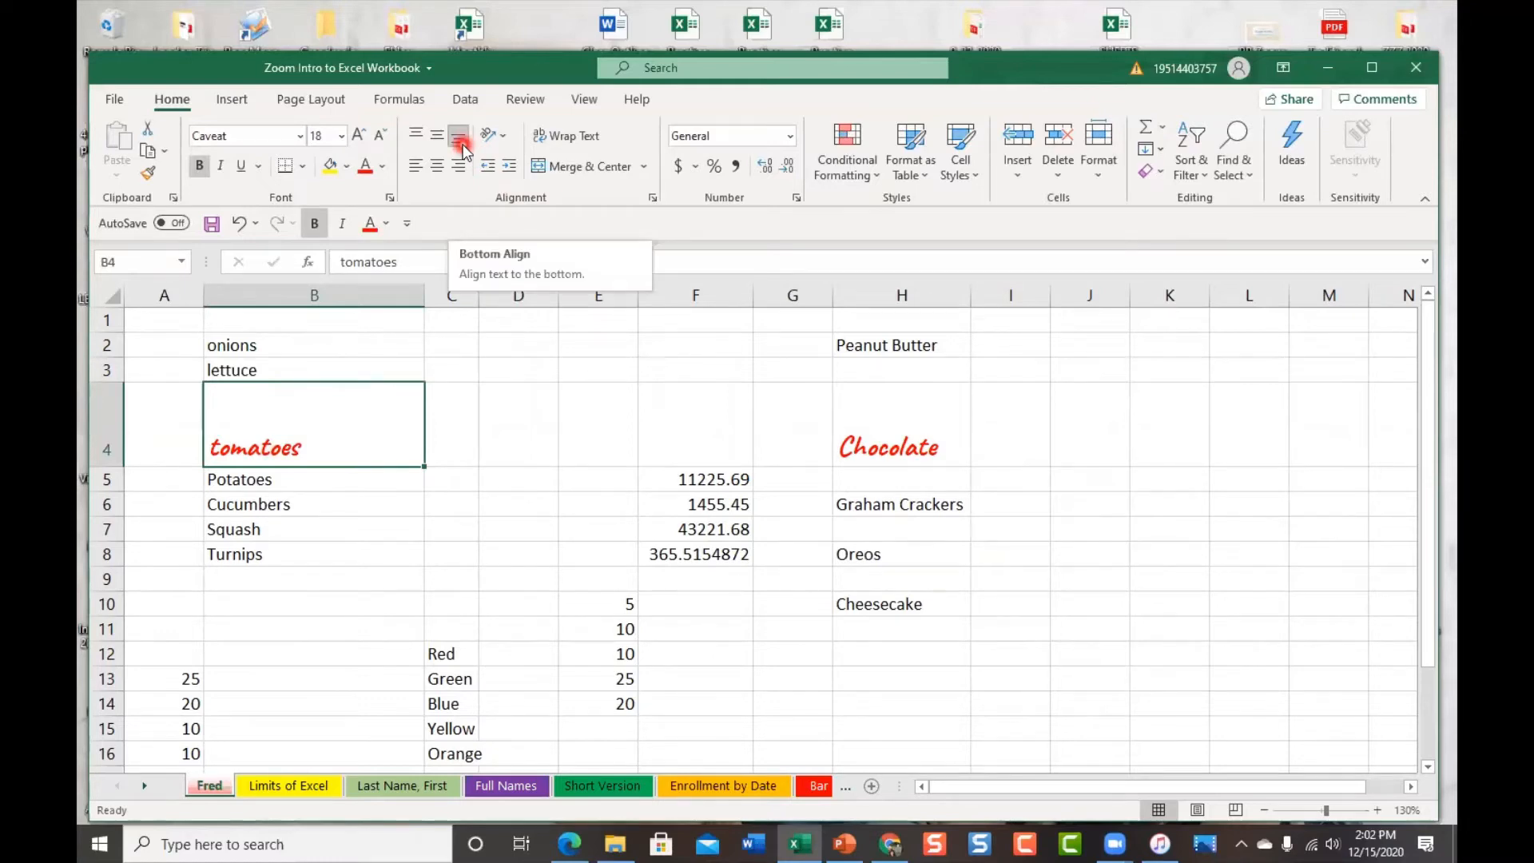
left_click(419, 137)
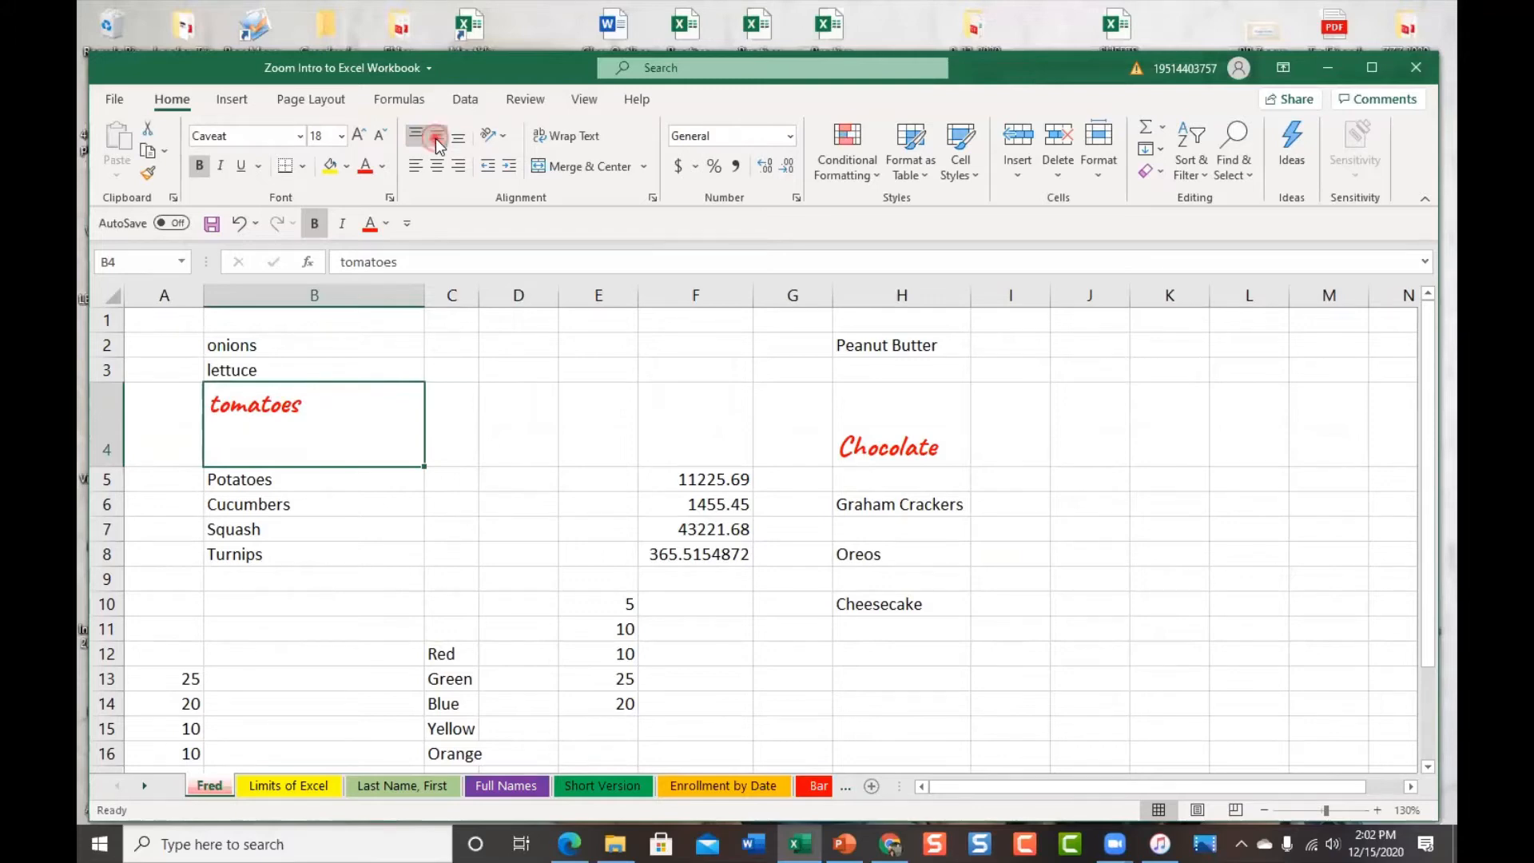
left_click(436, 141)
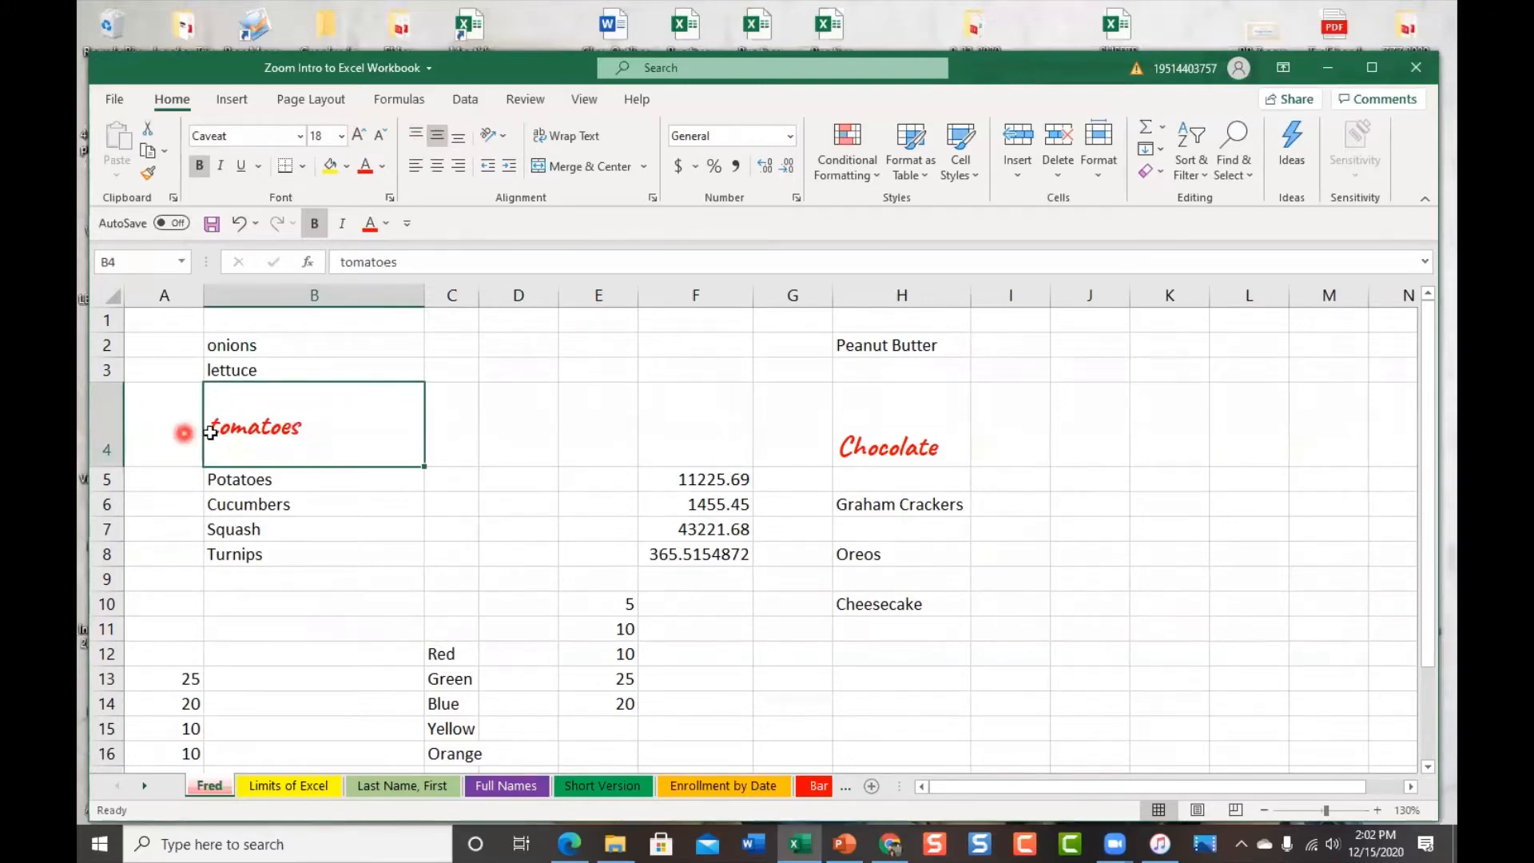
left_click(417, 168)
left_click(440, 170)
left_click(460, 166)
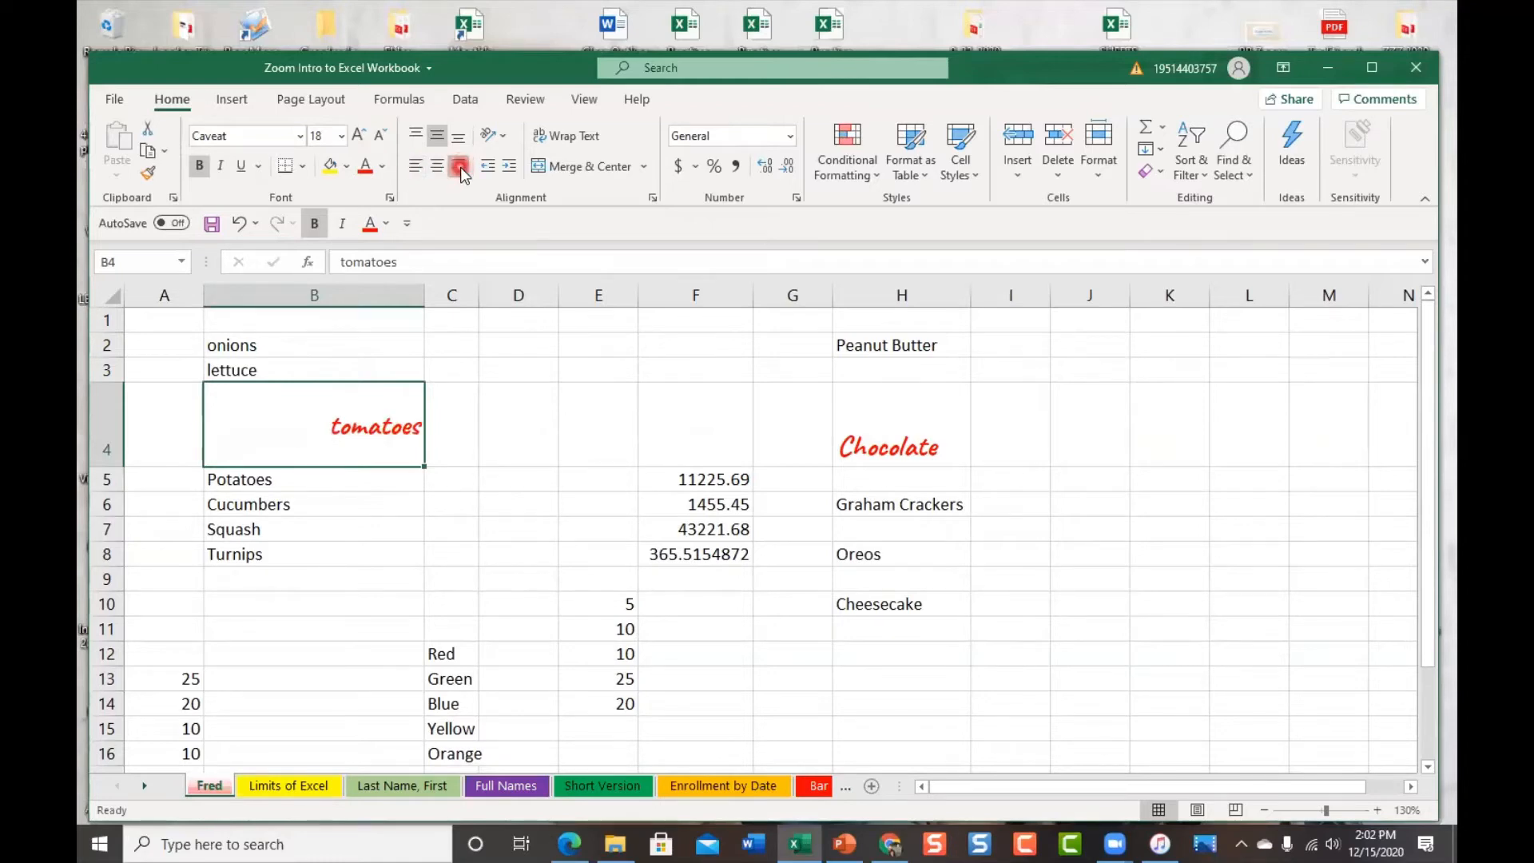
left_click(441, 169)
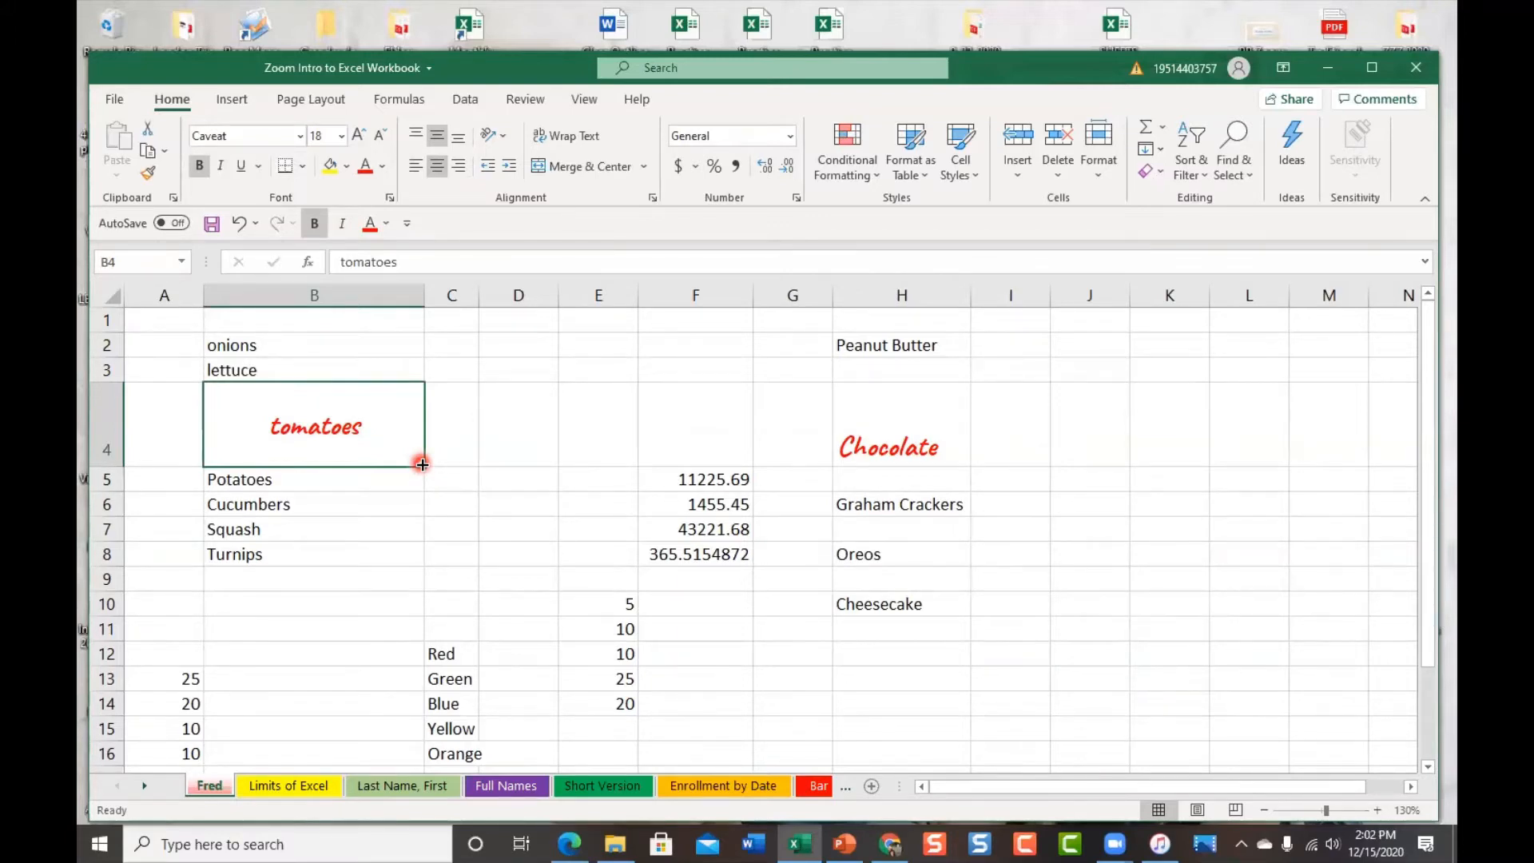
Fill tomatoes from B4 across to F4 with the fill handle, then check the copies in F4 and D4
left_click_drag(422, 465, 717, 470)
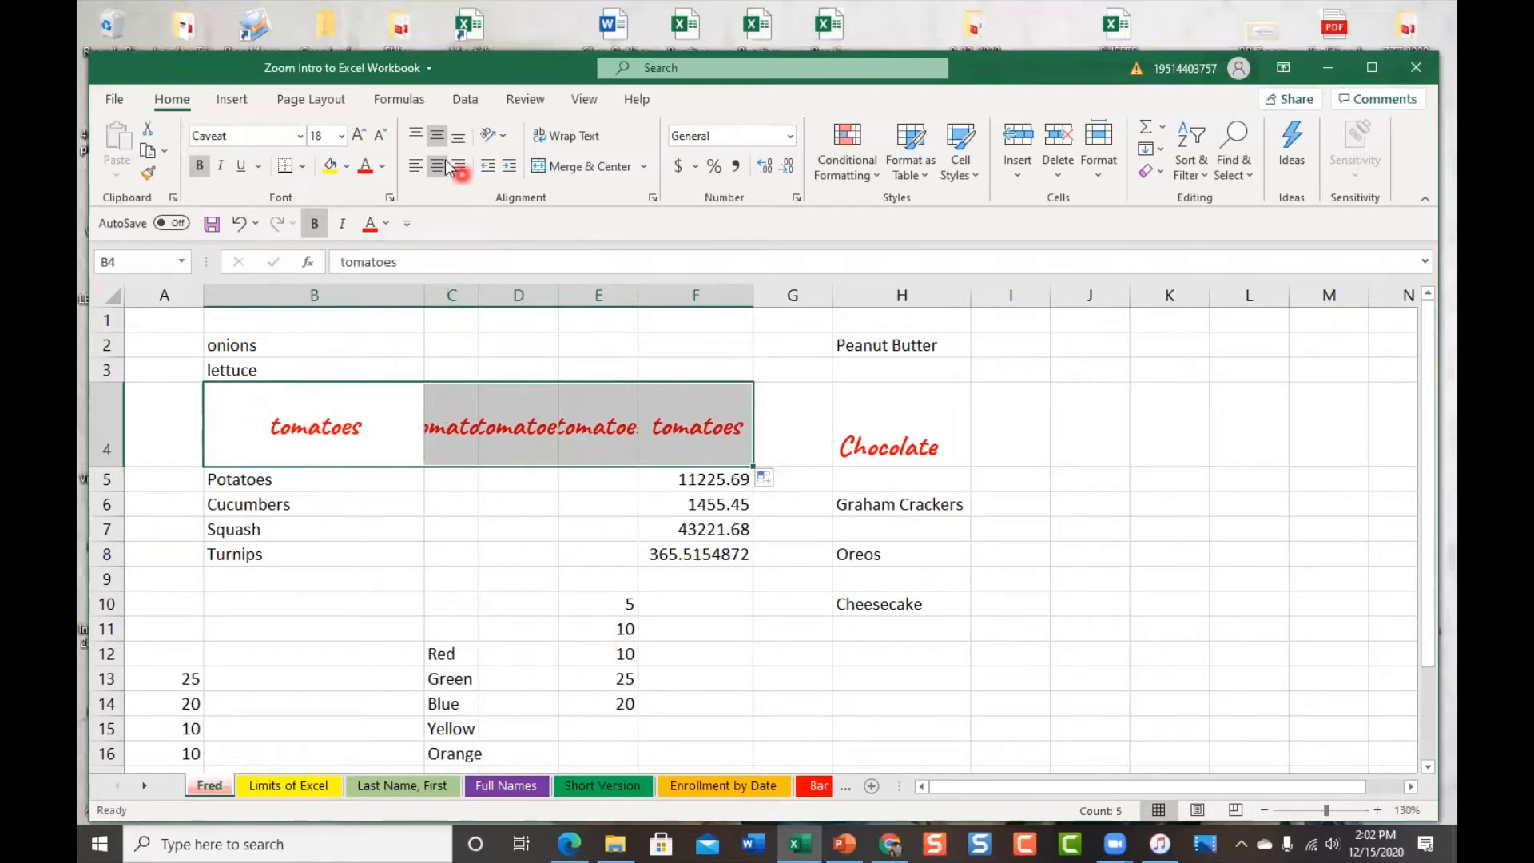
left_click(711, 417)
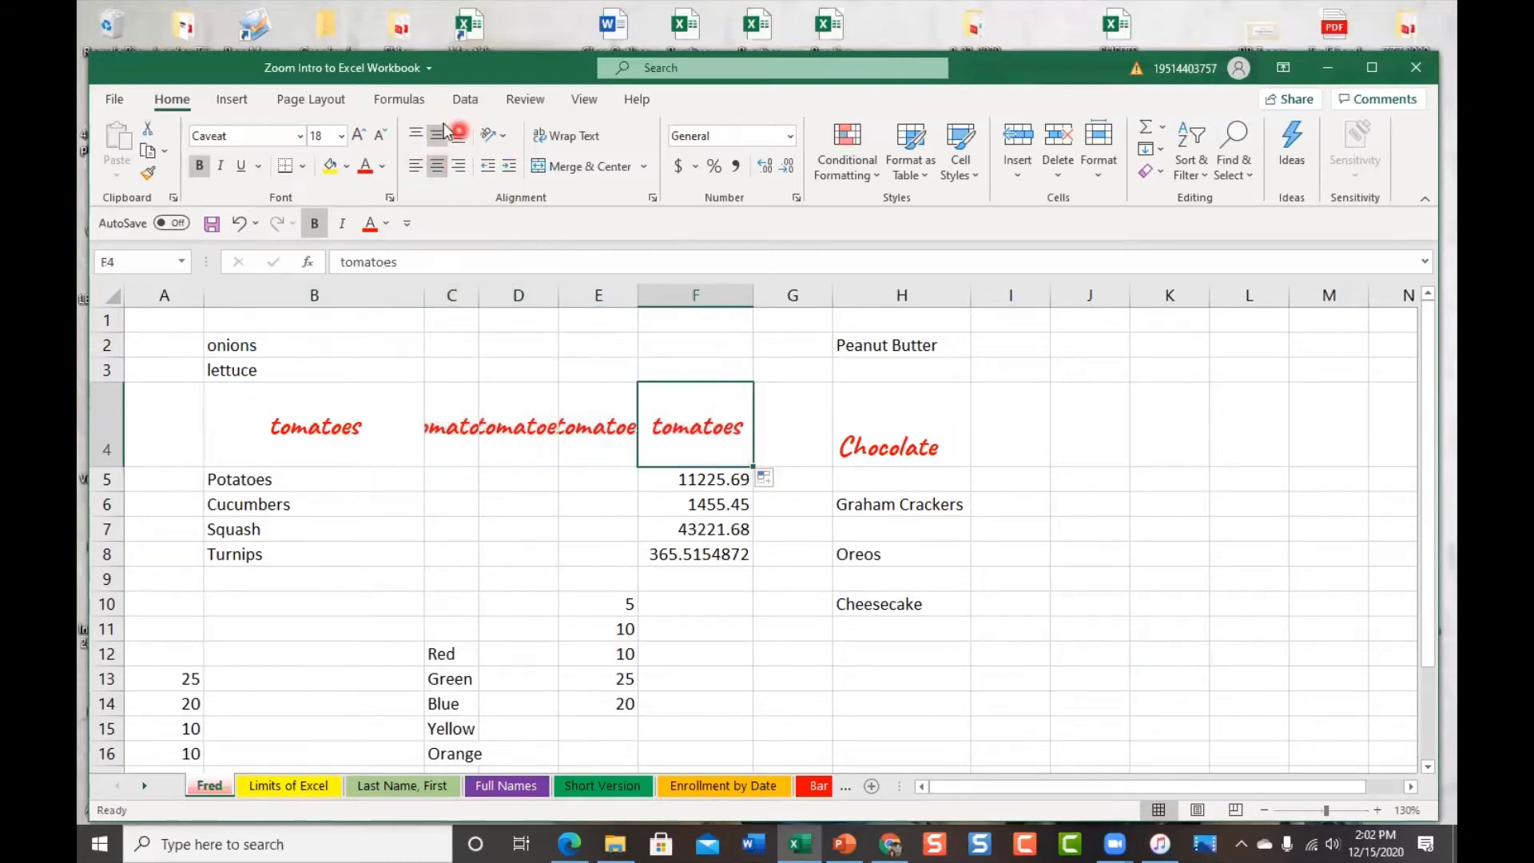
left_click(523, 425)
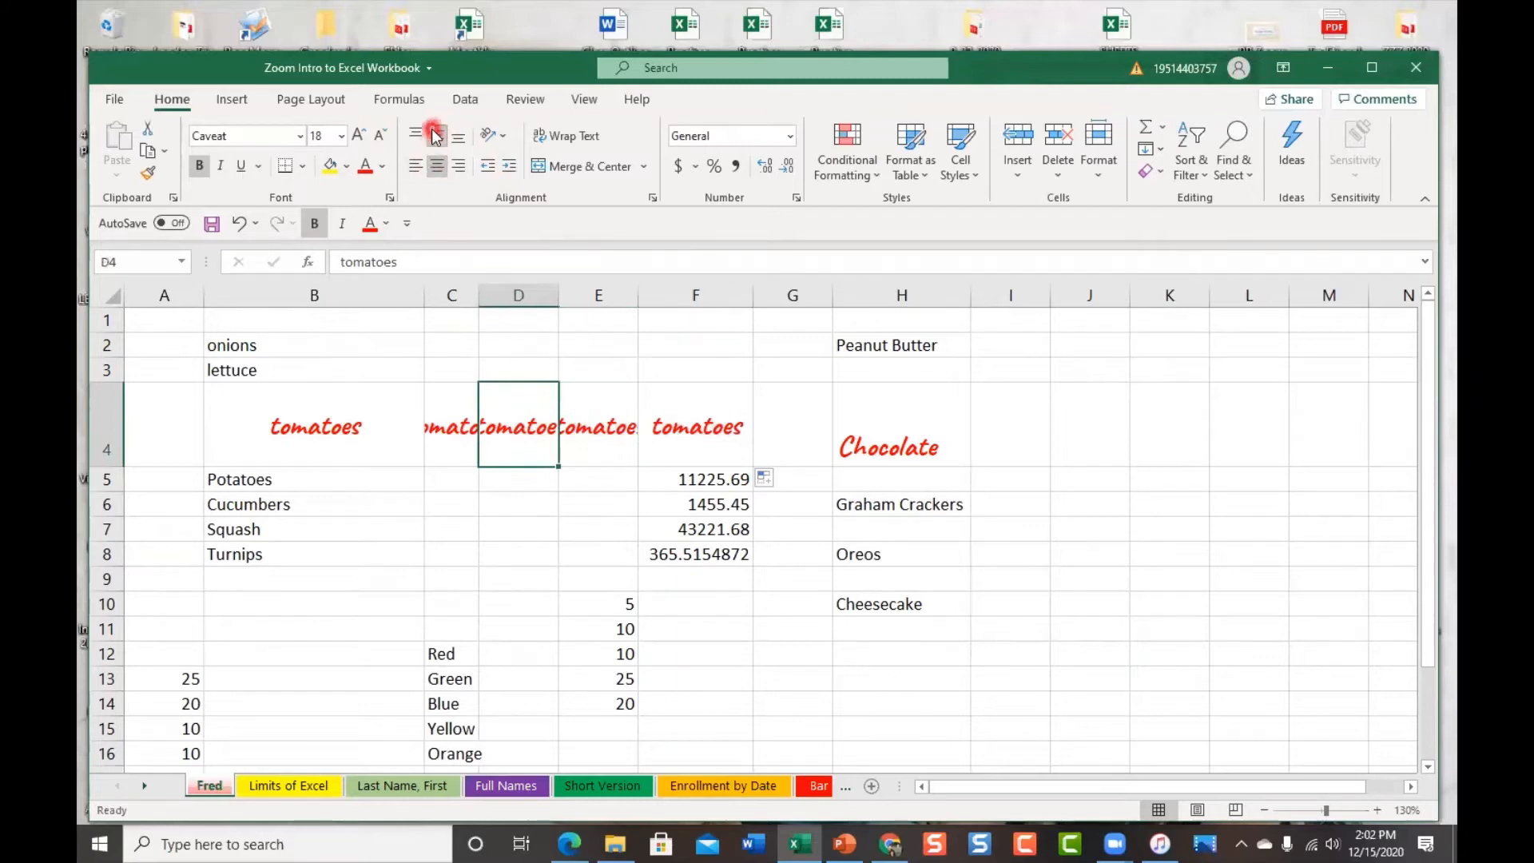
left_click(533, 555)
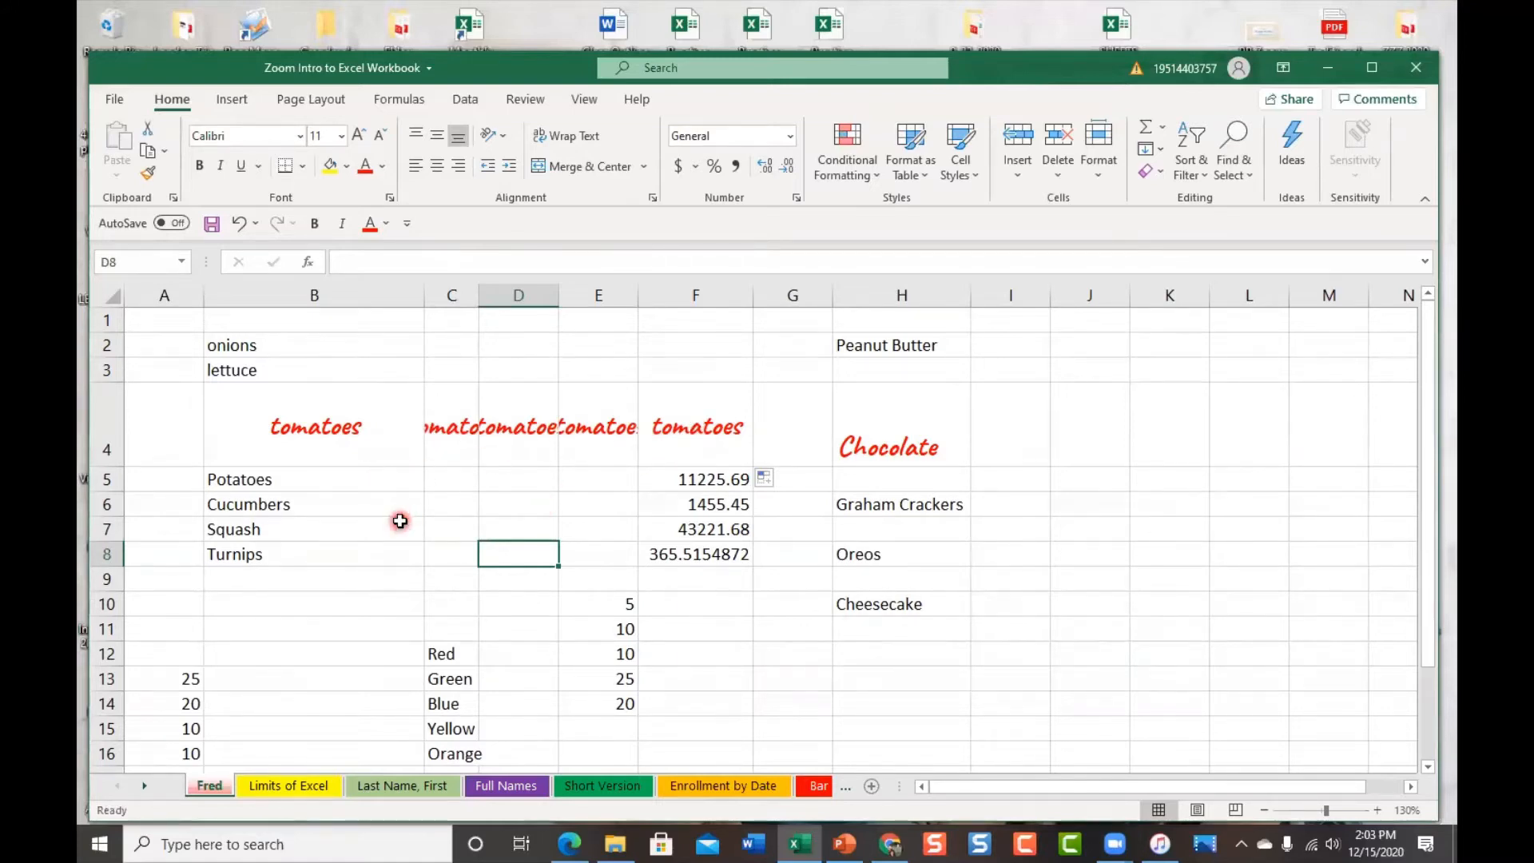
Undo seven times to remove the C4:F4 tomatoes copies, B4 alignments, and column B/row 4 resizing, then select E10
left_click(239, 223)
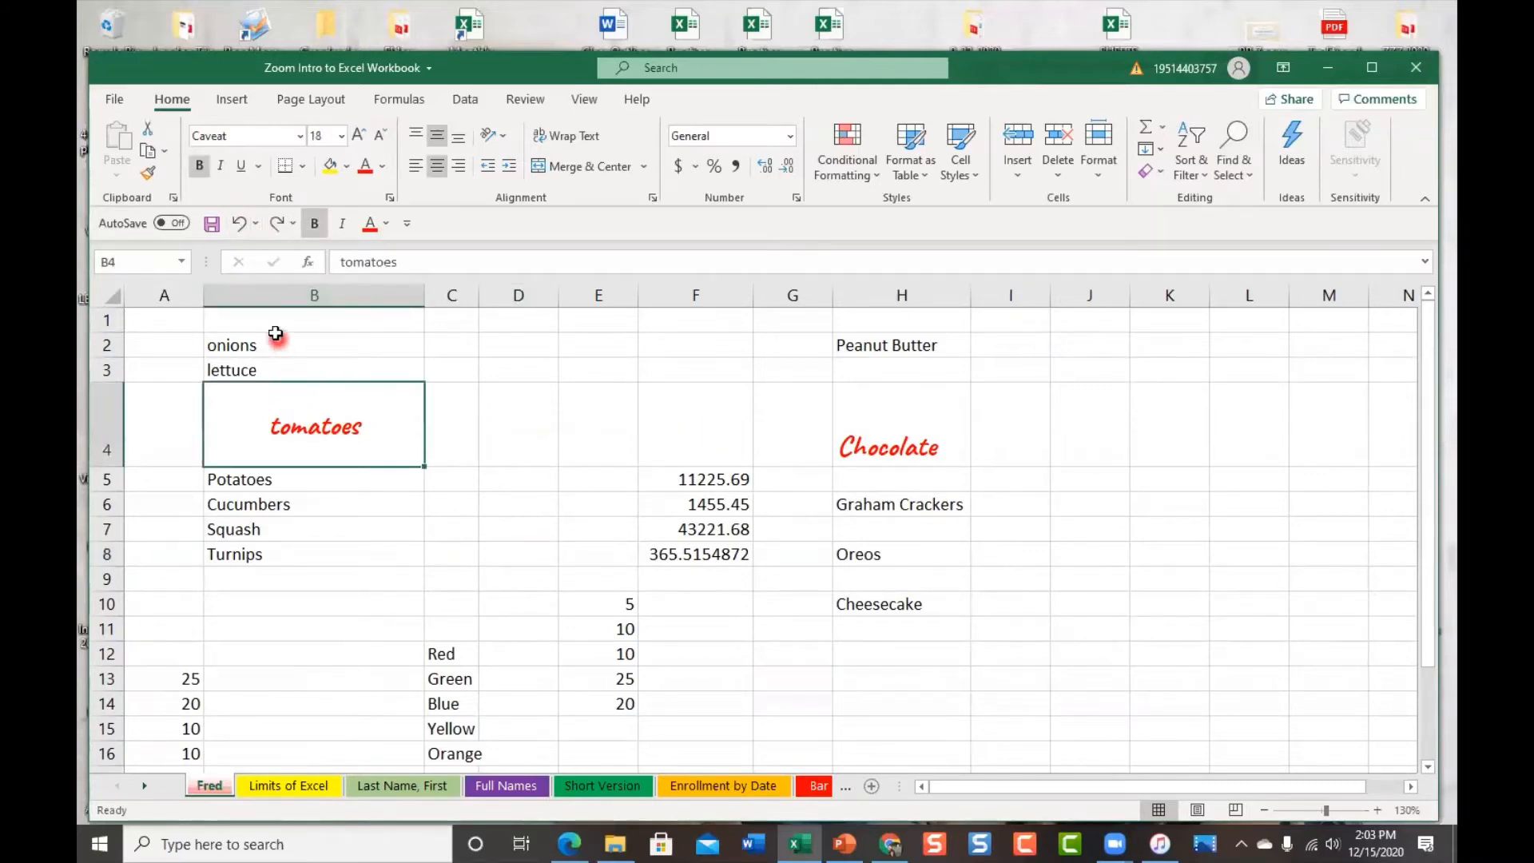
left_click(239, 225)
left_click(239, 225)
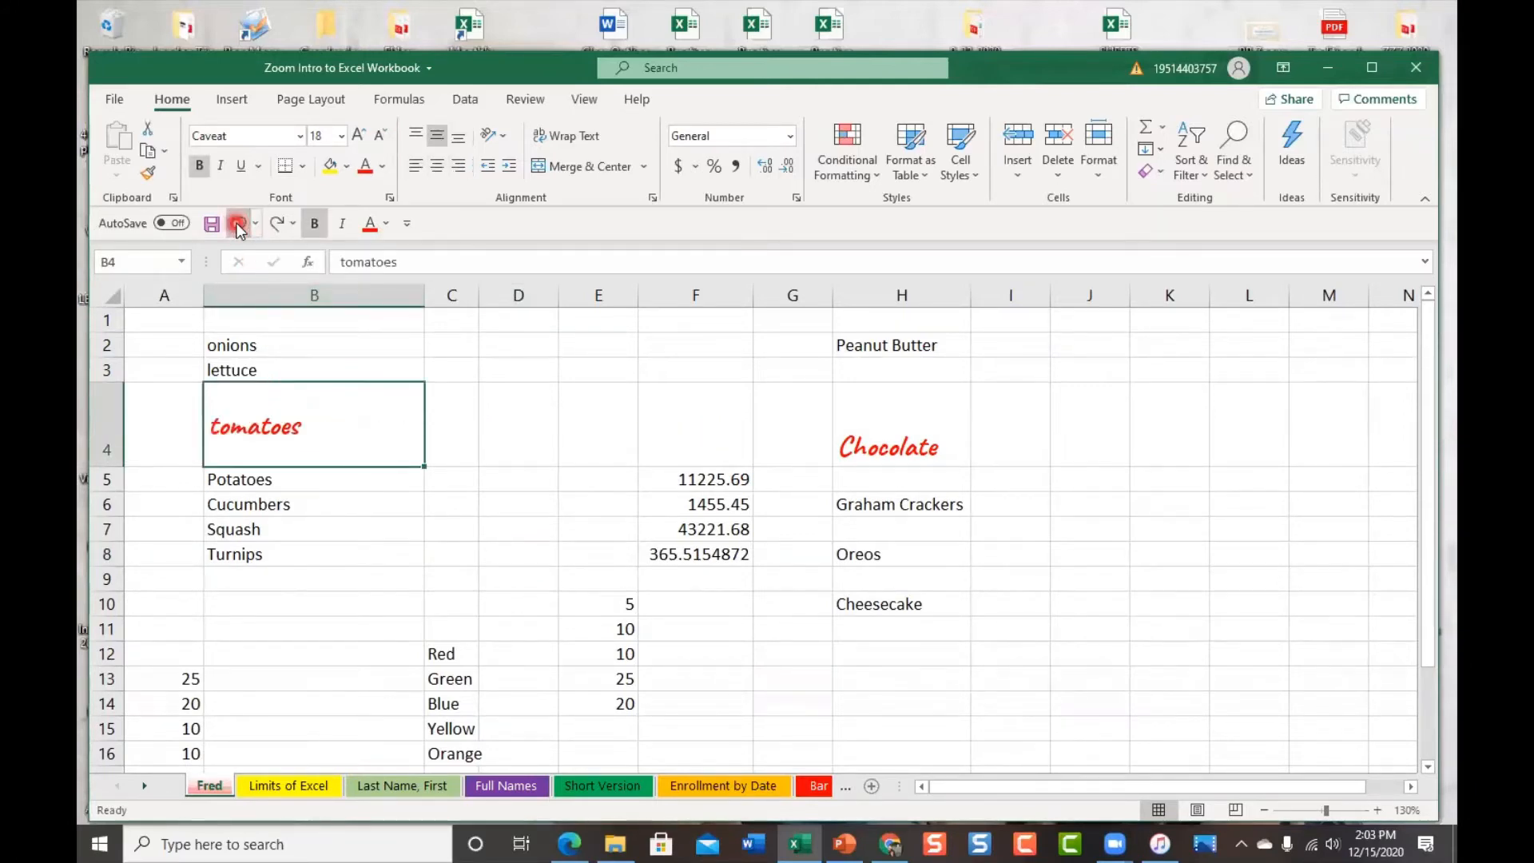
left_click(239, 225)
left_click(239, 225)
left_click(239, 224)
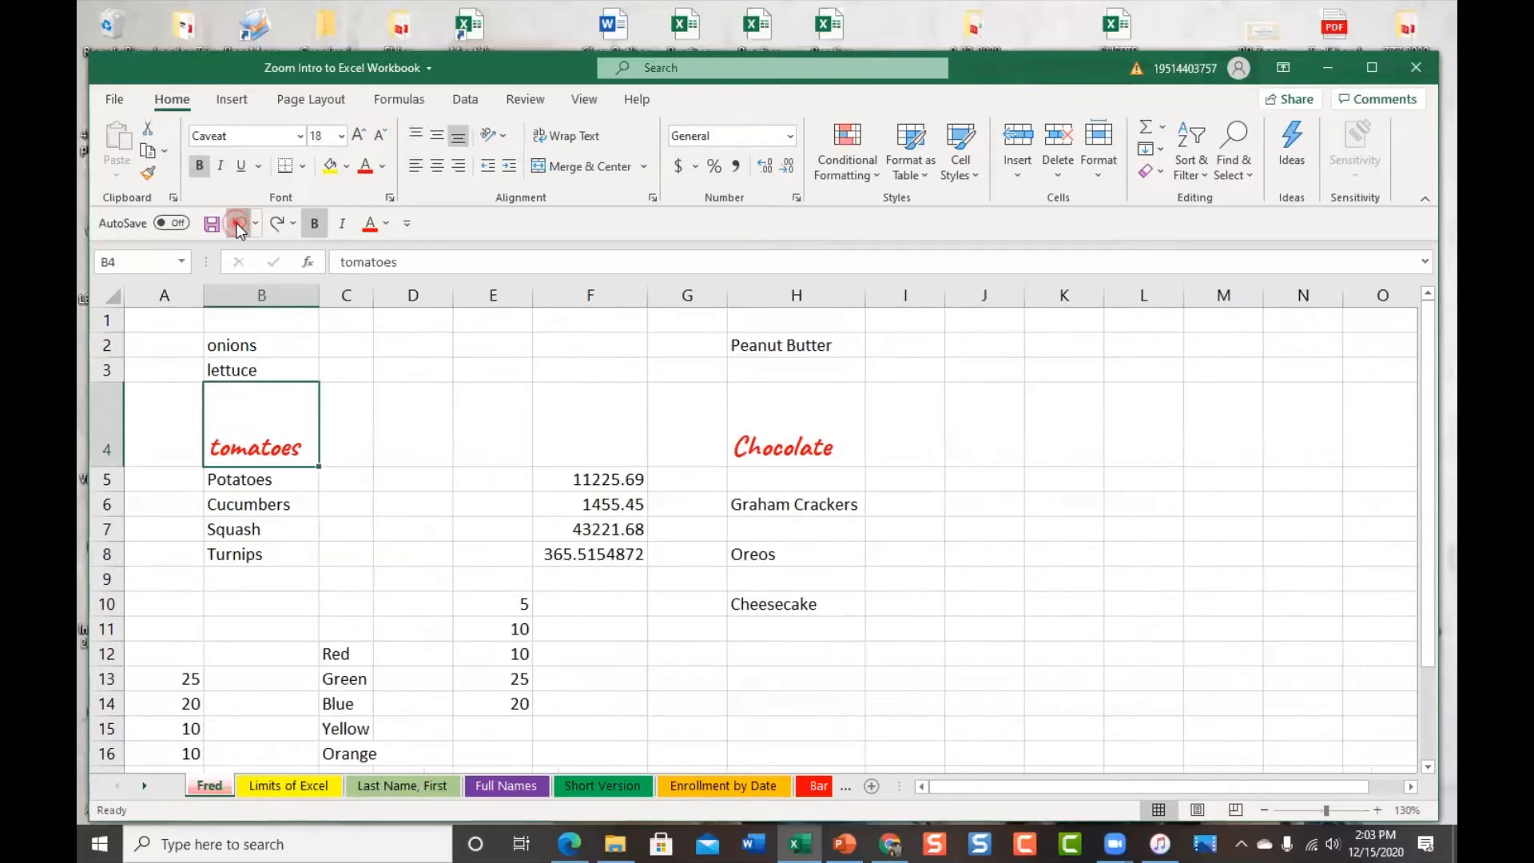
left_click(238, 224)
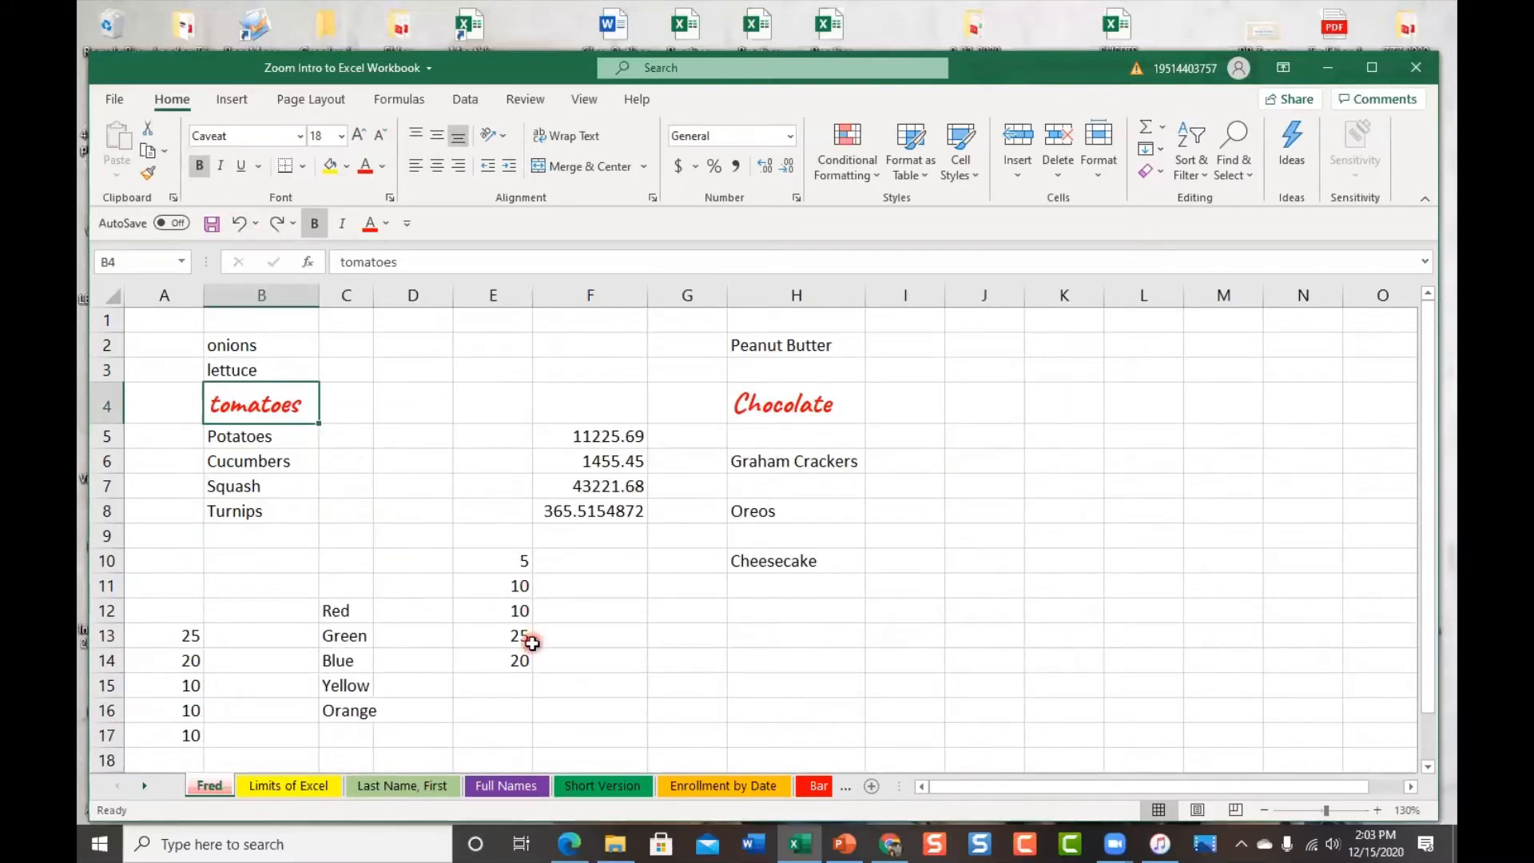
left_click(517, 563)
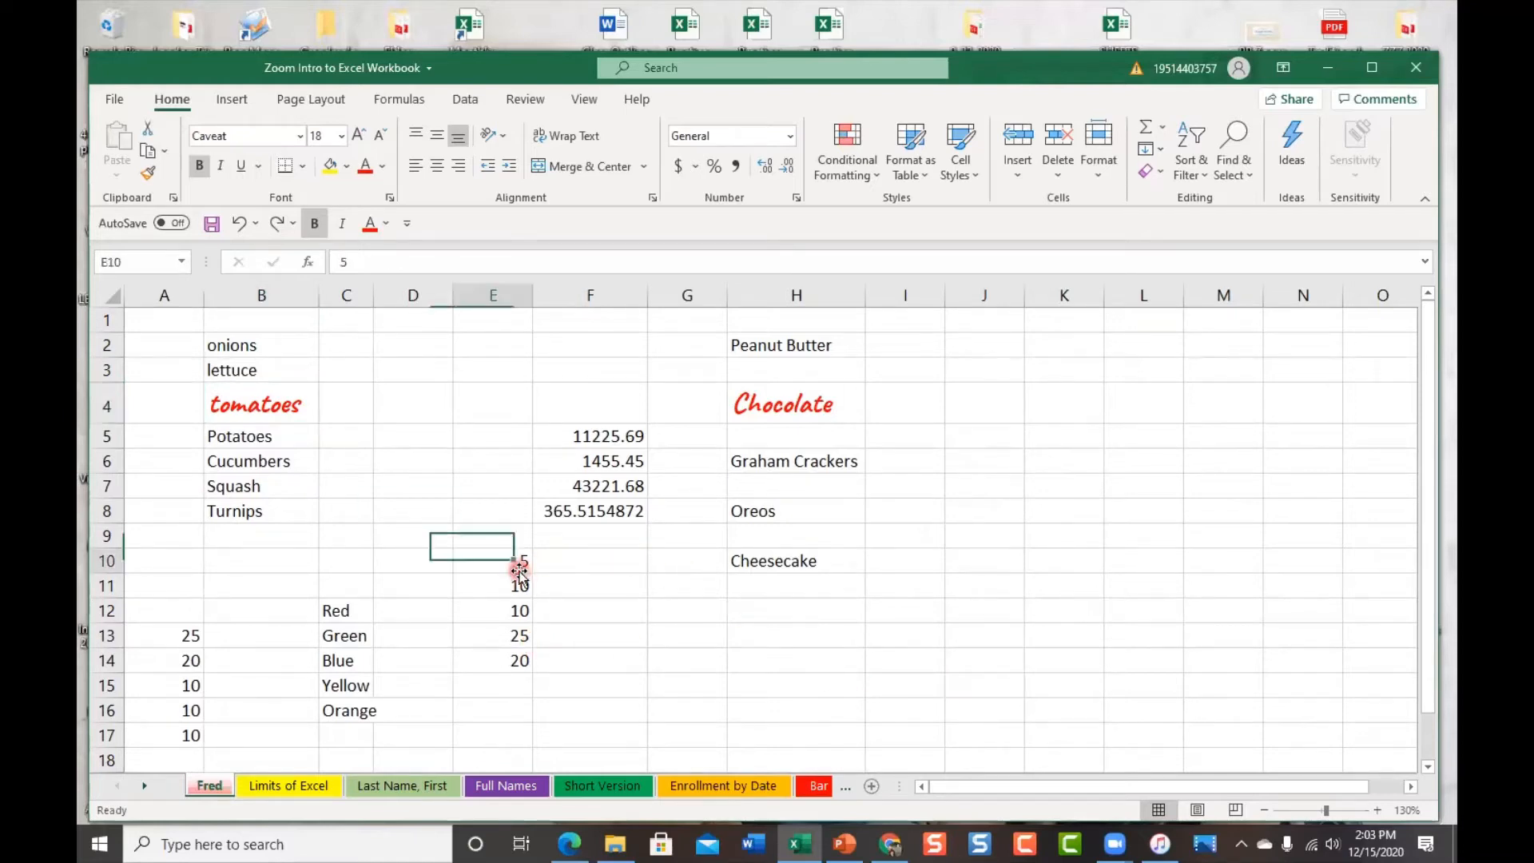
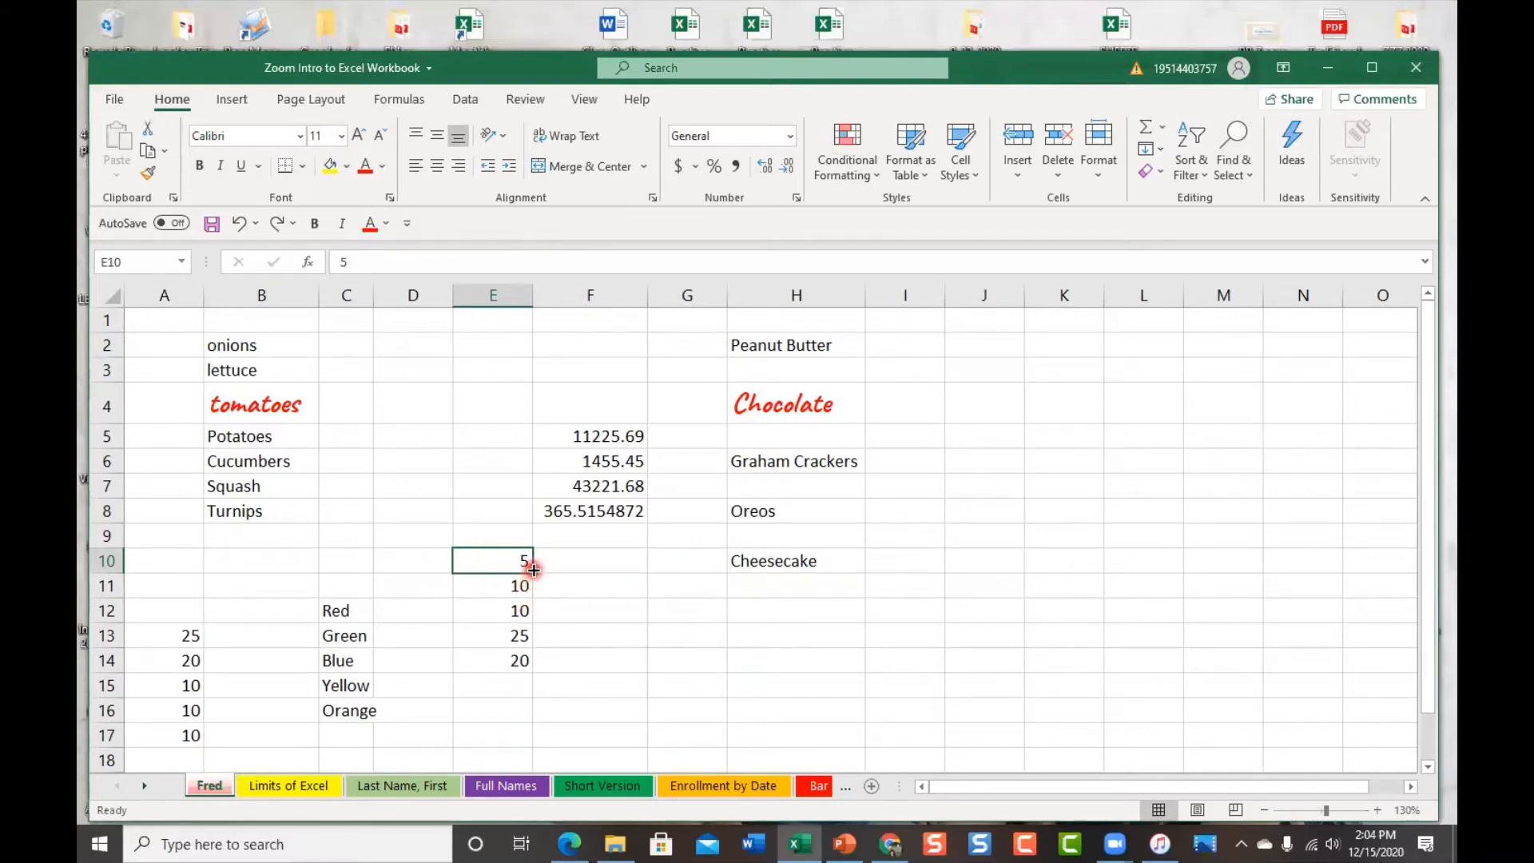
Undo an accidental fill of E10's 5 across row 10, then copy it down through E16
left_click_drag(533, 569, 980, 612)
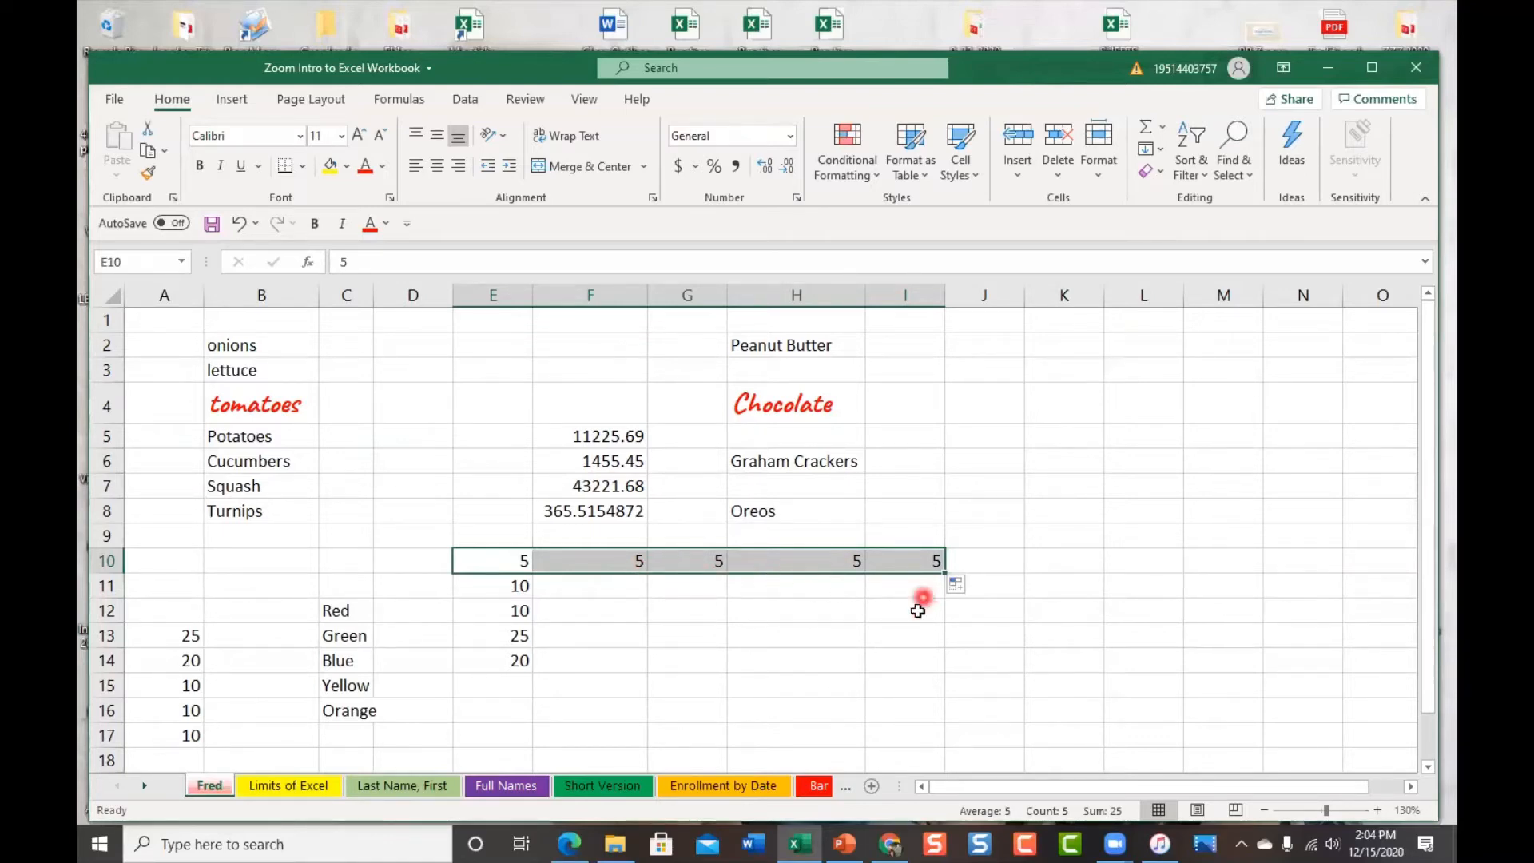
left_click(238, 222)
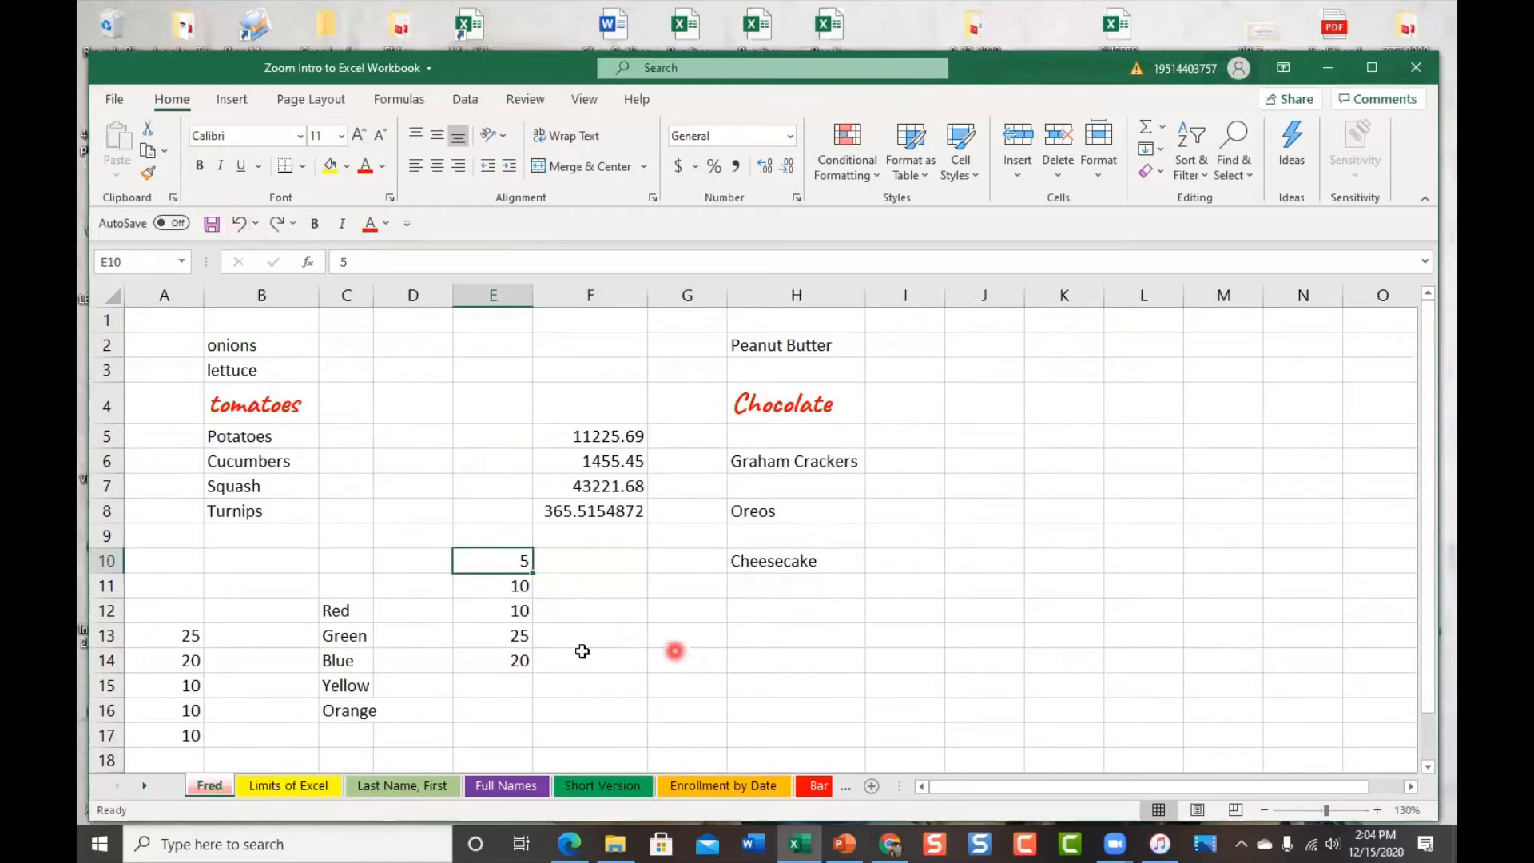
left_click_drag(535, 570, 546, 733)
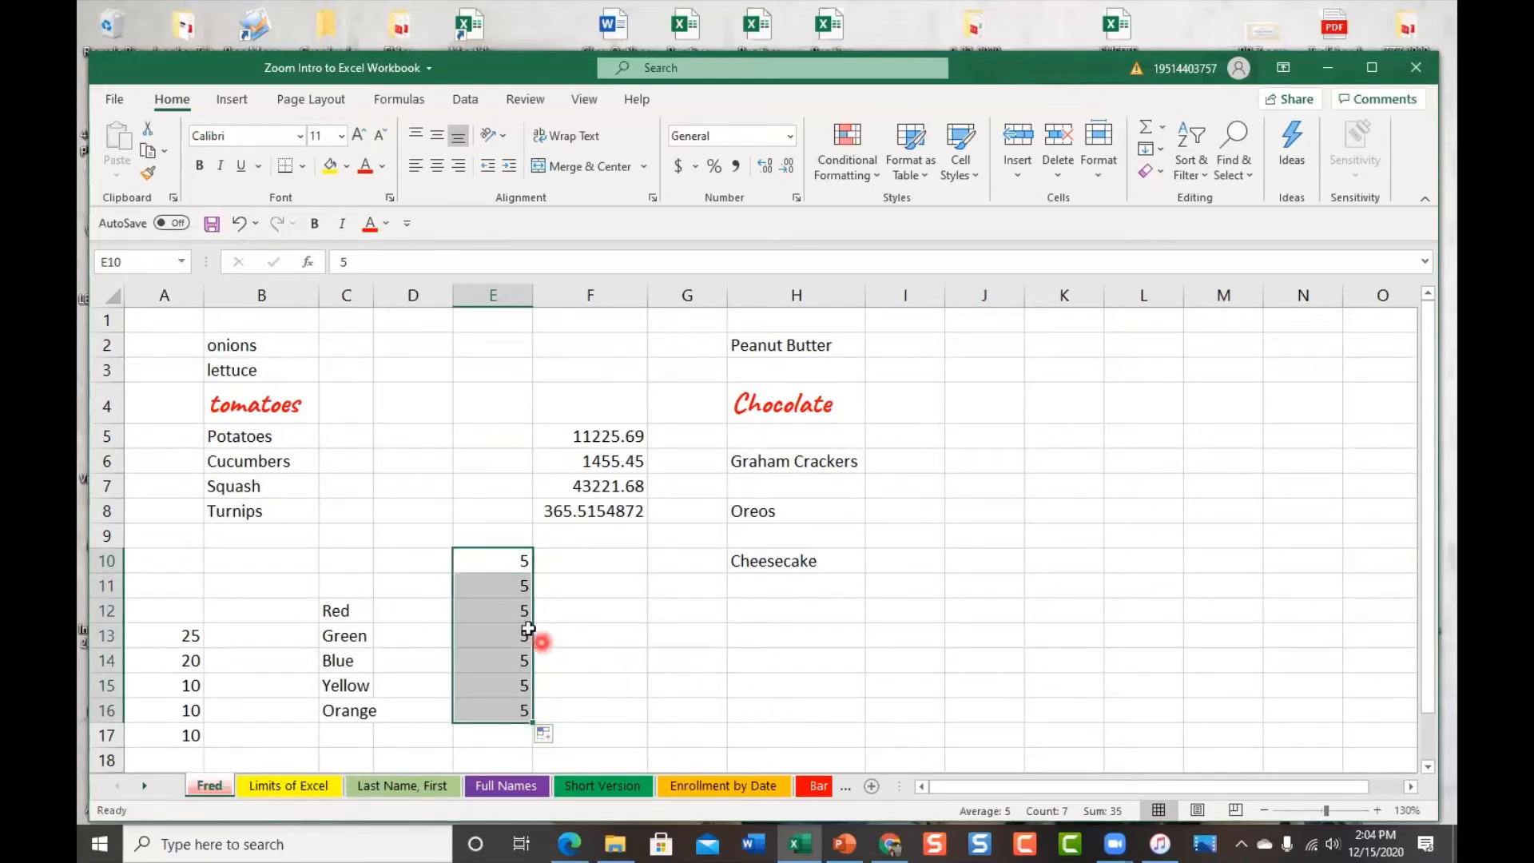
left_click(511, 562)
left_click(508, 589)
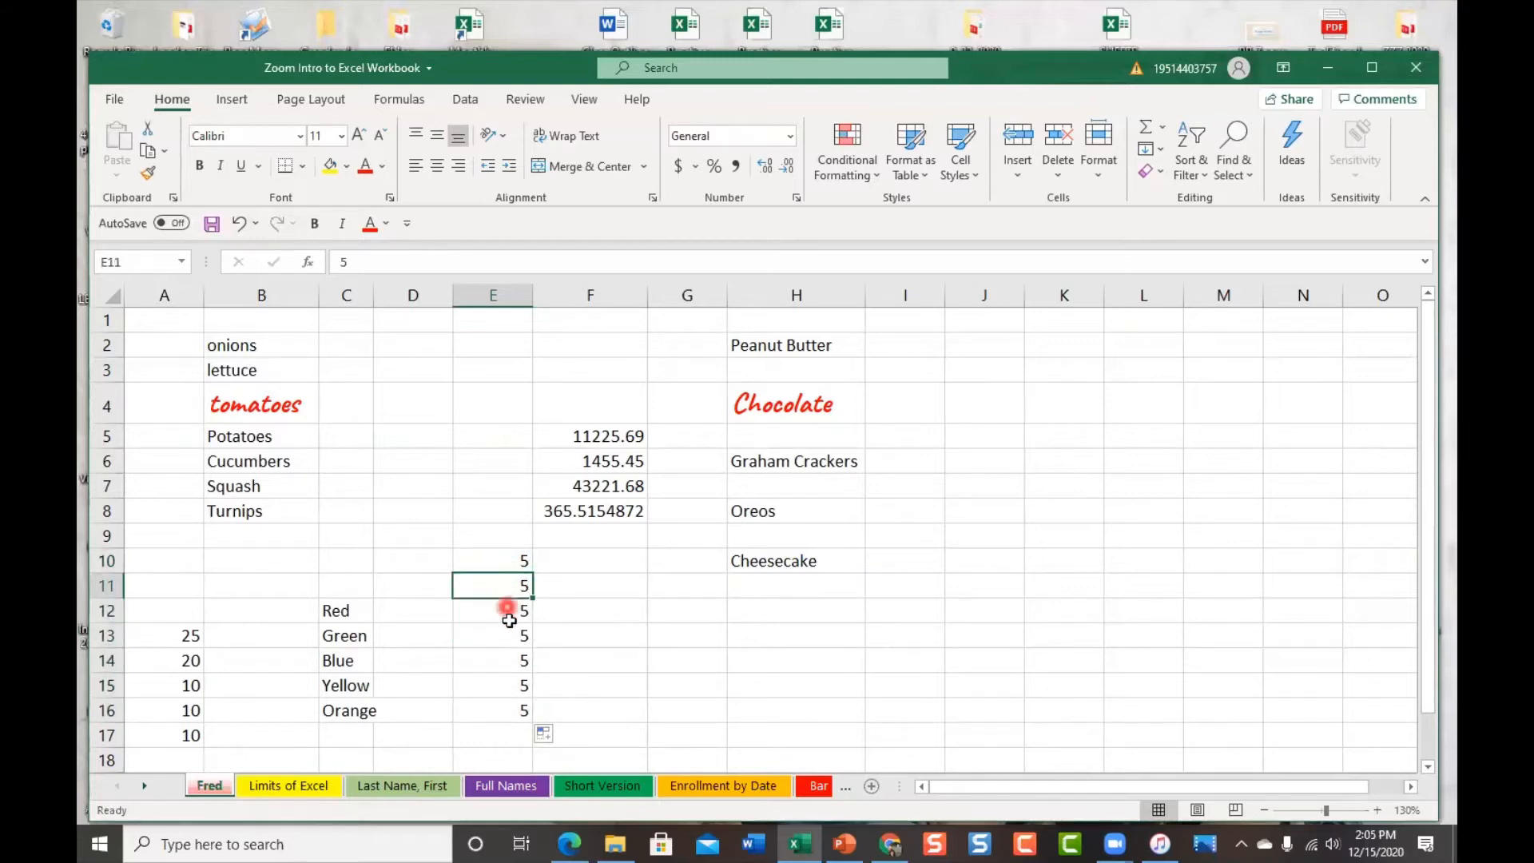
left_click(515, 563)
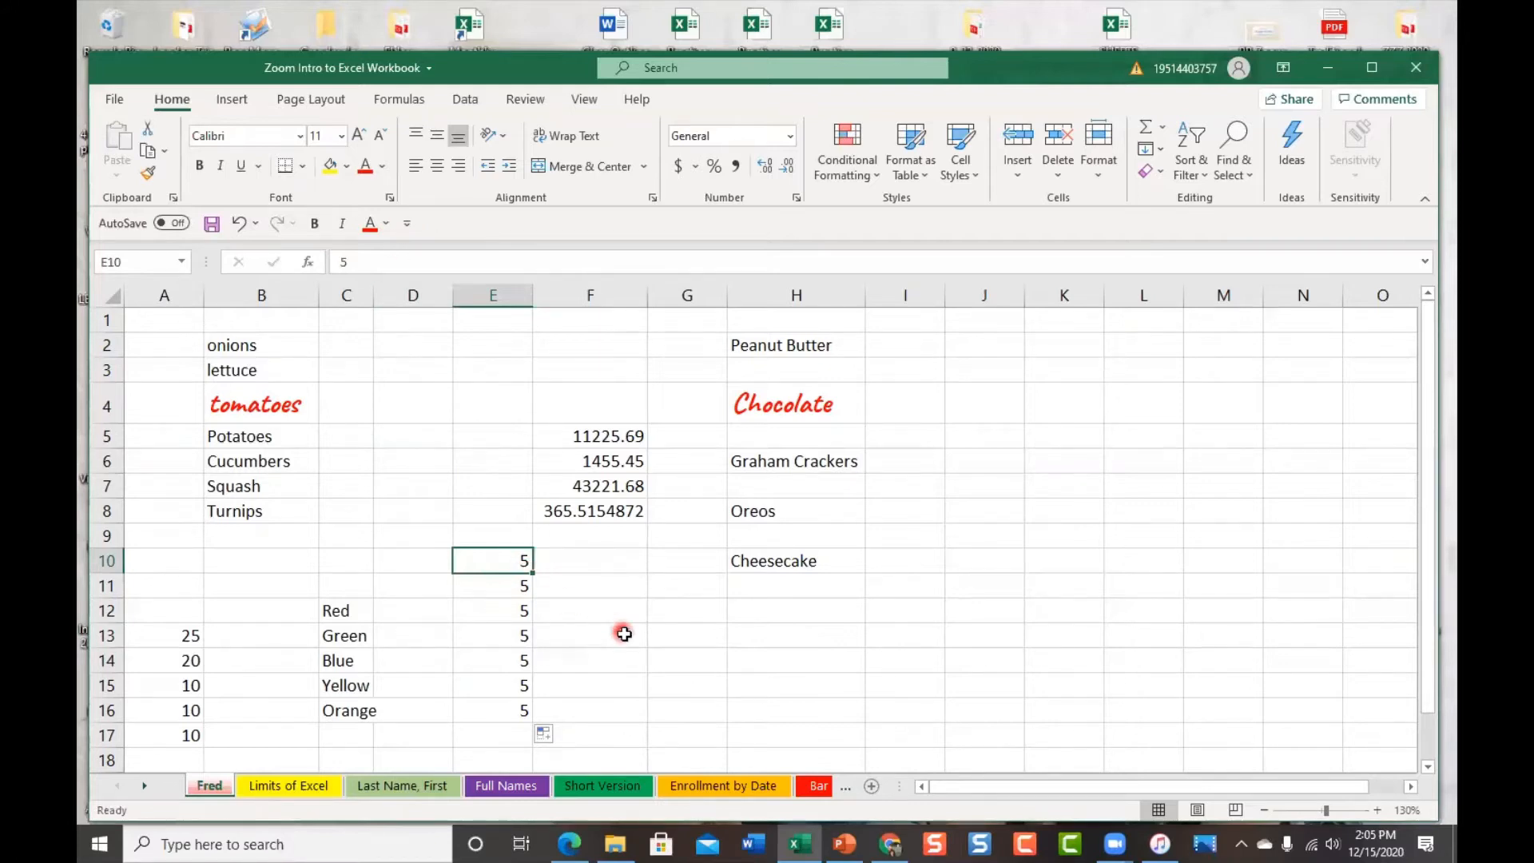
scroll(636, 645, "down", 1)
scroll(636, 646, "down", 2)
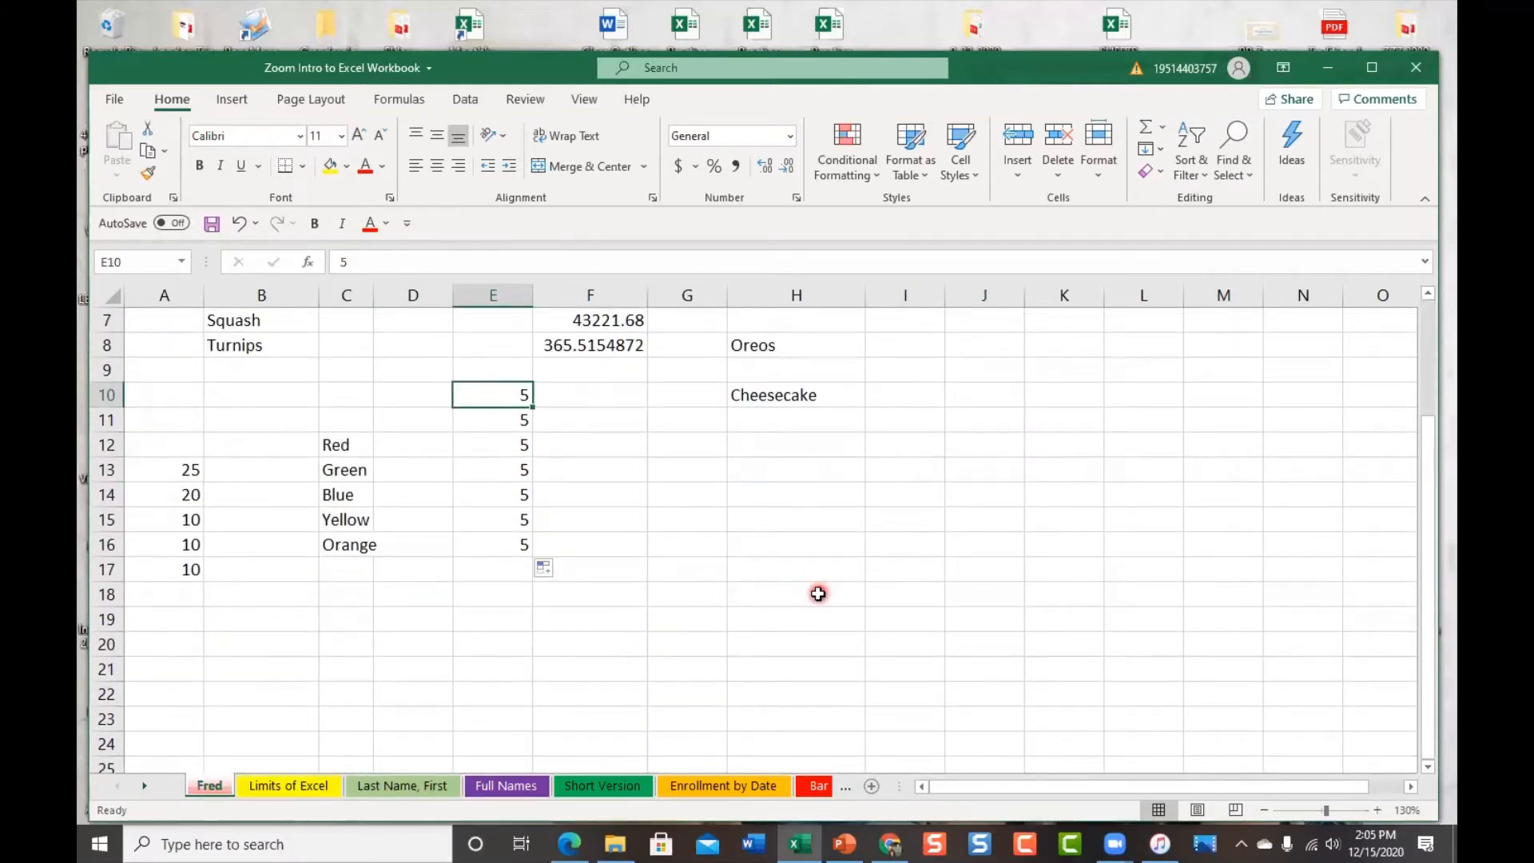
left_click(757, 615)
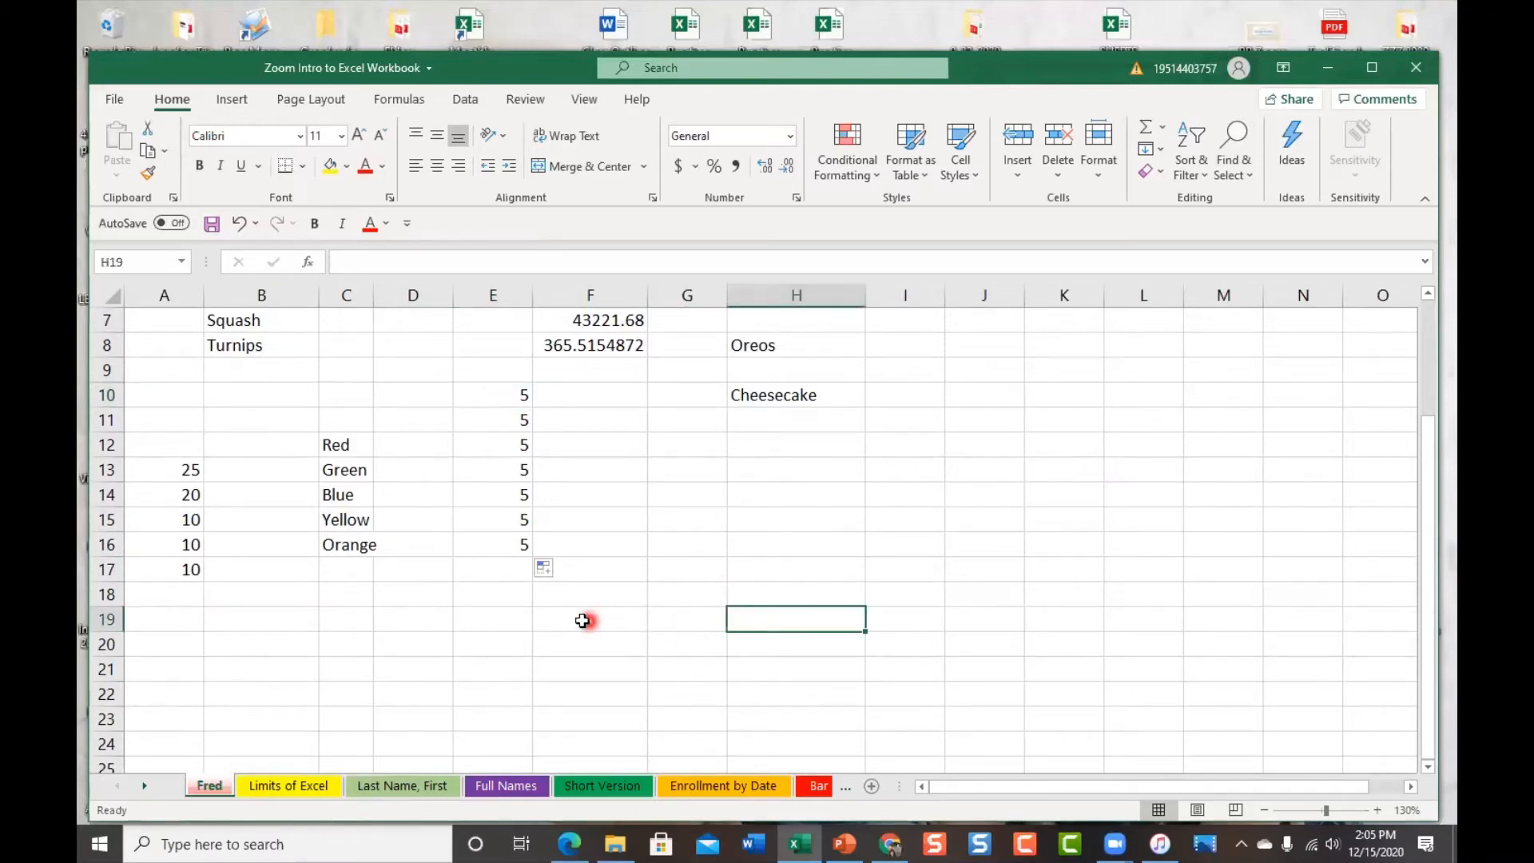
left_click(488, 623)
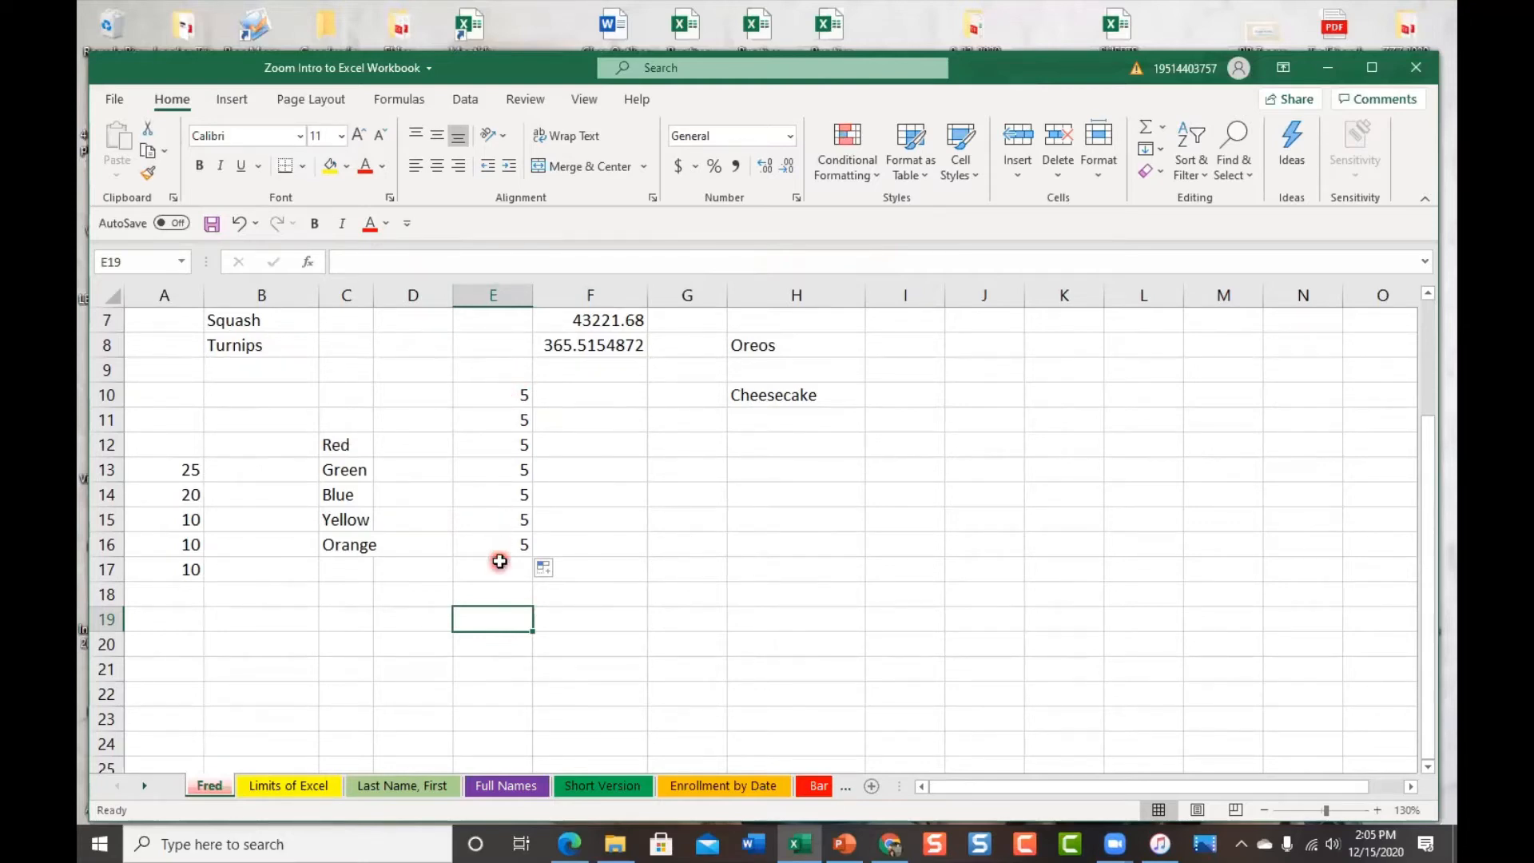
left_click(490, 394)
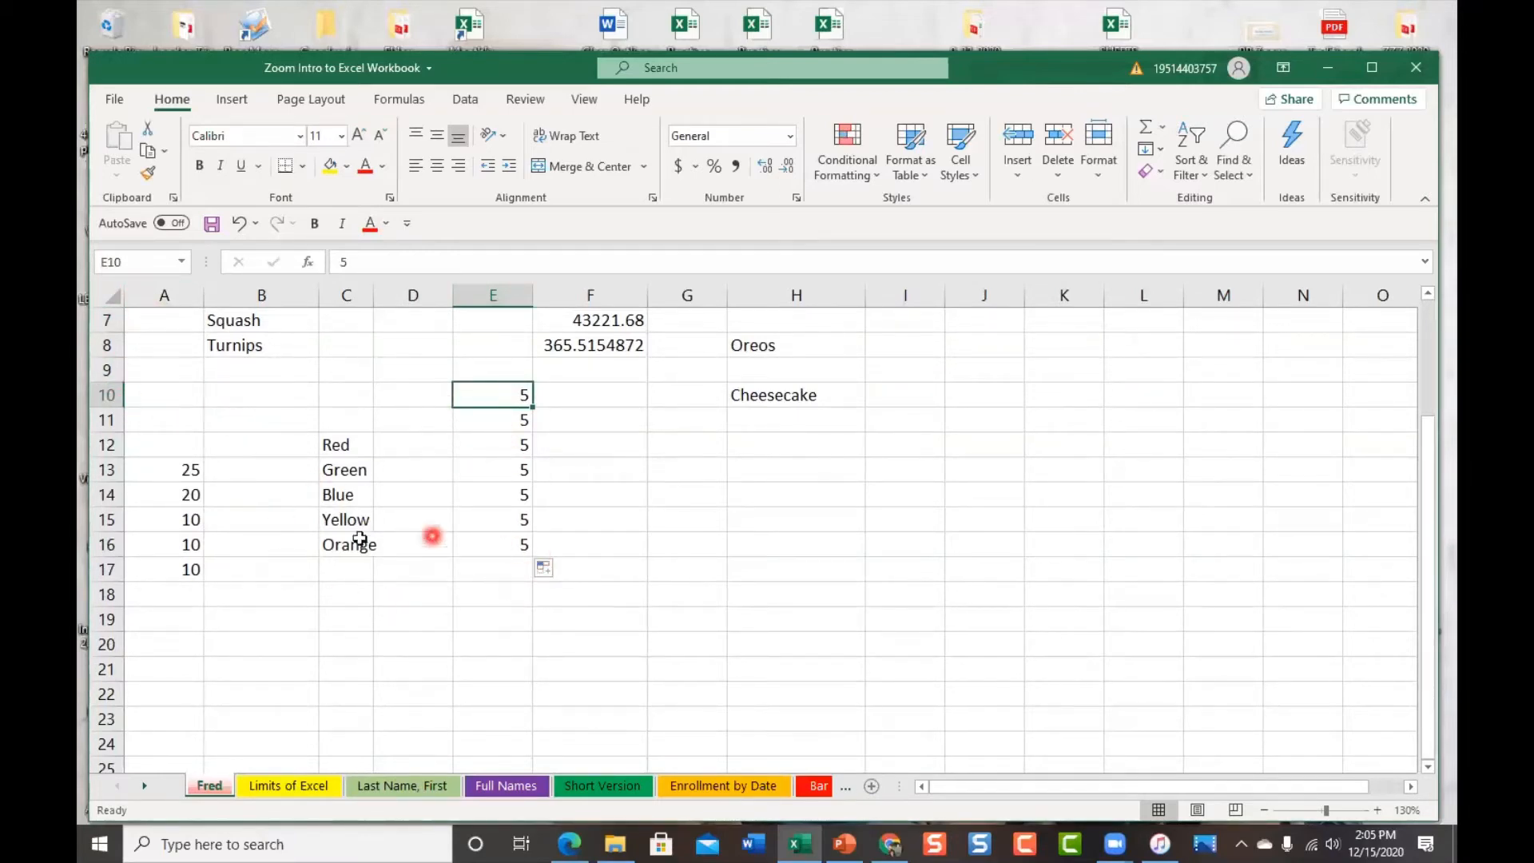
left_click(400, 378)
left_click_drag(469, 390, 519, 537)
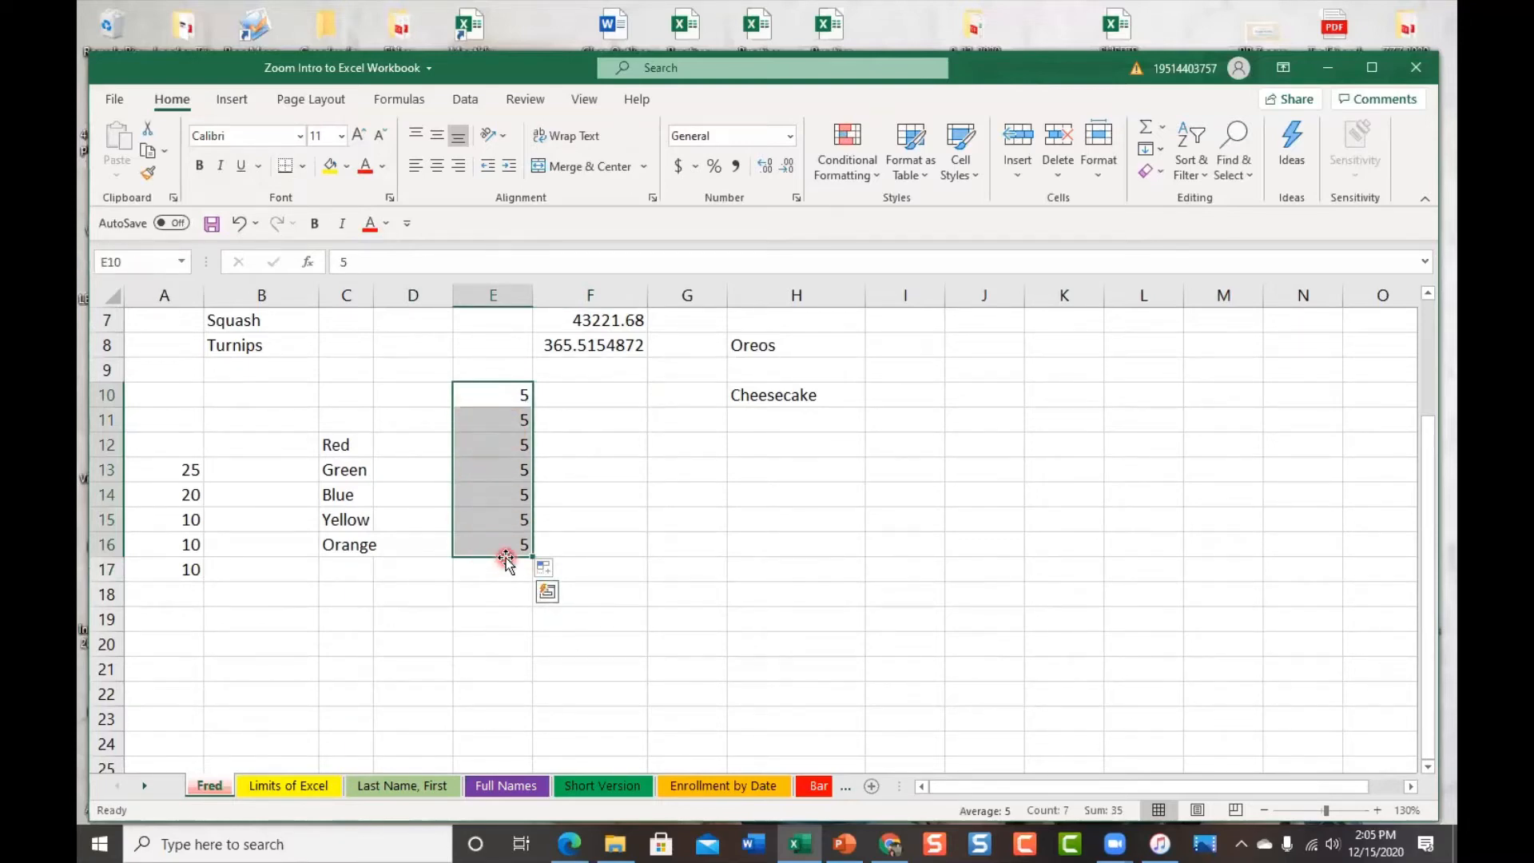
left_click(509, 651)
left_click(507, 676)
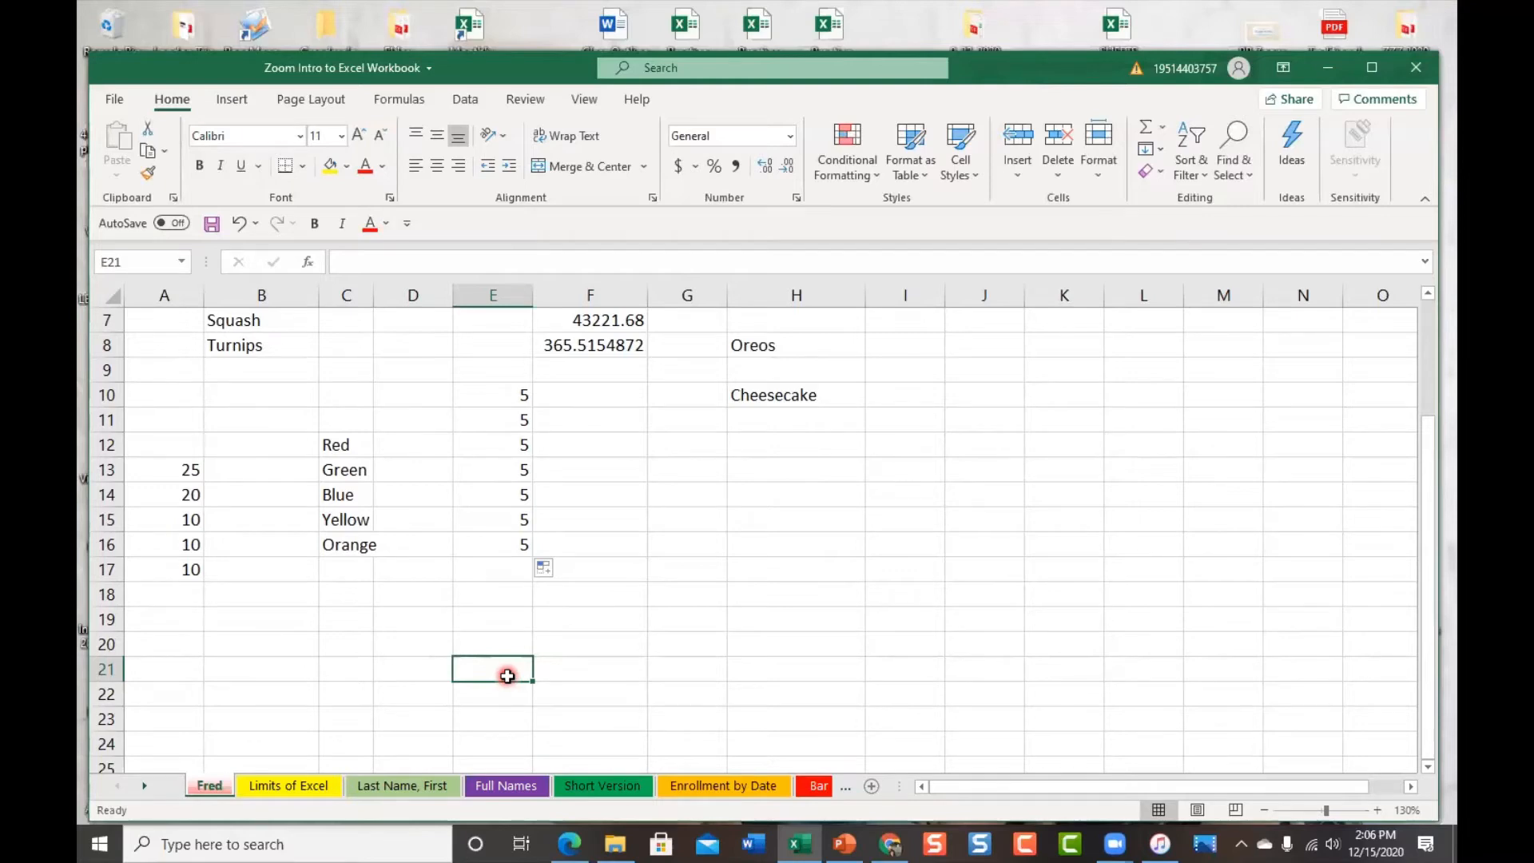
Show the AutoSum dropdown's Sum, Average, Count Numbers, Max and Min choices from the Formulas tab
left_click(401, 99)
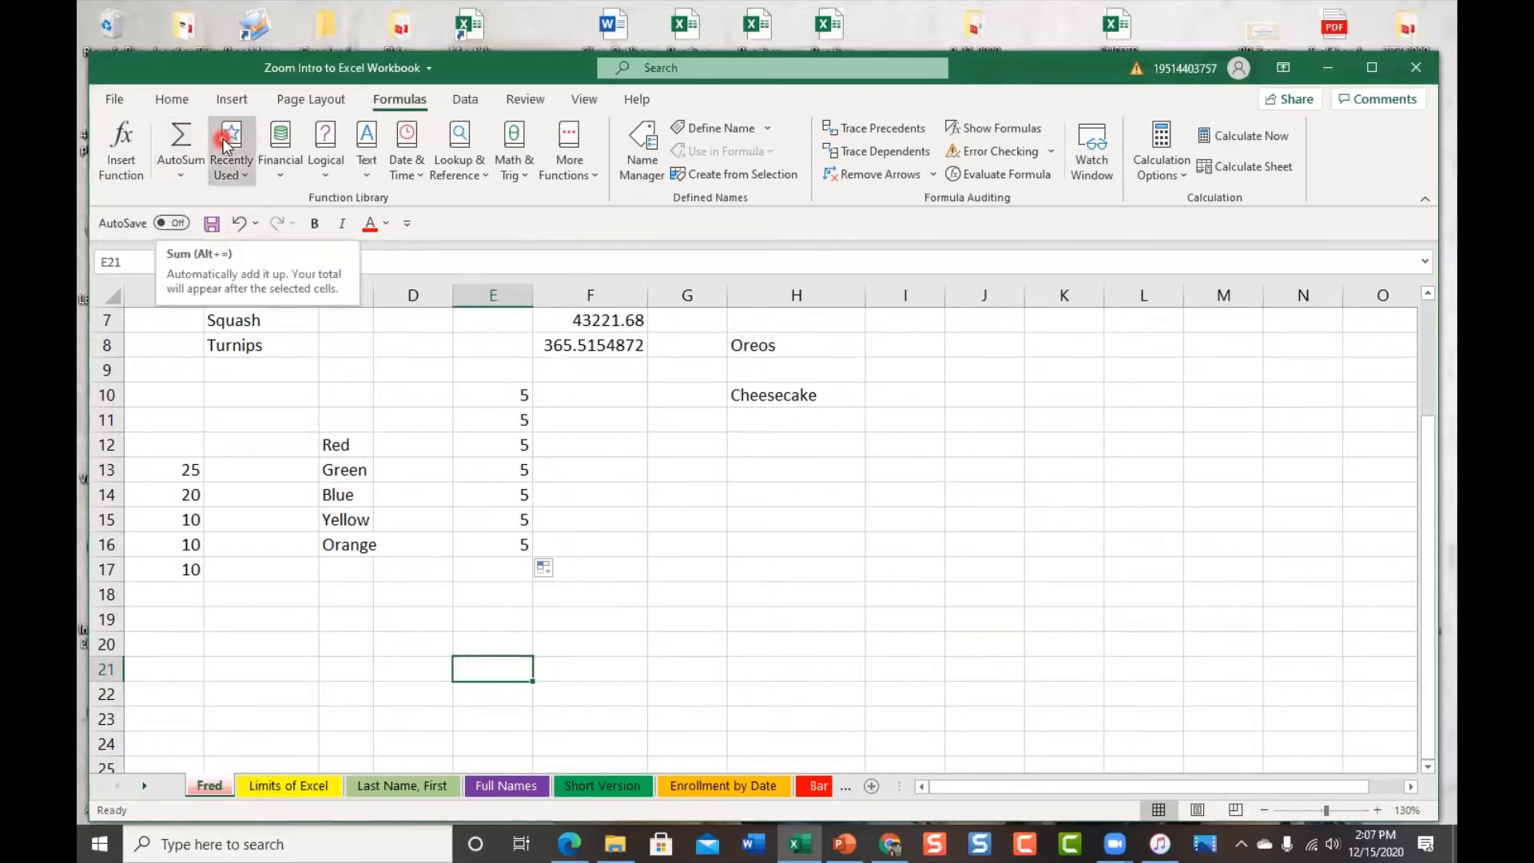
left_click(179, 185)
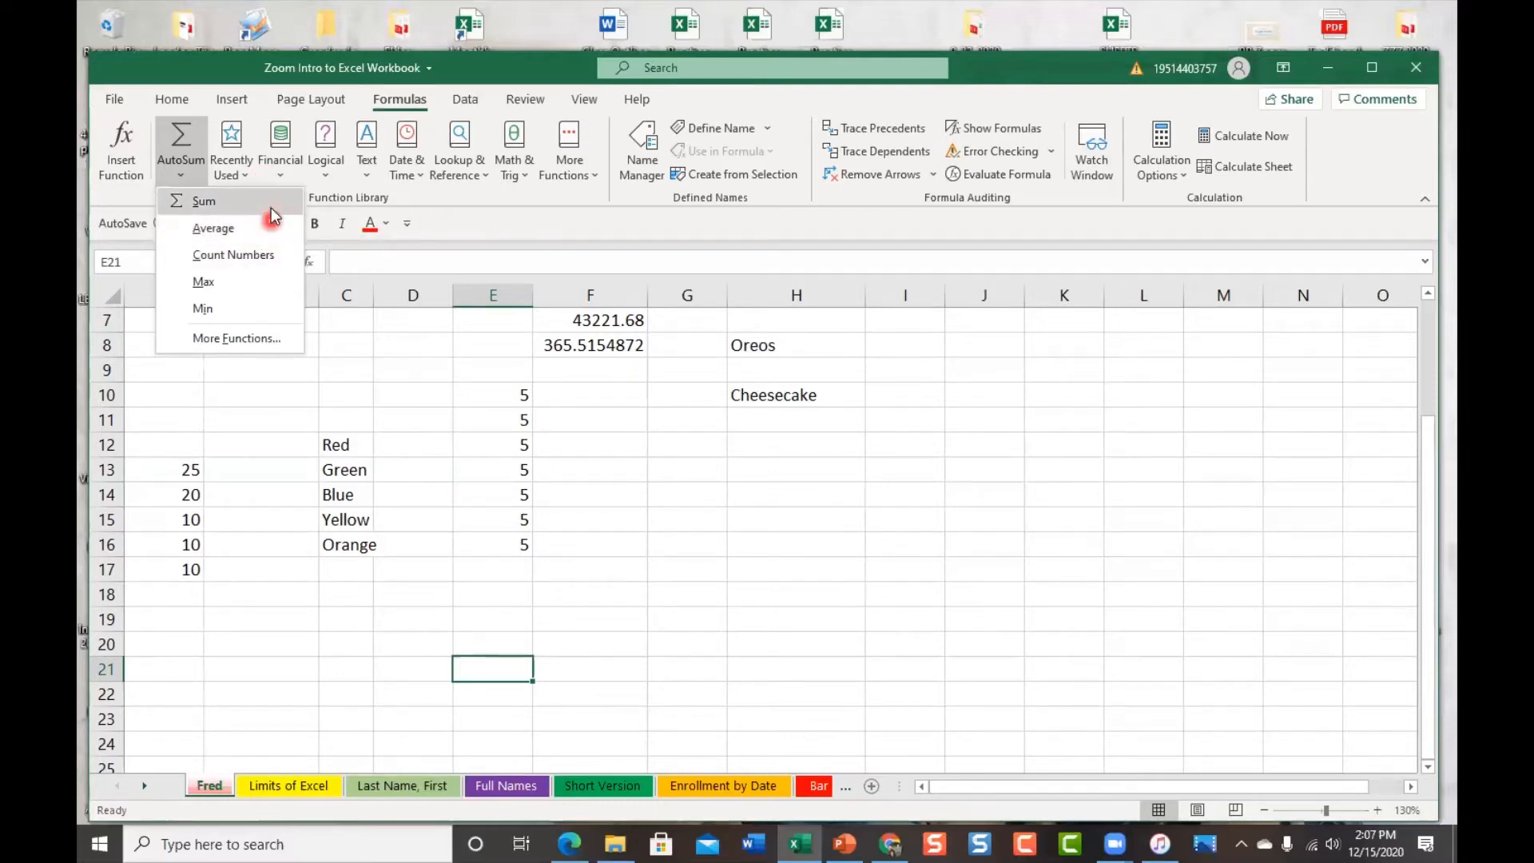
Select D7 and bring up the Insert Function dialog, beginning a formula there
left_click(401, 328)
left_click(410, 320)
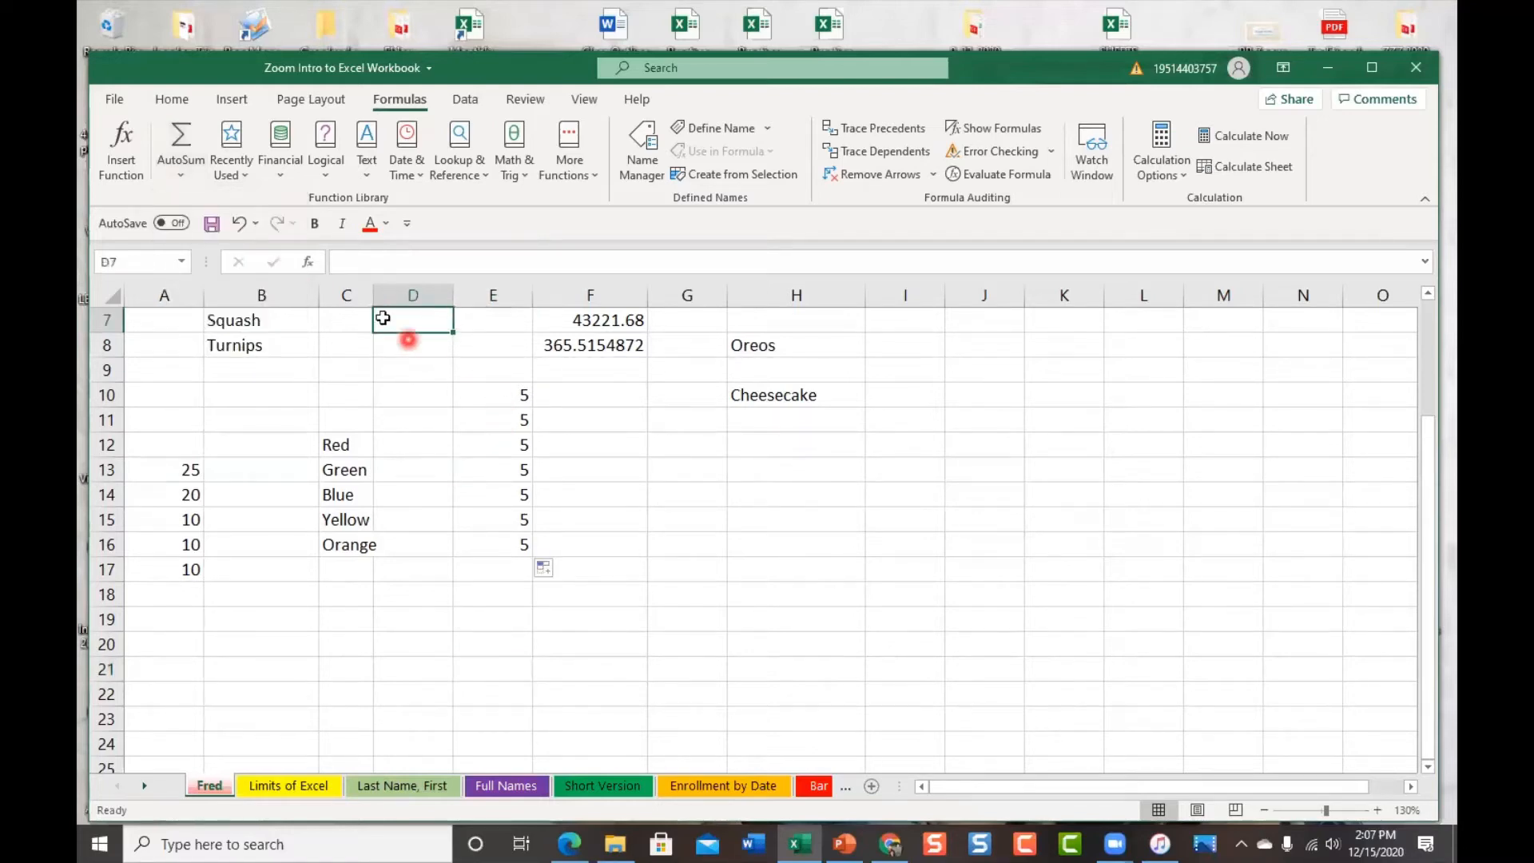
left_click(181, 179)
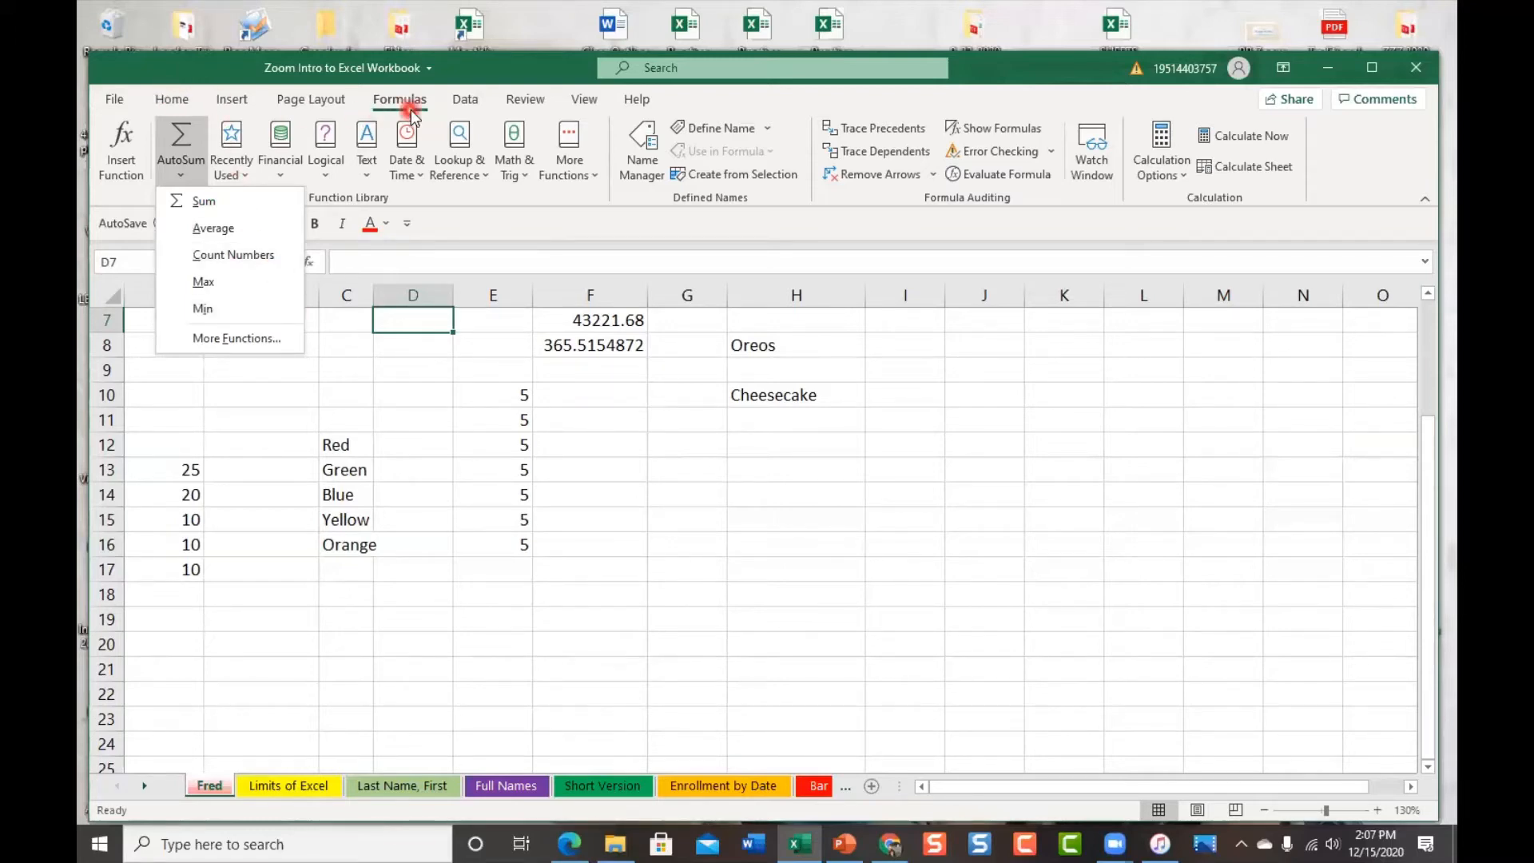
left_click(171, 99)
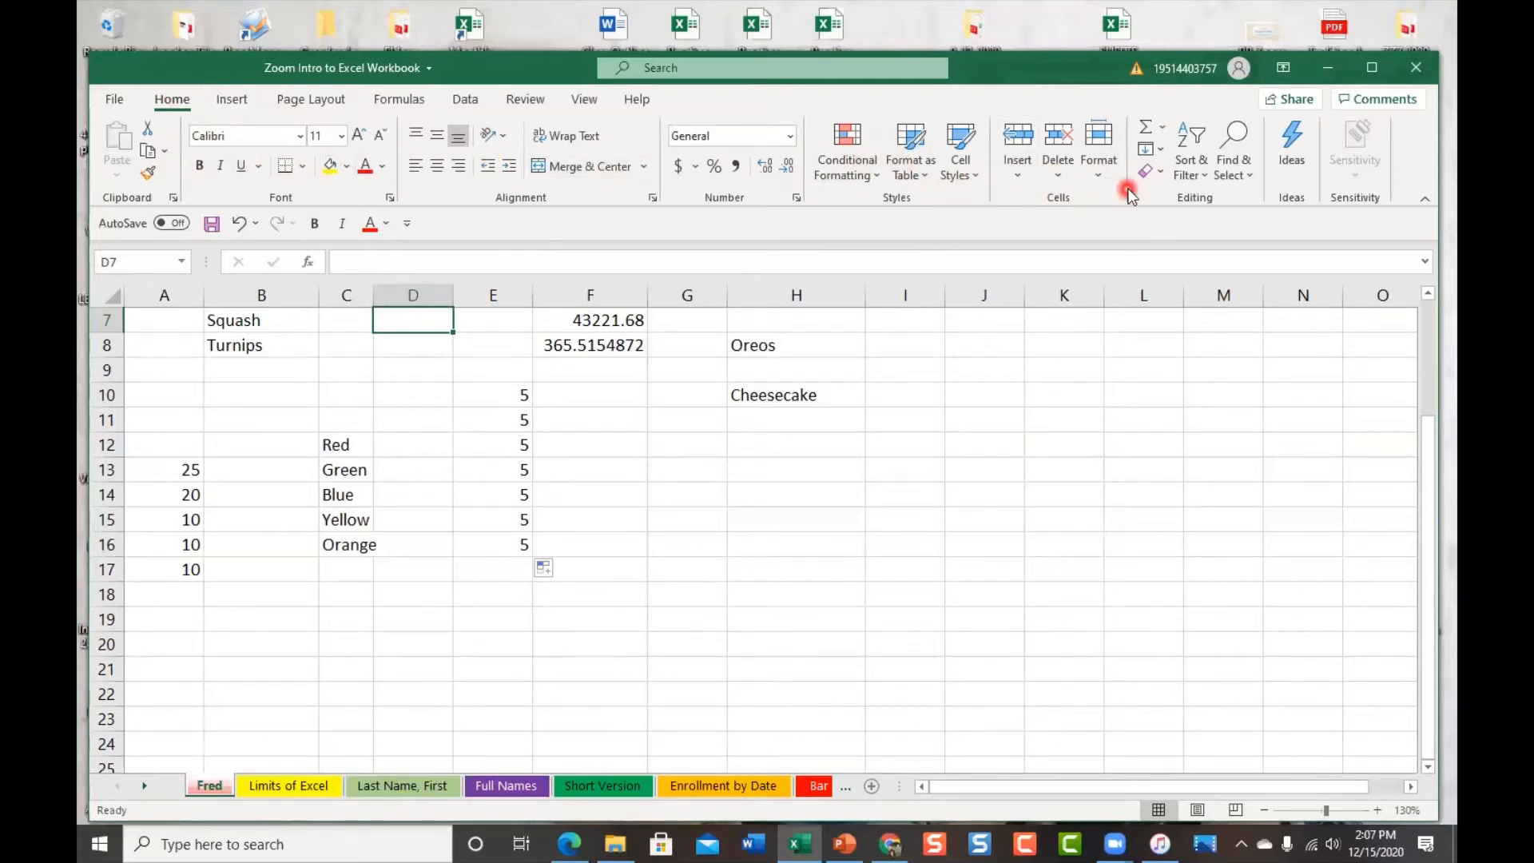
left_click(1163, 128)
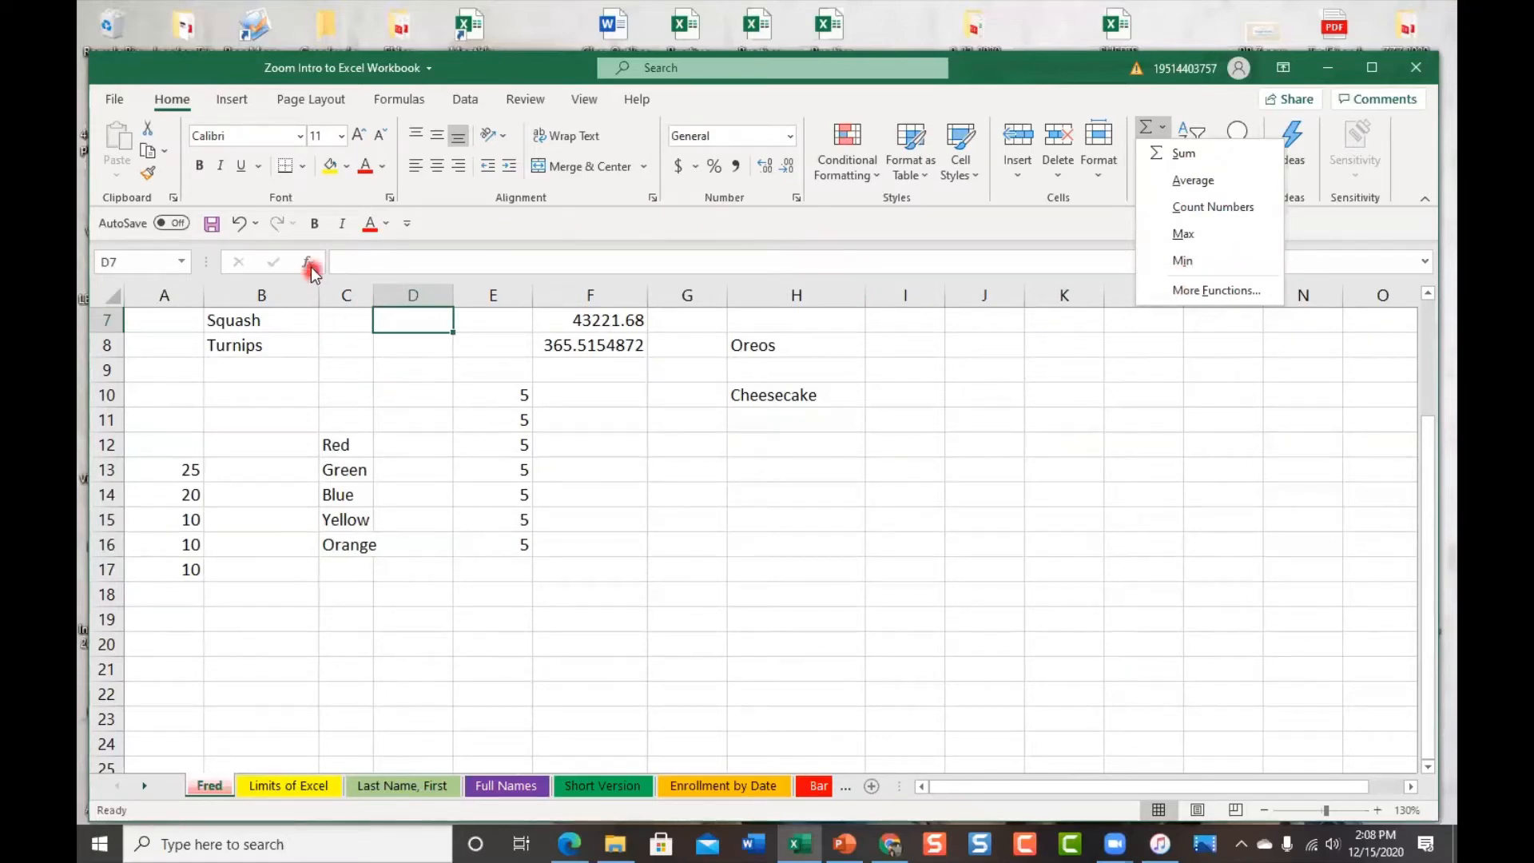
left_click(405, 102)
left_click(122, 160)
left_click(292, 523)
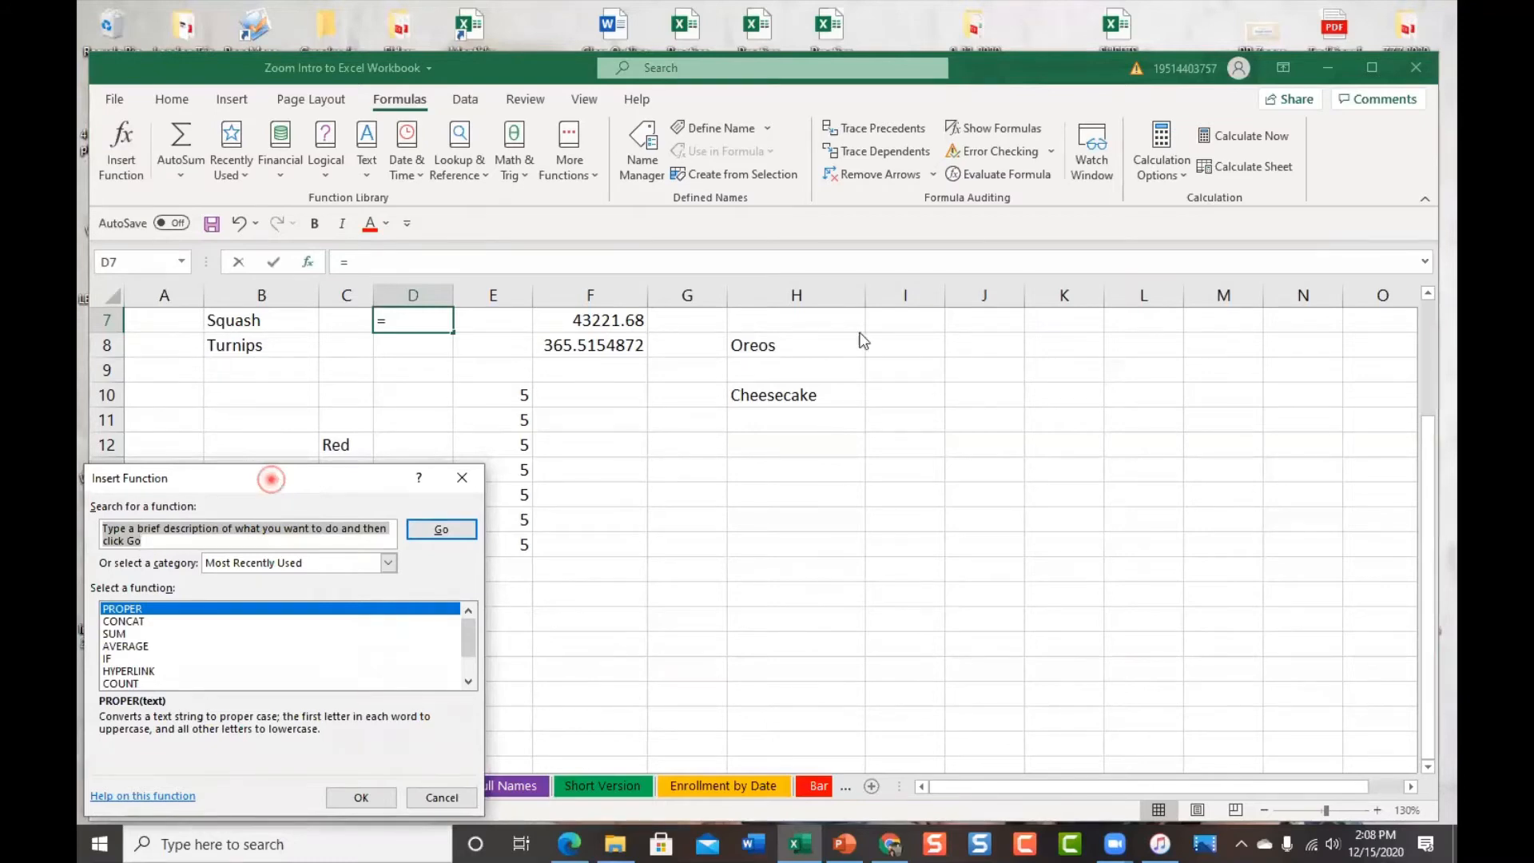
left_click_drag(278, 479, 861, 335)
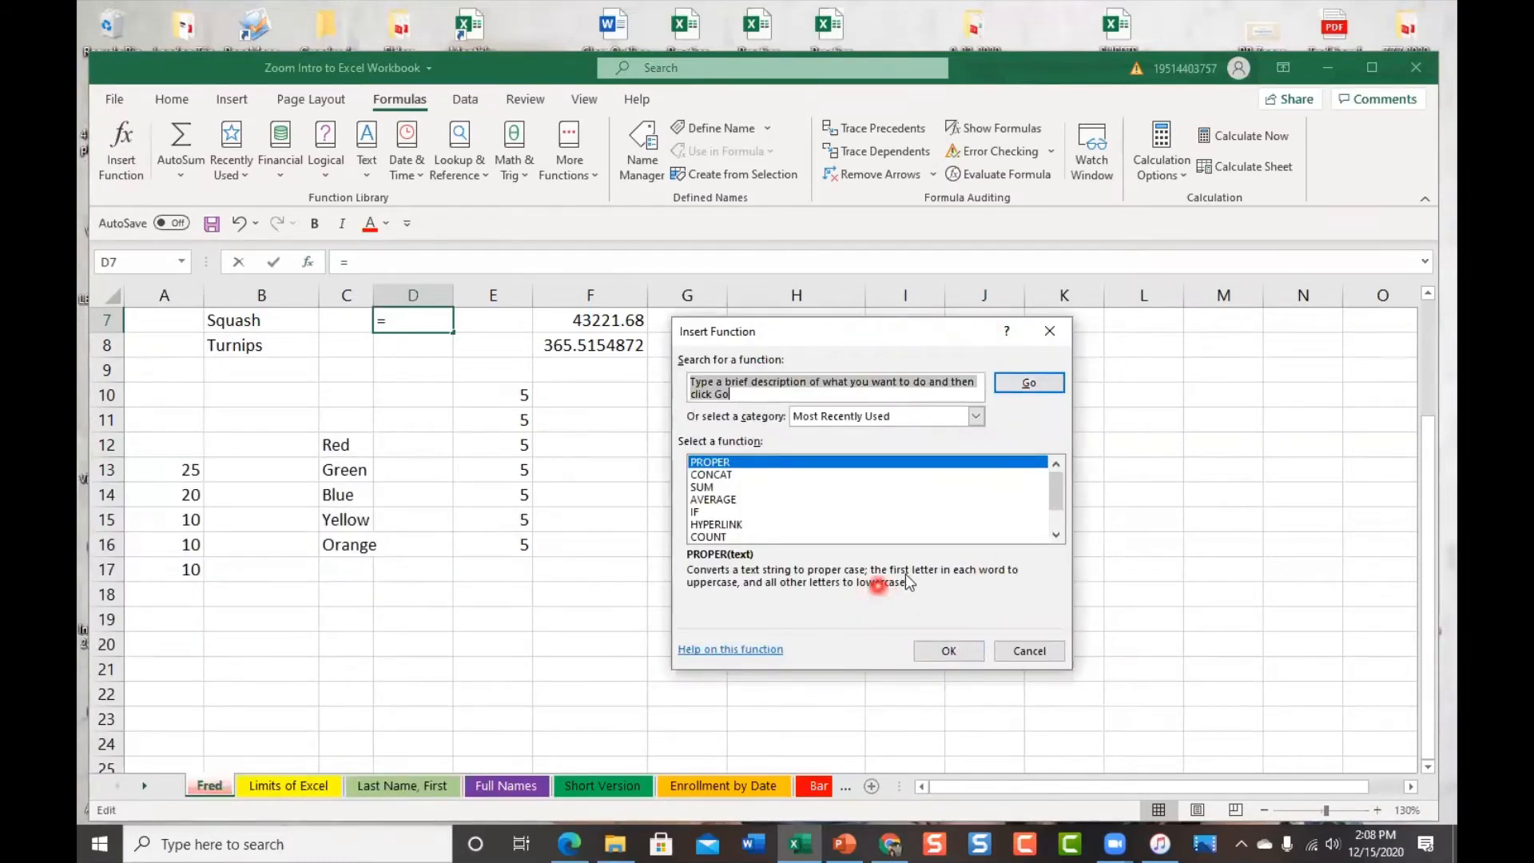
left_click(1047, 332)
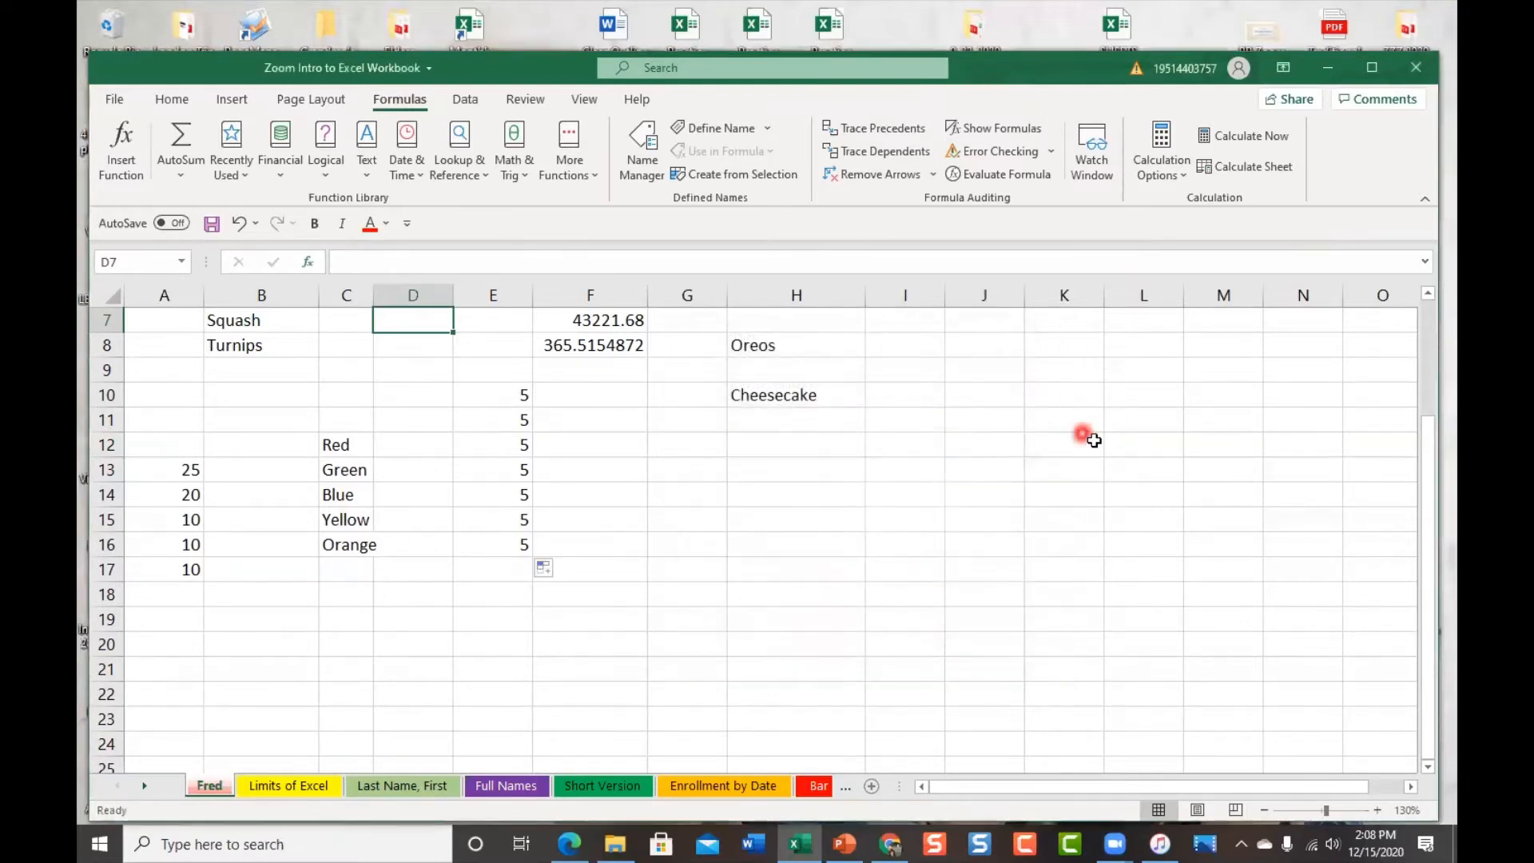
left_click(303, 262)
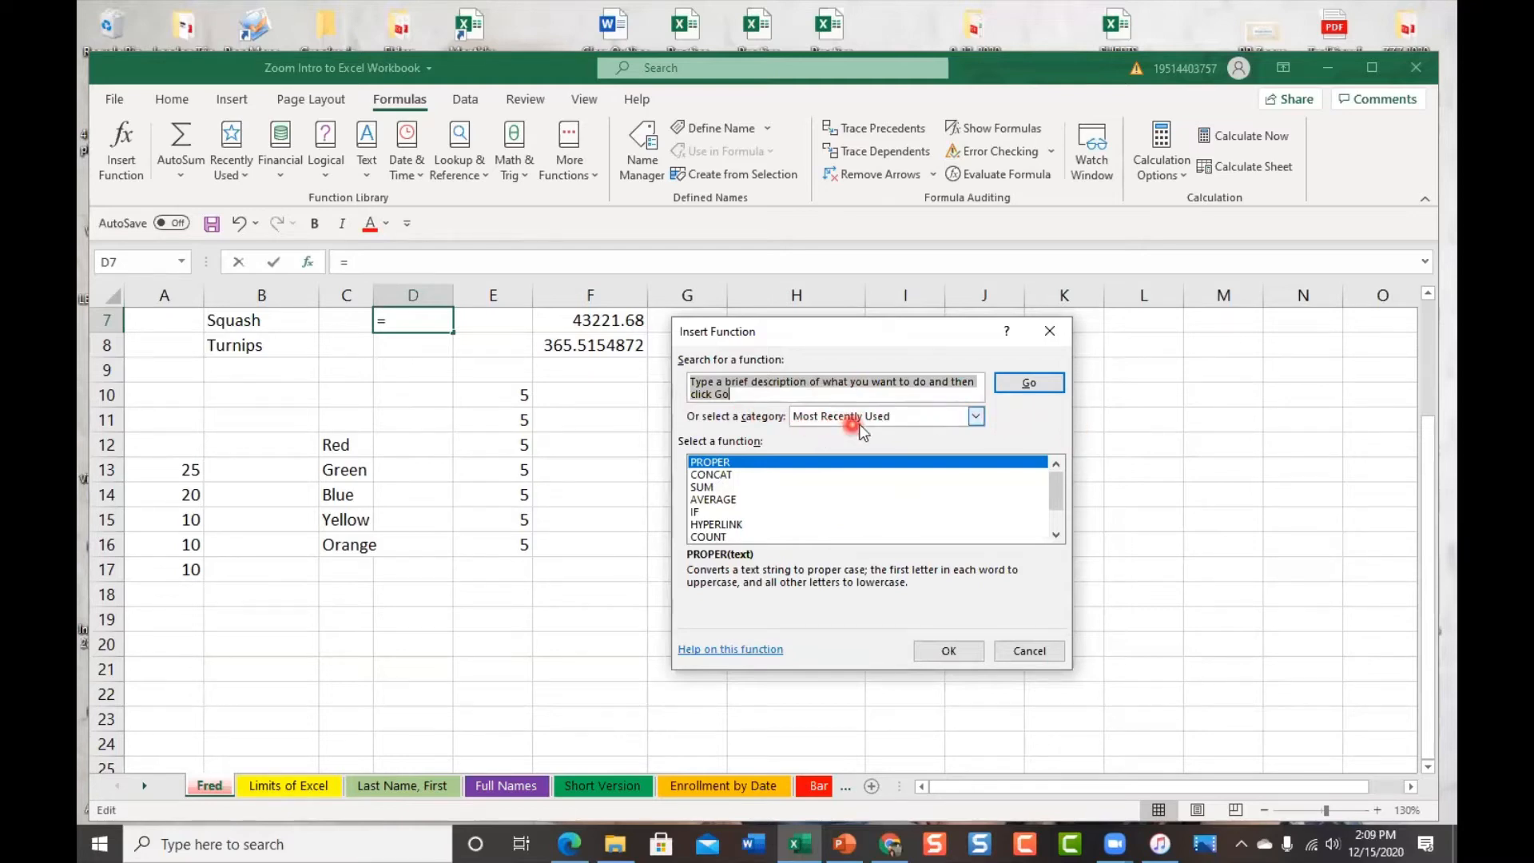
left_click(976, 417)
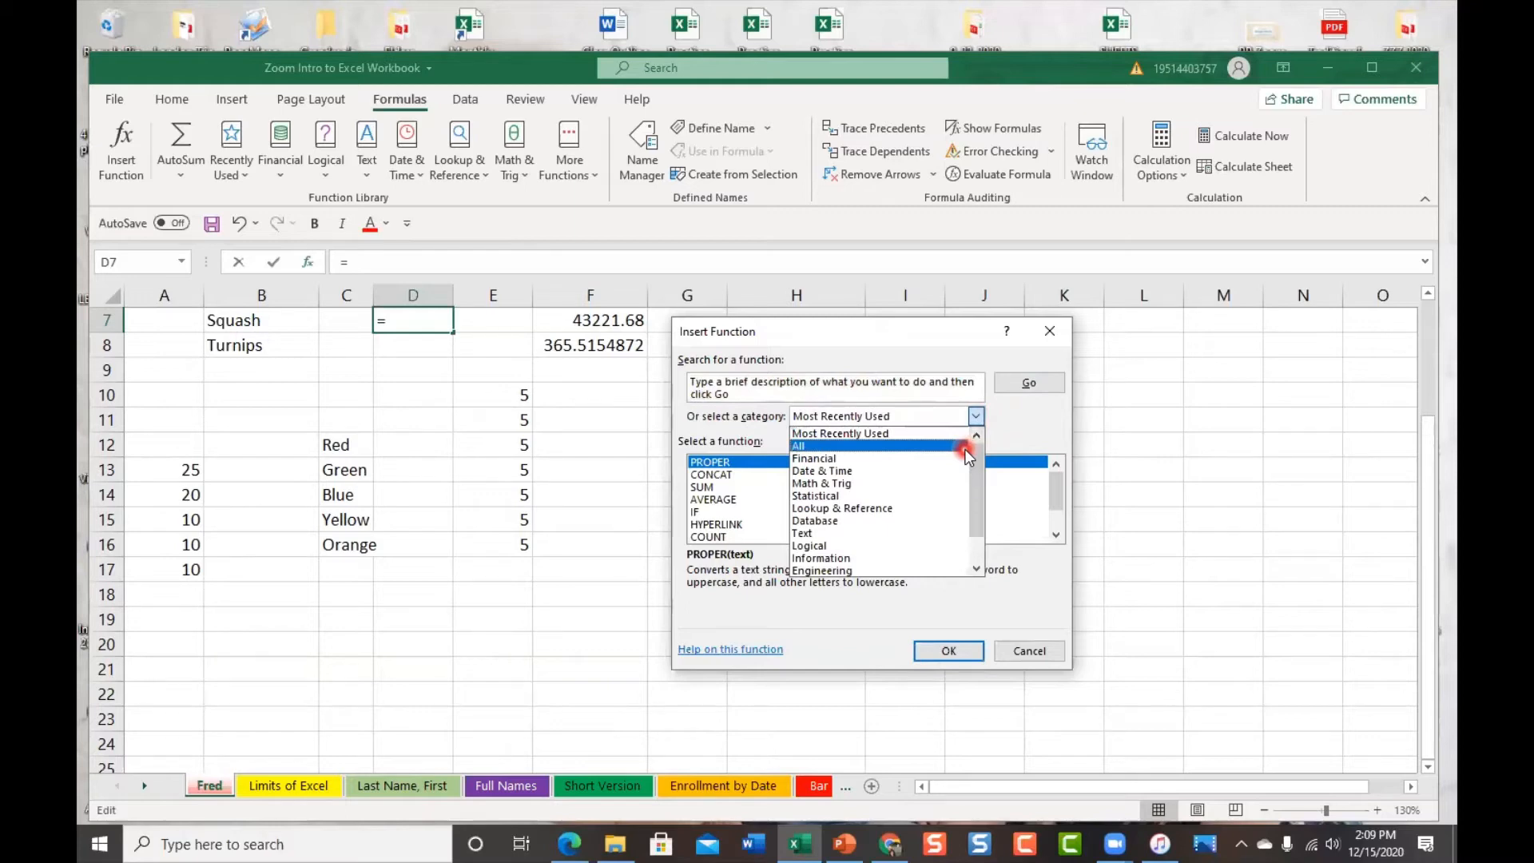
left_click(965, 447)
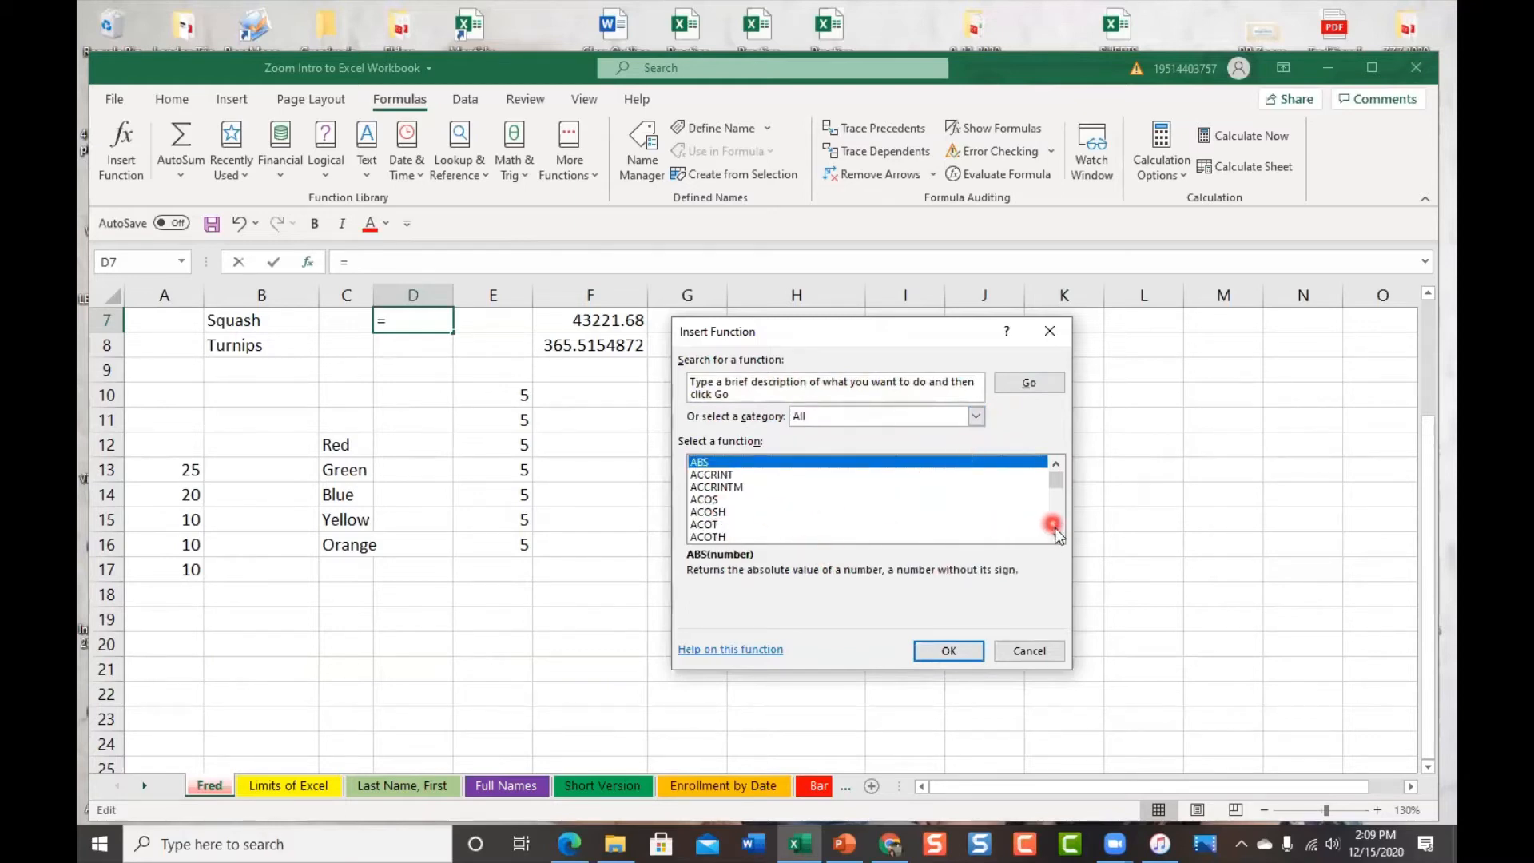
left_click(1056, 535)
left_click_drag(1058, 537, 1055, 482)
left_click_drag(1062, 543, 1056, 535)
left_click(979, 417)
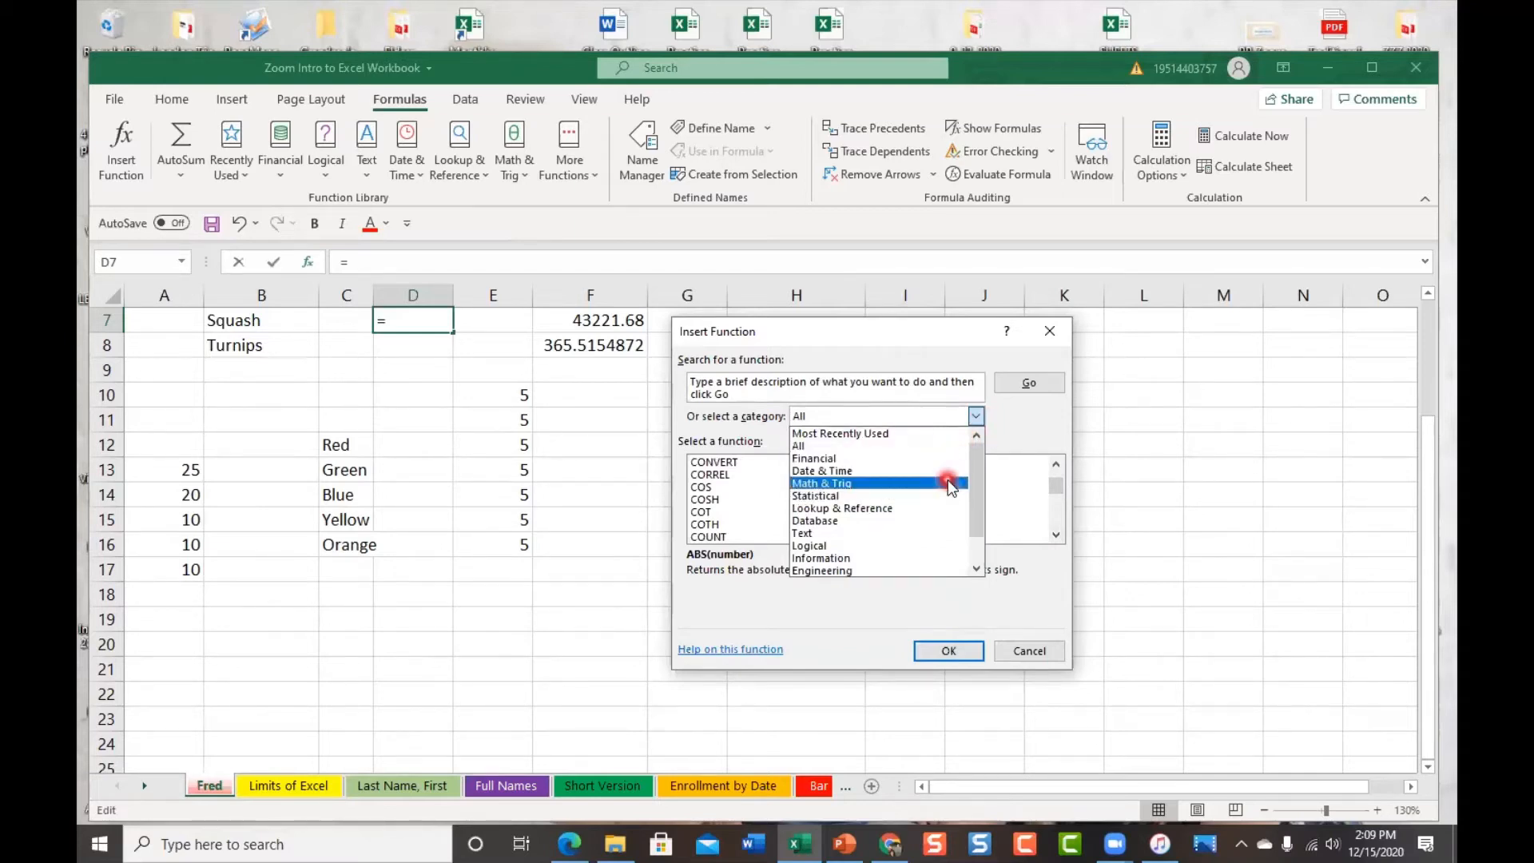
left_click(947, 483)
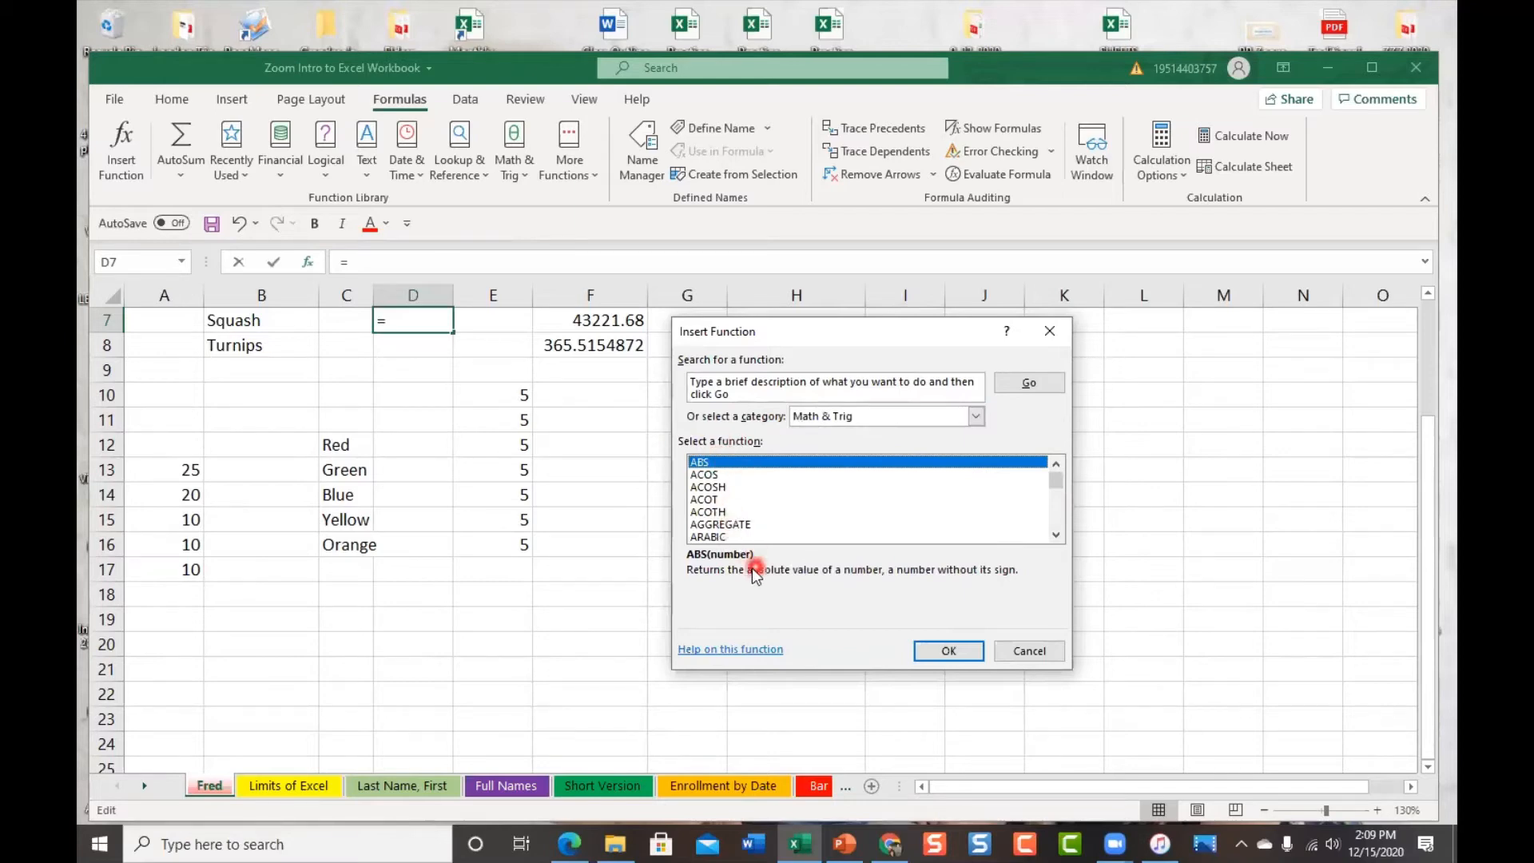
scroll(843, 520, "down", 8)
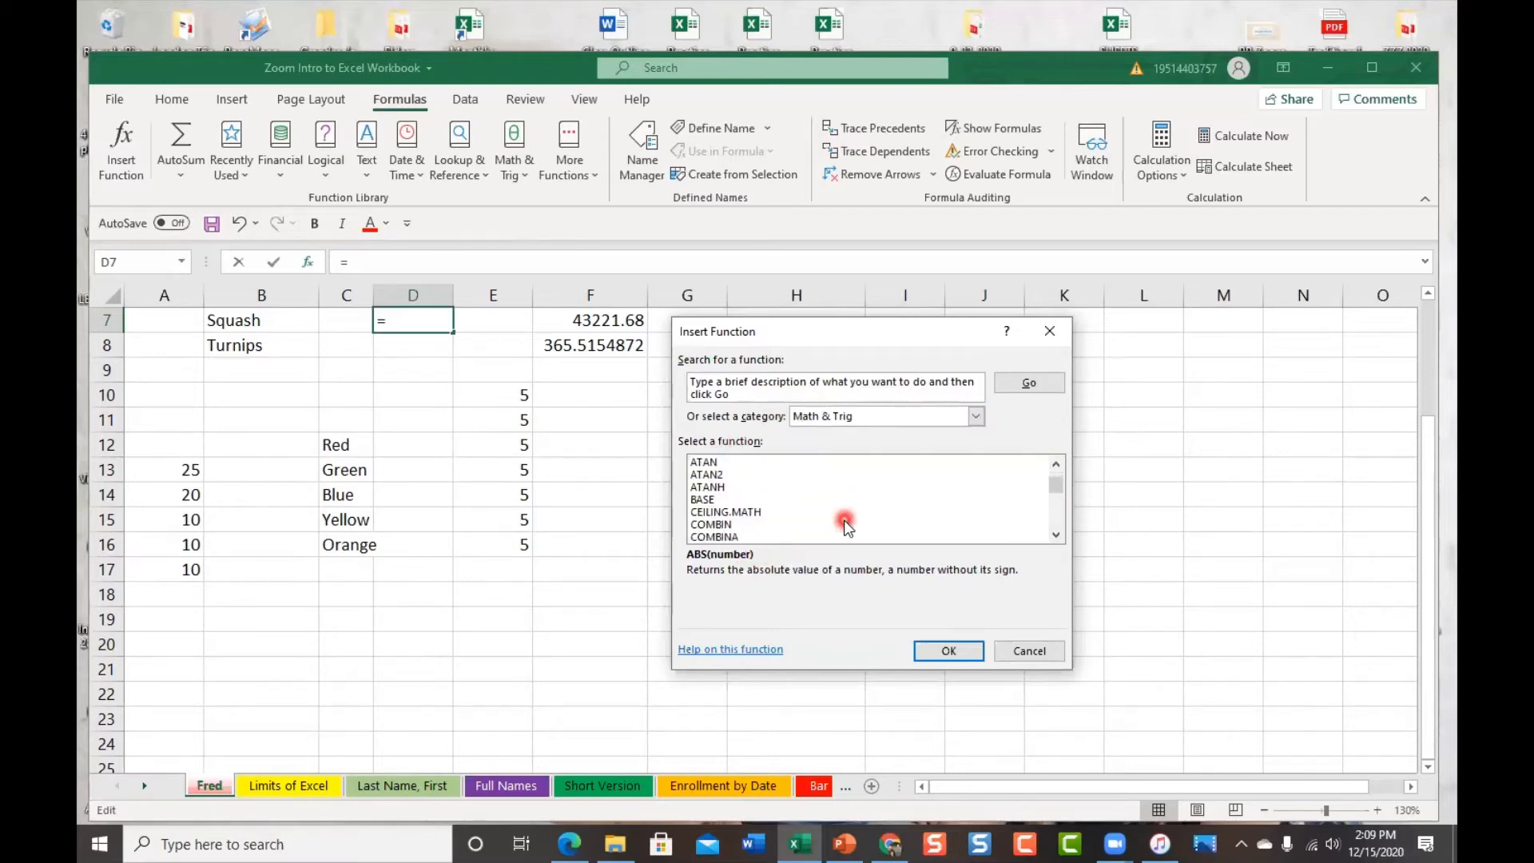
scroll(844, 520, "down", 11)
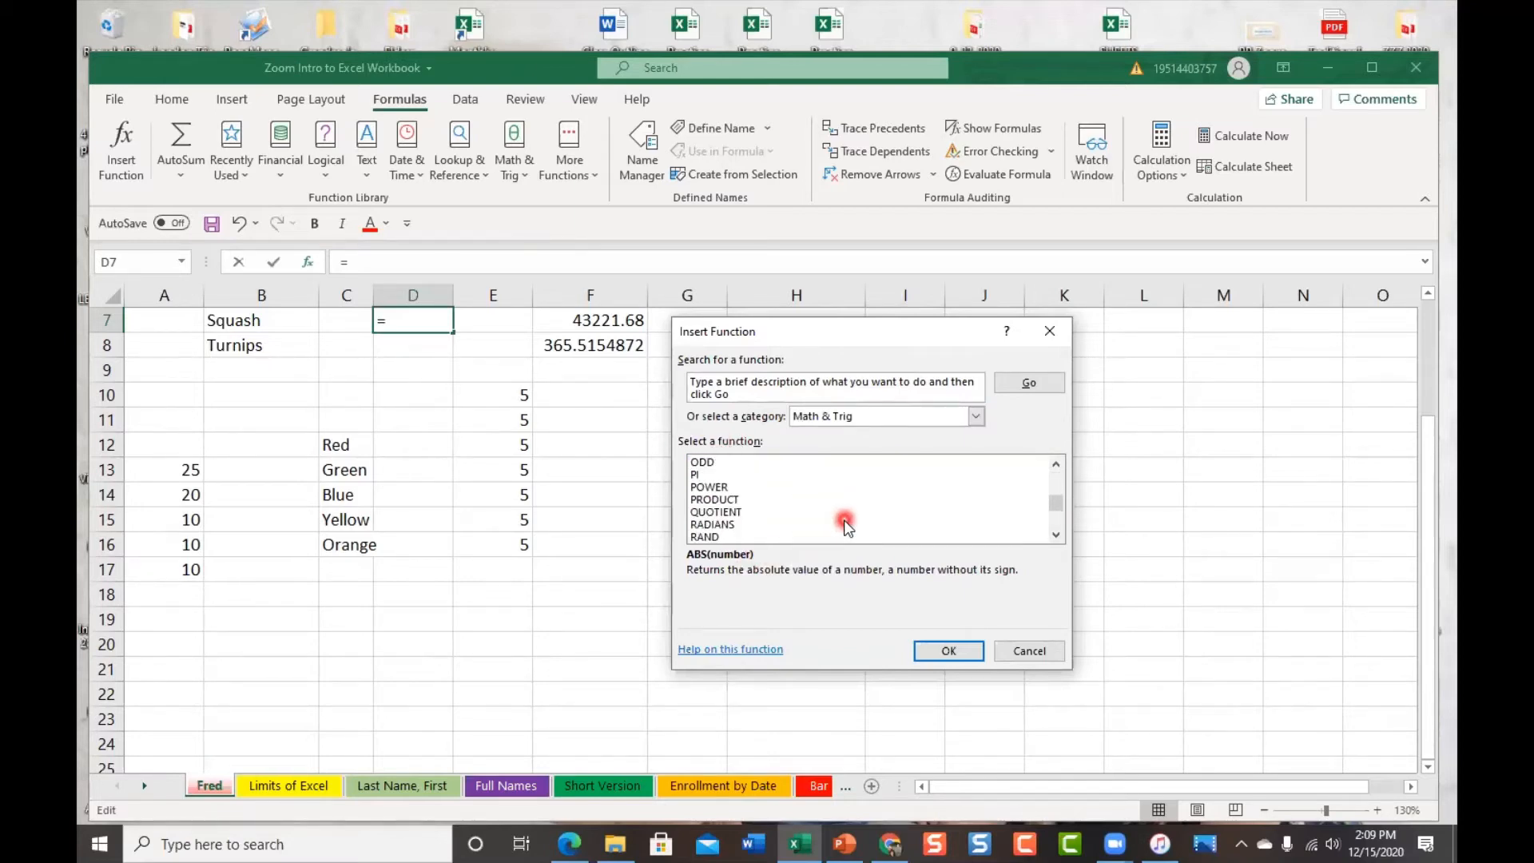
scroll(847, 528, "down", 1)
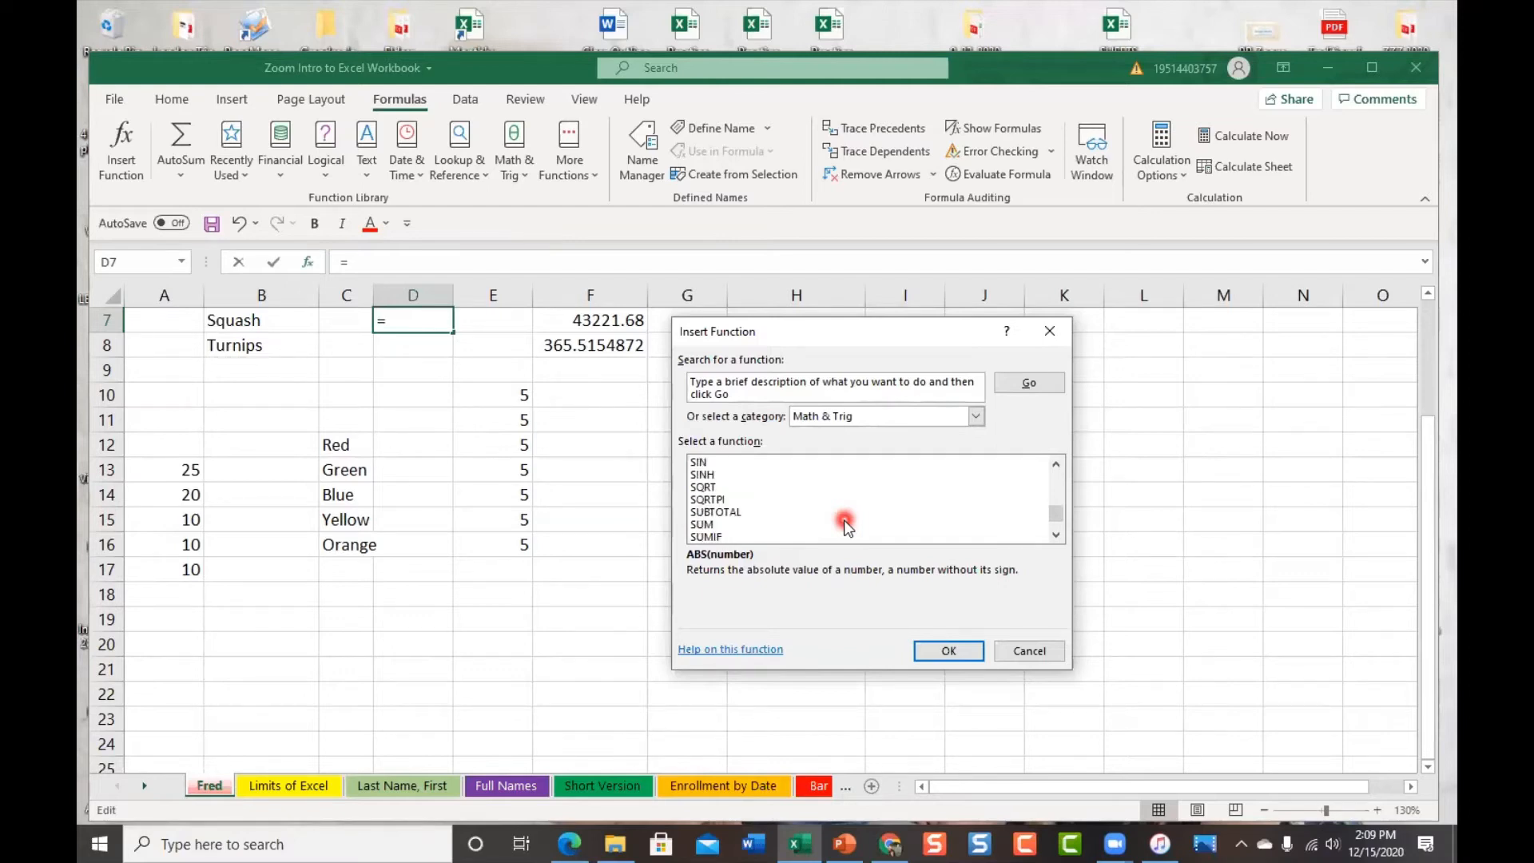
scroll(847, 528, "down", 1)
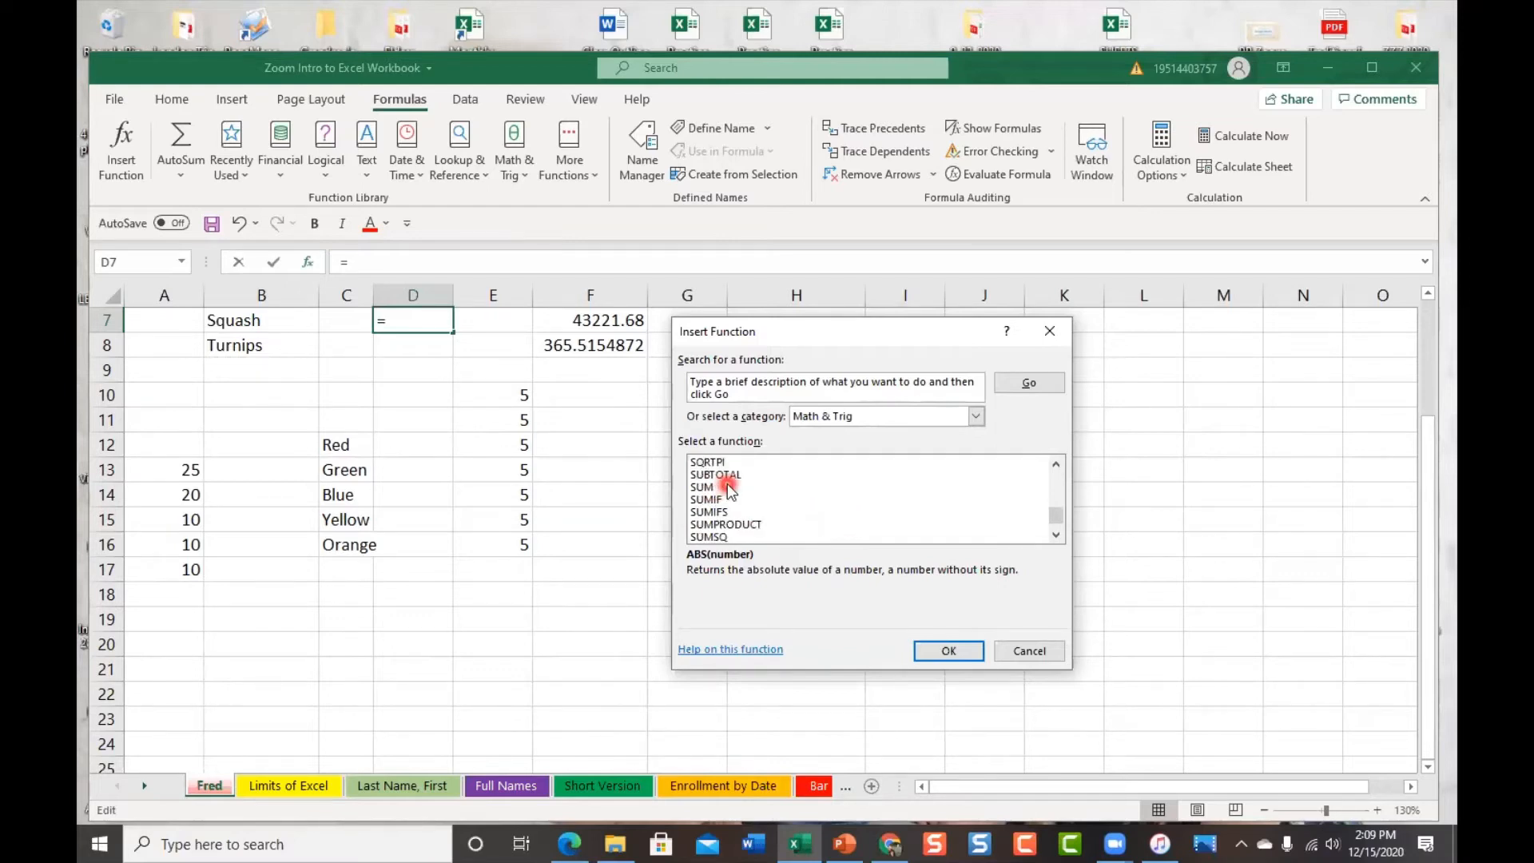
left_click(701, 486)
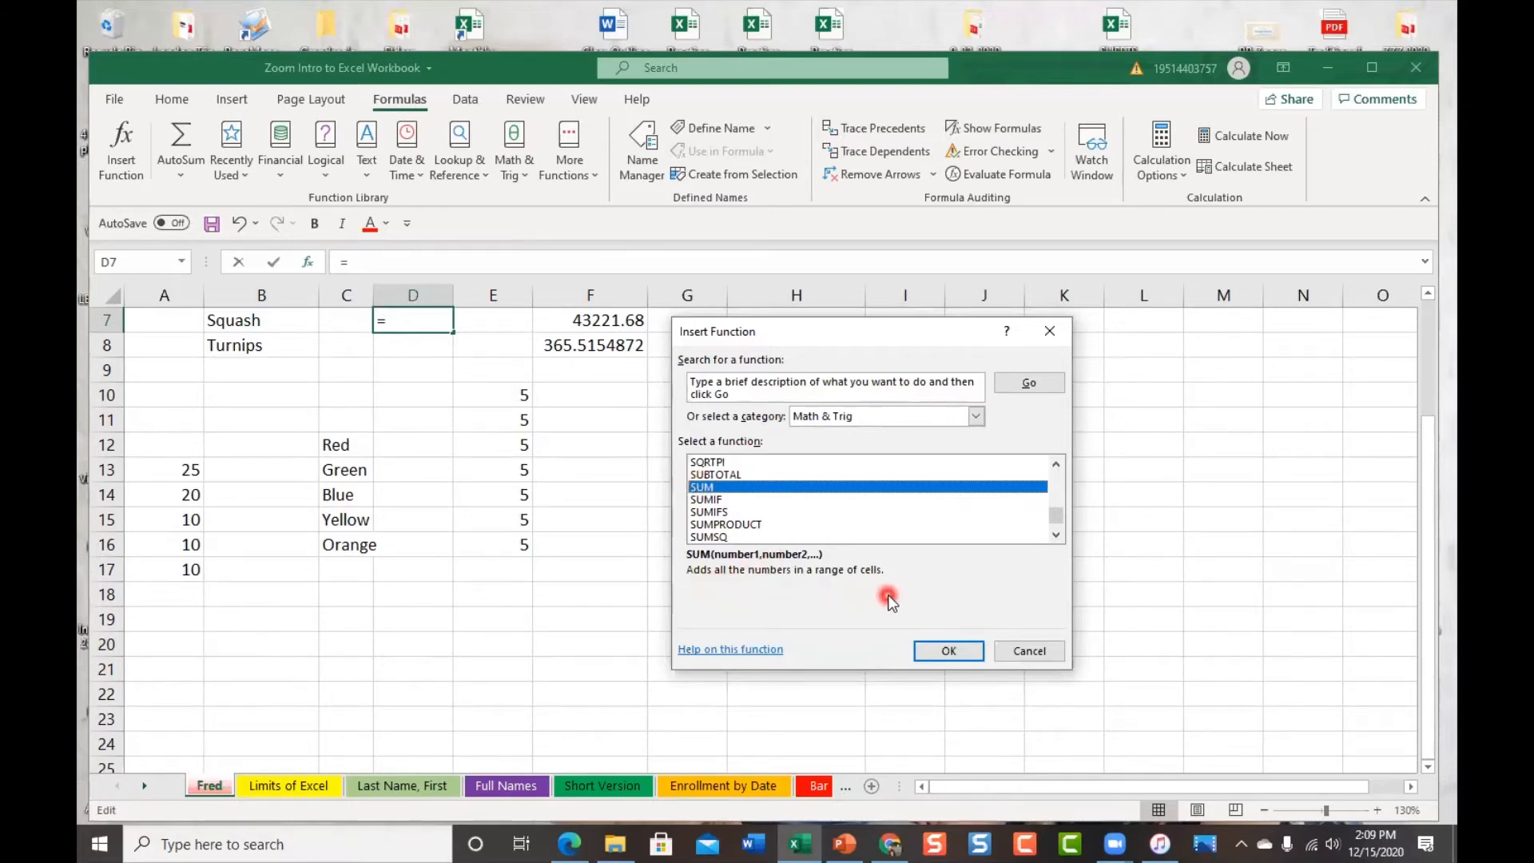
left_click_drag(1055, 518, 1057, 471)
scroll(917, 489, "down", 3)
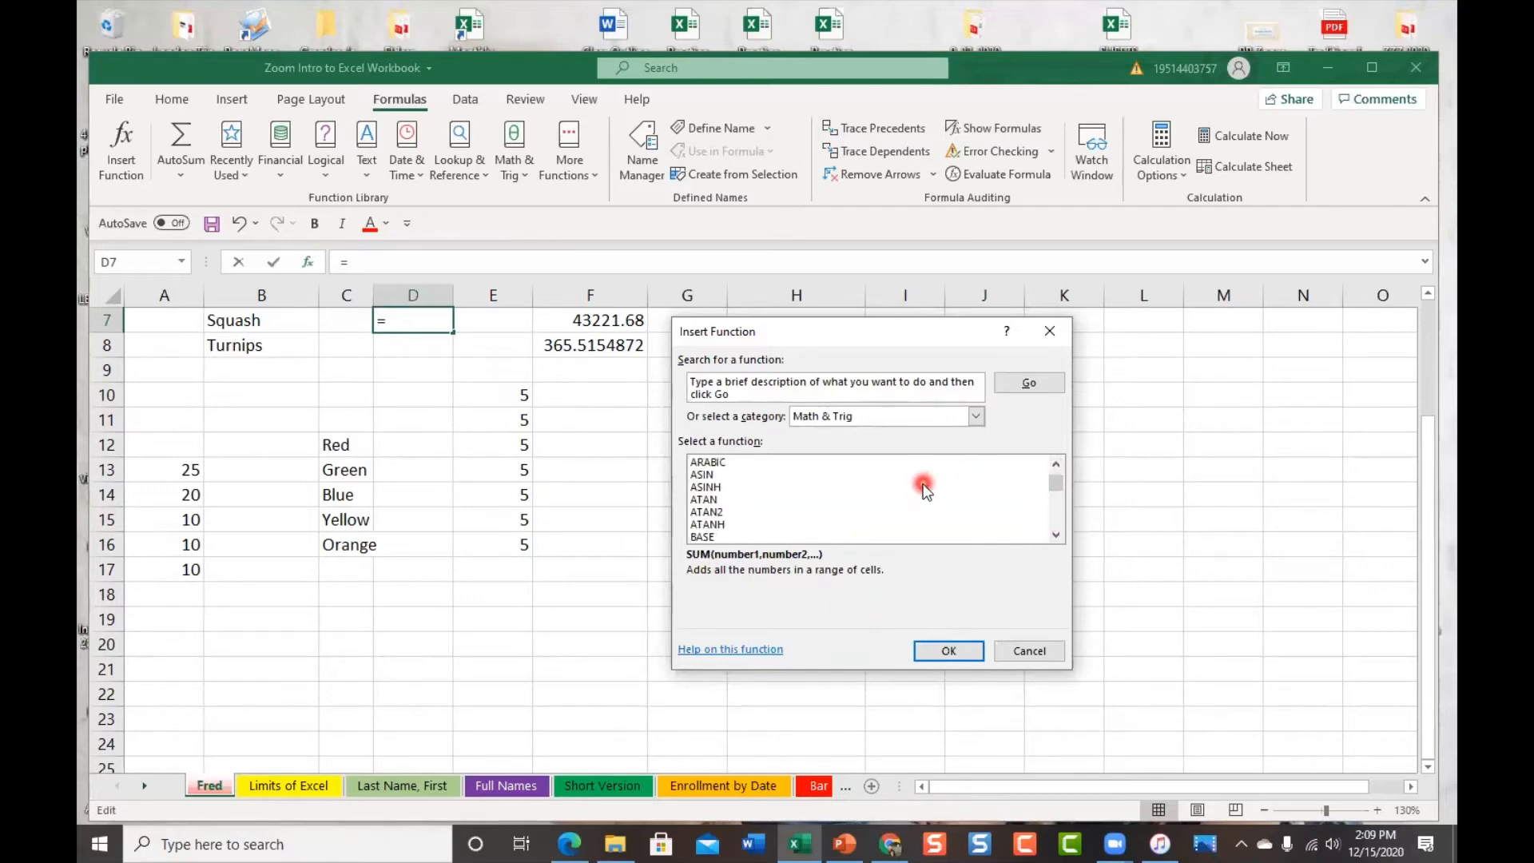
scroll(924, 490, "down", 3)
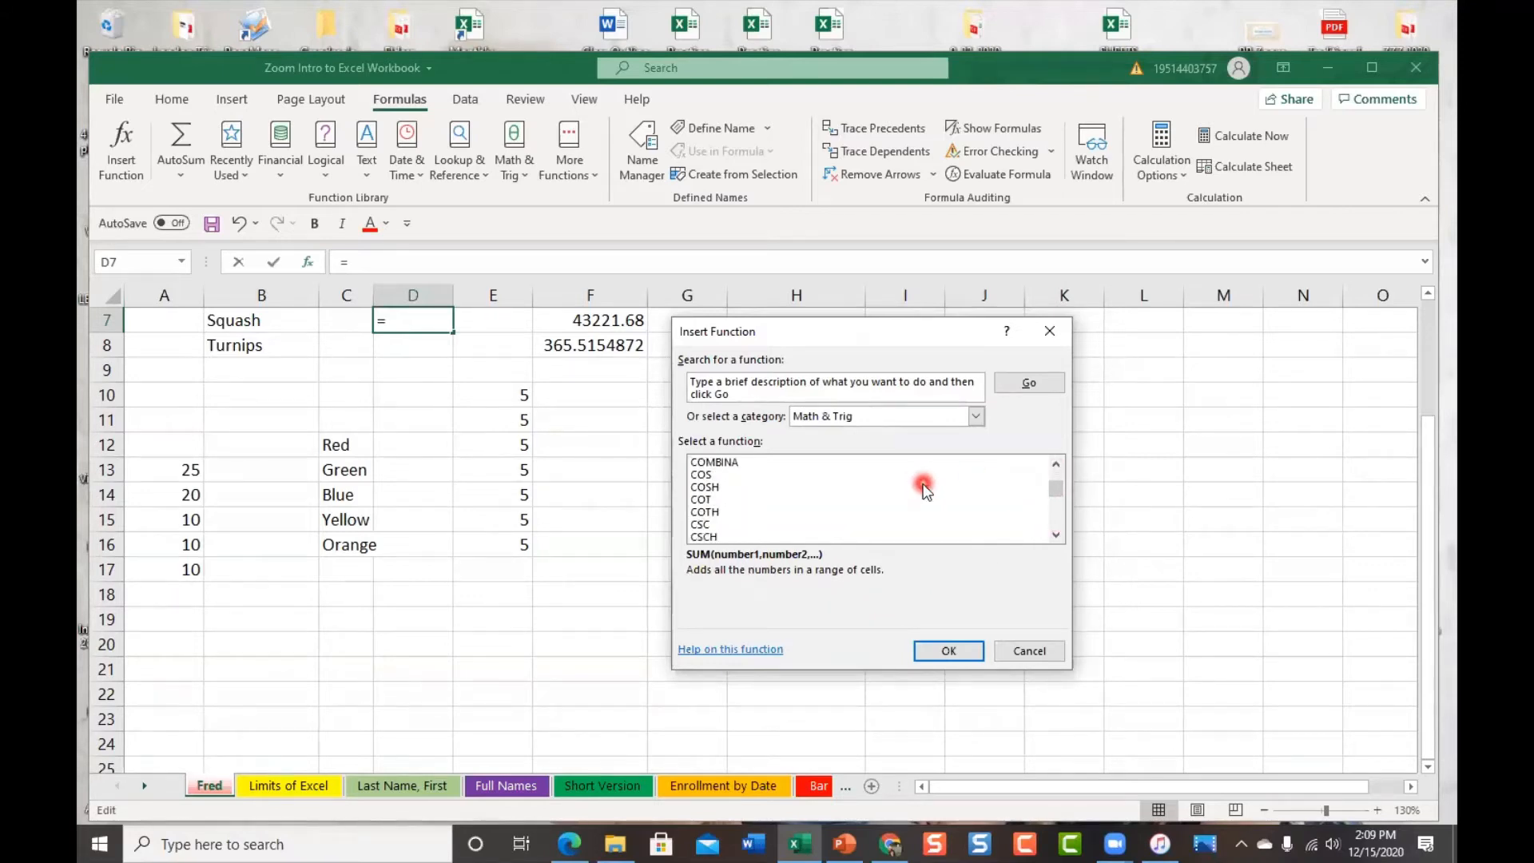
left_click(813, 512)
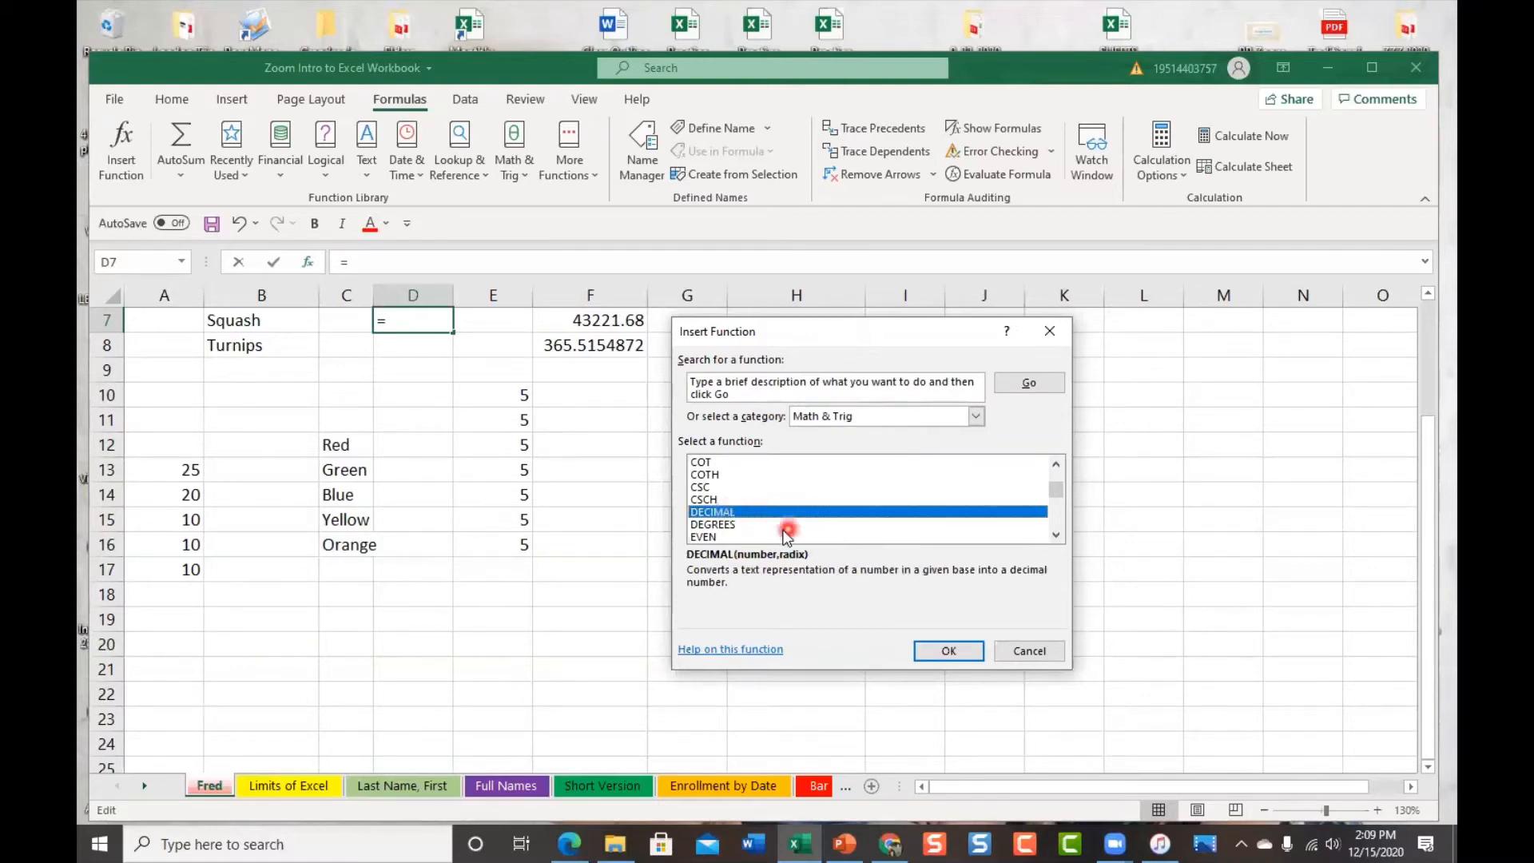
left_click(728, 474)
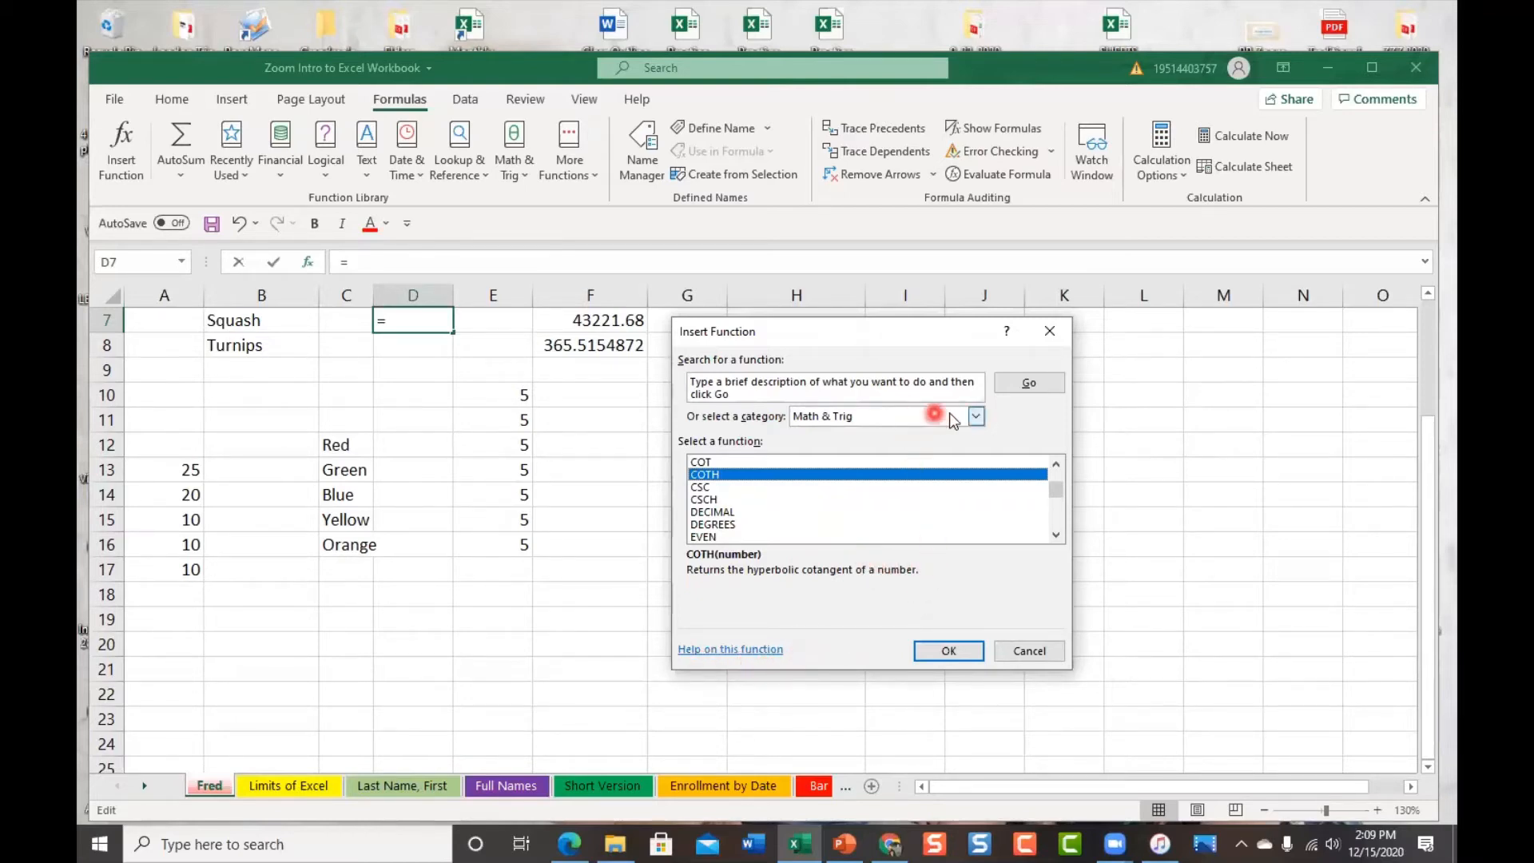
Filter Insert Function to the Text category, select CONCAT and open its help article
left_click(976, 416)
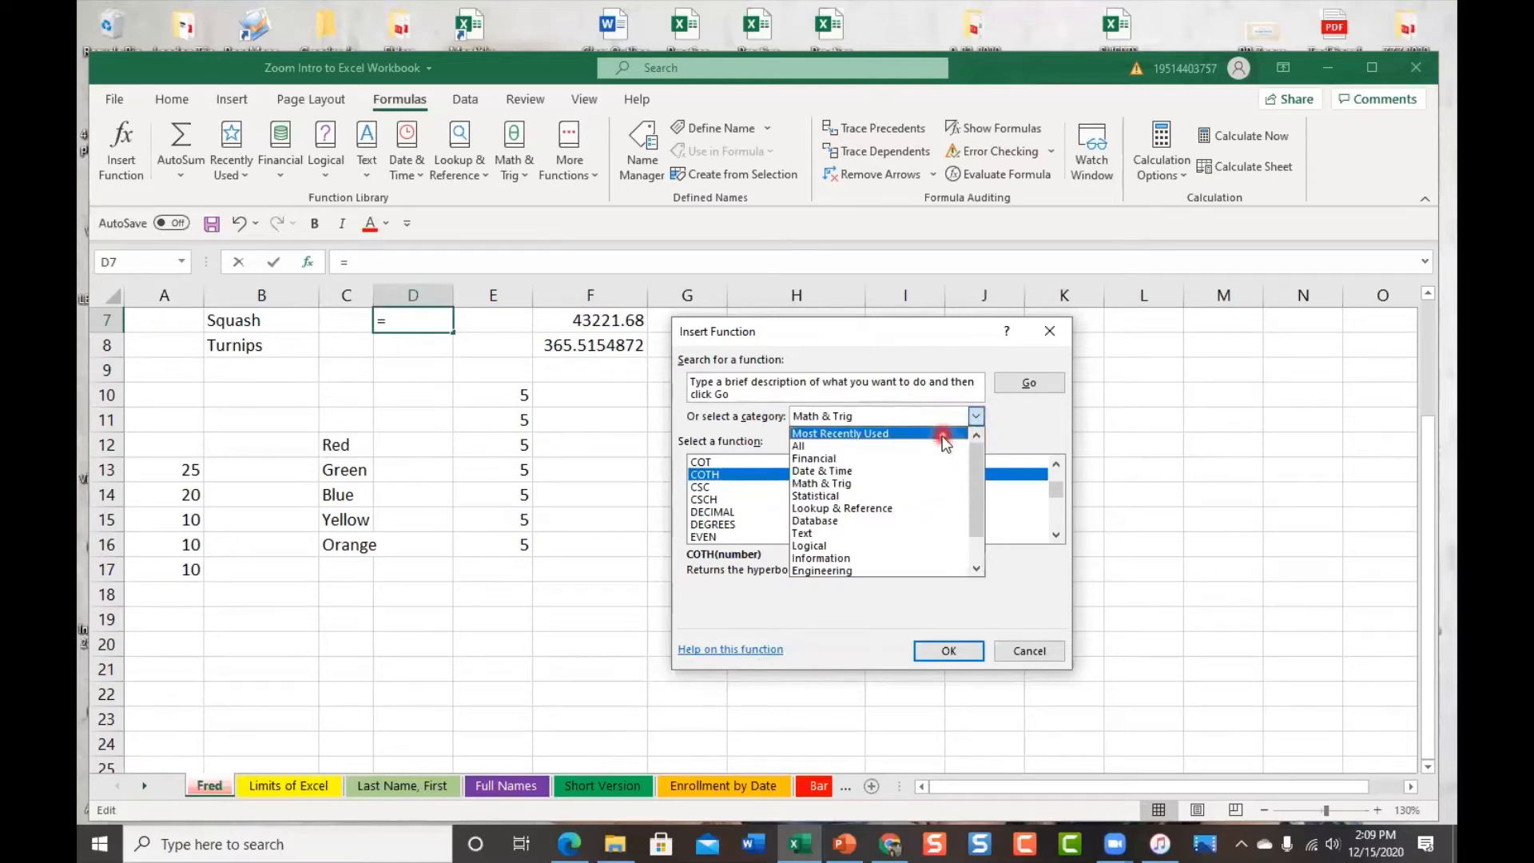
scroll(939, 503, "down", 1)
scroll(940, 503, "down", 1)
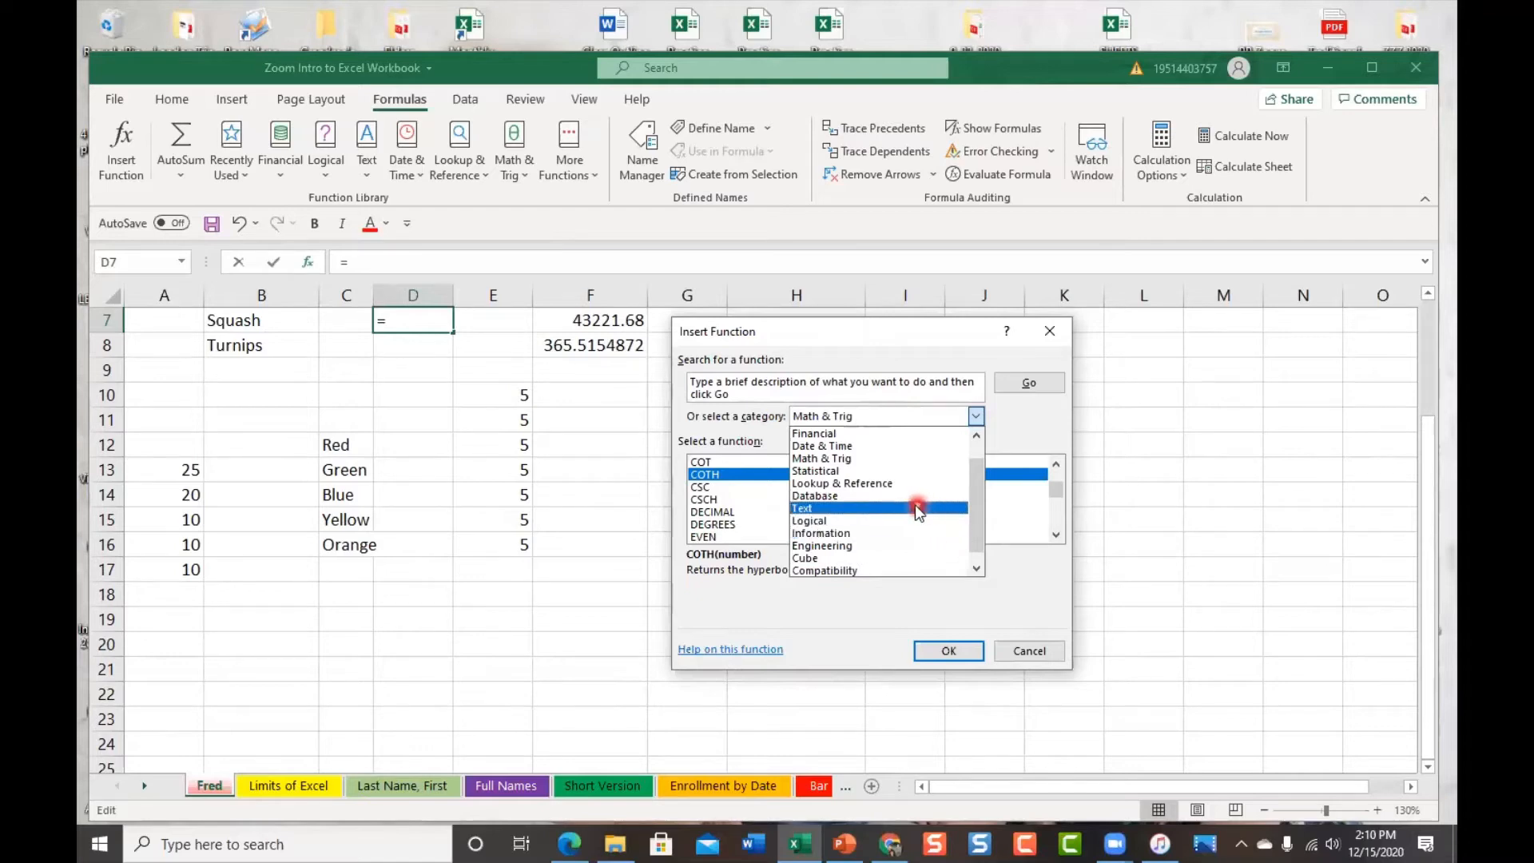
left_click(895, 508)
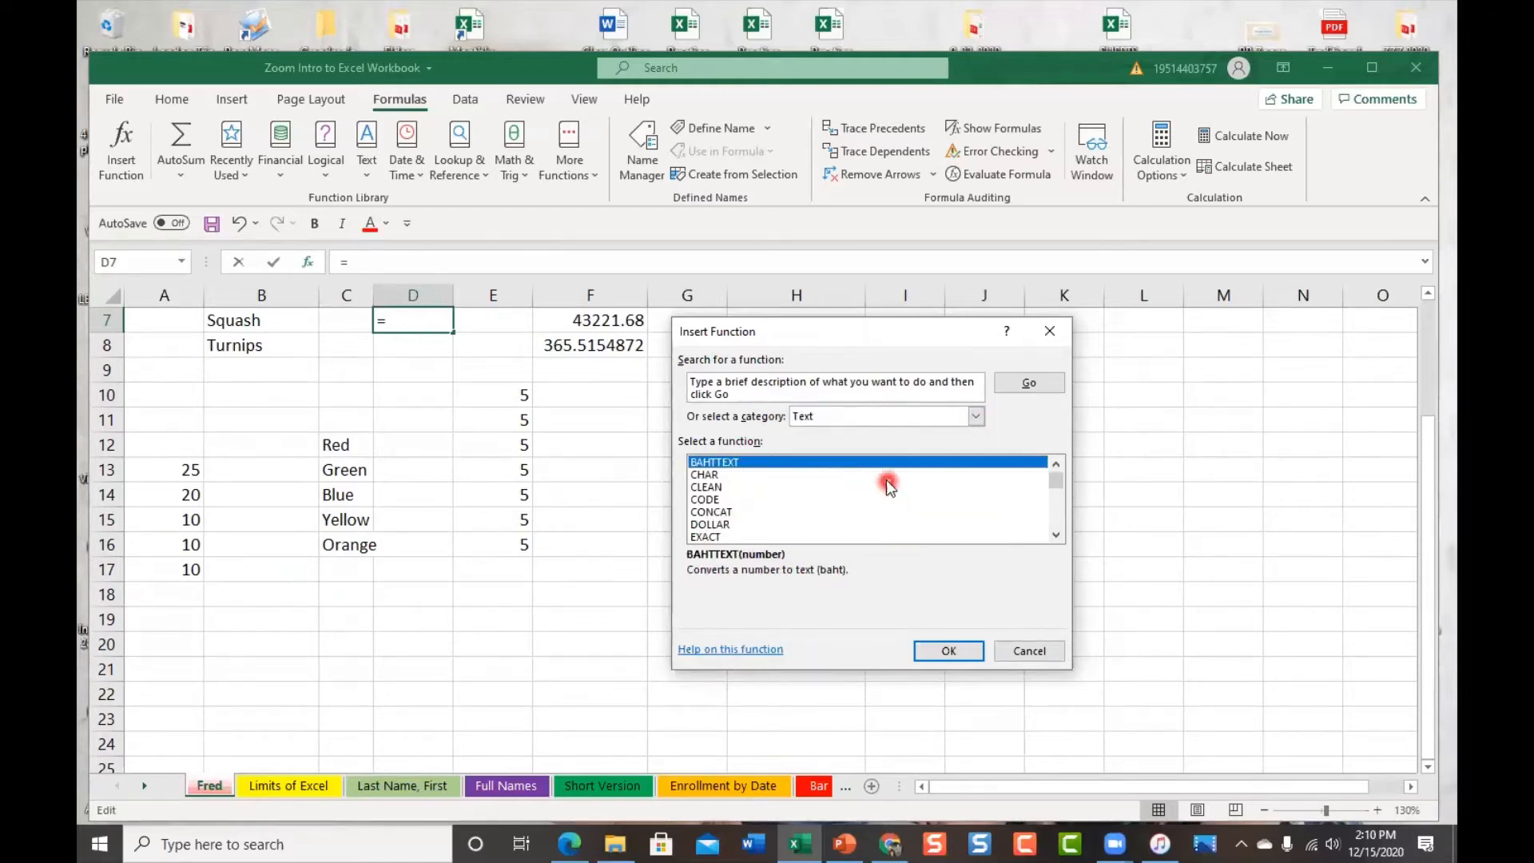
left_click(744, 513)
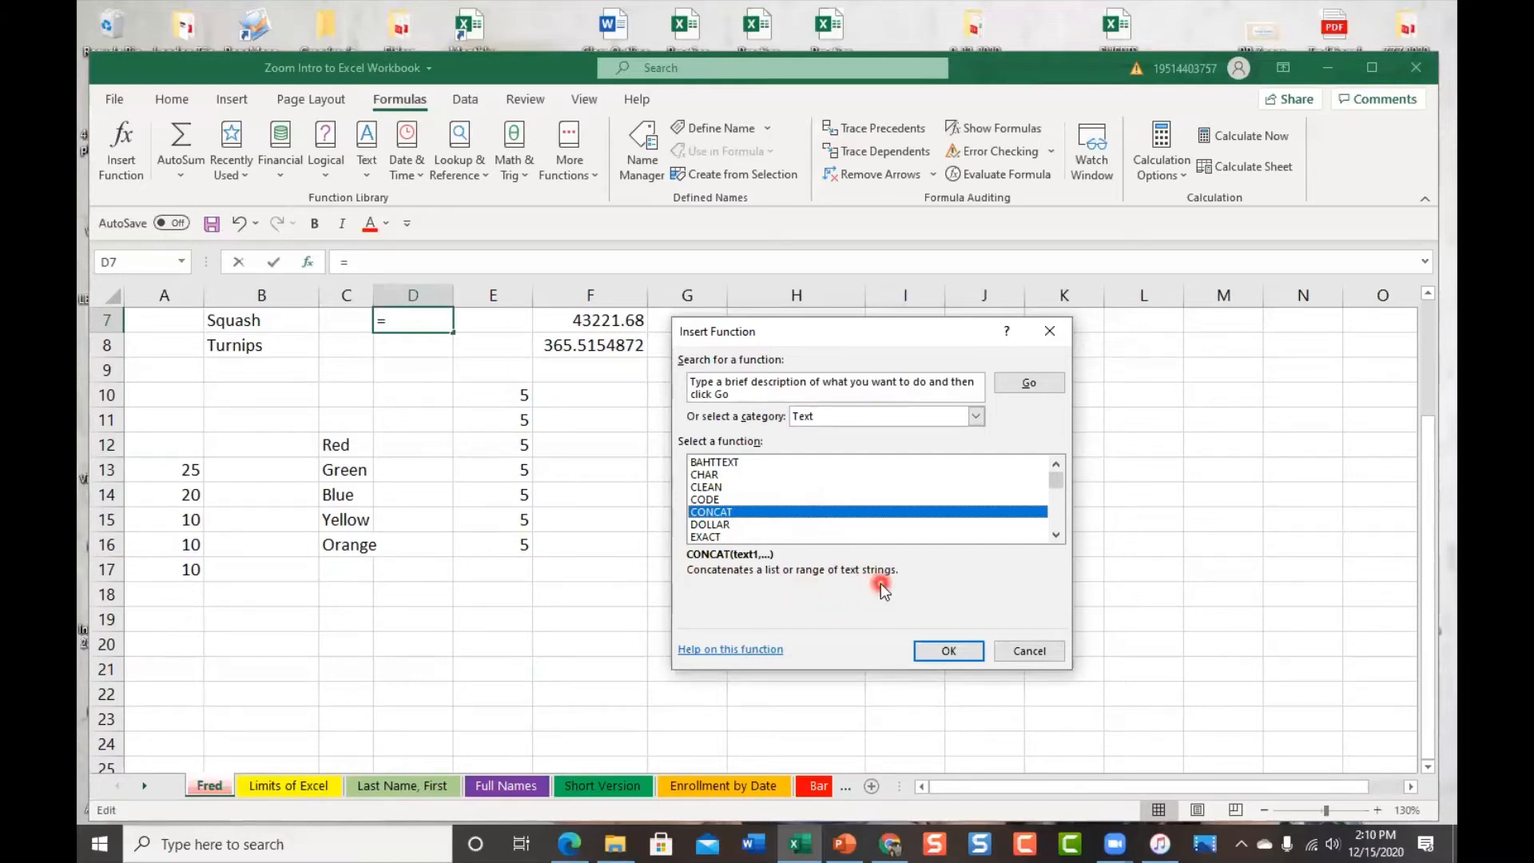
left_click(759, 652)
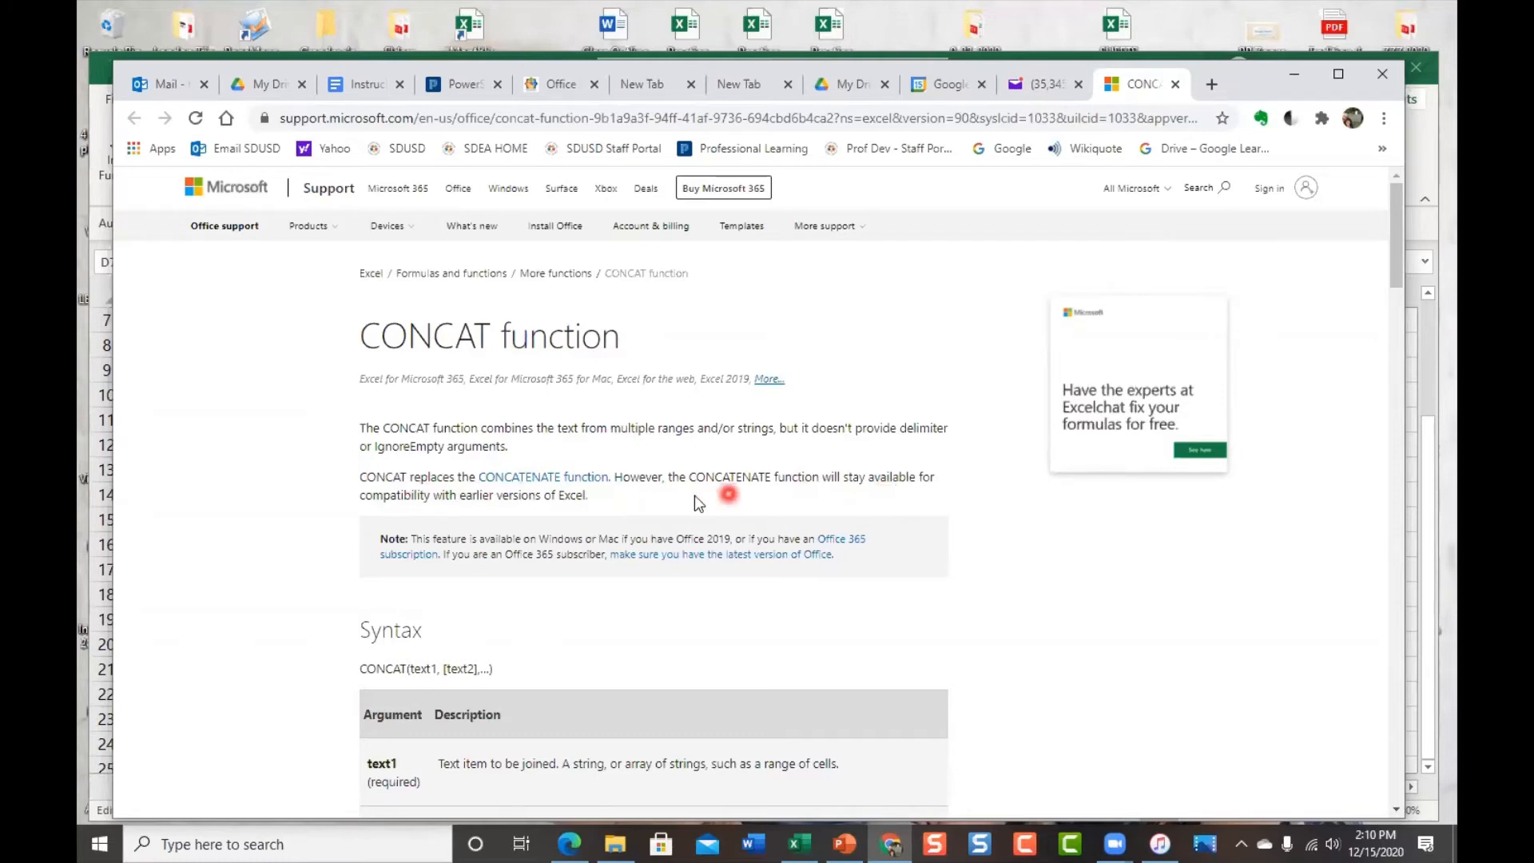
Scroll through the CONCAT article's Syntax and Examples sections
scroll(811, 595, "down", 1)
scroll(819, 588, "down", 2)
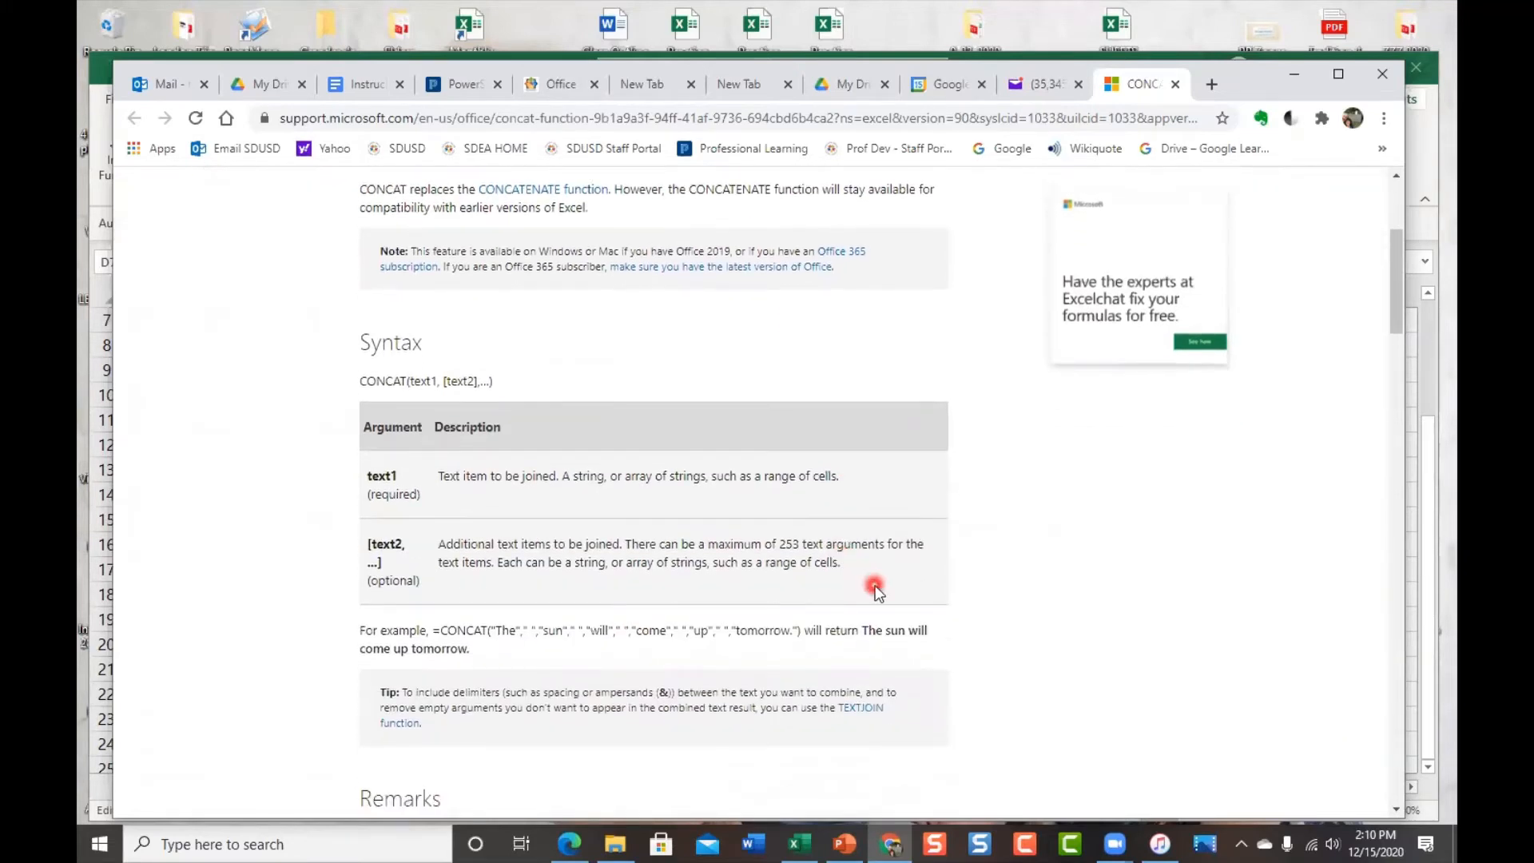
scroll(1057, 519, "down", 1)
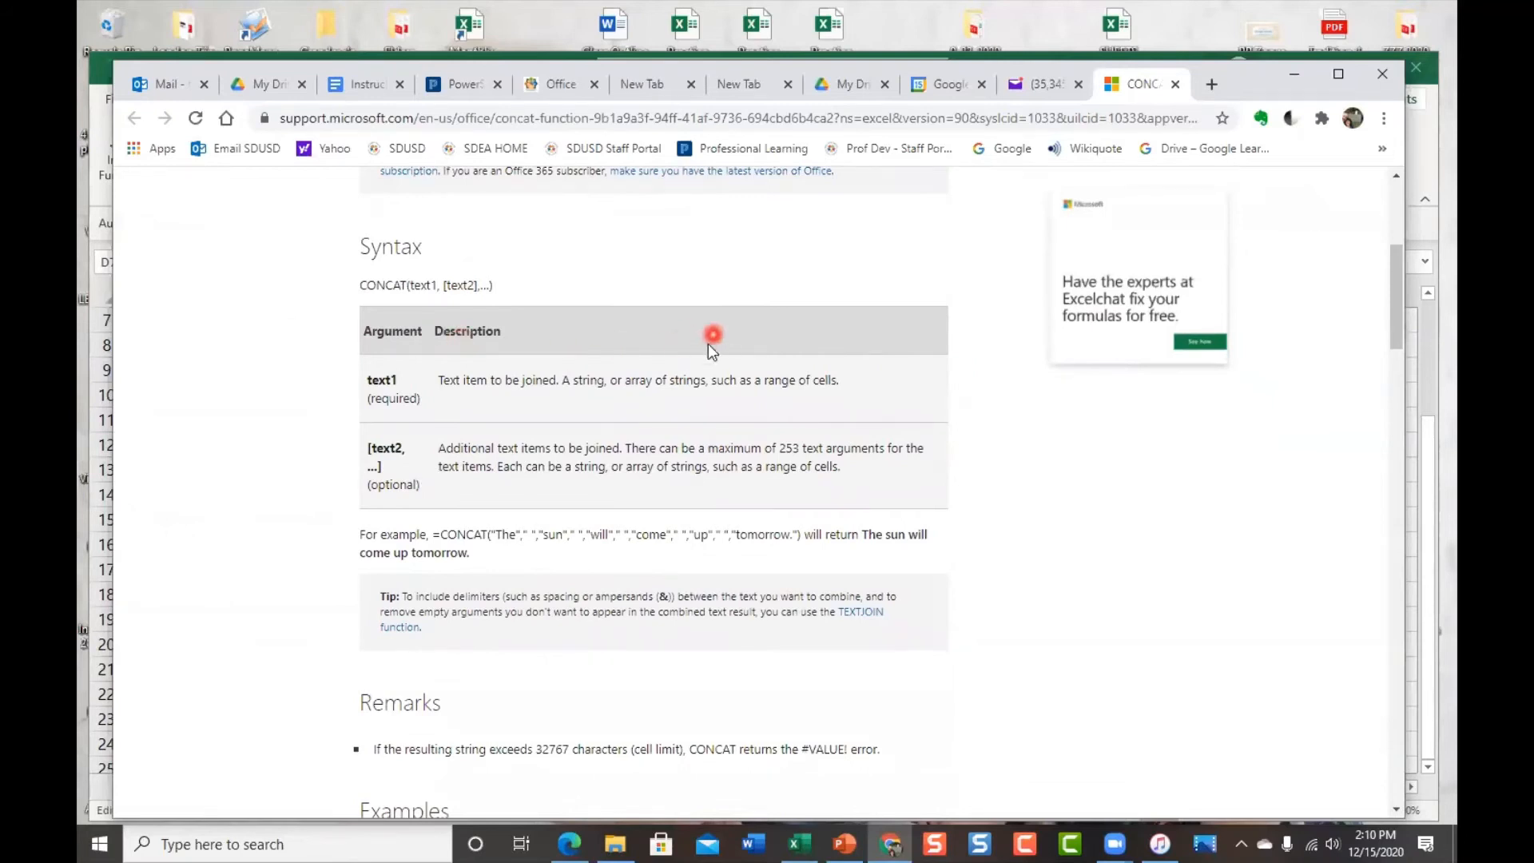
scroll(751, 552, "down", 4)
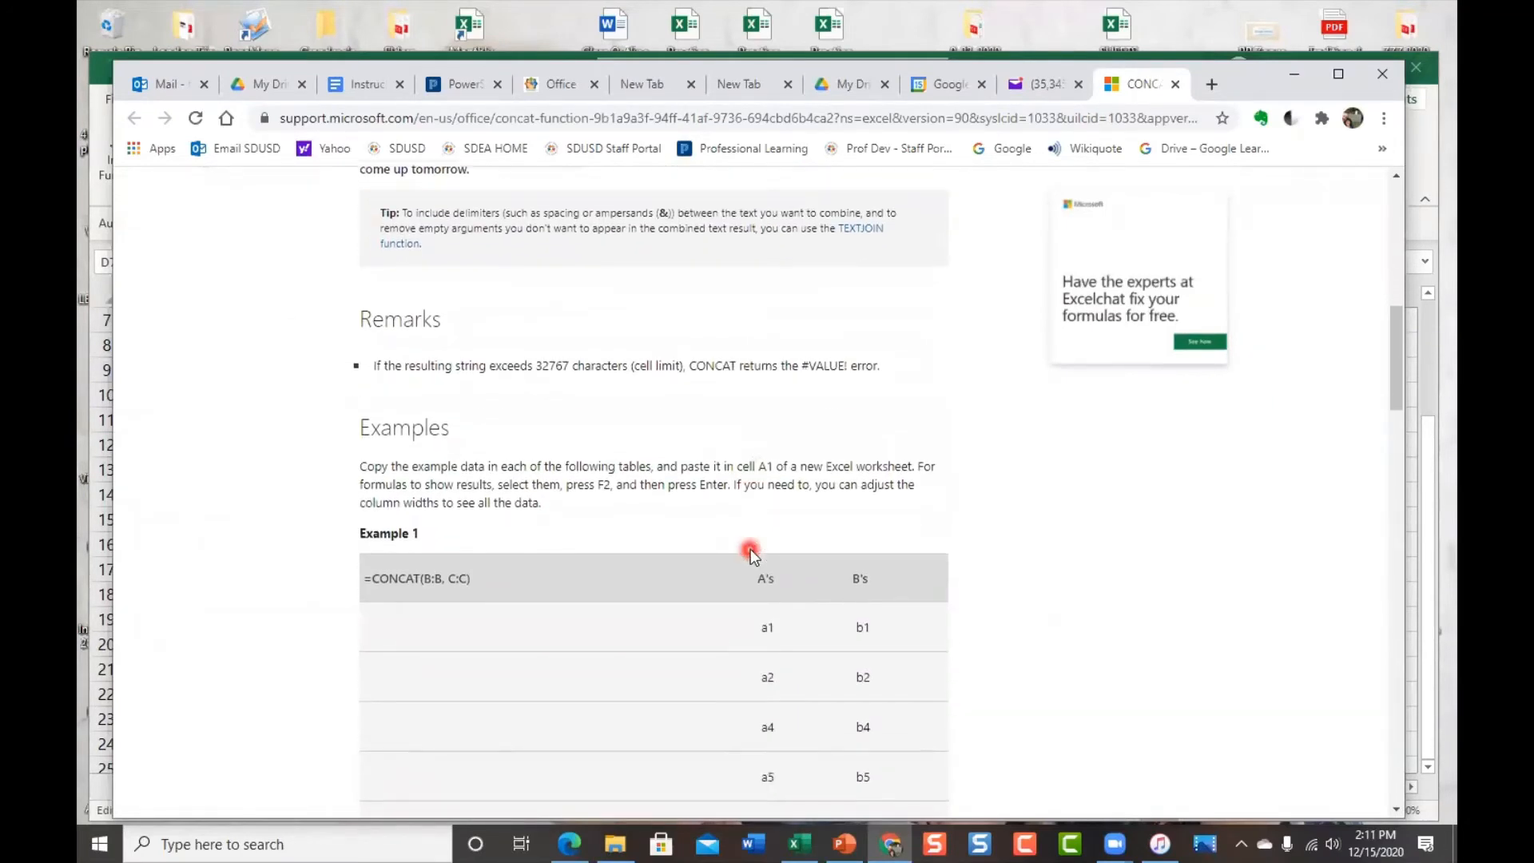
scroll(822, 524, "down", 1)
scroll(1064, 525, "down", 2)
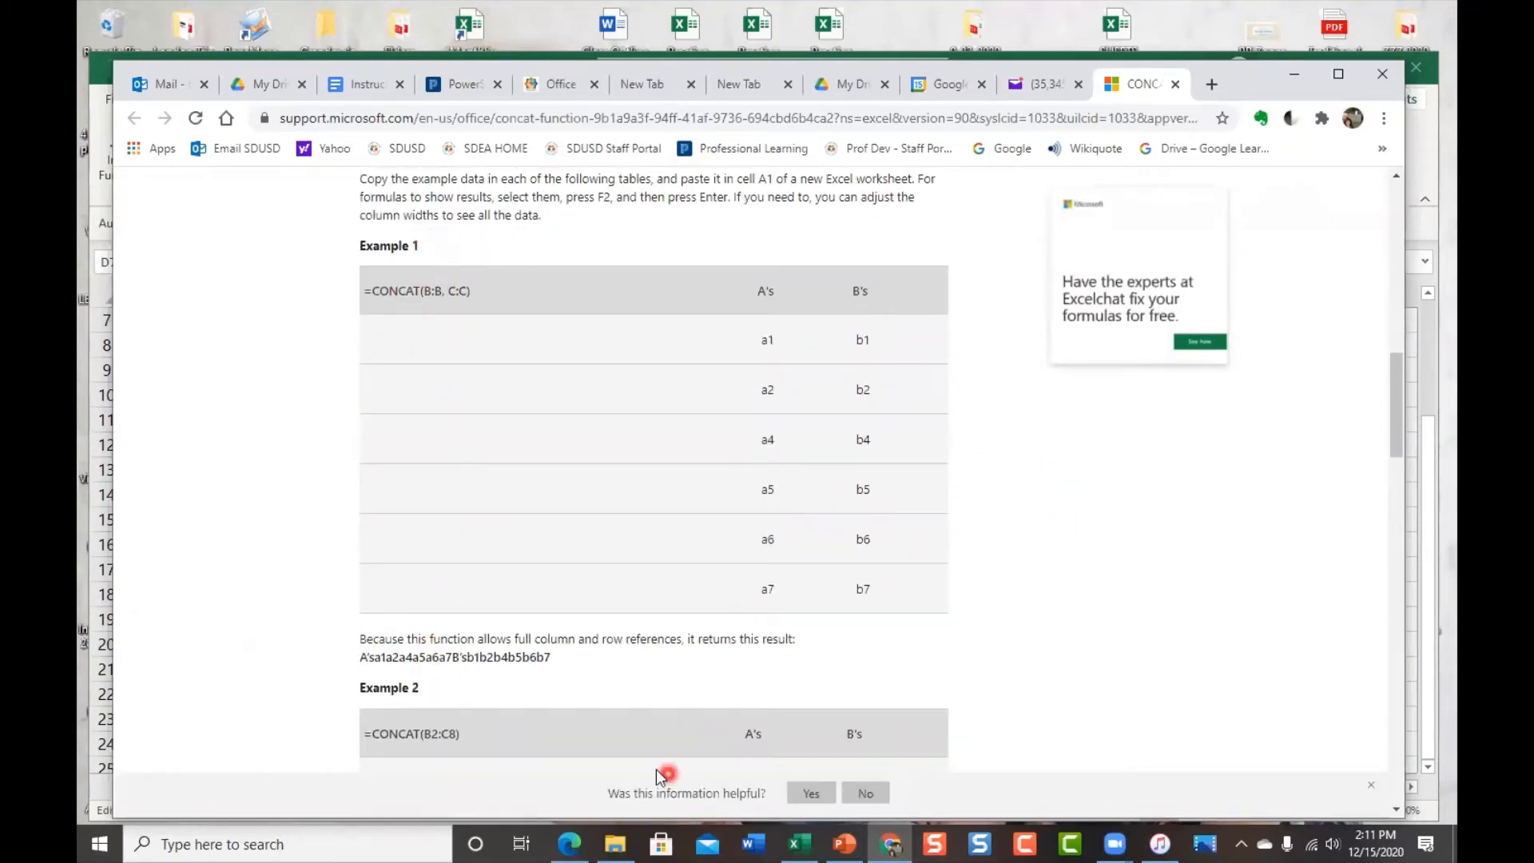
scroll(928, 550, "down", 6)
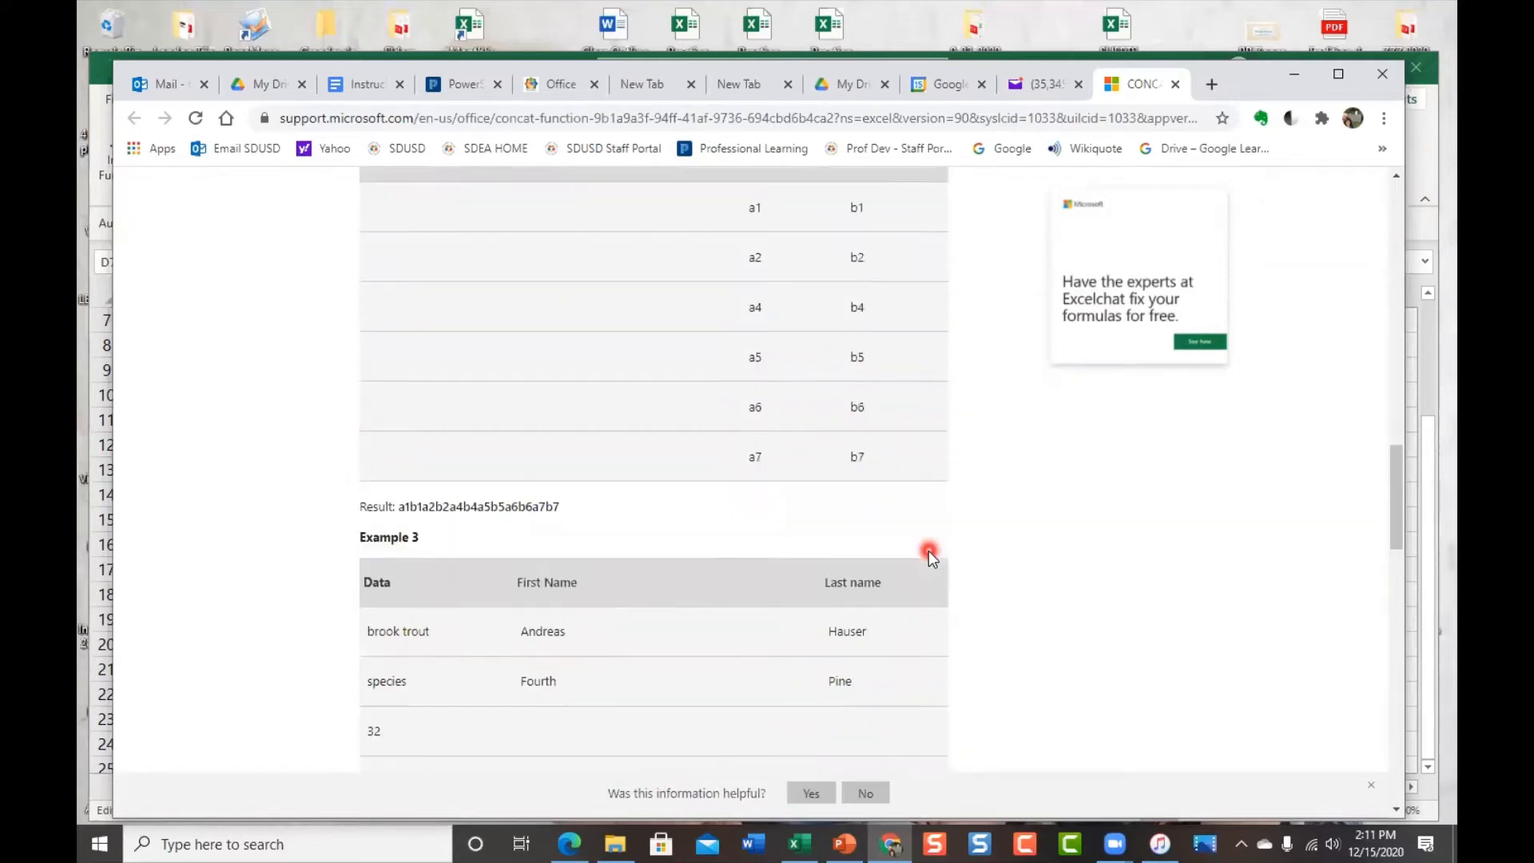
scroll(933, 550, "down", 3)
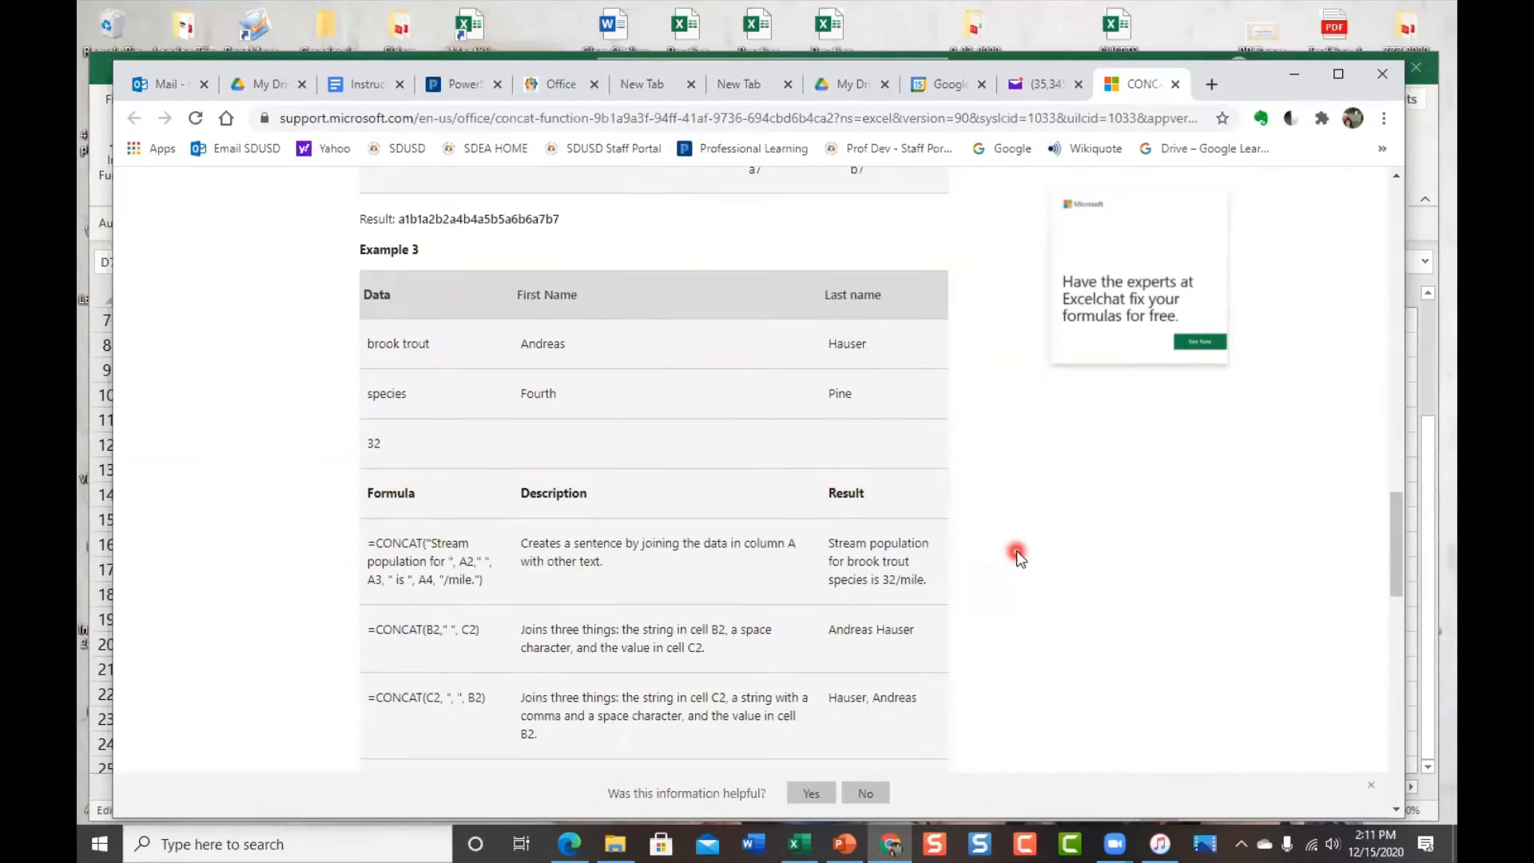
scroll(1016, 557, "down", 1)
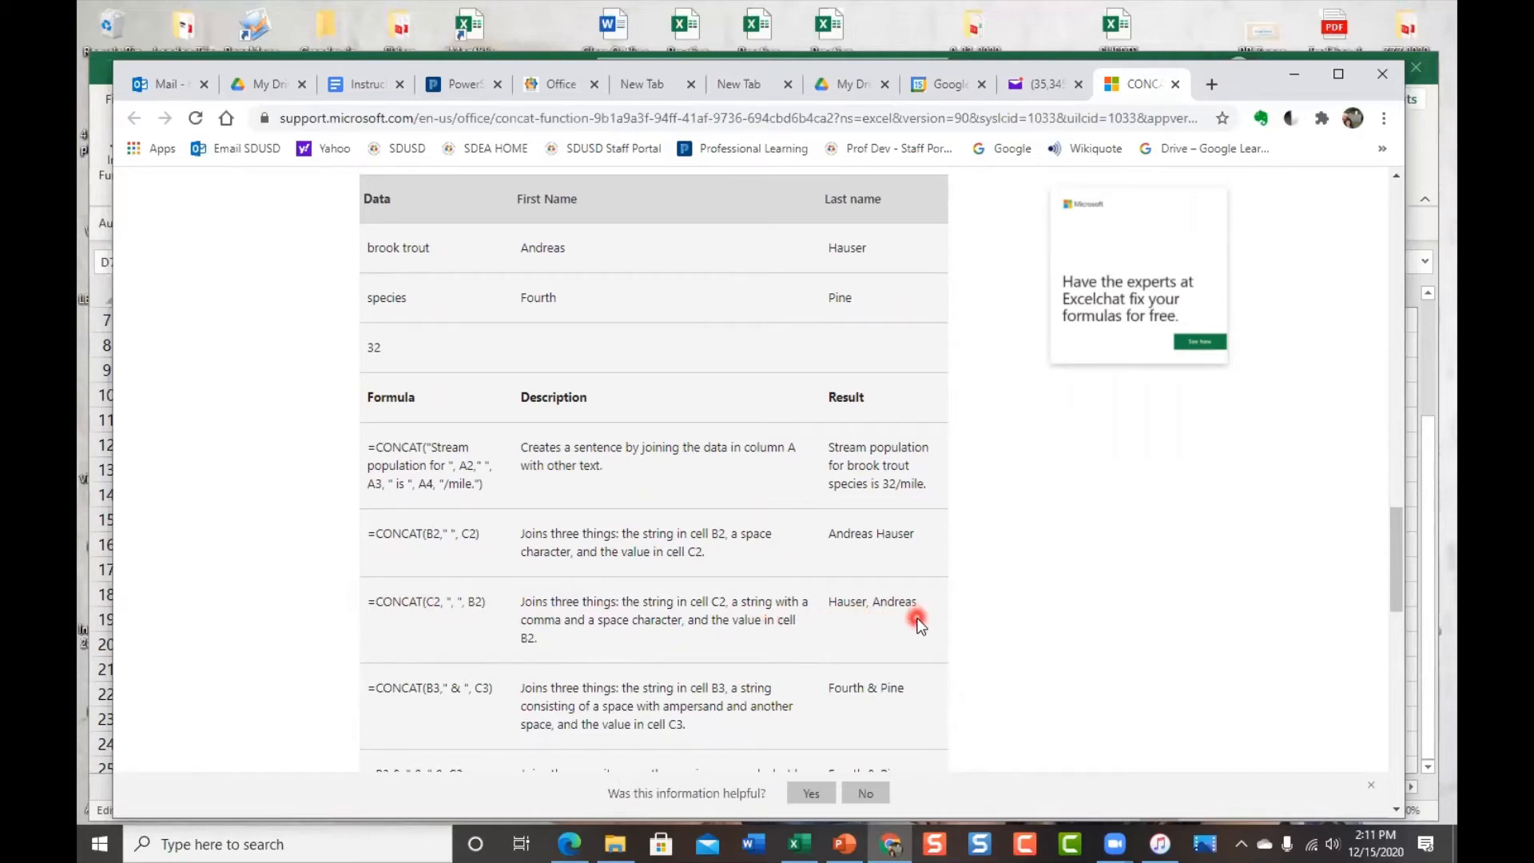
scroll(918, 623, "up", 15)
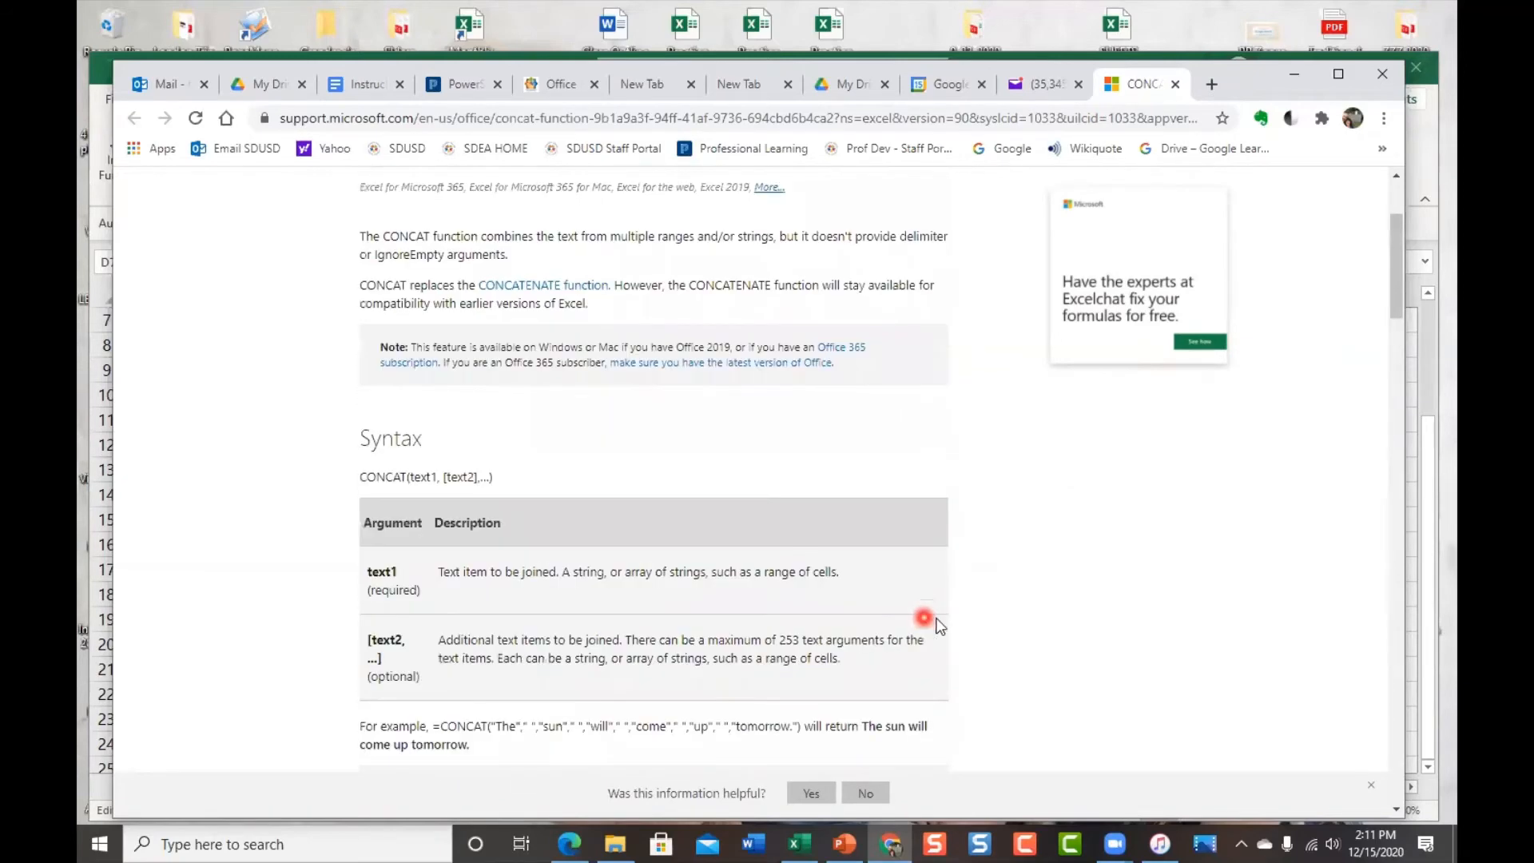
Close the CONCAT help page and return to Excel's Text function list
left_click(1175, 84)
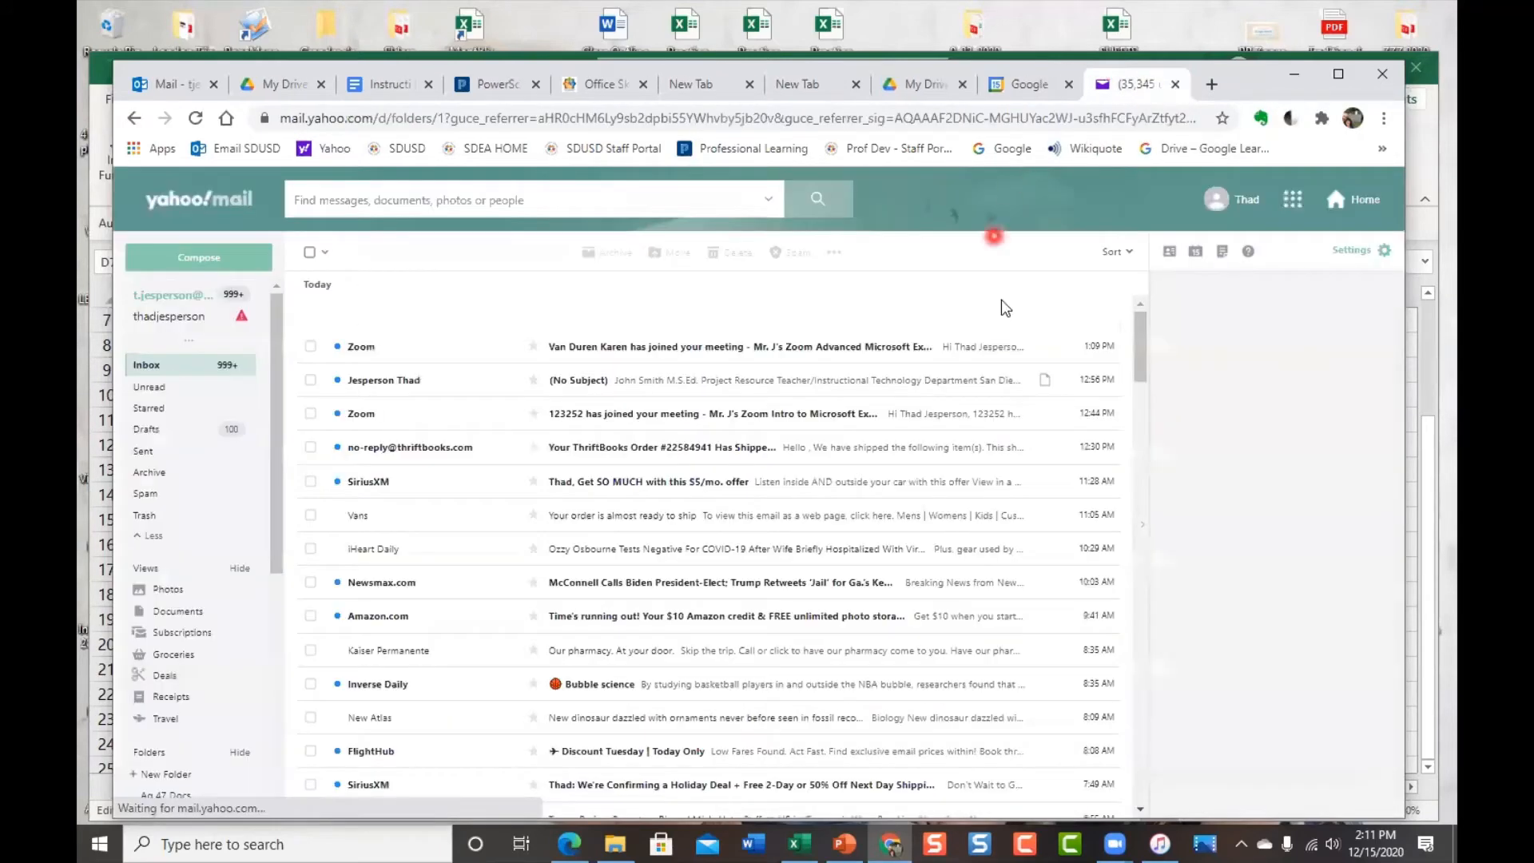
left_click(99, 68)
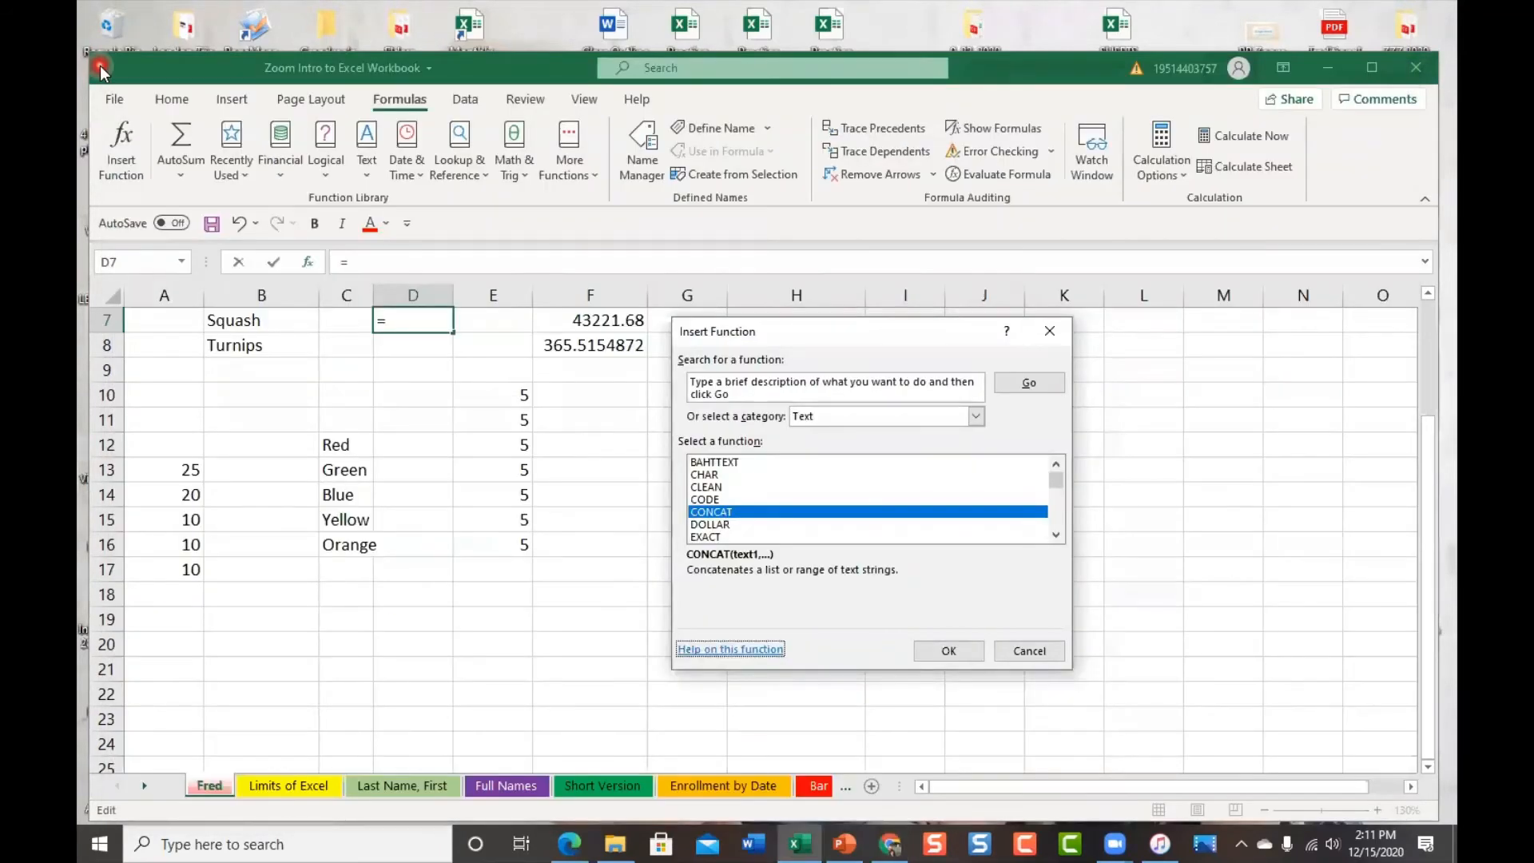
scroll(842, 505, "down", 3)
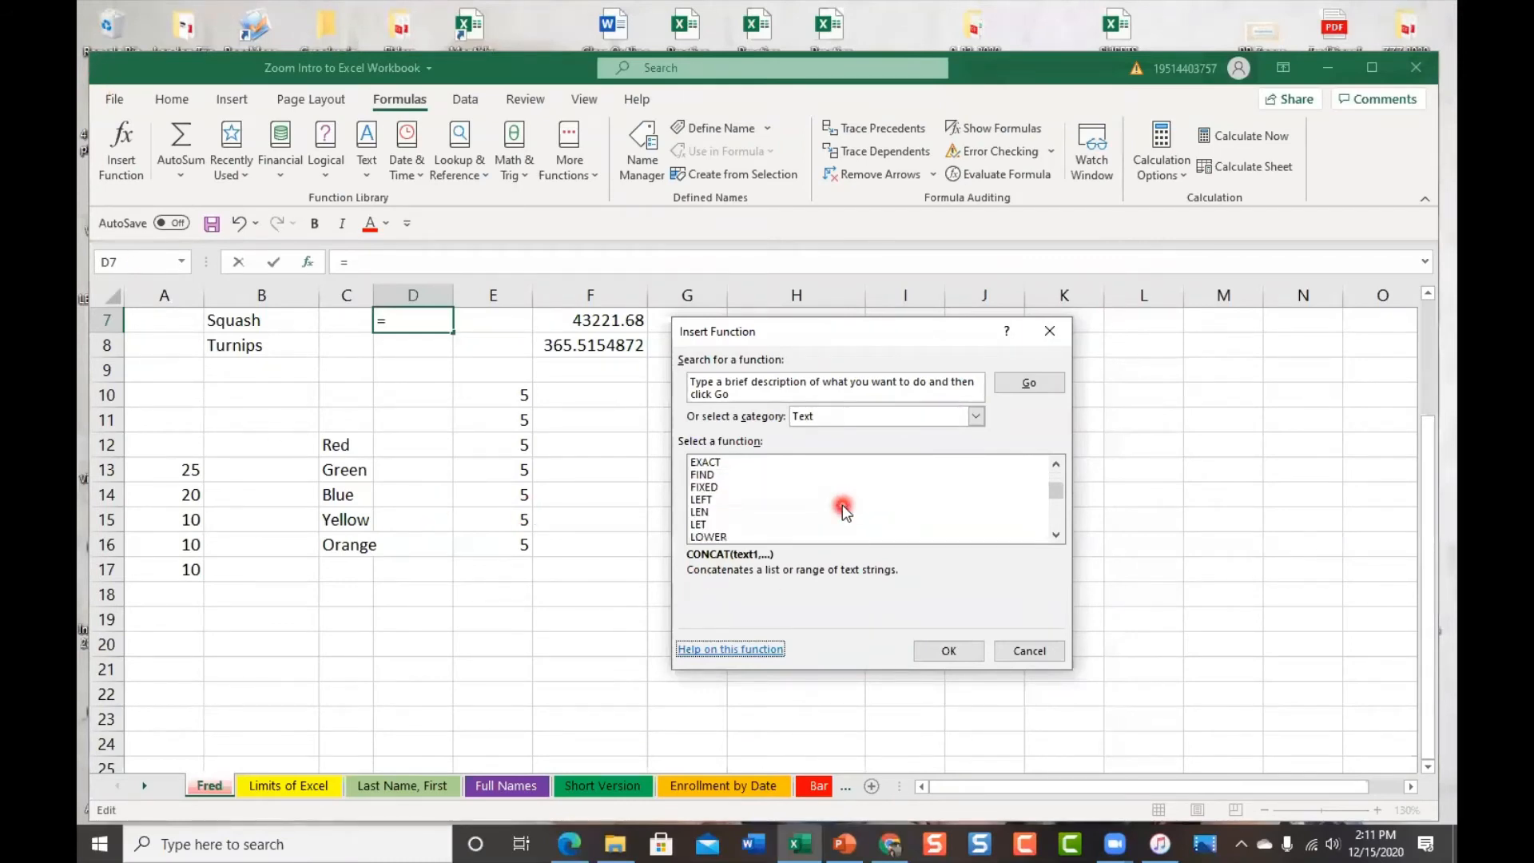
scroll(842, 505, "down", 2)
scroll(842, 505, "up", 2)
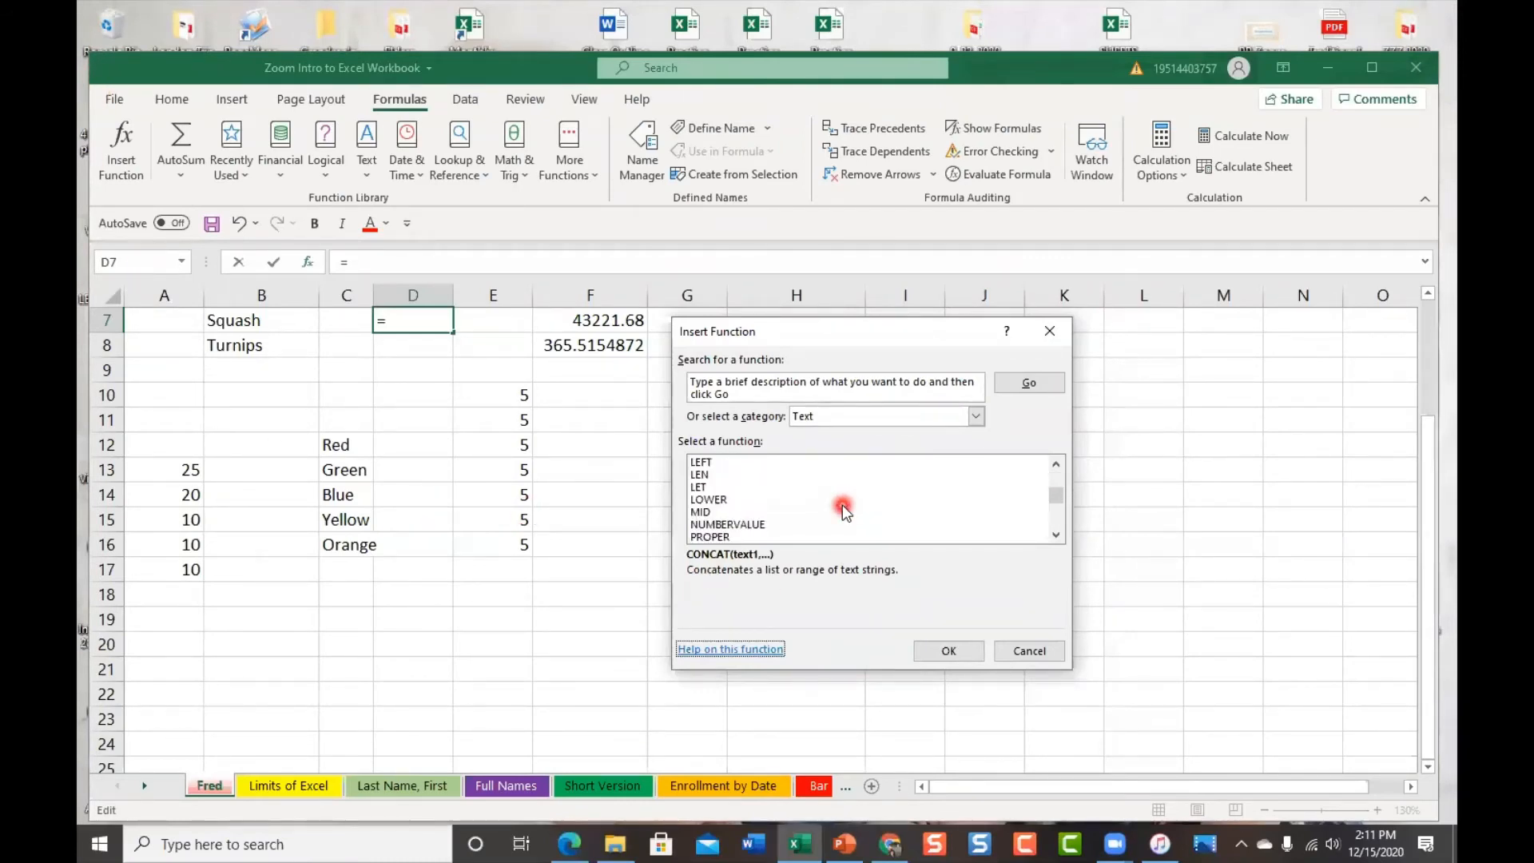
Preview the LEN and PROPER descriptions, then cancel so D7 stays empty
left_click(754, 474)
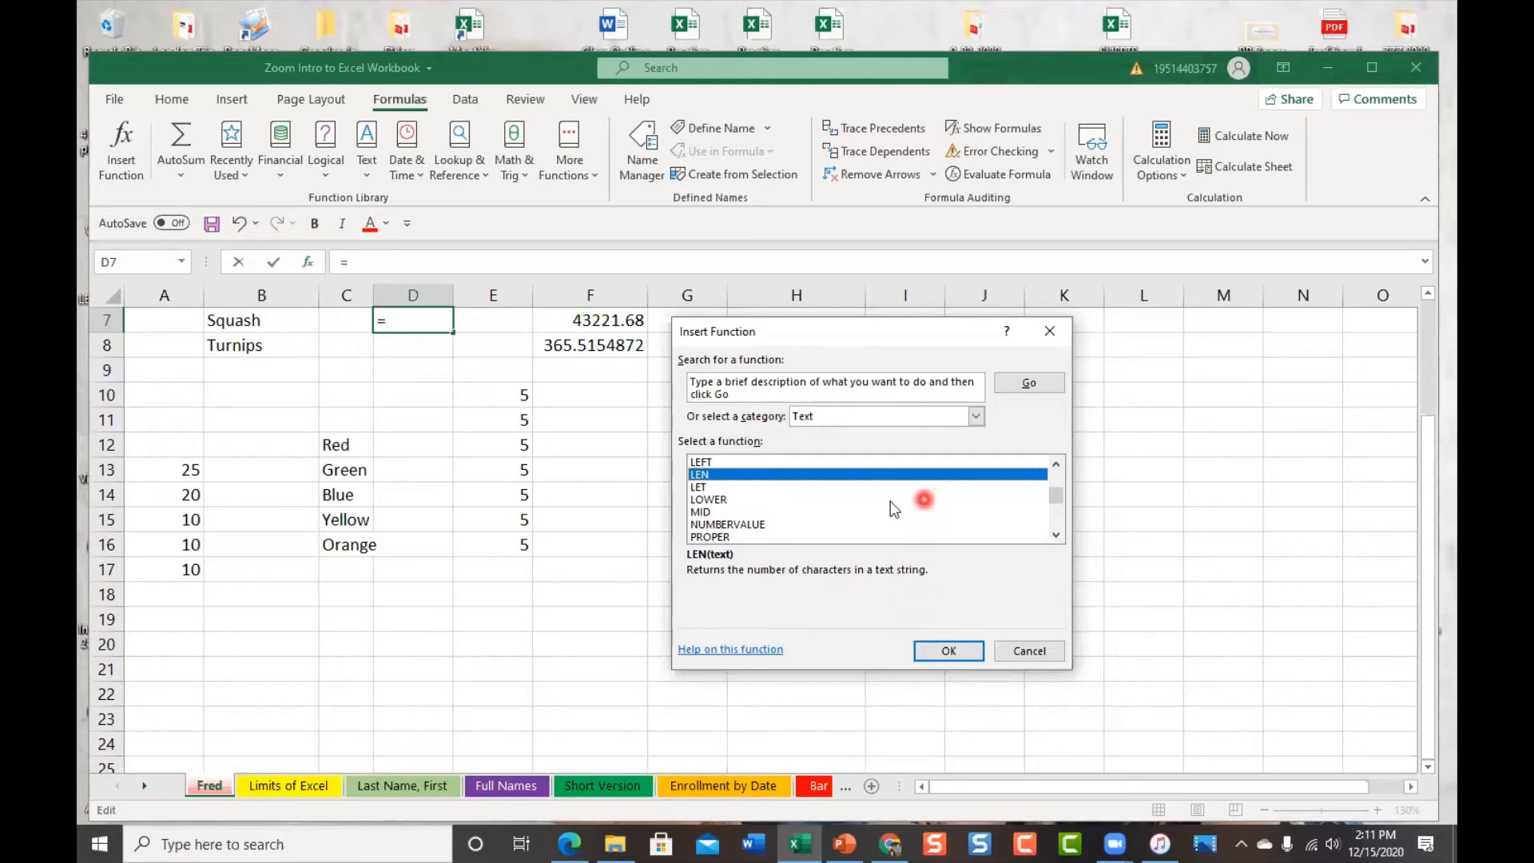
scroll(911, 498, "down", 1)
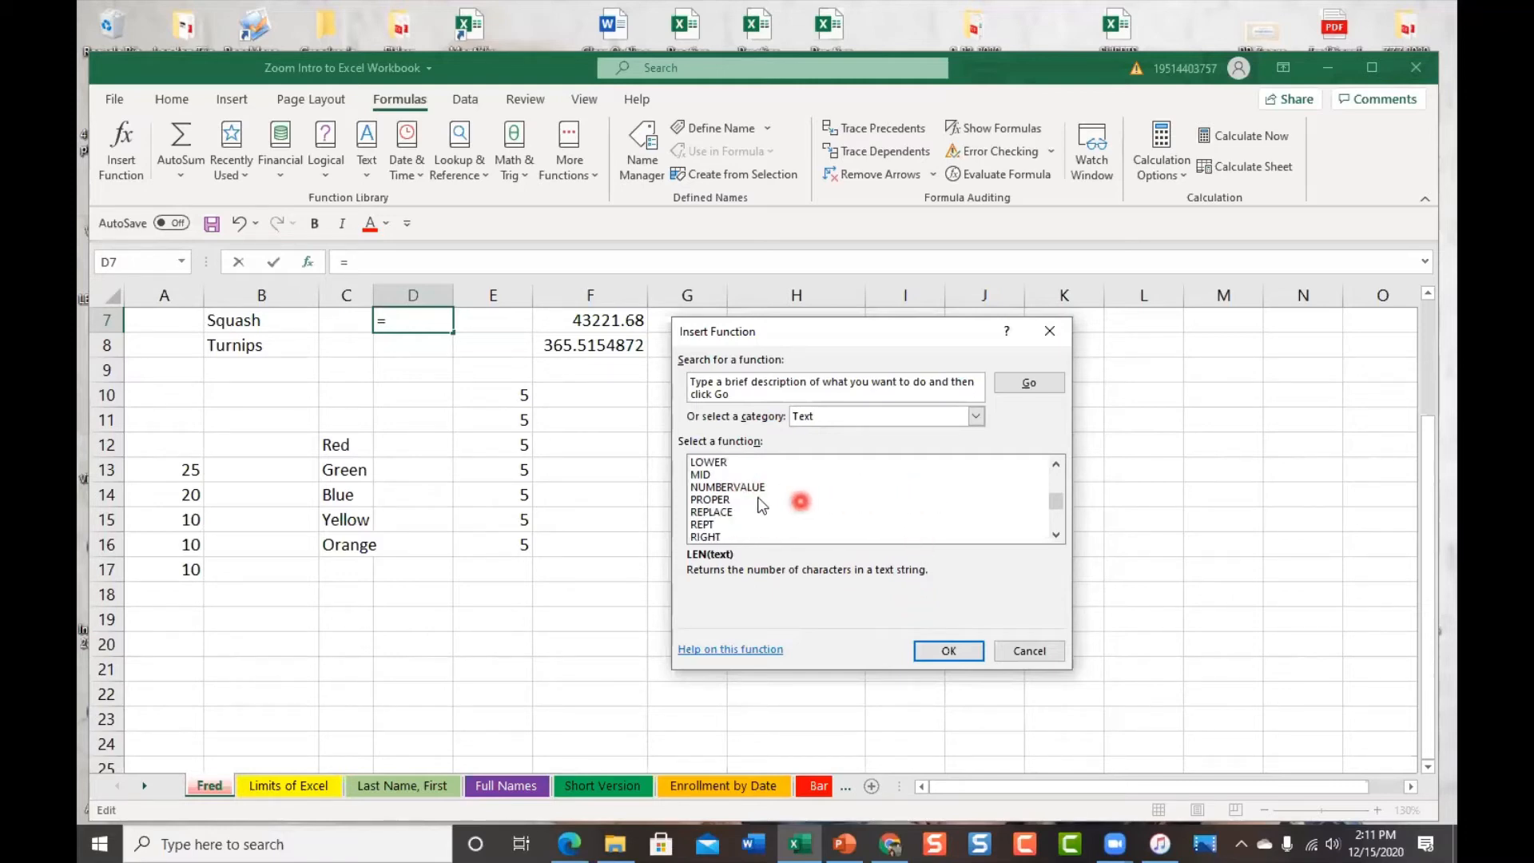
left_click(711, 499)
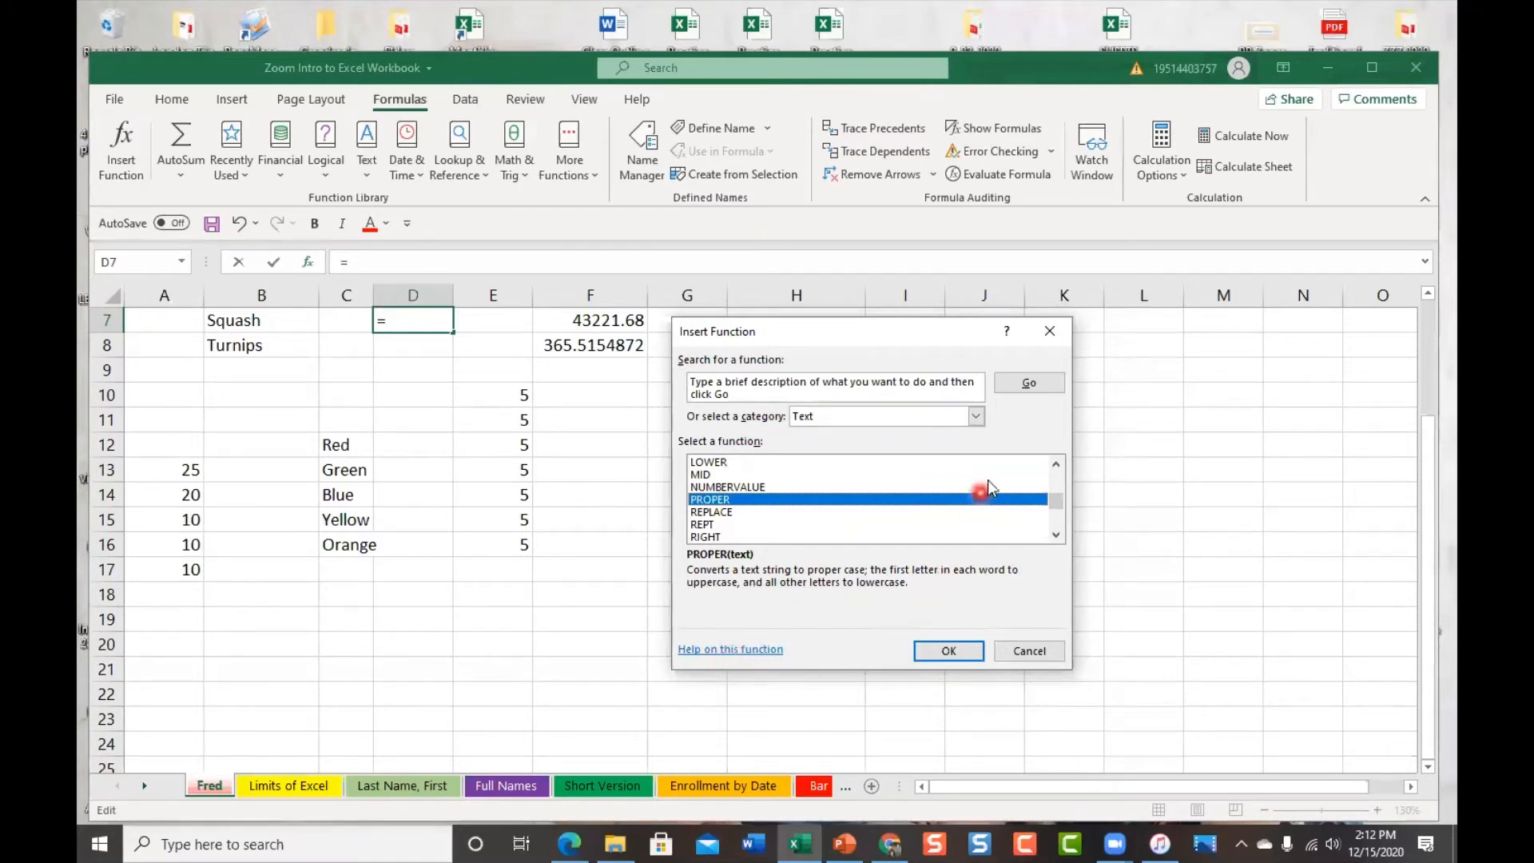
left_click(1063, 332)
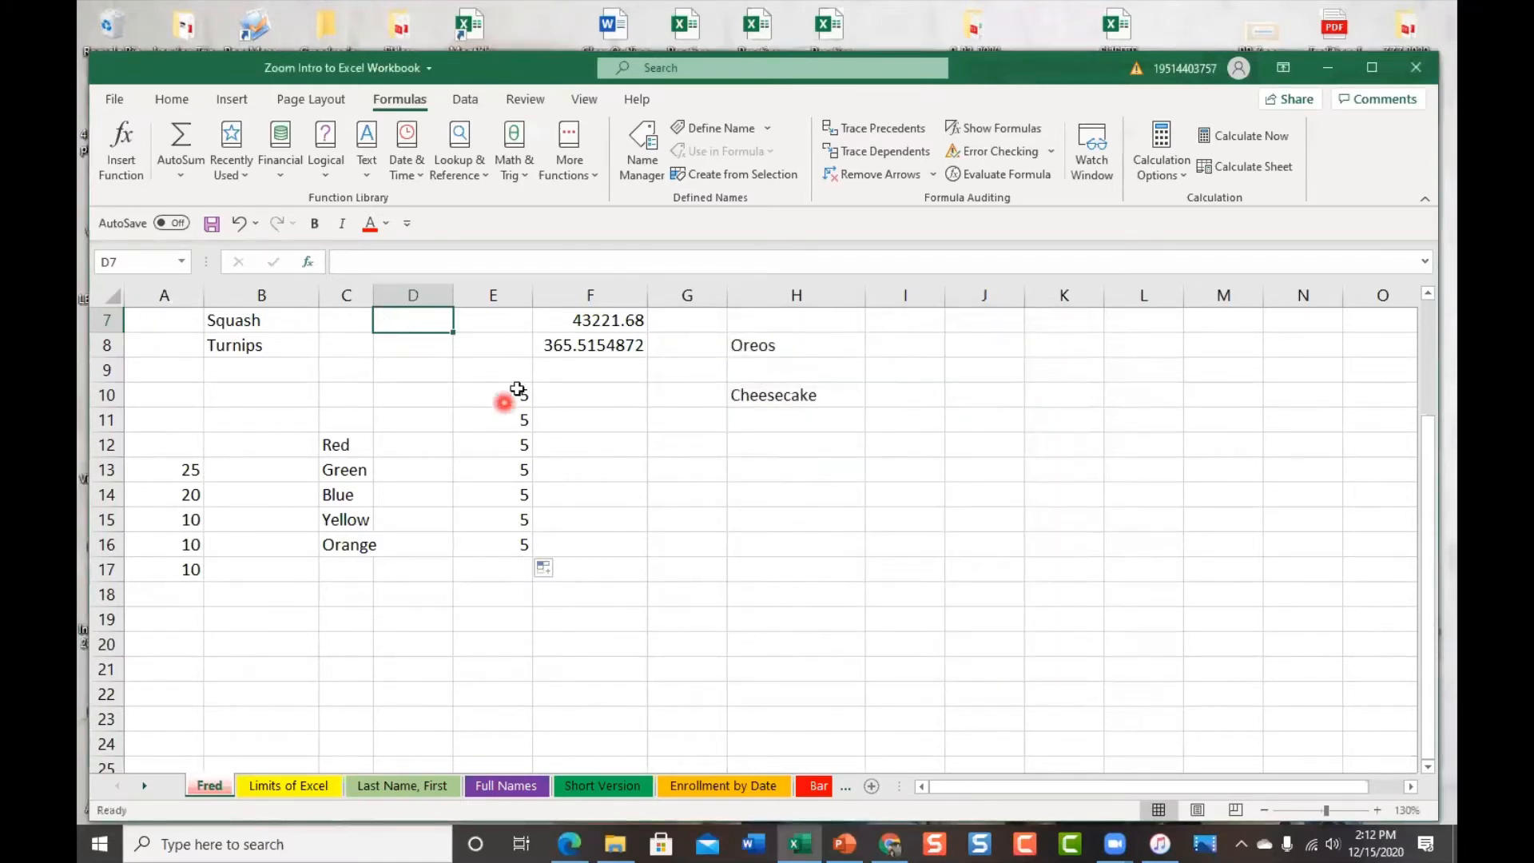
Type =sum into E20, producing a #NAME? error
left_click(512, 643)
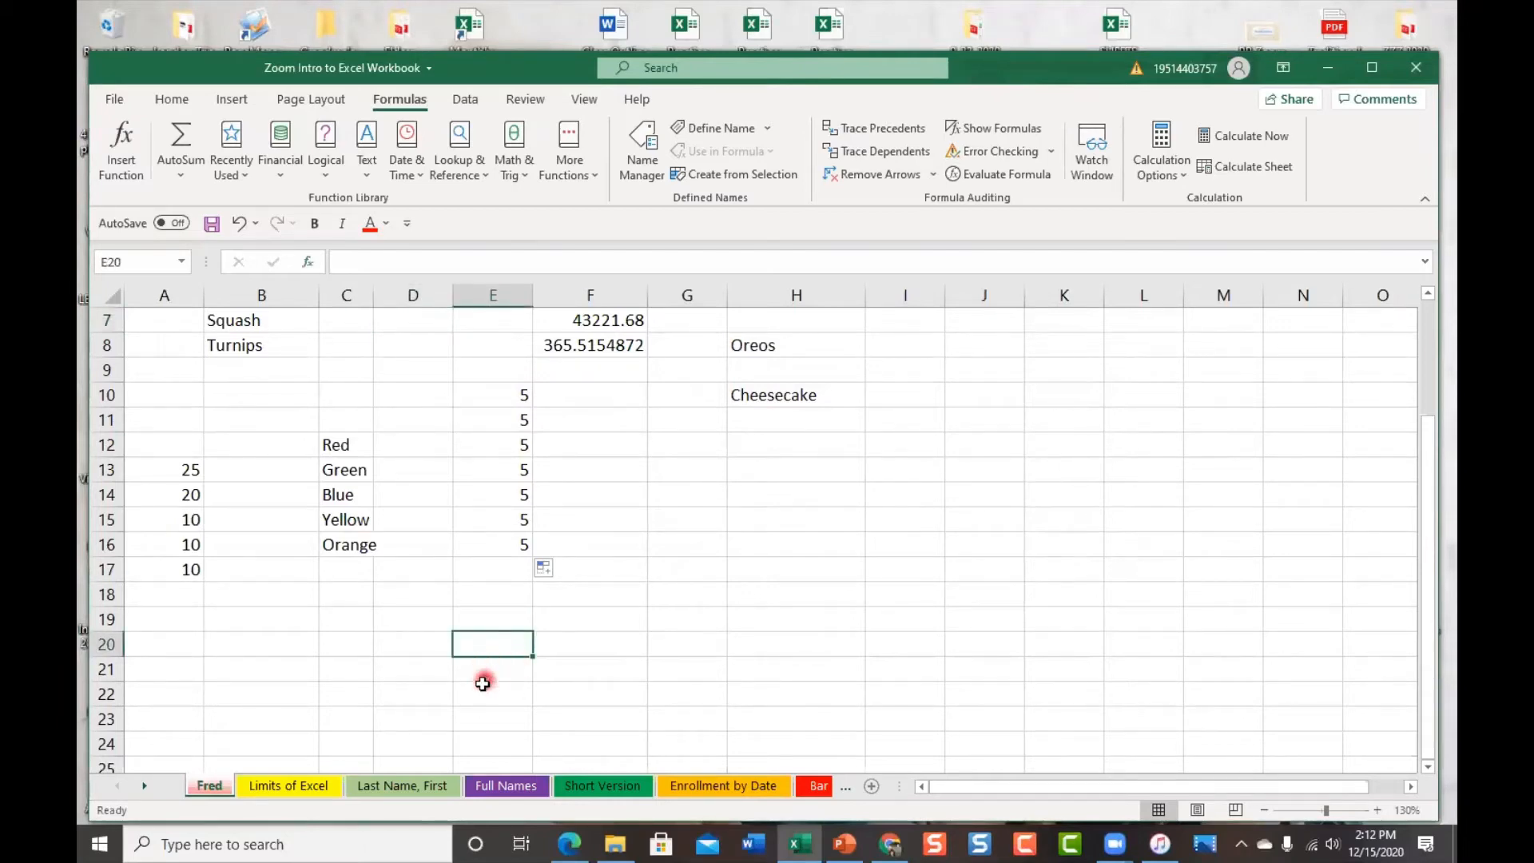
left_click(342, 262)
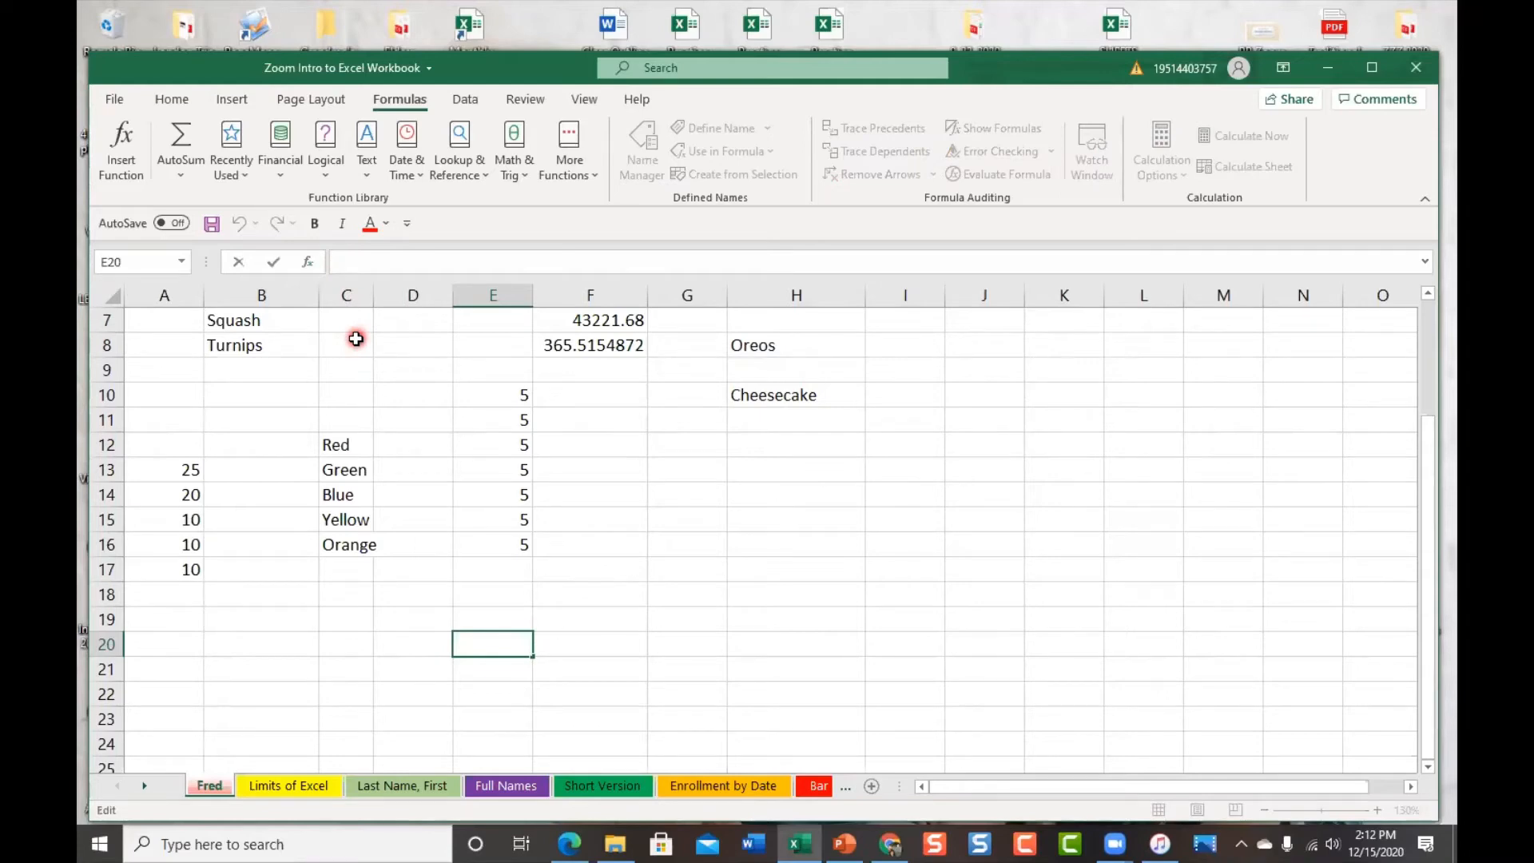
type("=")
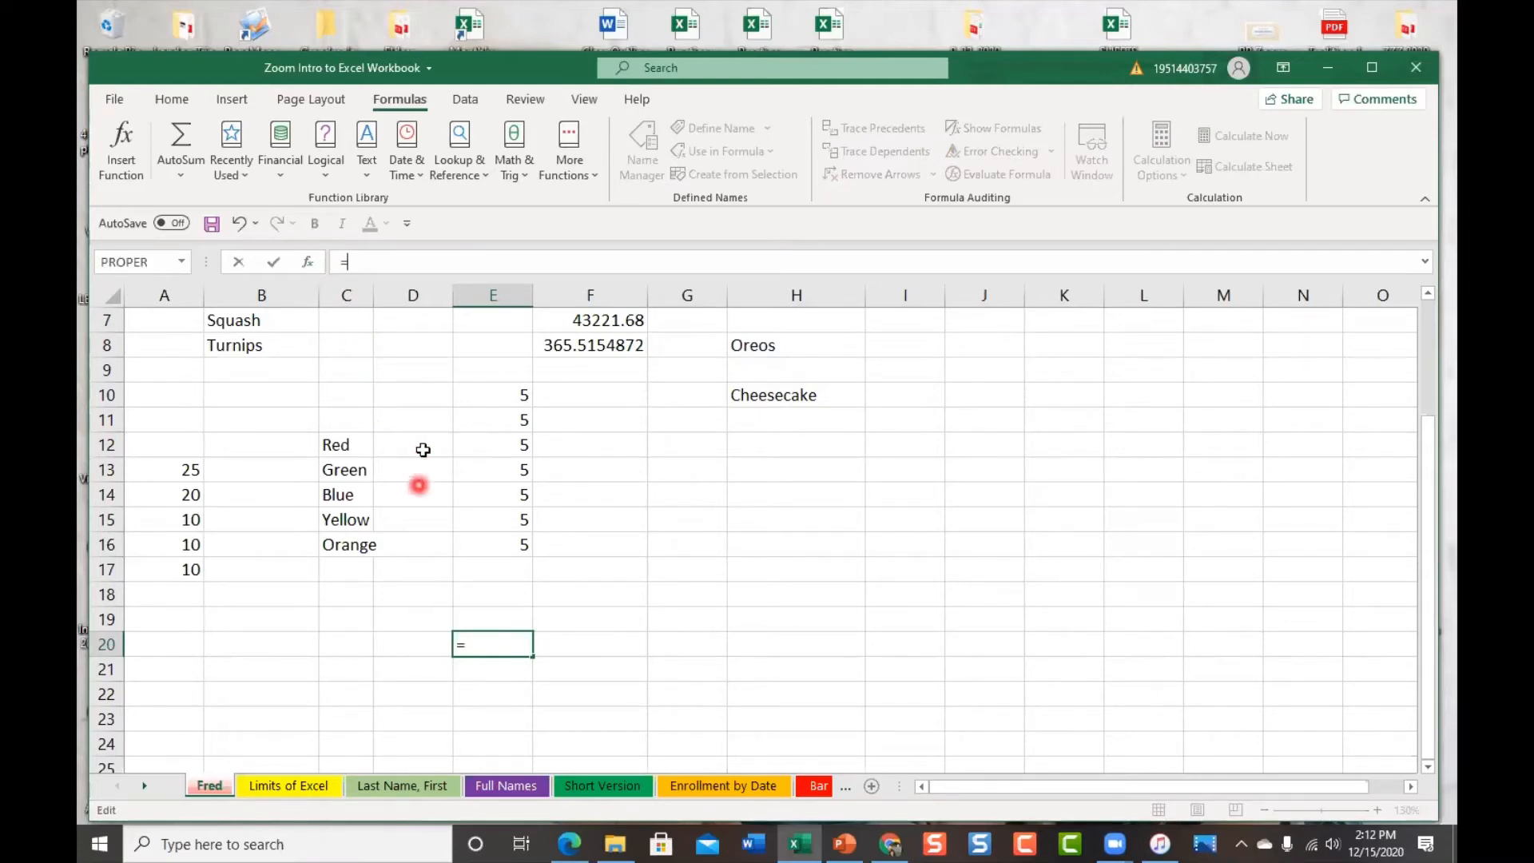
left_click(183, 257)
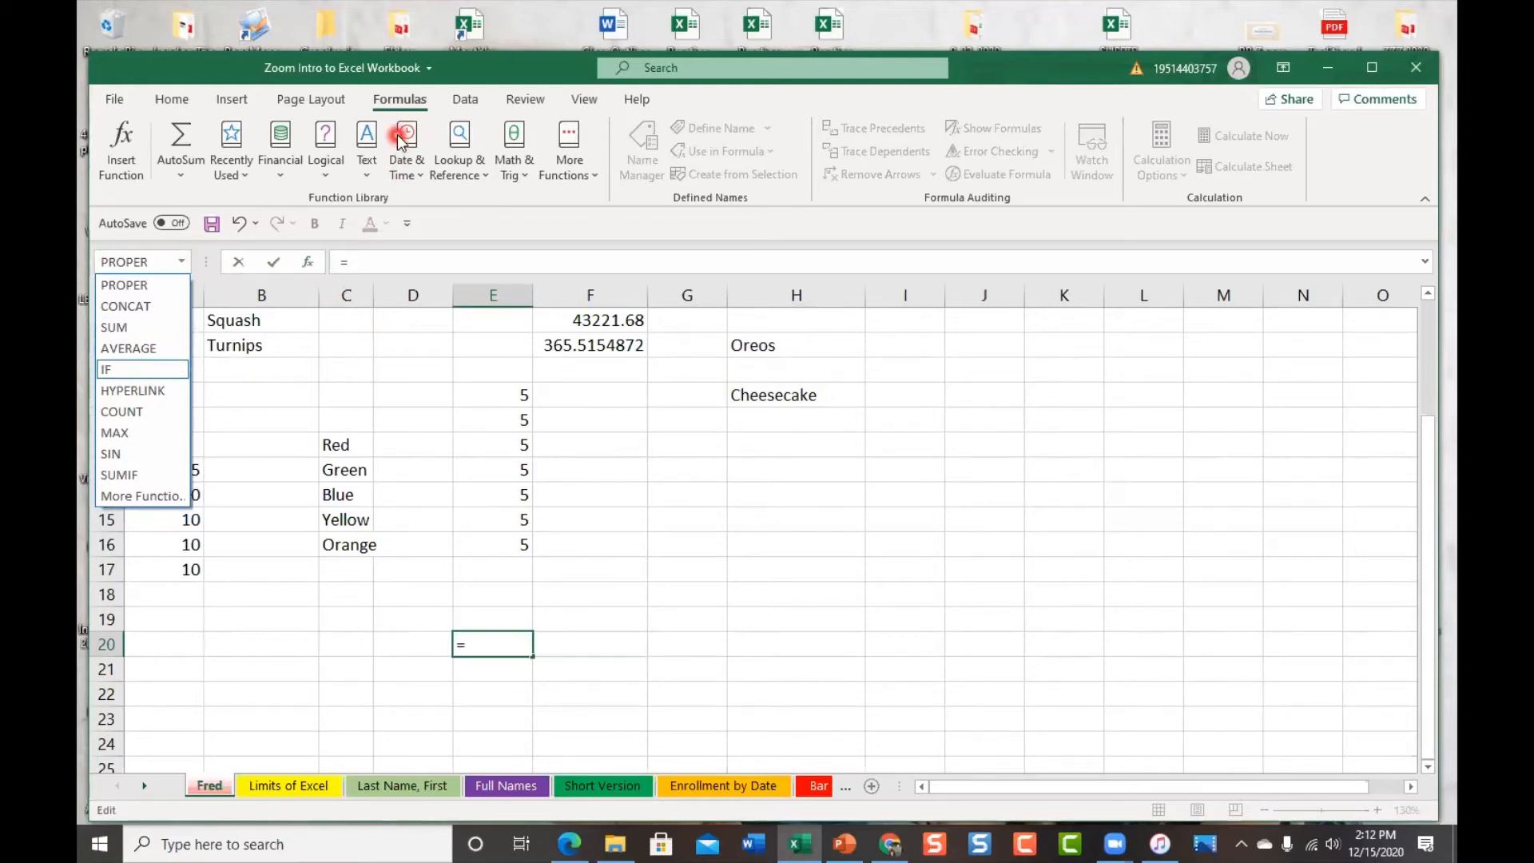
left_click(182, 170)
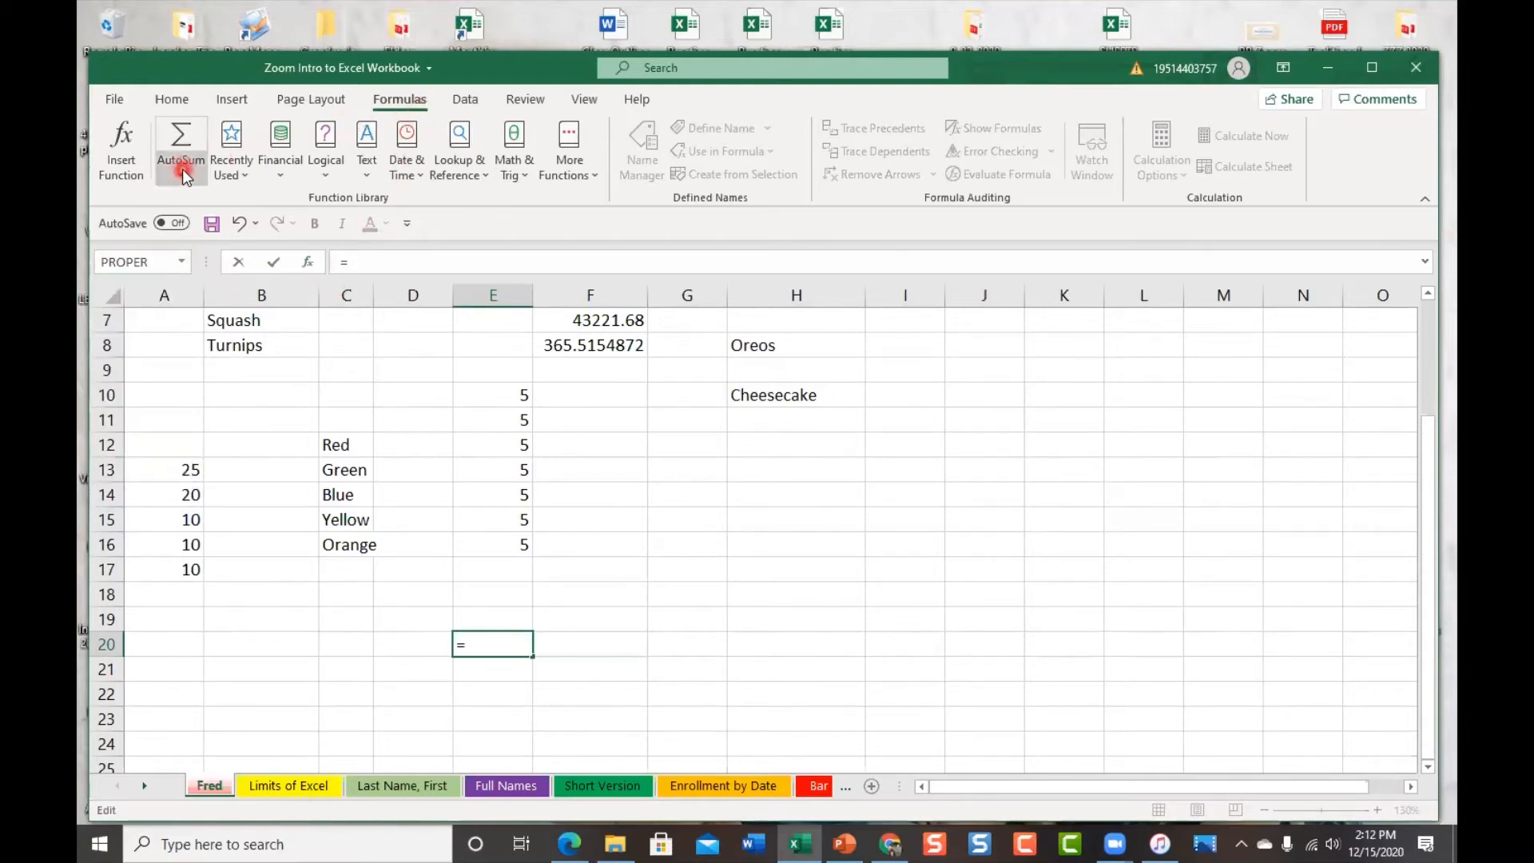
left_click(185, 176)
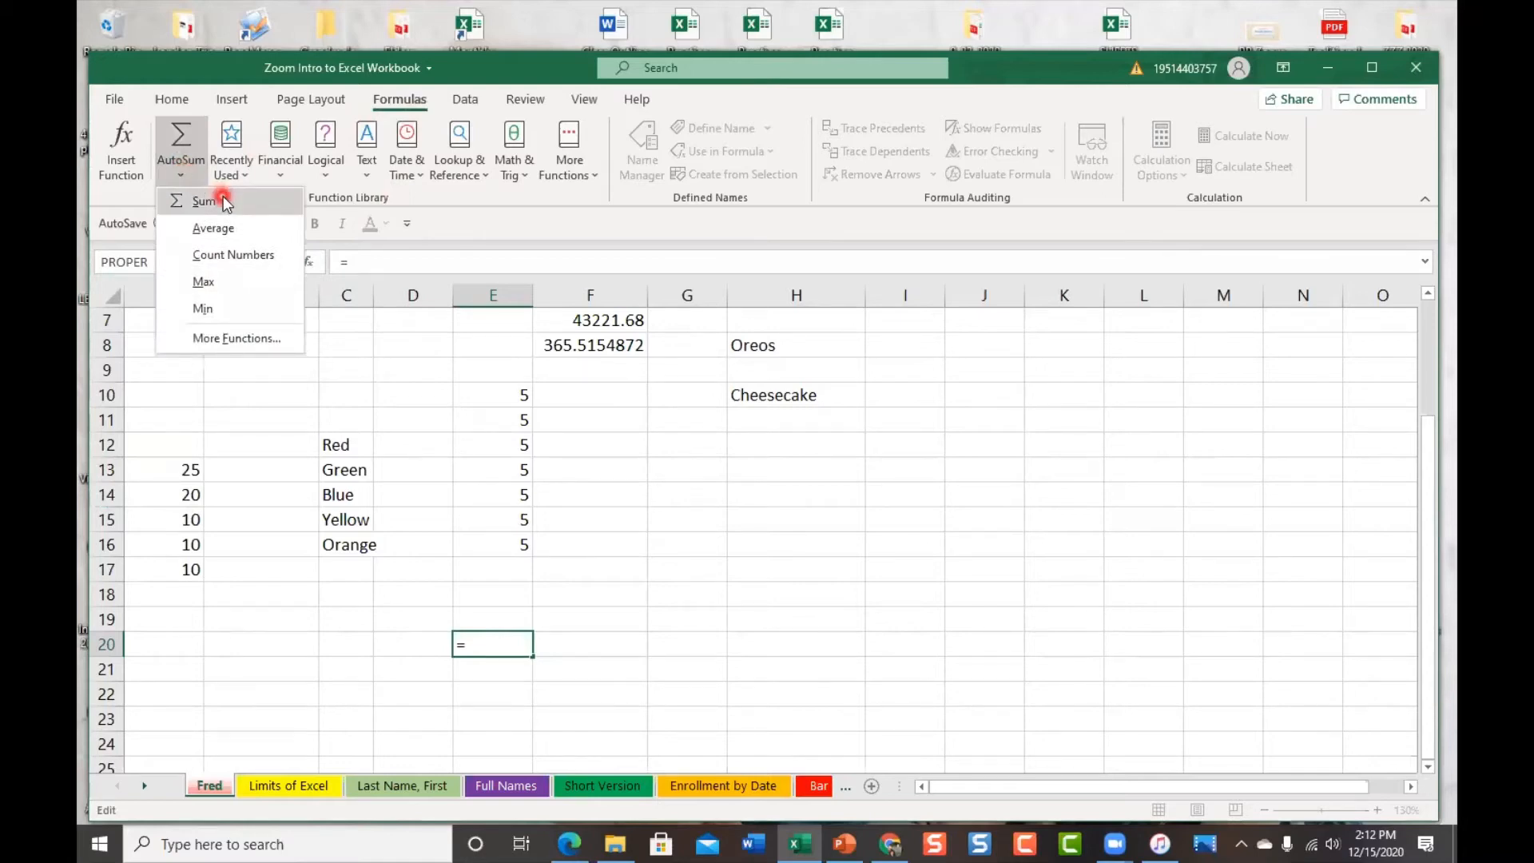
left_click(393, 266)
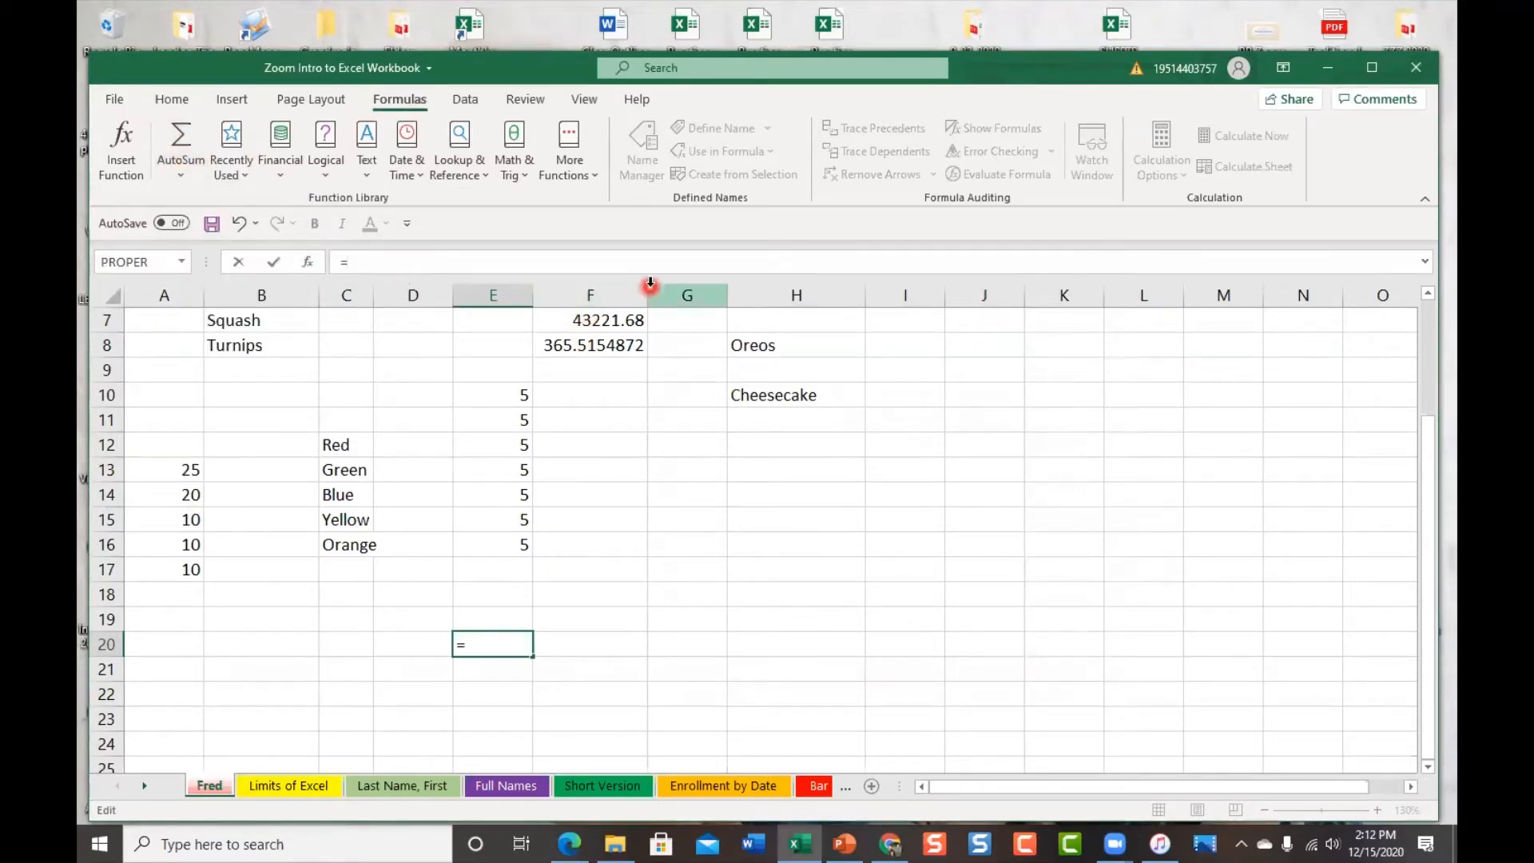
type("su")
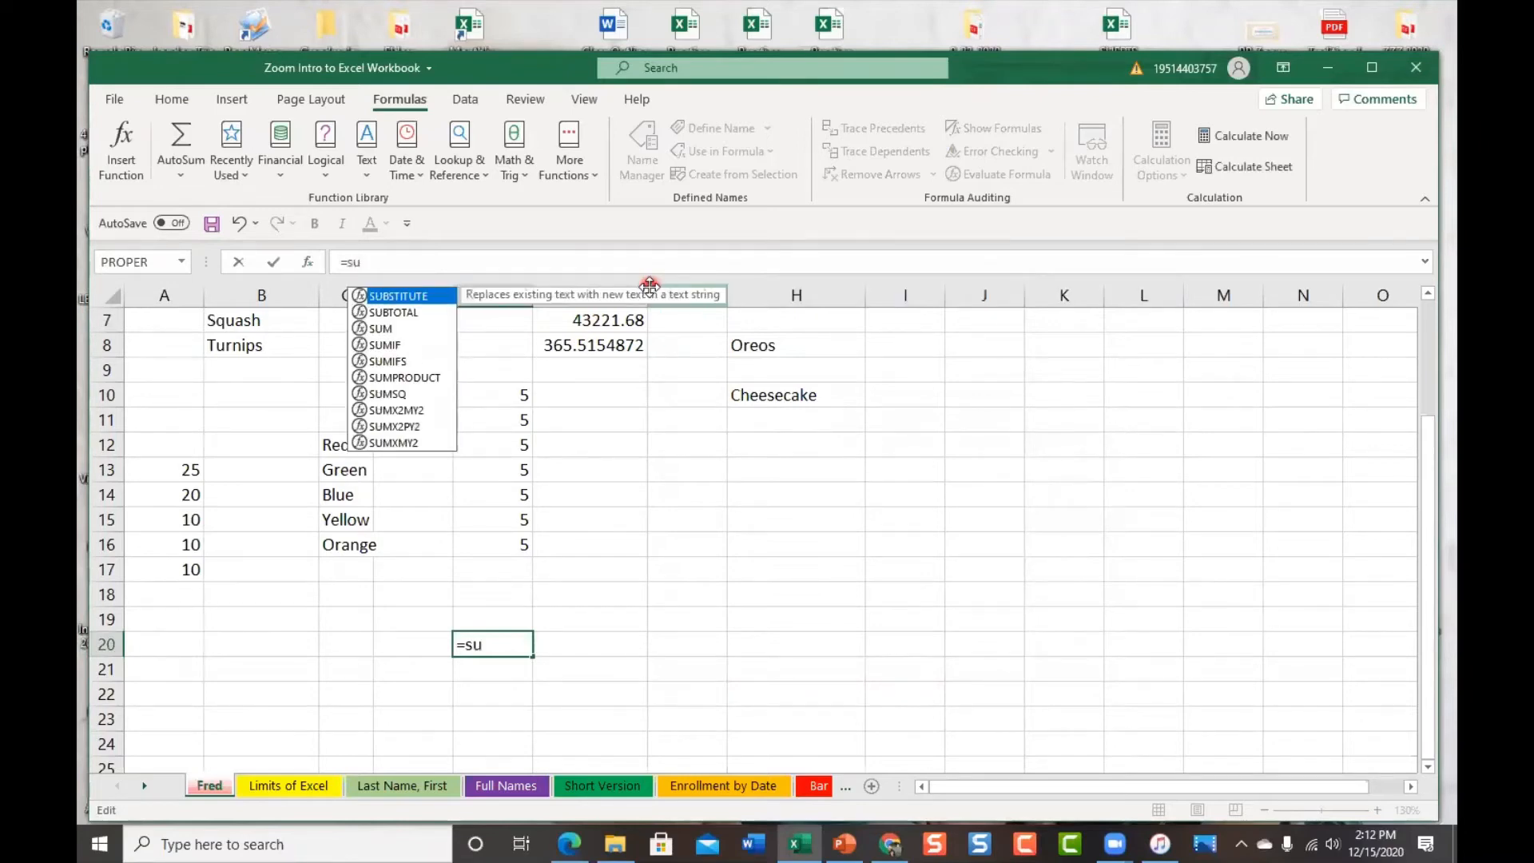
type("m")
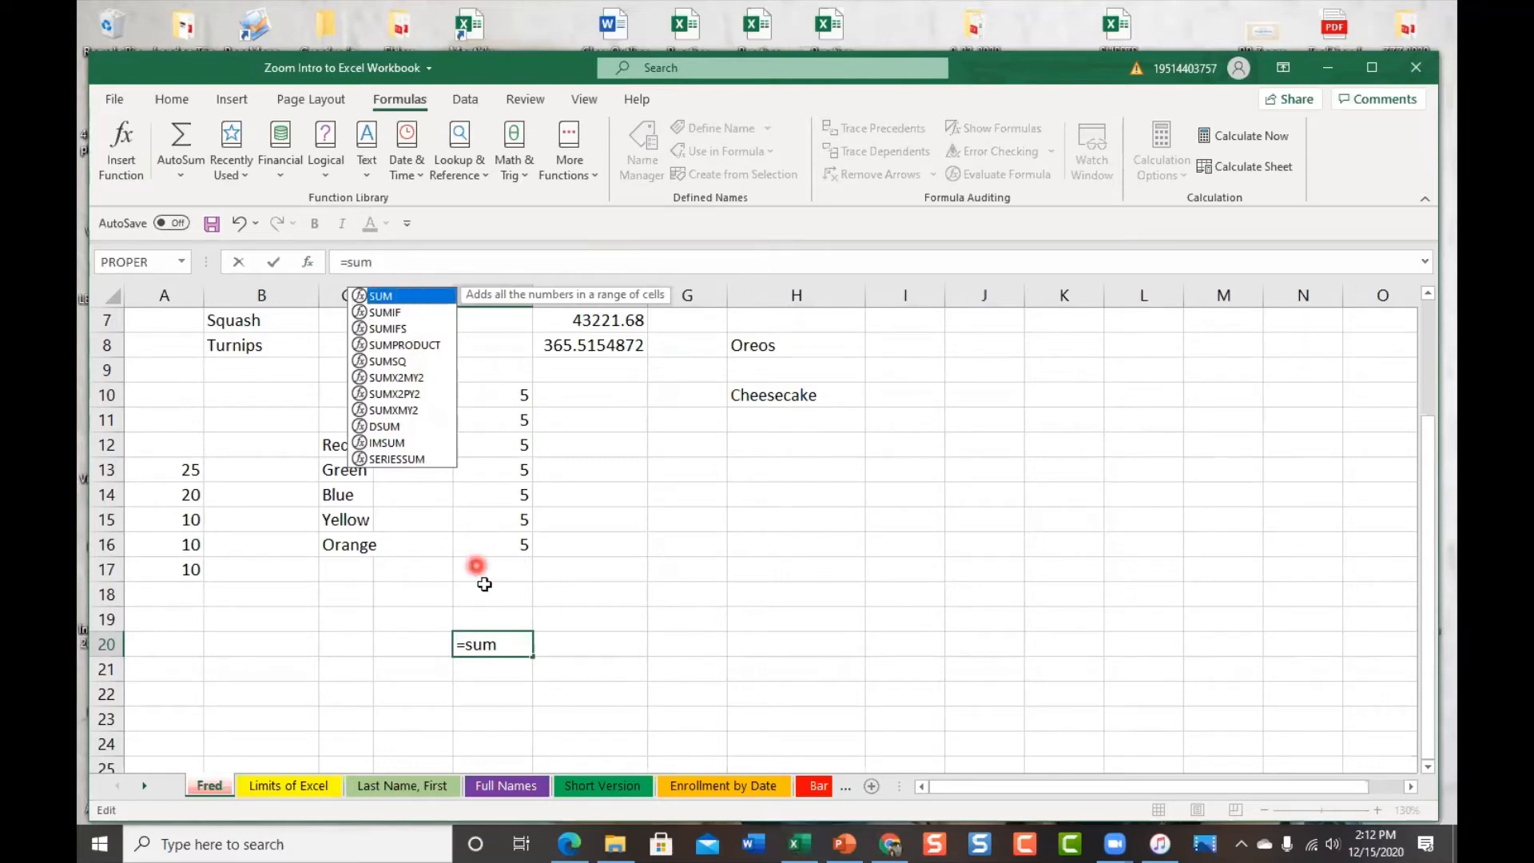
left_click(523, 656)
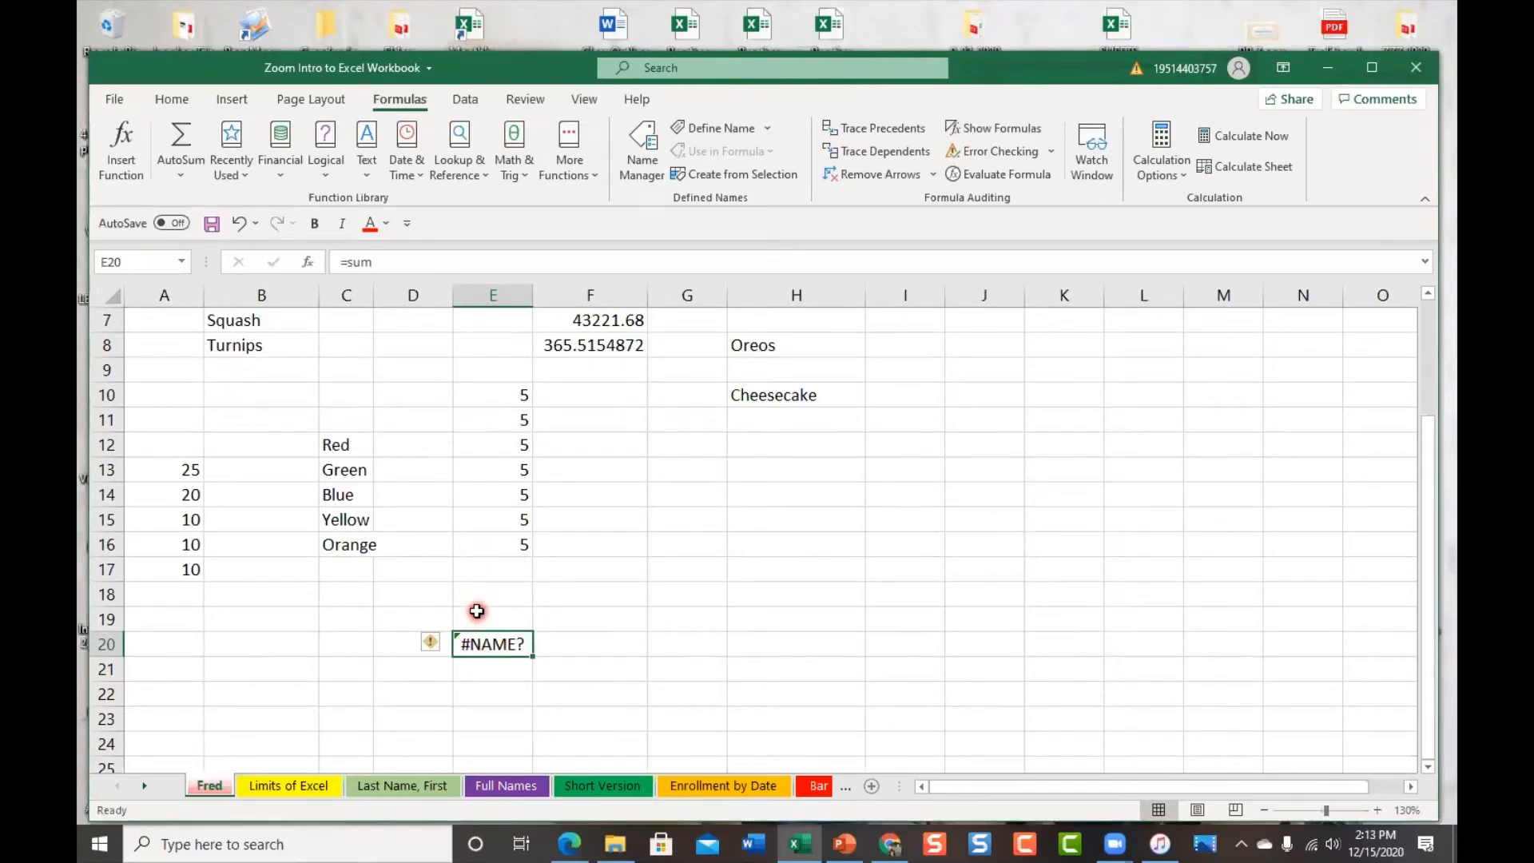
Delete the faulty =sum entry from E20 and reopen the AutoSum dropdown
double_click(500, 599)
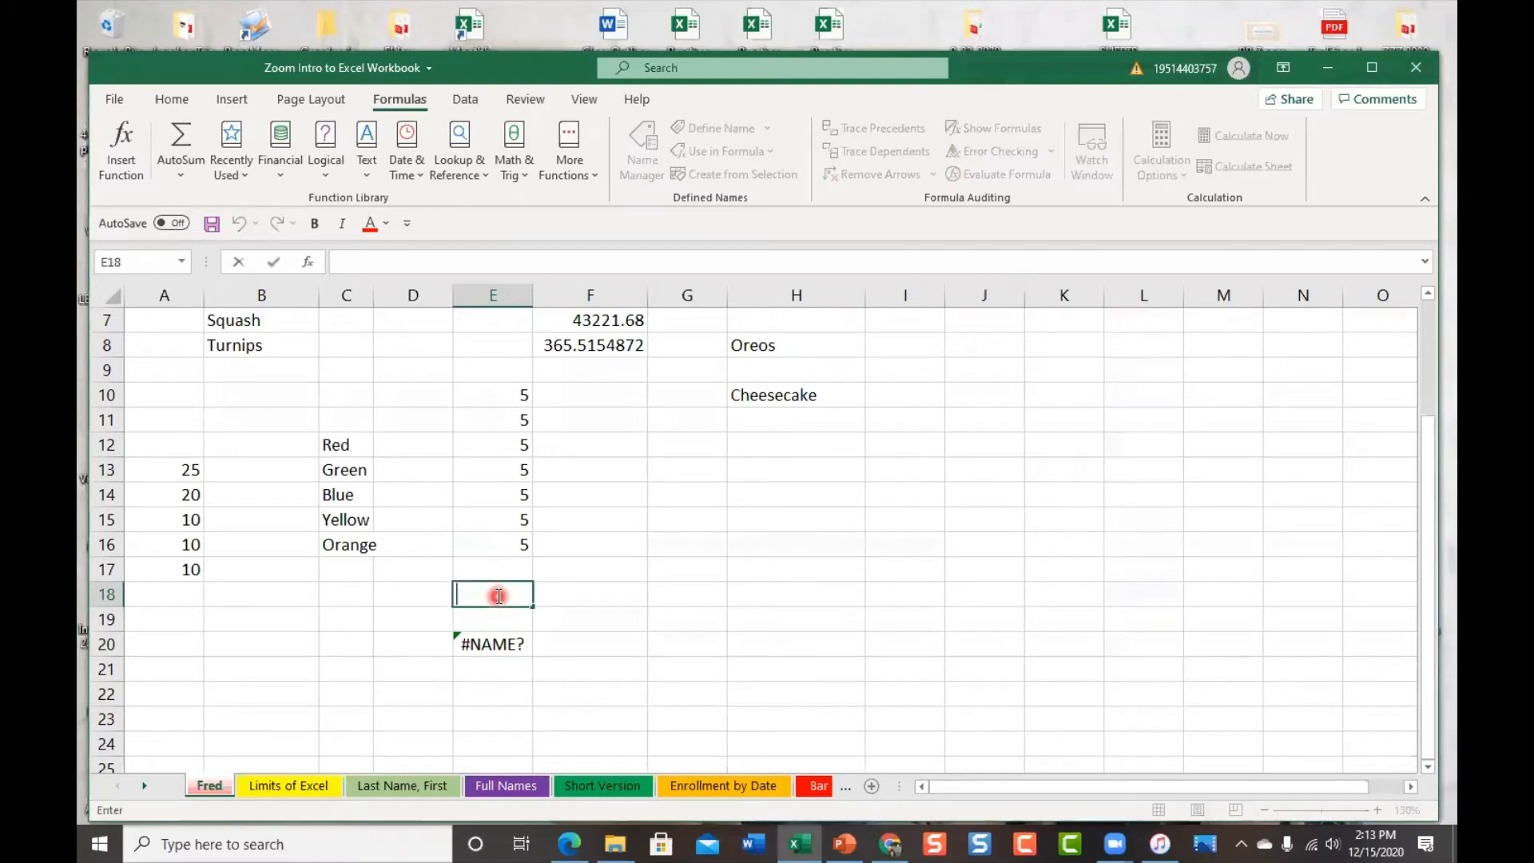
left_click(488, 654)
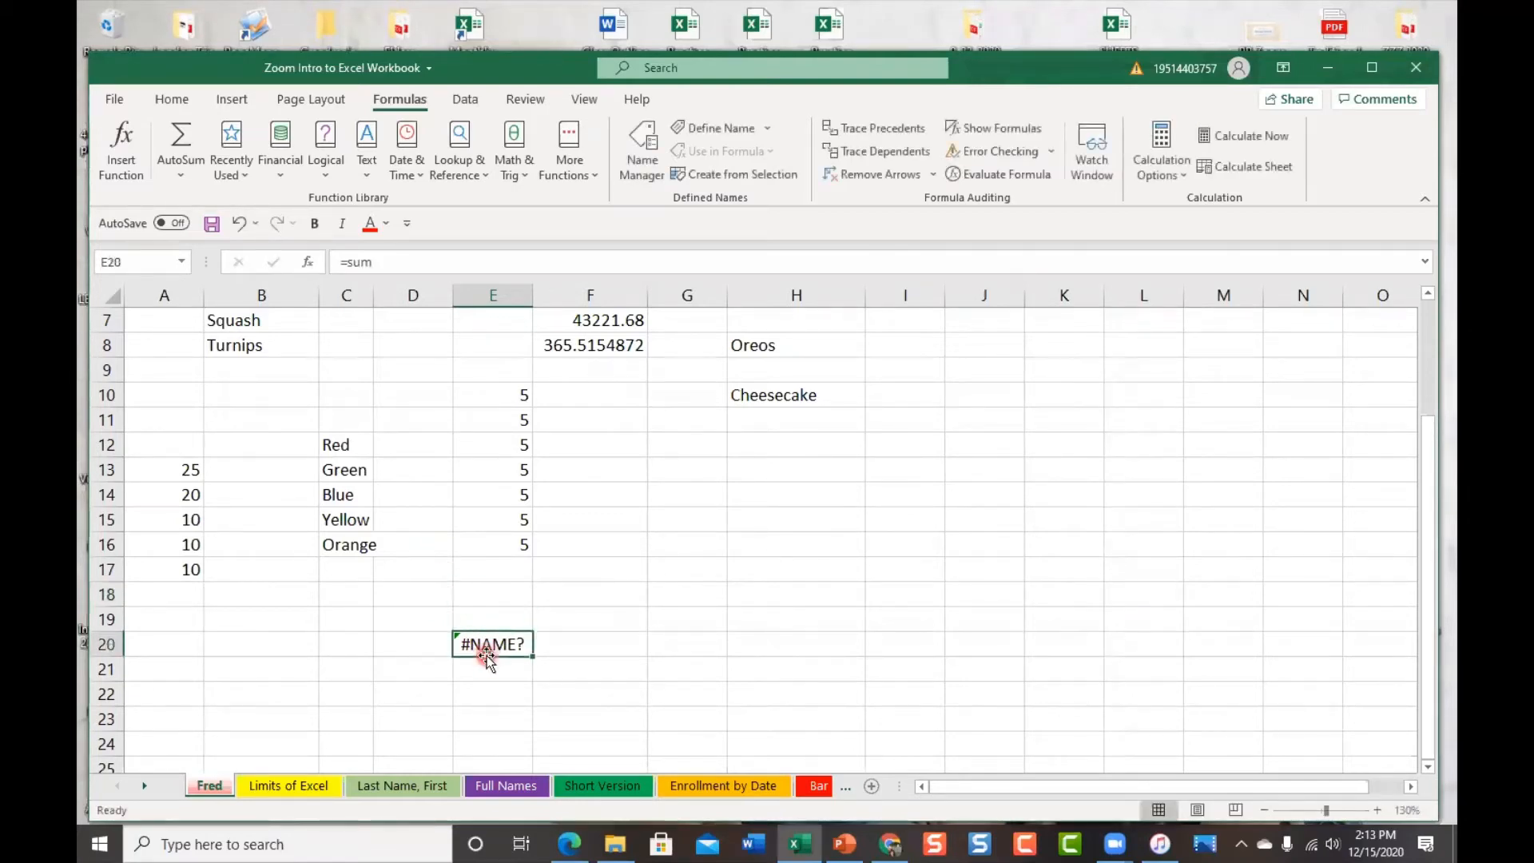
left_click(383, 262)
left_click_drag(383, 262, 313, 262)
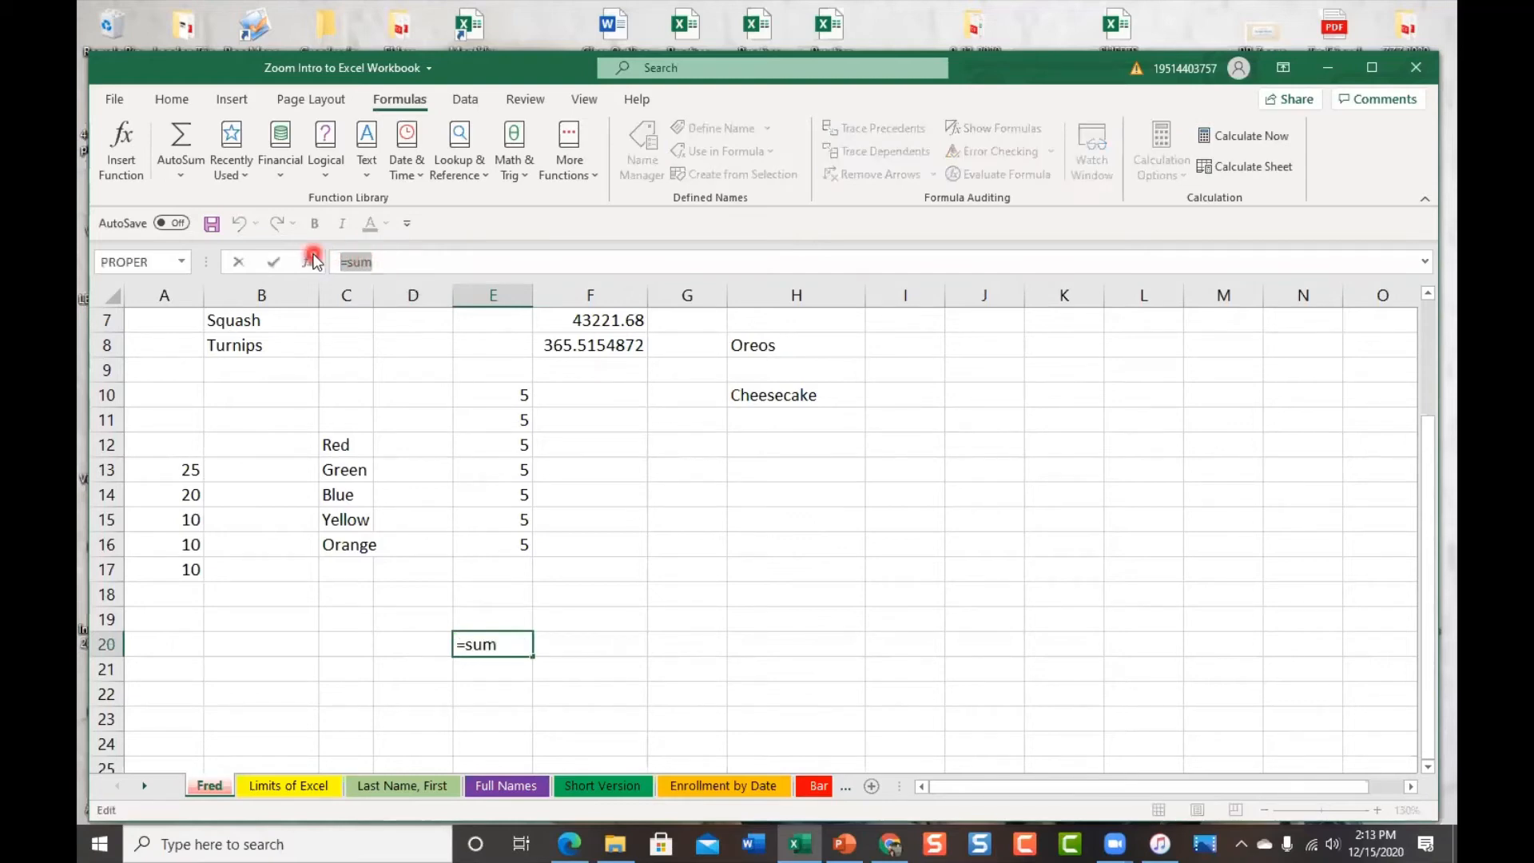
key("Delete")
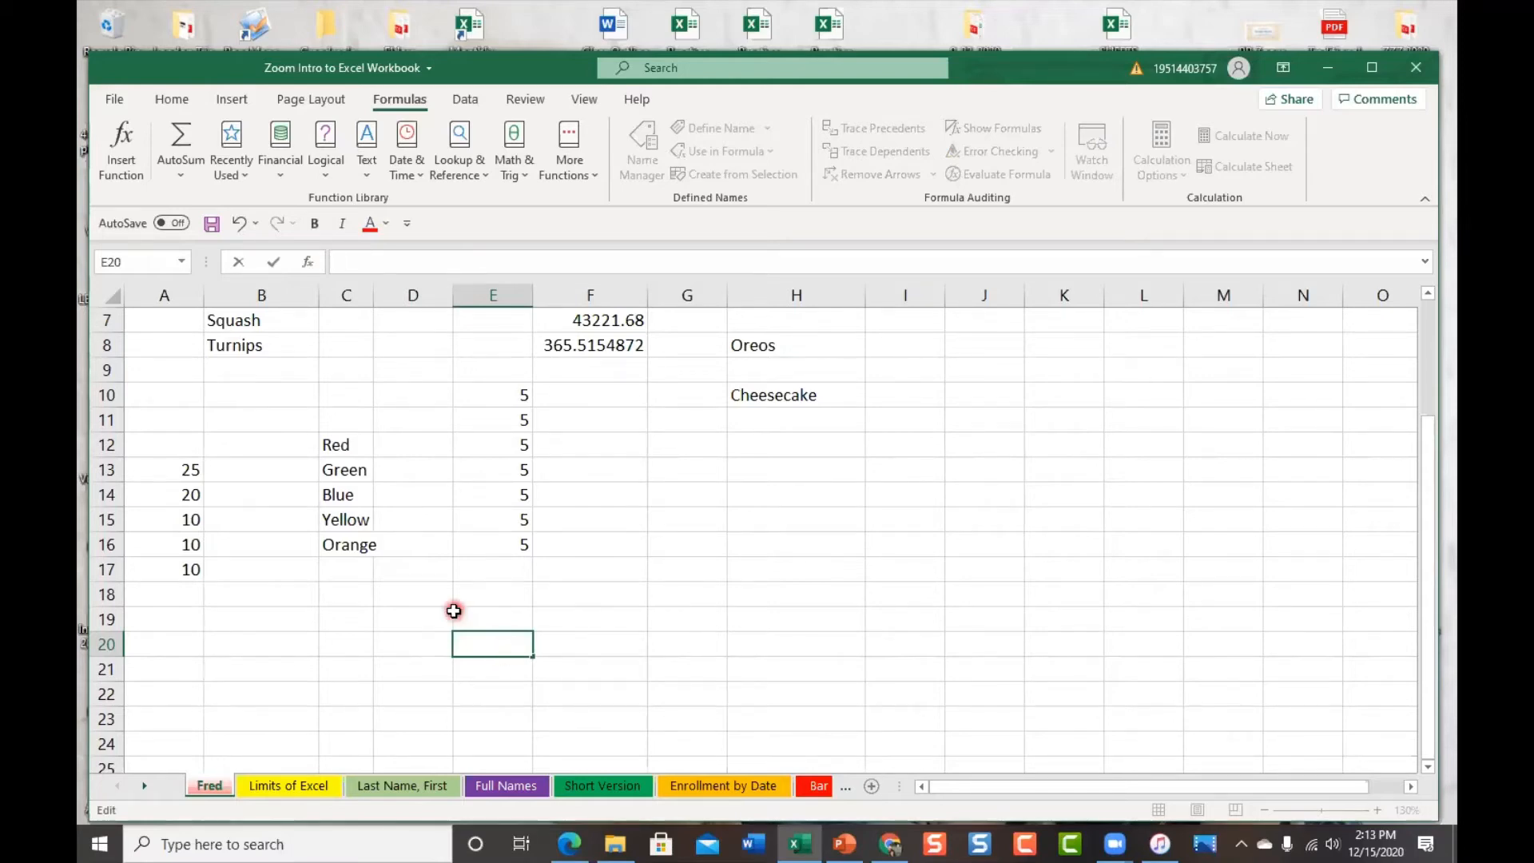
left_click(180, 177)
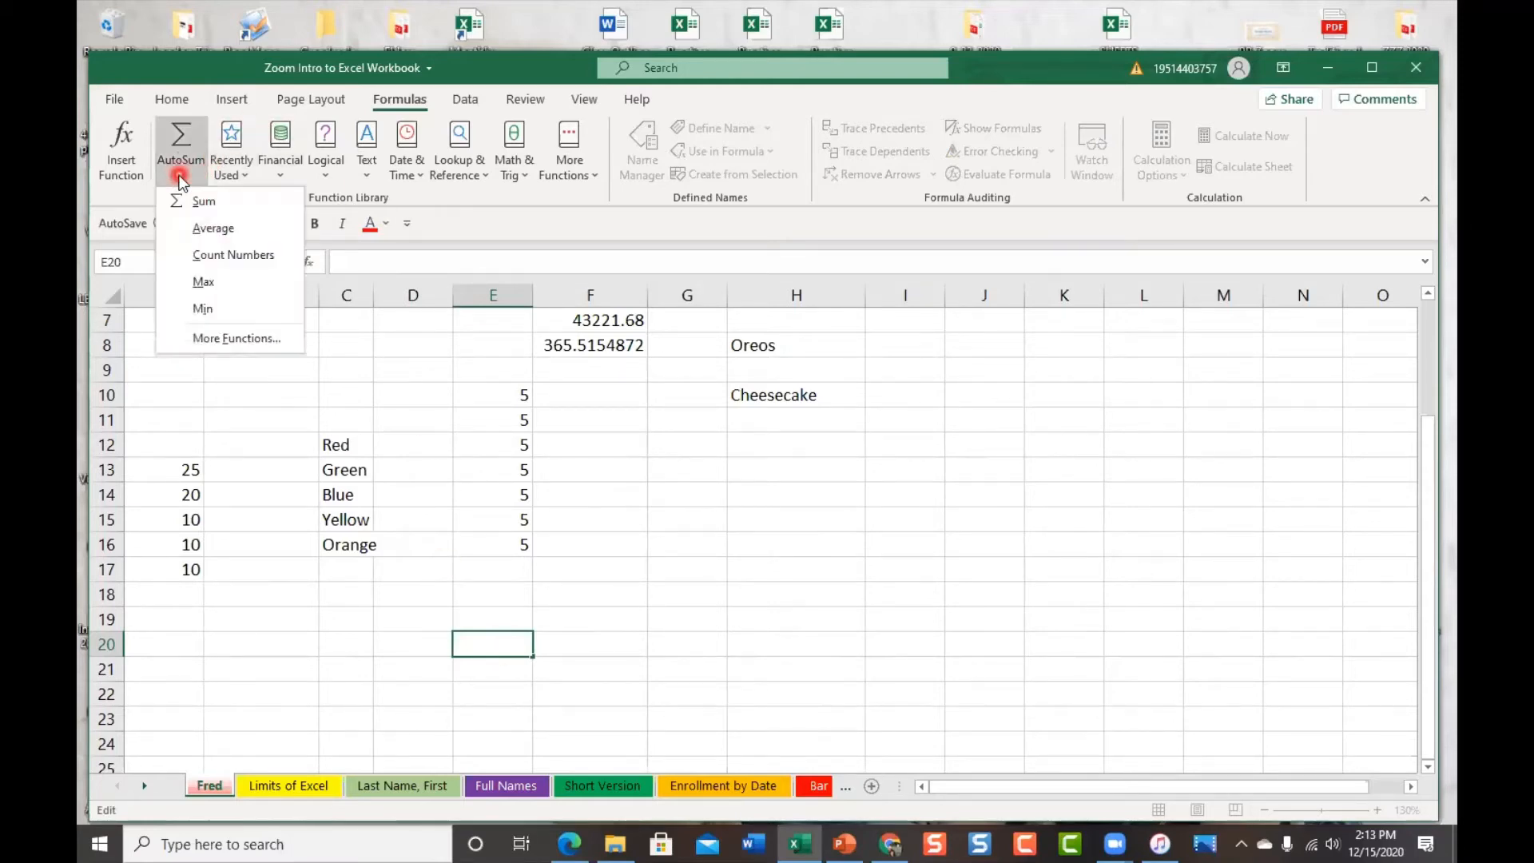
left_click(220, 203)
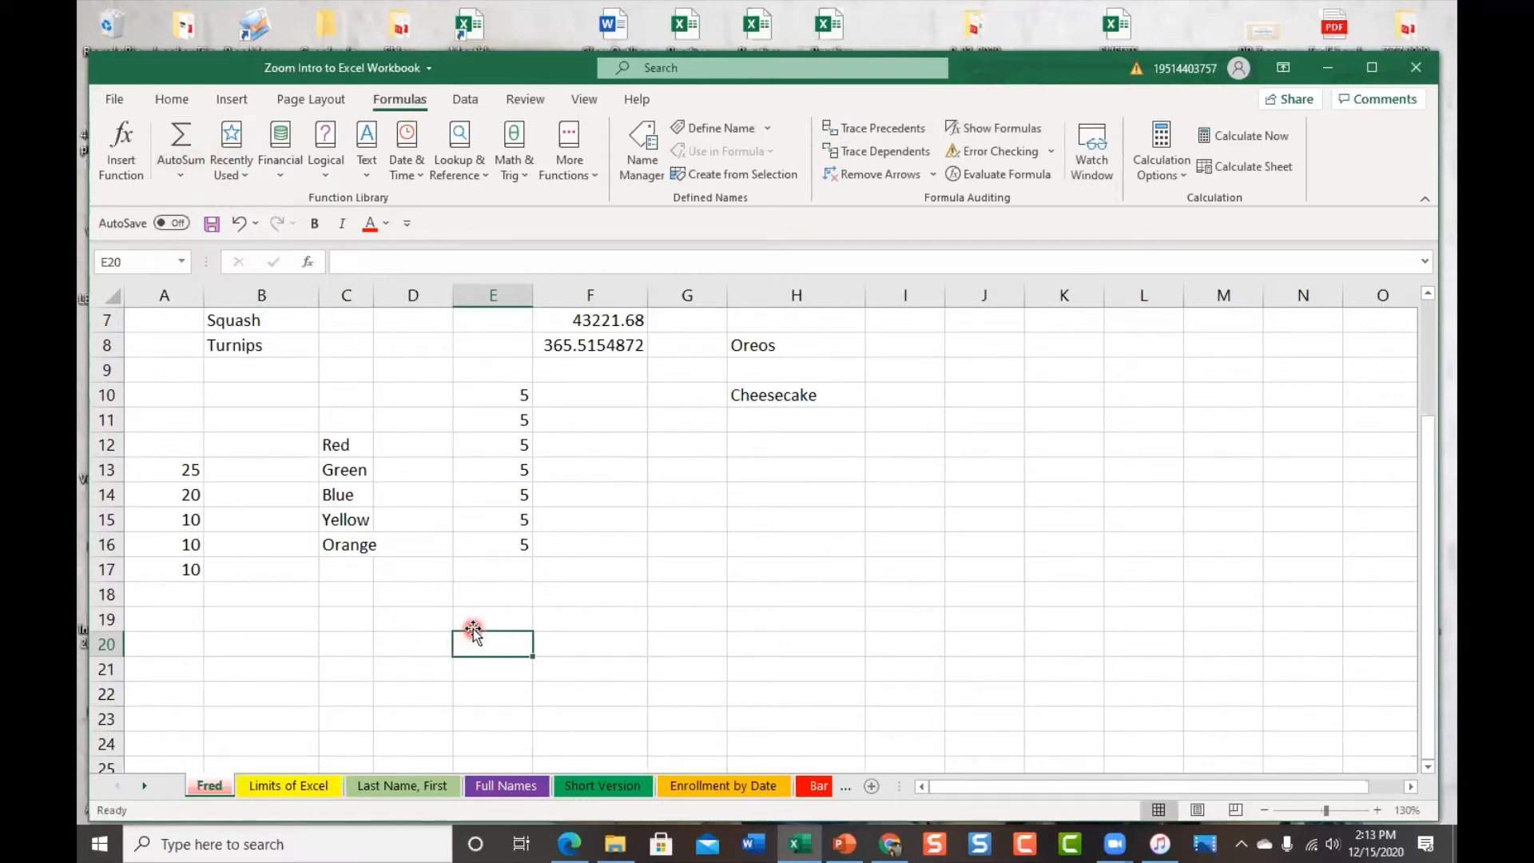
left_click(190, 179)
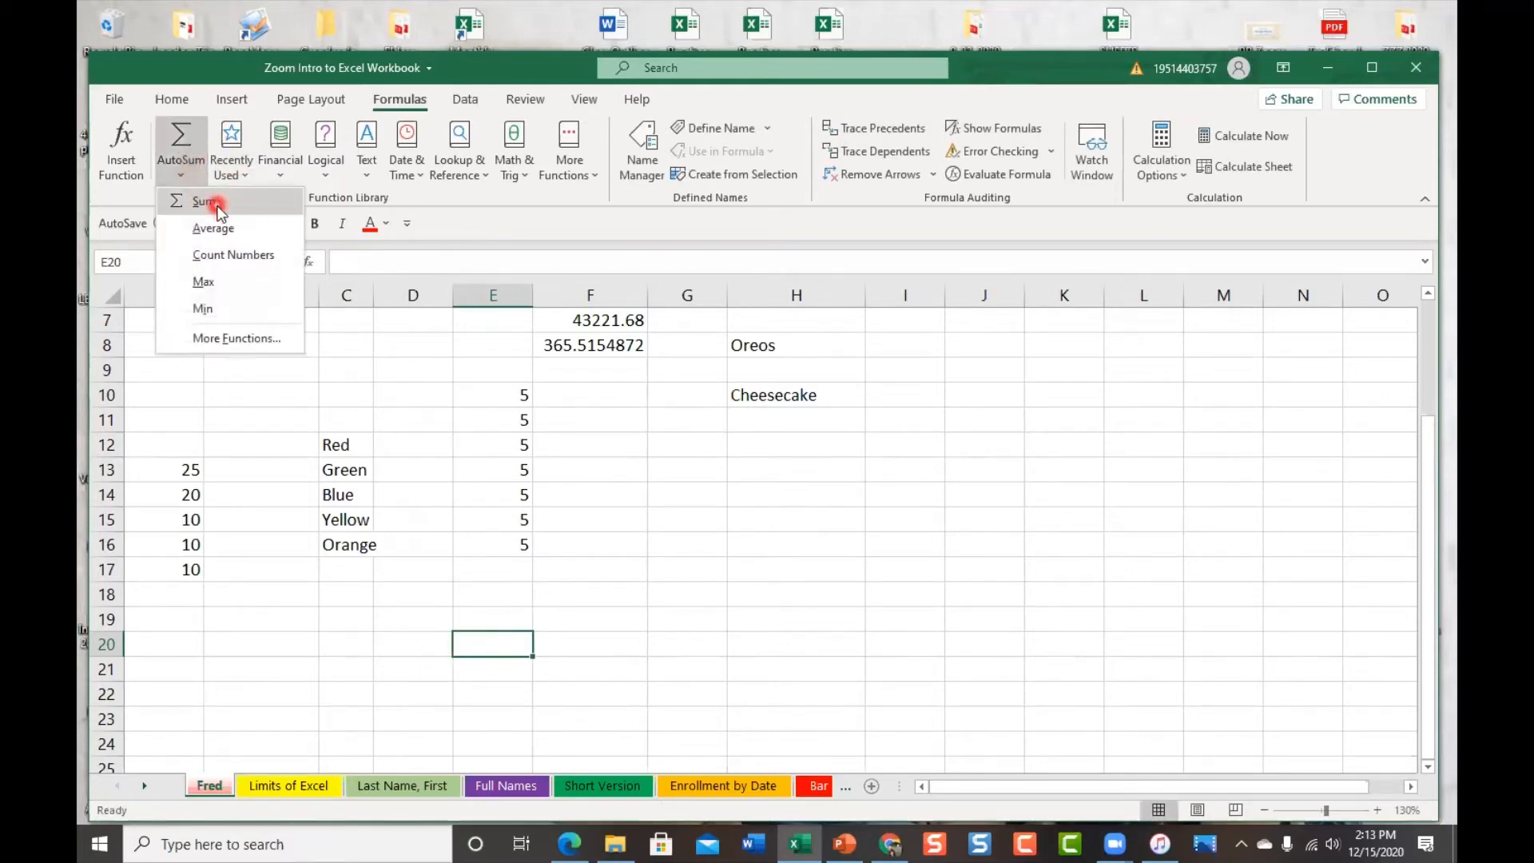
Choose Sum from AutoSum to insert =SUM(E10:E19) in E20
left_click(217, 205)
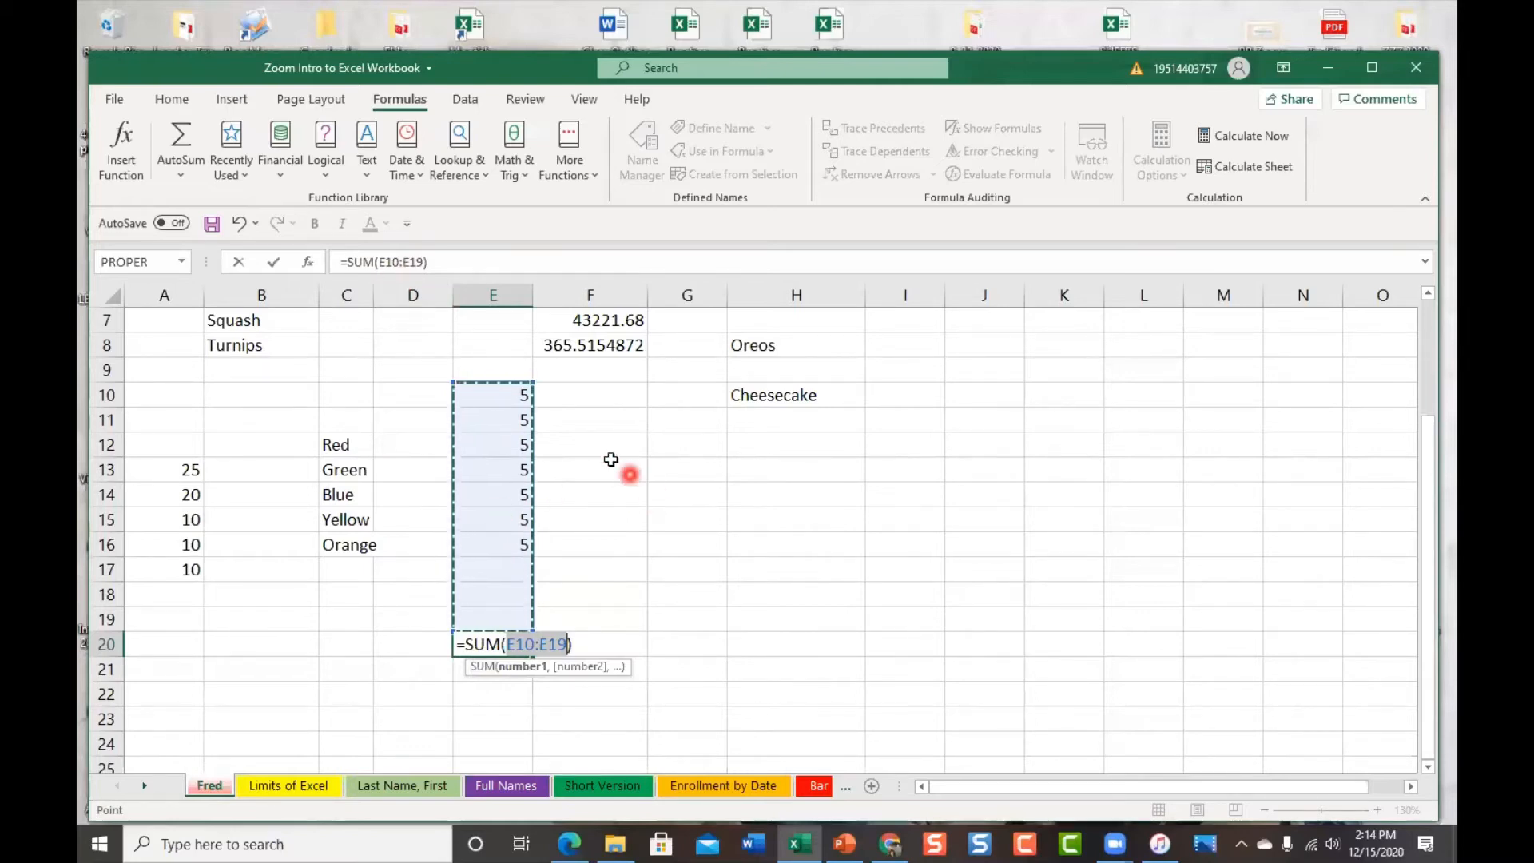
Commit E20's SUM over E13:E19, showing 20, then reselect E20 to check it
left_click(453, 384)
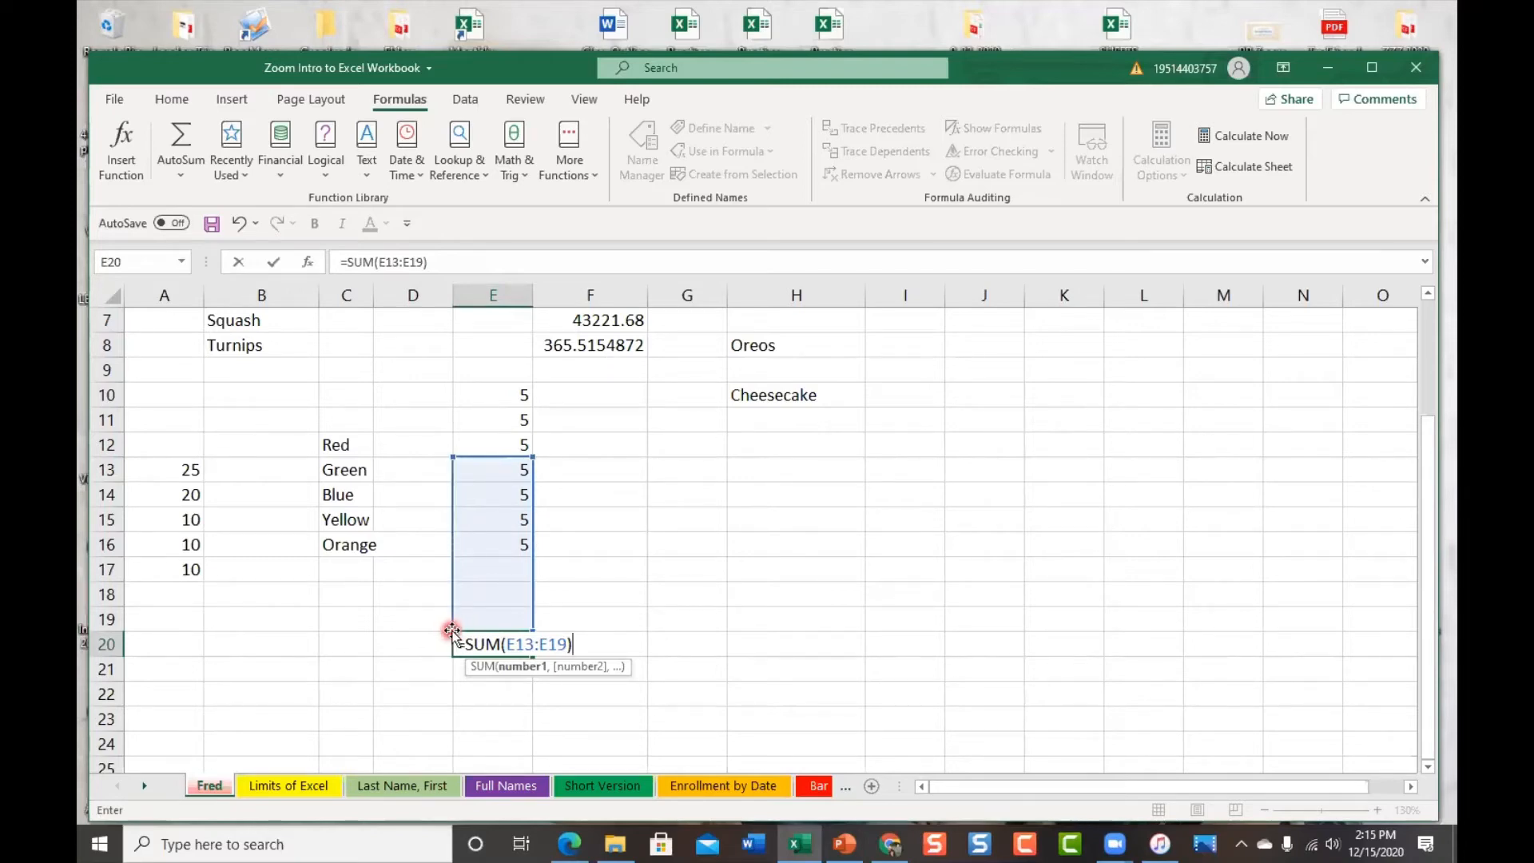
left_click_drag(447, 626, 507, 619)
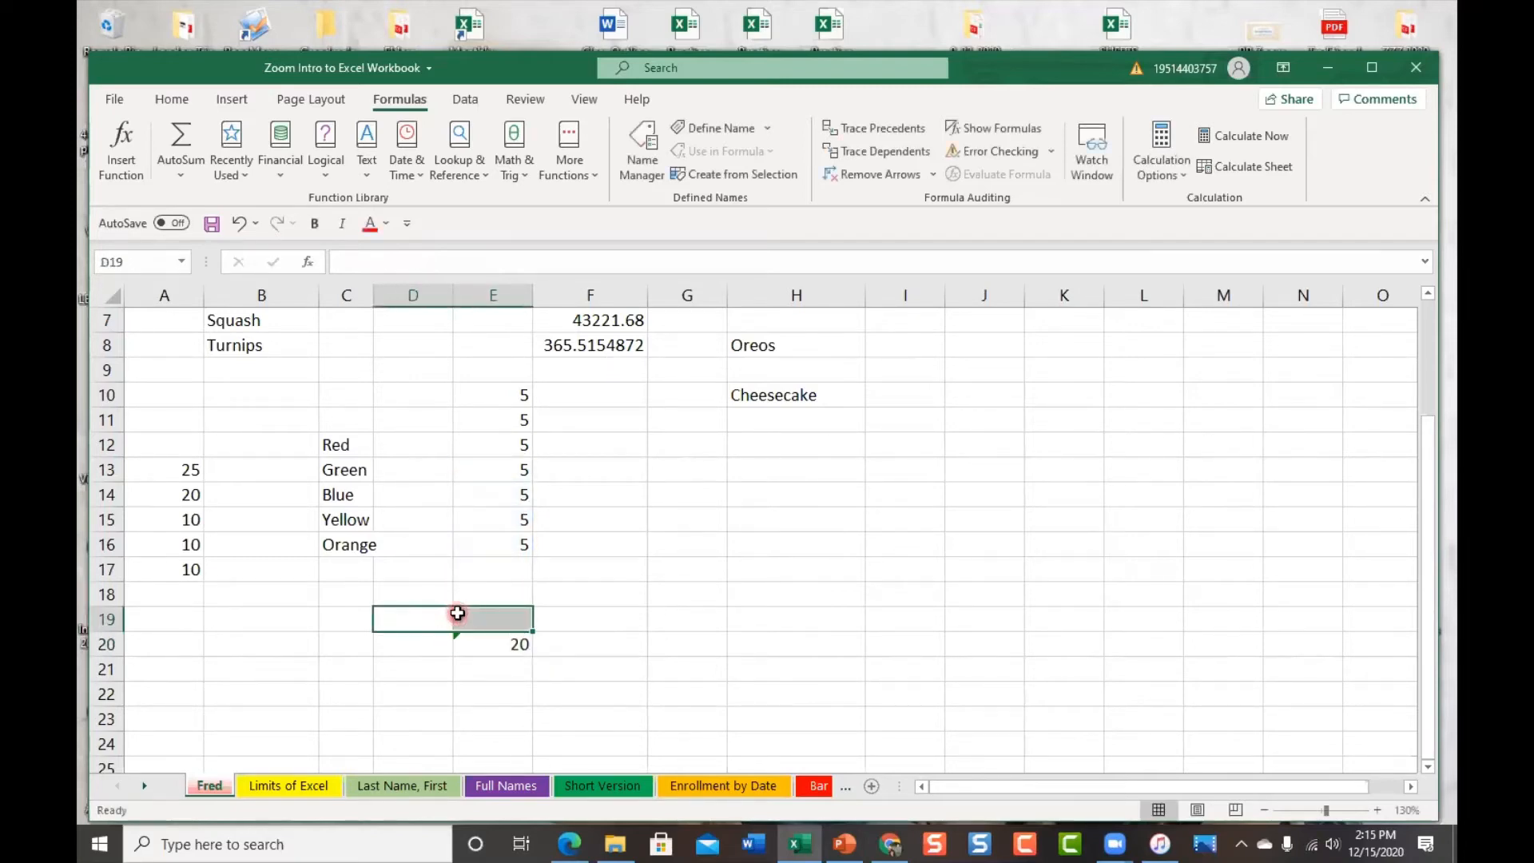
left_click(478, 642)
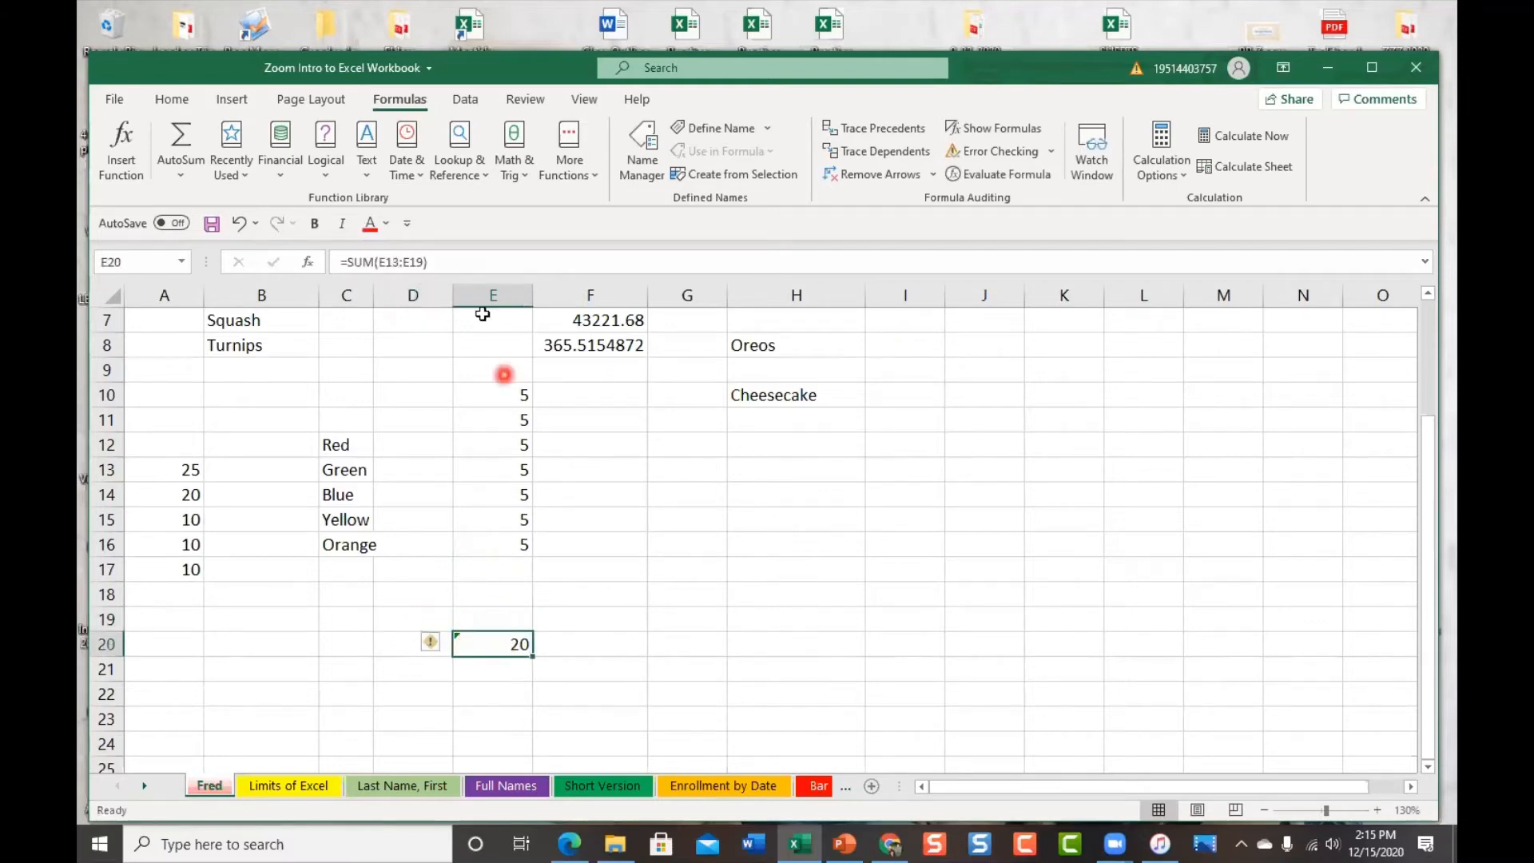
Change E20's formula to =SUM(E10:E16) so it totals 35
left_click(408, 265)
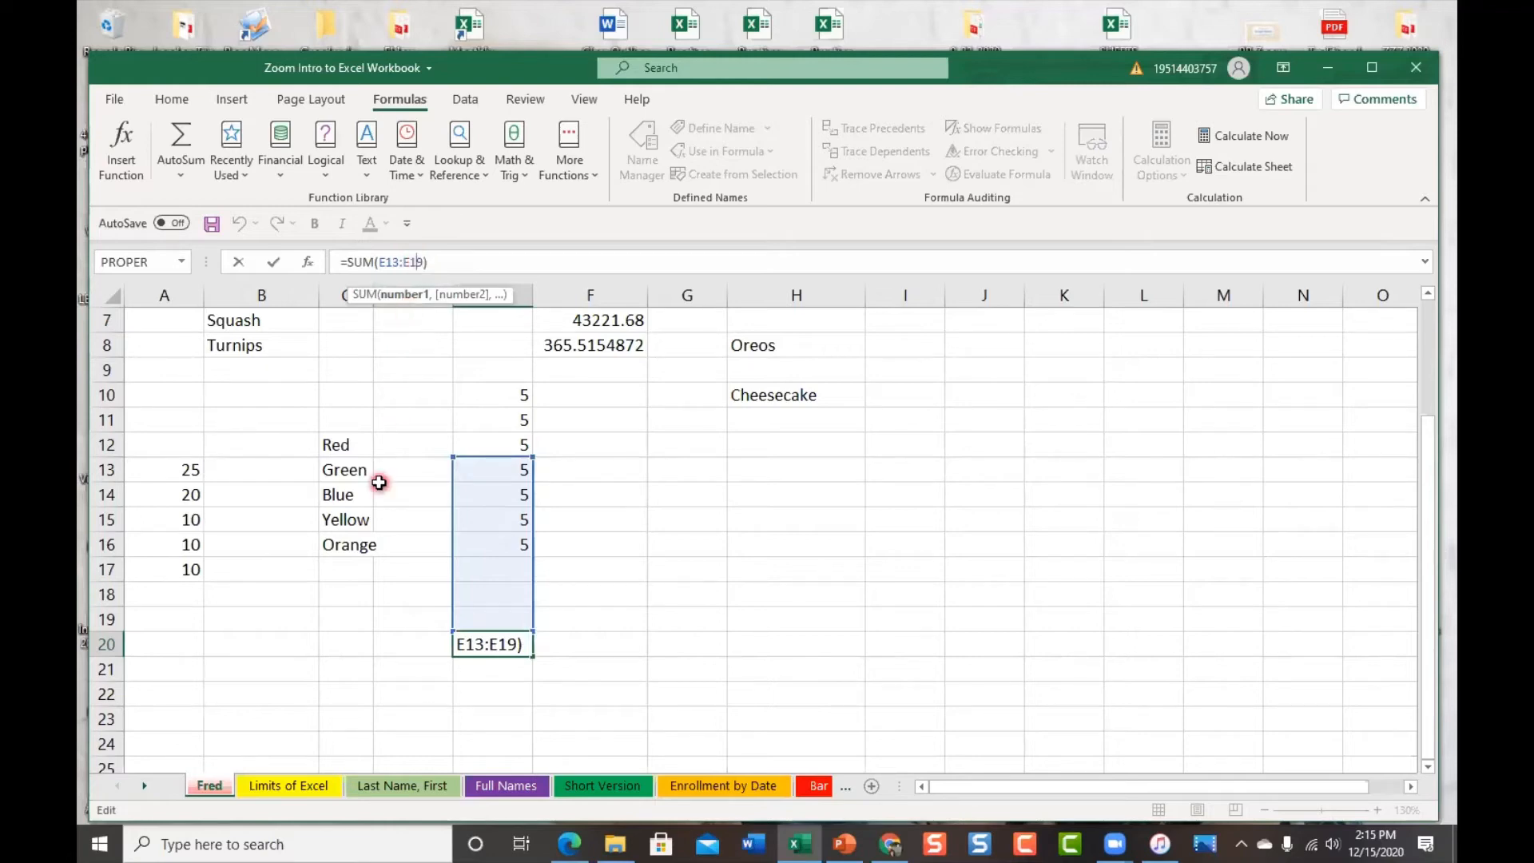
key("BackSpace")
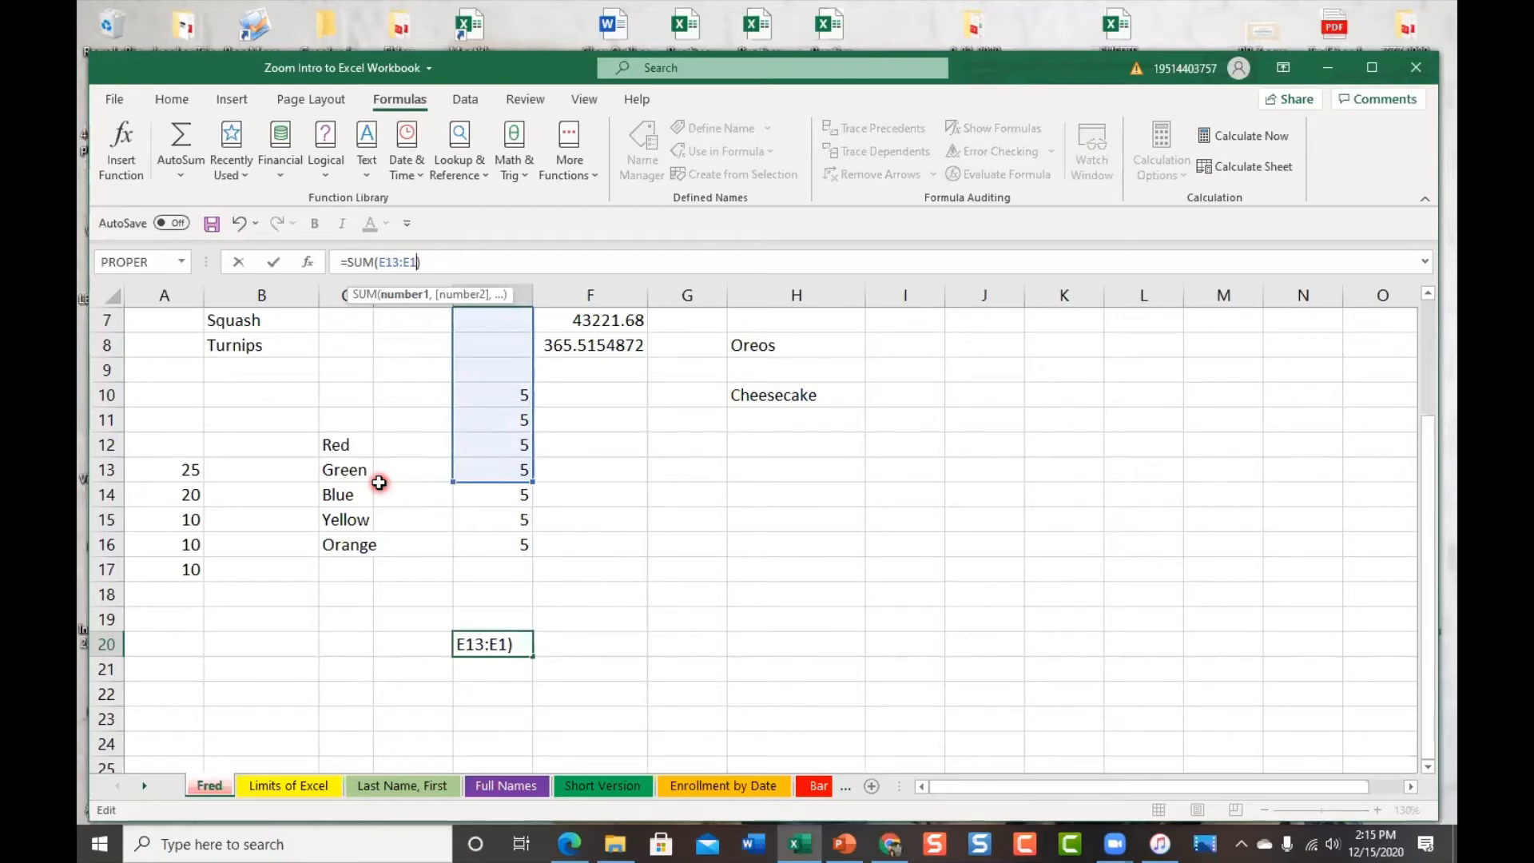
type("16")
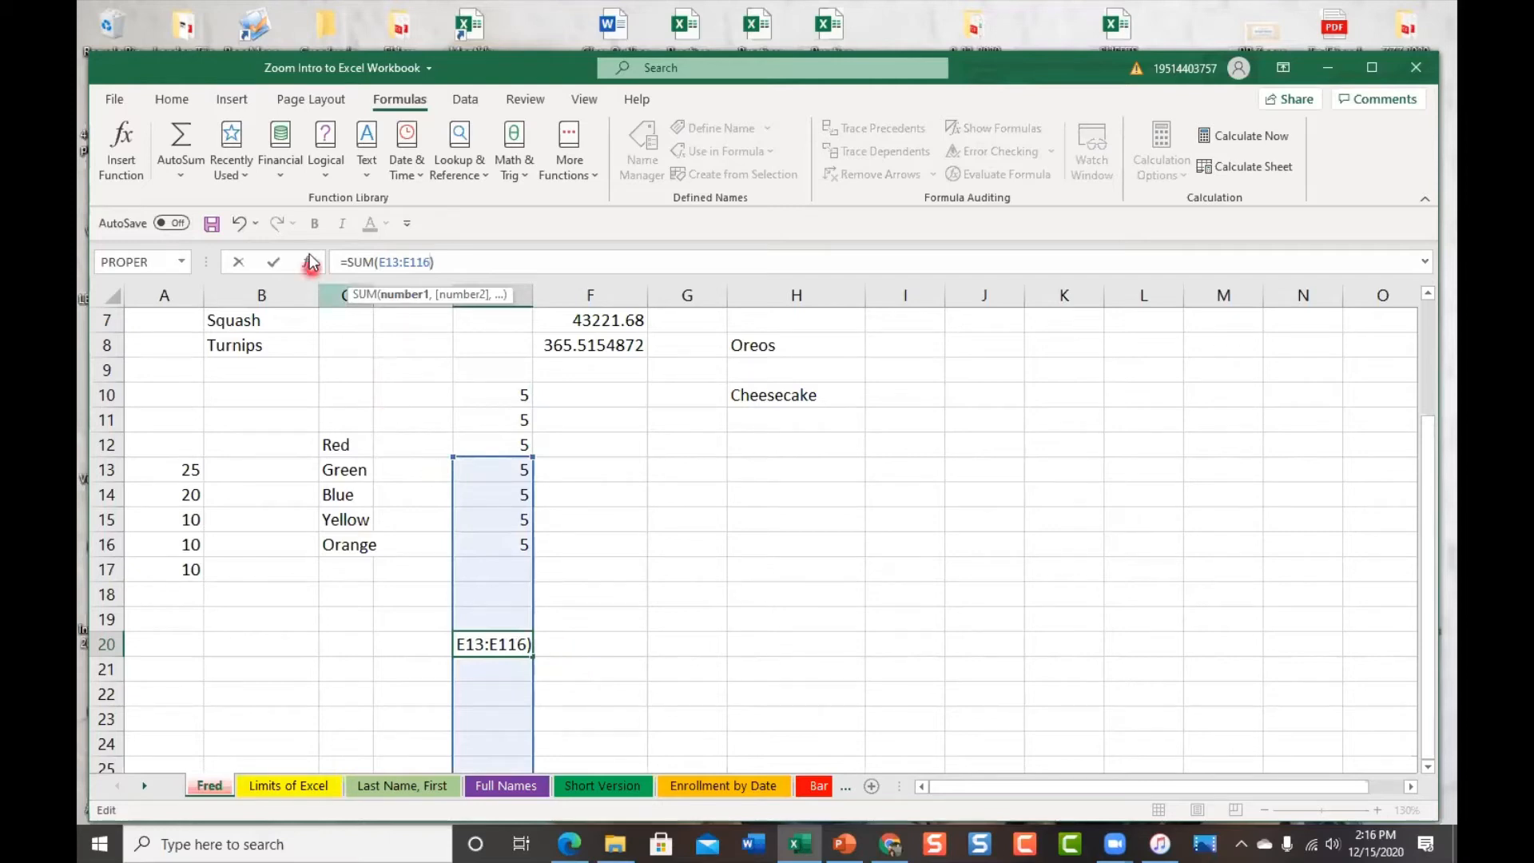
left_click(415, 262)
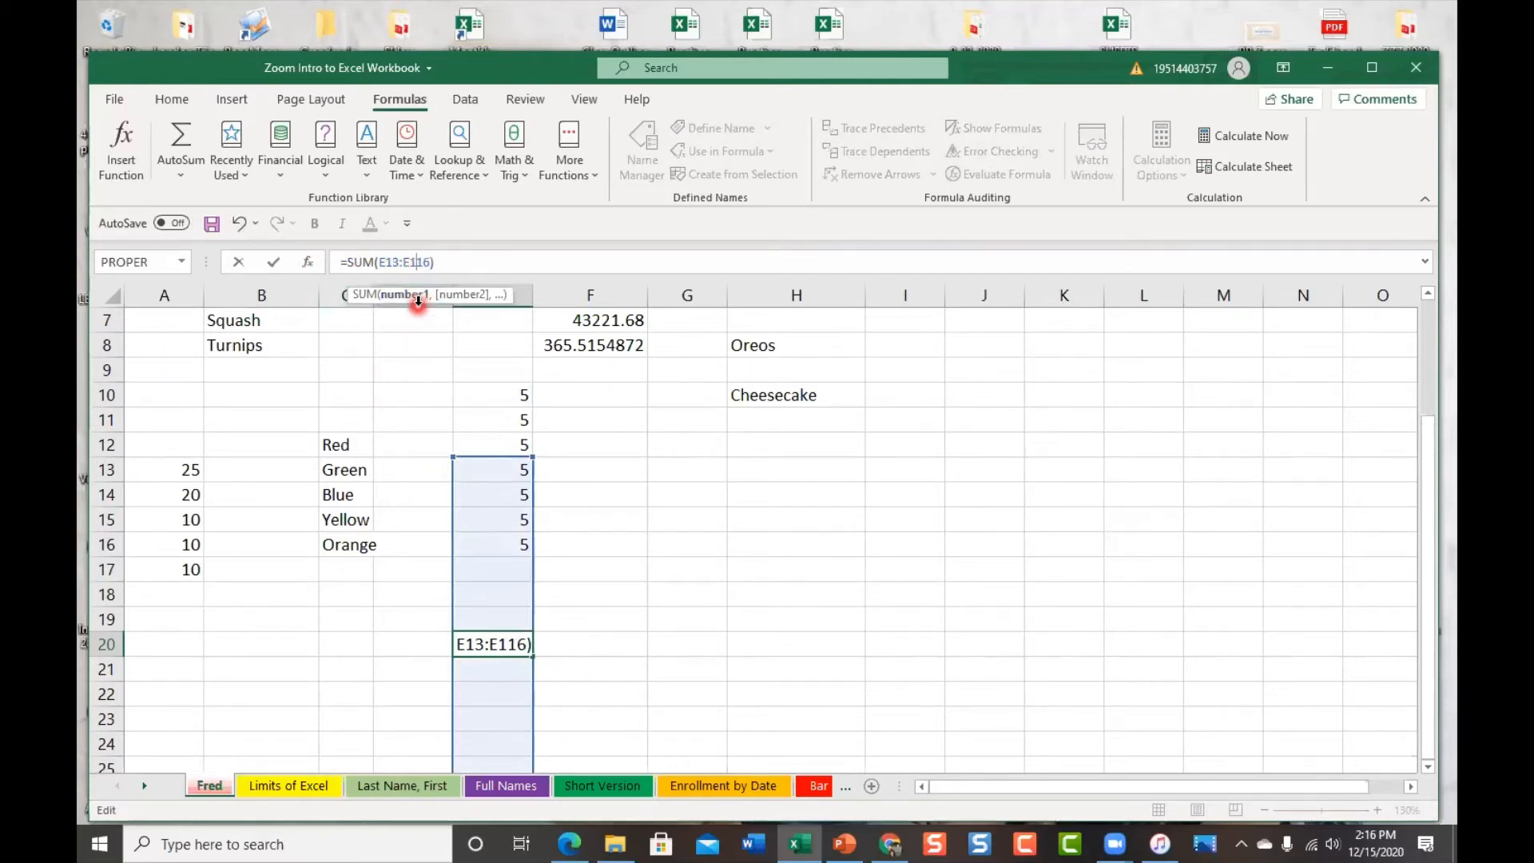
key("BackSpace")
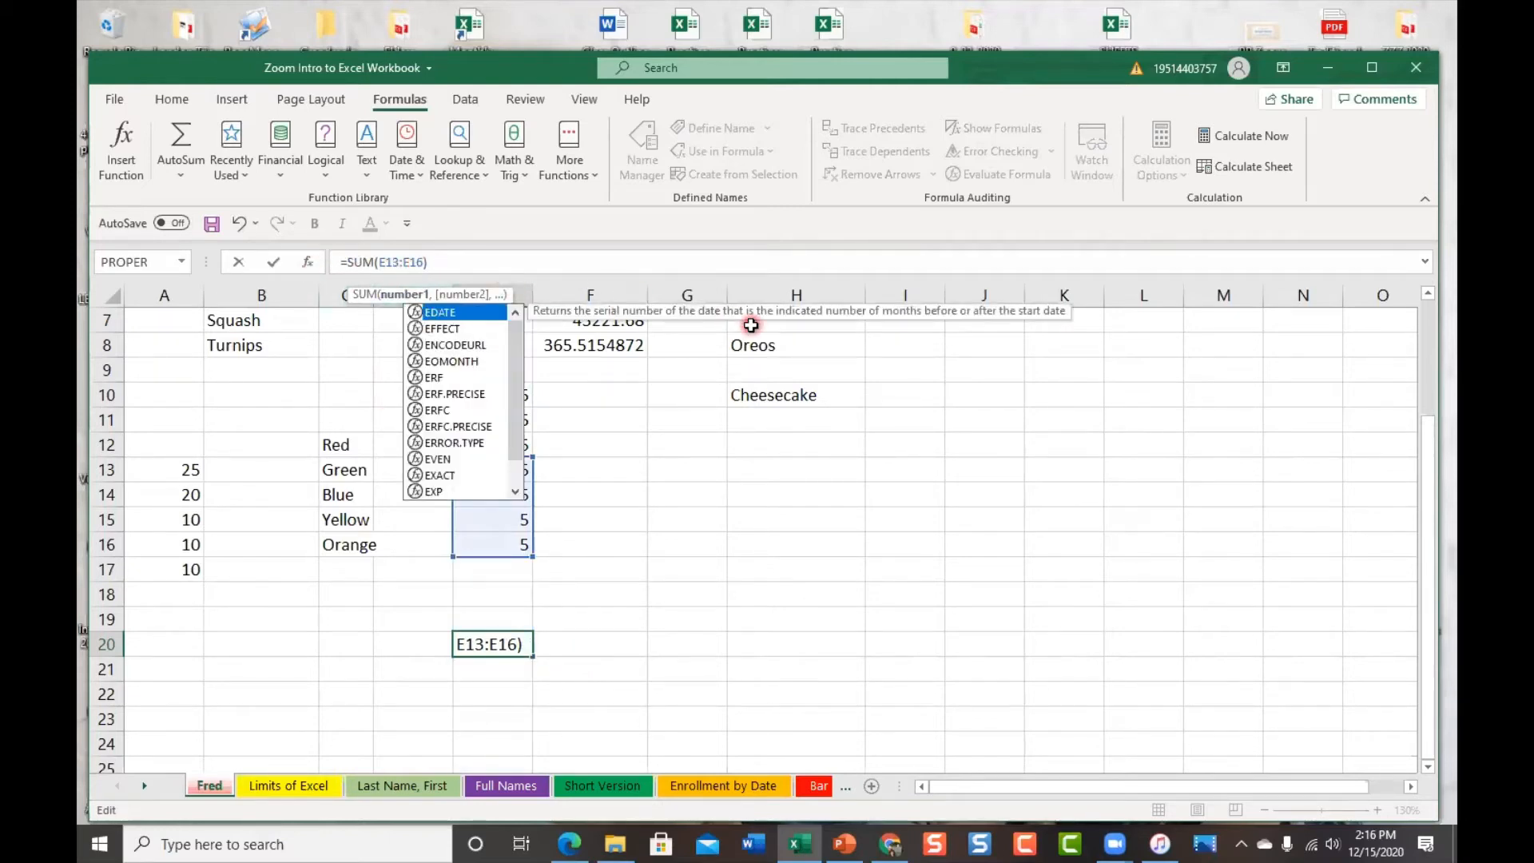
left_click(514, 643)
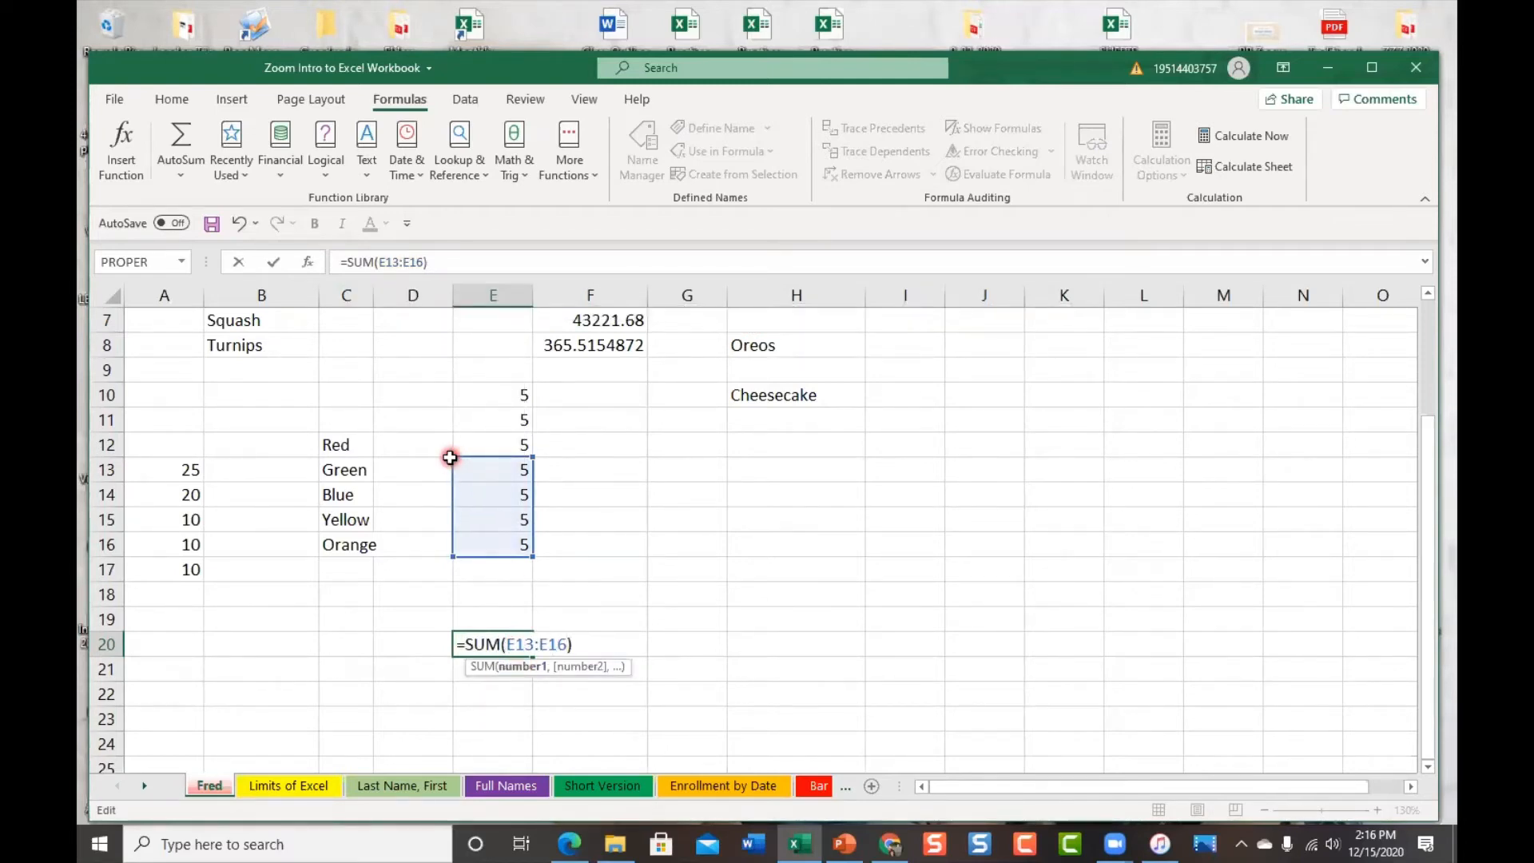
left_click_drag(453, 456, 464, 388)
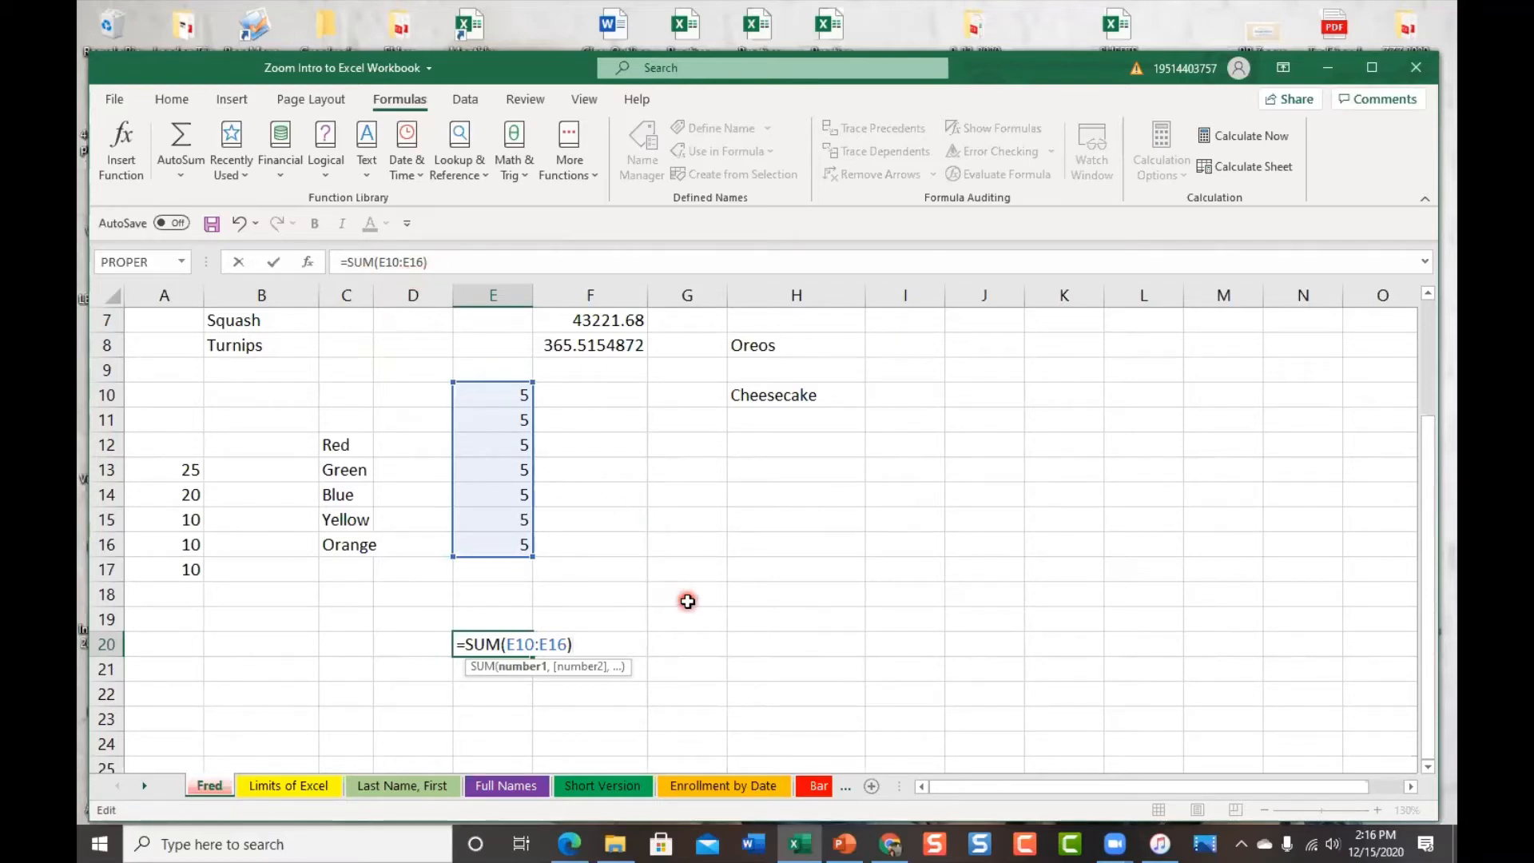
key("Return")
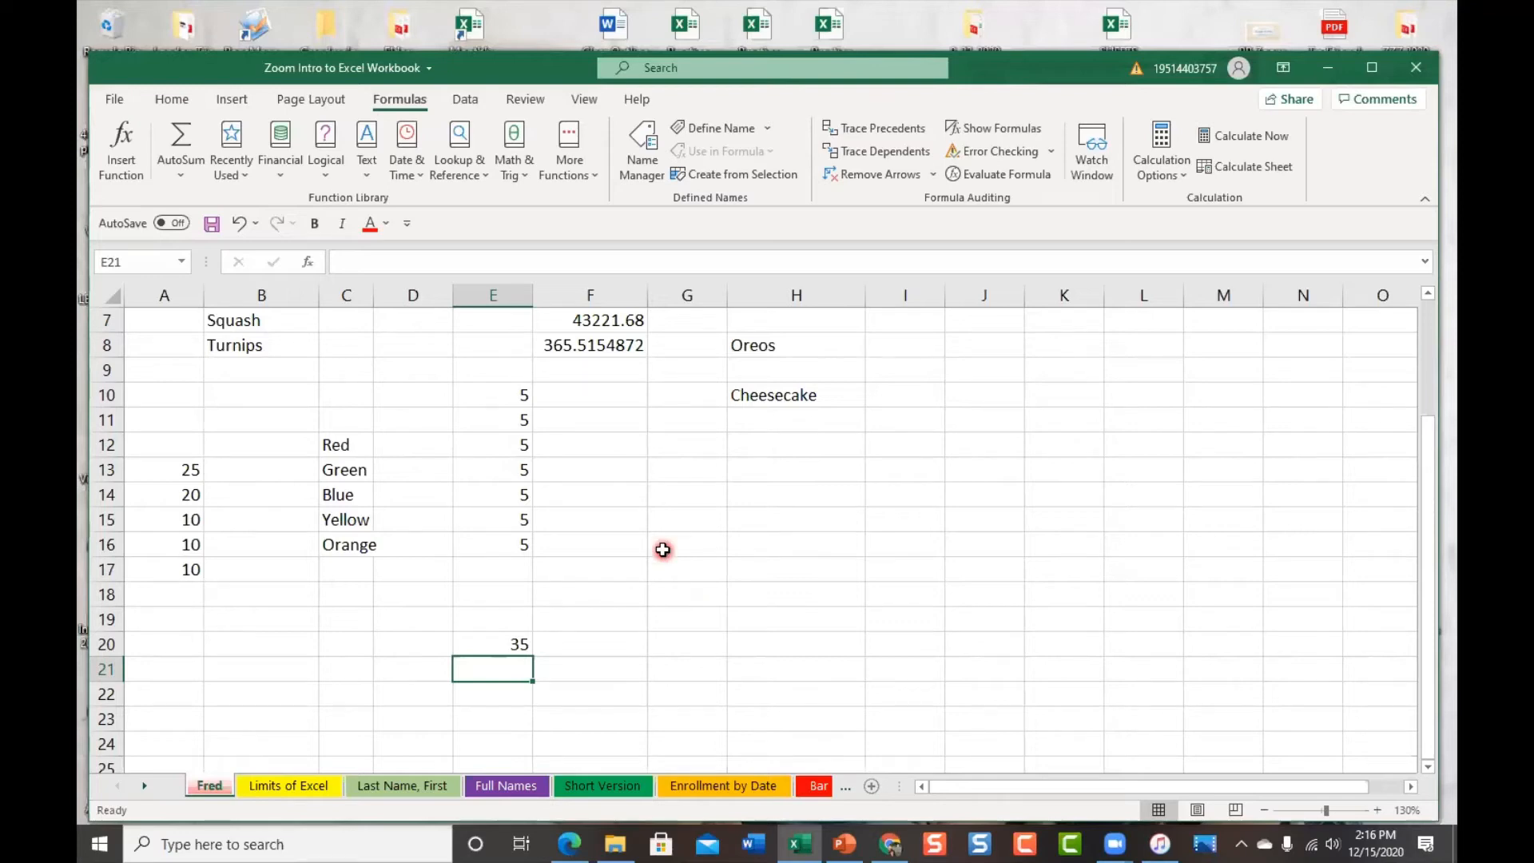
Enter 5 in E17 and E18, checking that the E20 SUM total rises to 45
left_click(509, 644)
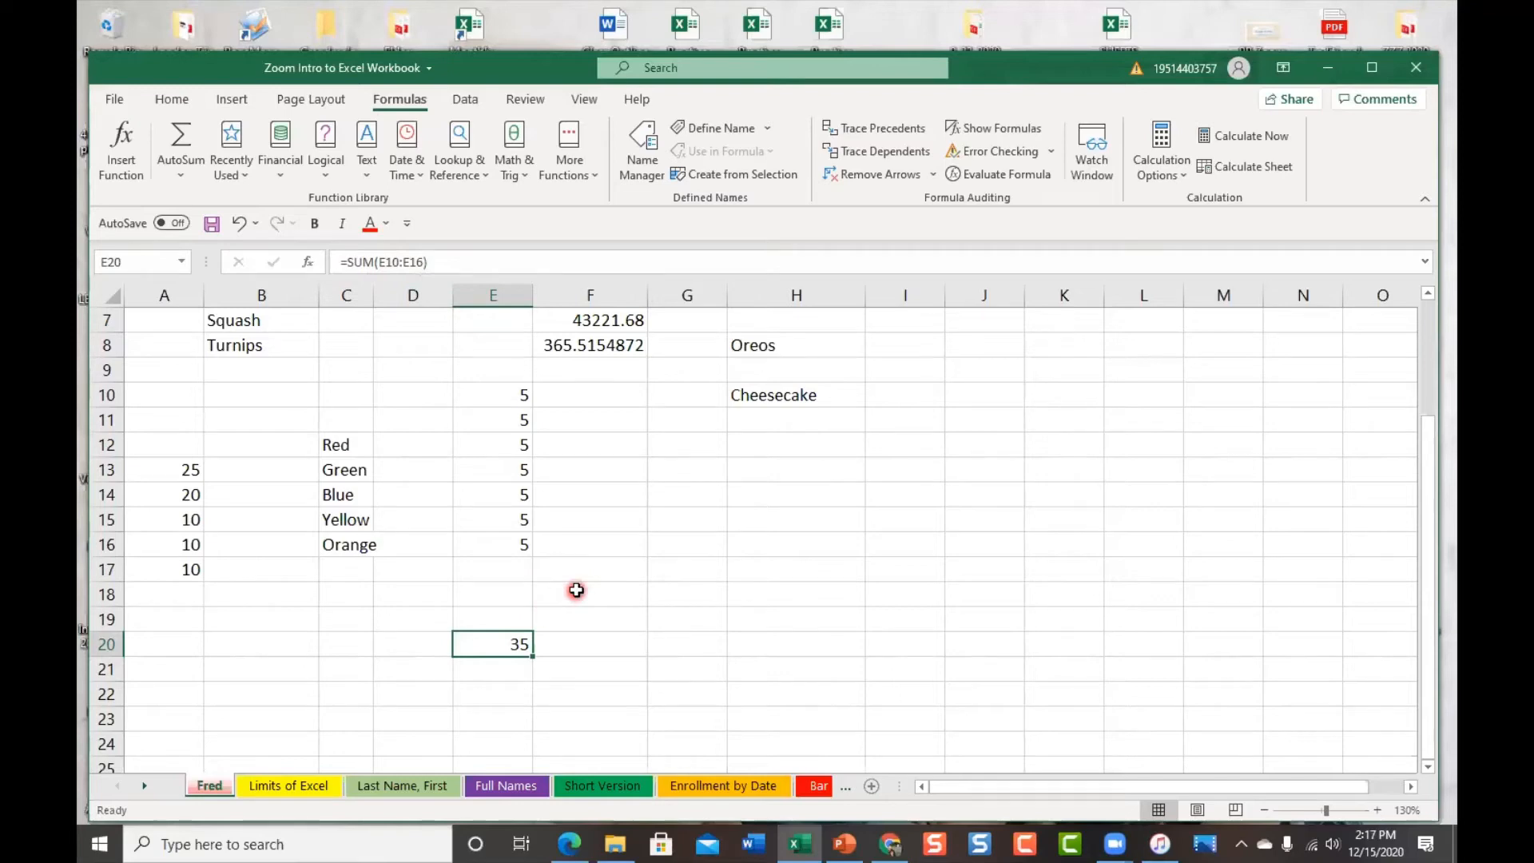
left_click(492, 571)
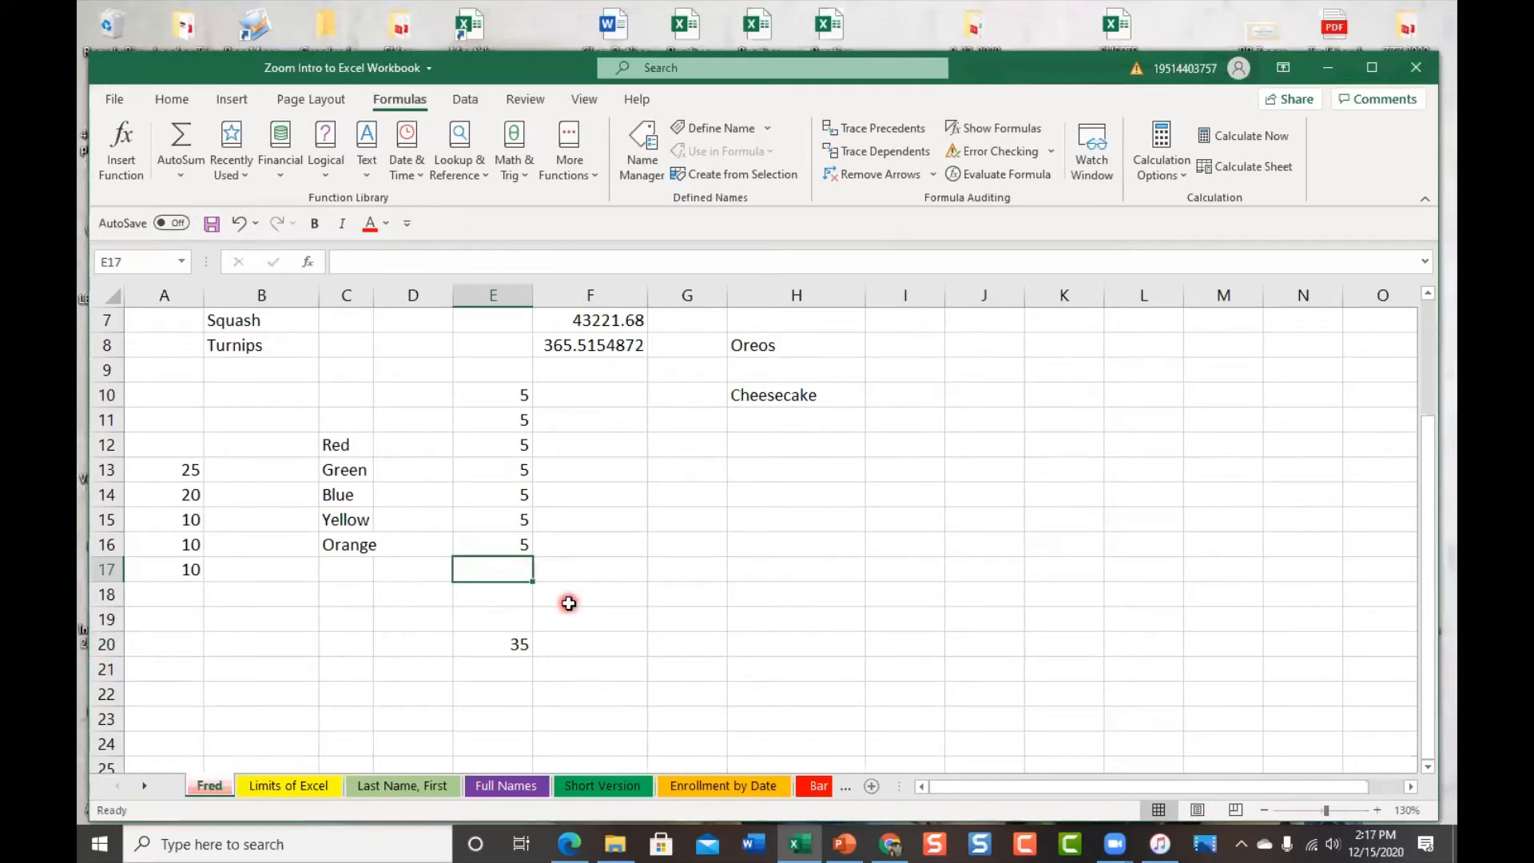
type("5")
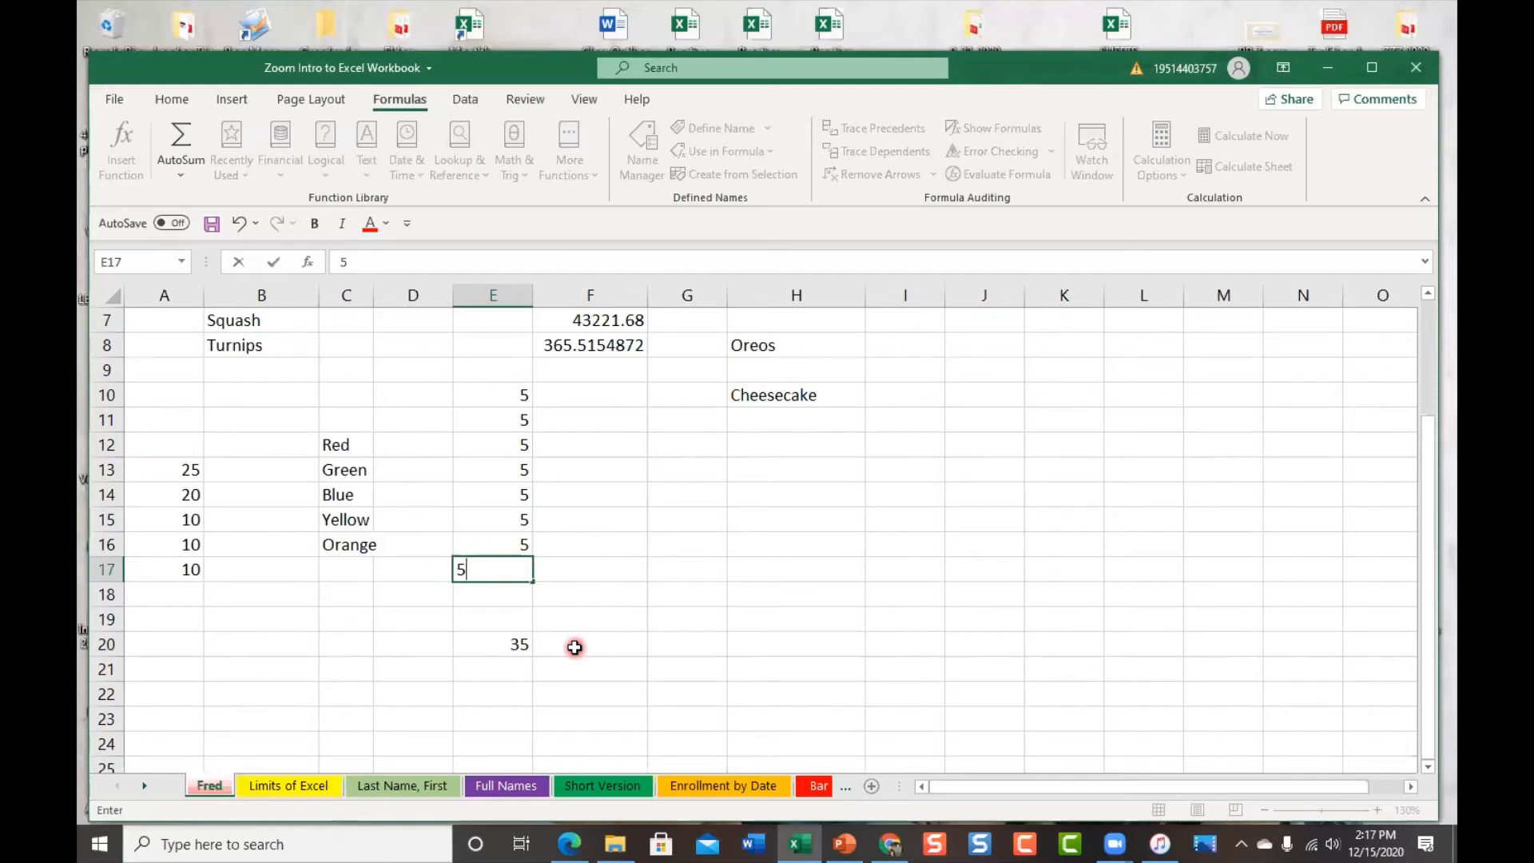
key("Return")
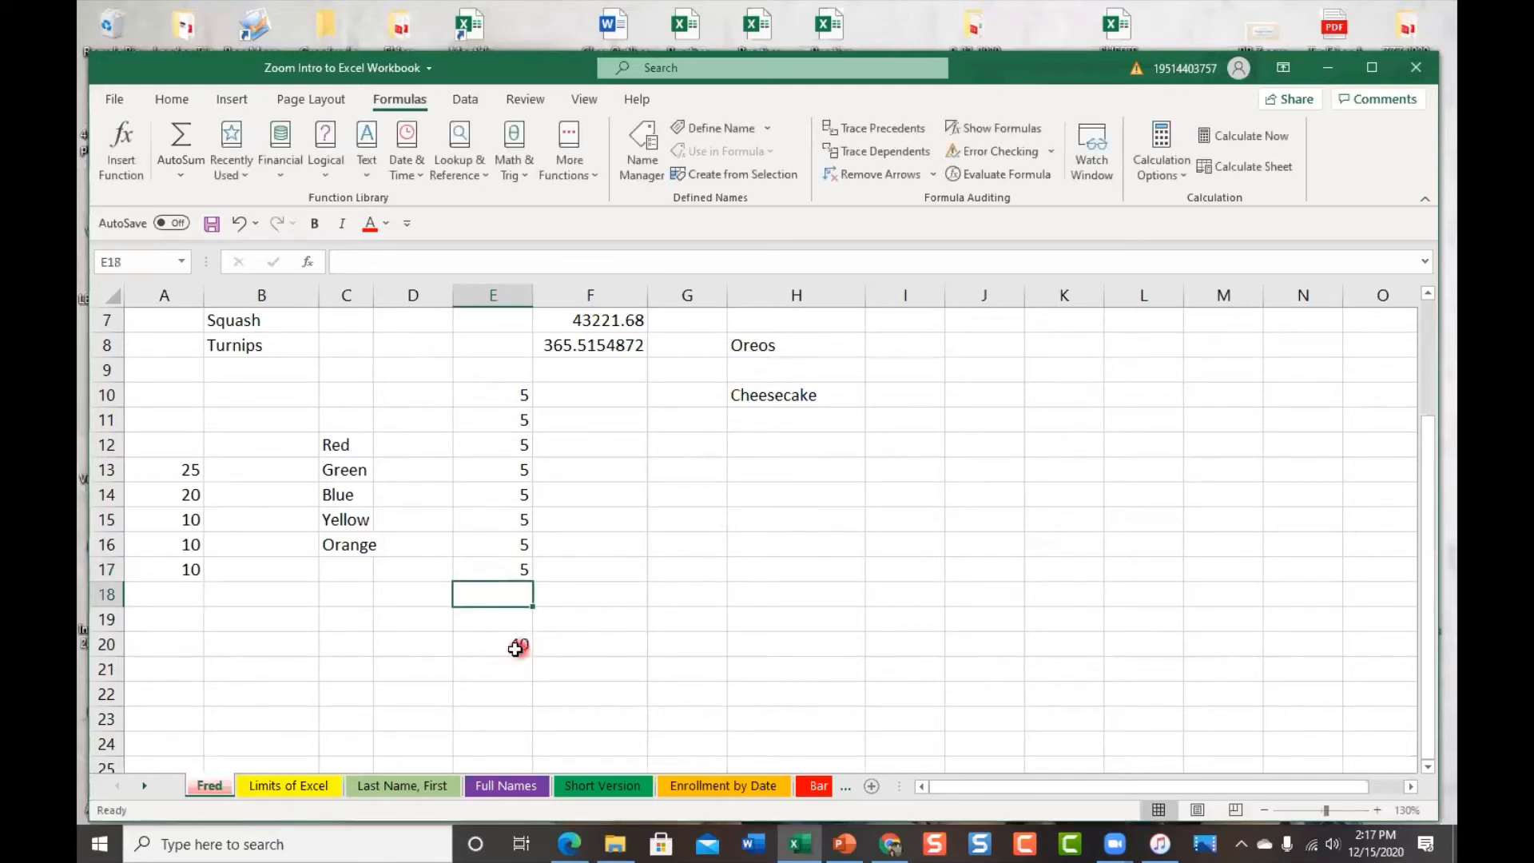
left_click(511, 644)
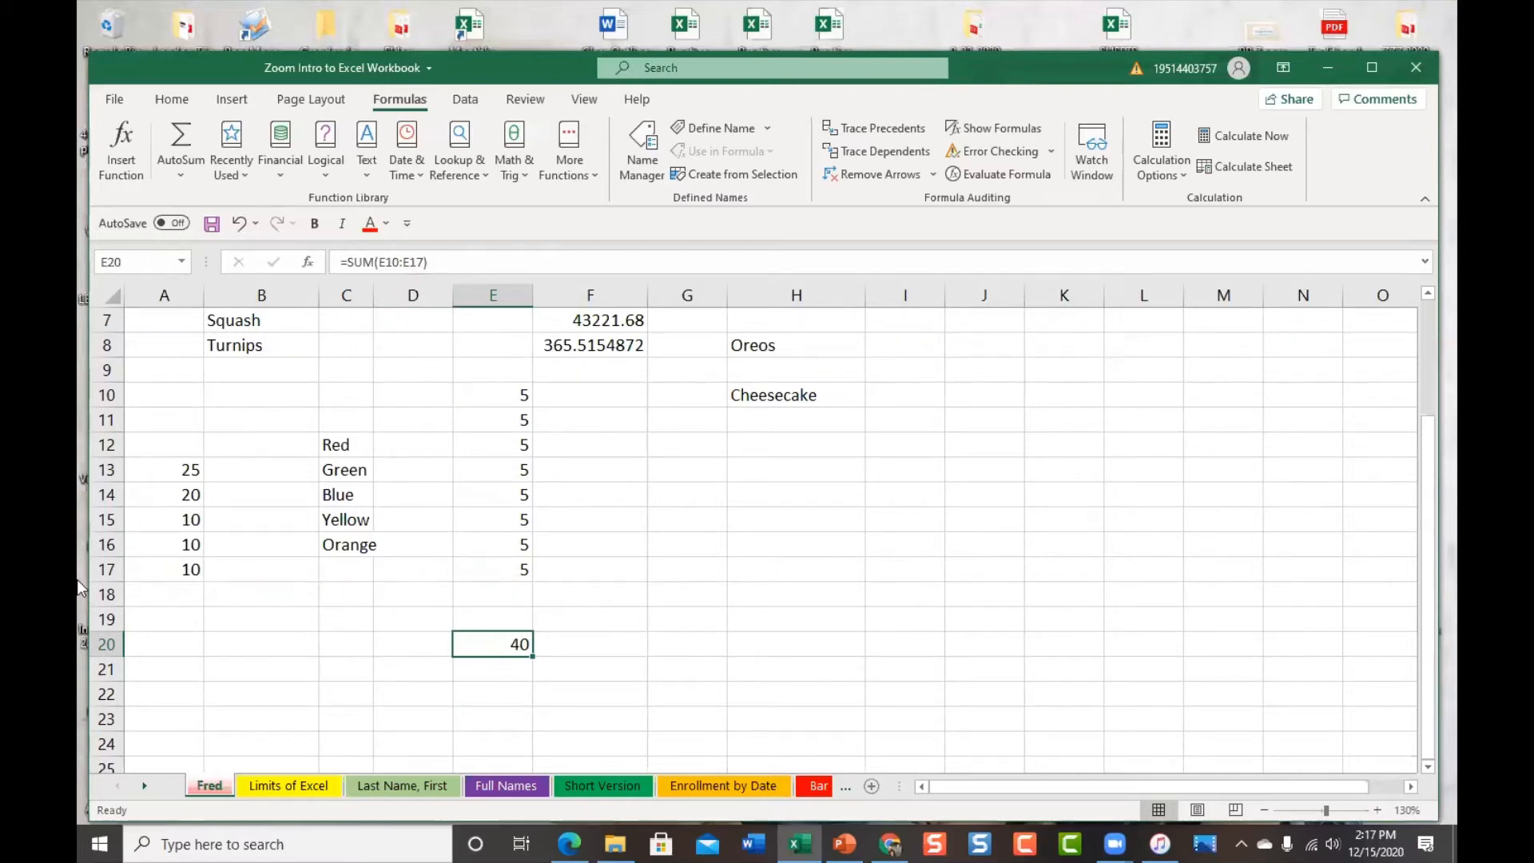
left_click(520, 593)
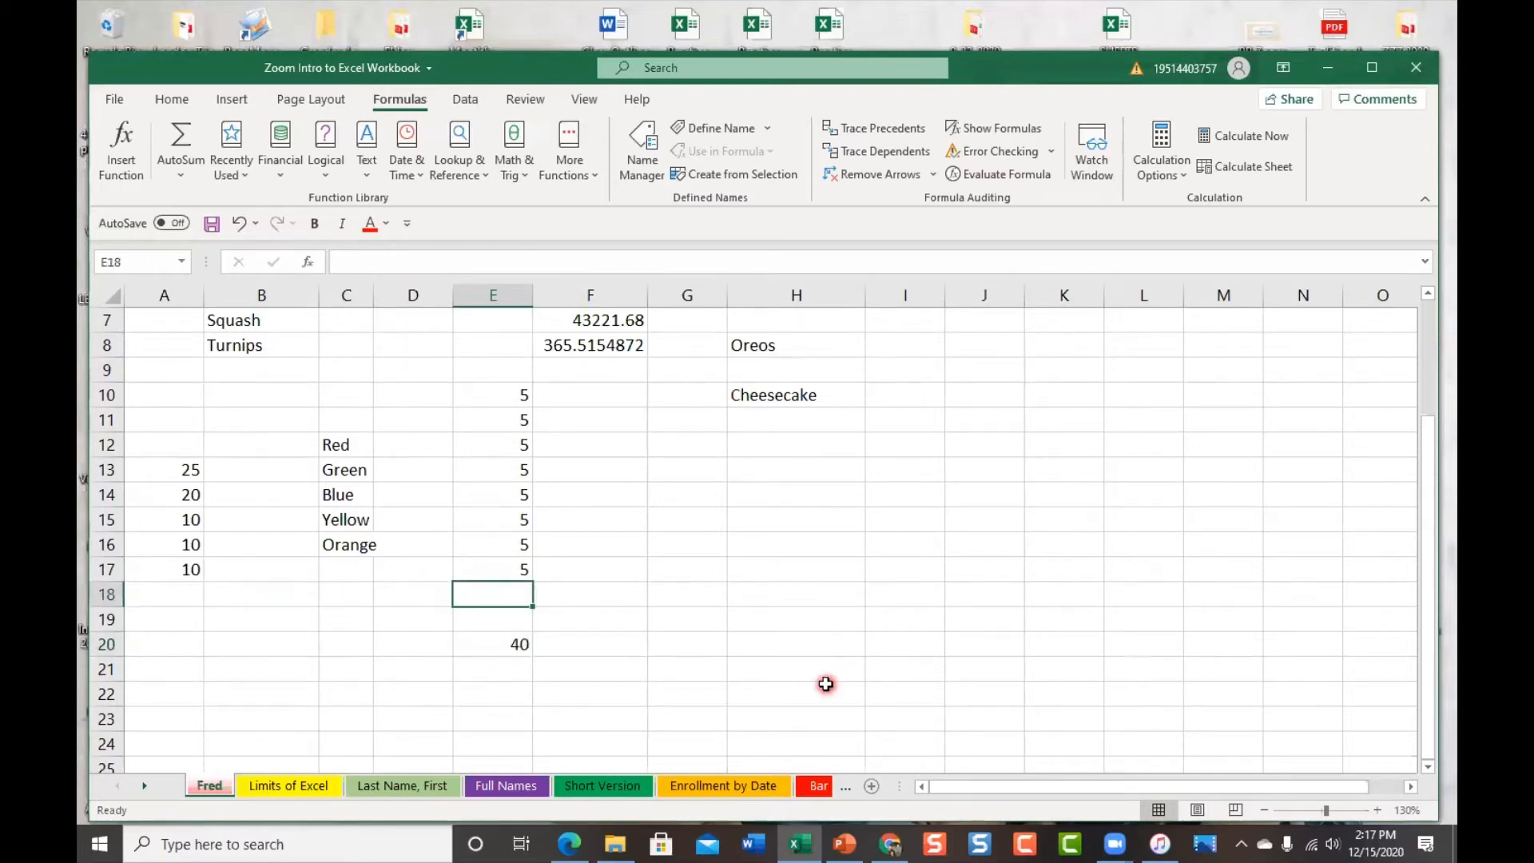
type("5")
key("Return")
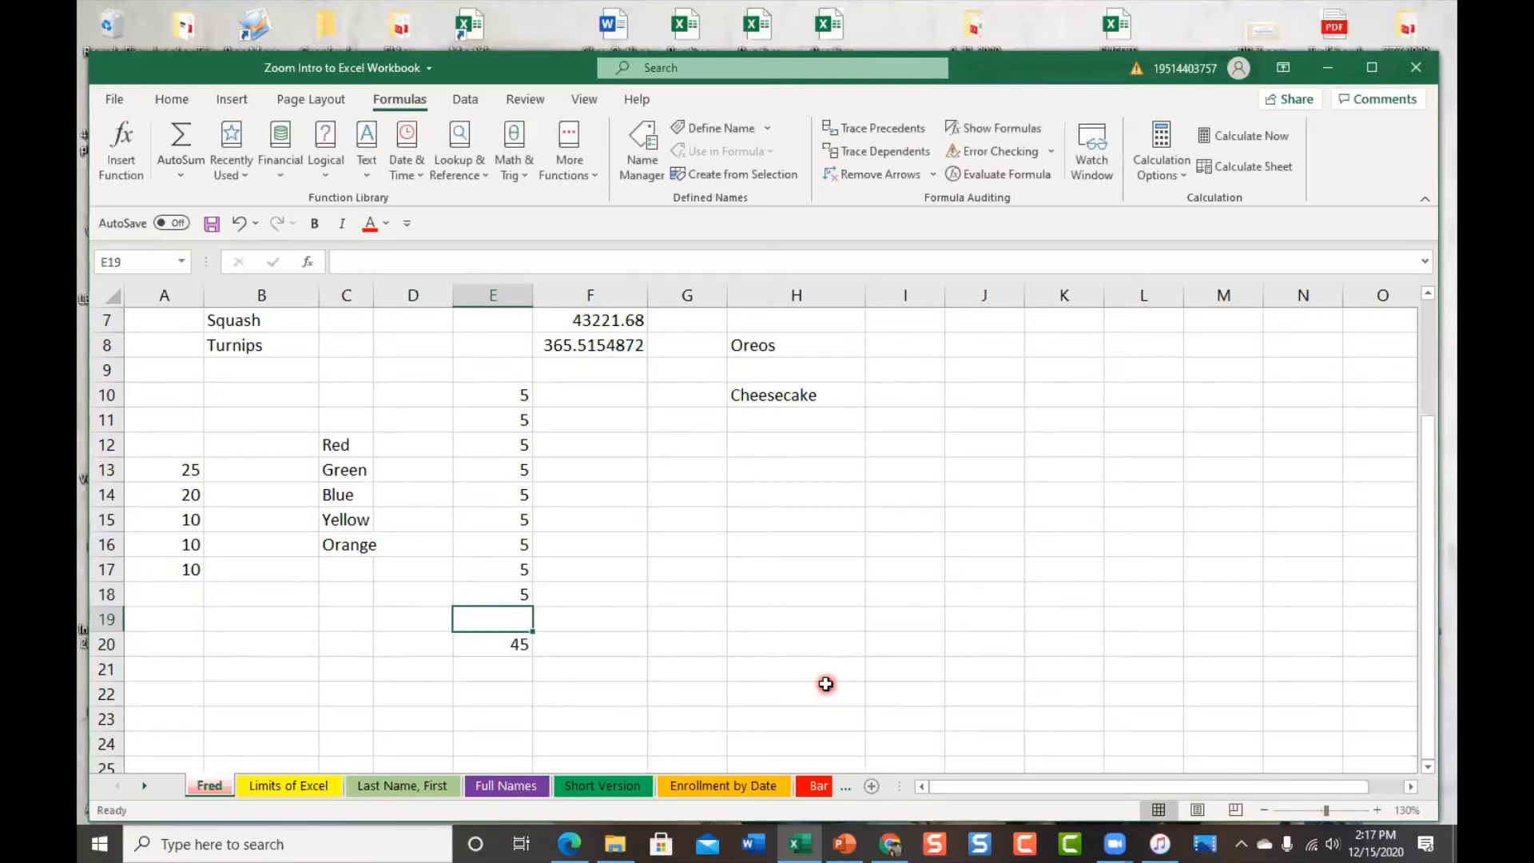
left_click(494, 645)
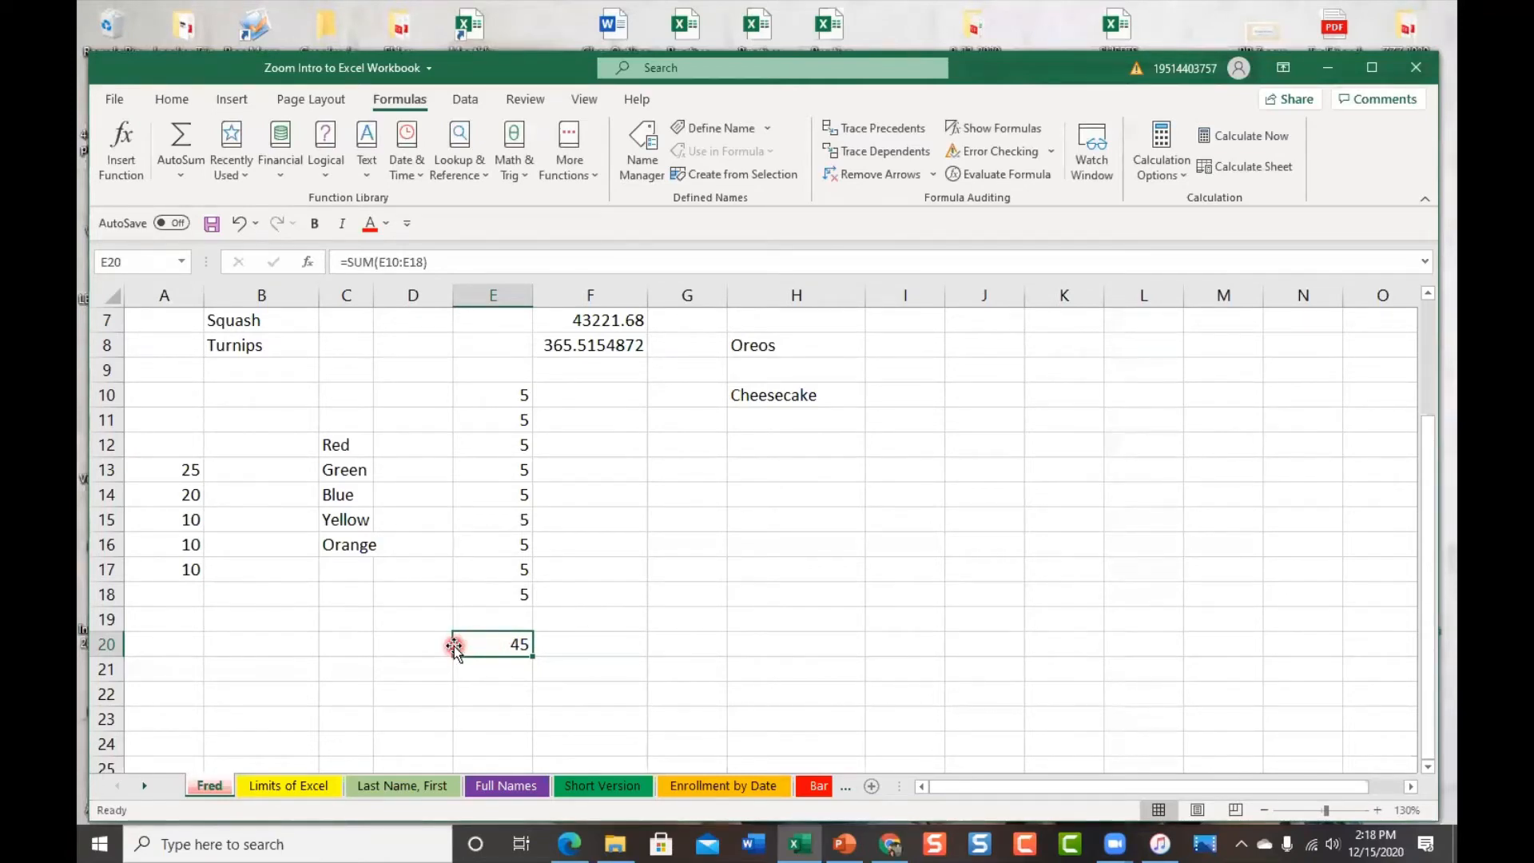
Move the total out of E20 and extend its formula to =SUM(E10:E25)
left_click_drag(491, 657, 777, 619)
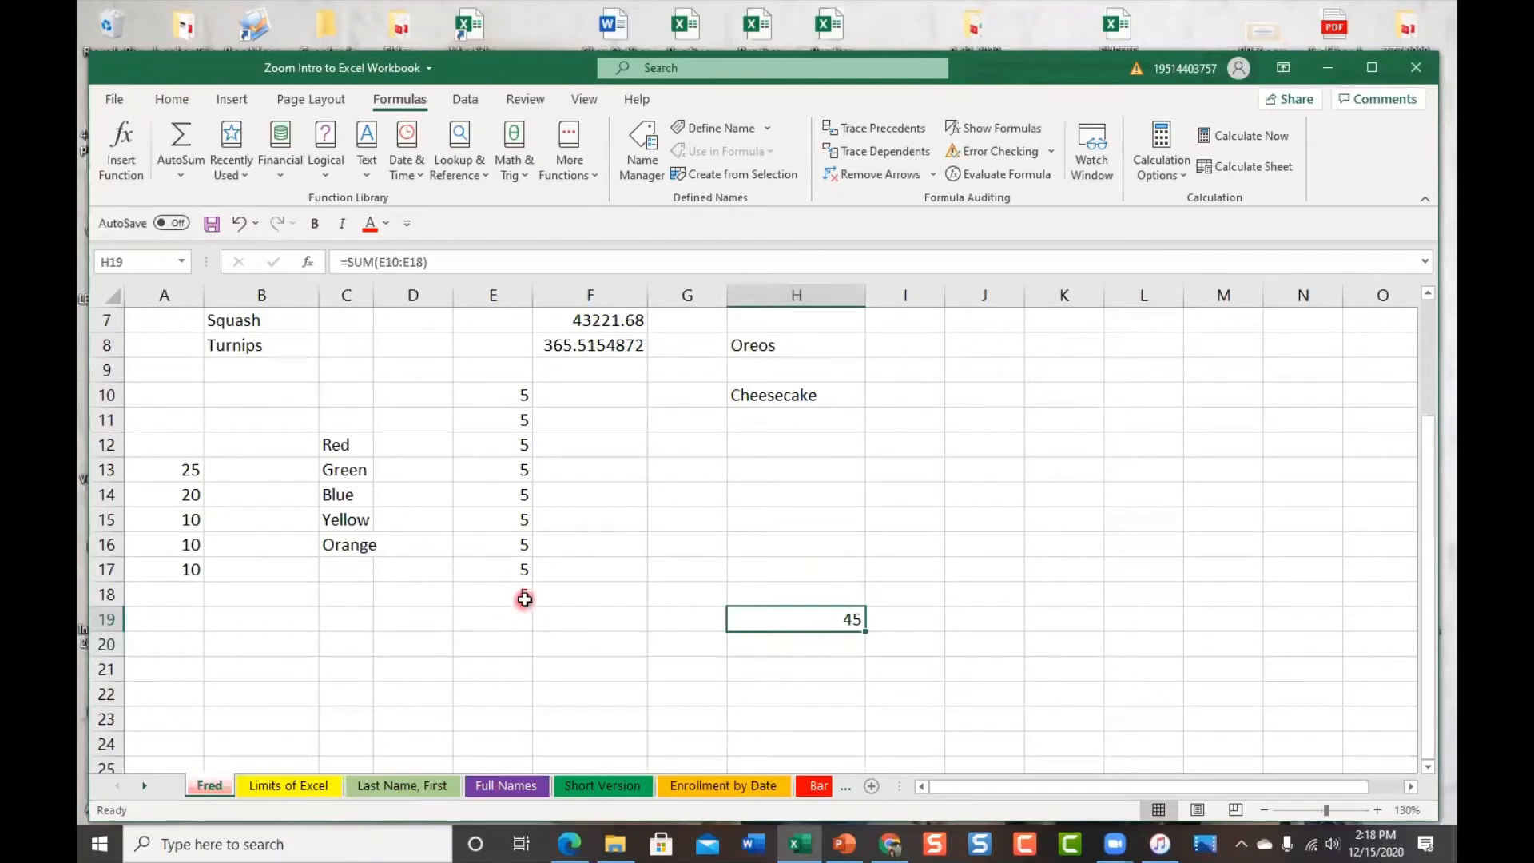
left_click(422, 266)
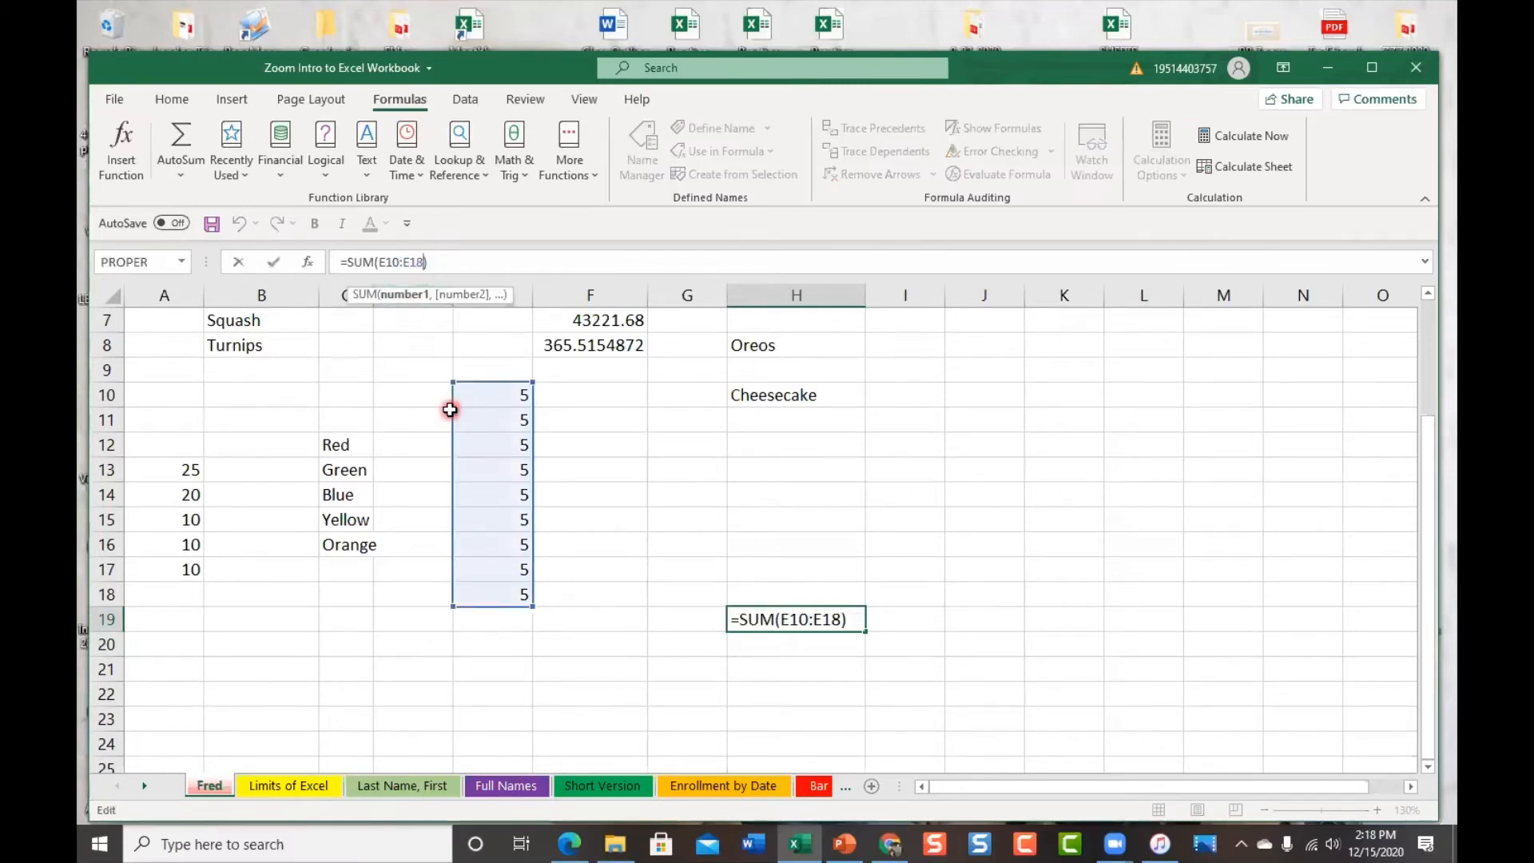
key("BackSpace")
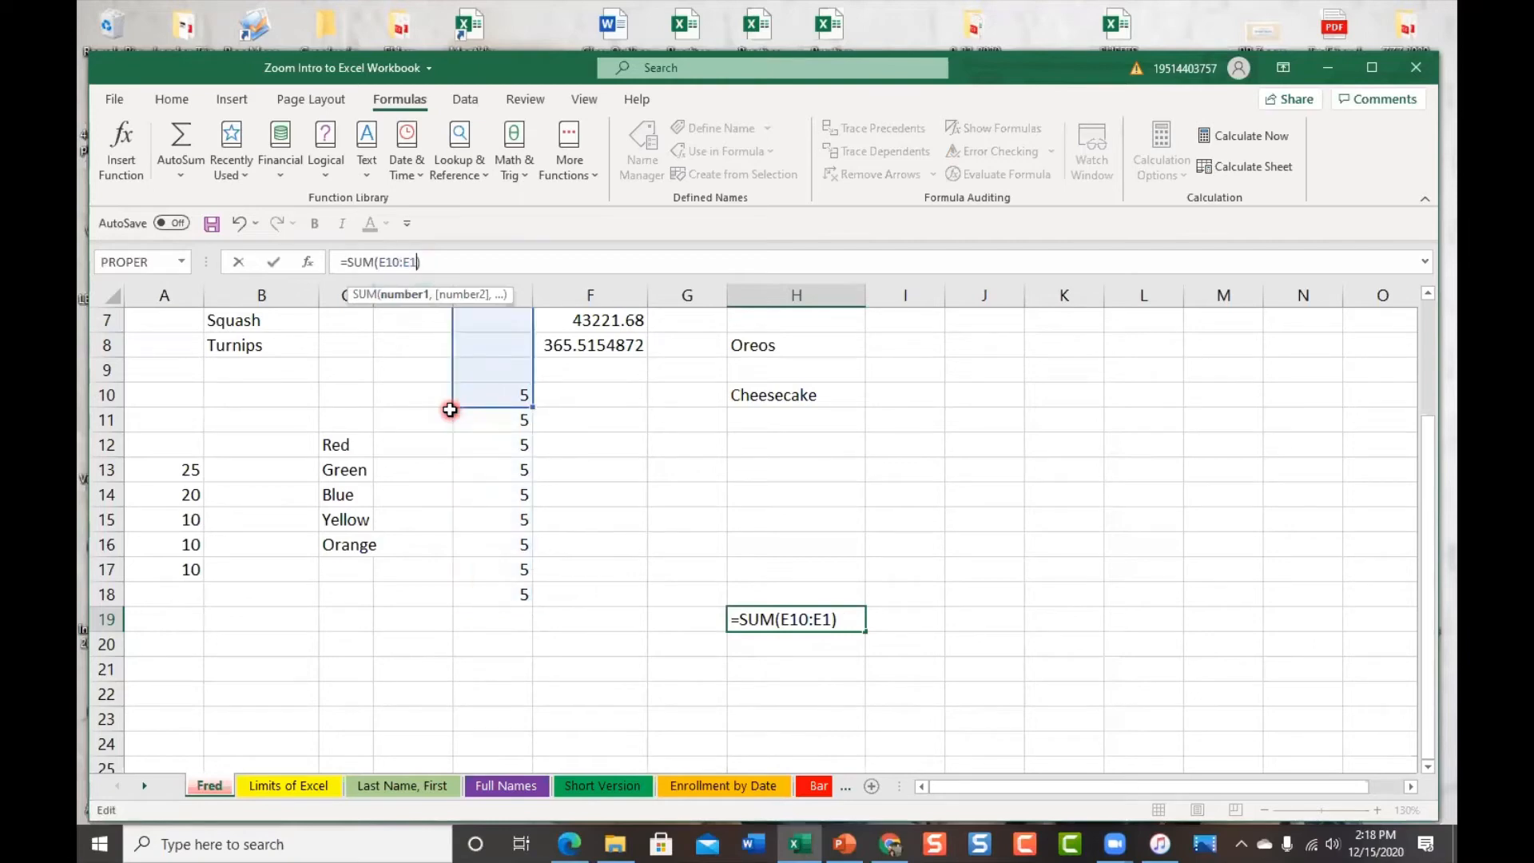
key("BackSpace")
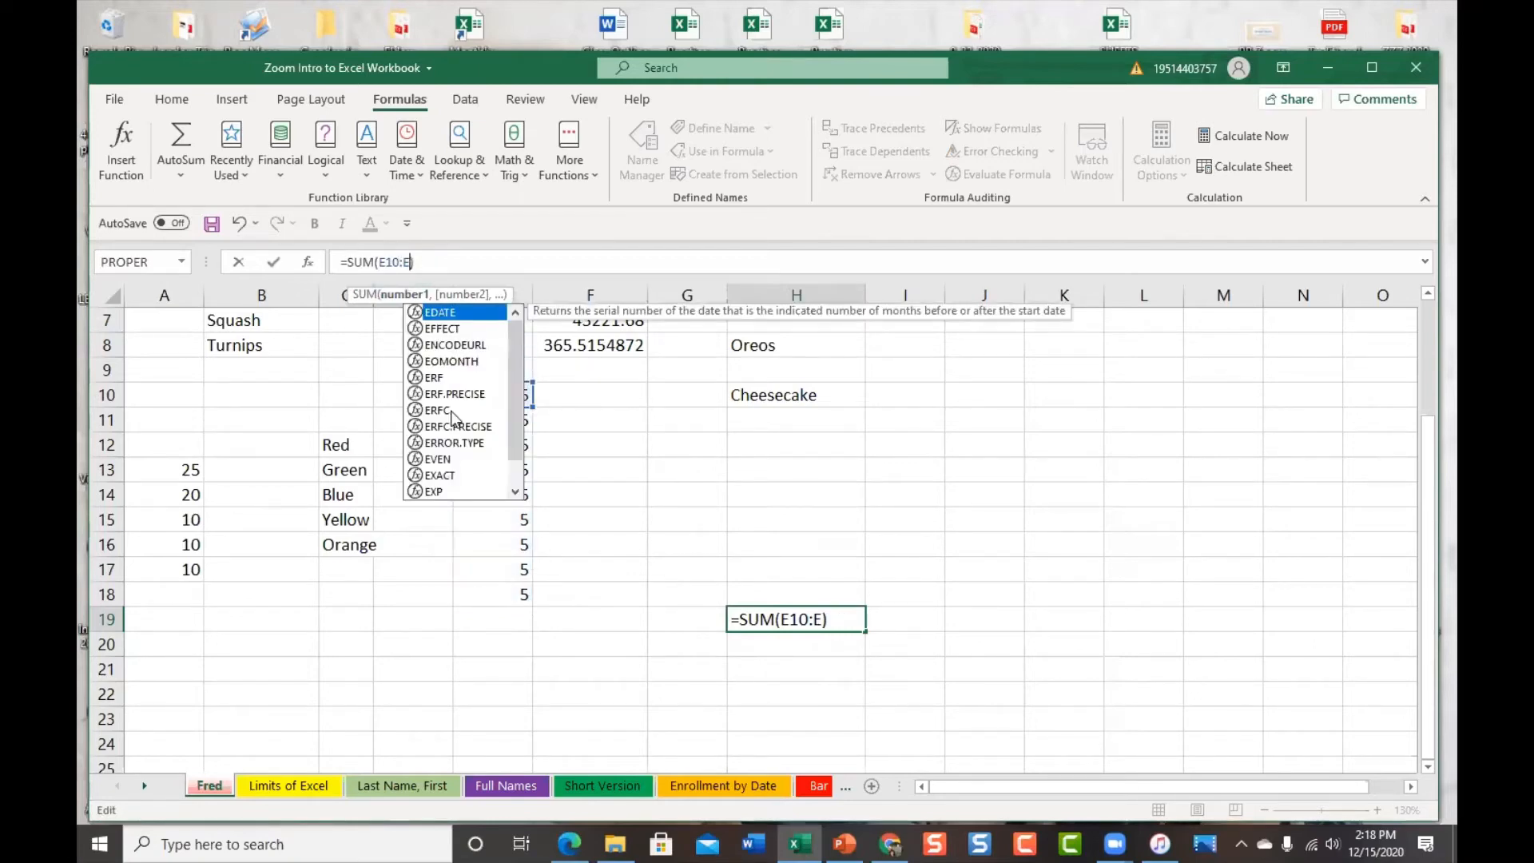
type("25")
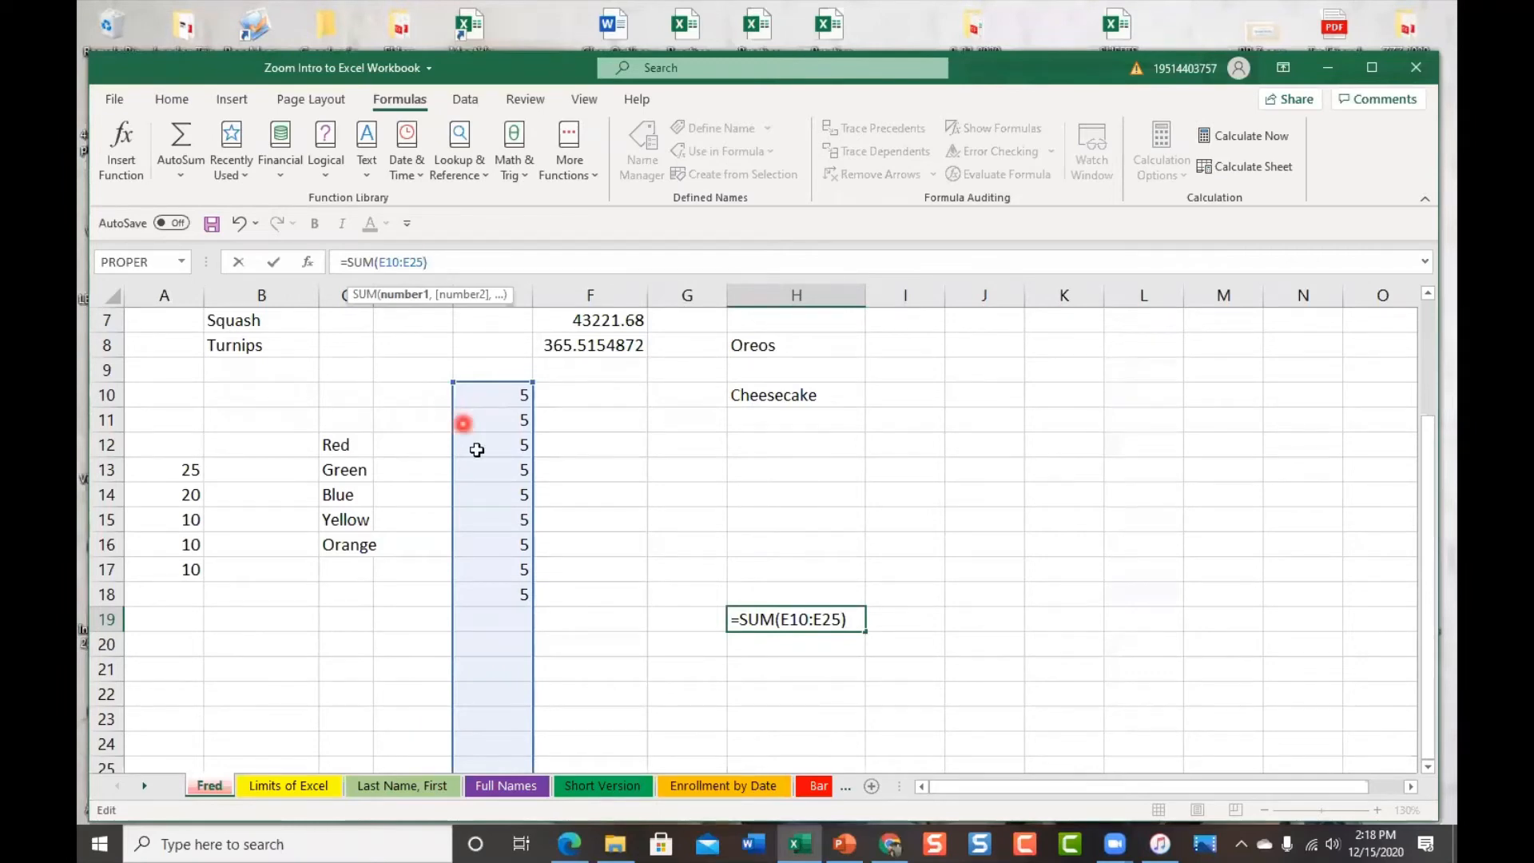
scroll(421, 620, "down", 2)
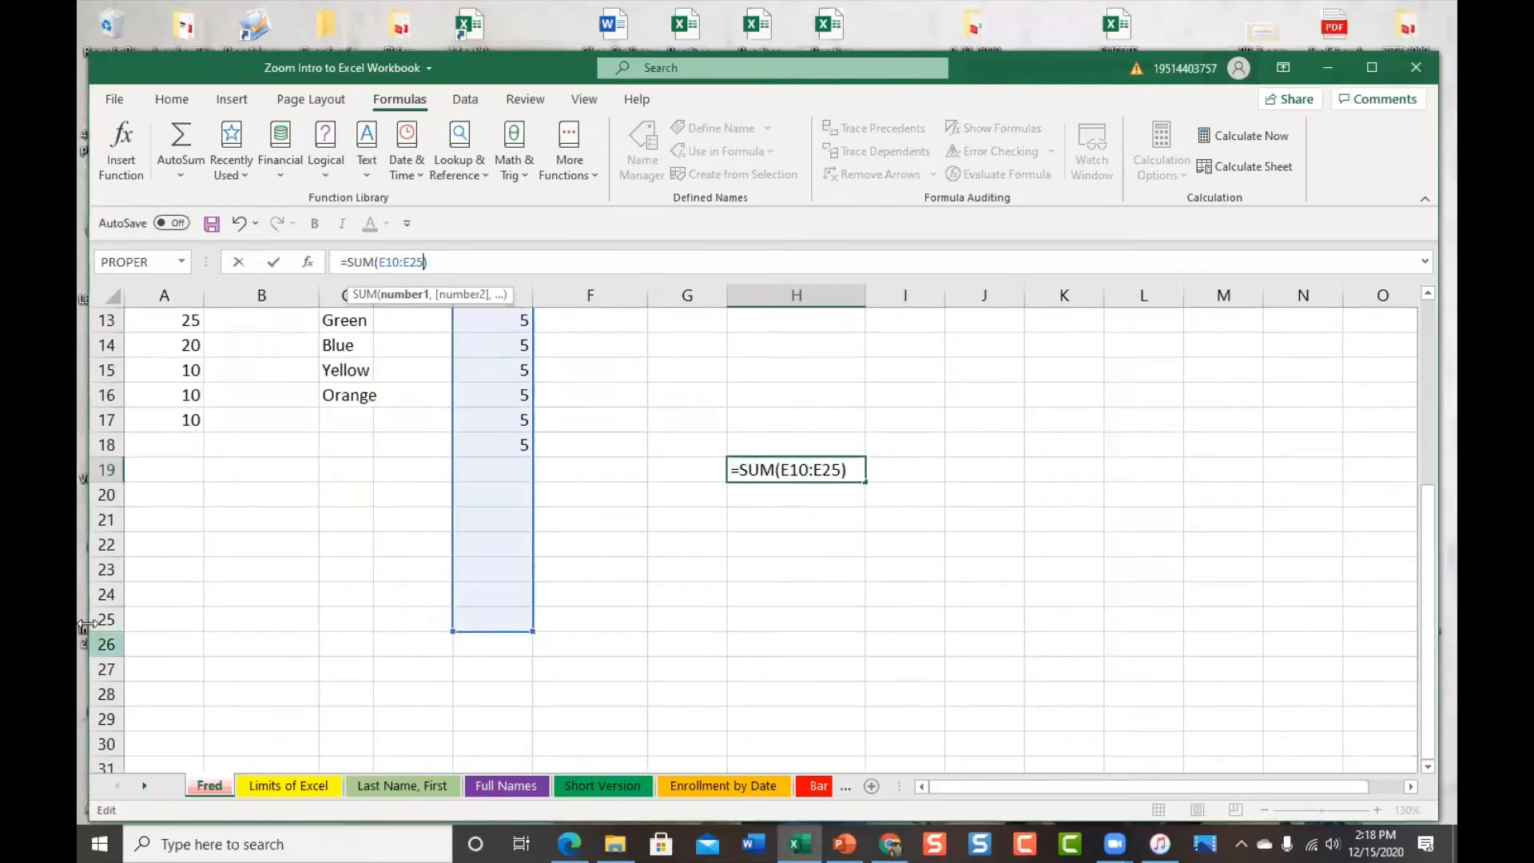
scroll(717, 610, "up", 2)
scroll(716, 609, "up", 1)
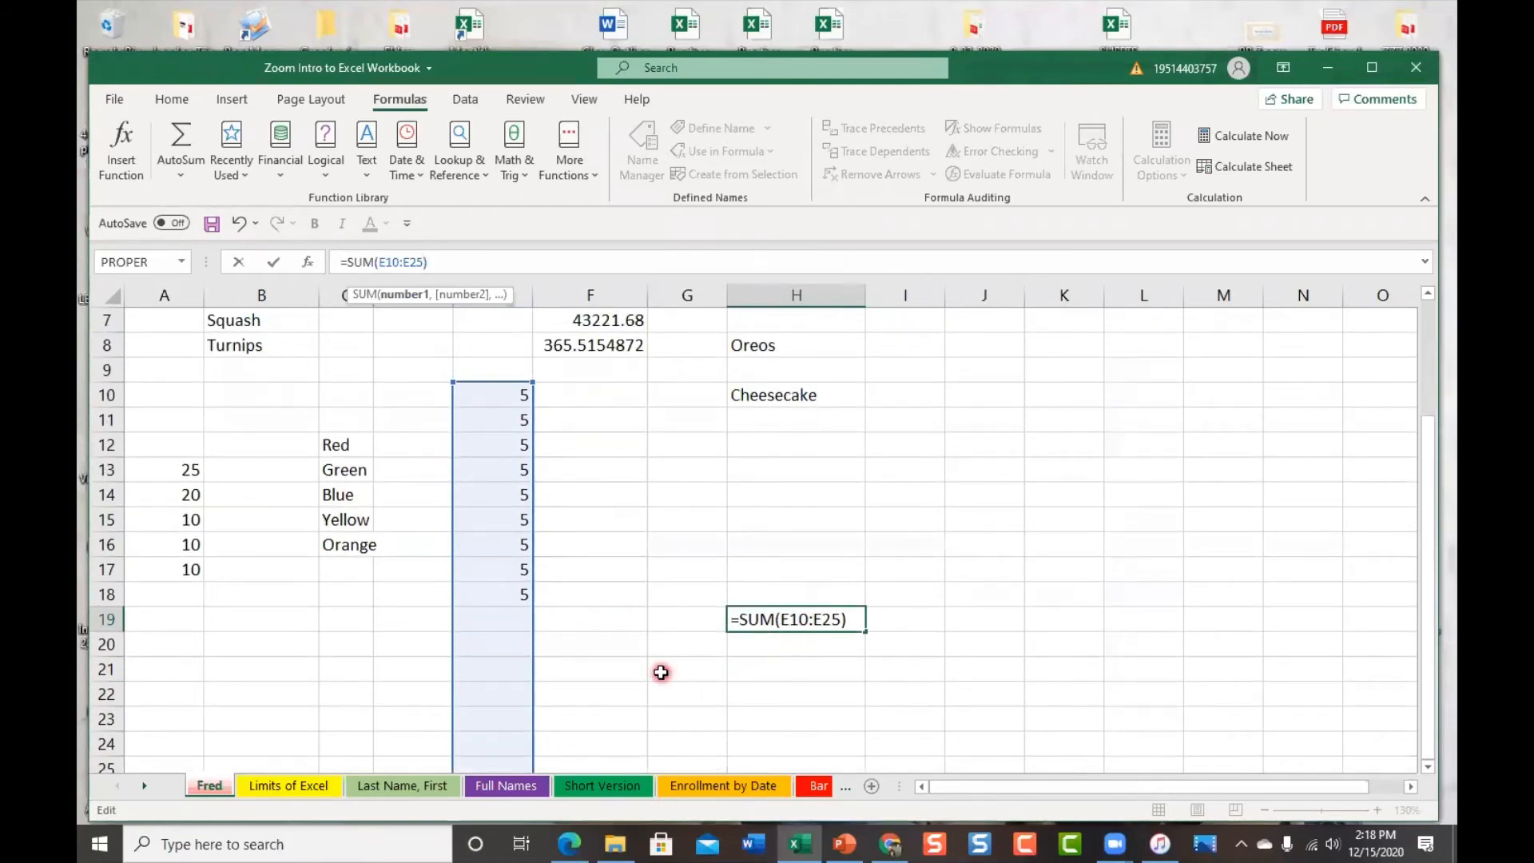
key("Return")
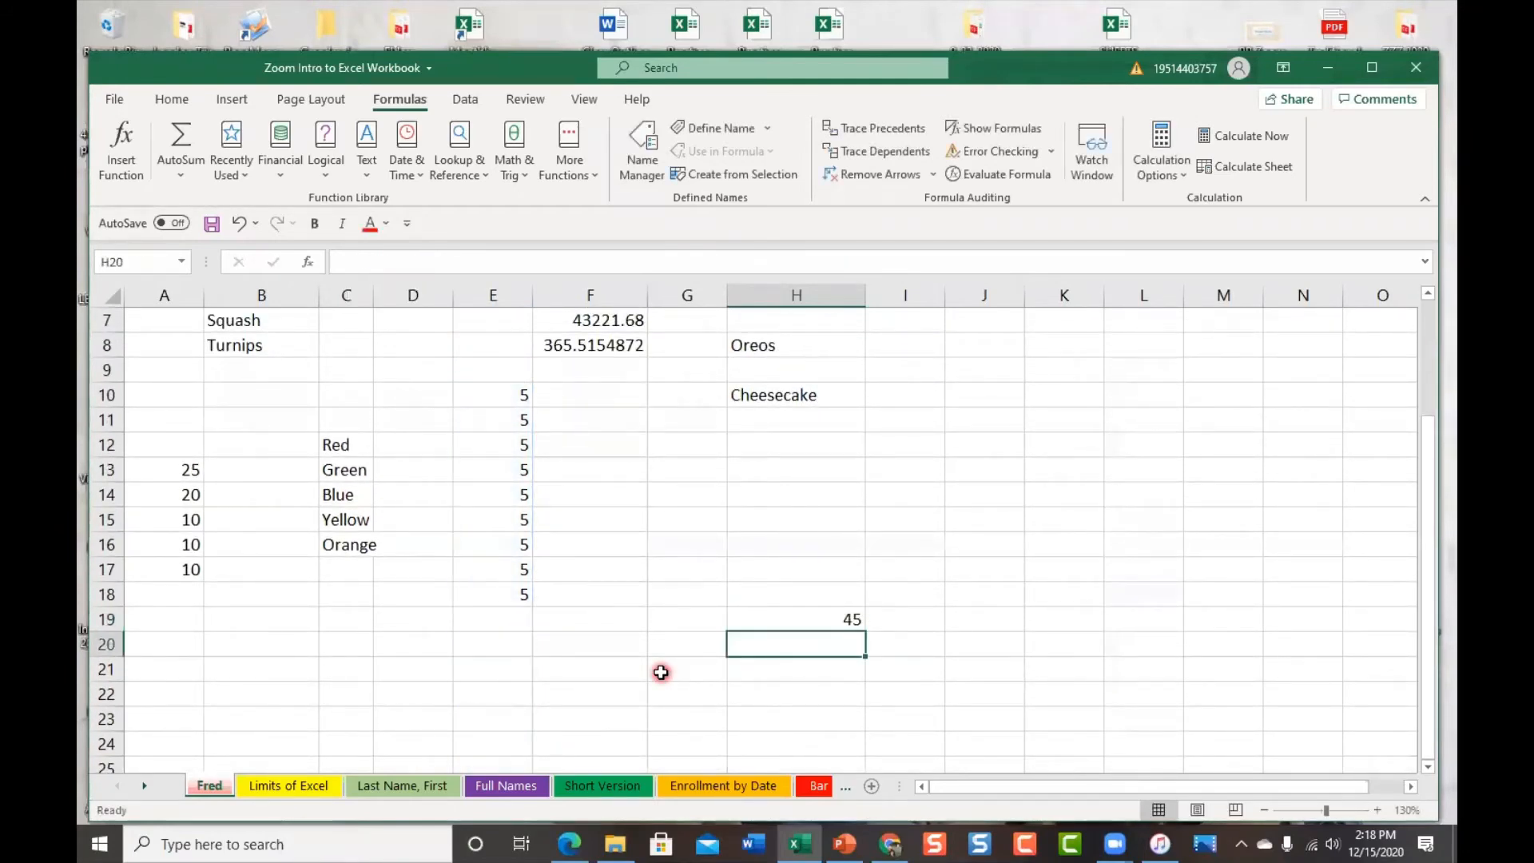
left_click(774, 619)
left_click_drag(795, 631, 617, 683)
left_click(521, 616)
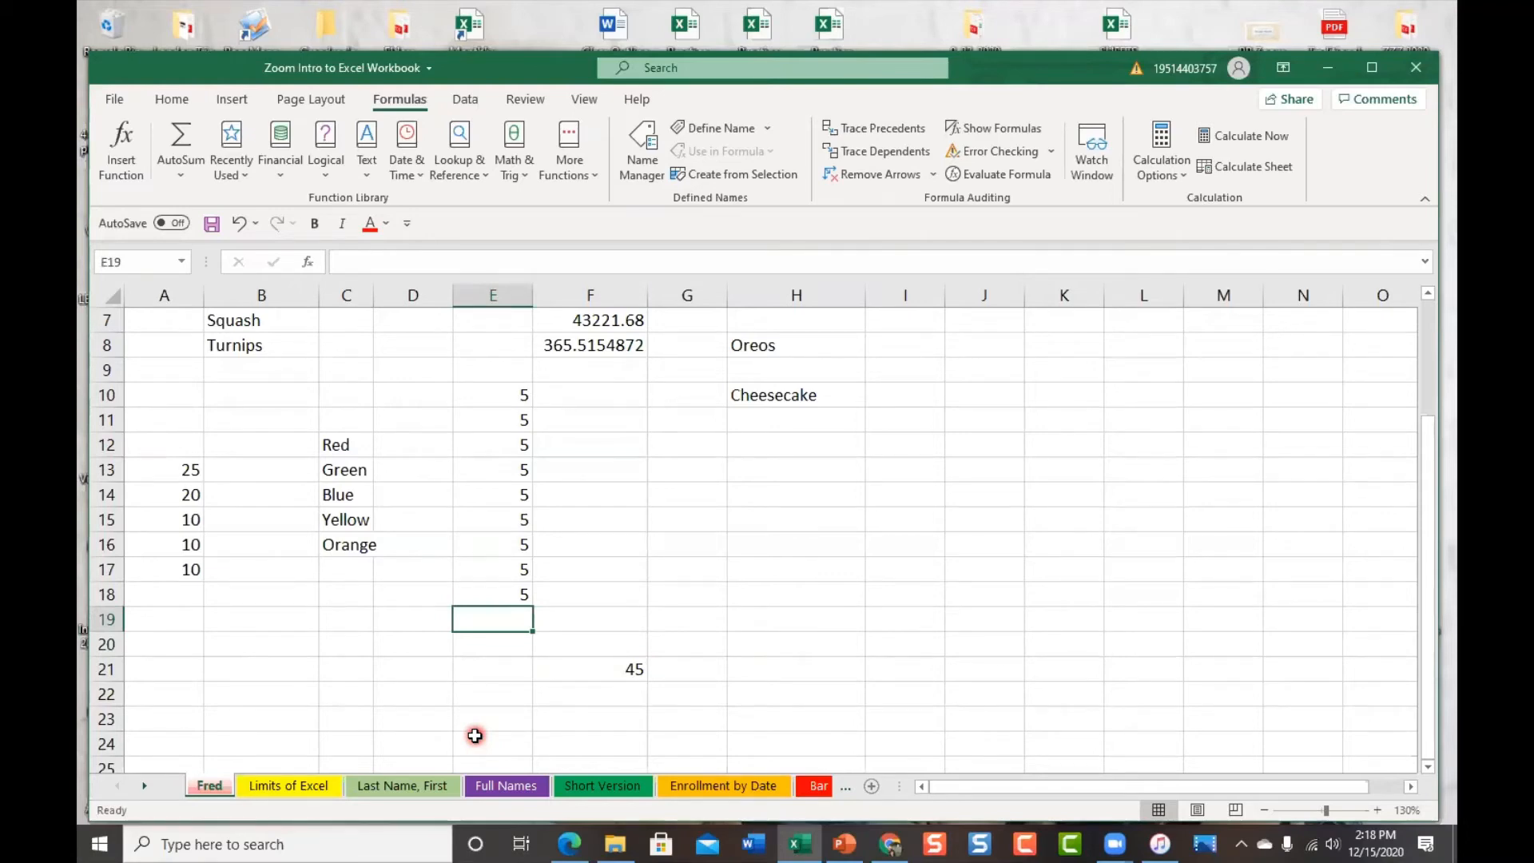
type("5")
key("Return")
type("5")
key("Return")
type("5")
key("Return")
type("5")
key("Return")
type("5")
key("Return")
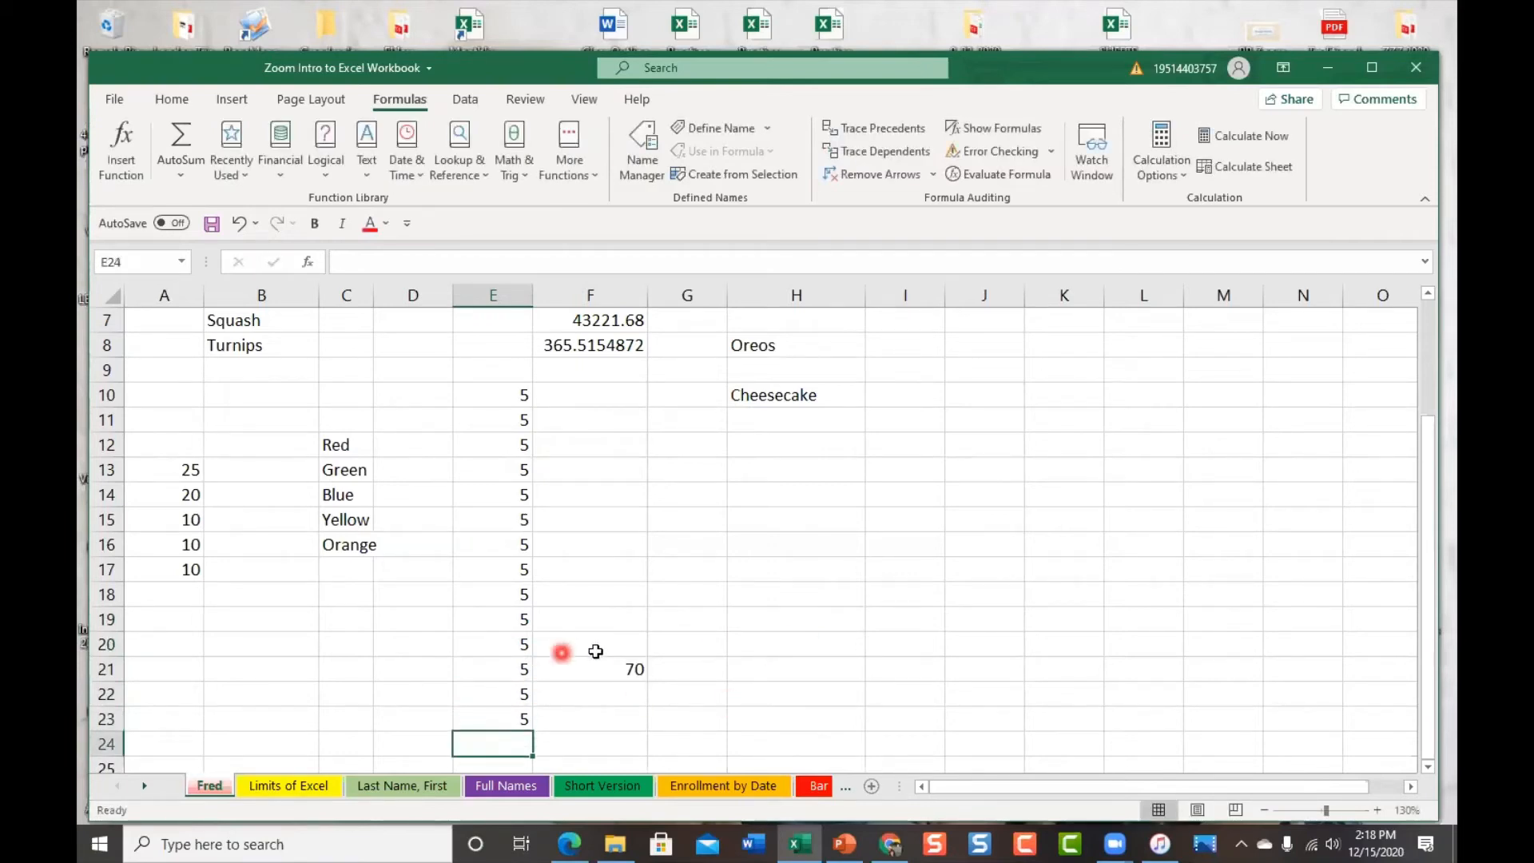
left_click(612, 673)
left_click_drag(611, 680, 683, 626)
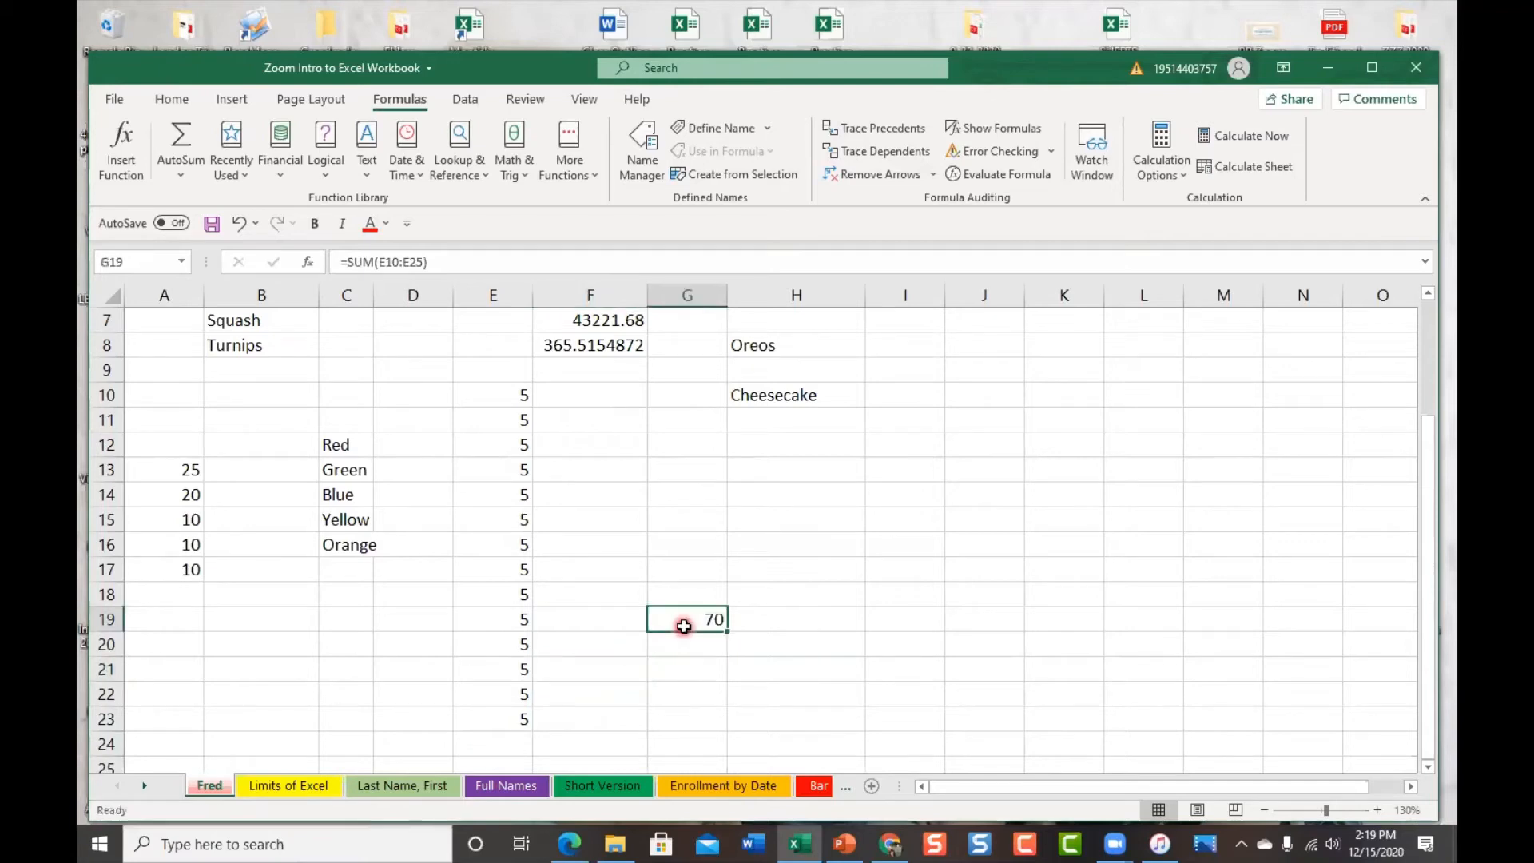
left_click(519, 749)
type("5")
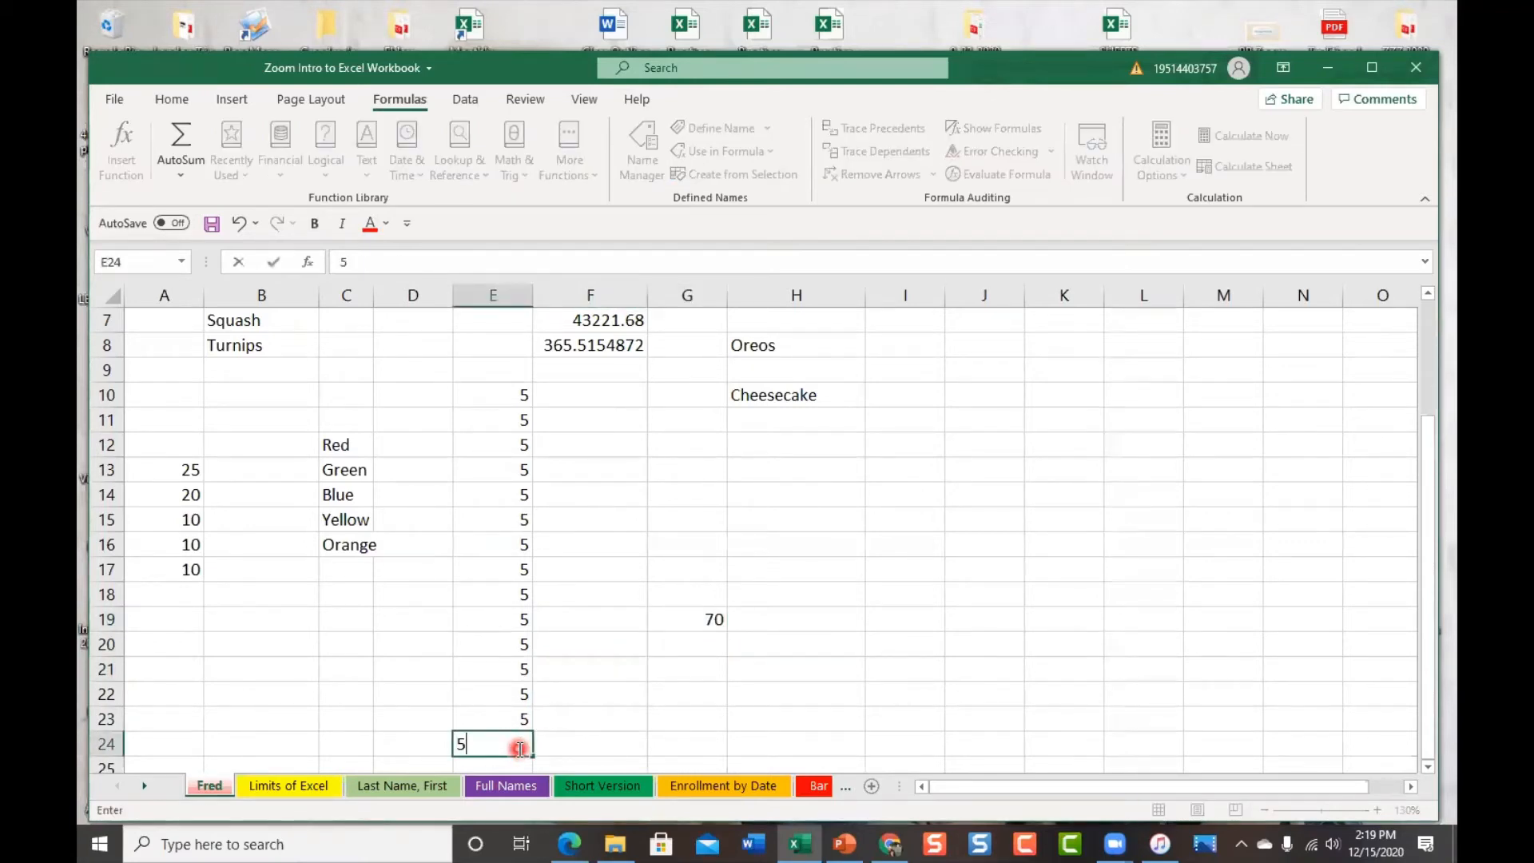
key("Return")
type("5")
key("Return")
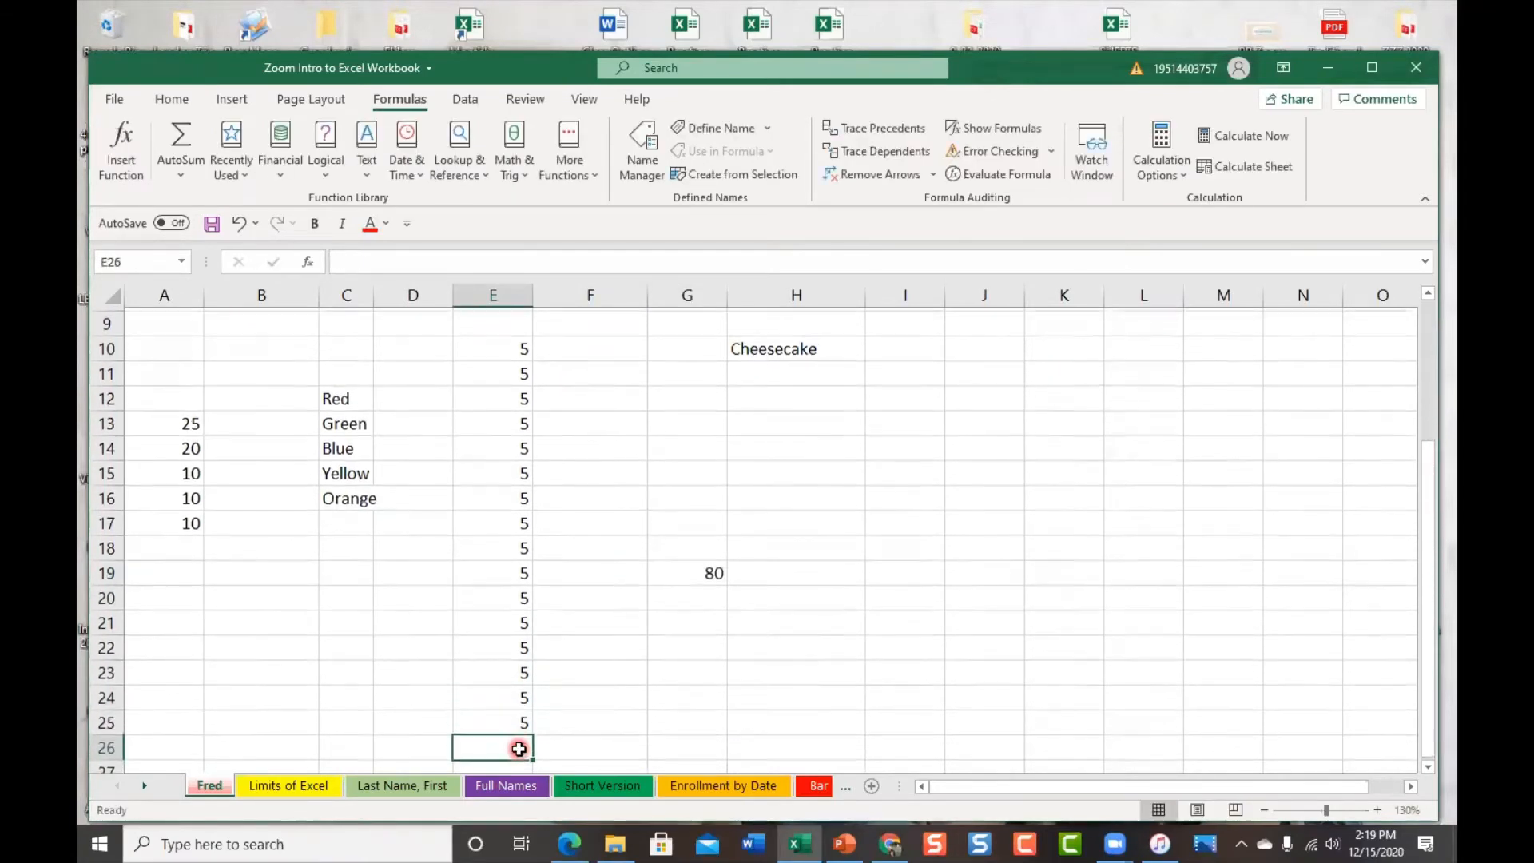
scroll(751, 639, "up", 3)
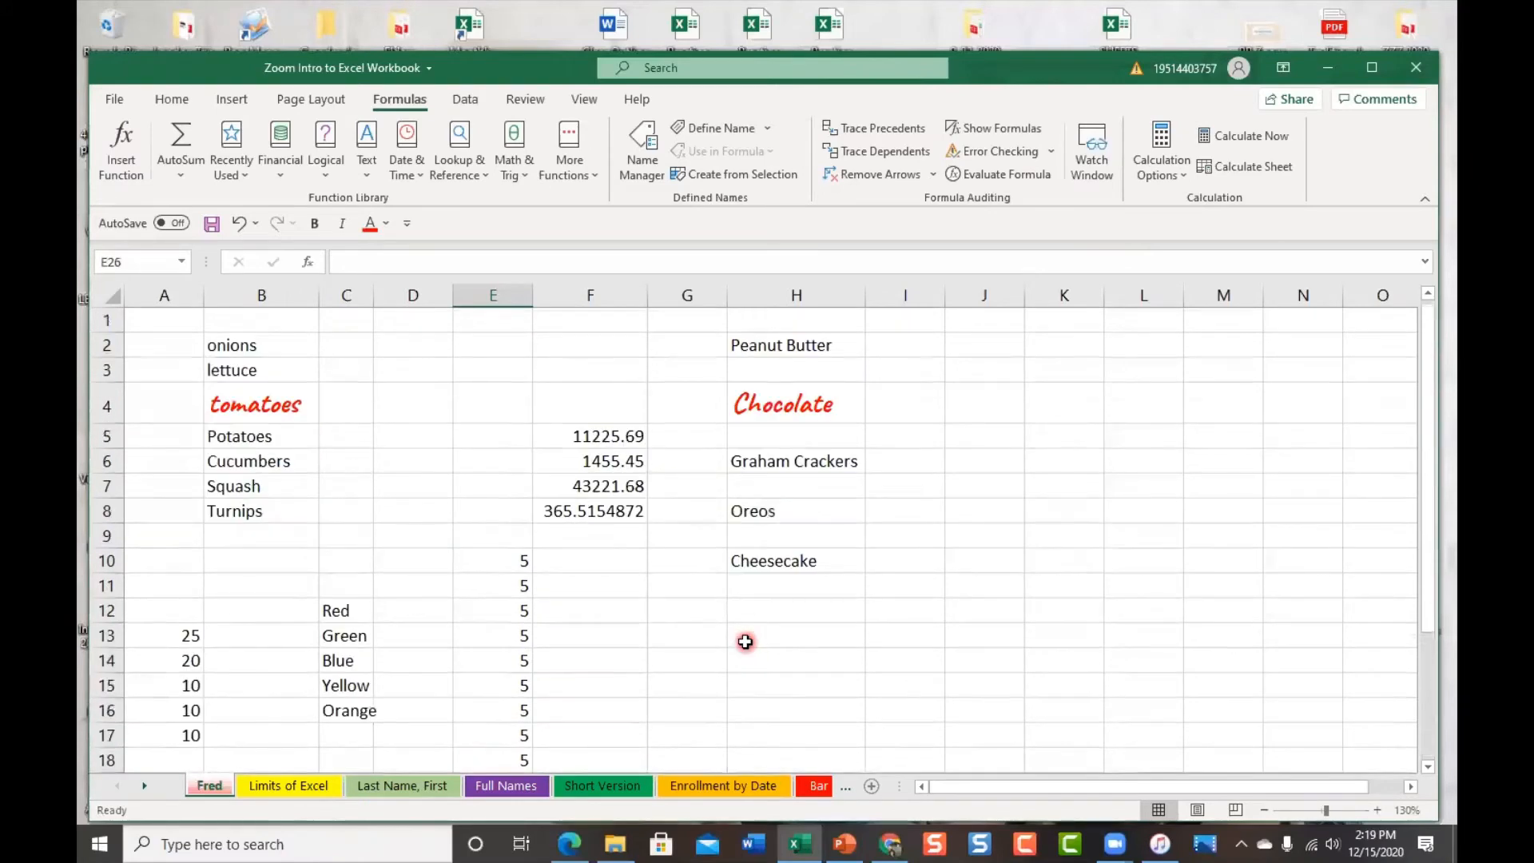
scroll(724, 707, "down", 1)
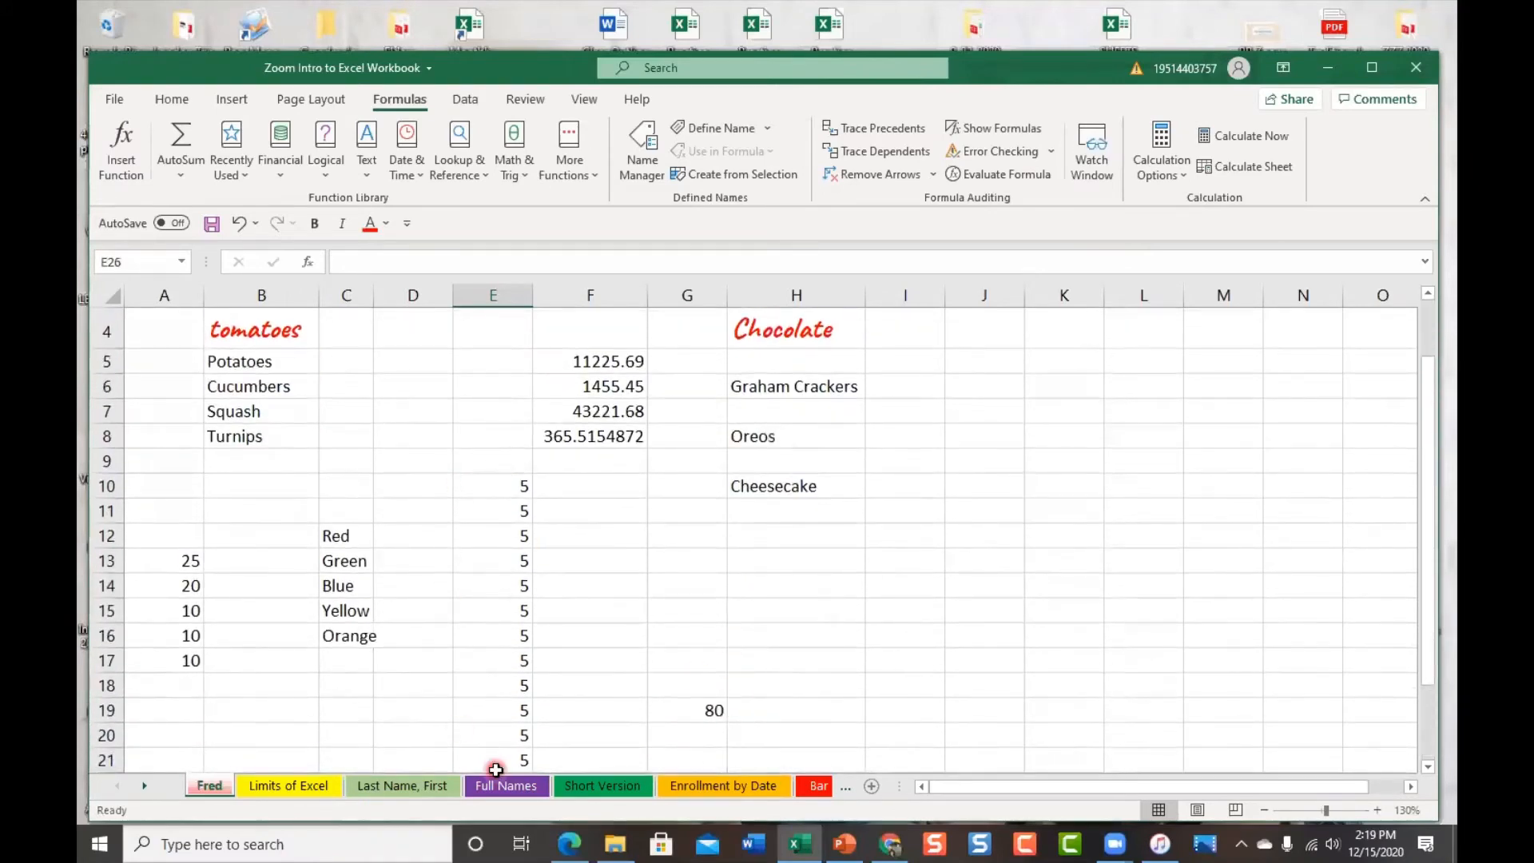
left_click(703, 711)
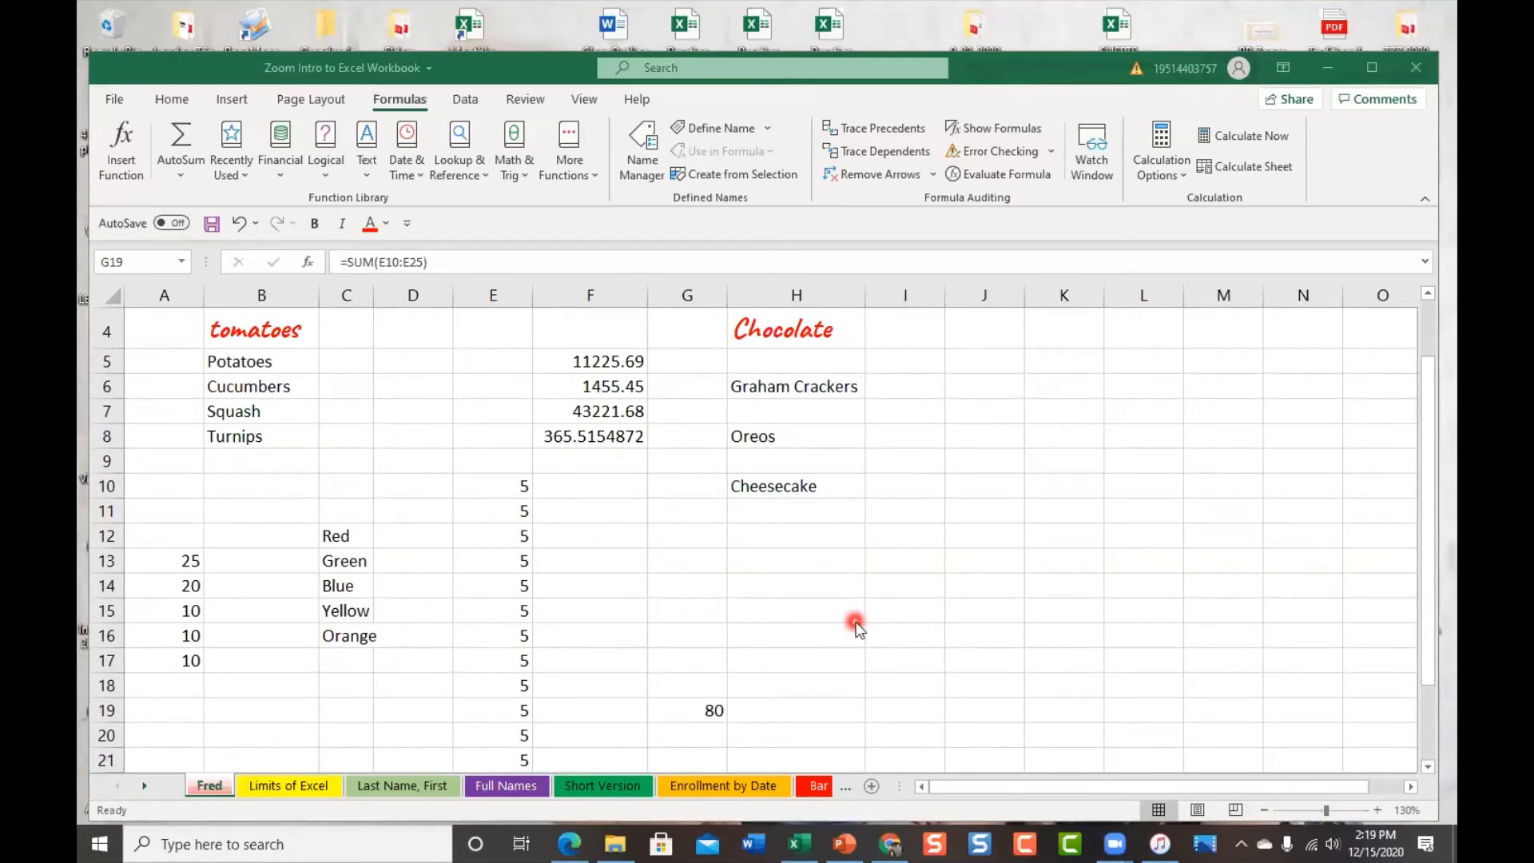
scroll(856, 622, "down", 1)
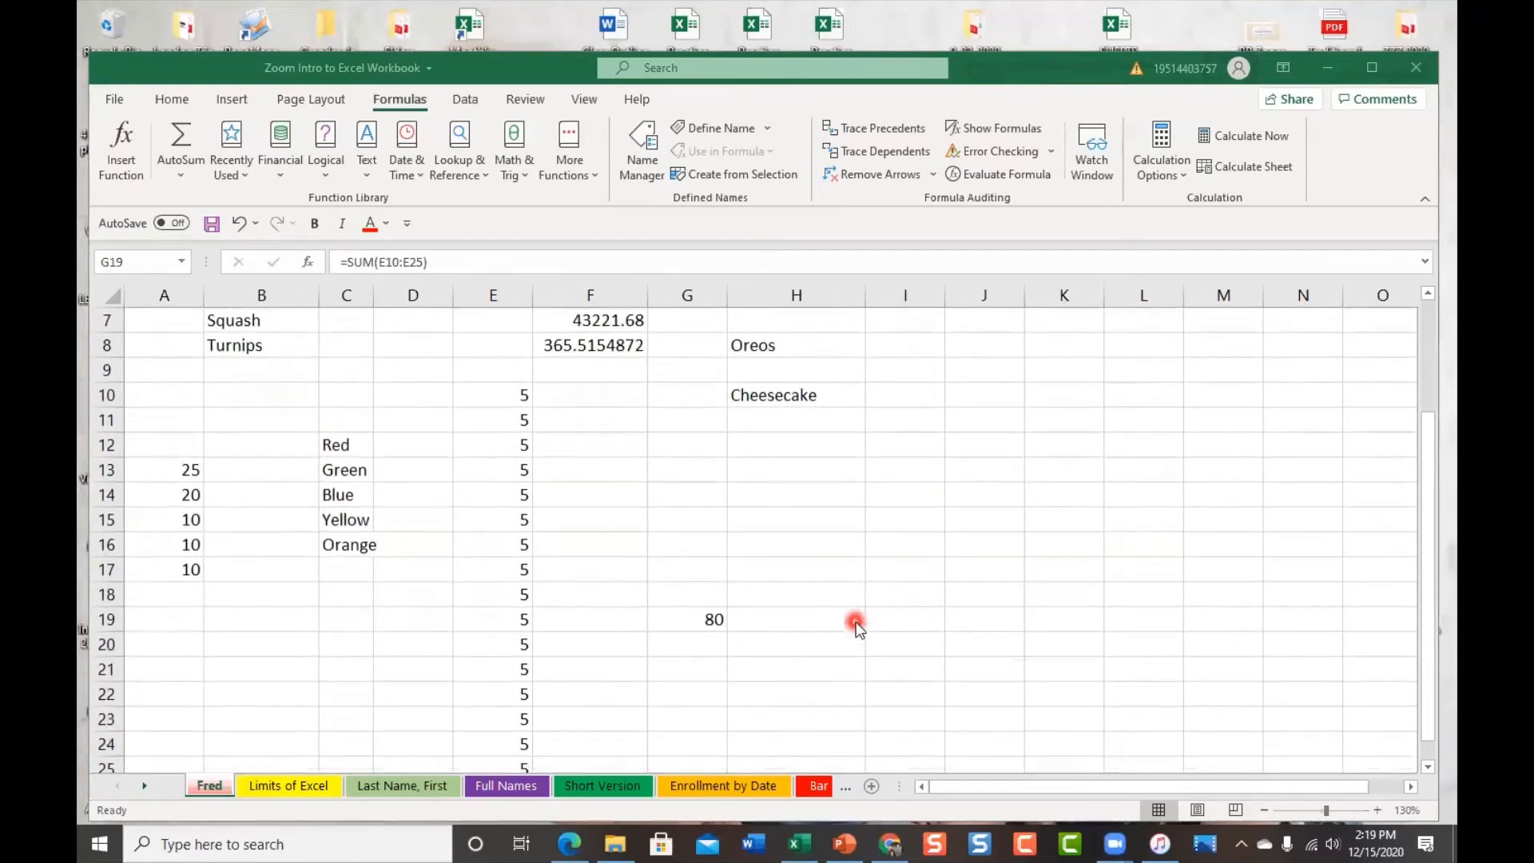
left_click(396, 785)
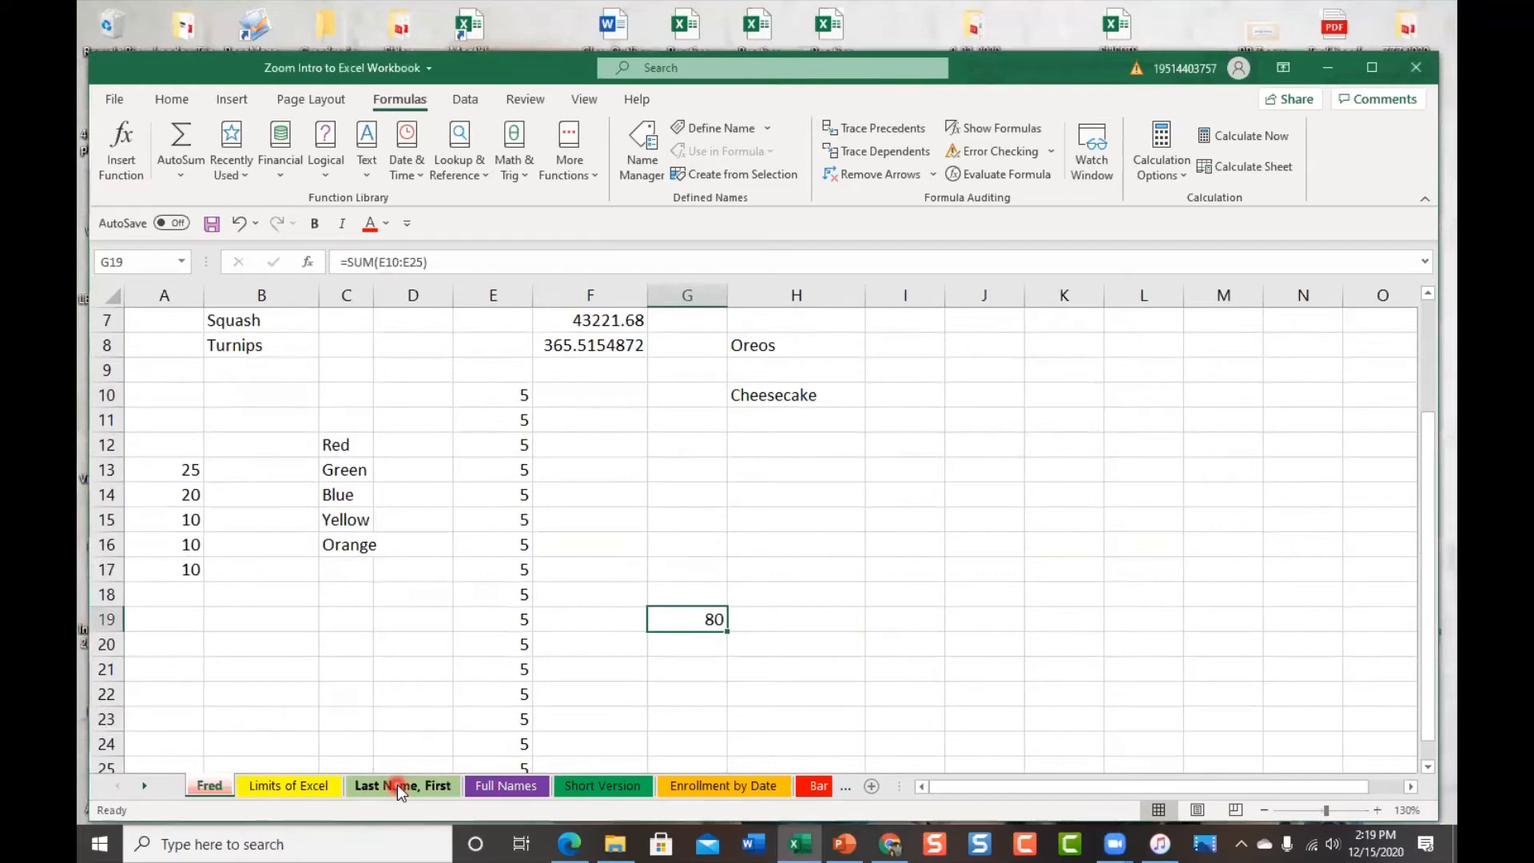
Switch to the Last Name, First sheet and zoom so all eleven names in columns E and F fit
left_click(402, 790)
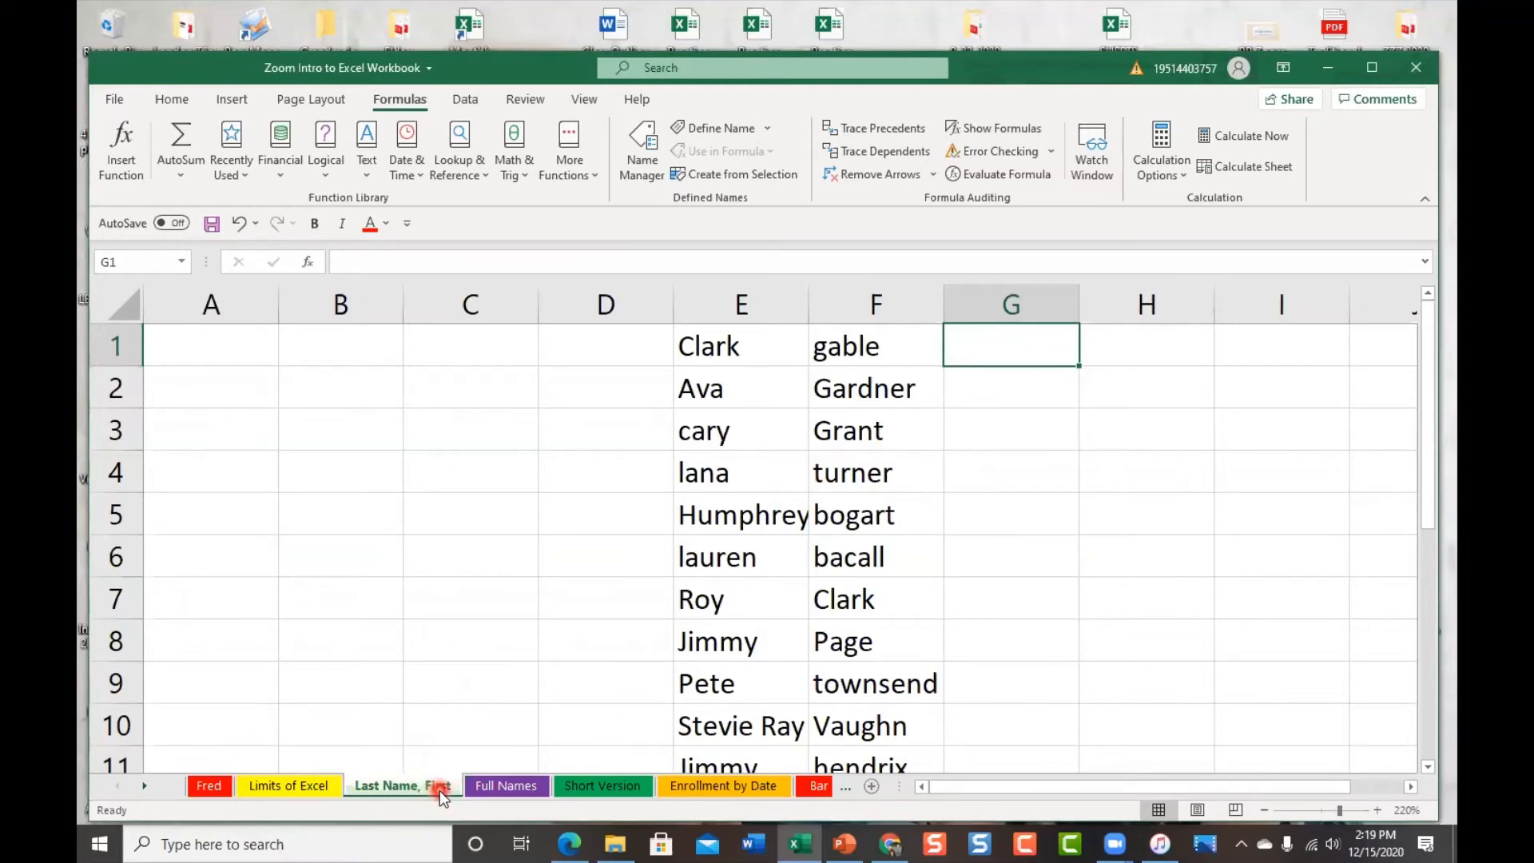
left_click_drag(1048, 780, 1142, 769)
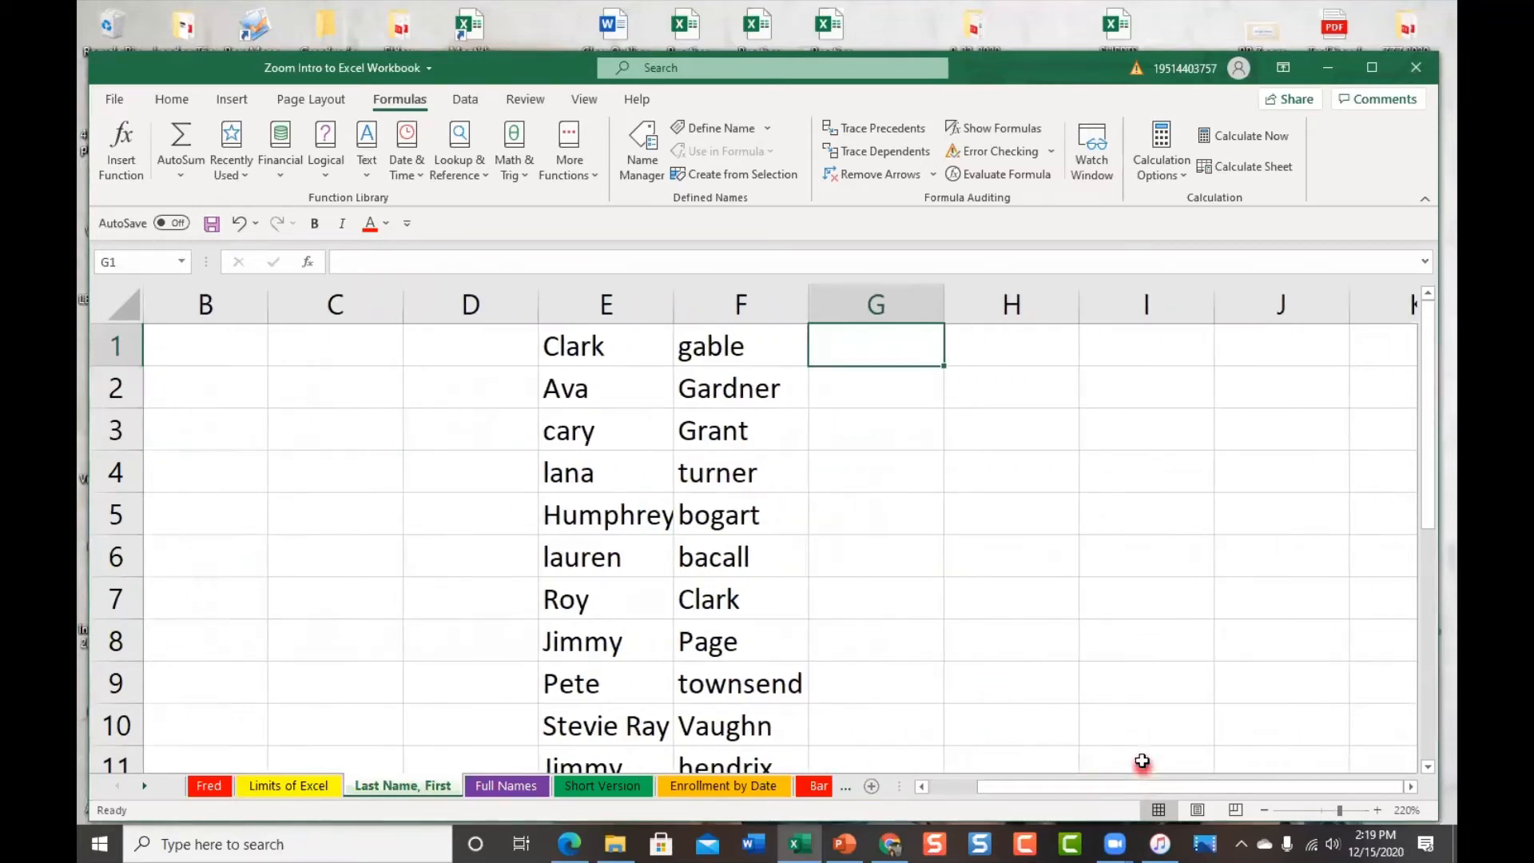
scroll(1160, 609, "down", 1)
scroll(1161, 610, "up", 1)
scroll(1170, 574, "down", 1, "ctrl")
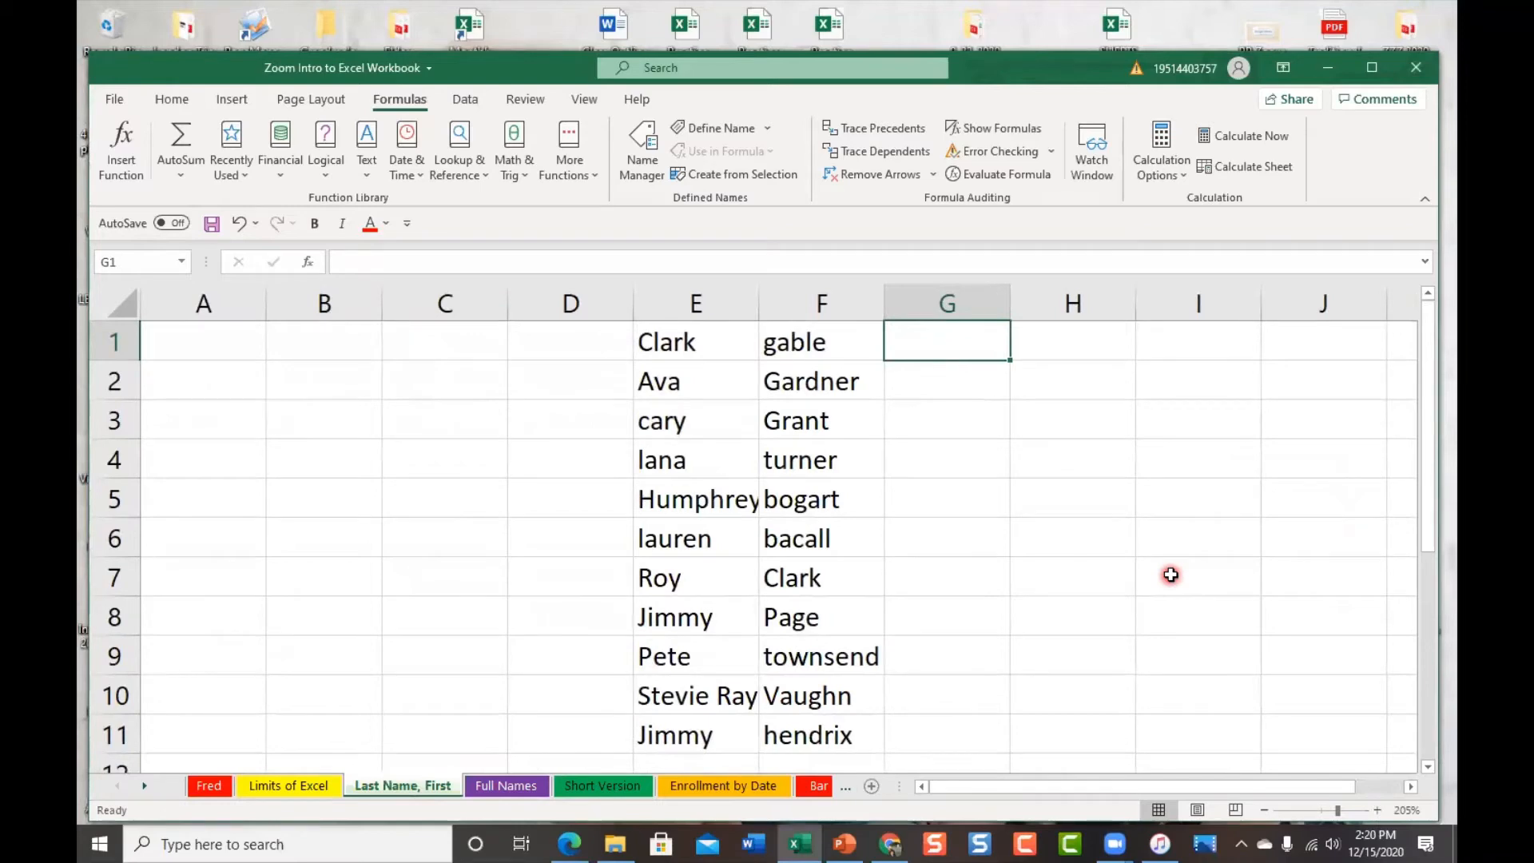
scroll(1170, 574, "down", 1, "ctrl")
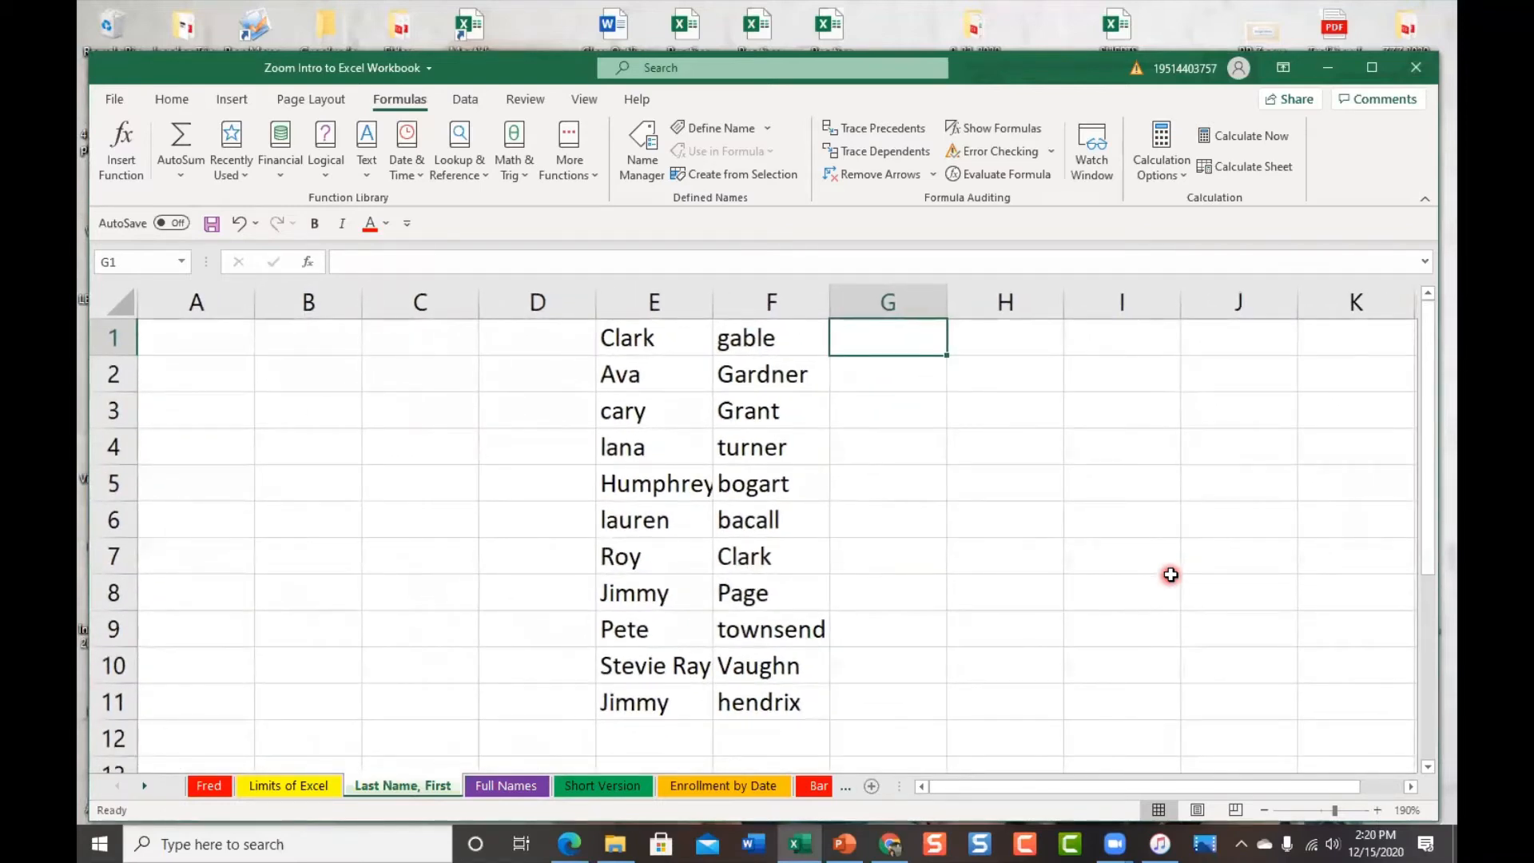
scroll(1170, 574, "down", 1)
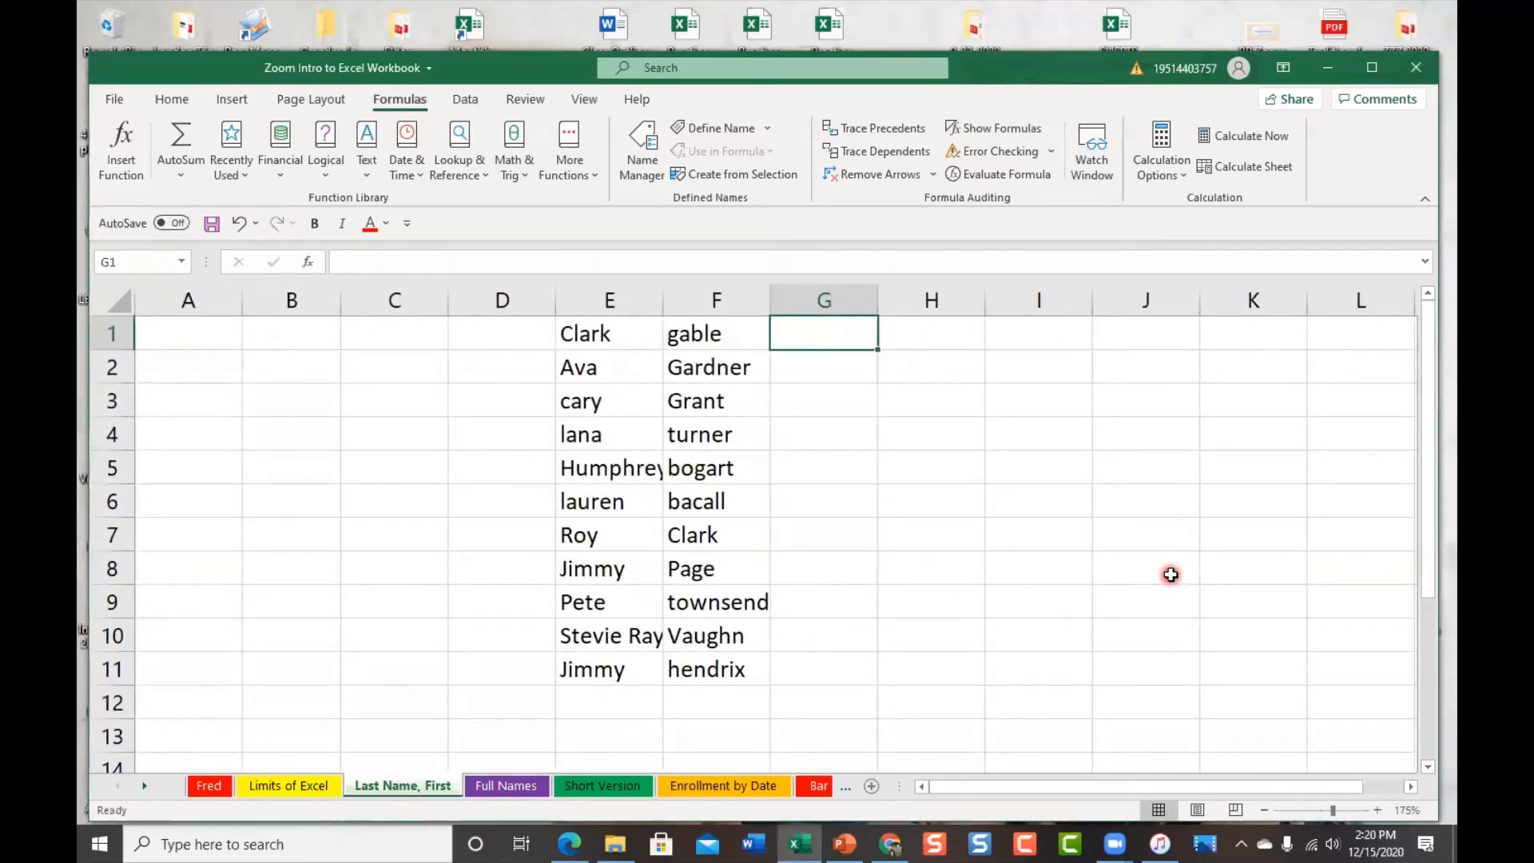
left_click_drag(1077, 784, 1156, 785)
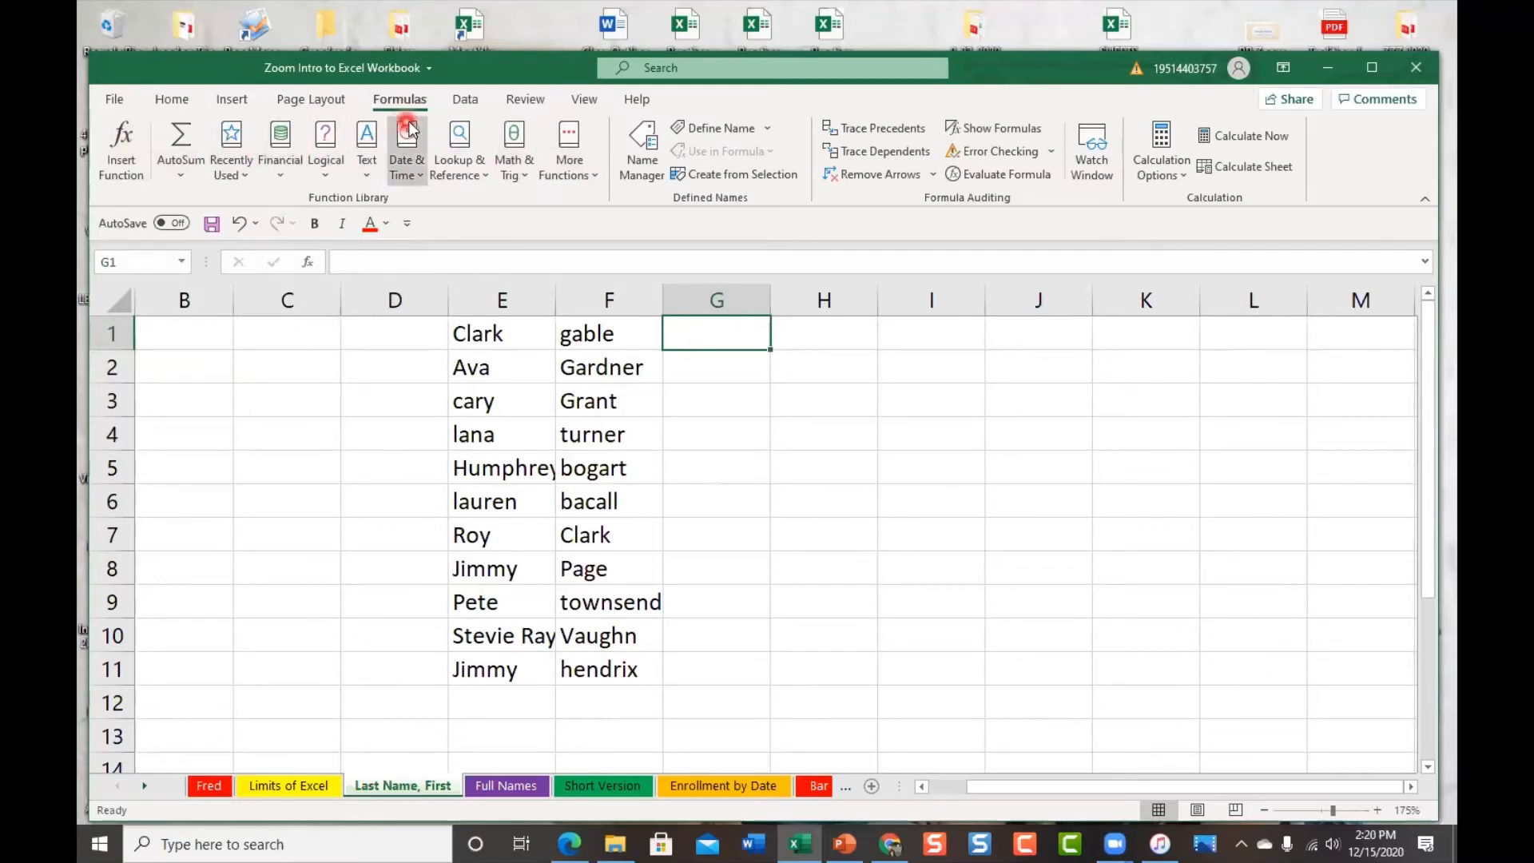
Insert the CONCAT function into G1 from the Formulas tab's Text function list
left_click(569, 156)
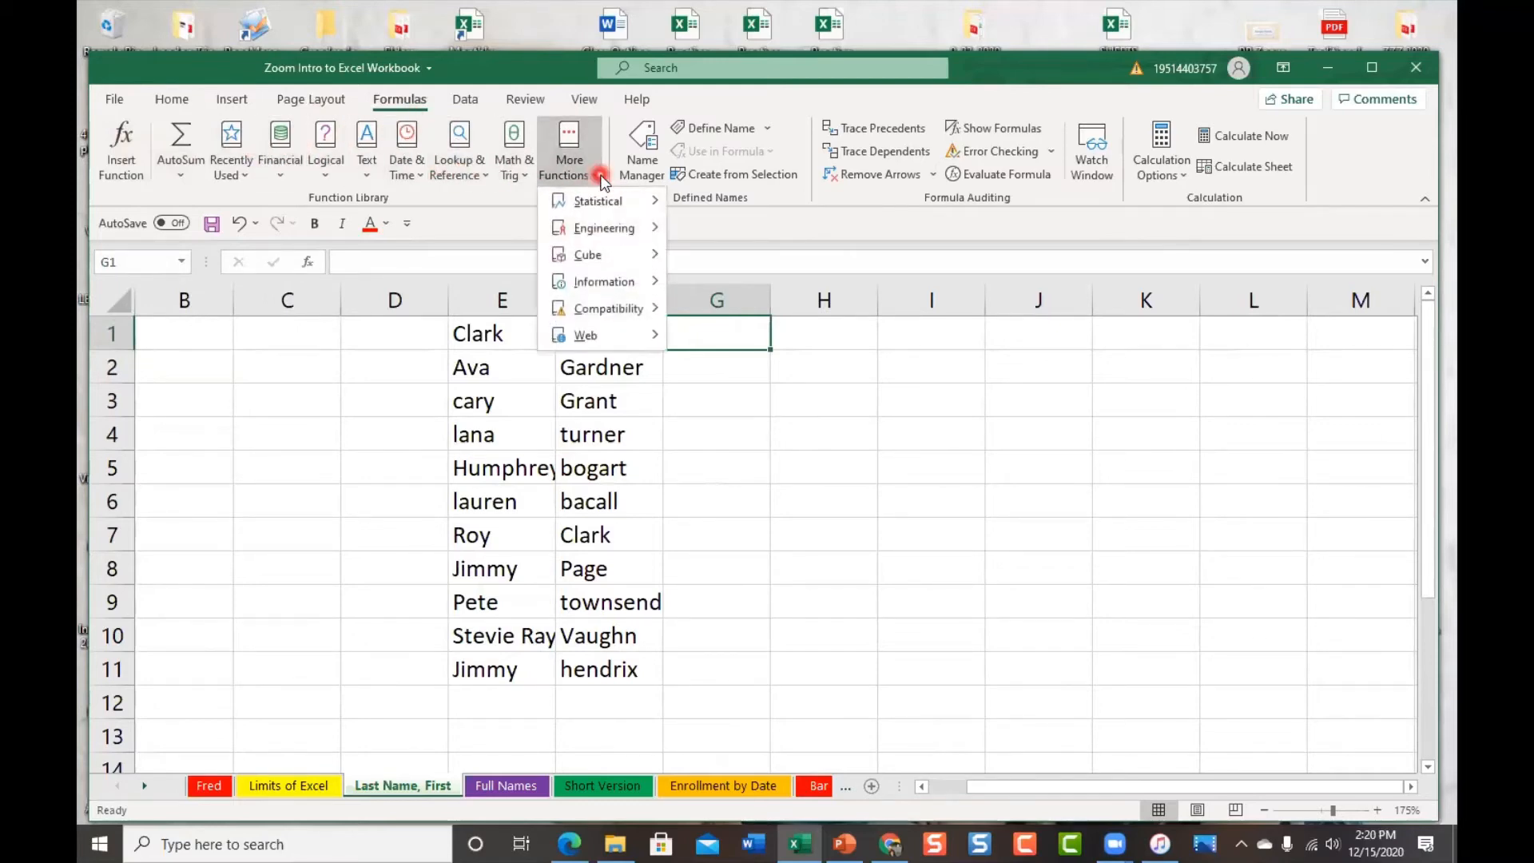
mouse_move(633, 227)
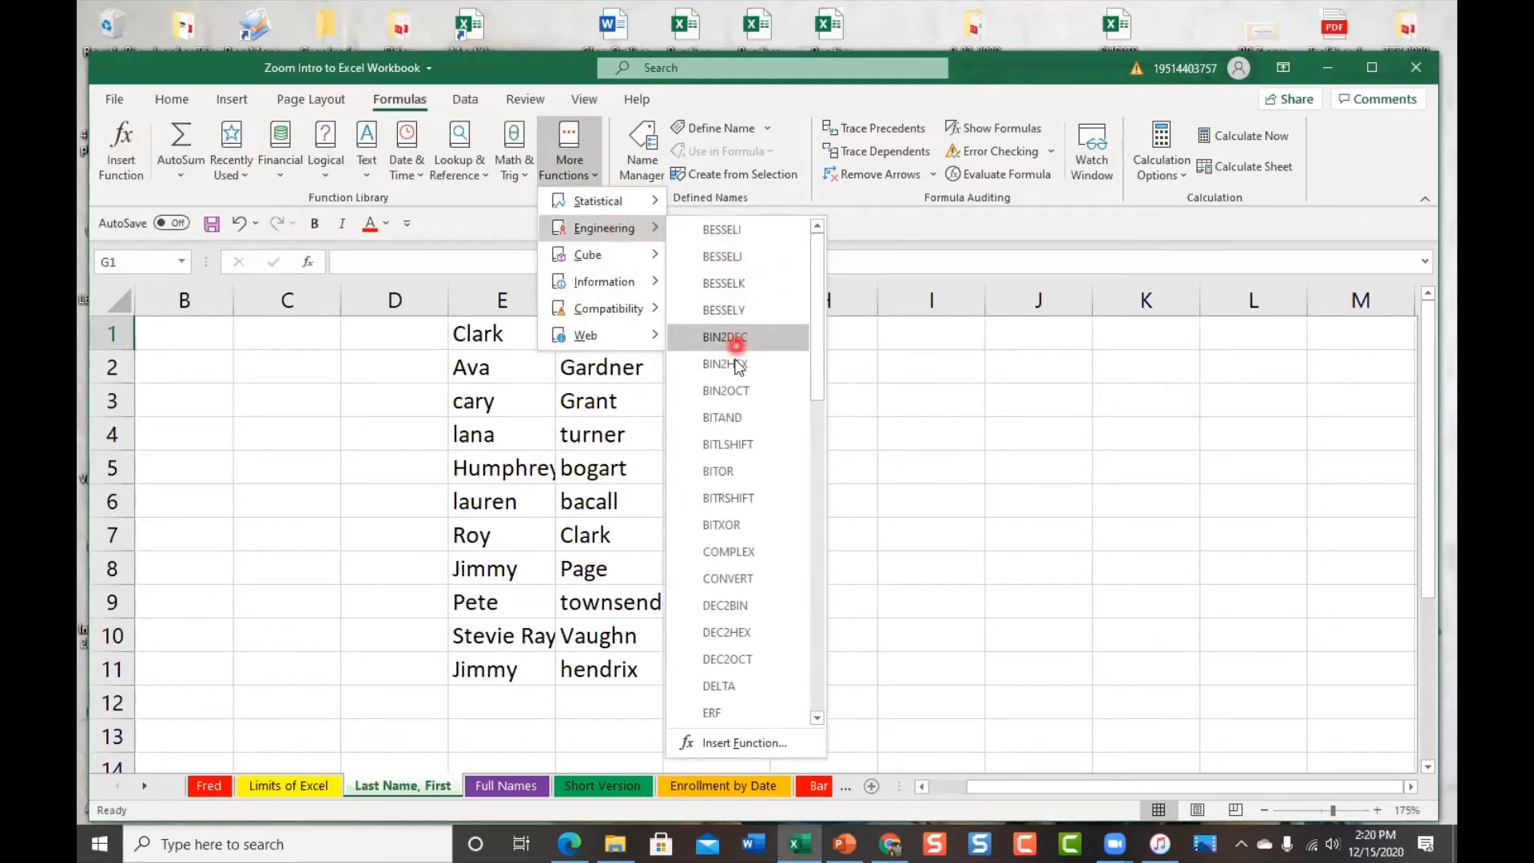
scroll(735, 467, "down", 6)
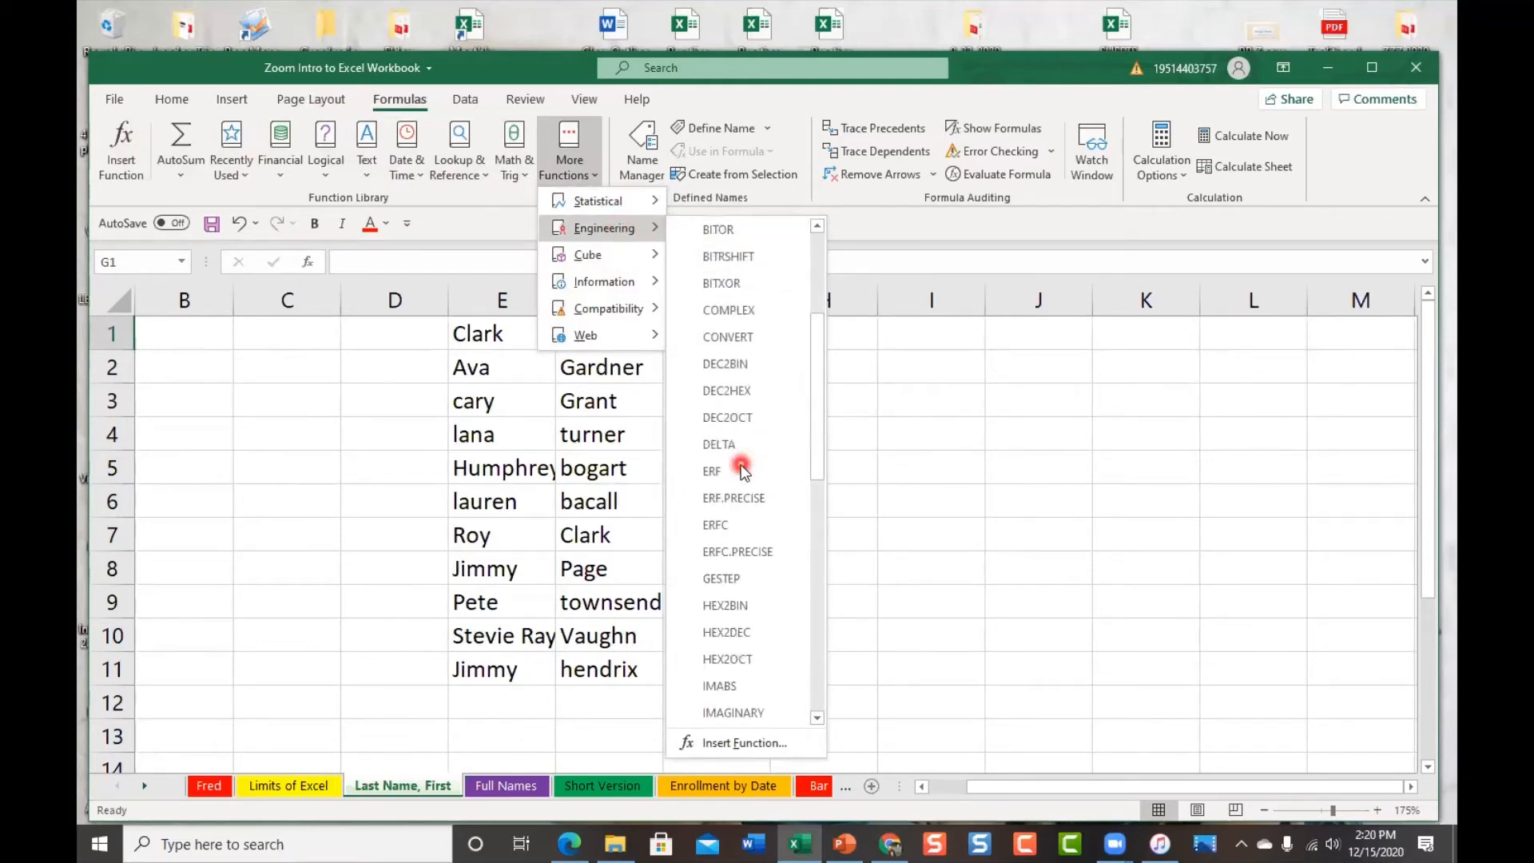
scroll(741, 471, "down", 4)
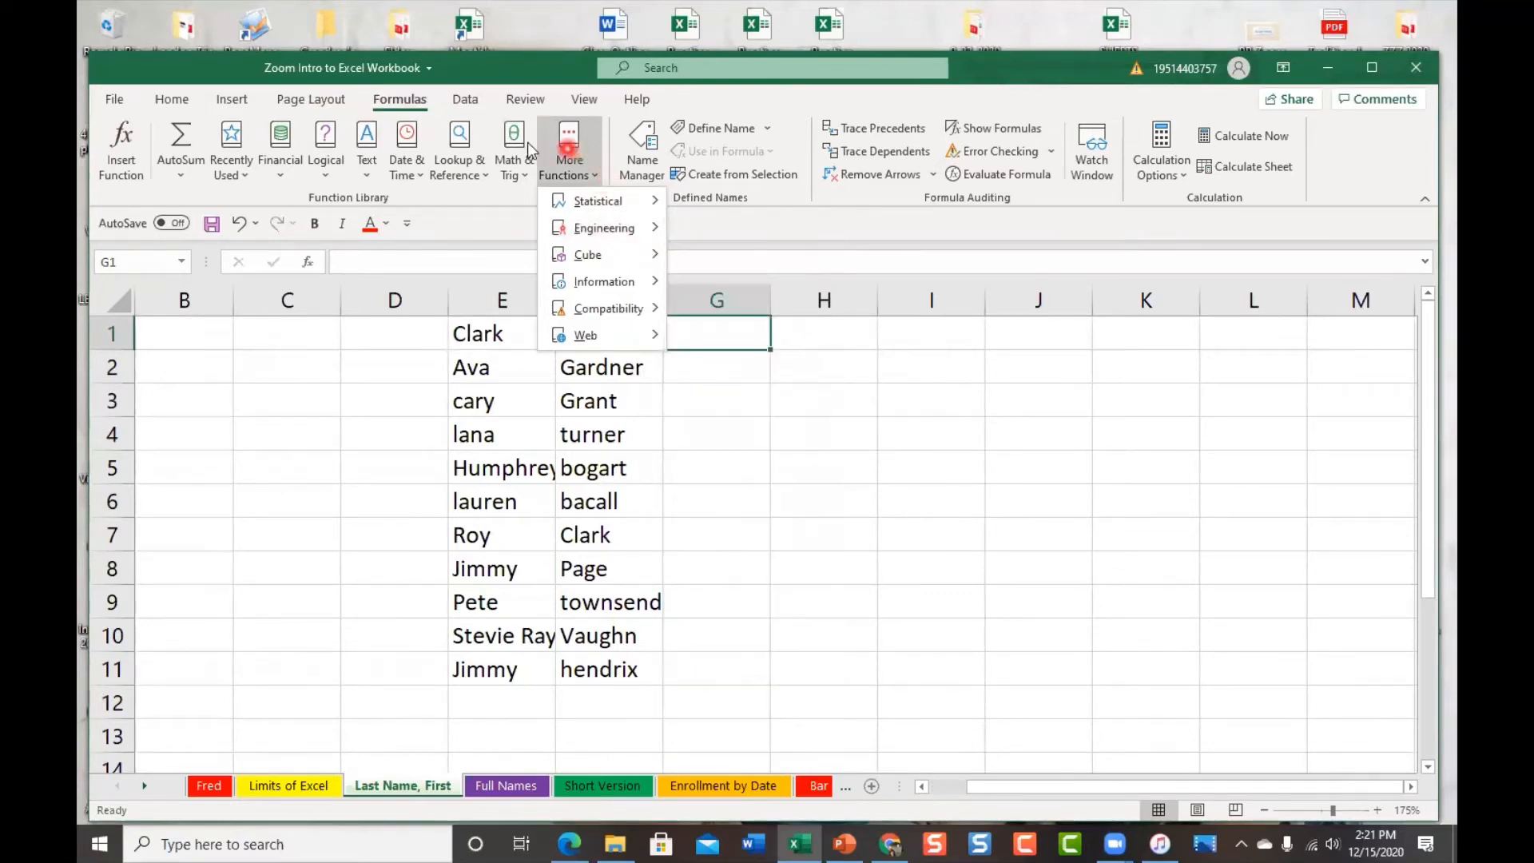
left_click(364, 173)
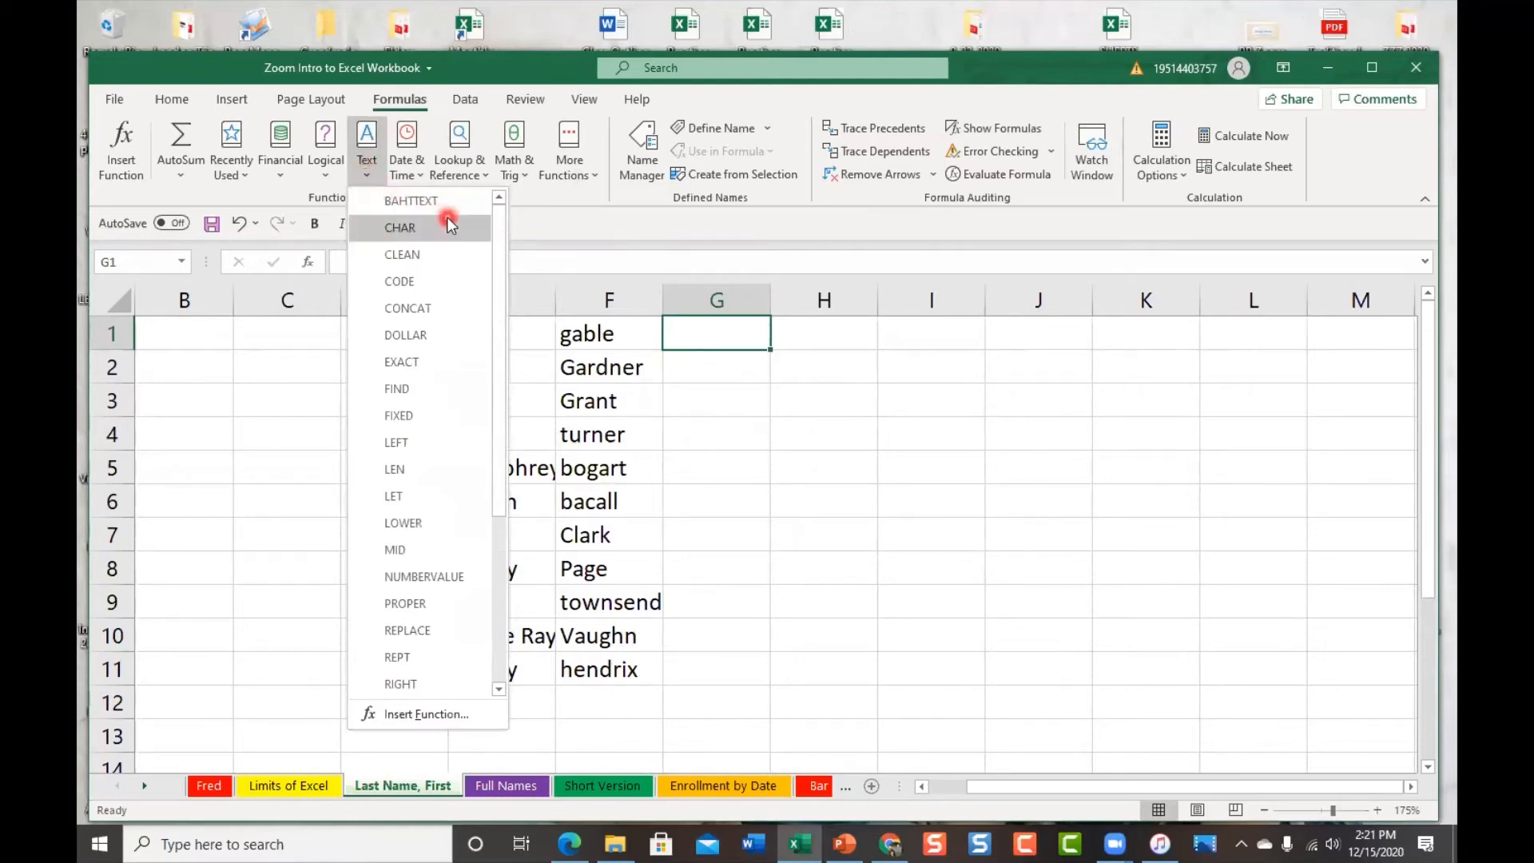
scroll(401, 662, "down", 4)
scroll(401, 662, "up", 4)
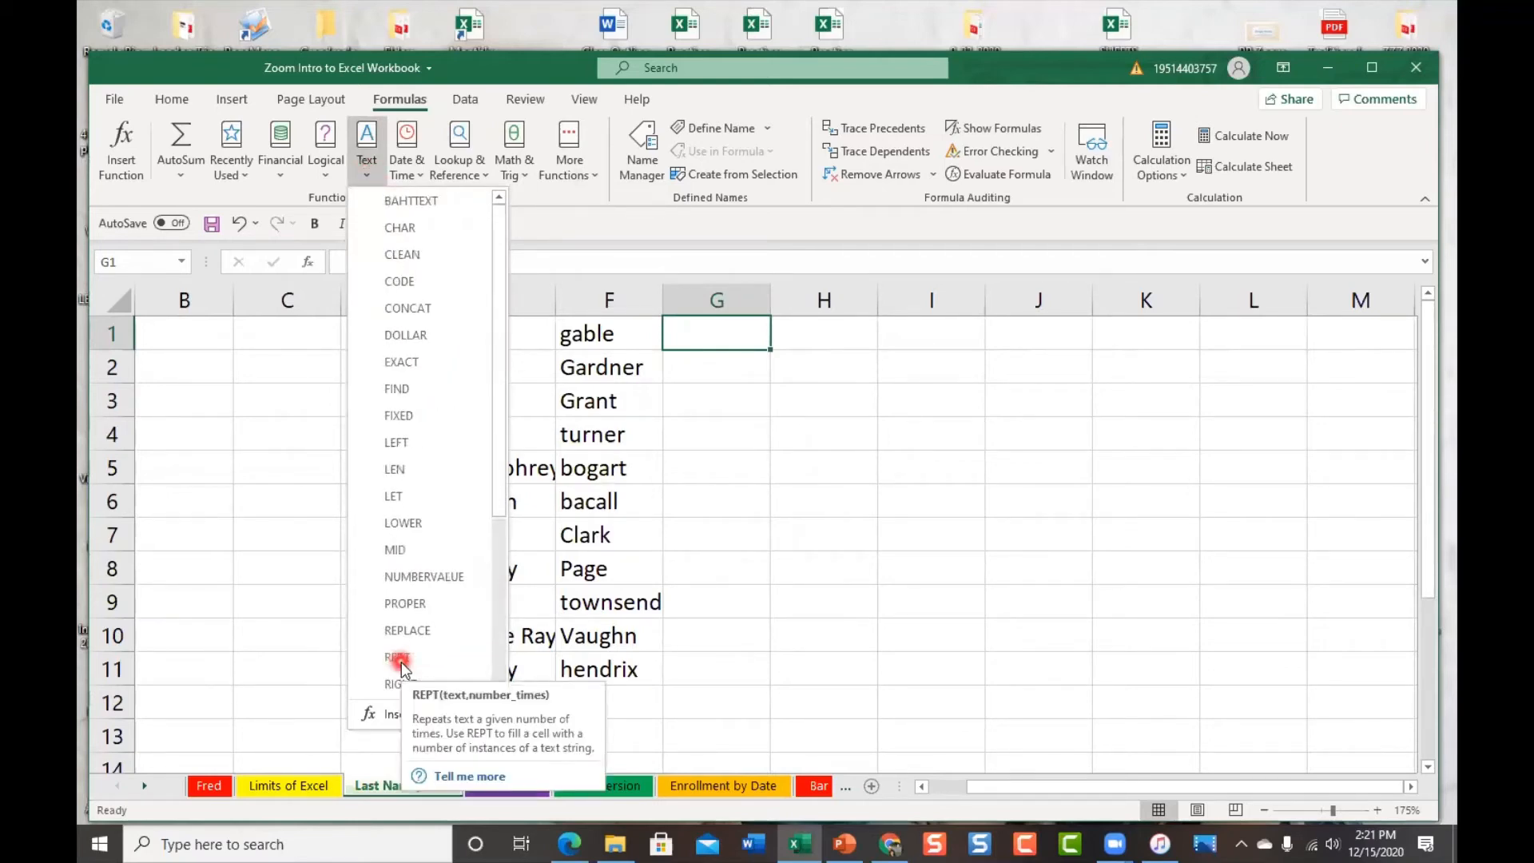
left_click(453, 307)
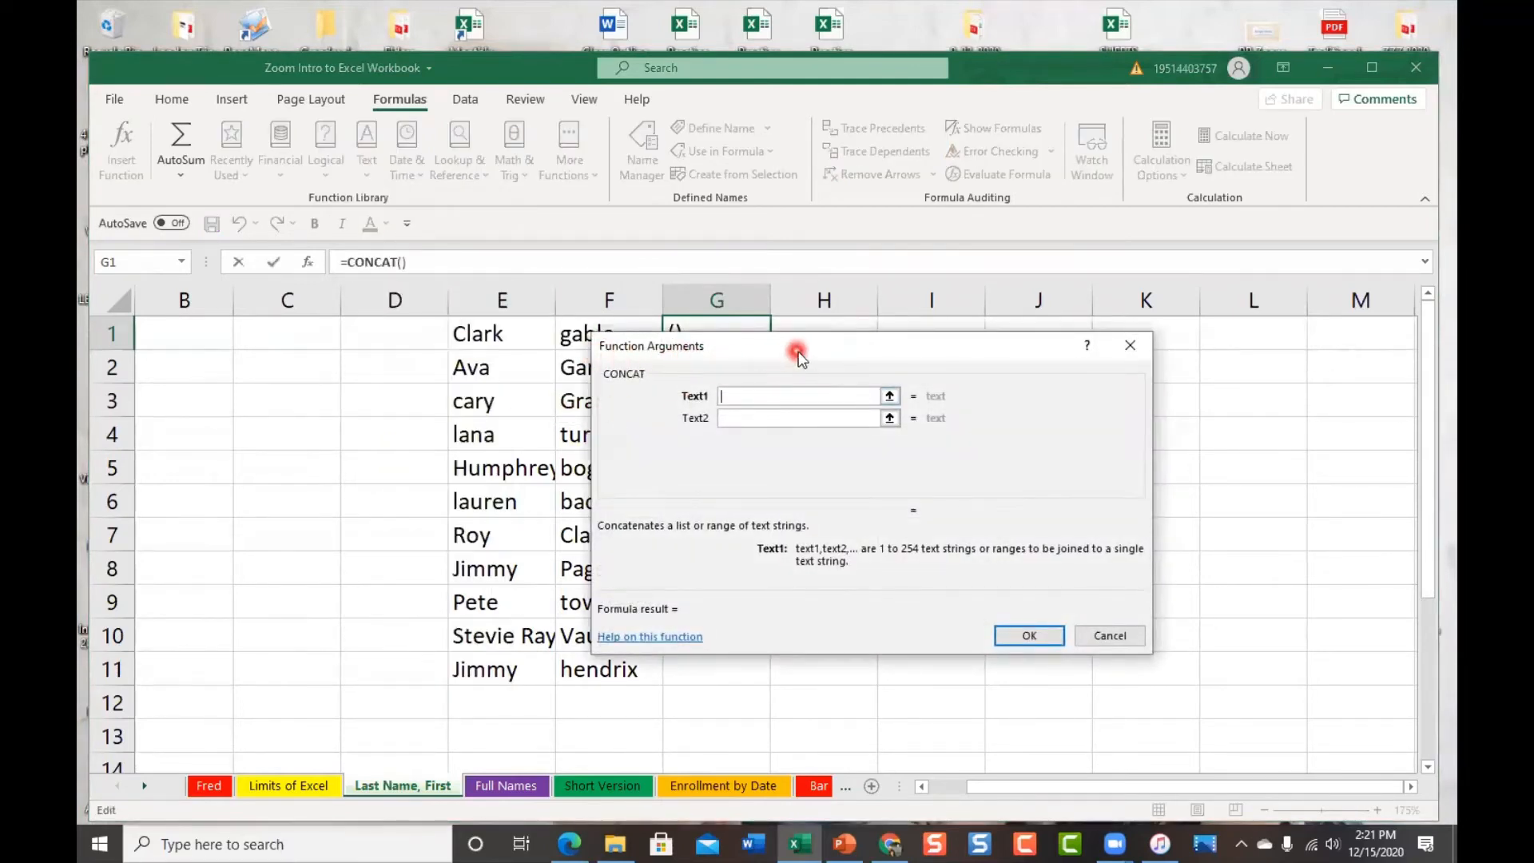
Move the CONCAT Function Arguments dialog off the names and focus its Text1 box
left_click_drag(801, 357, 1013, 291)
left_click(990, 332)
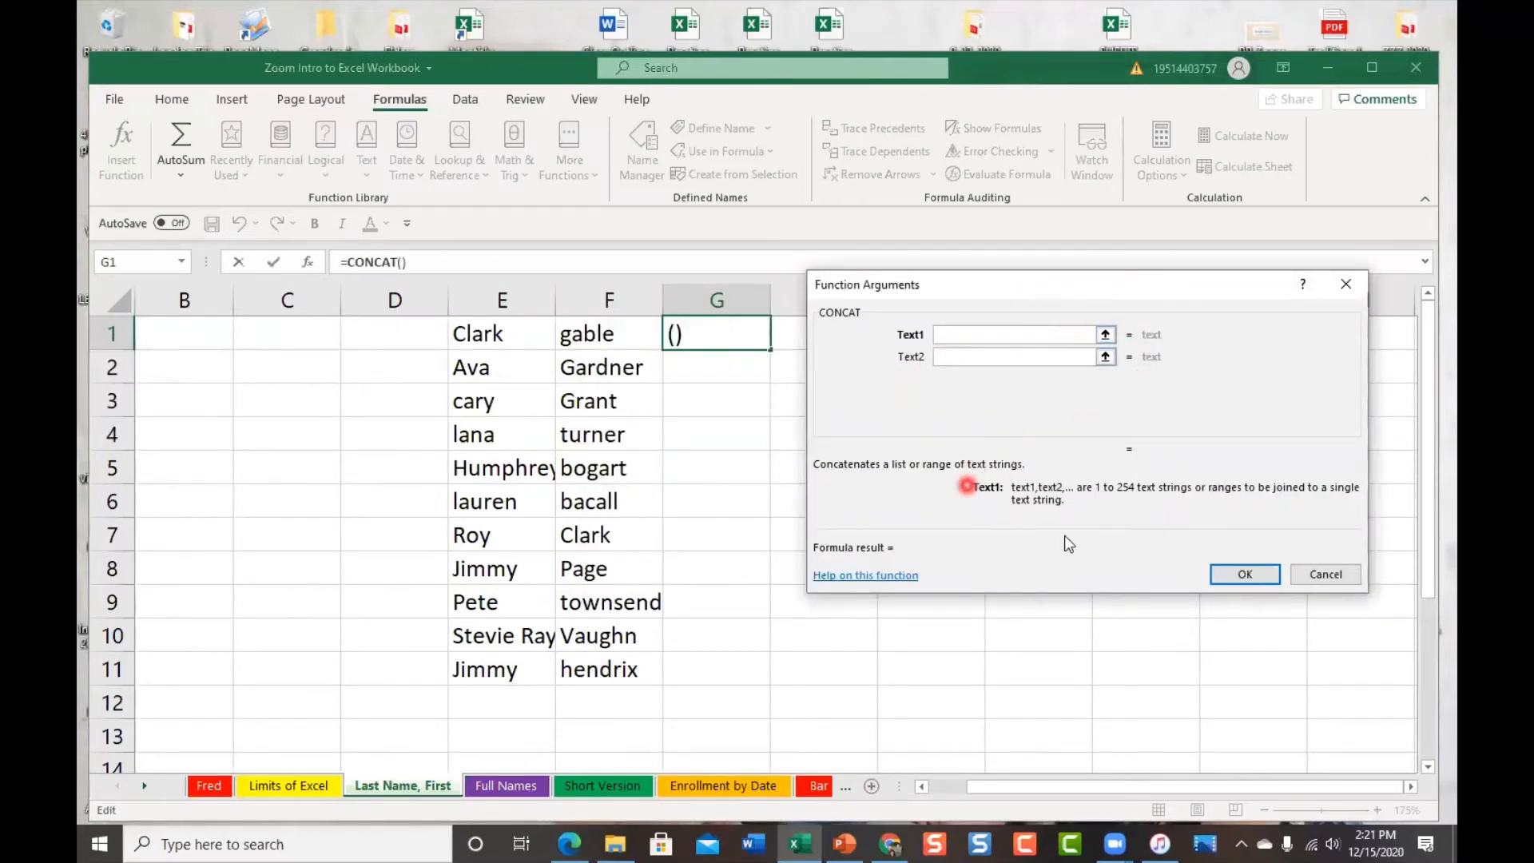
Read CONCAT's online help examples, including =CONCAT(C2, ", ", B2), then return to Excel
left_click(917, 578)
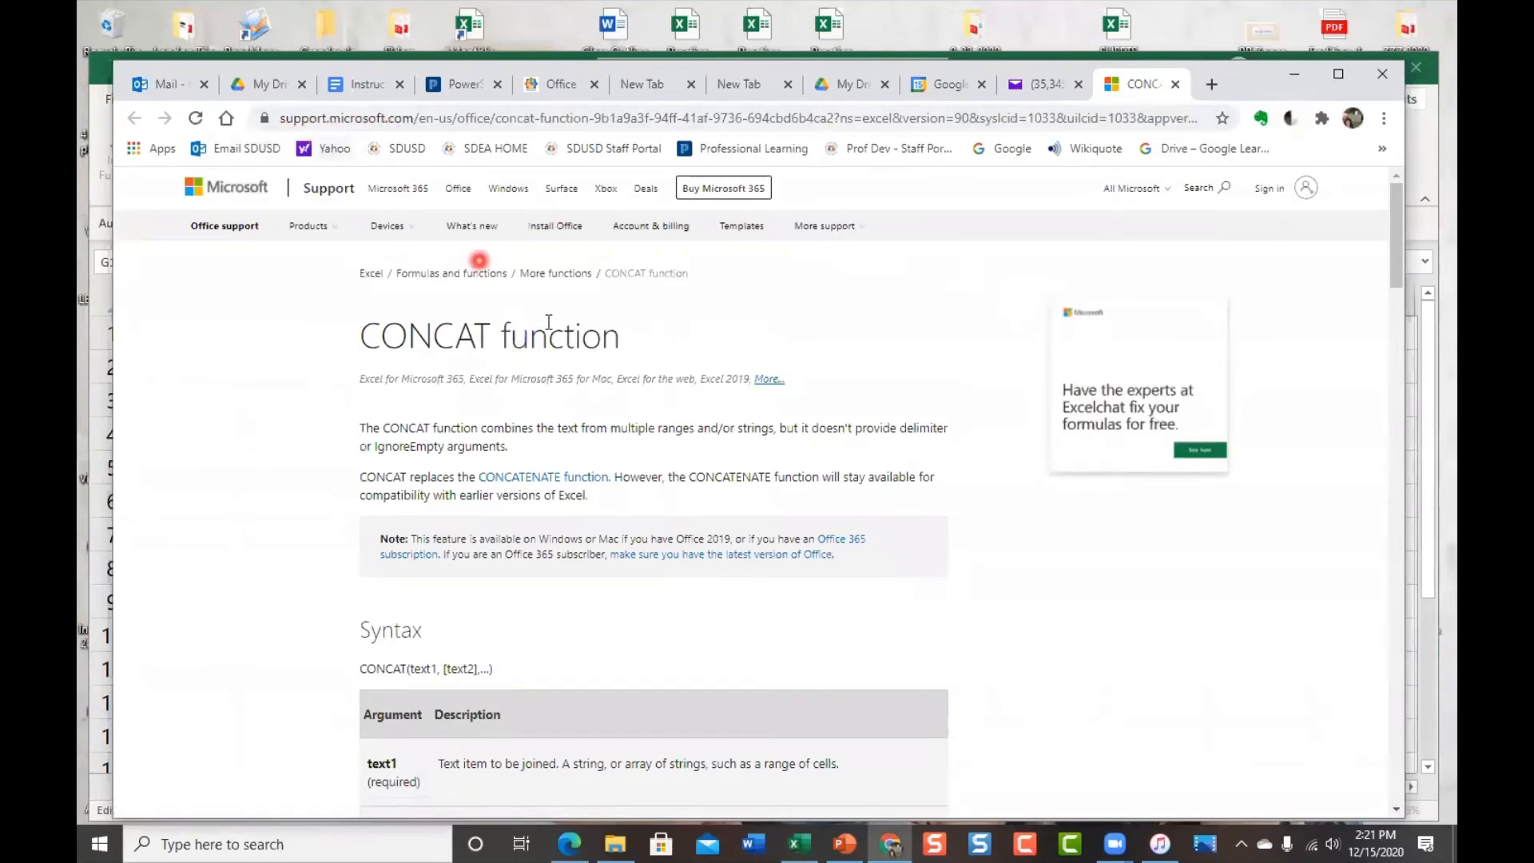
scroll(623, 479, "down", 2)
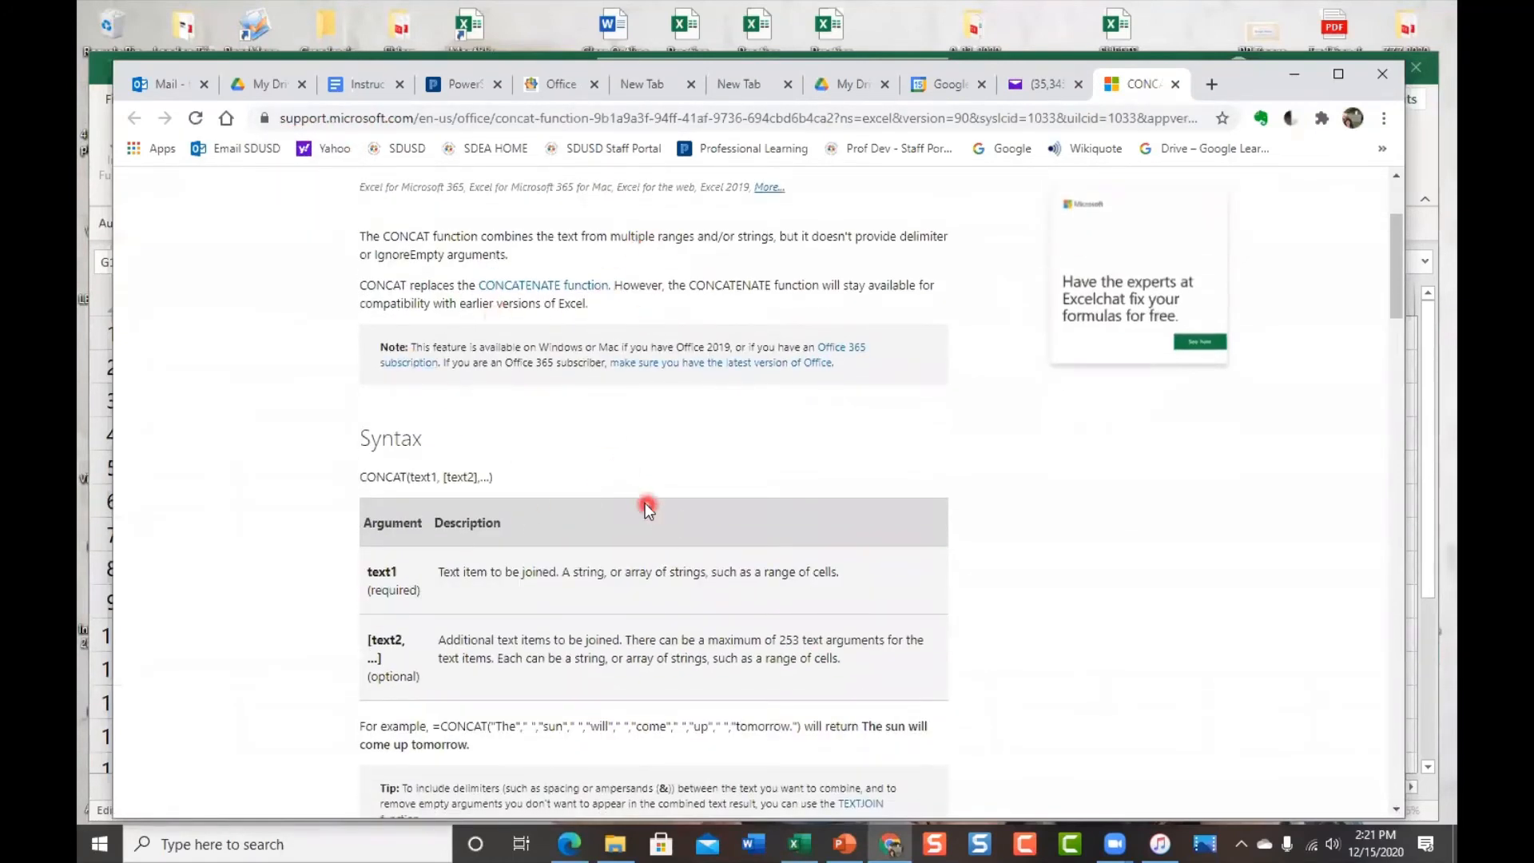
scroll(703, 663, "down", 1)
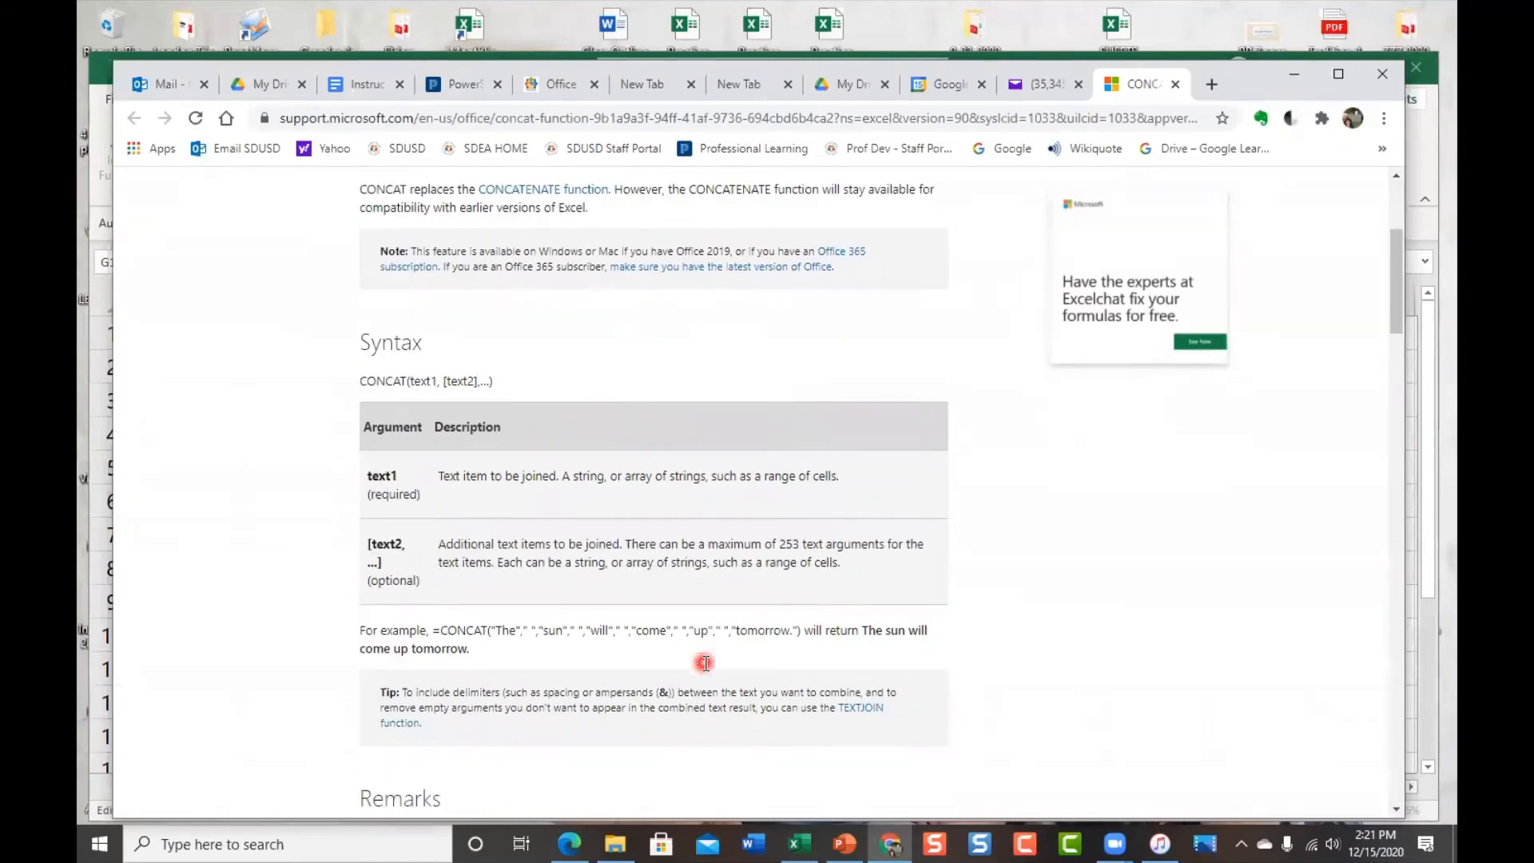
scroll(823, 569, "down", 1)
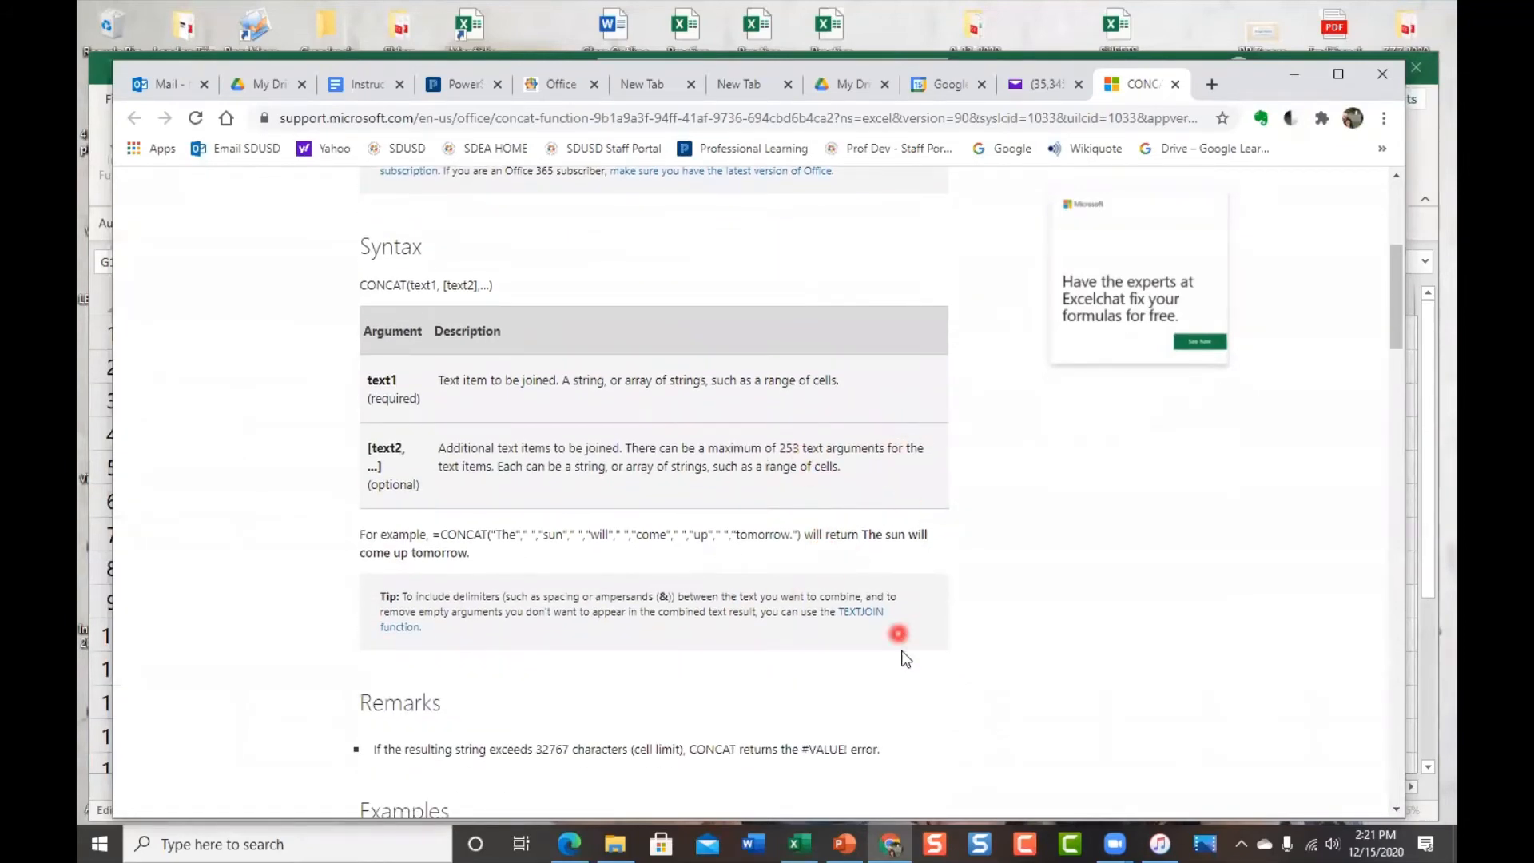
scroll(910, 639, "down", 2)
scroll(959, 545, "down", 2)
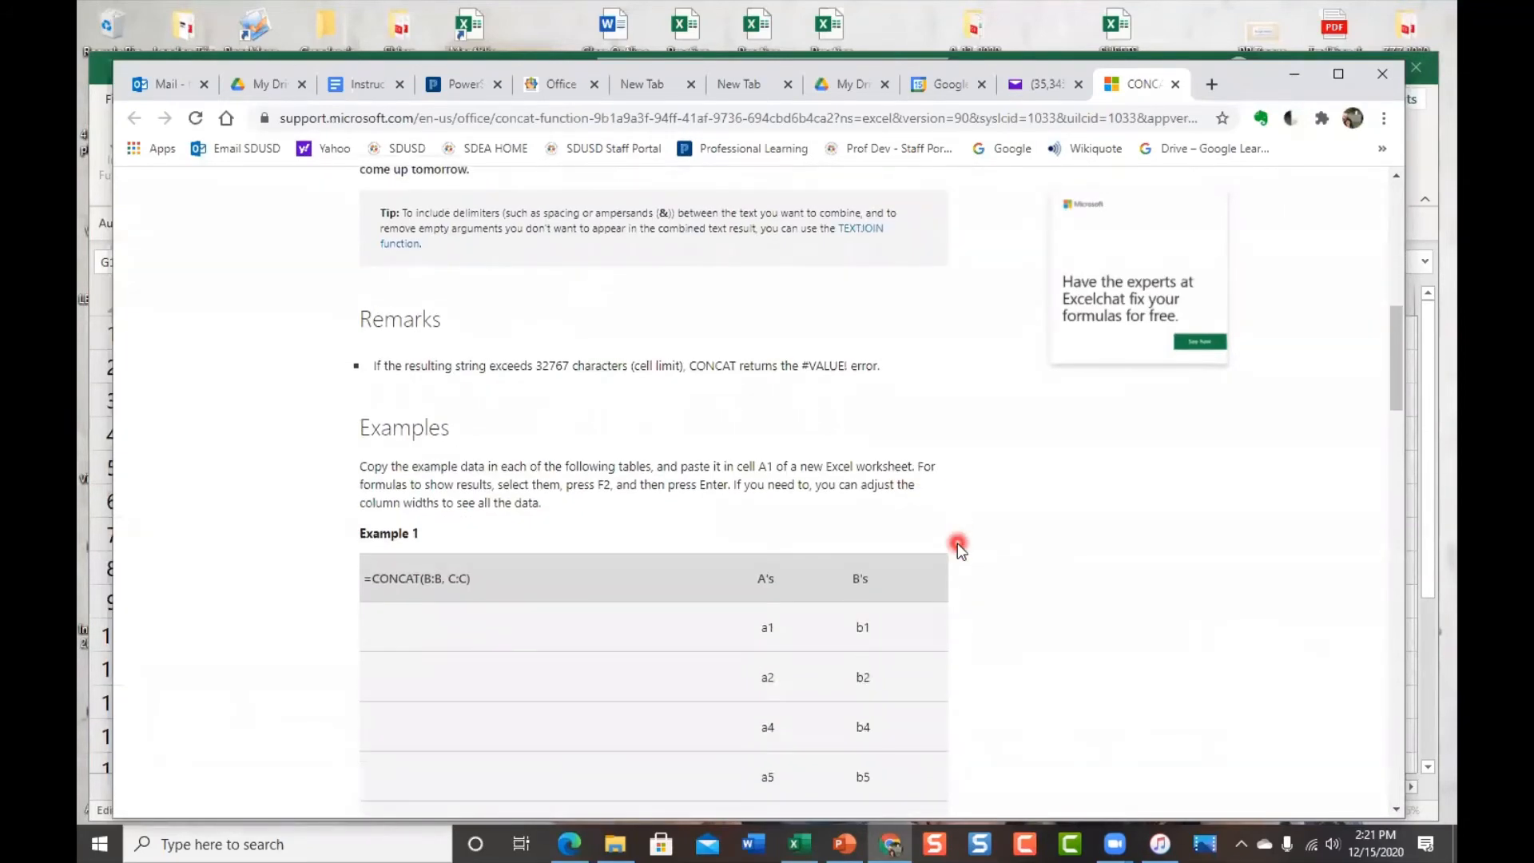
scroll(1018, 465, "down", 2)
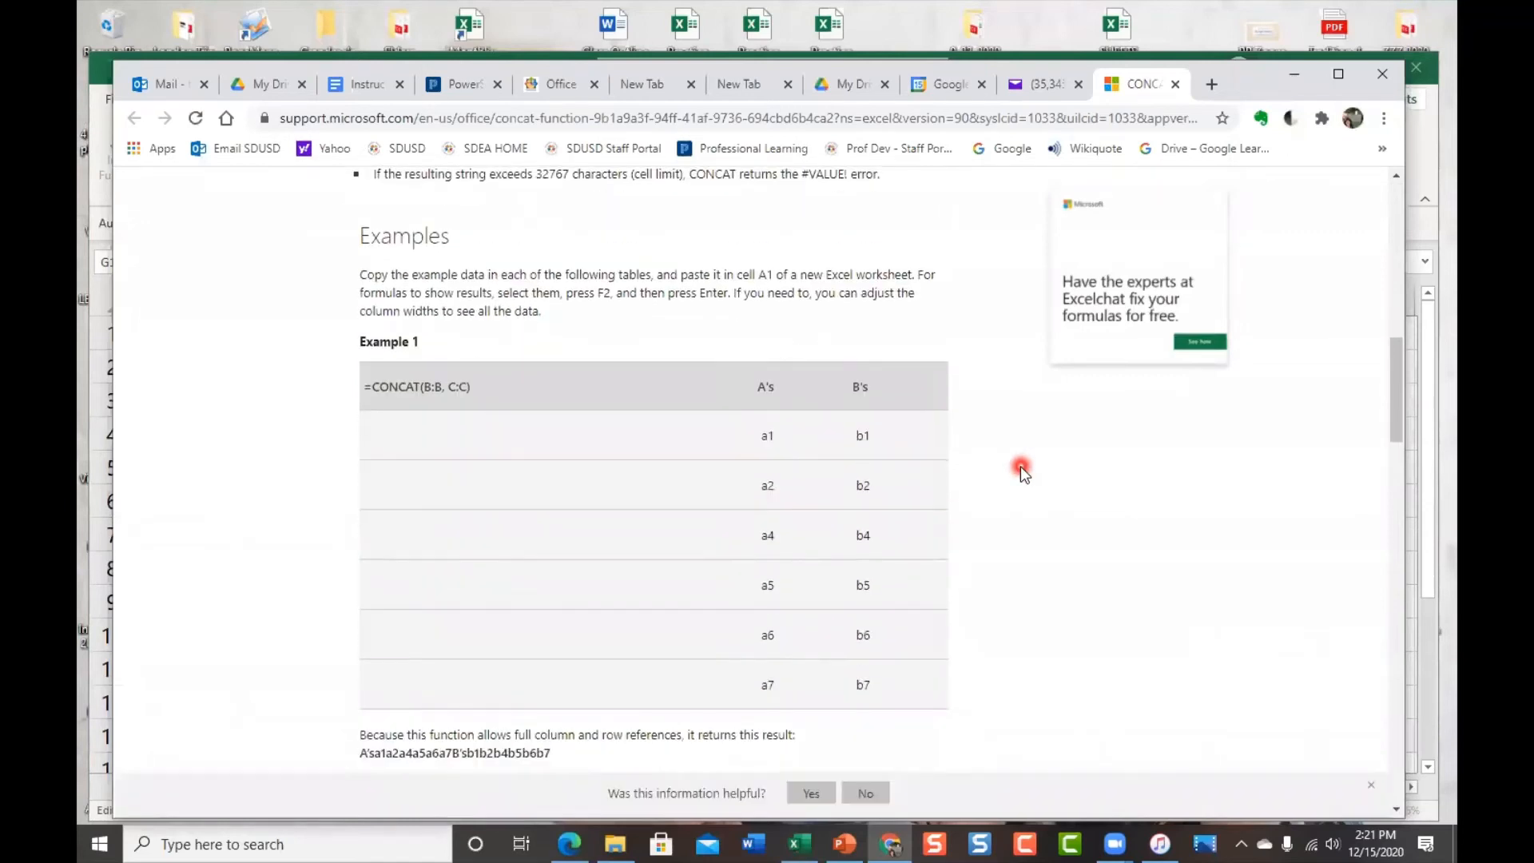
scroll(1019, 466, "down", 1)
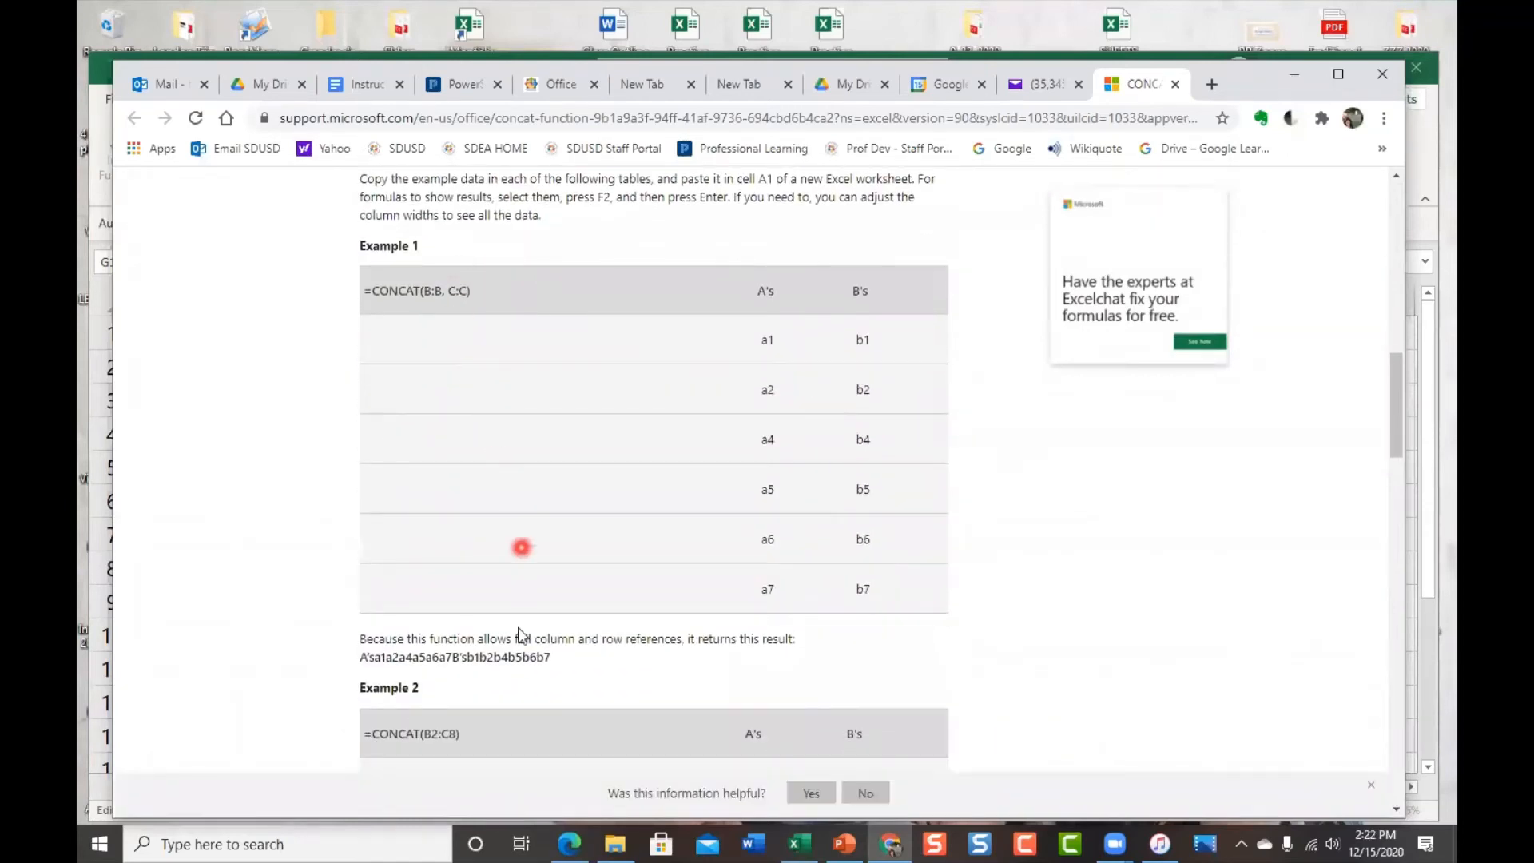
scroll(863, 689, "down", 5)
scroll(865, 697, "down", 5)
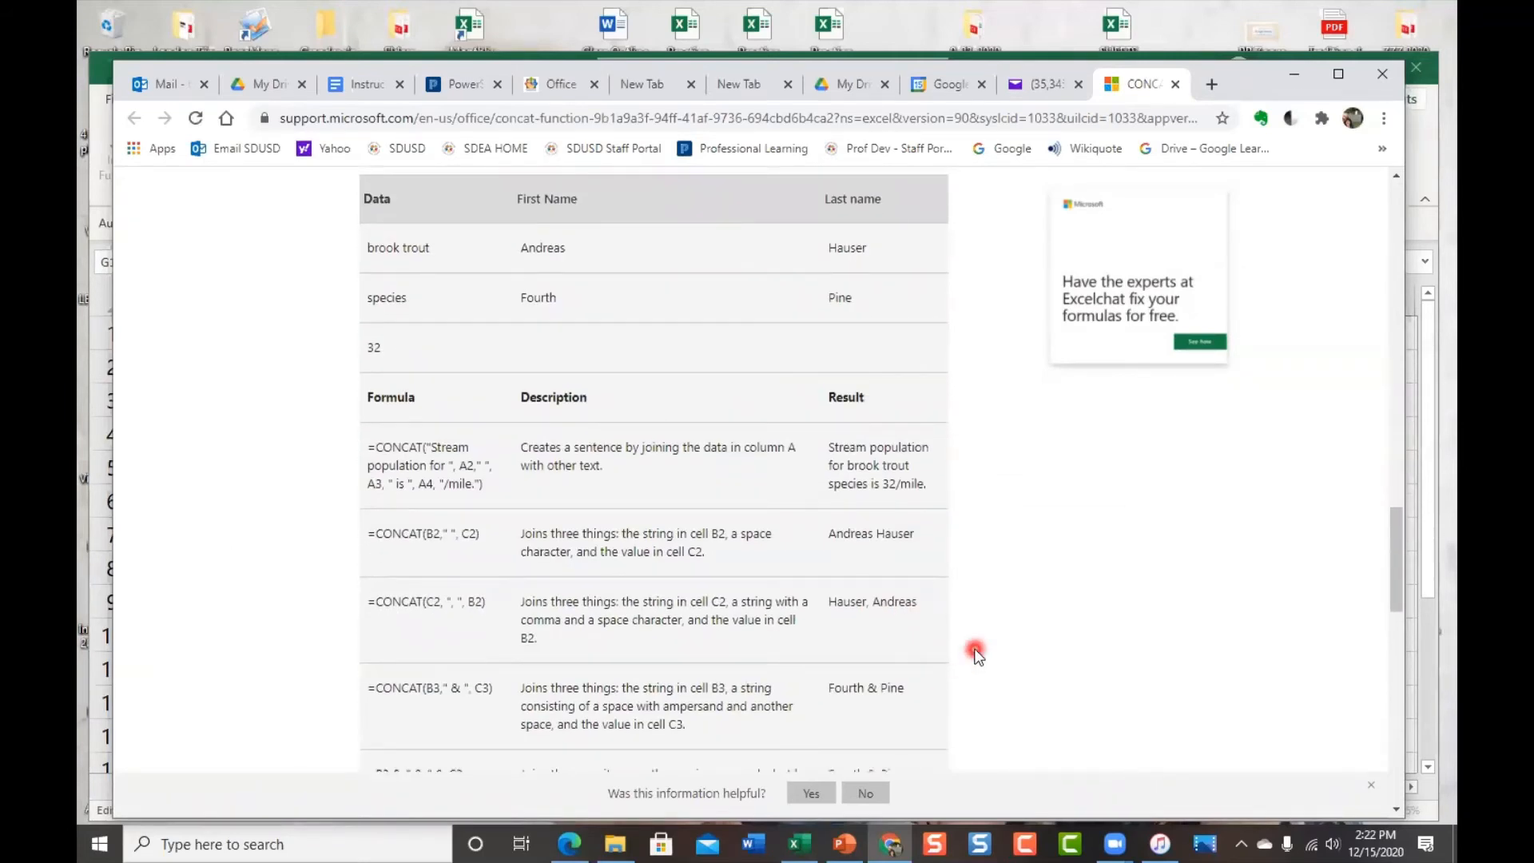
scroll(976, 653, "down", 1)
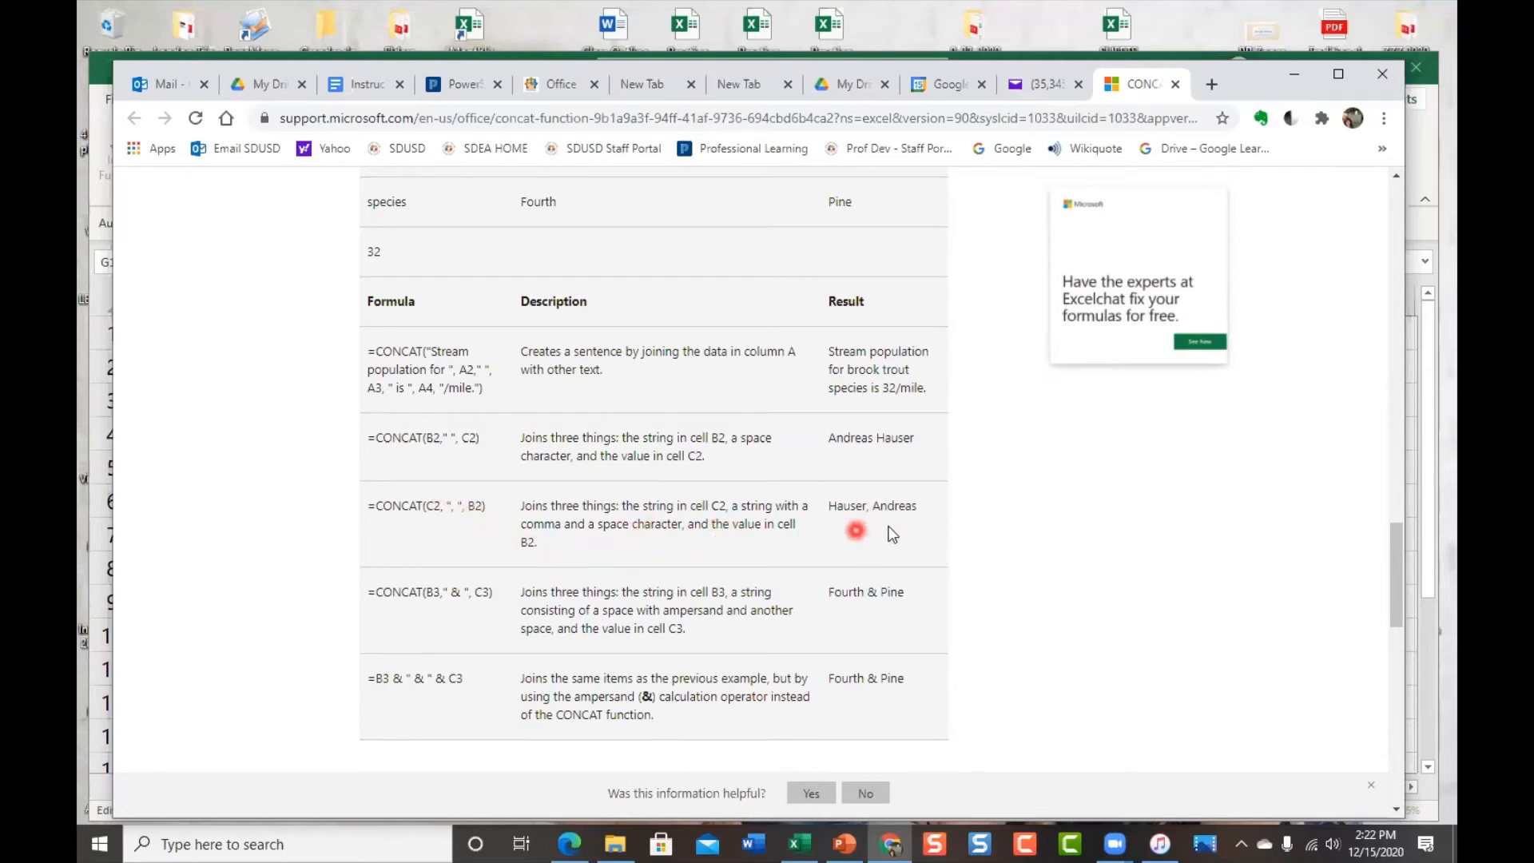
left_click(96, 65)
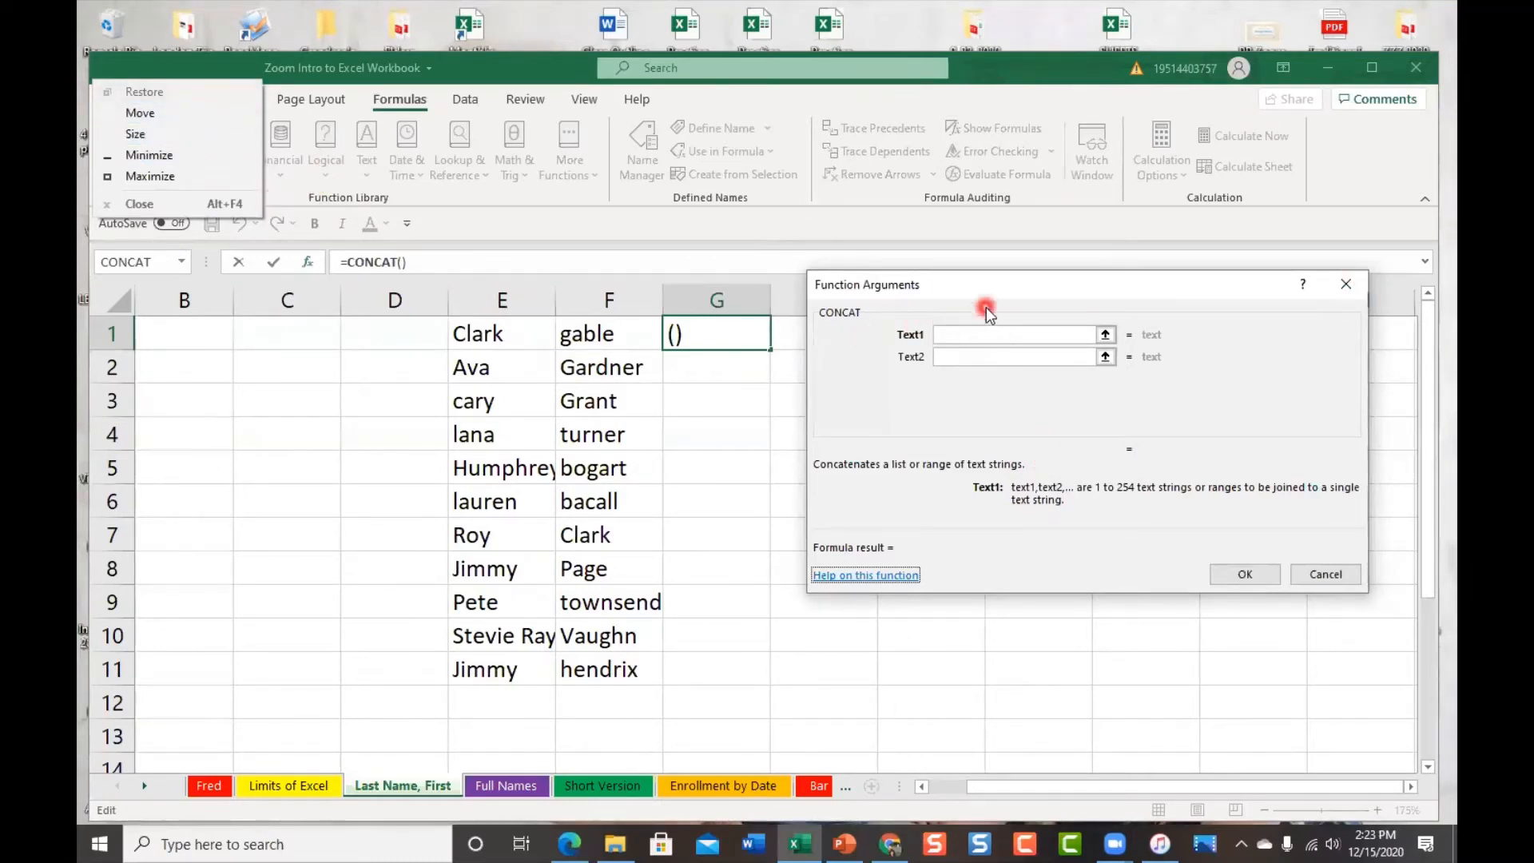
Set CONCAT's Text1 to f1; a stray click on the Fred tab puts Fred! into Text2
left_click(947, 333)
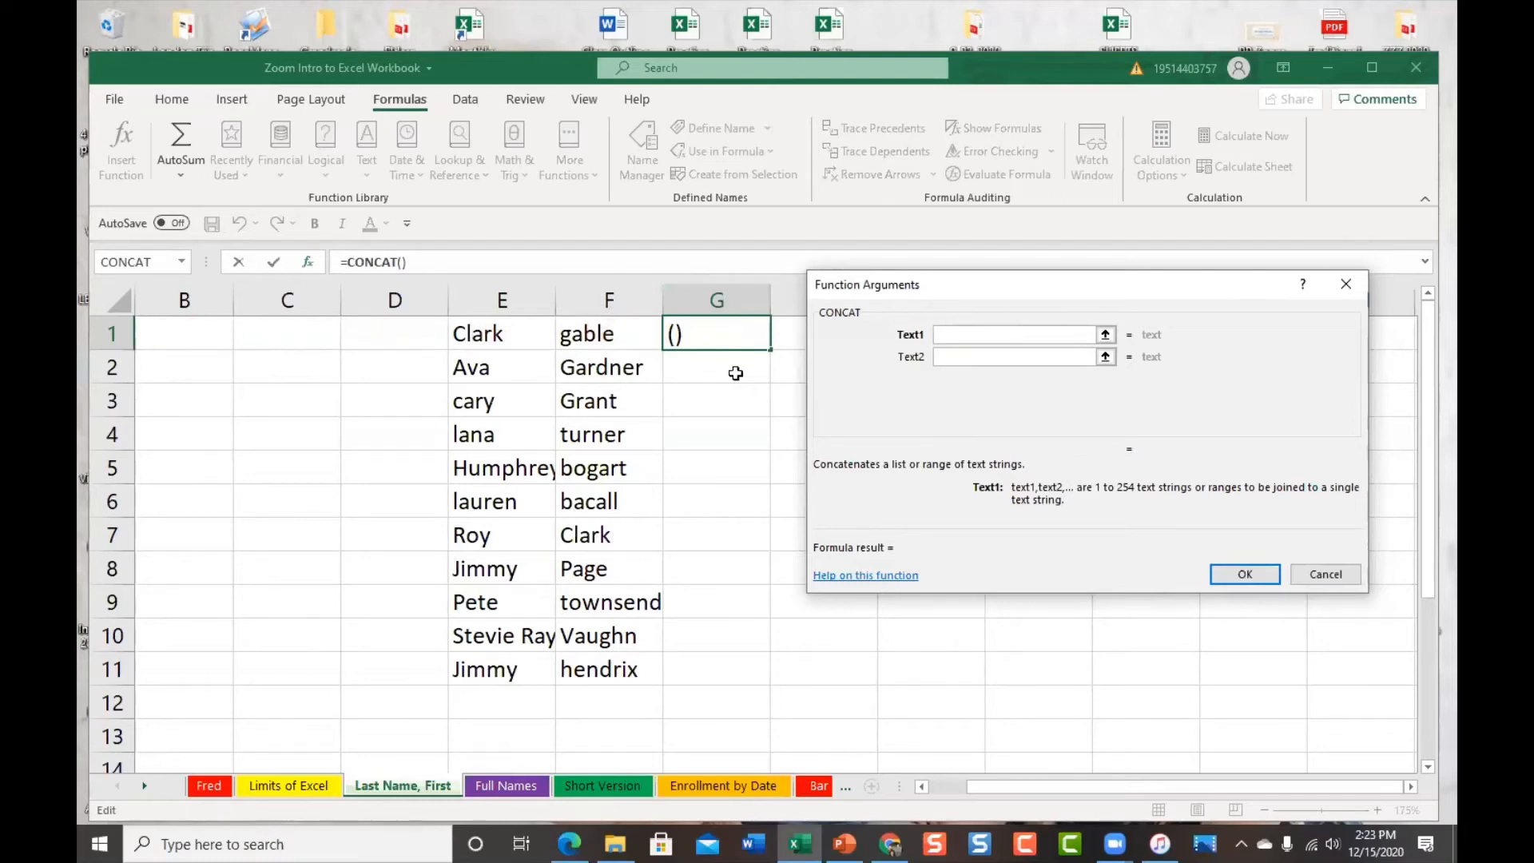
left_click(1083, 506)
type("f1")
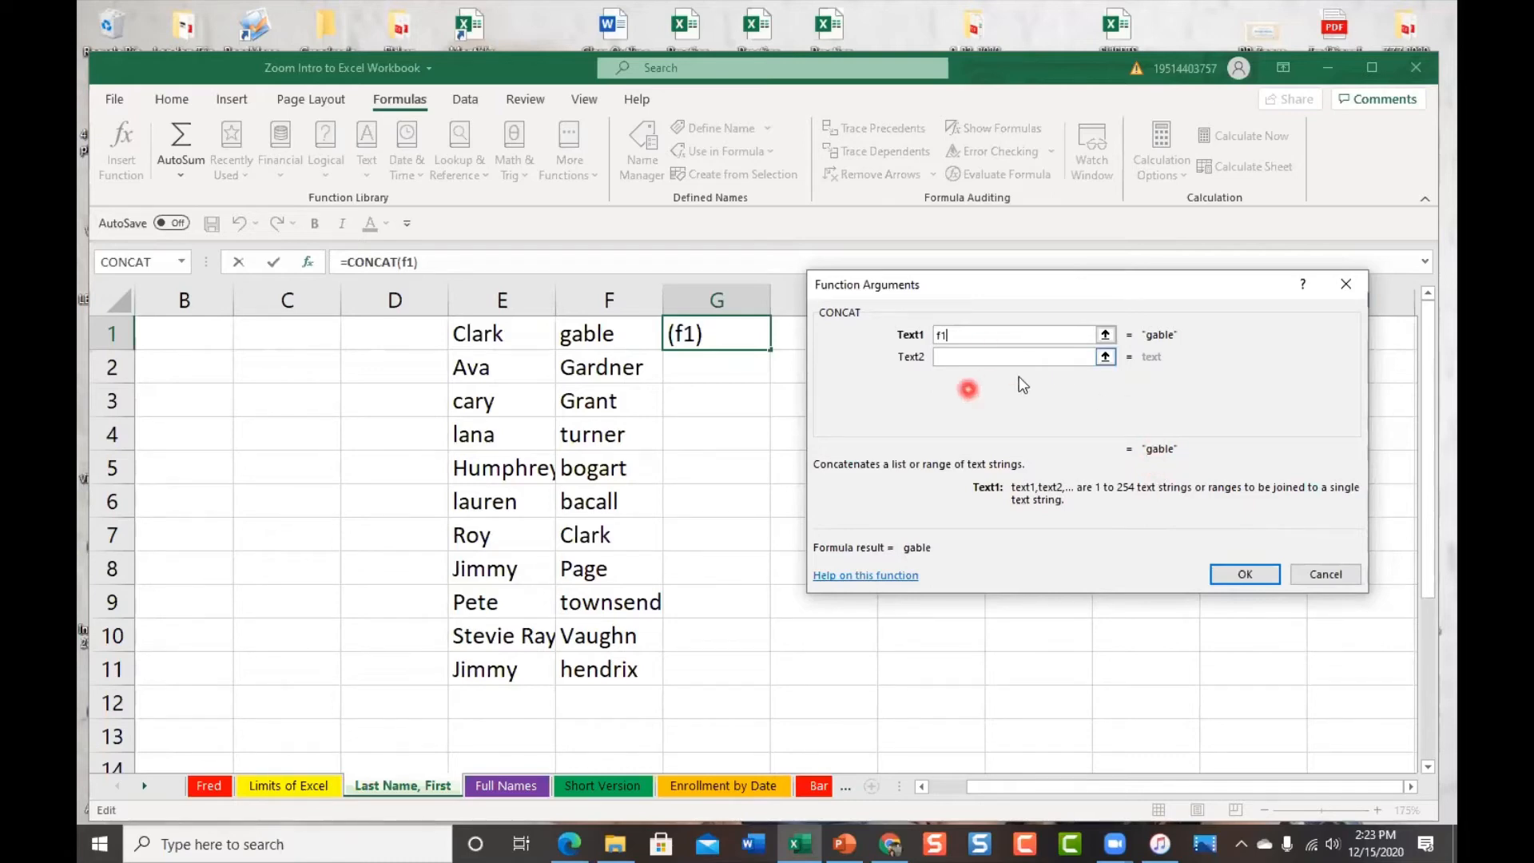
left_click(964, 359)
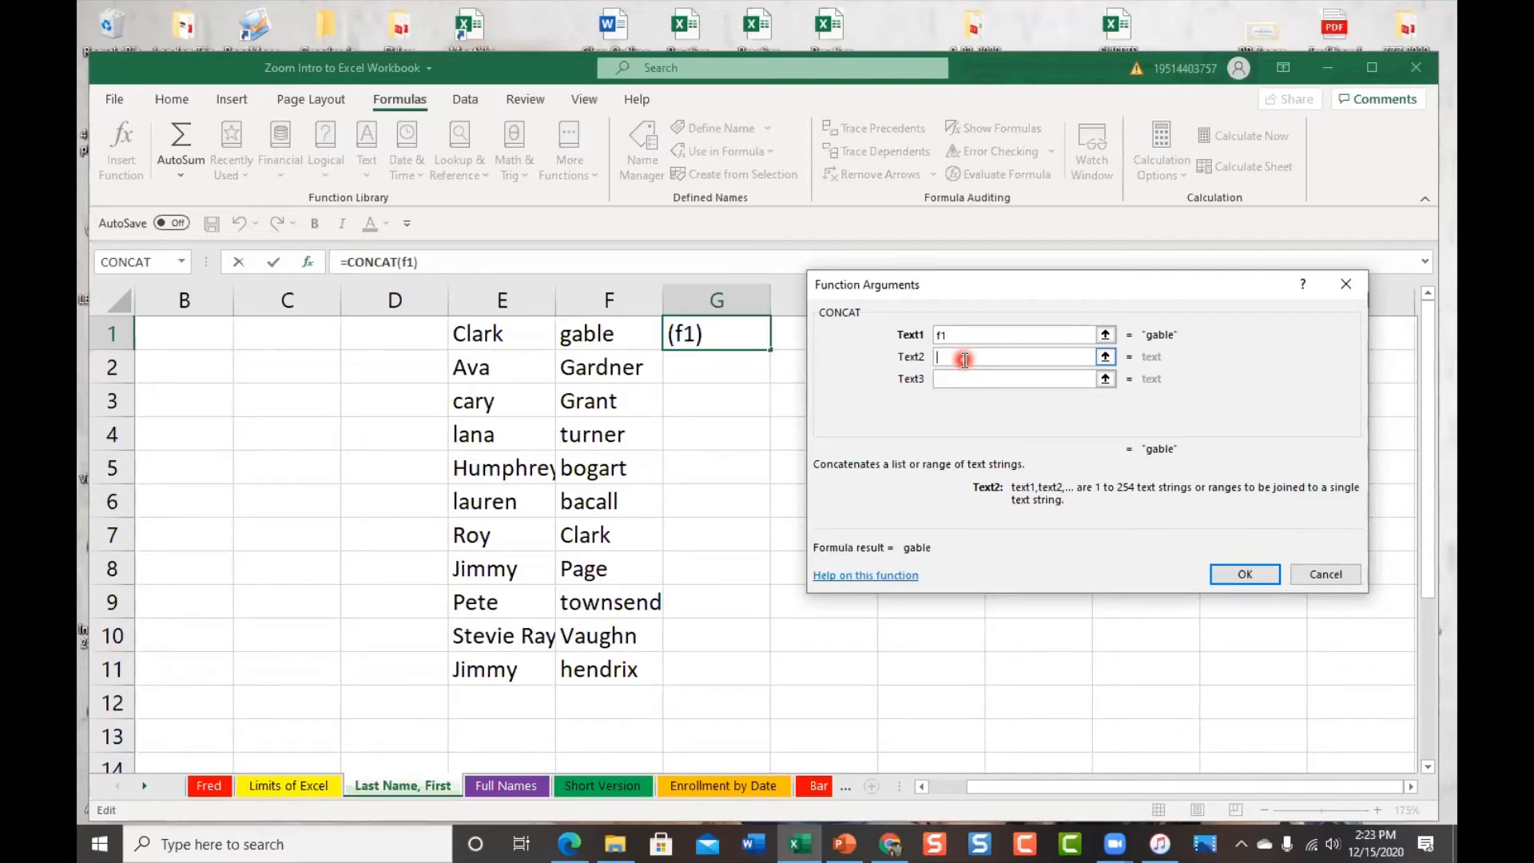
left_click(217, 787)
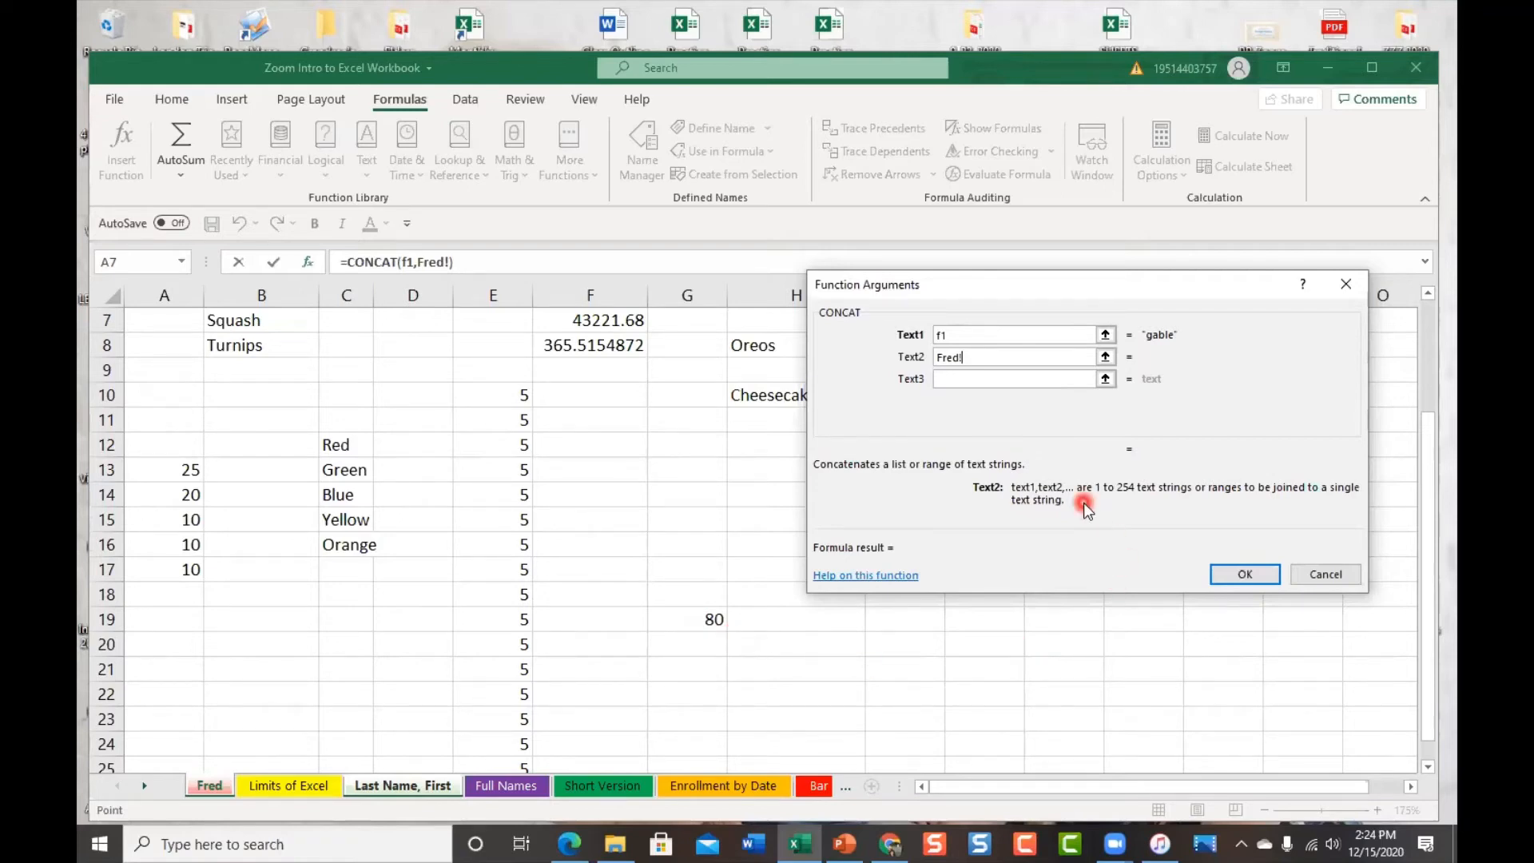
Return to the Last Name, First sheet and delete the stray Fred! reference from Text2
left_click(434, 786)
left_click_drag(1050, 353, 941, 358)
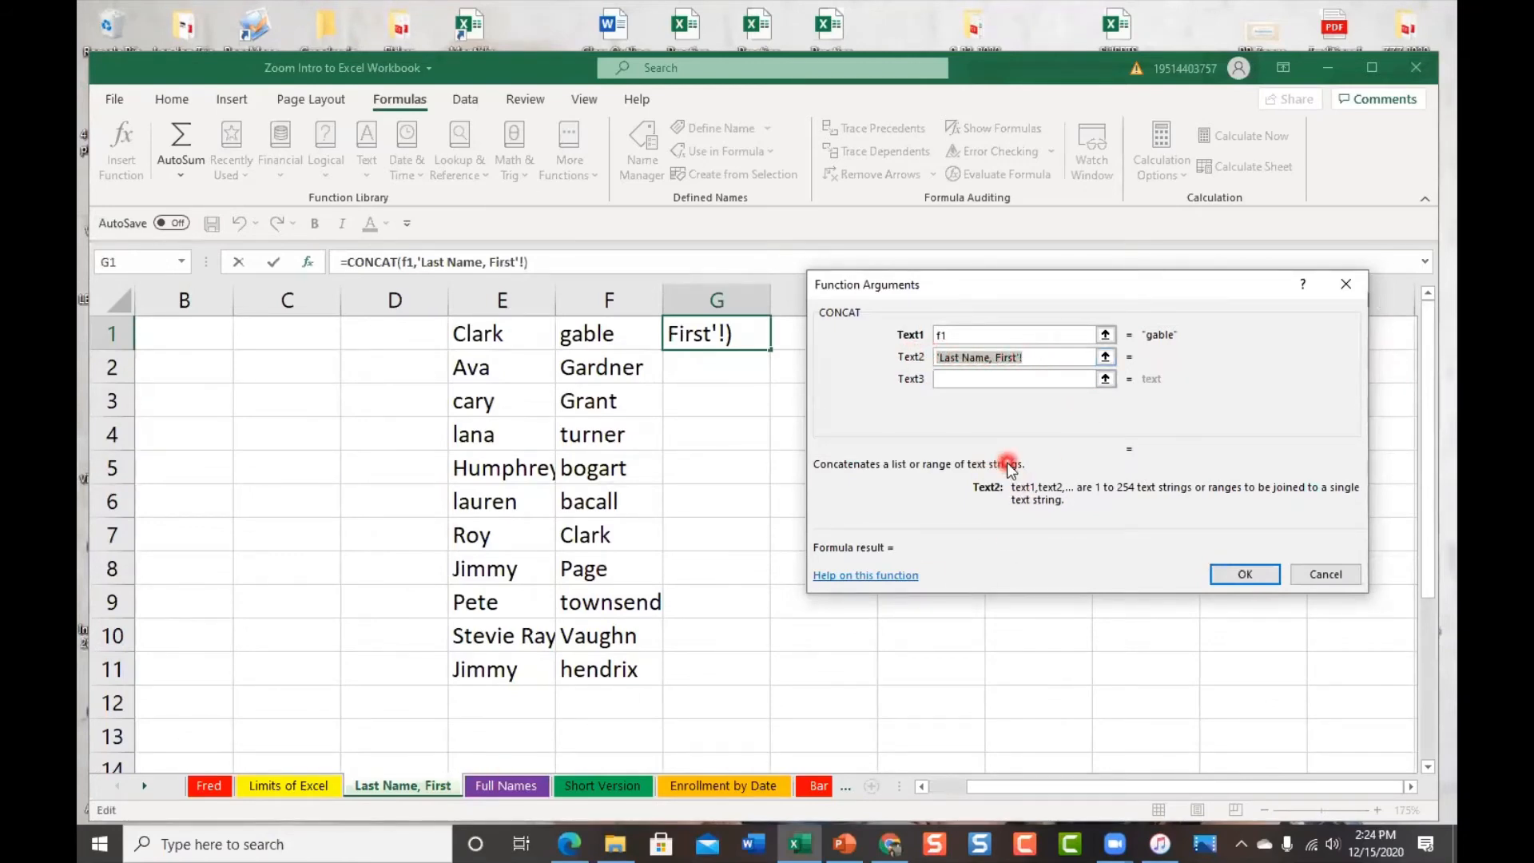
key("Delete")
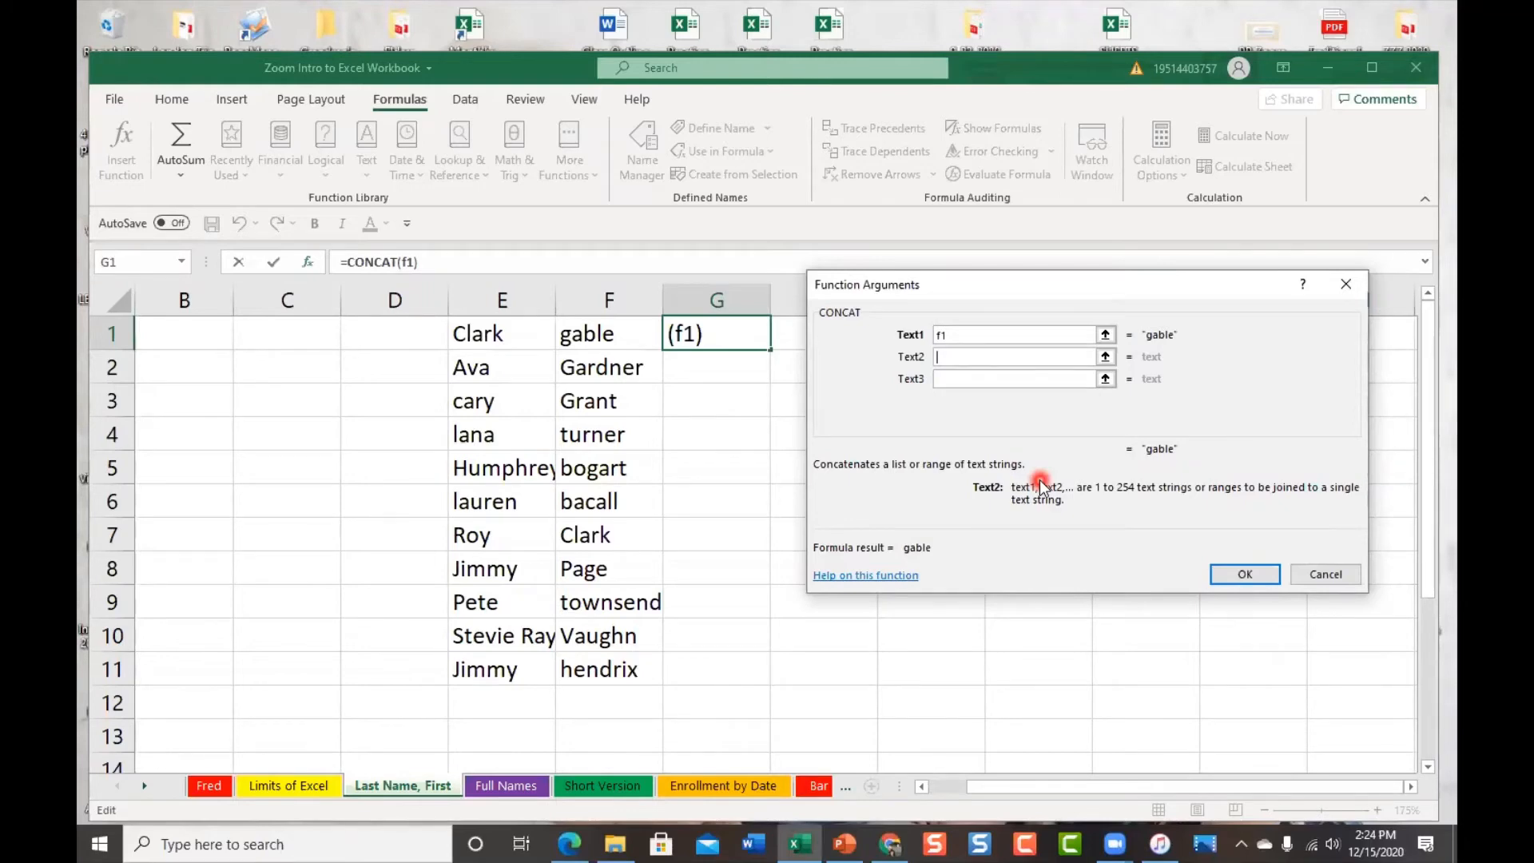
Fill Text2 with ", " and Text3 with E1, then confirm so G1 shows 'gable, Clark'
type("\"")
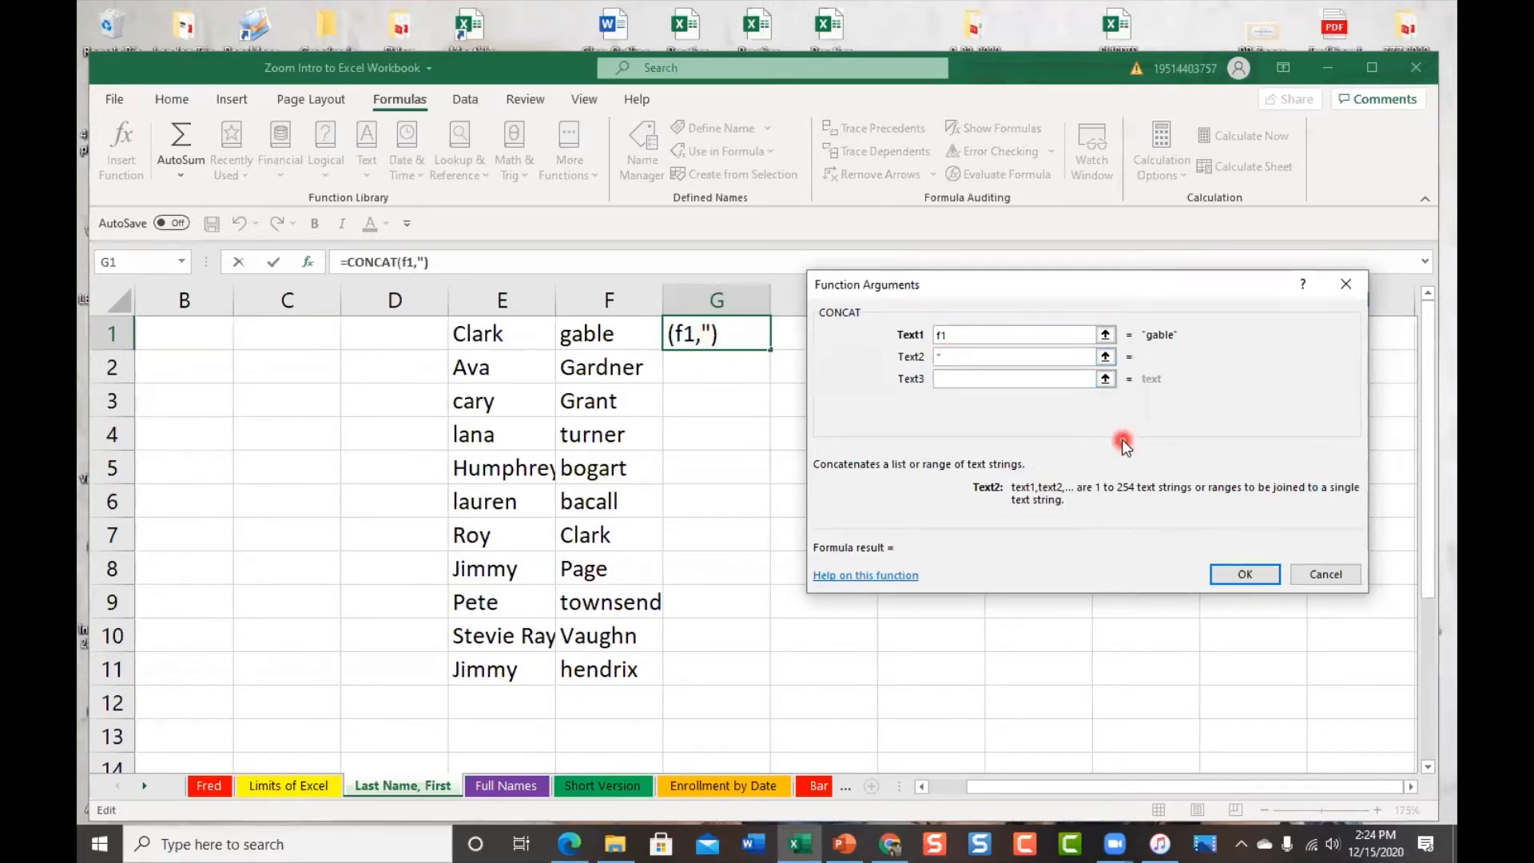
type(", \"")
left_click(962, 379)
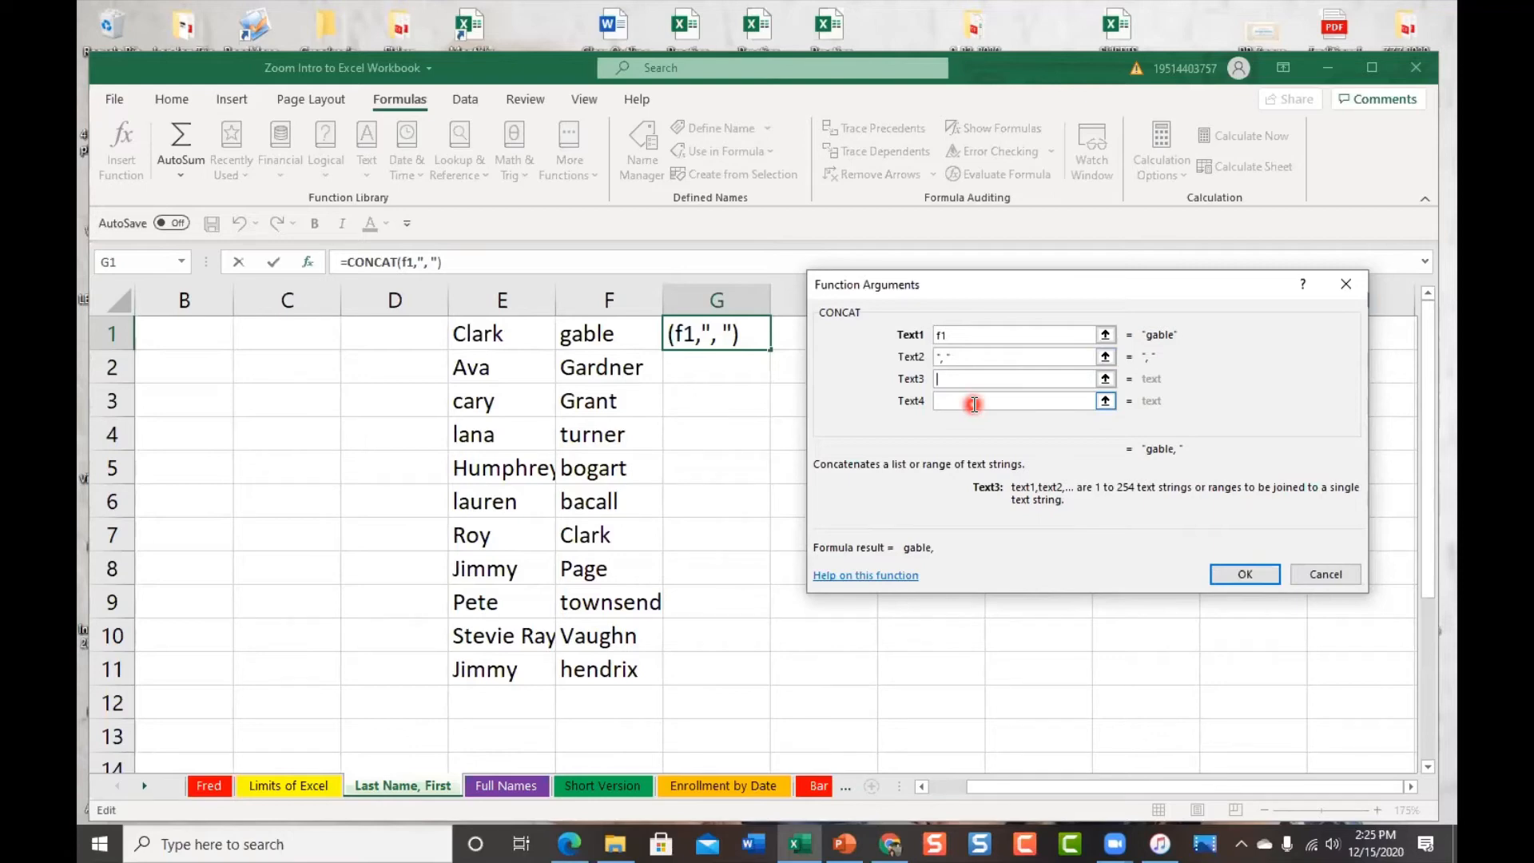
left_click(486, 337)
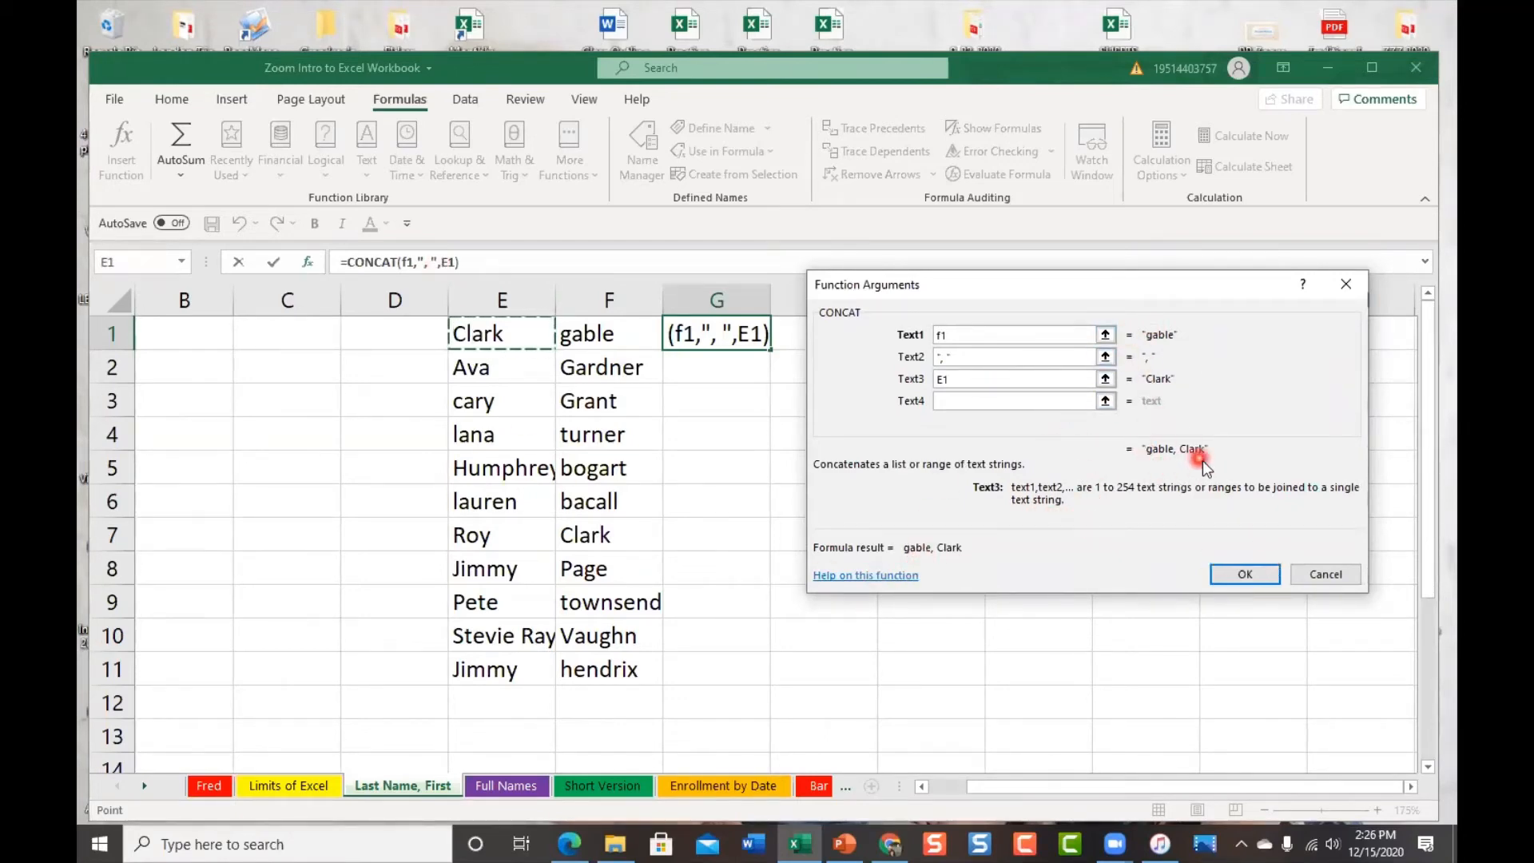
left_click(1249, 572)
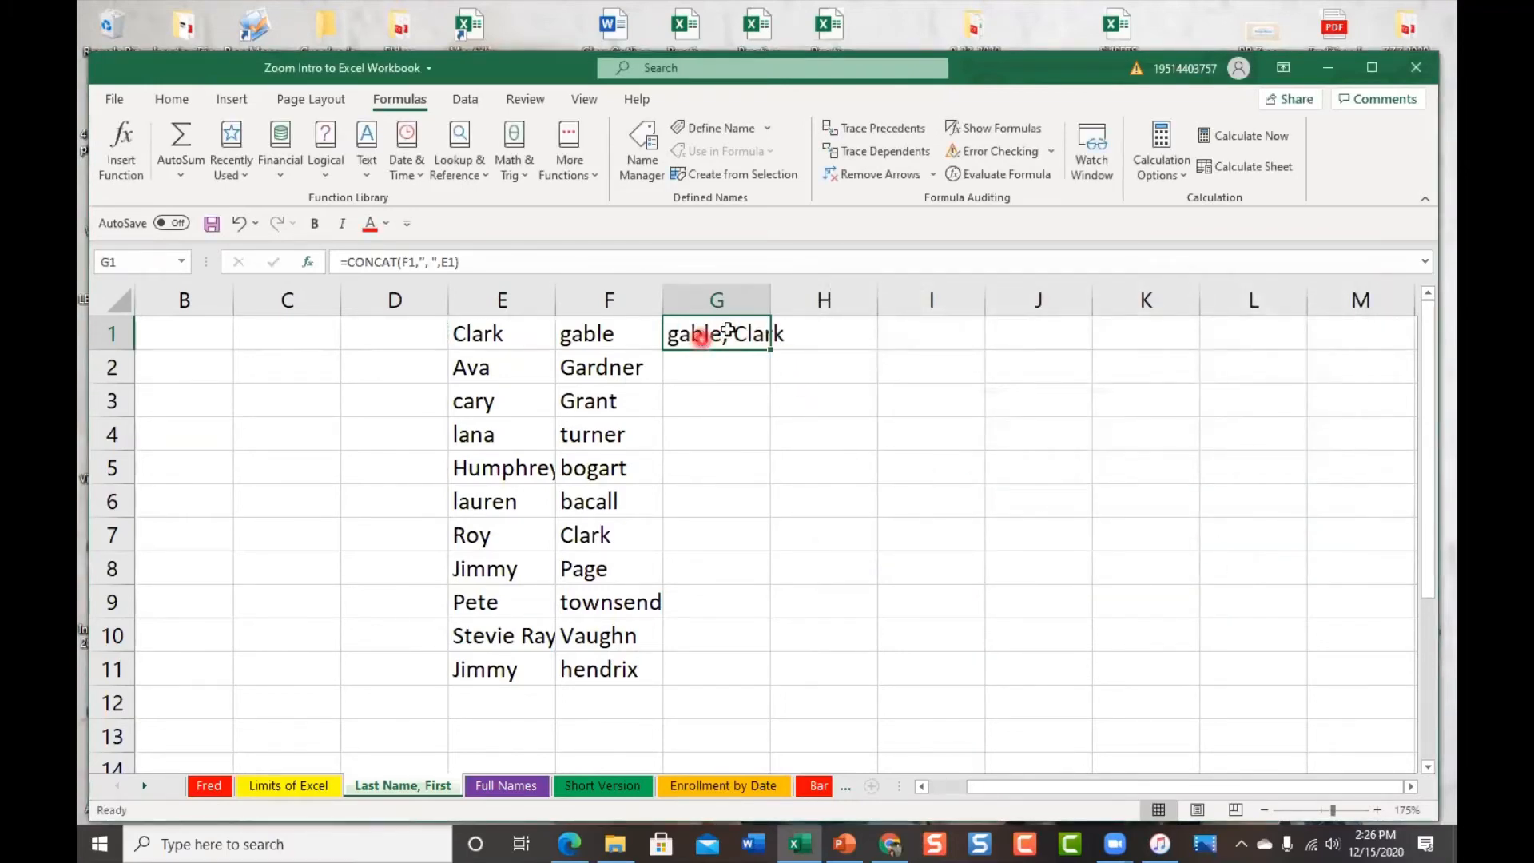
Widen column G to fit 'gable, Clark', then undo a trial fill of the formula to G4
left_click_drag(771, 298, 821, 299)
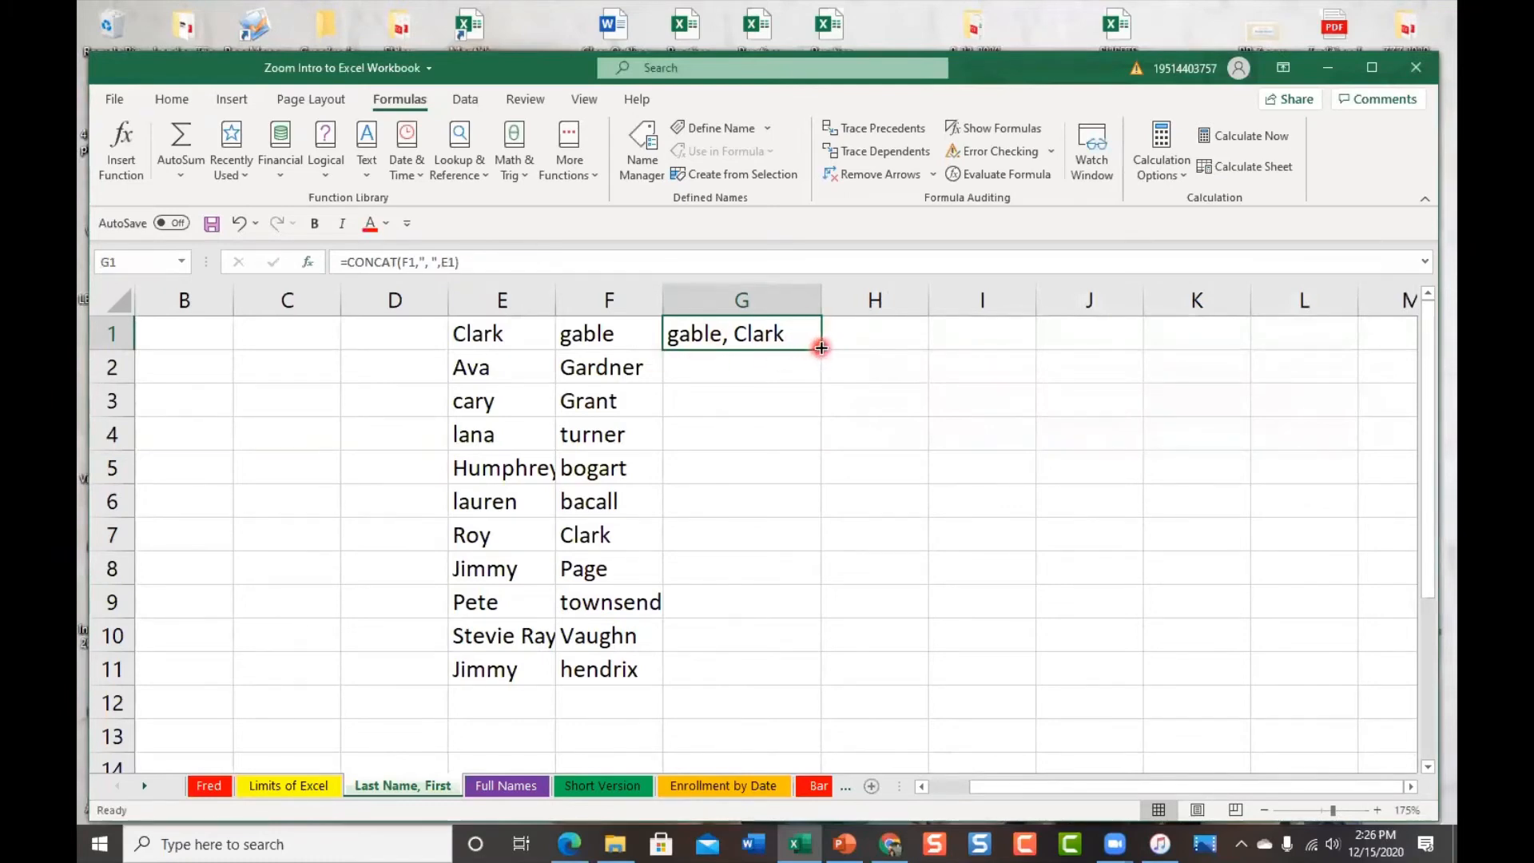
left_click_drag(822, 347, 813, 455)
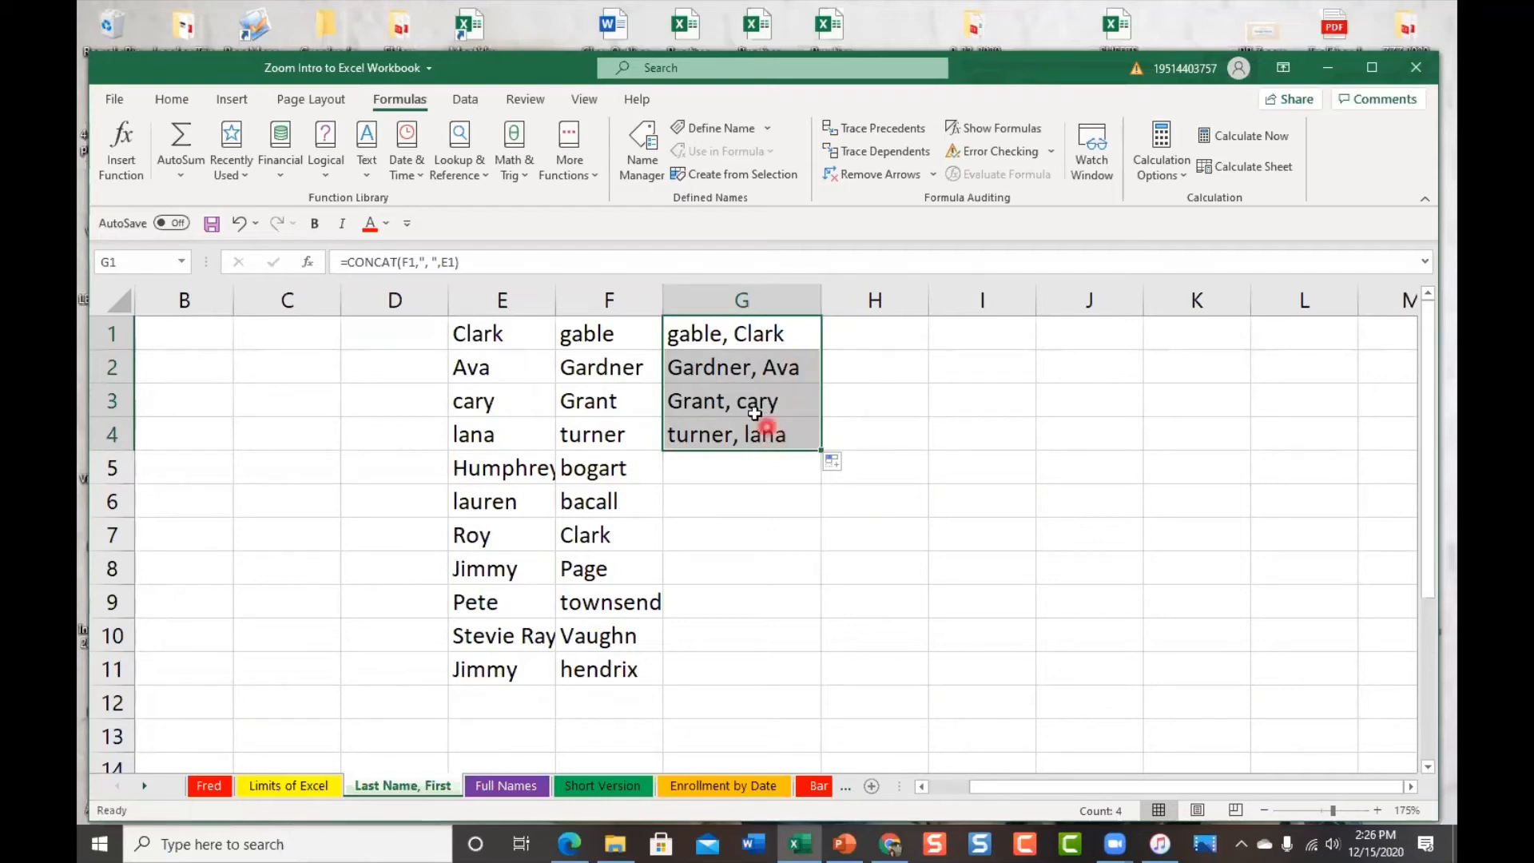
left_click(741, 334)
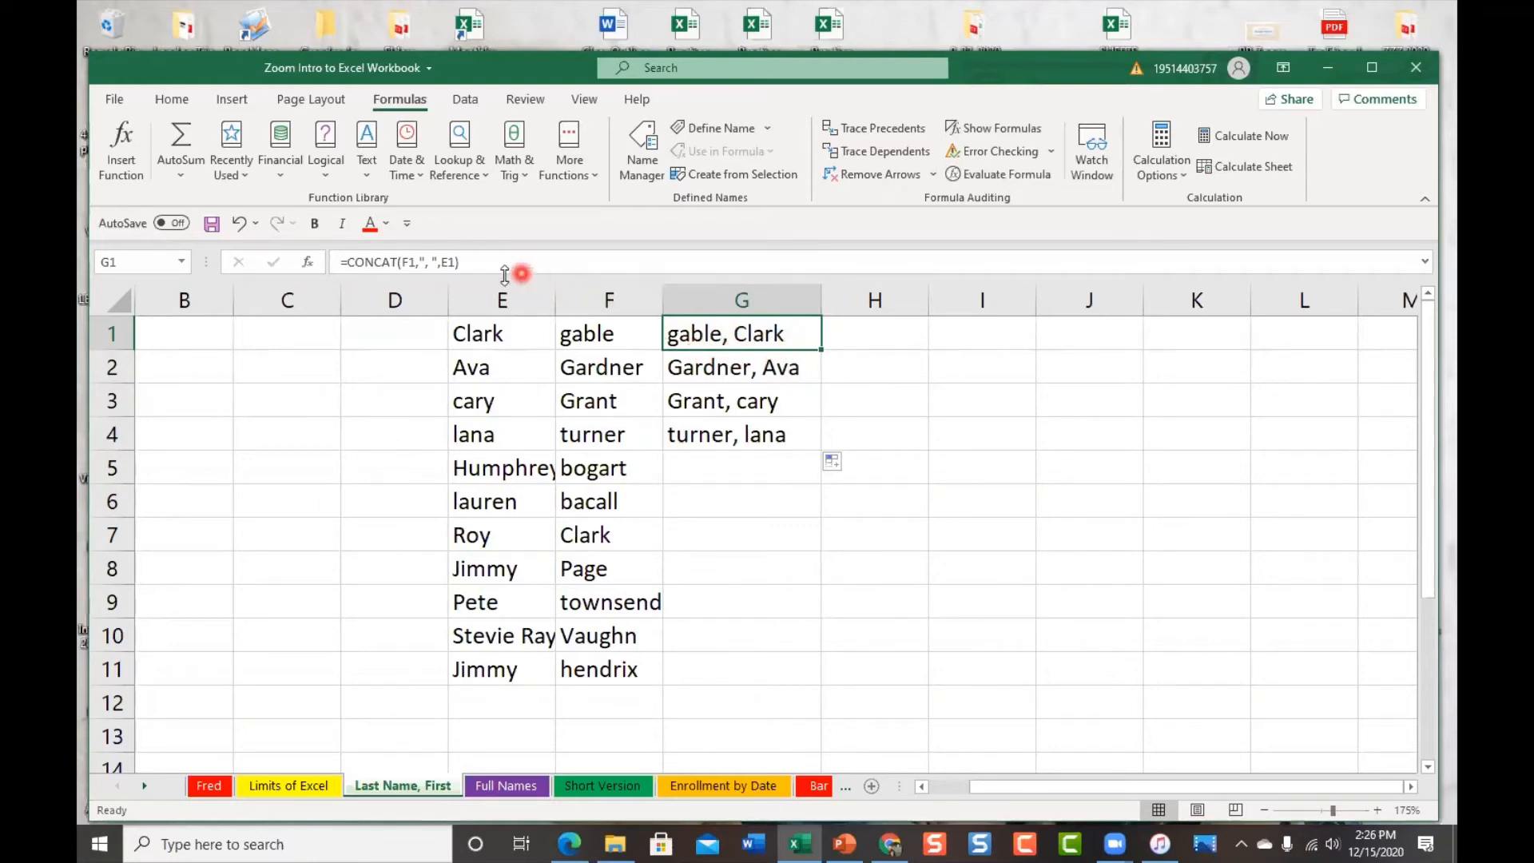
left_click(736, 372)
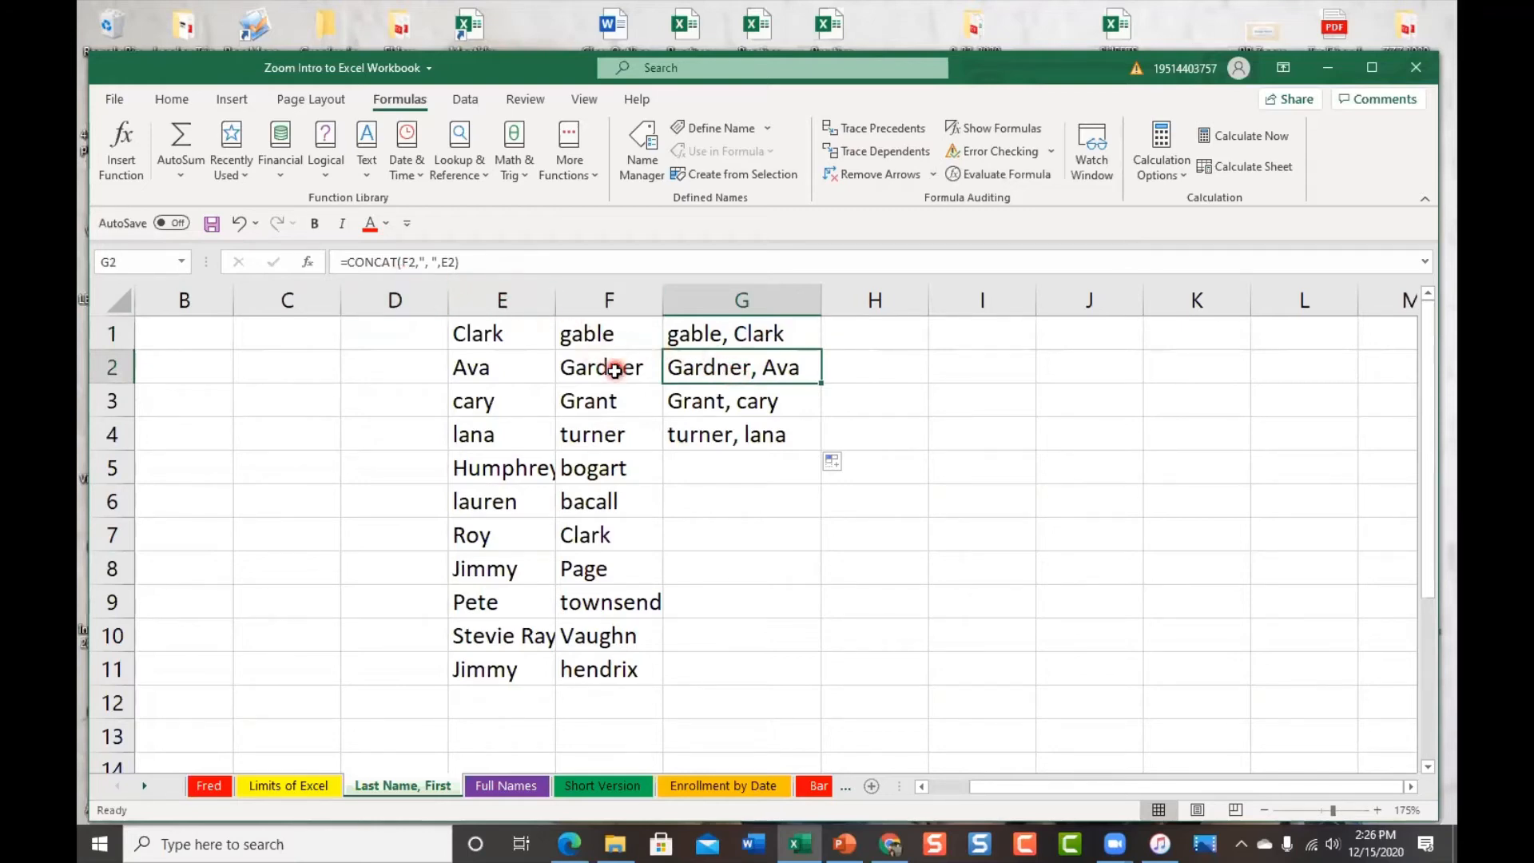
left_click(765, 403)
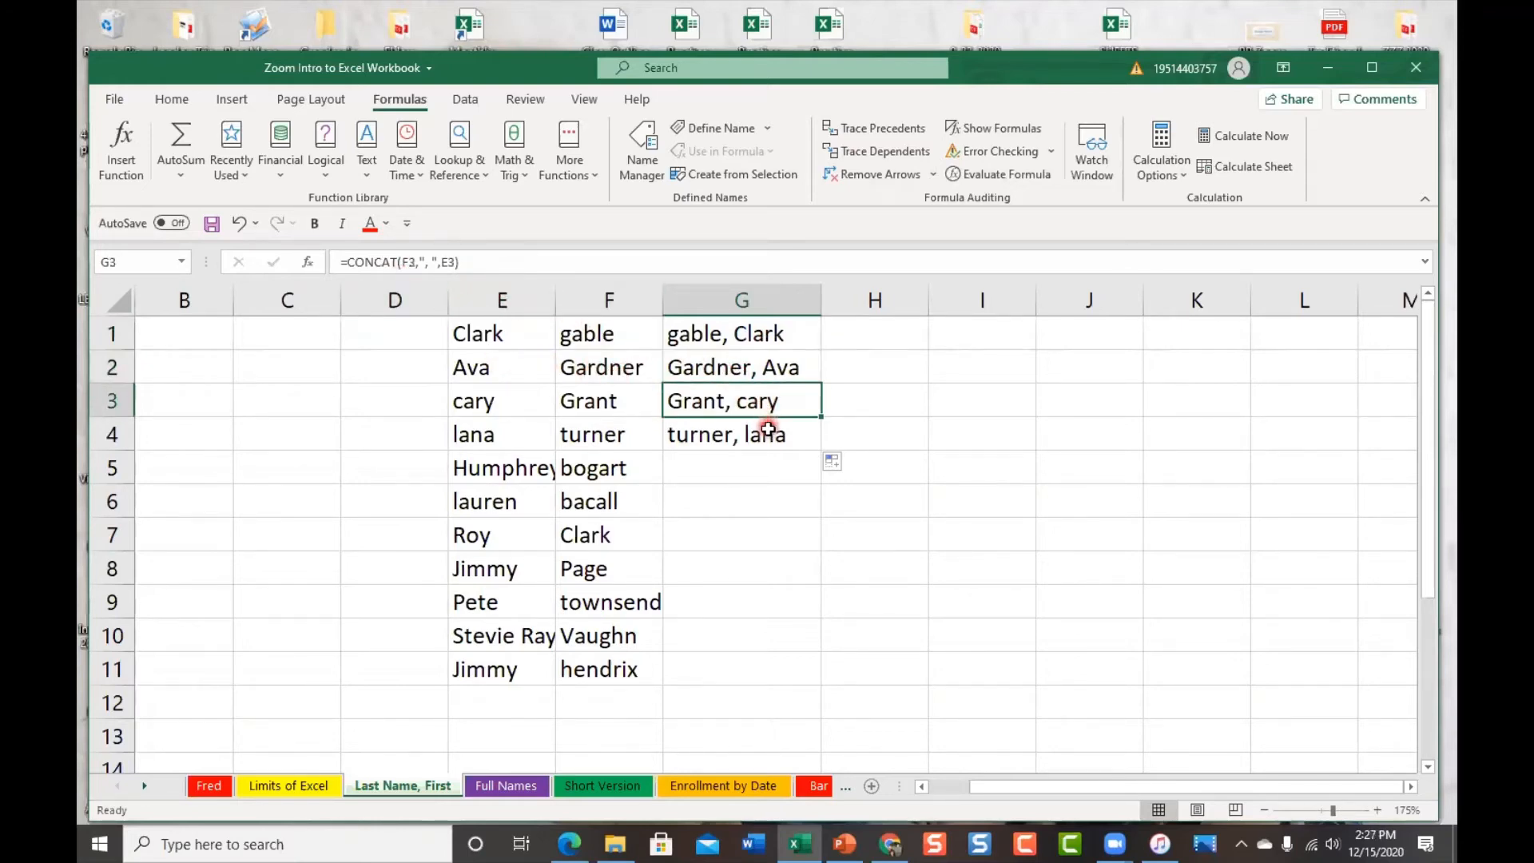
left_click(767, 427)
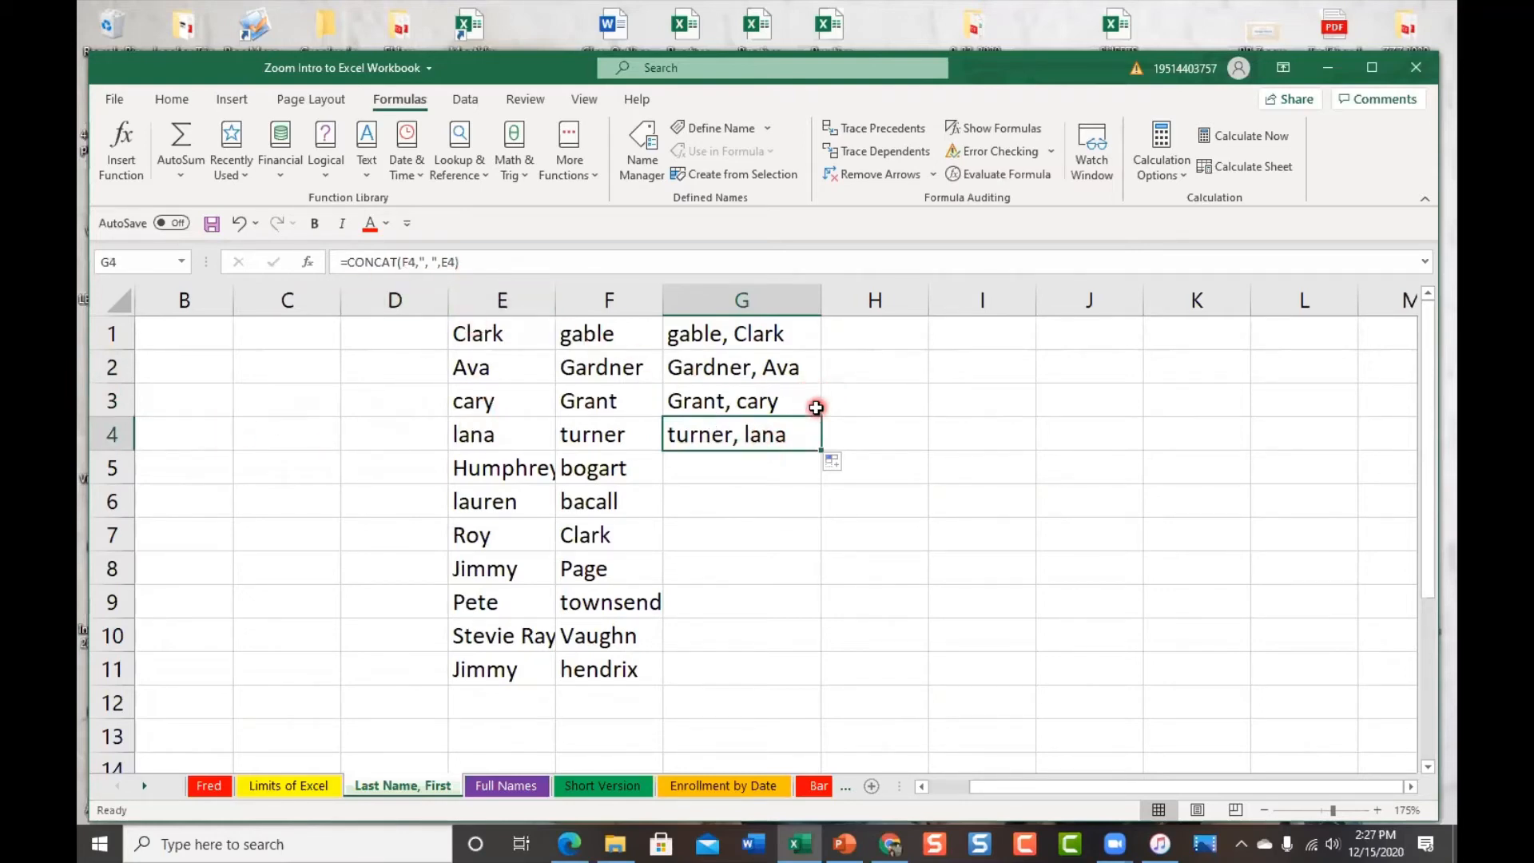
left_click(237, 226)
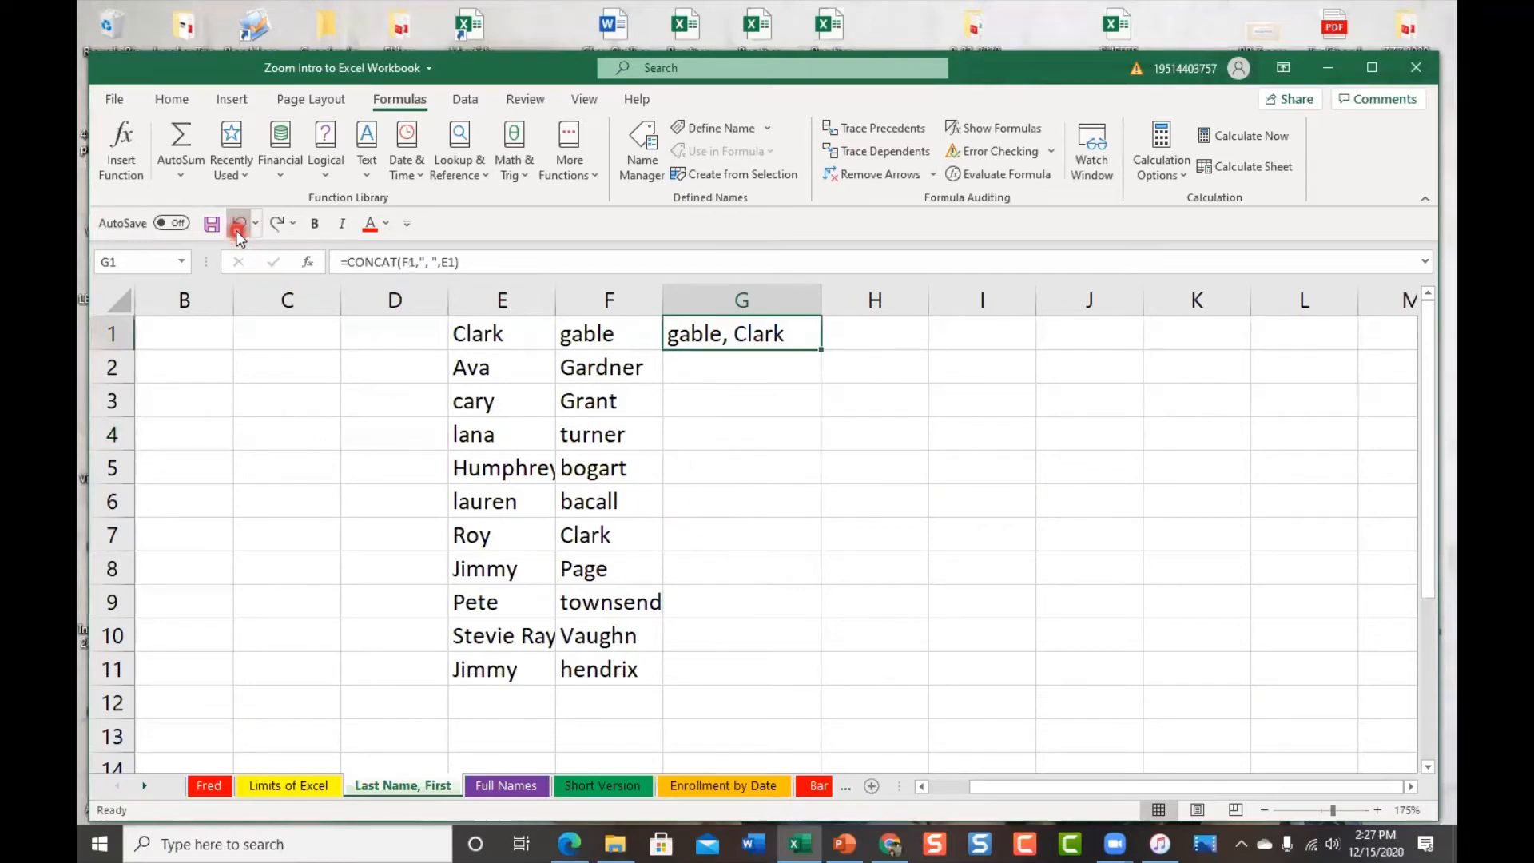
Autofill the CONCAT formula from G1 to G11, widen column G to 17.43, and check G1 and G11
double_click(821, 349)
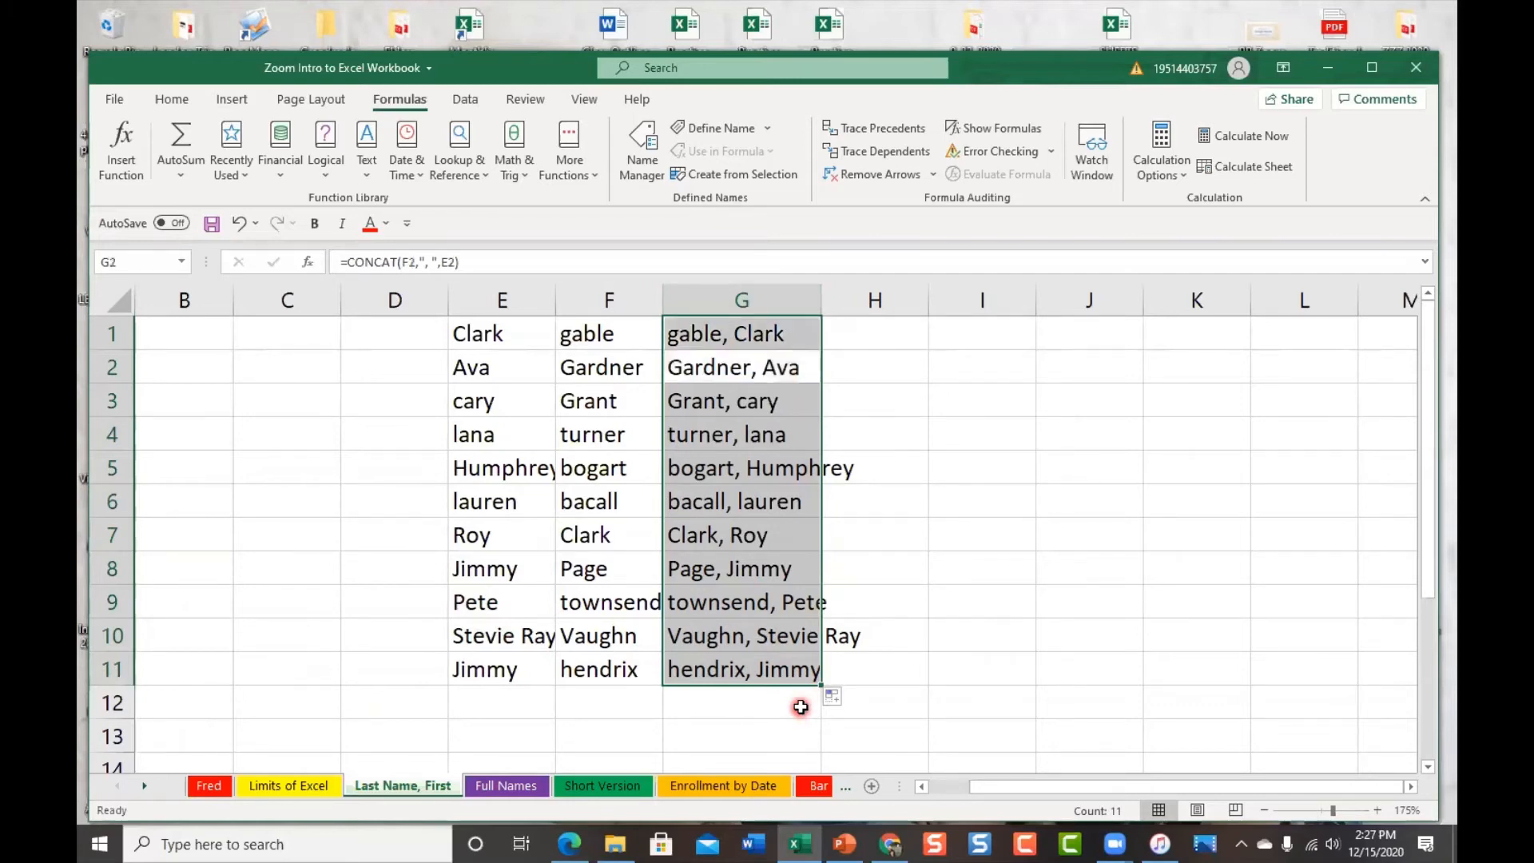
left_click(891, 356)
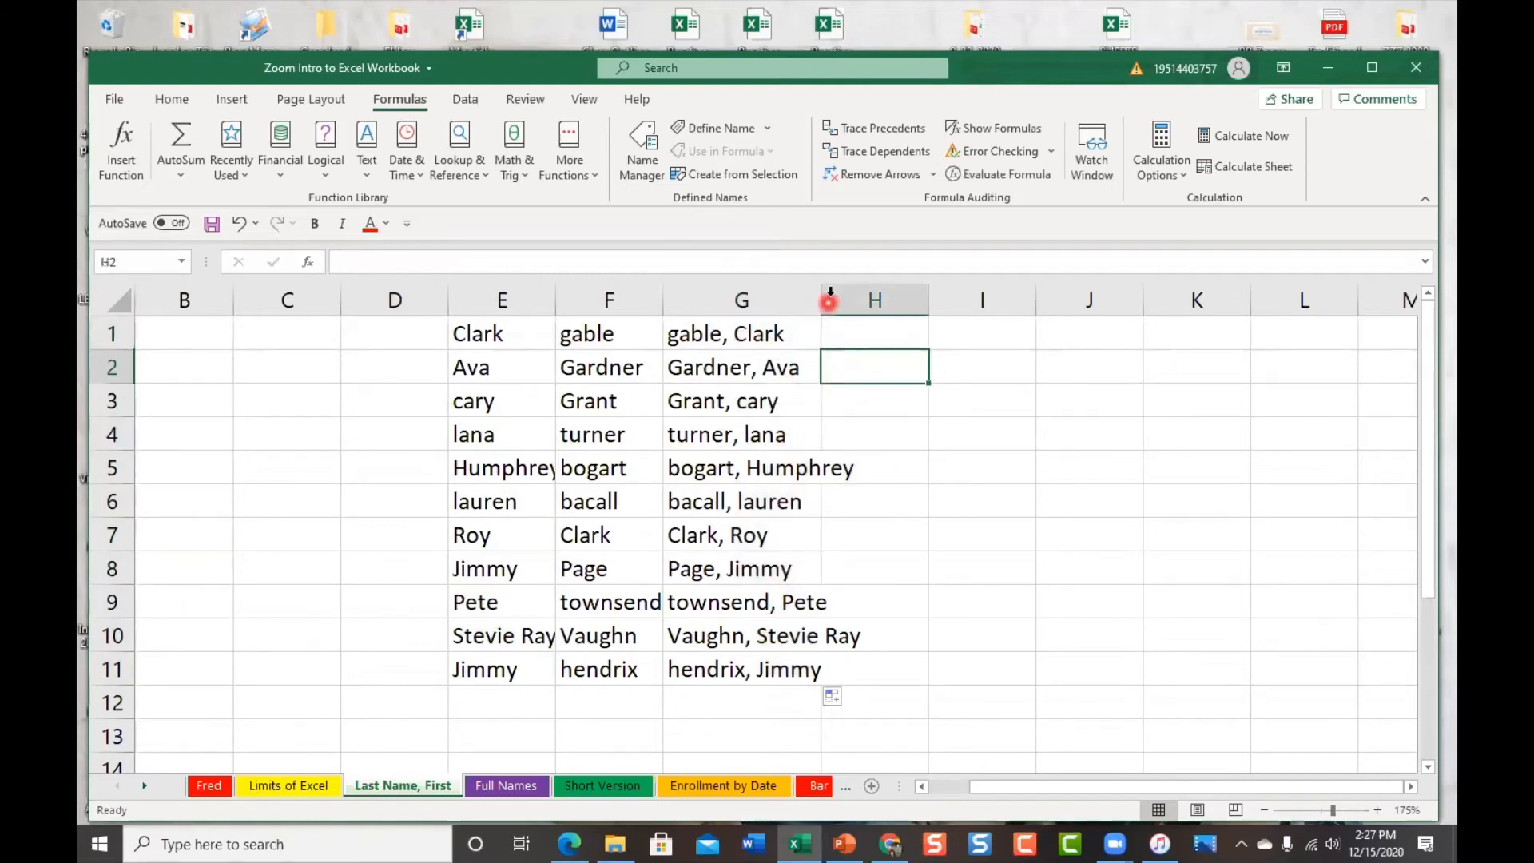
left_click_drag(820, 301, 876, 301)
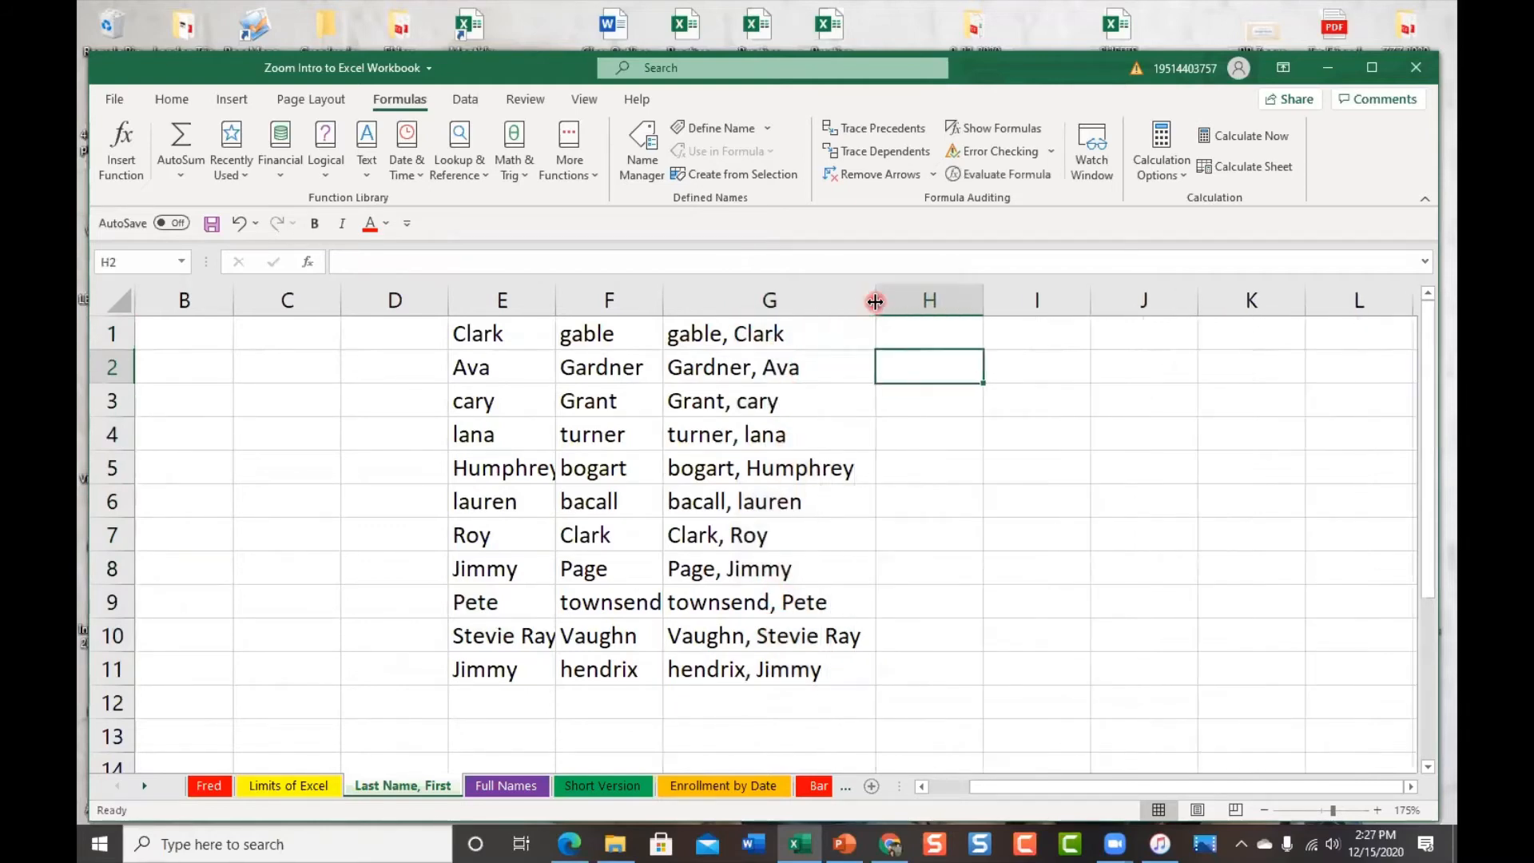
left_click(769, 333)
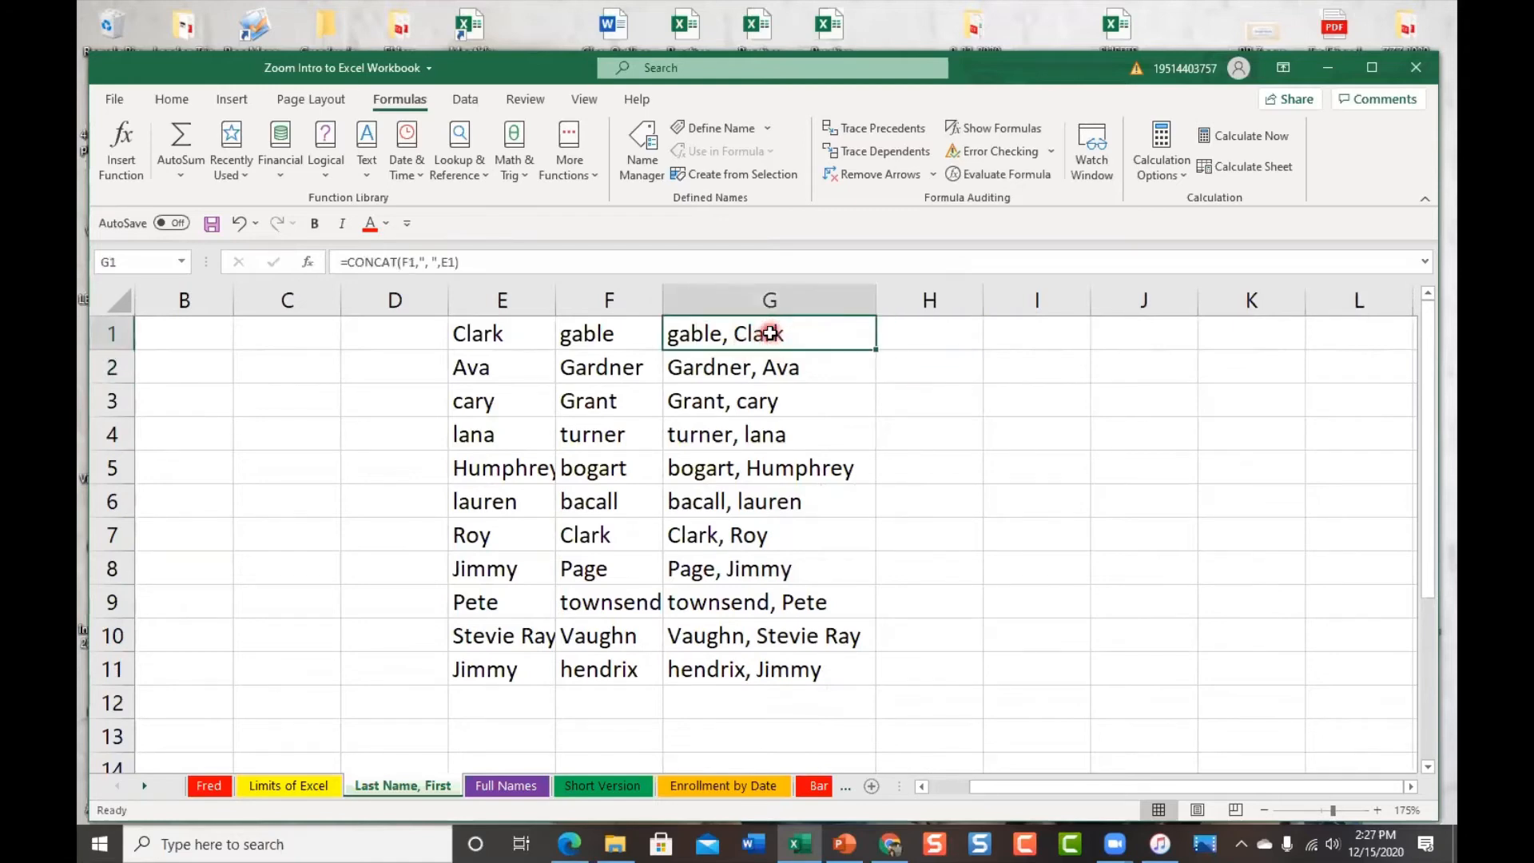
left_click(741, 670)
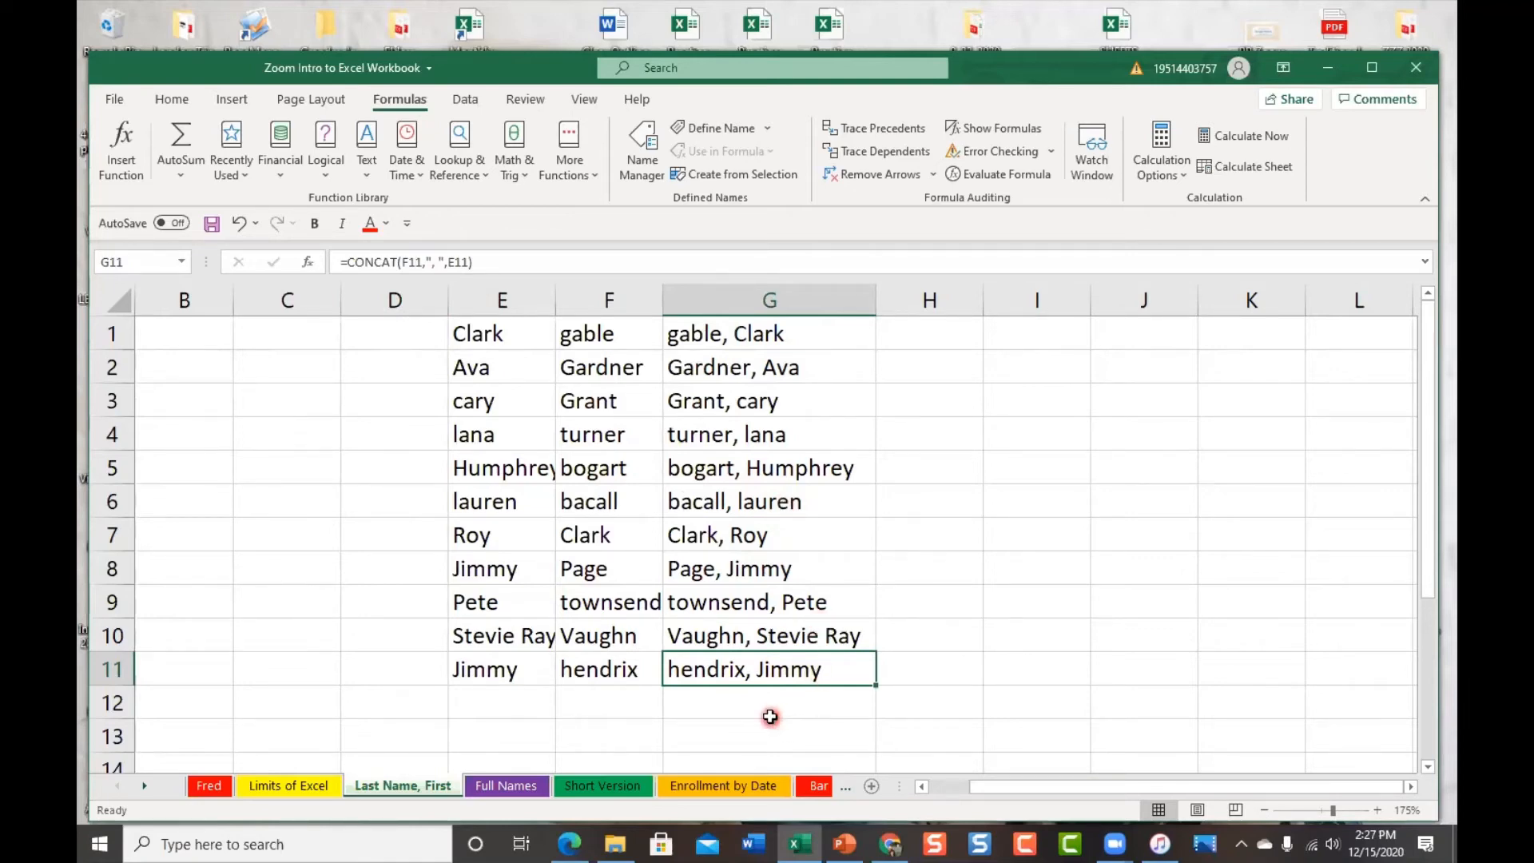
Select H1 and widen column H to a width of 11.29
left_click(933, 330)
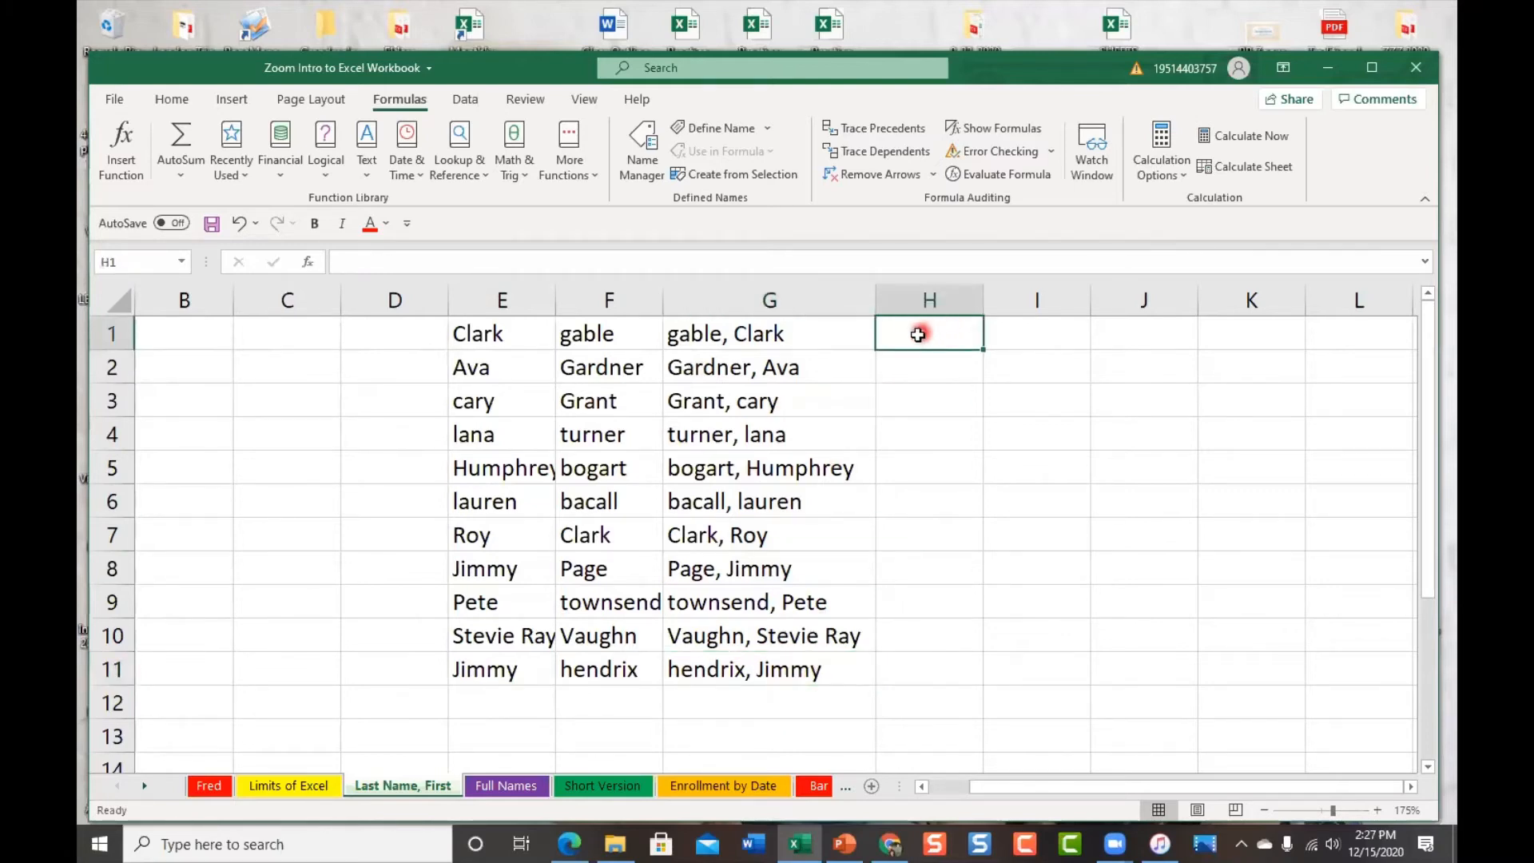
left_click_drag(984, 298, 1059, 299)
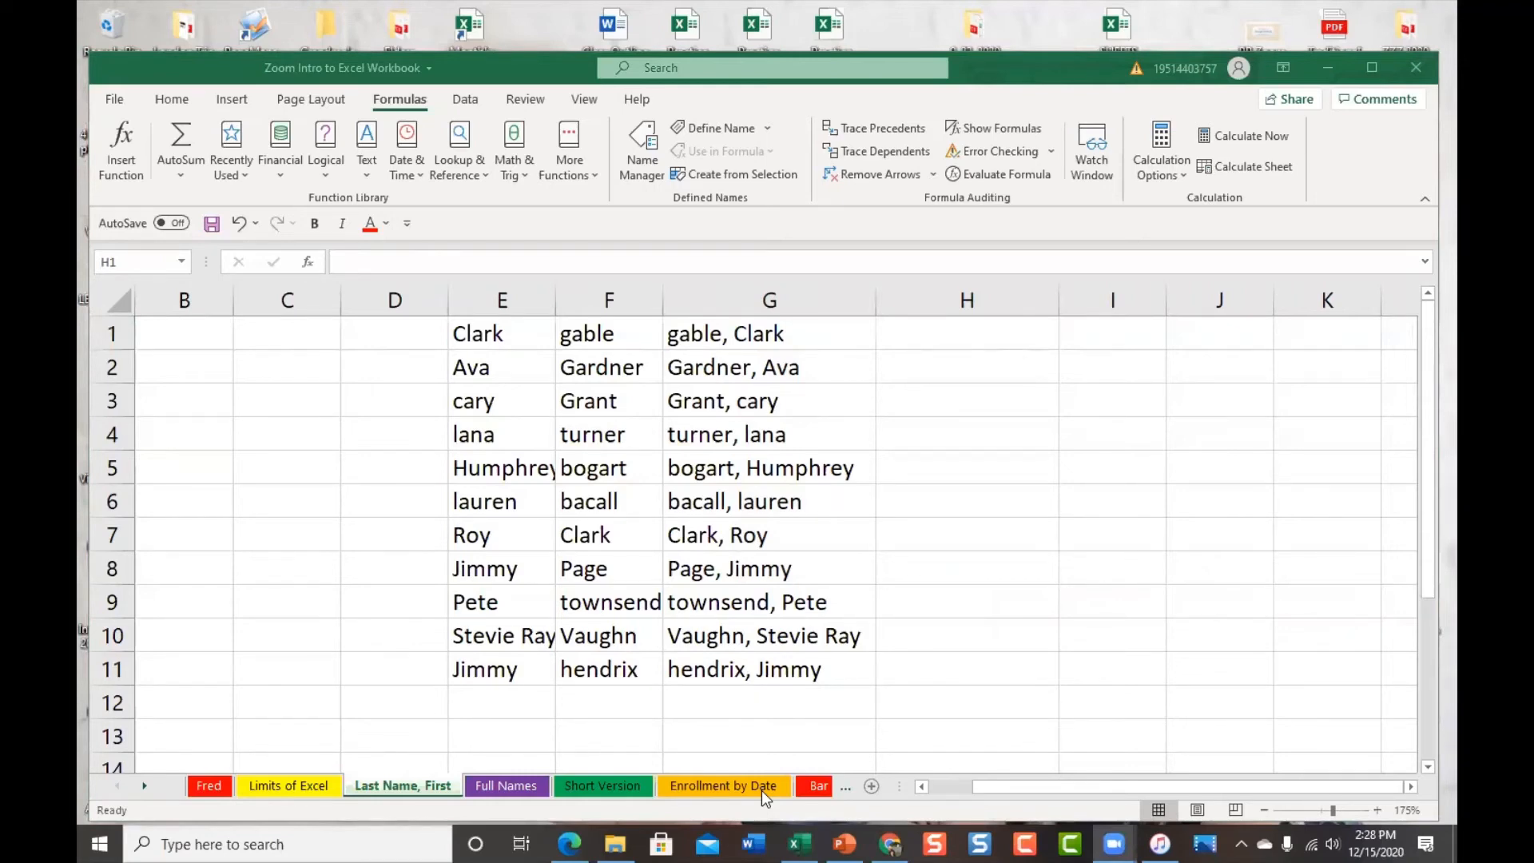
left_click(1236, 549)
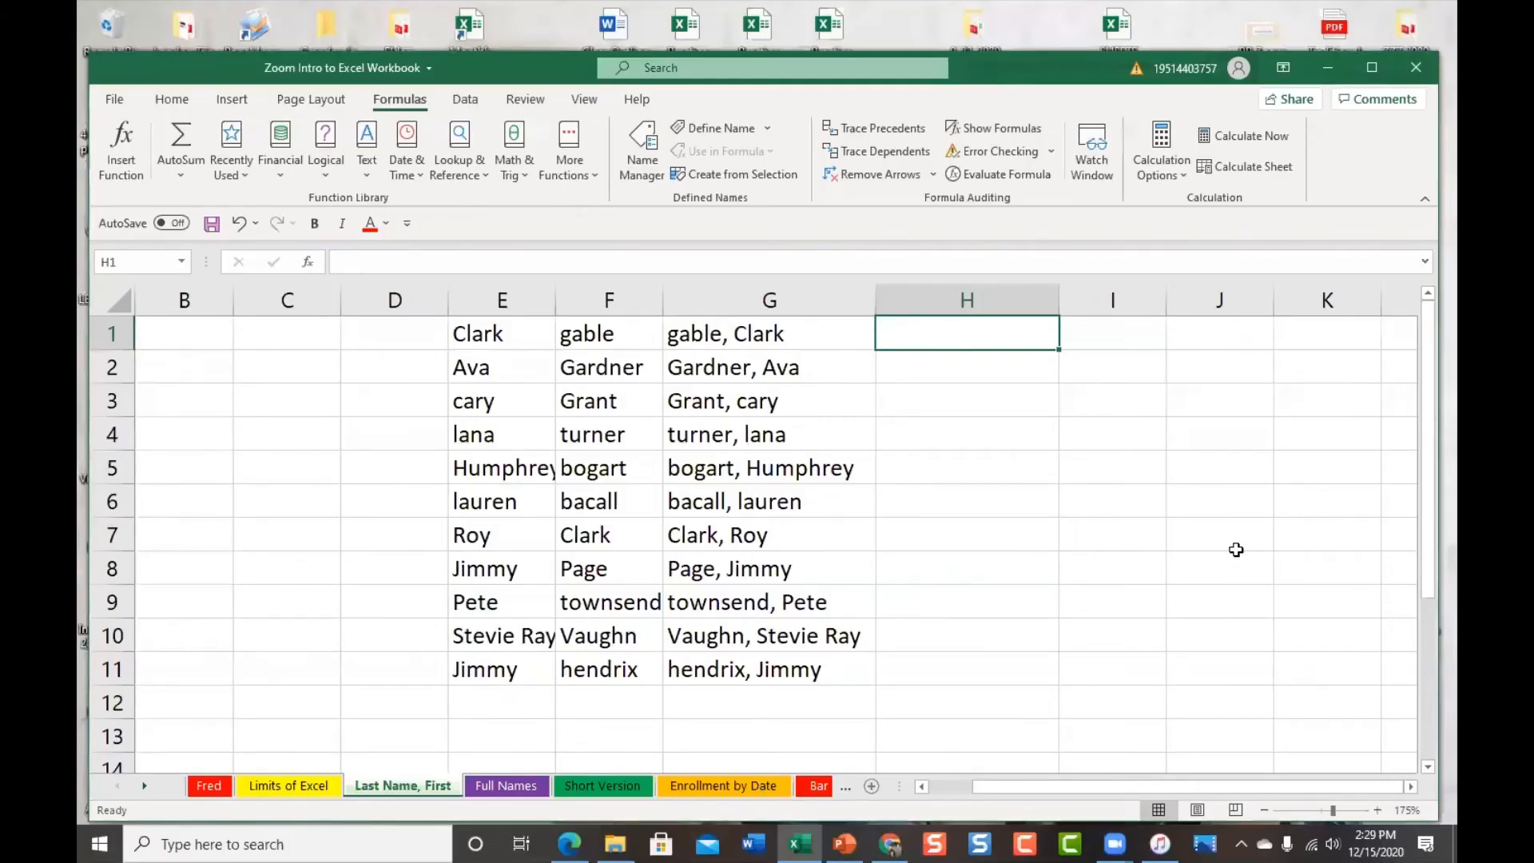
left_click(971, 334)
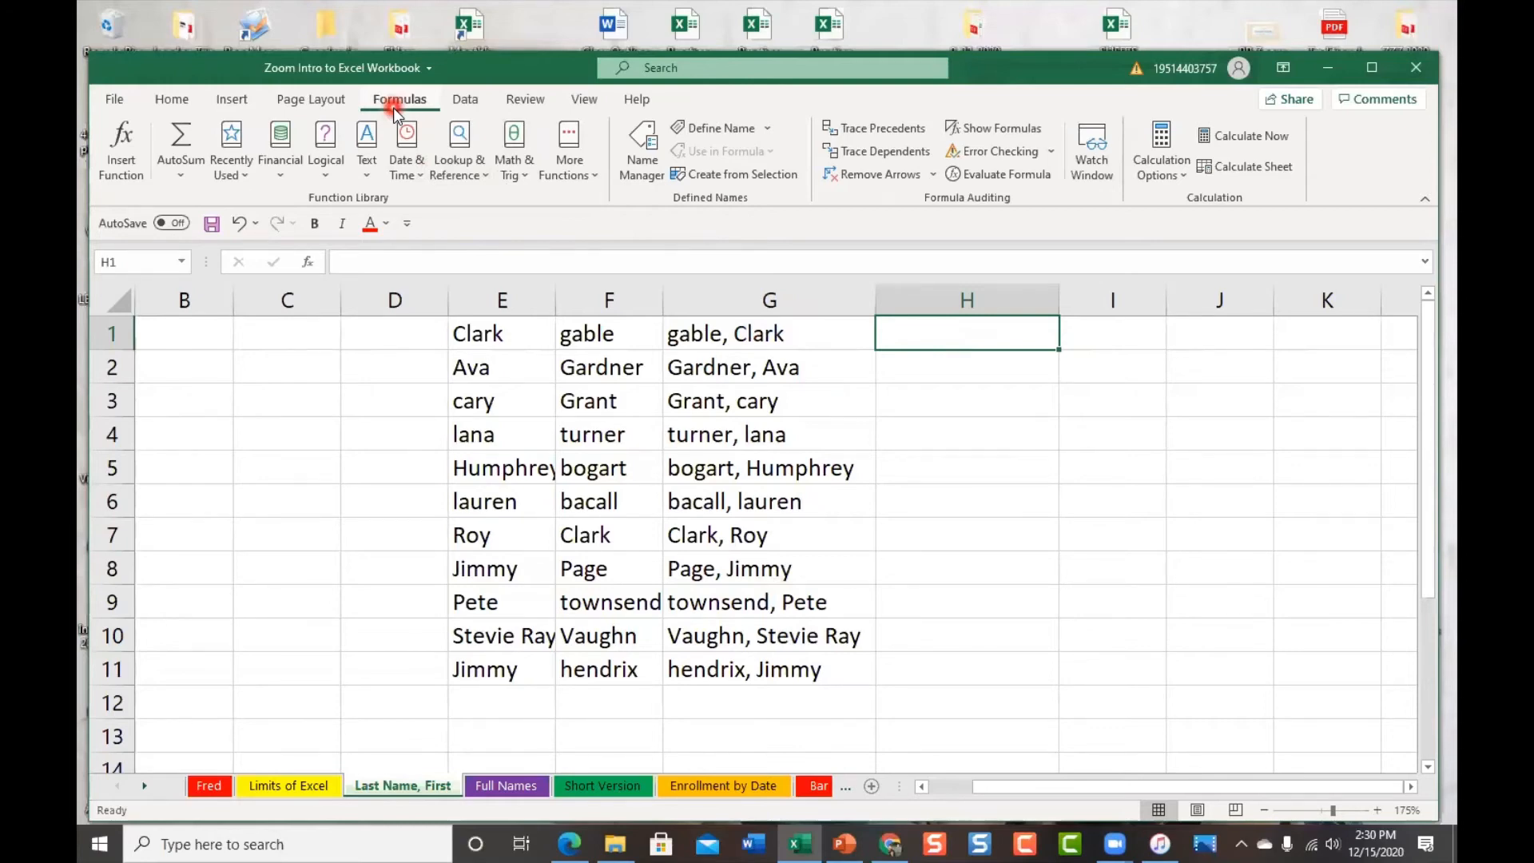
Enter =PROPER(G1) in H1 so it displays 'Gable, Clark'
left_click(368, 177)
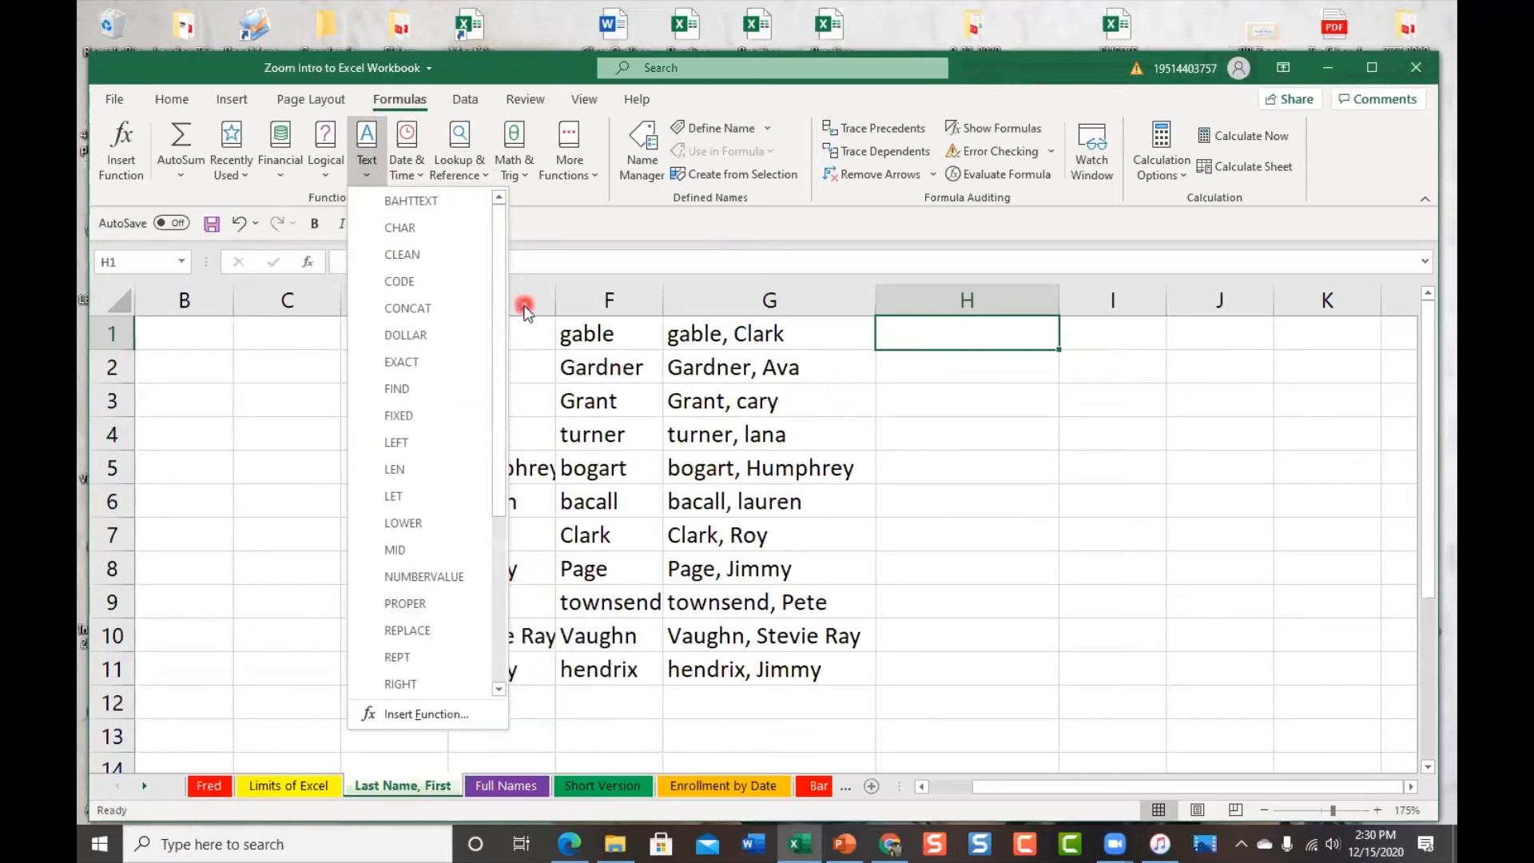
left_click(556, 266)
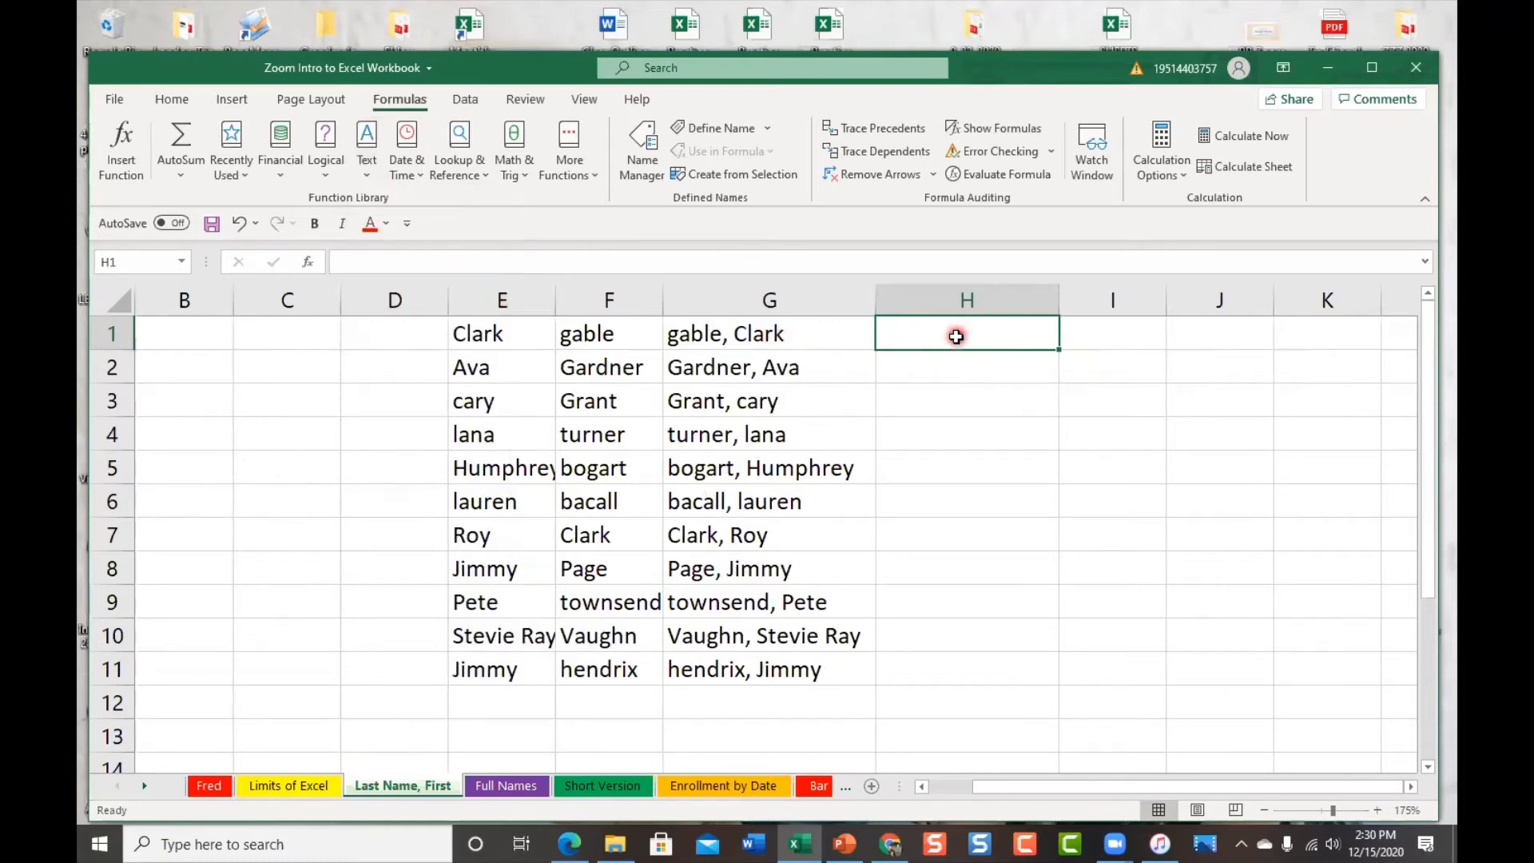
type("=")
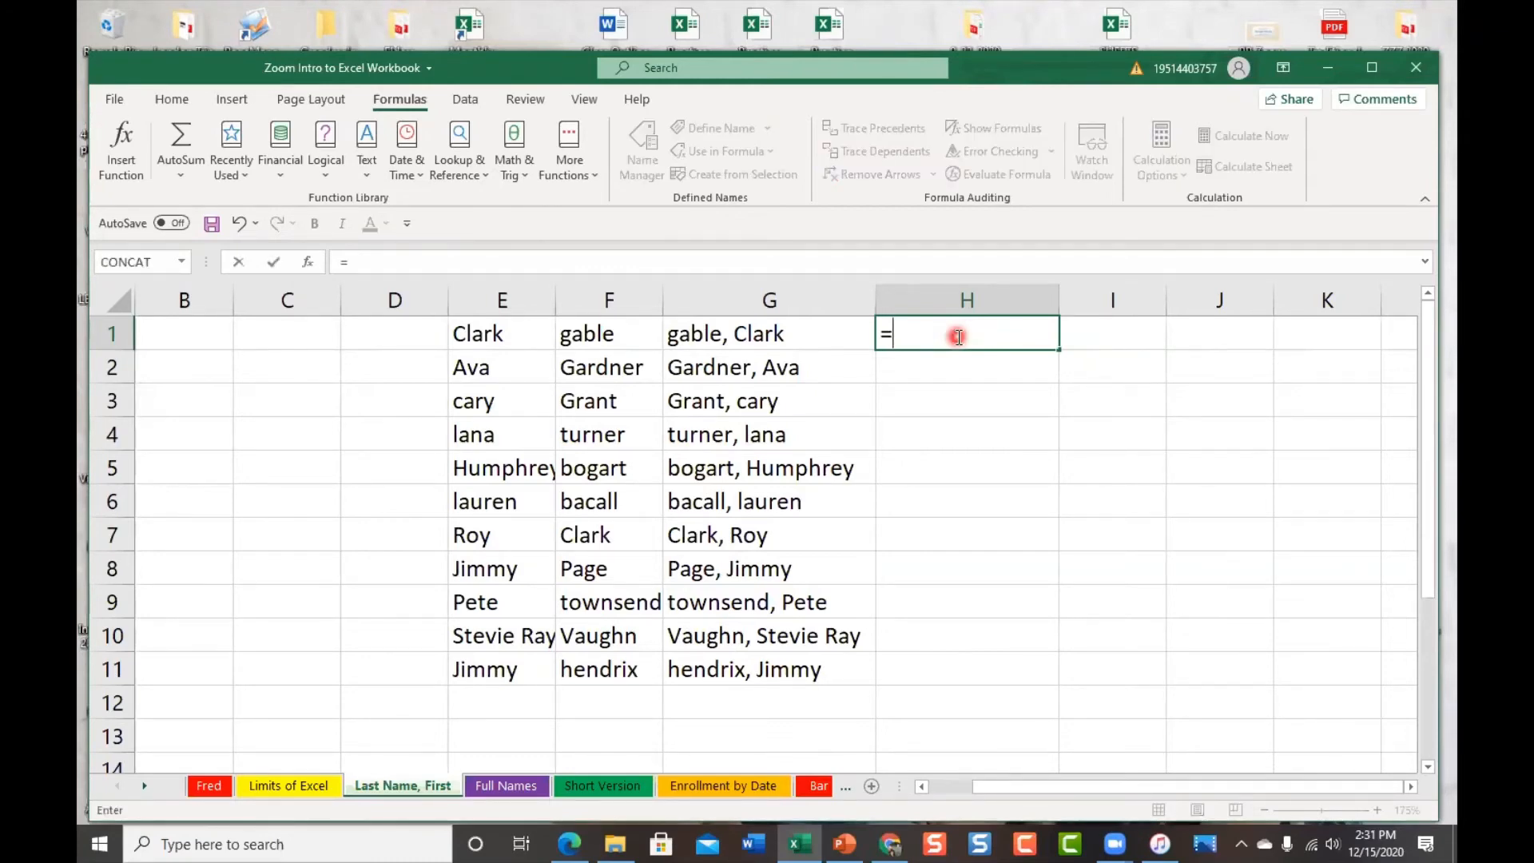
type("pr")
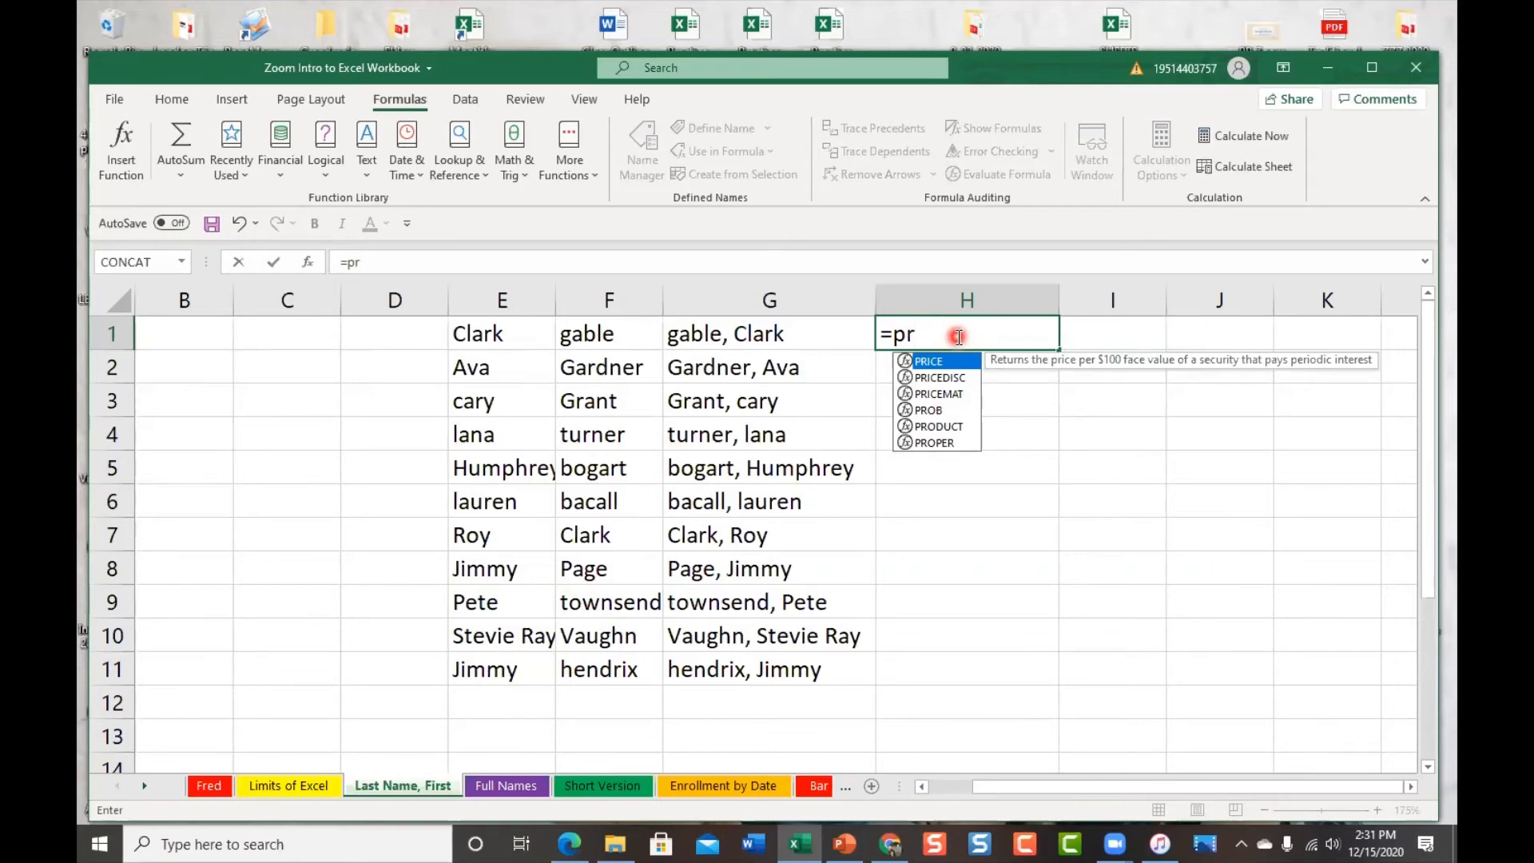
type("o")
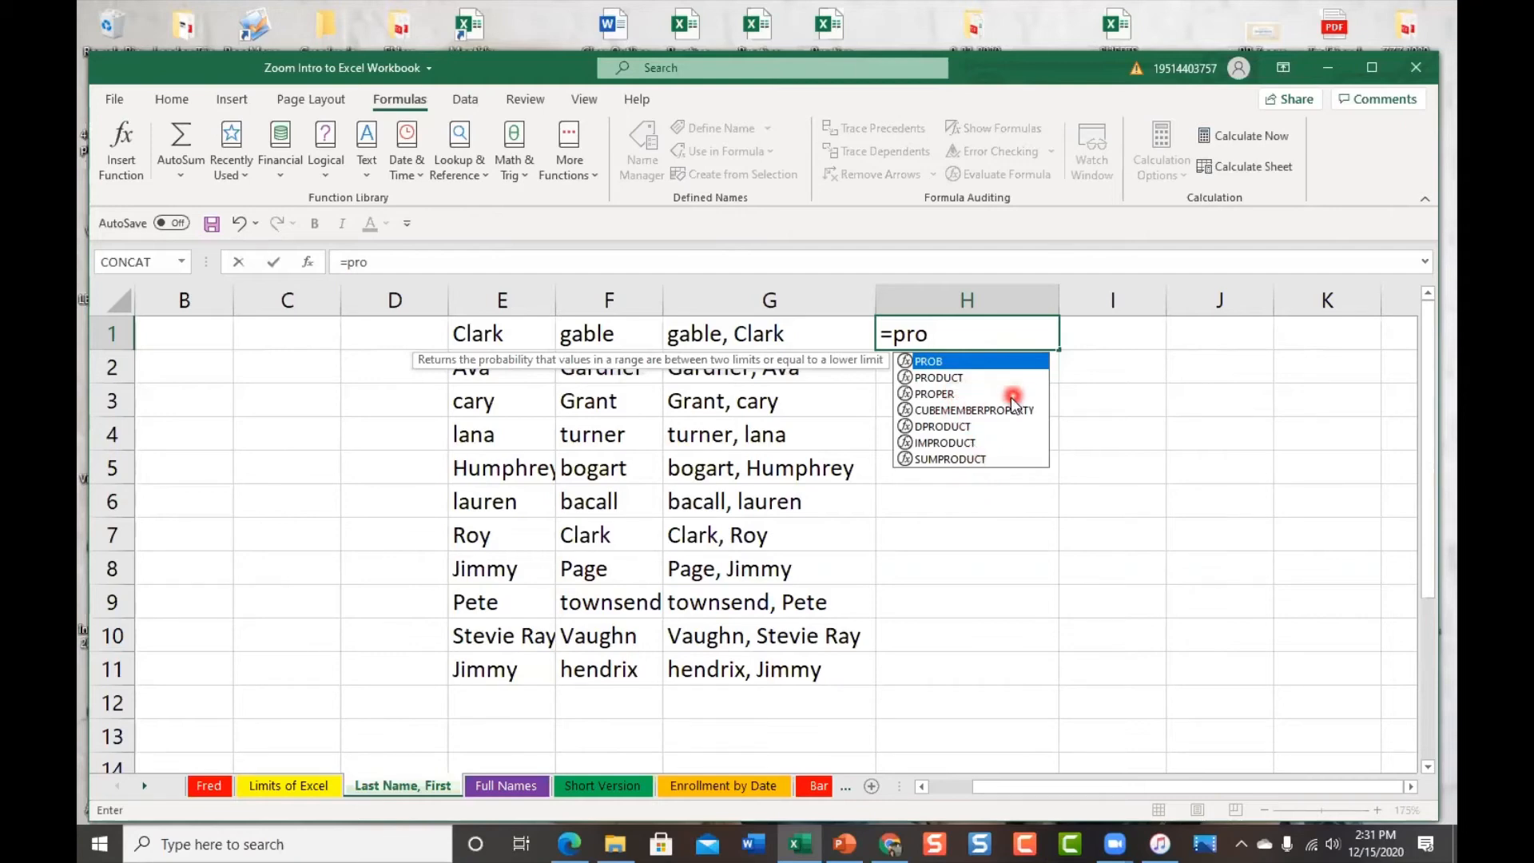
type("per")
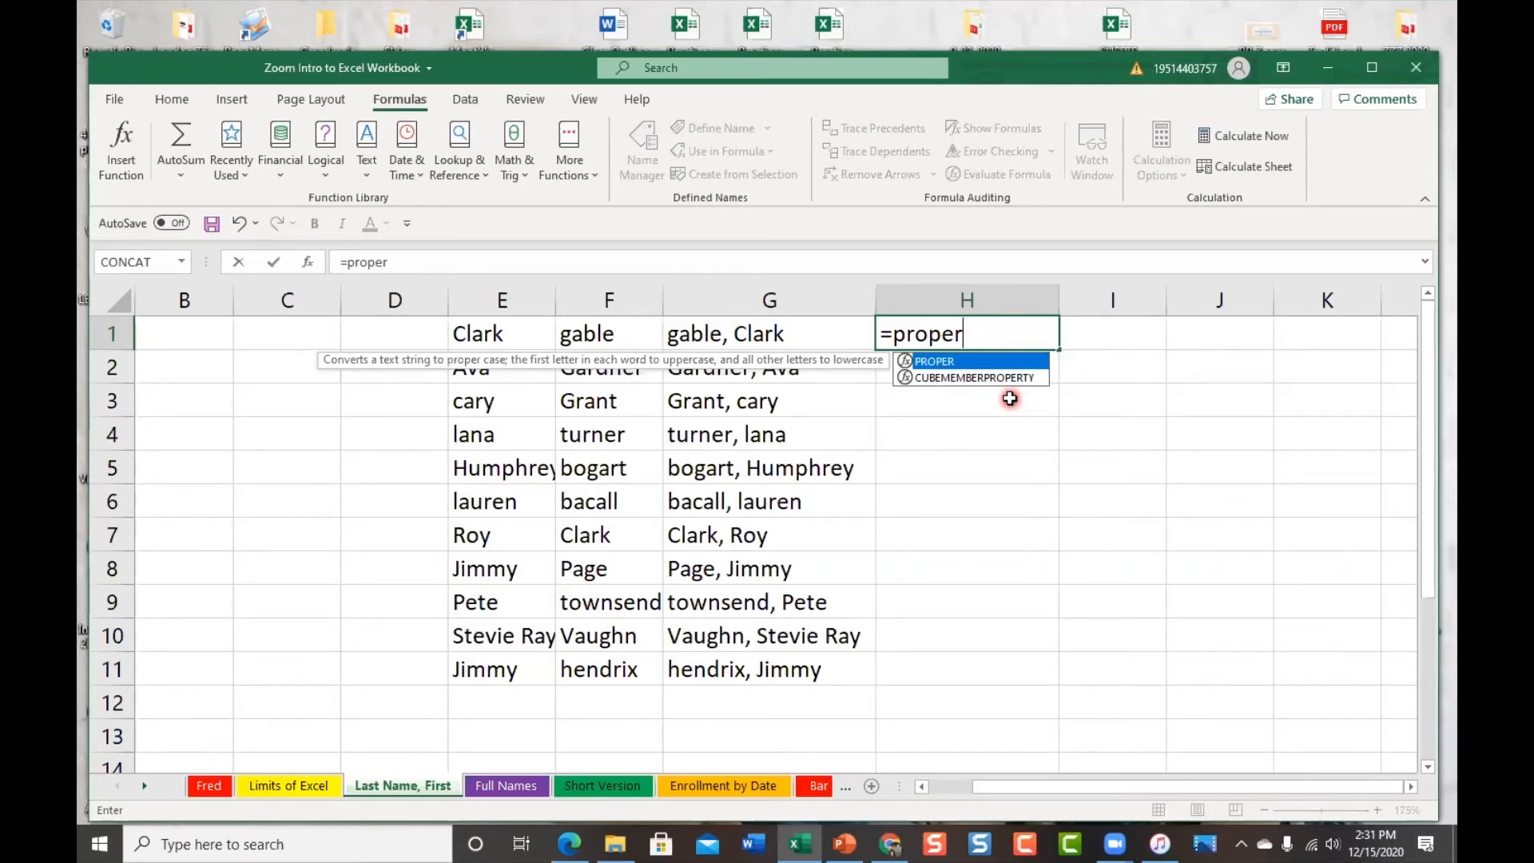
type("(")
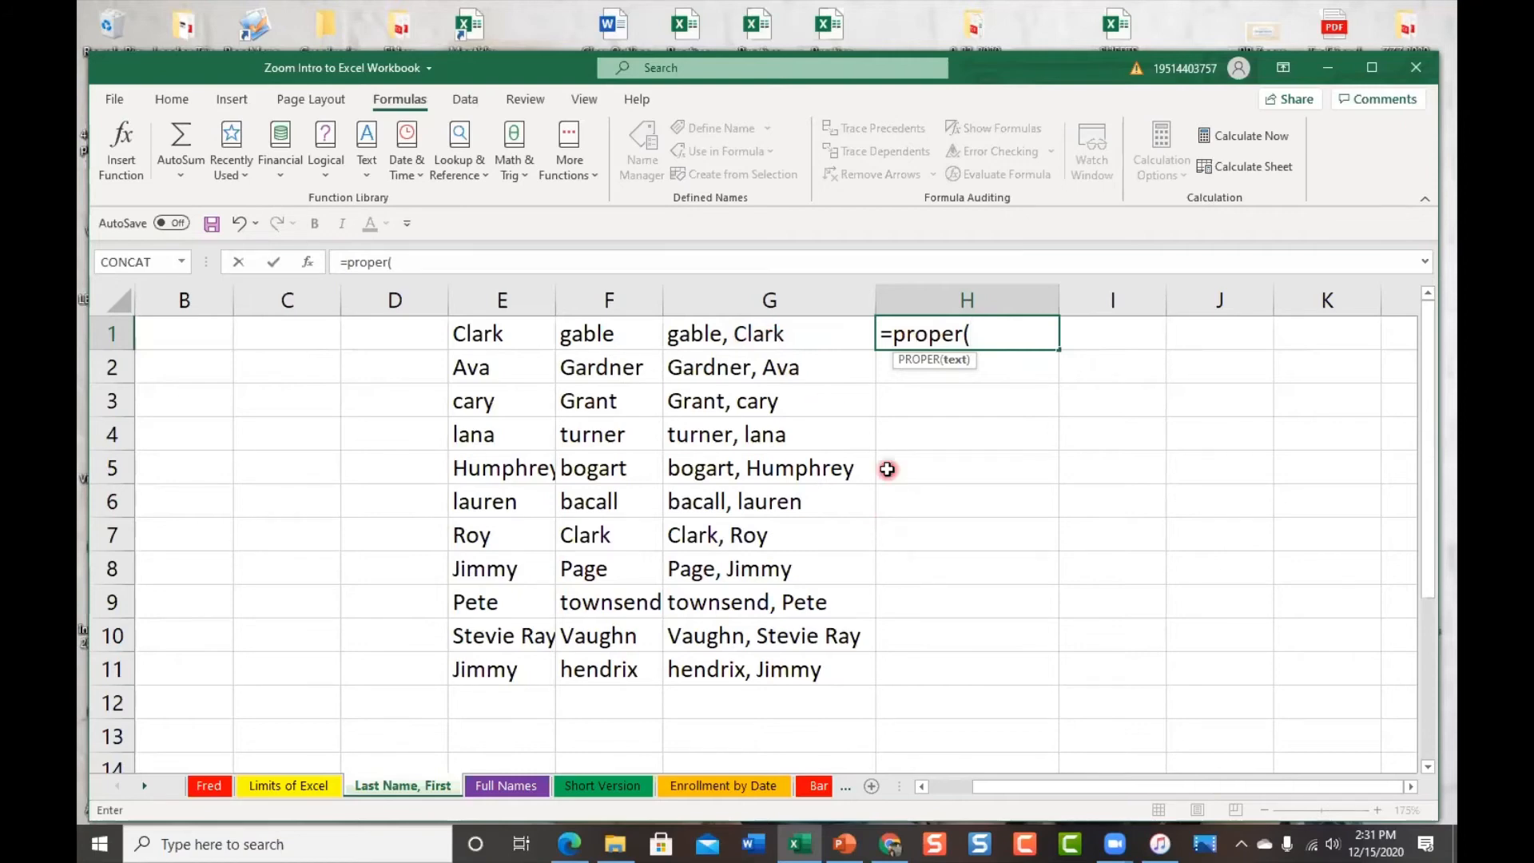
type("g")
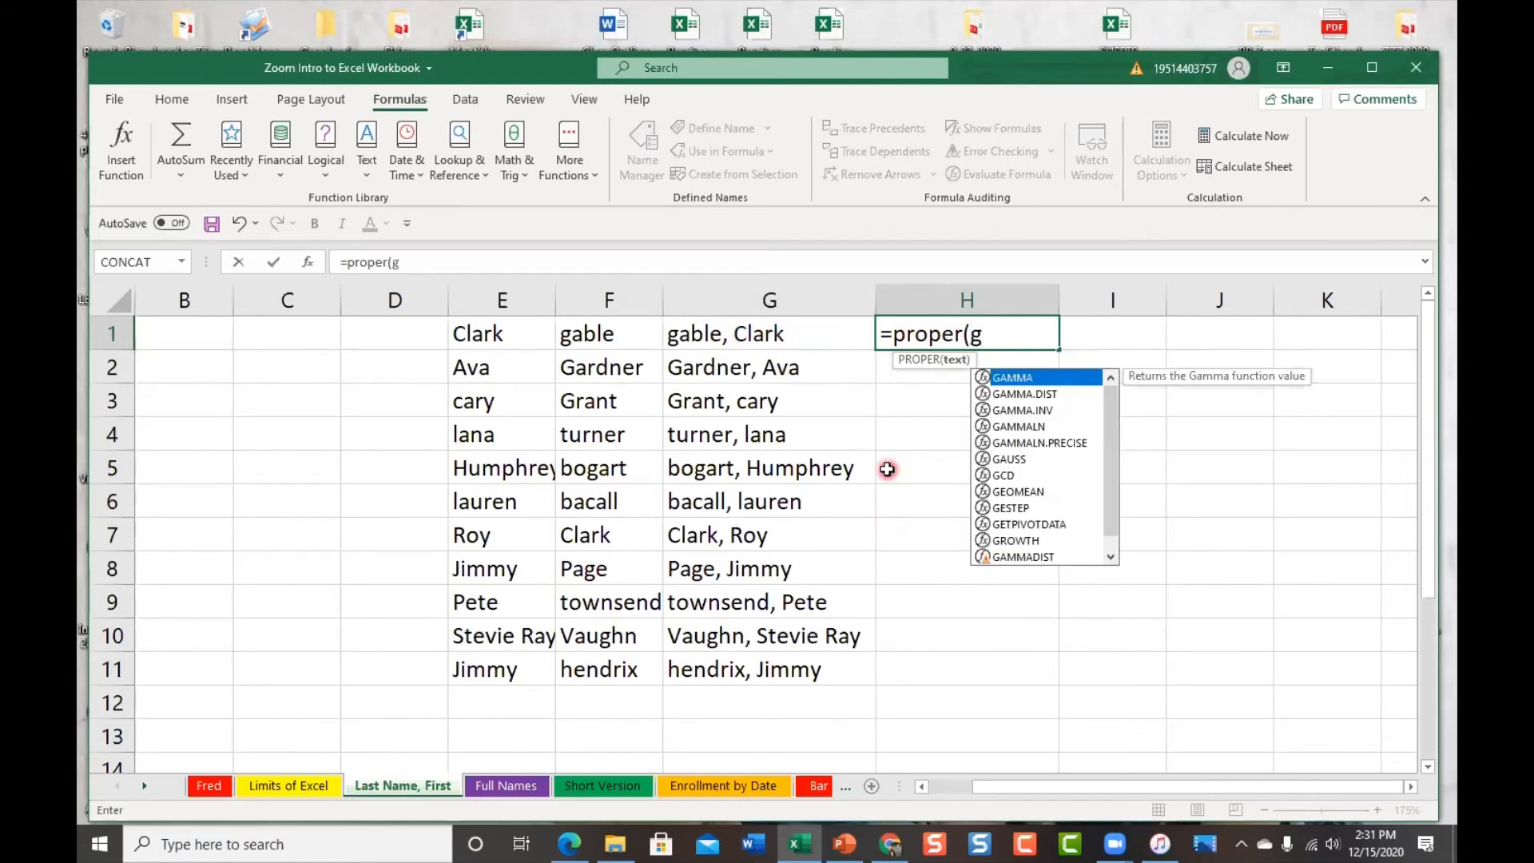
type("1")
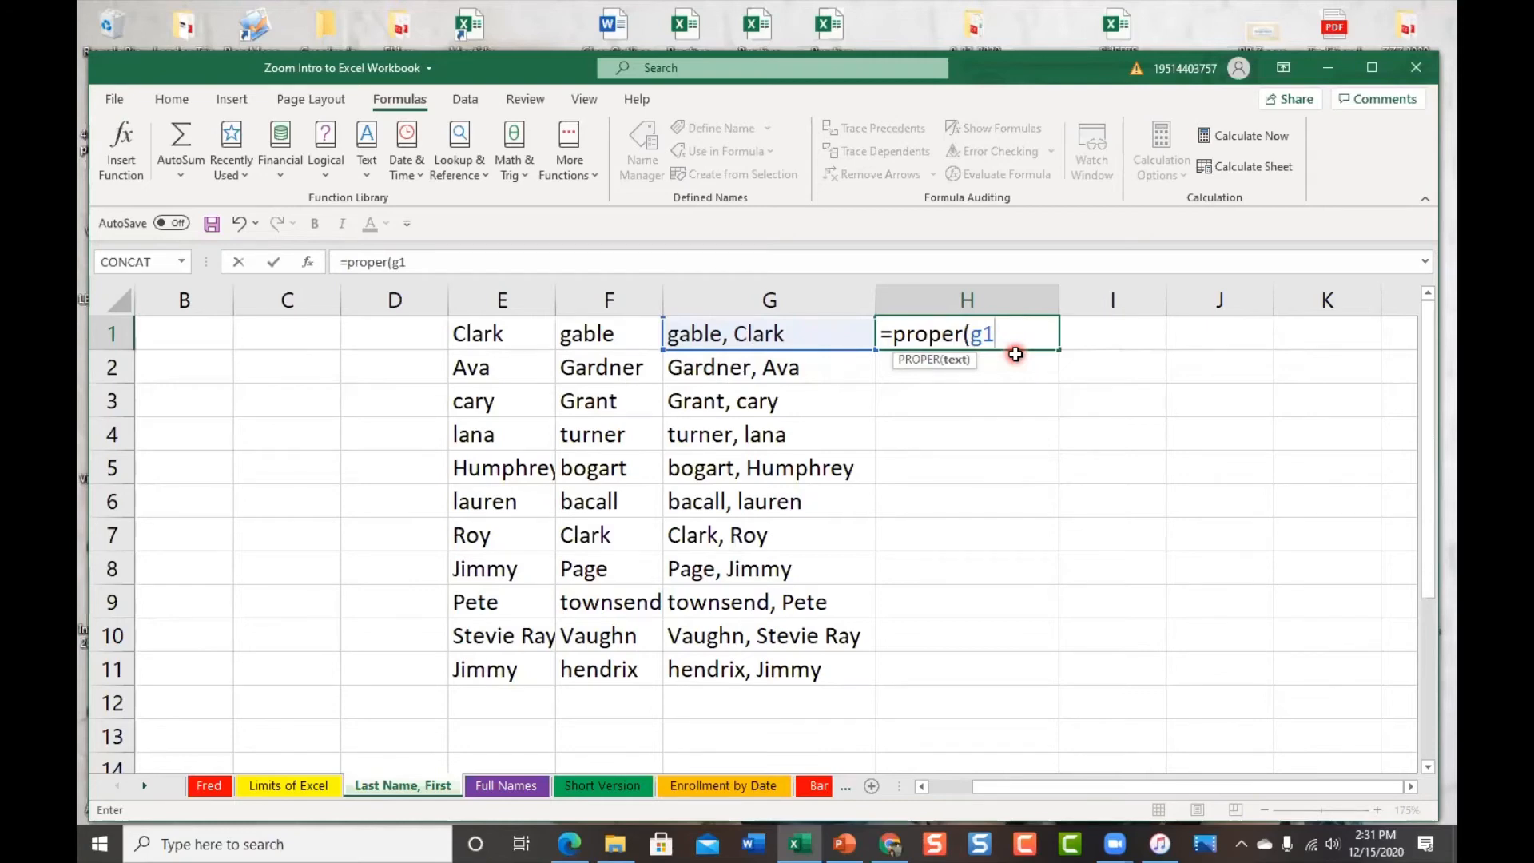
type(")")
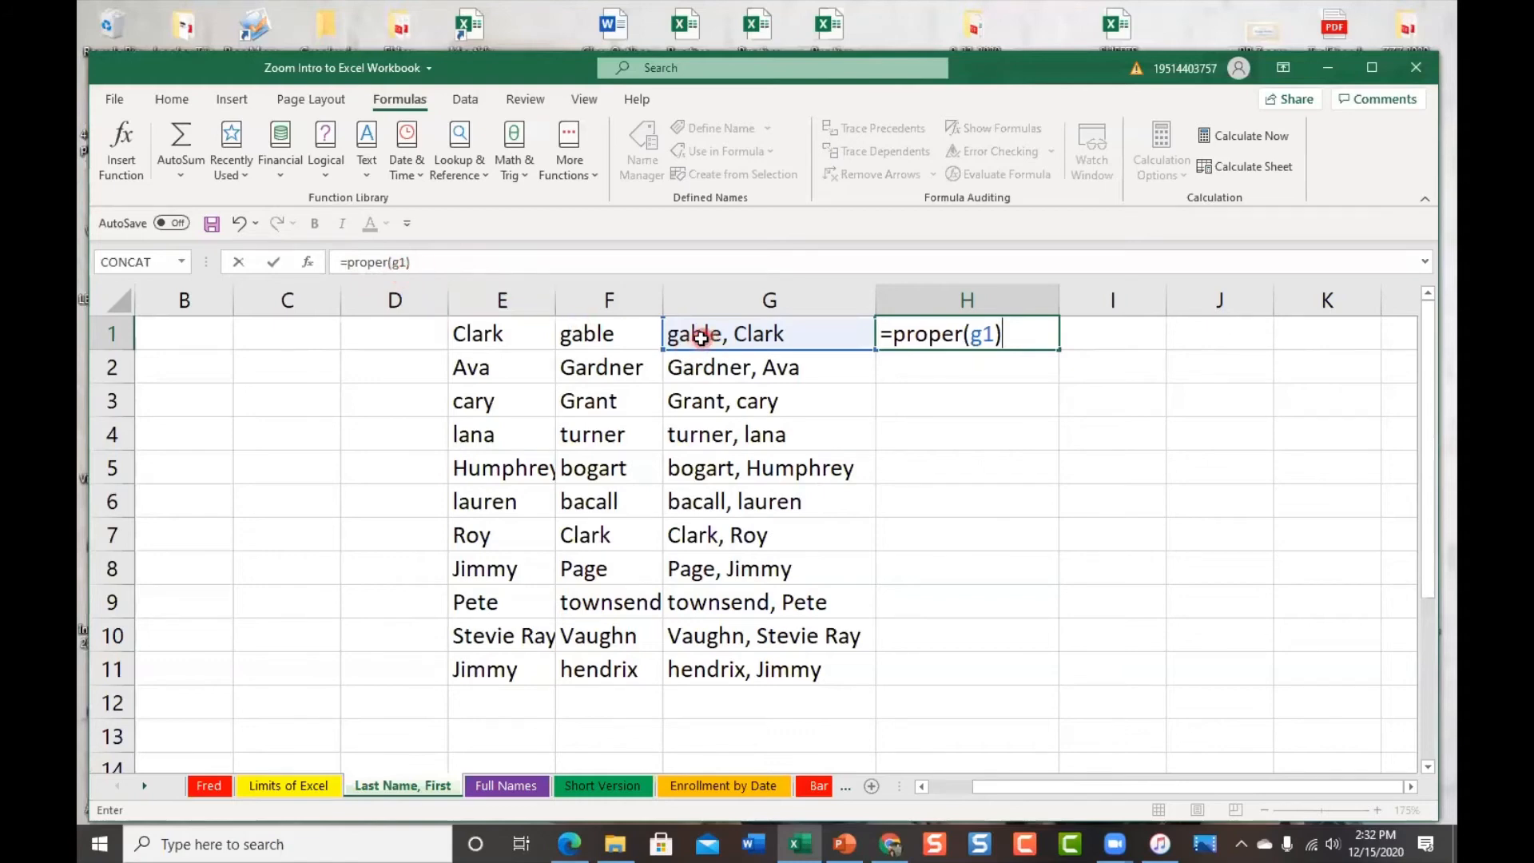
key("Return")
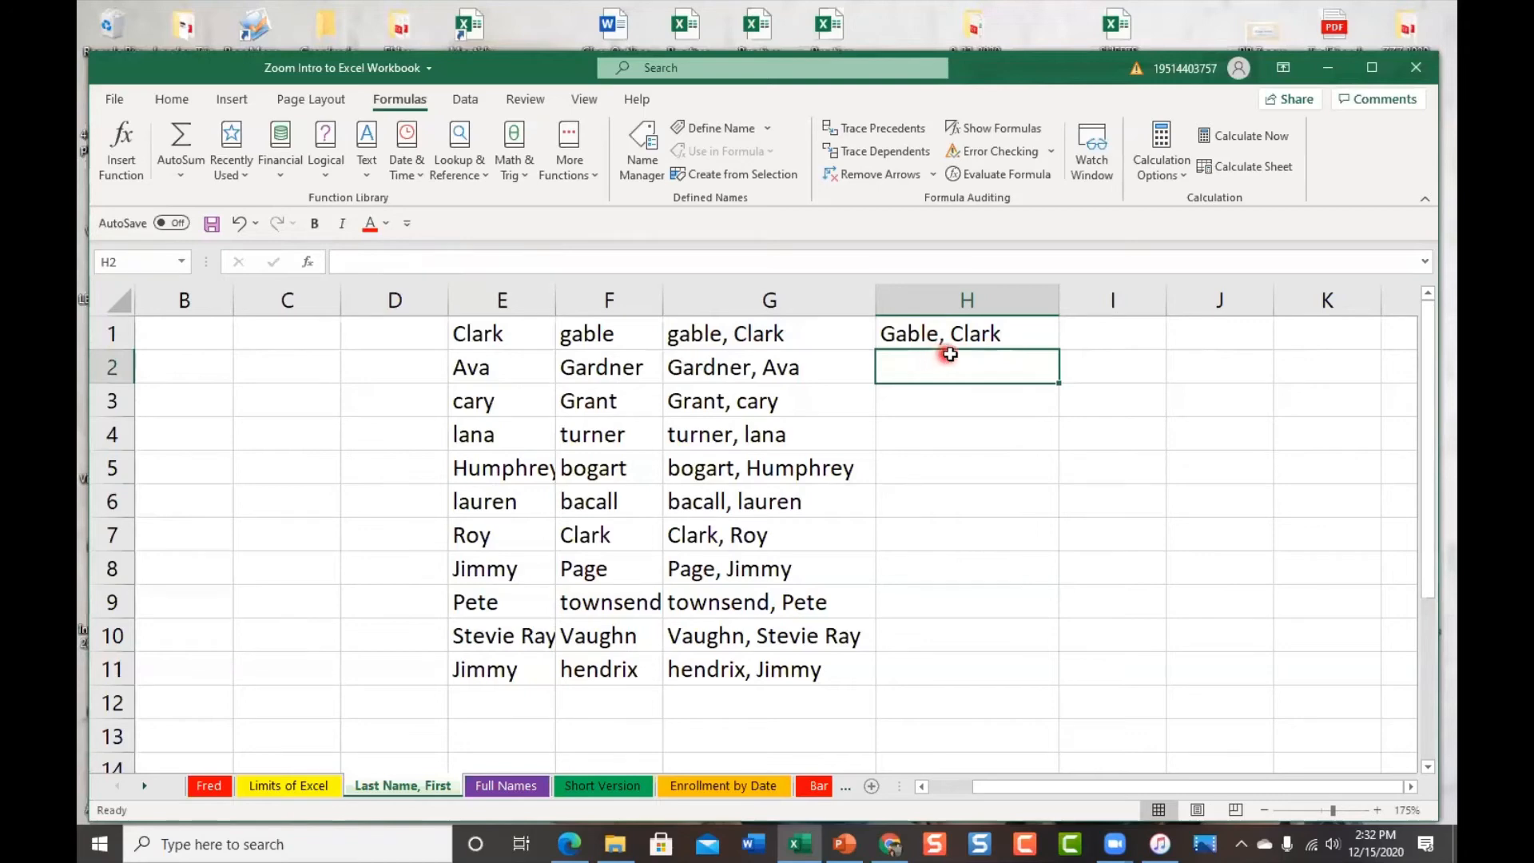
Fill H1's PROPER formula down to H11 and spot-check H5, H6 and H11
left_click(902, 335)
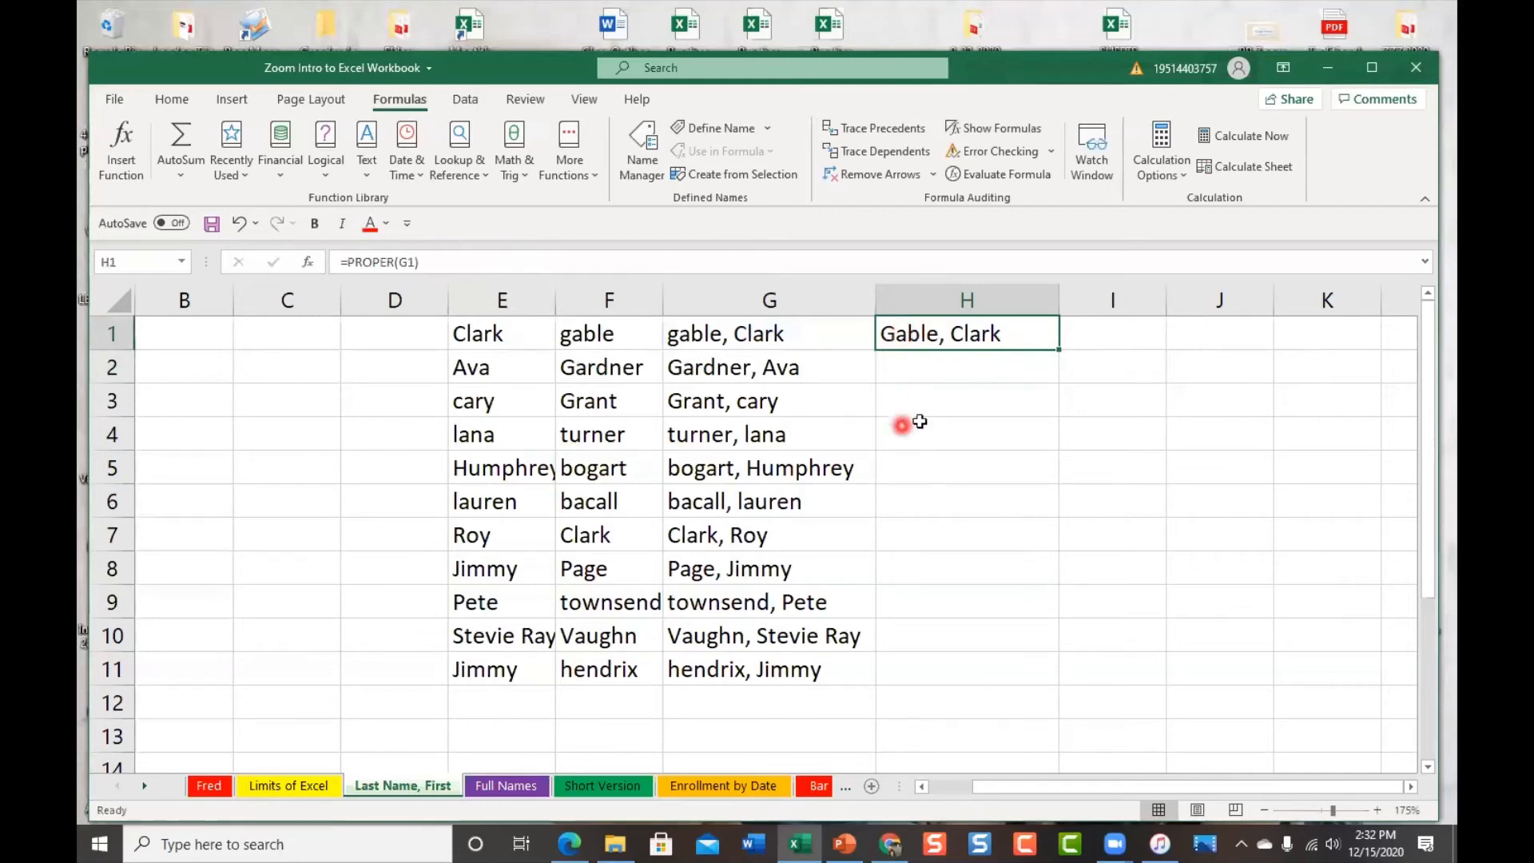
double_click(1058, 351)
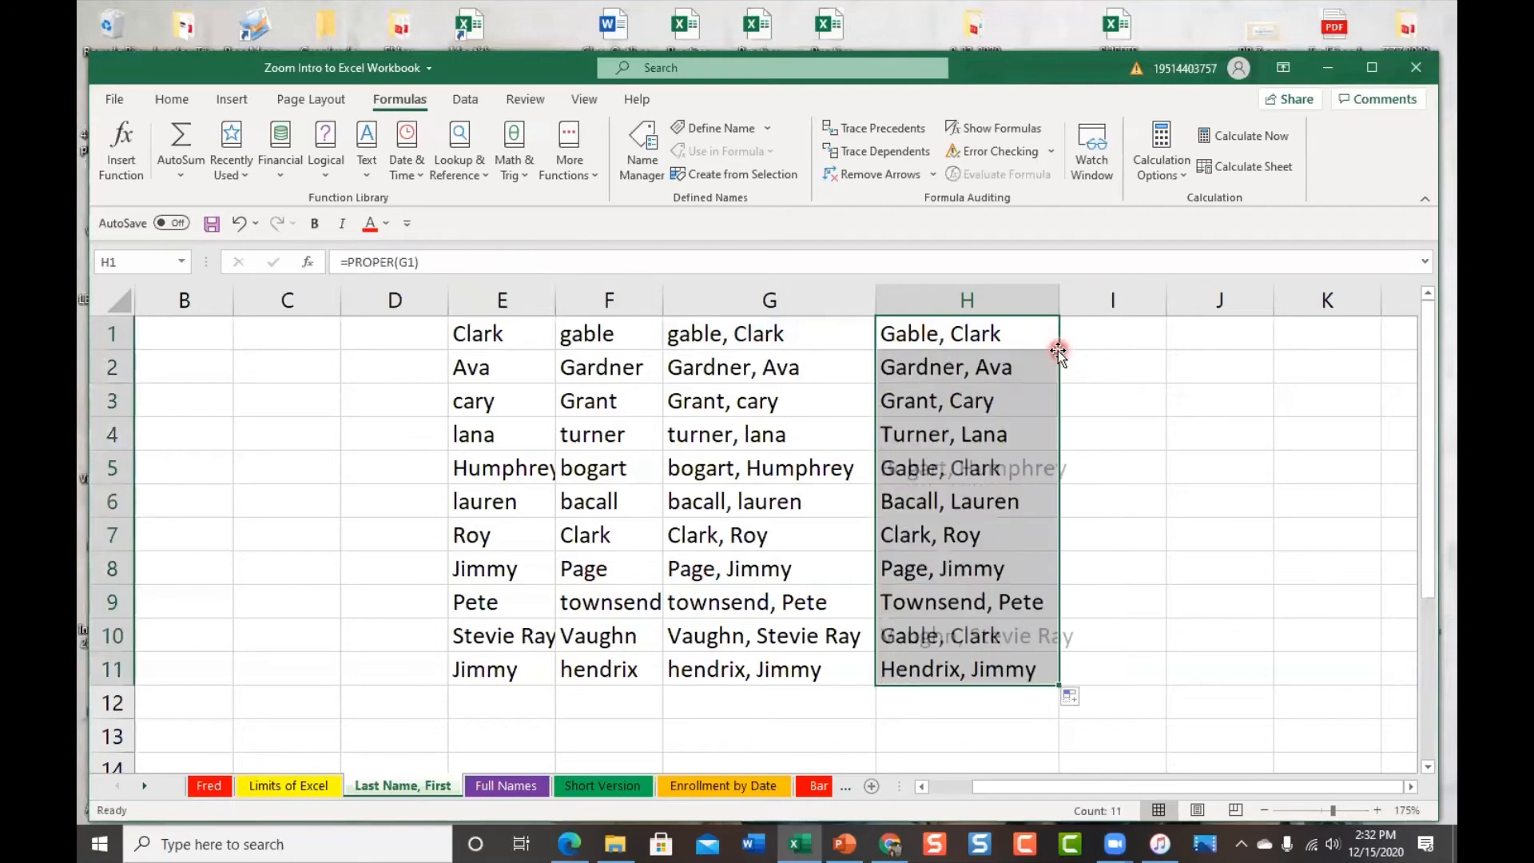
left_click(984, 671)
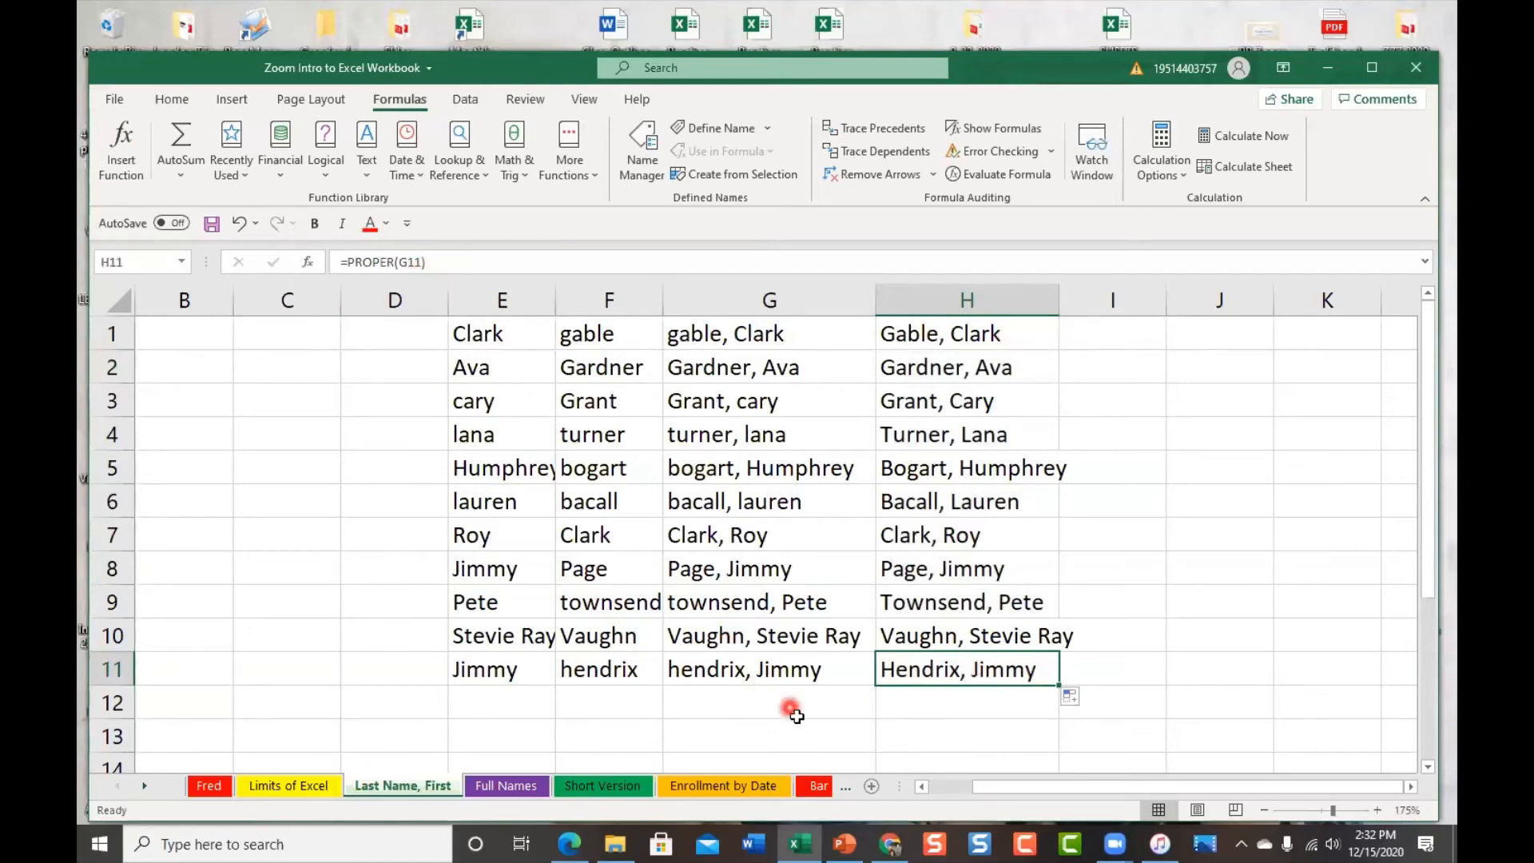
left_click(988, 471)
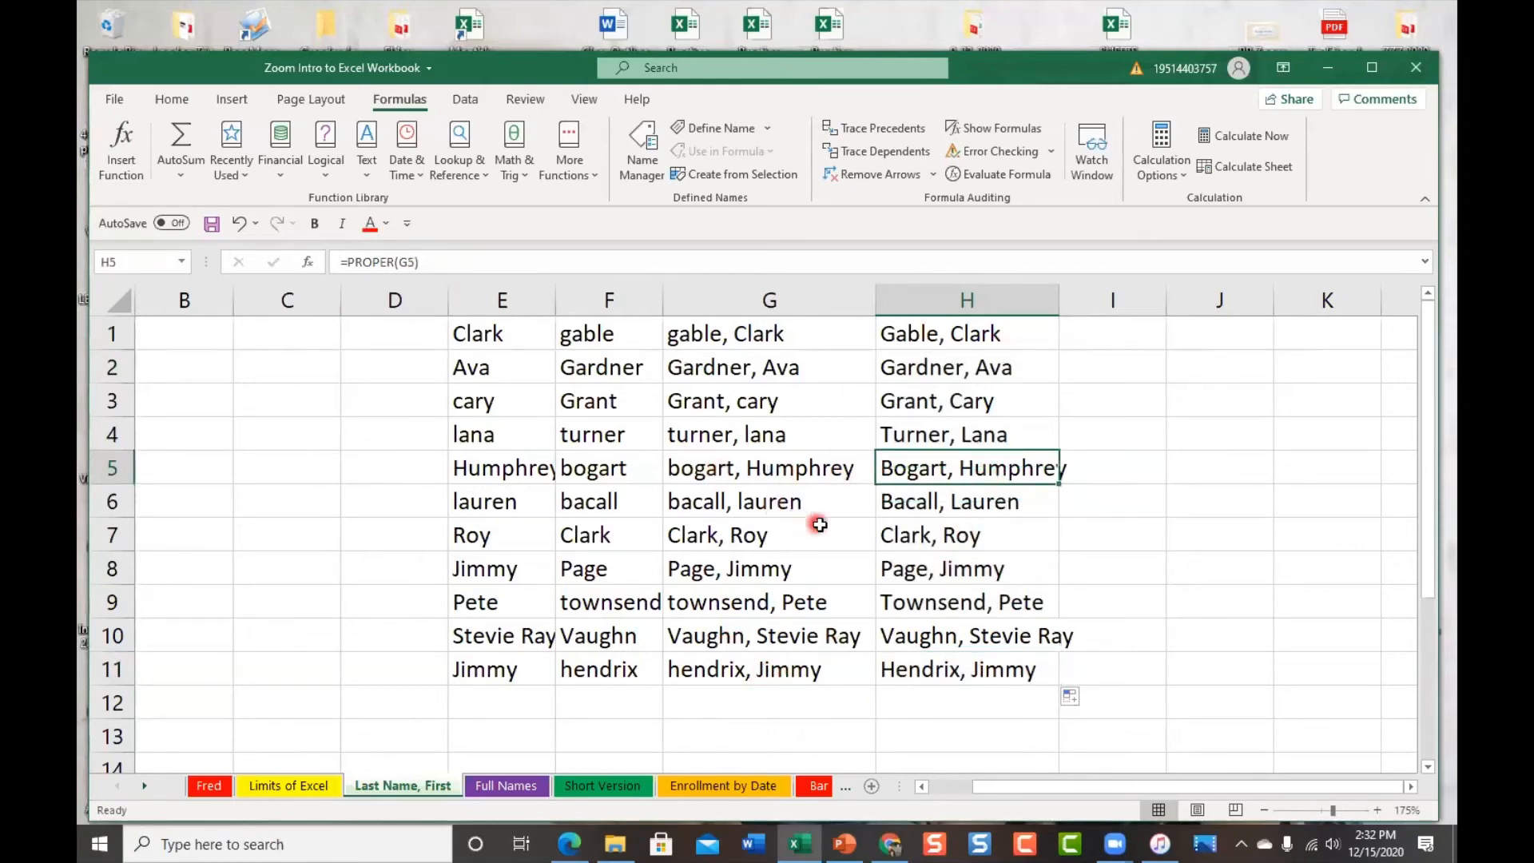
left_click(920, 503)
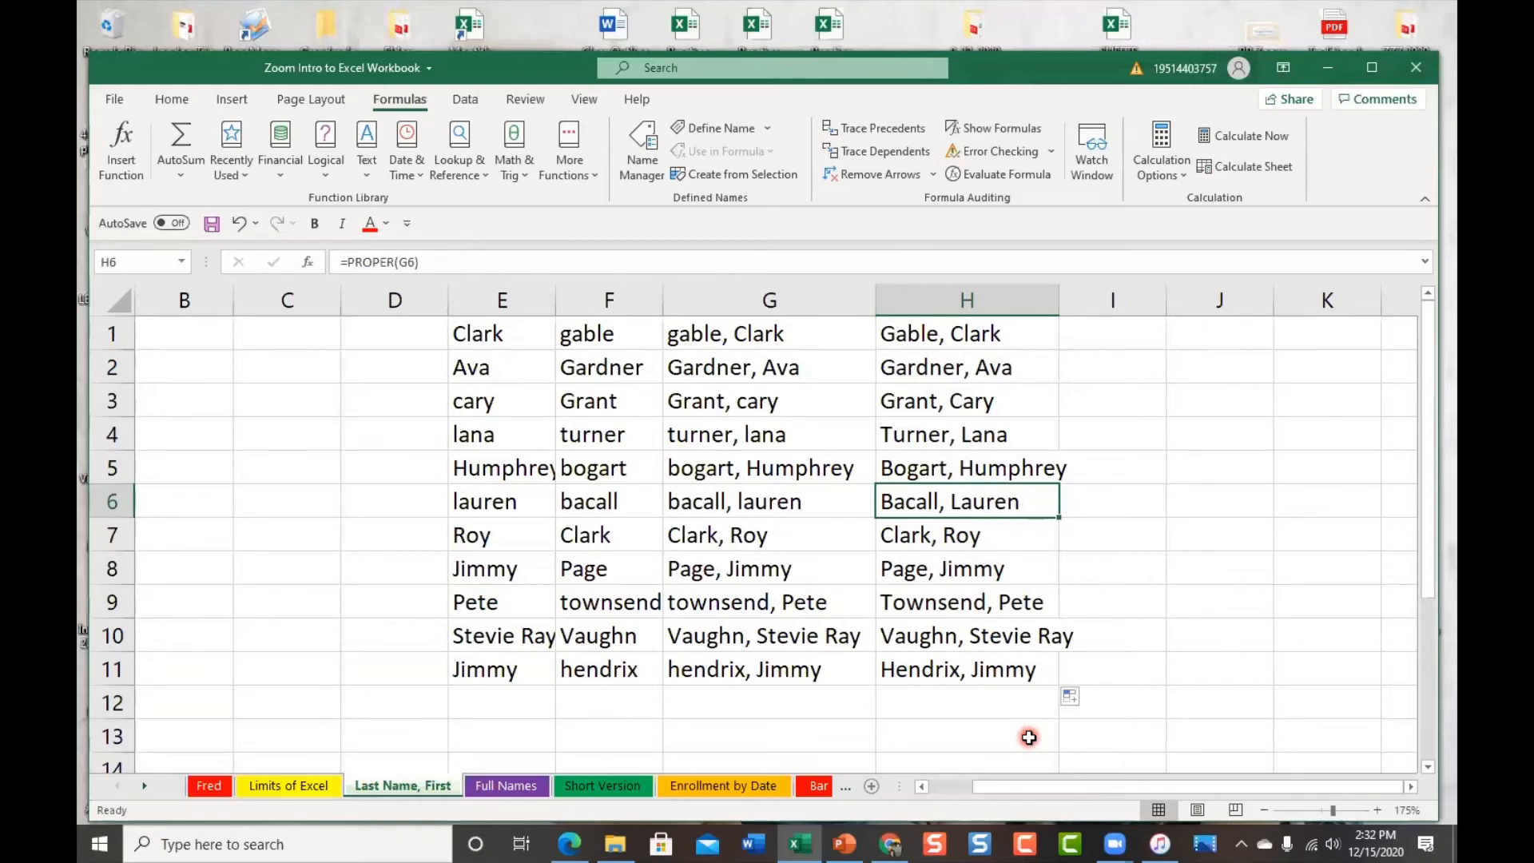
left_click(746, 329)
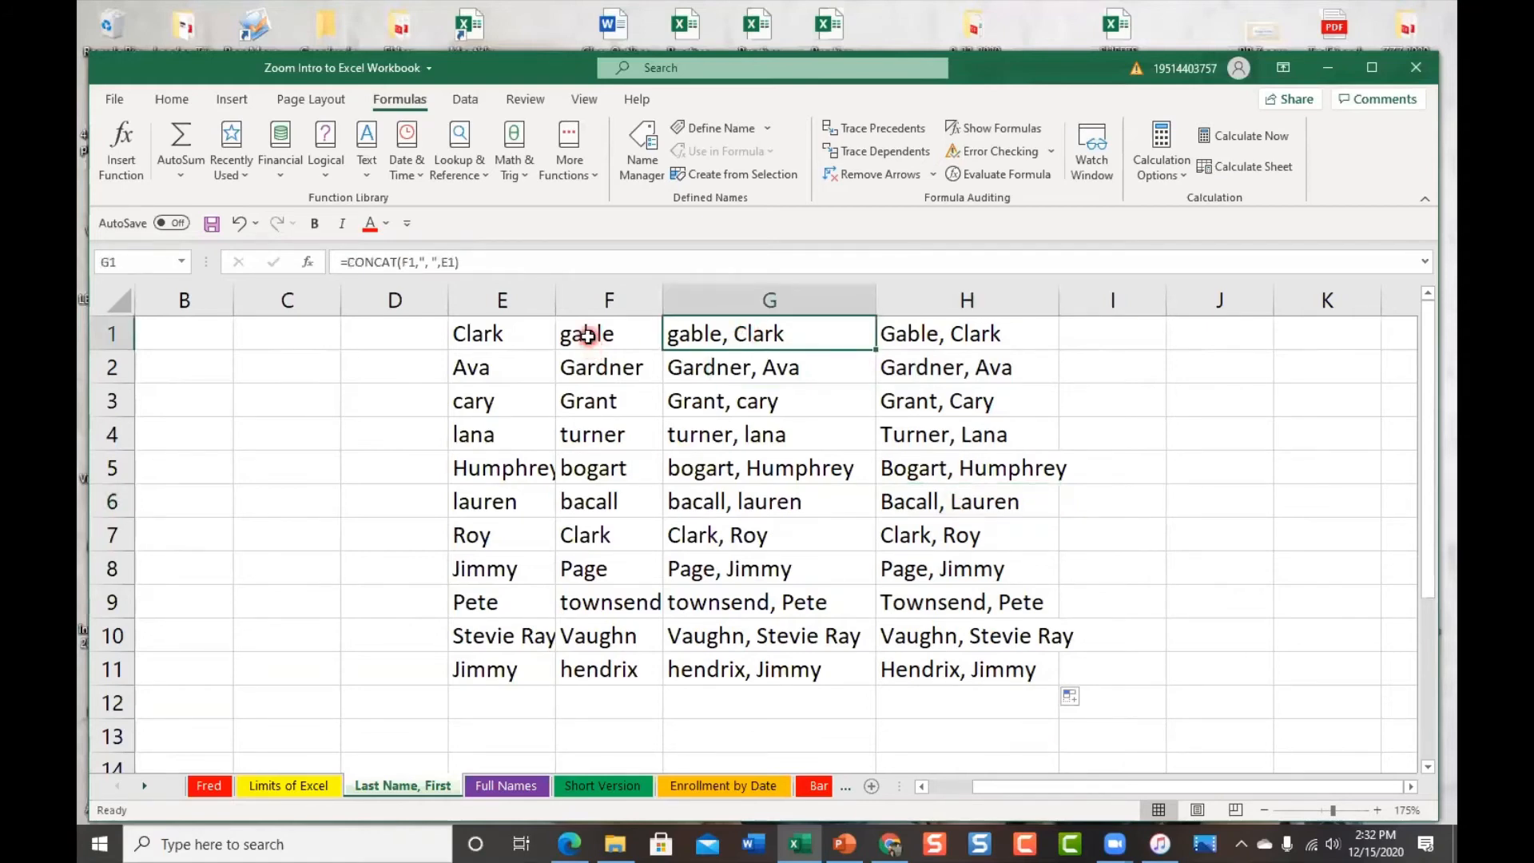
left_click(587, 335)
left_click(489, 336)
left_click(596, 404)
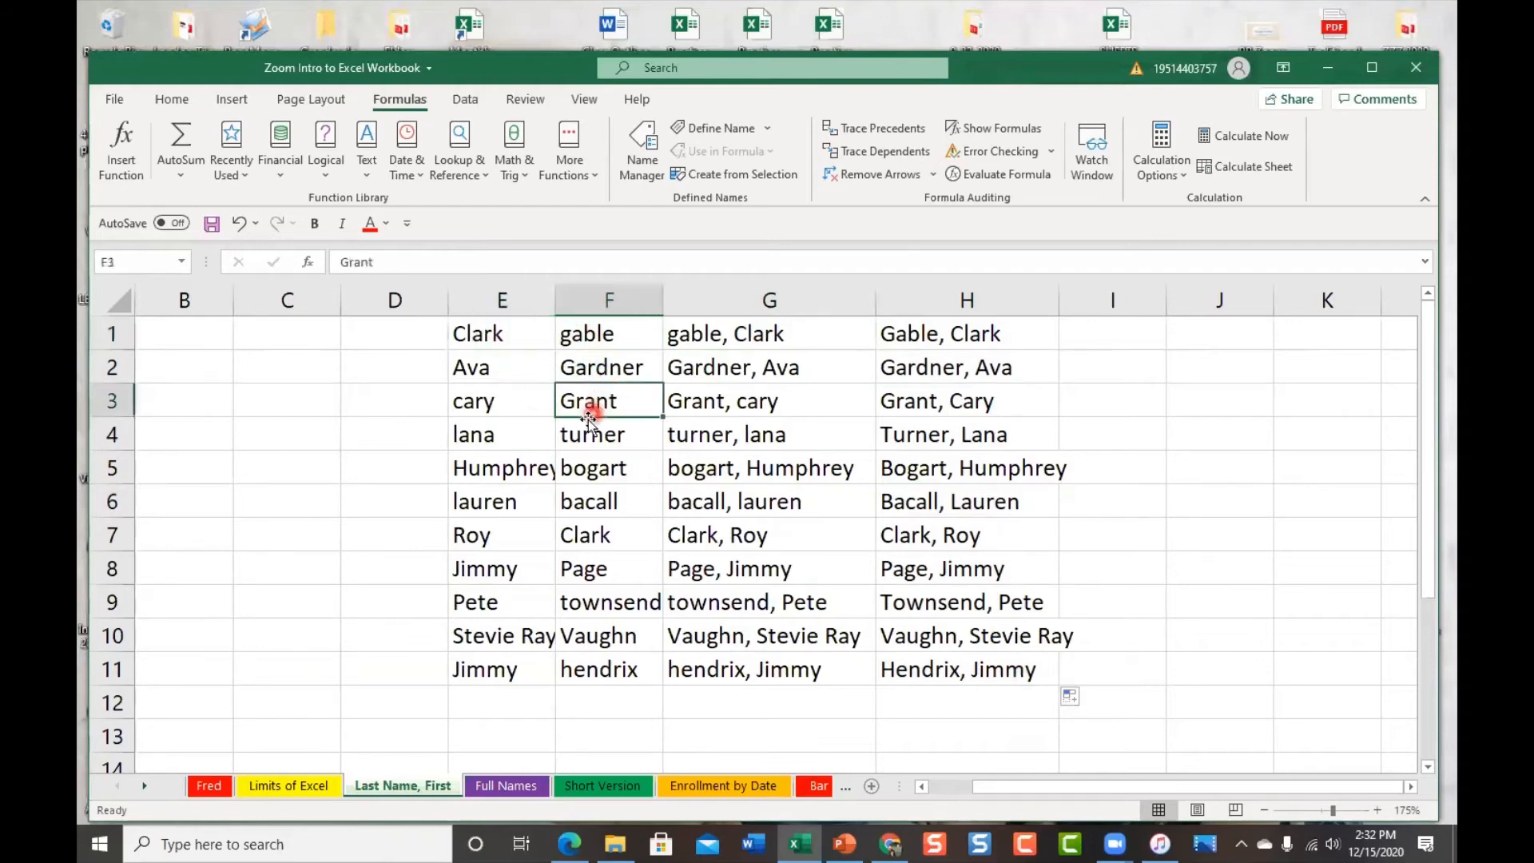
left_click(524, 438)
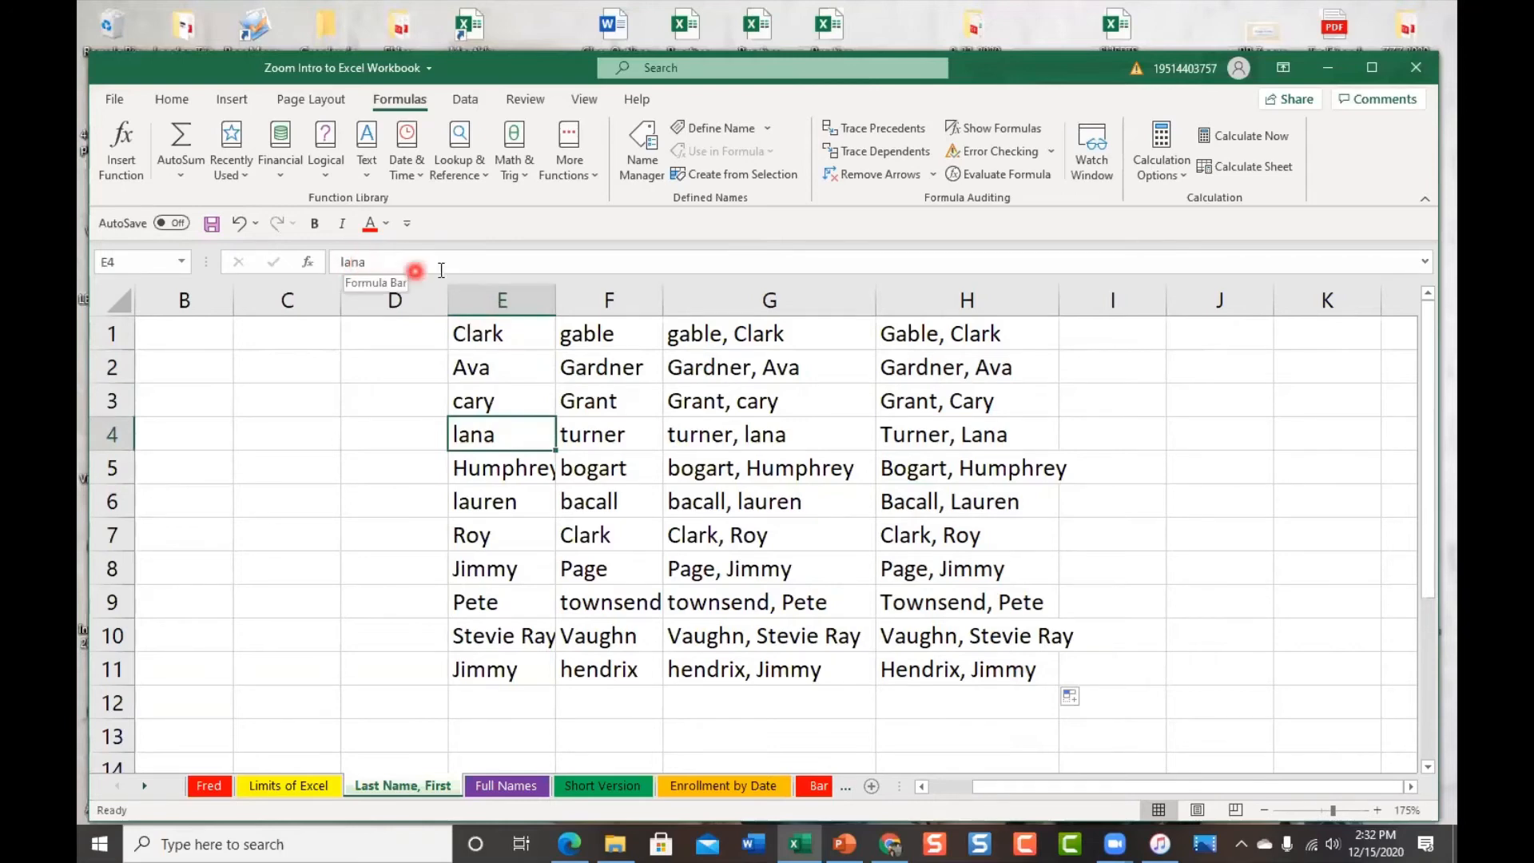
left_click(757, 328)
left_click(670, 300)
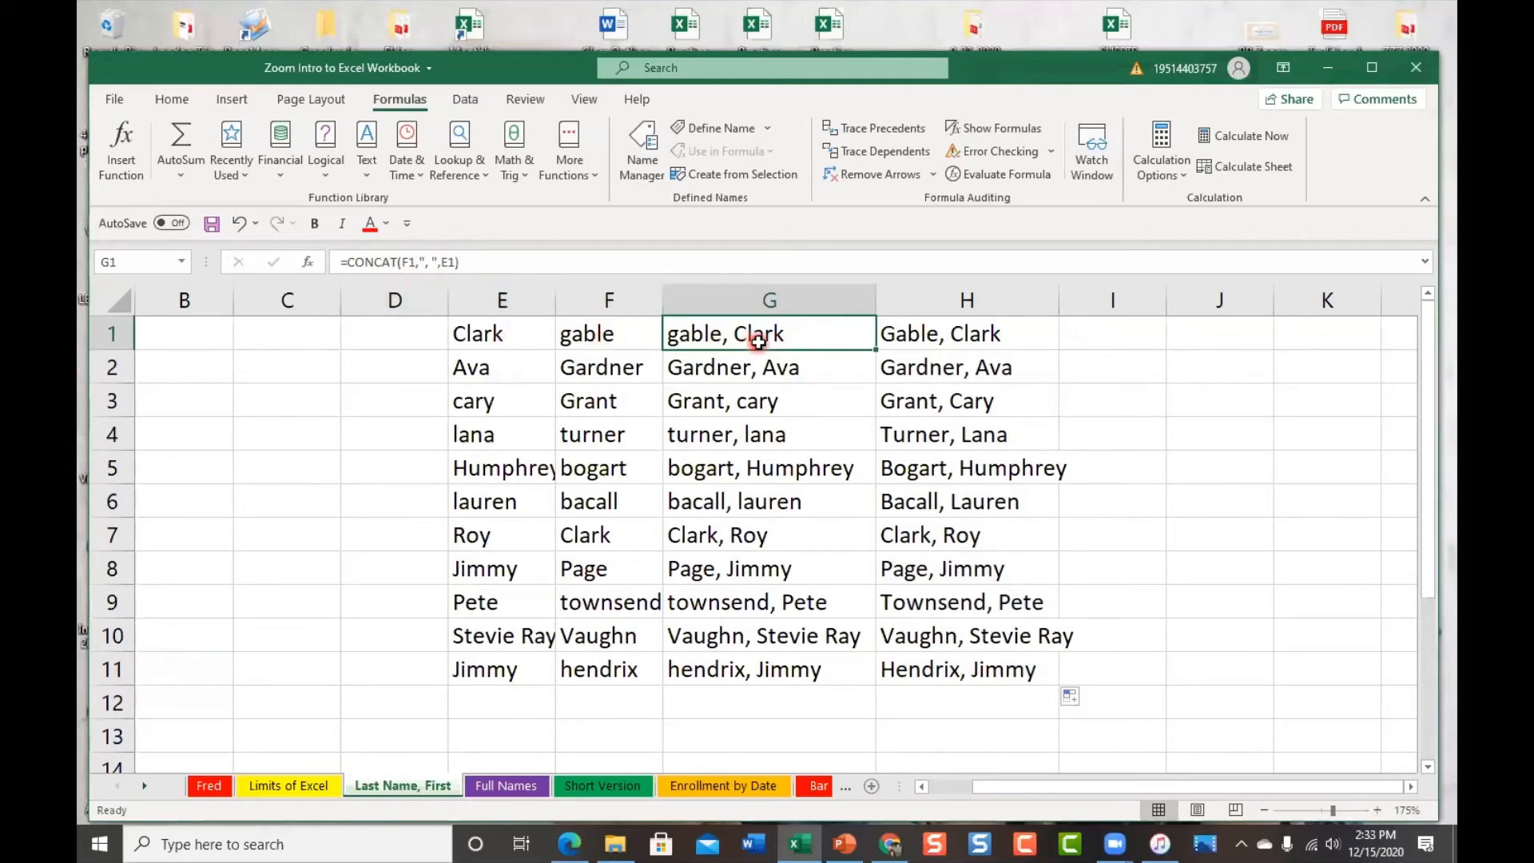
left_click(770, 364)
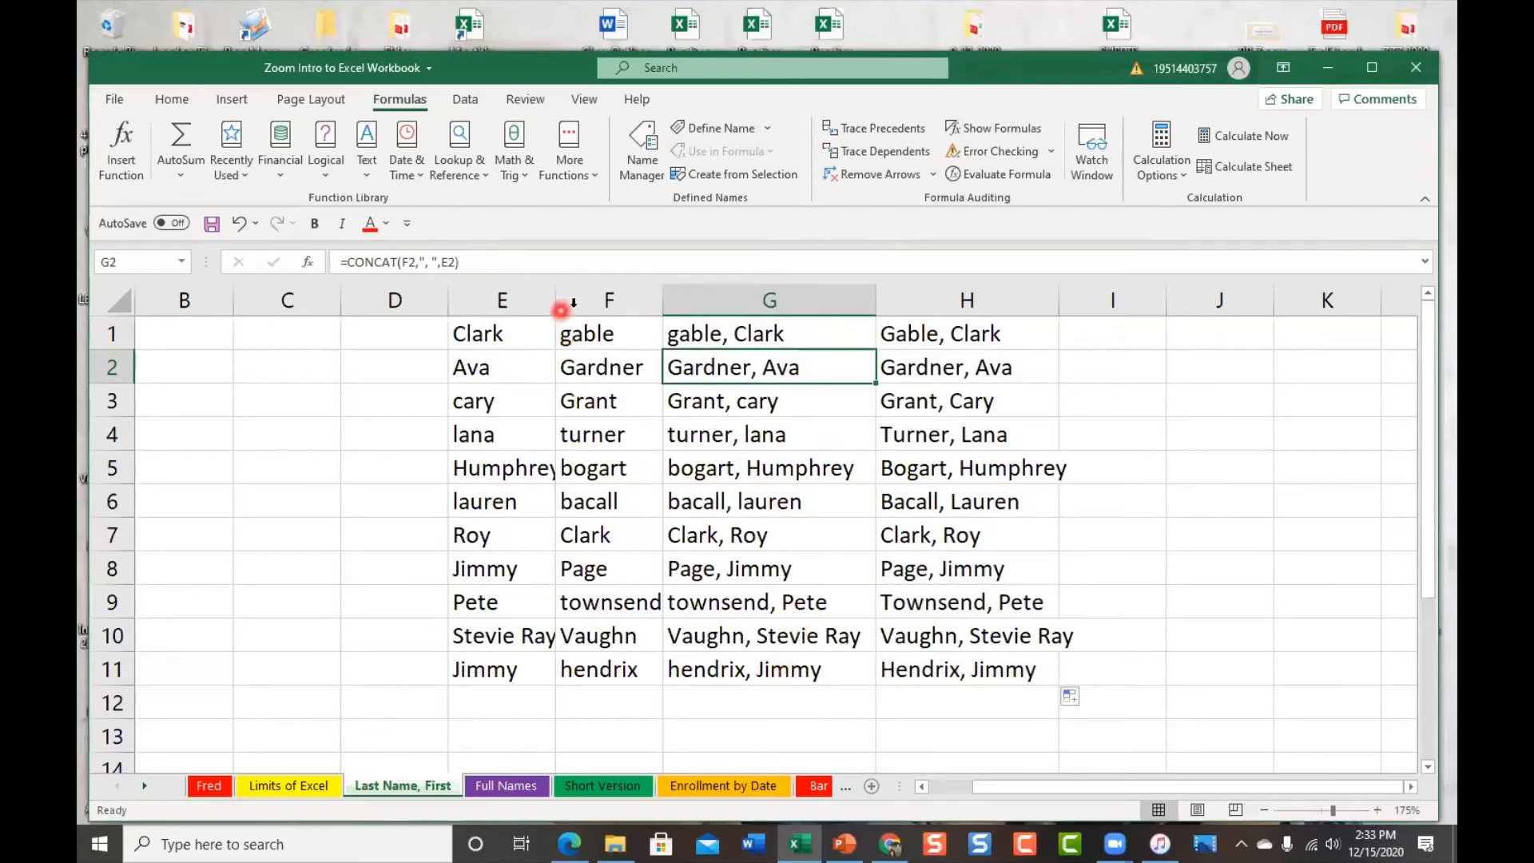
left_click(603, 336)
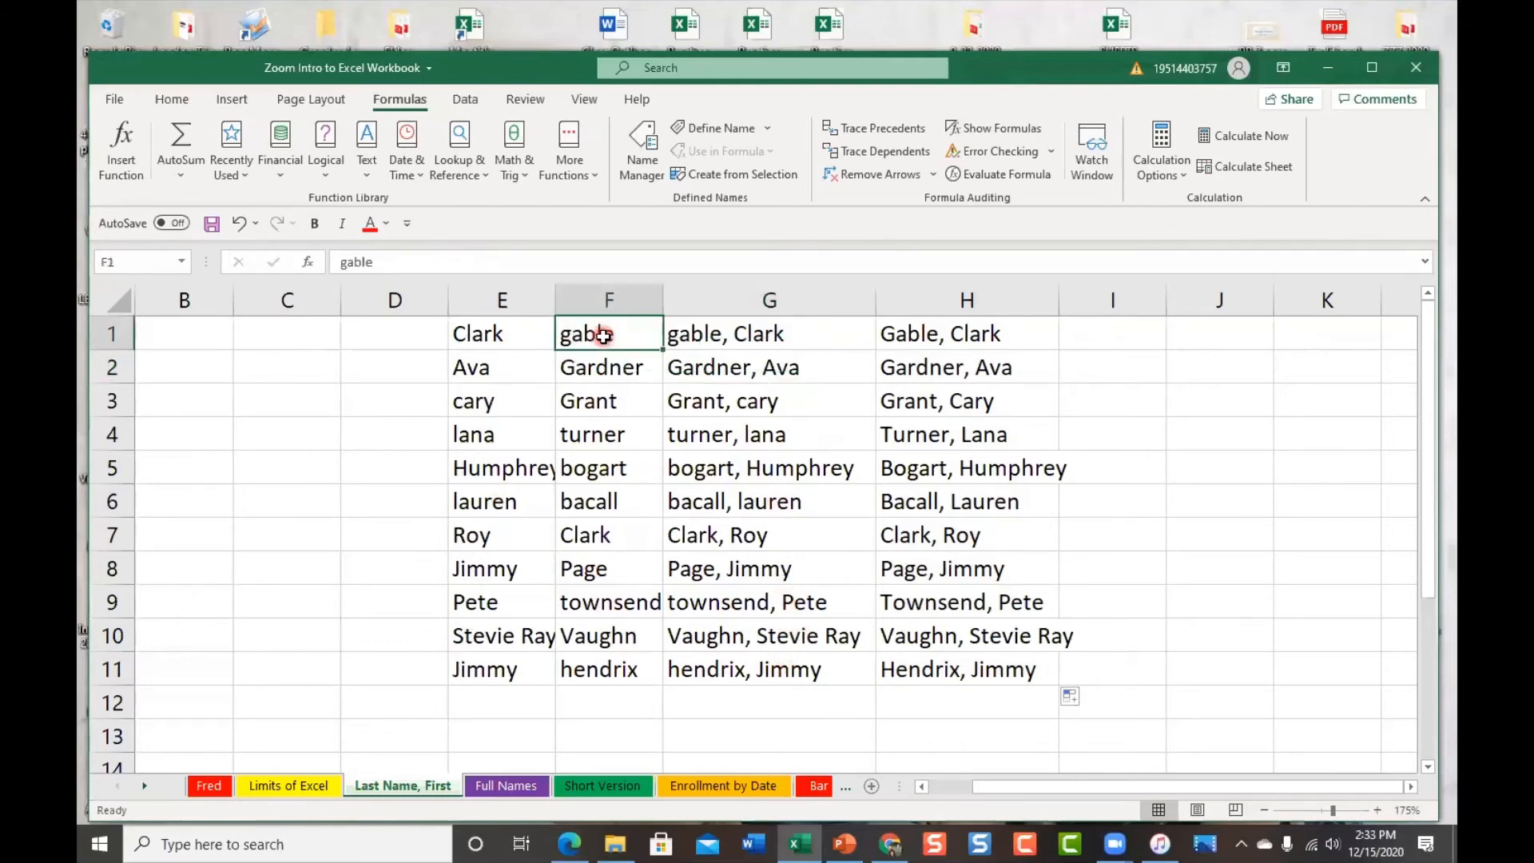
key("Delete")
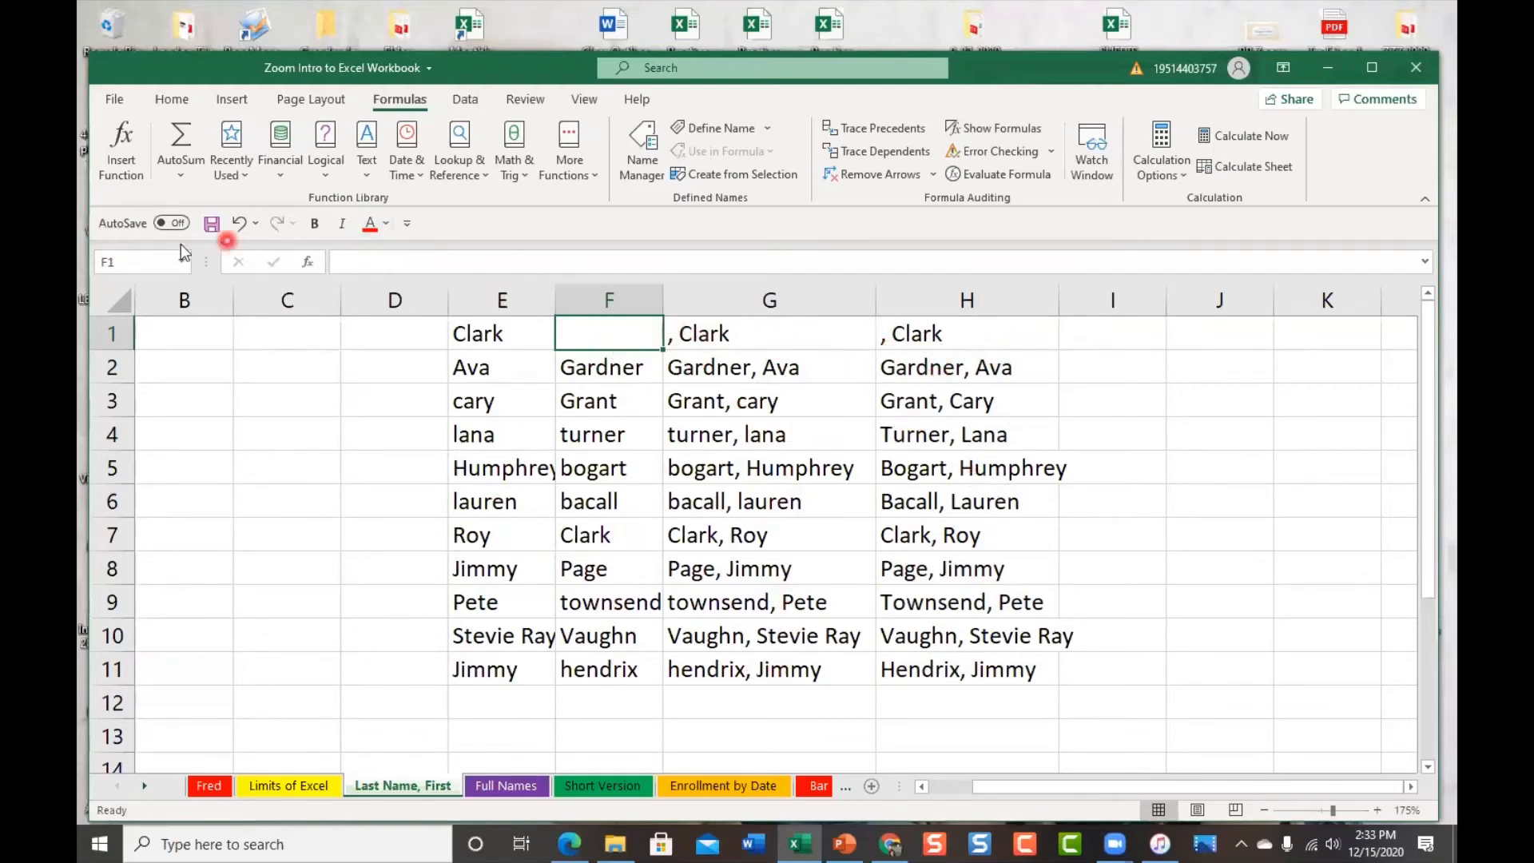
left_click(242, 233)
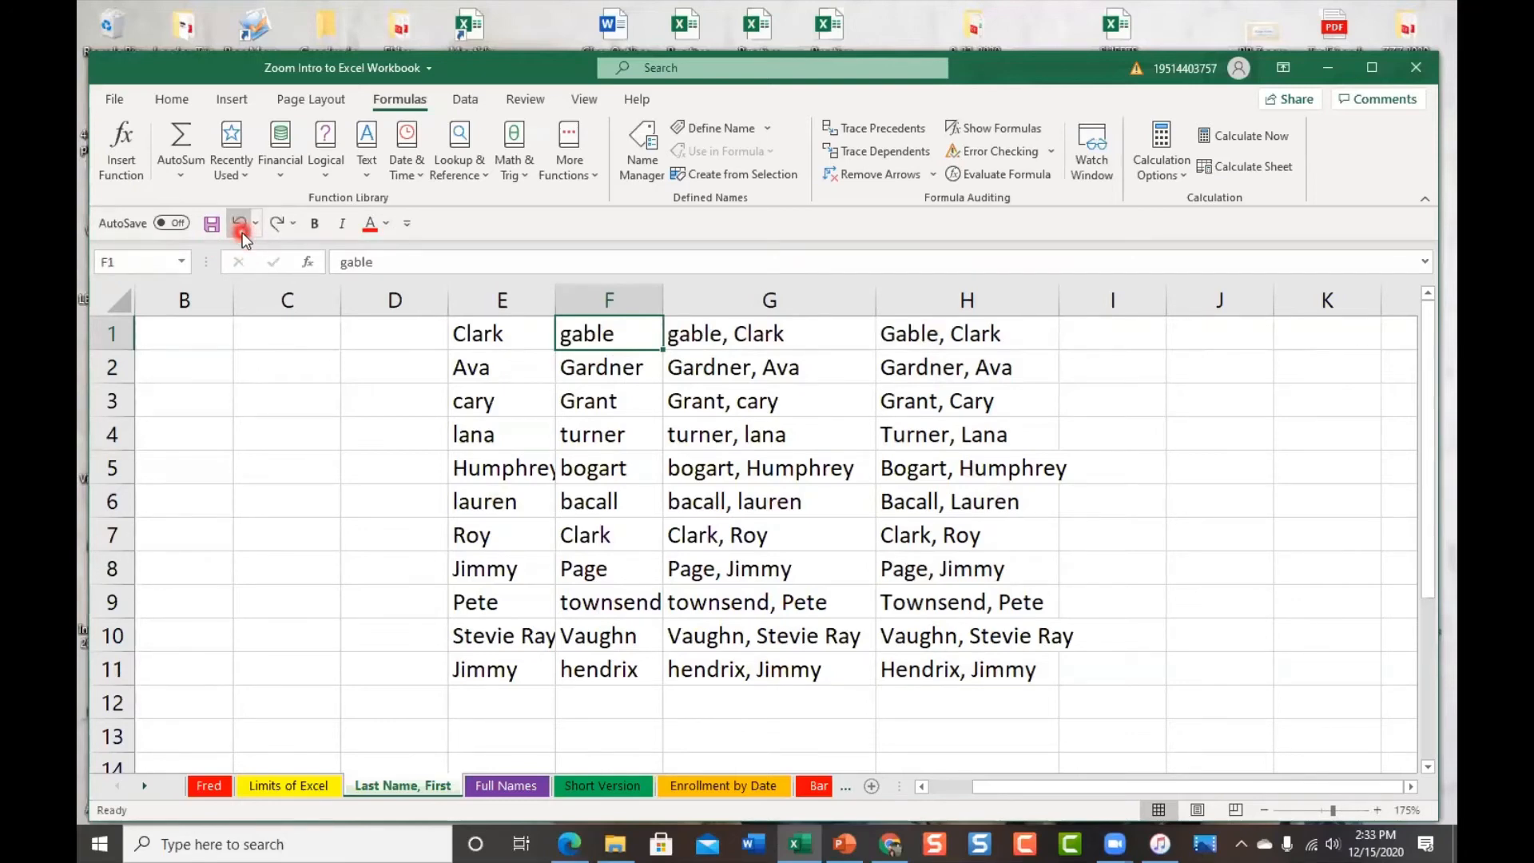
left_click(981, 369)
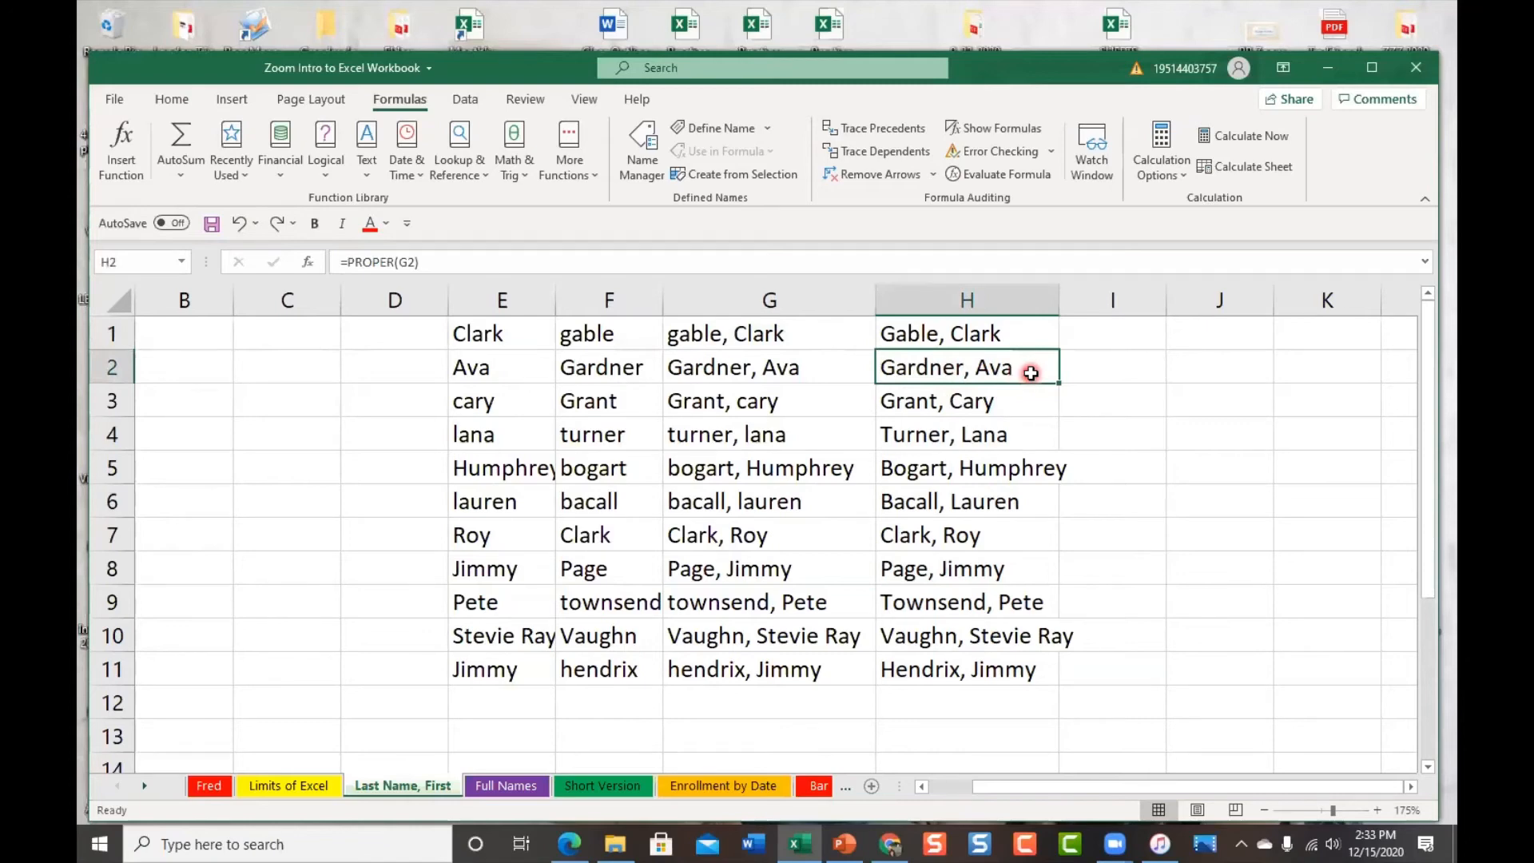
left_click(754, 374)
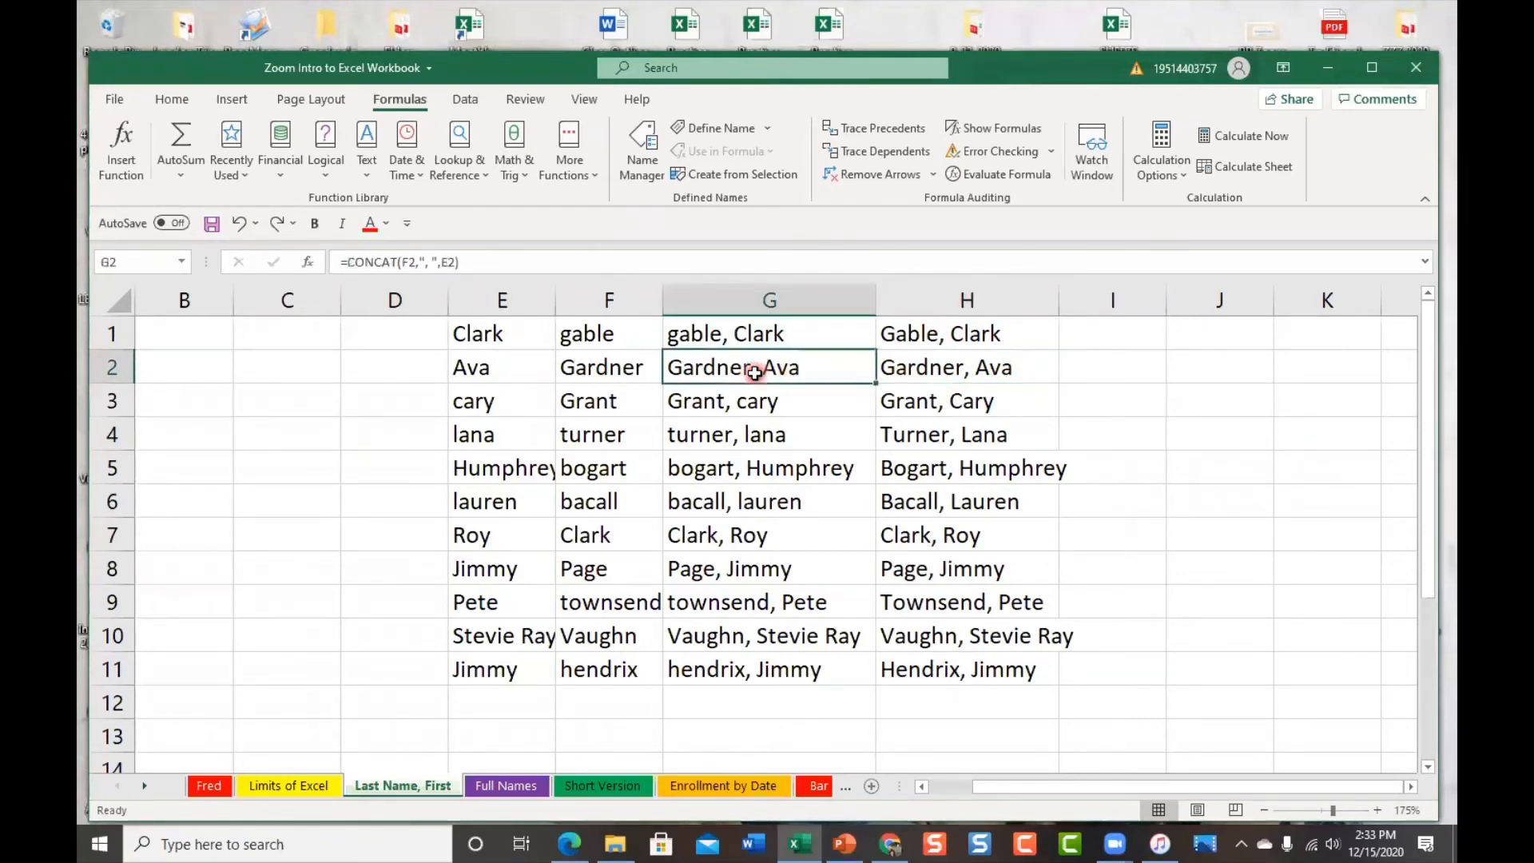
key("Delete")
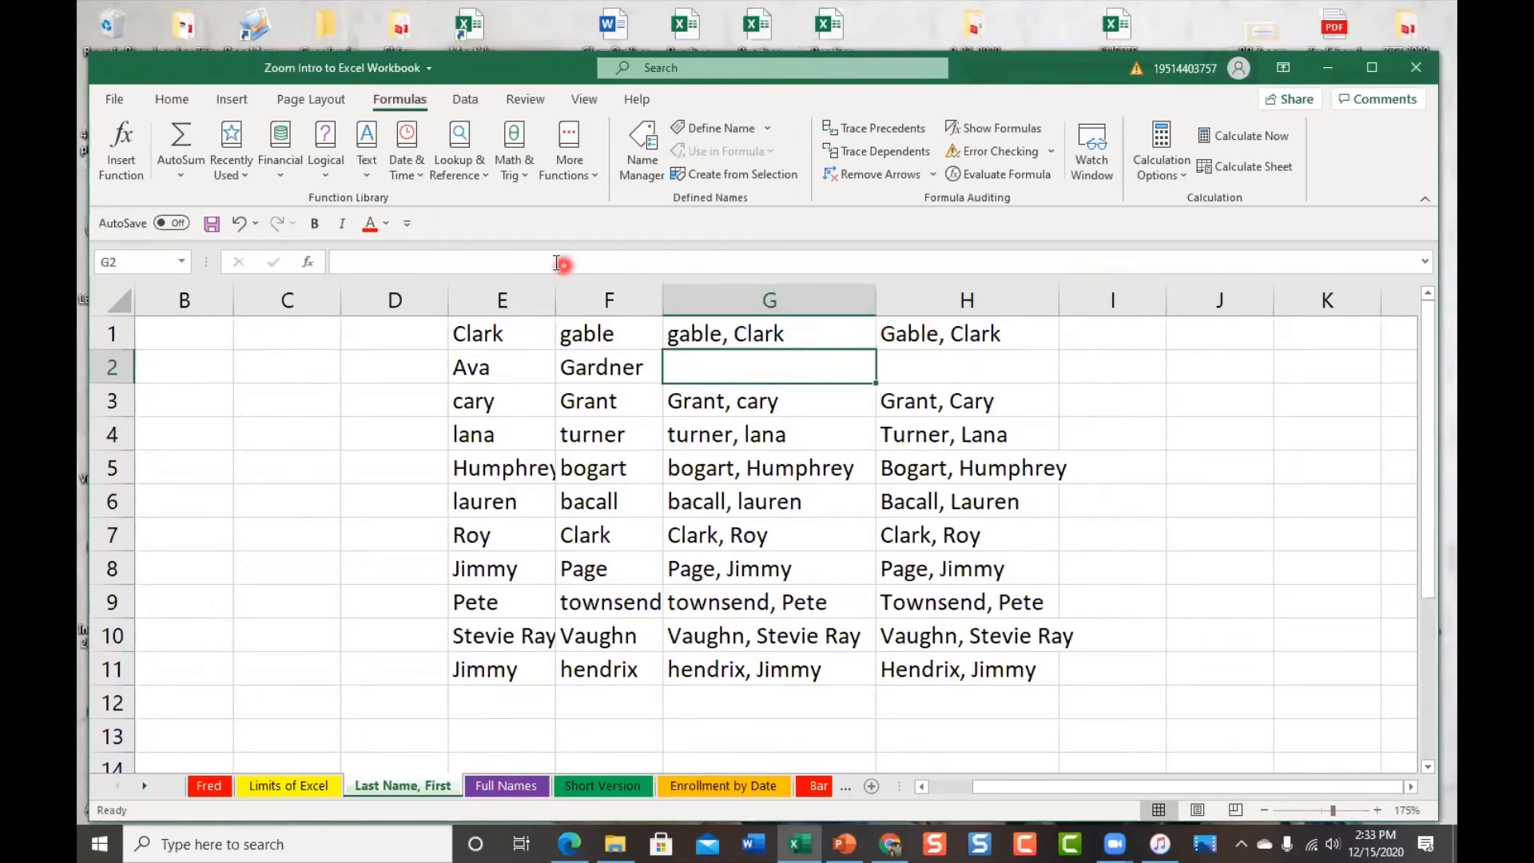
left_click(235, 227)
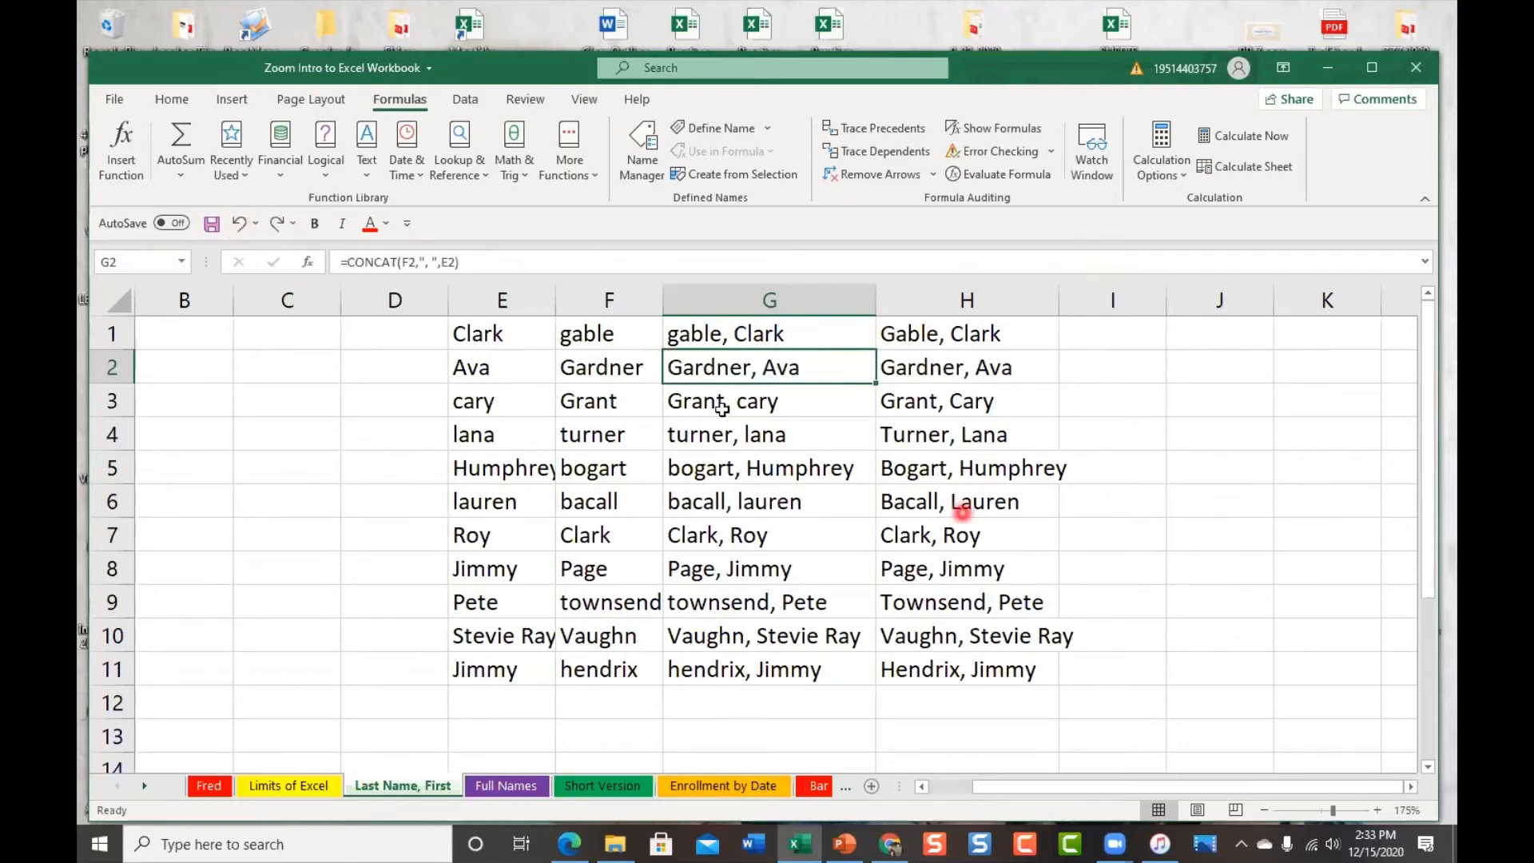
Select columns E through G and hide them
left_click_drag(484, 297, 759, 297)
right_click(719, 297)
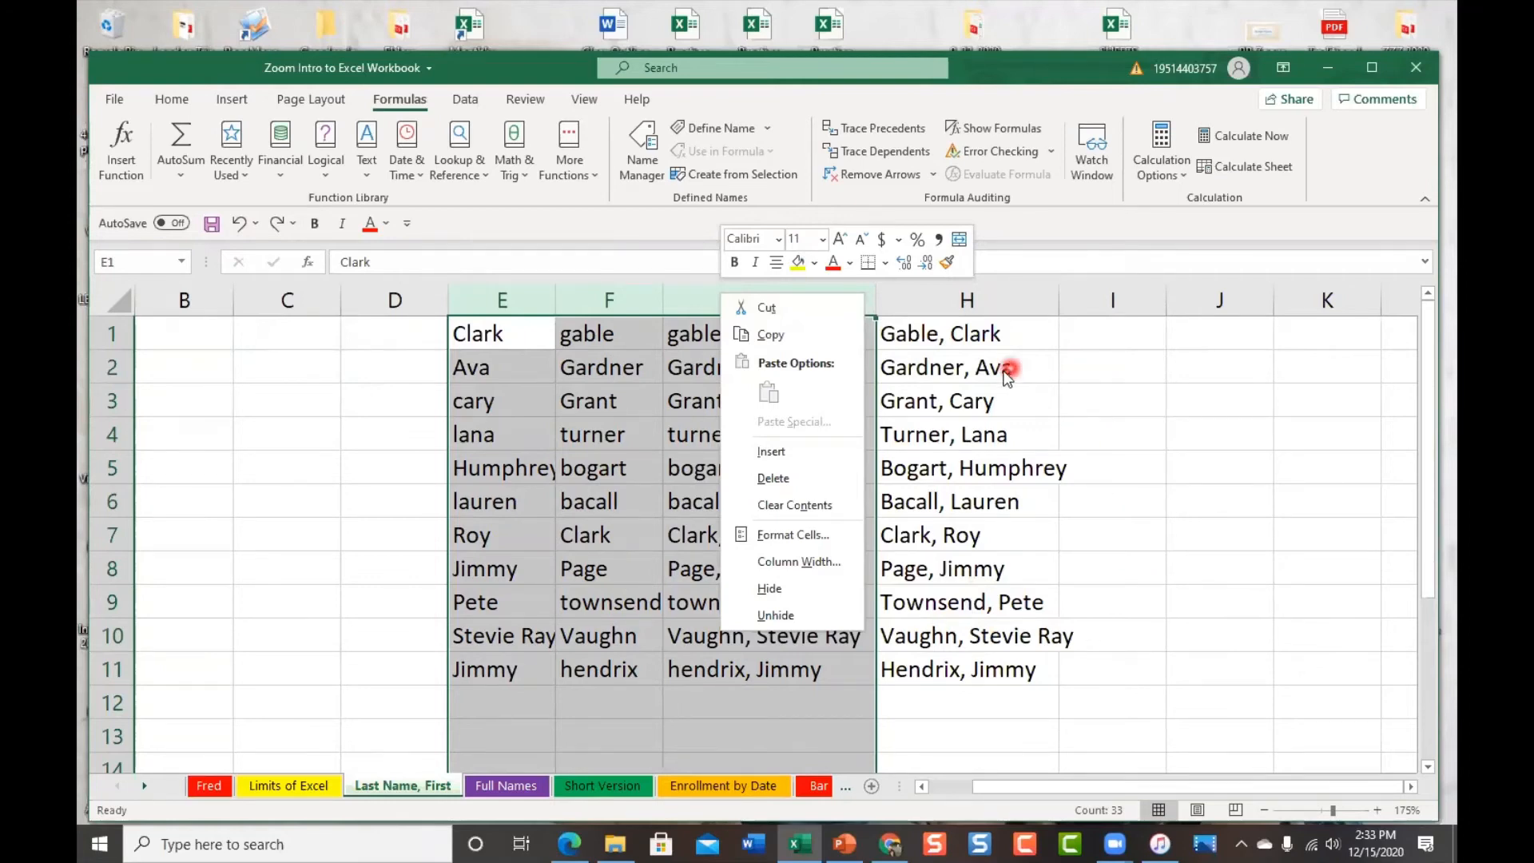
left_click(1037, 299)
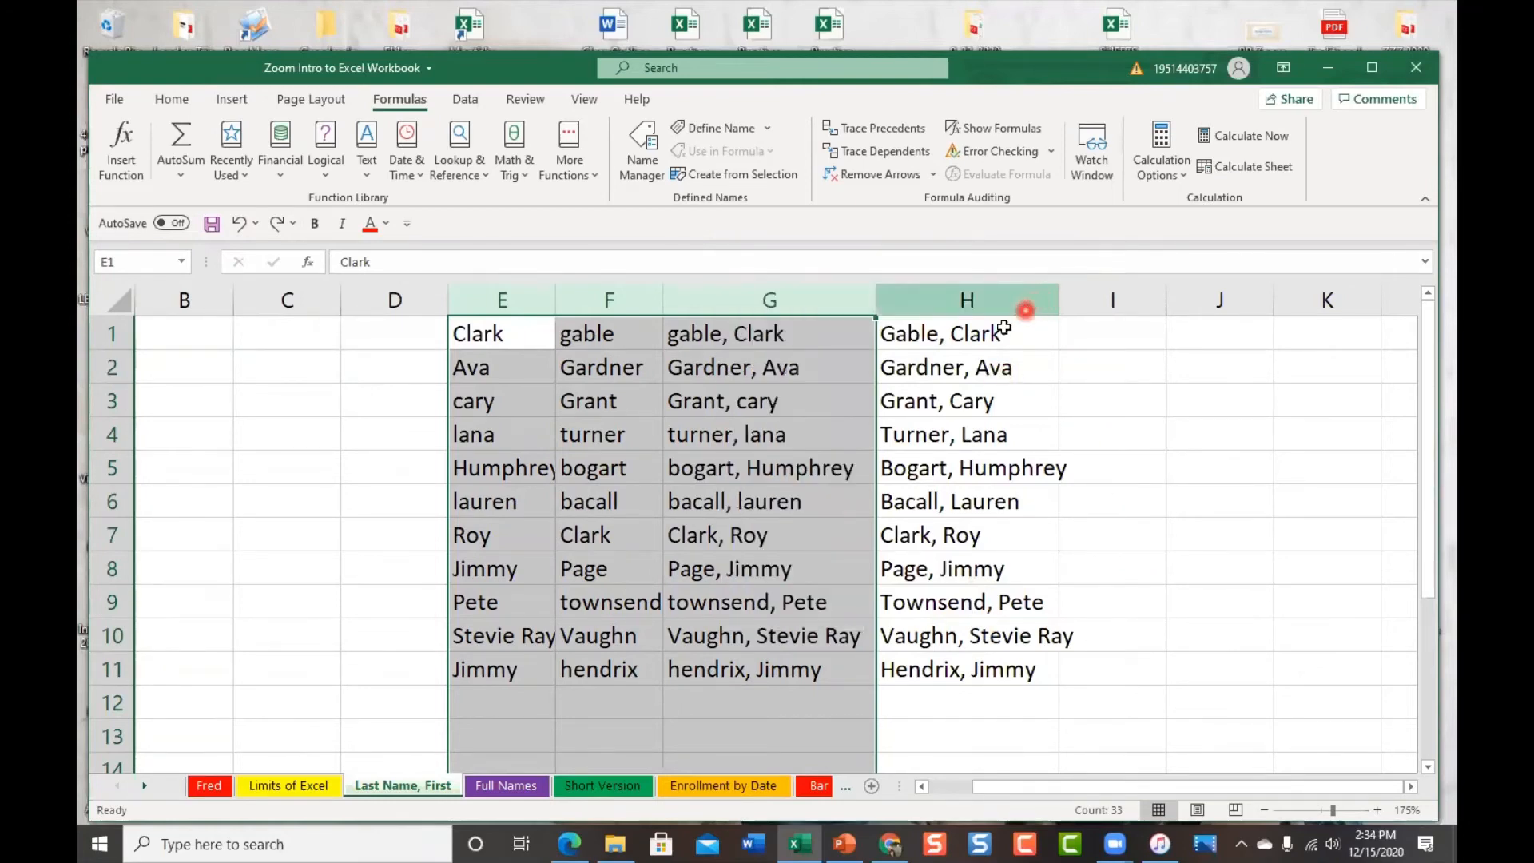
left_click(1019, 326)
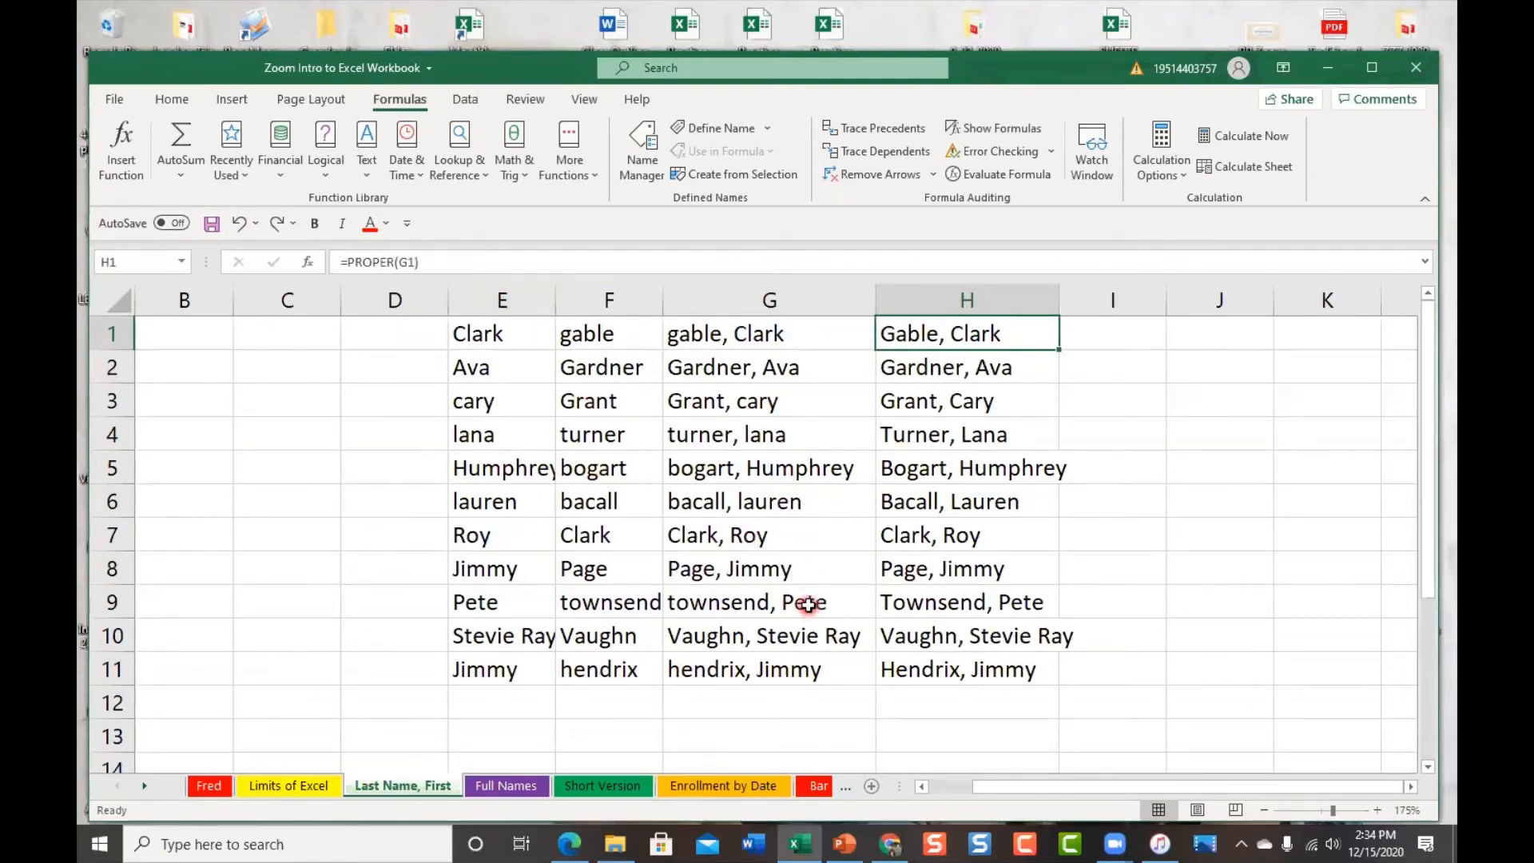
left_click(483, 291)
left_click_drag(478, 294, 564, 290)
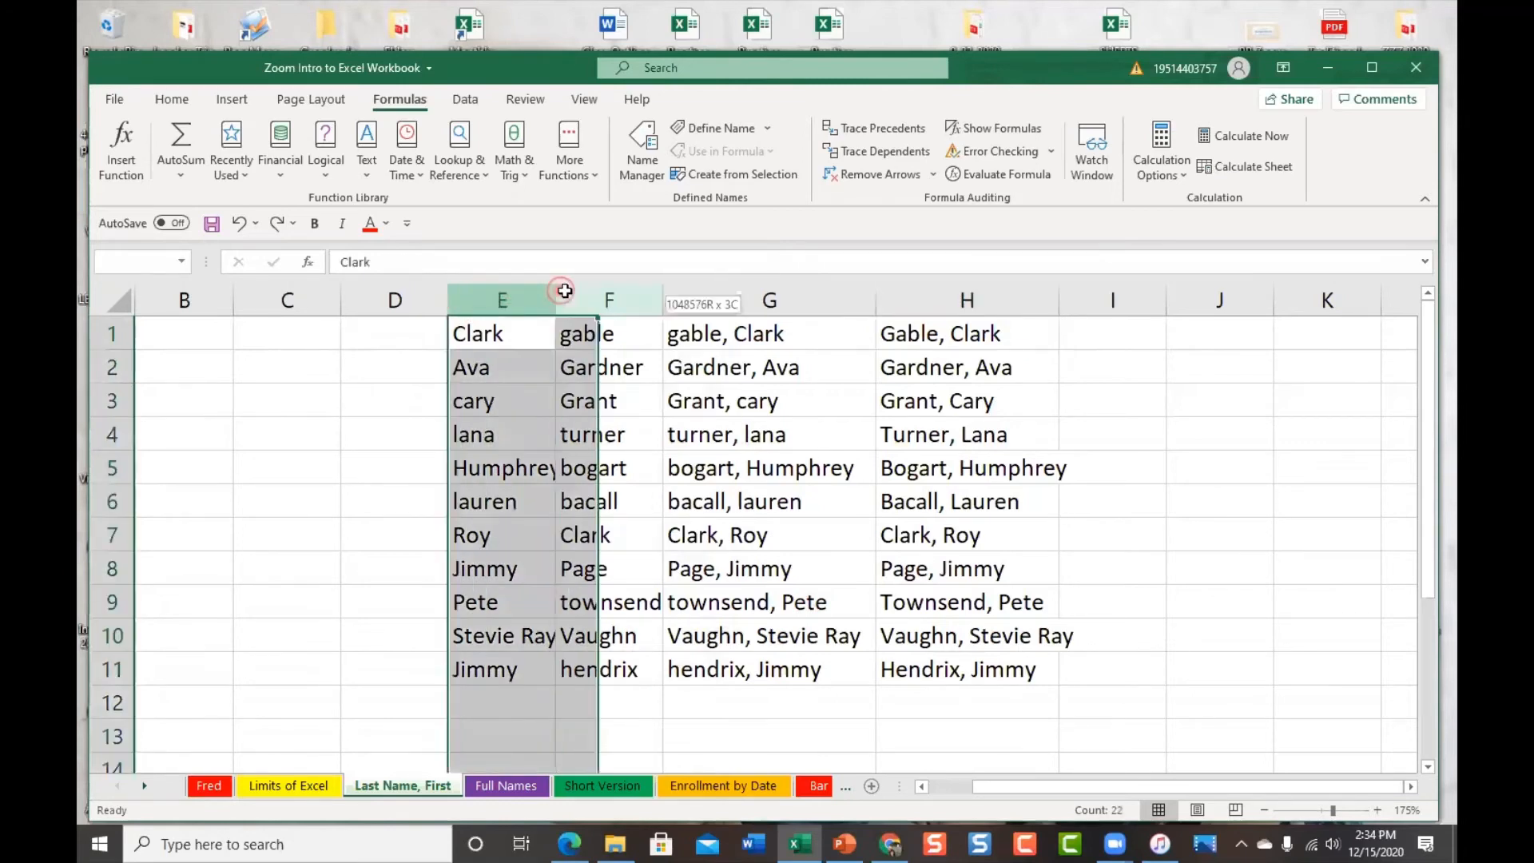
right_click(689, 304)
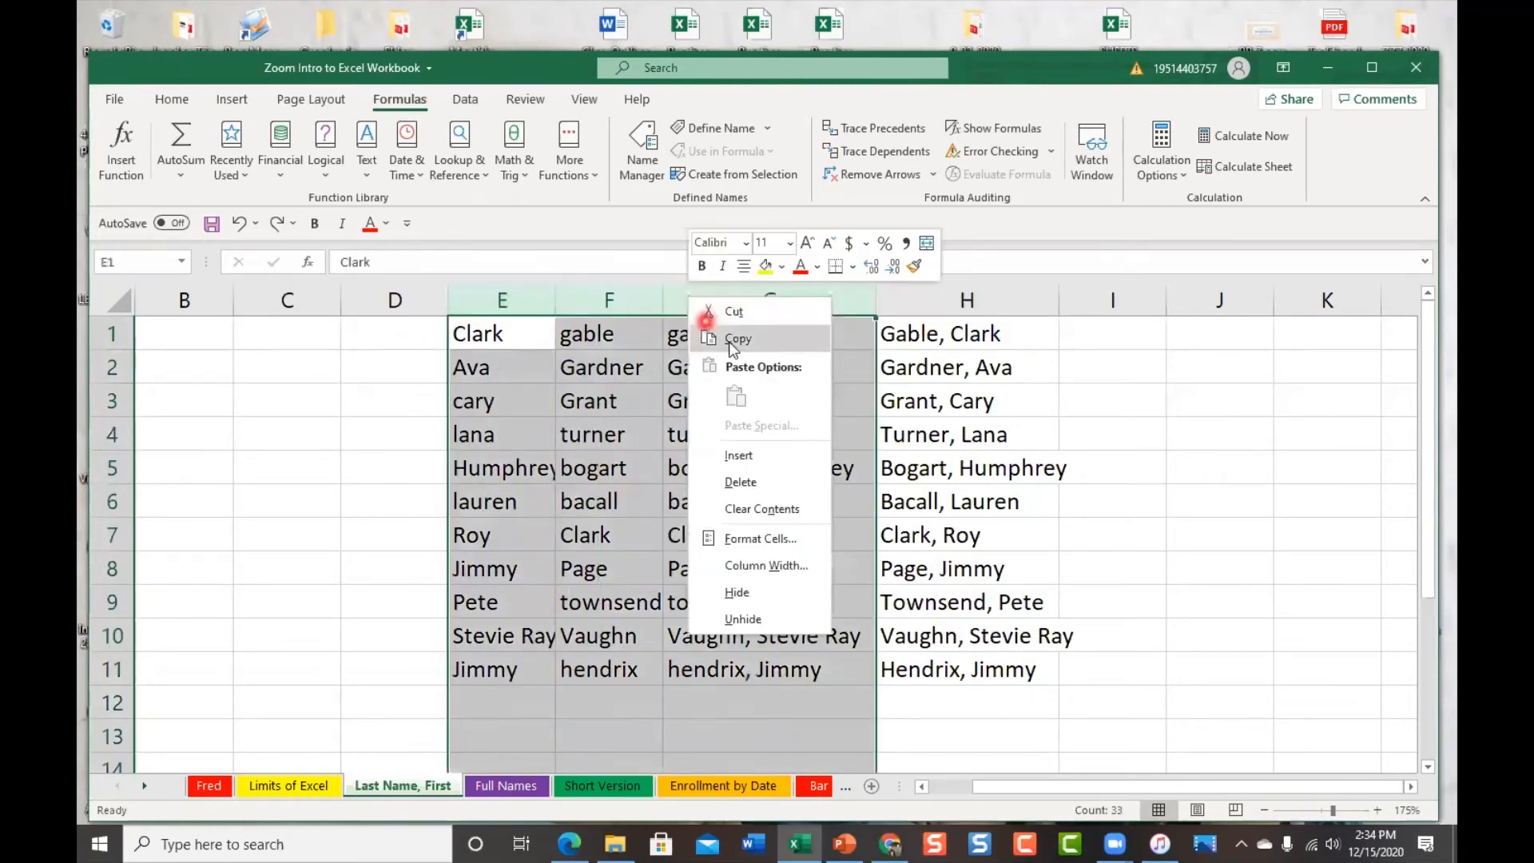
left_click(749, 589)
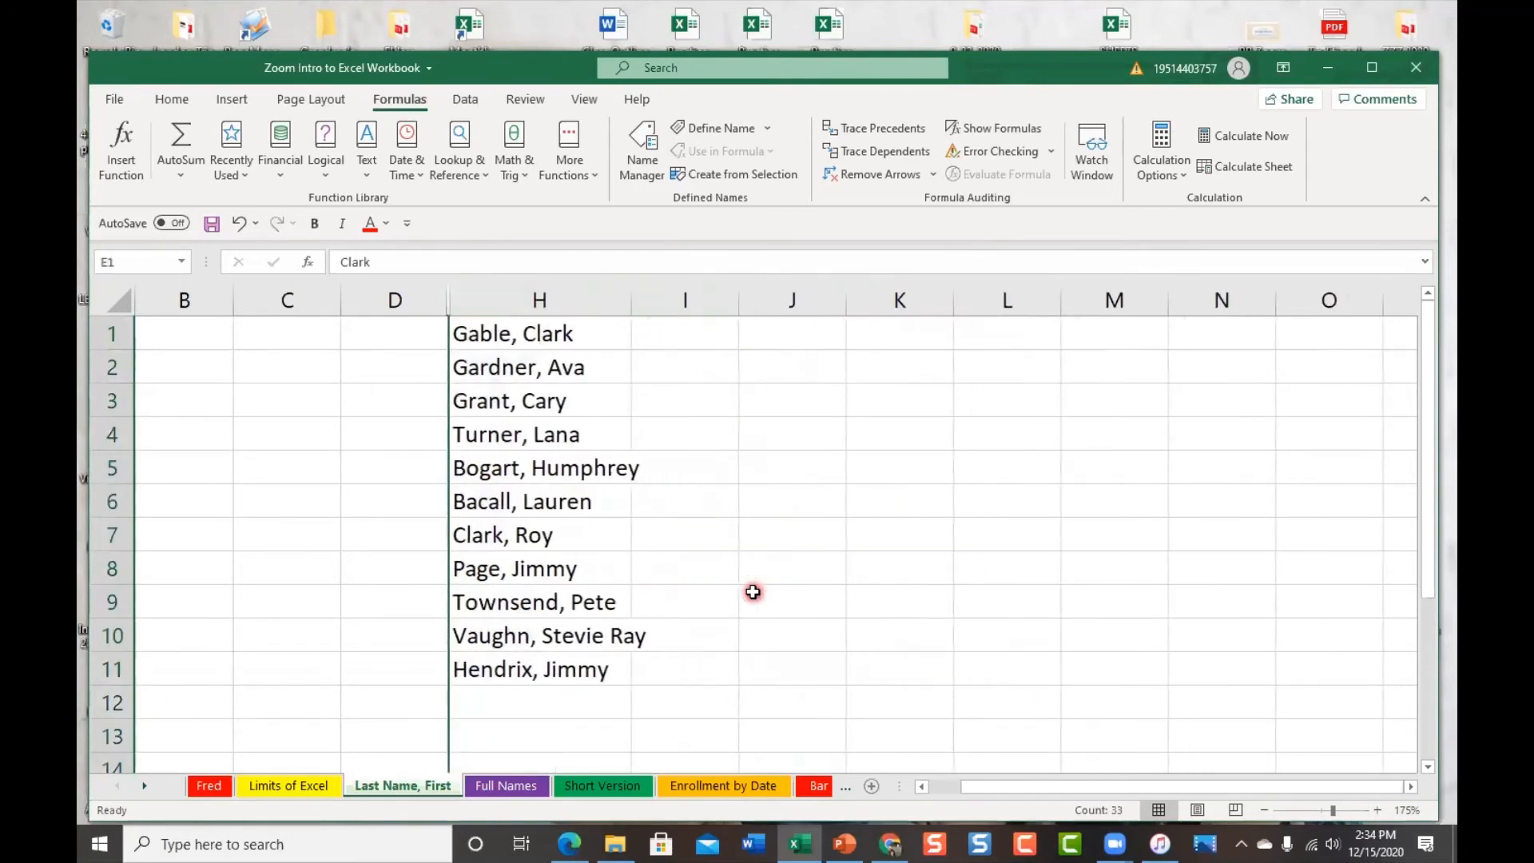
Try Unhide from the context menus of columns H and D
left_click(457, 291)
right_click(460, 297)
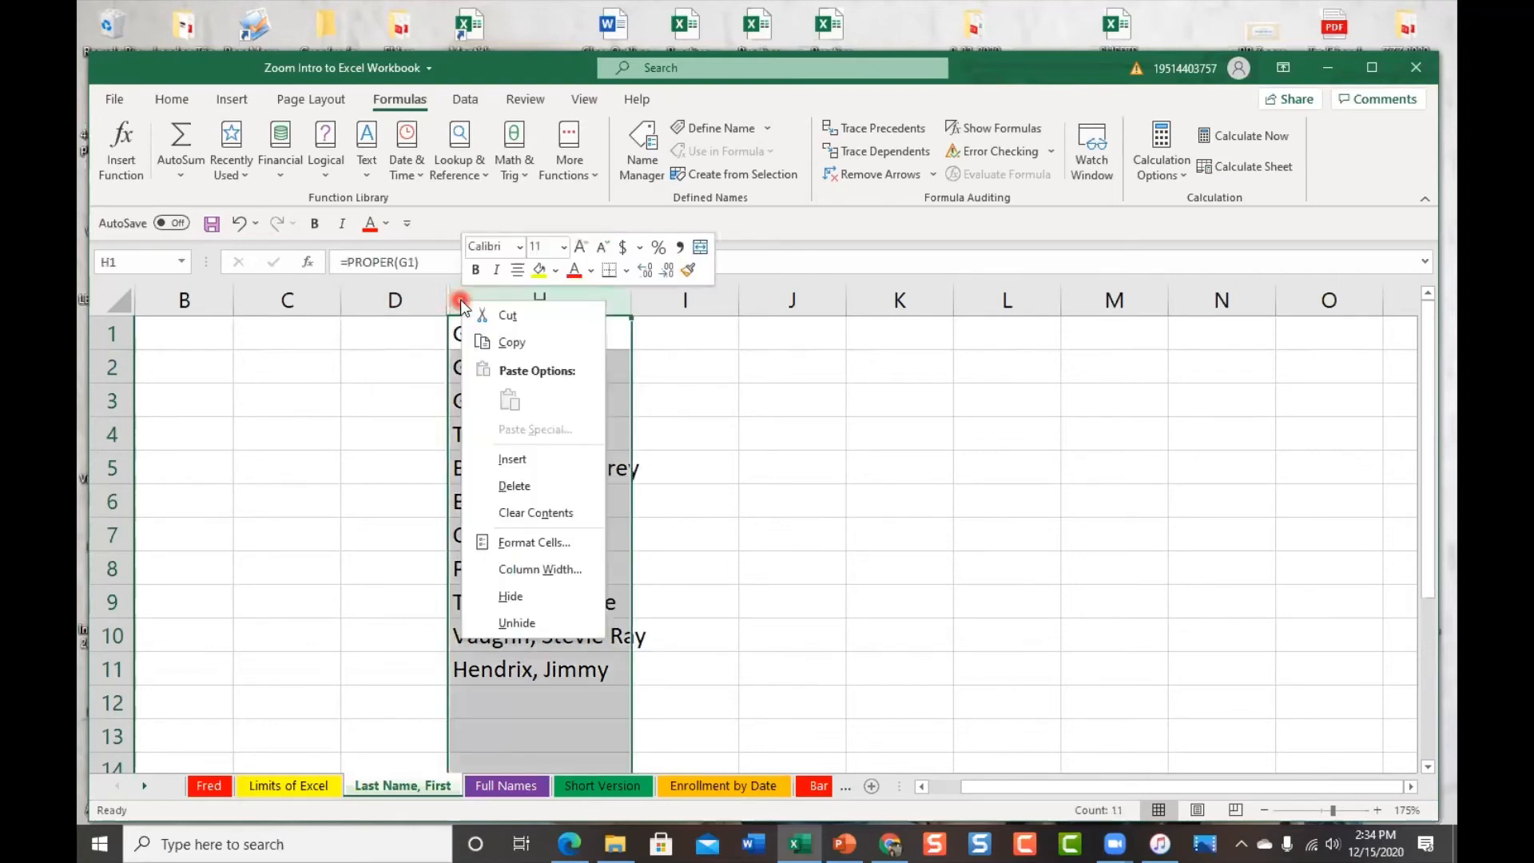
left_click(515, 622)
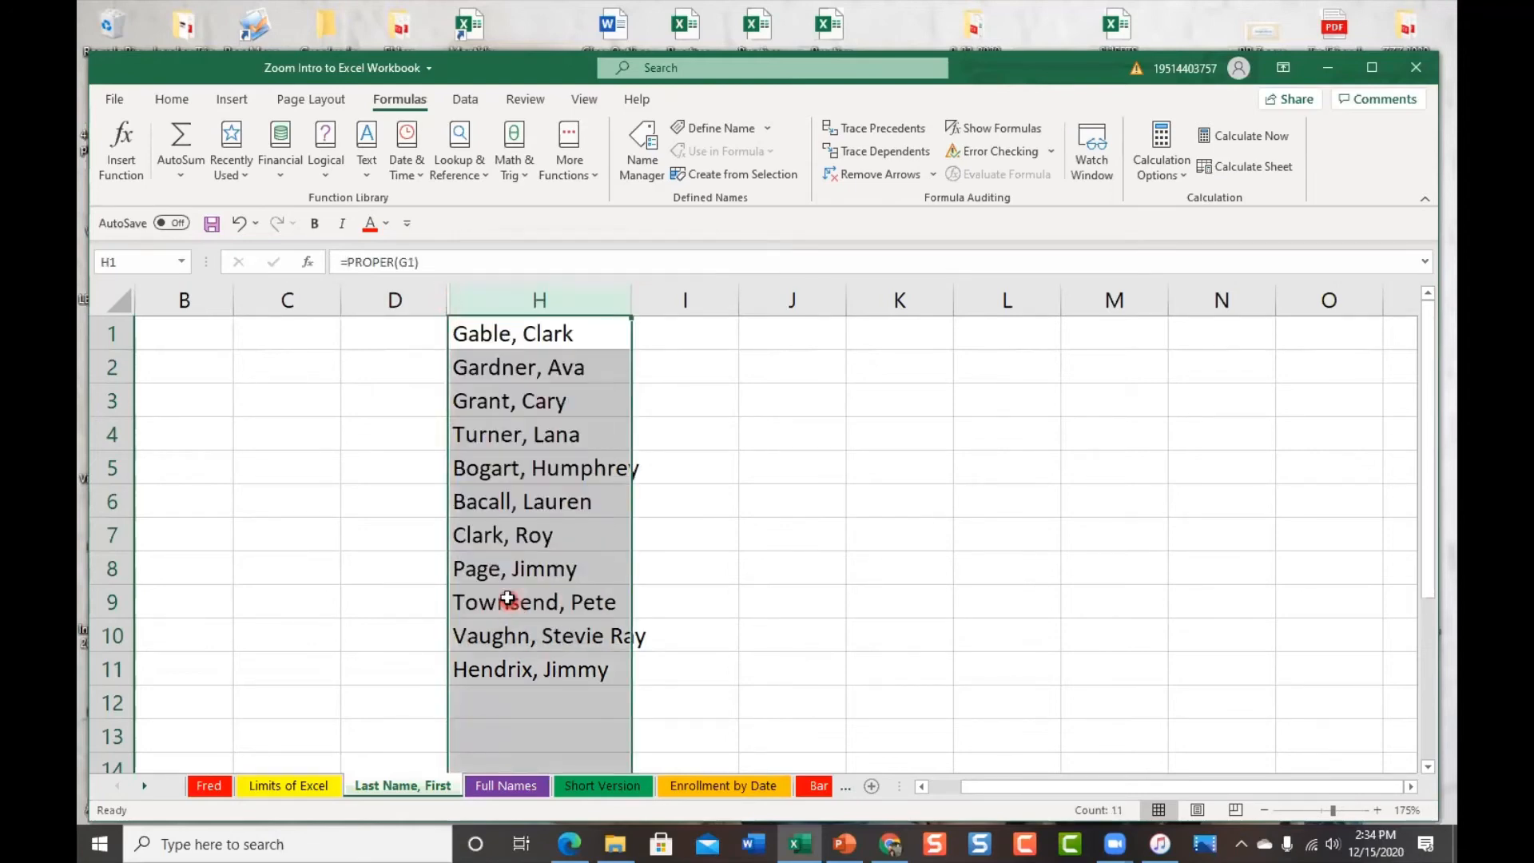
right_click(432, 300)
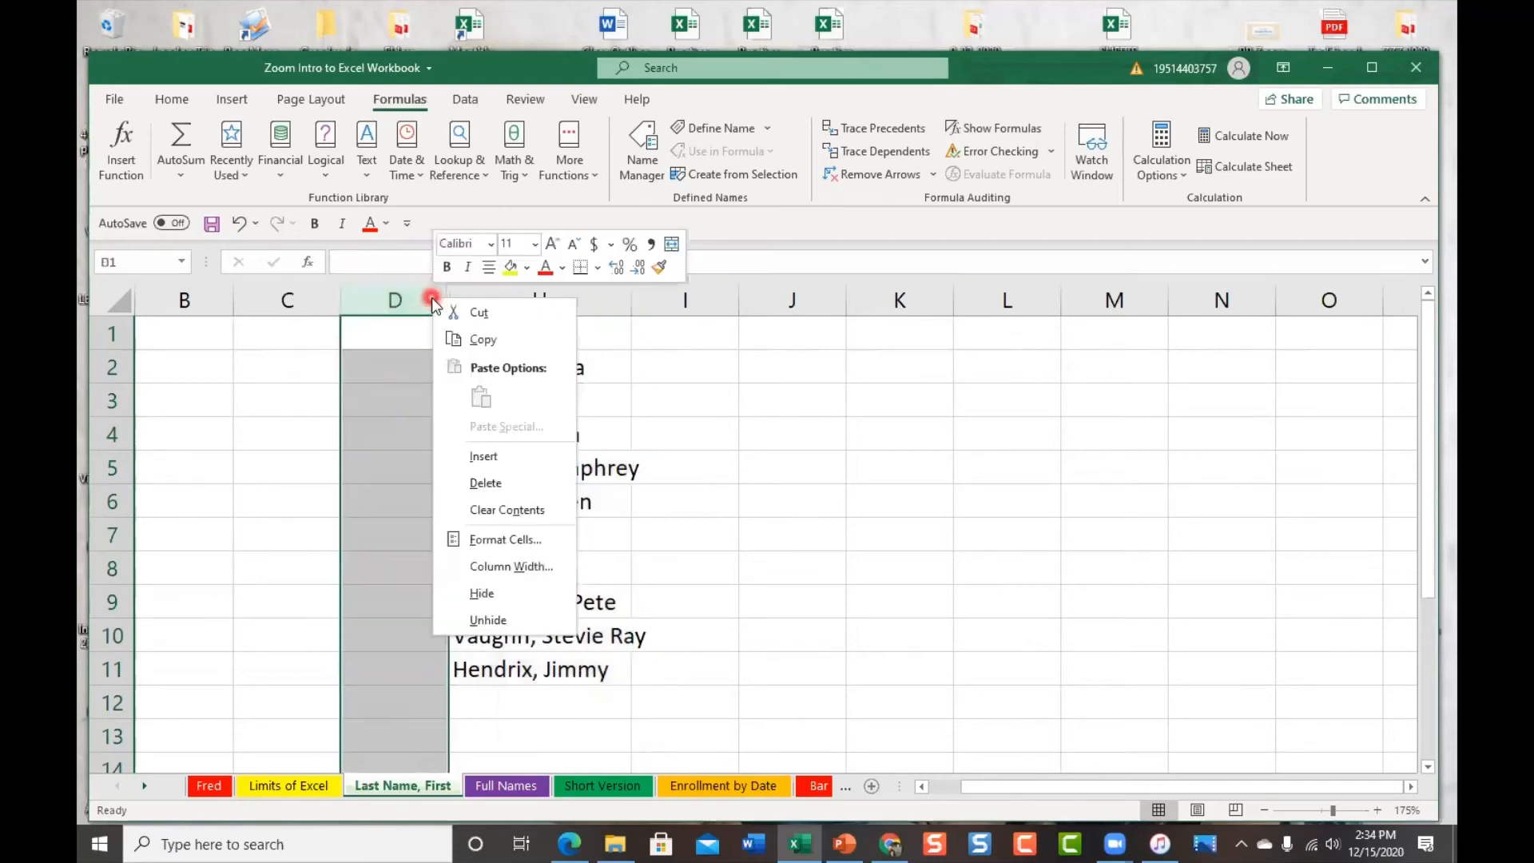
Unhide column G, then reveal columns F and E at the D/H header boundary
left_click(521, 622)
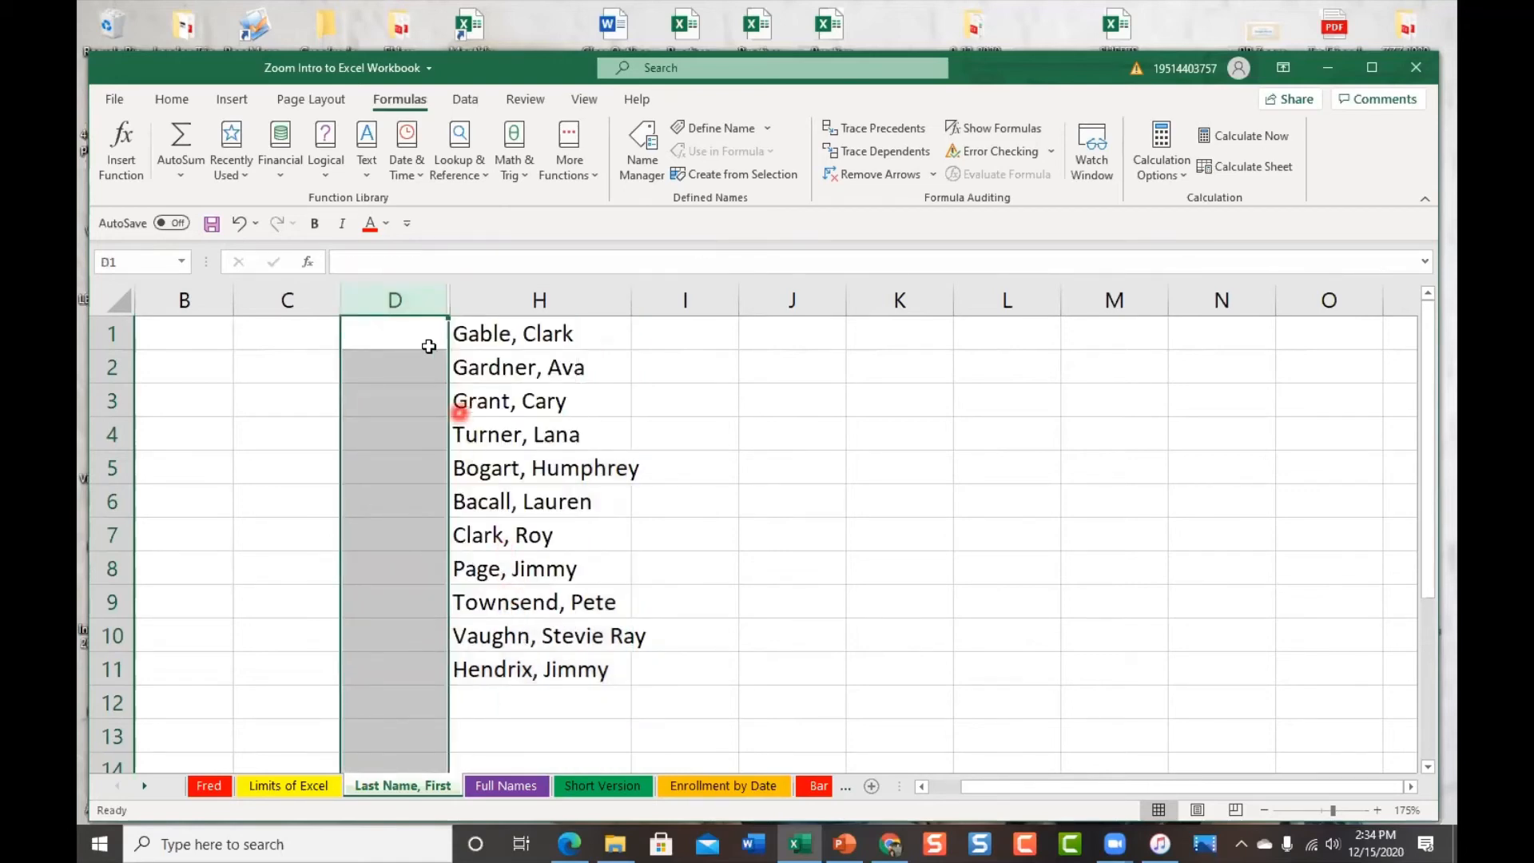
right_click(449, 297)
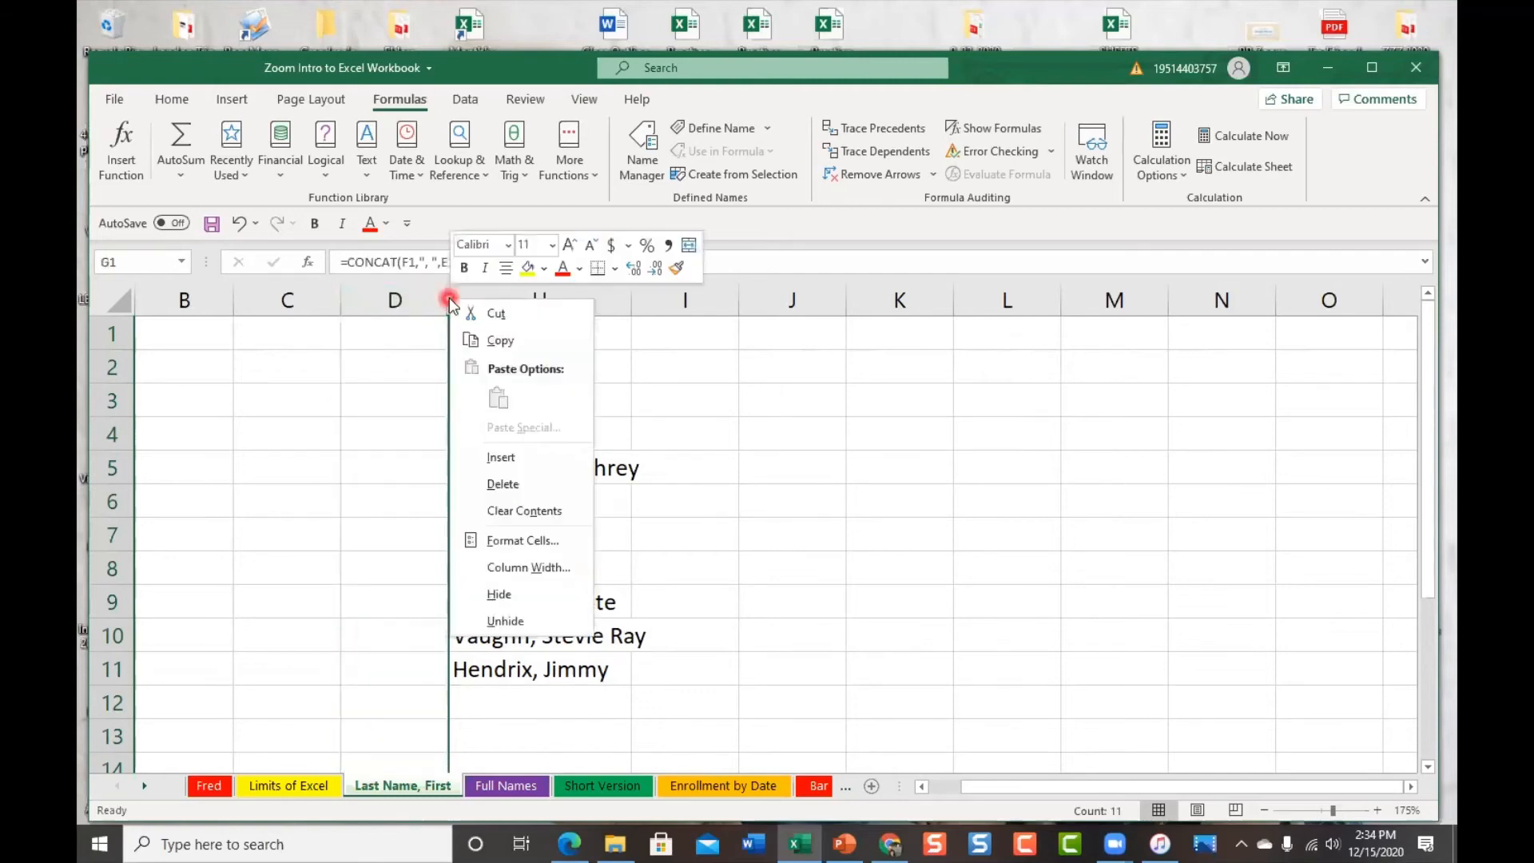
left_click(525, 615)
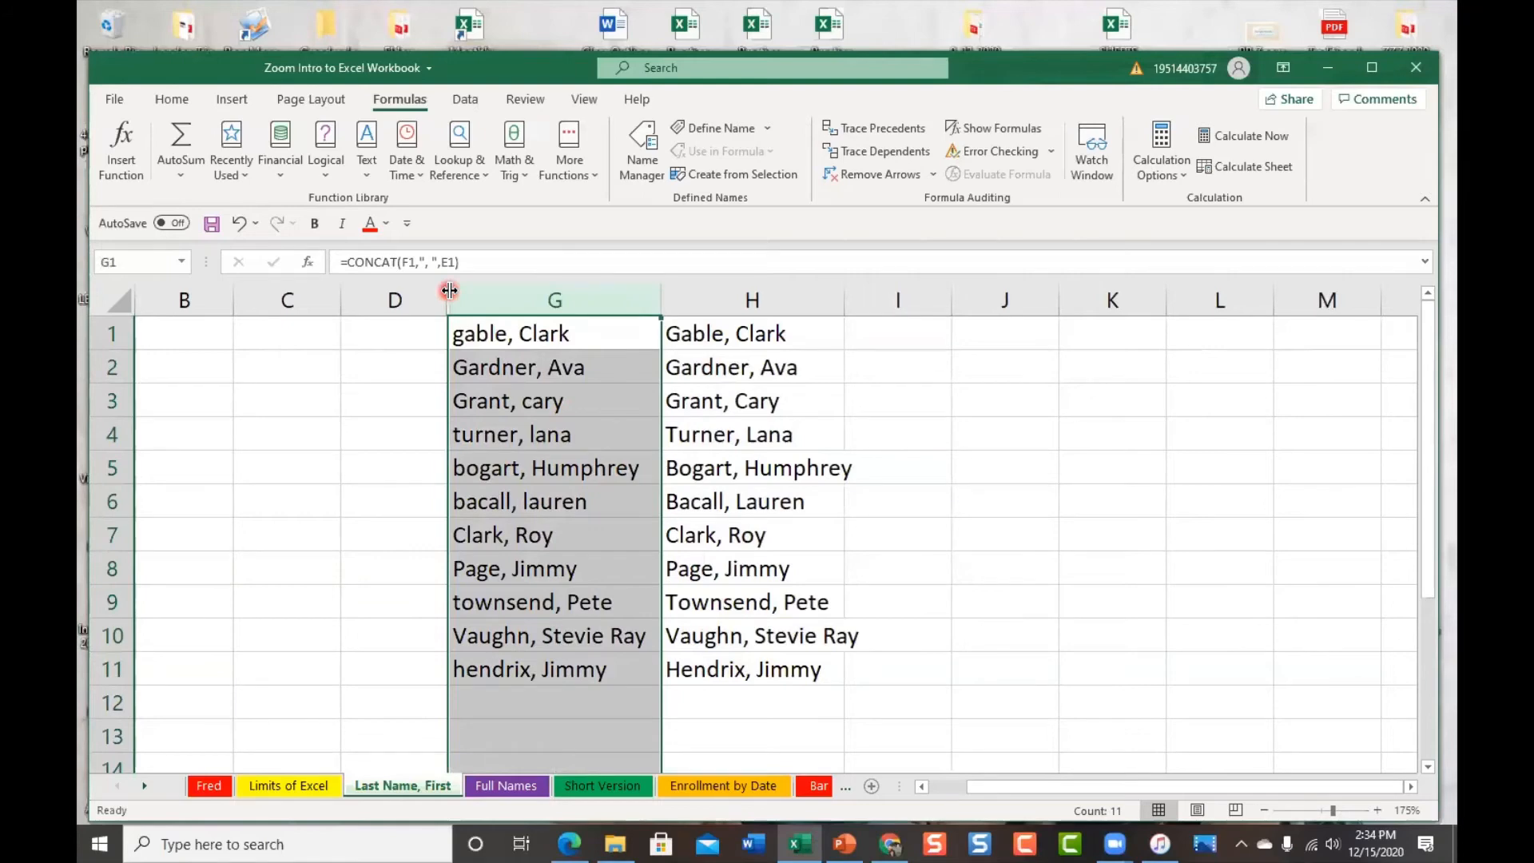
double_click(449, 290)
double_click(449, 290)
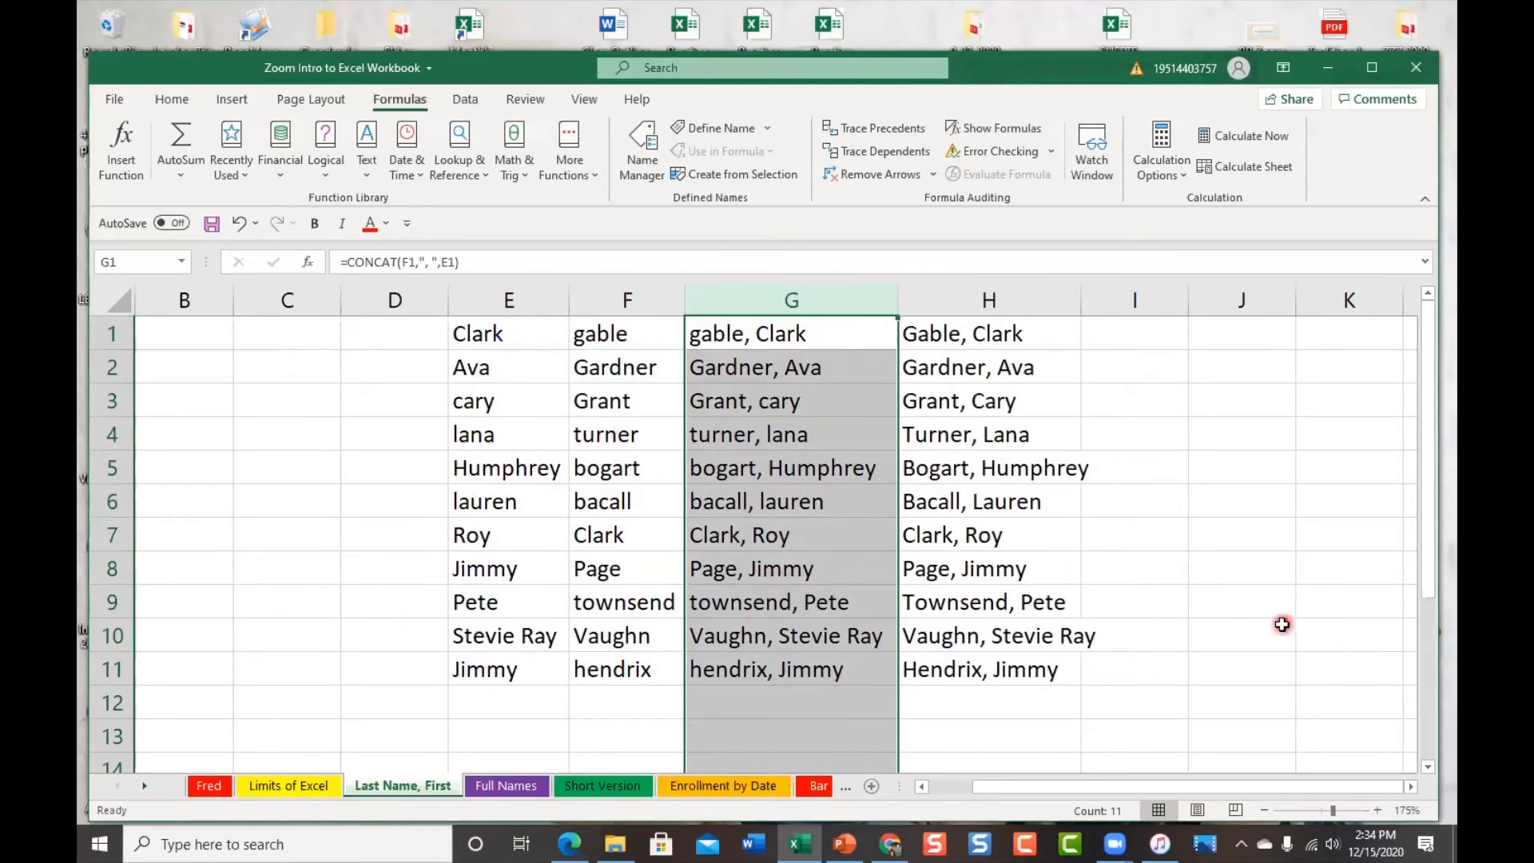
Copy column H and preview its paste options without committing
left_click(1010, 334)
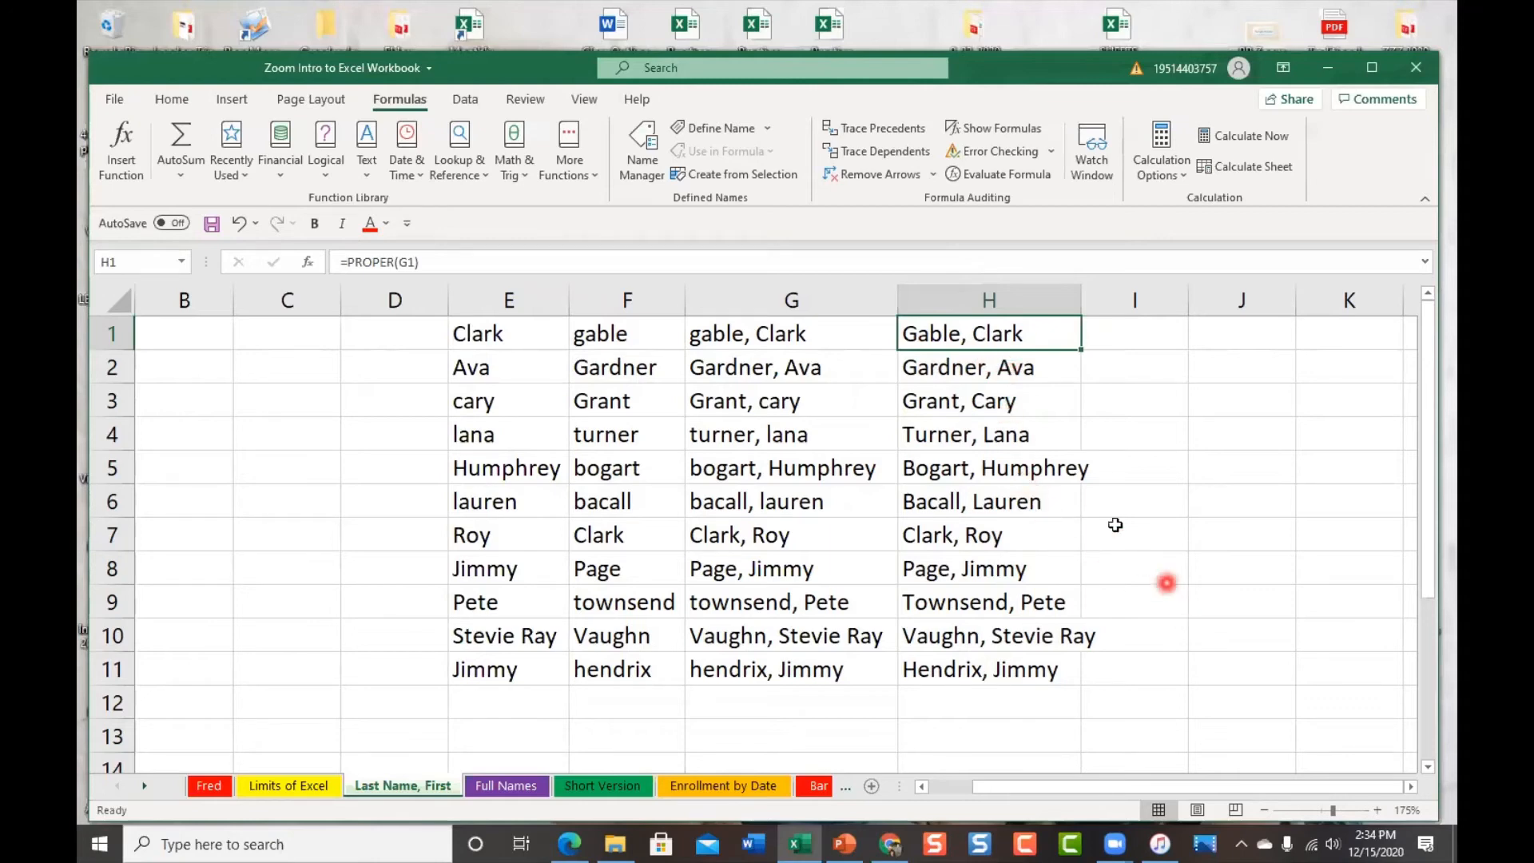
right_click(948, 294)
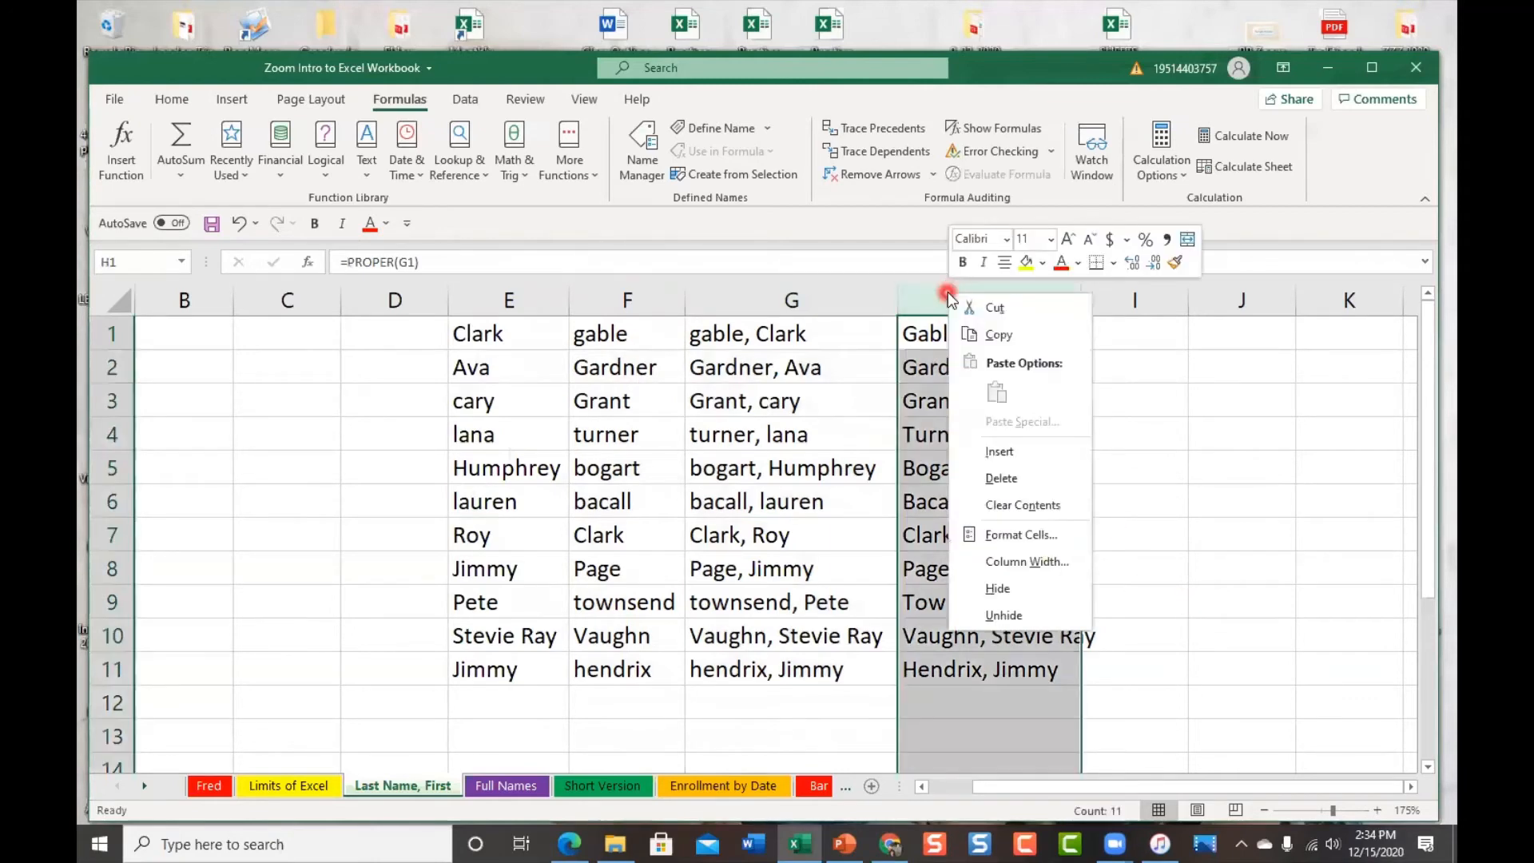
left_click(999, 335)
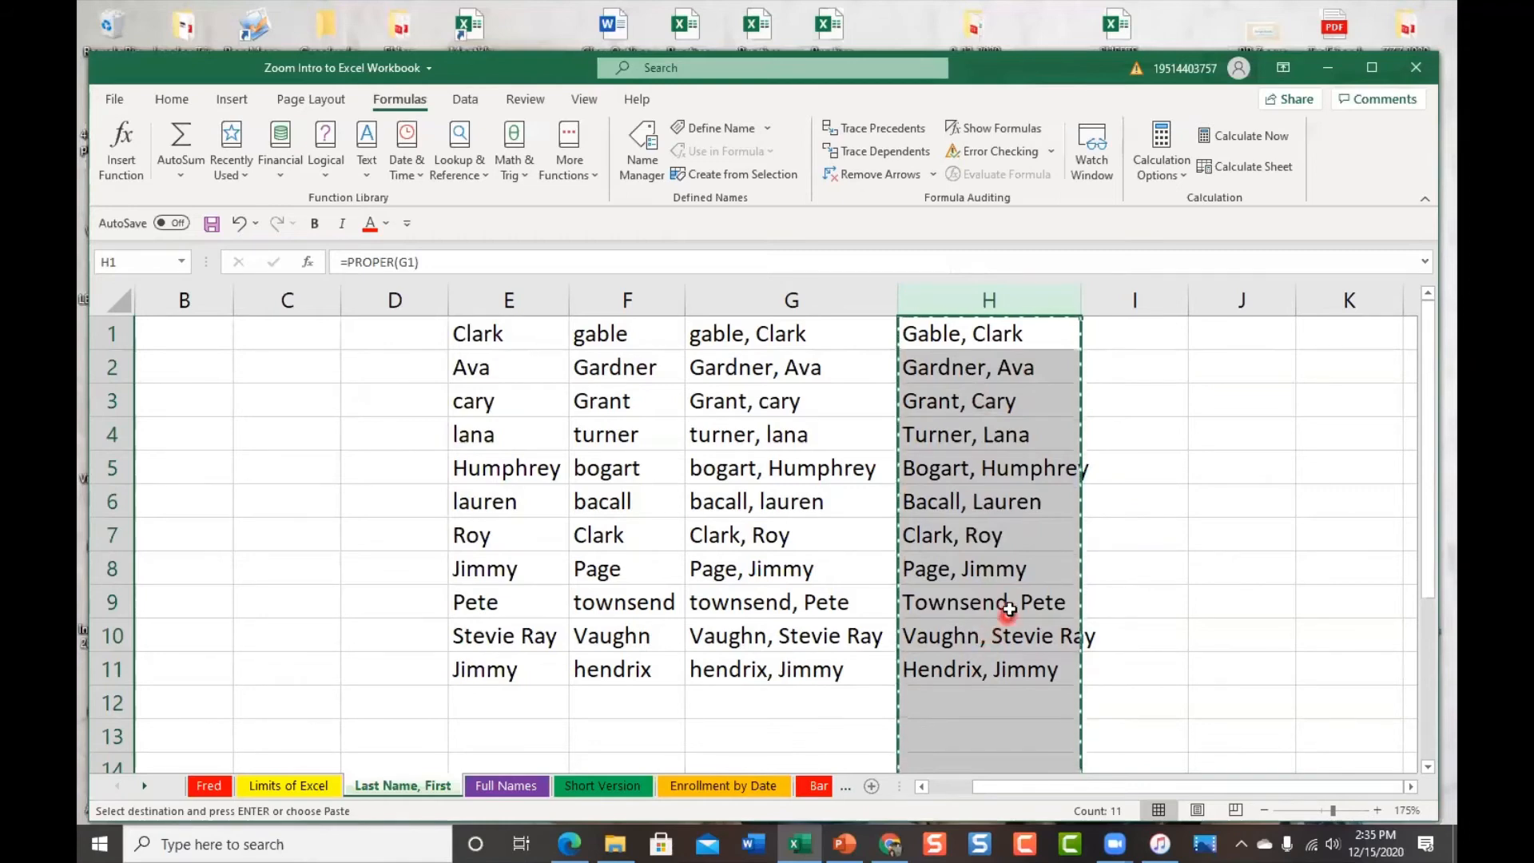
right_click(952, 297)
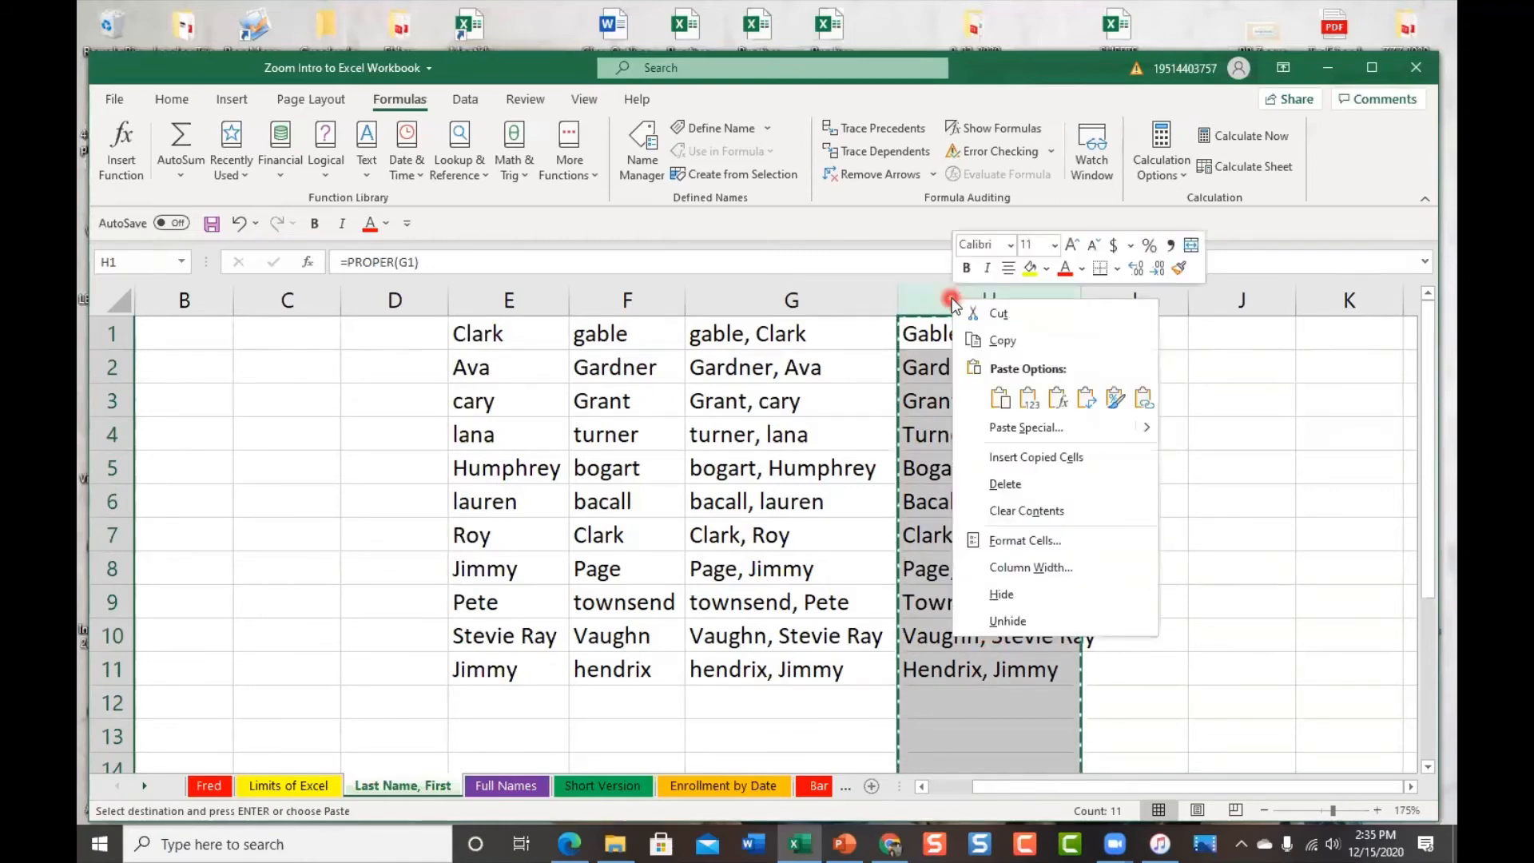
left_click(1005, 401)
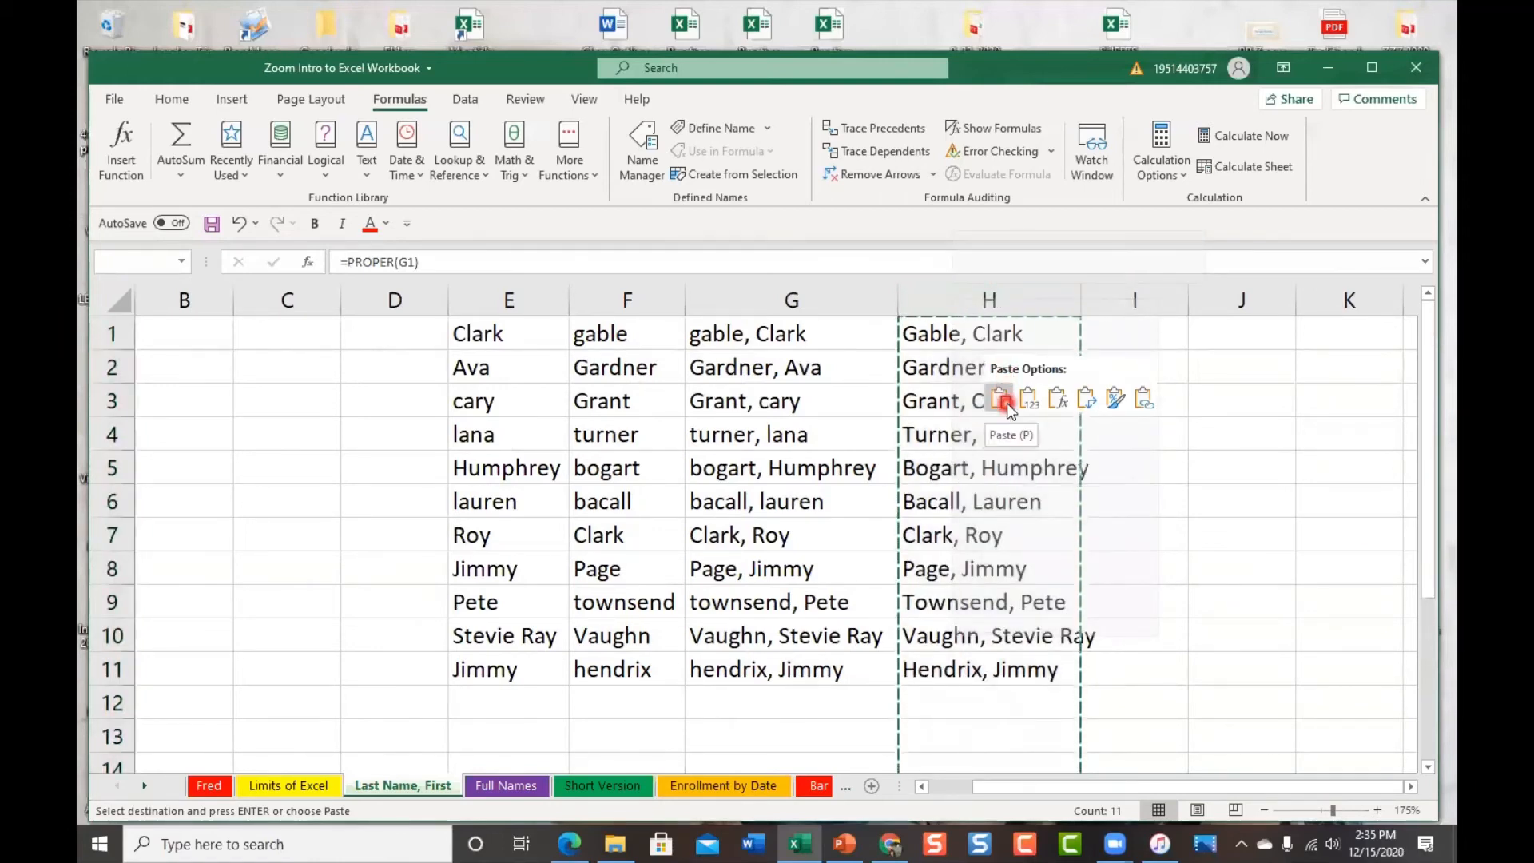
left_click(1025, 403)
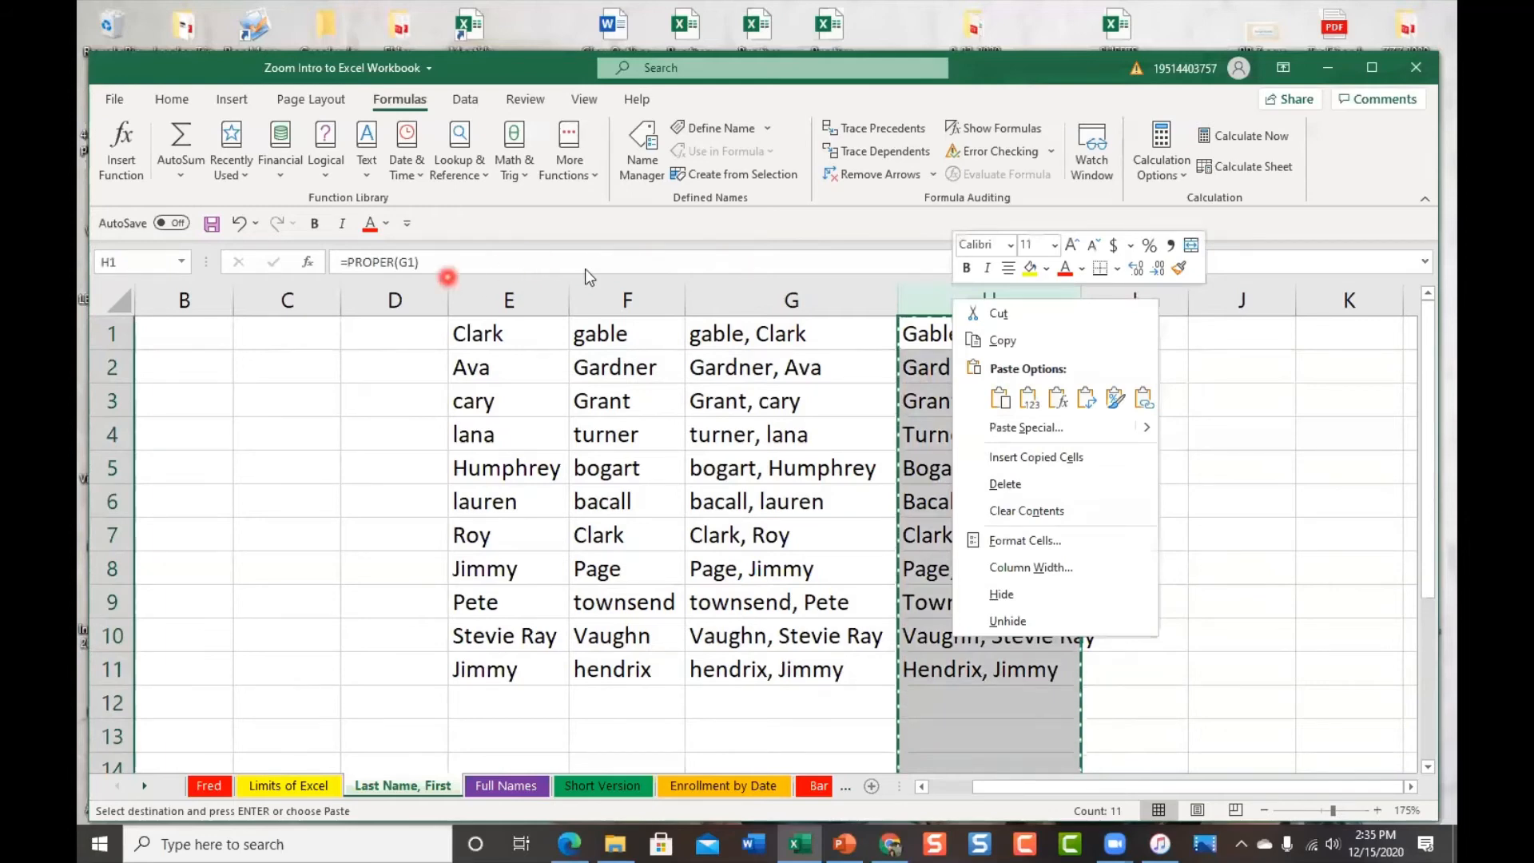
left_click(1028, 397)
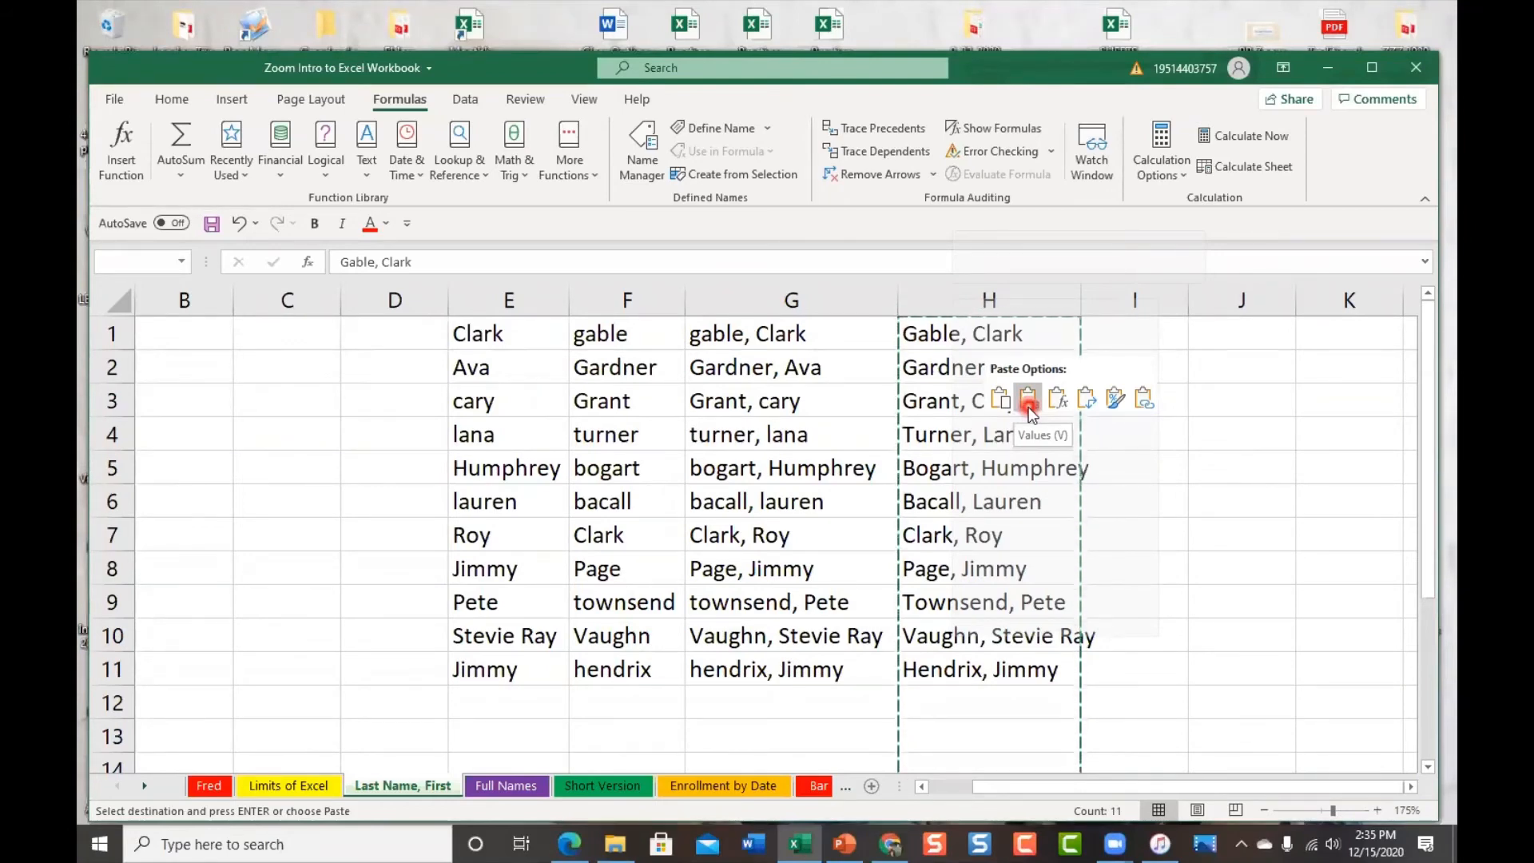
left_click(1058, 404)
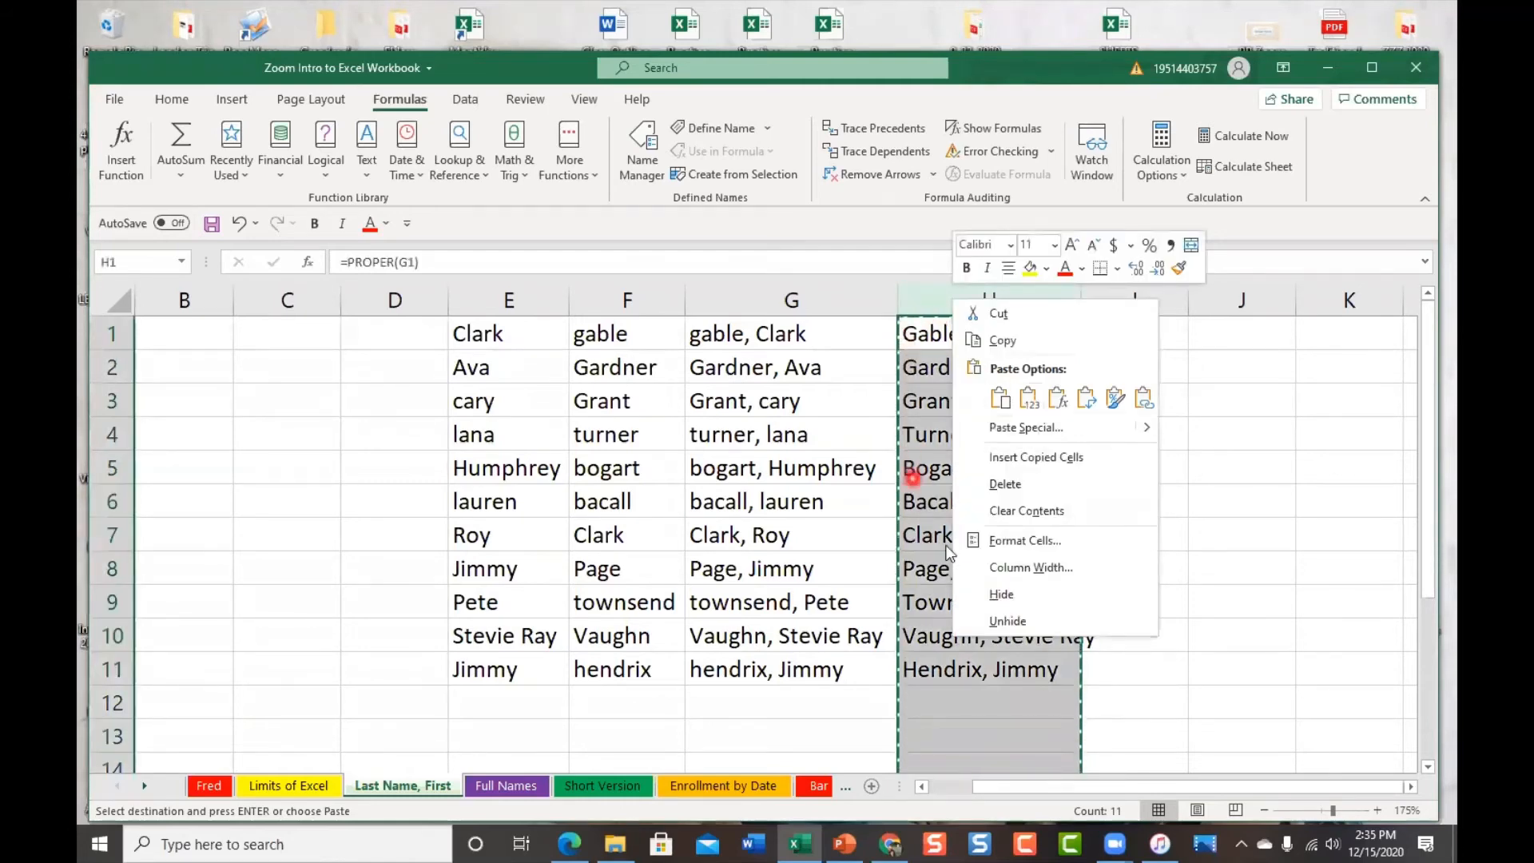
left_click(1245, 418)
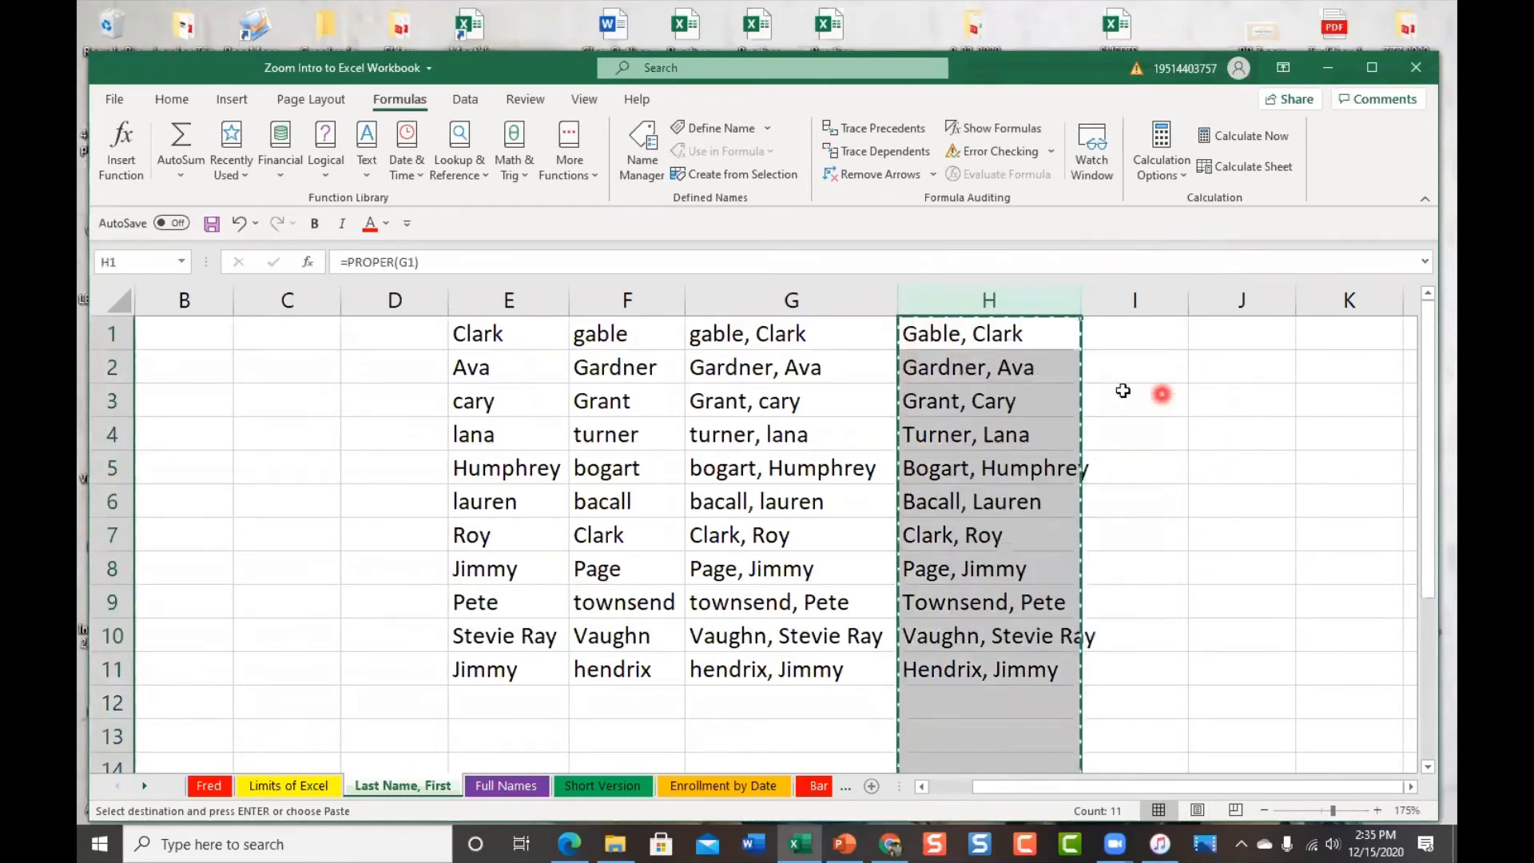
Paste column H over itself as values and confirm H1 holds plain 'Gable, Clark'
right_click(939, 301)
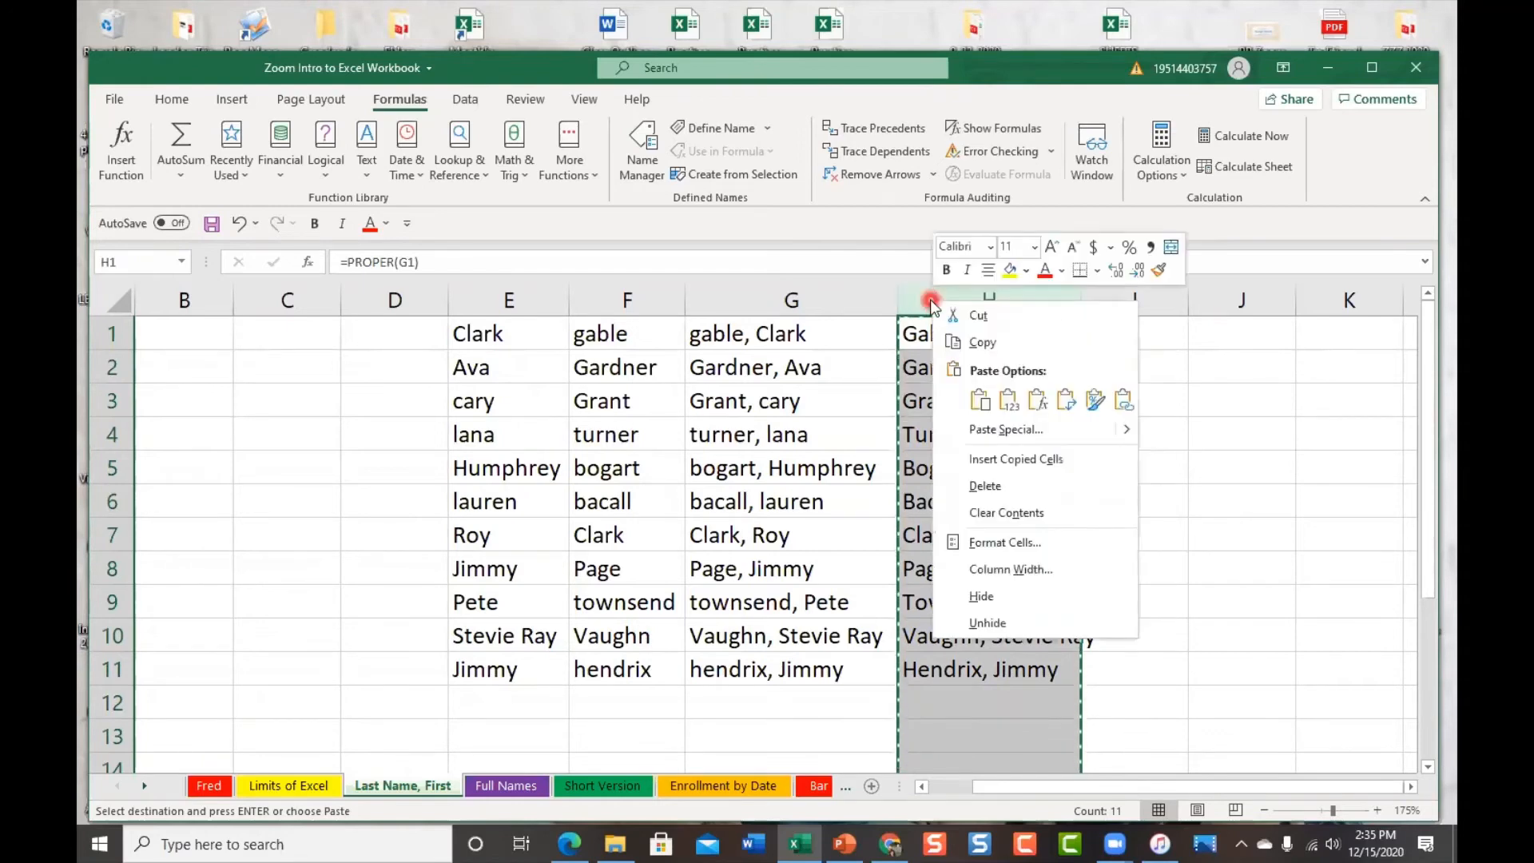
left_click(1010, 404)
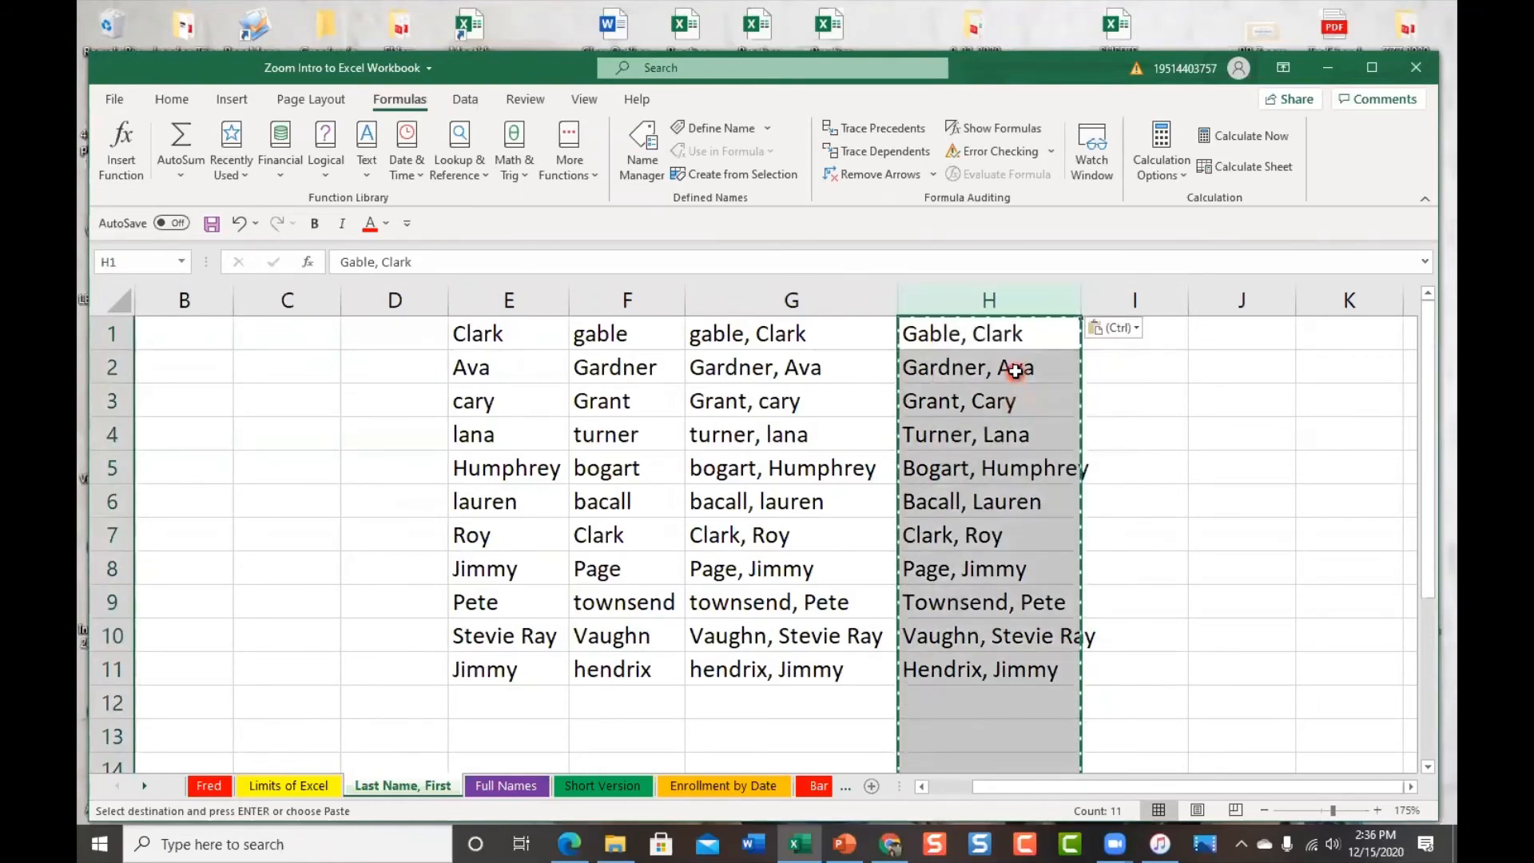
left_click(1015, 367)
double_click(1025, 329)
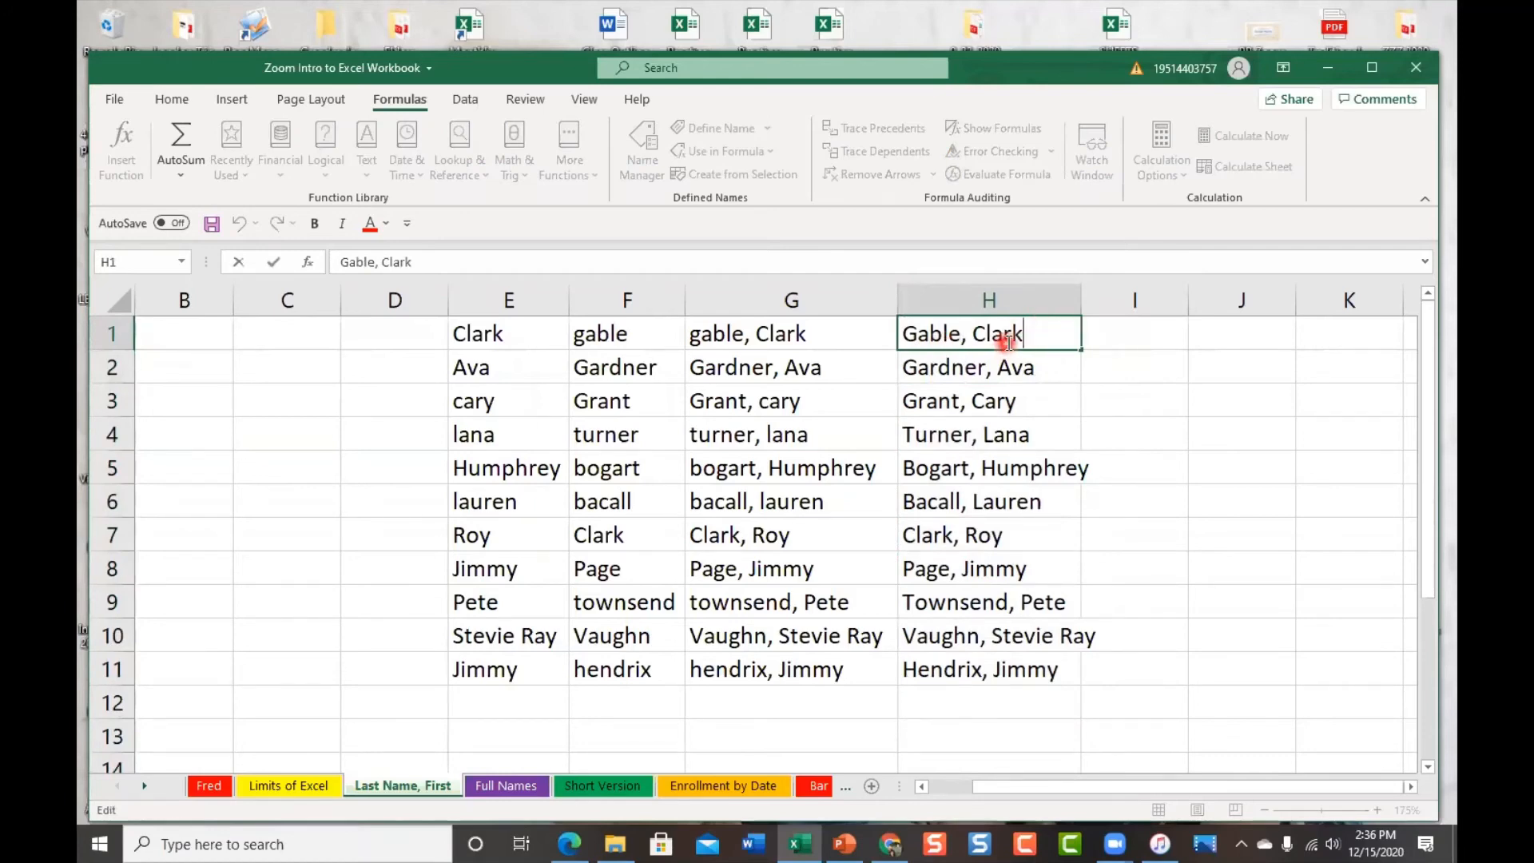
left_click(926, 468)
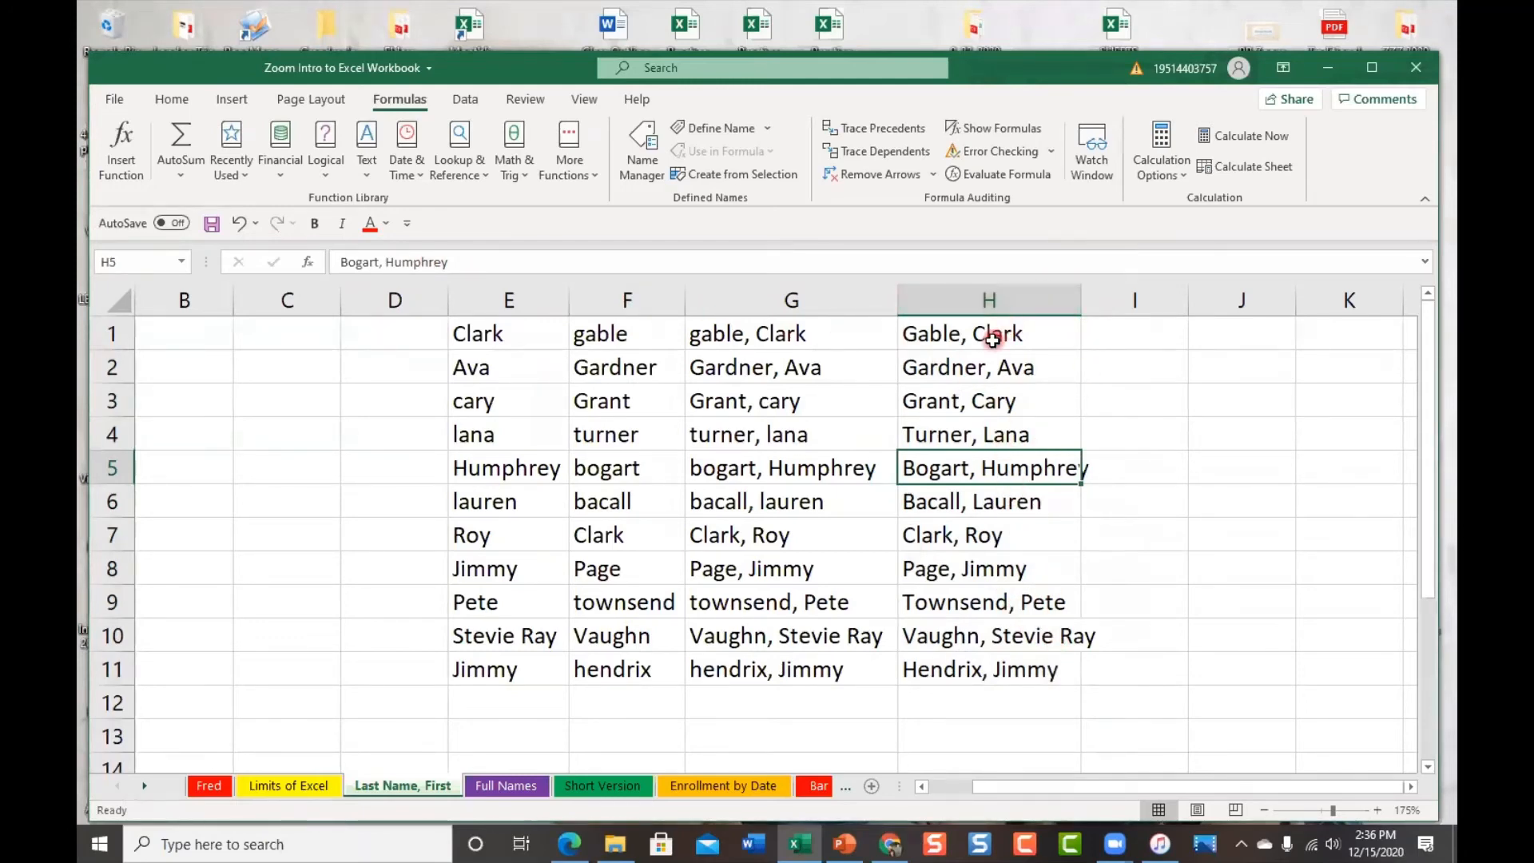
left_click(809, 338)
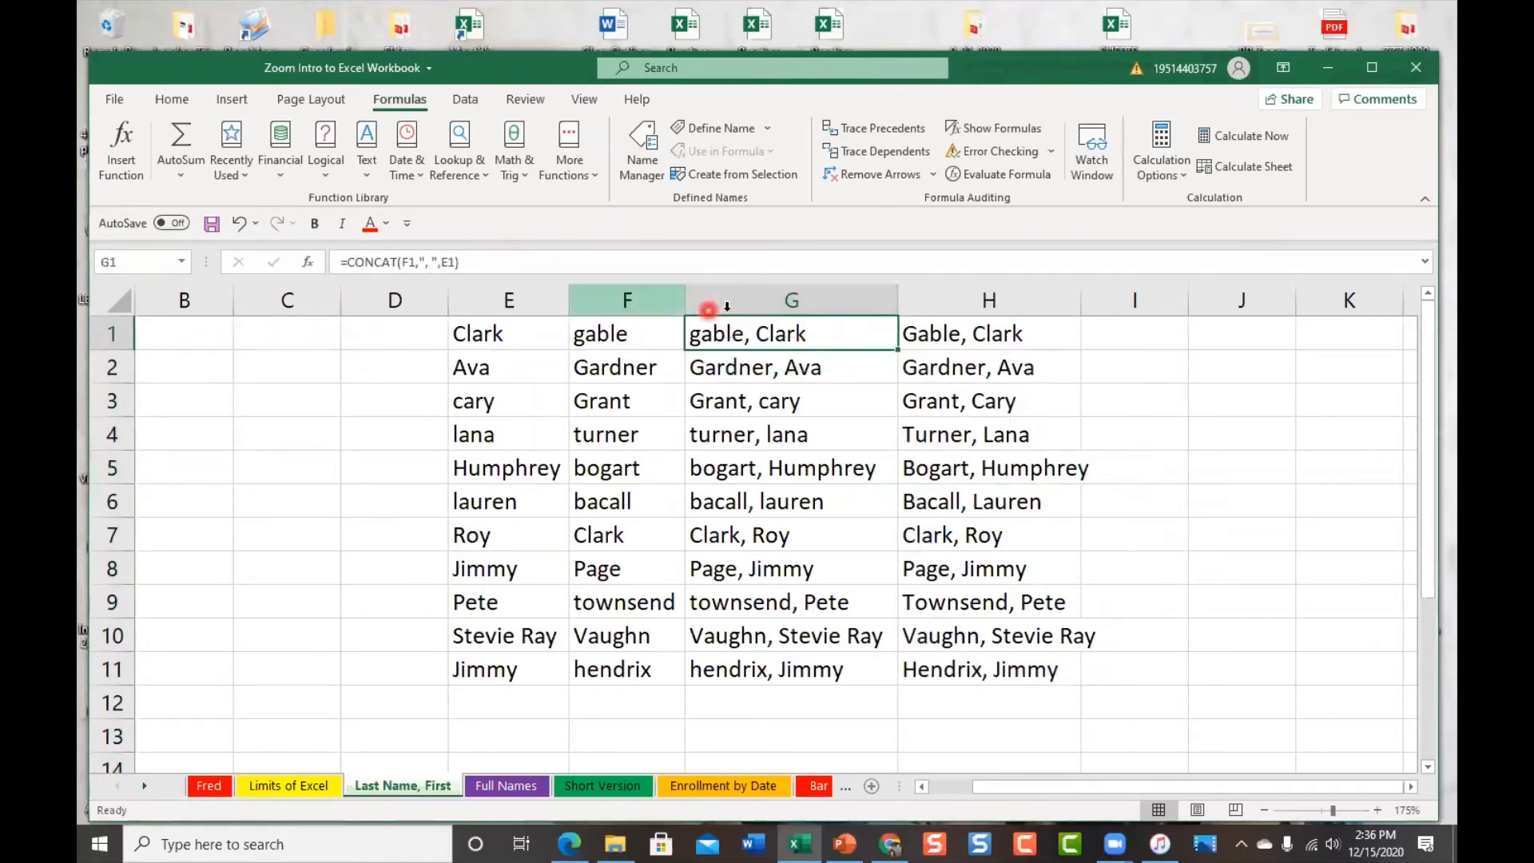
left_click(793, 403)
left_click(780, 533)
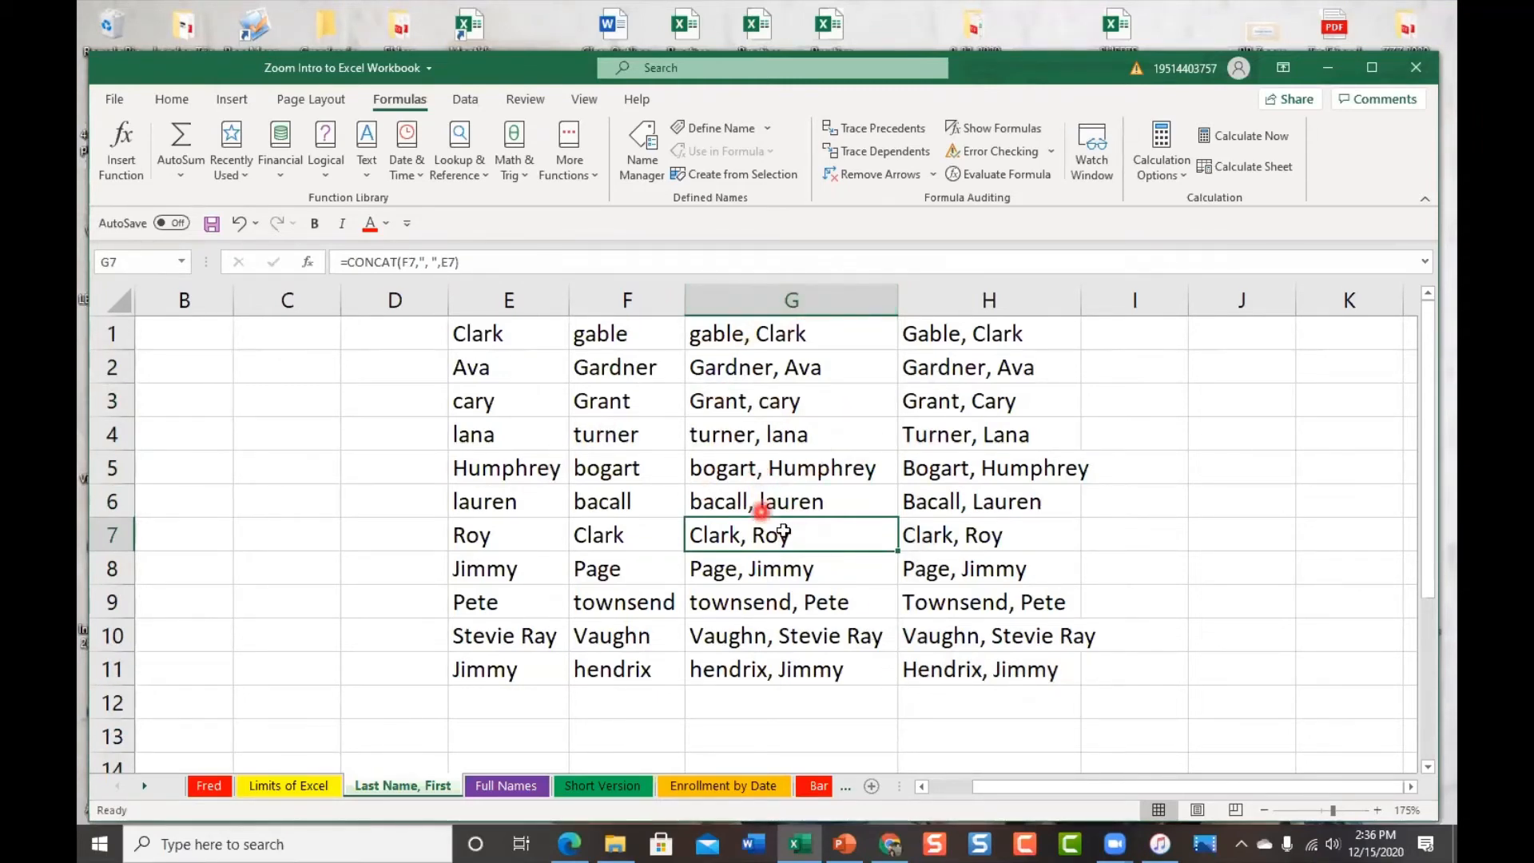
left_click(1020, 400)
left_click(1020, 503)
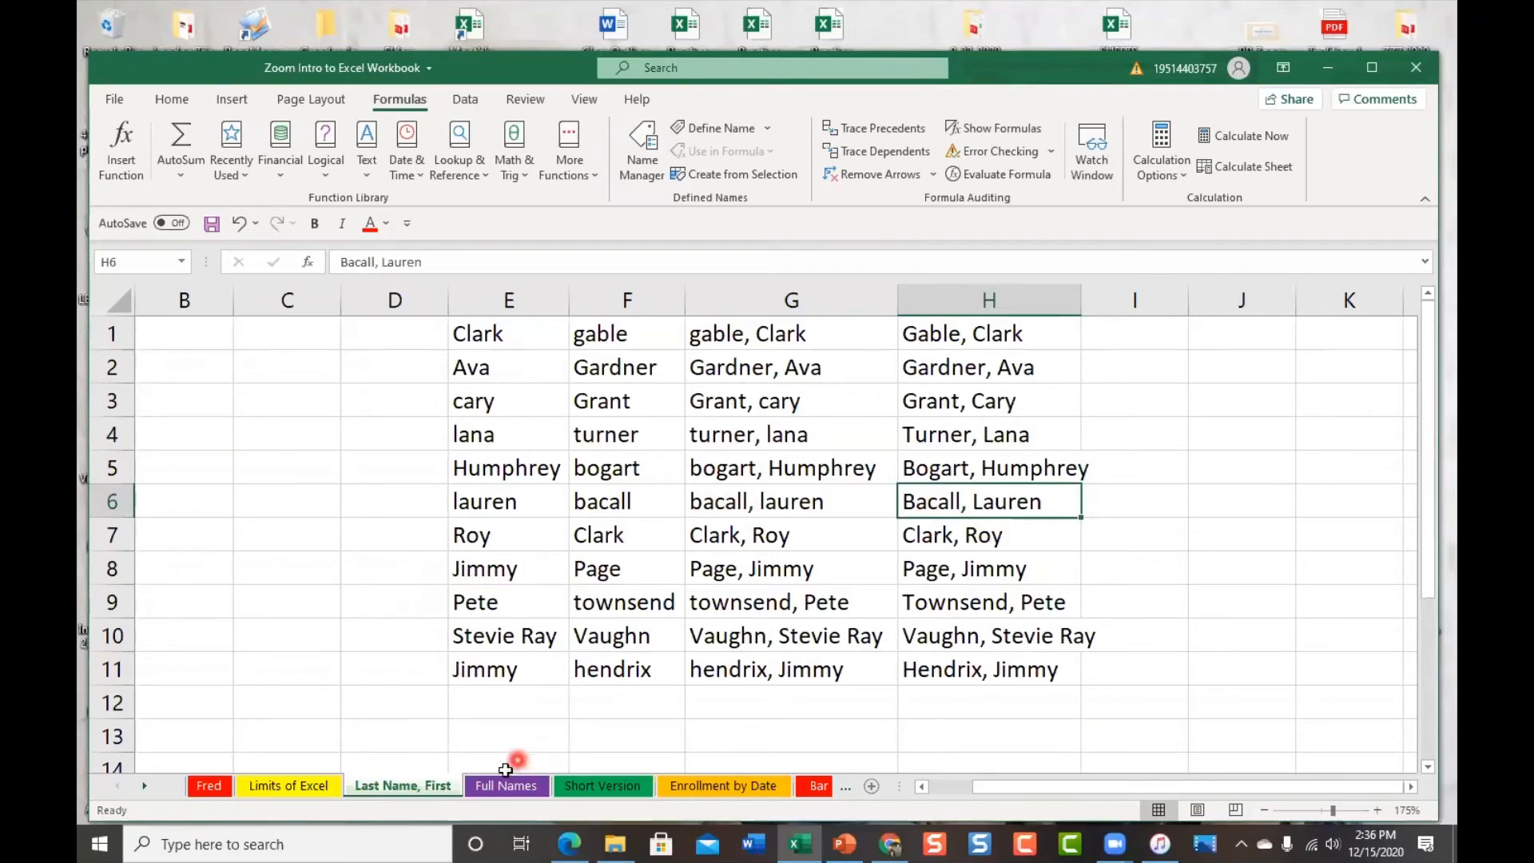
Switch to the Full Names sheet and browse the Text function list without inserting one
left_click(529, 789)
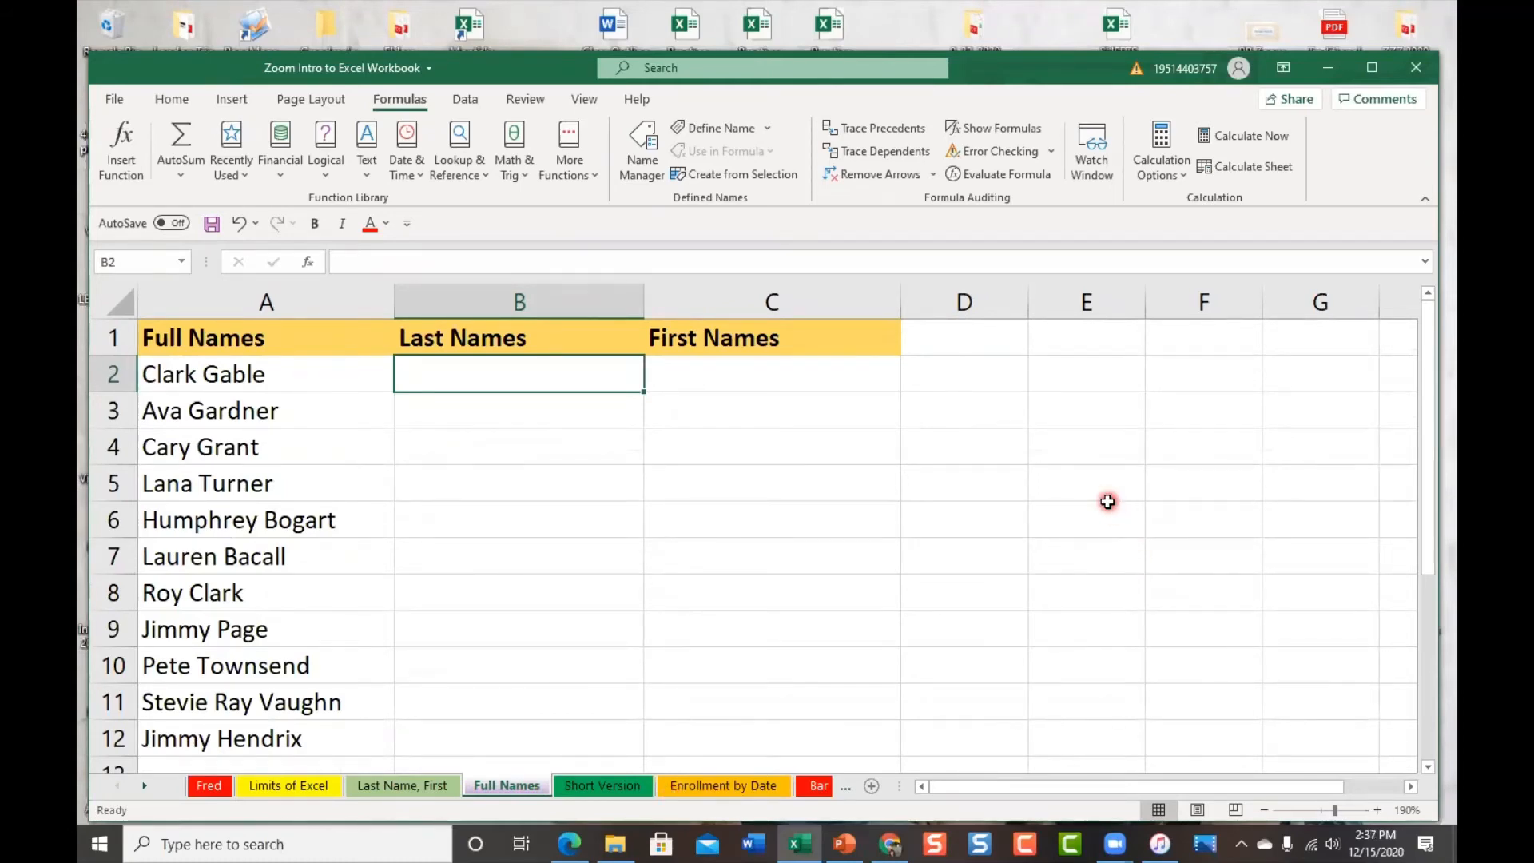
scroll(1107, 501, "down", 6)
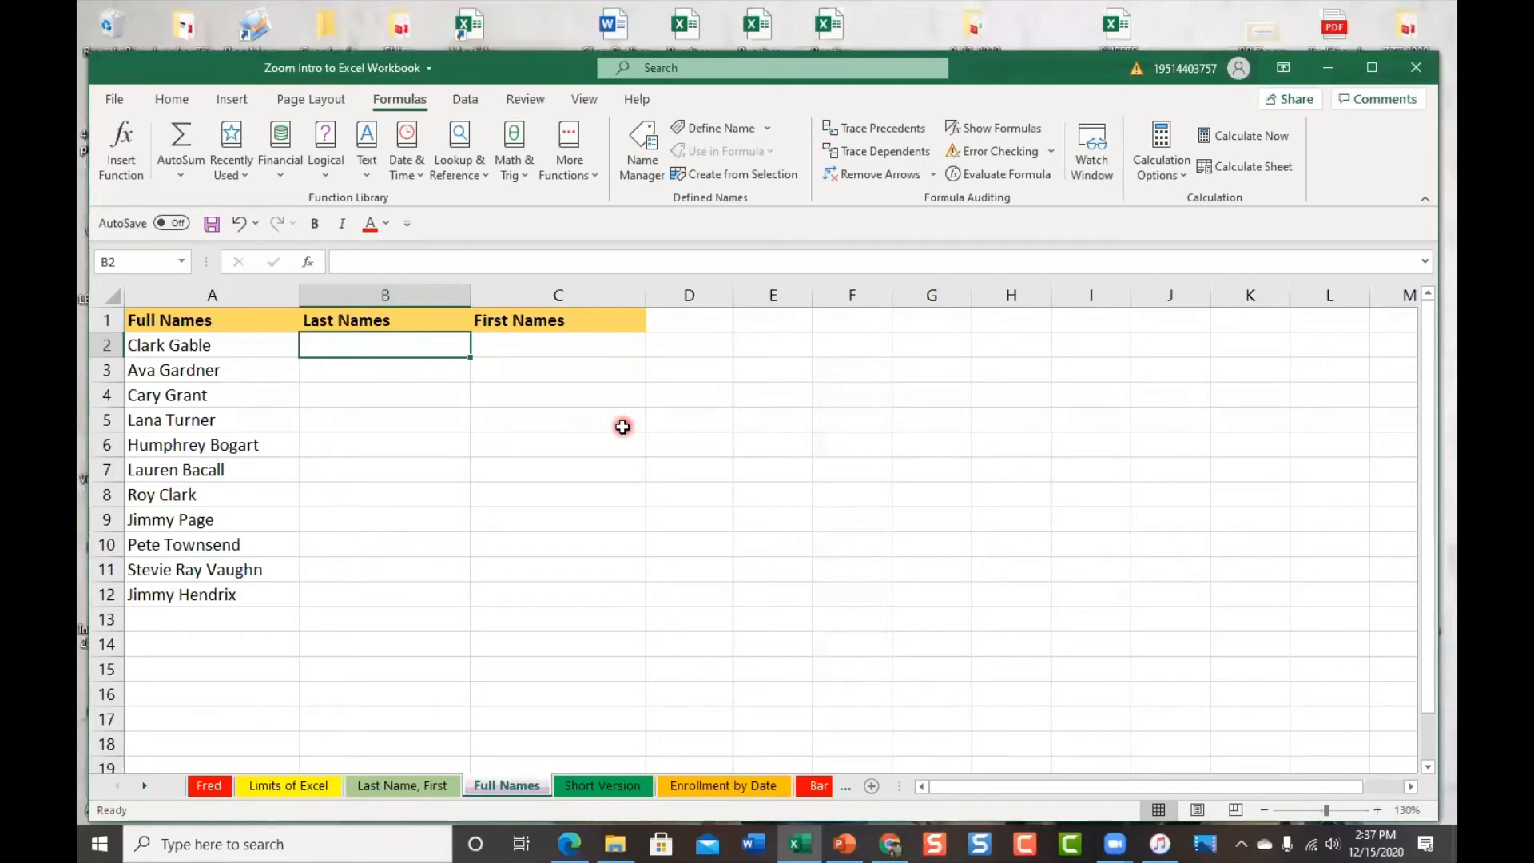
left_click(368, 175)
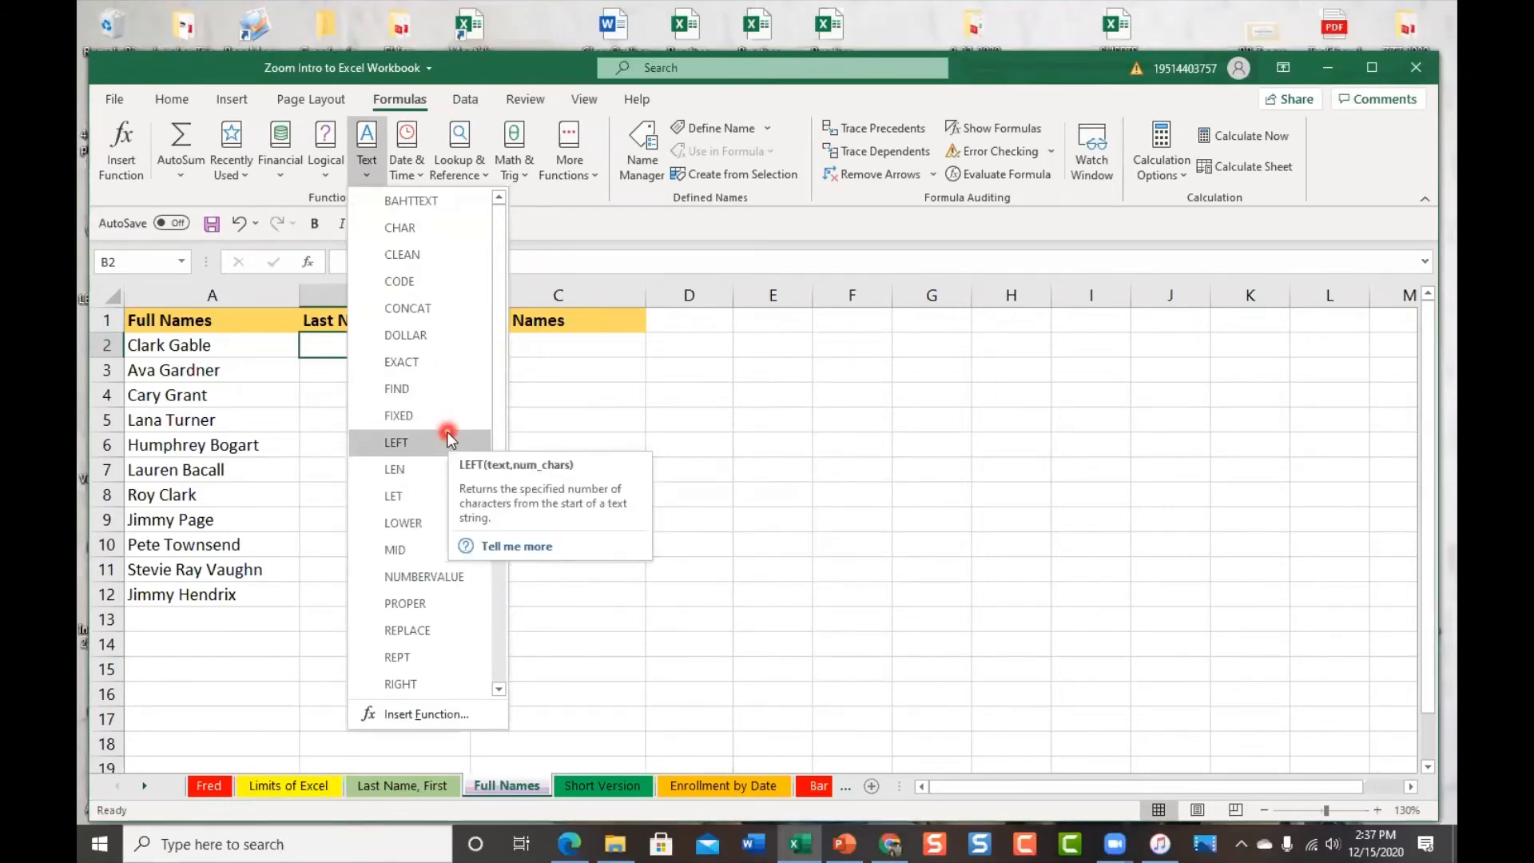
left_click(327, 346)
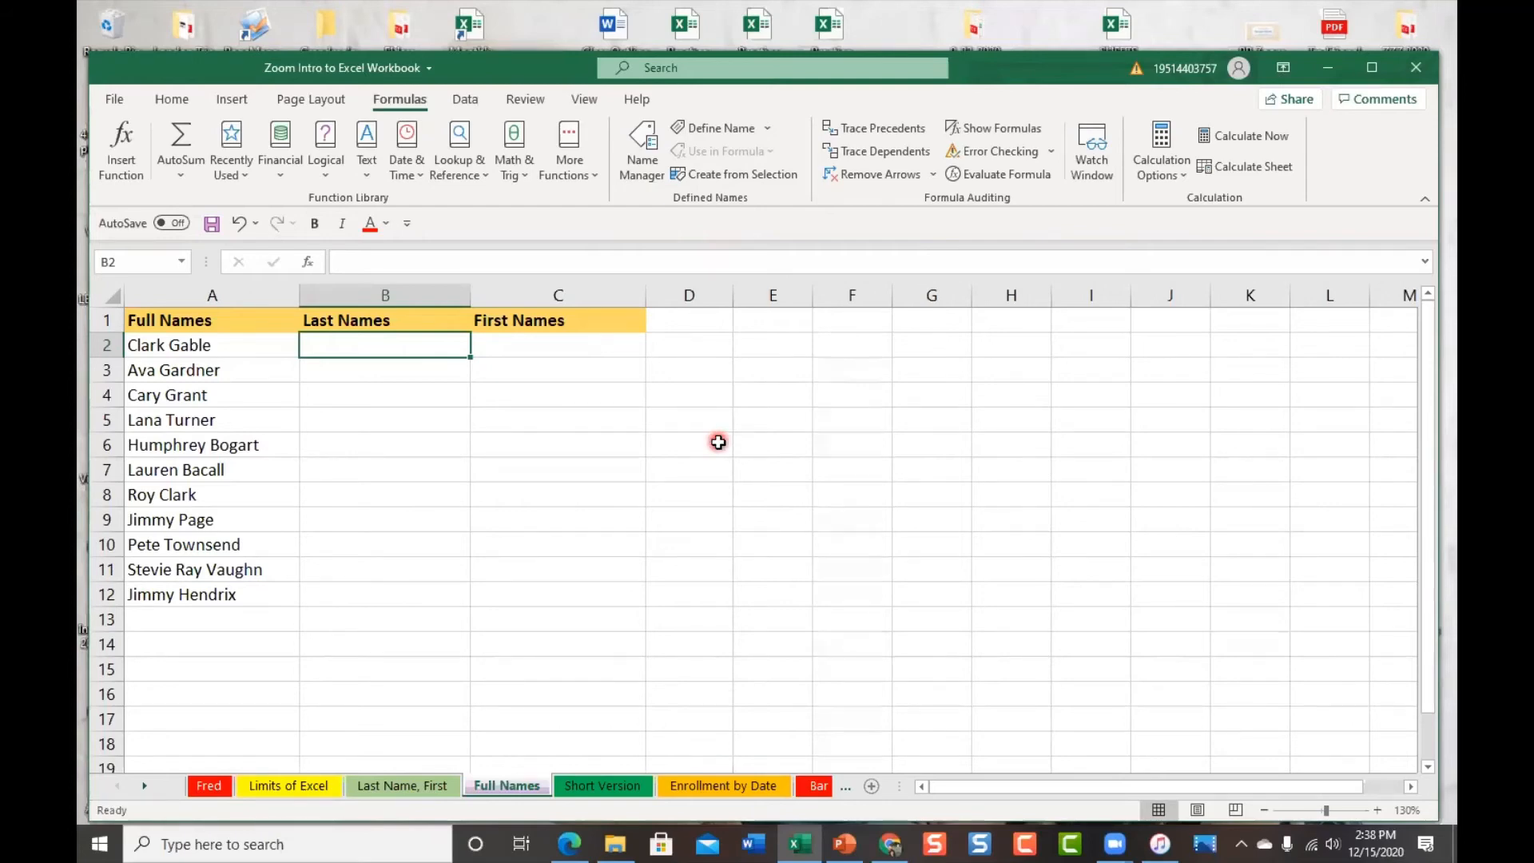
Move the ready-made RIGHT last-name formula from B20 up into B2, returning 'Gable'
scroll(719, 442, "down", 1)
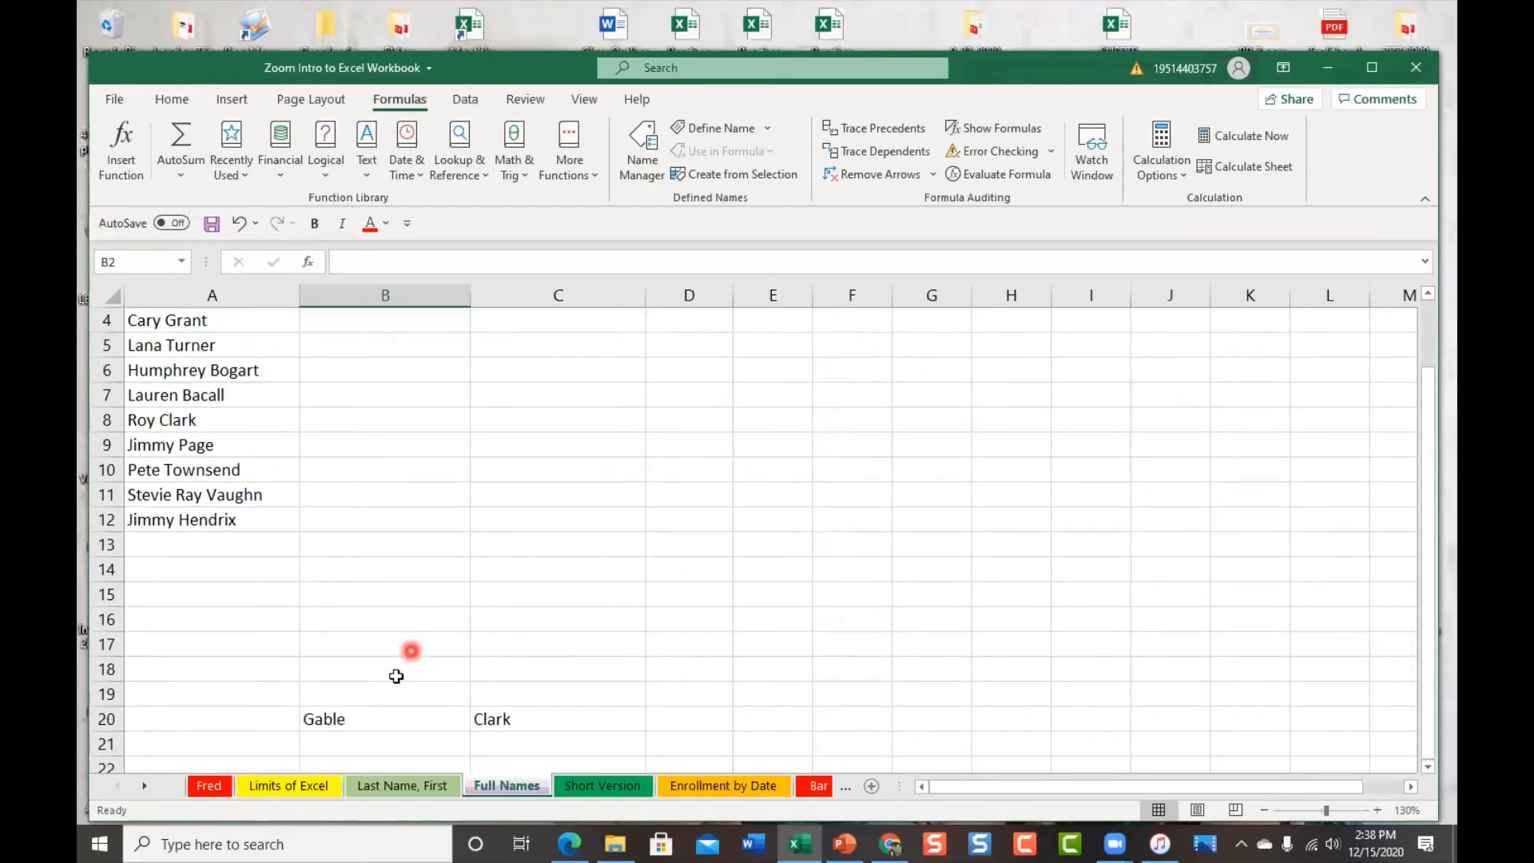
left_click(350, 720)
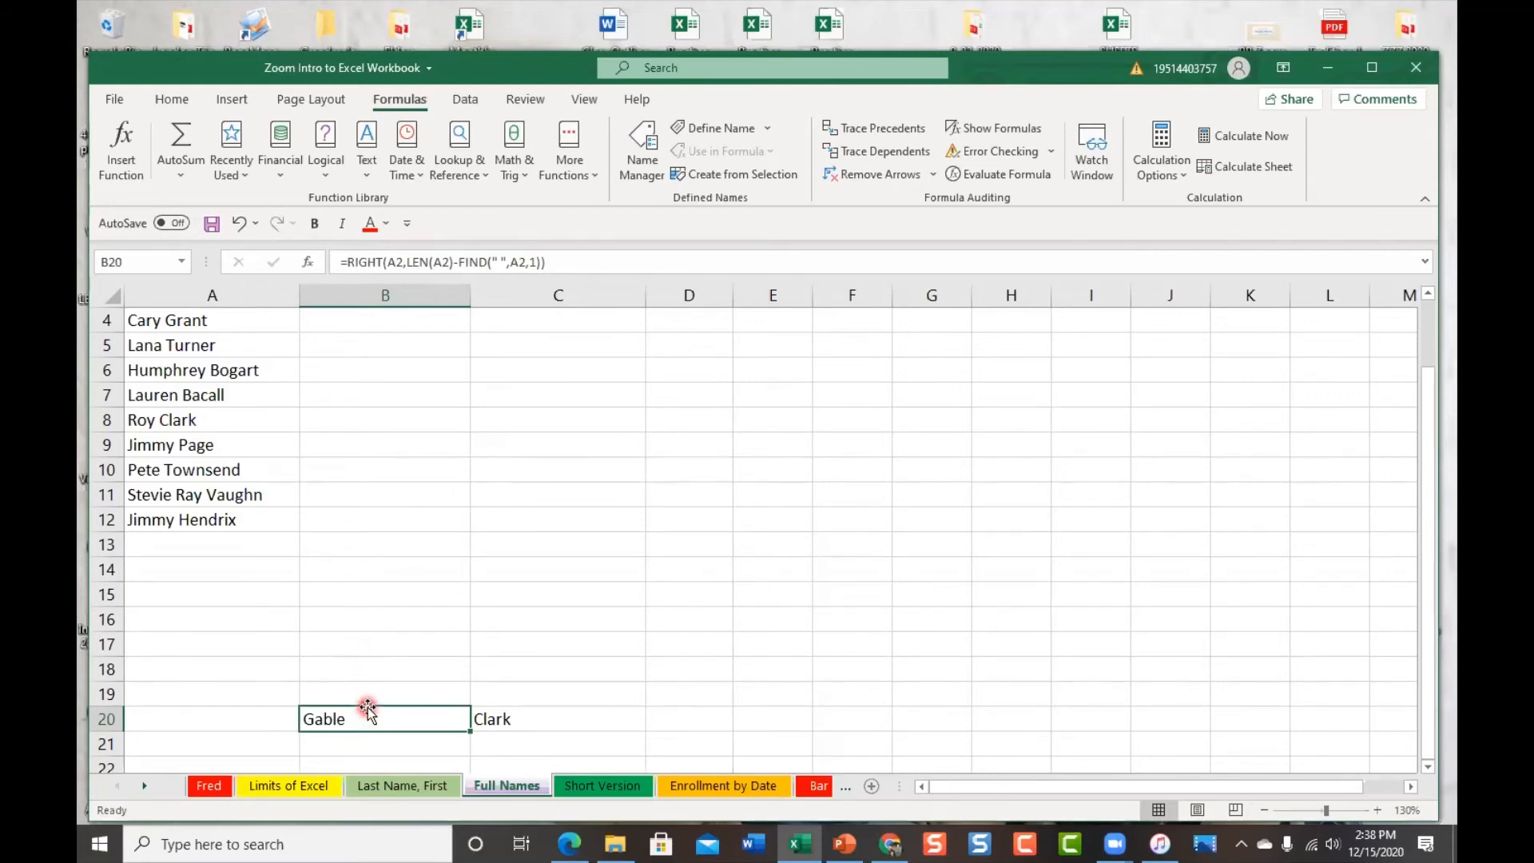
left_click_drag(367, 709, 397, 339)
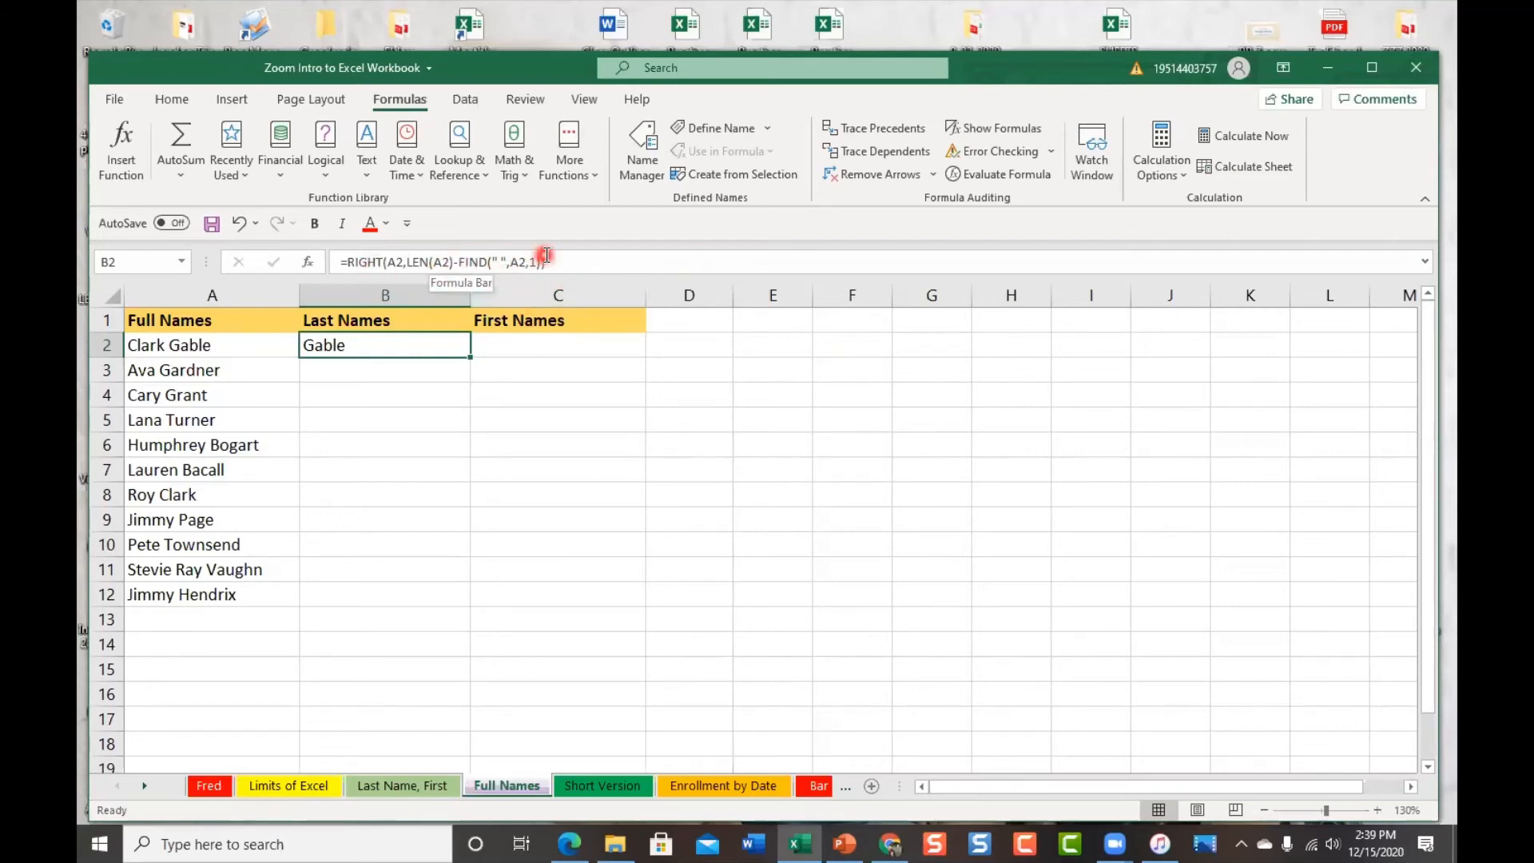
scroll(459, 501, "down", 2)
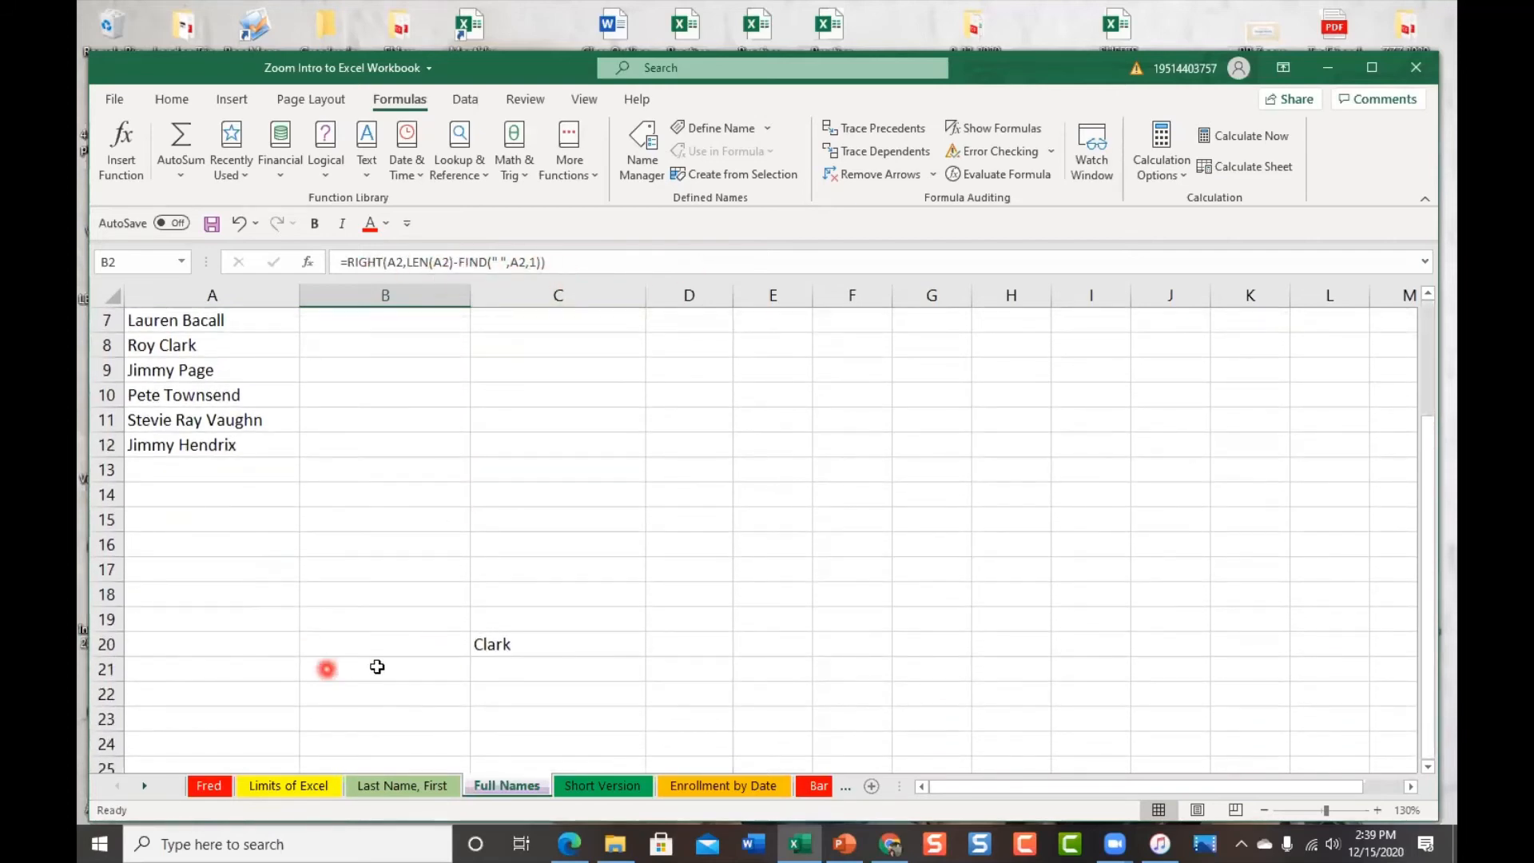
scroll(394, 631, "up", 2)
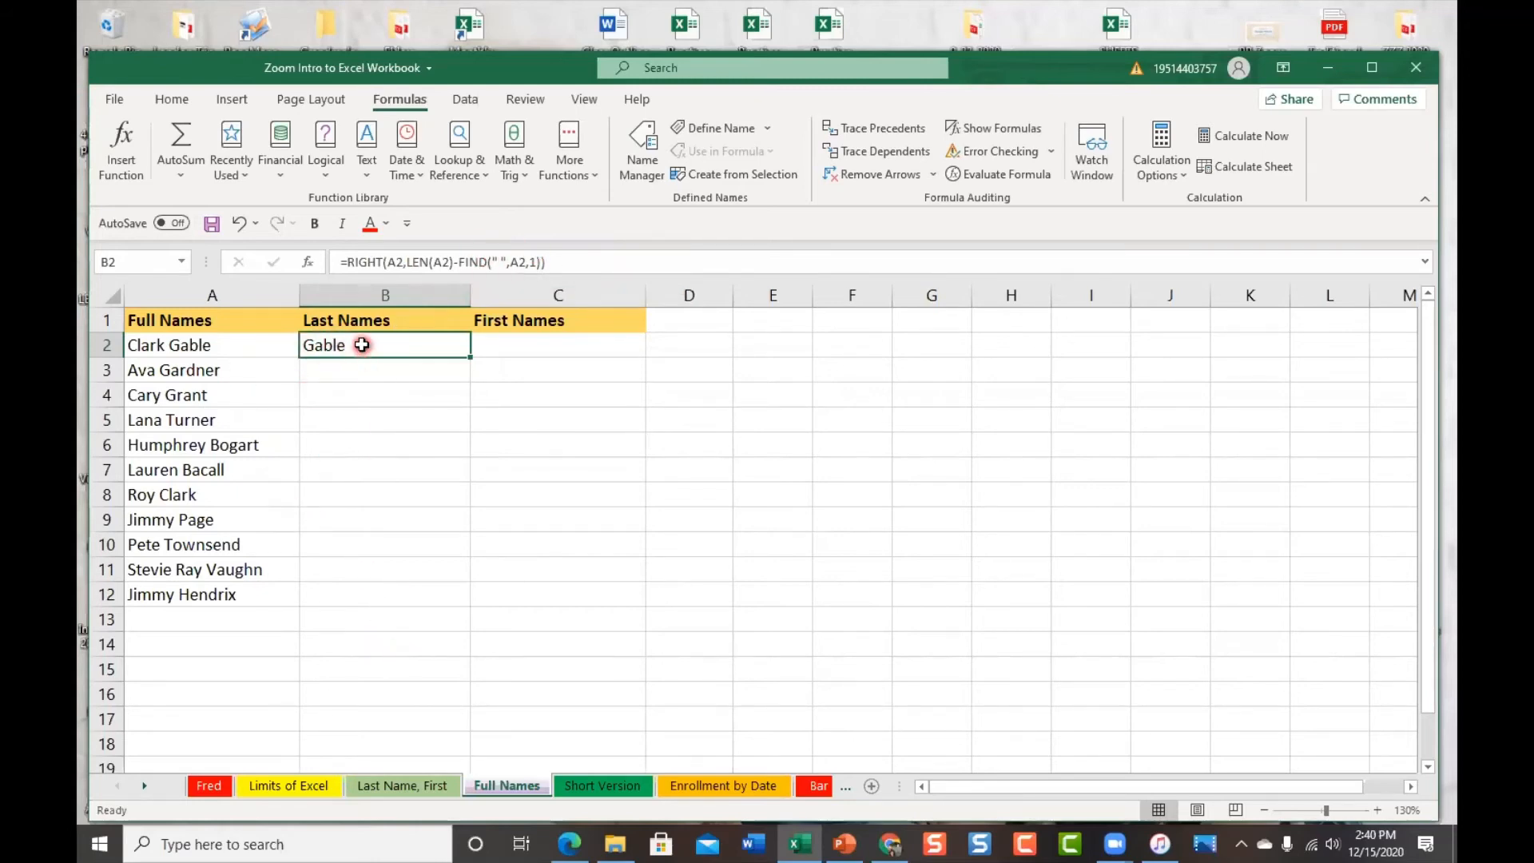
AutoFill B2's RIGHT formula down to B12 and check the result in B12
double_click(468, 357)
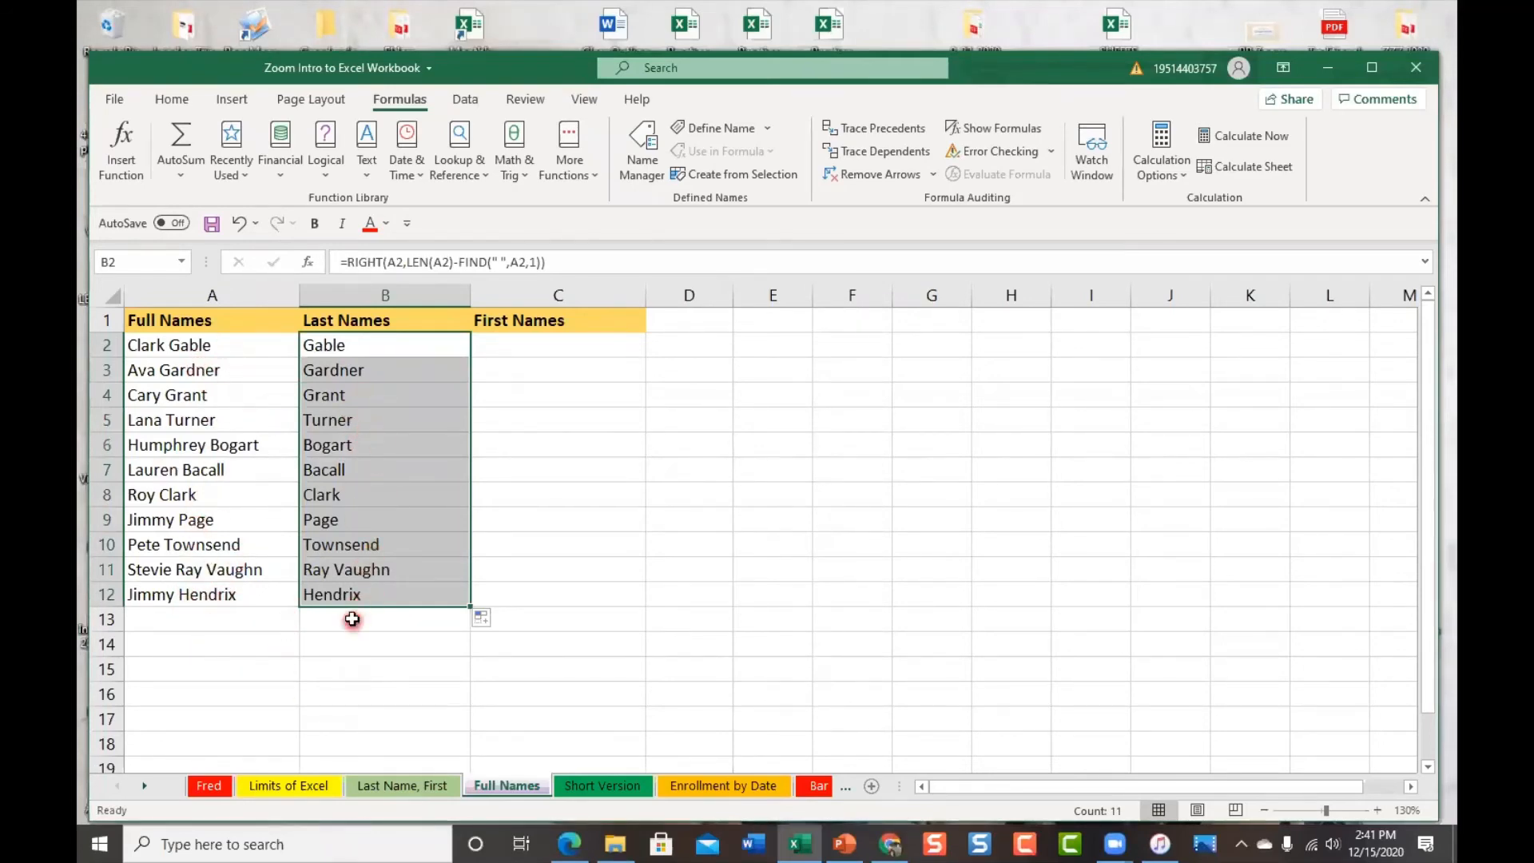
left_click(355, 595)
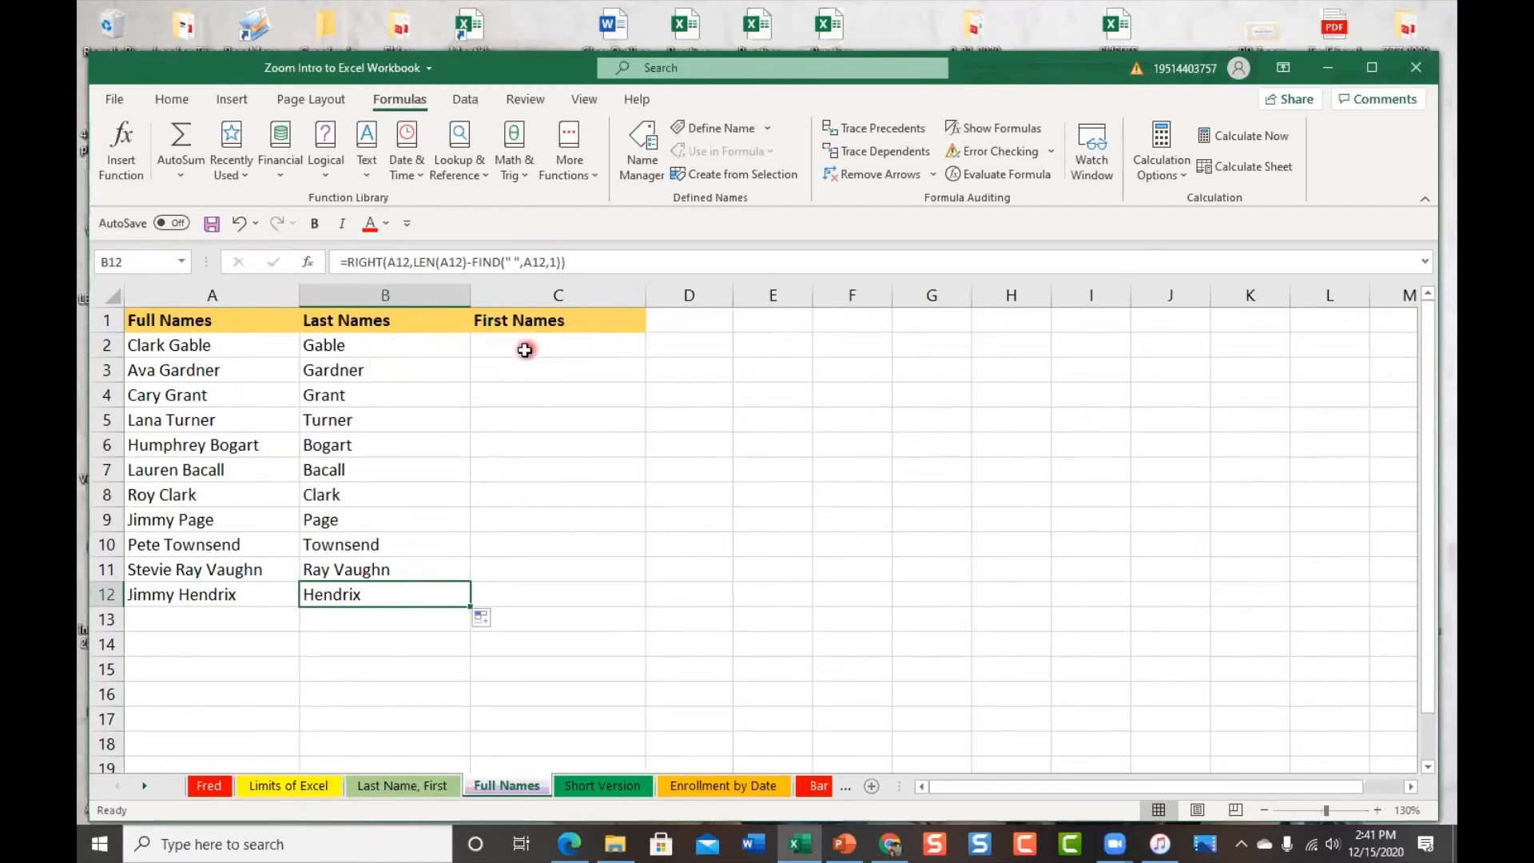
left_click(559, 346)
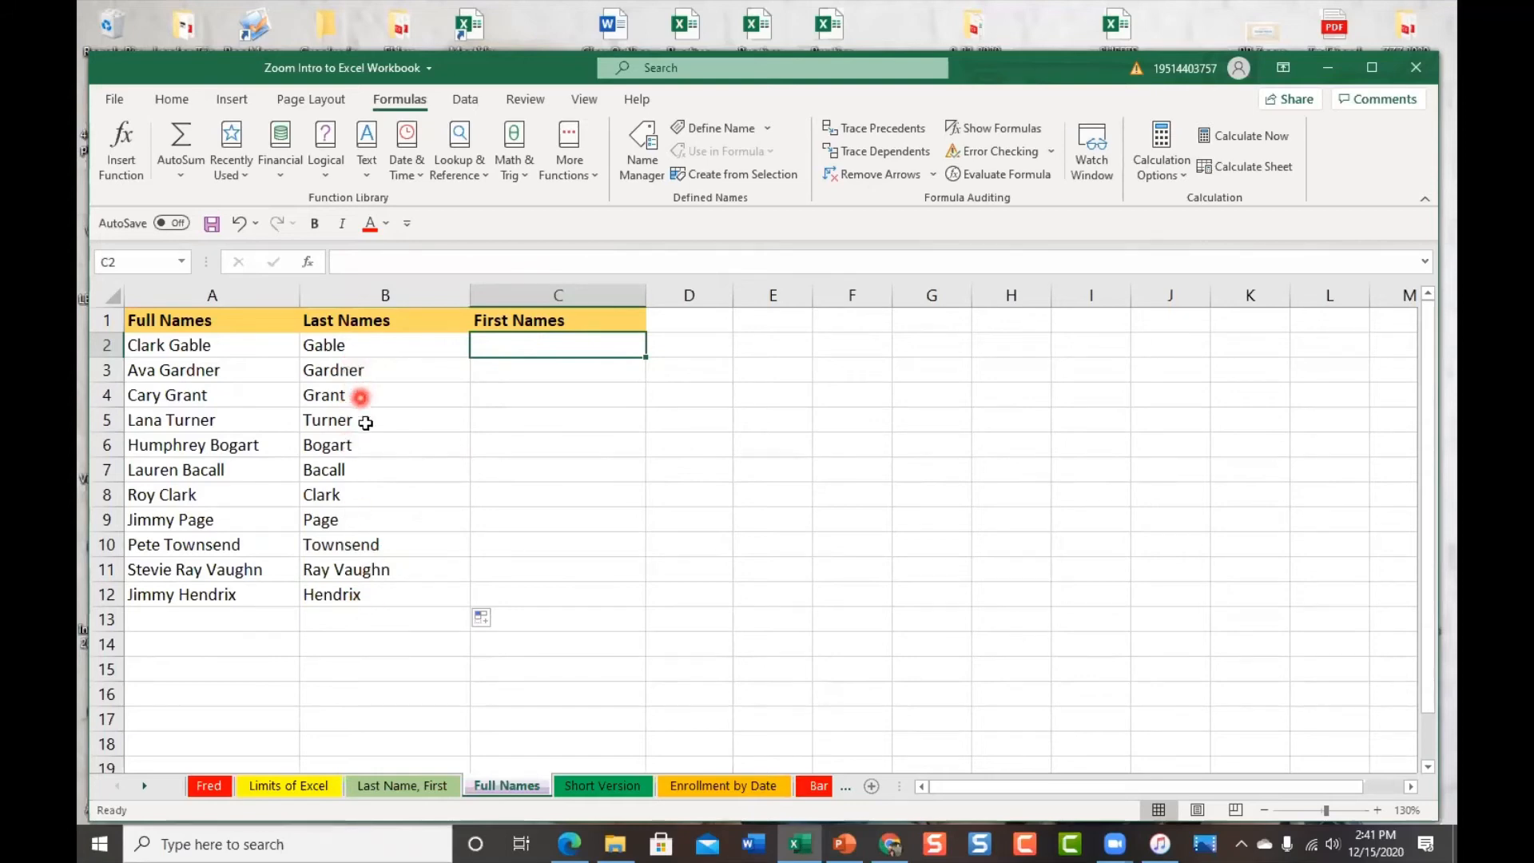
Move the =LEFT(A2,FIND(" ",A2,1)-1) formula from C20 into C2
left_click(356, 345)
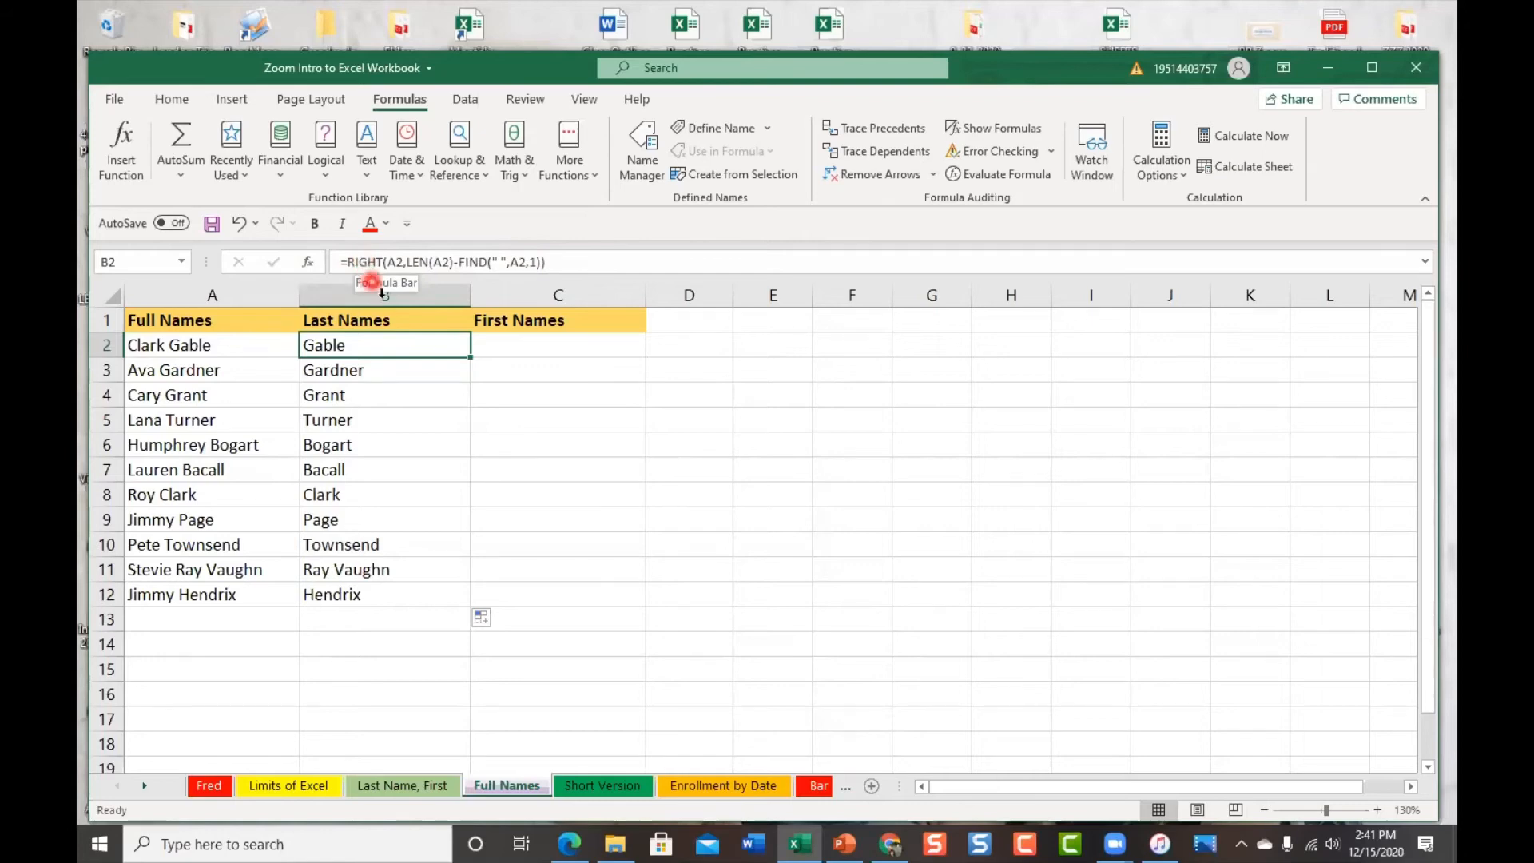
scroll(567, 593, "down", 2)
left_click(497, 641)
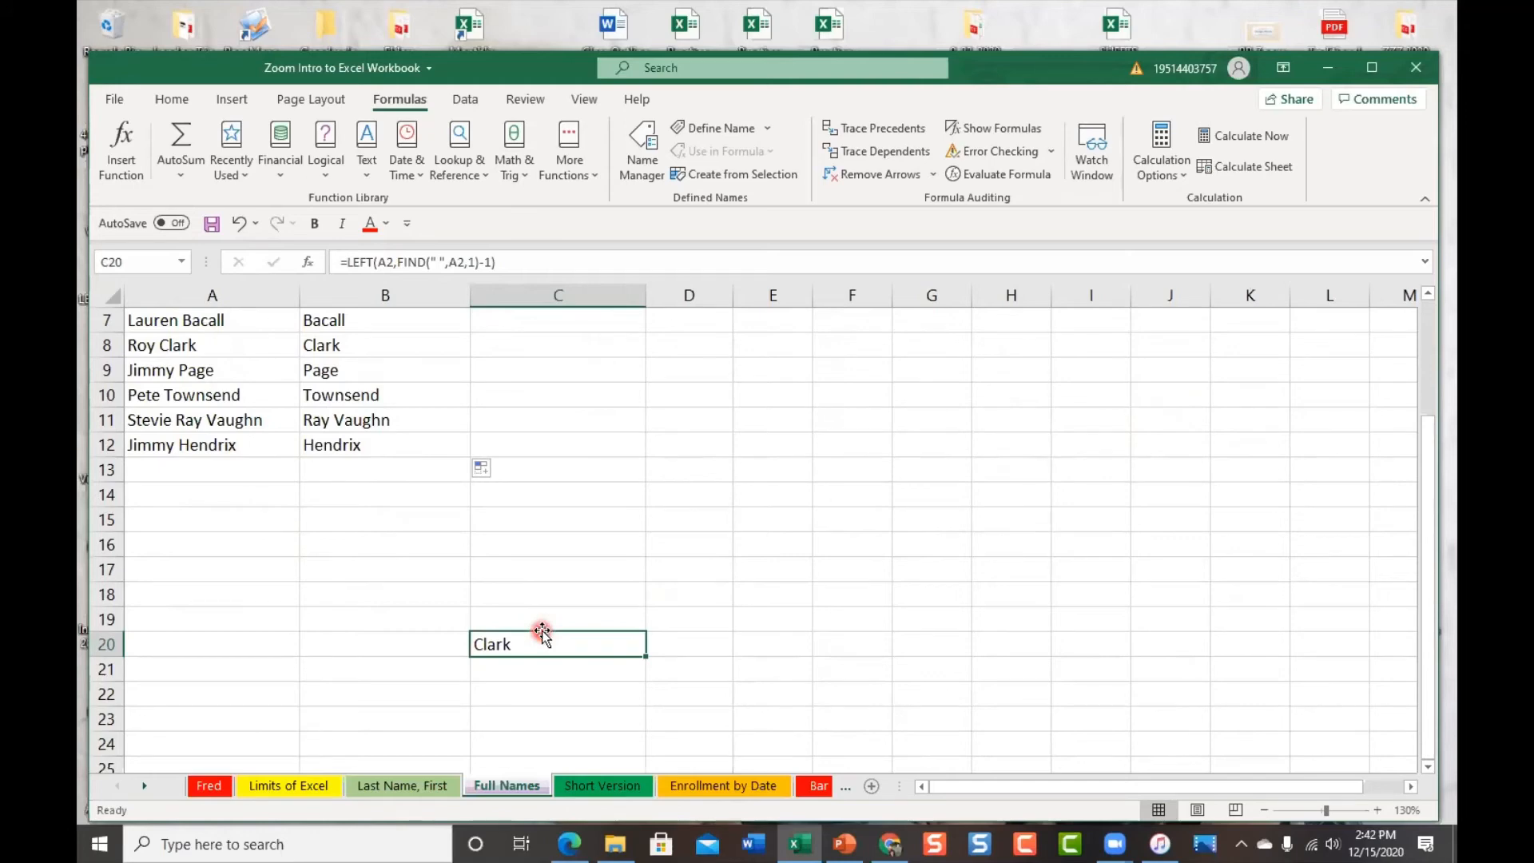
left_click_drag(543, 634, 560, 342)
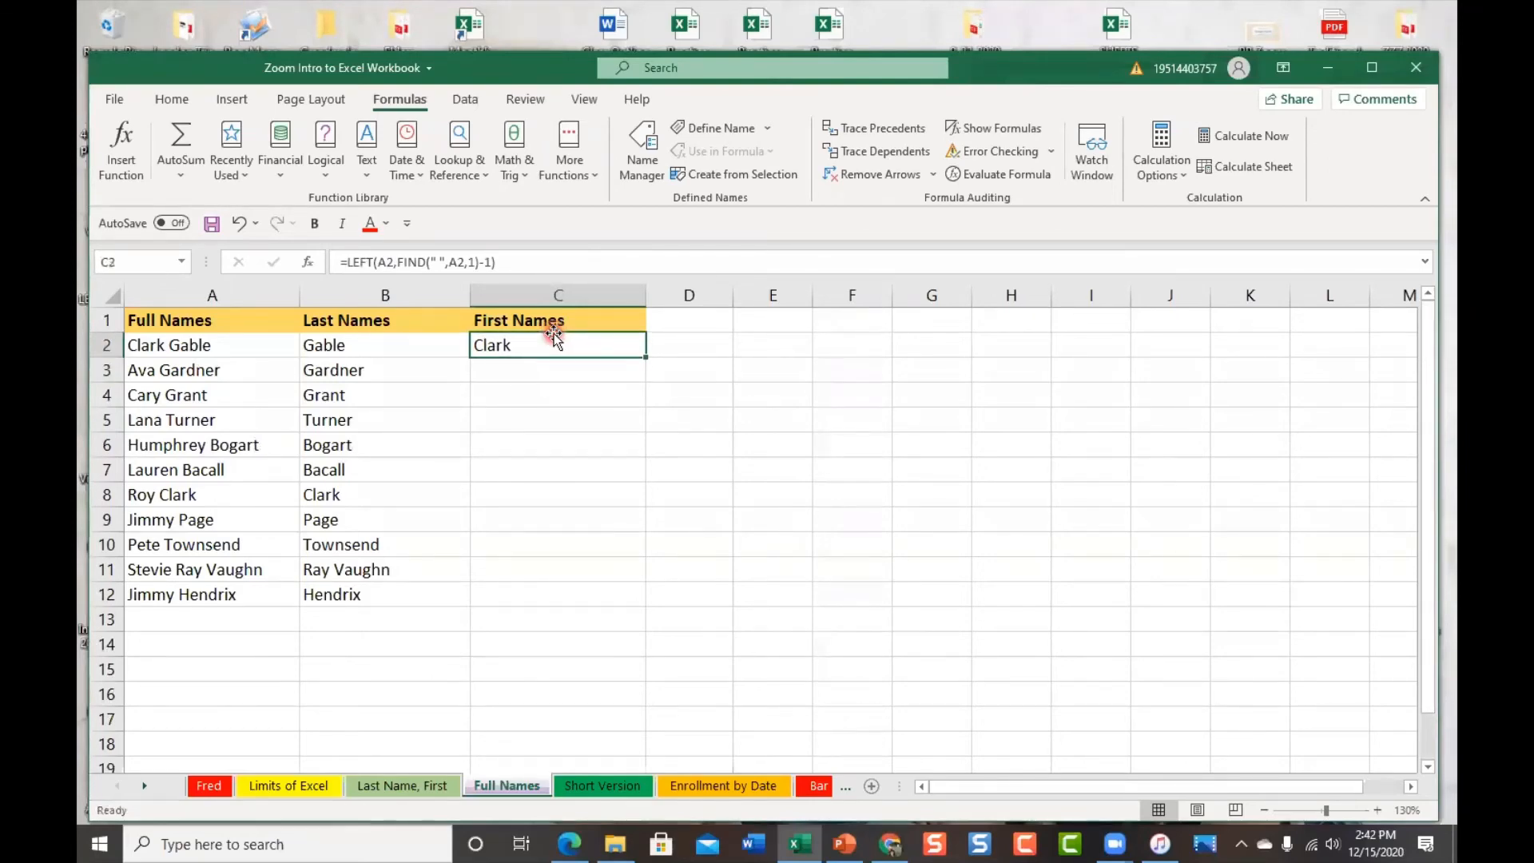
left_click(343, 346)
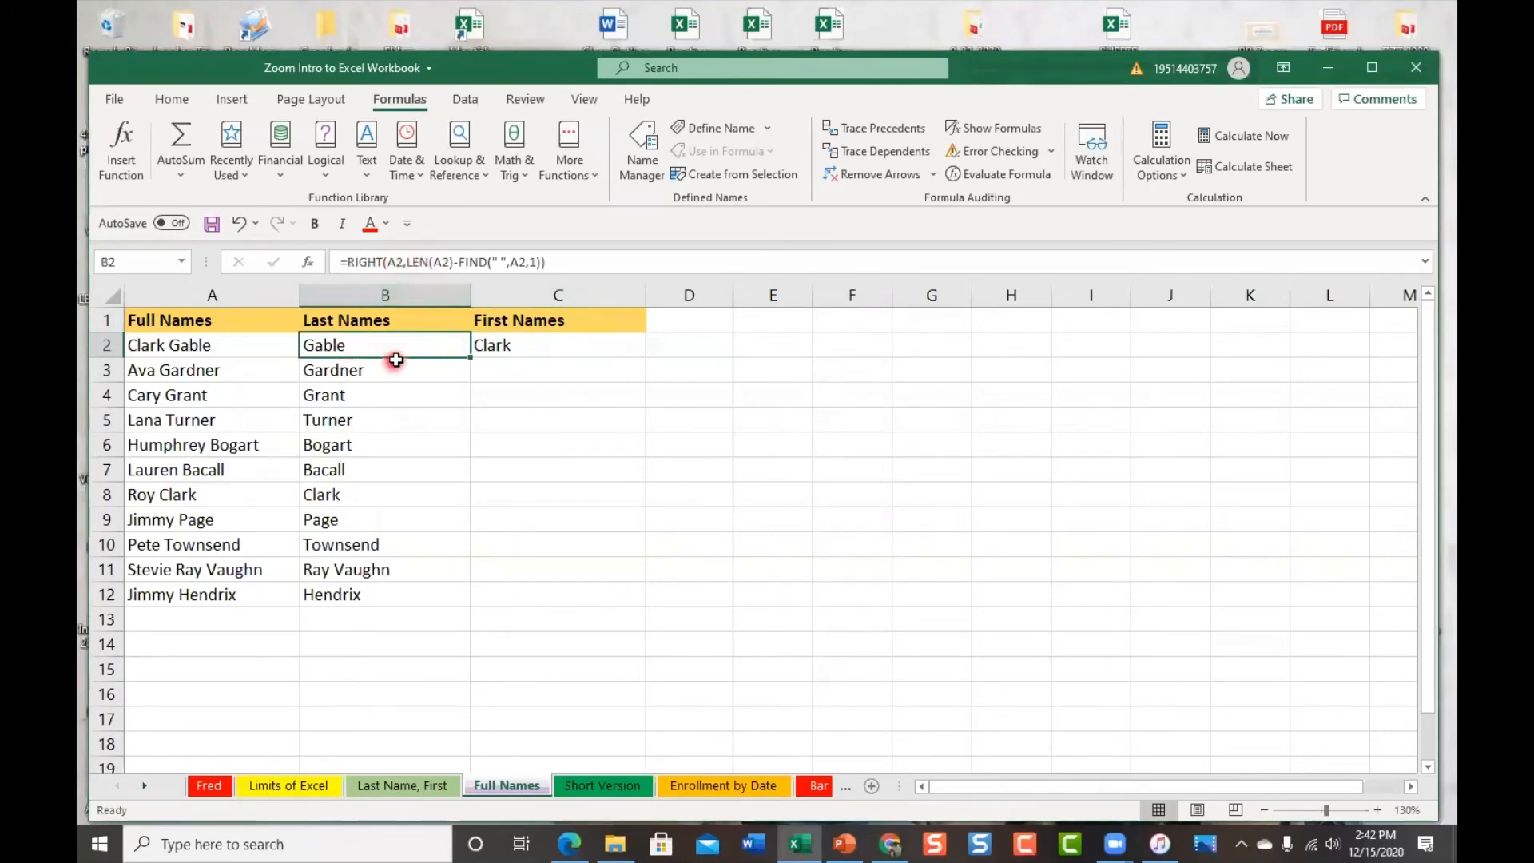
left_click(535, 346)
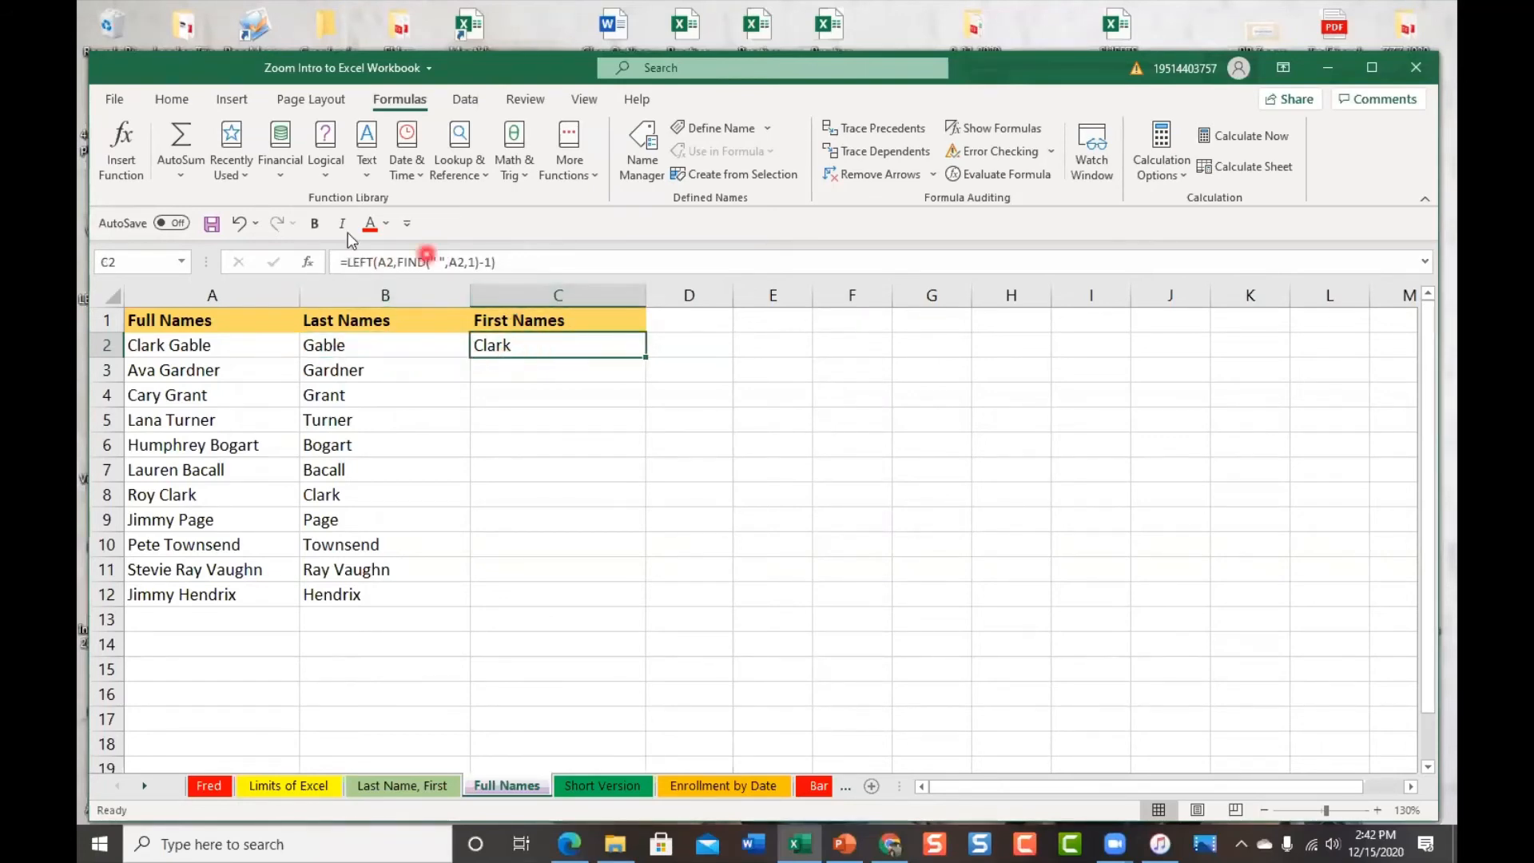
left_click(601, 346)
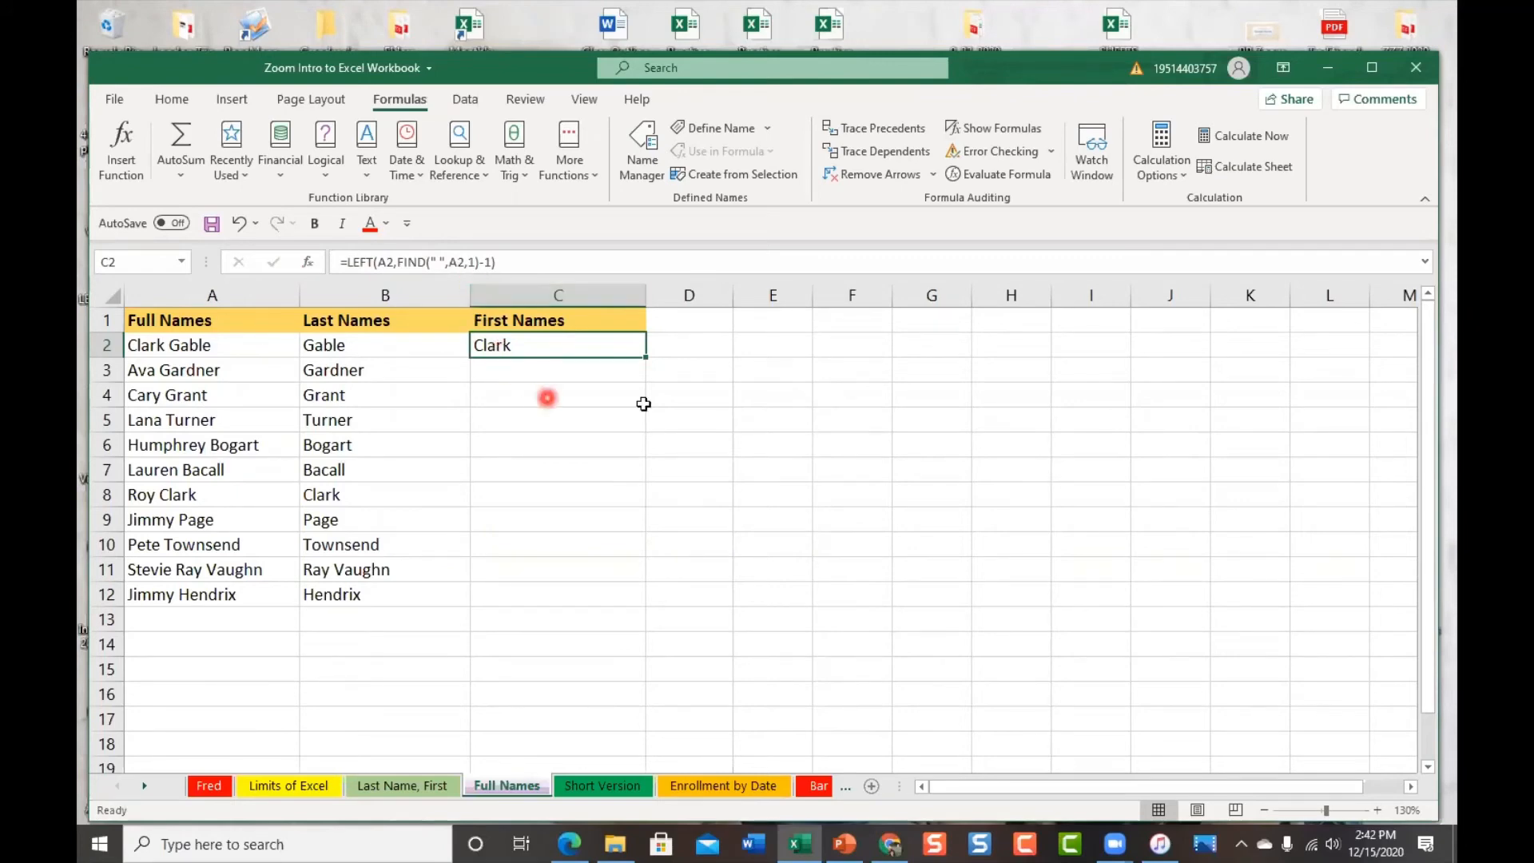
Fill the first-name formula down to C12 and review the last names in column B
double_click(644, 356)
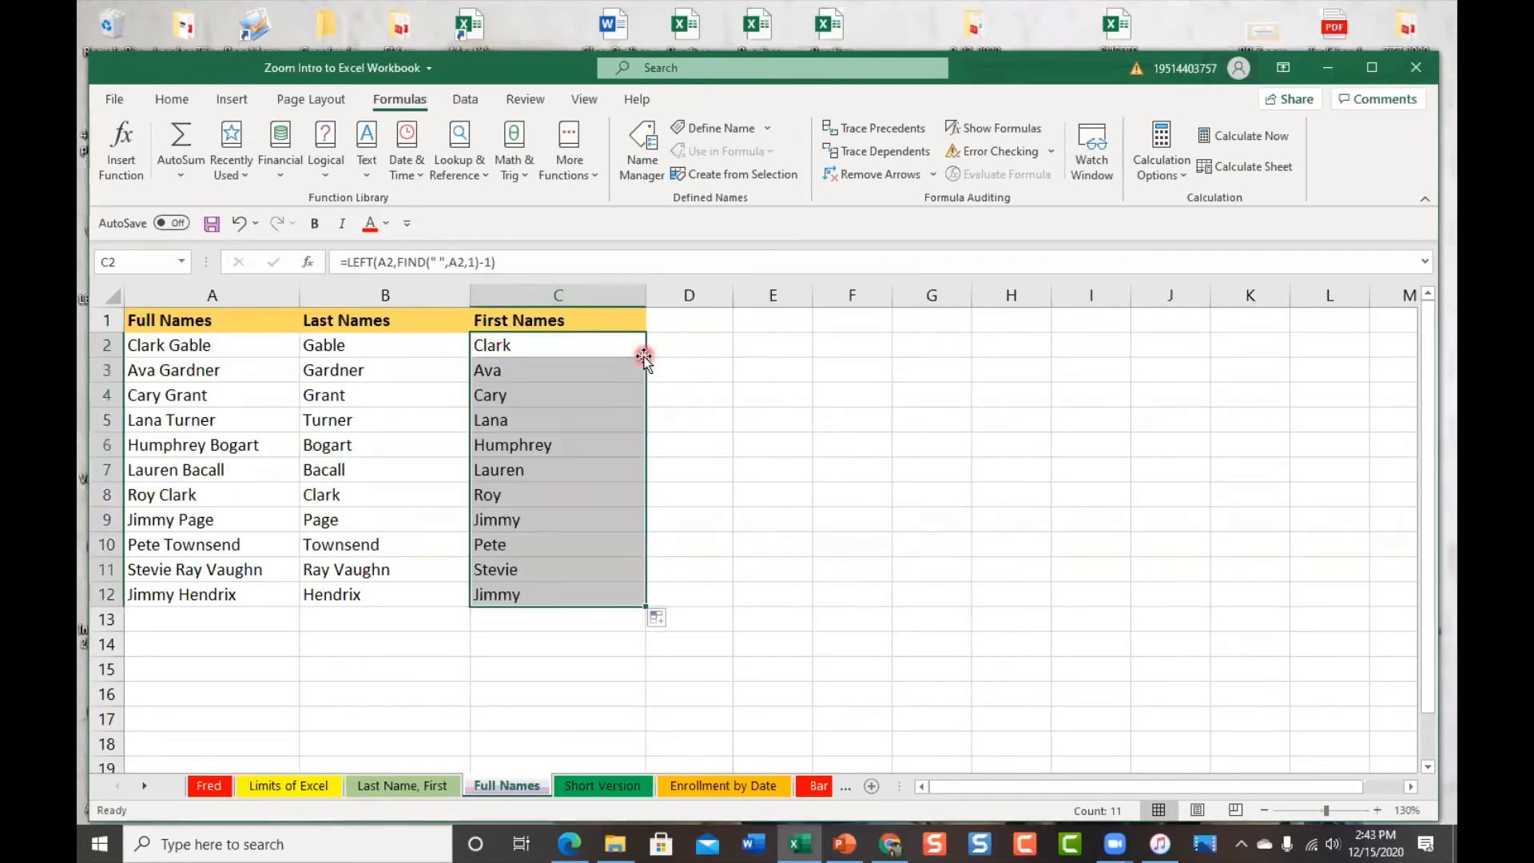
left_click(686, 341)
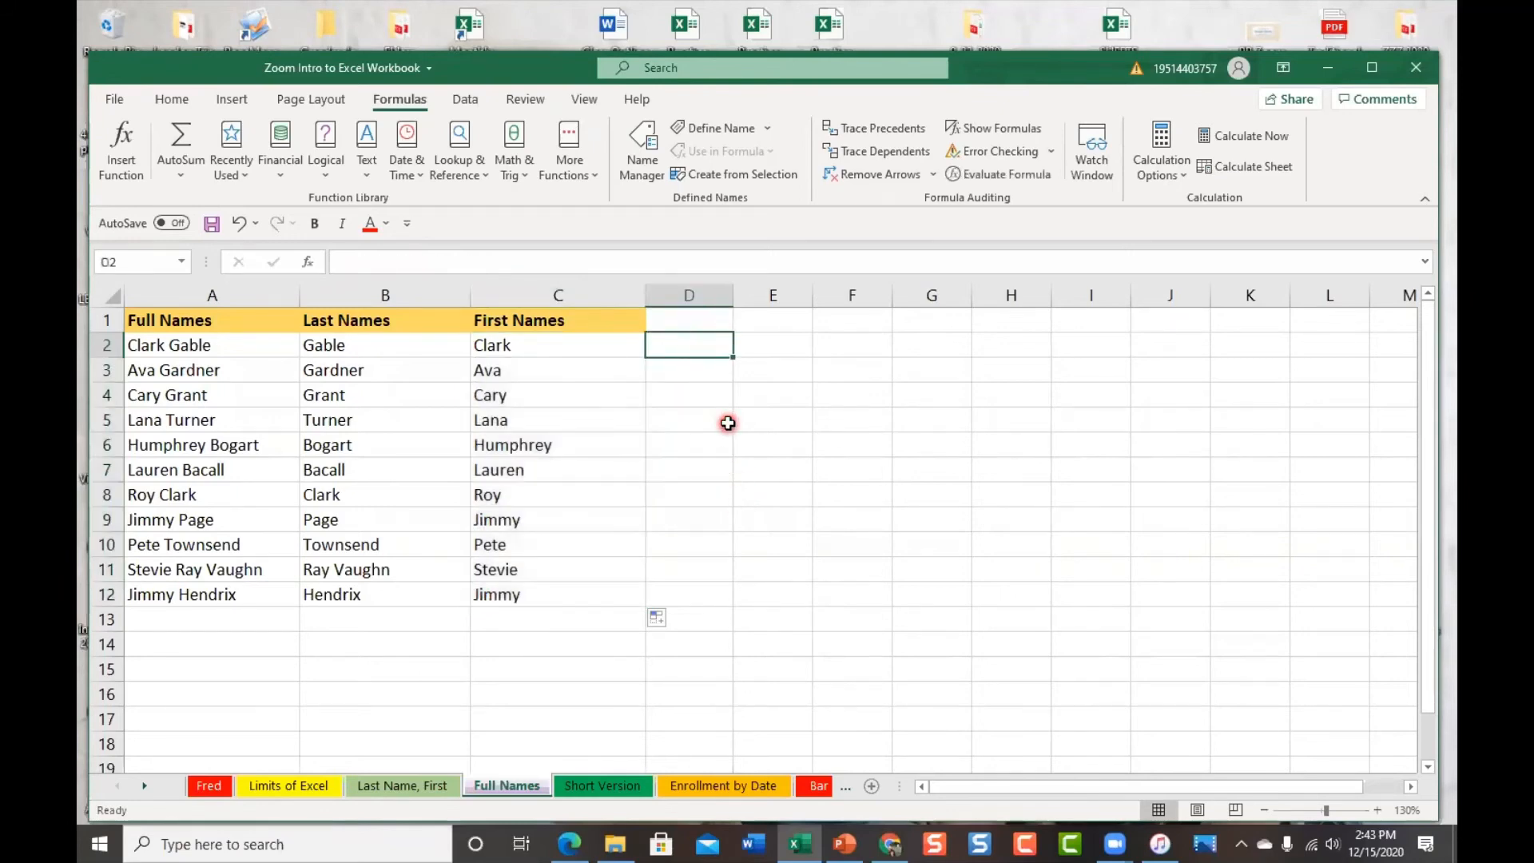
left_click(319, 371)
left_click(351, 445)
left_click(366, 493)
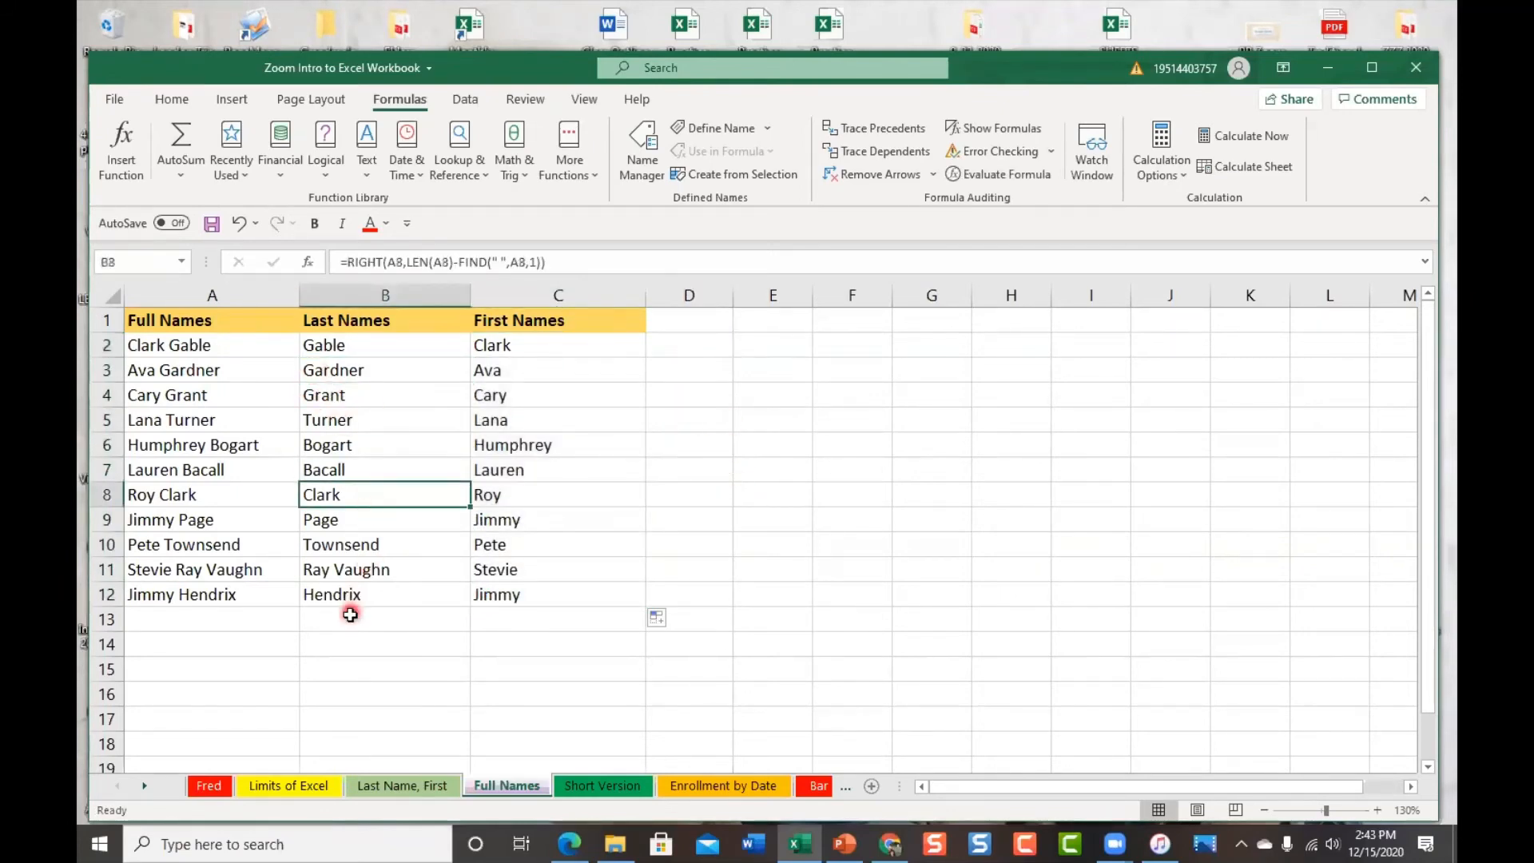
left_click(363, 544)
left_click(367, 616)
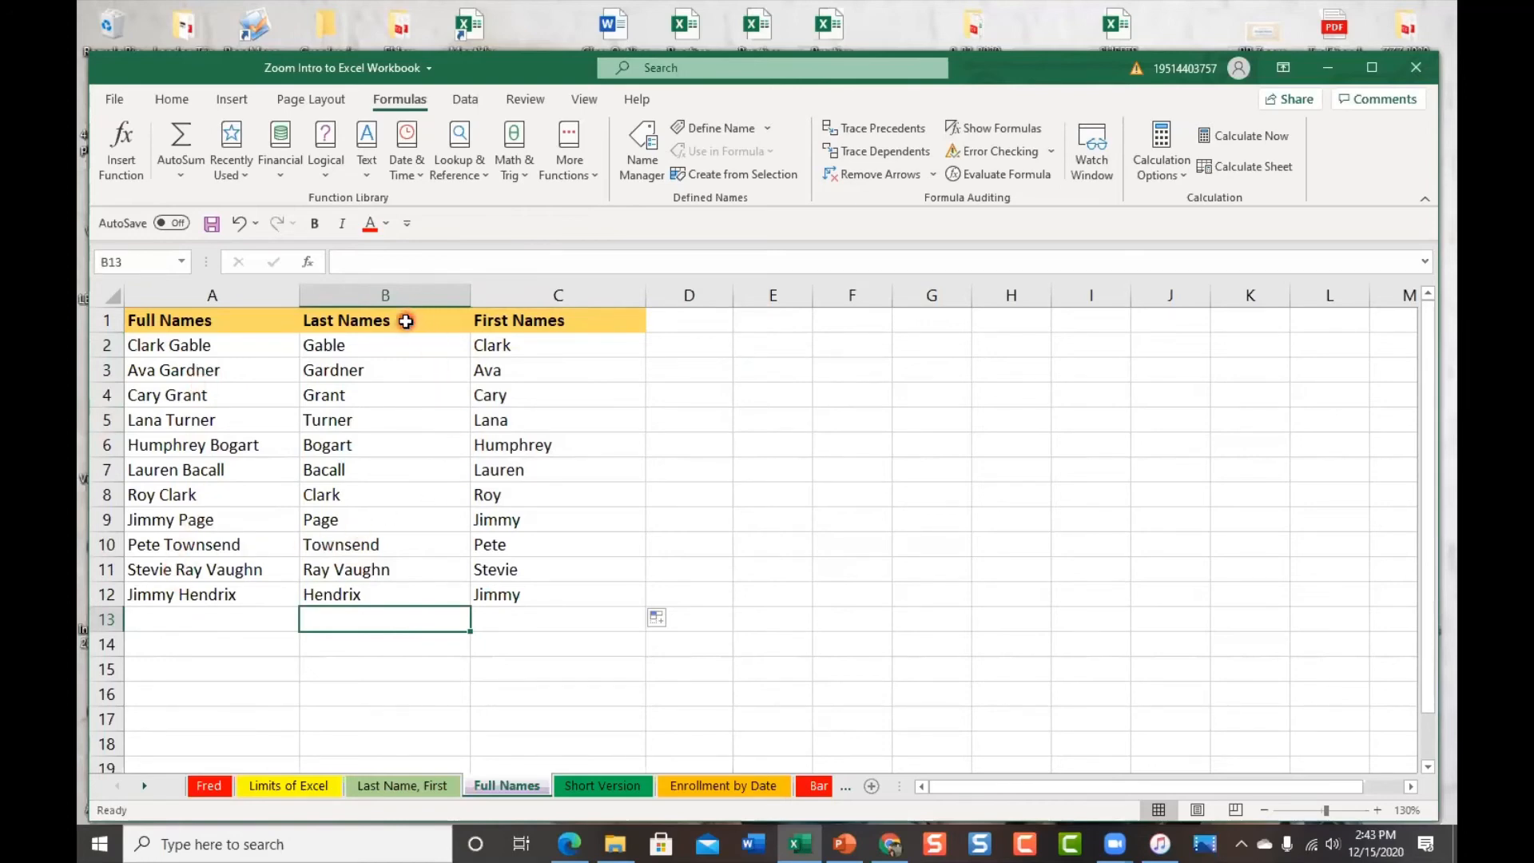
Dismiss column B's context menu, select C1, then open the Short Version sheet
right_click(417, 295)
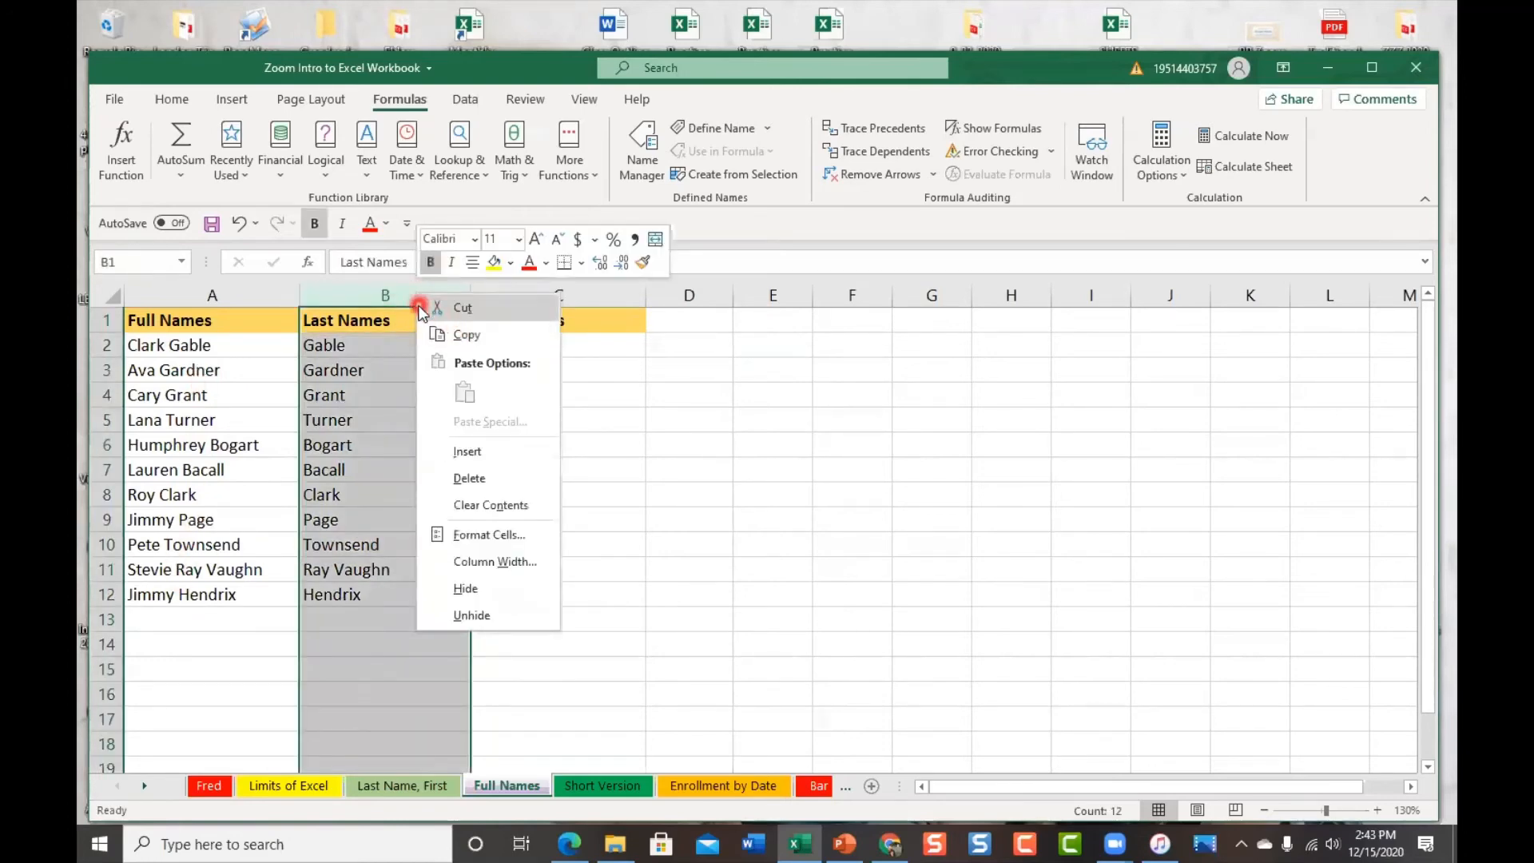
right_click(354, 294)
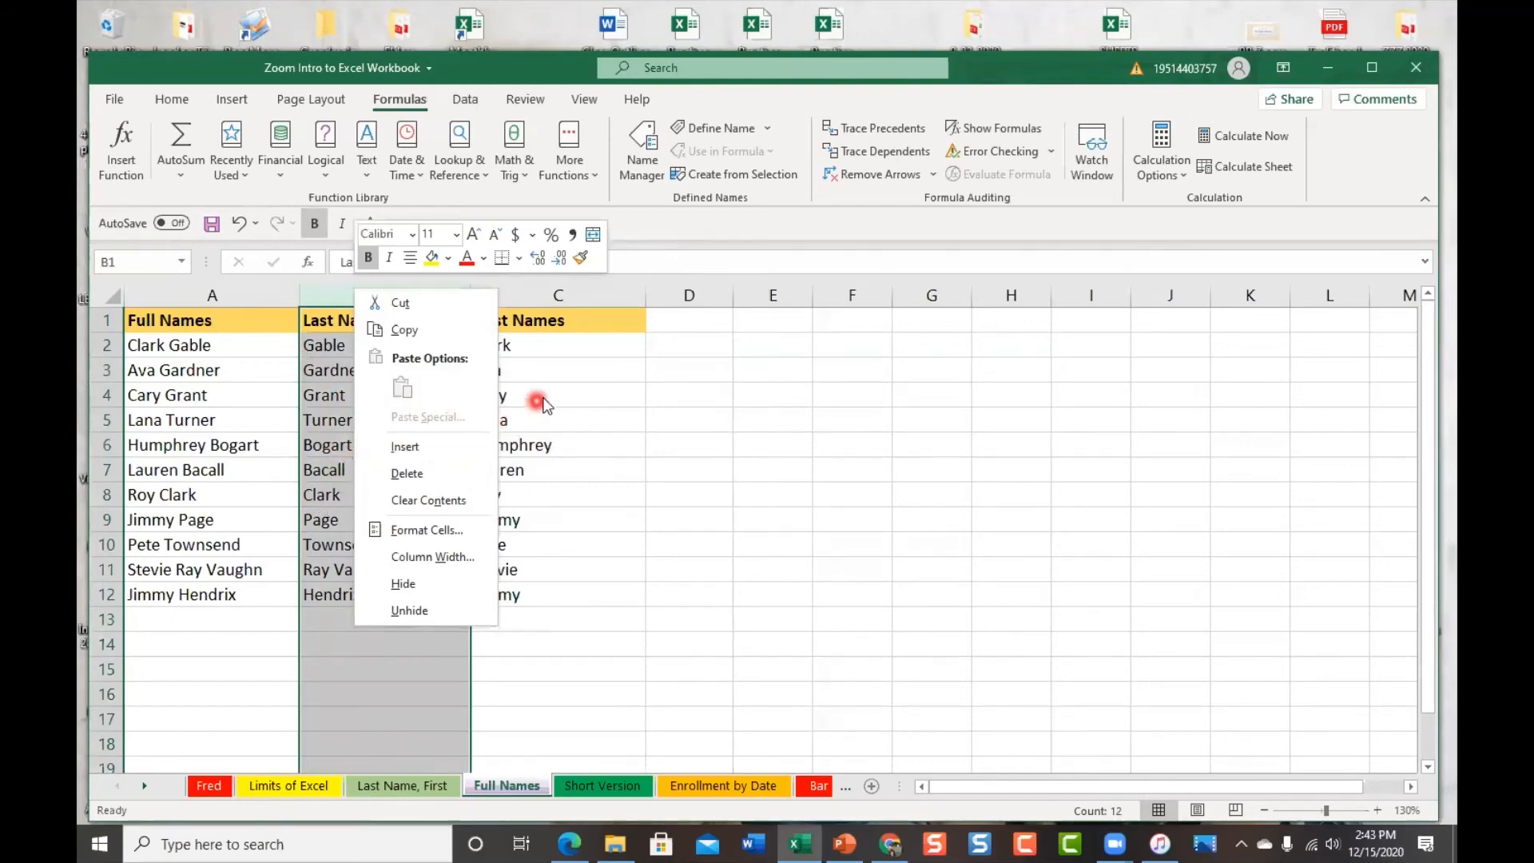
key("Escape")
left_click(614, 323)
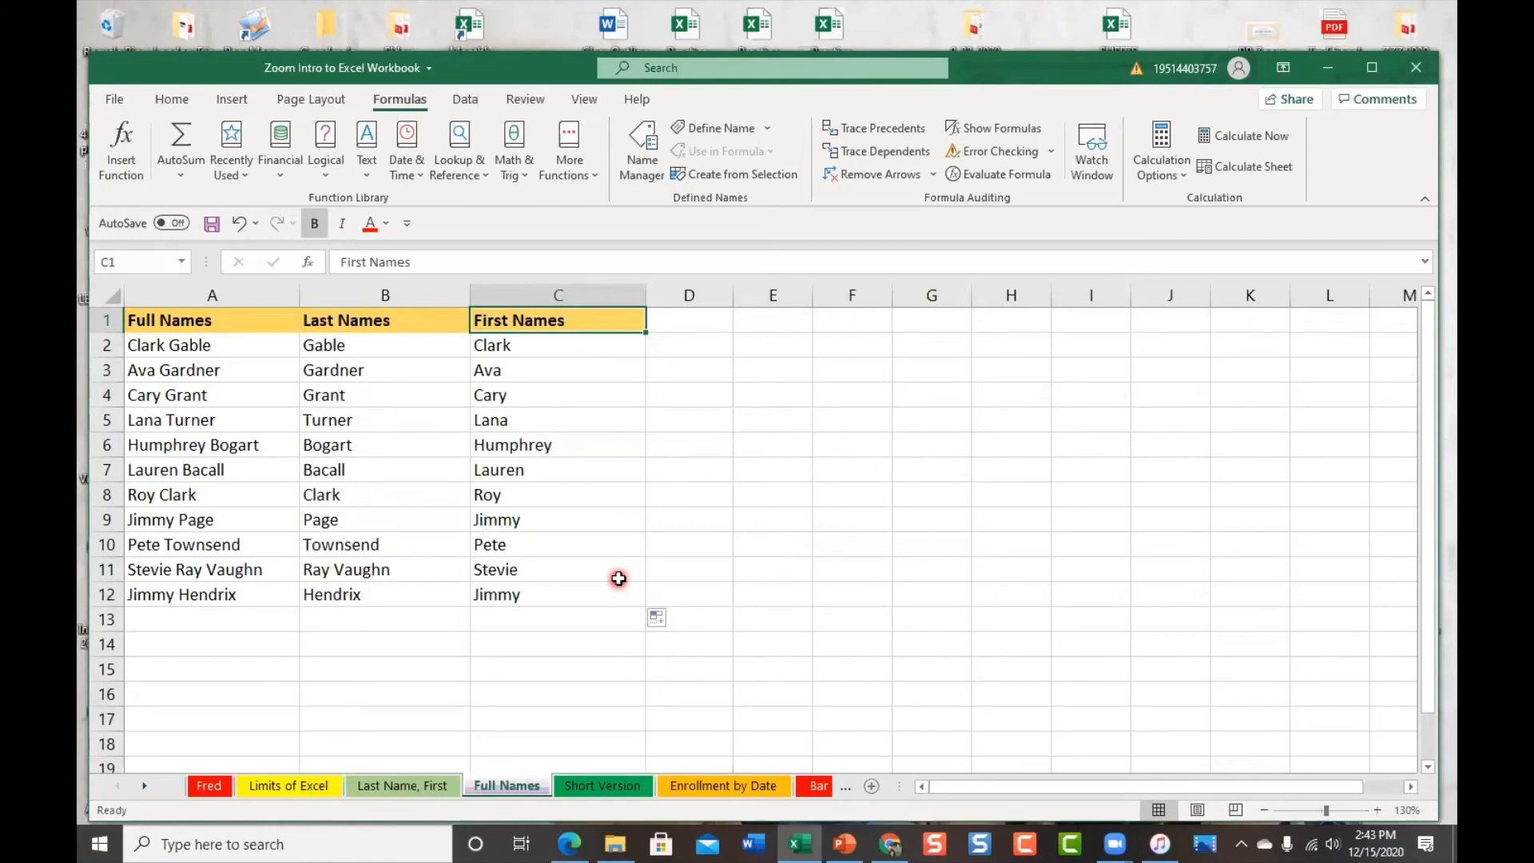
left_click(599, 787)
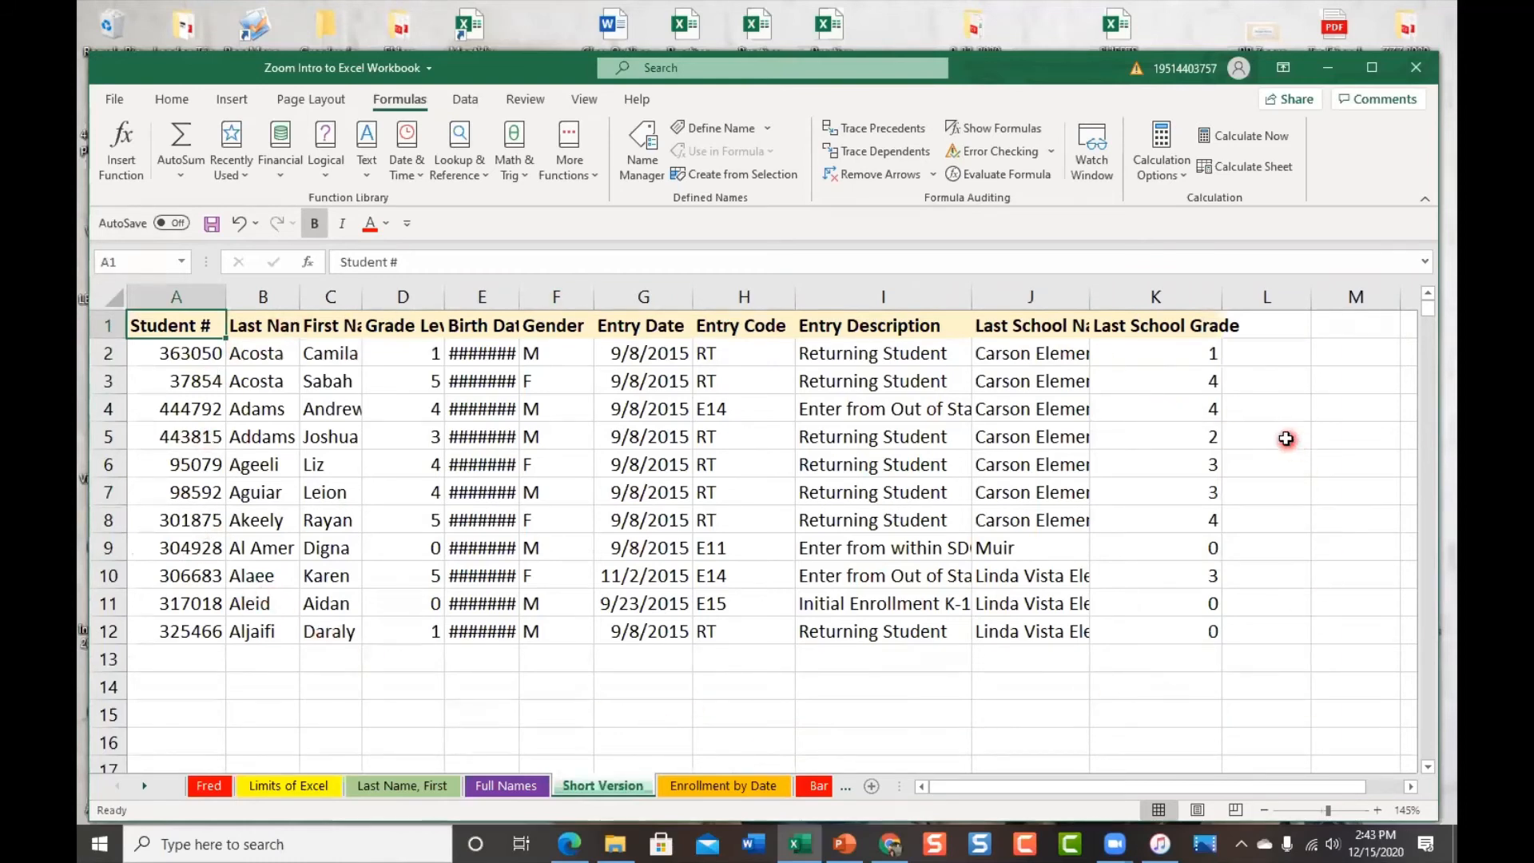
On the Short Version sheet, auto-fit column C to its First Name heading and widen column J for Last School Name
left_click(729, 787)
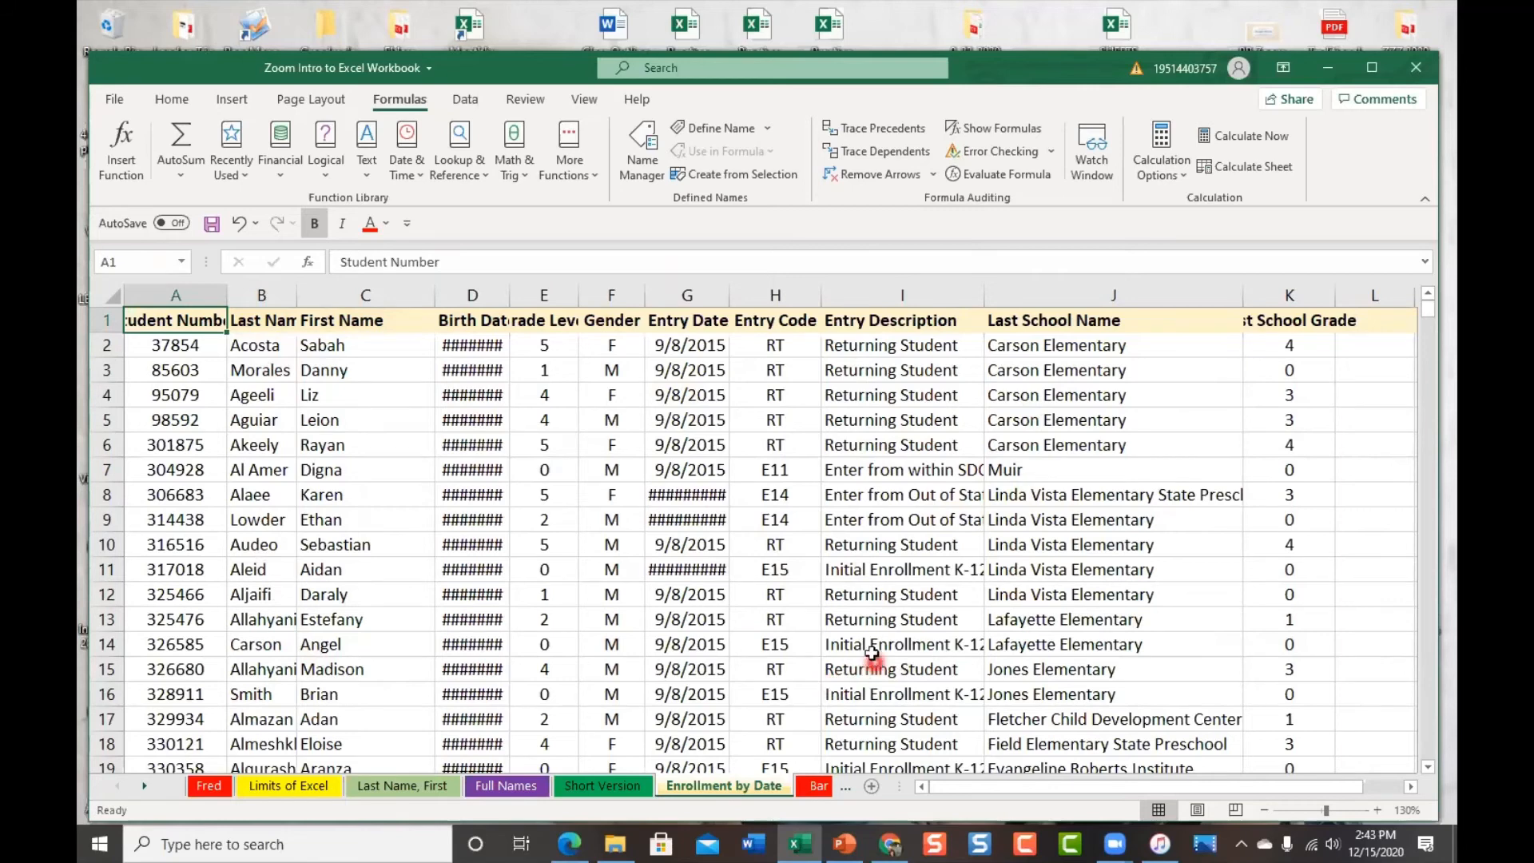
left_click(584, 785)
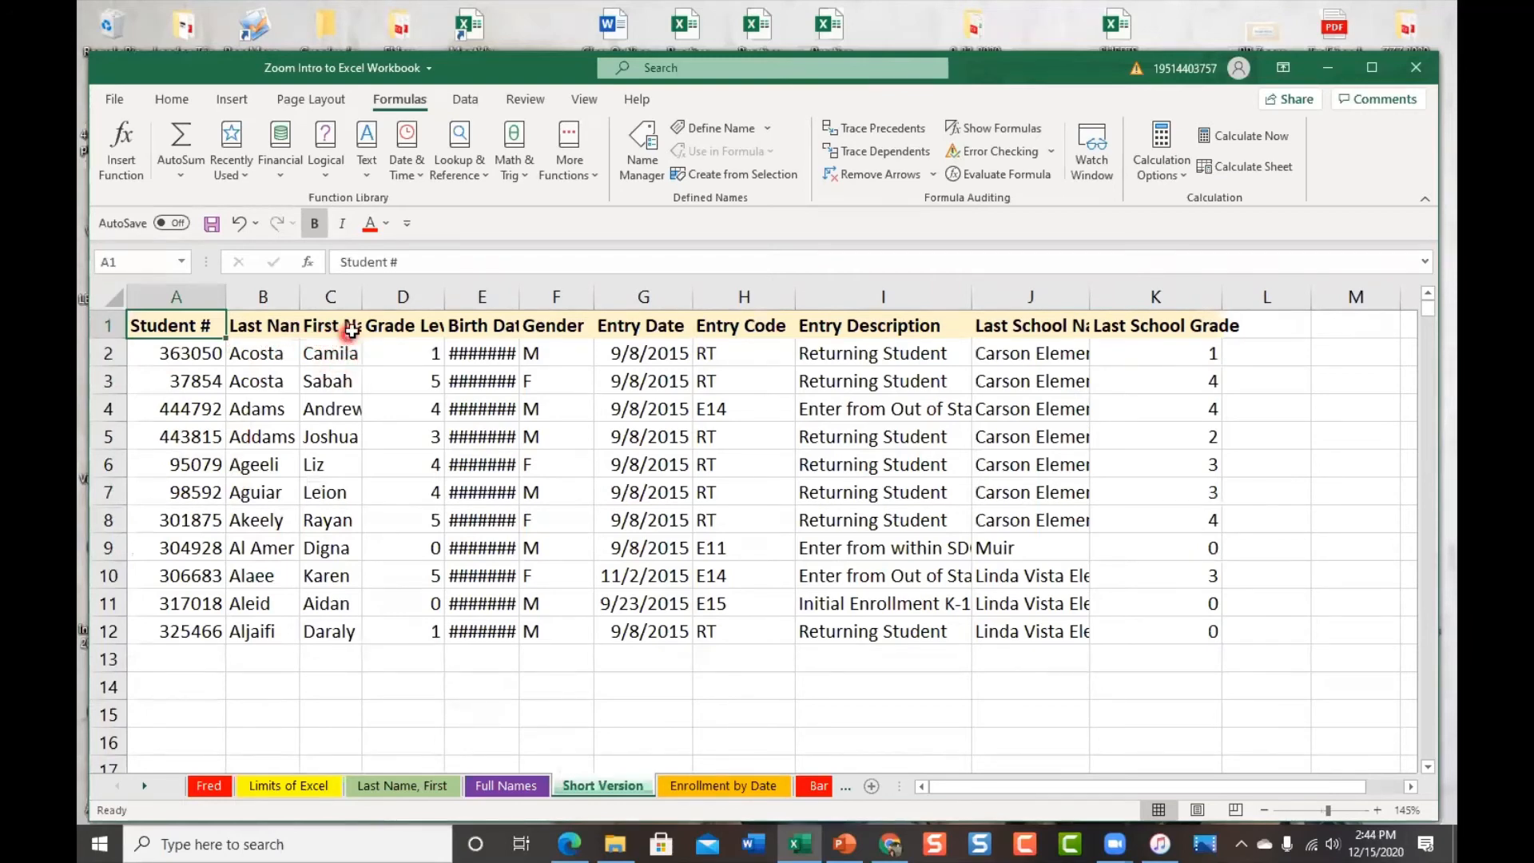
left_click_drag(360, 297, 379, 297)
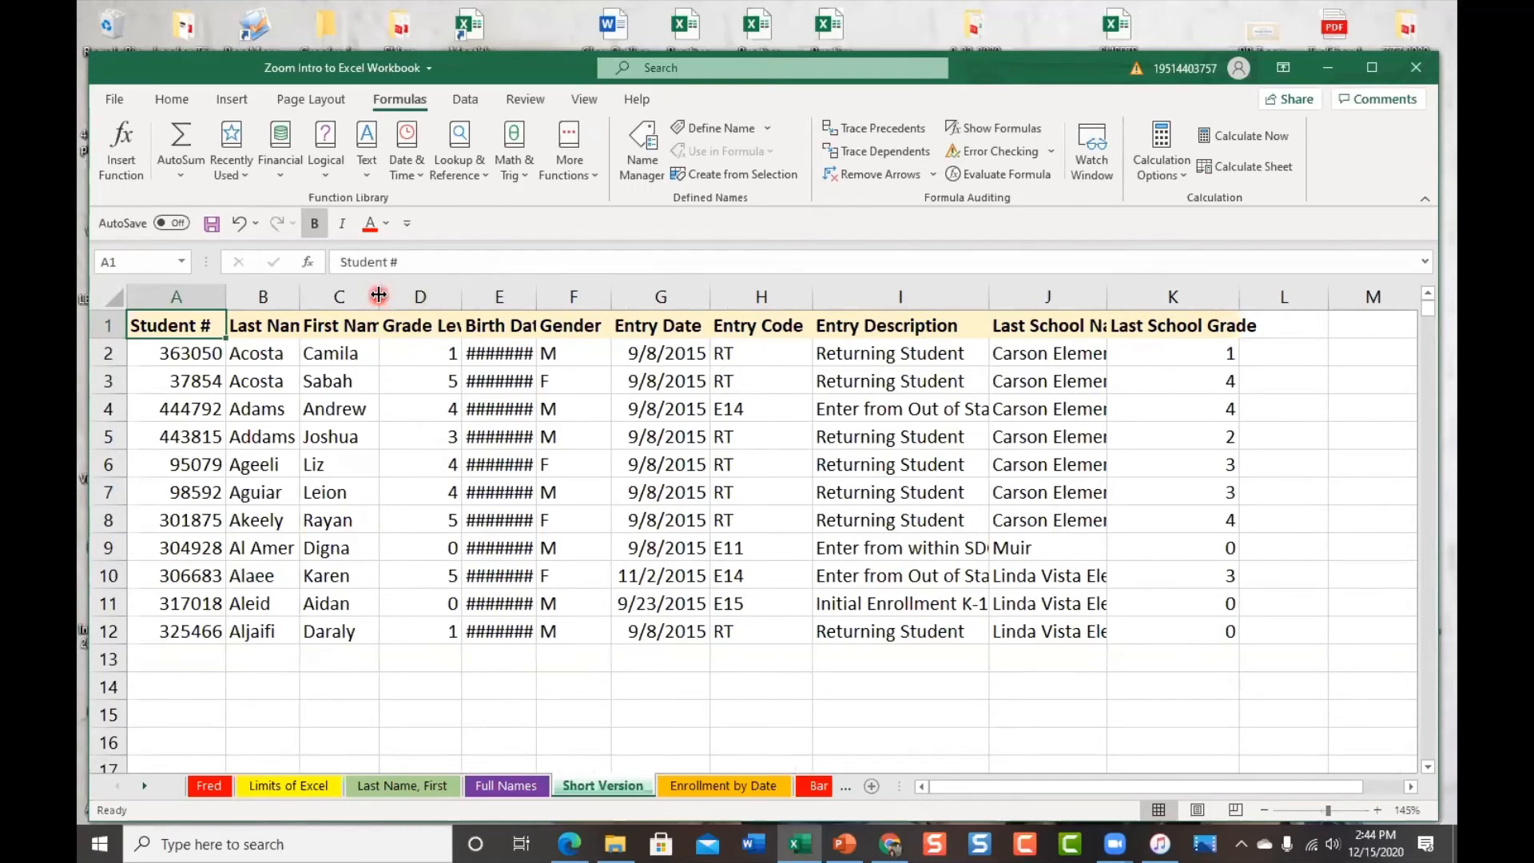
double_click(378, 296)
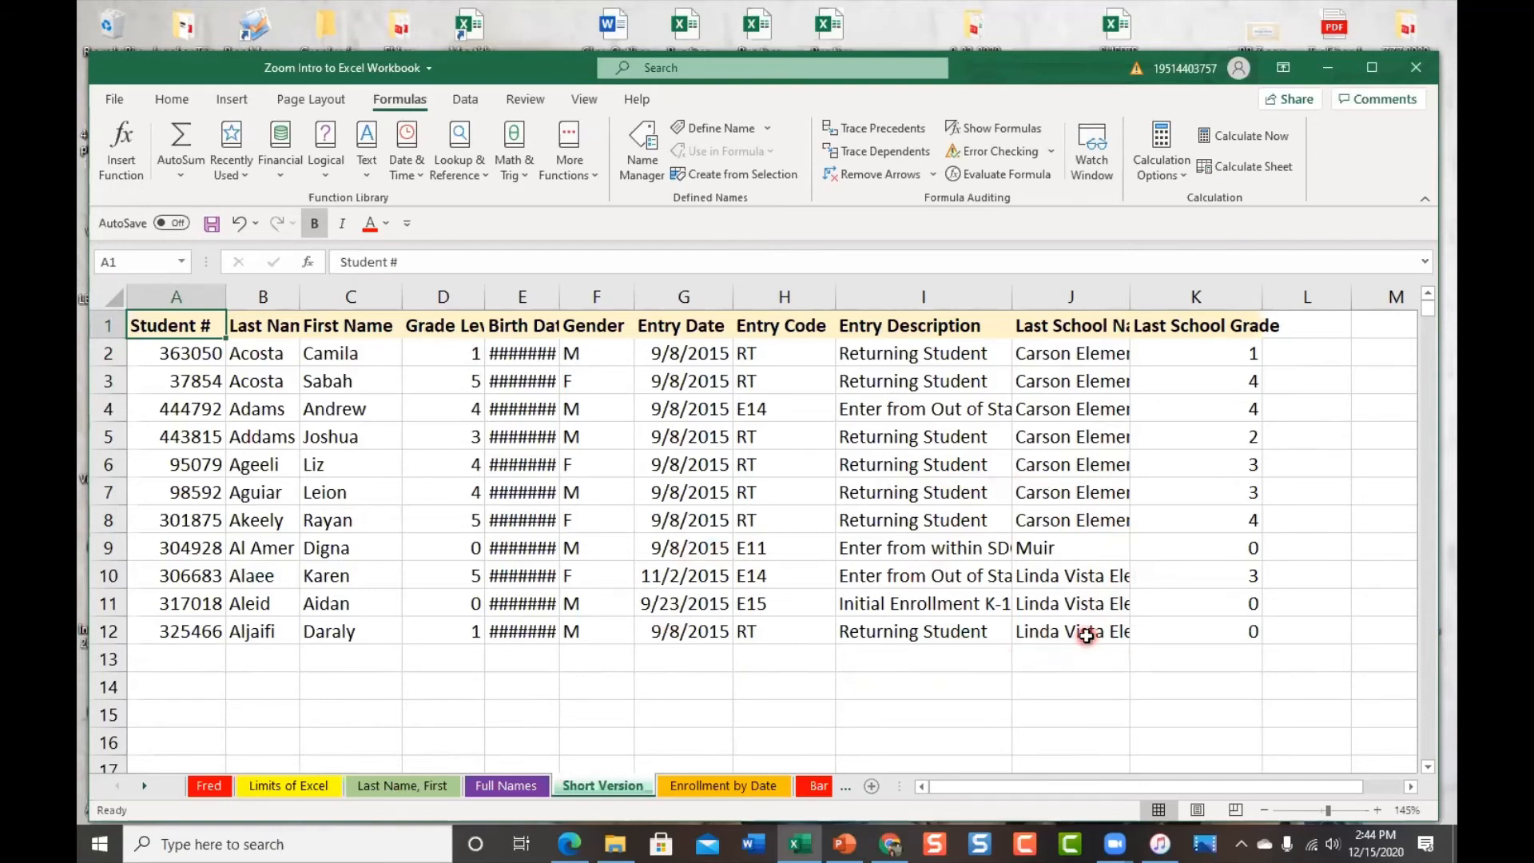
left_click_drag(1129, 290, 1155, 290)
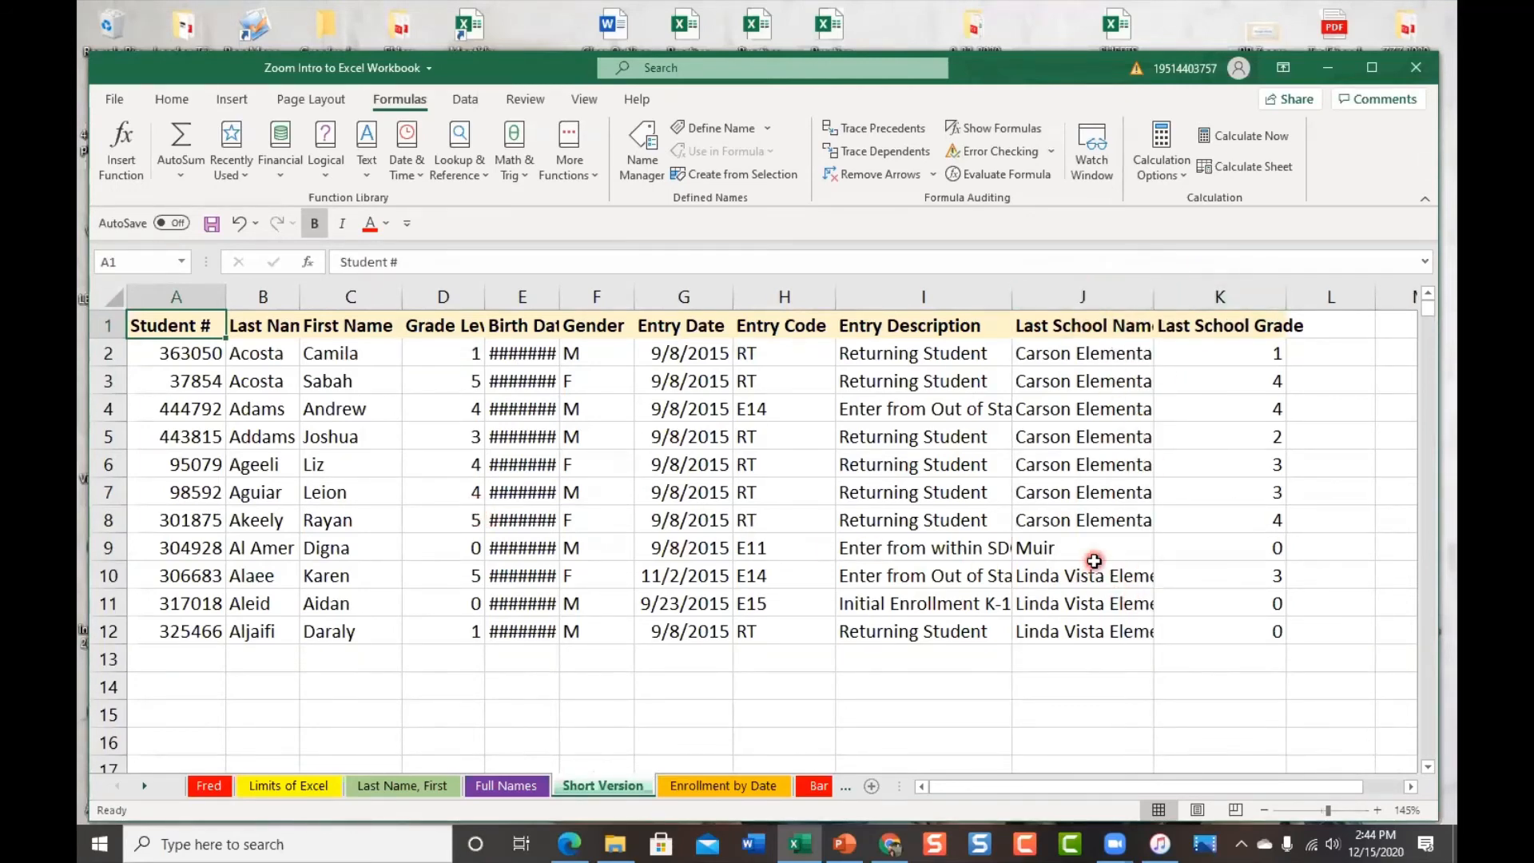
Auto-fit every Short Version column so J shows 'Linda Vista Elementary State Preschool'
left_click(110, 295)
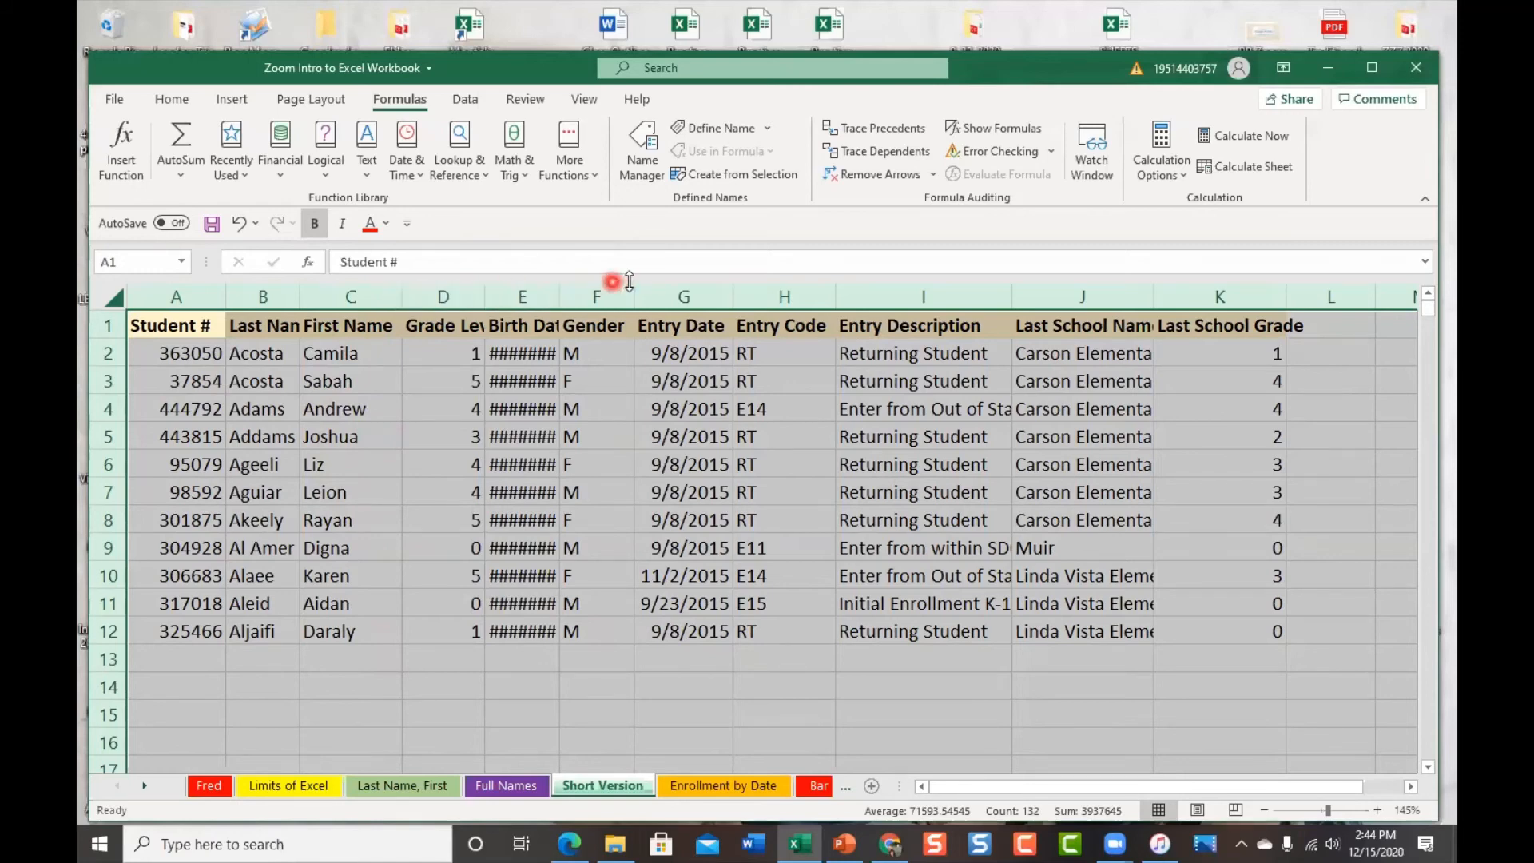
double_click(403, 295)
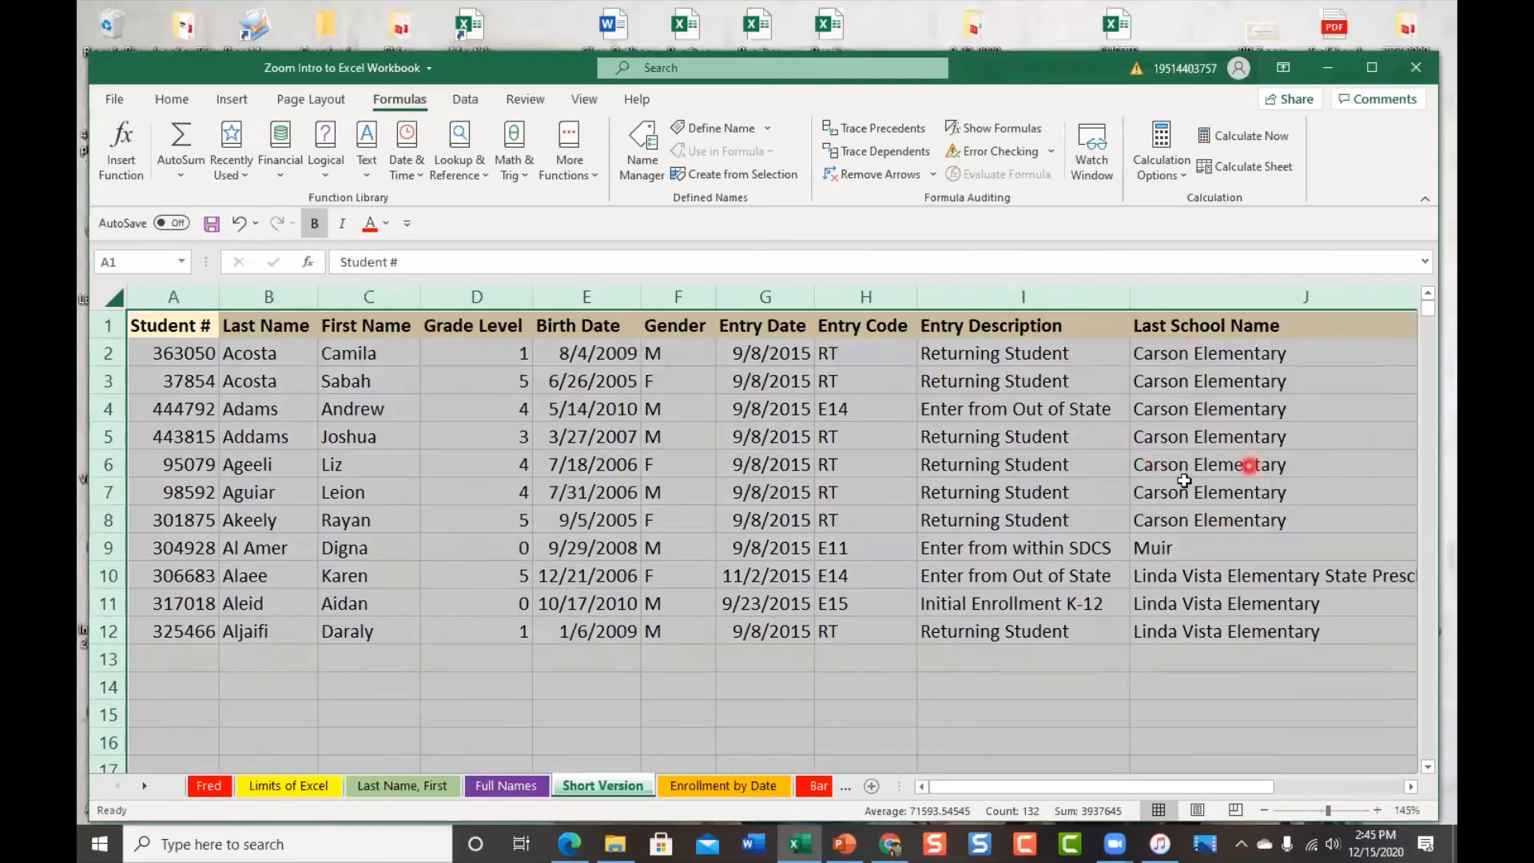
left_click(471, 437)
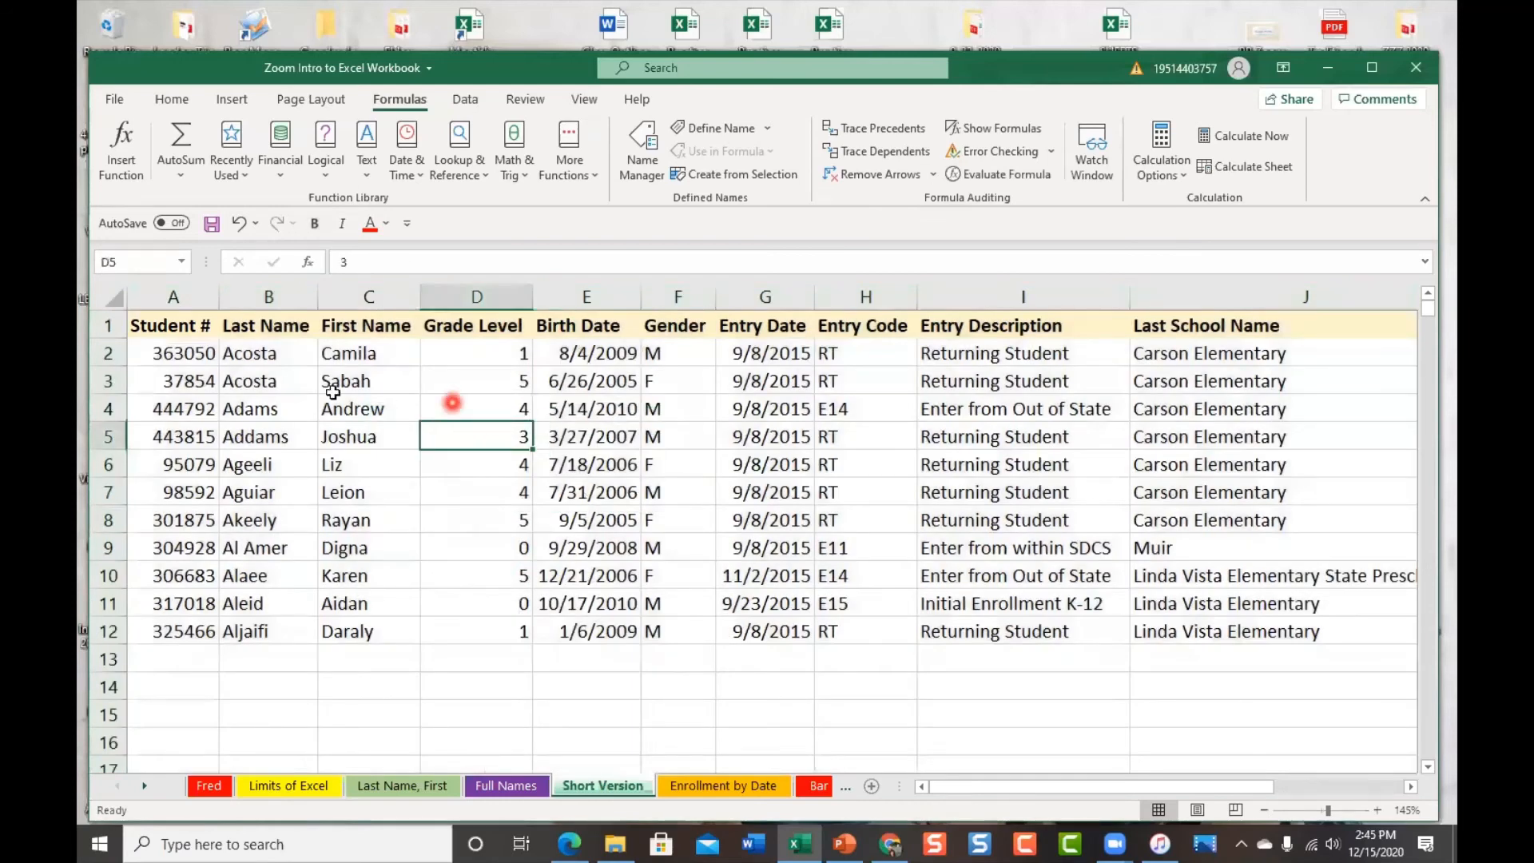
left_click(138, 355)
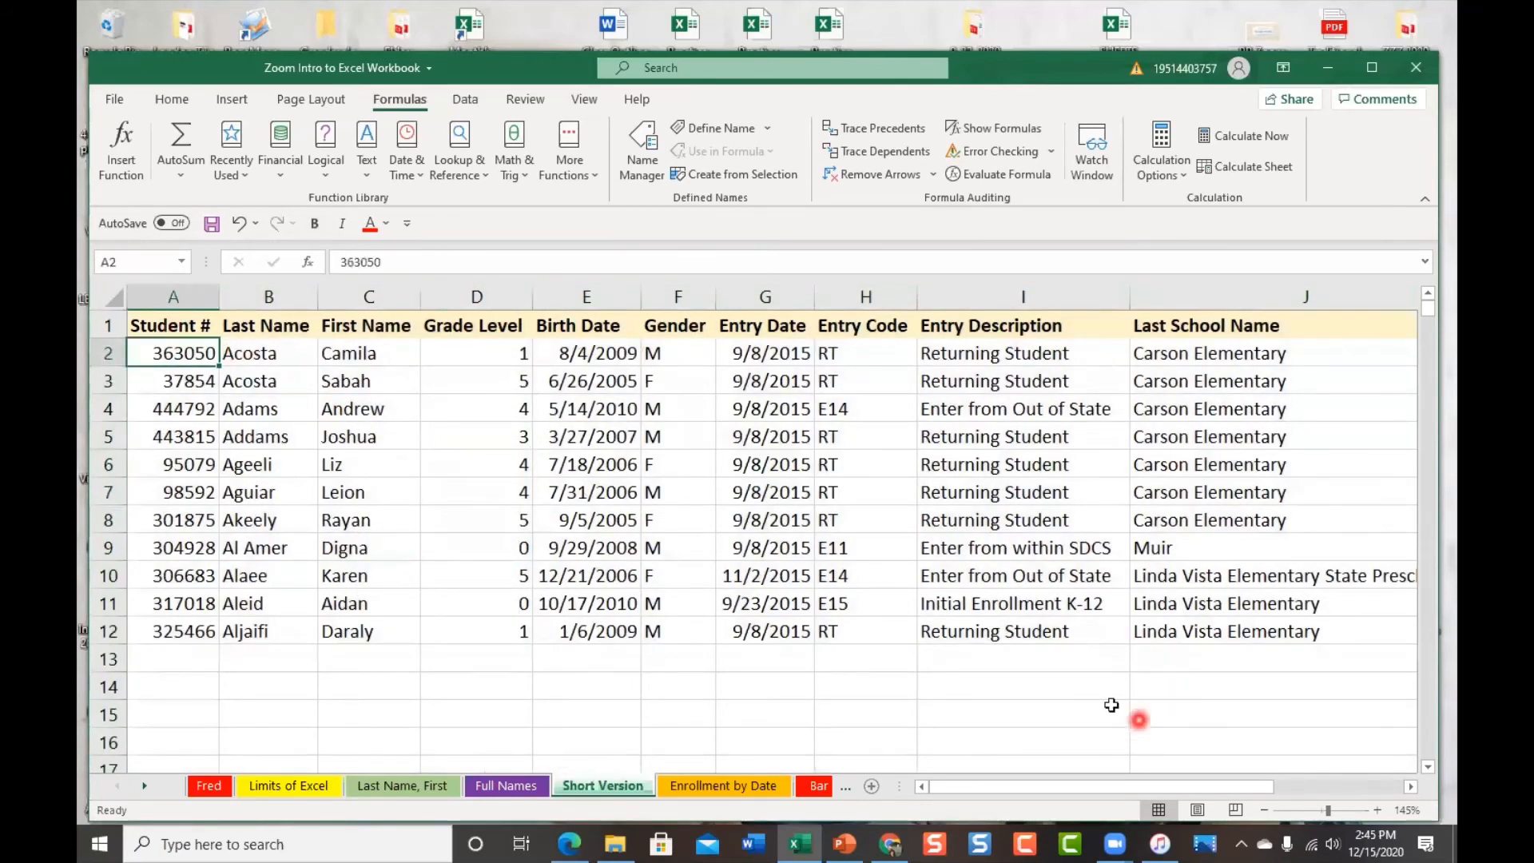
Scroll across the table and zoom out to 115% so columns A–K fit on screen
left_click_drag(1048, 782, 1149, 779)
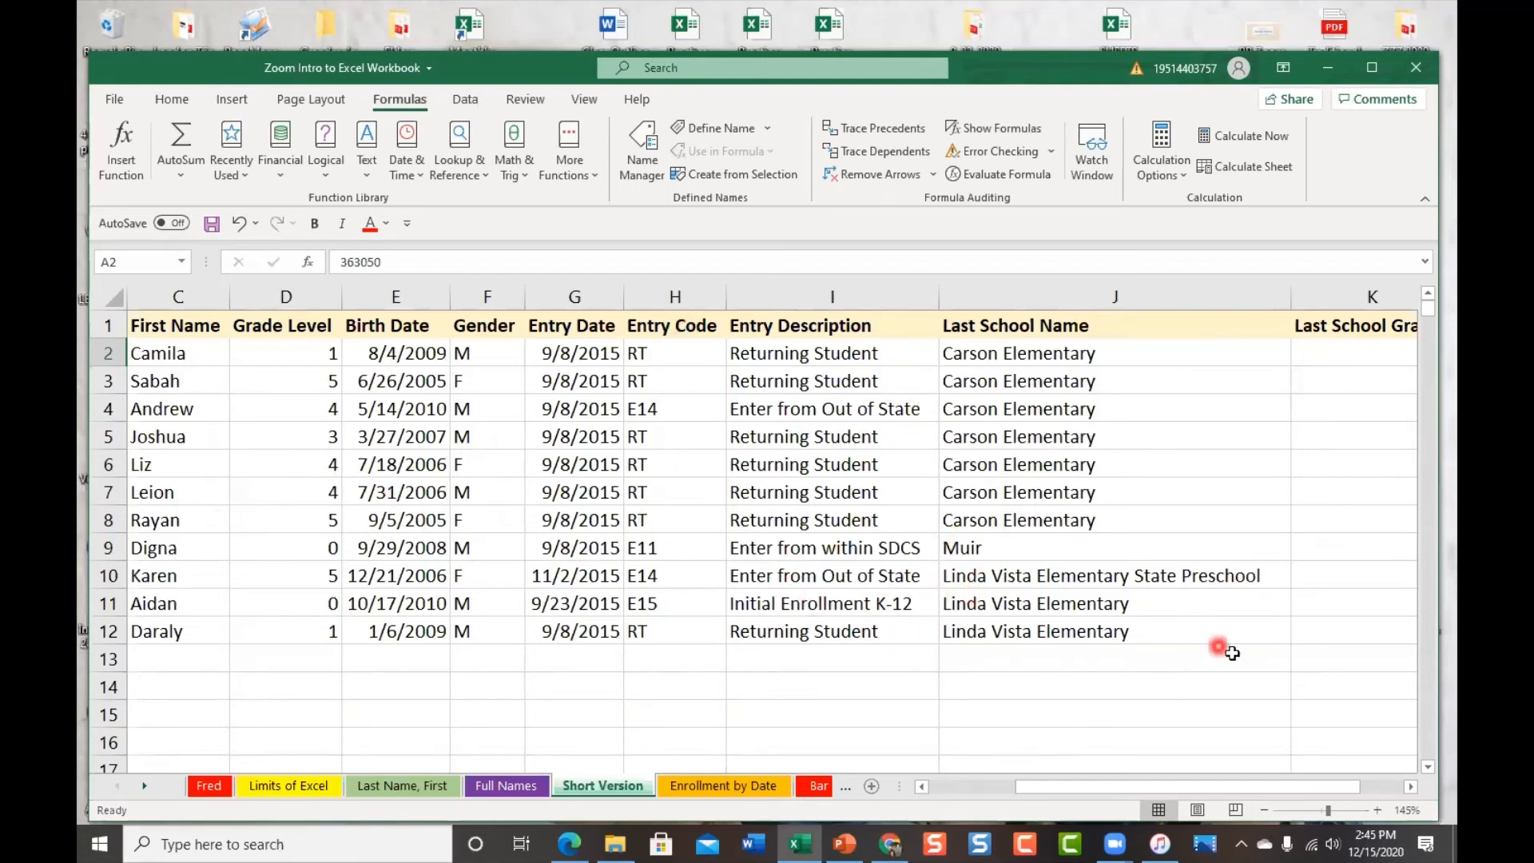
left_click_drag(1307, 787, 1348, 787)
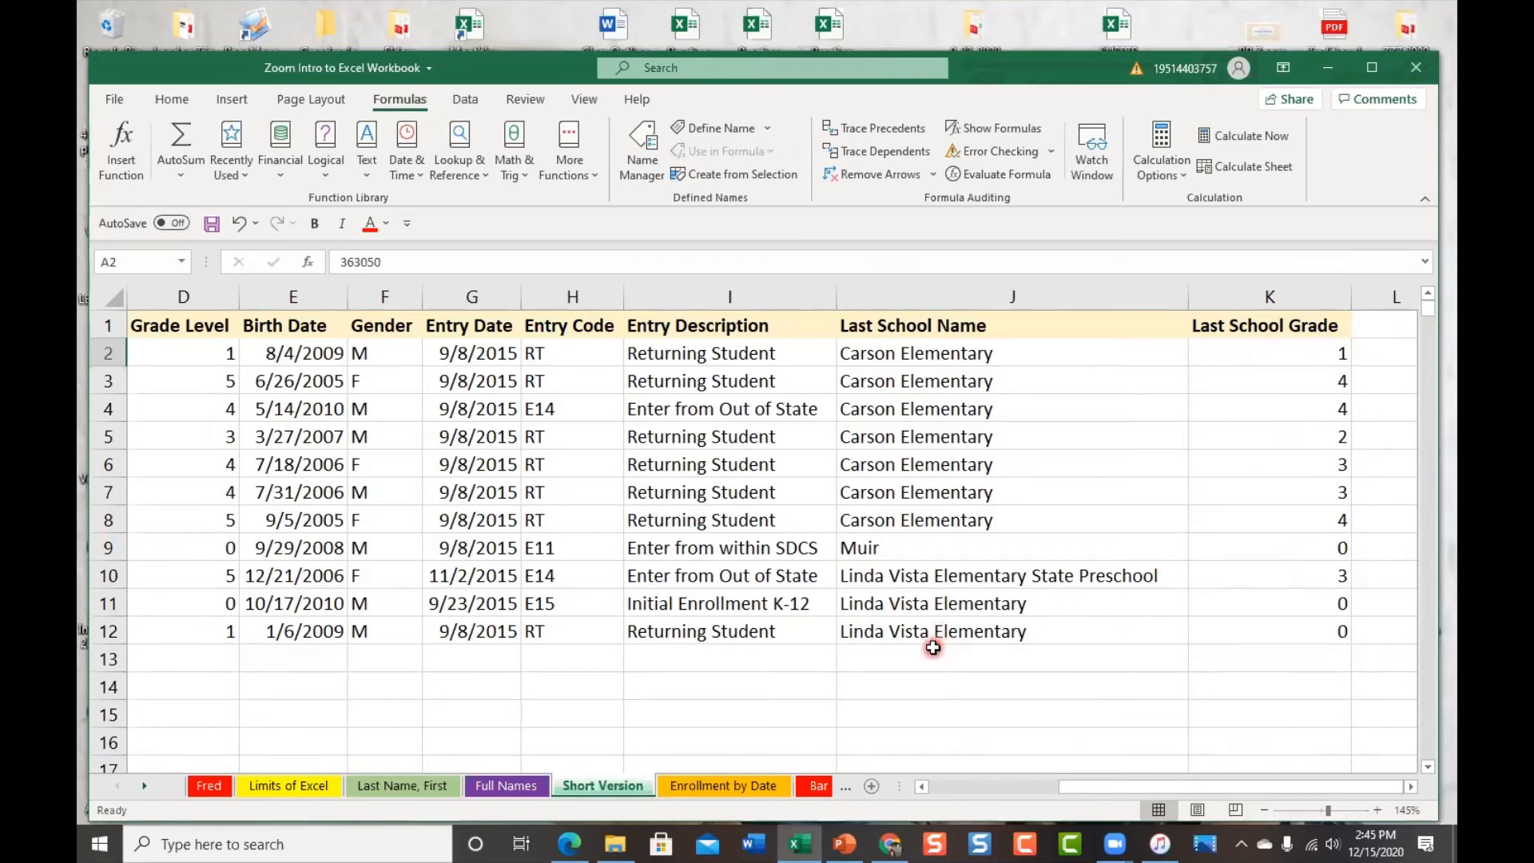
mouse_move(1137, 791)
left_mouse_down()
mouse_move(1007, 789)
mouse_move(1141, 791)
left_mouse_up()
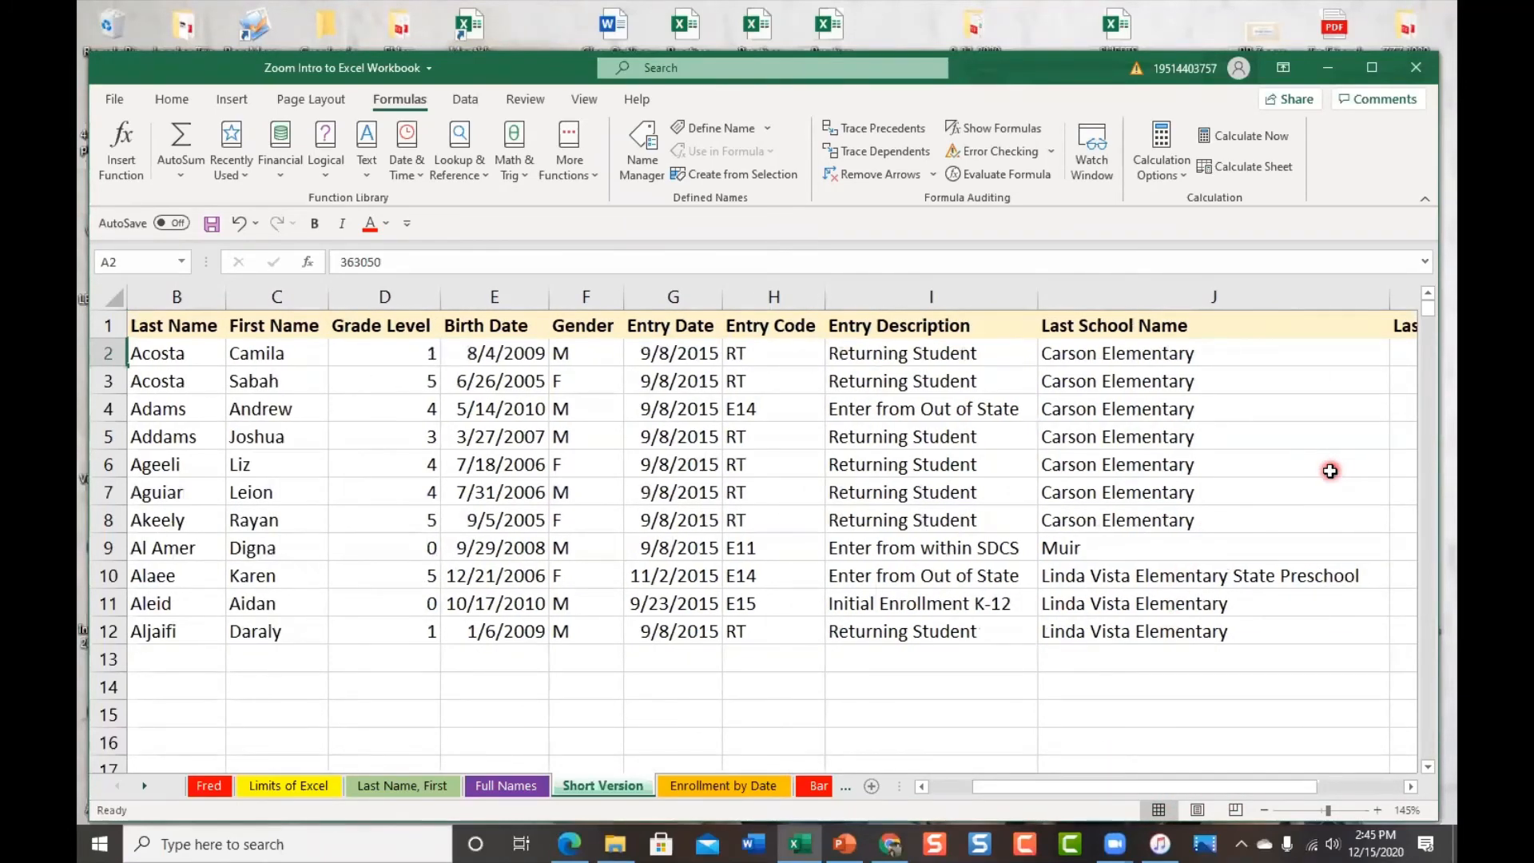
scroll(1330, 471, "down", 2)
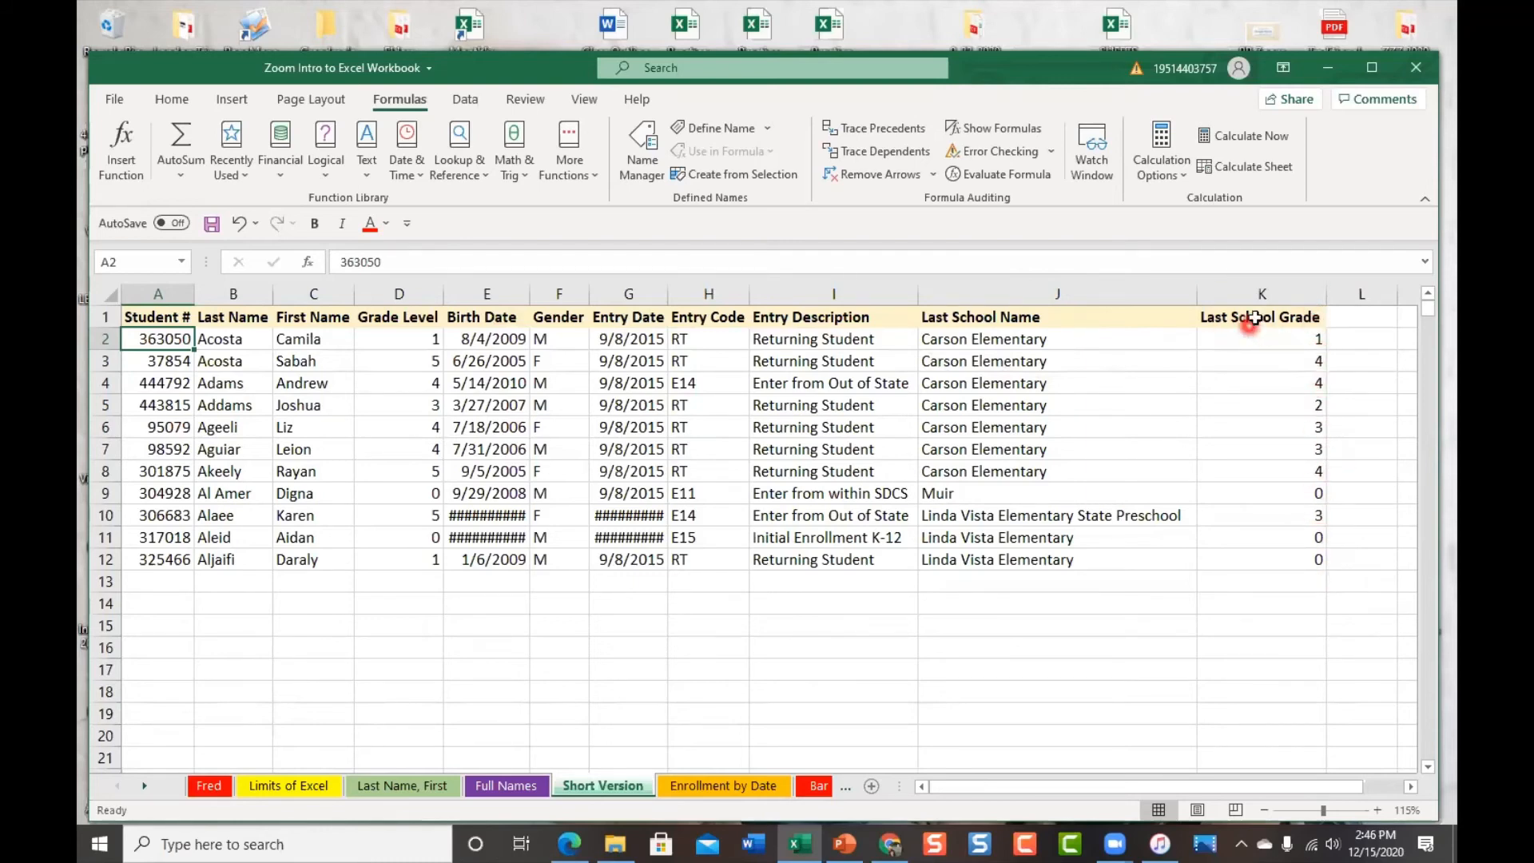
Set the header row's text orientation to Angle Counterclockwise
left_click(98, 317)
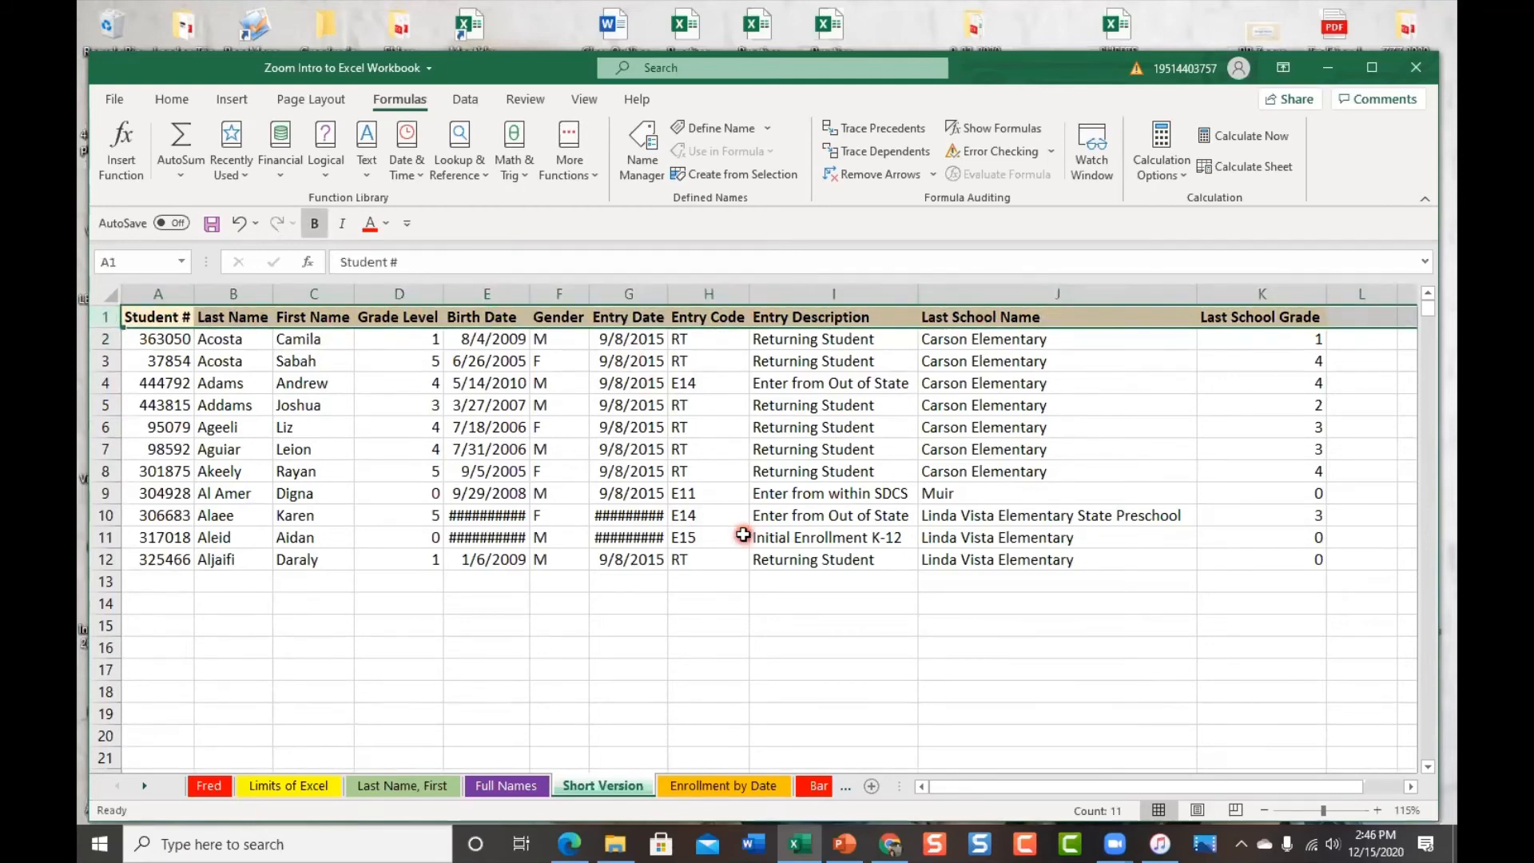
left_click(575, 104)
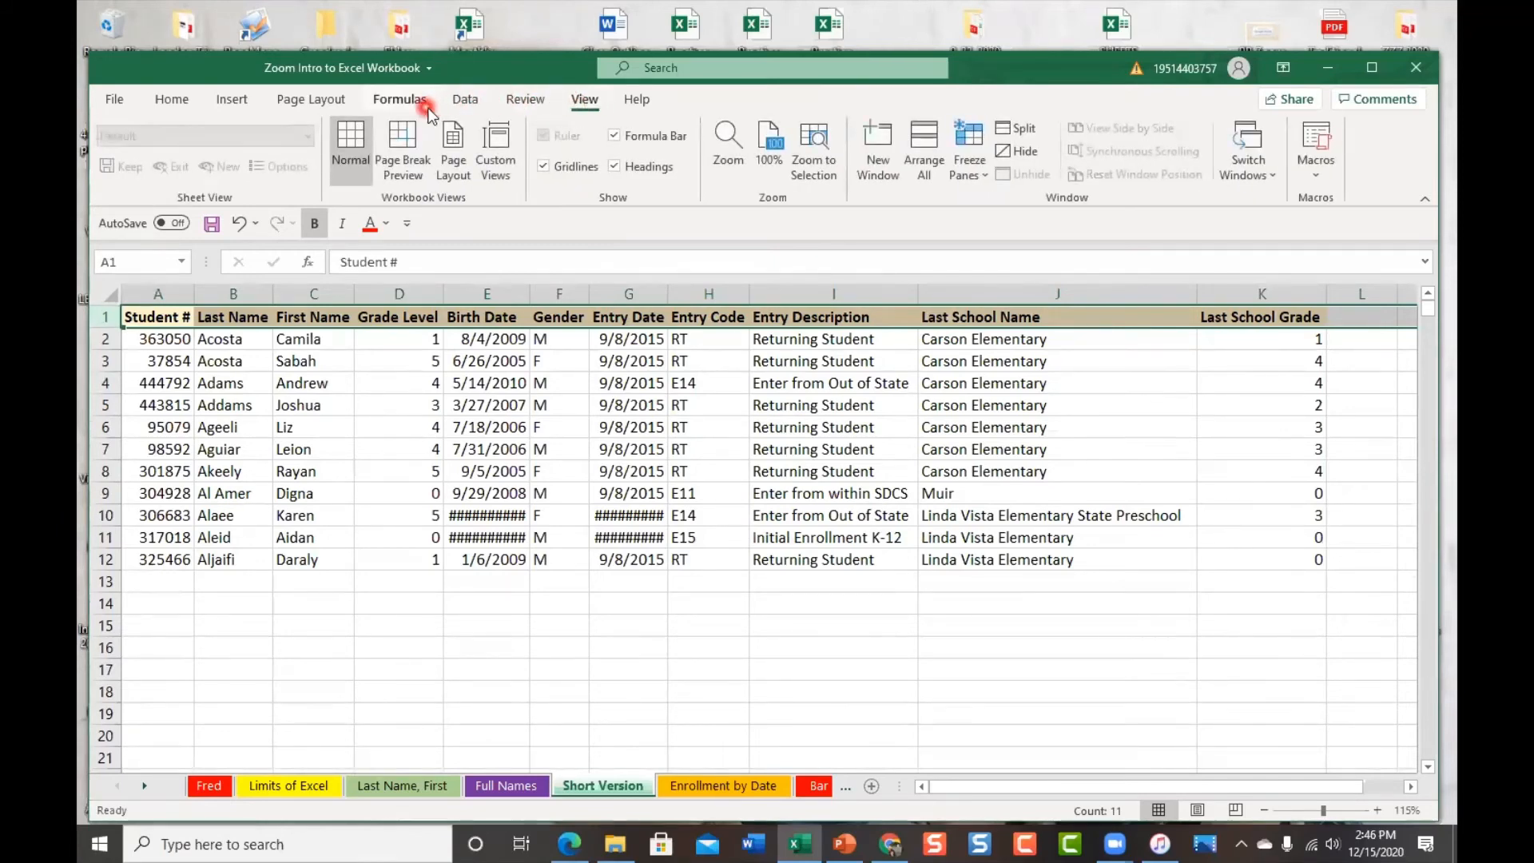
left_click(316, 102)
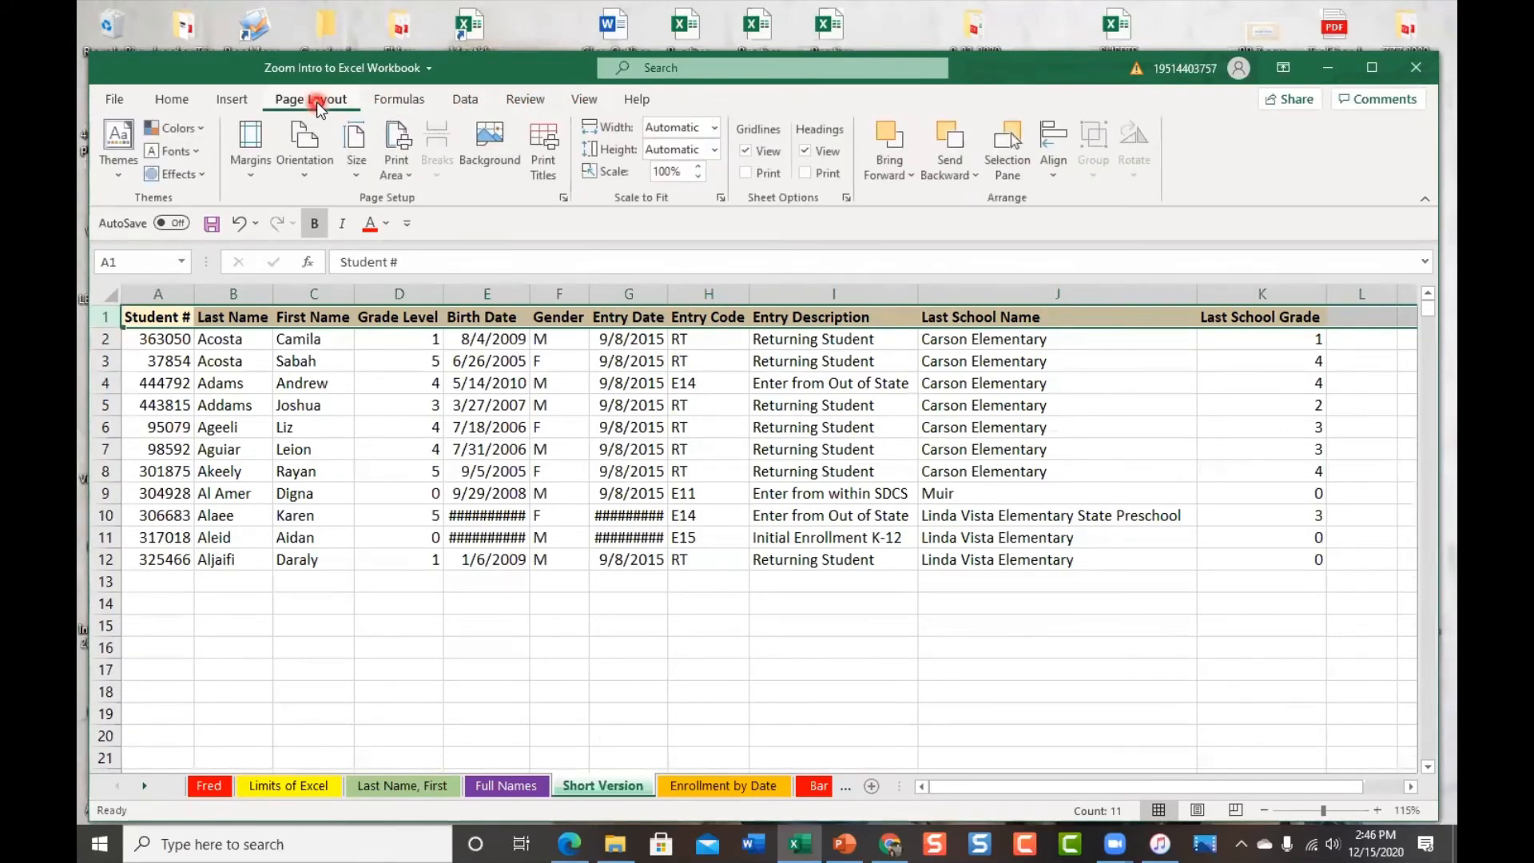
left_click(167, 99)
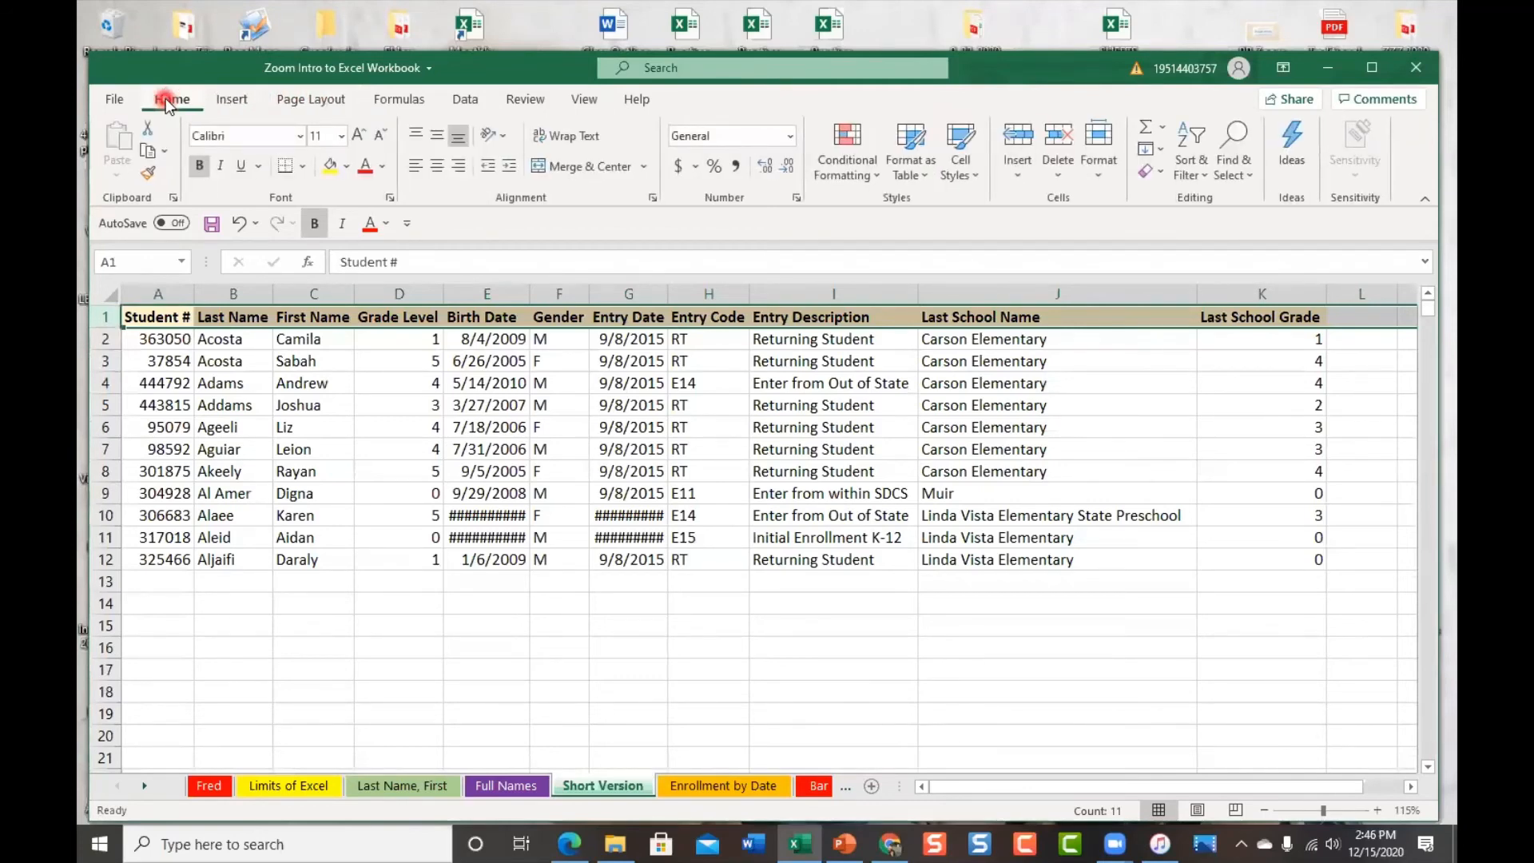
left_click(507, 140)
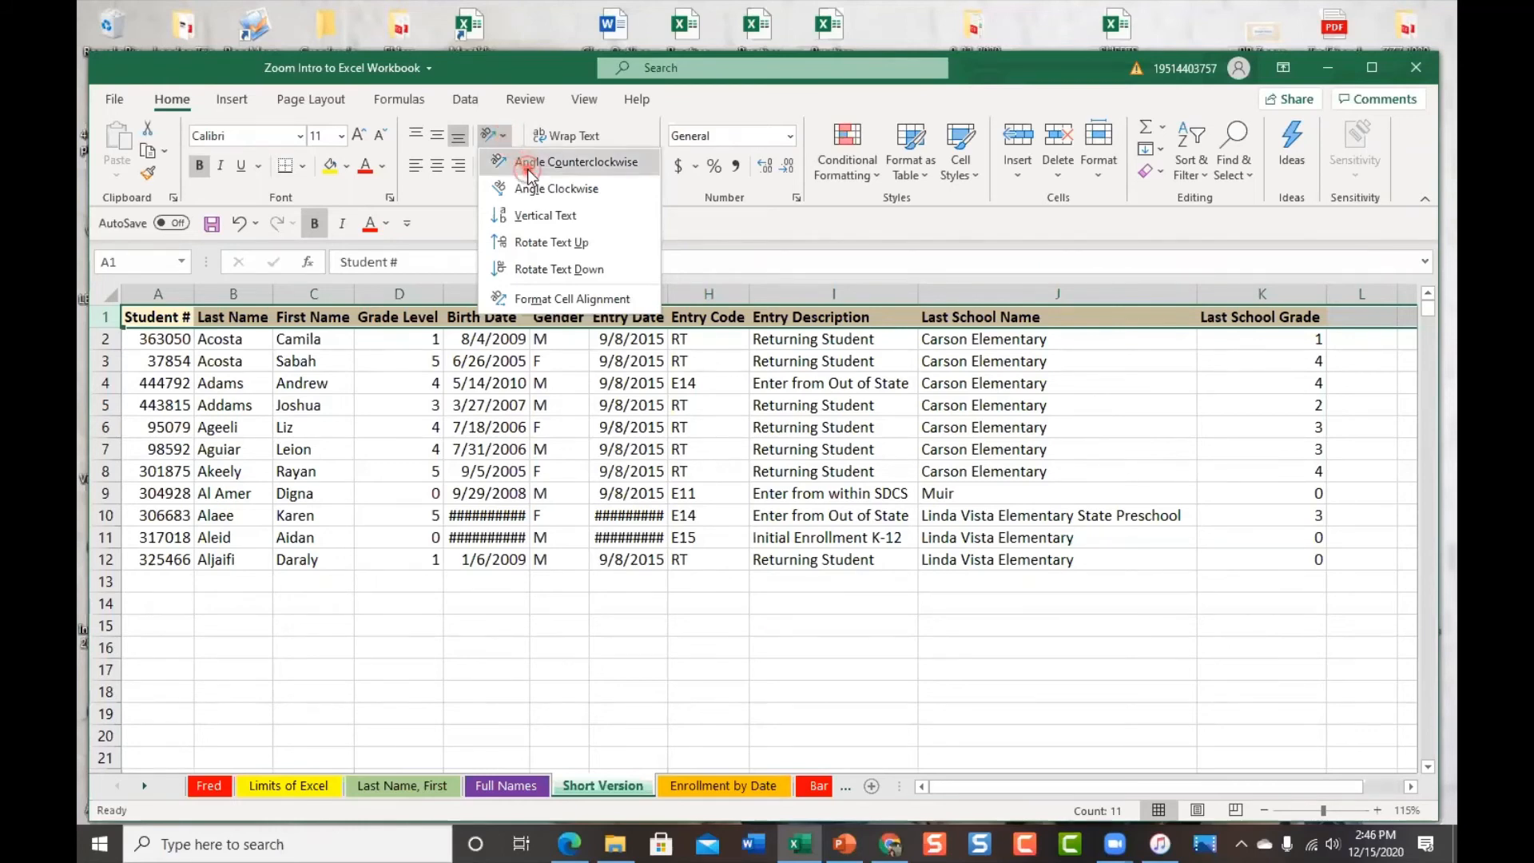
left_click(527, 163)
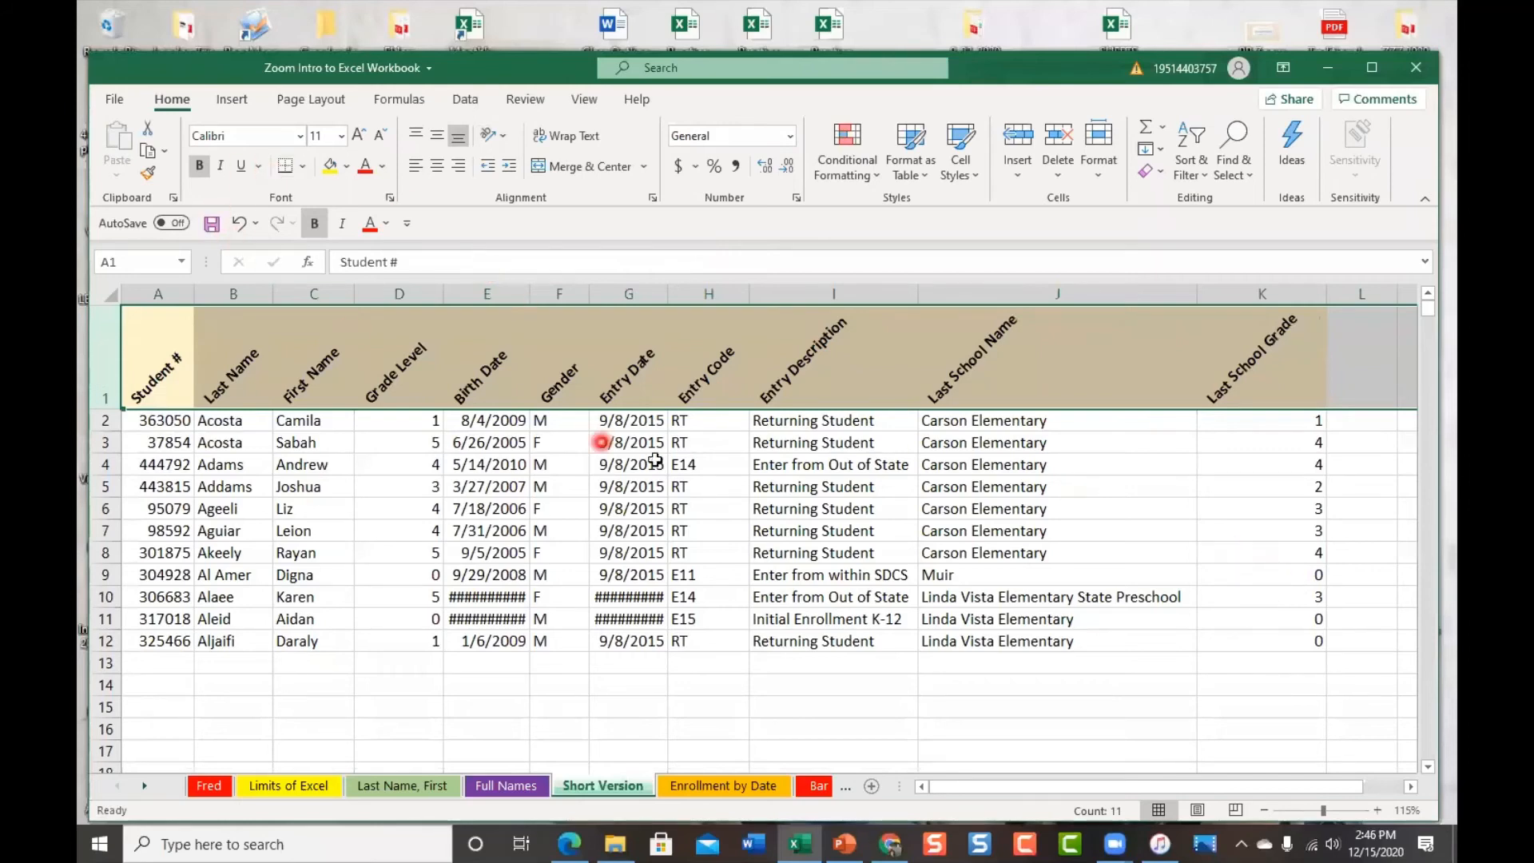
Undo and redo the header rotation, then auto-fit columns D and K to their contents
left_click(236, 224)
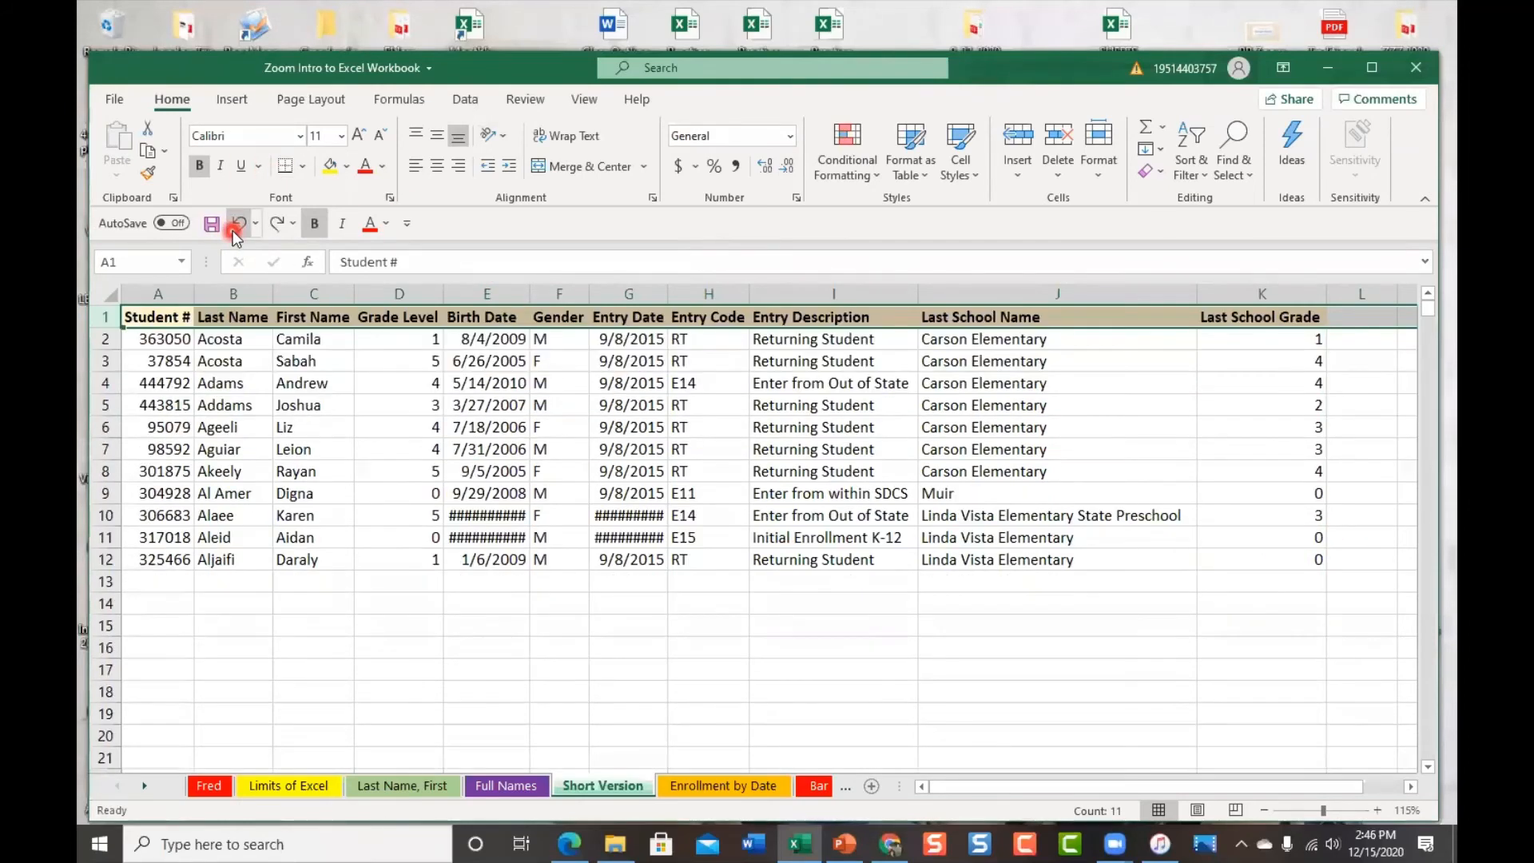
left_click(277, 225)
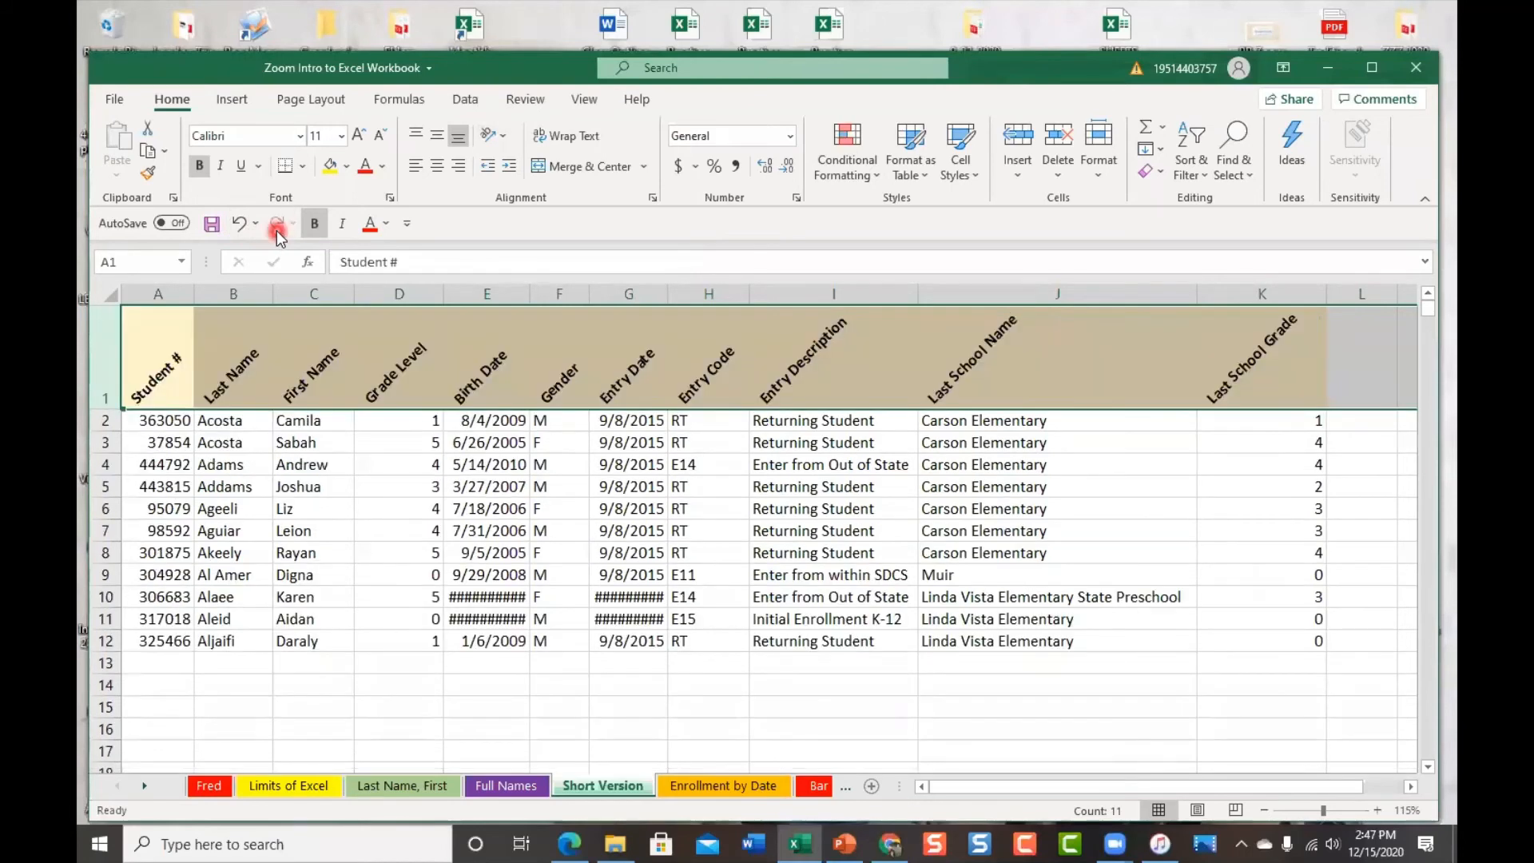
double_click(443, 294)
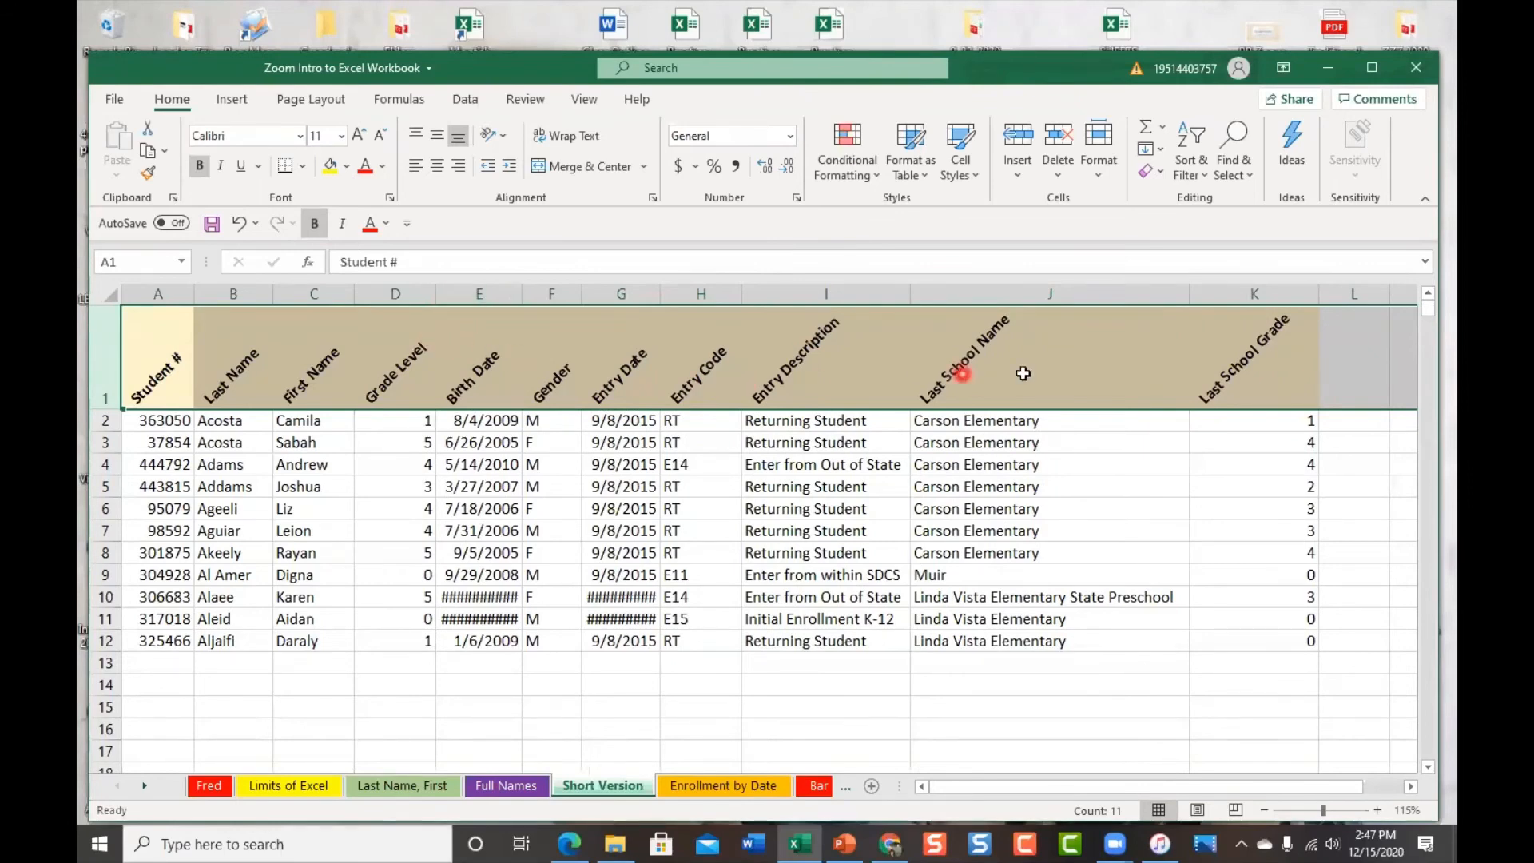
double_click(1318, 289)
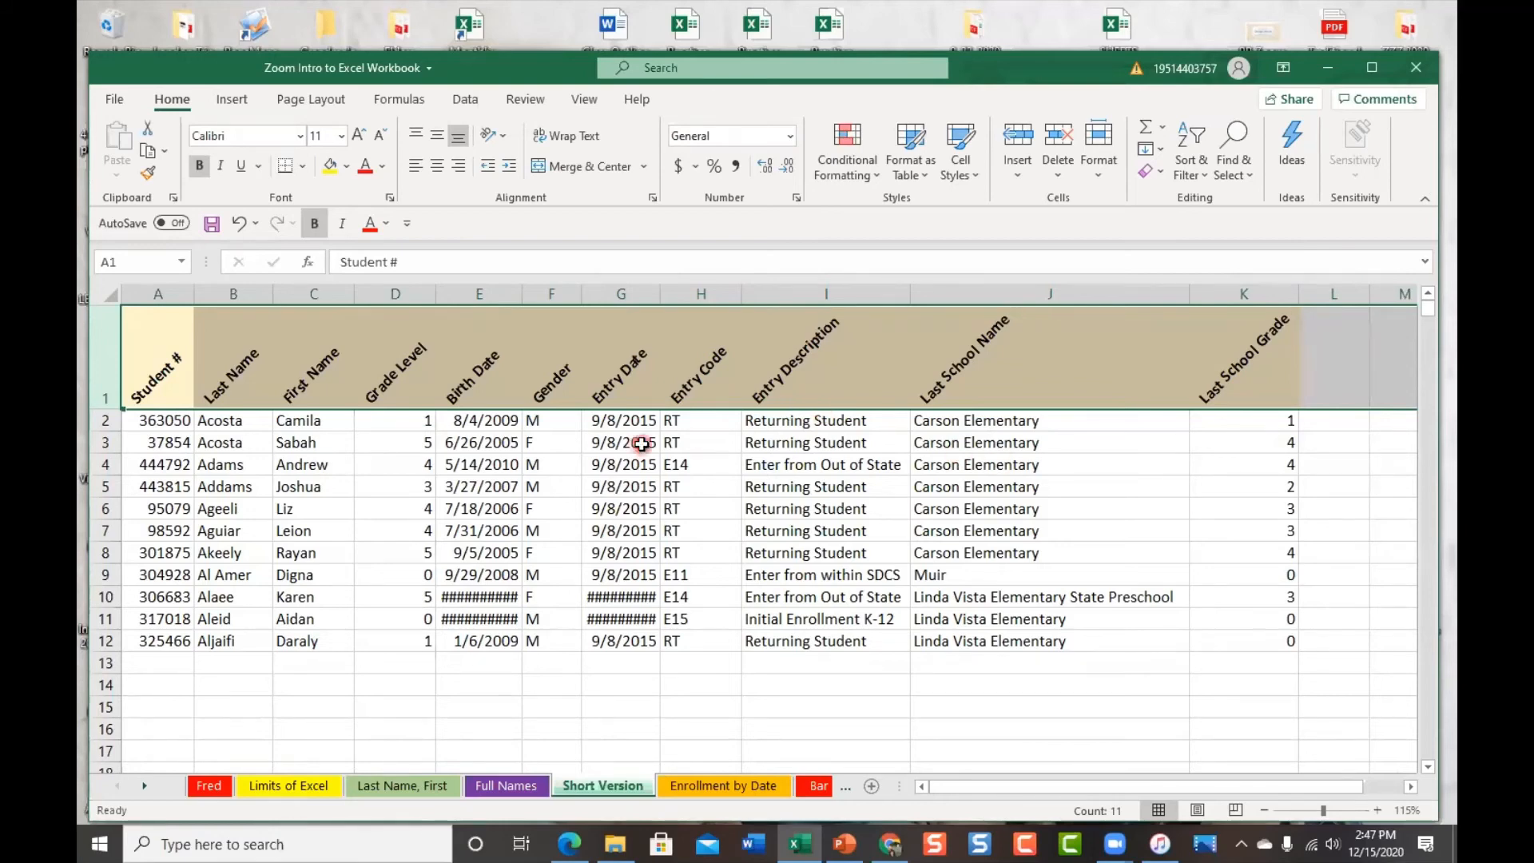
Set the header text orientation to 75 degrees in the Format Cells Alignment settings
left_click(506, 141)
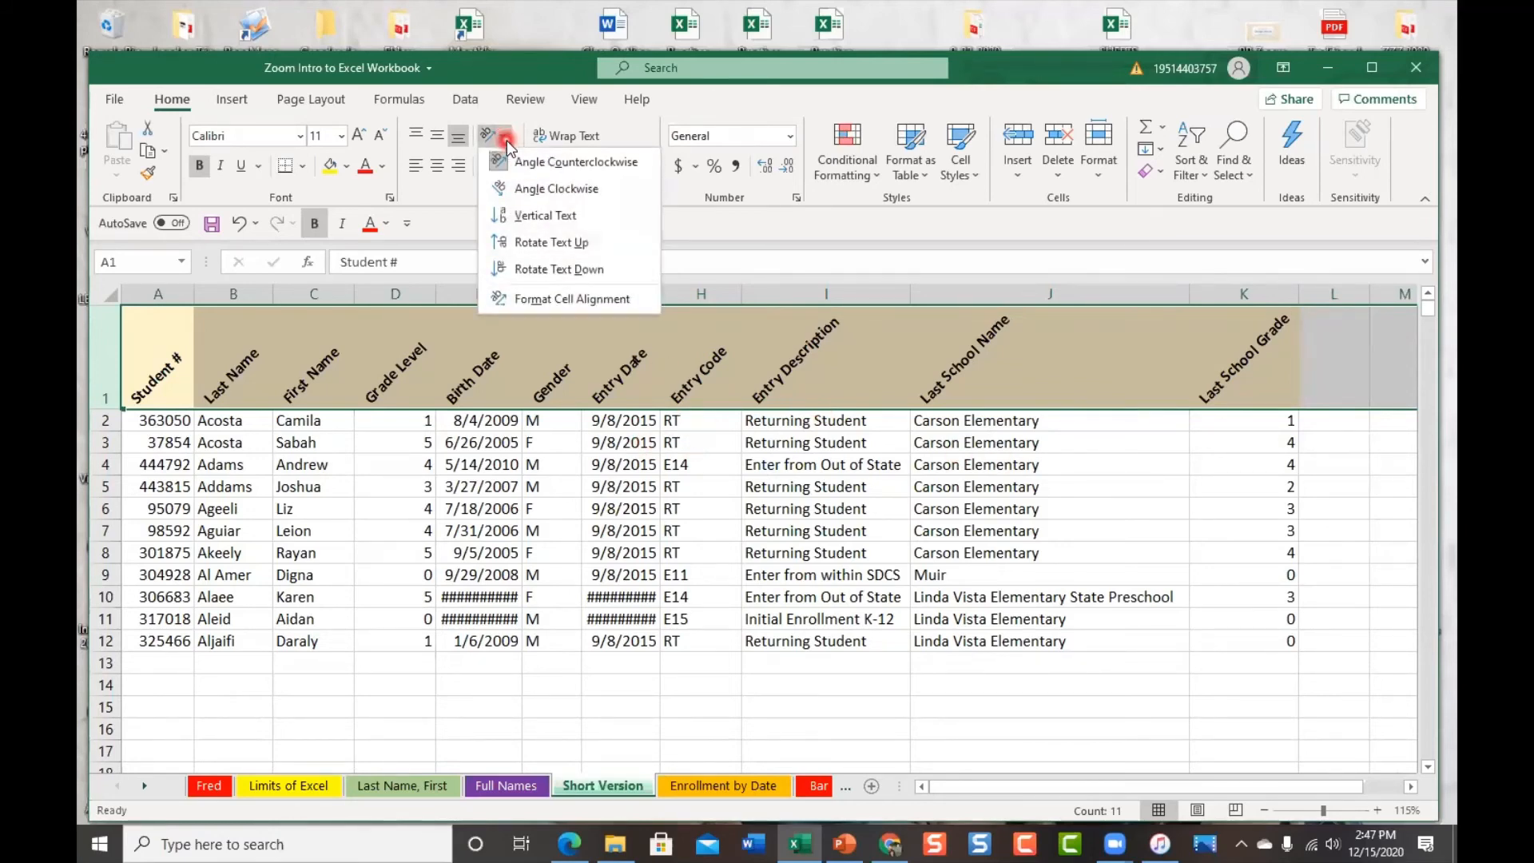
left_click(635, 300)
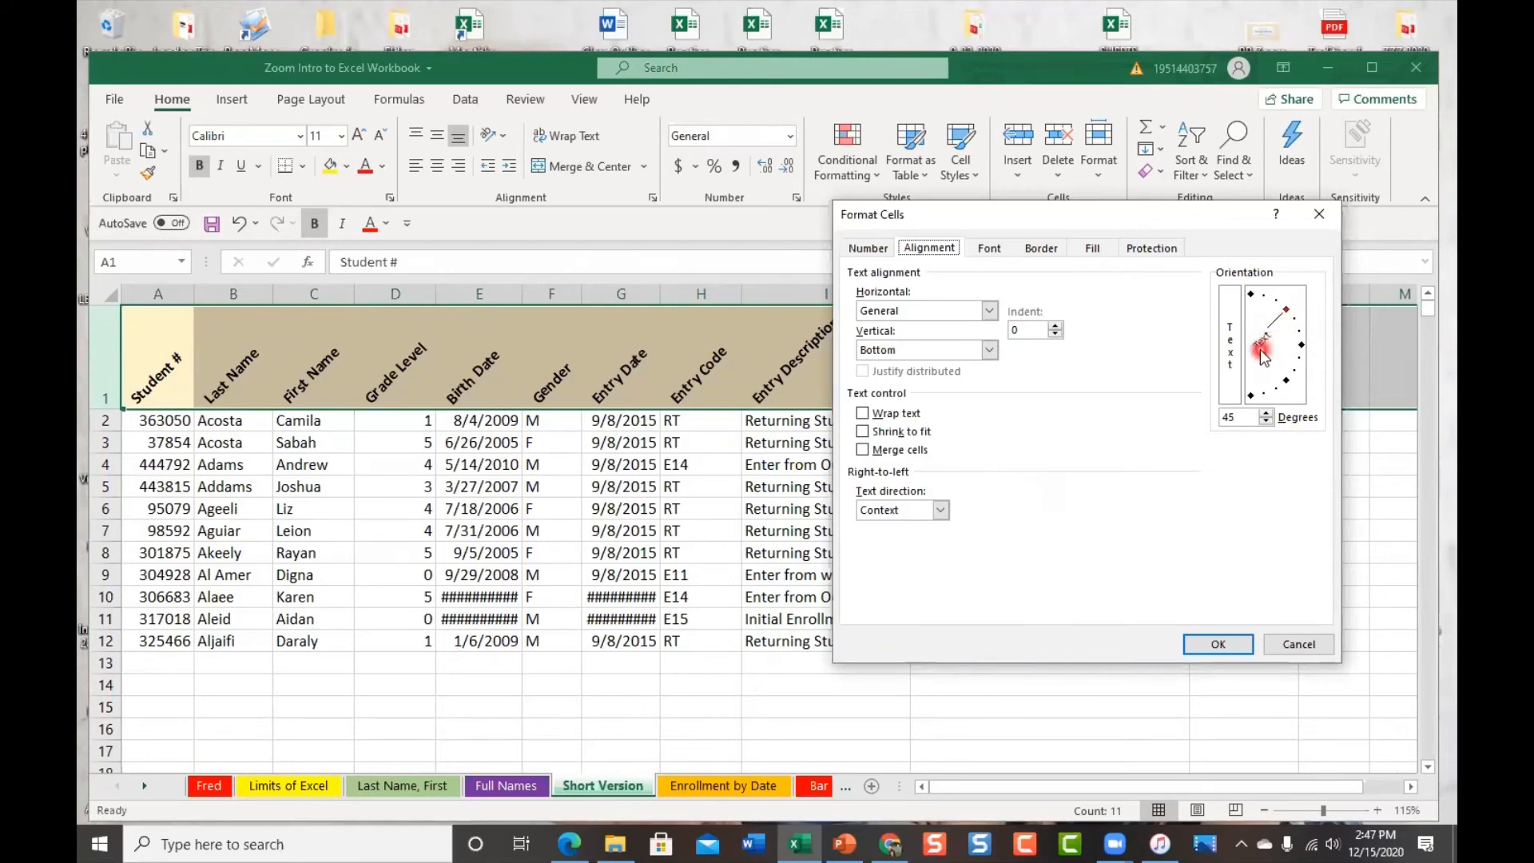
left_click(1266, 421)
left_click(1265, 421)
left_click(1265, 421)
left_click(1265, 421)
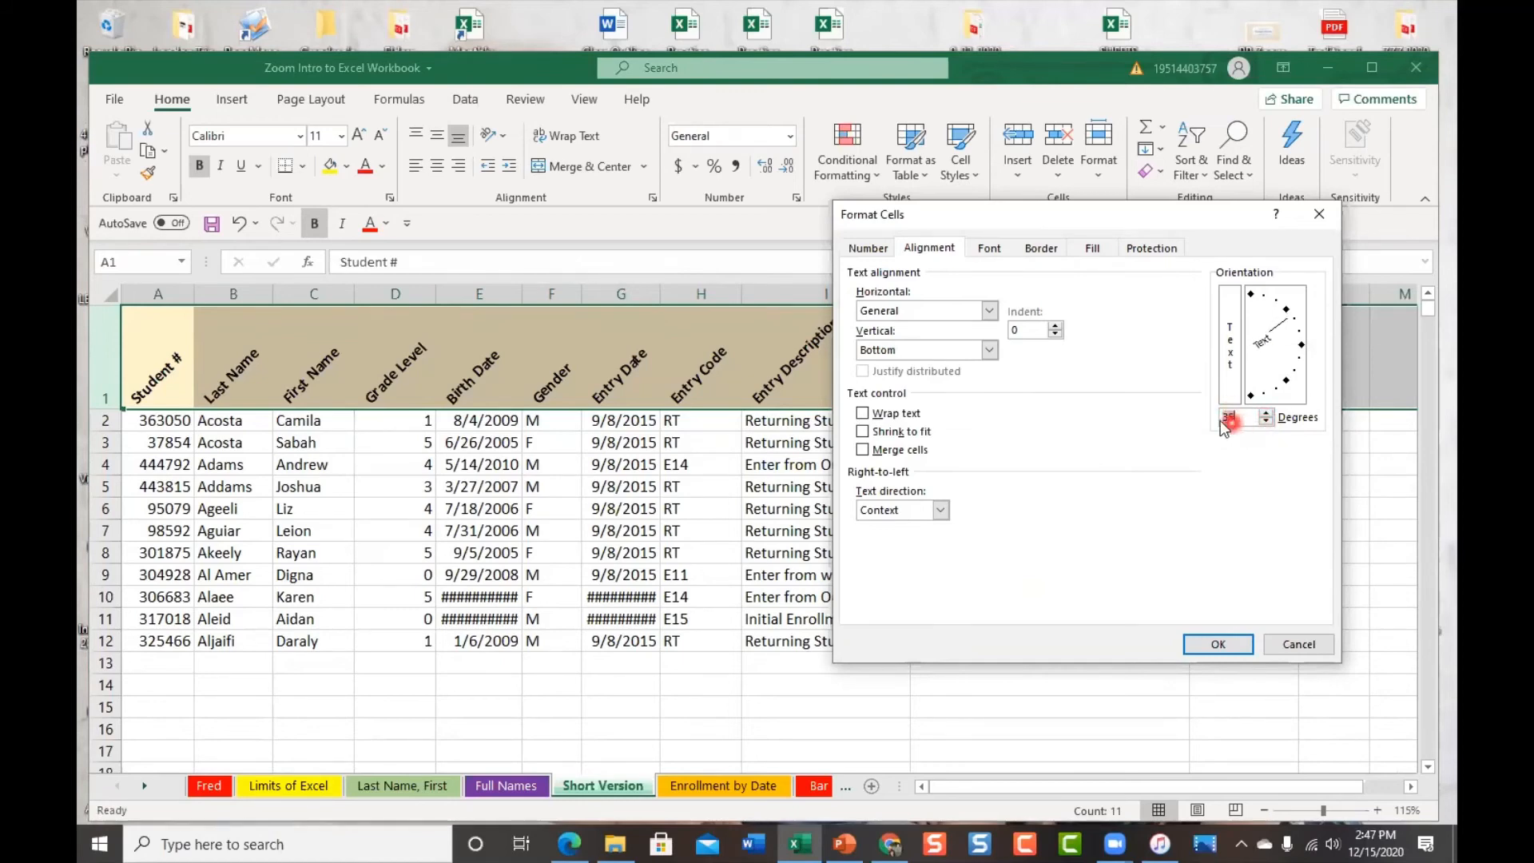
left_click(1293, 324)
left_click_drag(1292, 323, 1277, 297)
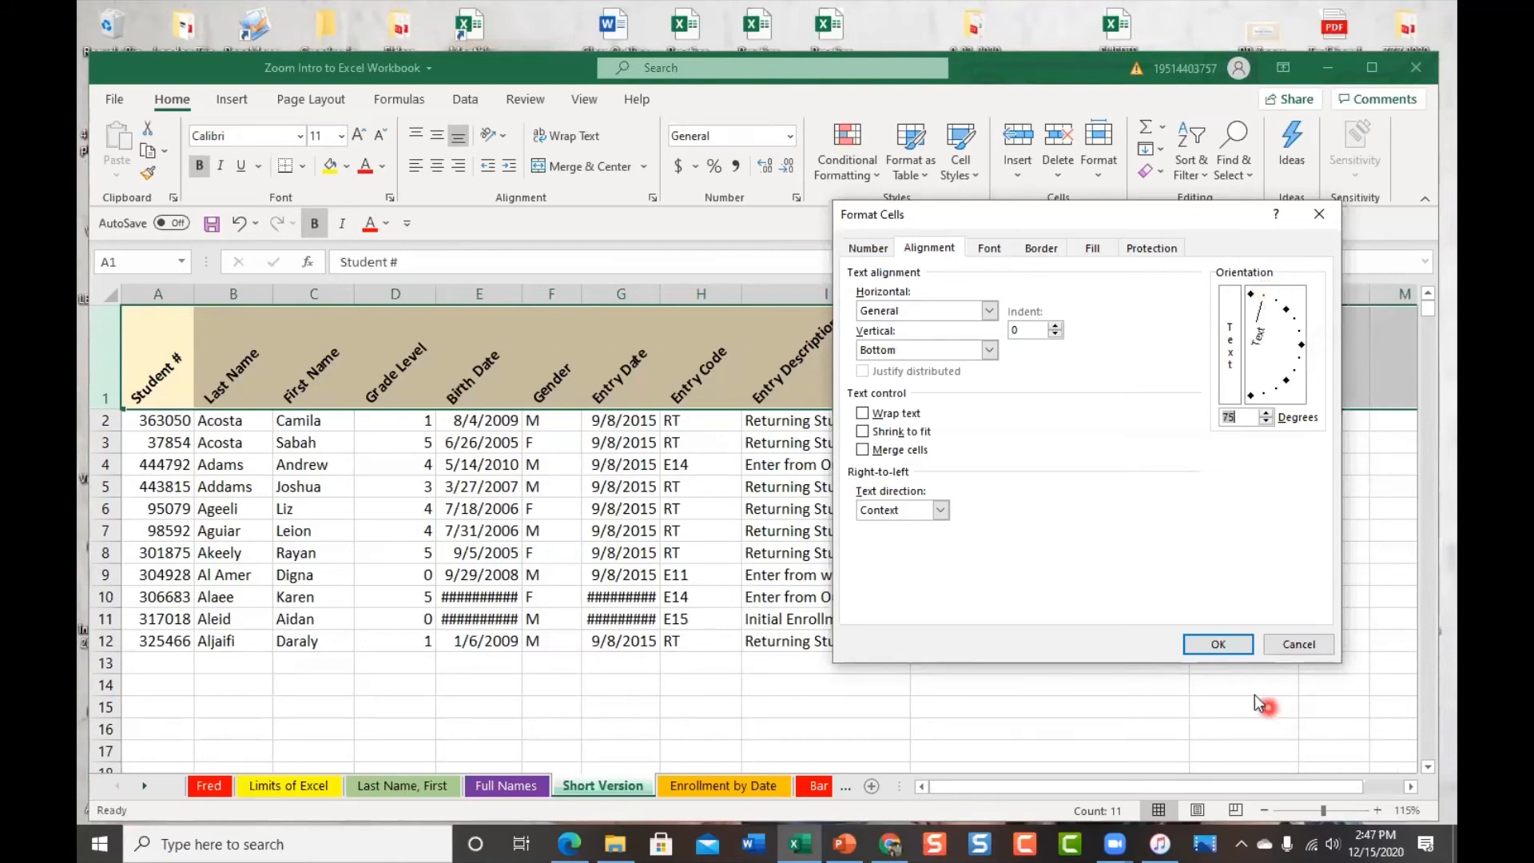
left_click(1215, 646)
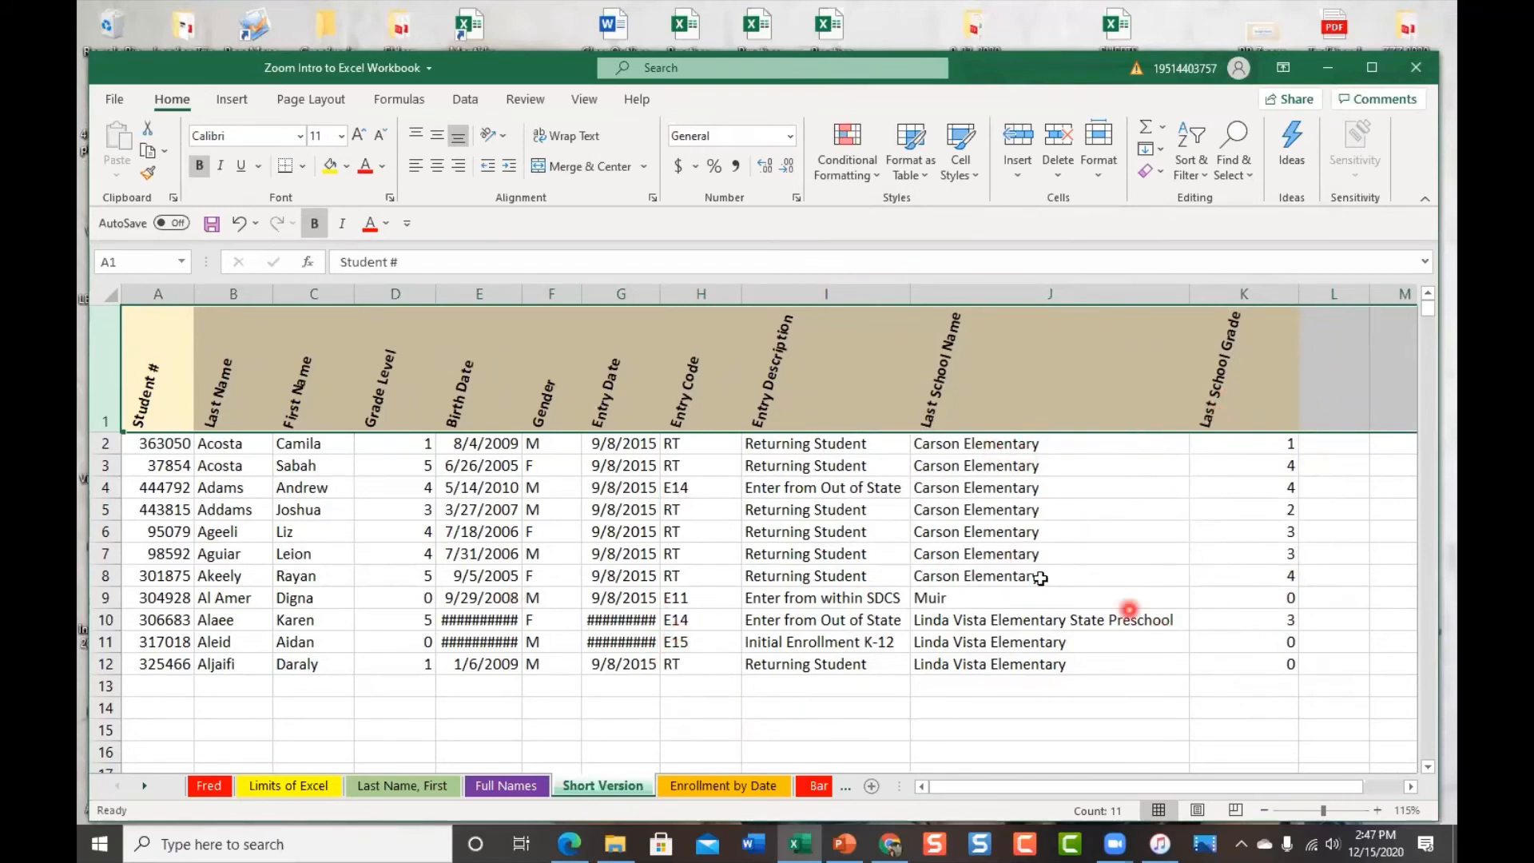
left_click(104, 296)
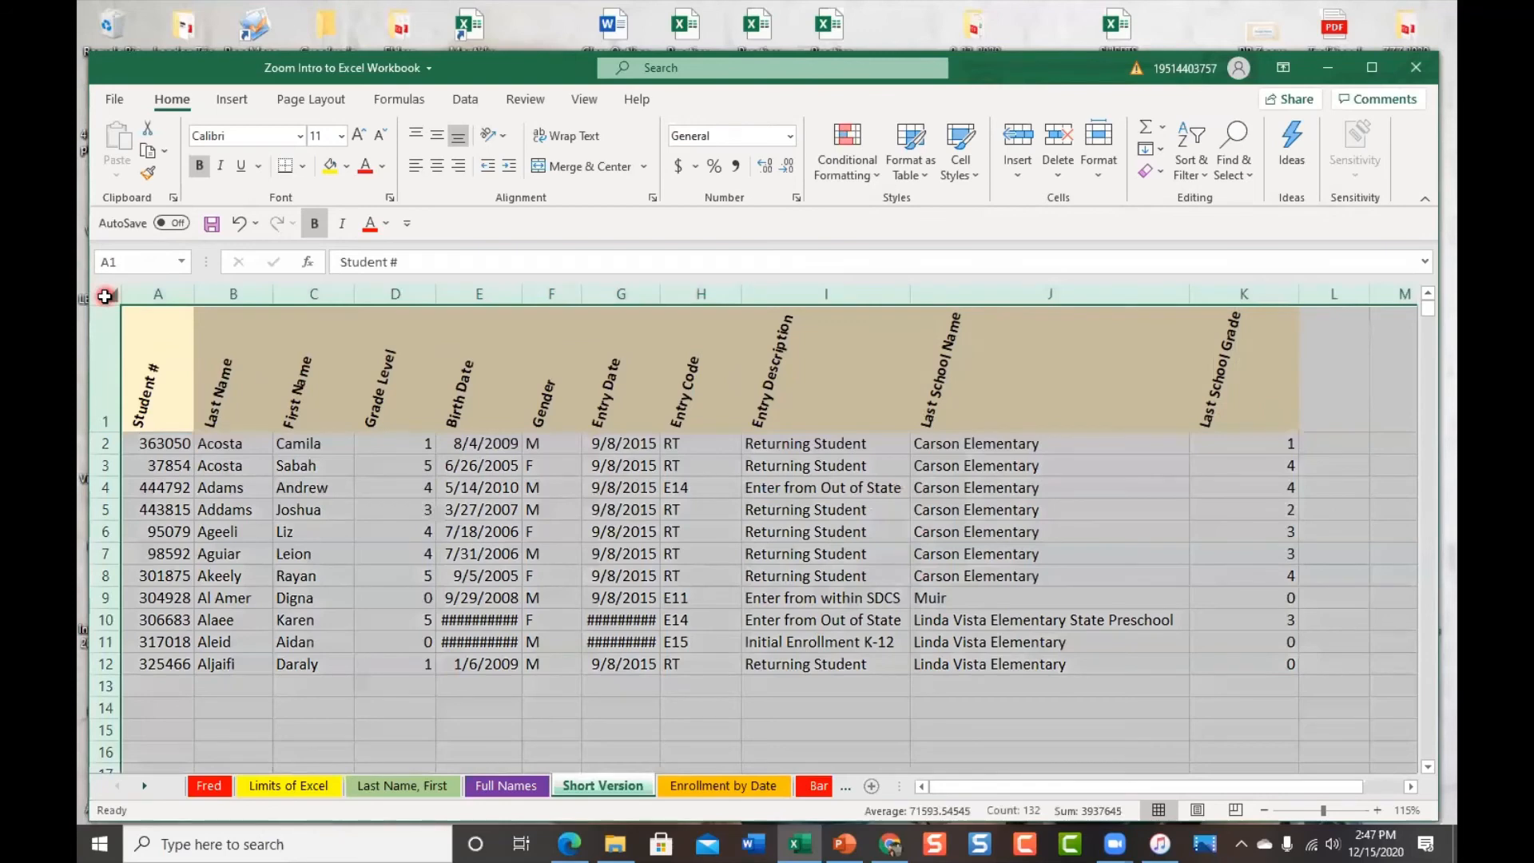
Auto-fit all Short Version columns, deselect, and switch to the Enrollment by Date sheet
double_click(192, 294)
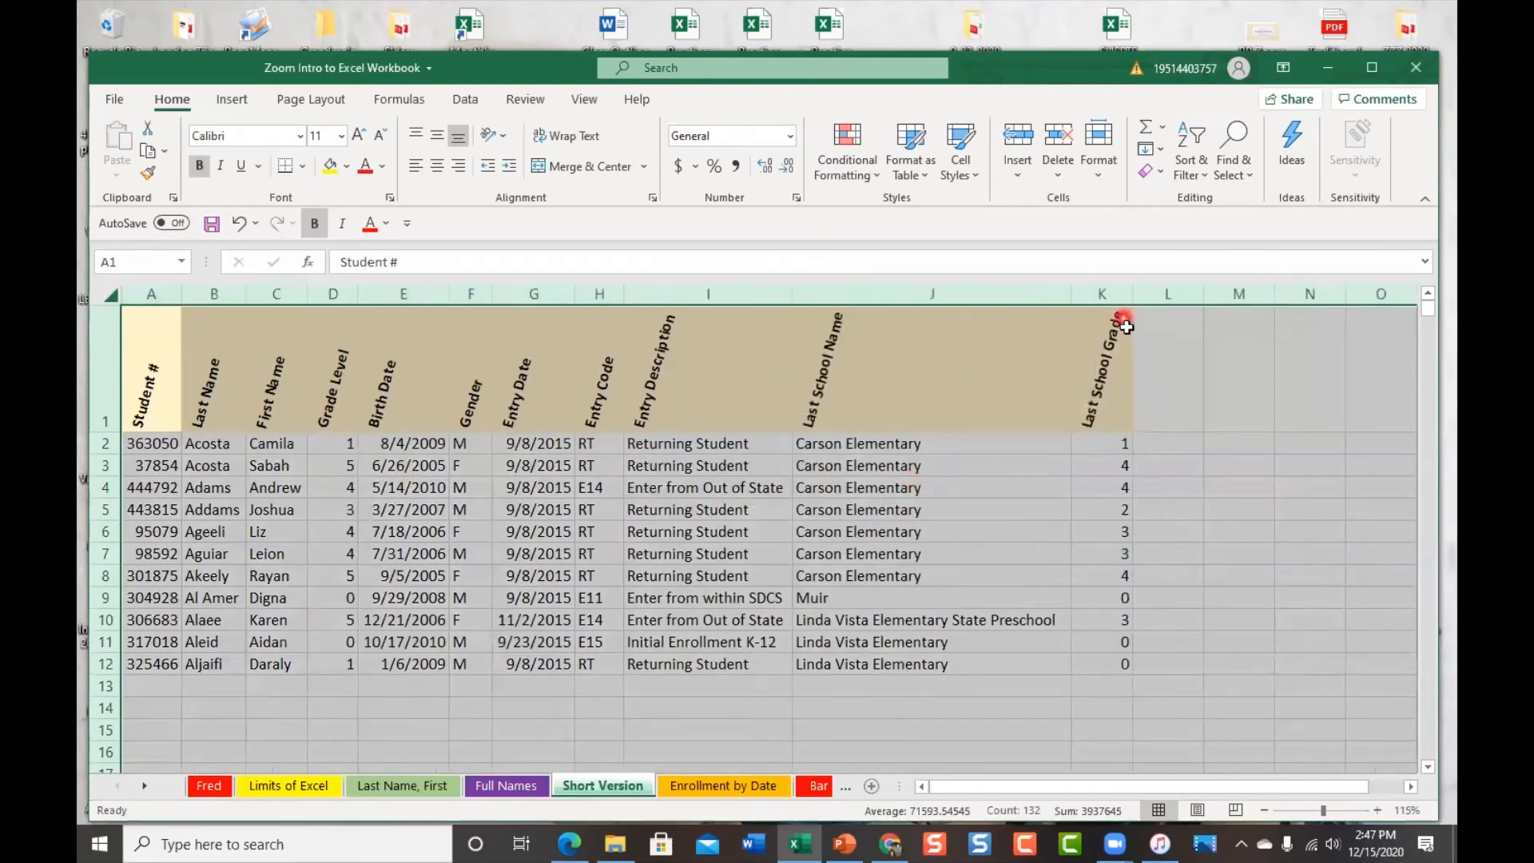
left_click(1091, 363)
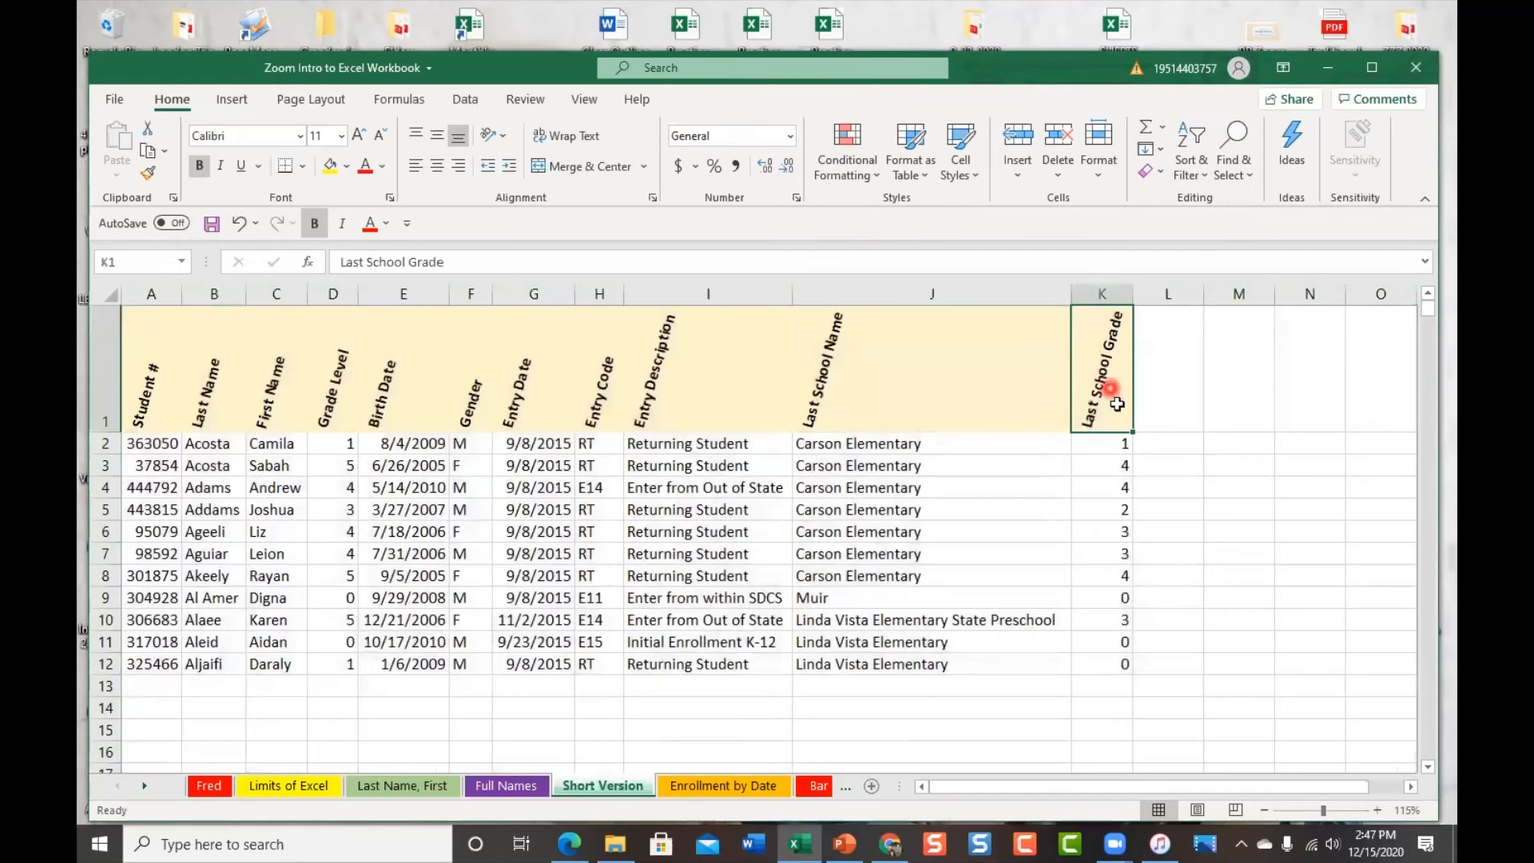
left_click(1091, 294)
left_click(1182, 462)
left_click(1199, 346)
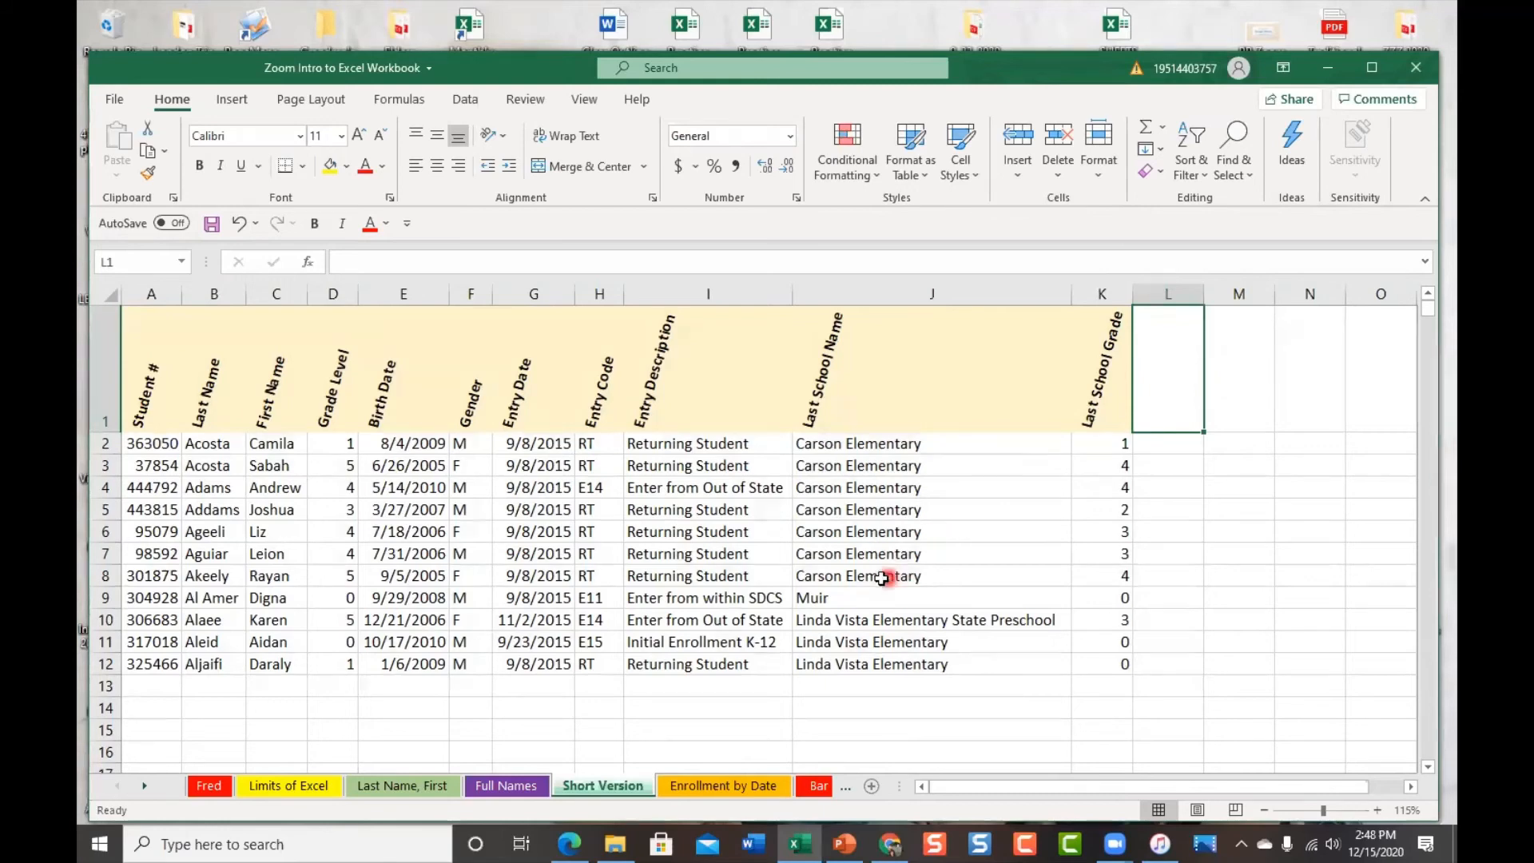
left_click(729, 786)
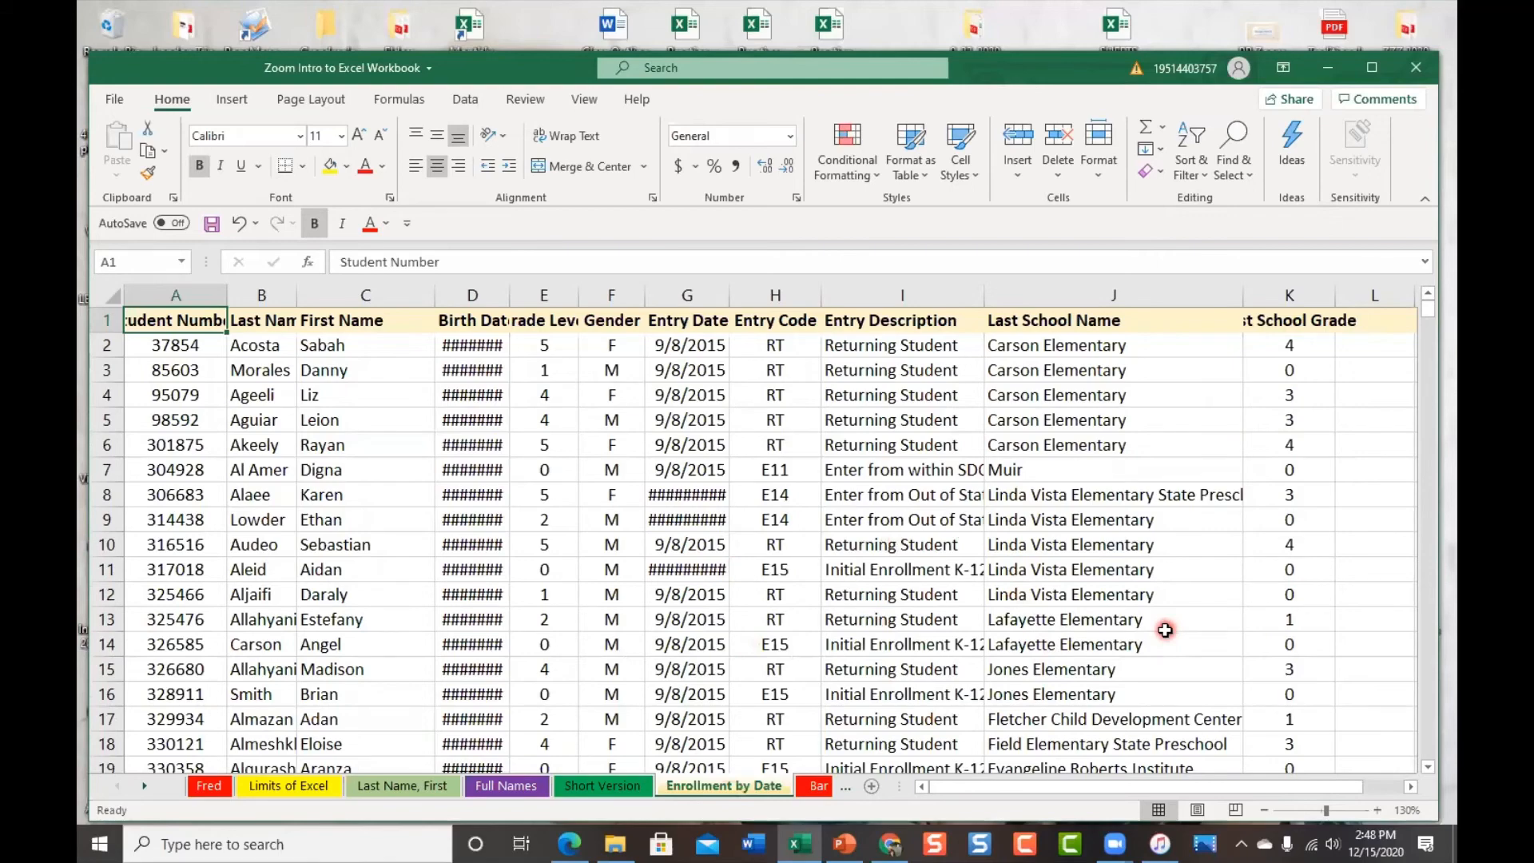
Auto-fit all Enrollment by Date columns so birth dates like 6/26/2005 display in full
scroll(1380, 498, "down", 2)
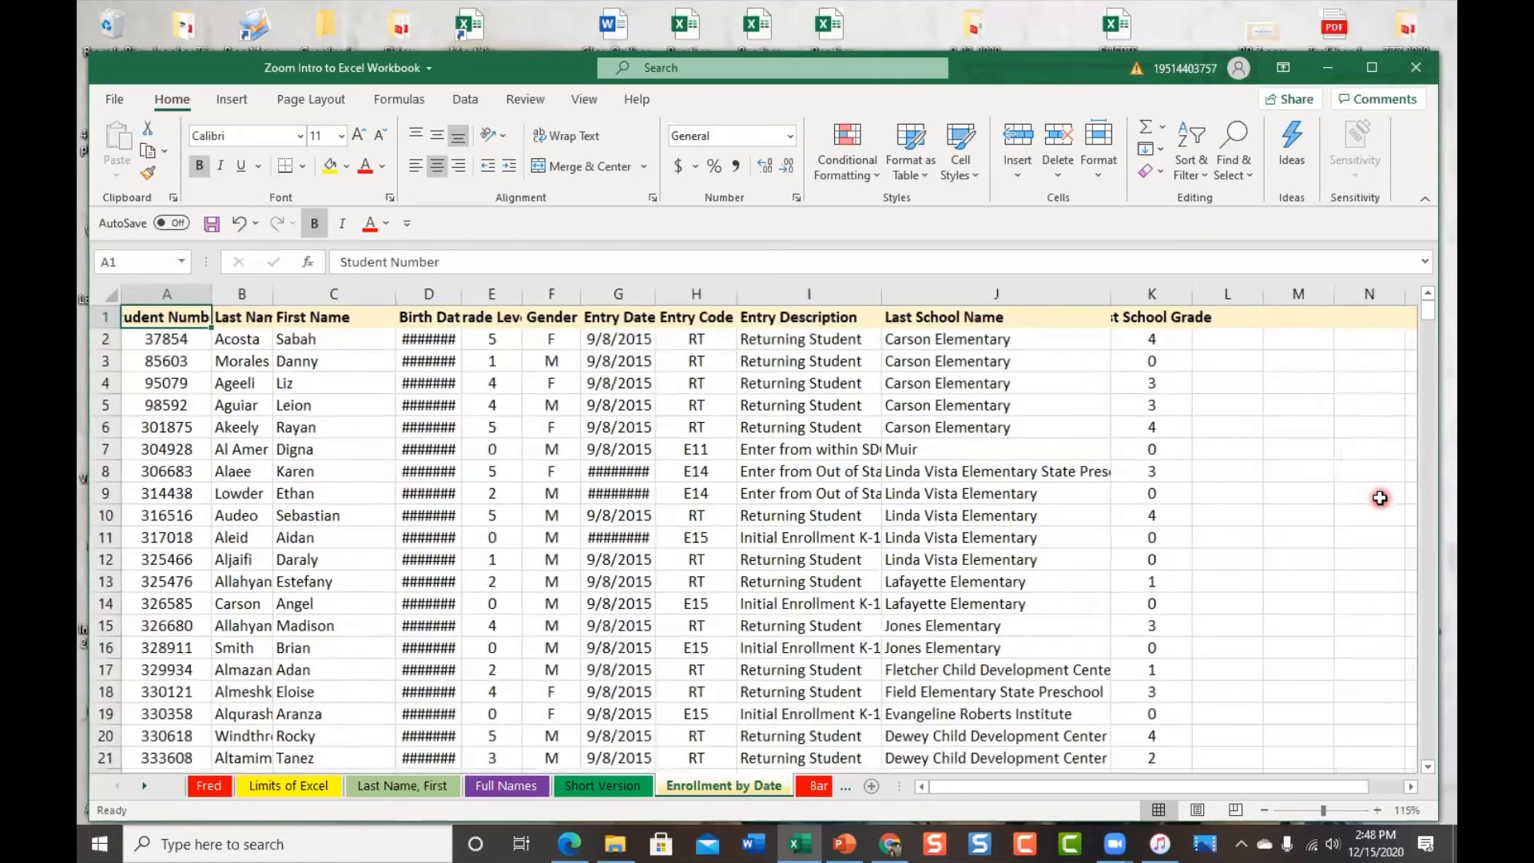
scroll(1380, 497, "down", 2)
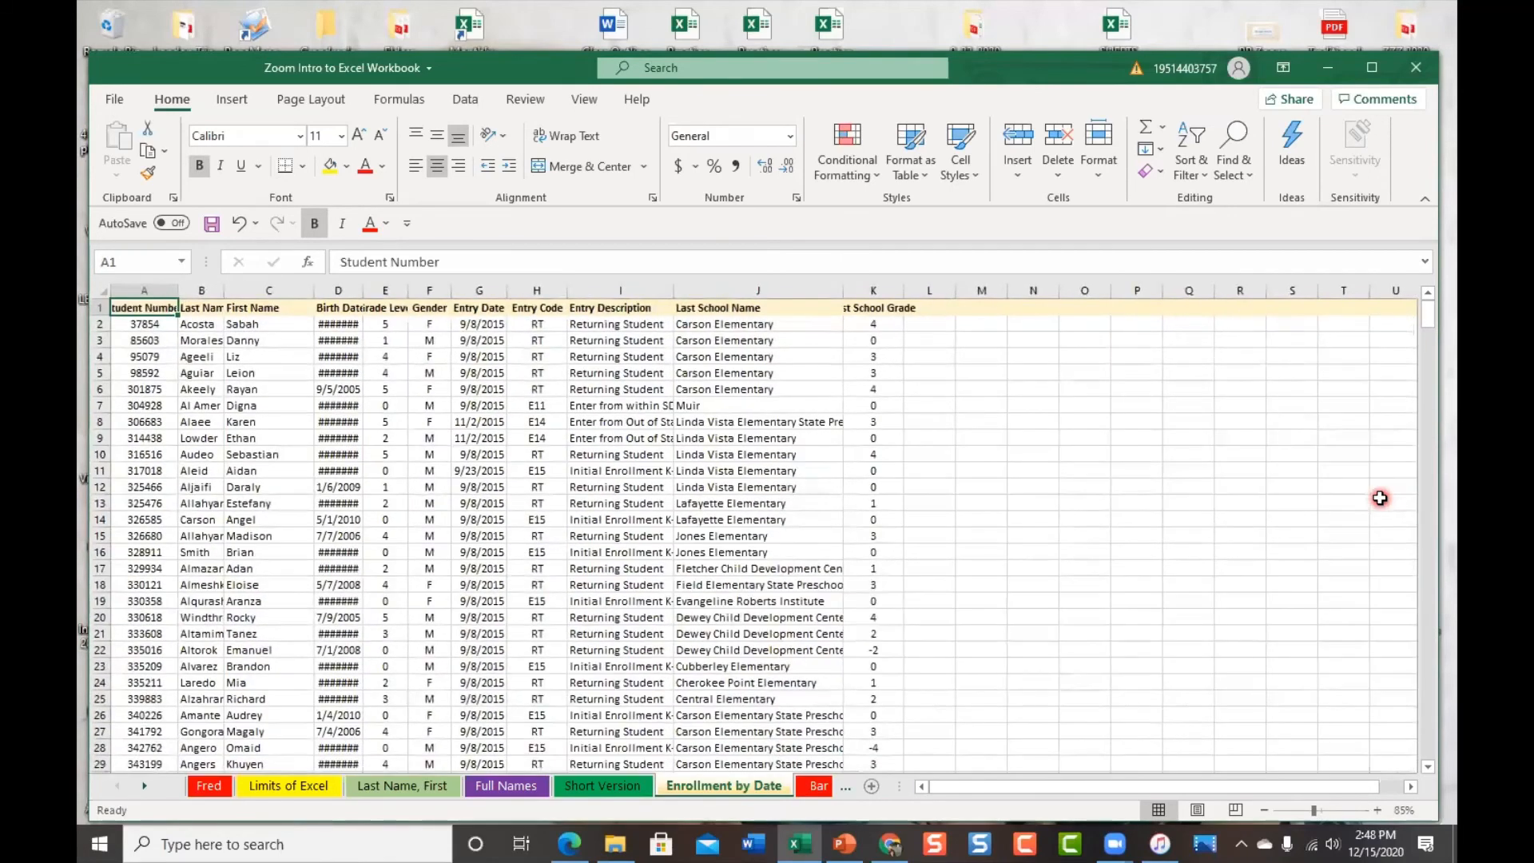
scroll(1209, 532, "up", 1)
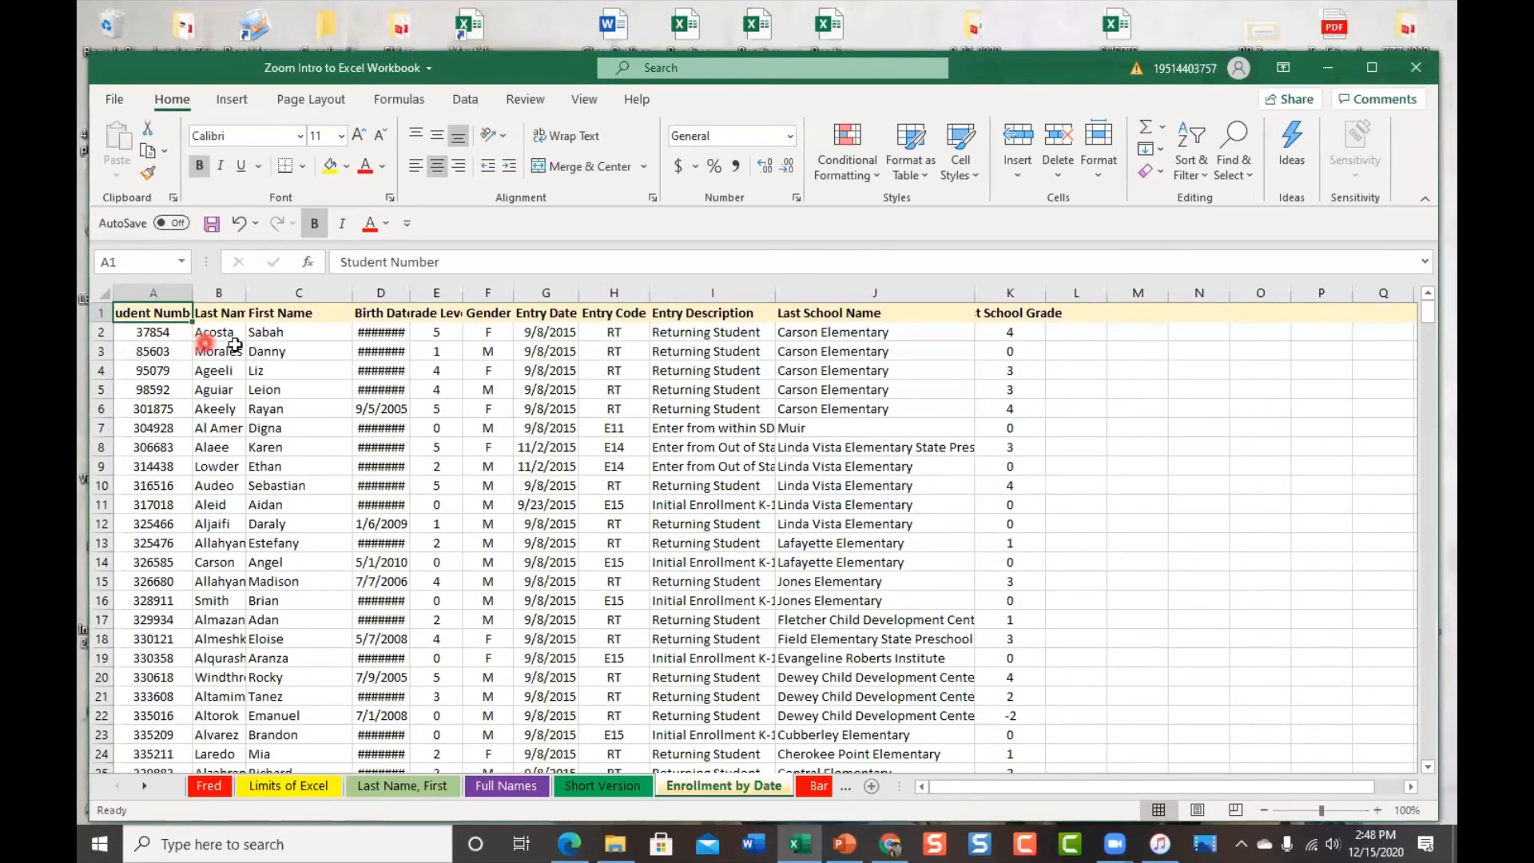
left_click(100, 290)
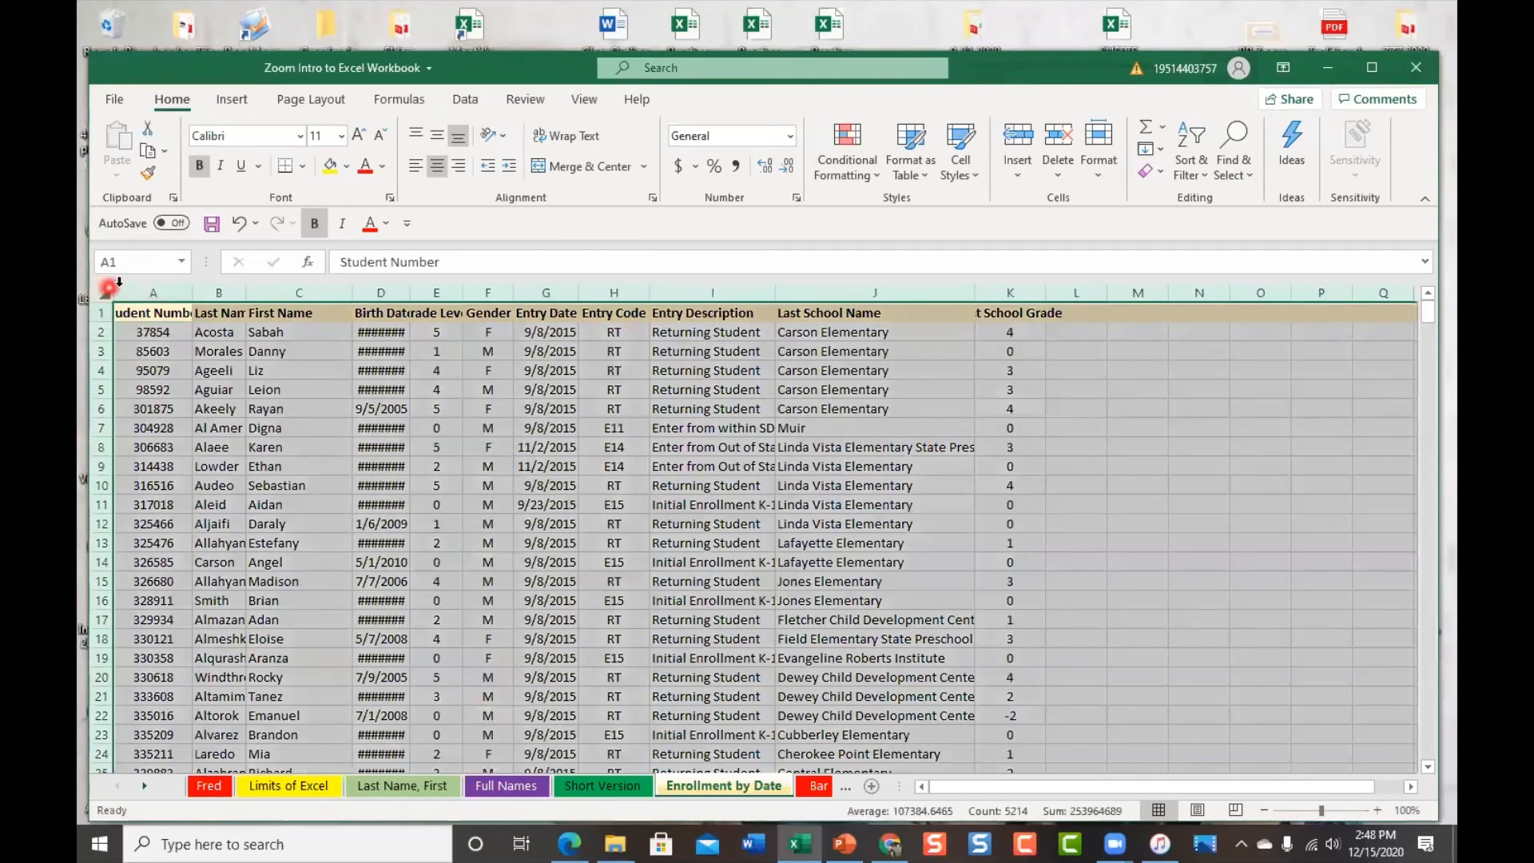
double_click(577, 292)
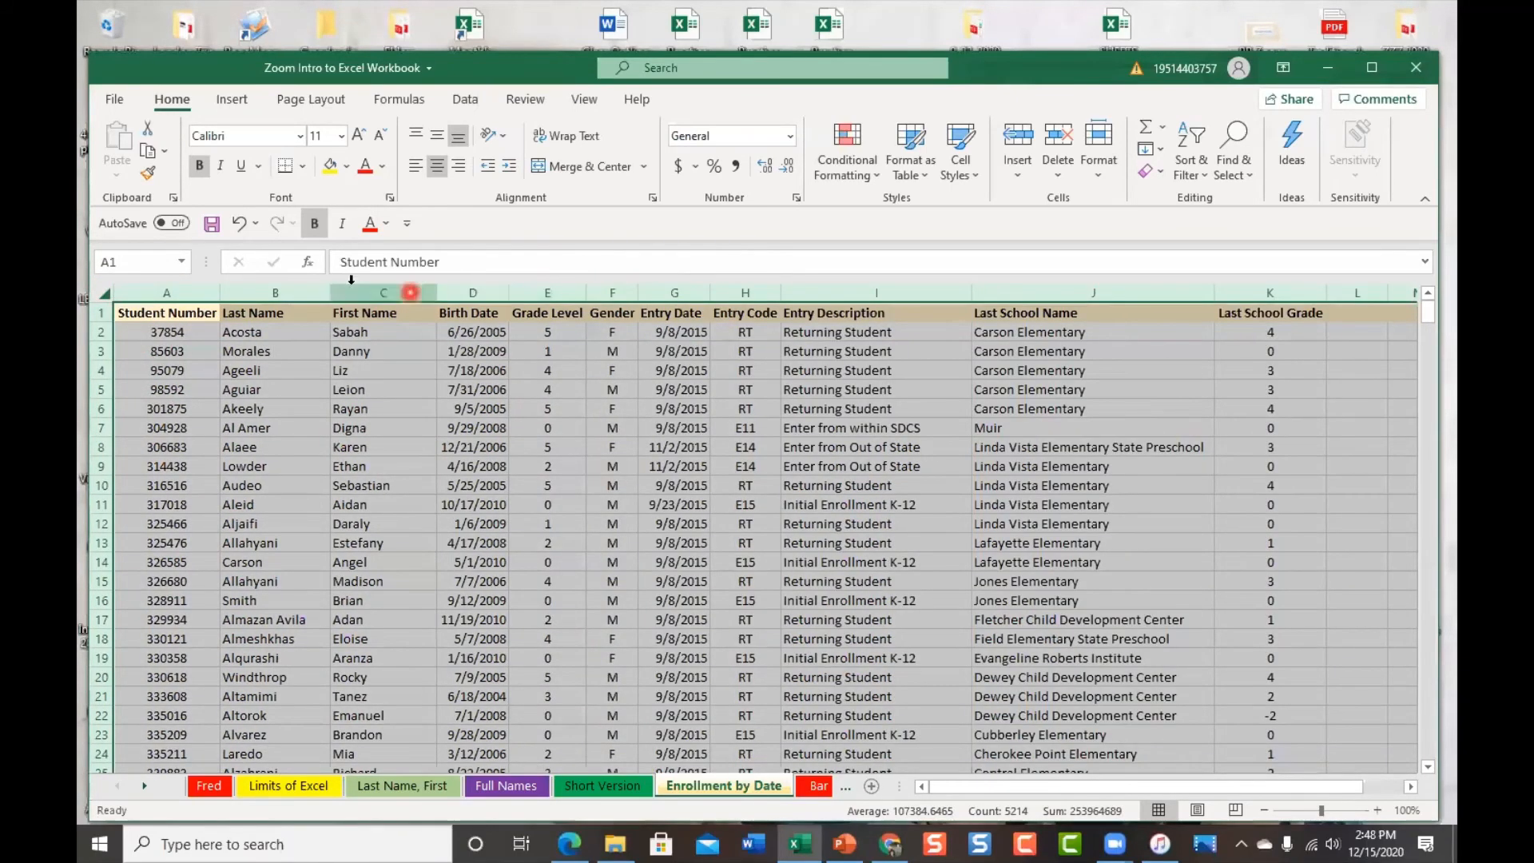
left_click(633, 391)
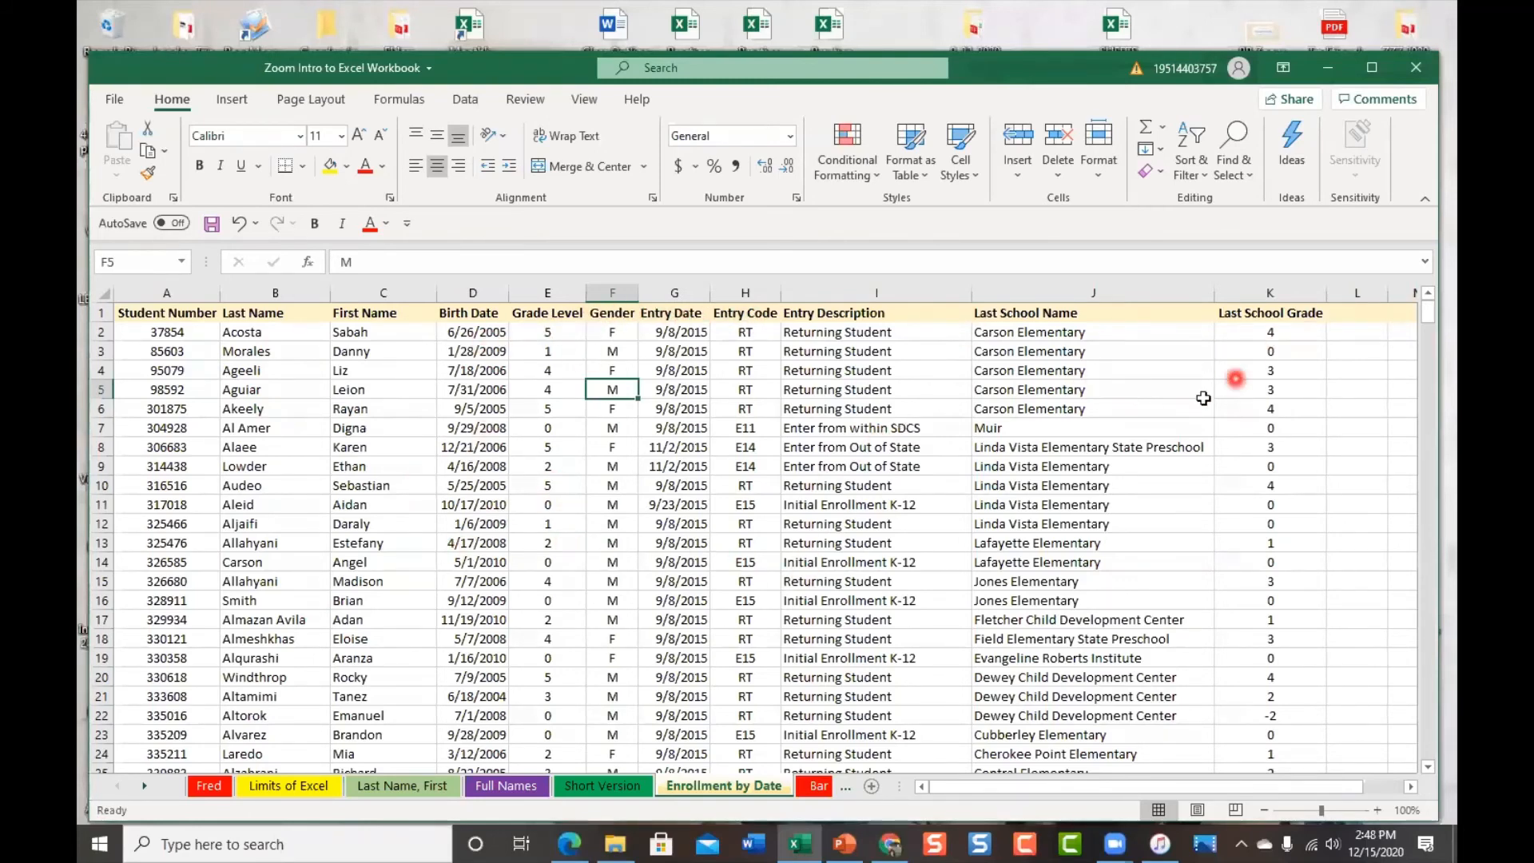
Scroll through the Enrollment by Date records, return to the top with Ctrl+Home, and show the View ribbon
scroll(959, 586, "down", 20)
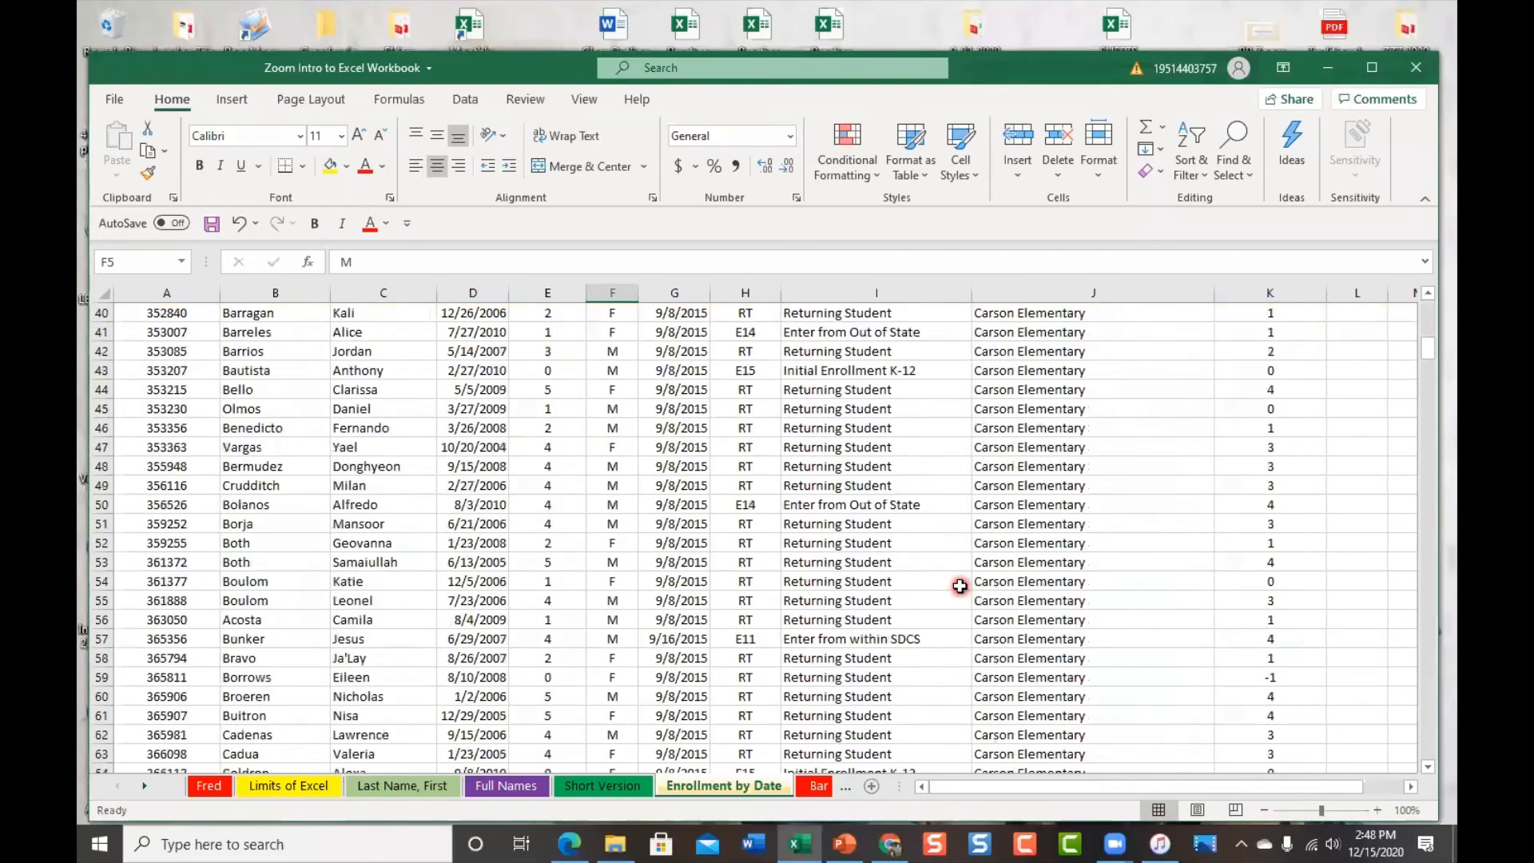
scroll(959, 586, "down", 7)
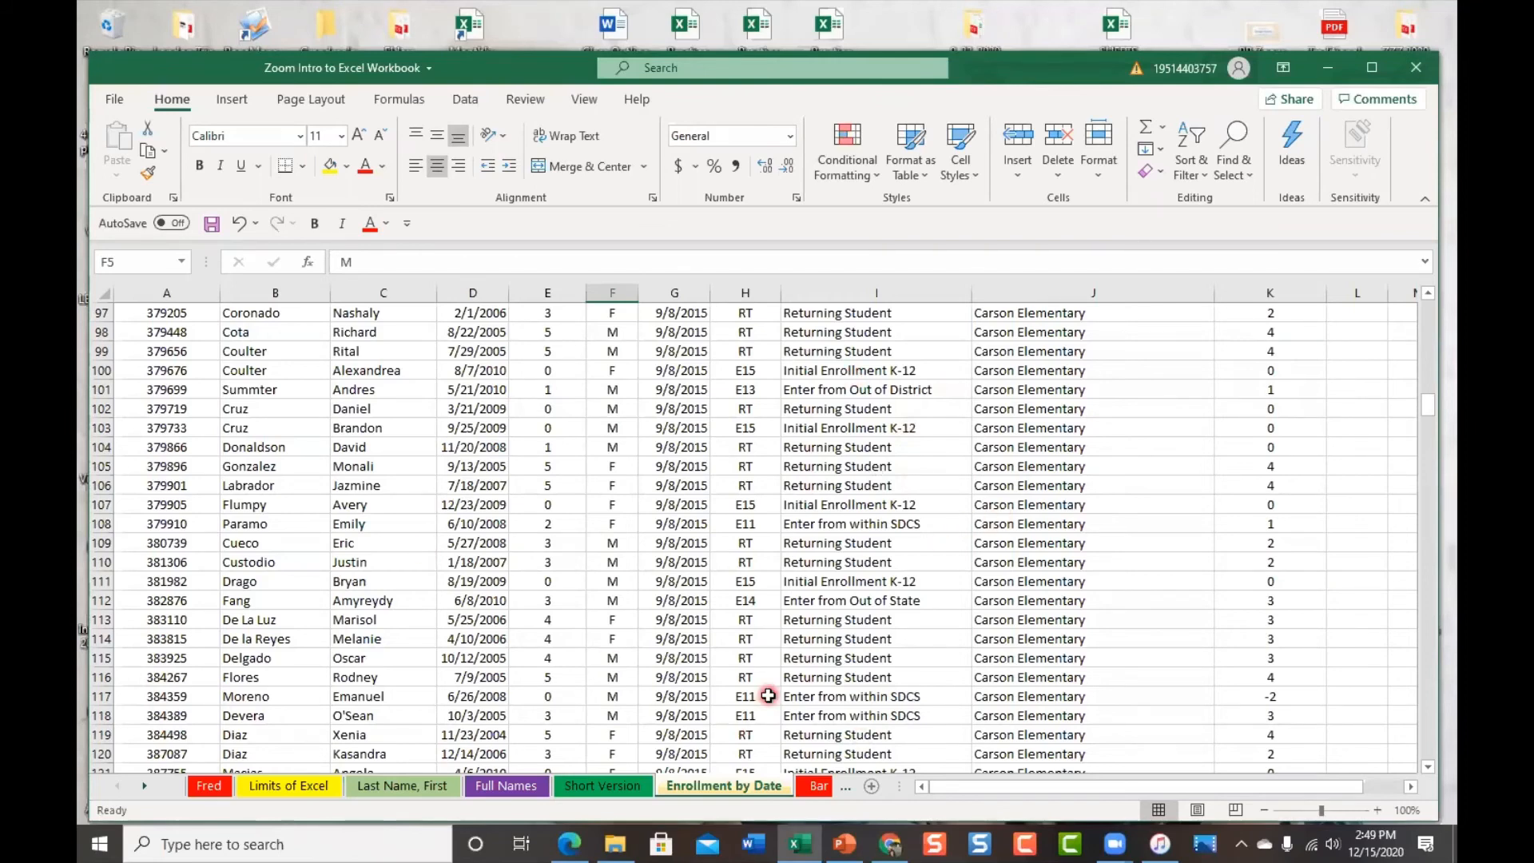
scroll(892, 502, "down", 4)
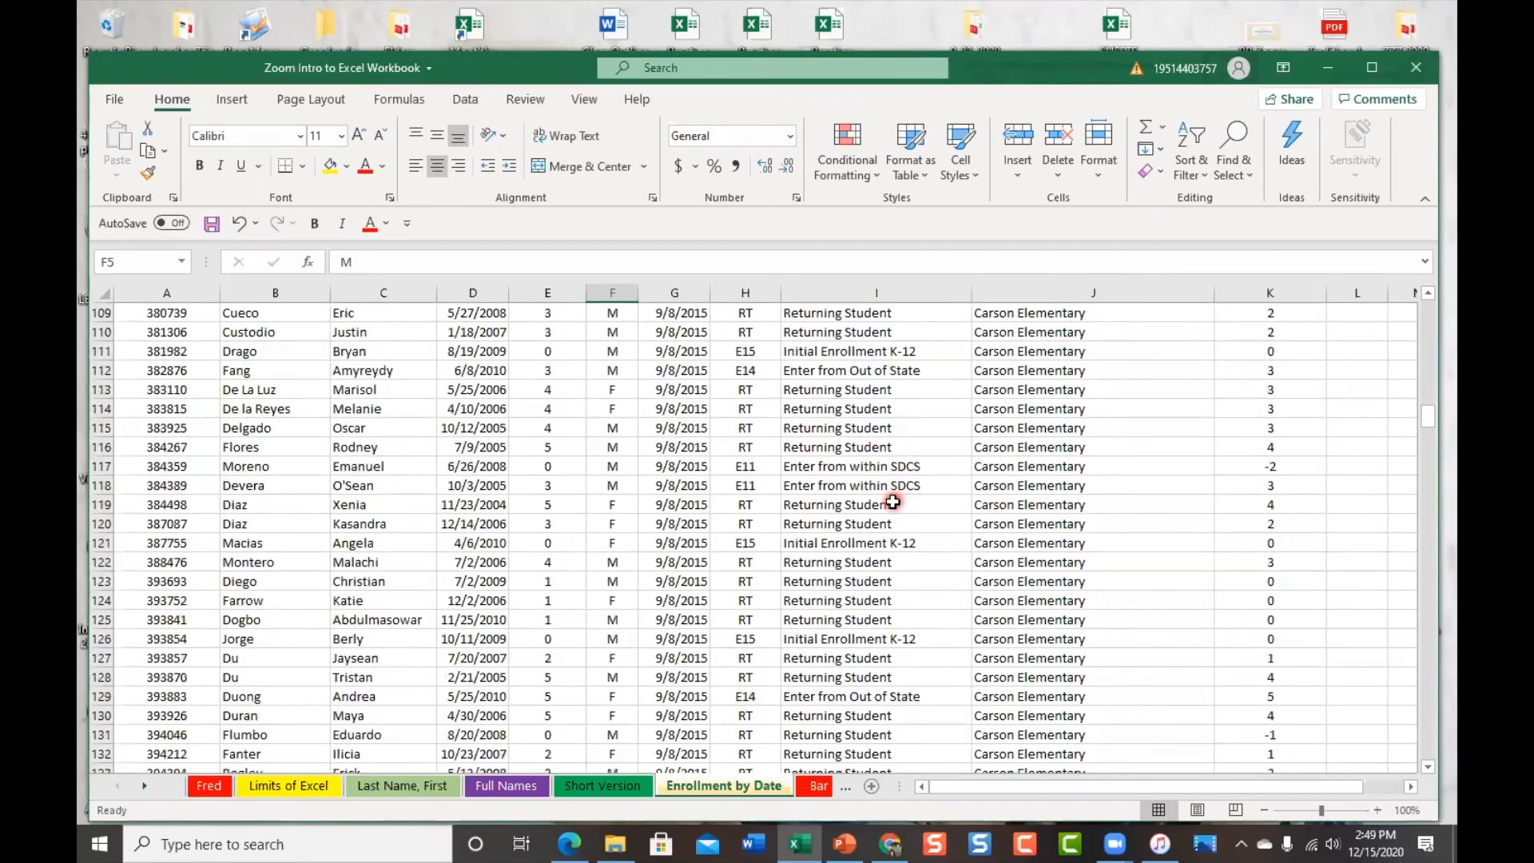
scroll(892, 501, "down", 1)
scroll(892, 502, "up", 1)
key("ctrl+Home")
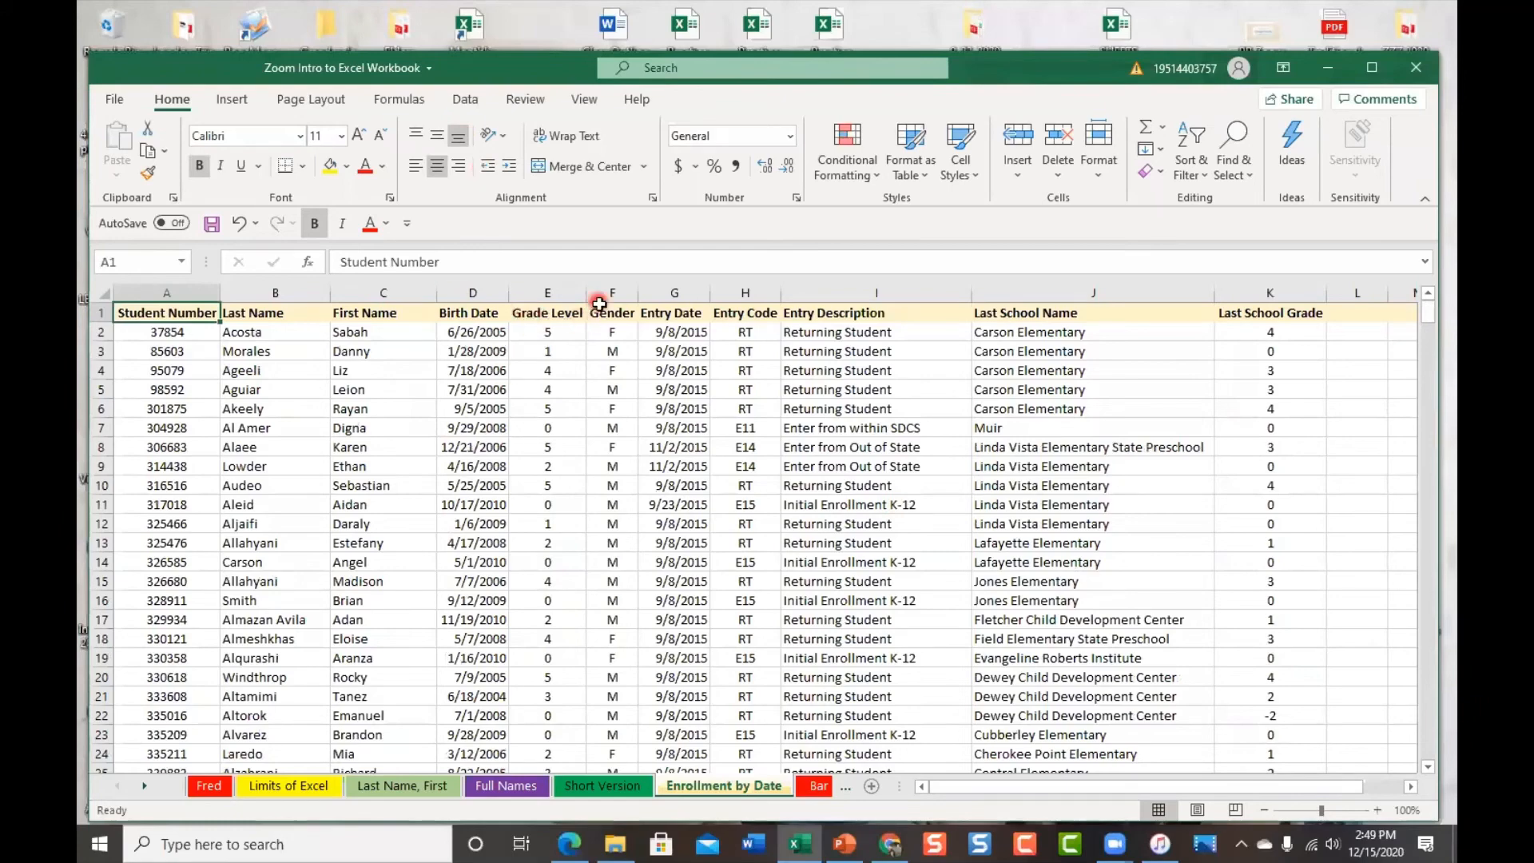
scroll(751, 483, "down", 5)
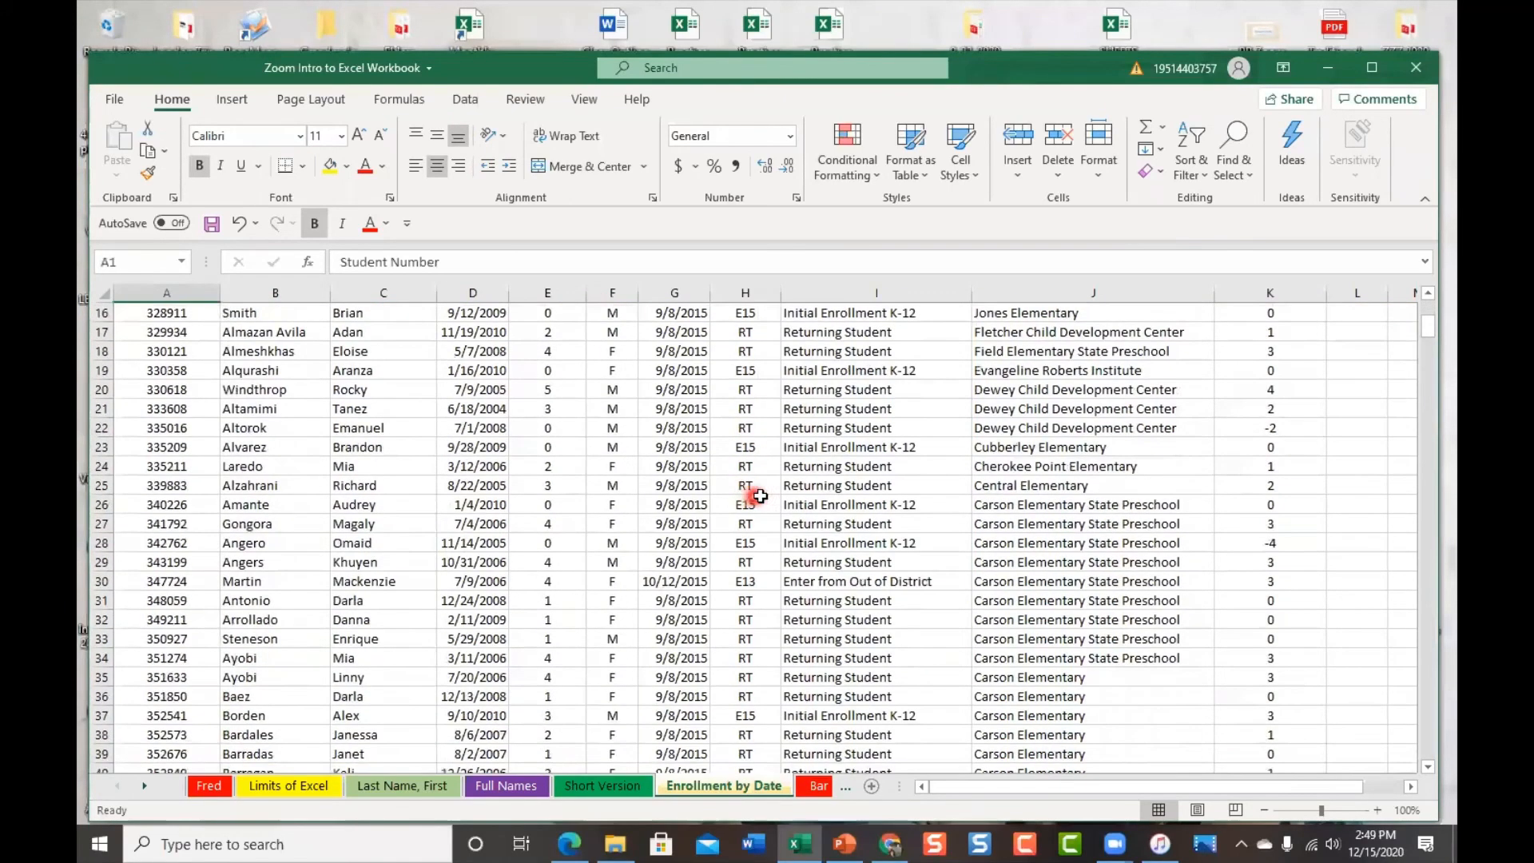
scroll(702, 483, "up", 5)
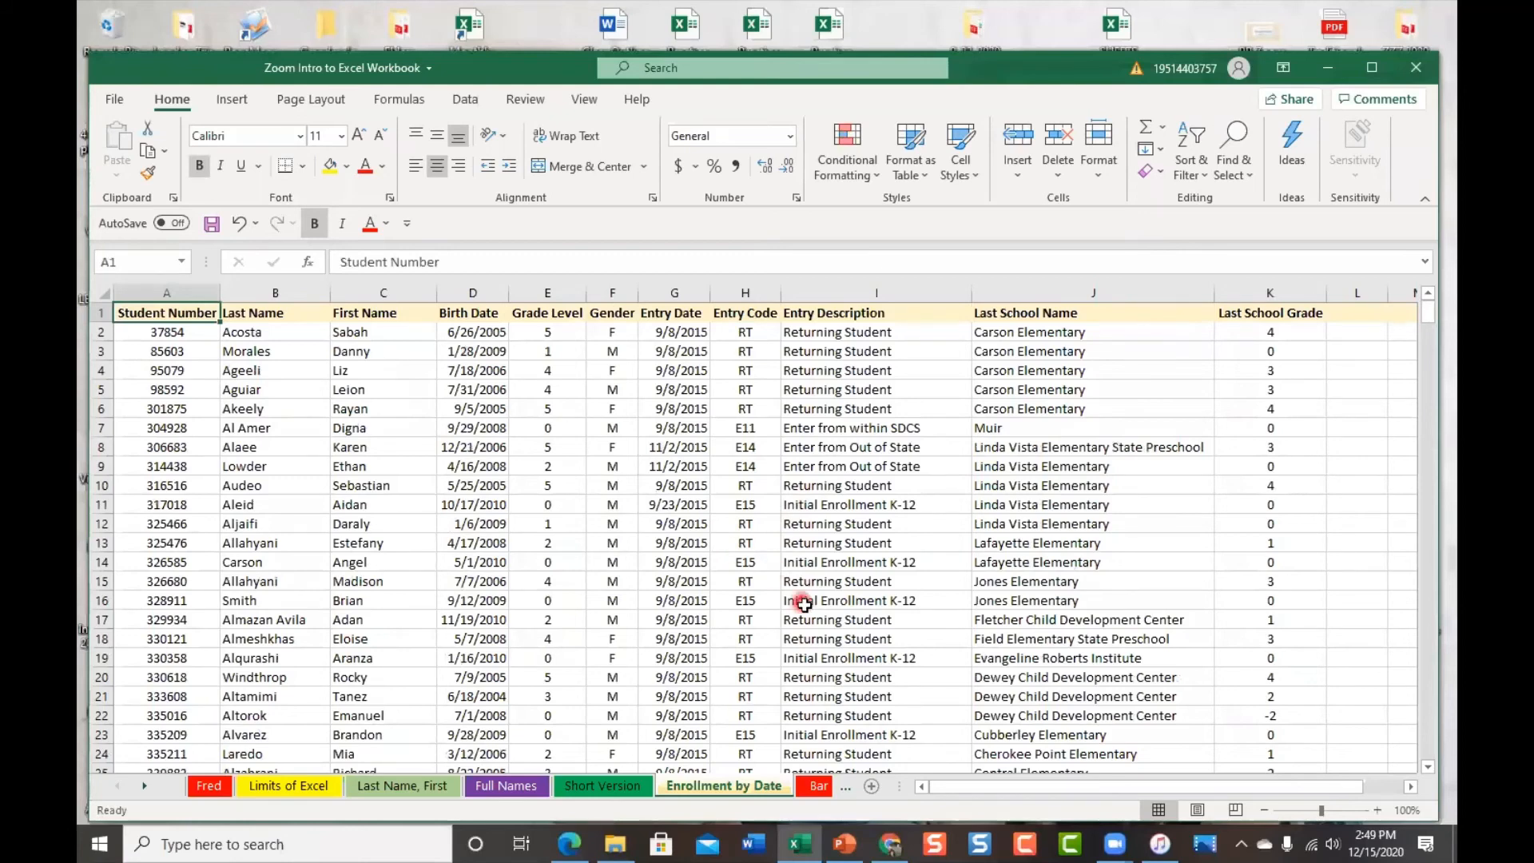
left_click(599, 100)
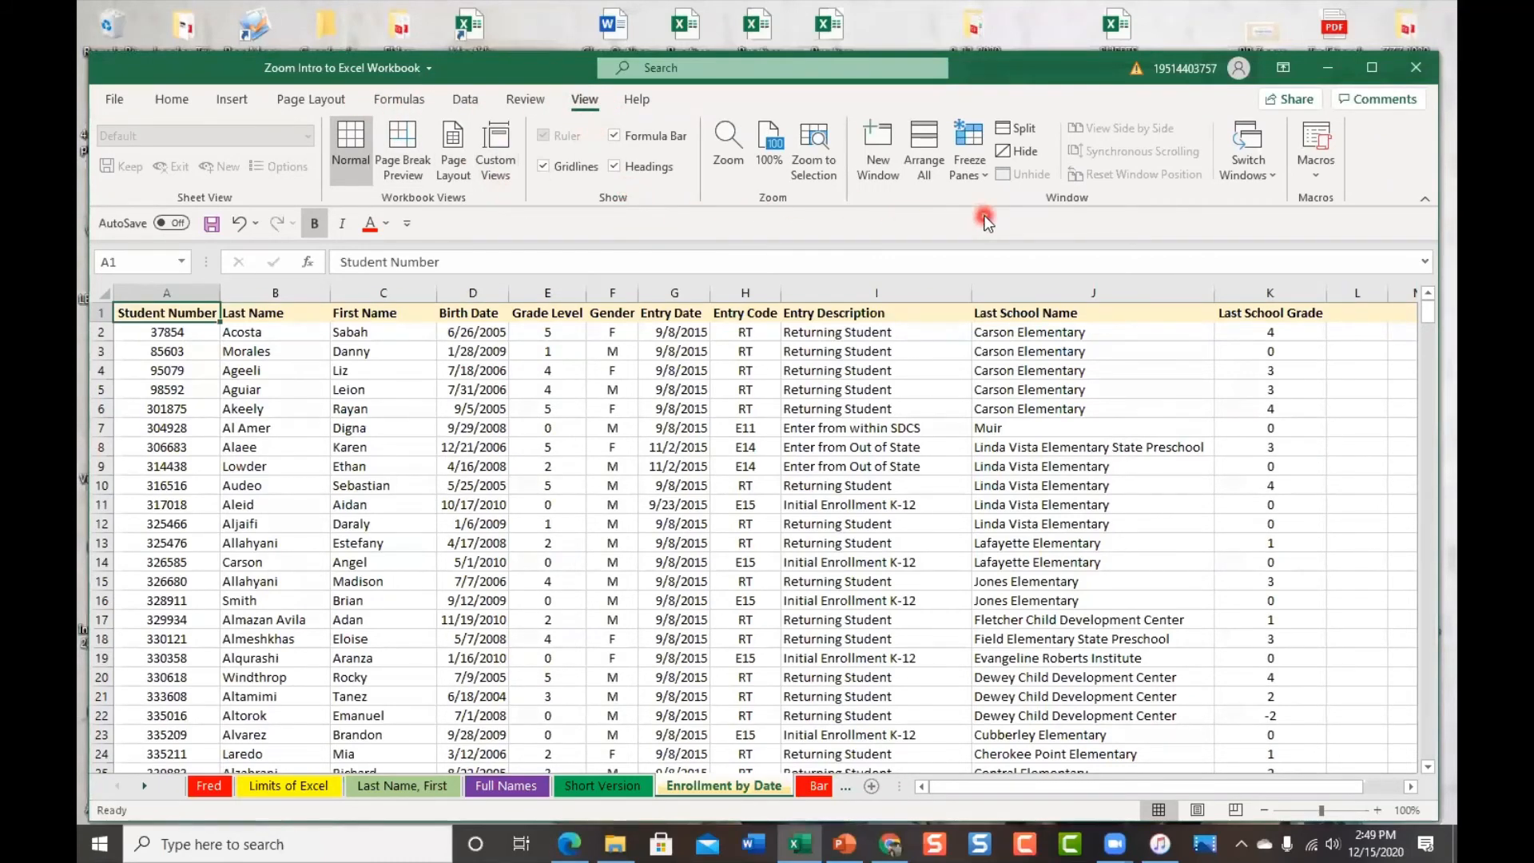
Freeze the top row, then jump to the last record at row 474 with Ctrl+End
left_click(990, 179)
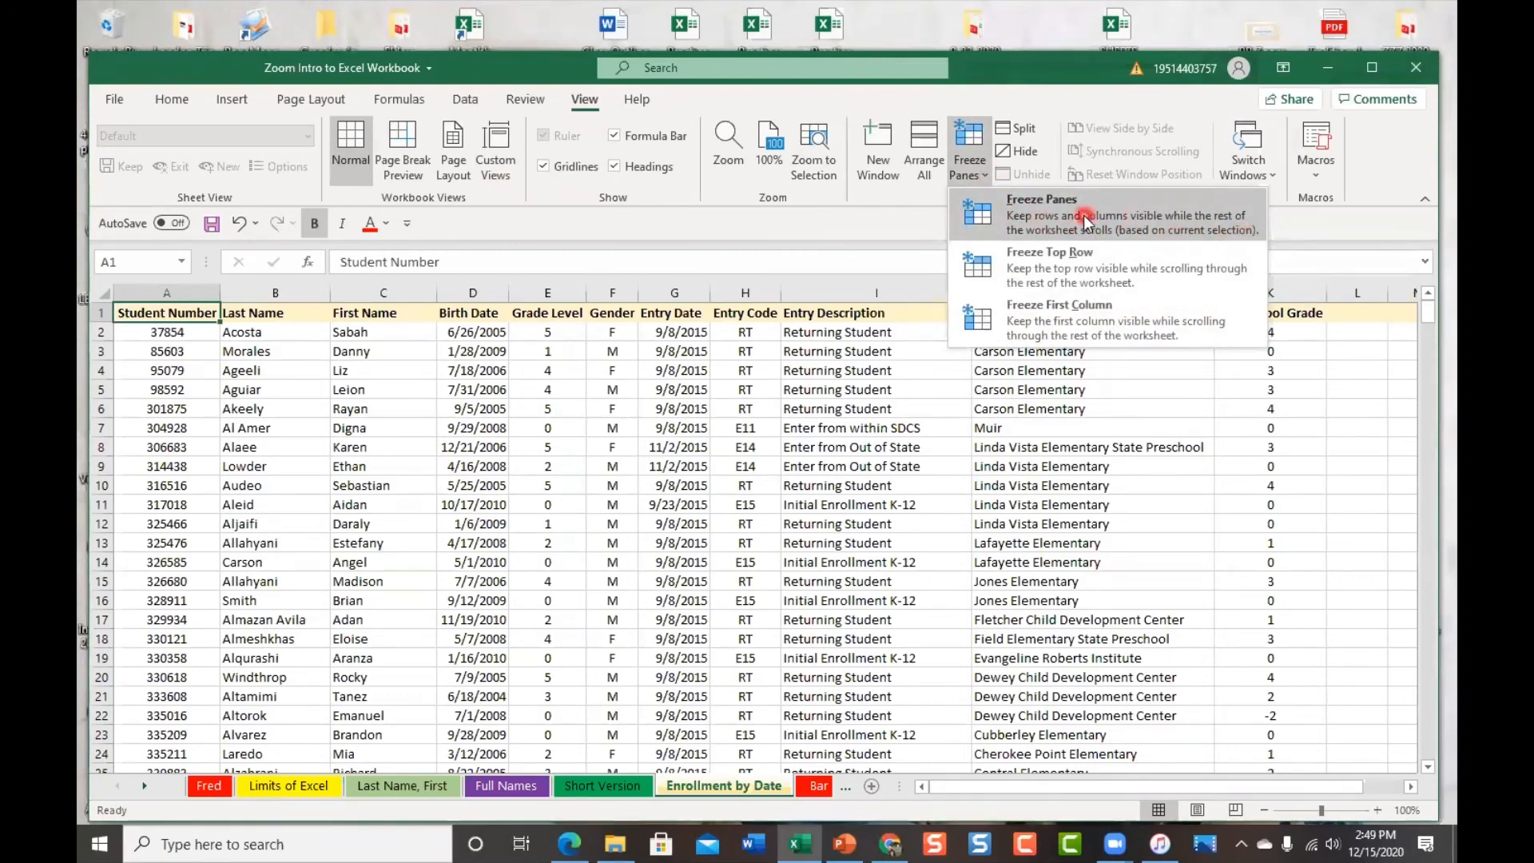
left_click(1163, 261)
scroll(1067, 603, "down", 4)
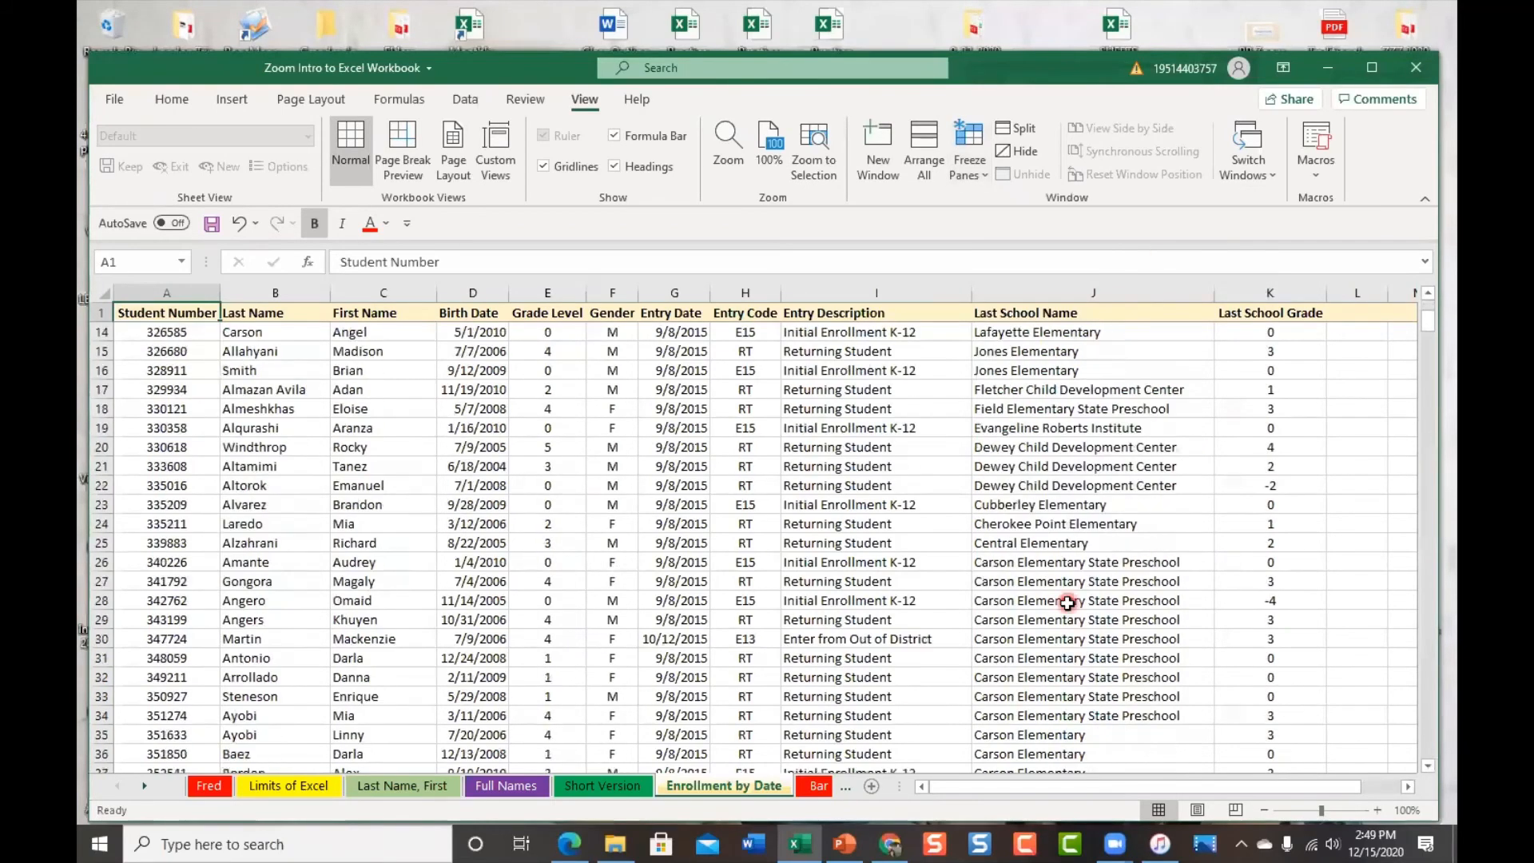
scroll(1067, 602, "down", 20)
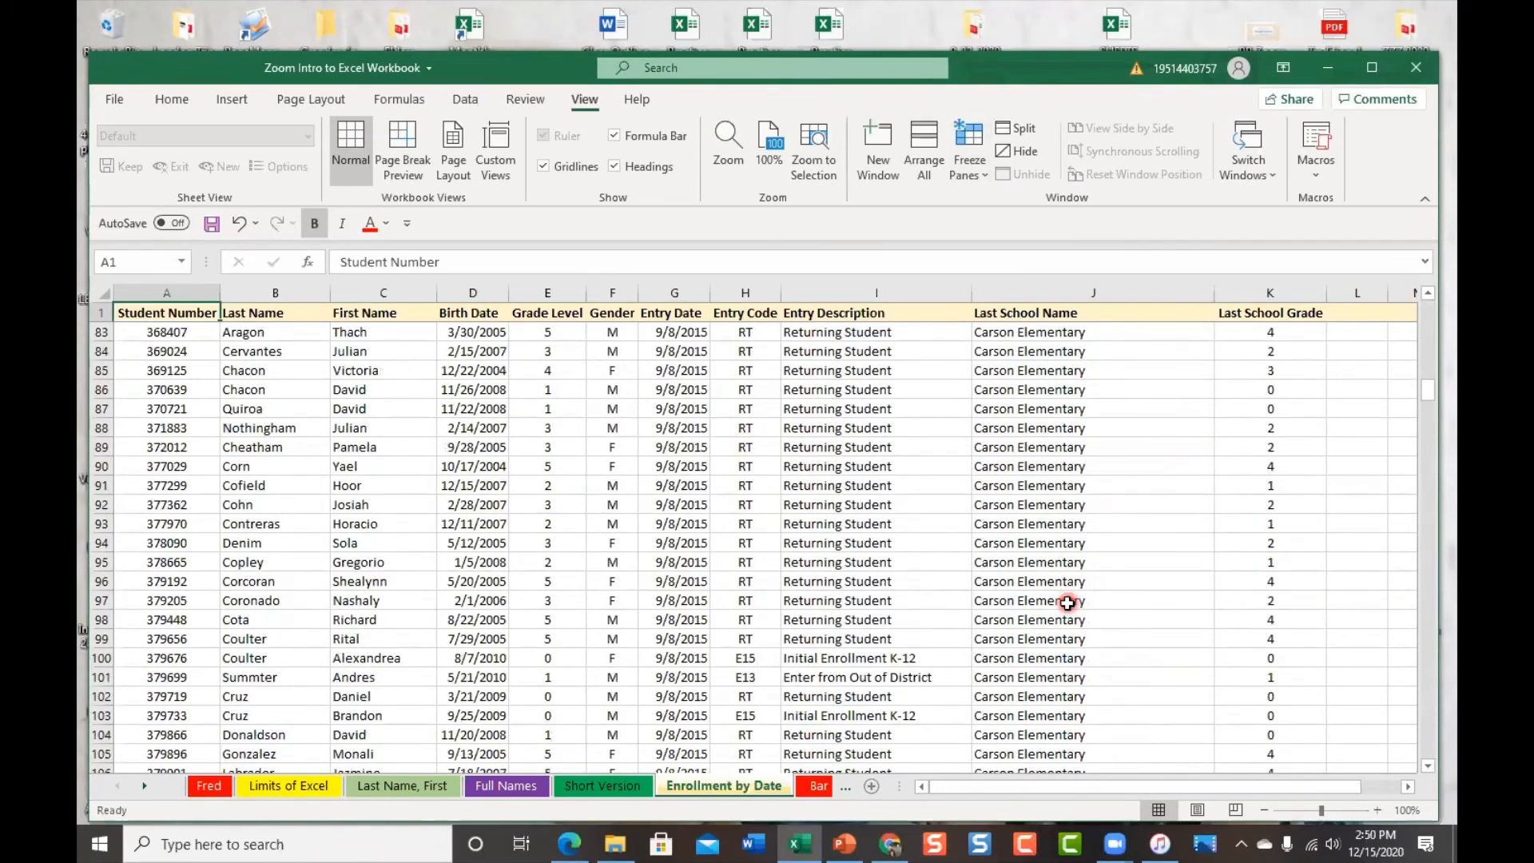
key("ctrl+End")
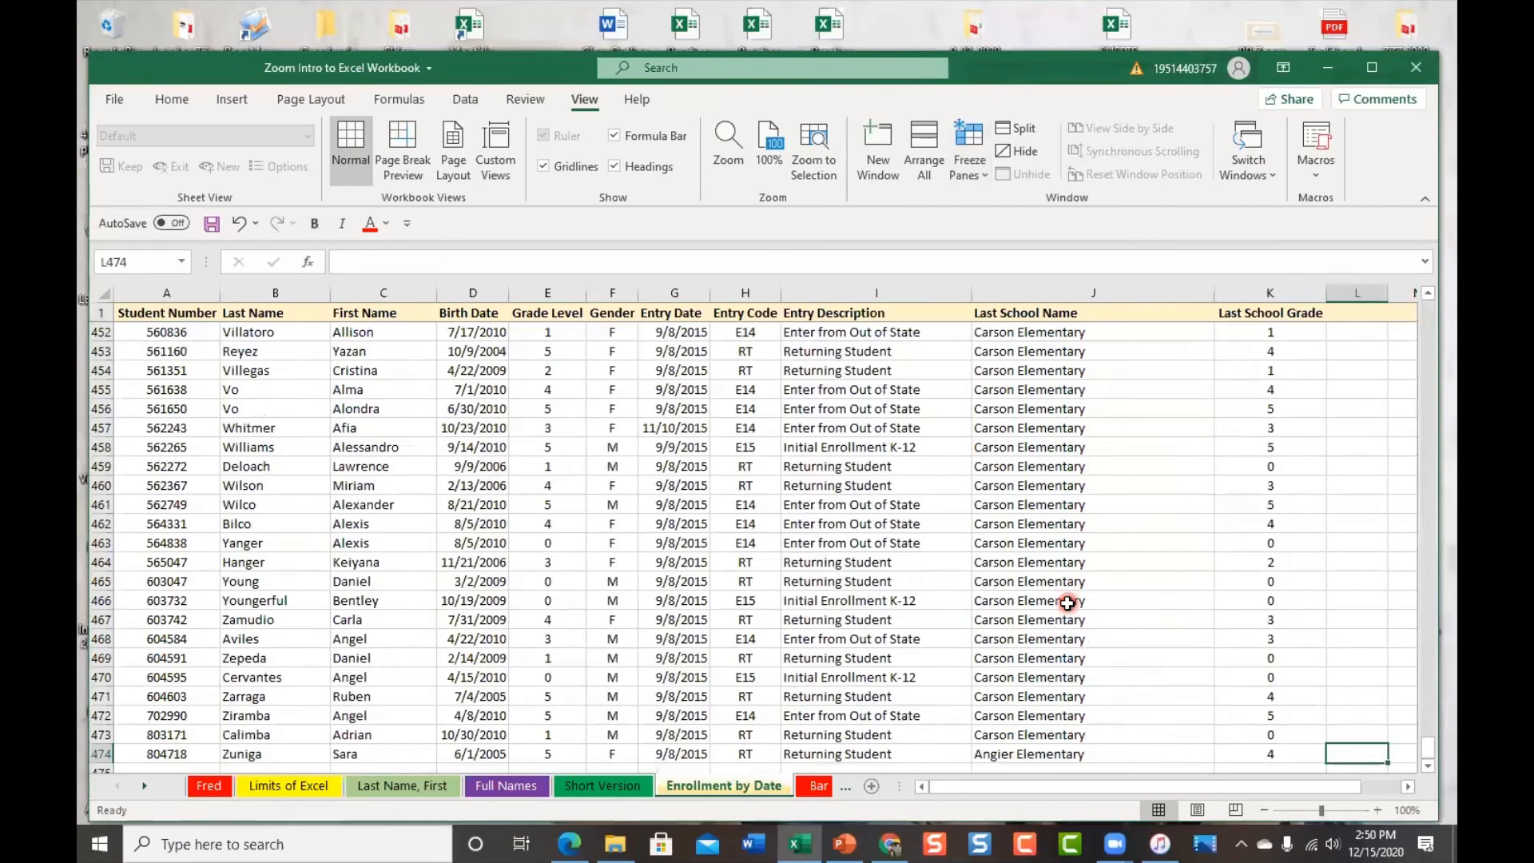
scroll(1014, 684, "down", 2)
scroll(1014, 684, "up", 3)
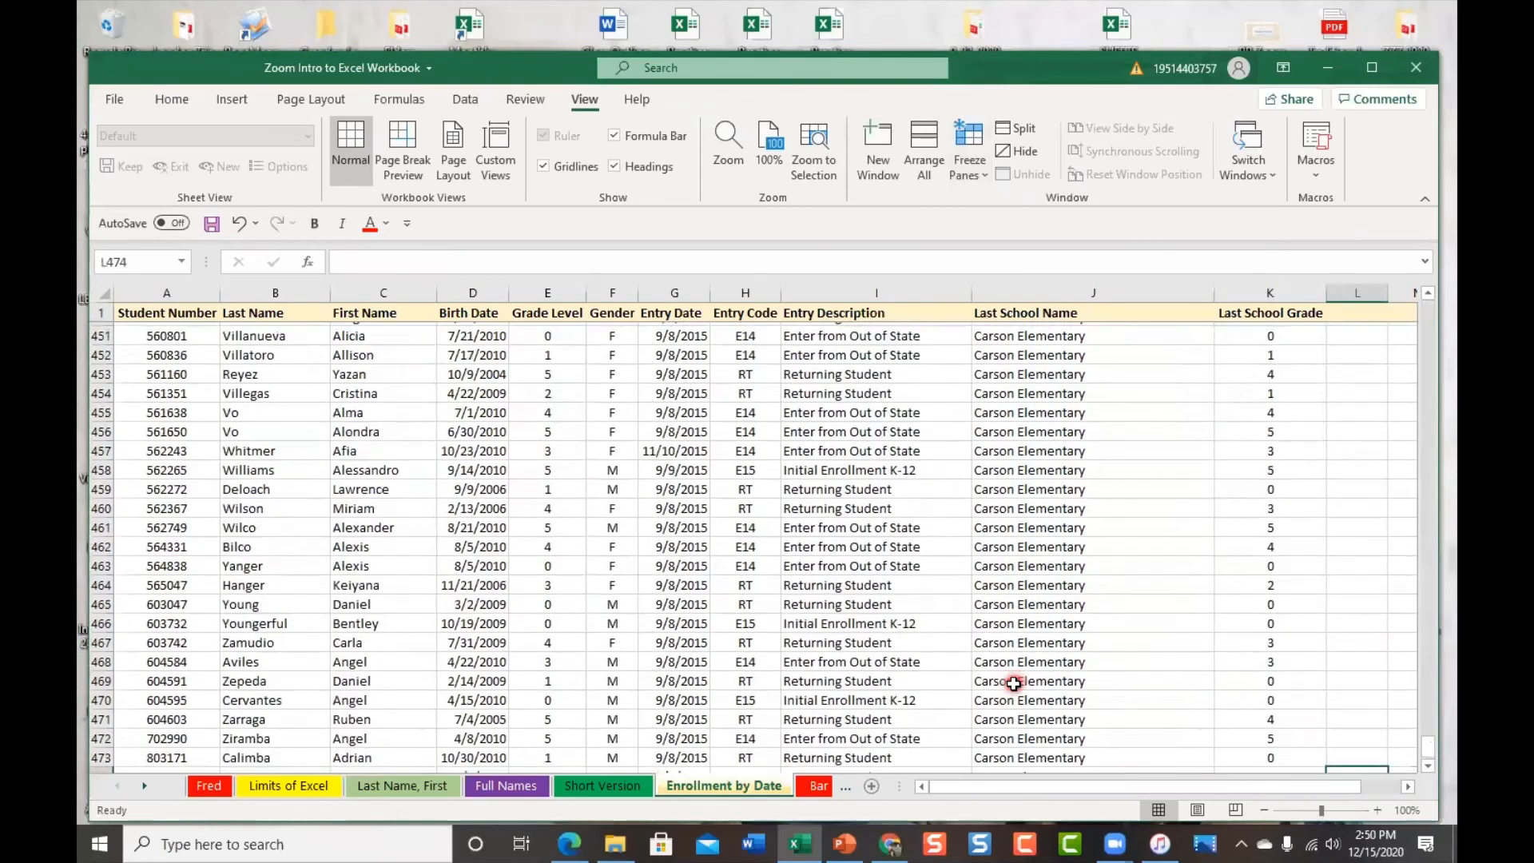
scroll(1014, 683, "down", 4)
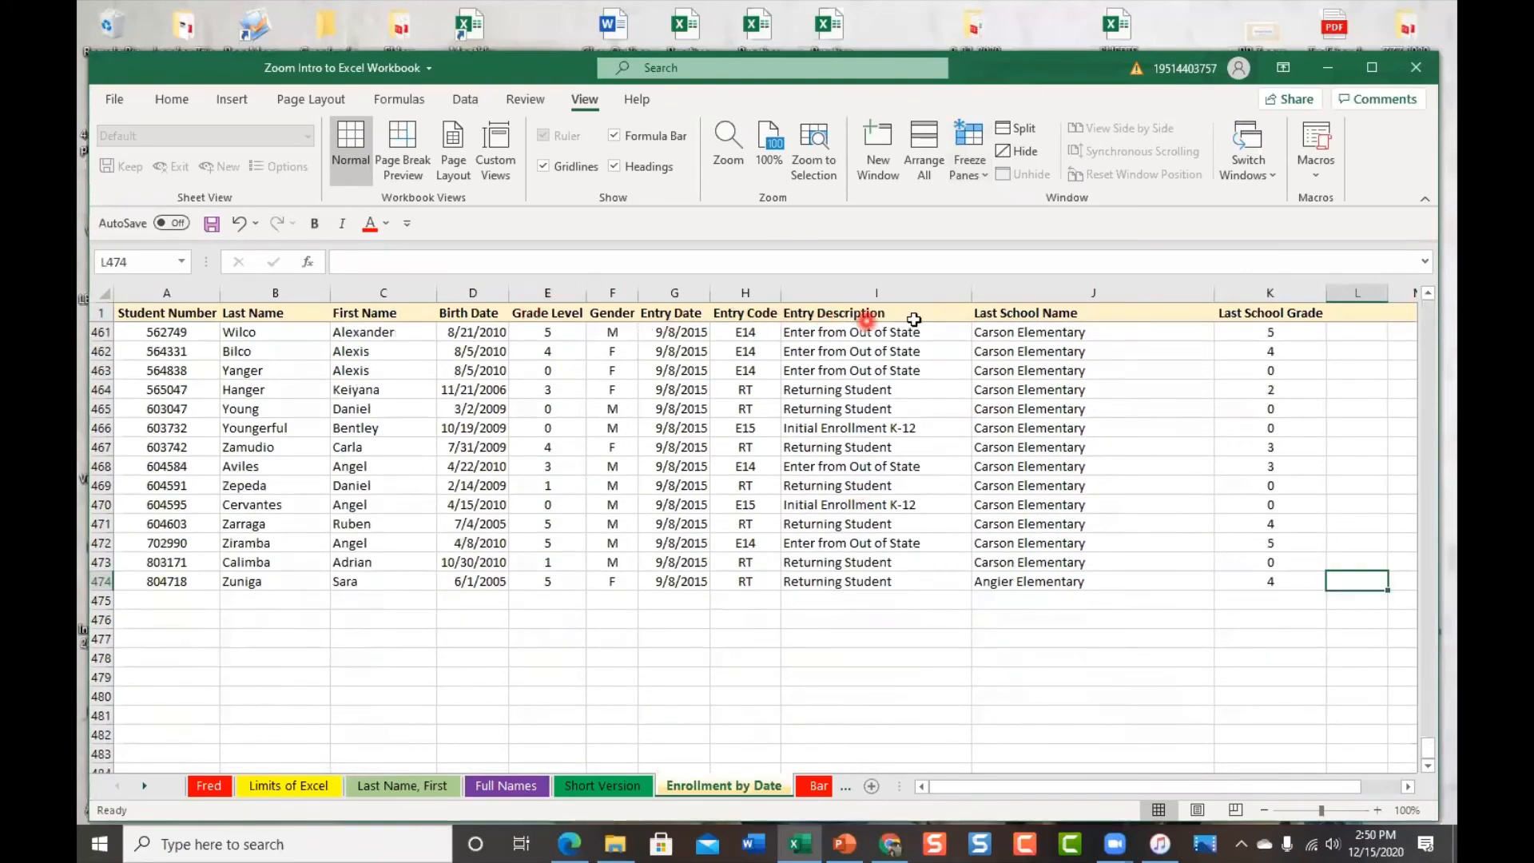
scroll(890, 483, "up", 3)
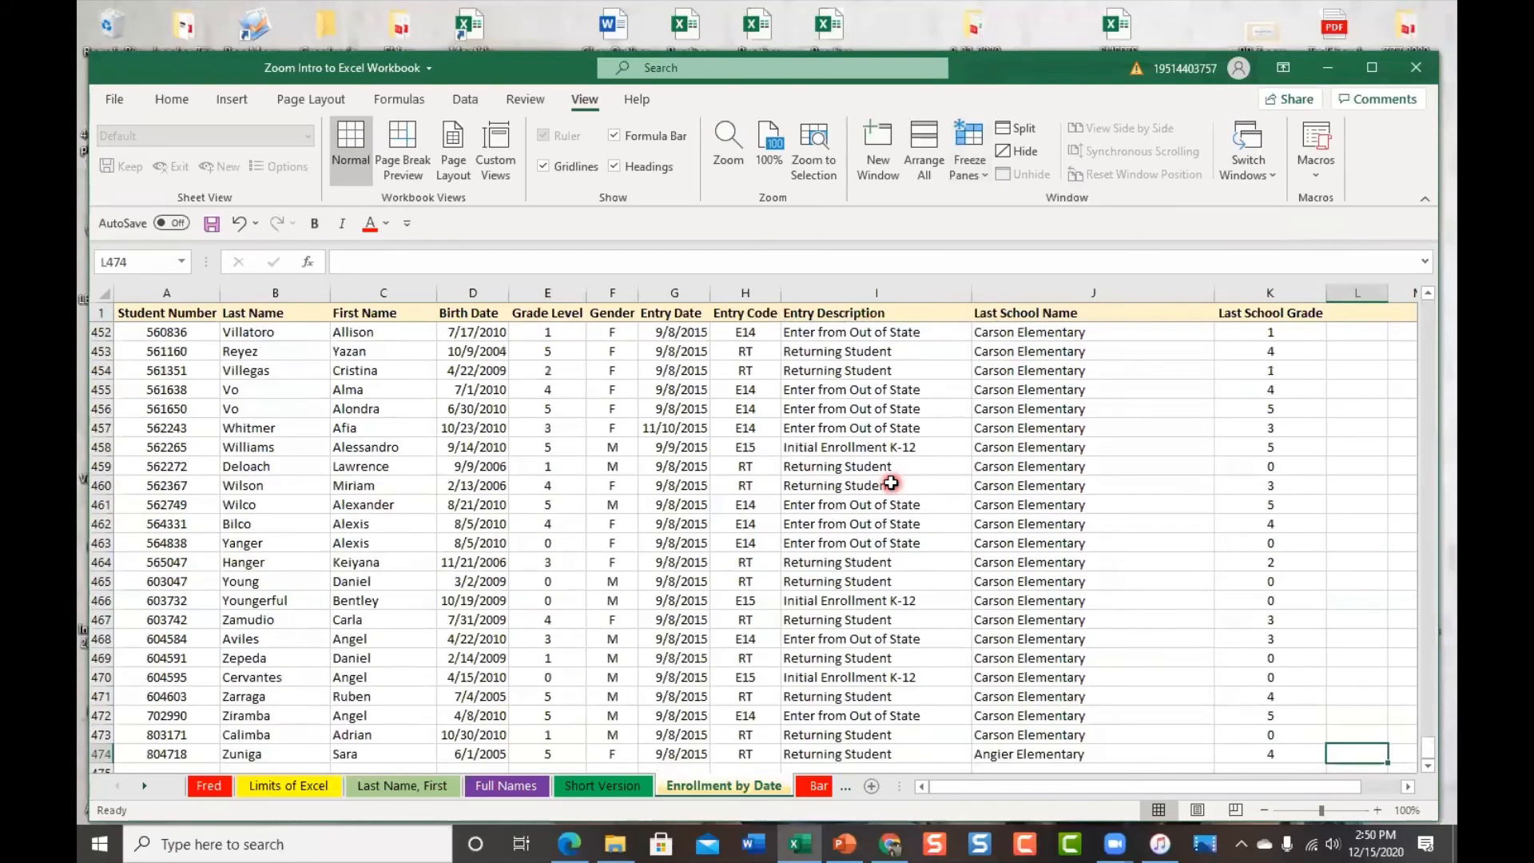
scroll(891, 482, "down", 2)
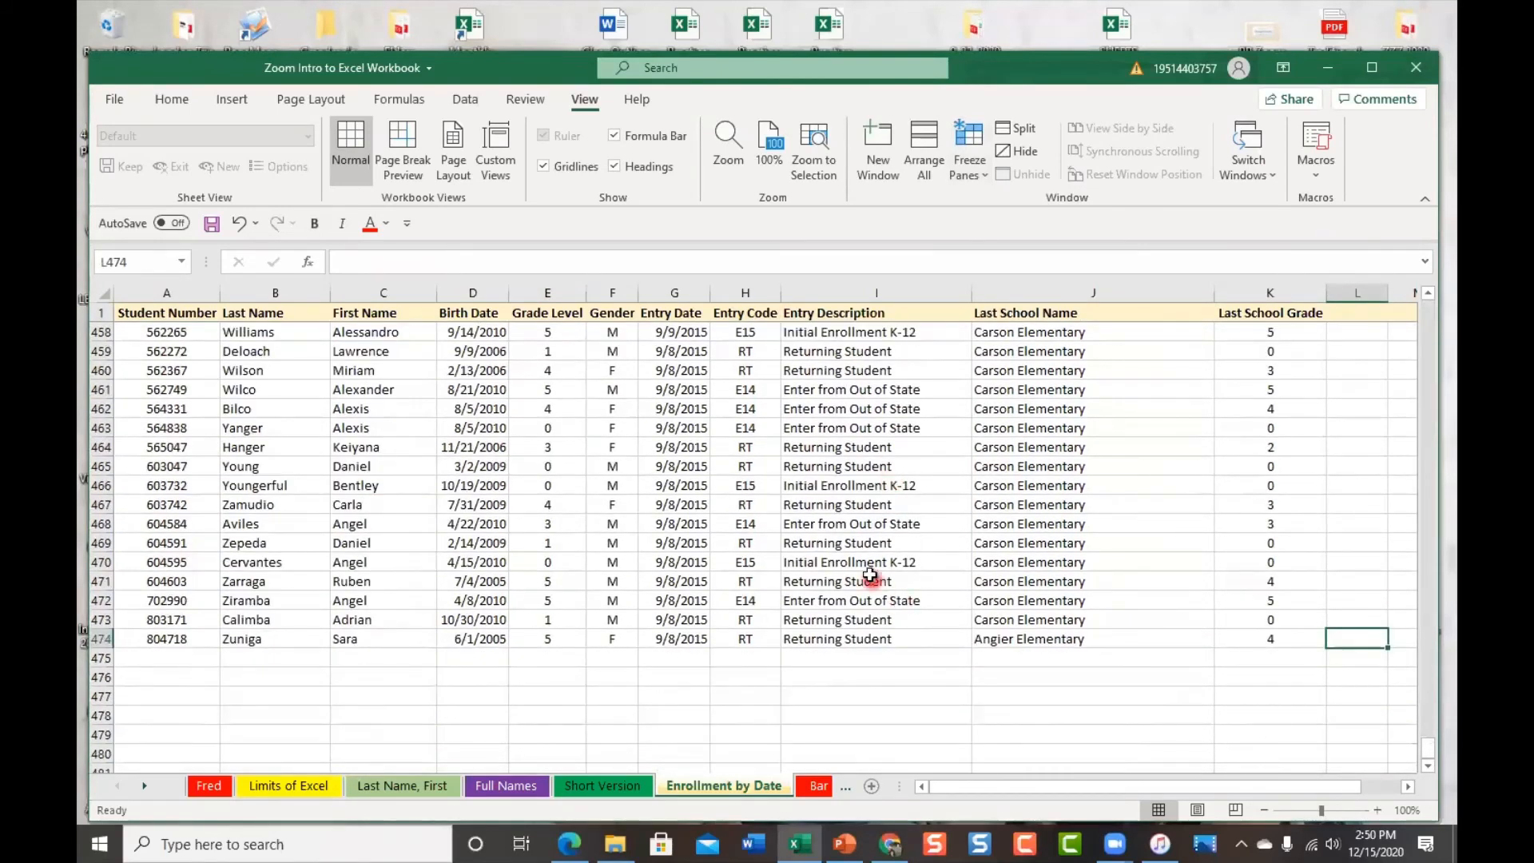
Browse the Excel Options Customize Ribbon and Quick Access Toolbar pages
left_click(170, 98)
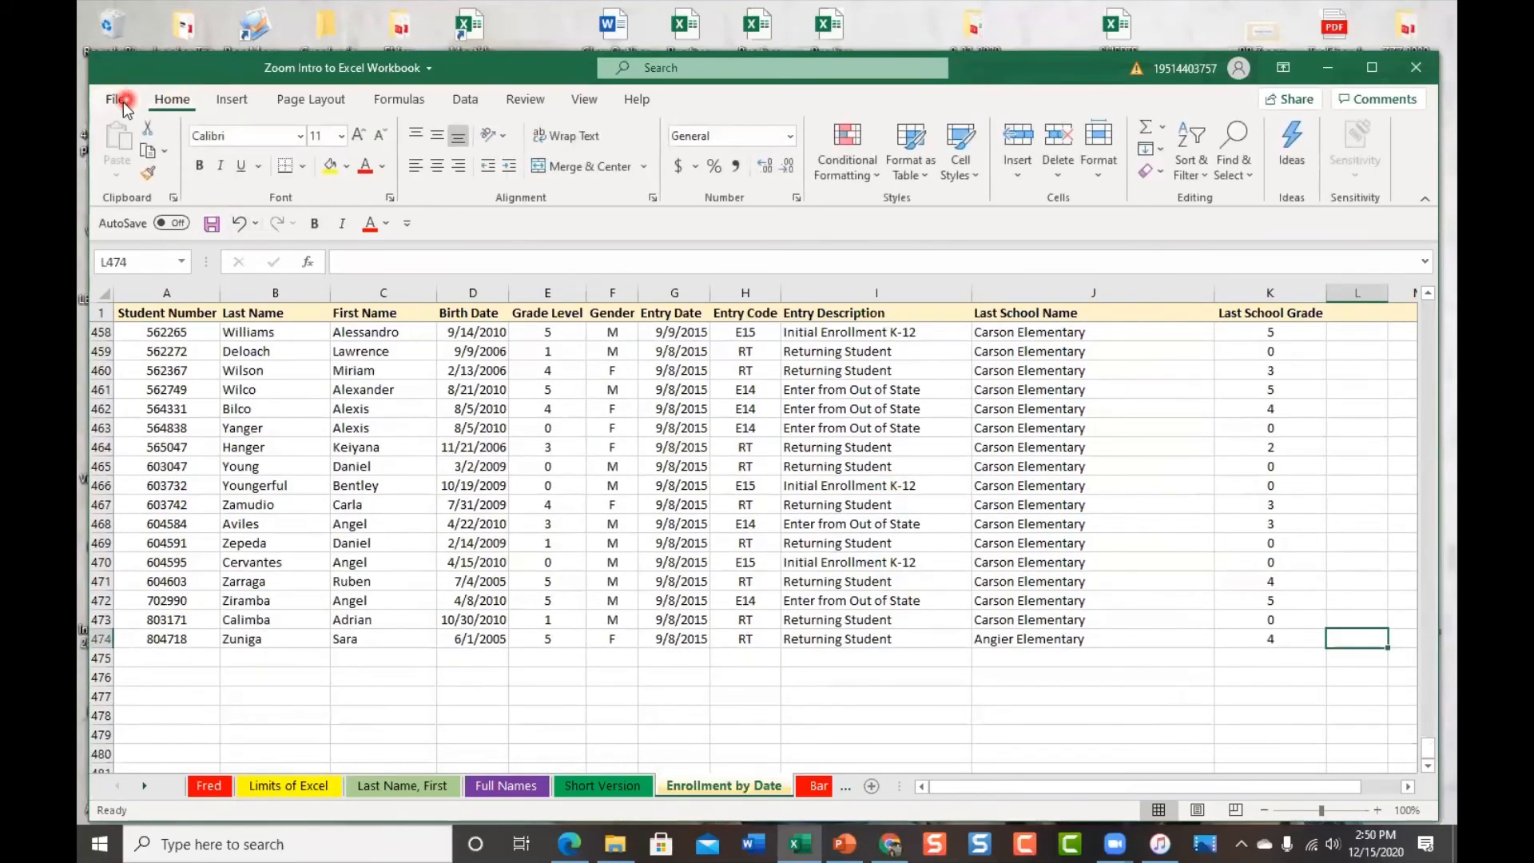
left_click(115, 110)
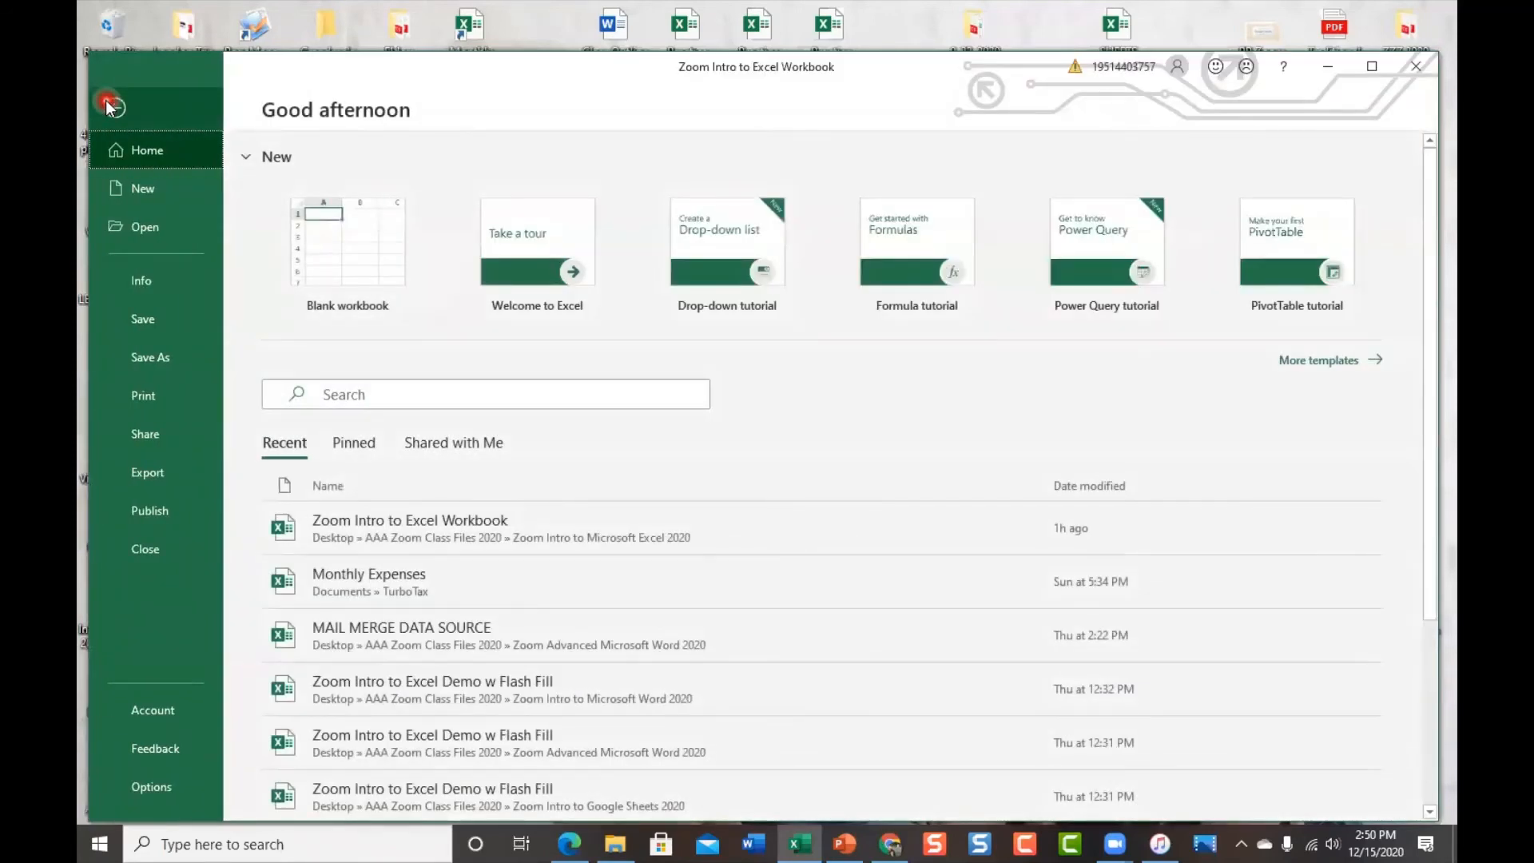
left_click(155, 399)
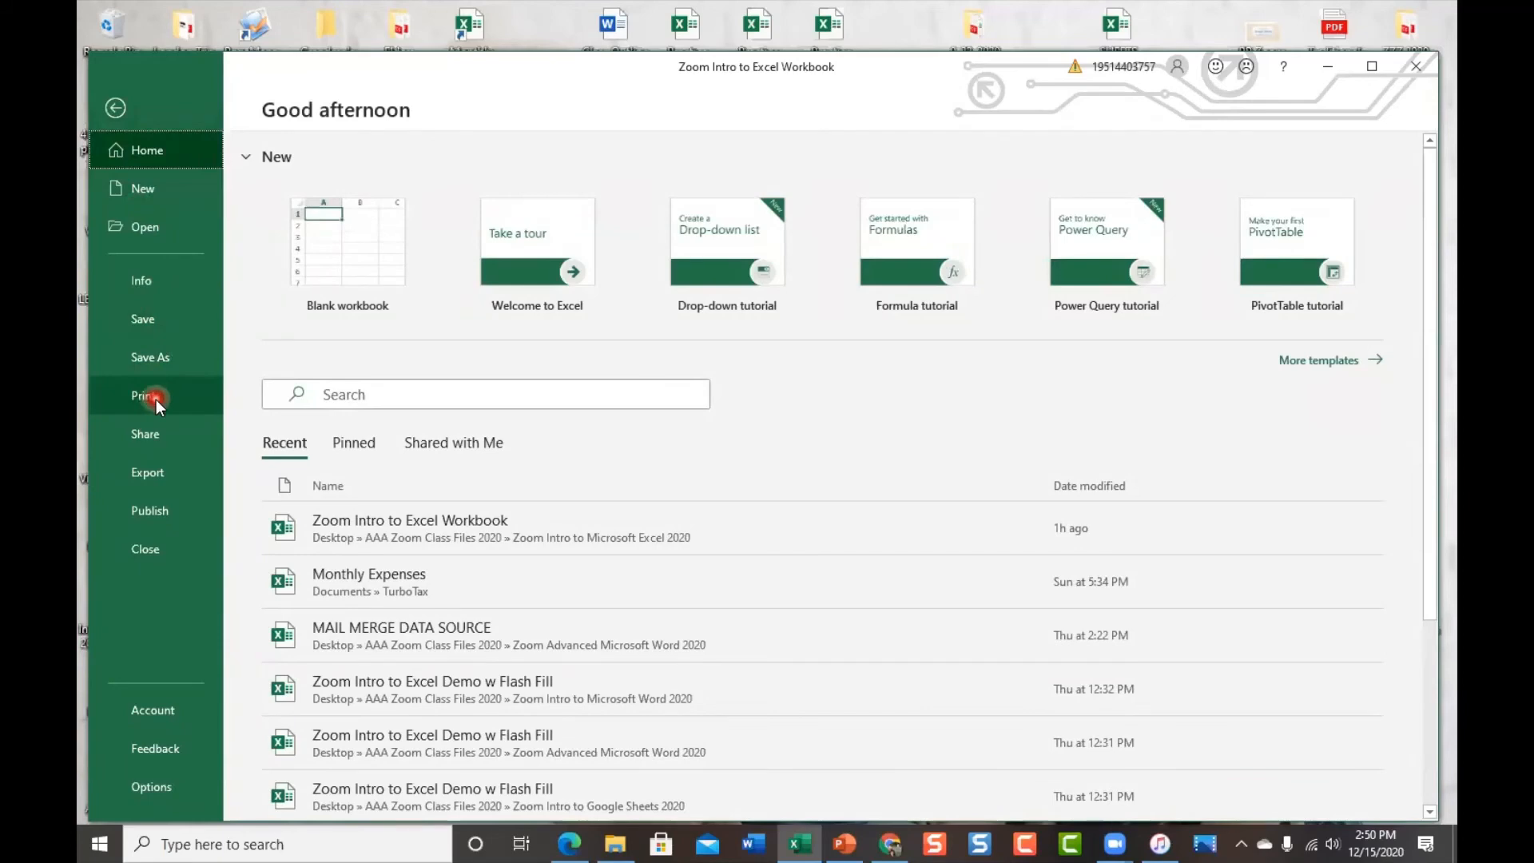
left_click(142, 789)
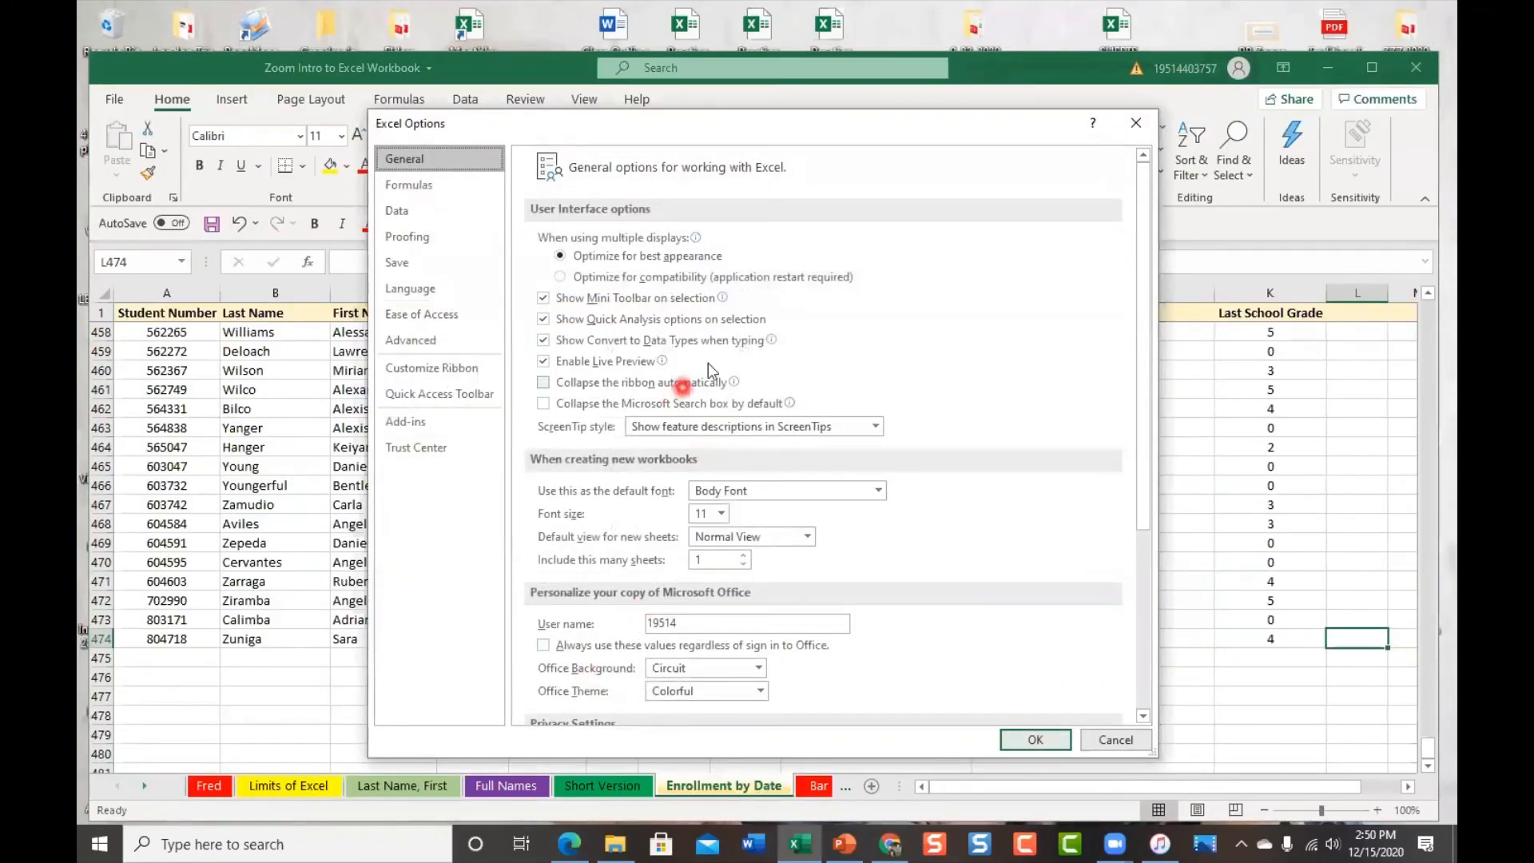
left_click(477, 367)
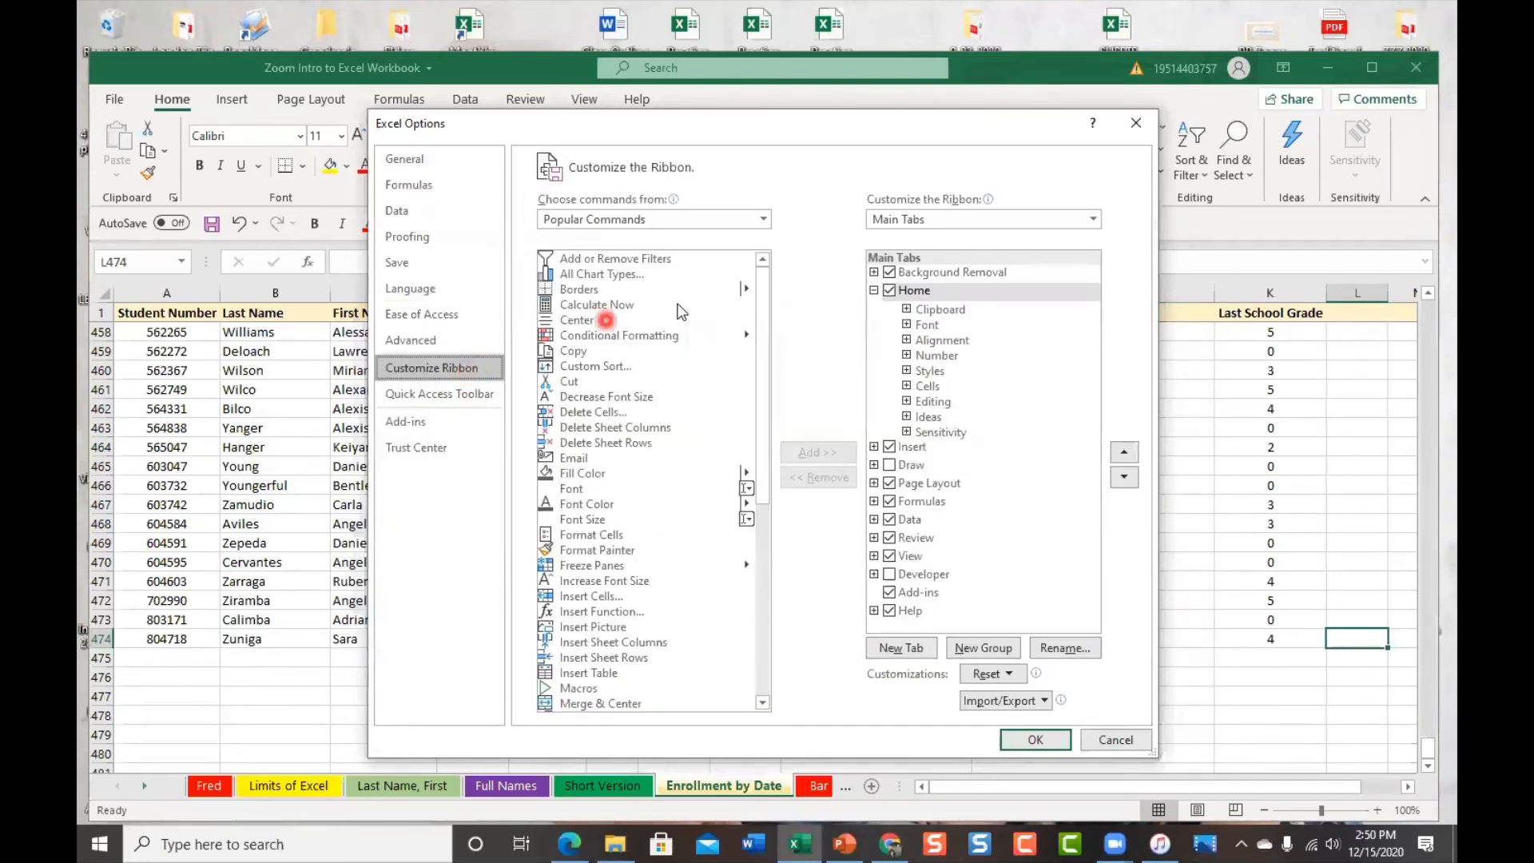
left_click(468, 393)
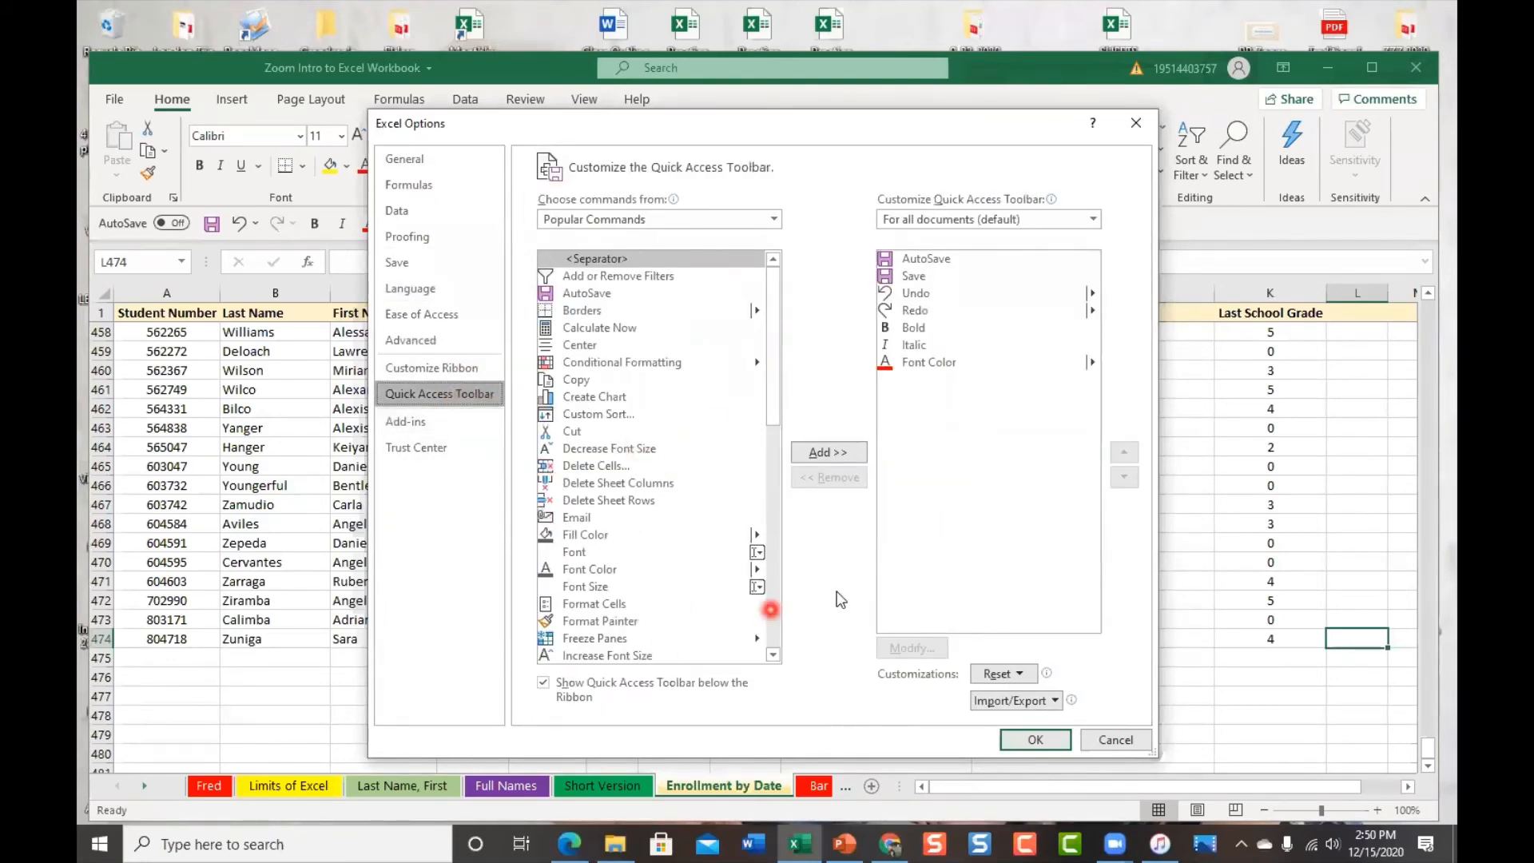
Close Options and preview the sheet for printing: 23 portrait Letter pages, no scaling
left_click(1142, 127)
left_click(121, 97)
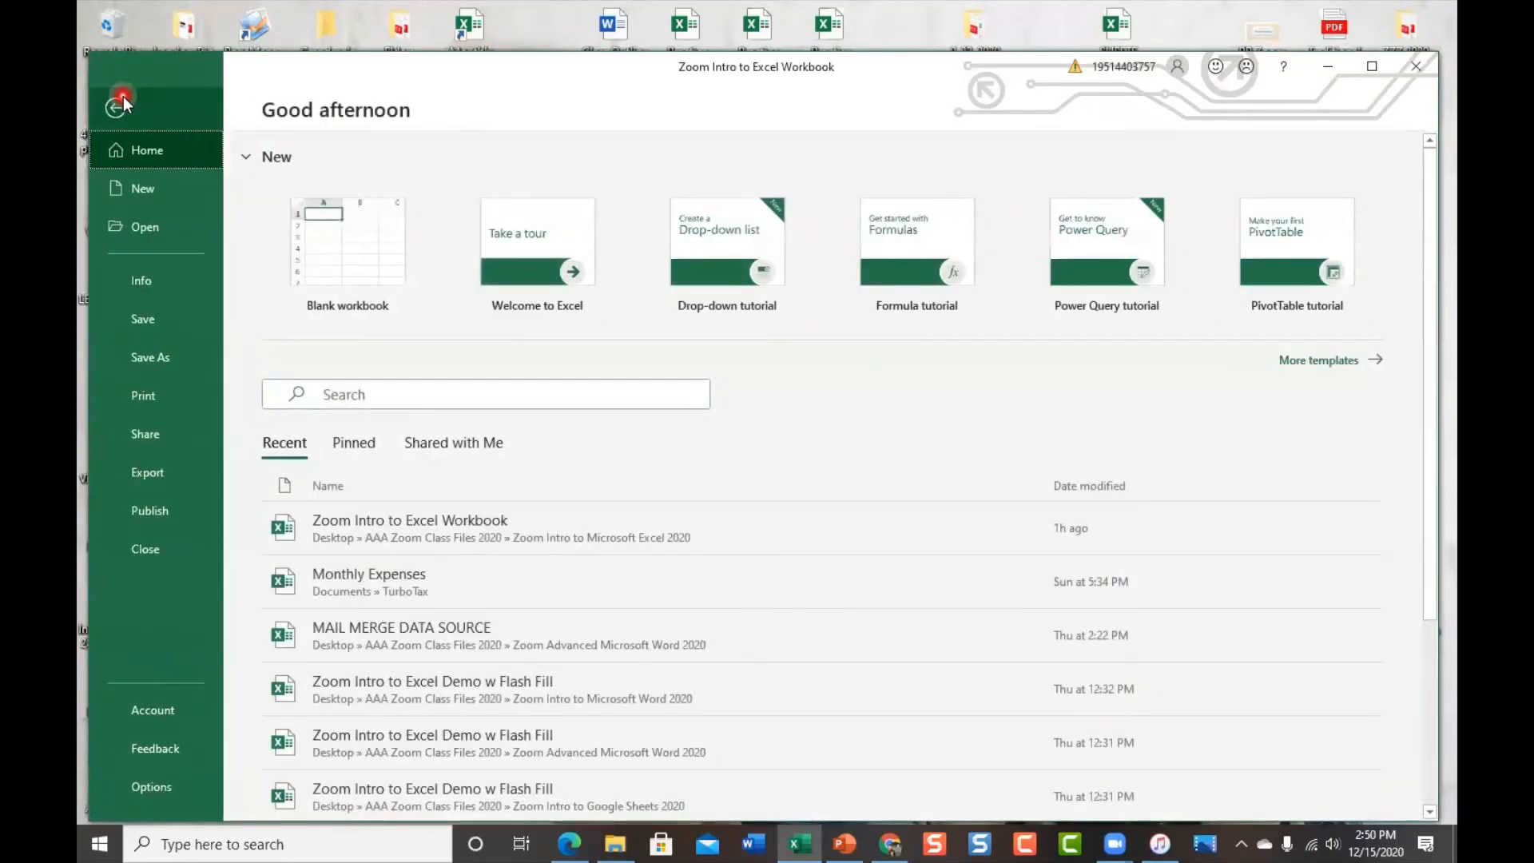
left_click(145, 394)
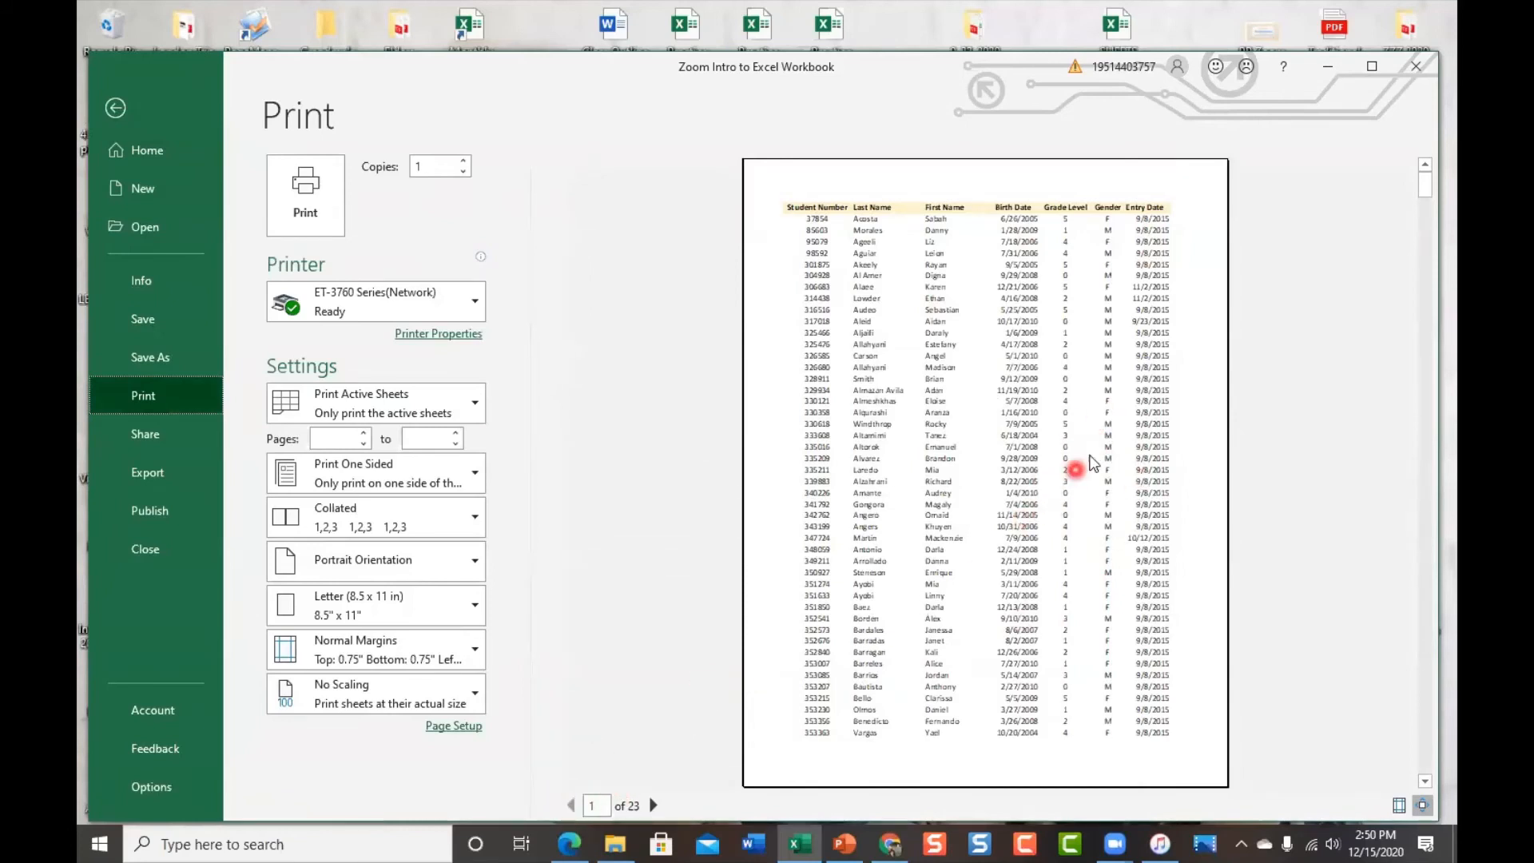
Scroll through the 23-page print preview of the enrollment sheet, then return to the worksheet
scroll(935, 415, "down", 7)
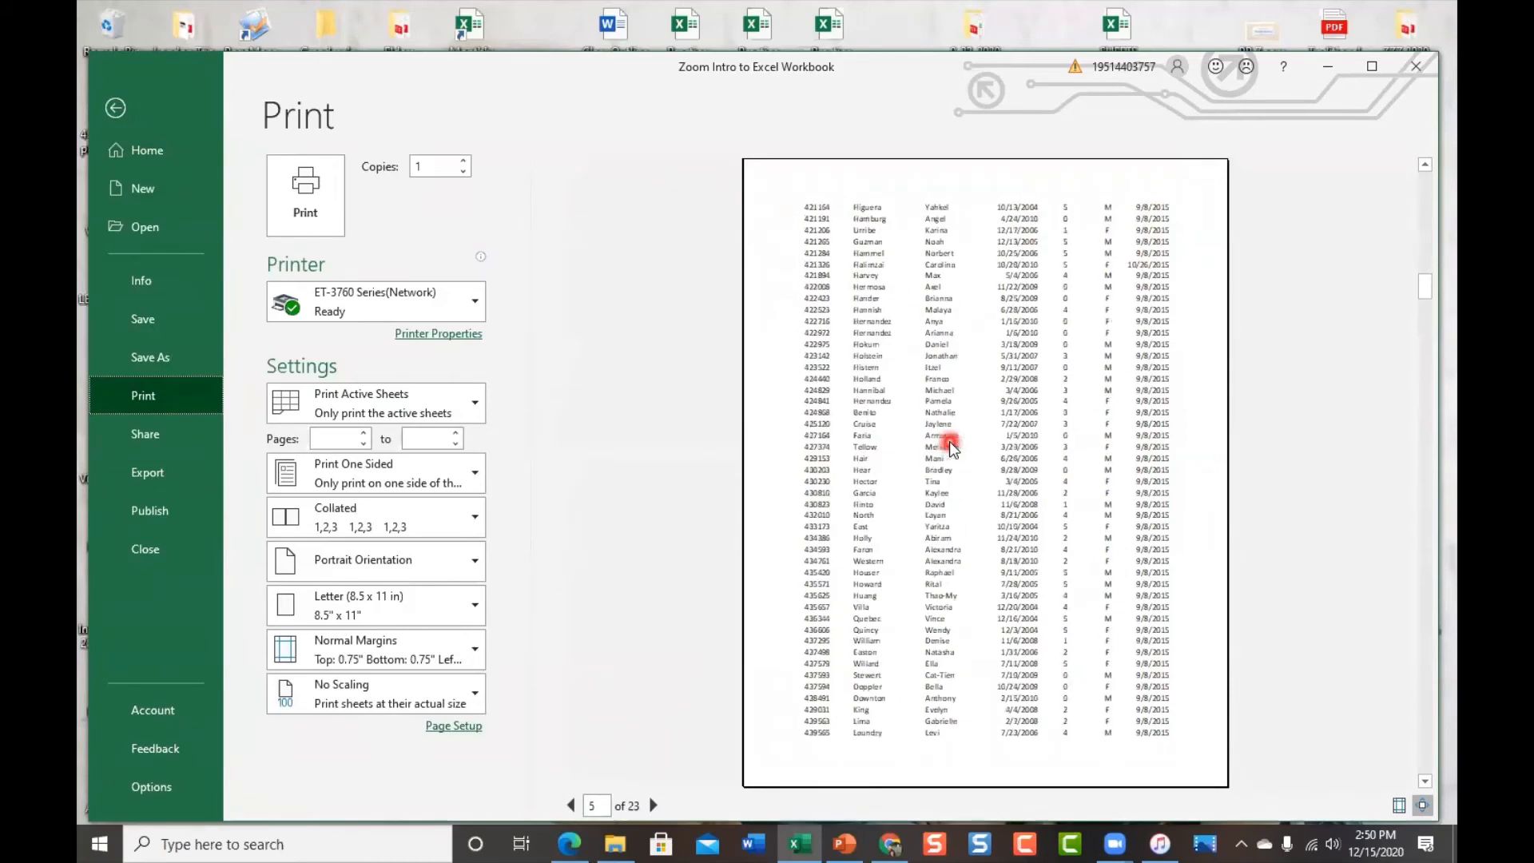
scroll(949, 443, "down", 6)
scroll(949, 441, "up", 5)
scroll(949, 441, "up", 7)
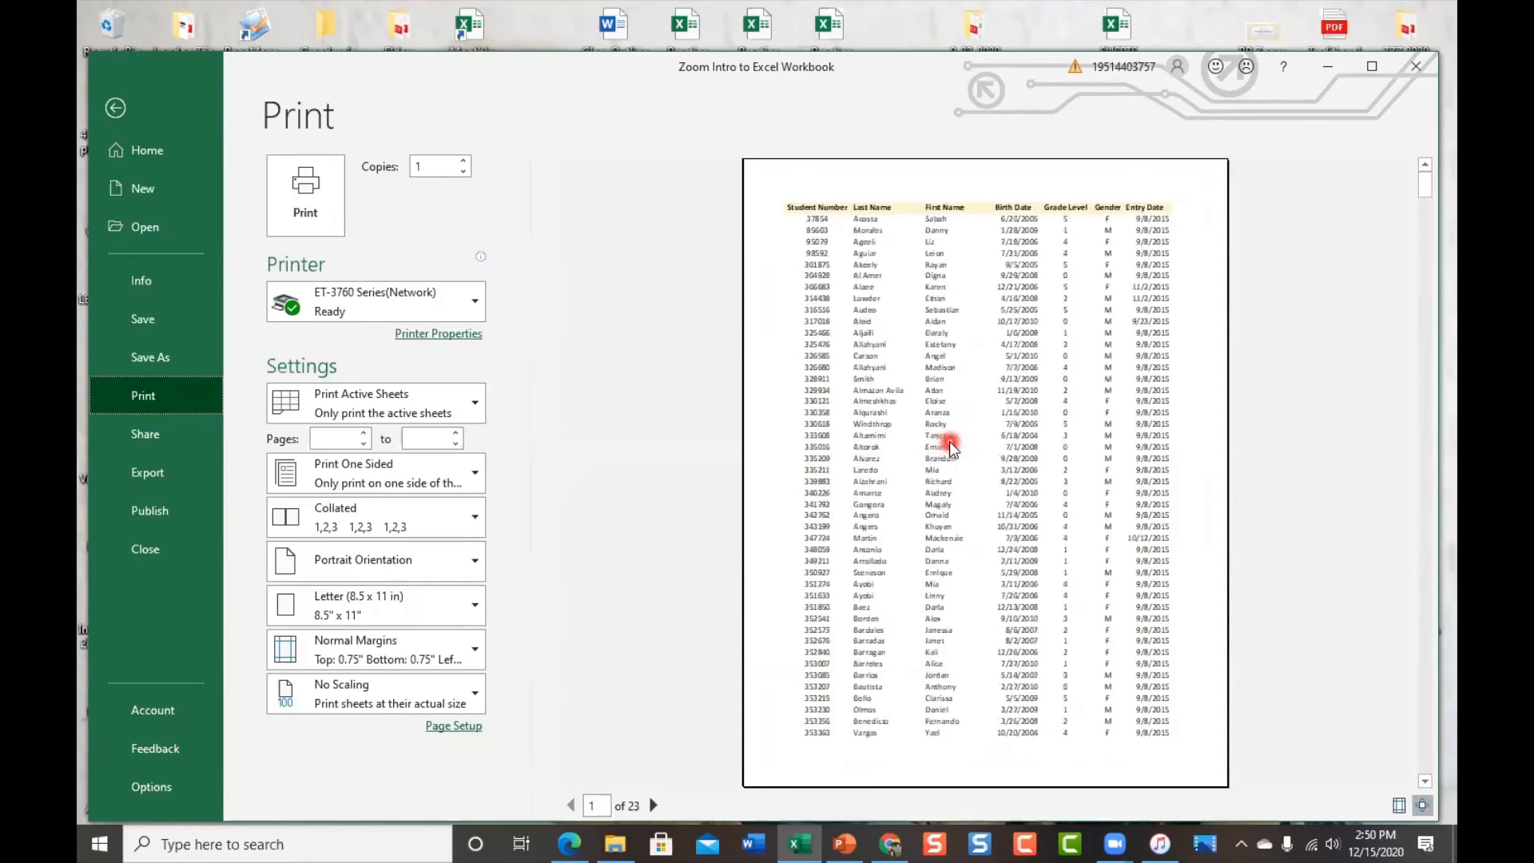
left_click(114, 110)
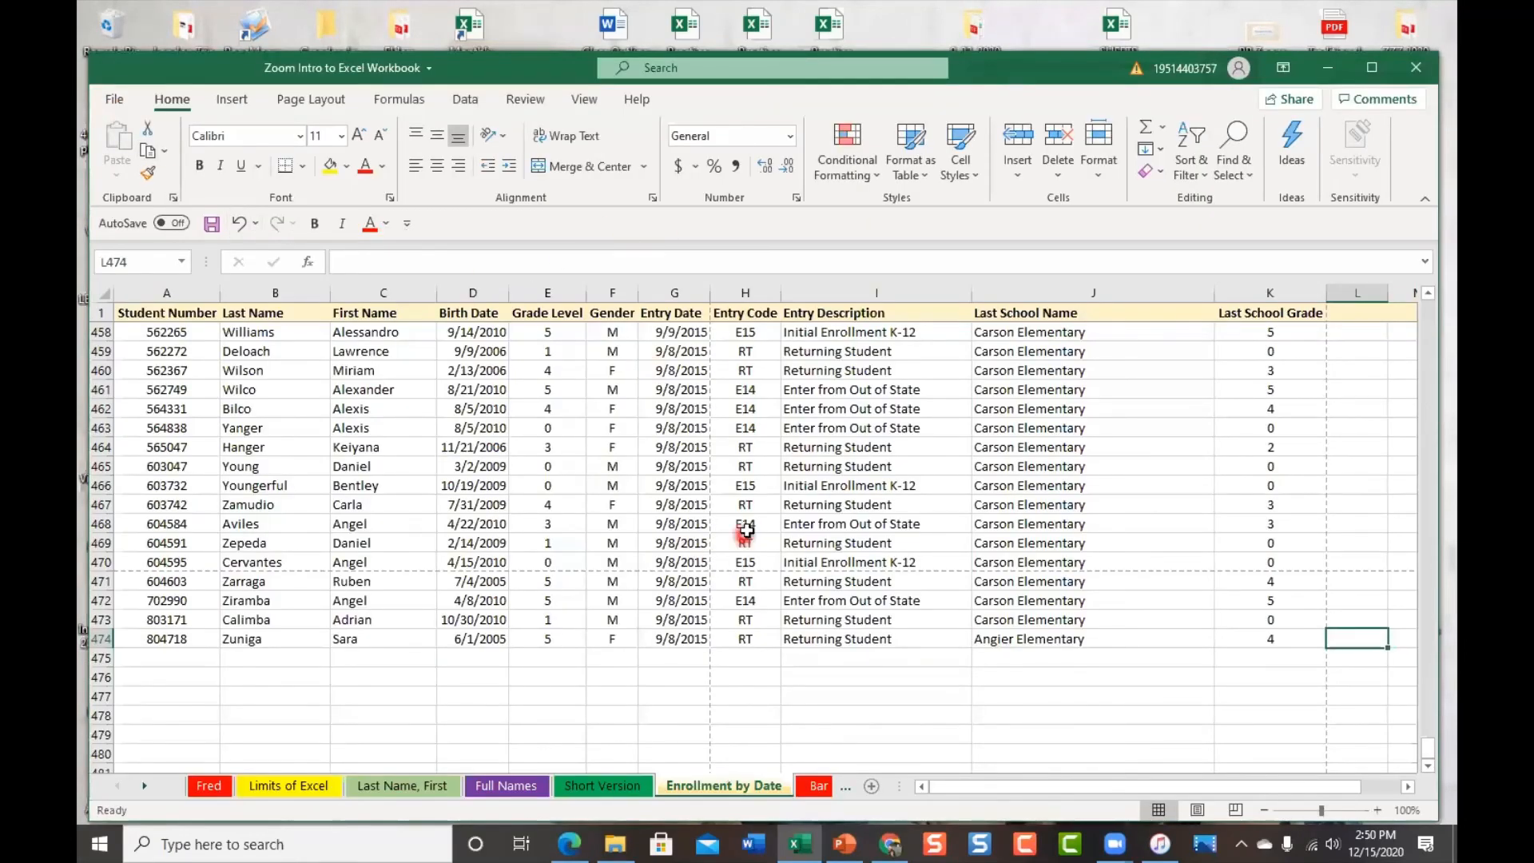
scroll(746, 534, "up", 14)
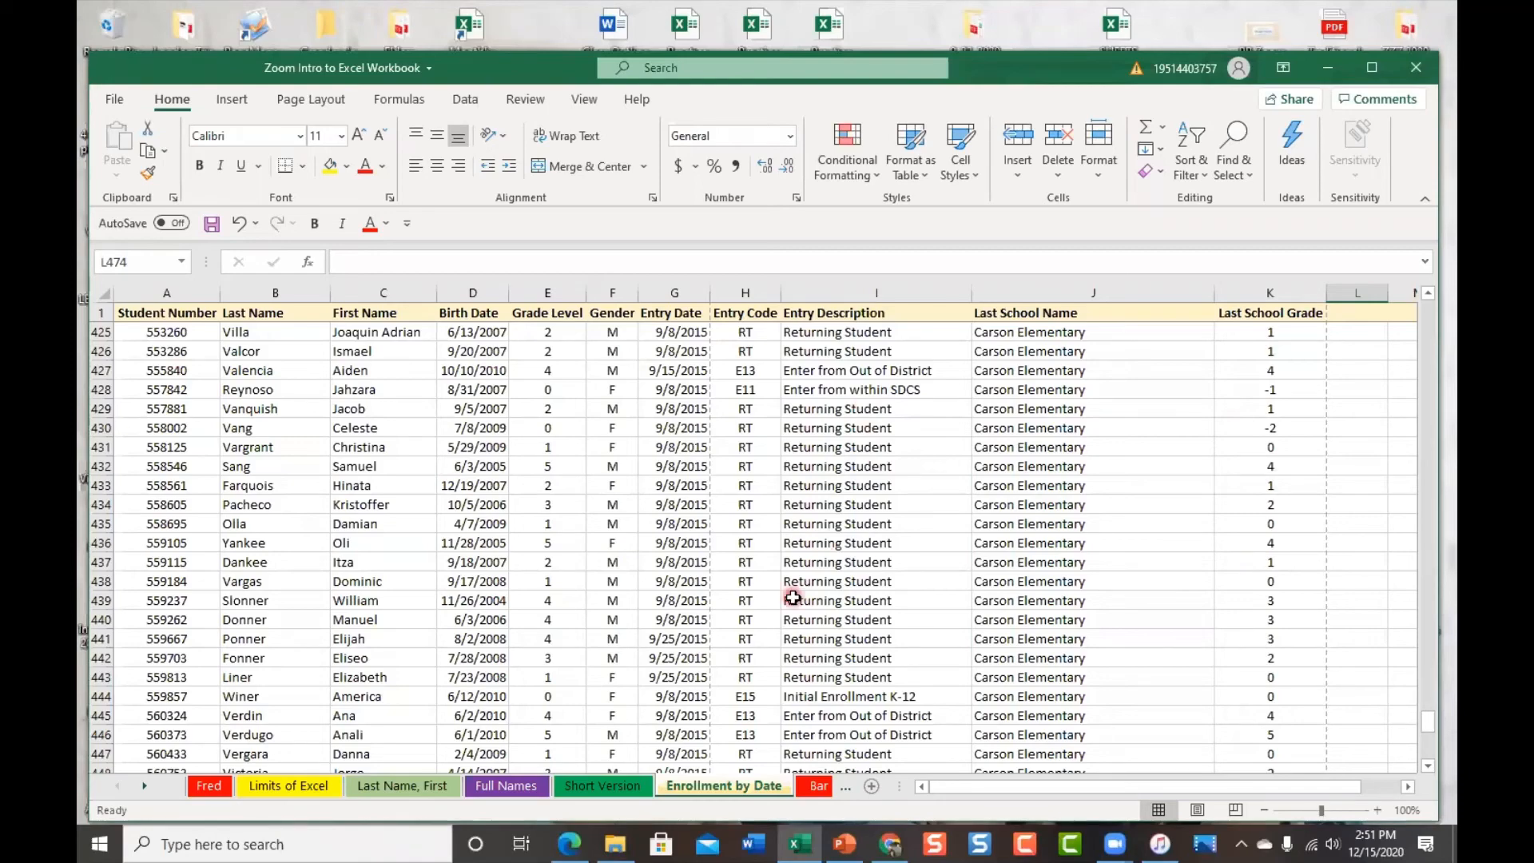
Jump to cell A1 of the enrollment data and bring up the Page Layout ribbon
key("ctrl+Home")
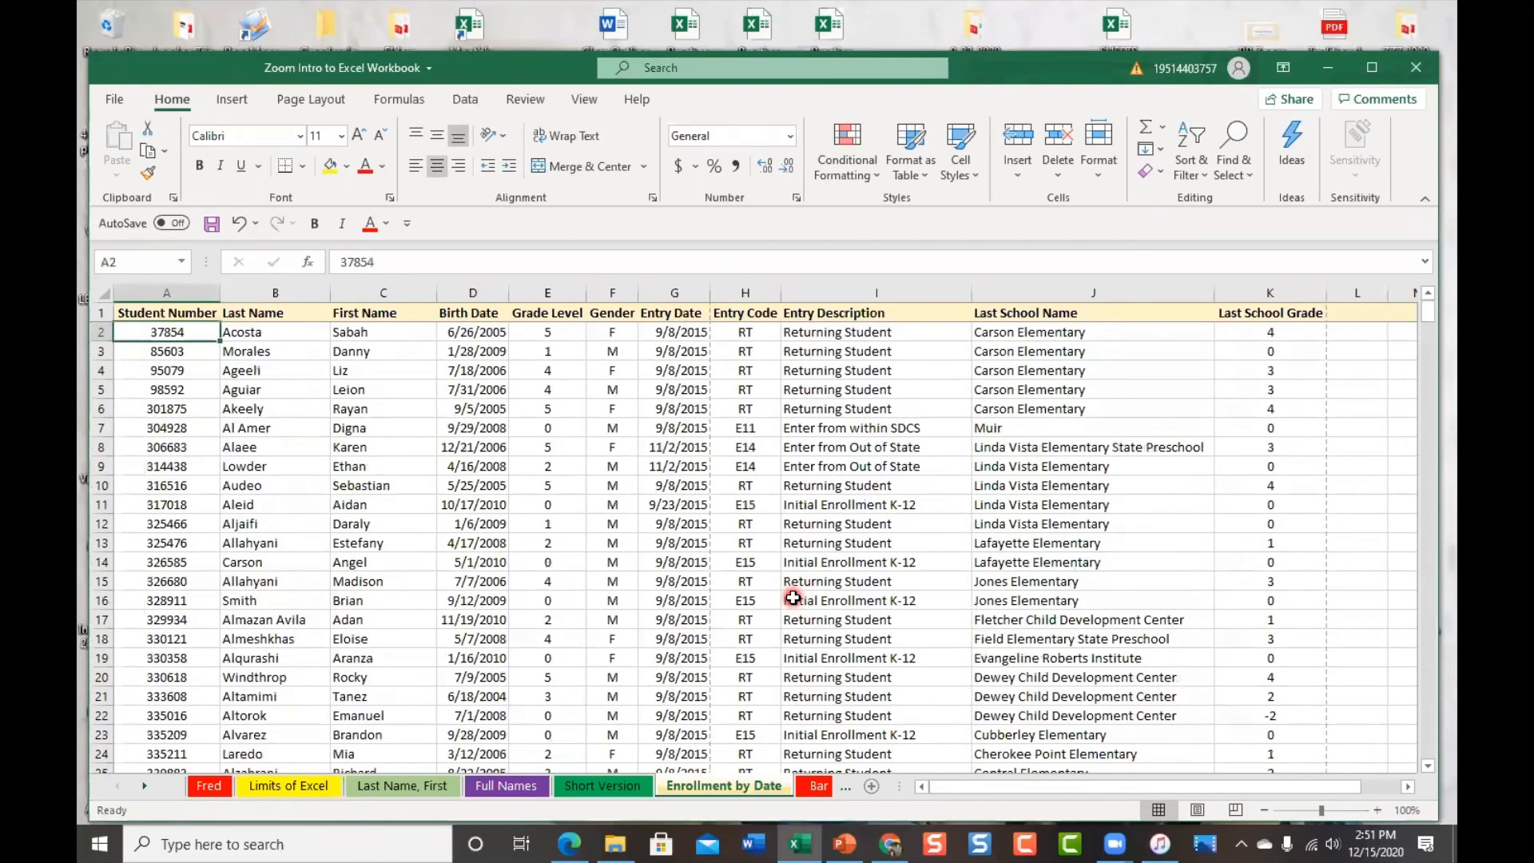
left_click(135, 313)
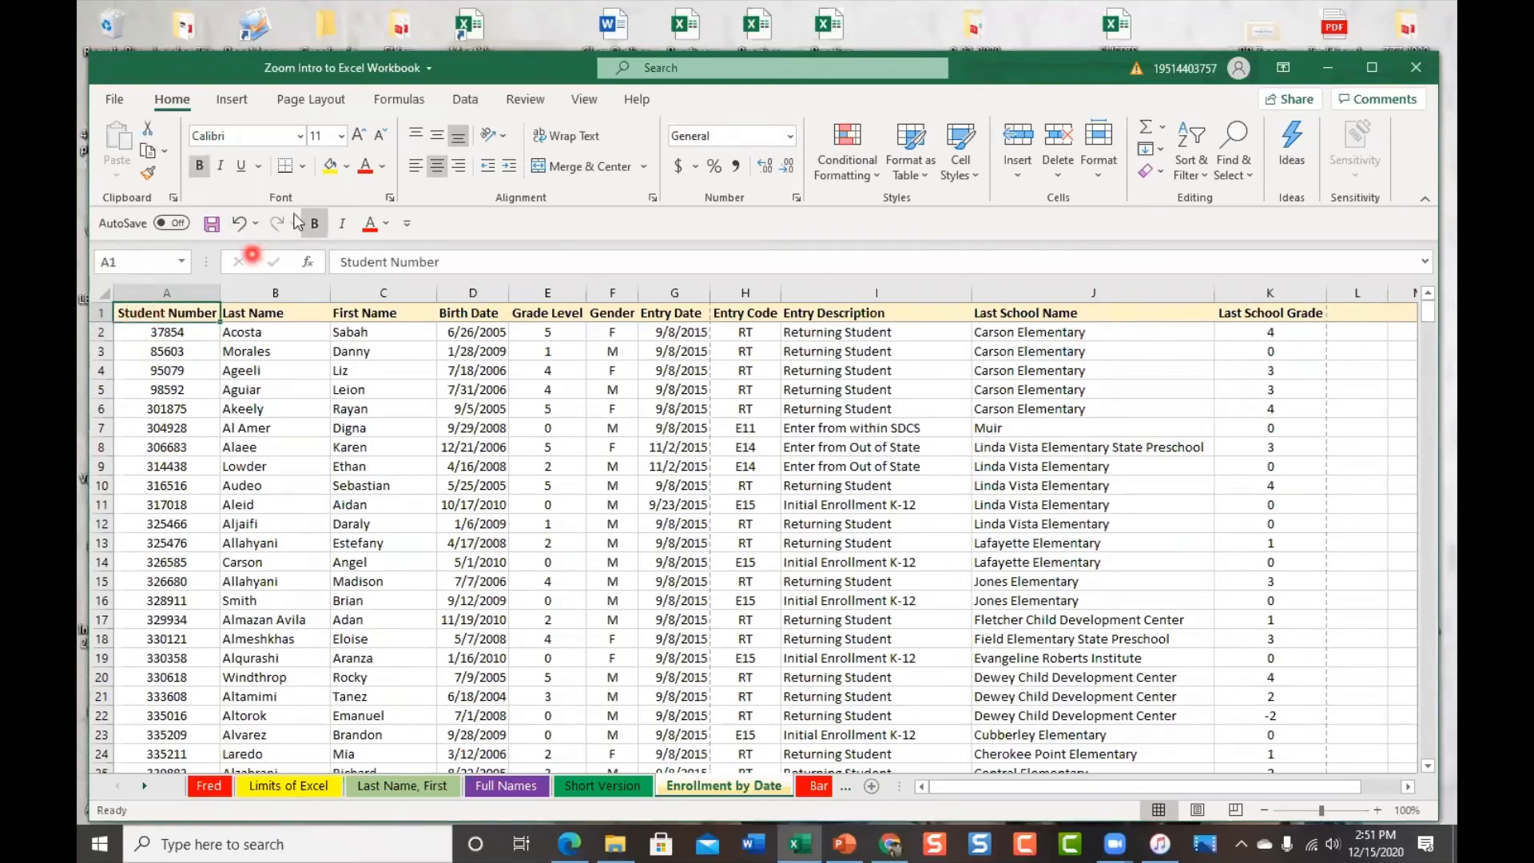
left_click(308, 101)
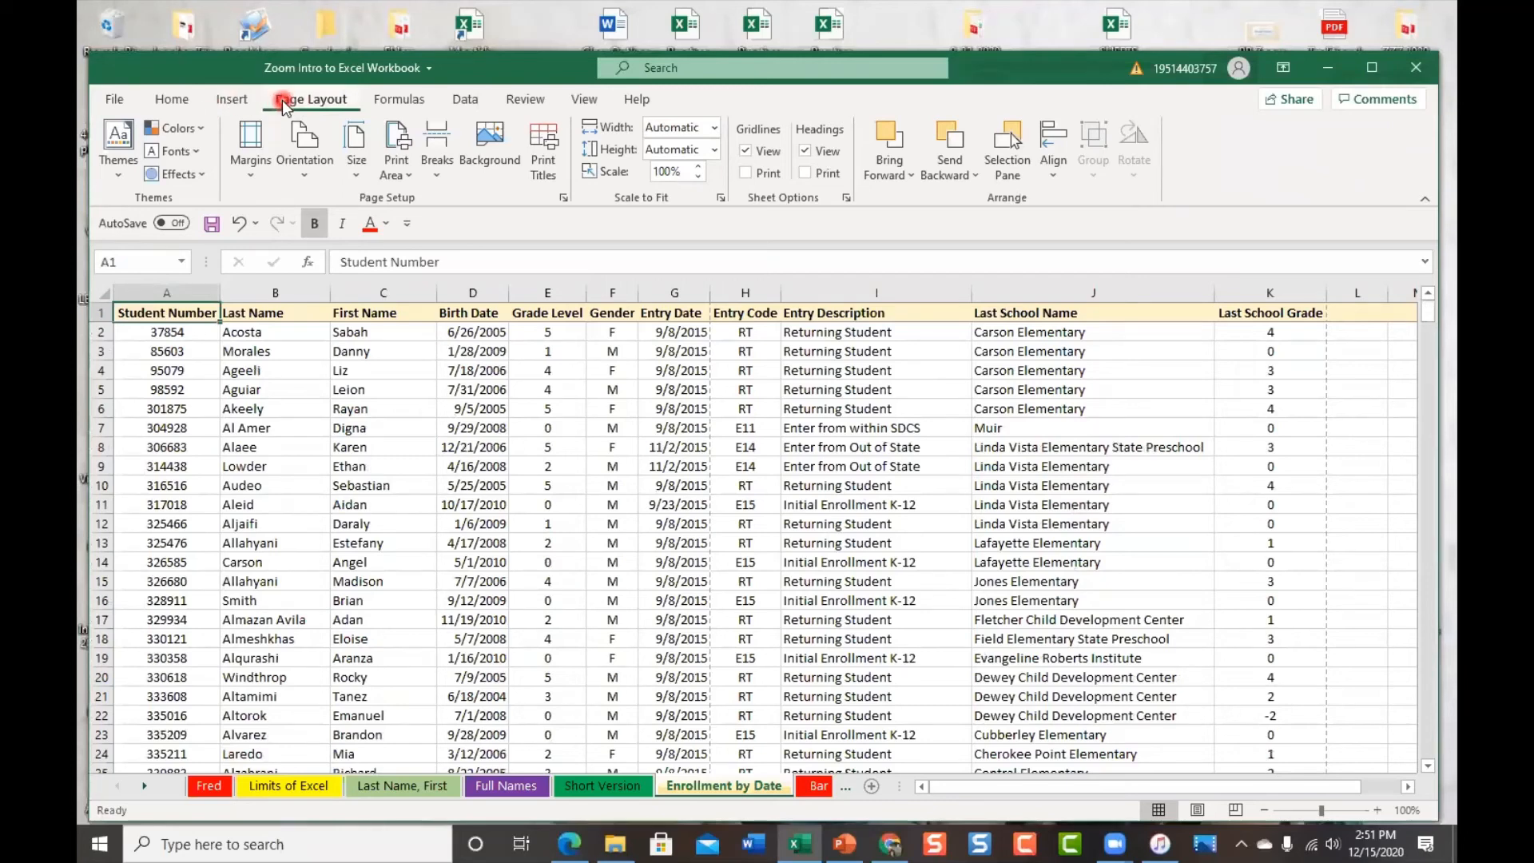
Set row 1 ($1:$1) as the print title on every page and preview the 33-page printout
left_click(551, 180)
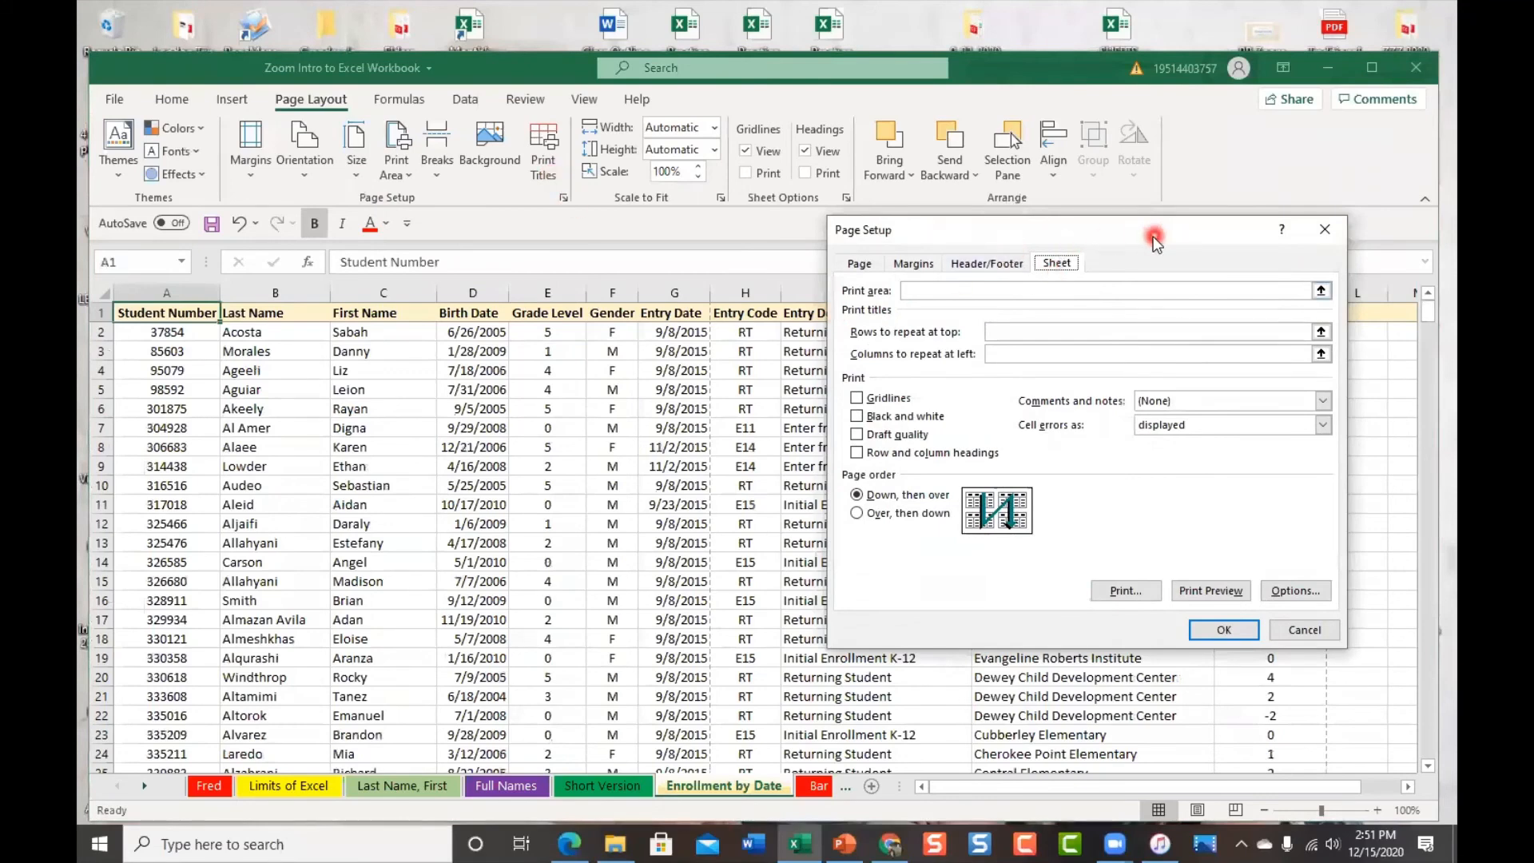
left_click_drag(1150, 230, 1102, 166)
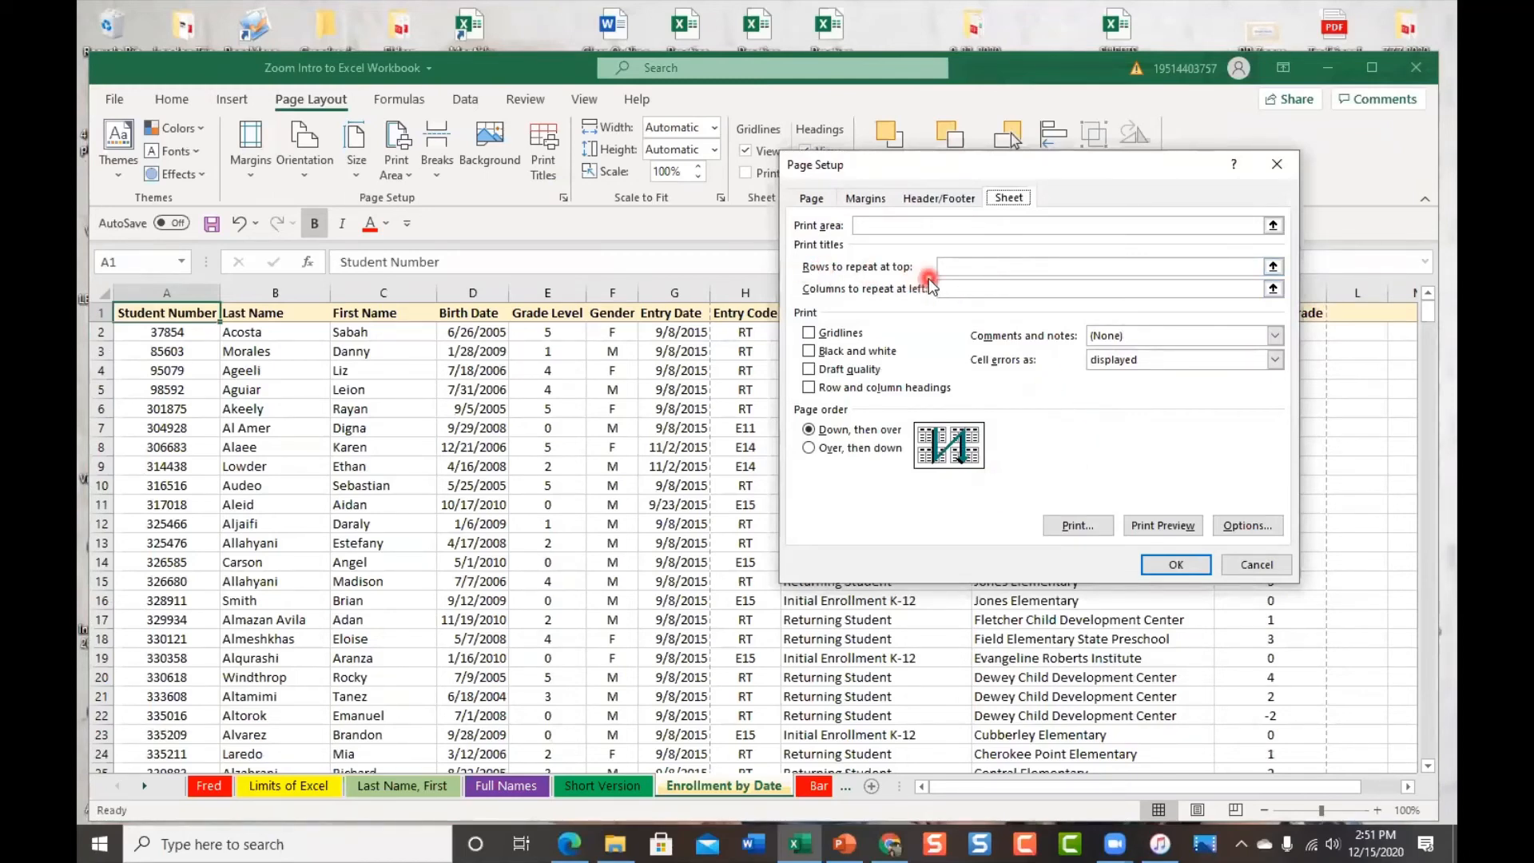
left_click(999, 264)
left_click(1293, 164)
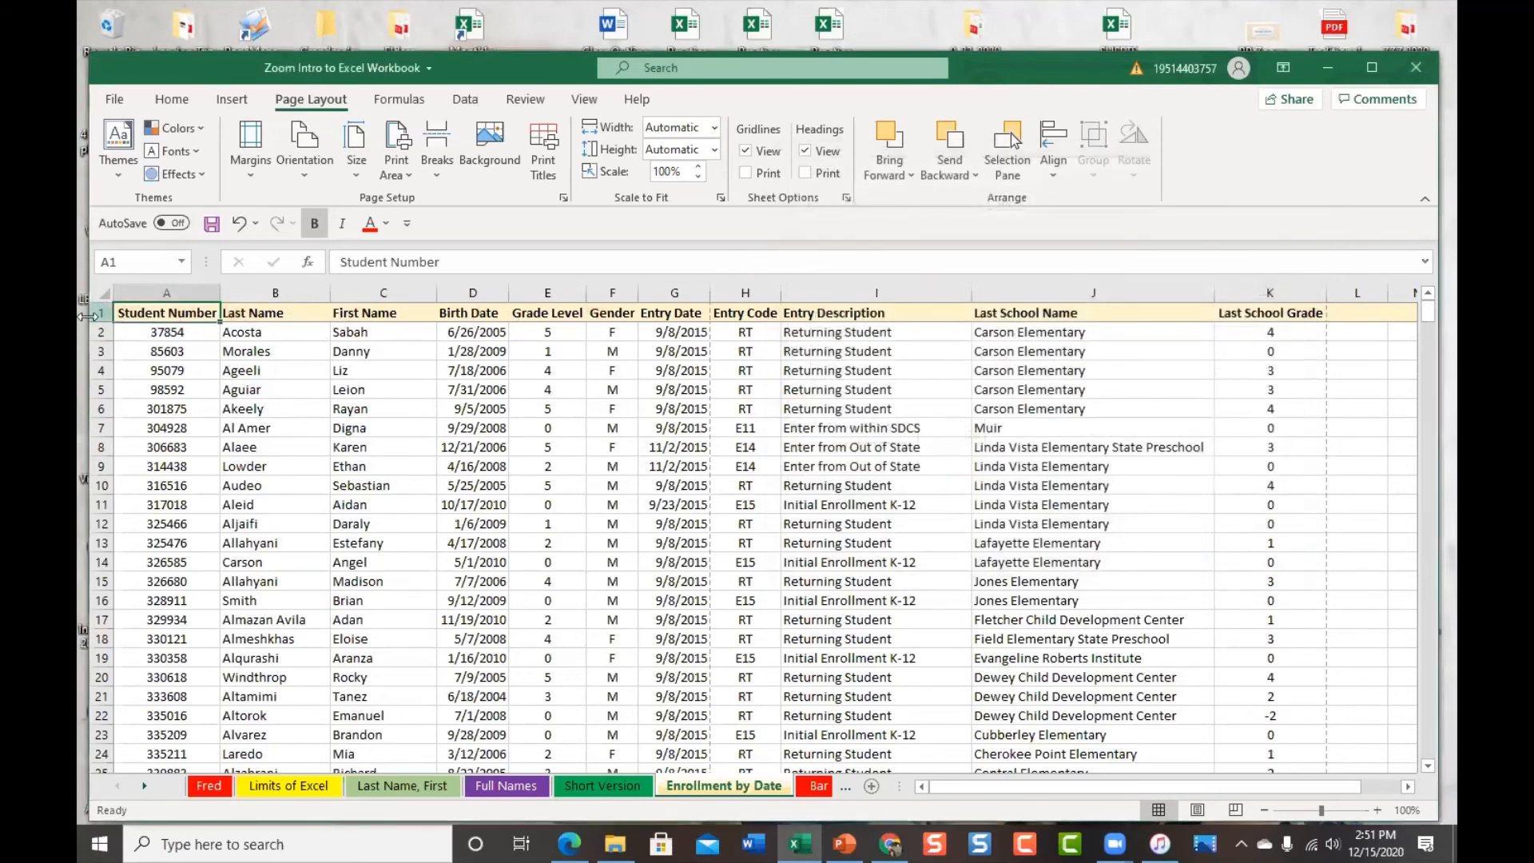
left_click(99, 312)
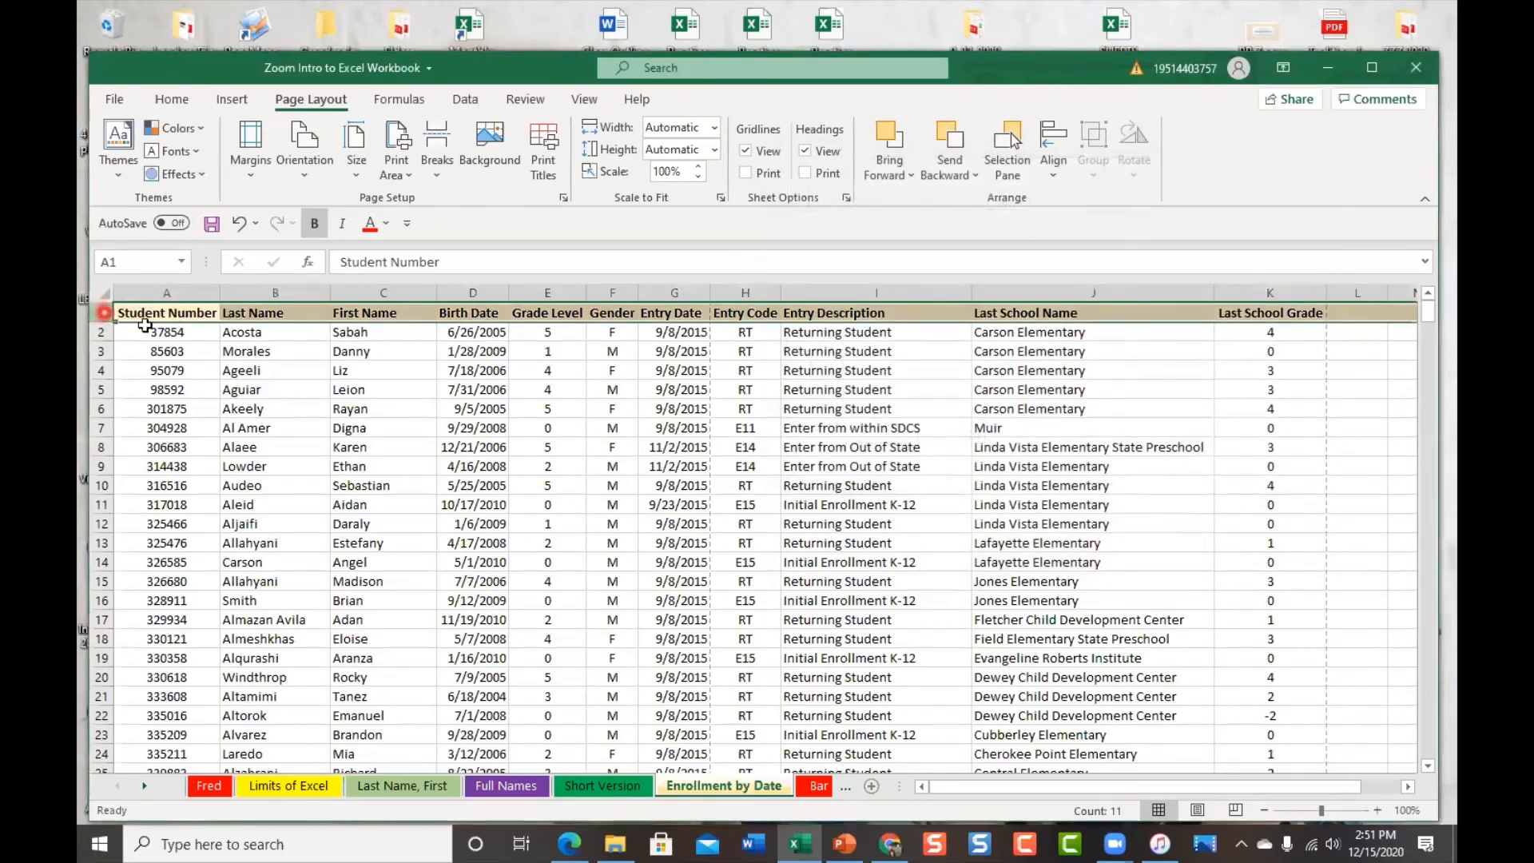
left_click(555, 160)
left_click(966, 268)
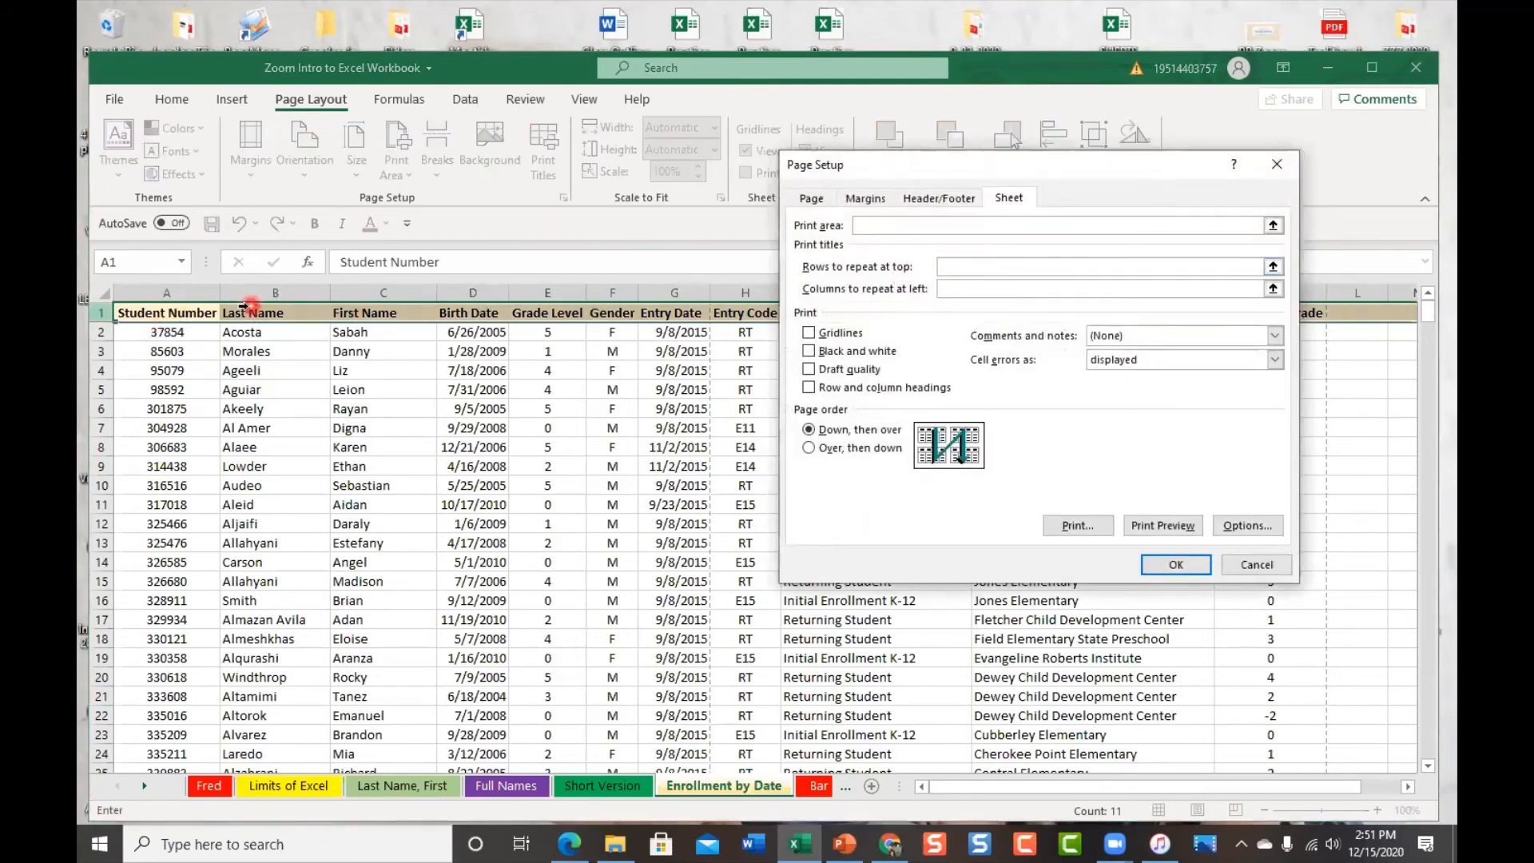
left_click(101, 312)
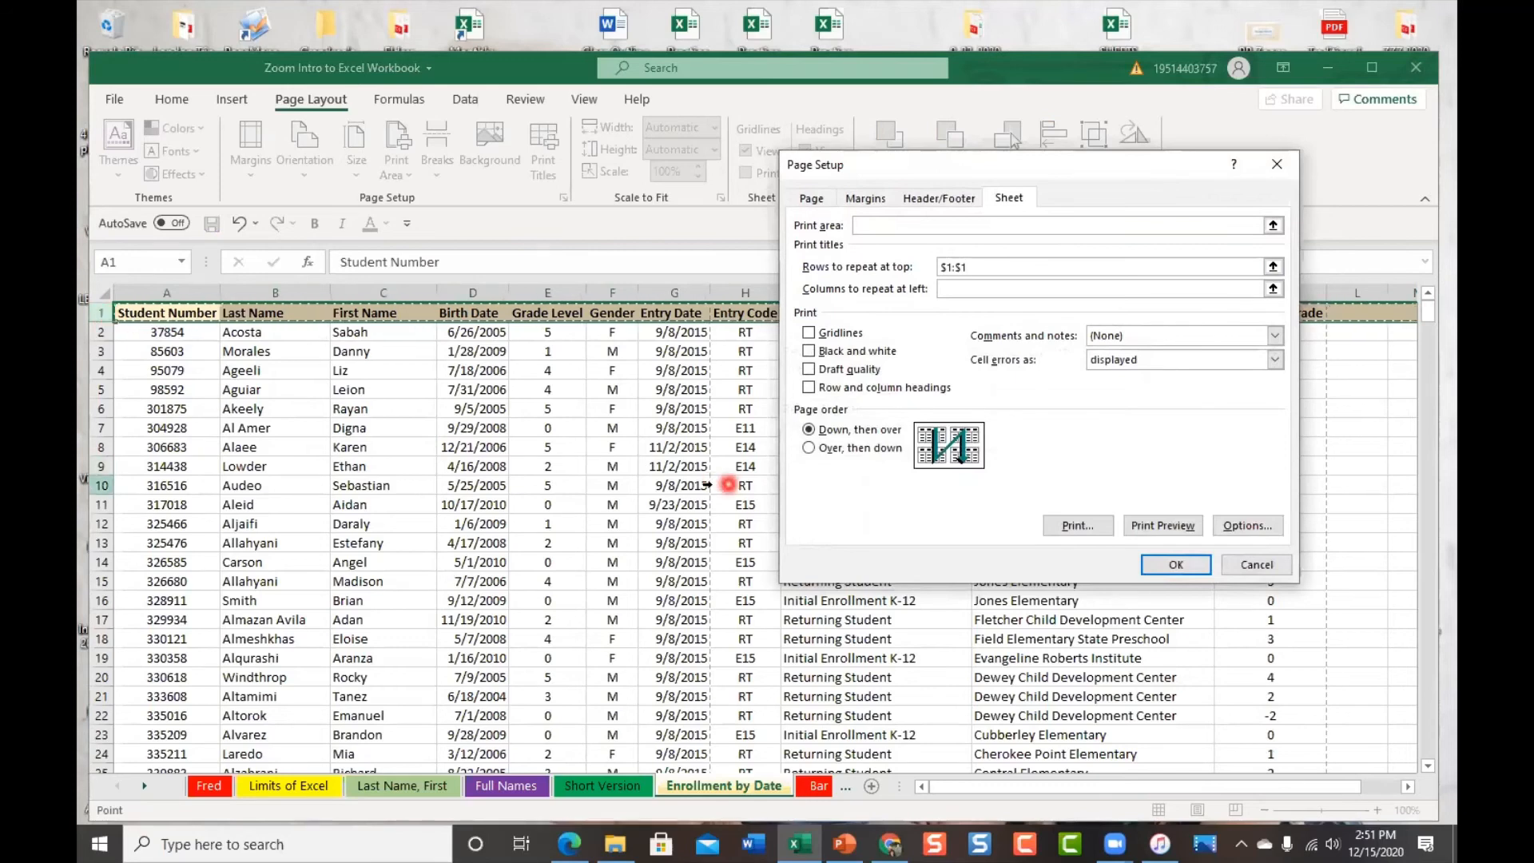
left_click(966, 289)
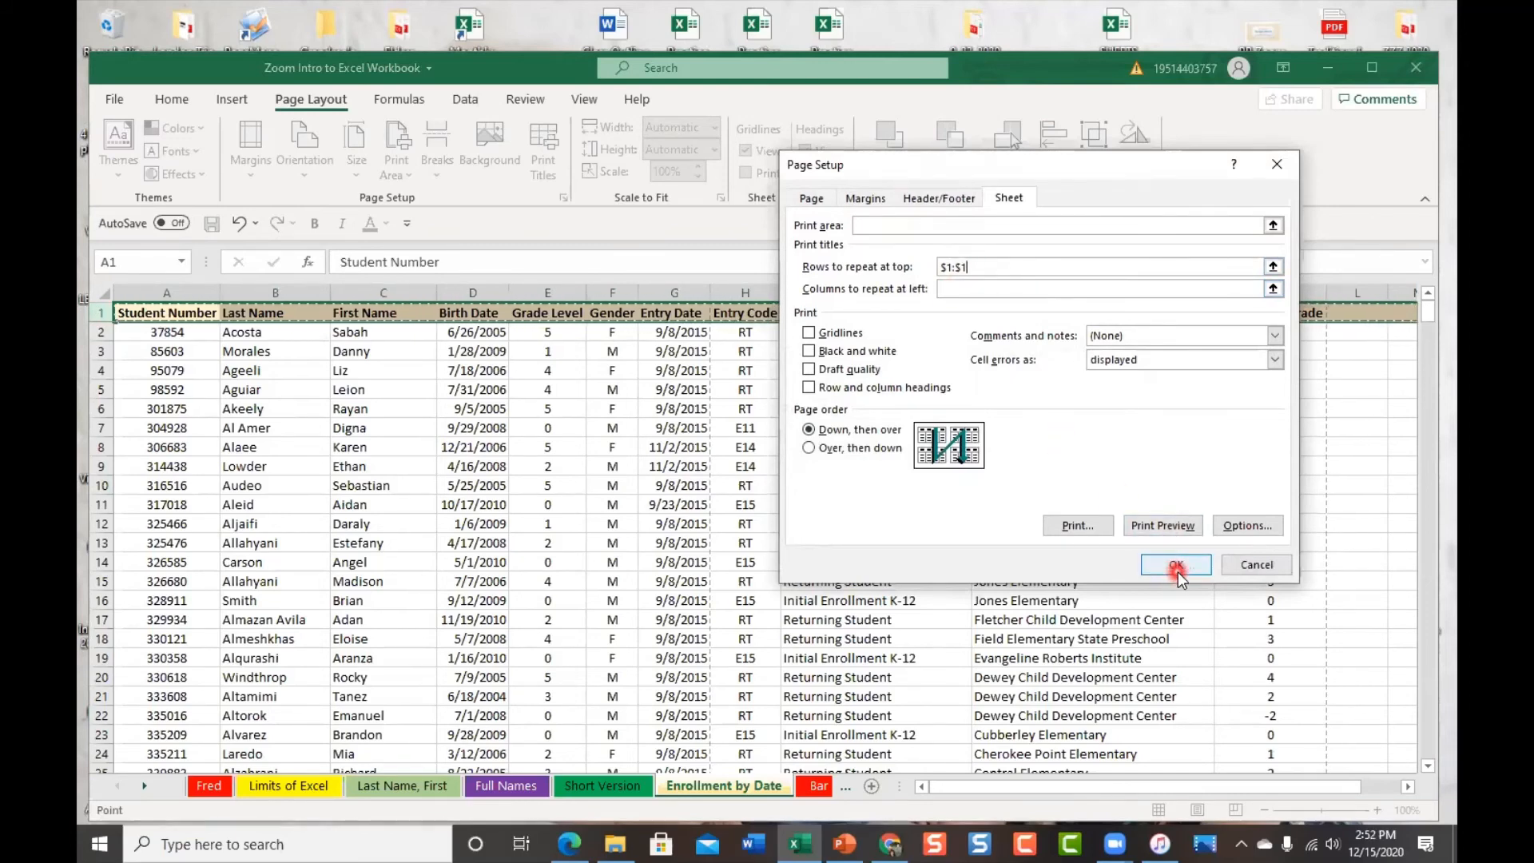
left_click(1182, 531)
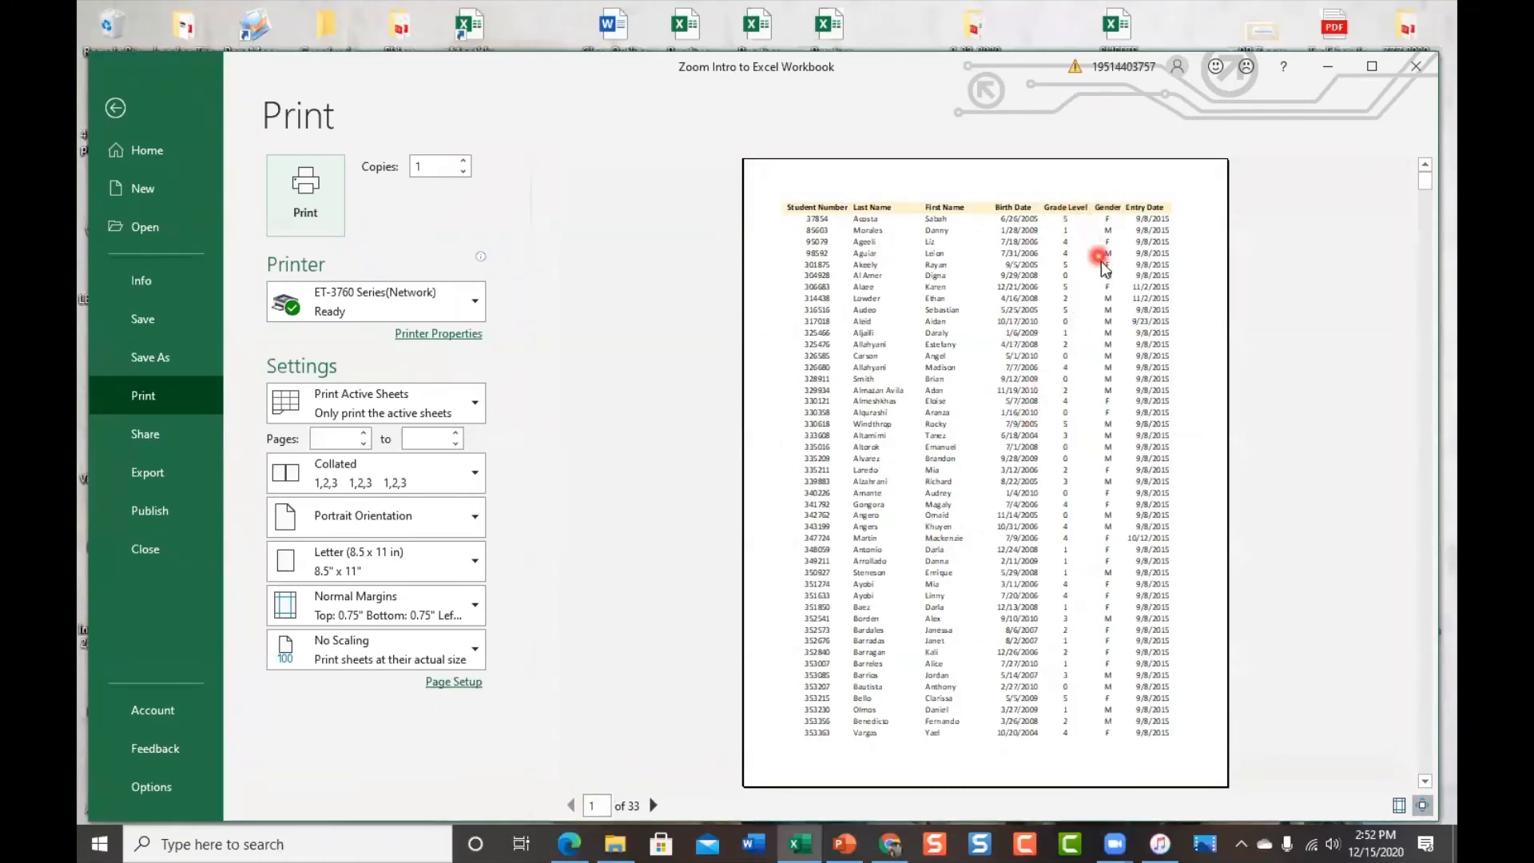
Page through the 33-page preview with the repeated header row, then go back to the sheet
scroll(1098, 327, "down", 2)
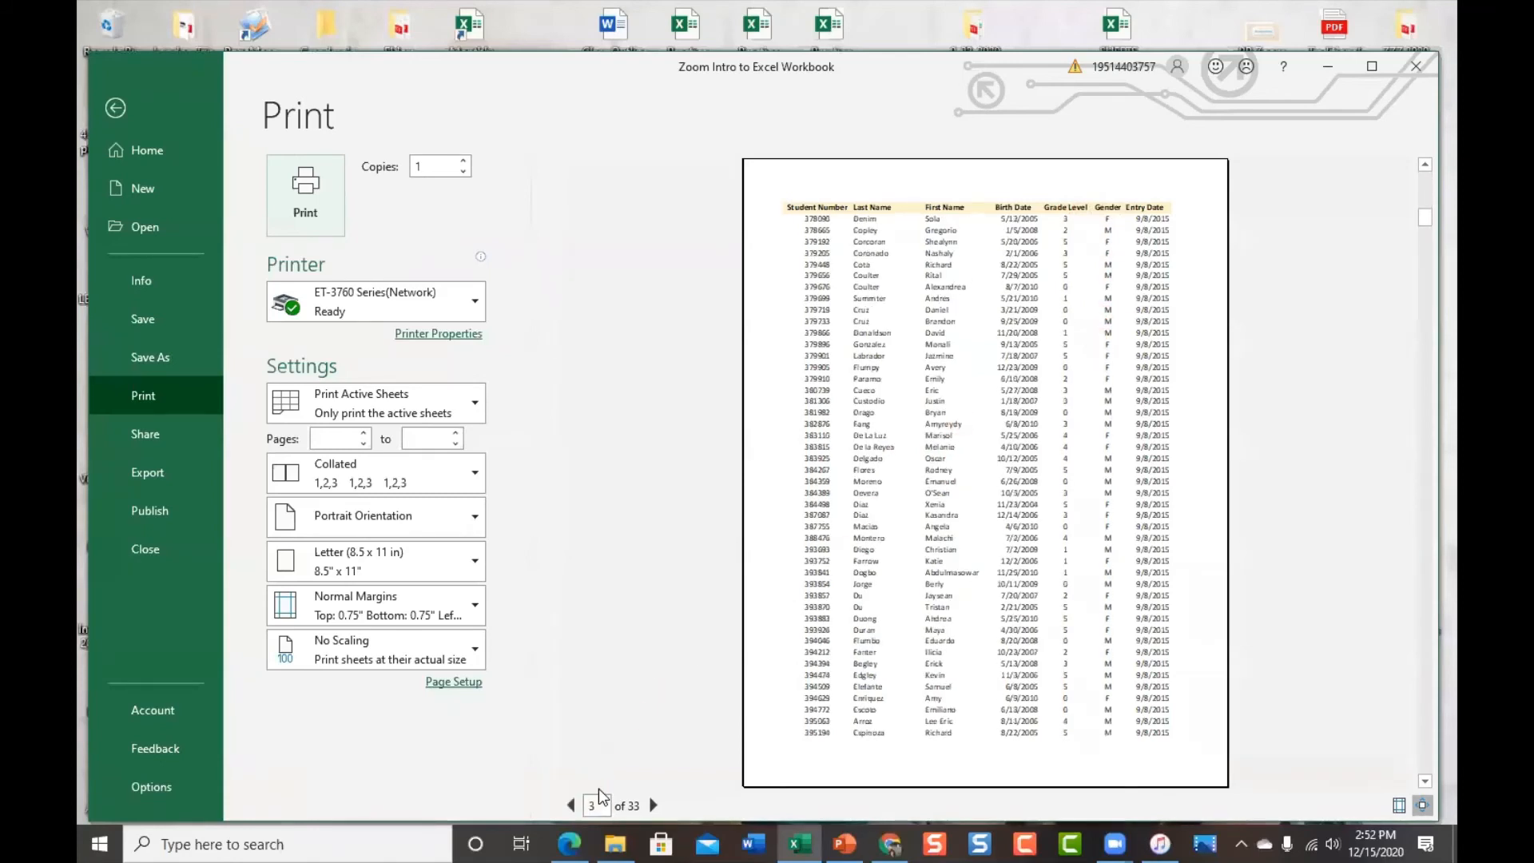
scroll(998, 507, "down", 1)
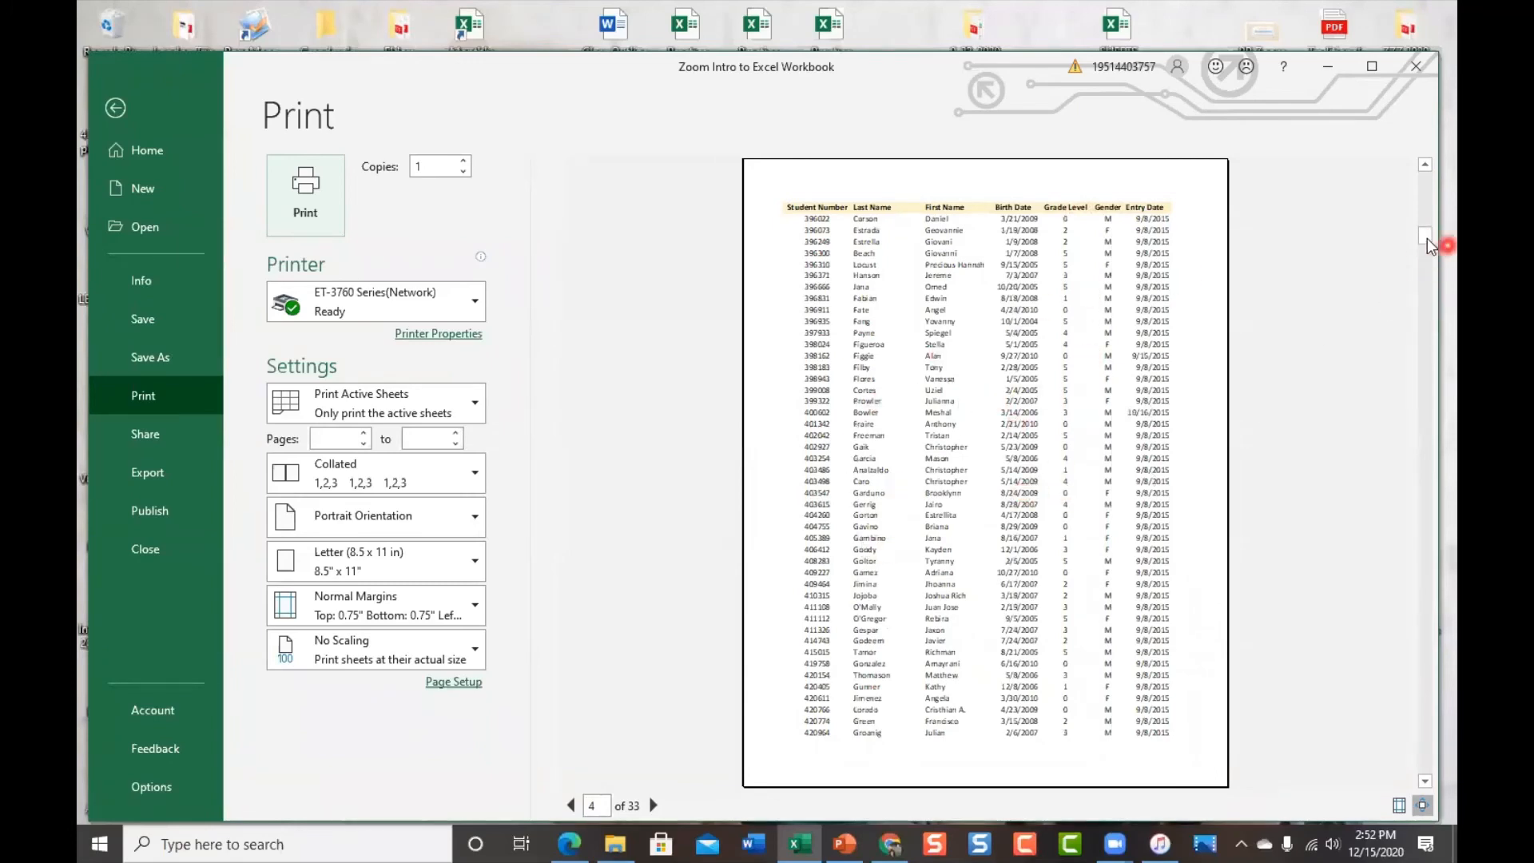
scroll(1010, 445, "down", 8)
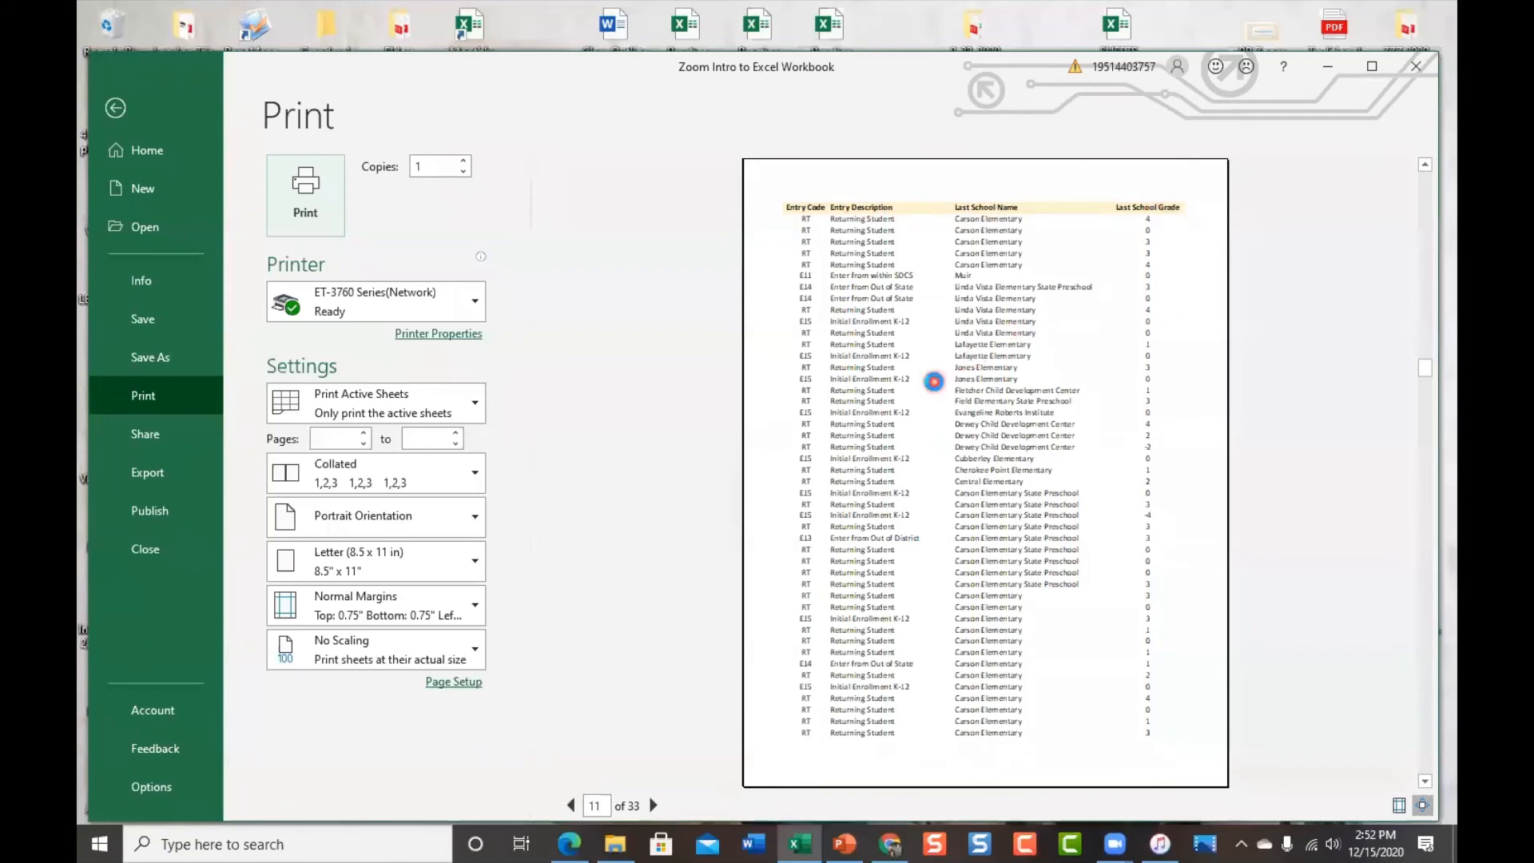
scroll(934, 383, "up", 2)
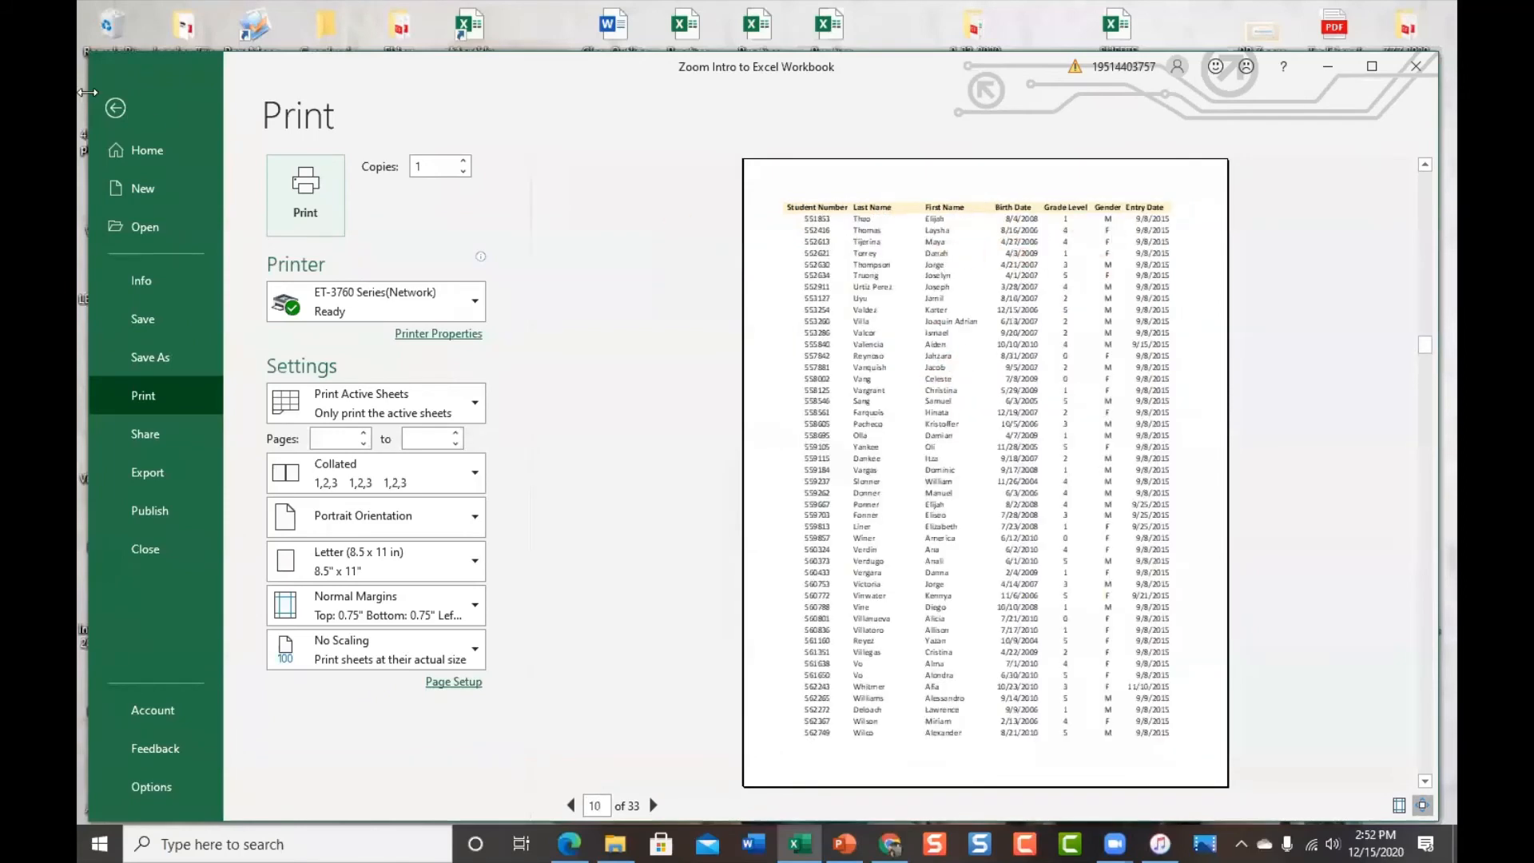
left_click(115, 108)
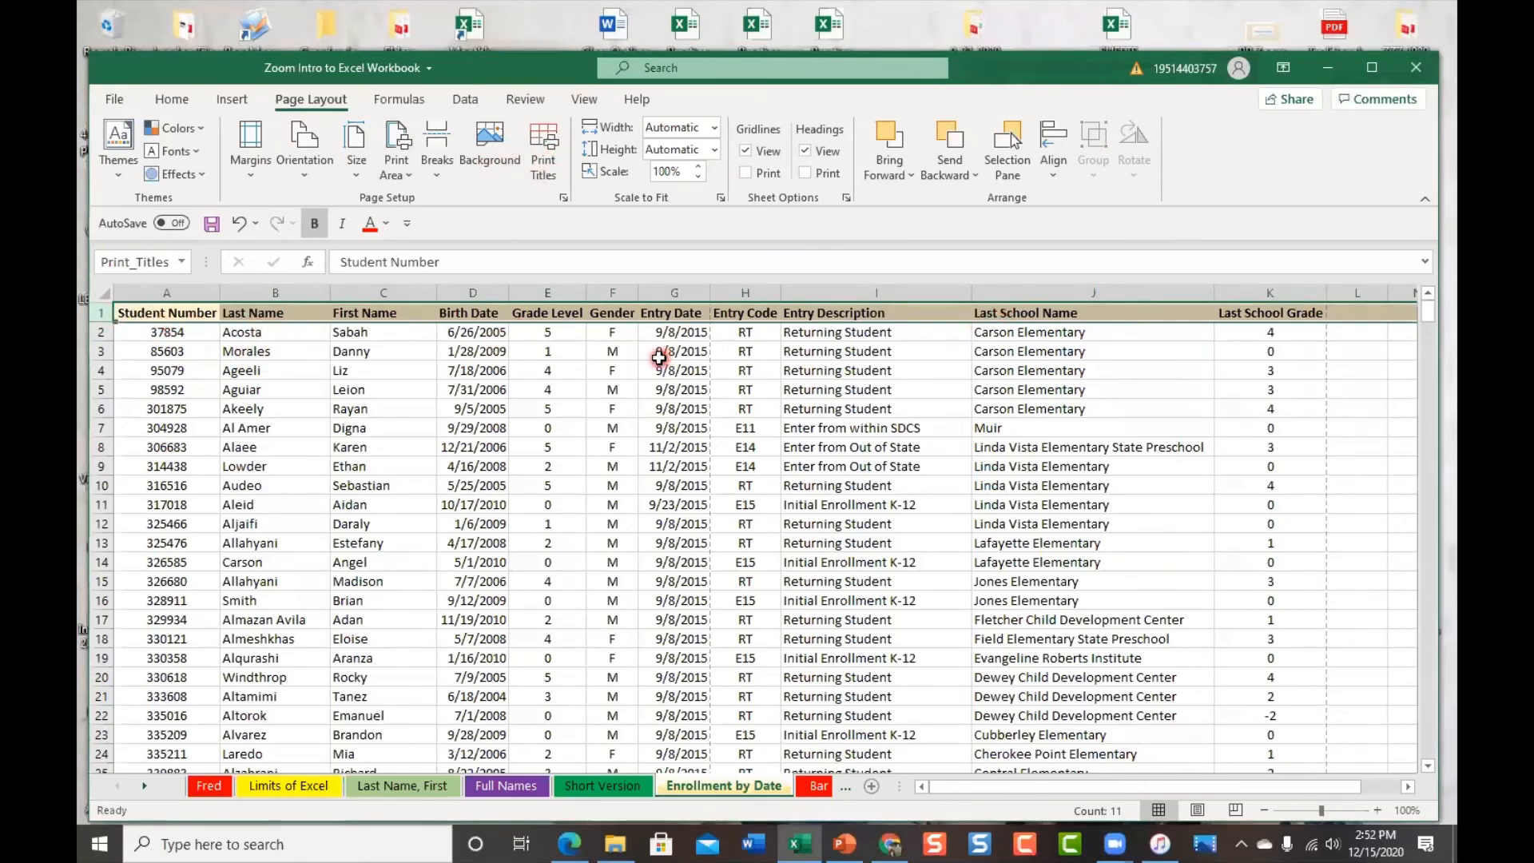
Undo and then redo the column width change near the First Name column
left_click(431, 390)
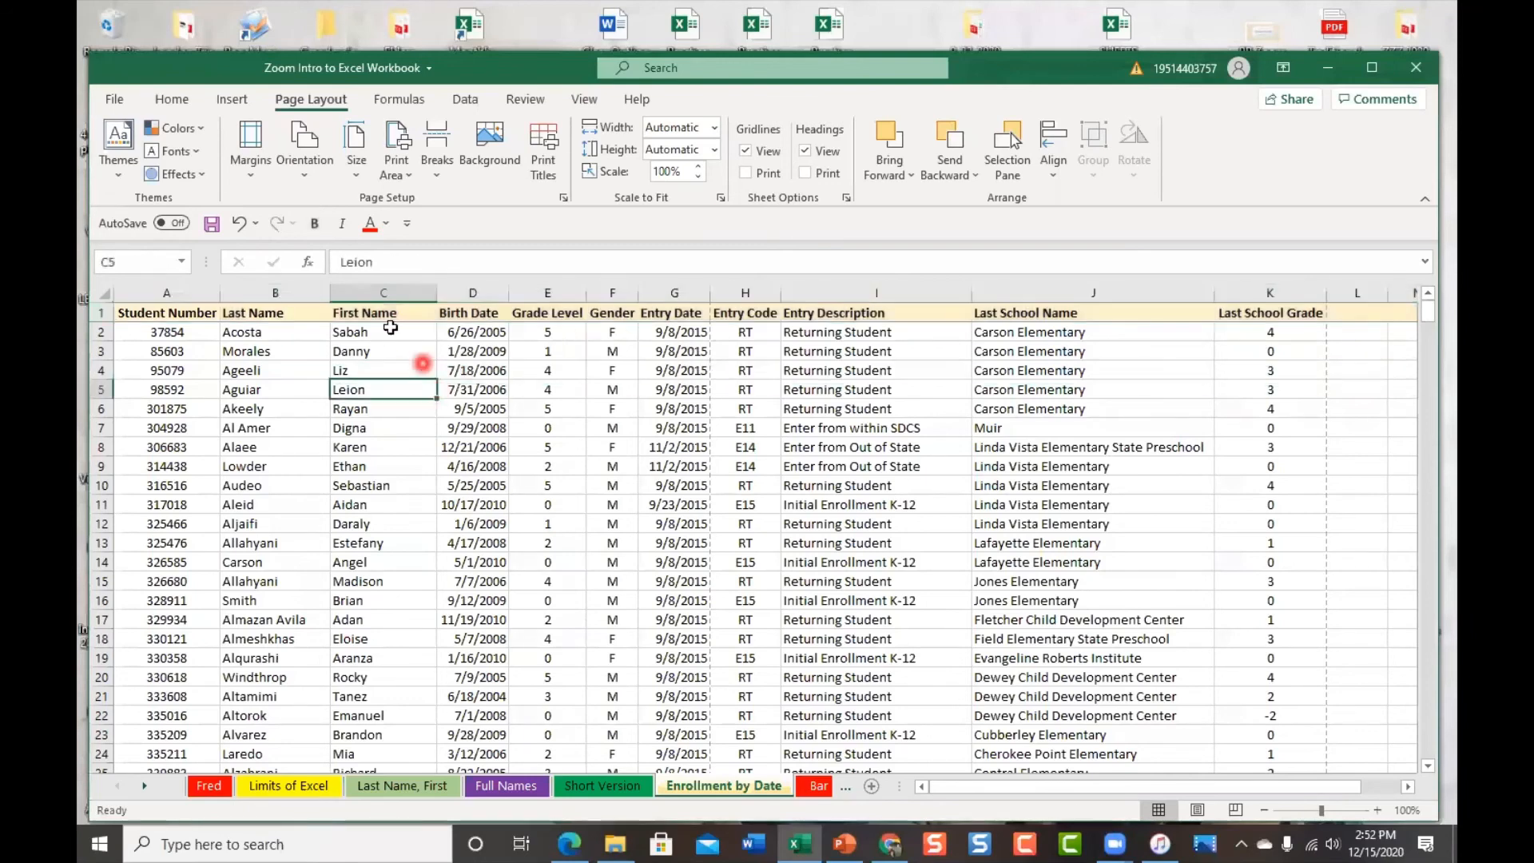
left_click(234, 228)
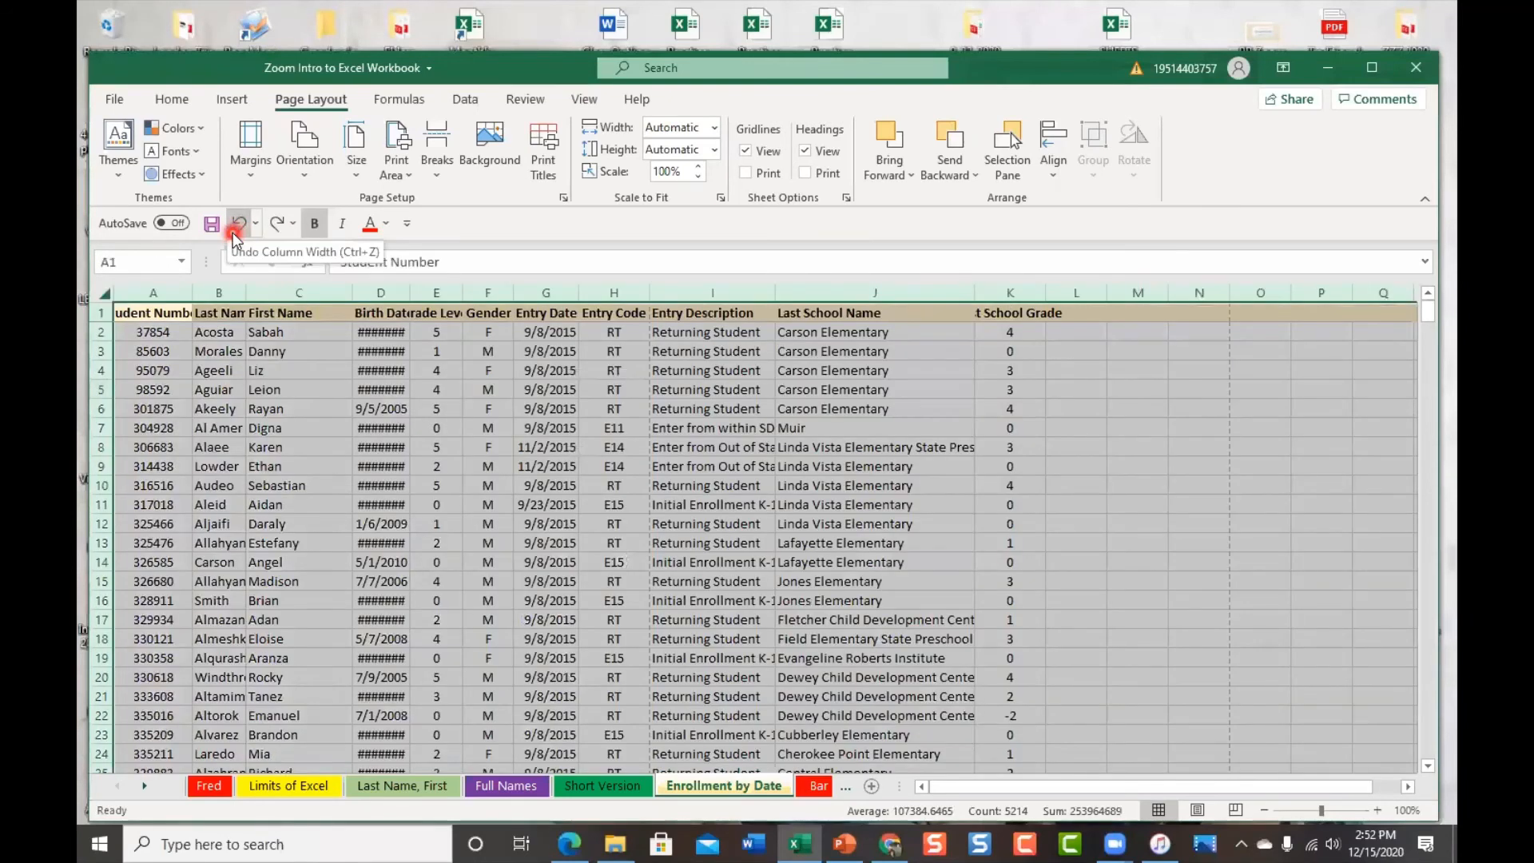
left_click(274, 224)
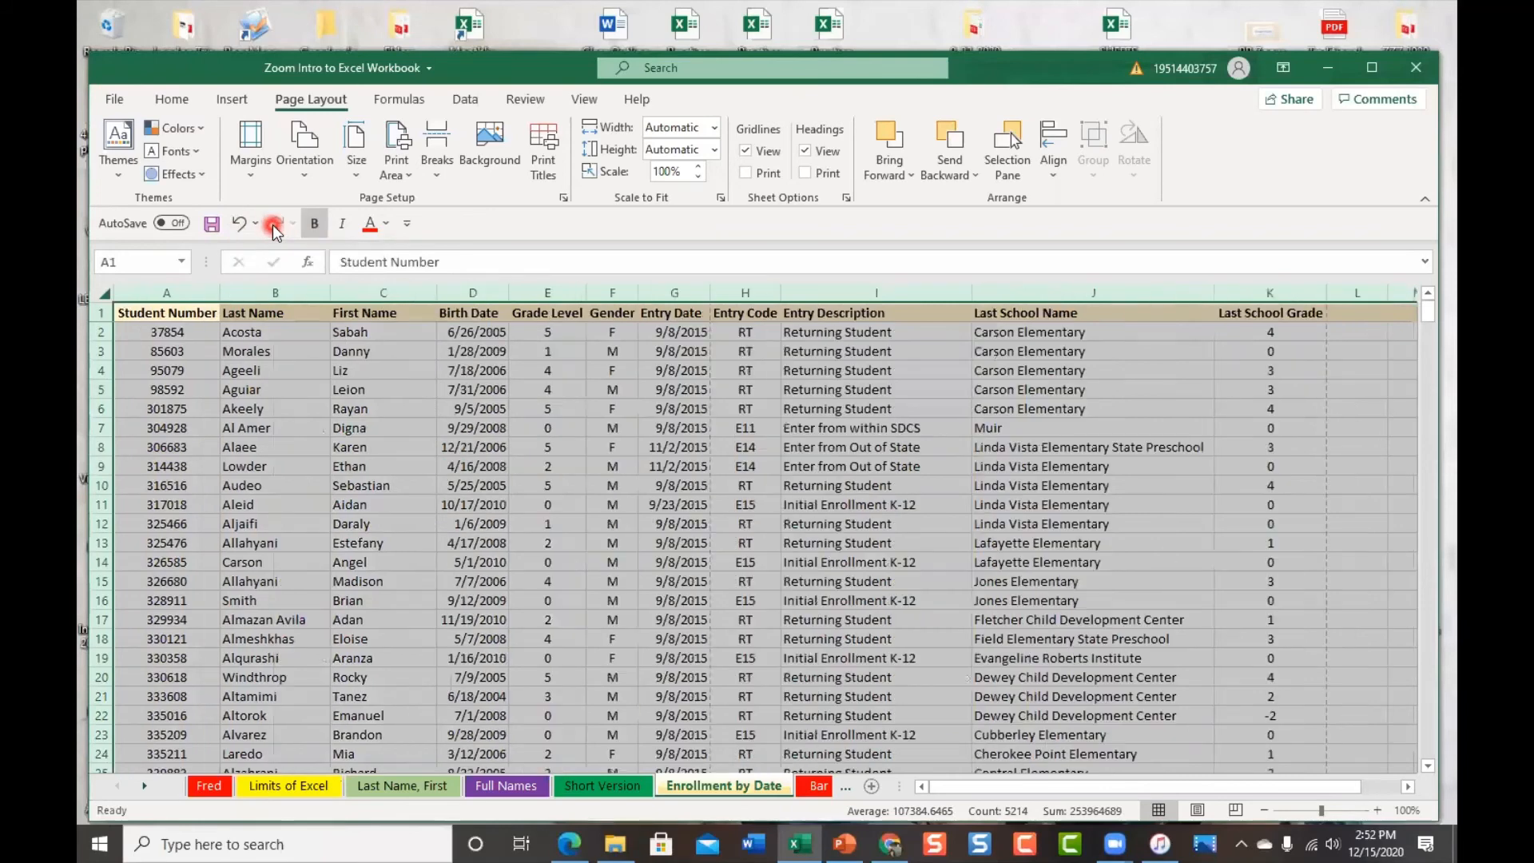
scroll(447, 432, "down", 2)
scroll(450, 434, "up", 2)
Unfreeze the header row with Unfreeze Panes and switch to the Bar Chart To Be sheet
left_click(583, 101)
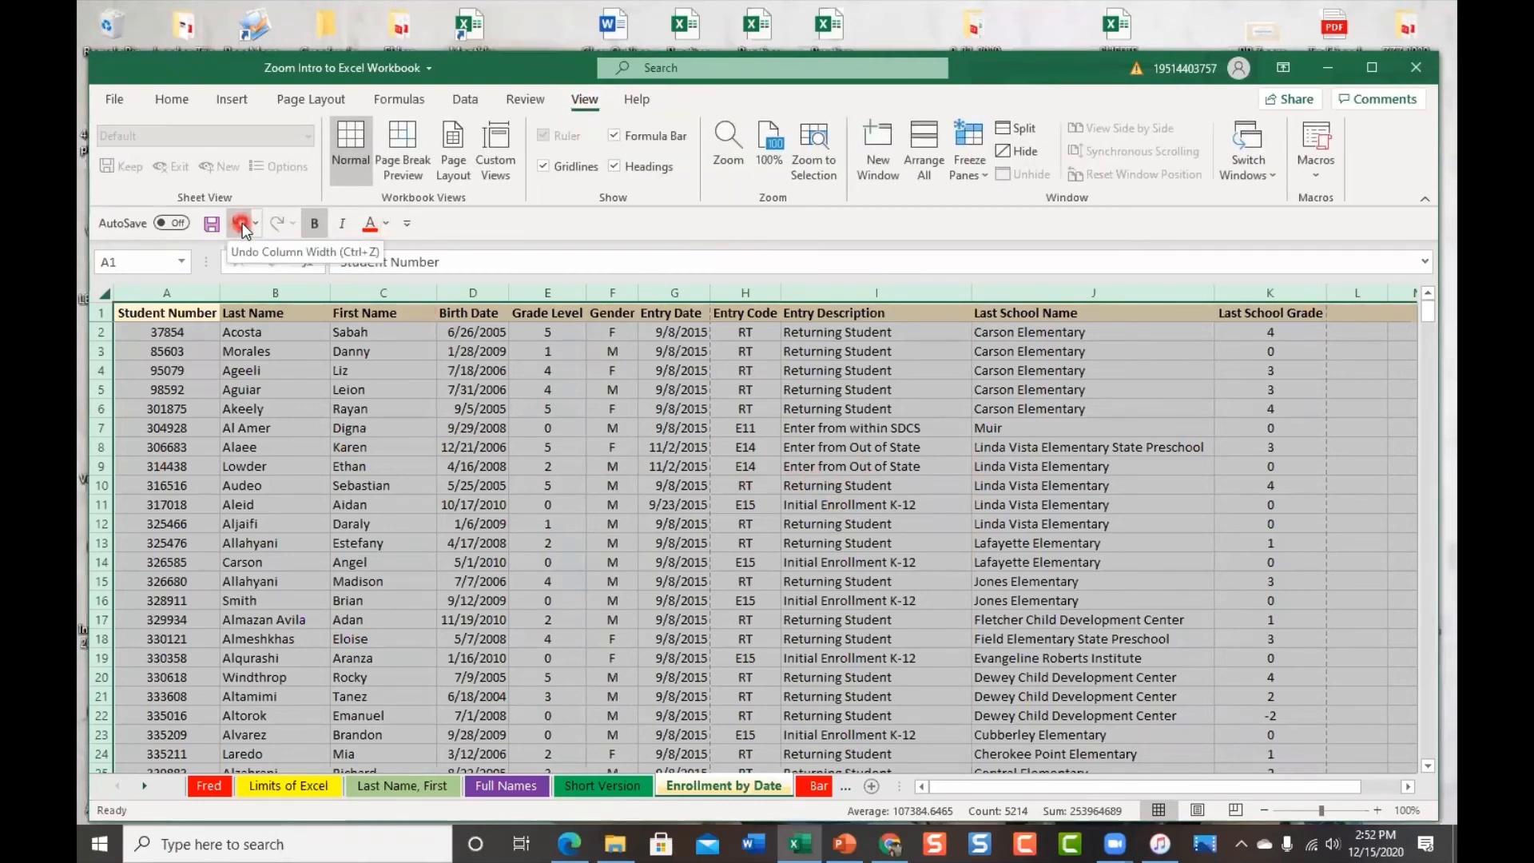
left_click(972, 169)
left_click(1043, 216)
scroll(999, 412, "down", 3)
scroll(999, 411, "up", 3)
left_click(1000, 411)
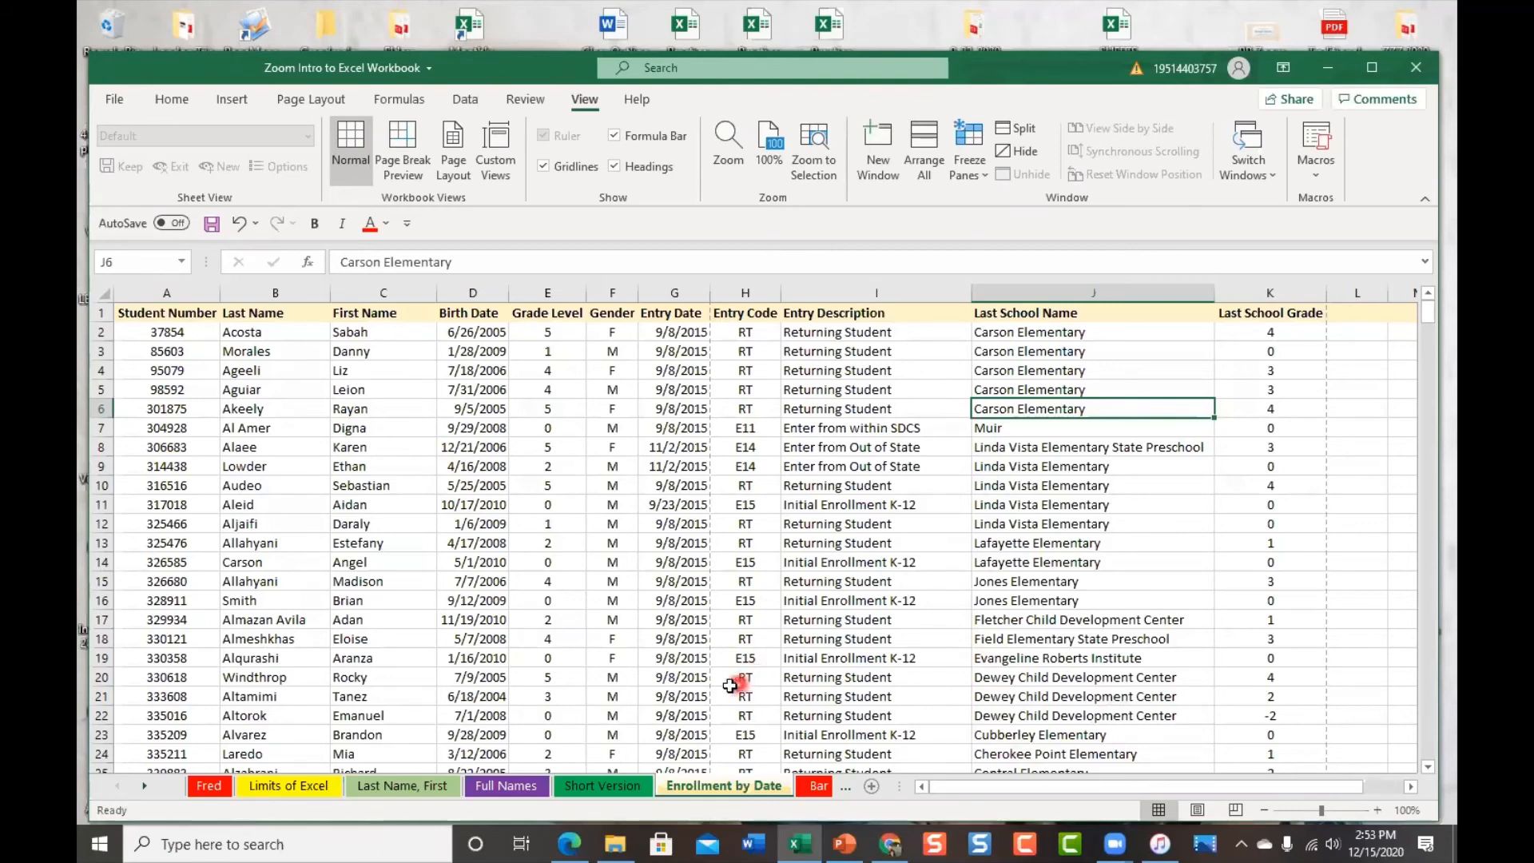
left_click(847, 787)
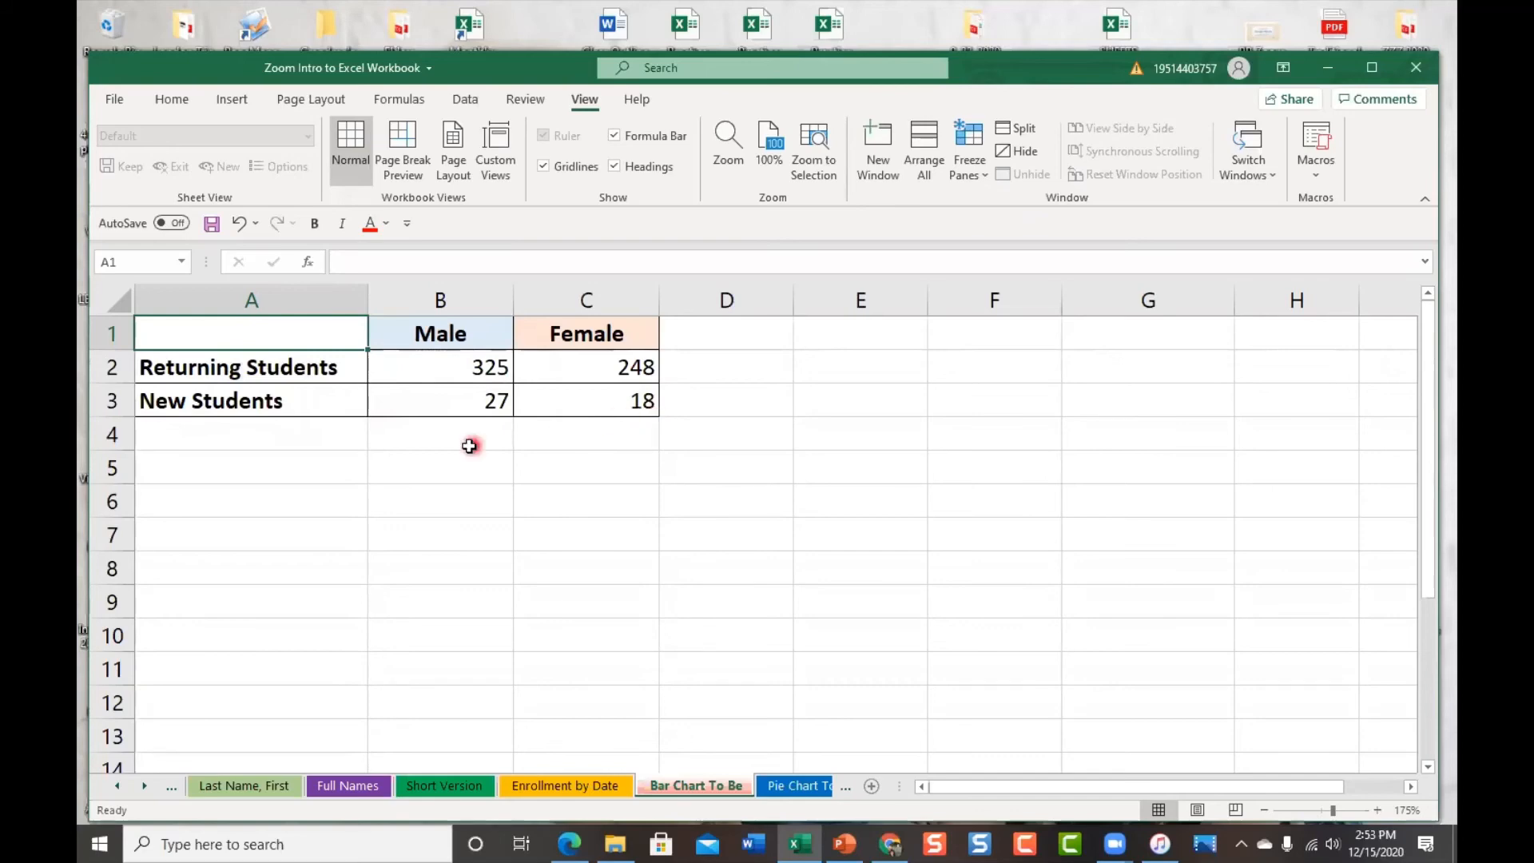
Select A1:C3 and insert a Clustered Bar chart through Quick Analysis
left_click_drag(304, 339, 586, 391)
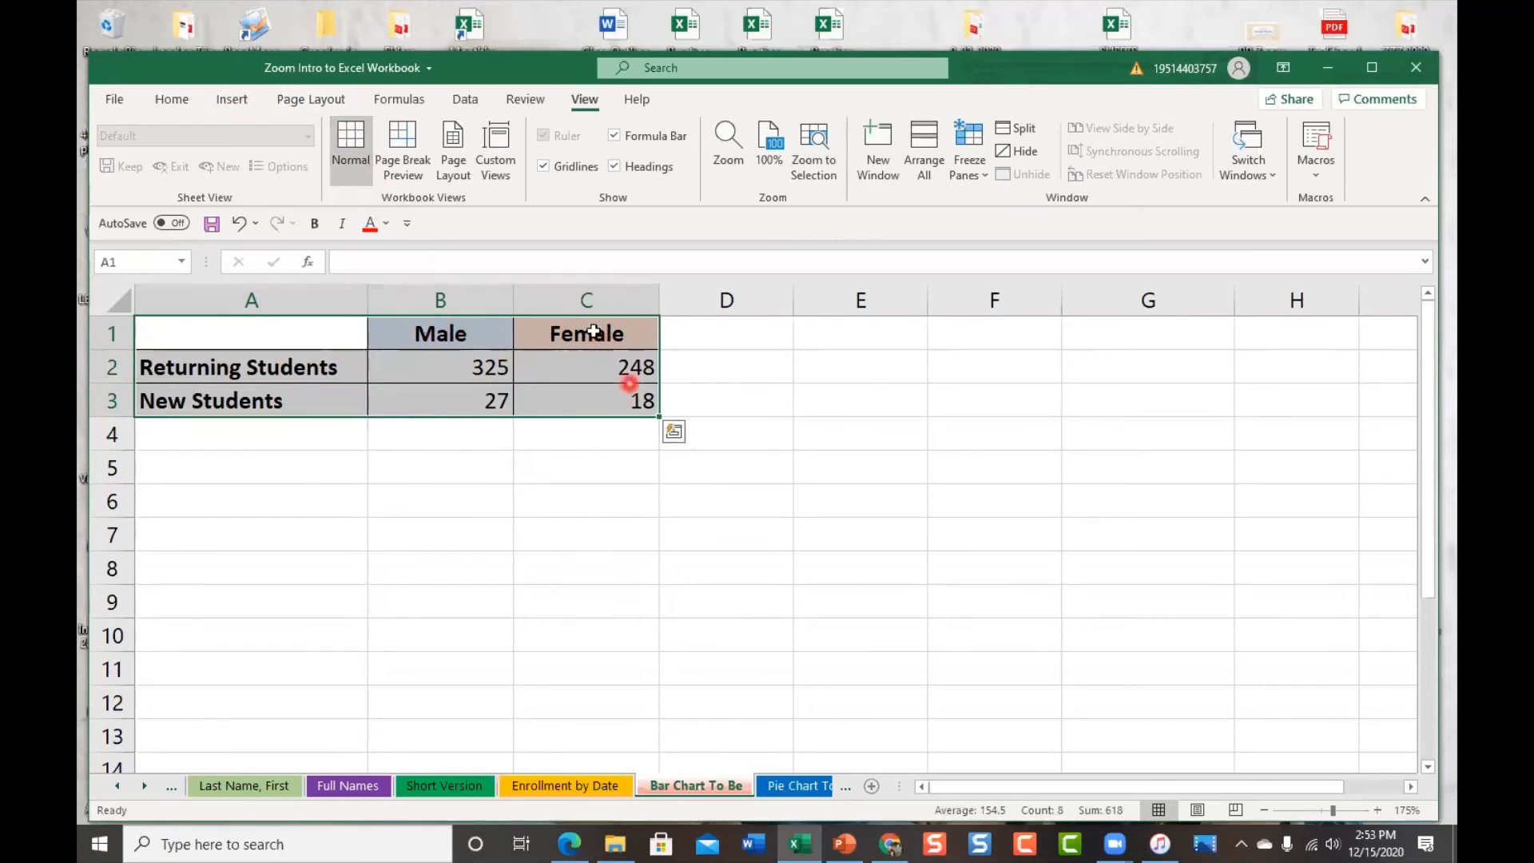
left_click(673, 436)
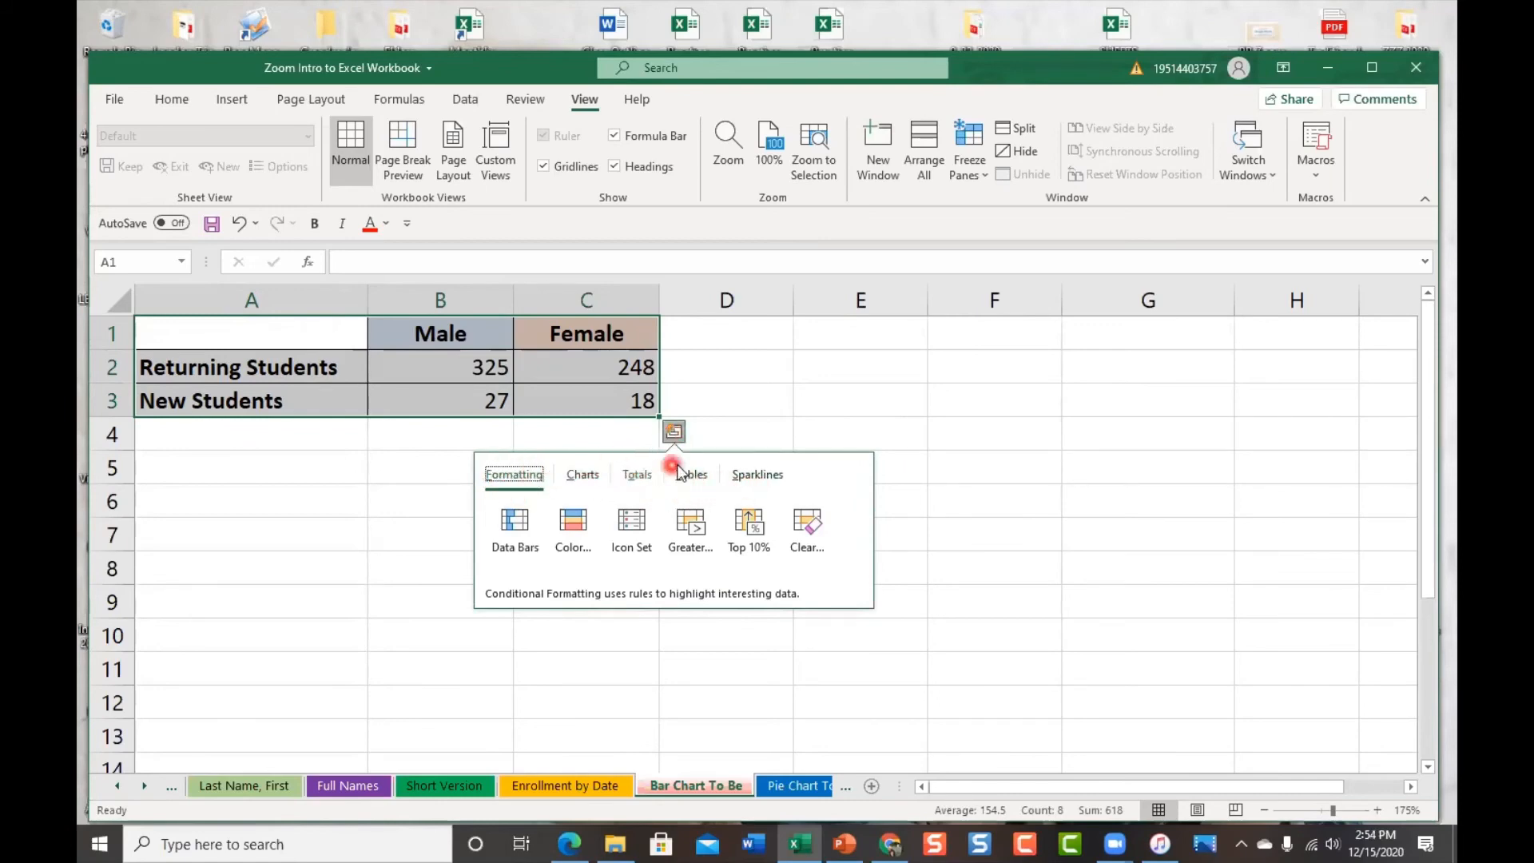
left_click(582, 479)
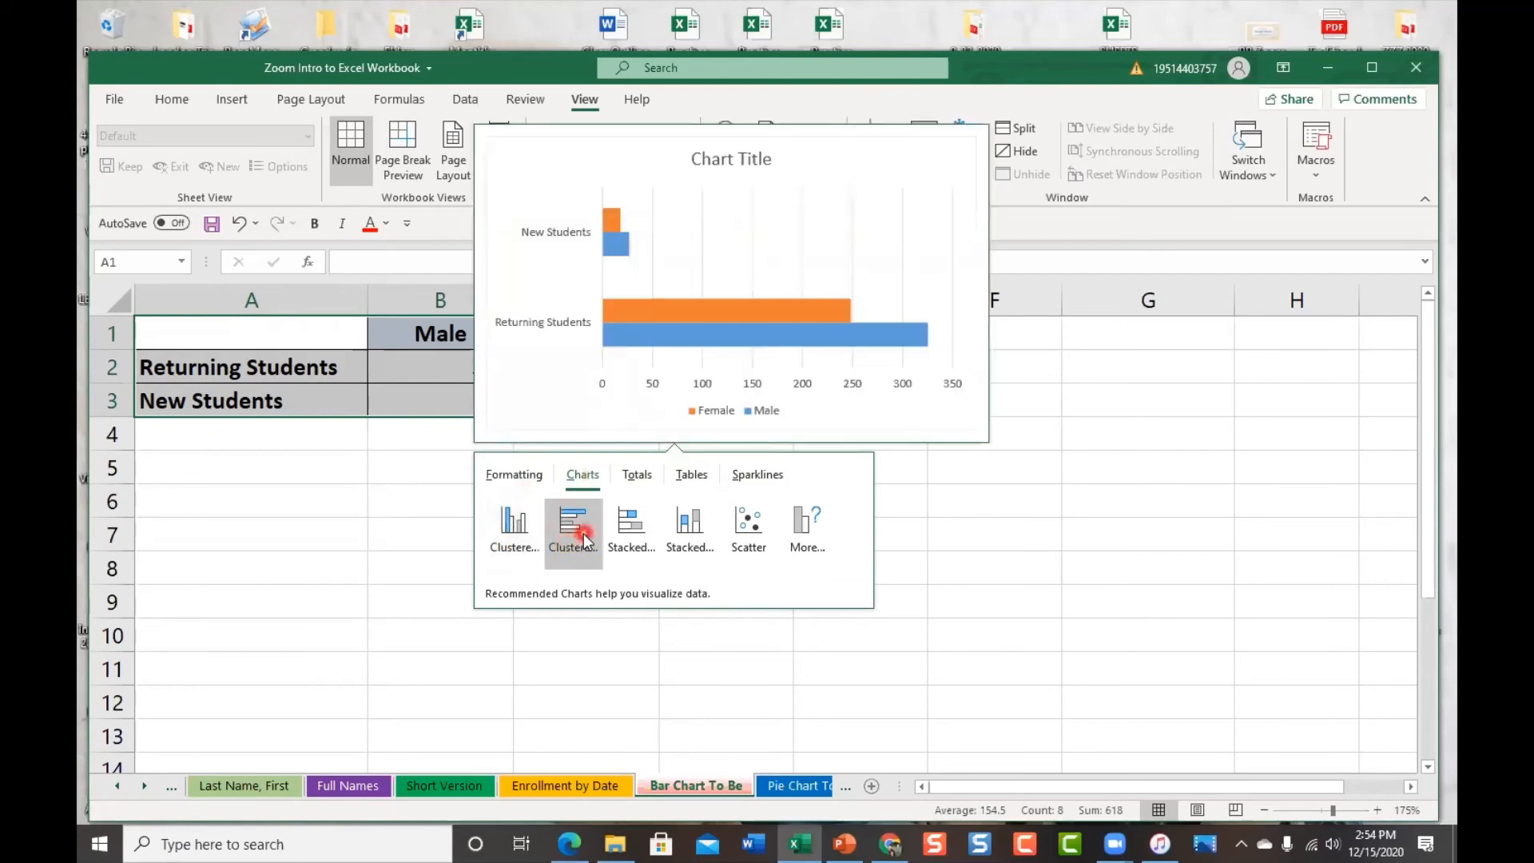
left_click(584, 540)
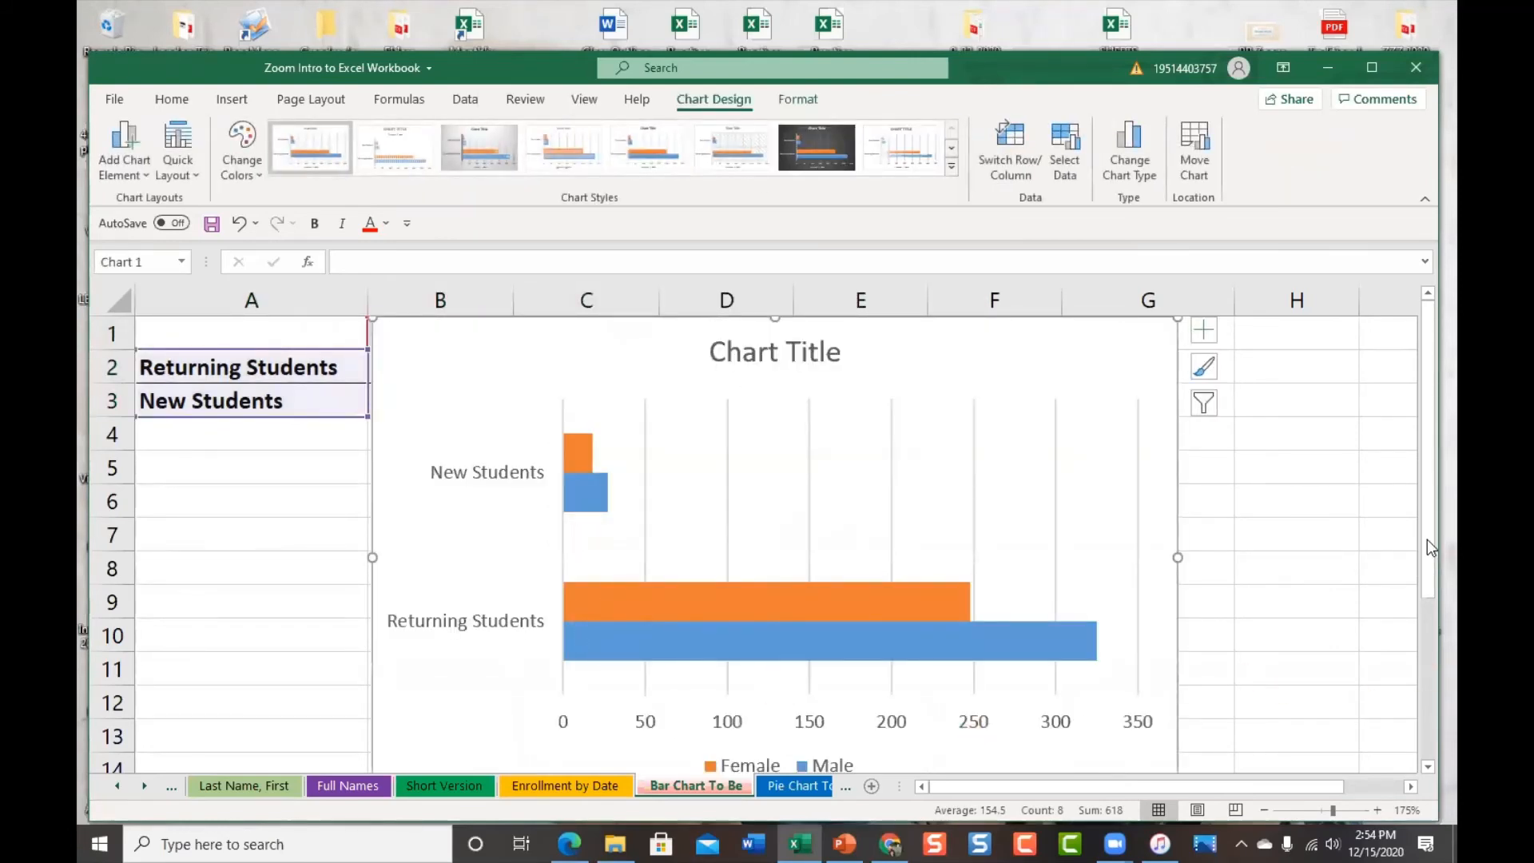
Move the chart down and right beside the Male/Female table, undoing two accidental edits
left_click(1305, 488)
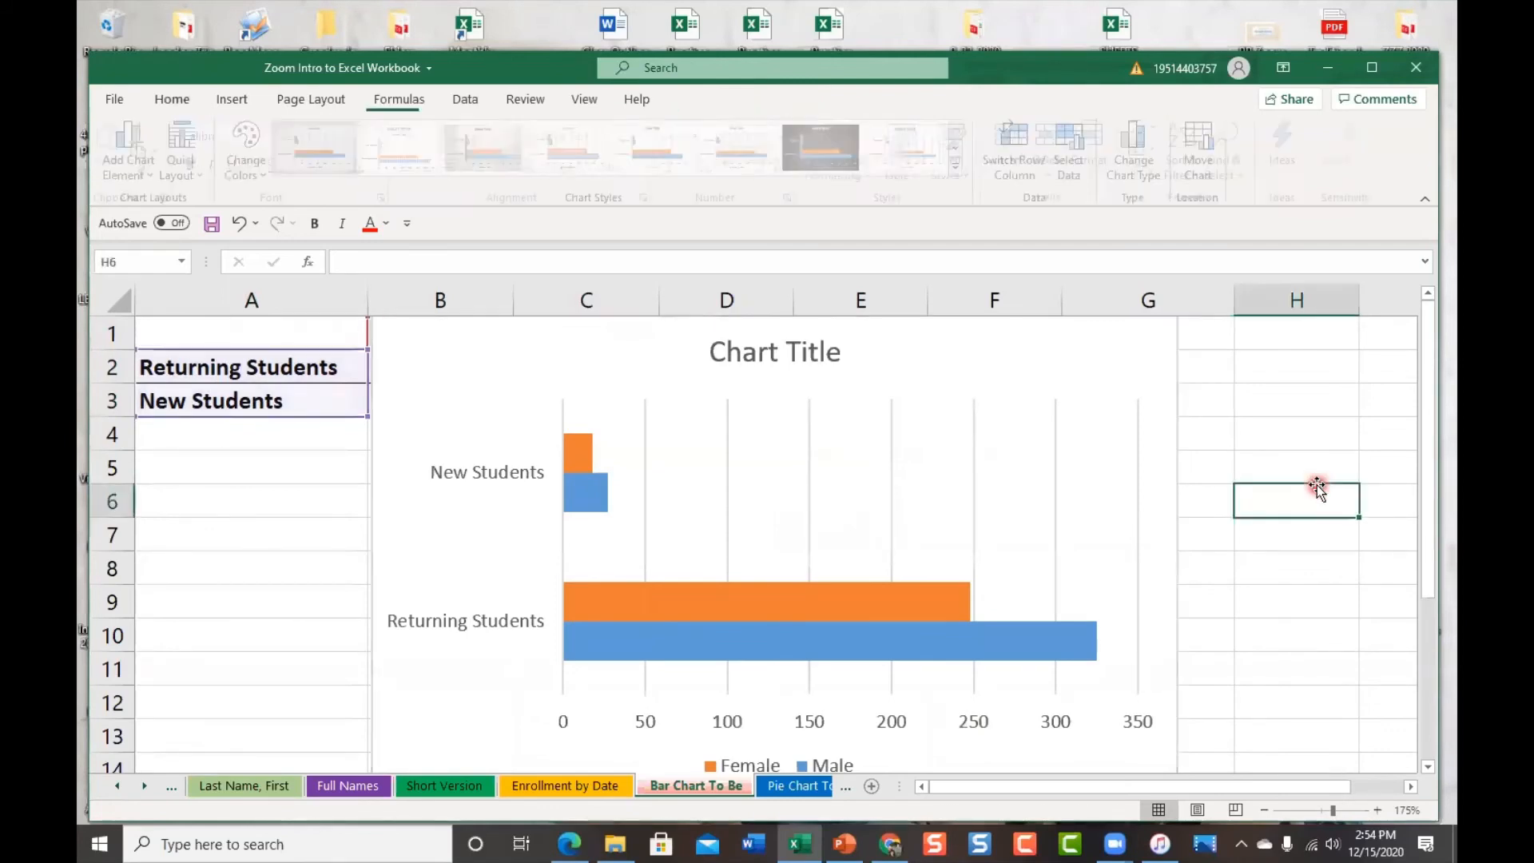
scroll(1310, 489, "down", 2)
scroll(1312, 489, "down", 3)
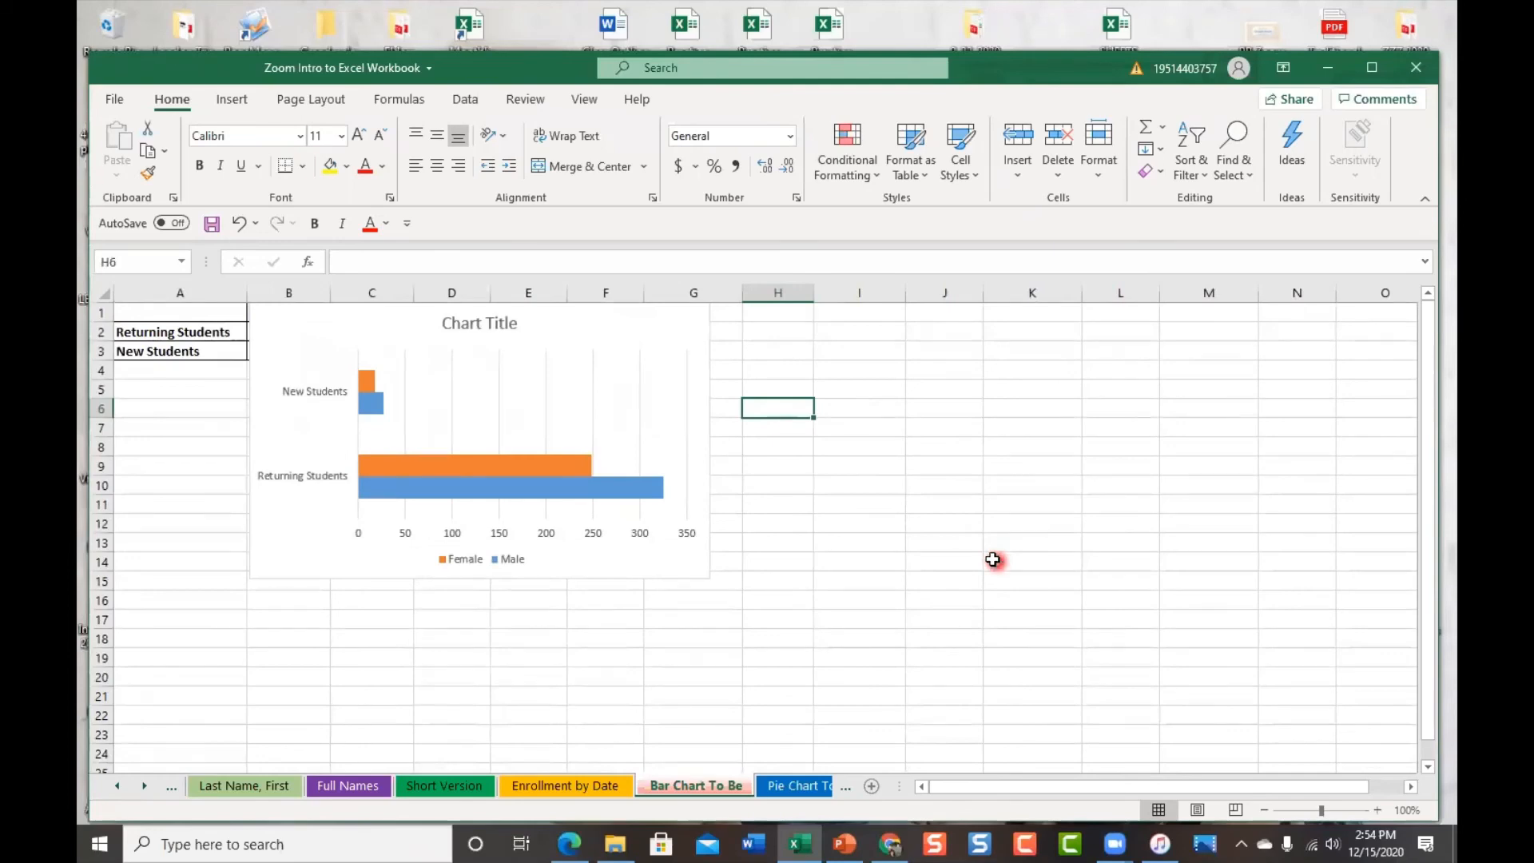
left_click_drag(458, 389, 755, 408)
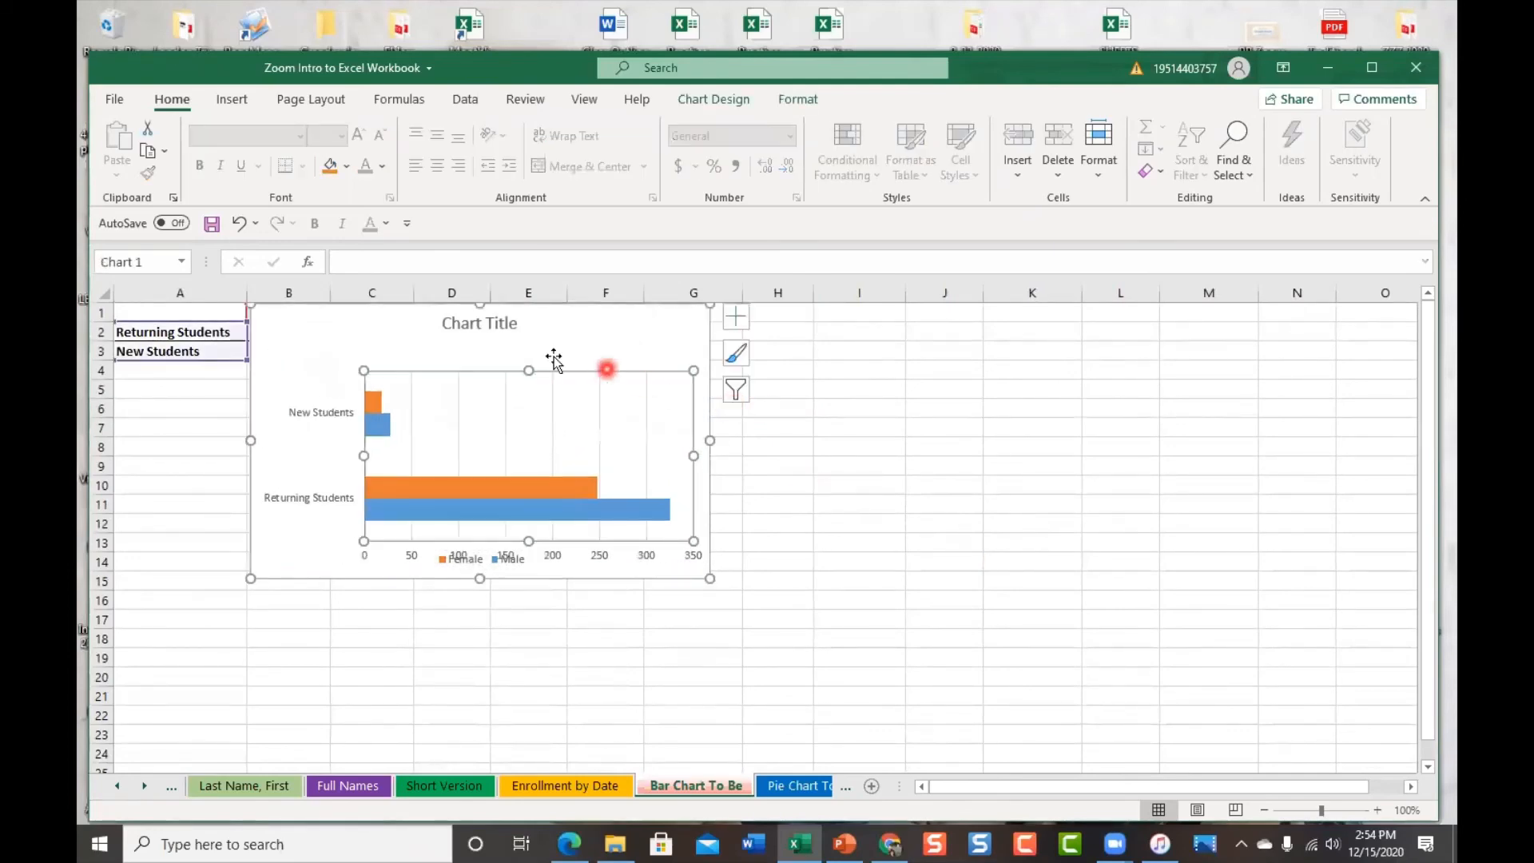
left_click(238, 224)
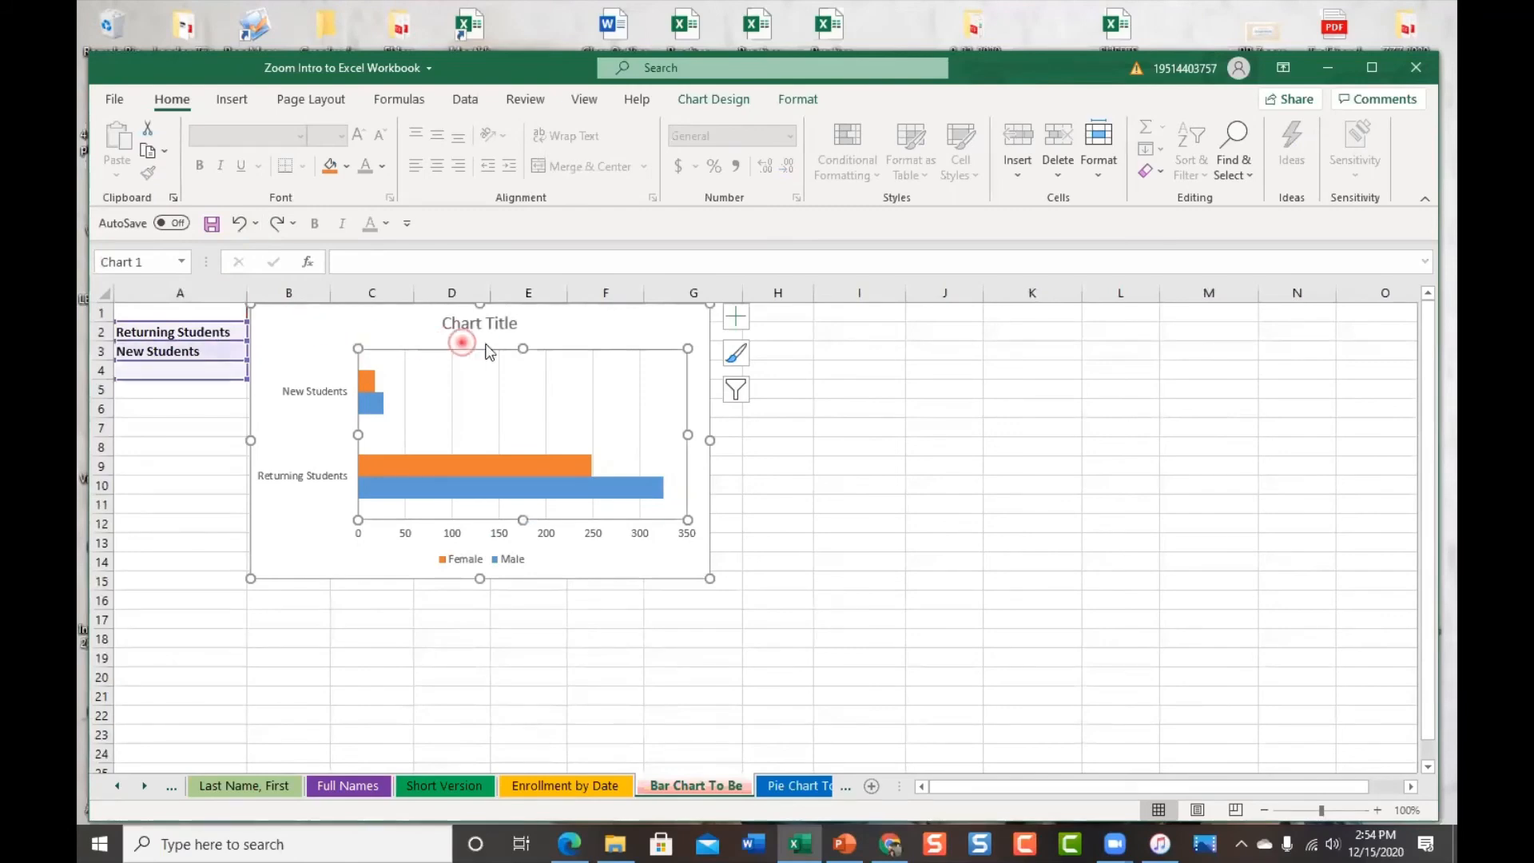
left_click_drag(479, 352, 480, 352)
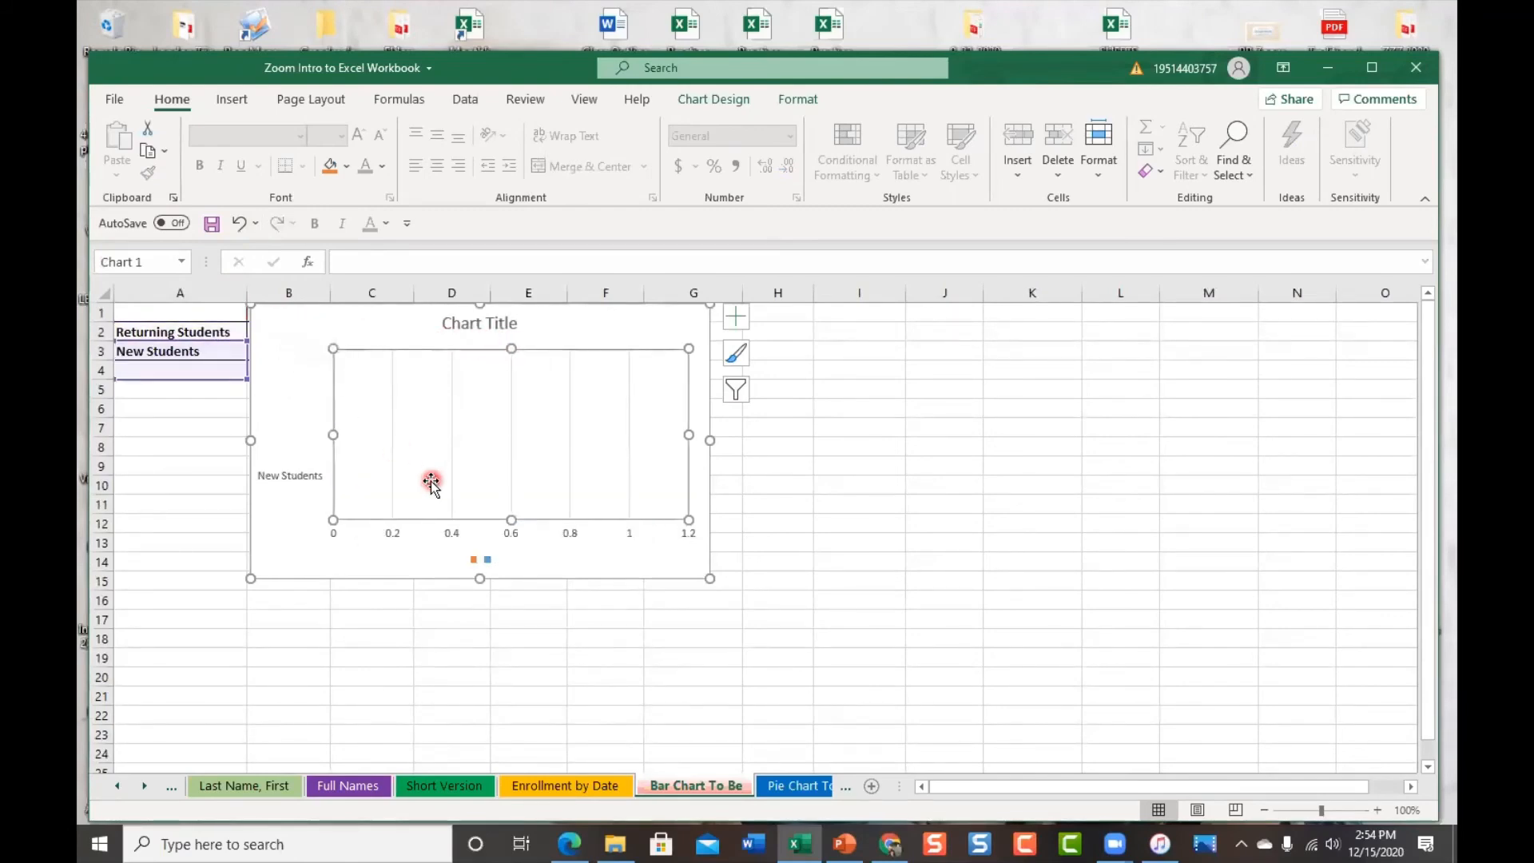
left_click(238, 224)
left_click_drag(249, 385, 500, 412)
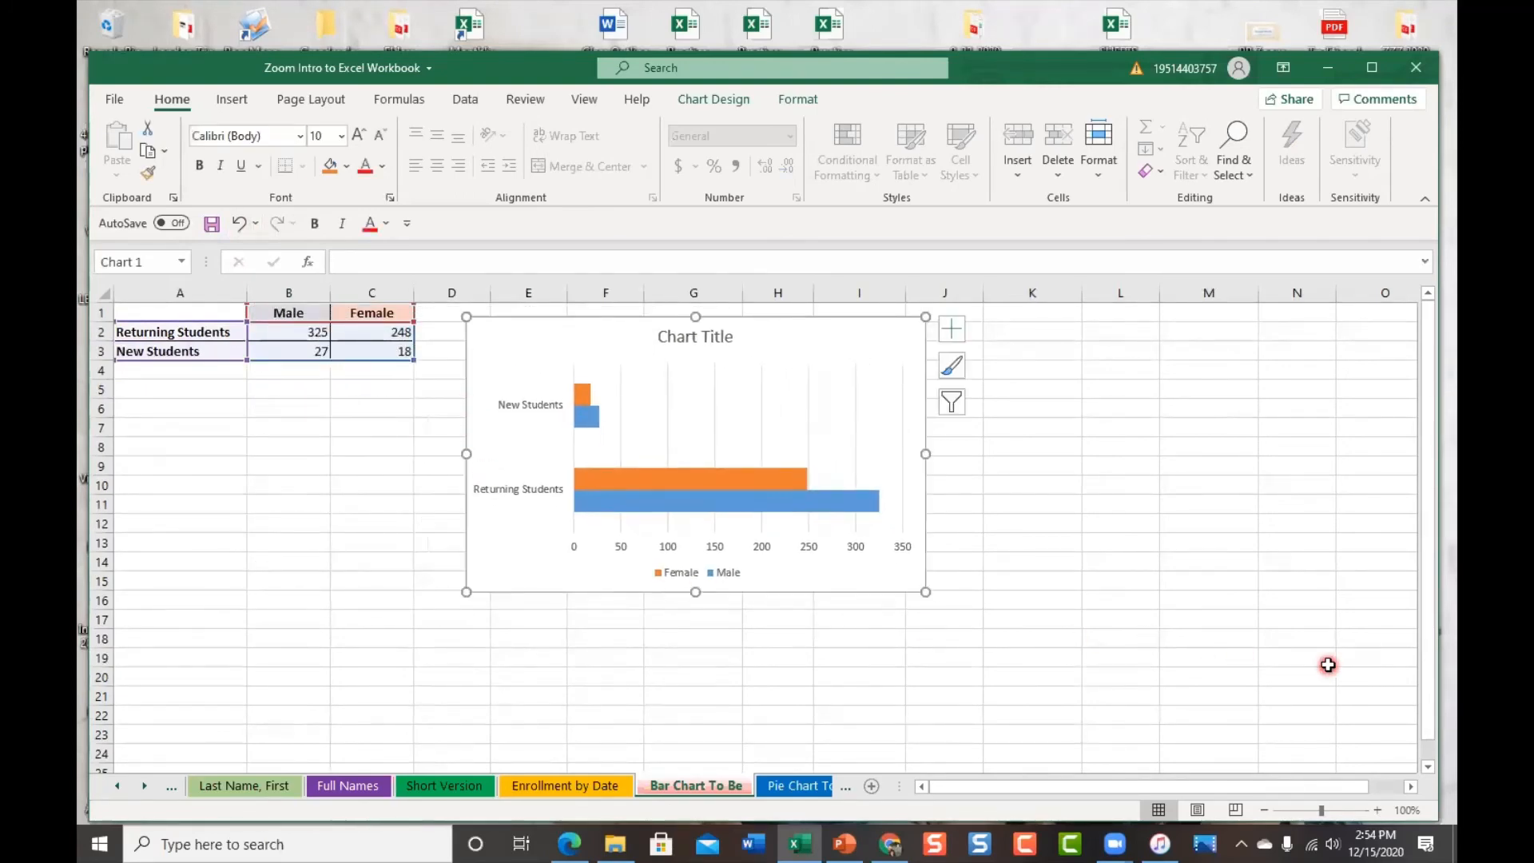
scroll(1327, 665, "up", 2)
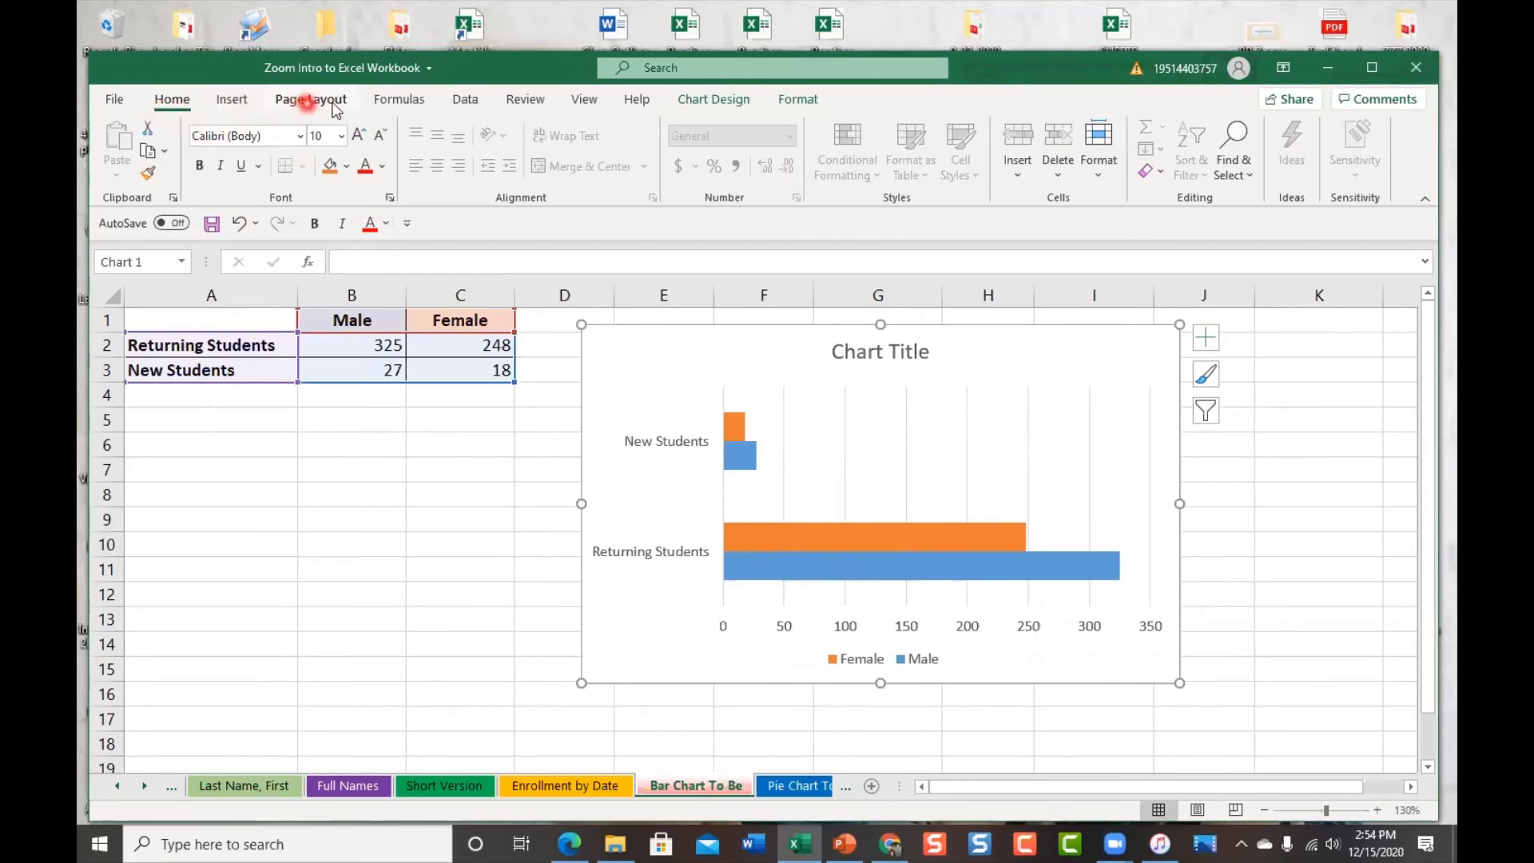
Apply chart Style 3 with value labels and recolour the bars with the blue-green Colorful palette
left_click(700, 102)
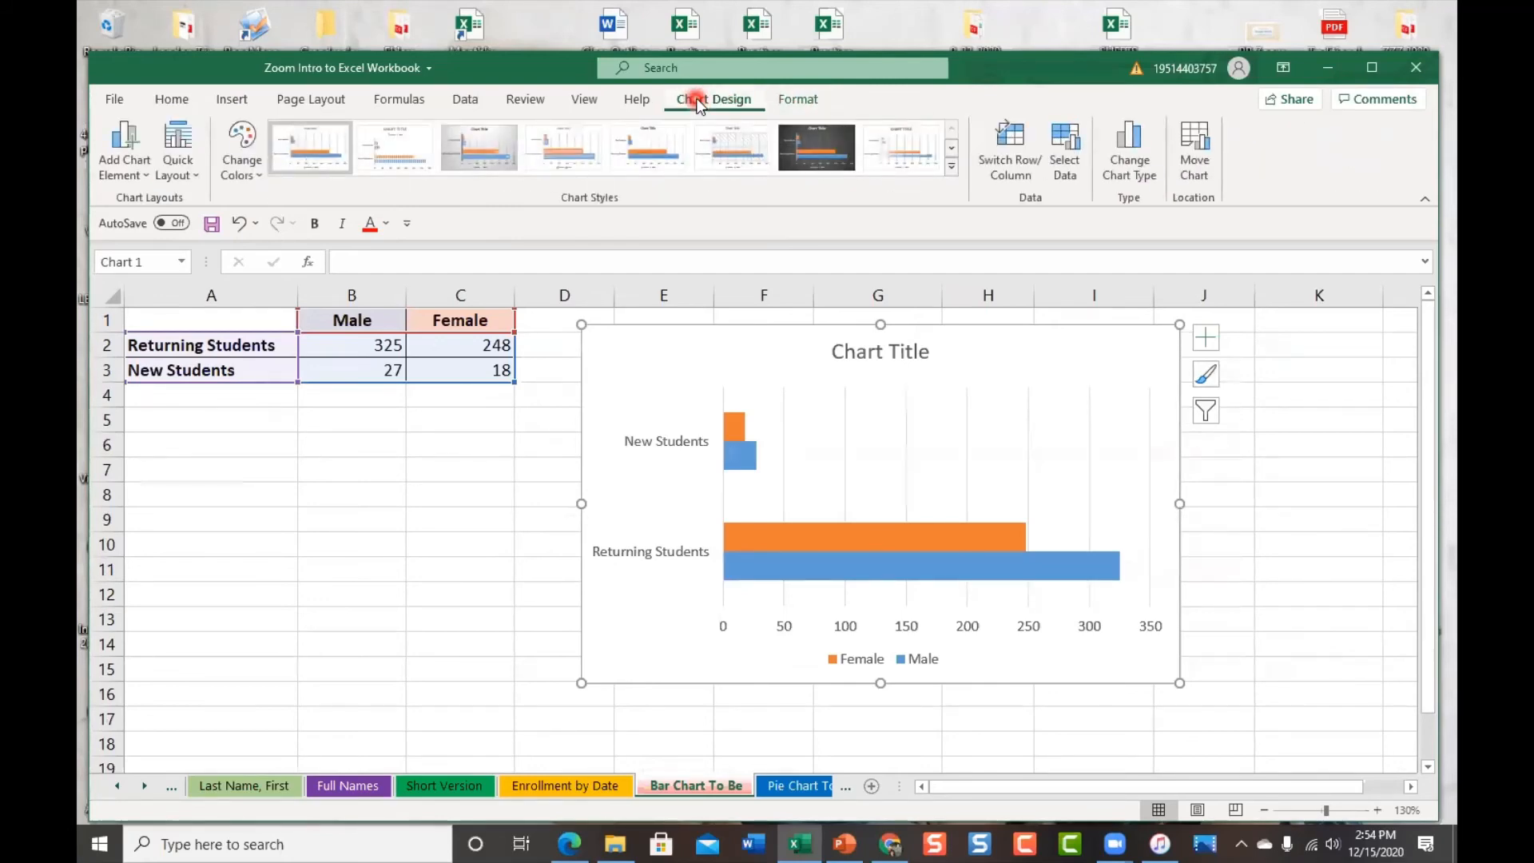
left_click(815, 153)
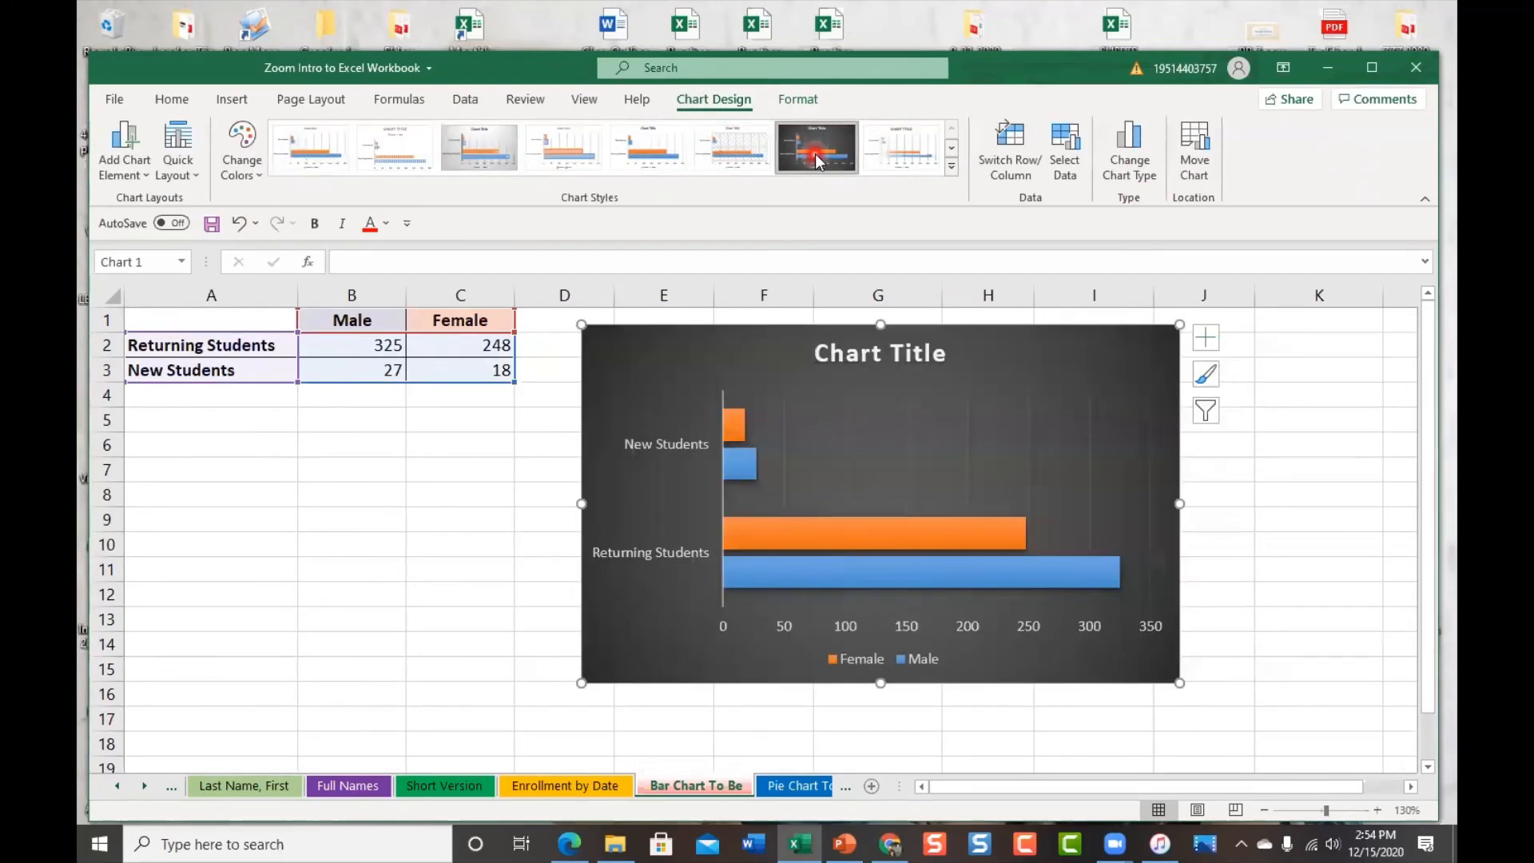
left_click(733, 151)
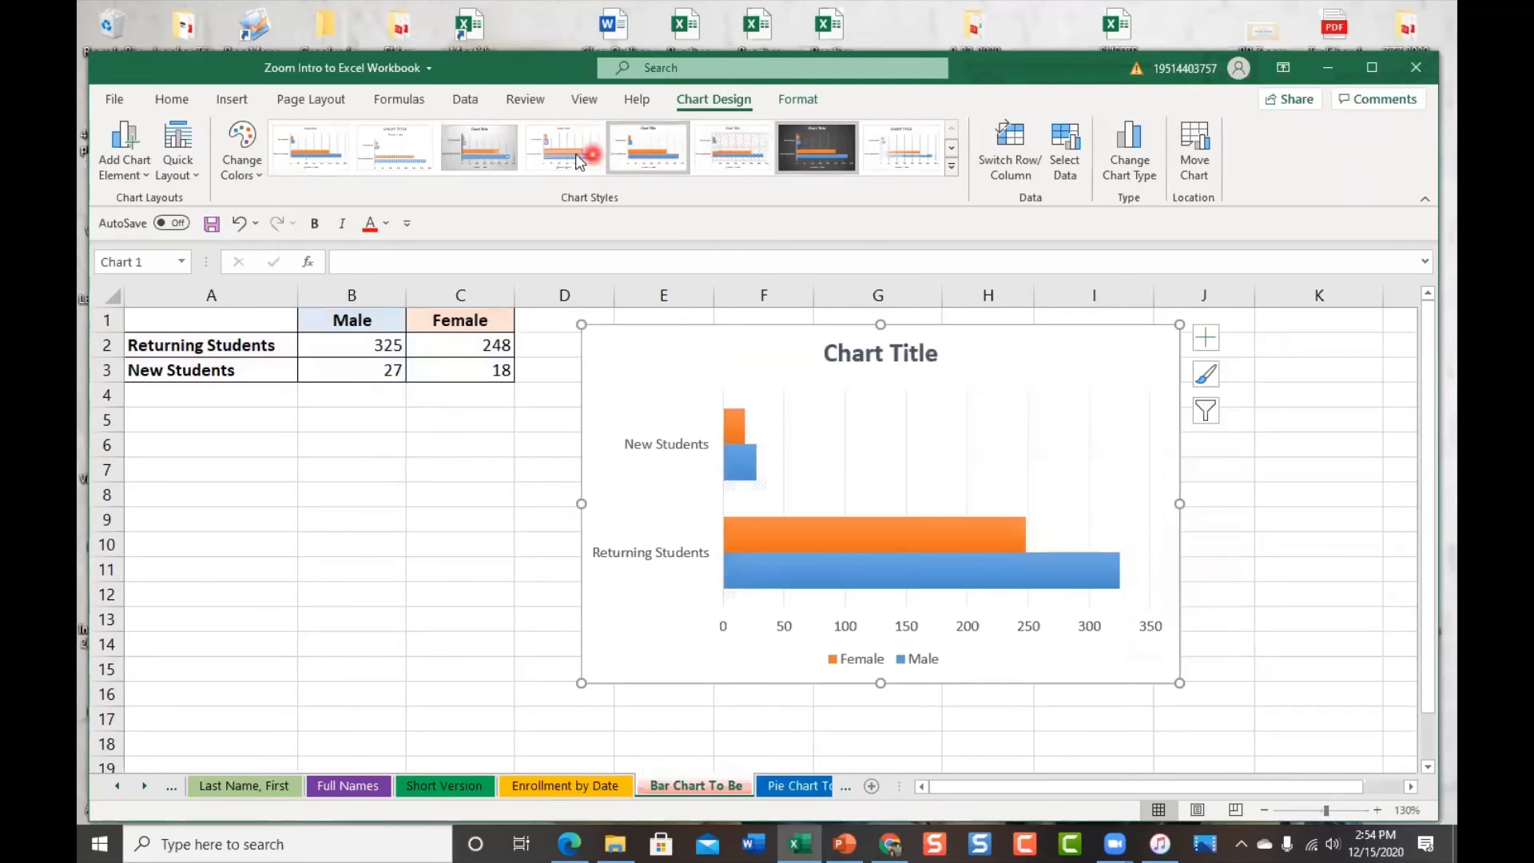
left_click(500, 152)
left_click(477, 157)
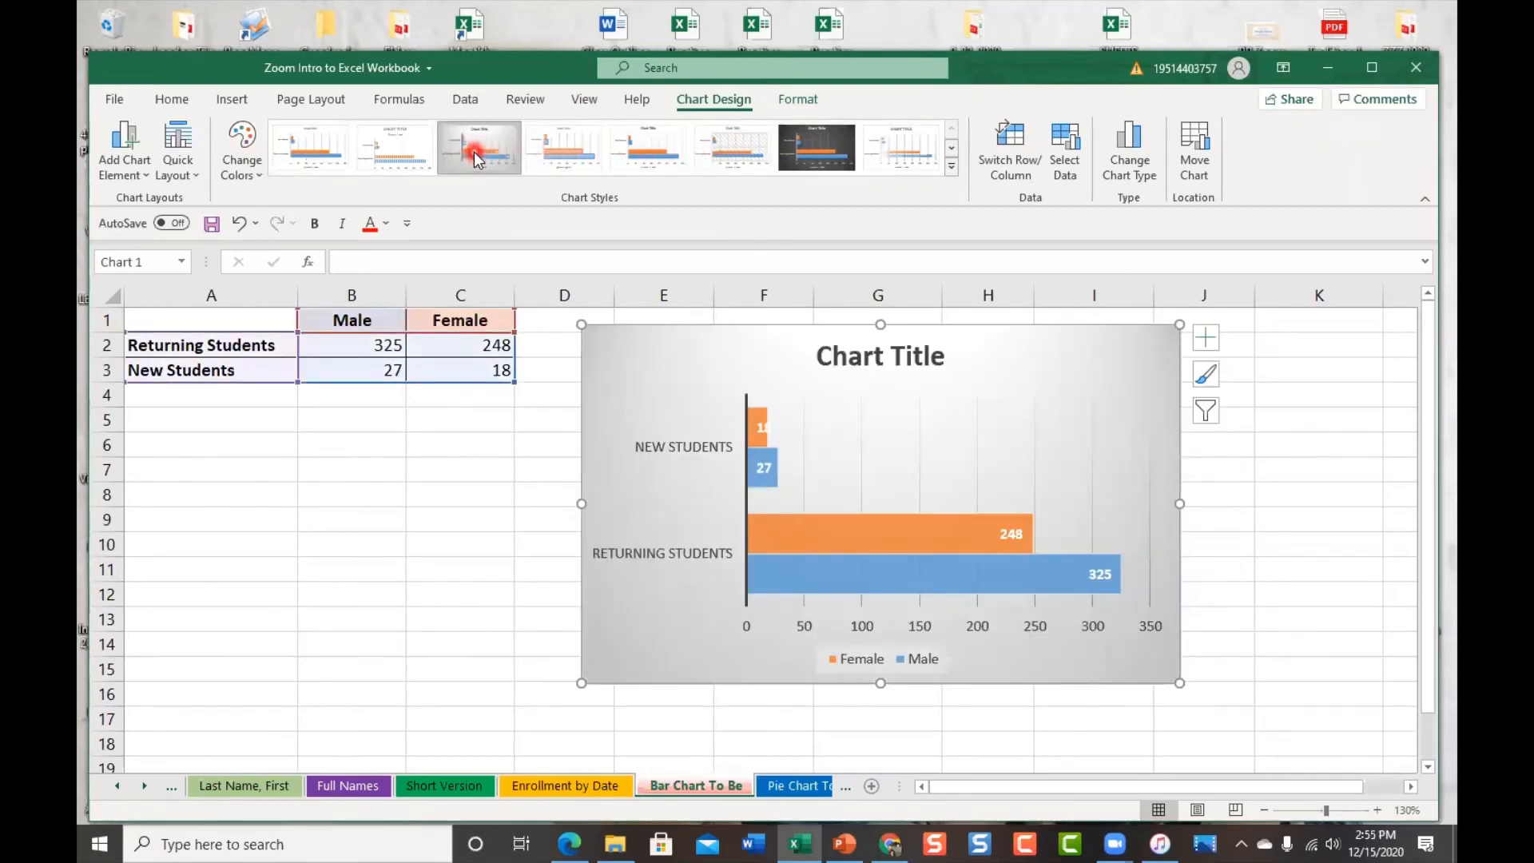
left_click(242, 156)
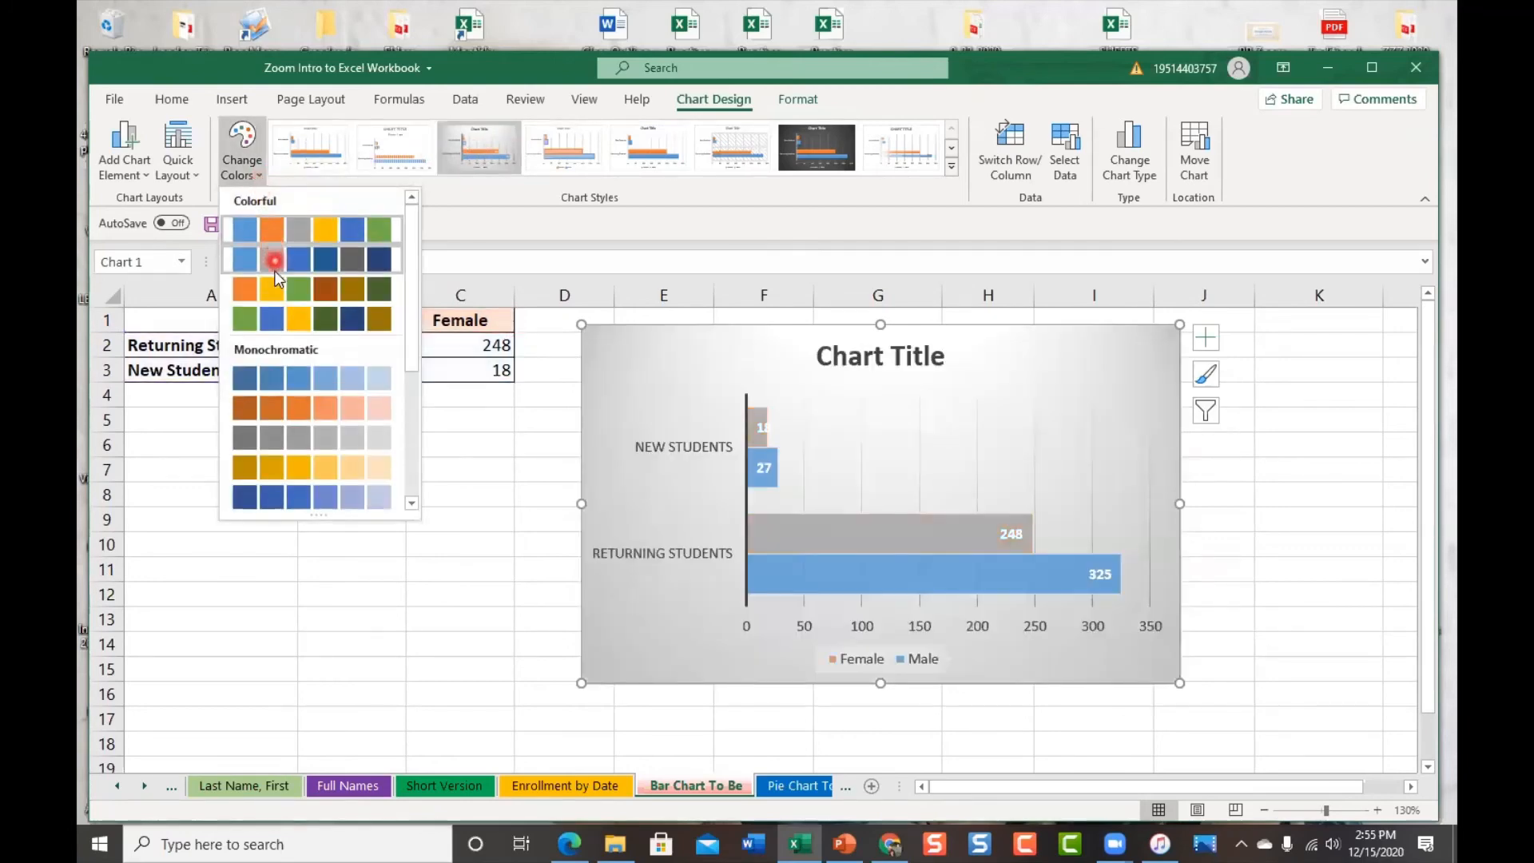
left_click(285, 319)
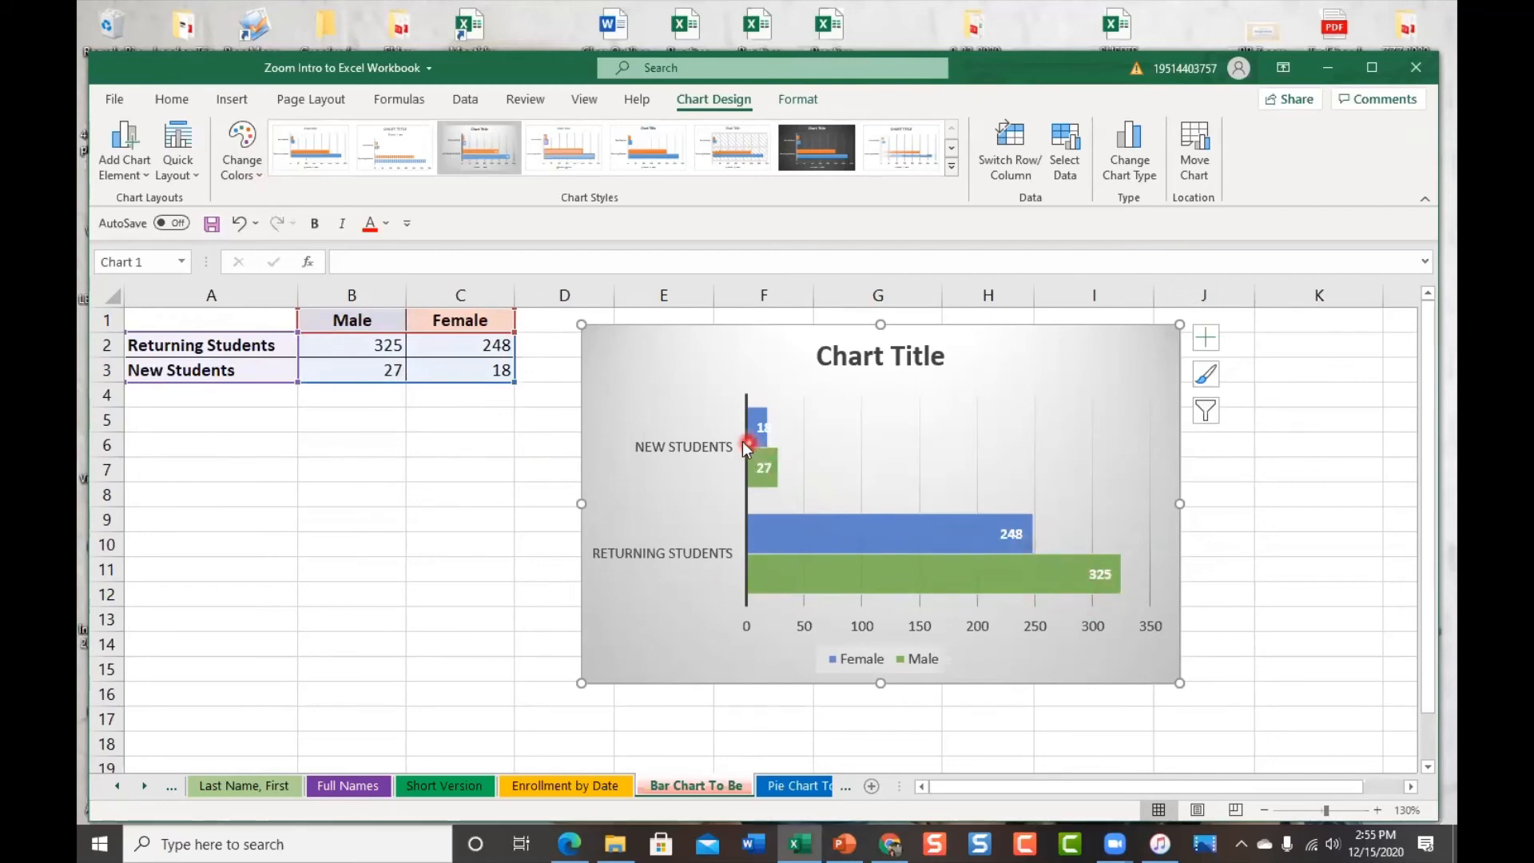
Add a chart title above the bar chart from Chart Elements
left_click(142, 178)
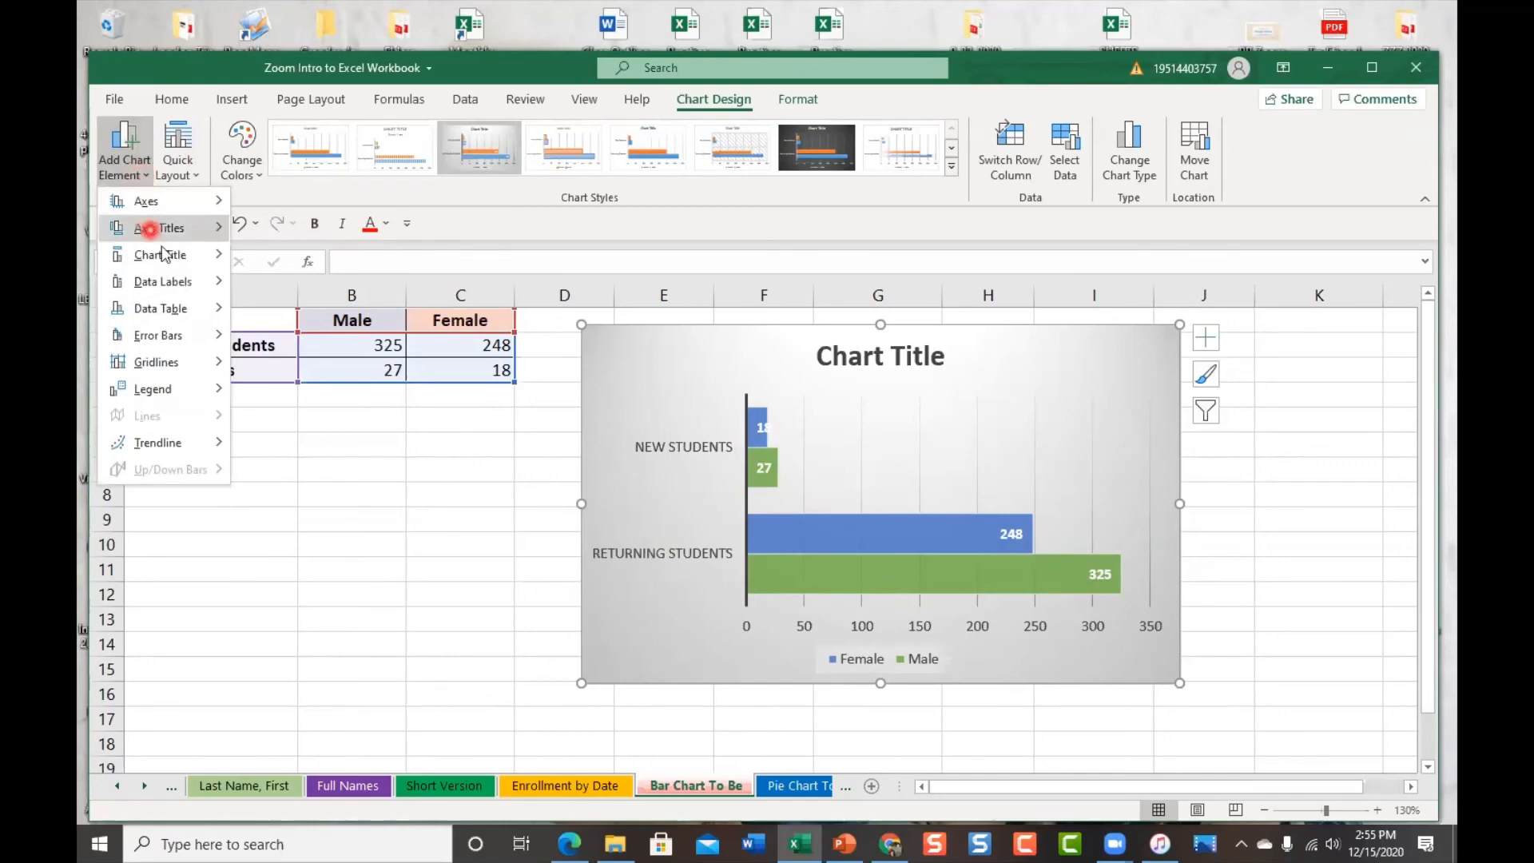
mouse_move(168, 283)
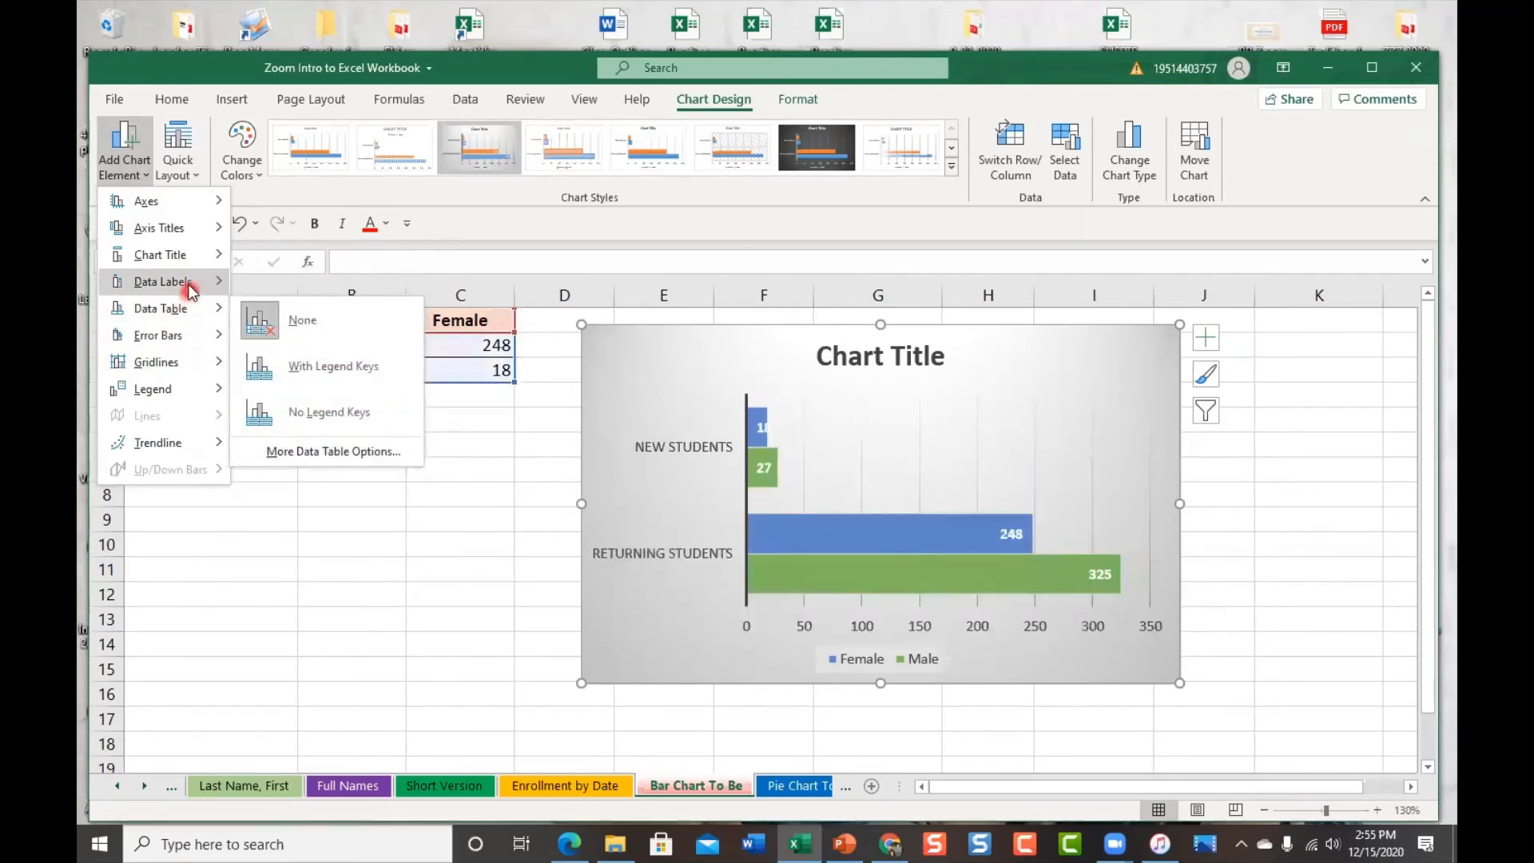
mouse_move(209, 254)
left_click(302, 324)
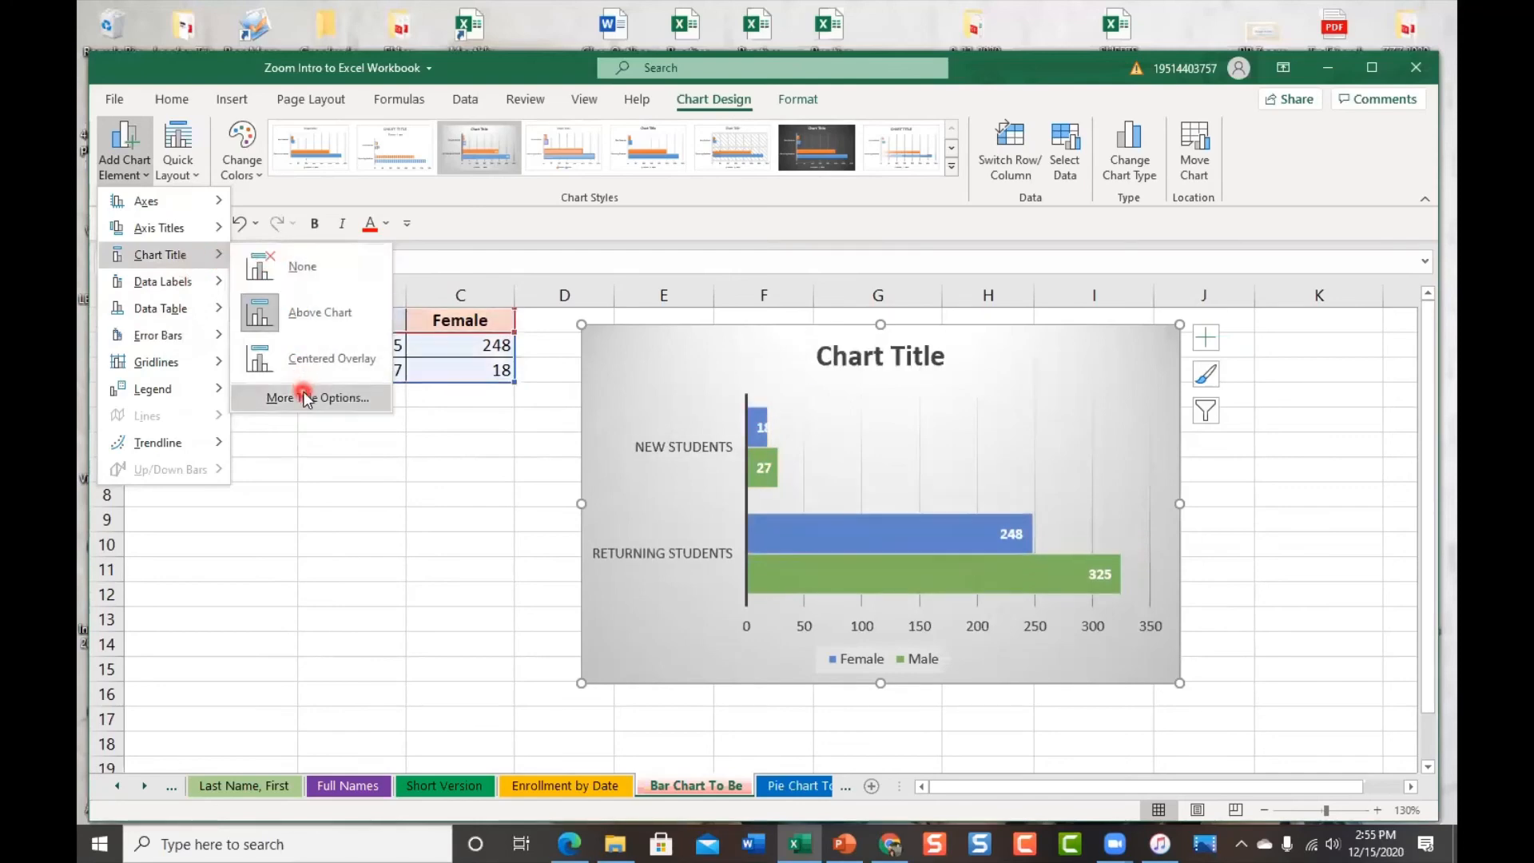
mouse_move(190, 230)
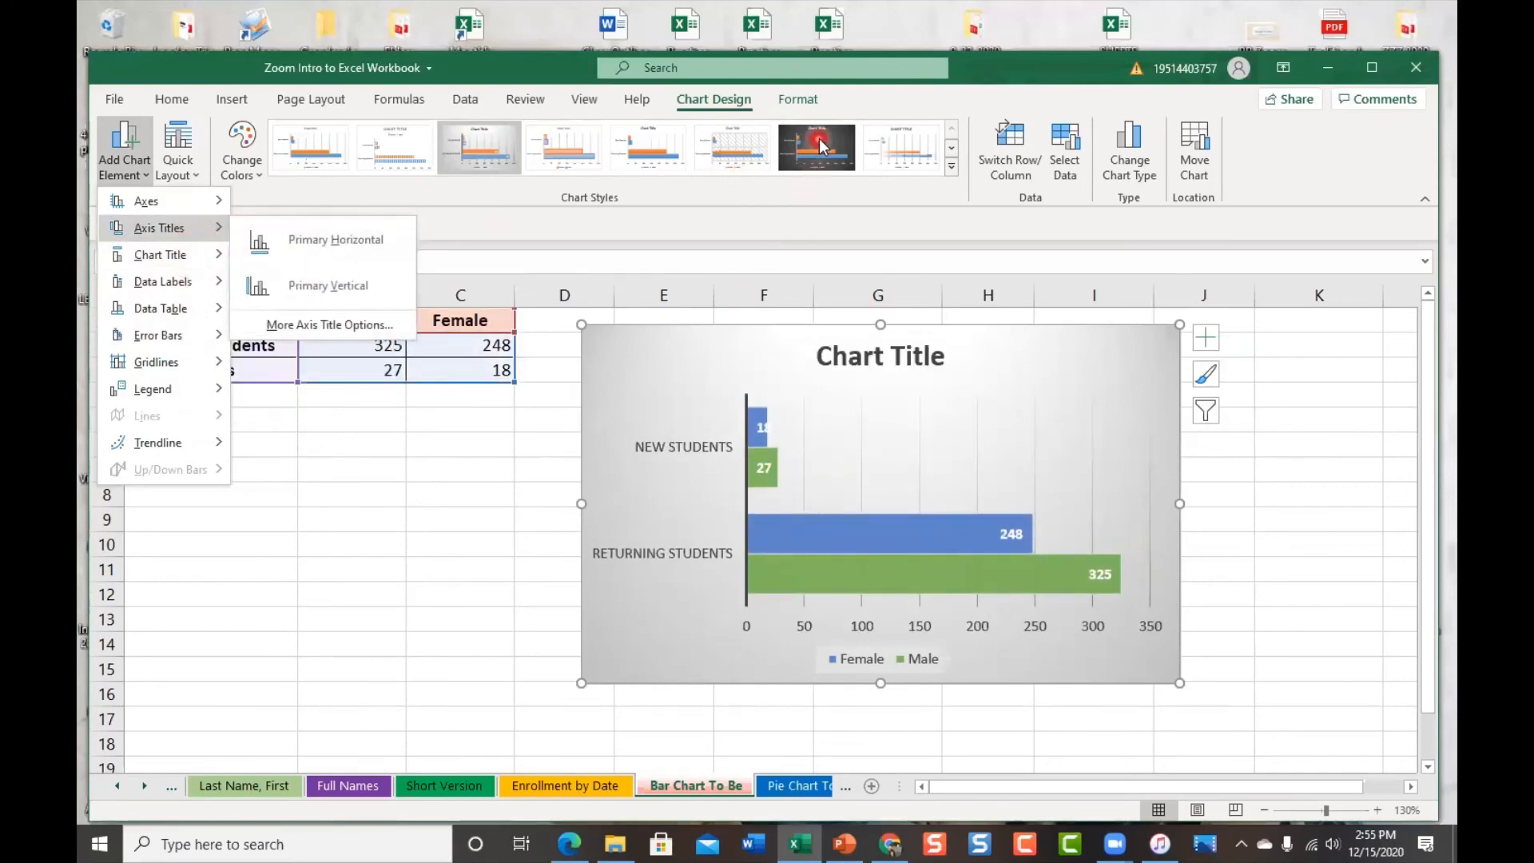
Keep Style 3 selected from the full Chart Styles gallery
left_click(952, 168)
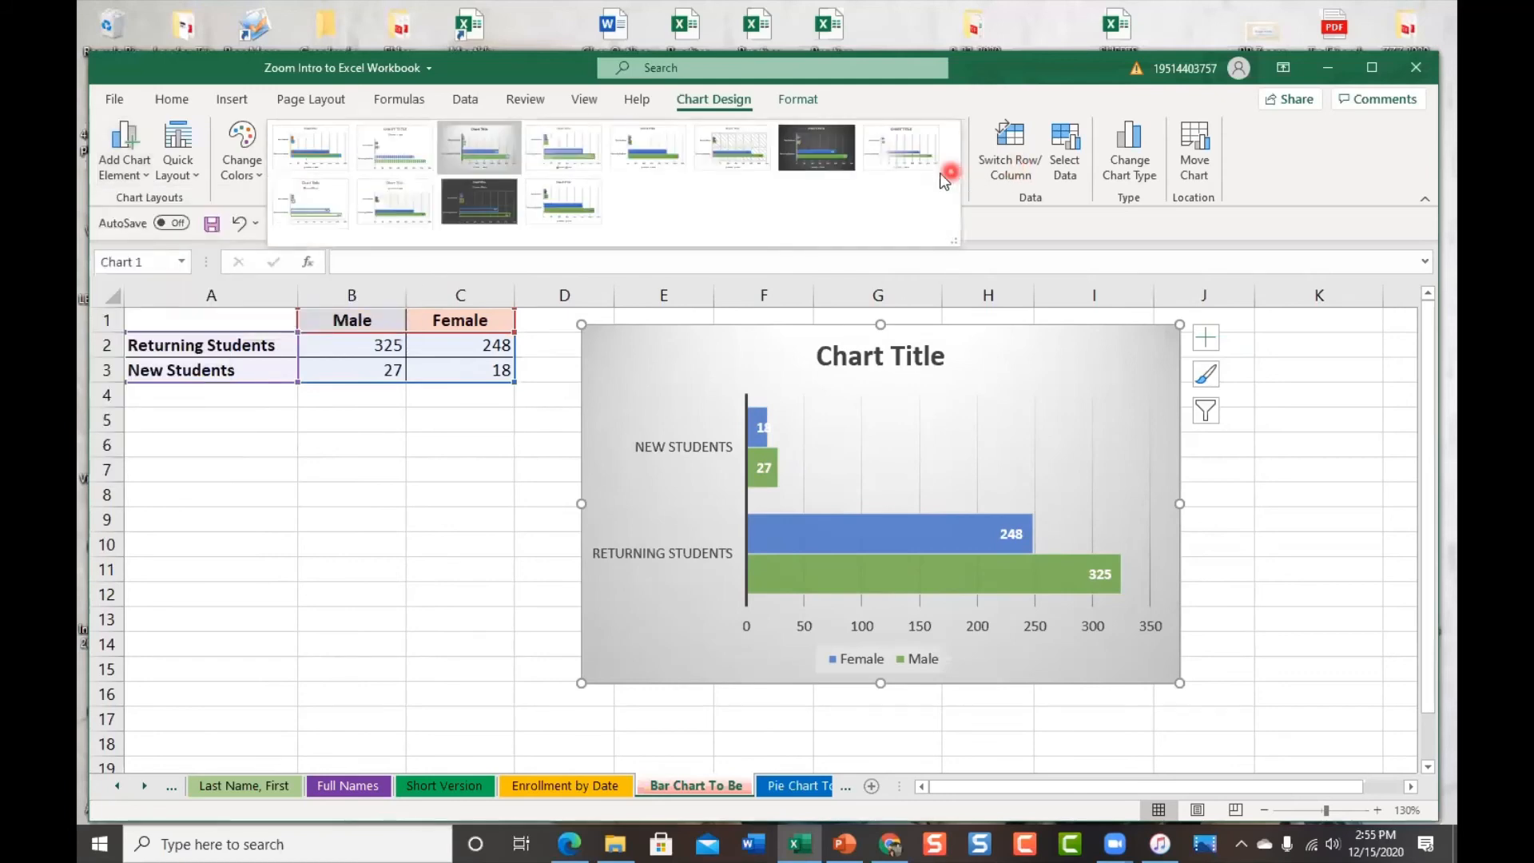
left_click(480, 147)
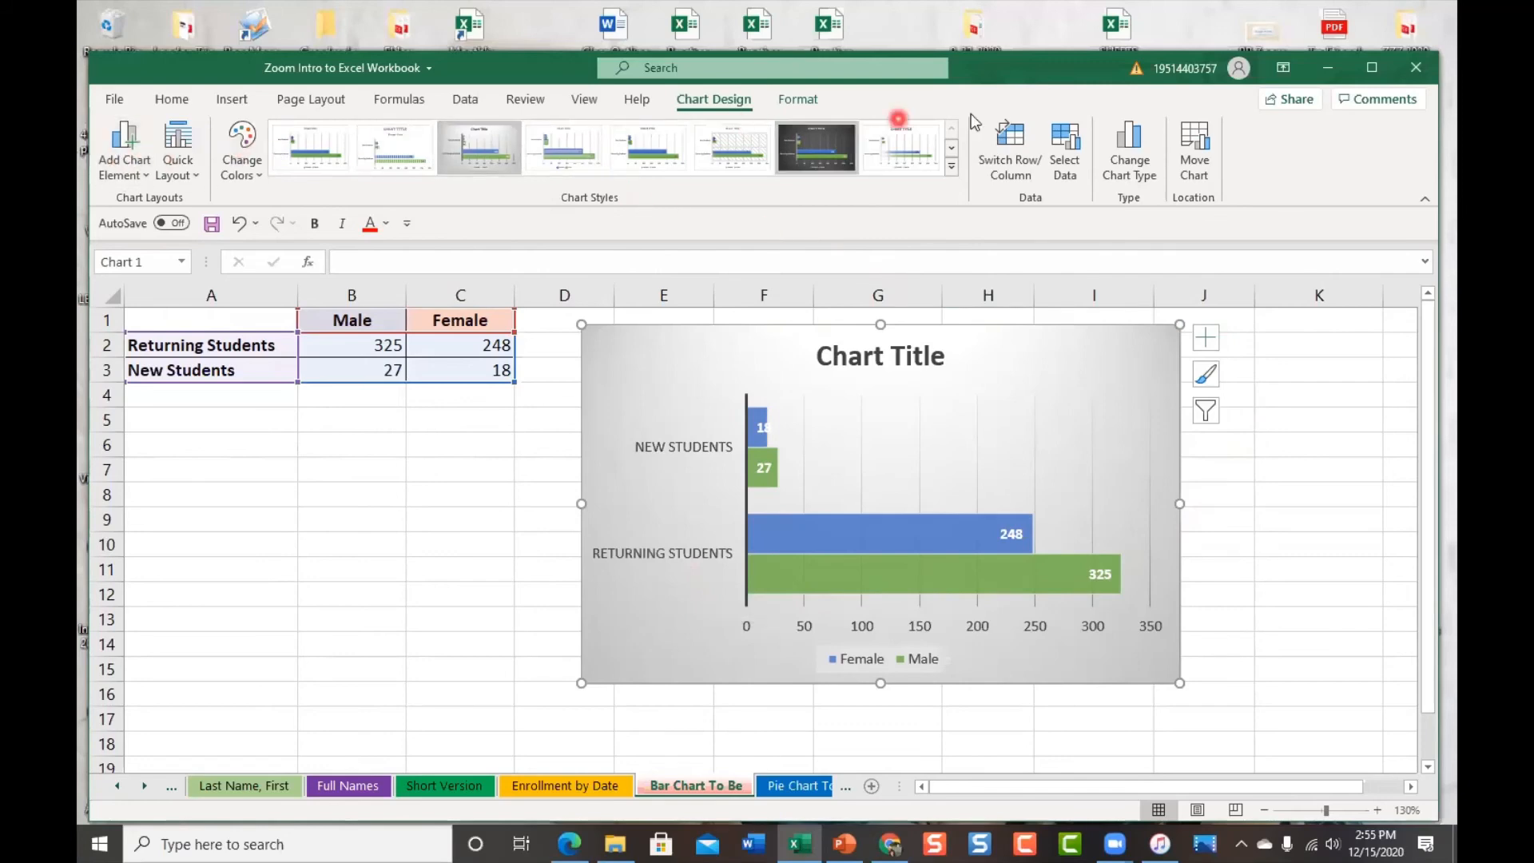
left_click(799, 99)
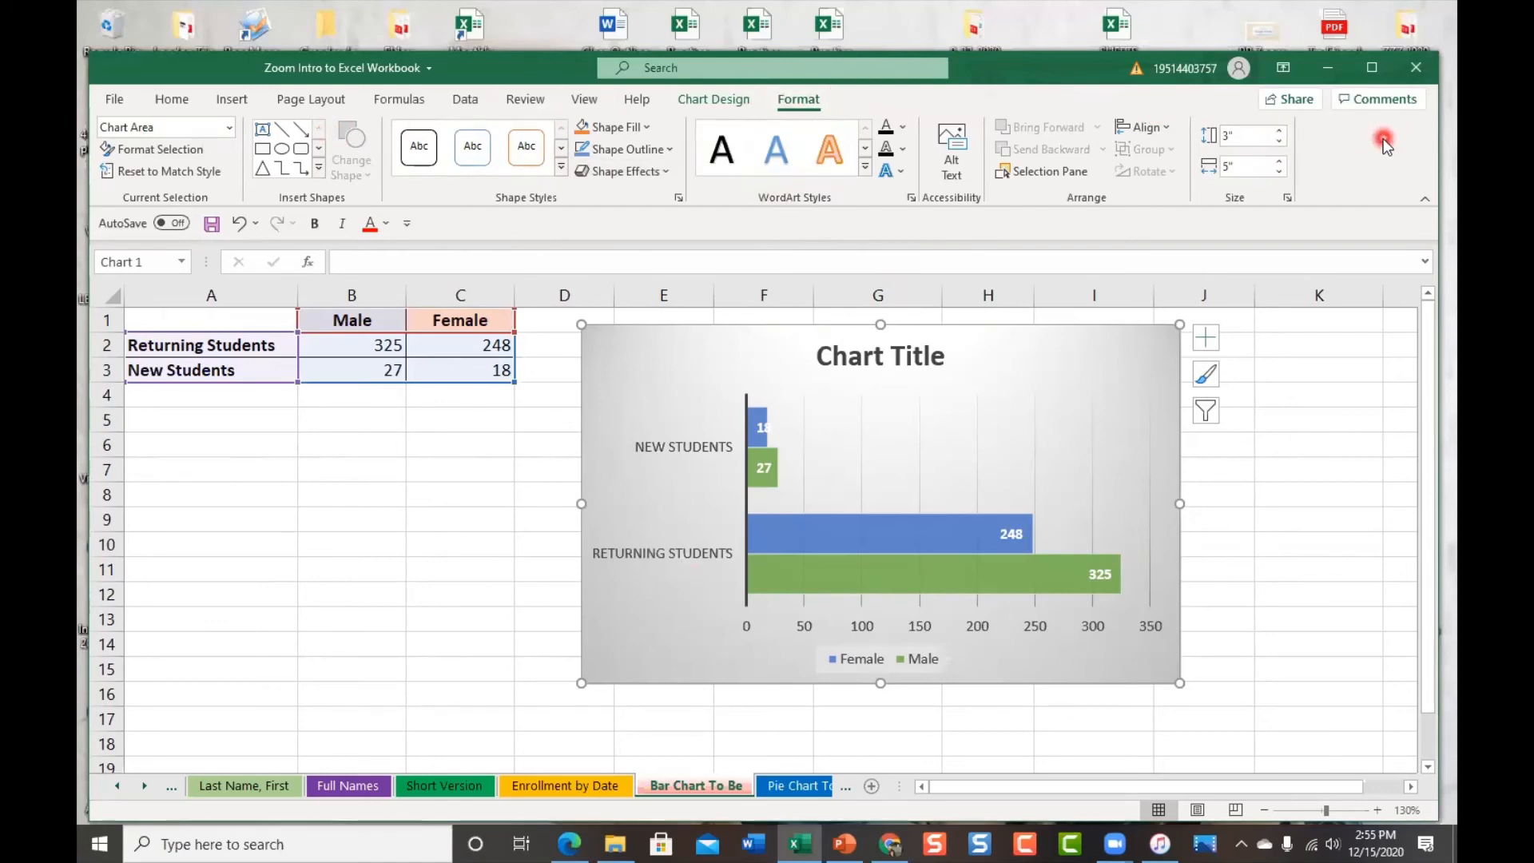
Try orange WordArt on the chart text, revert to plain text, and show the Chart Elements checklist
left_click(853, 169)
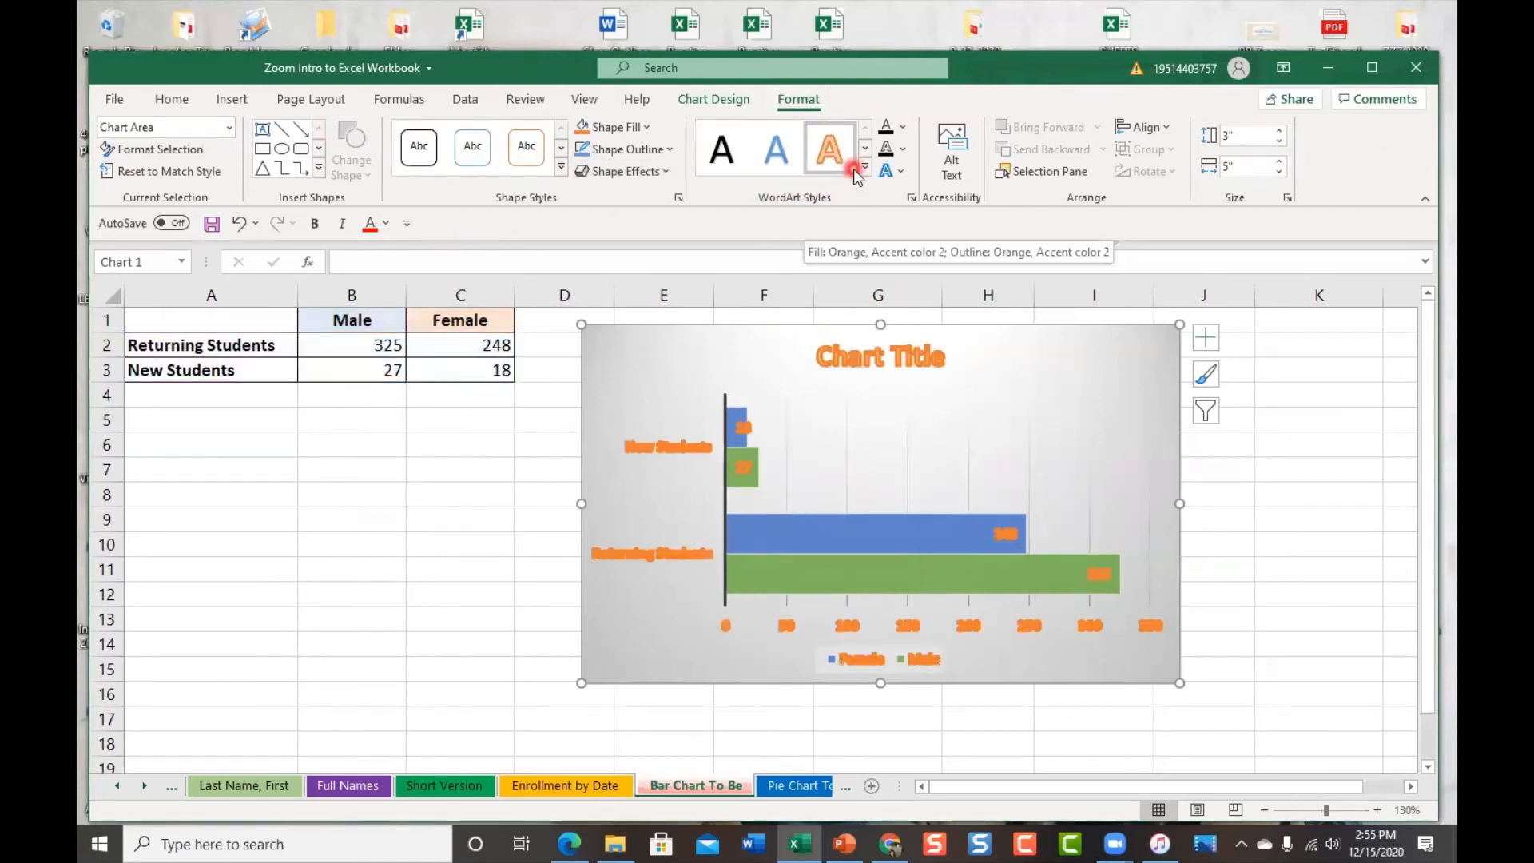
left_click(733, 150)
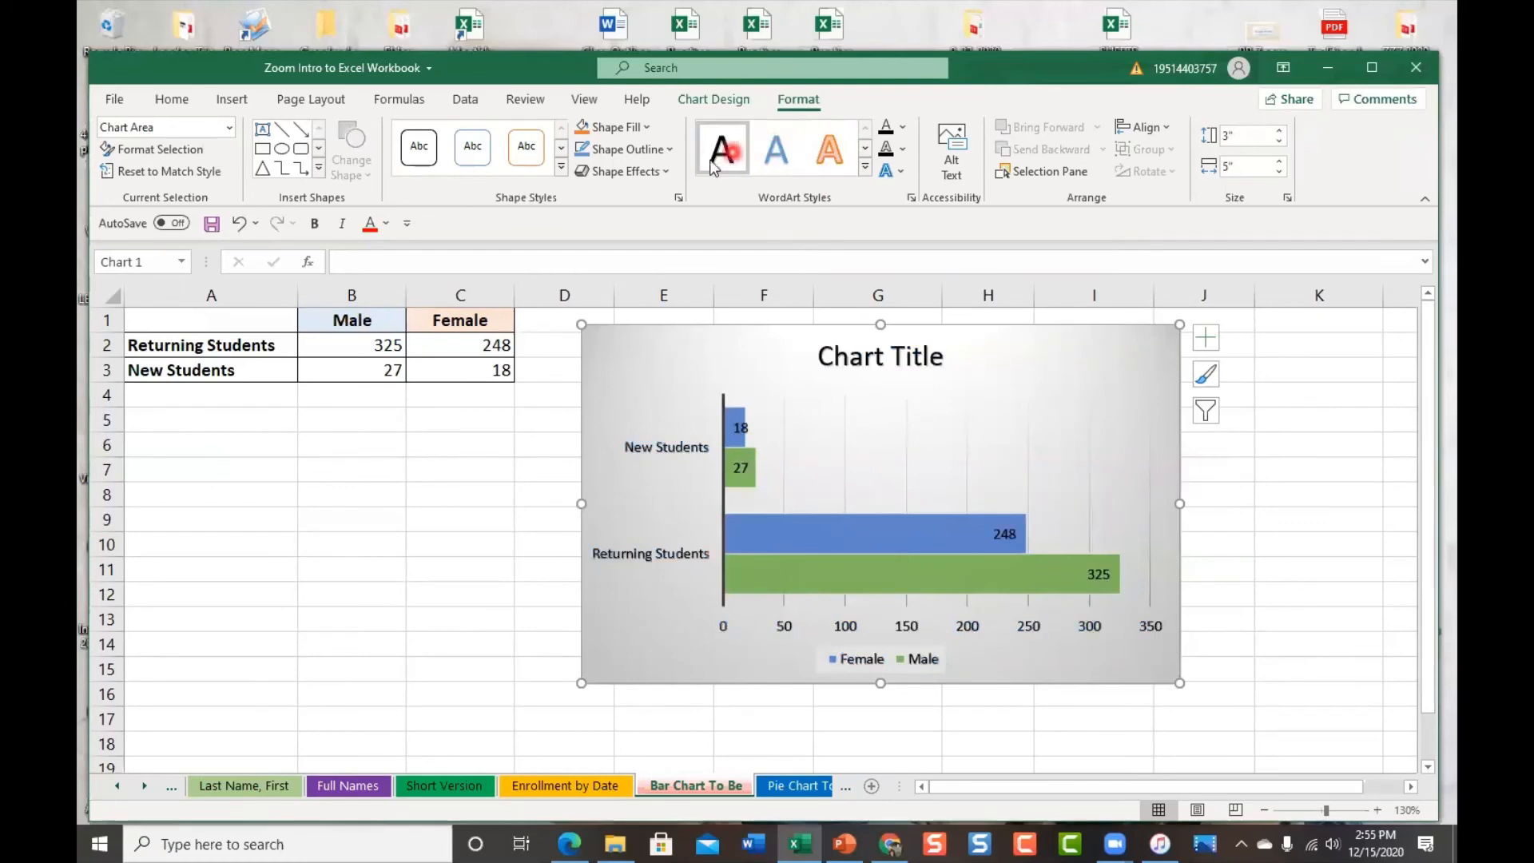
left_click(865, 167)
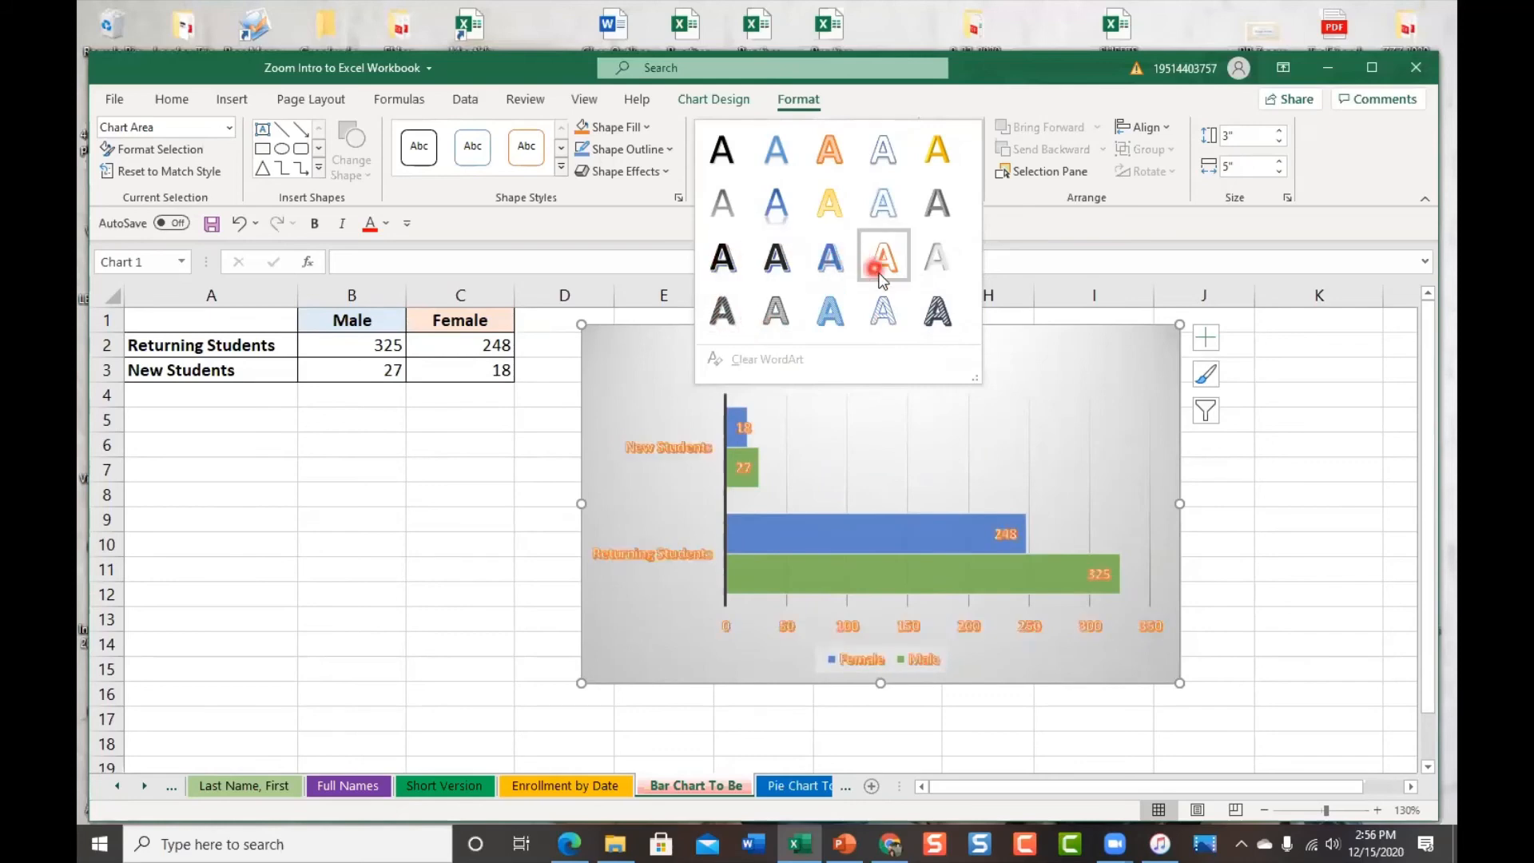
left_click(1264, 468)
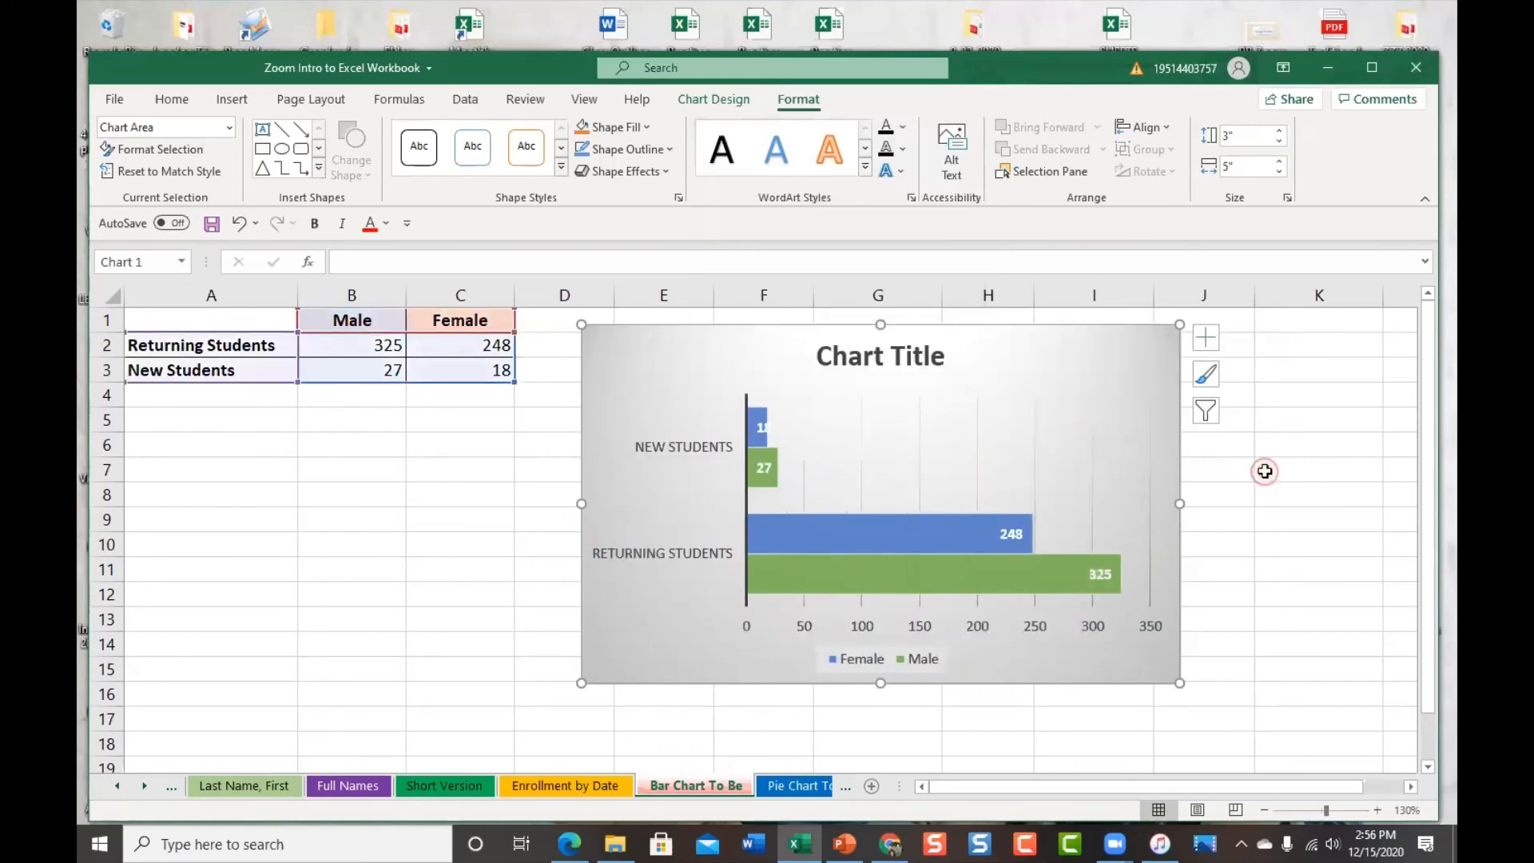
left_click(1206, 339)
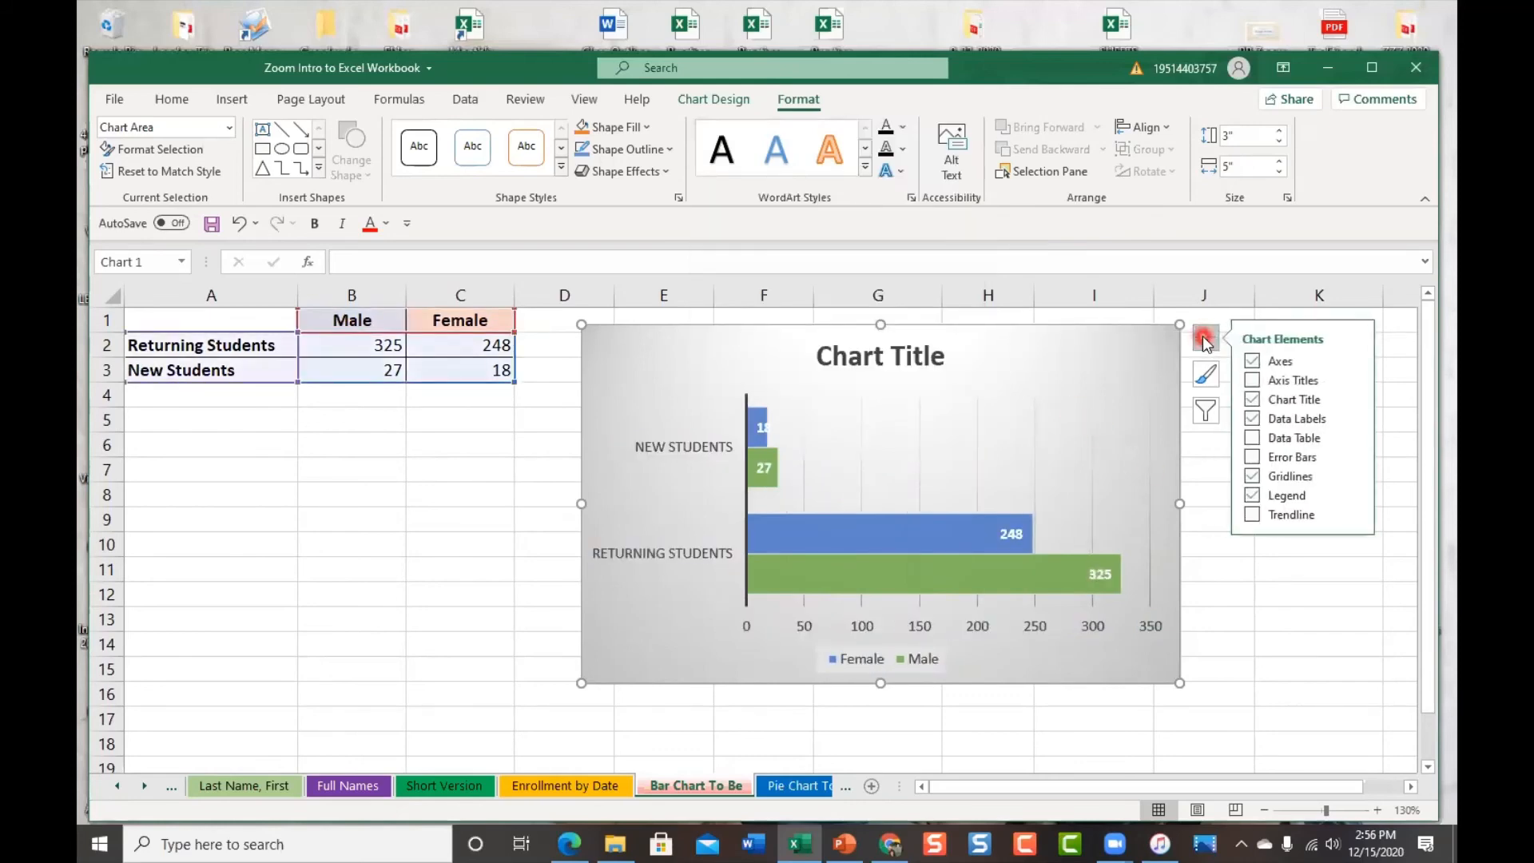
Review the bar chart's Add Chart Element, style and element options, then go to the next worksheet
left_click(715, 100)
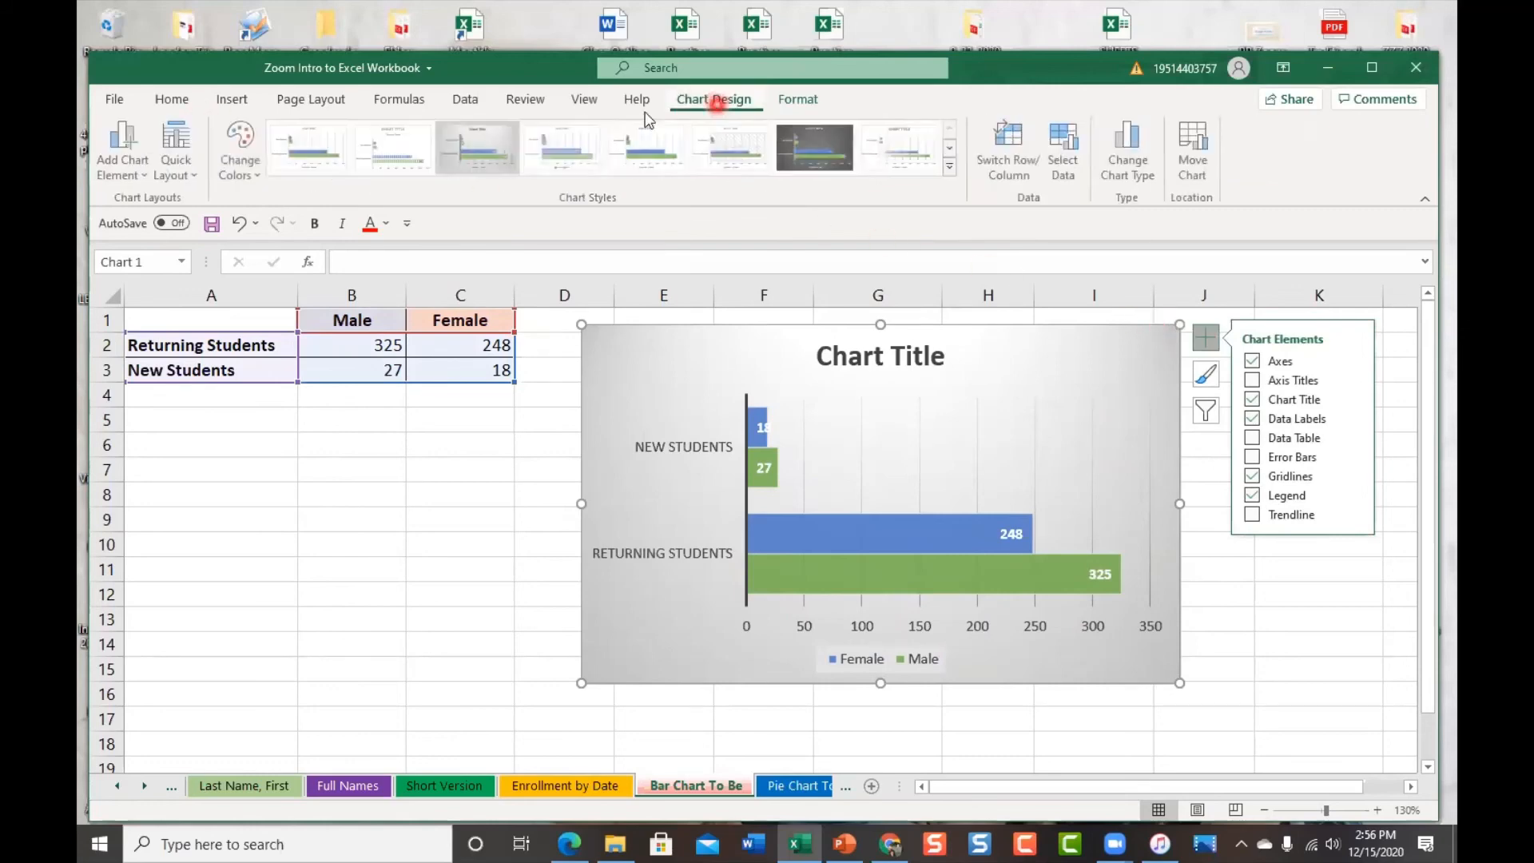
left_click(143, 181)
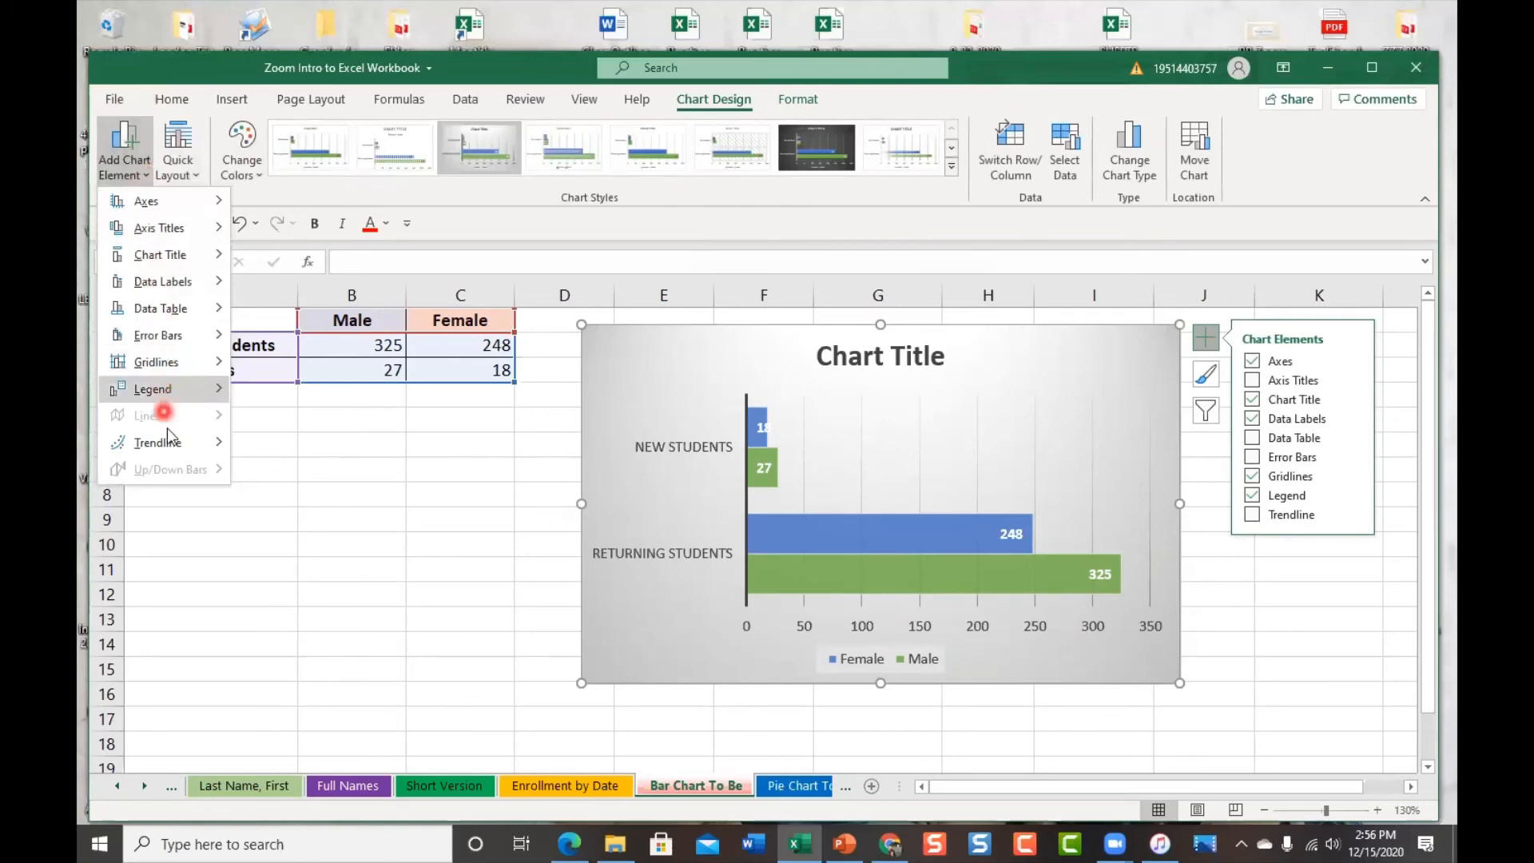
left_click(1215, 379)
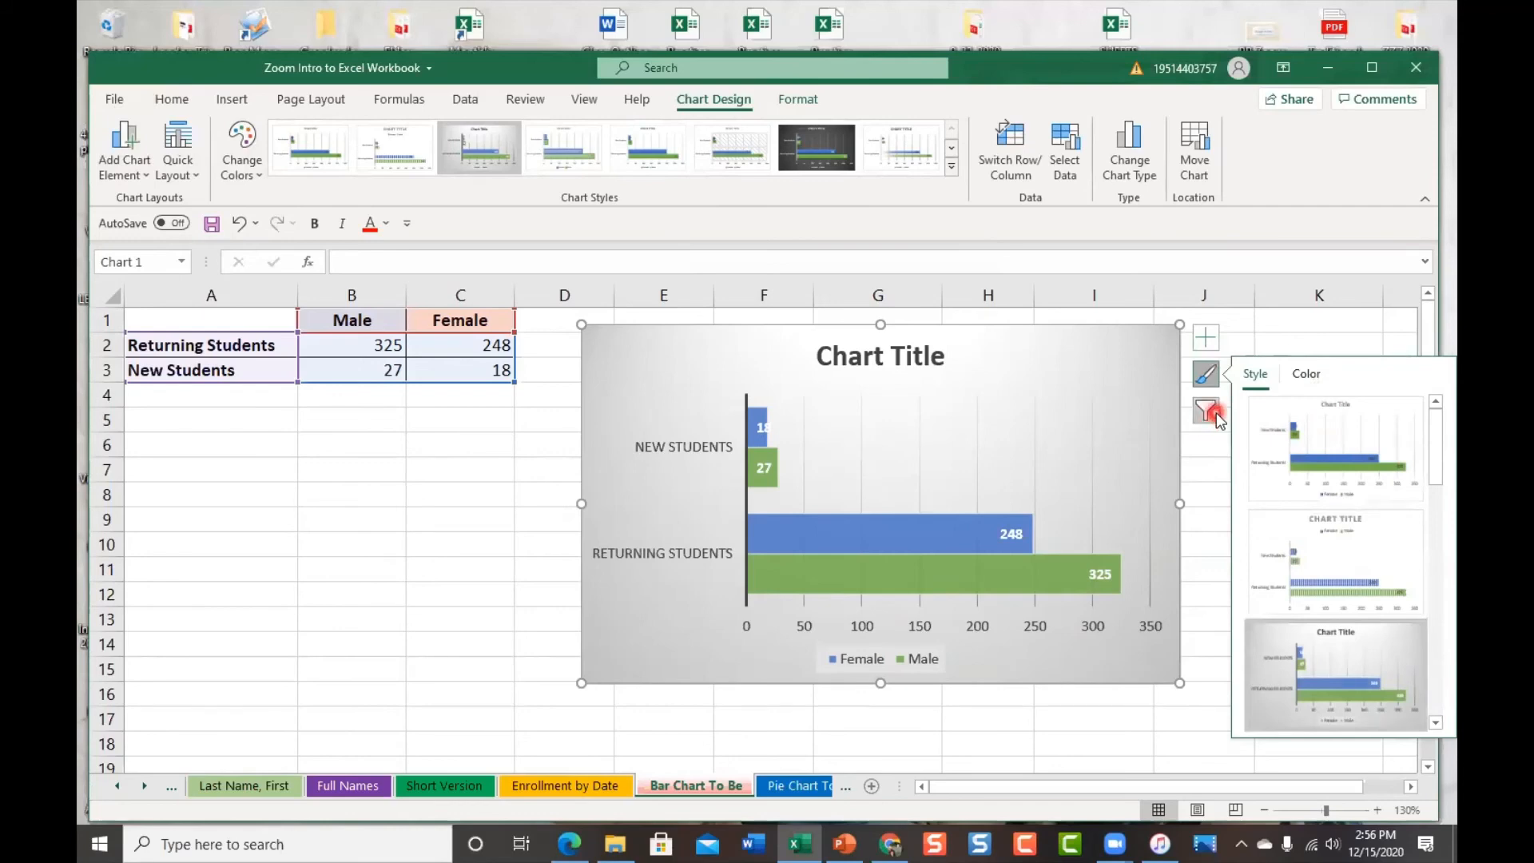
left_click(1205, 336)
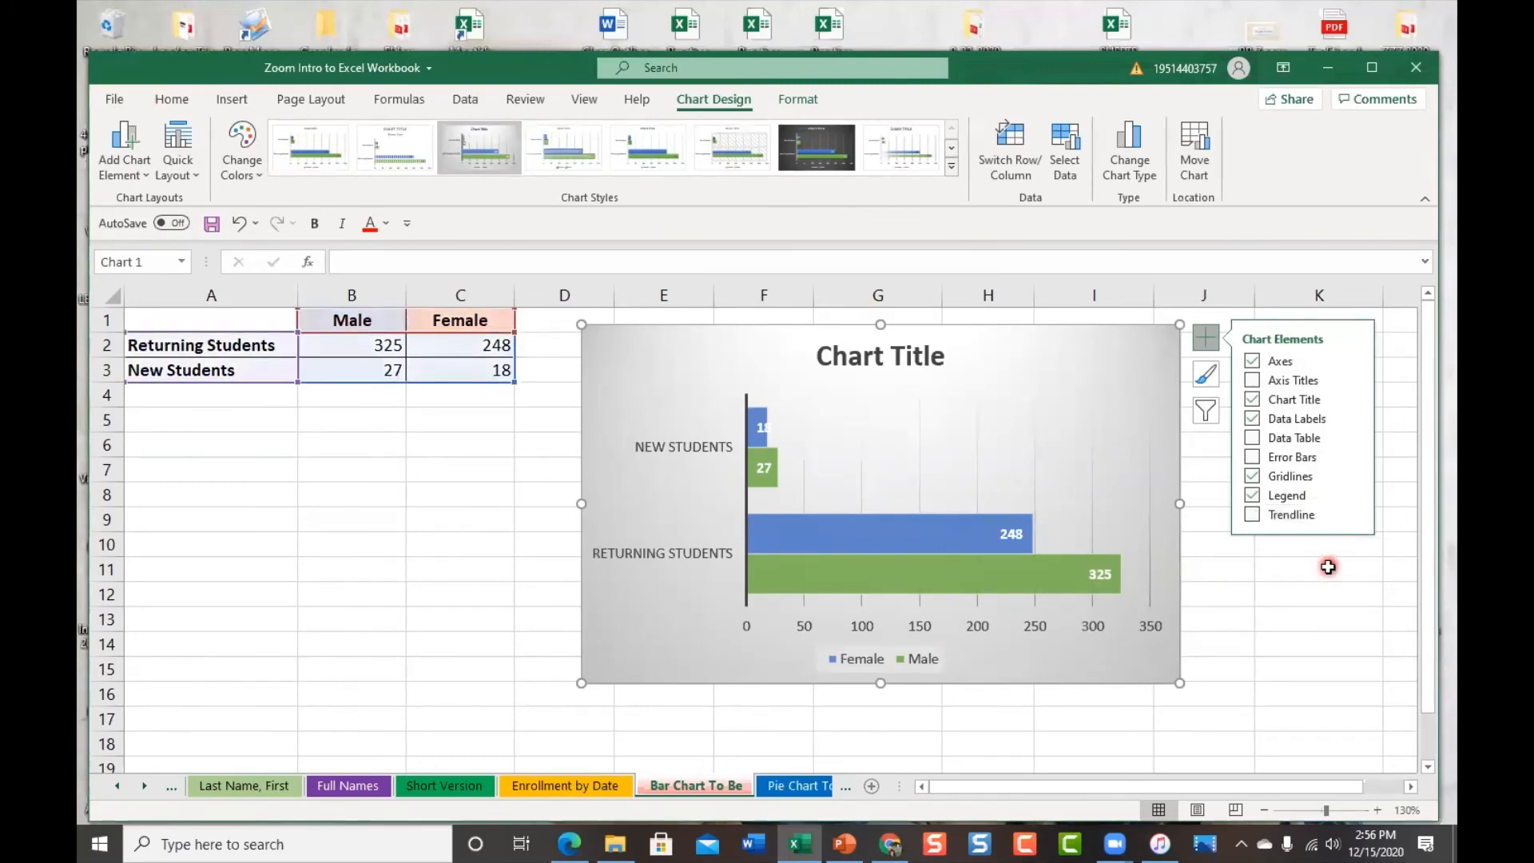
left_click(853, 789)
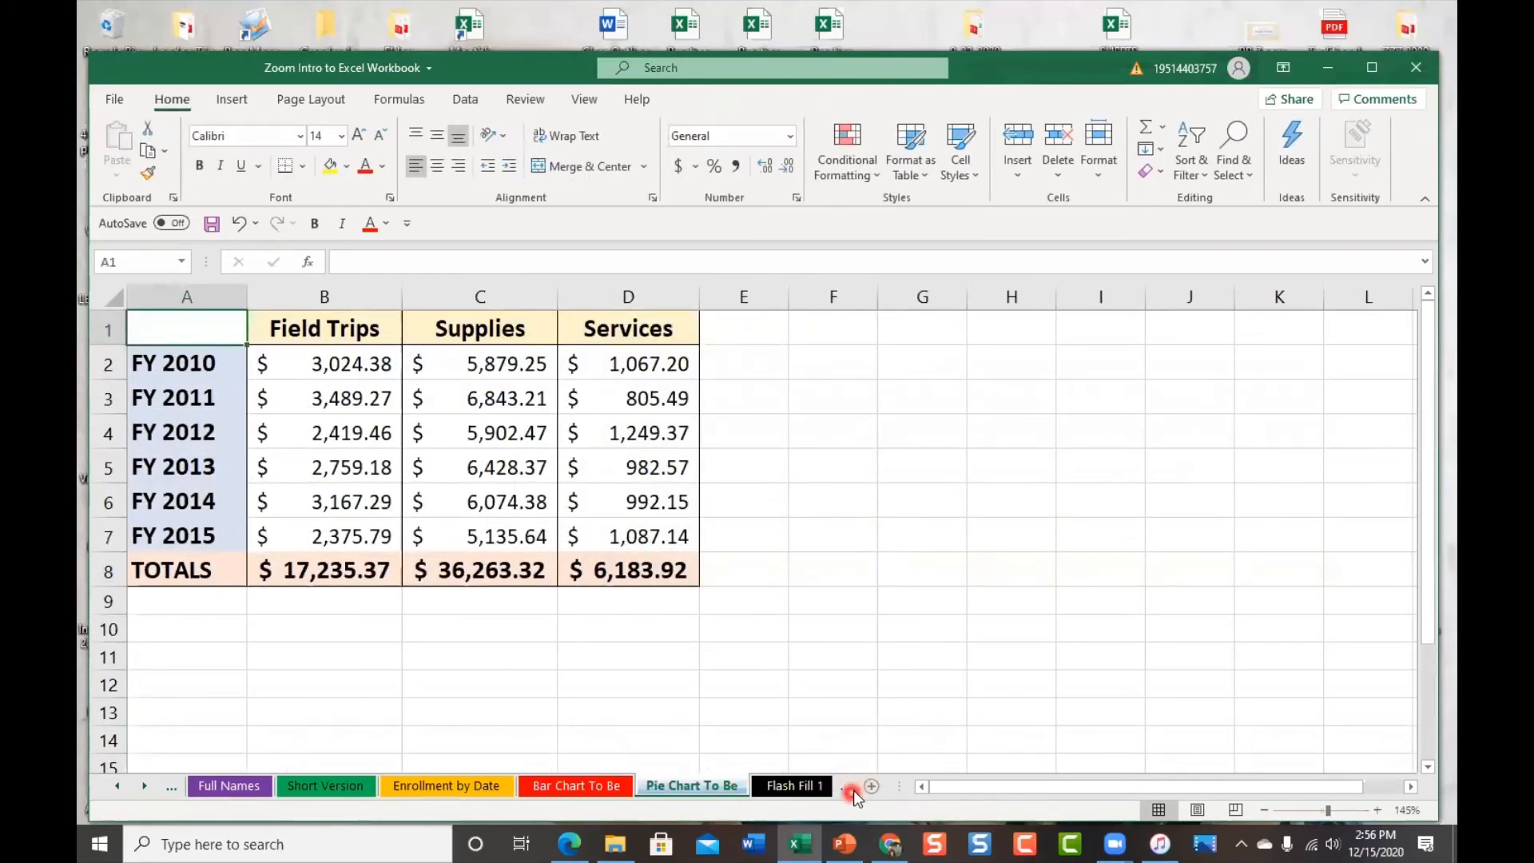
Scroll through the sheet tabs past Flash Fill 2 and switch to the Spell Check sheet
left_click(853, 789)
left_click(844, 789)
left_click(844, 789)
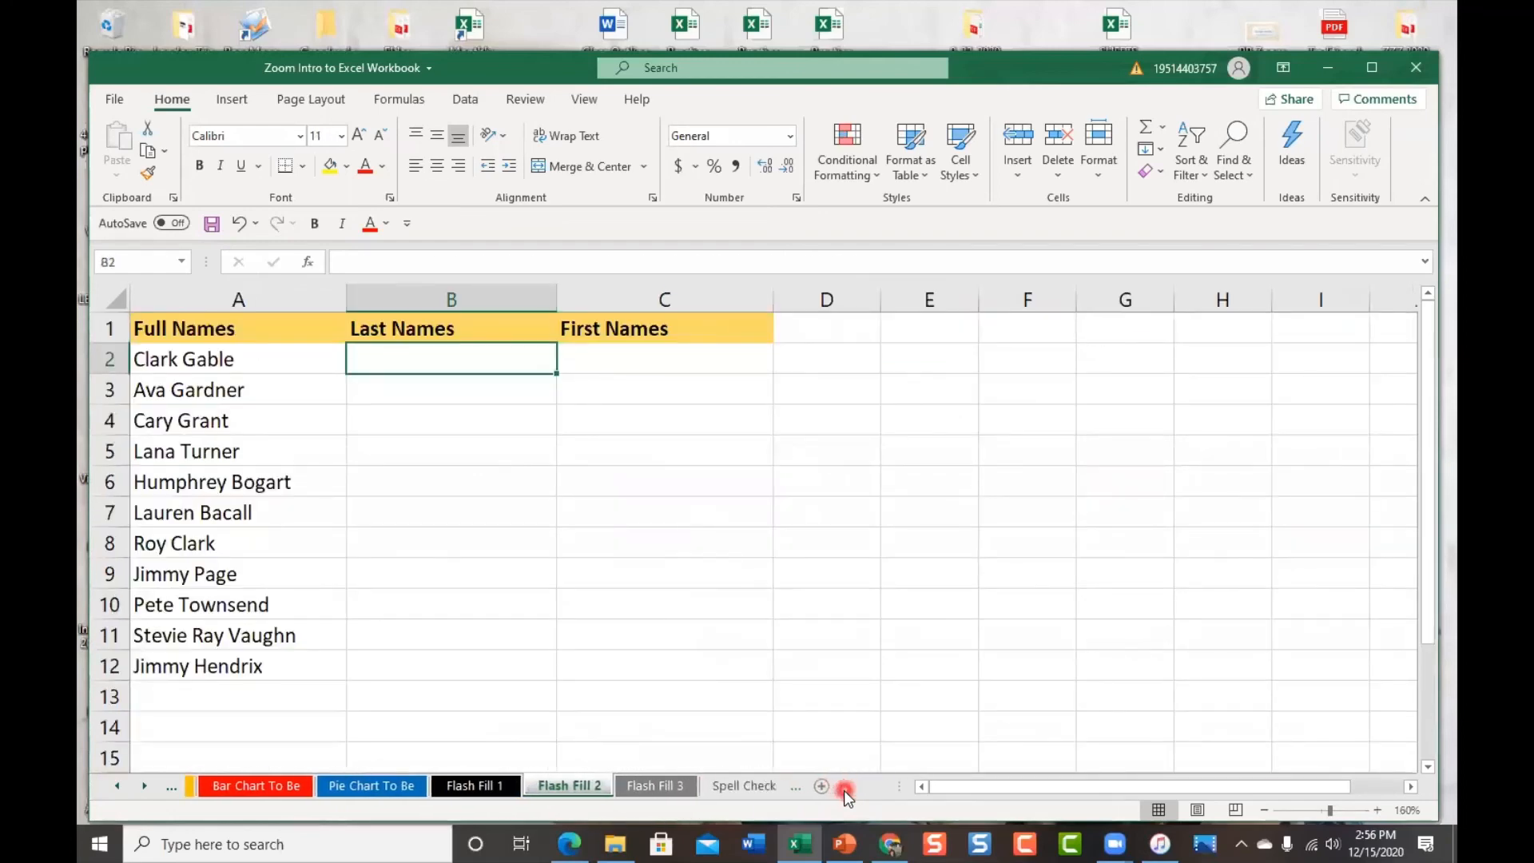
left_click(731, 783)
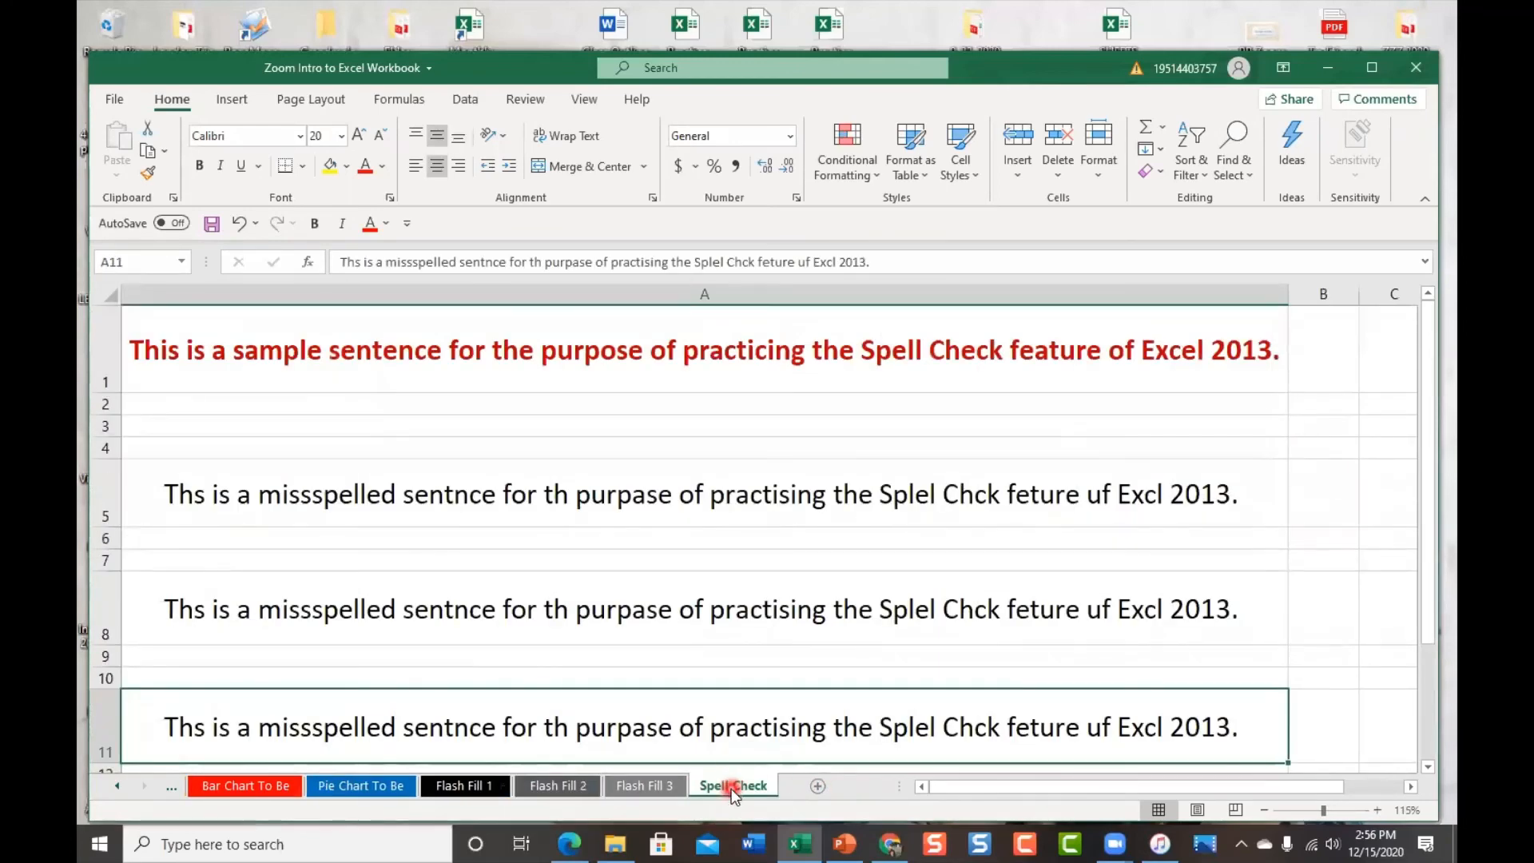
Inspect the sentences in A1, A5, A8 and A11, reselect A5, and bring up the Review tools
left_click(633, 369)
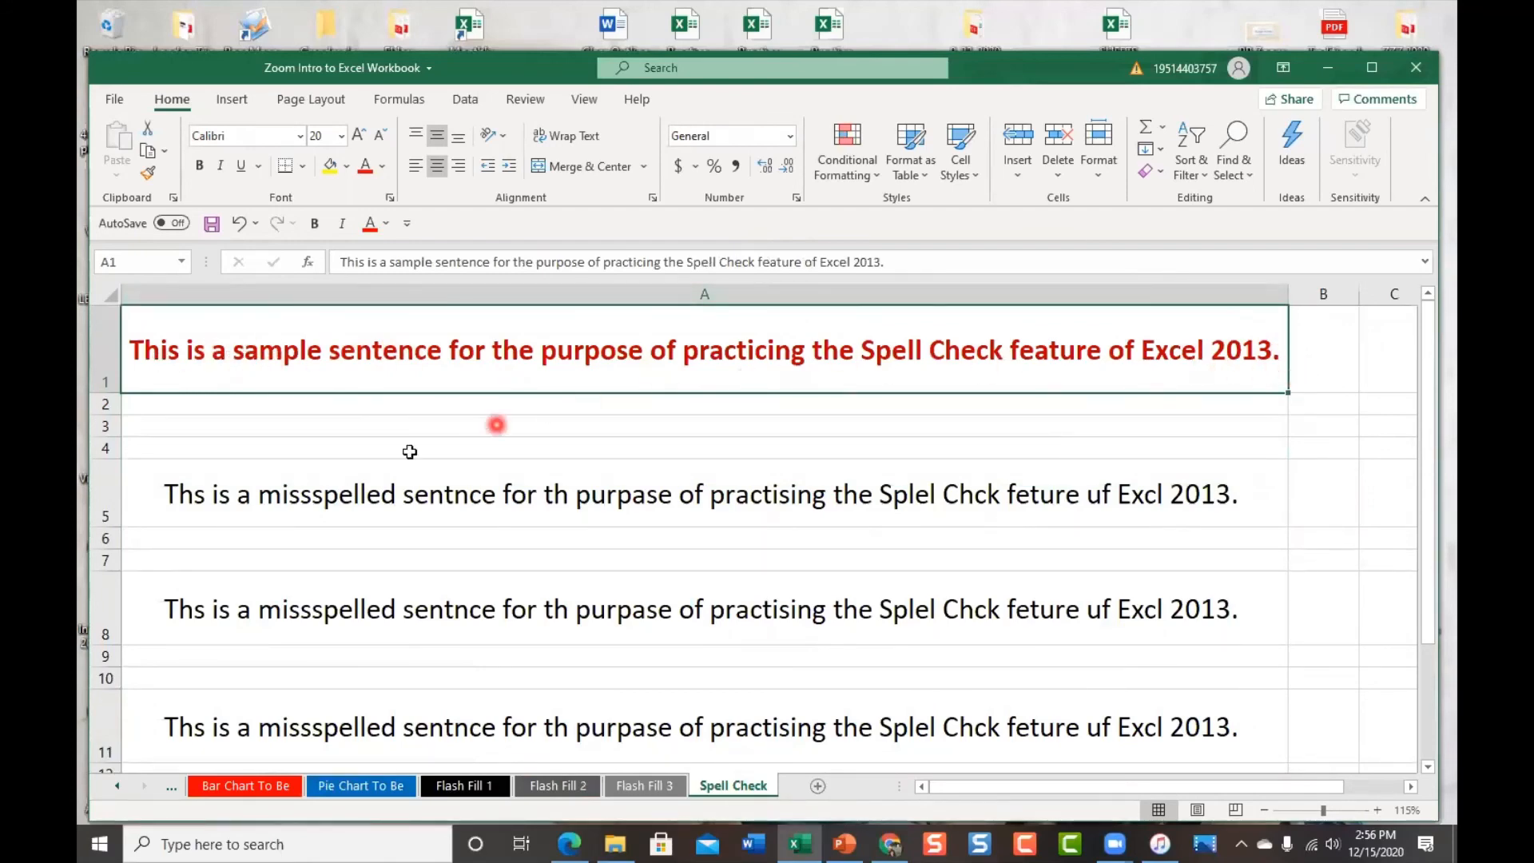
left_click(234, 496)
left_click(245, 620)
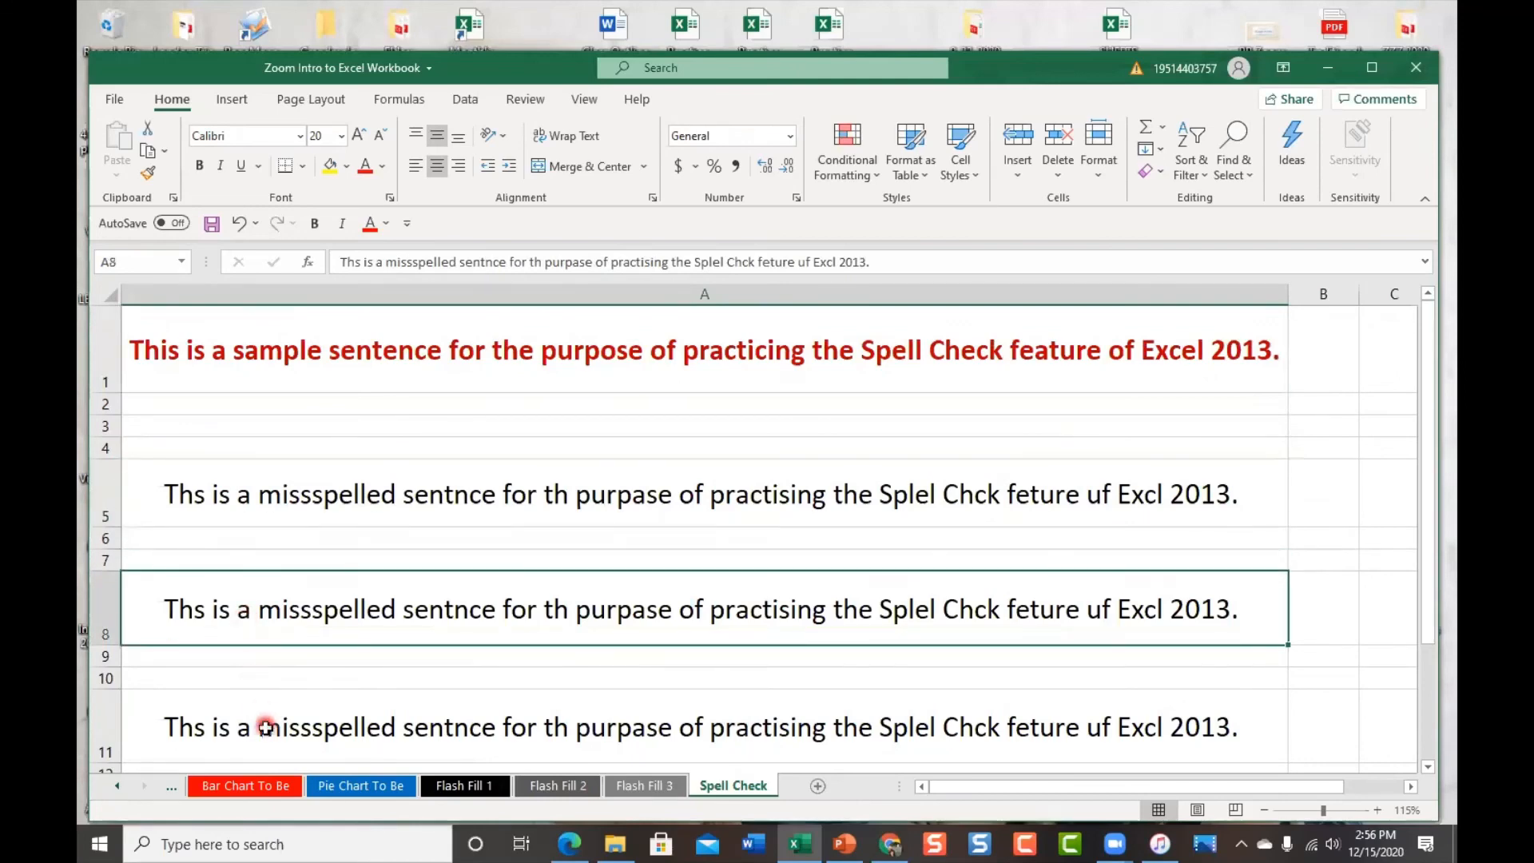
left_click(266, 731)
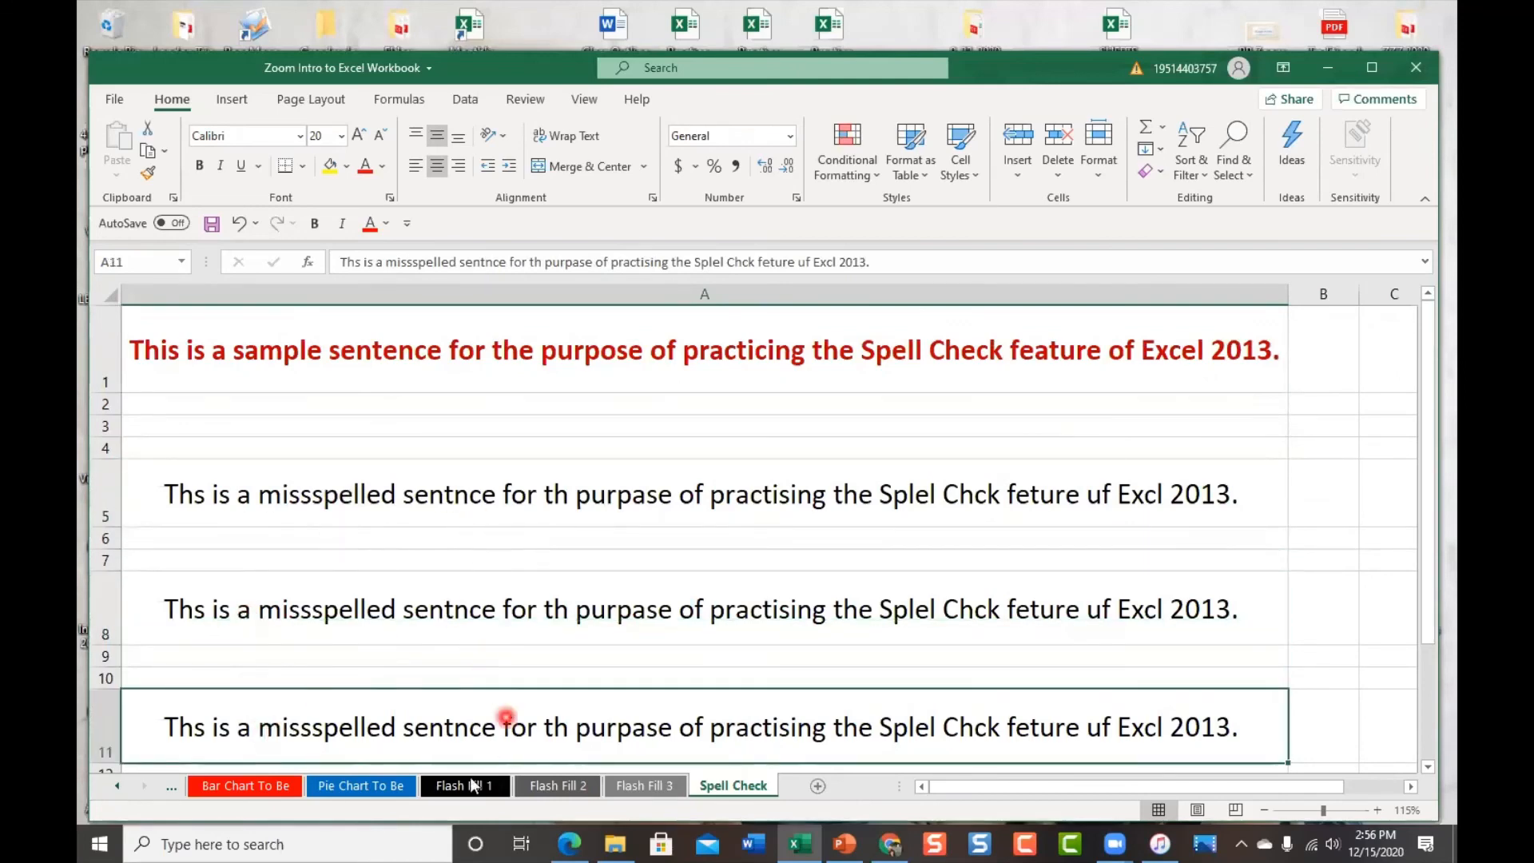
left_click(446, 477)
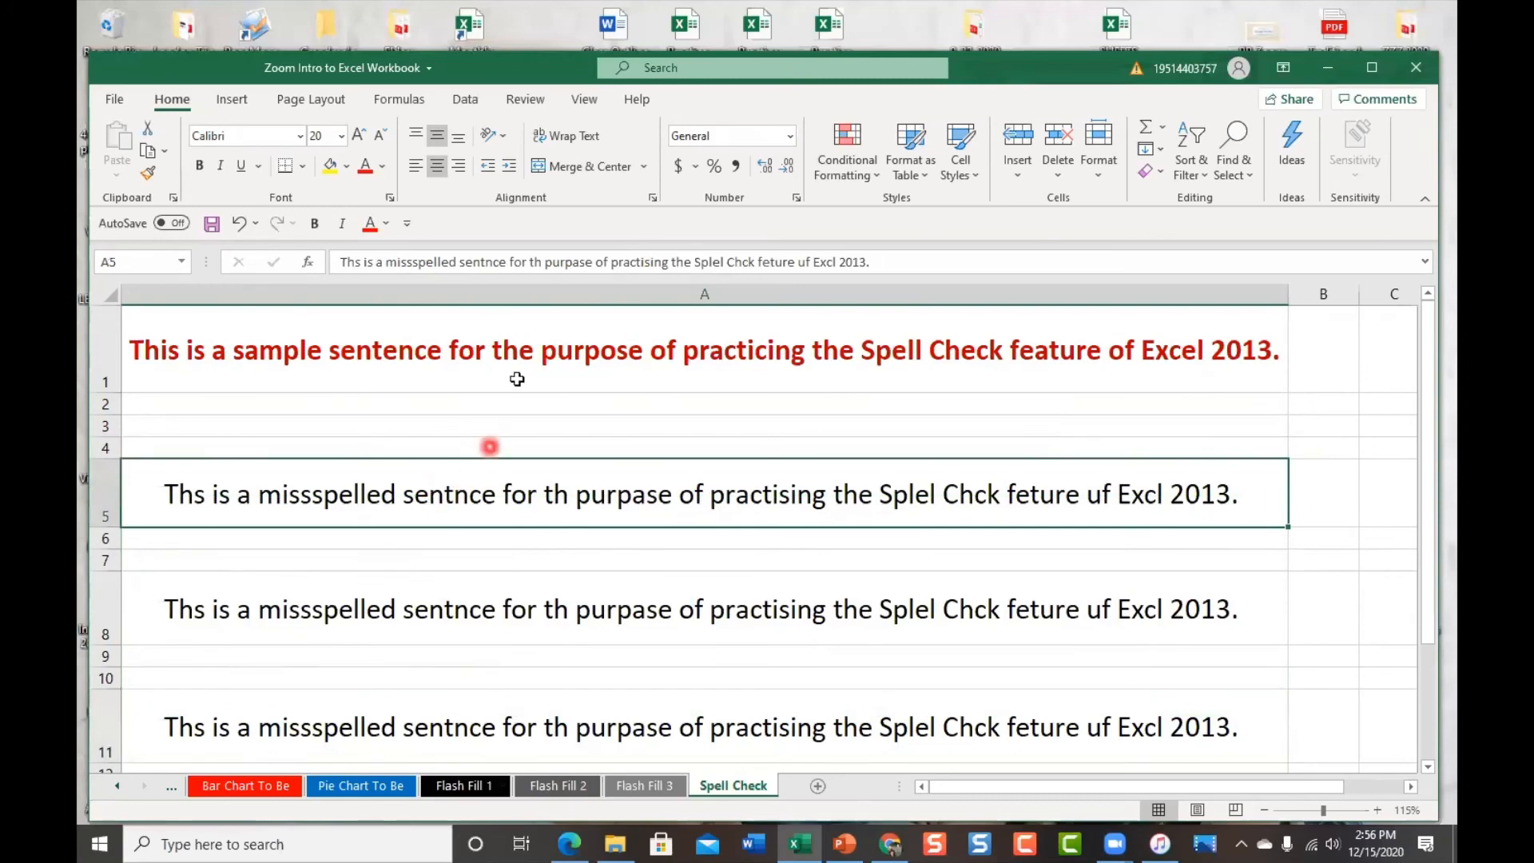
left_click(525, 99)
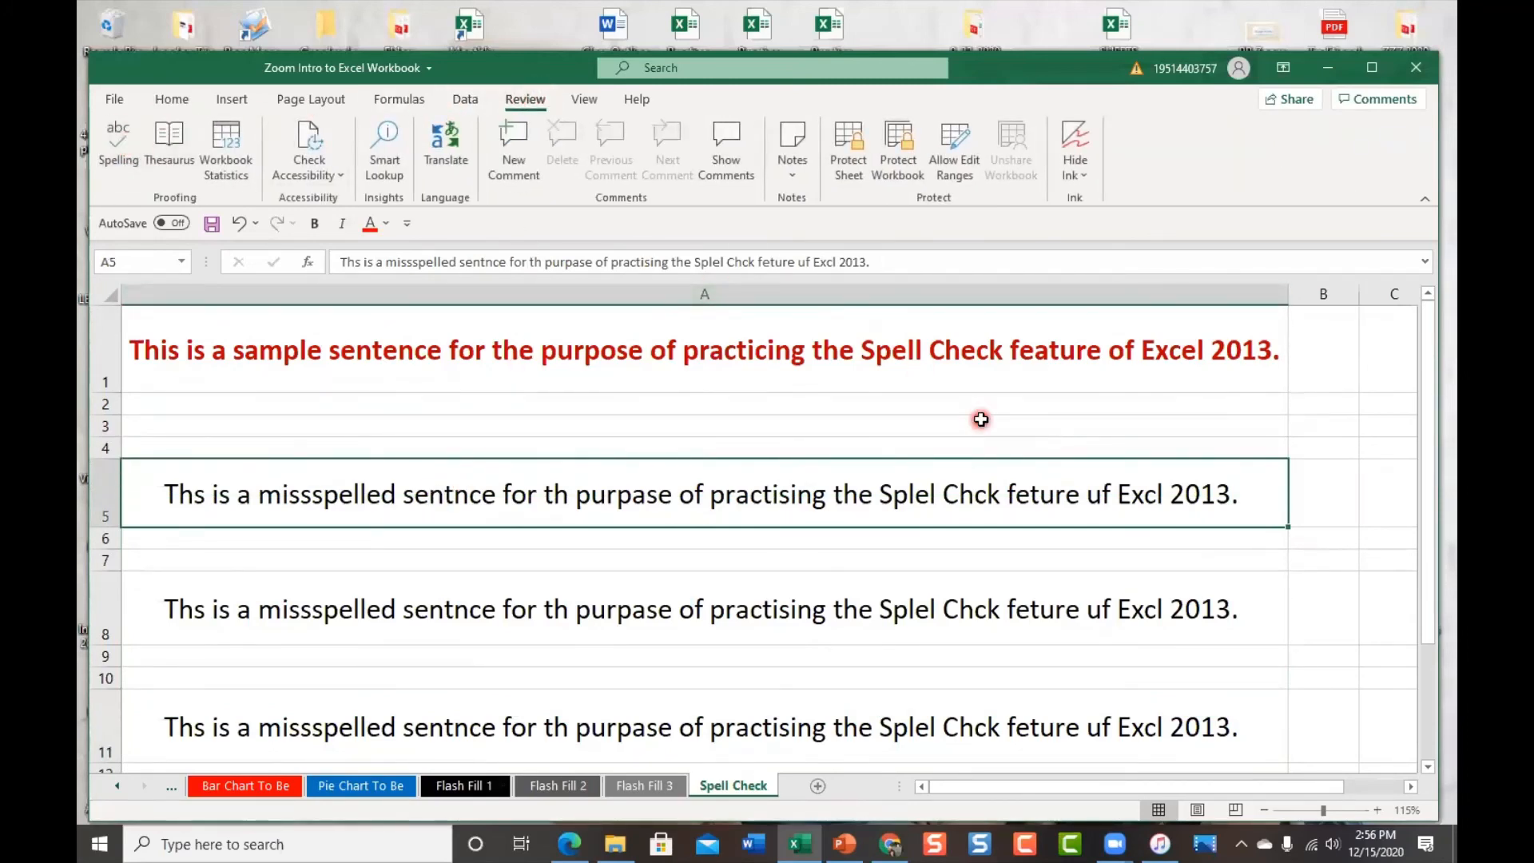
Run Spelling (F7) from A5, correcting Ths to This, missspelled to misspelled, sentnce to sentence
key("F7")
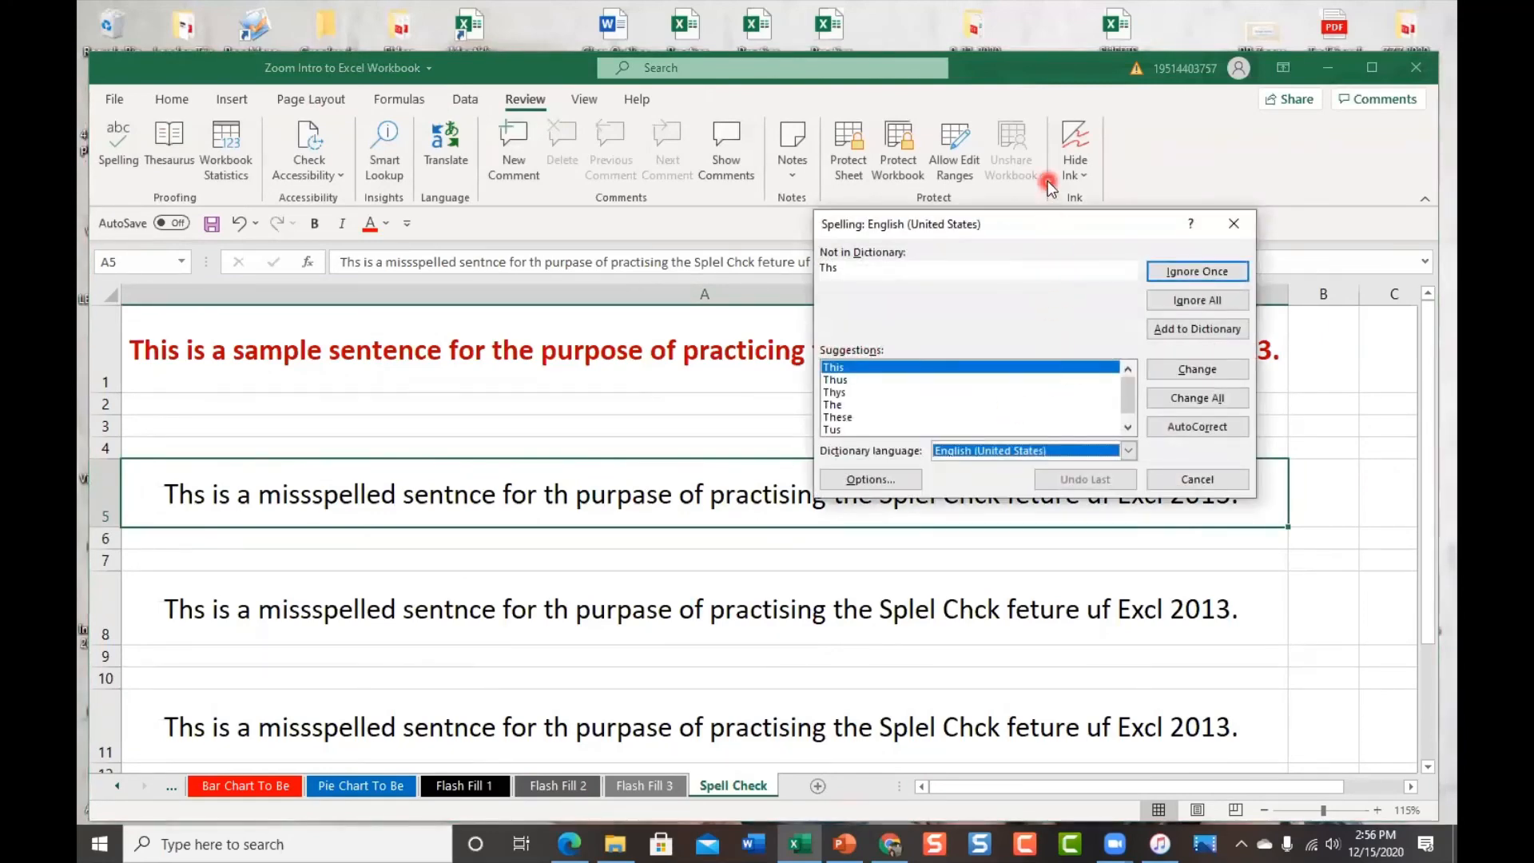
left_click_drag(1047, 224, 1141, 268)
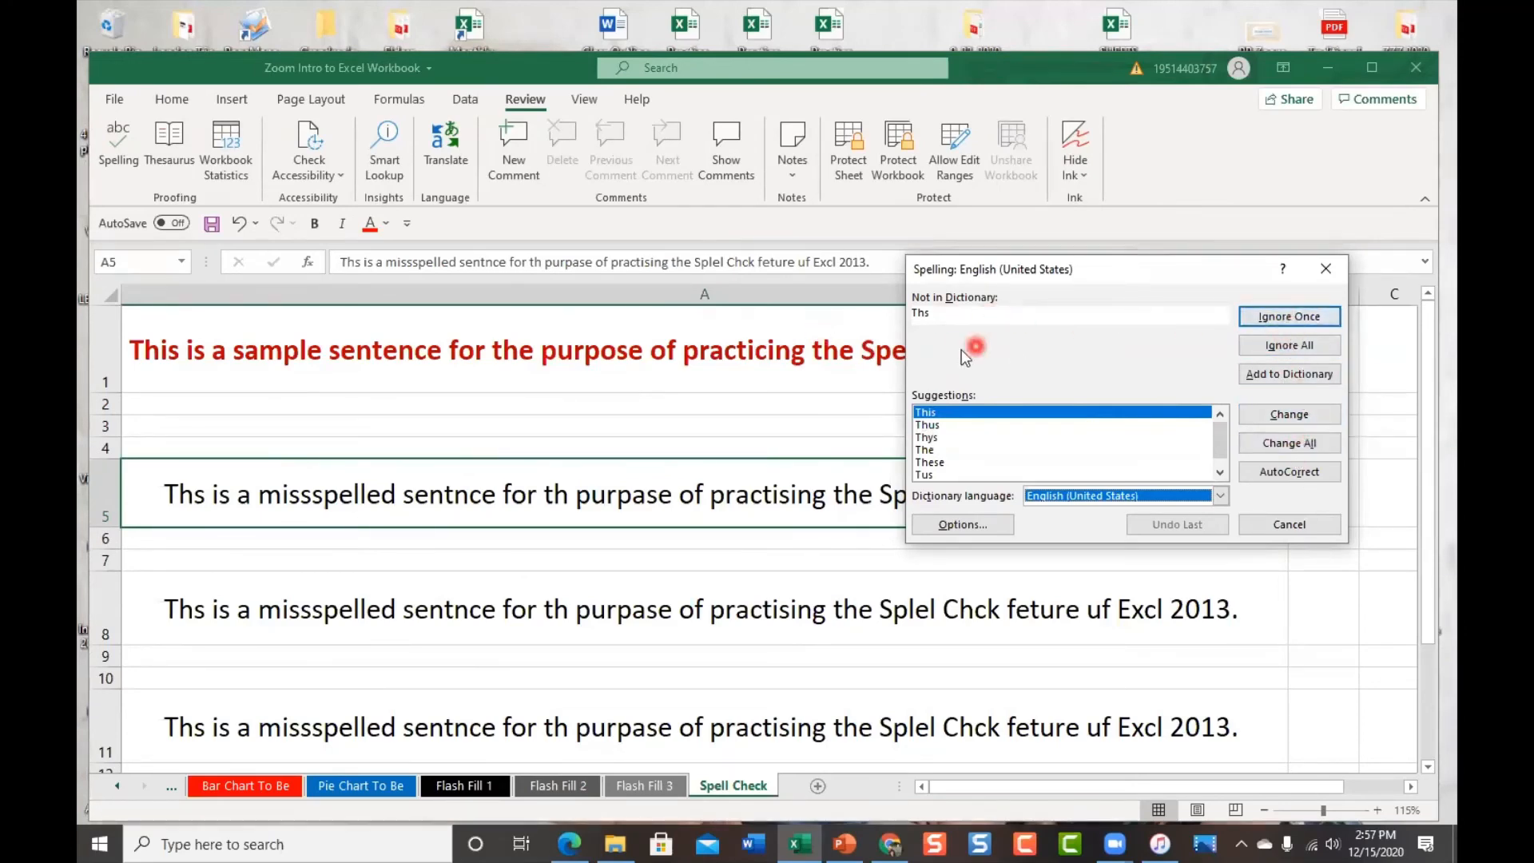
left_click(1291, 414)
left_click(1017, 416)
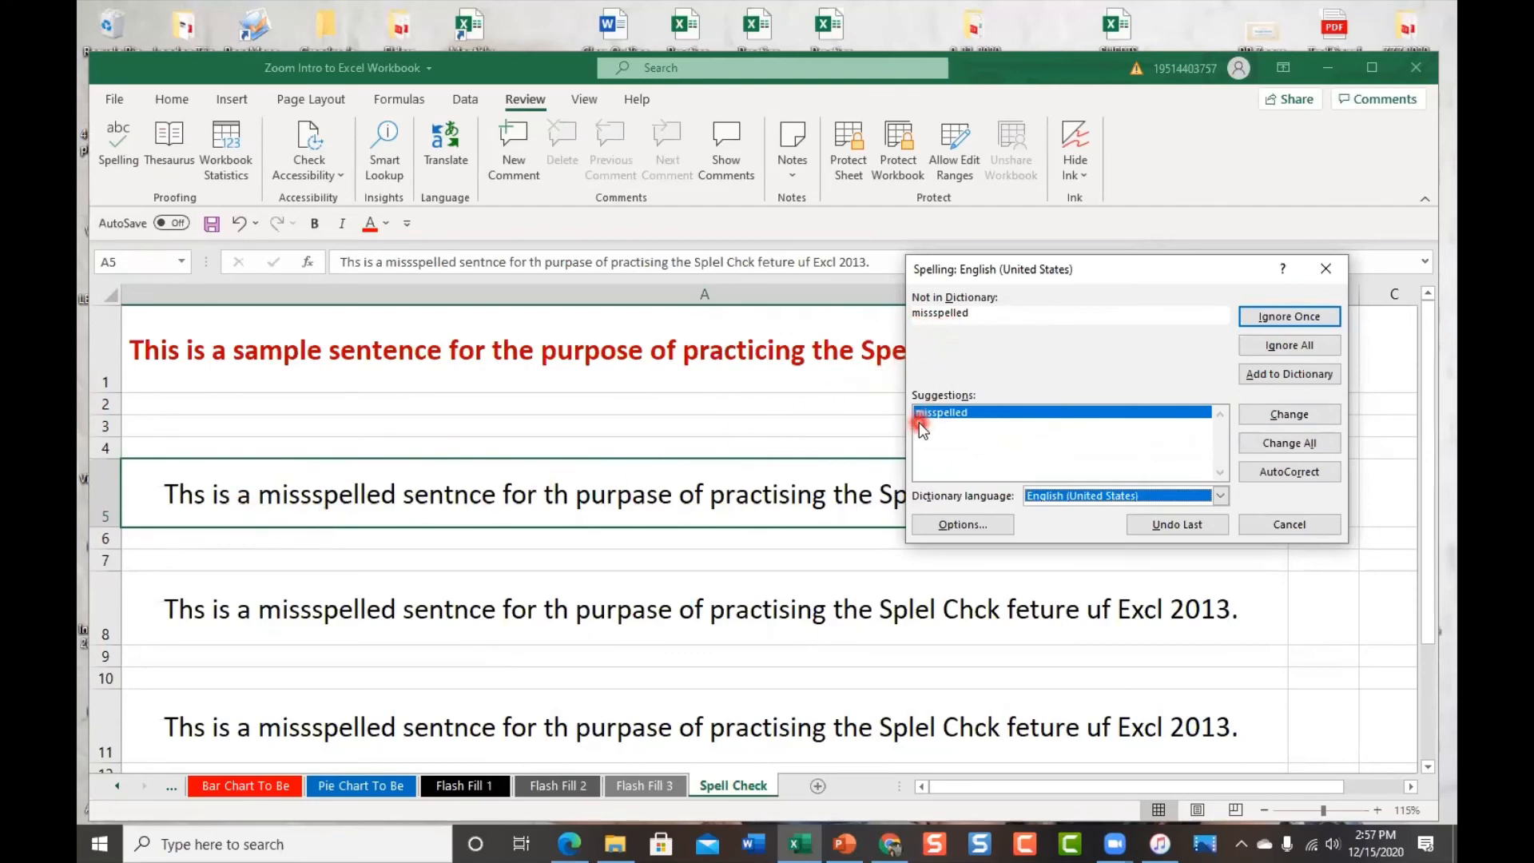
left_click(1286, 416)
left_click(1312, 416)
Correct th to the, purpase to purpose and practising to practicing, then stop, keeping corrections
left_click(1289, 414)
left_click(1312, 417)
left_click(1313, 419)
left_click_drag(1155, 278, 1149, 552)
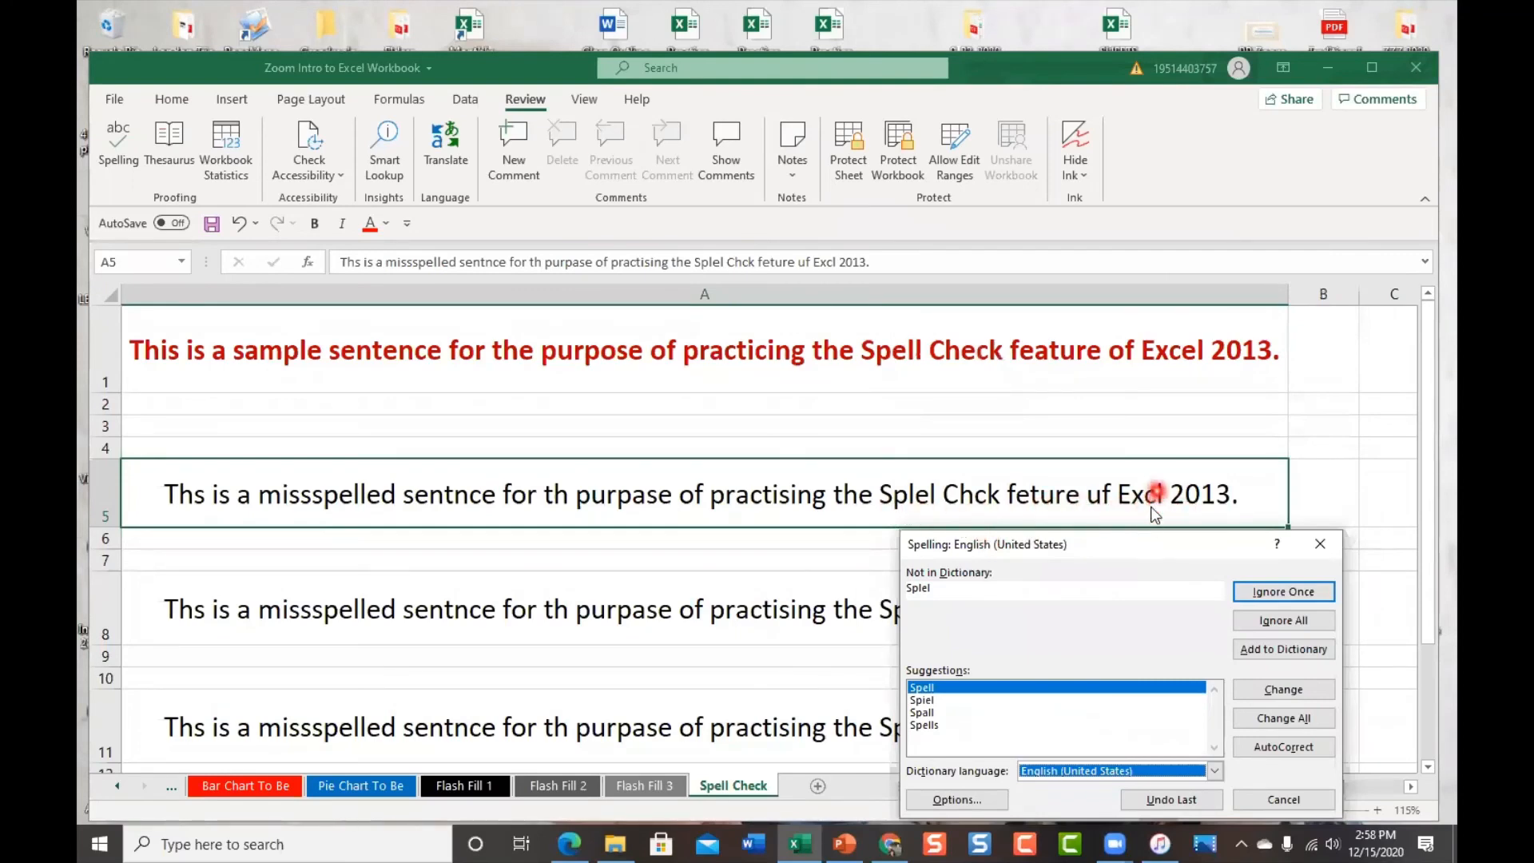
left_click_drag(1126, 550, 1141, 358)
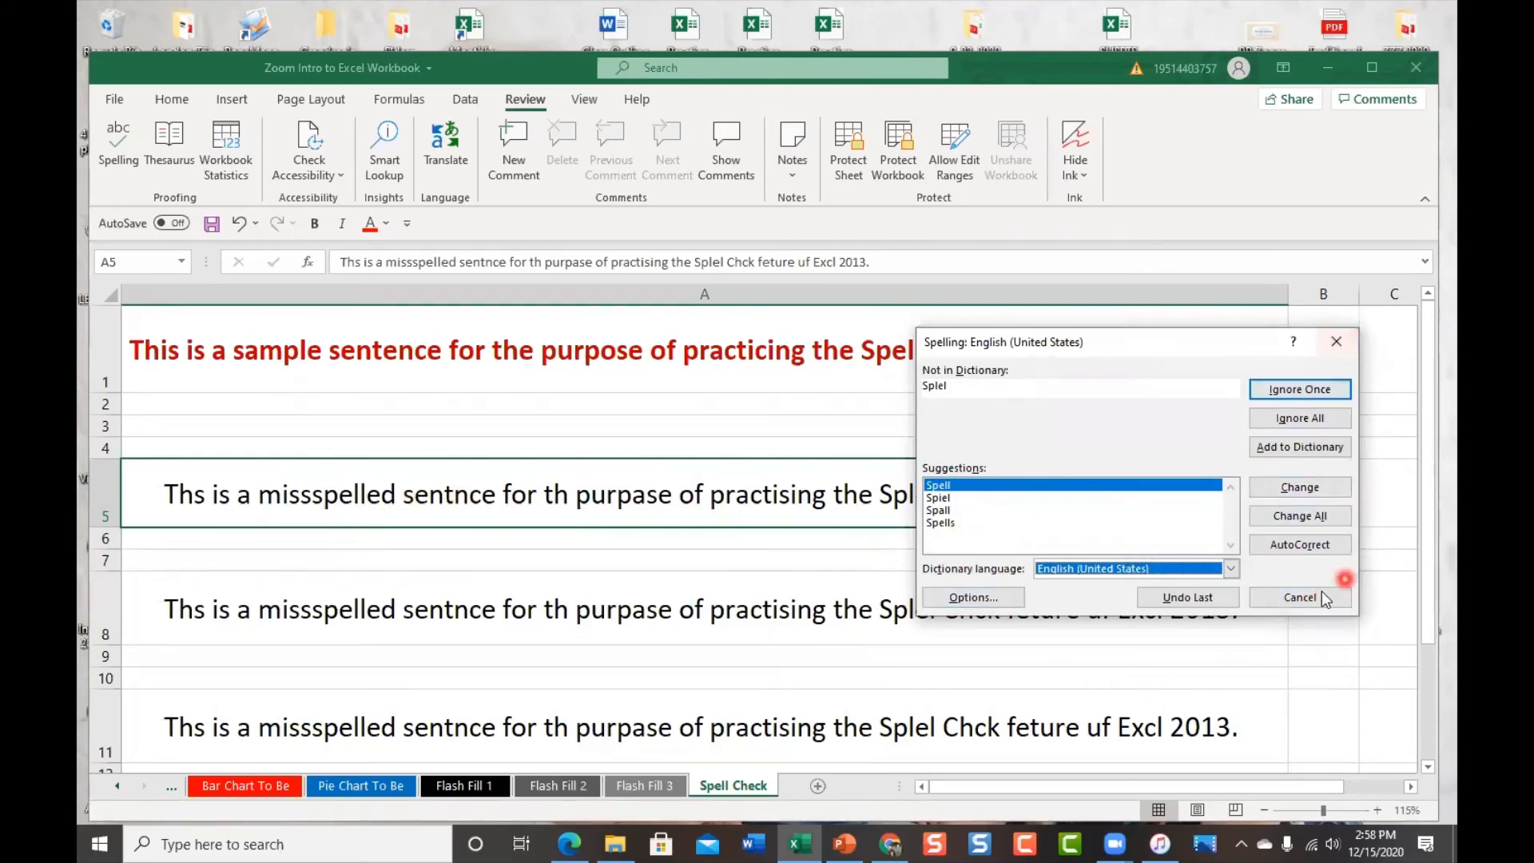
left_click(1302, 598)
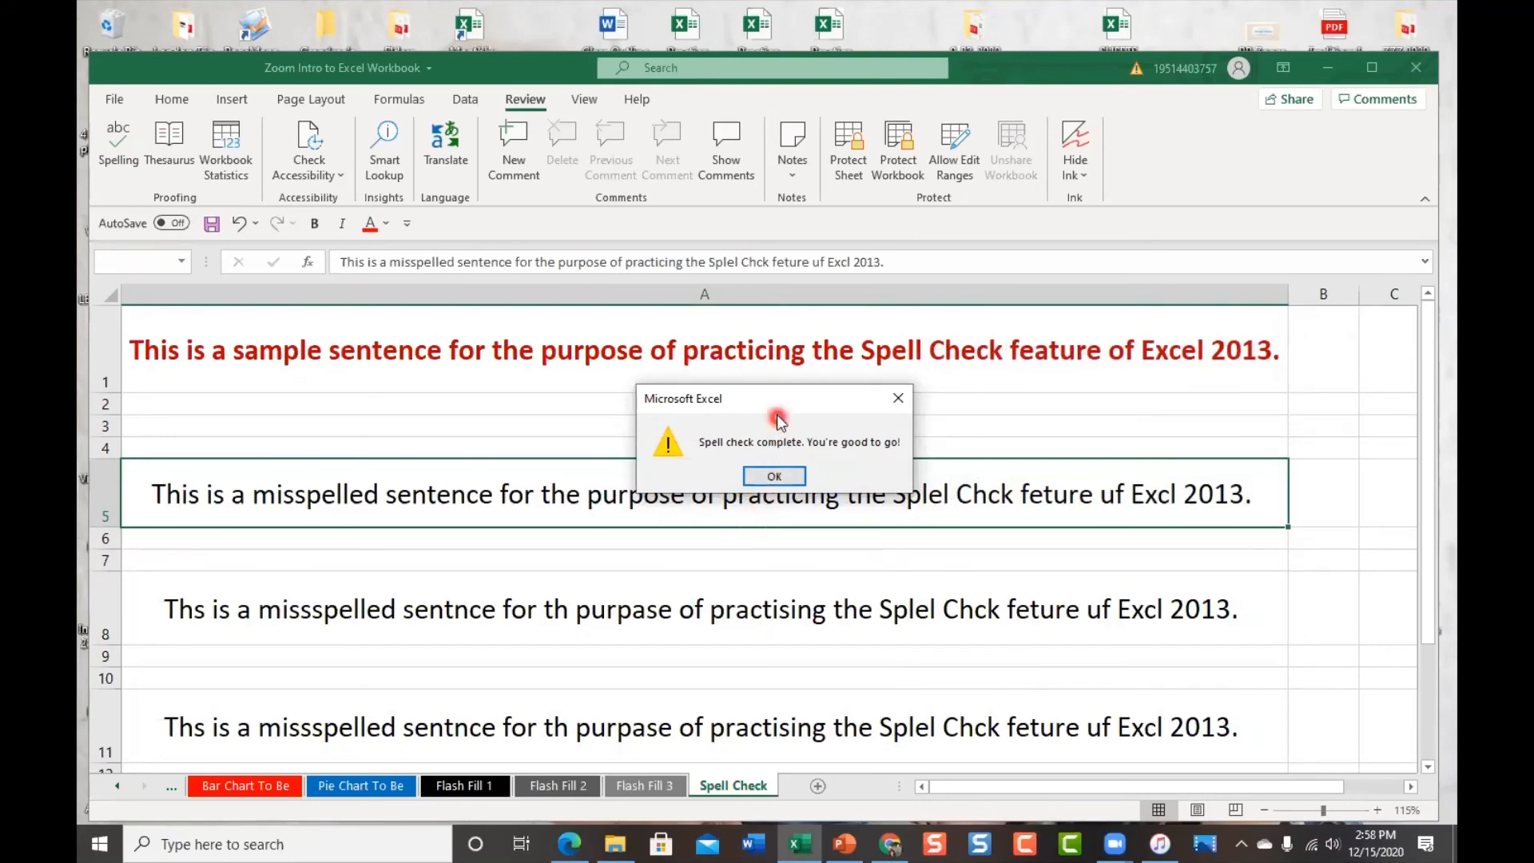
left_click_drag(787, 399, 961, 565)
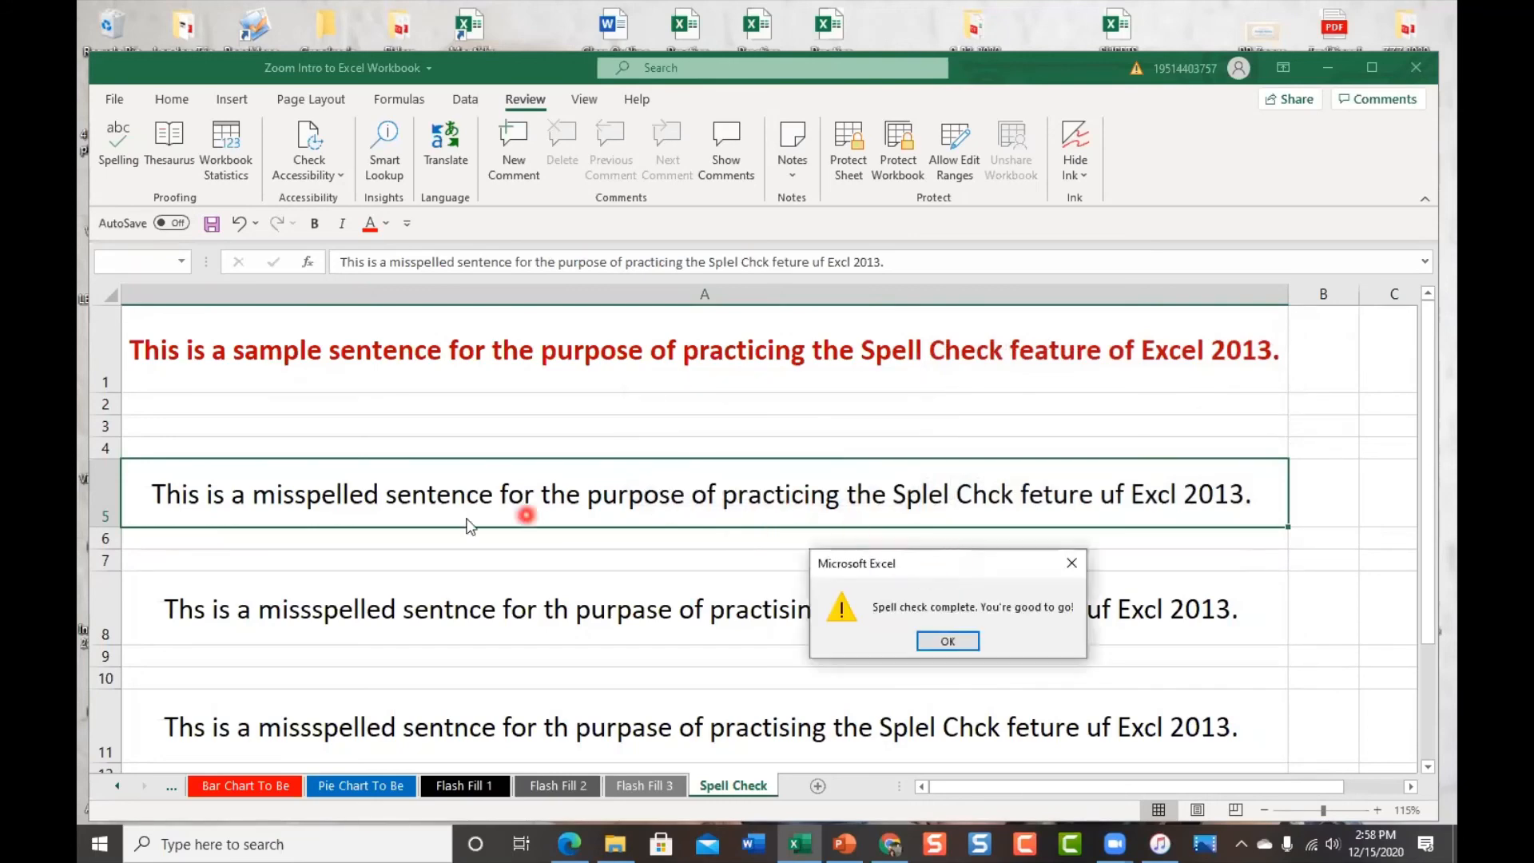
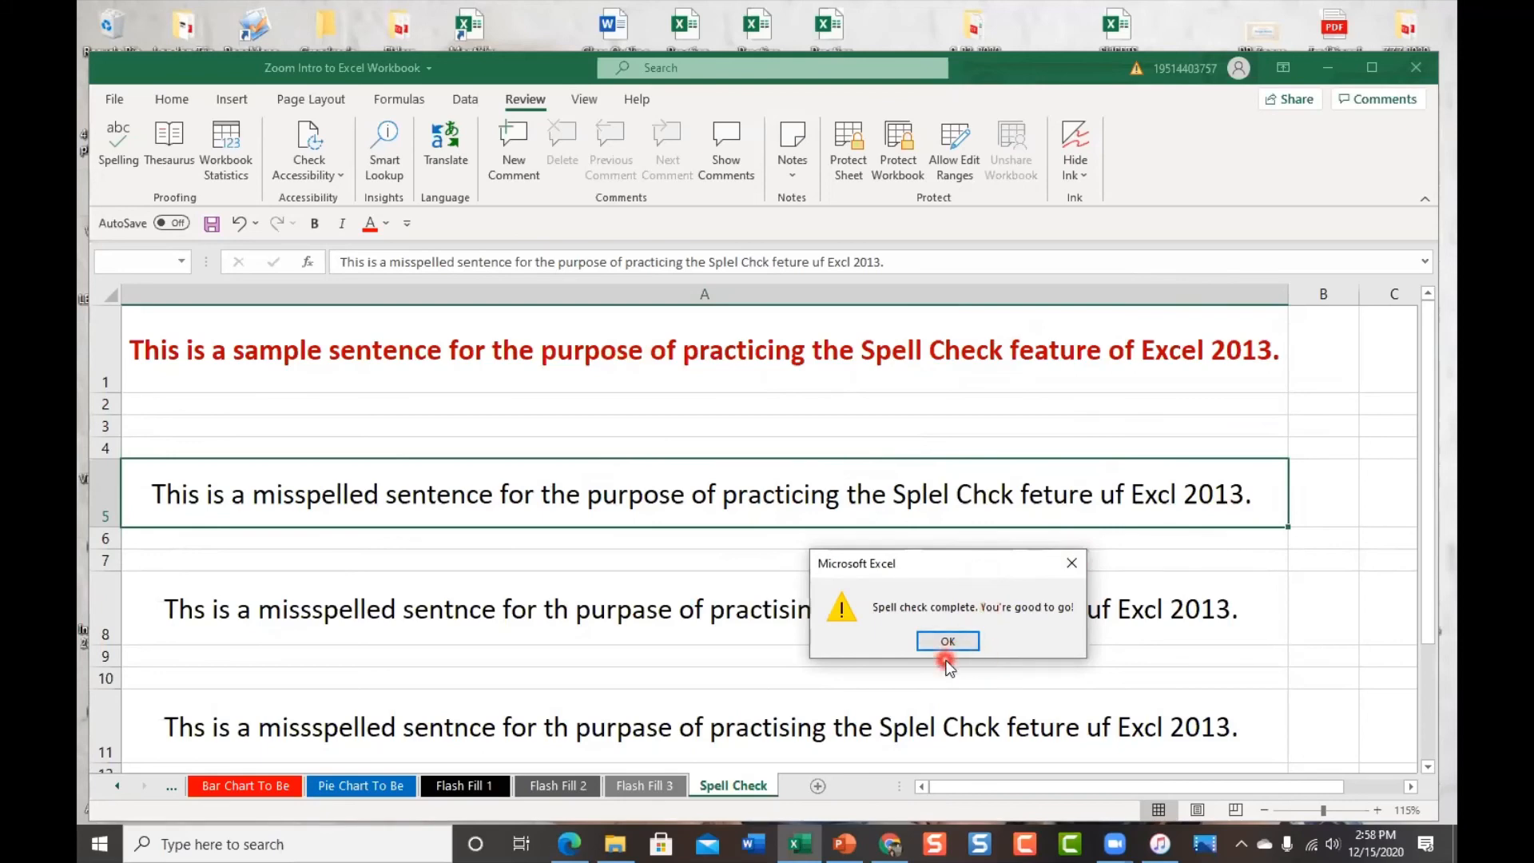
Dismiss the 'Spell check complete' message with OK
left_click(1075, 567)
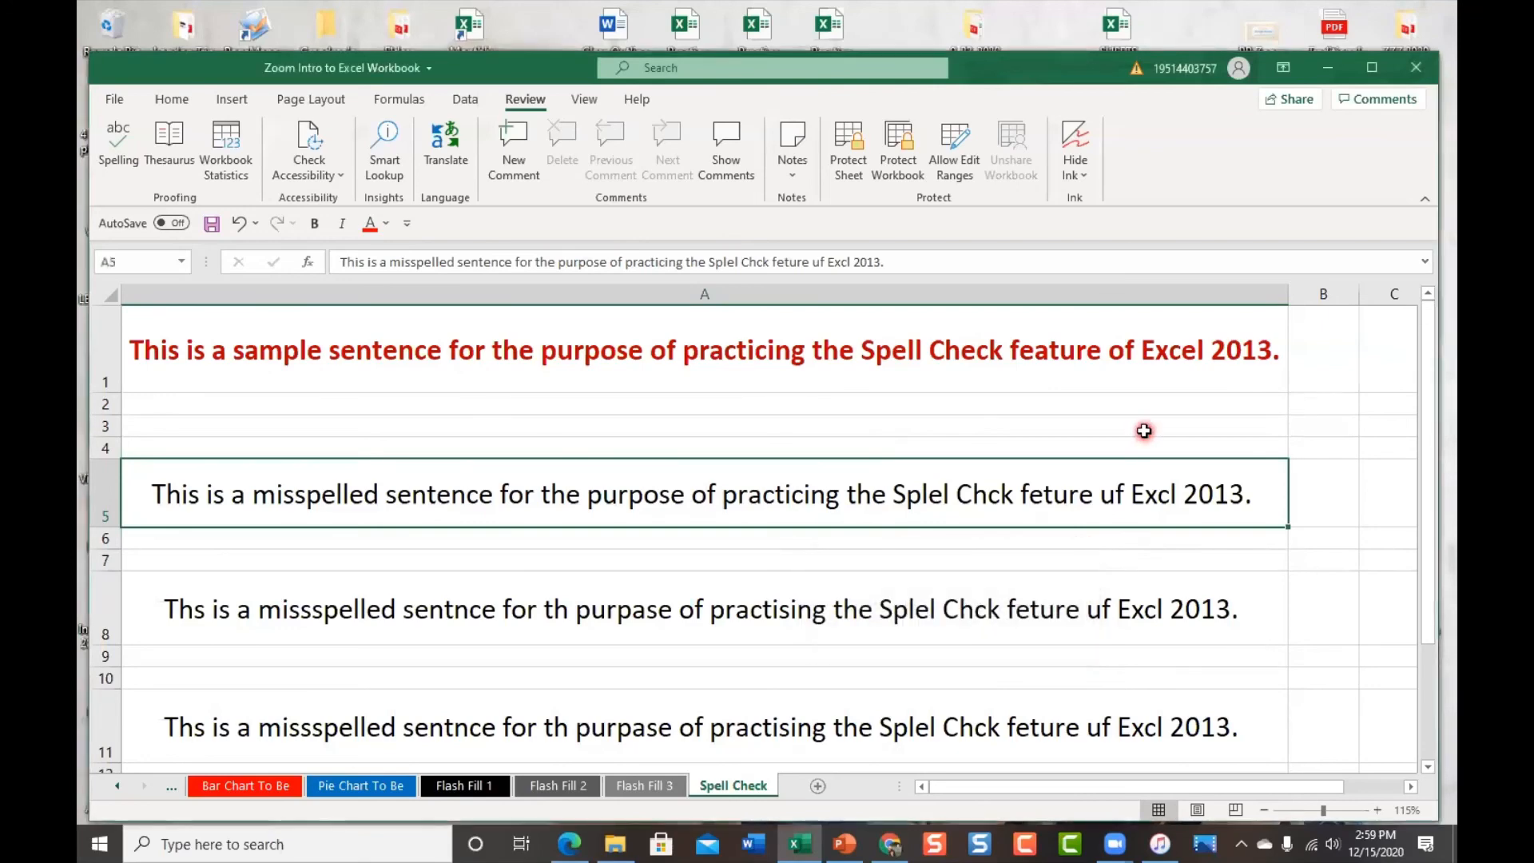
On the Flash Fill 1 sheet, widen column G and enter 'Gable, Clark' in G1
left_click(459, 789)
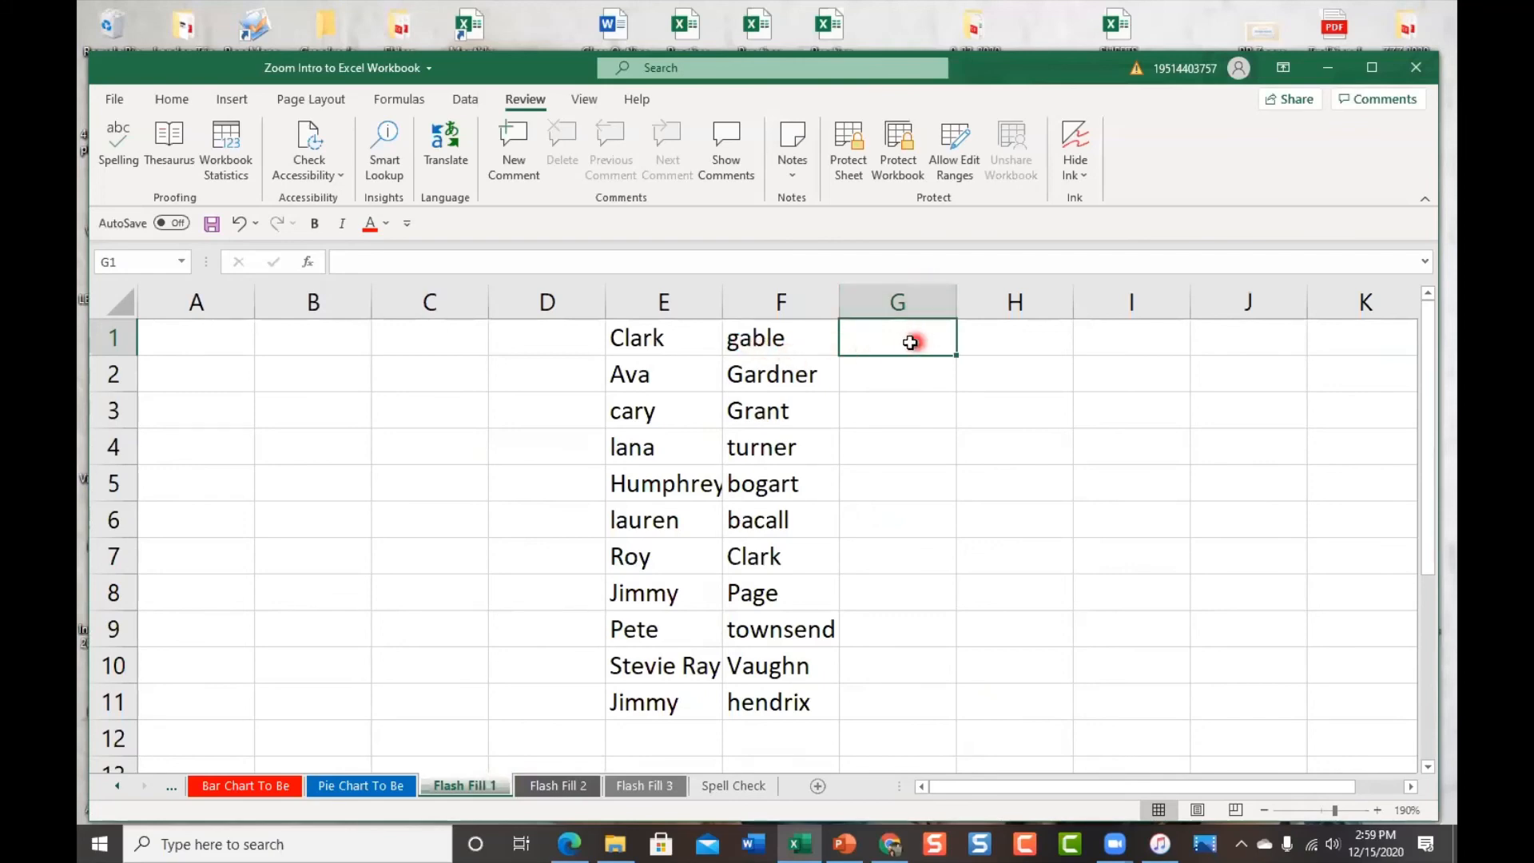
left_click_drag(959, 301, 1038, 301)
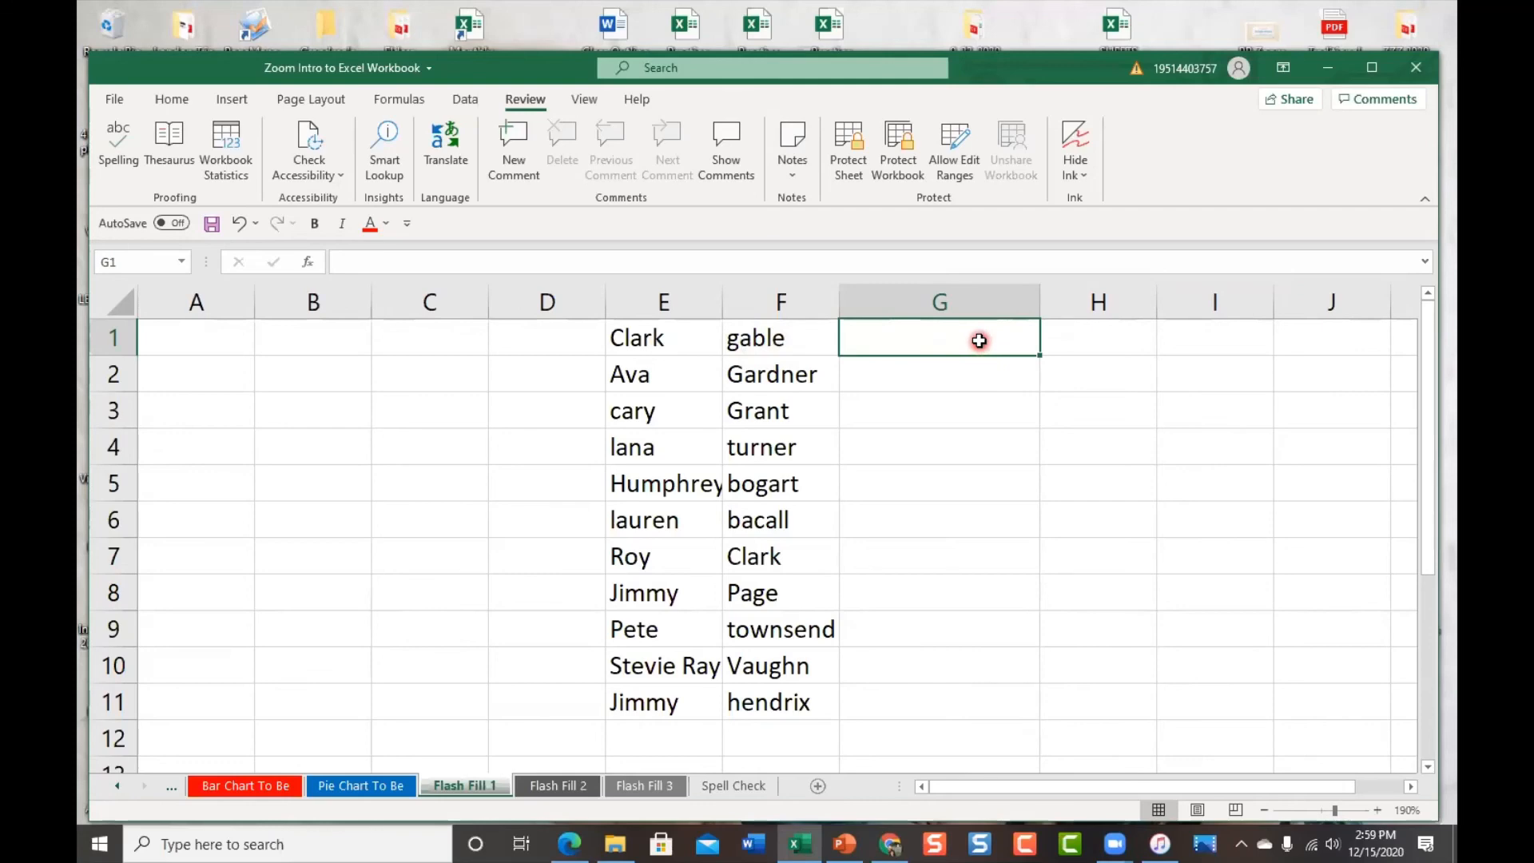
type("G")
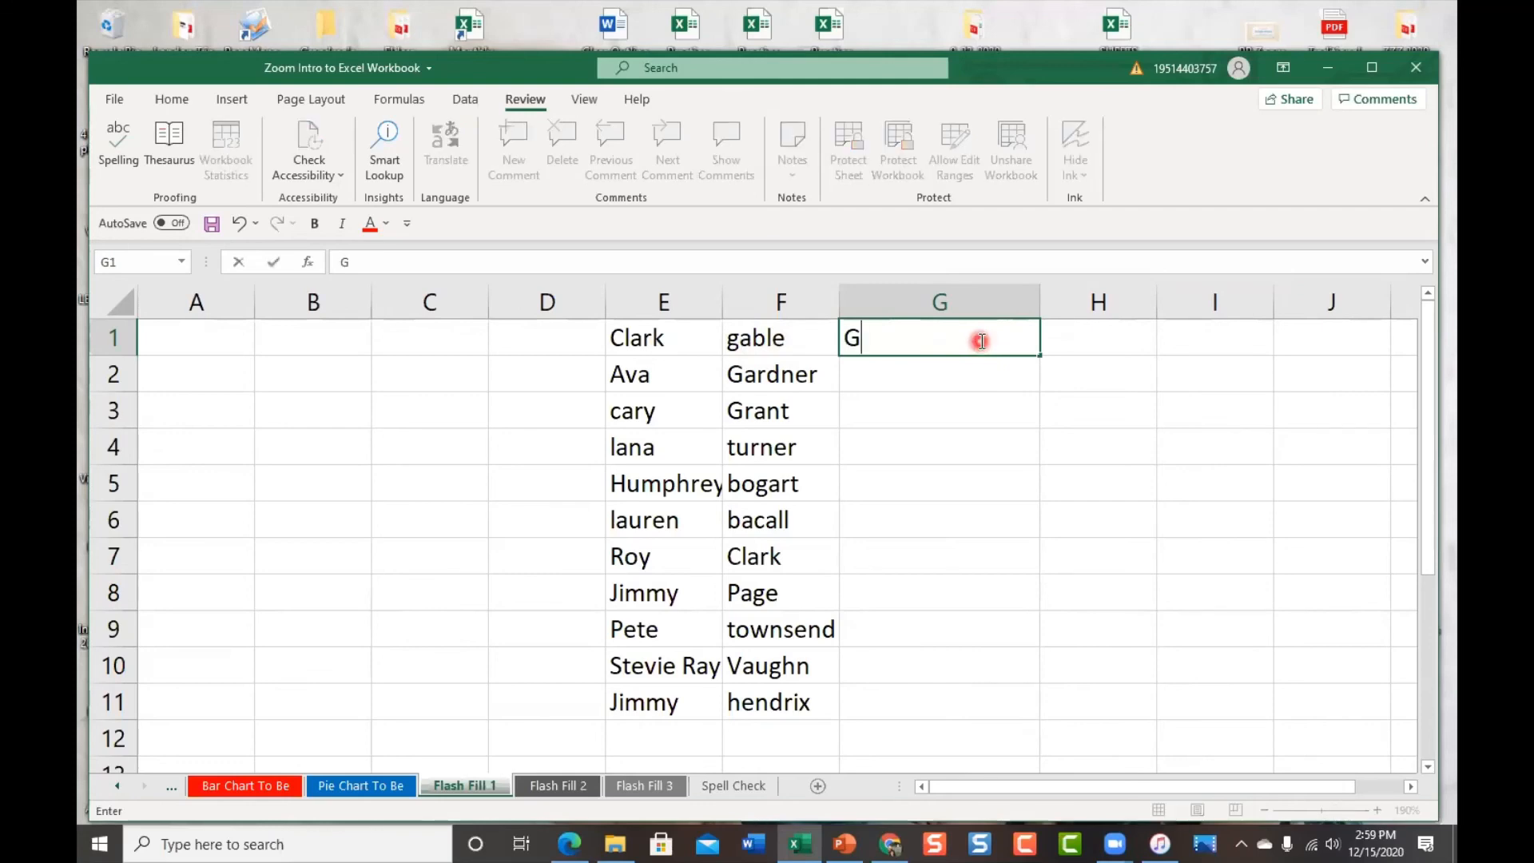
type("able")
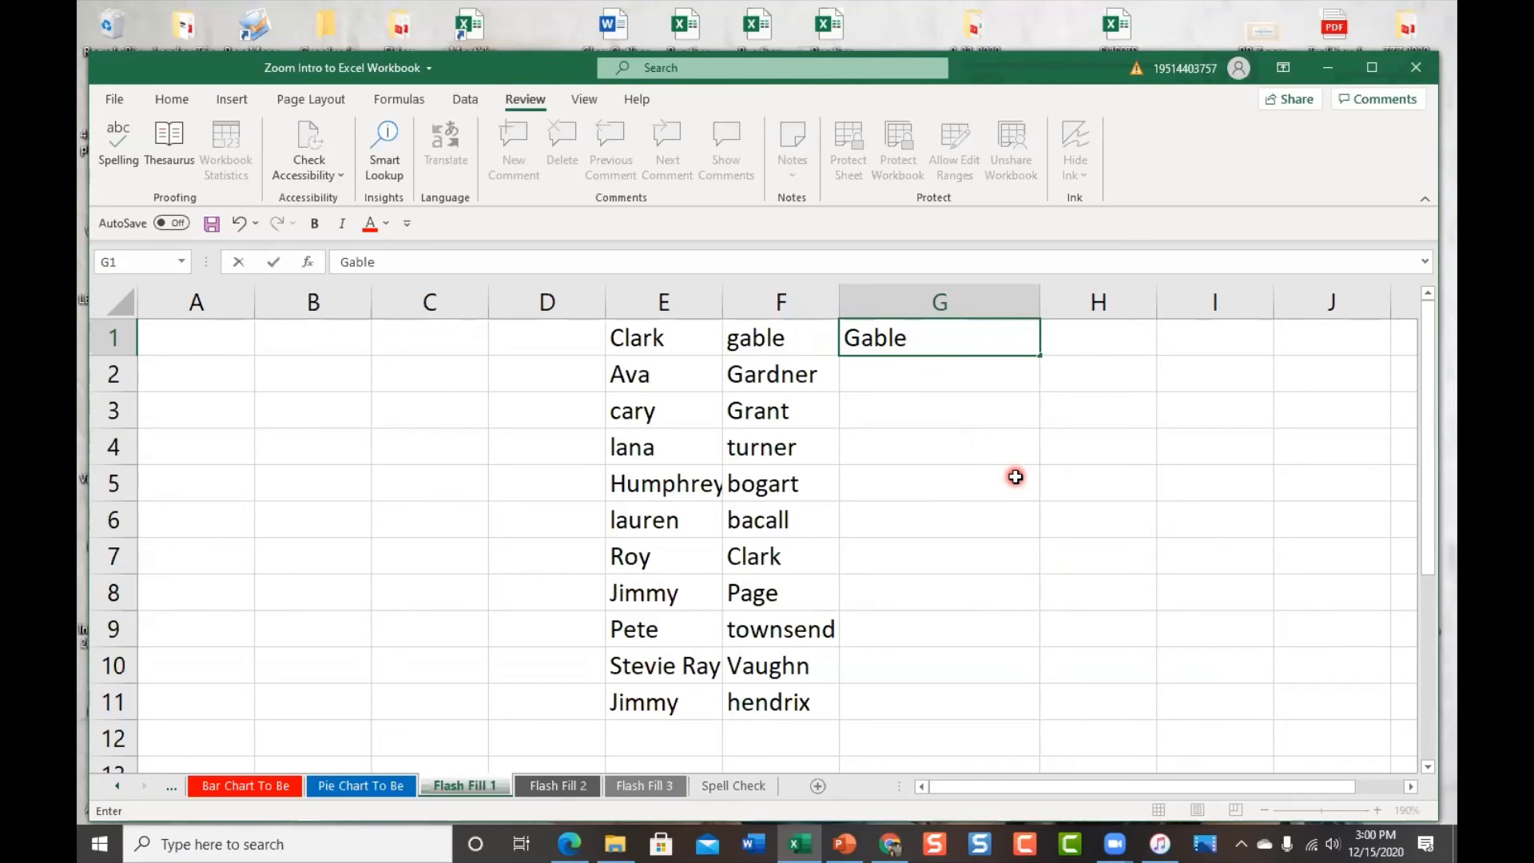
type(", Clark")
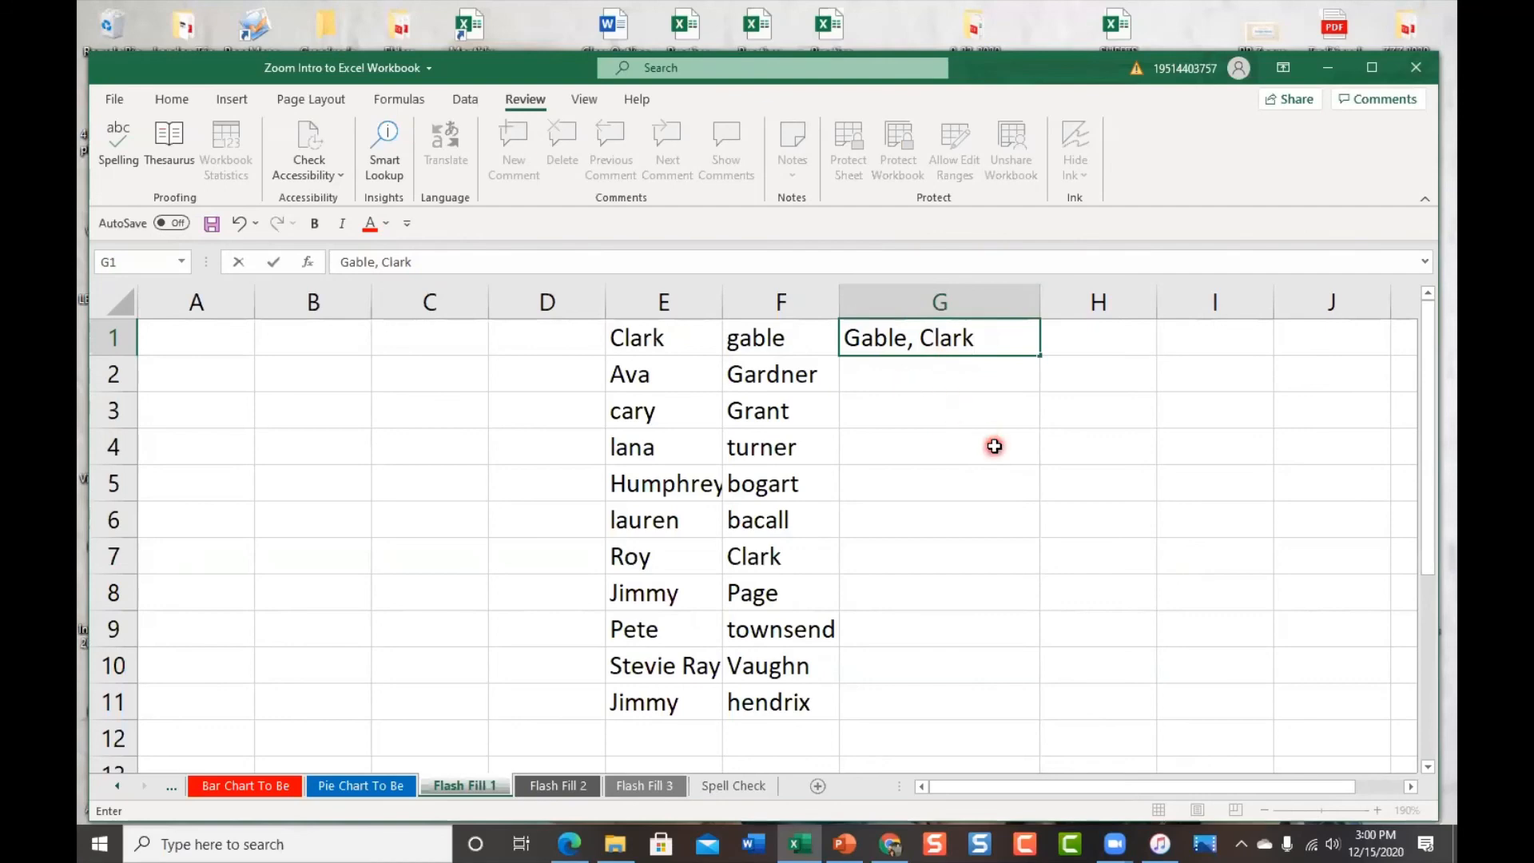
key("Return")
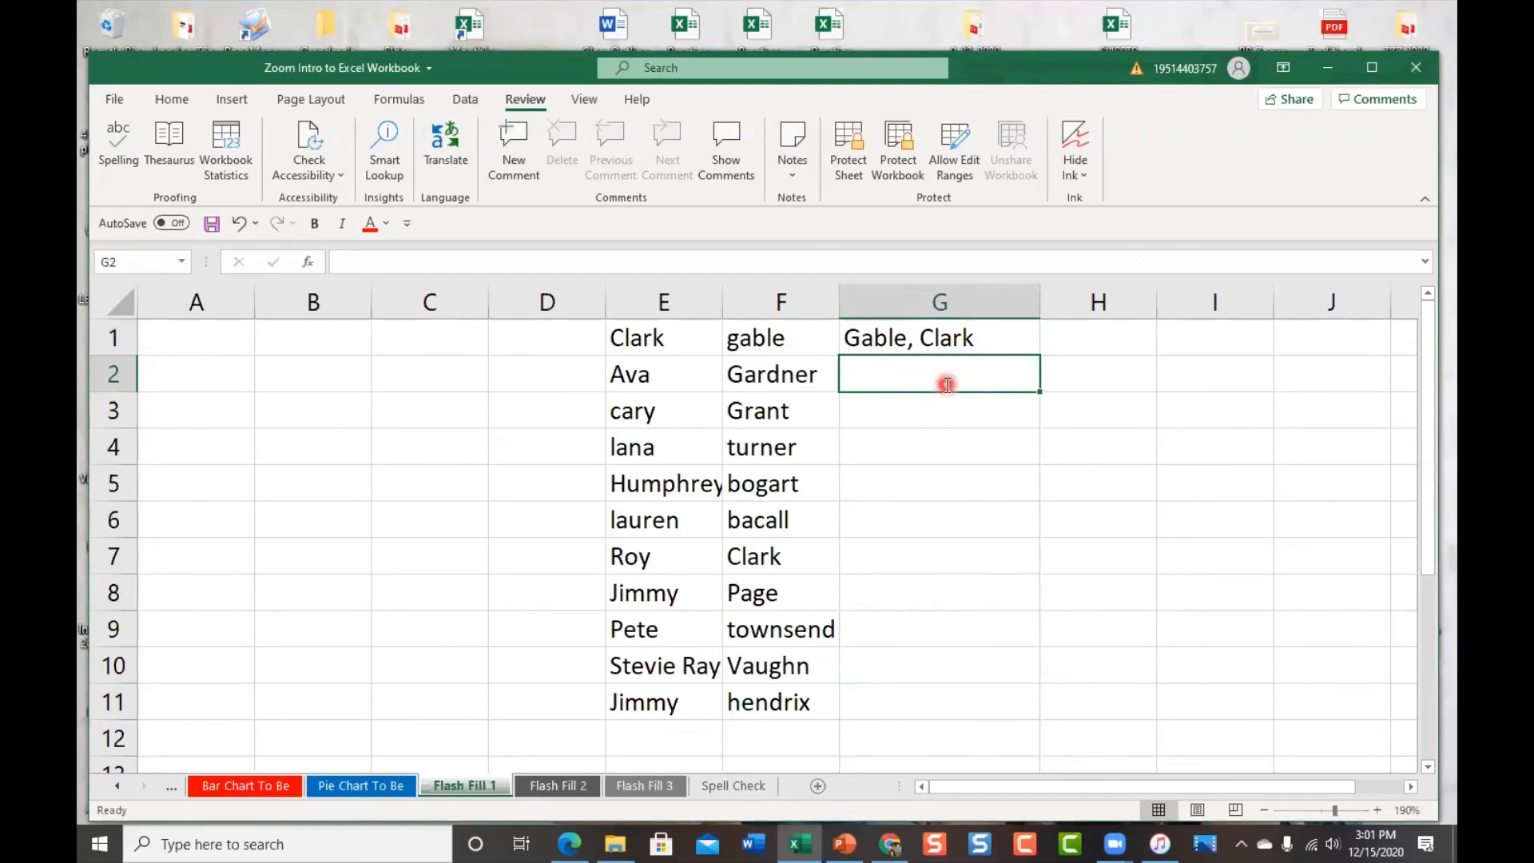
Type 'Gardner, Ava' in G2 and accept Flash Fill's reversed names for G3:G11
type("G")
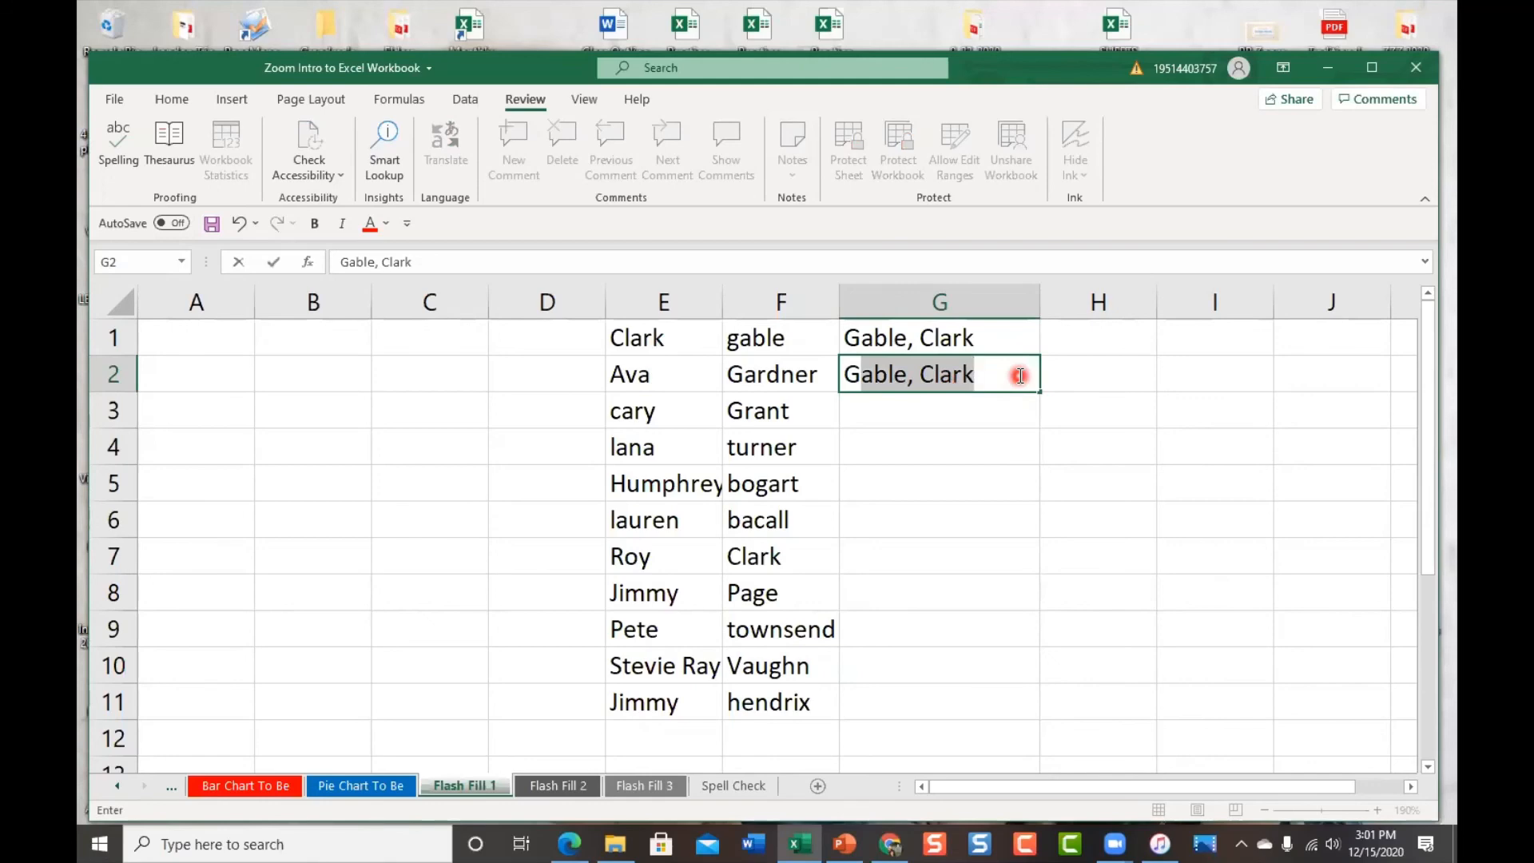
type("a")
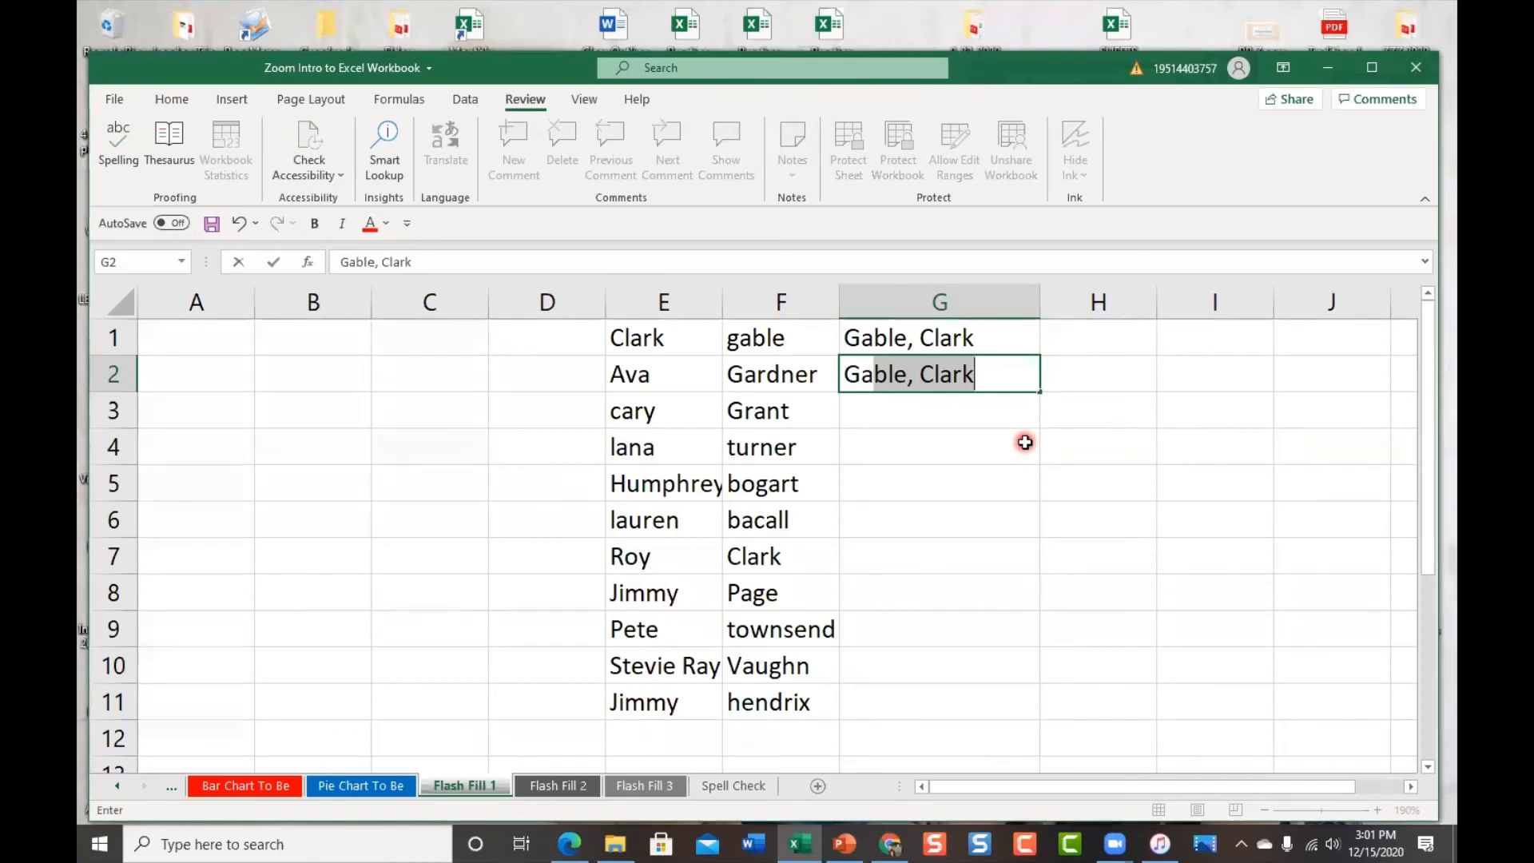
type("ardner, Ava")
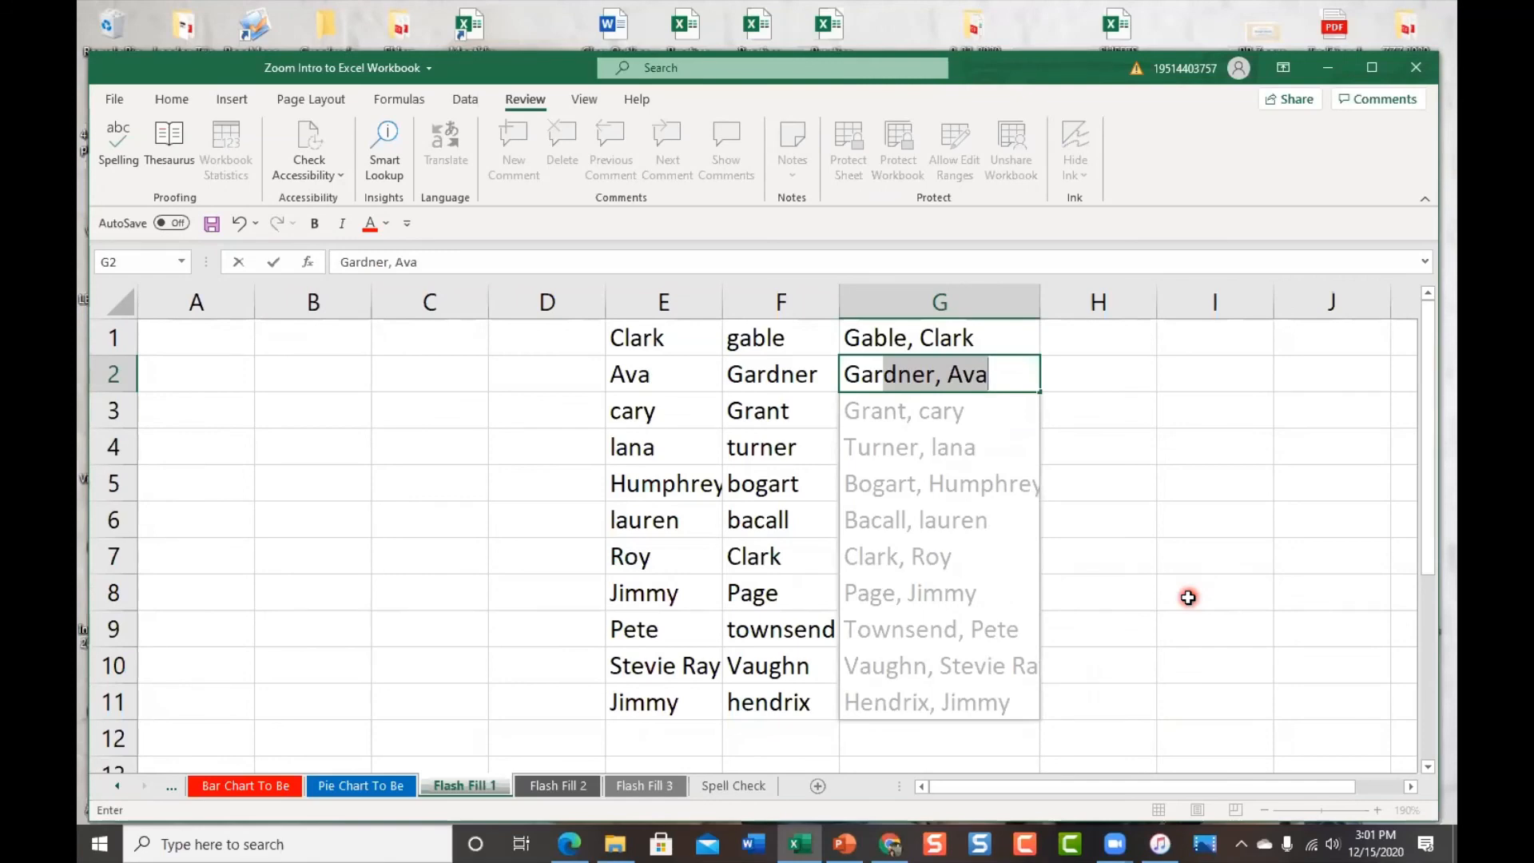
key("Return")
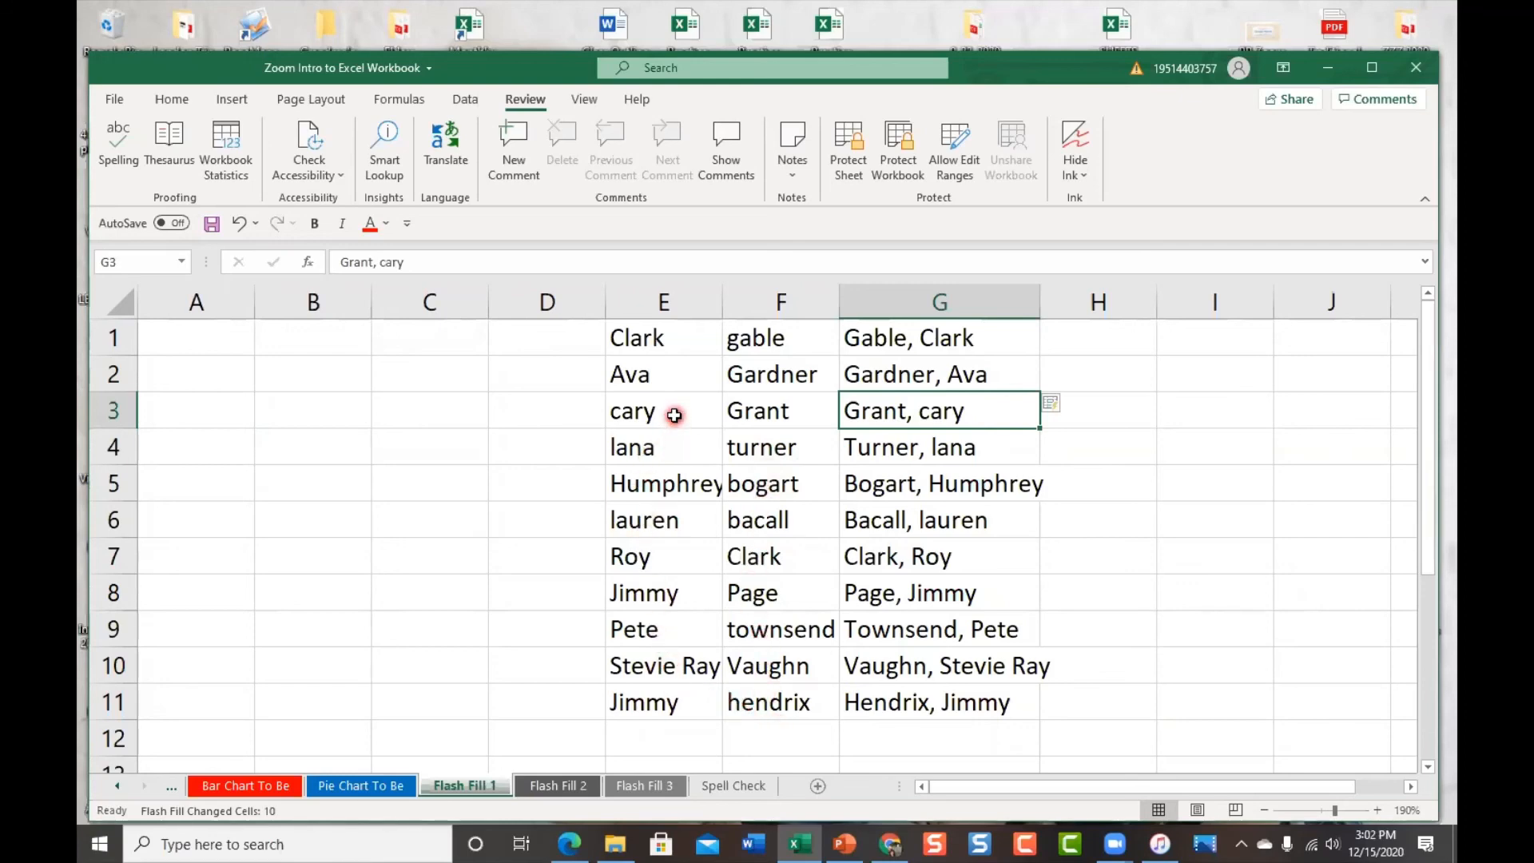
Capitalise the first name in G3 so it reads 'Grant, Cary'
left_click(384, 262)
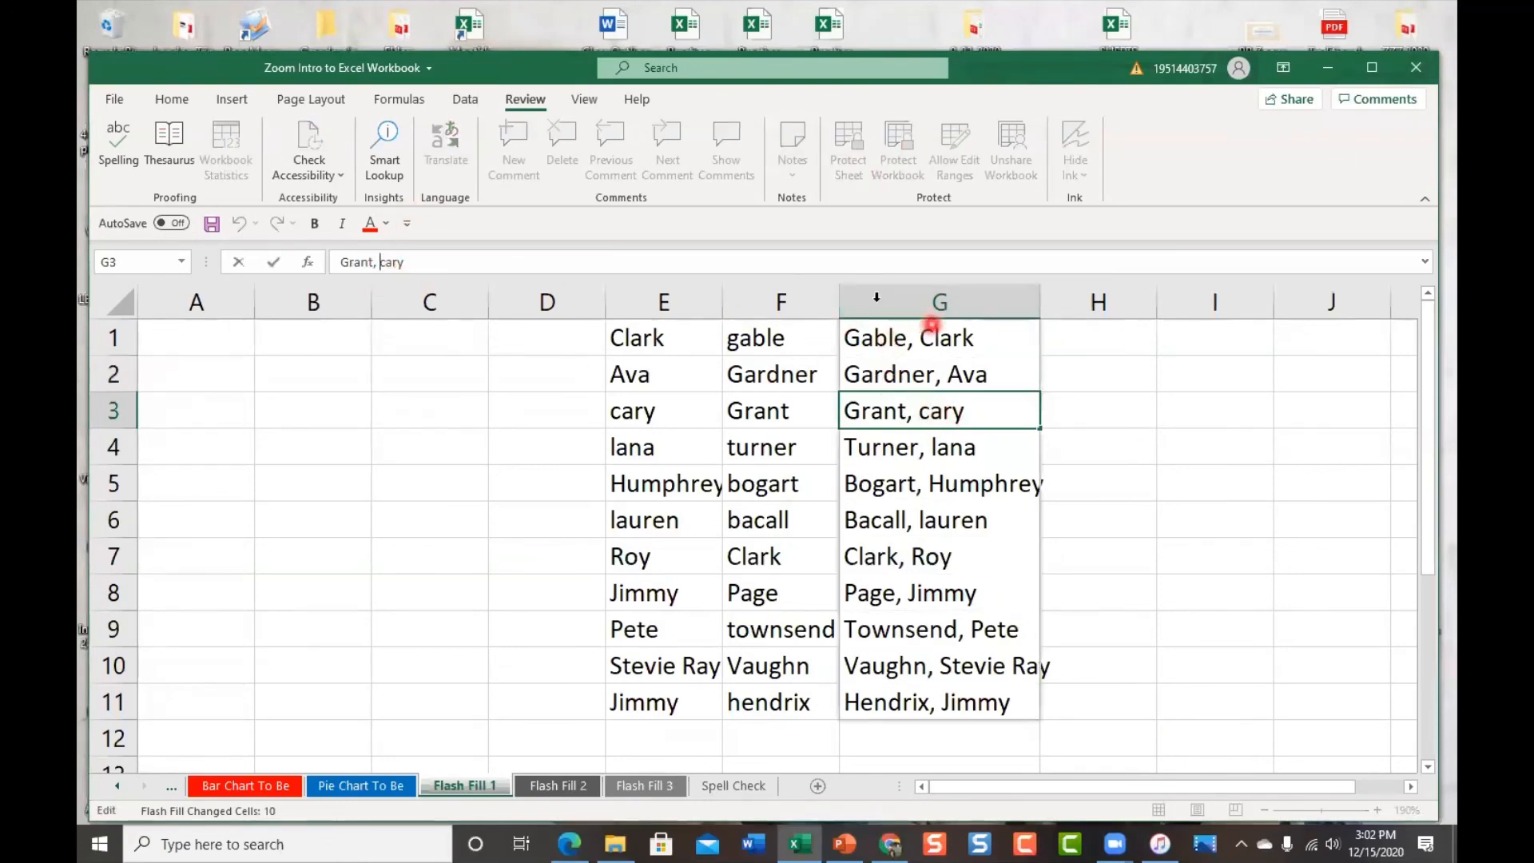
left_click(461, 290)
key("Right")
key("BackSpace")
type("C")
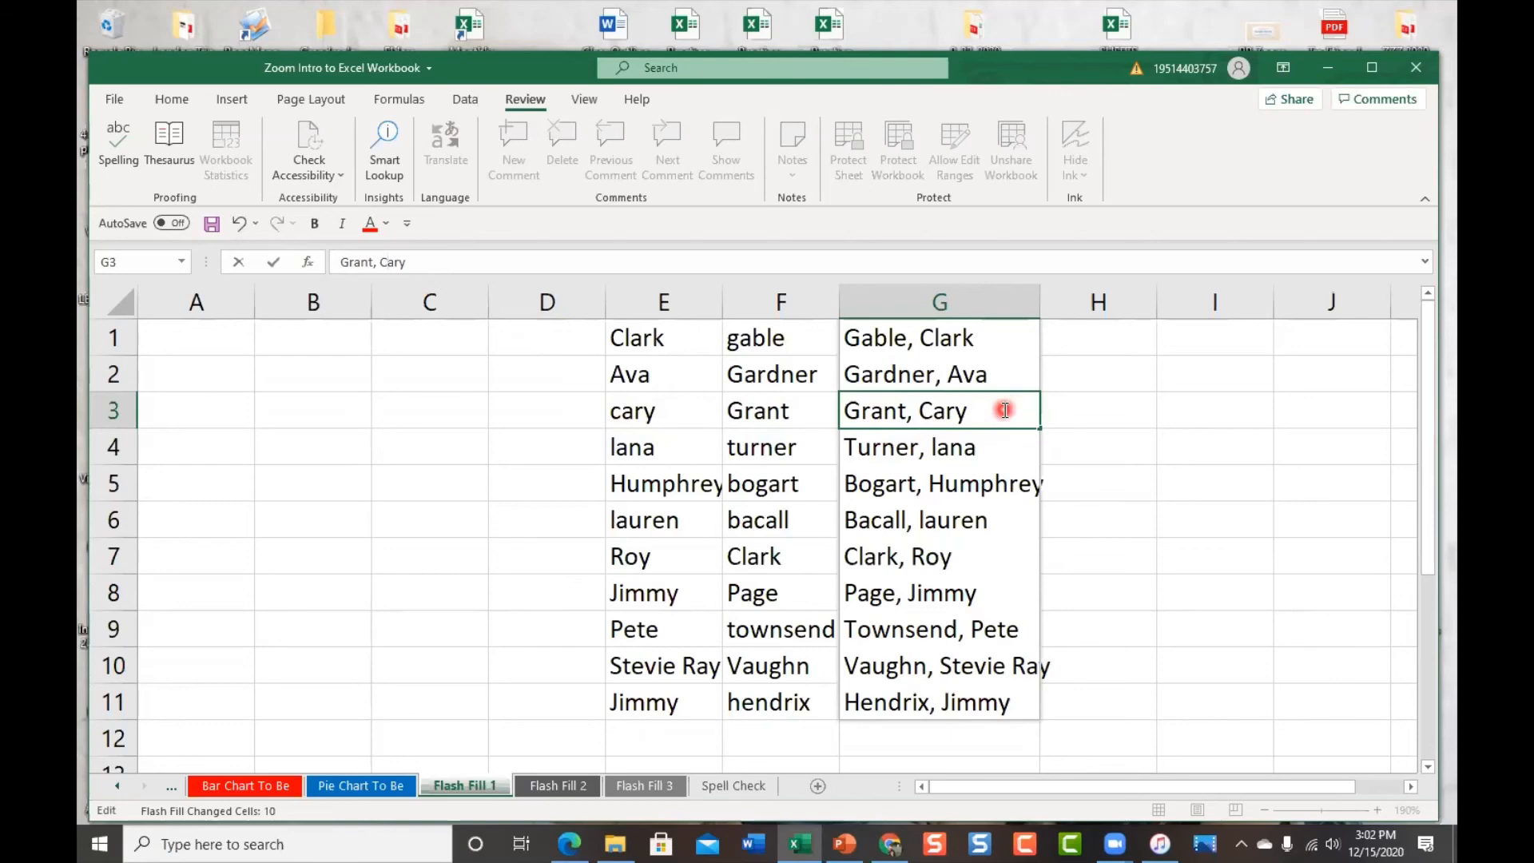
key("Return")
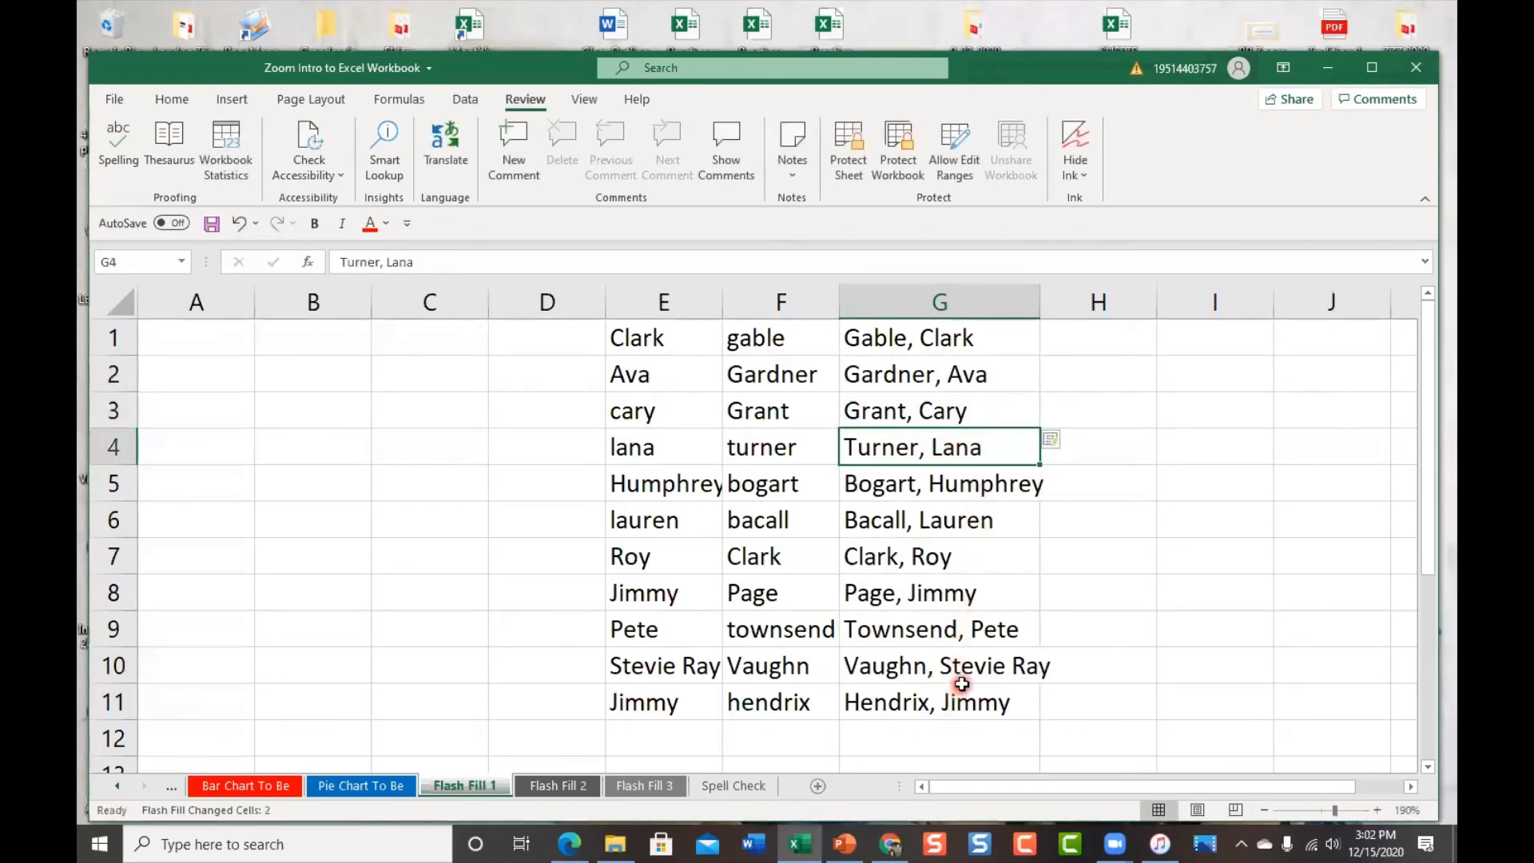
Close column G's context menu unused and spot-check the Bogart, Humphrey and Clark, Roy entries
left_click(893, 285)
right_click(893, 285)
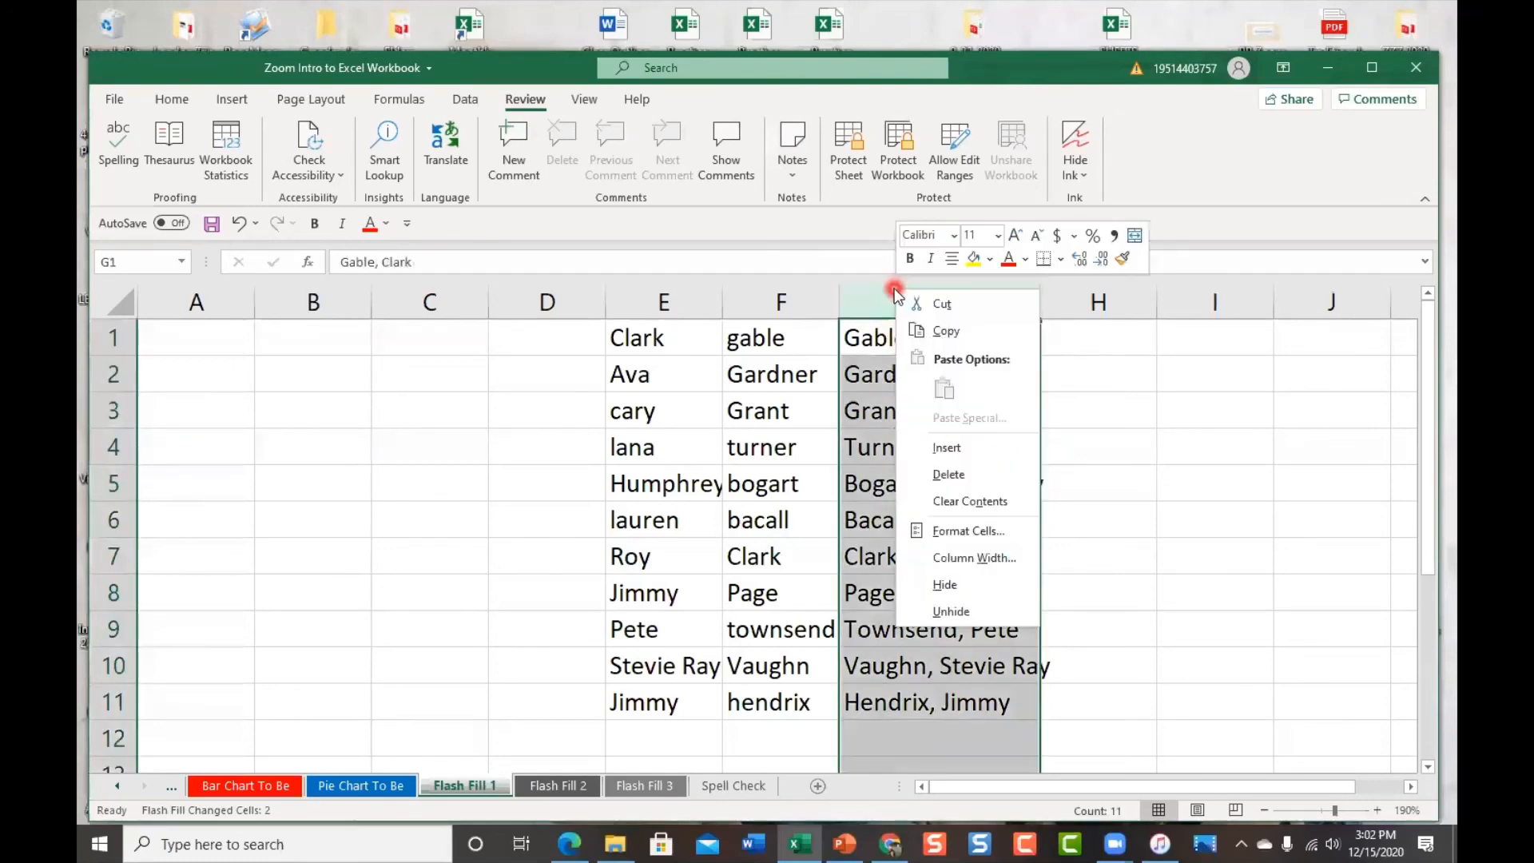
right_click(869, 287)
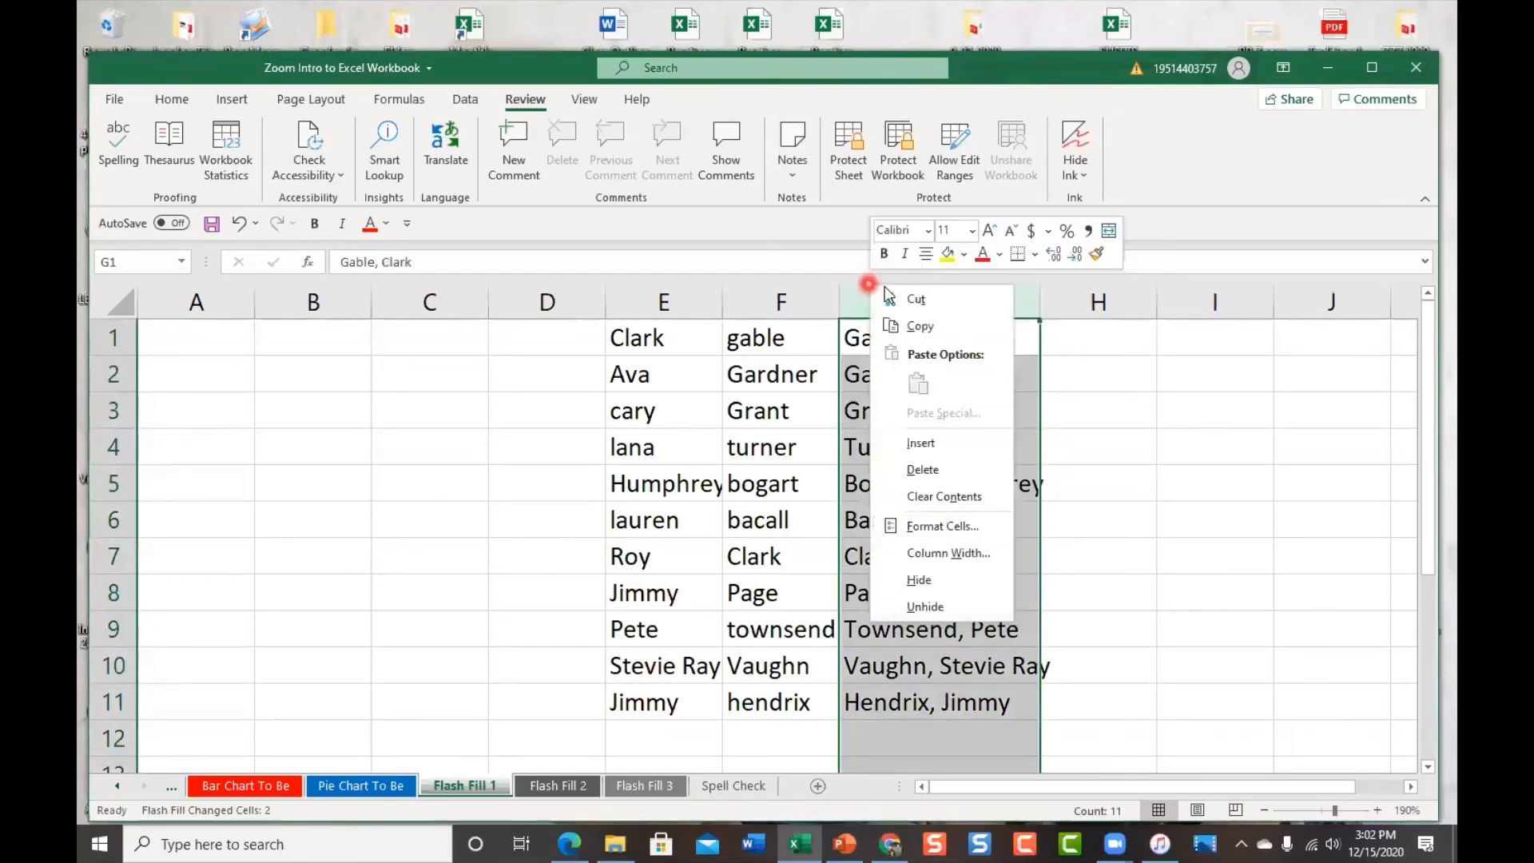
left_click(1028, 349)
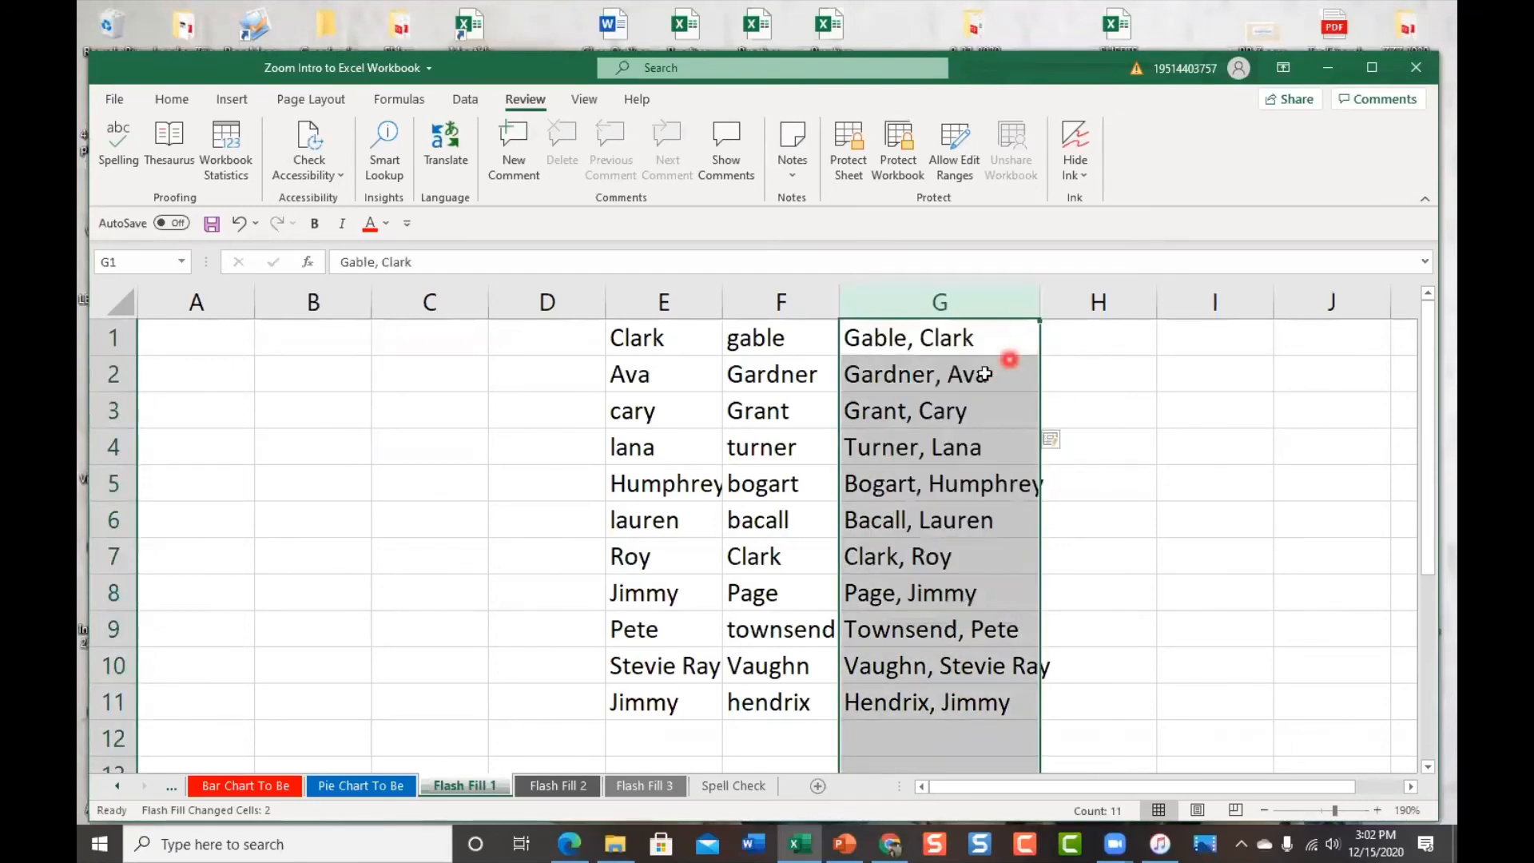
left_click(980, 342)
left_click(1013, 489)
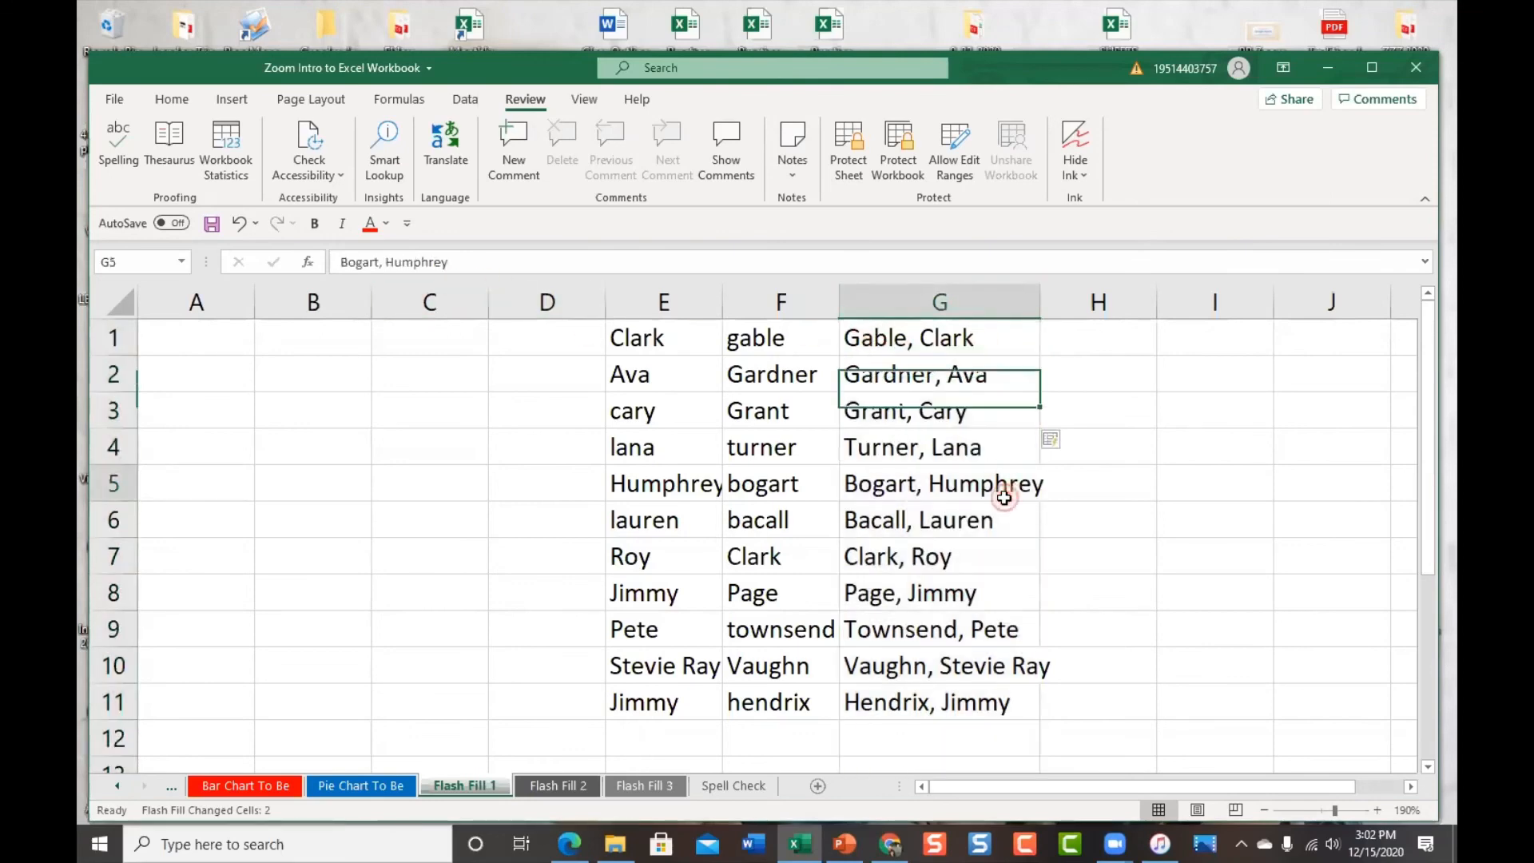
left_click(976, 562)
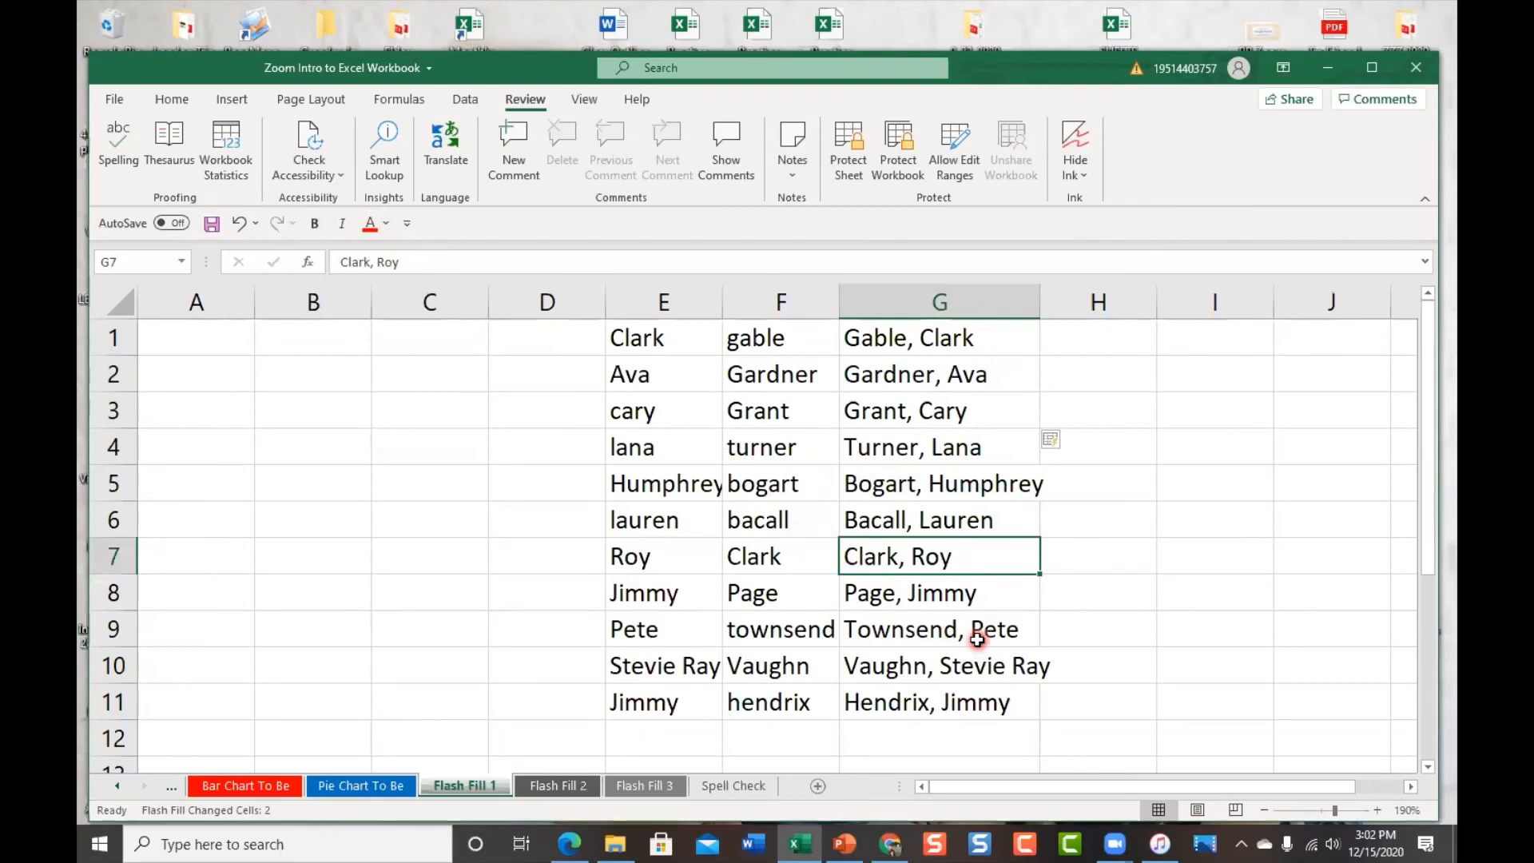
On Flash Fill 2, enter Gable, start Gardner, and accept Flash Fill's surnames
left_click(573, 786)
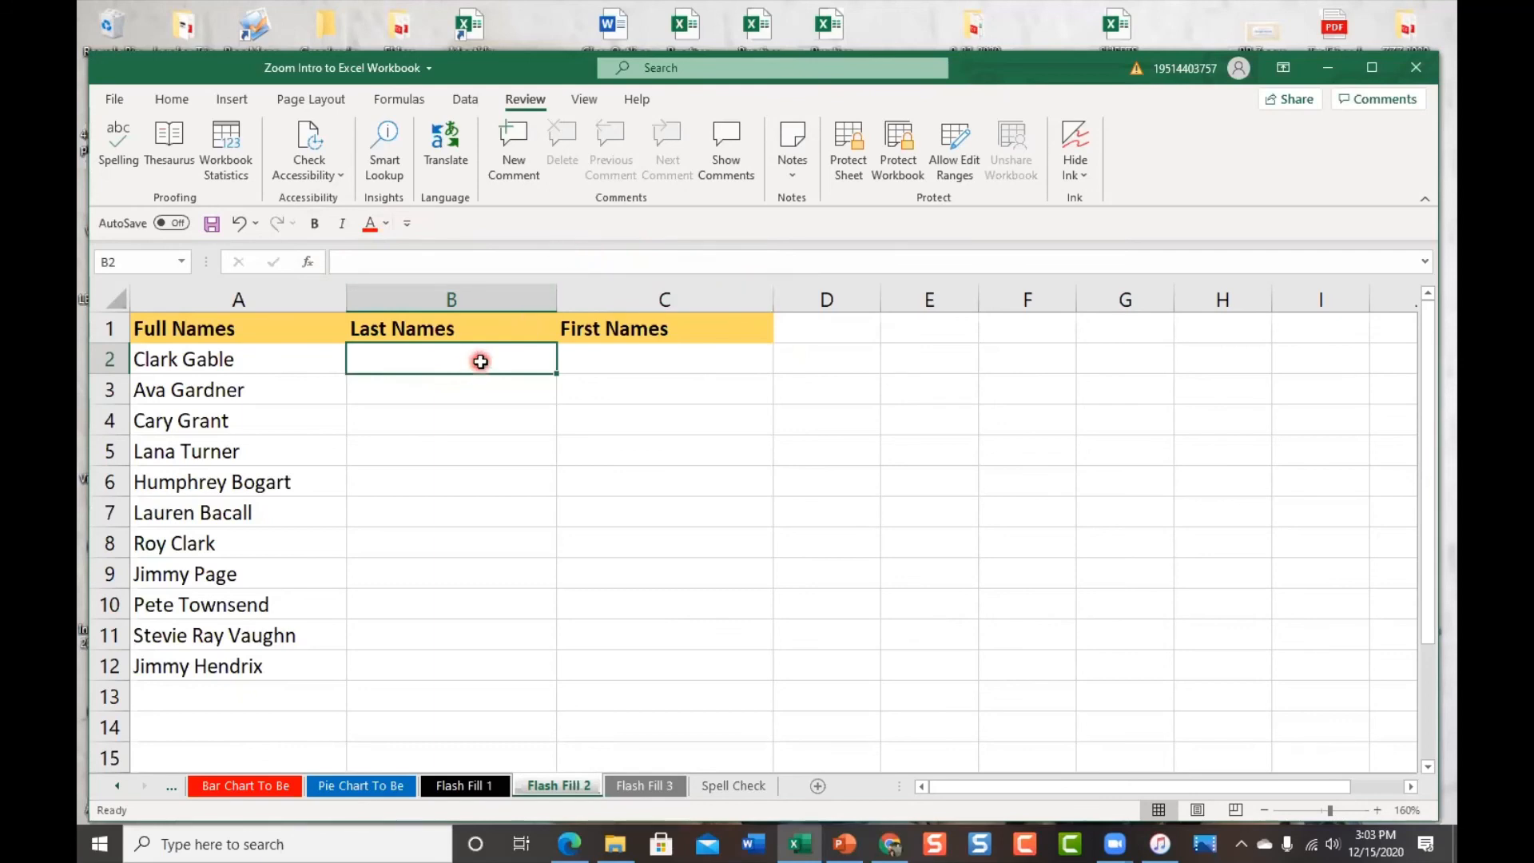
type("G")
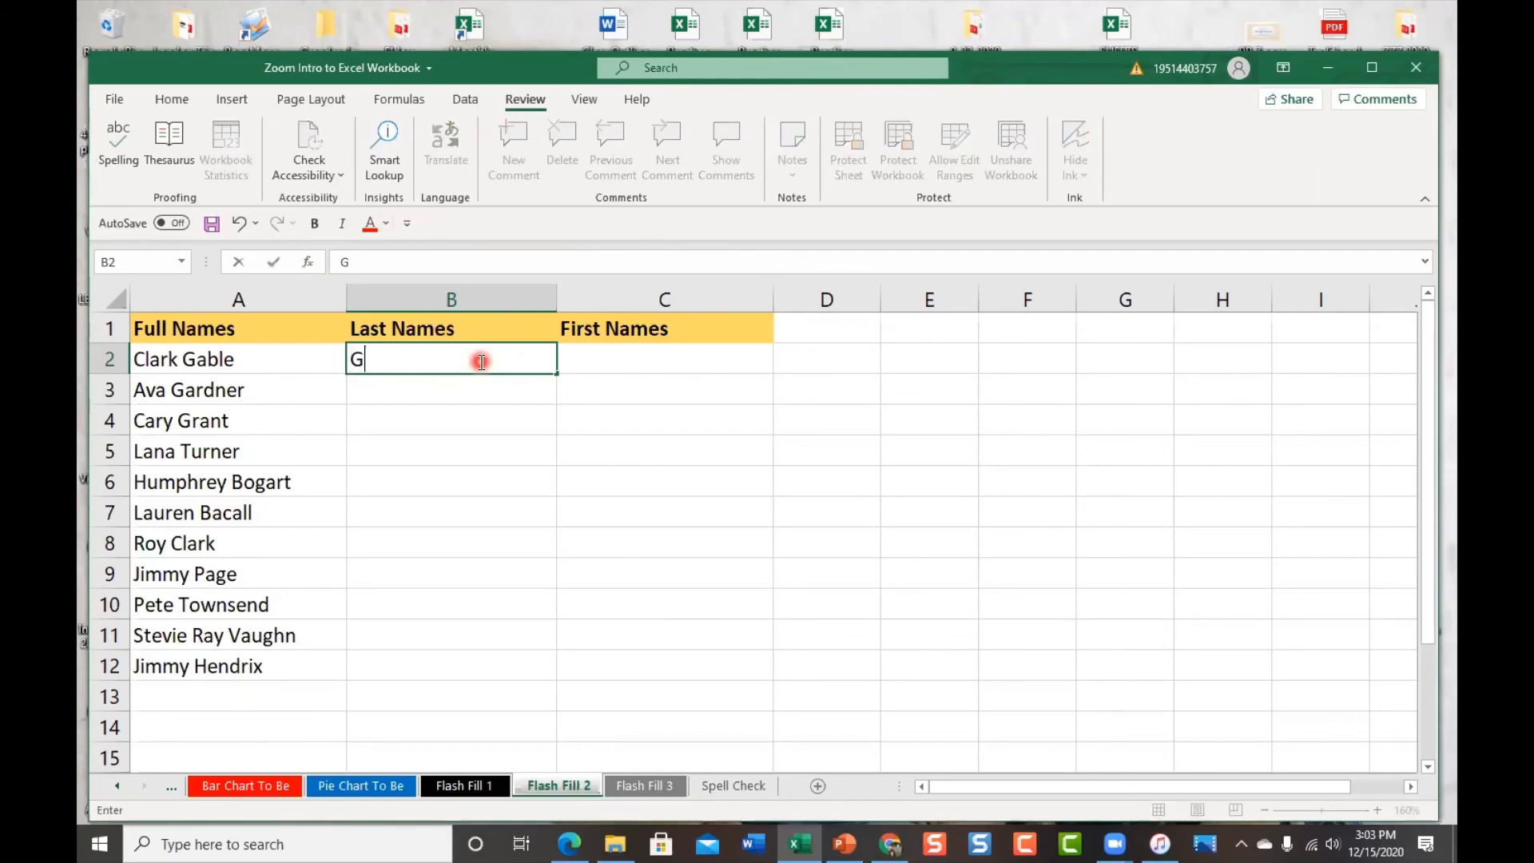
type("able")
key("Return")
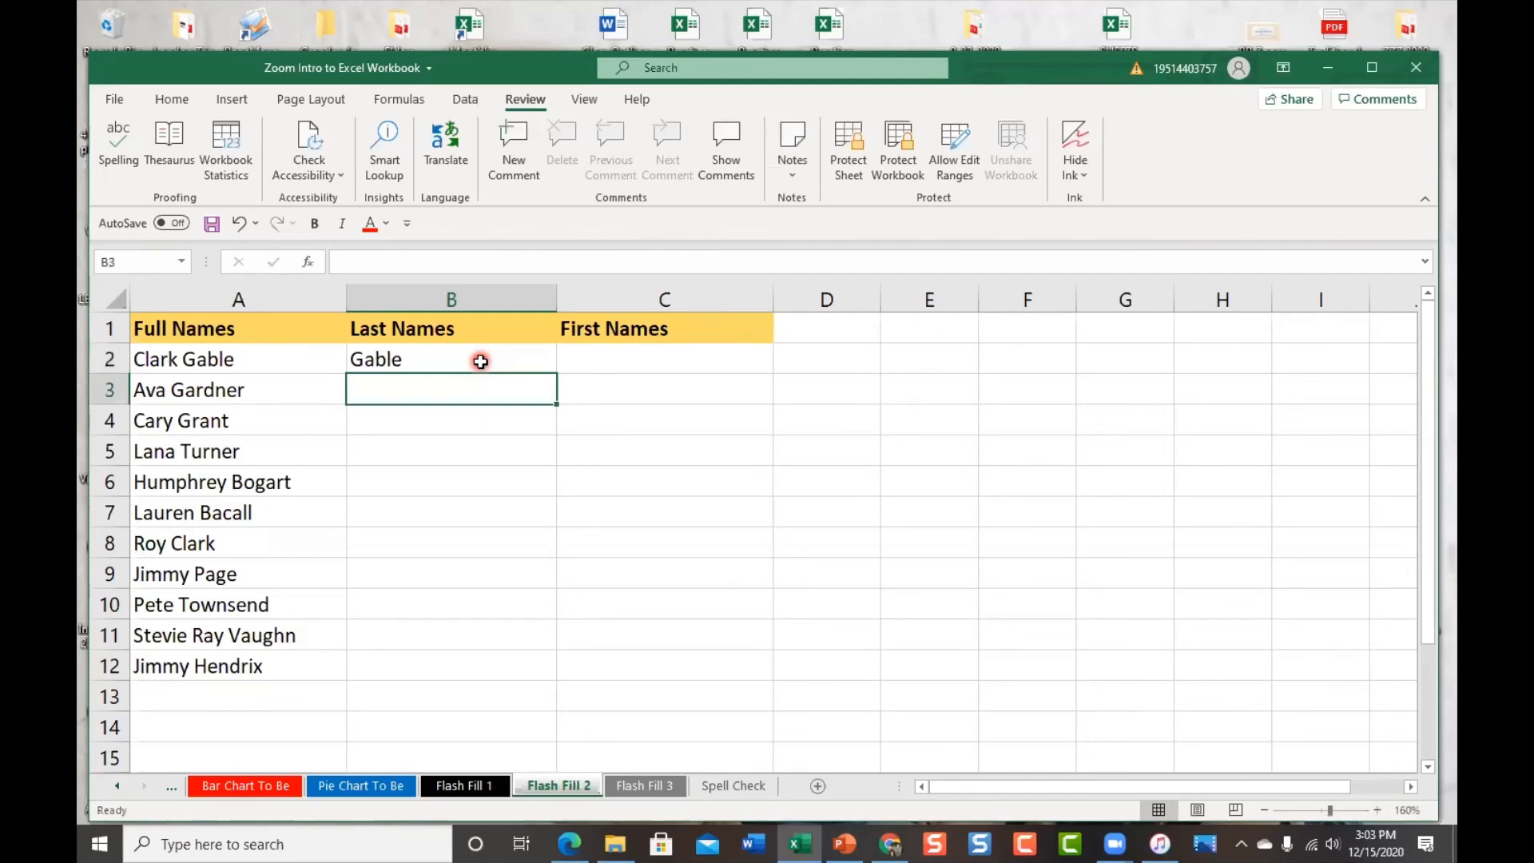
type("G")
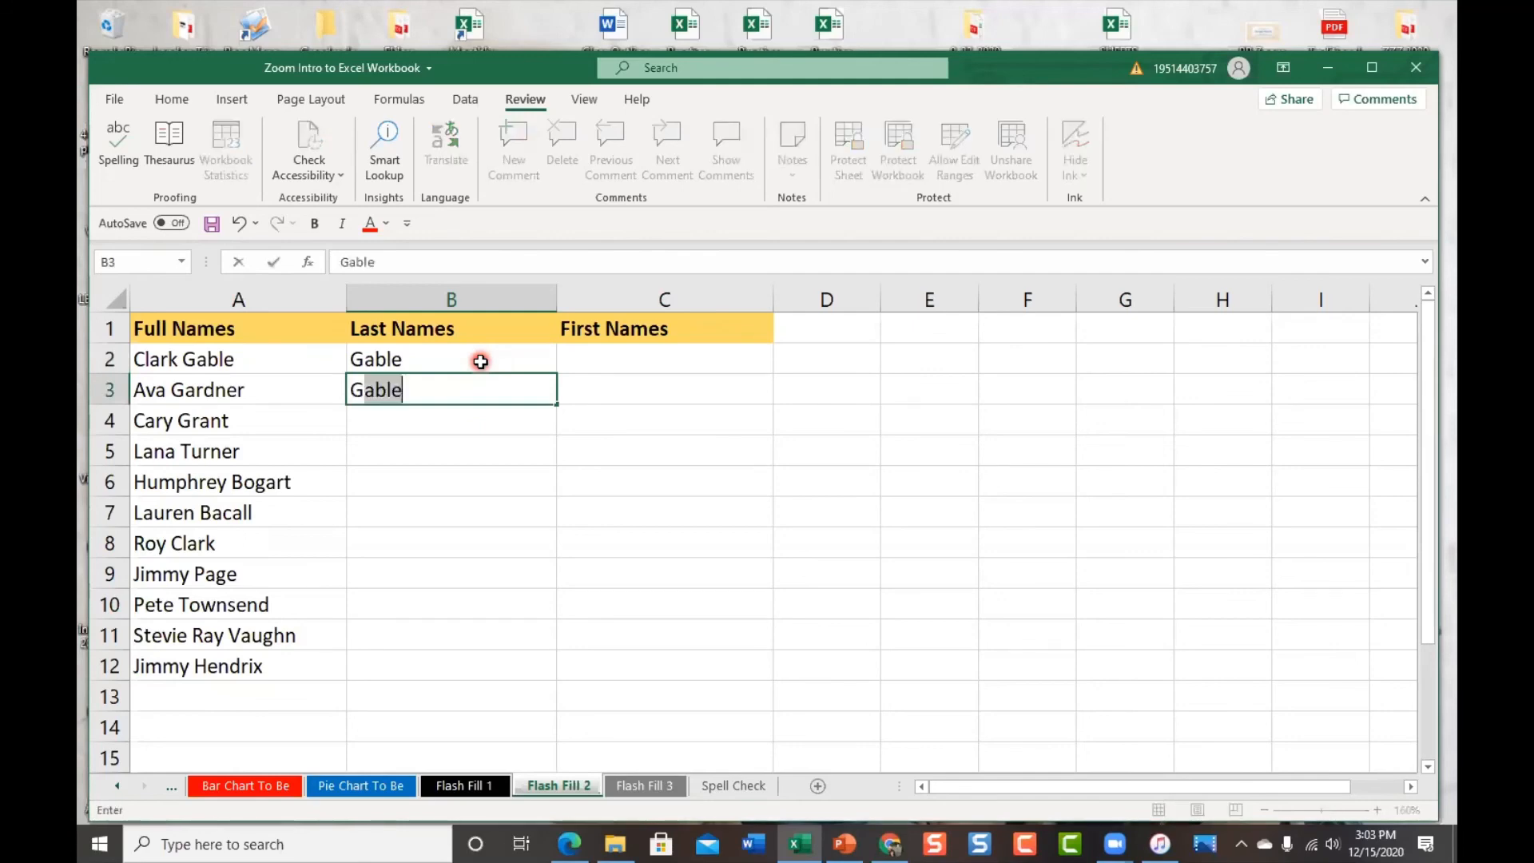
type("ar")
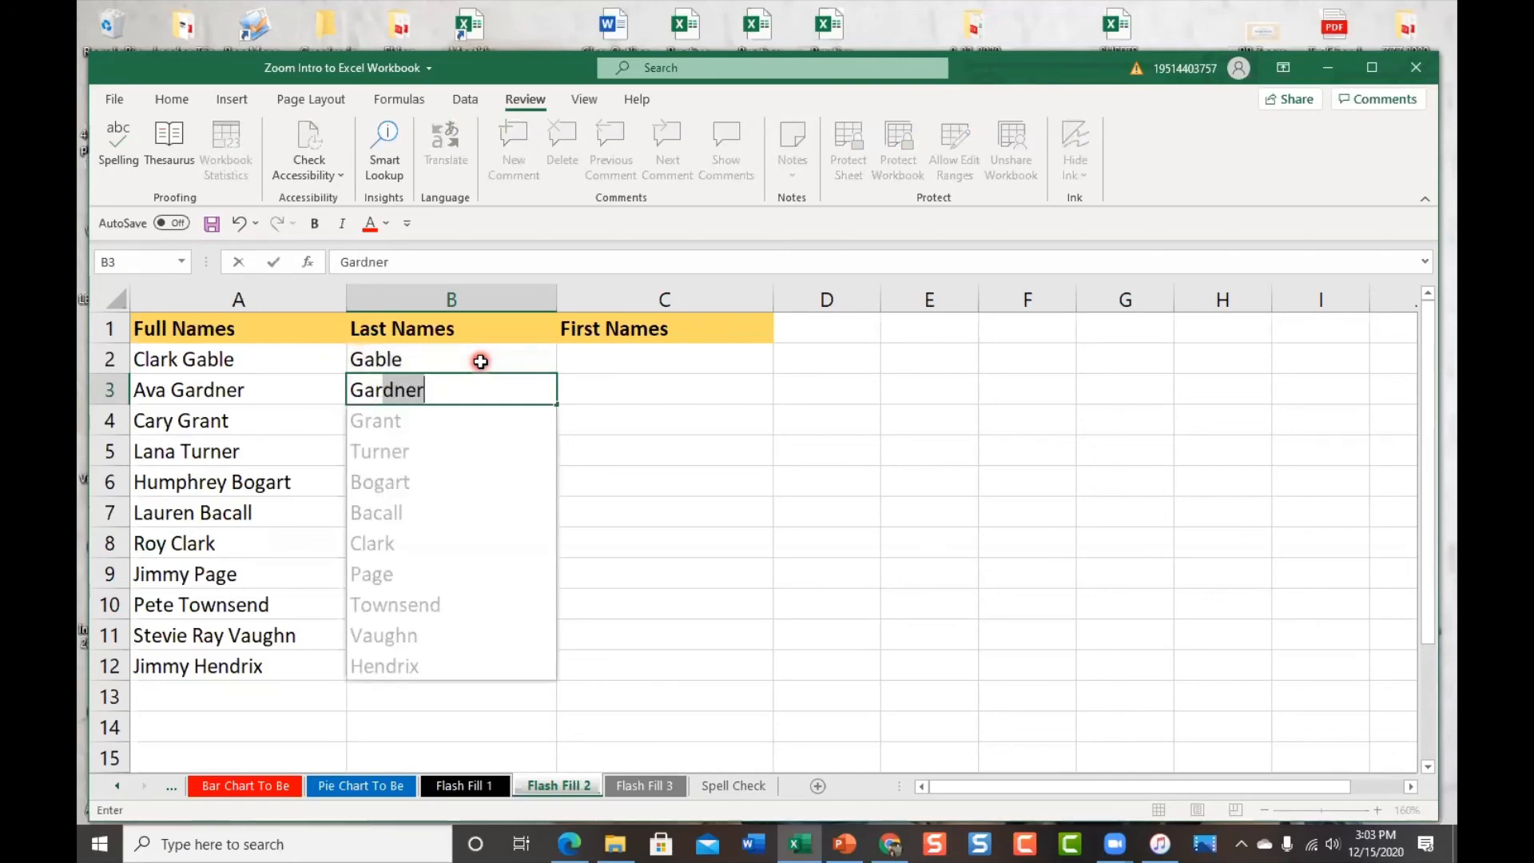
key("Return")
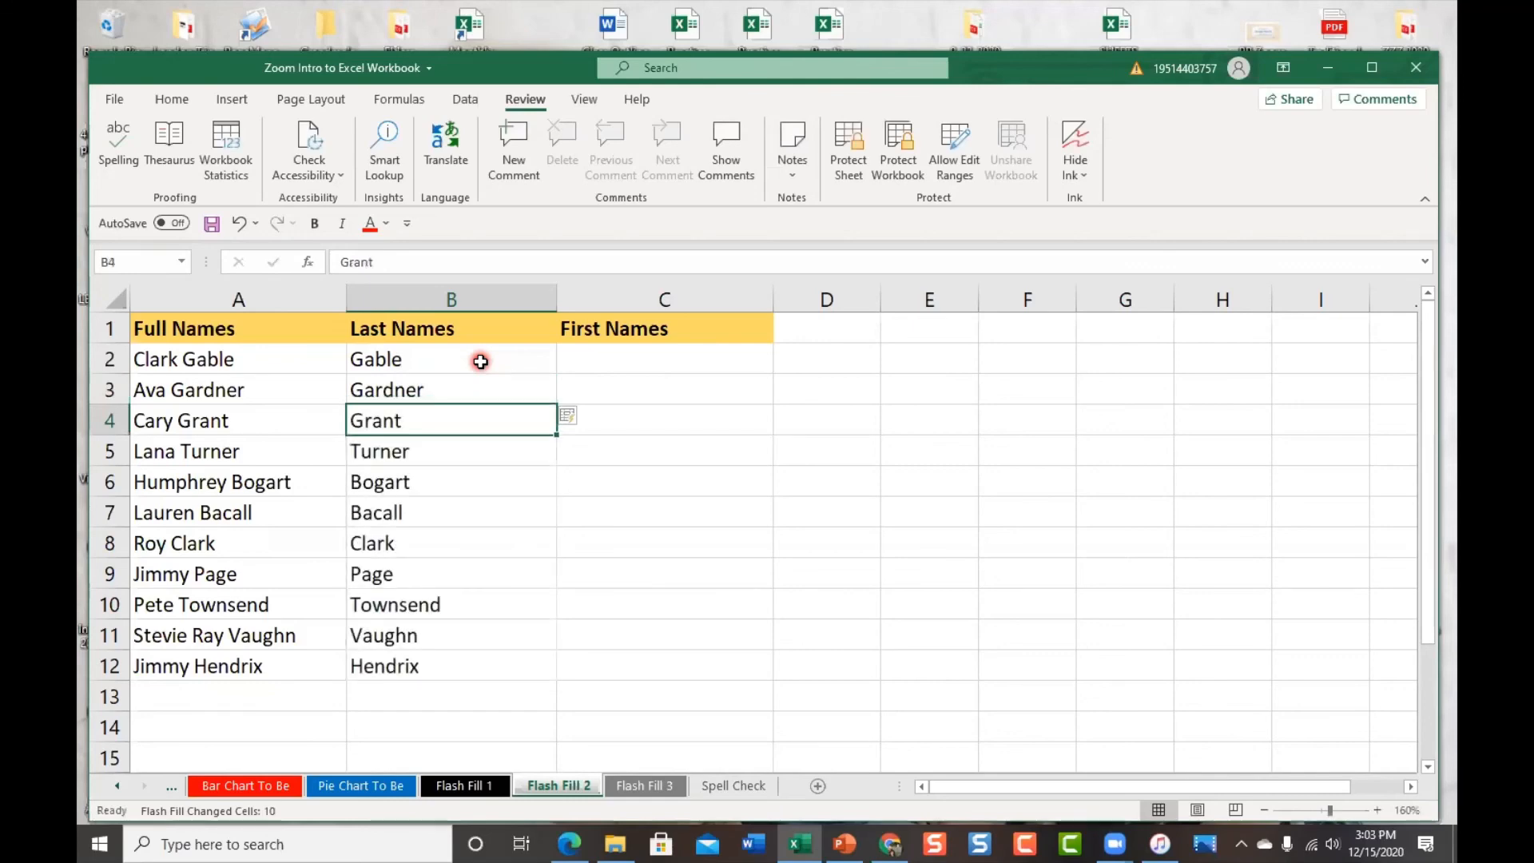
Spot-check the filled surnames, including Gardner in B3, and select C2
left_click(448, 568)
left_click(458, 636)
left_click(446, 457)
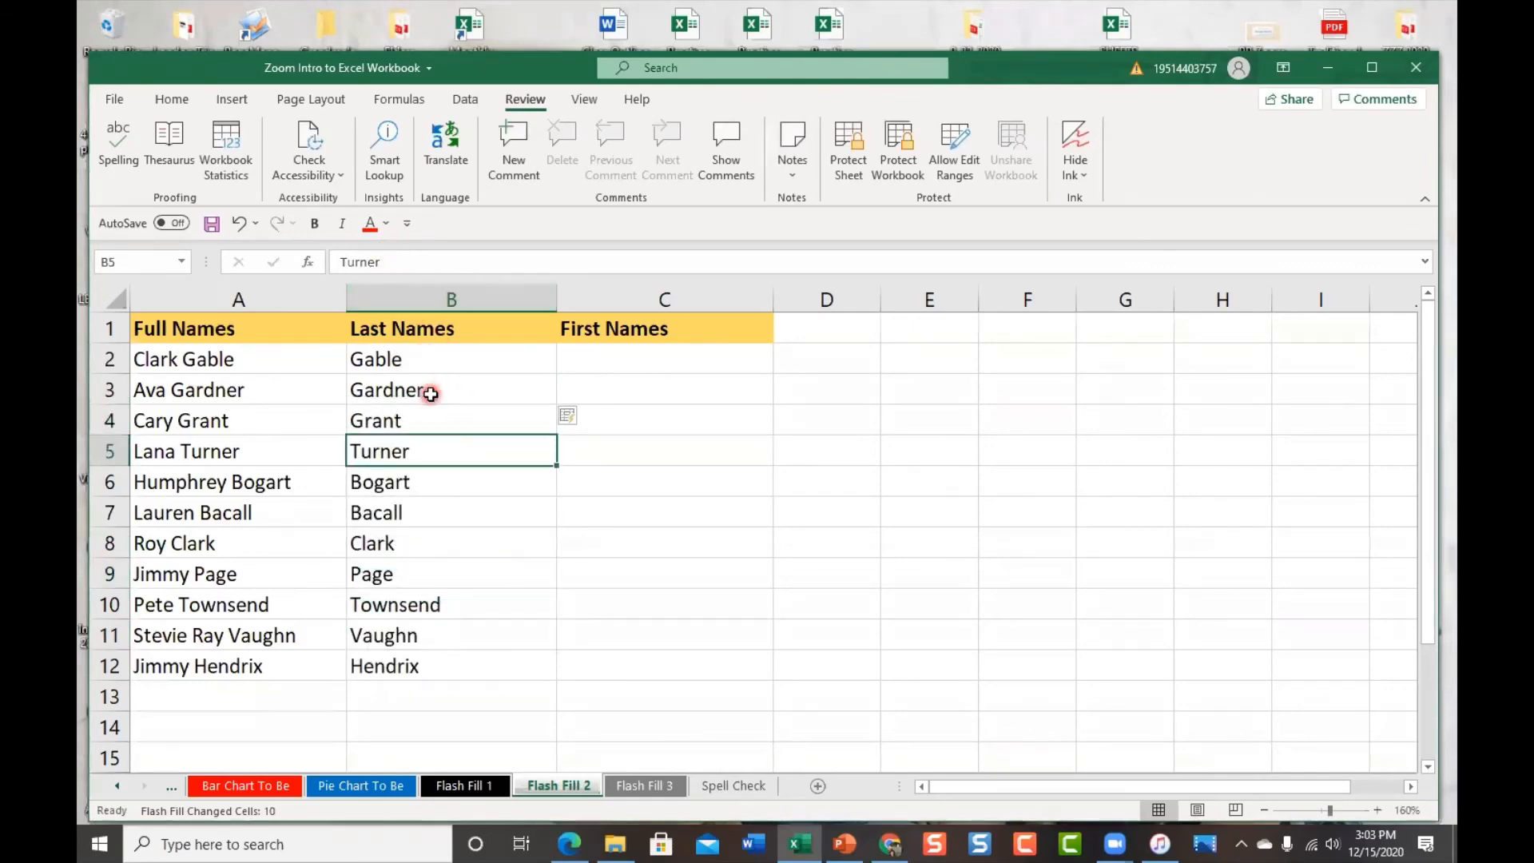
left_click(429, 390)
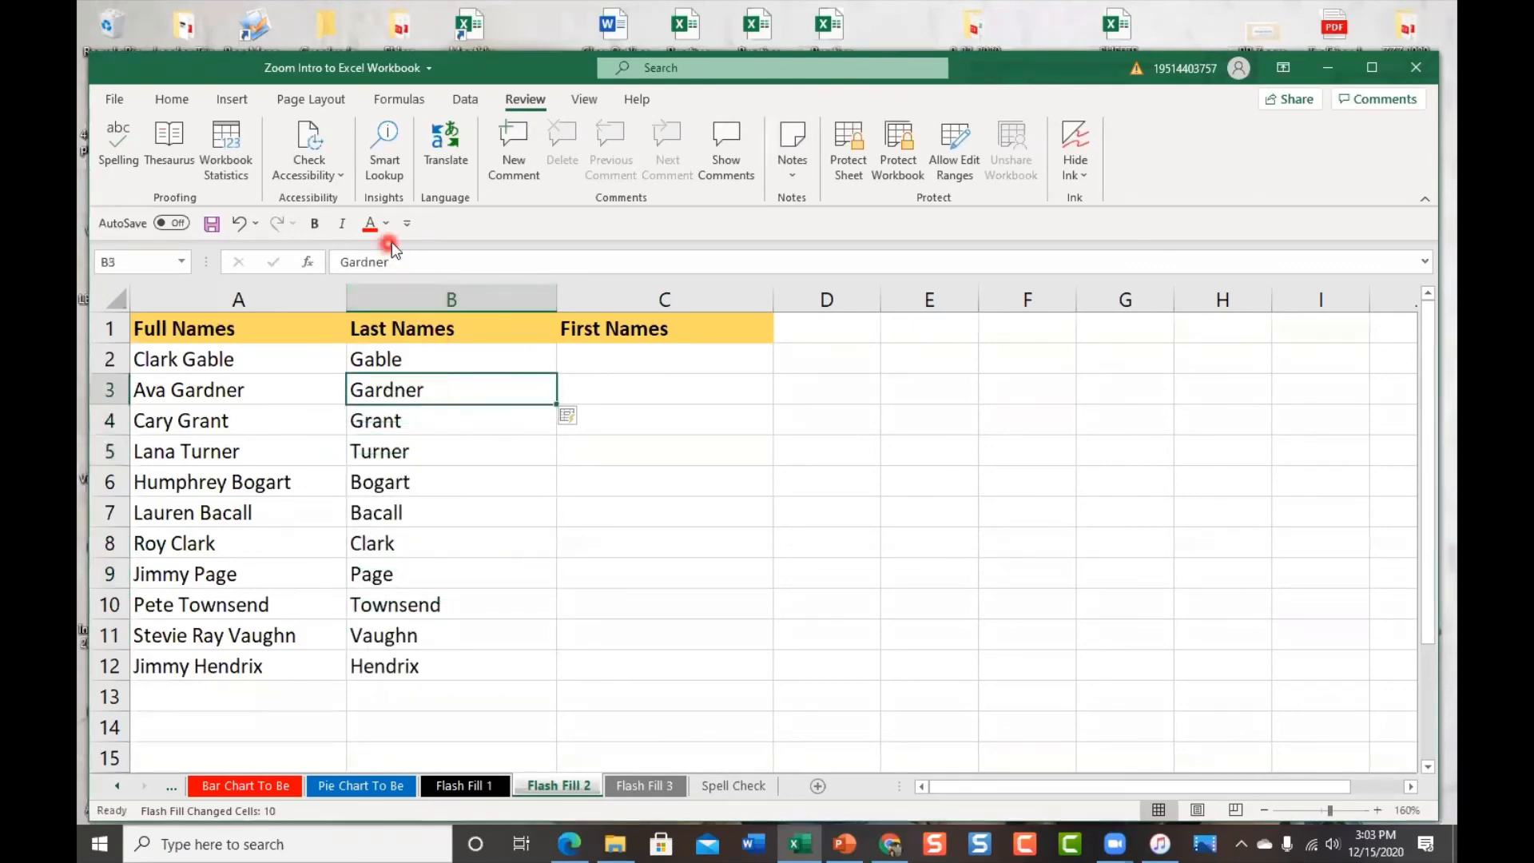
left_click(628, 356)
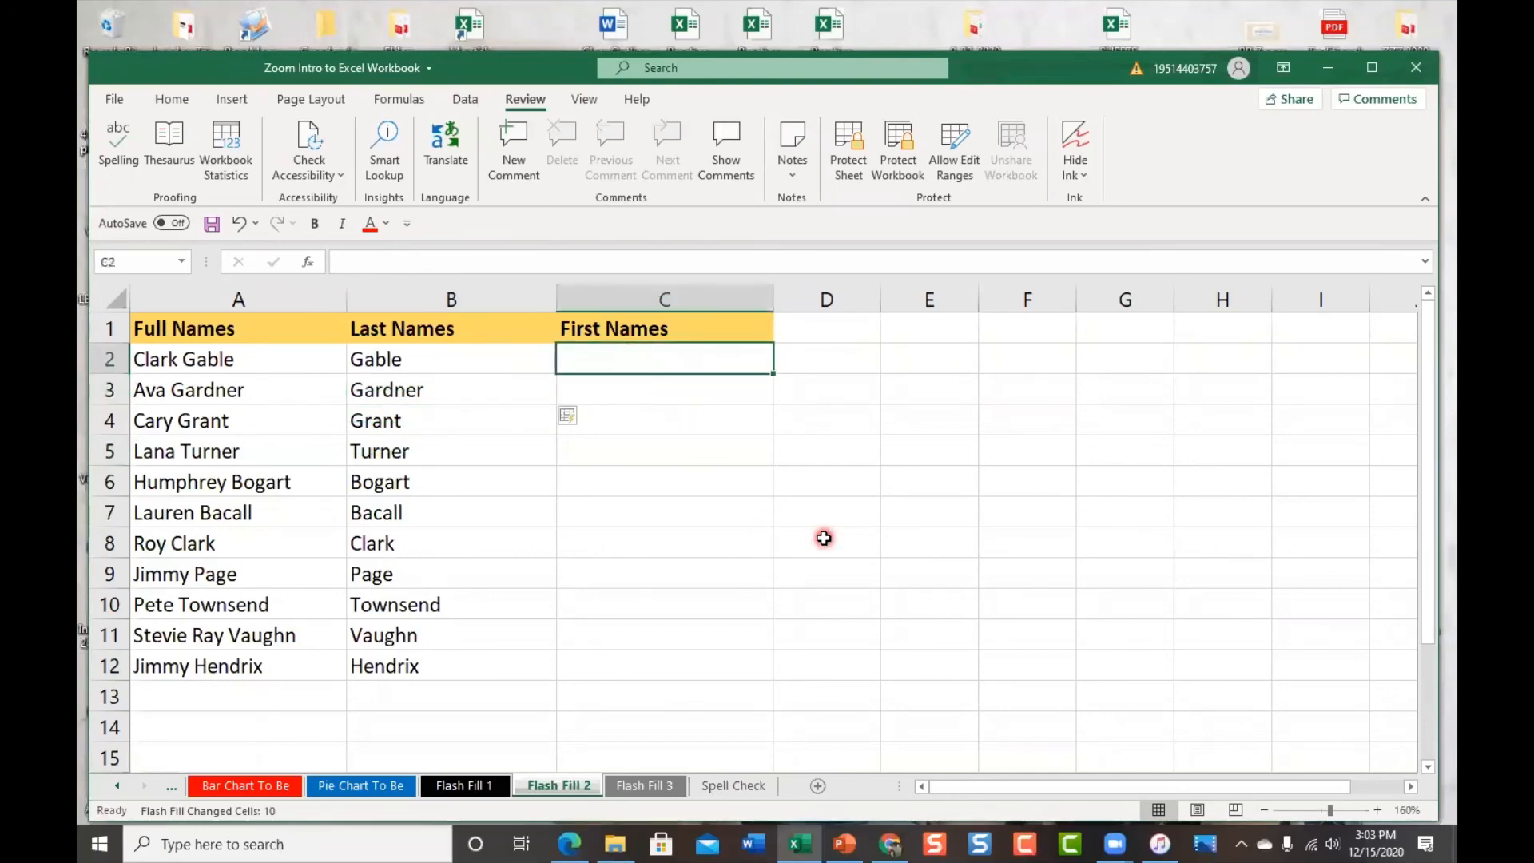
Enter Clark in C2 and Ava in C3, accepting Flash Fill's first names through Jimmy
type("C")
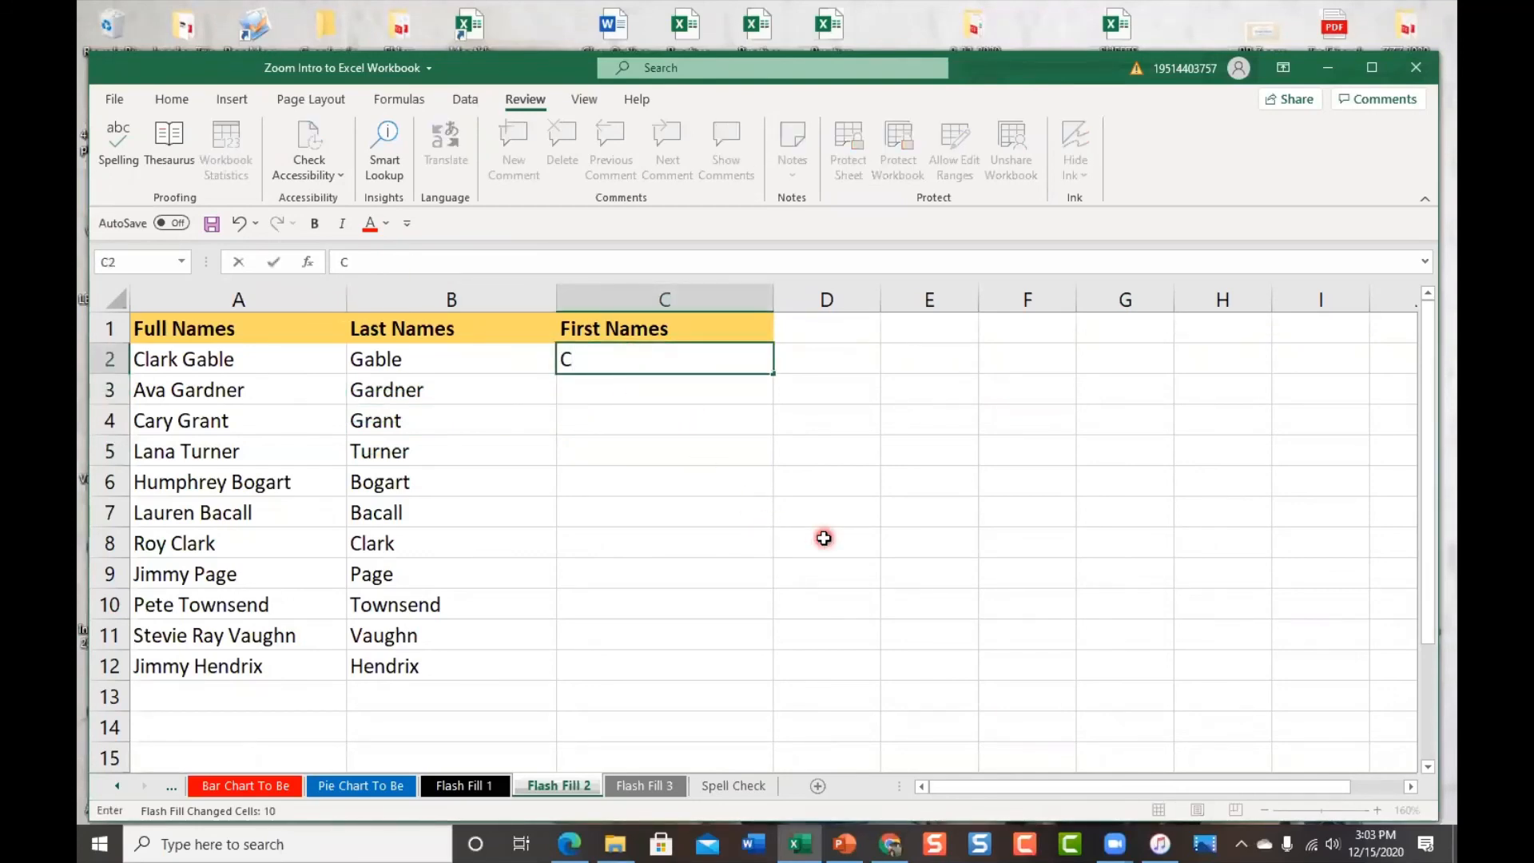
type("lark")
key("Return")
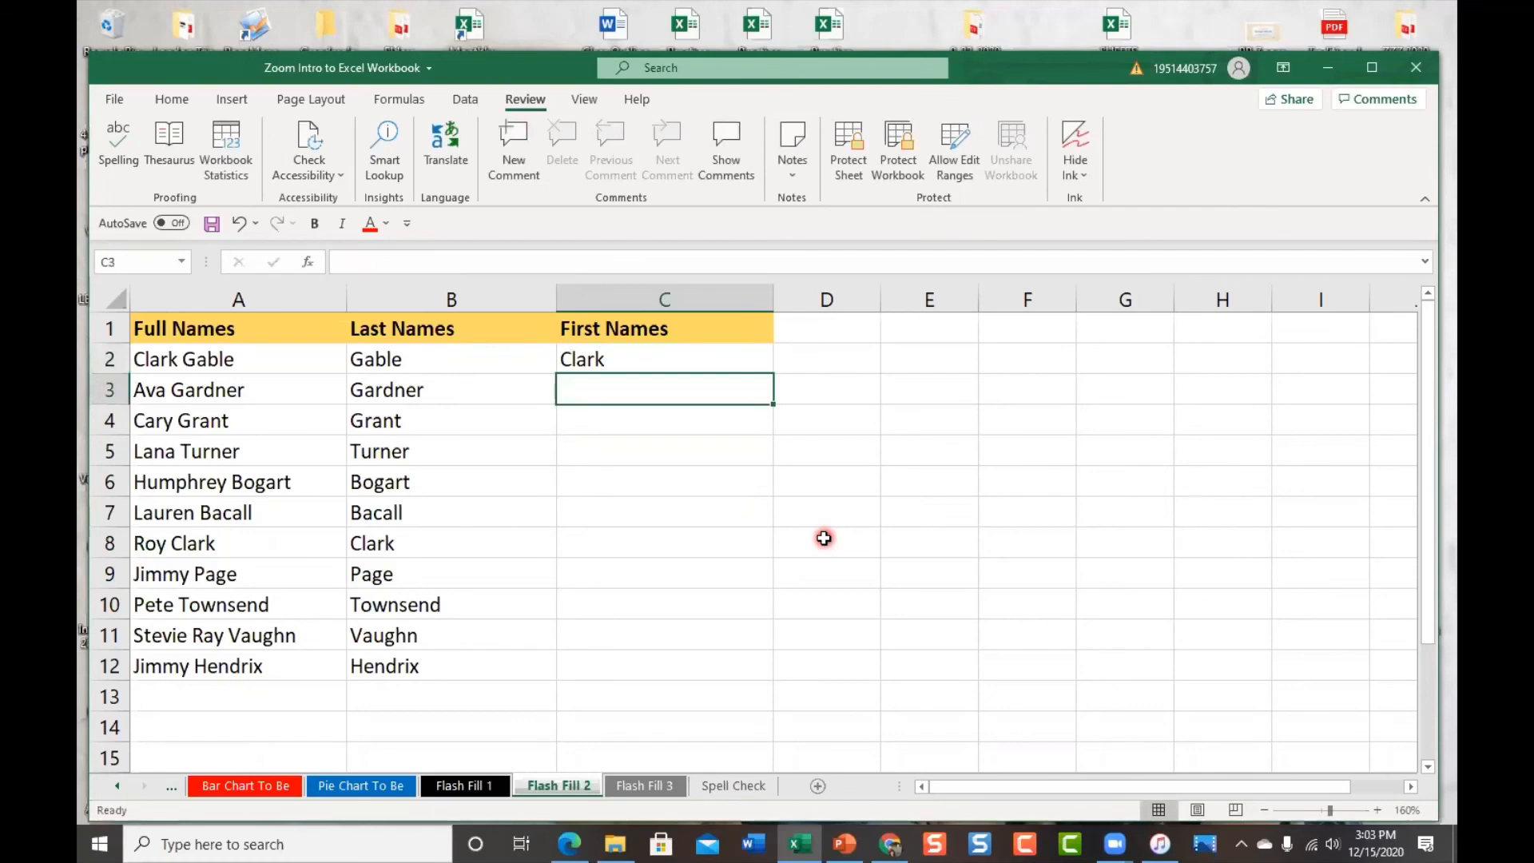
type("Ava")
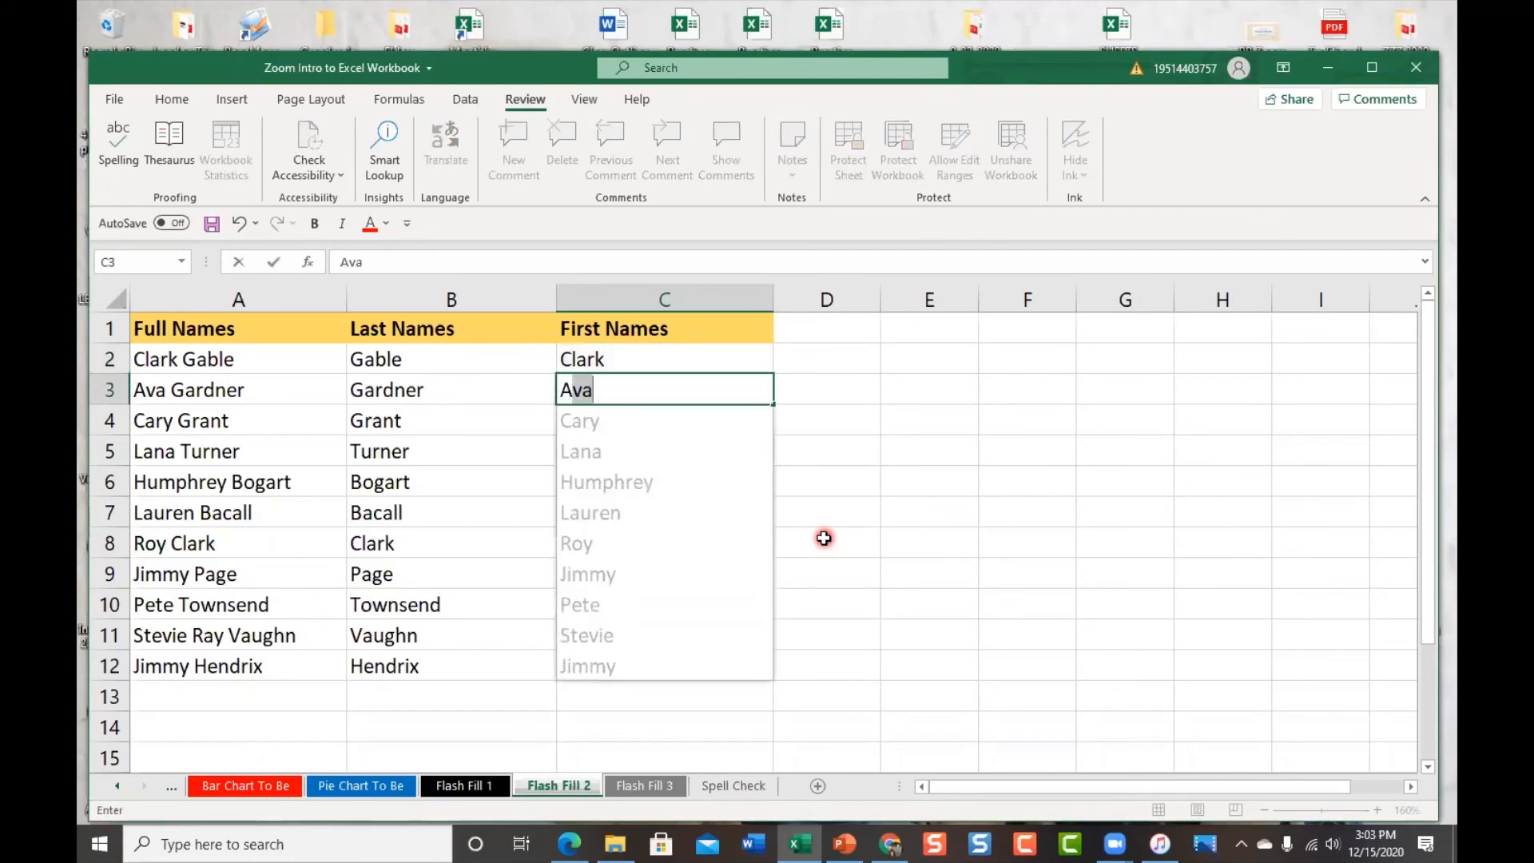
key("Return")
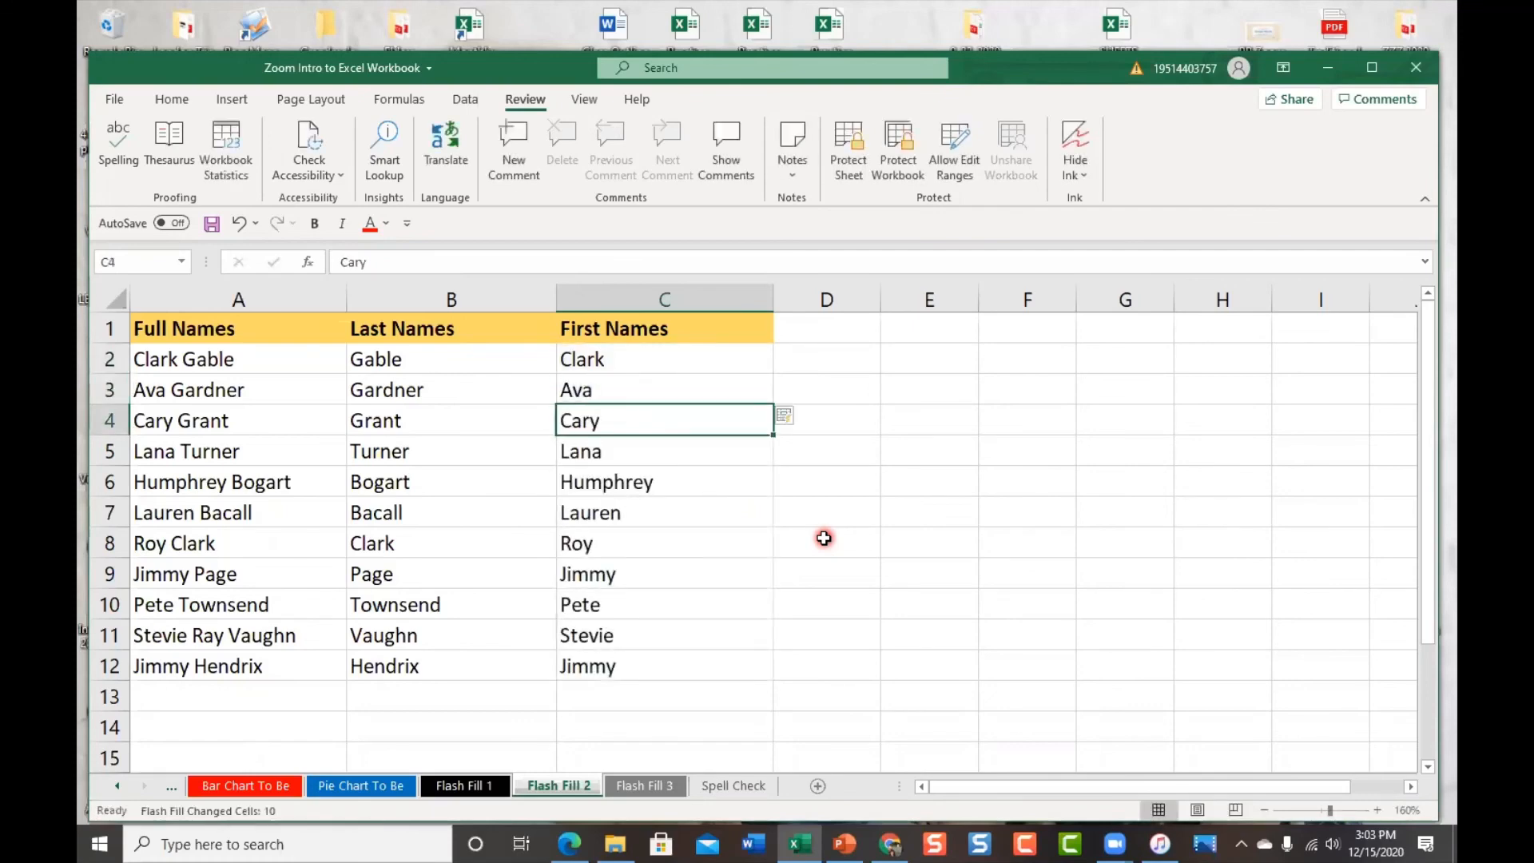
Check the filled first names in column C, then switch to the Flash Fill 3 sheet
left_click(653, 631)
left_click(683, 549)
left_click(698, 416)
left_click(652, 789)
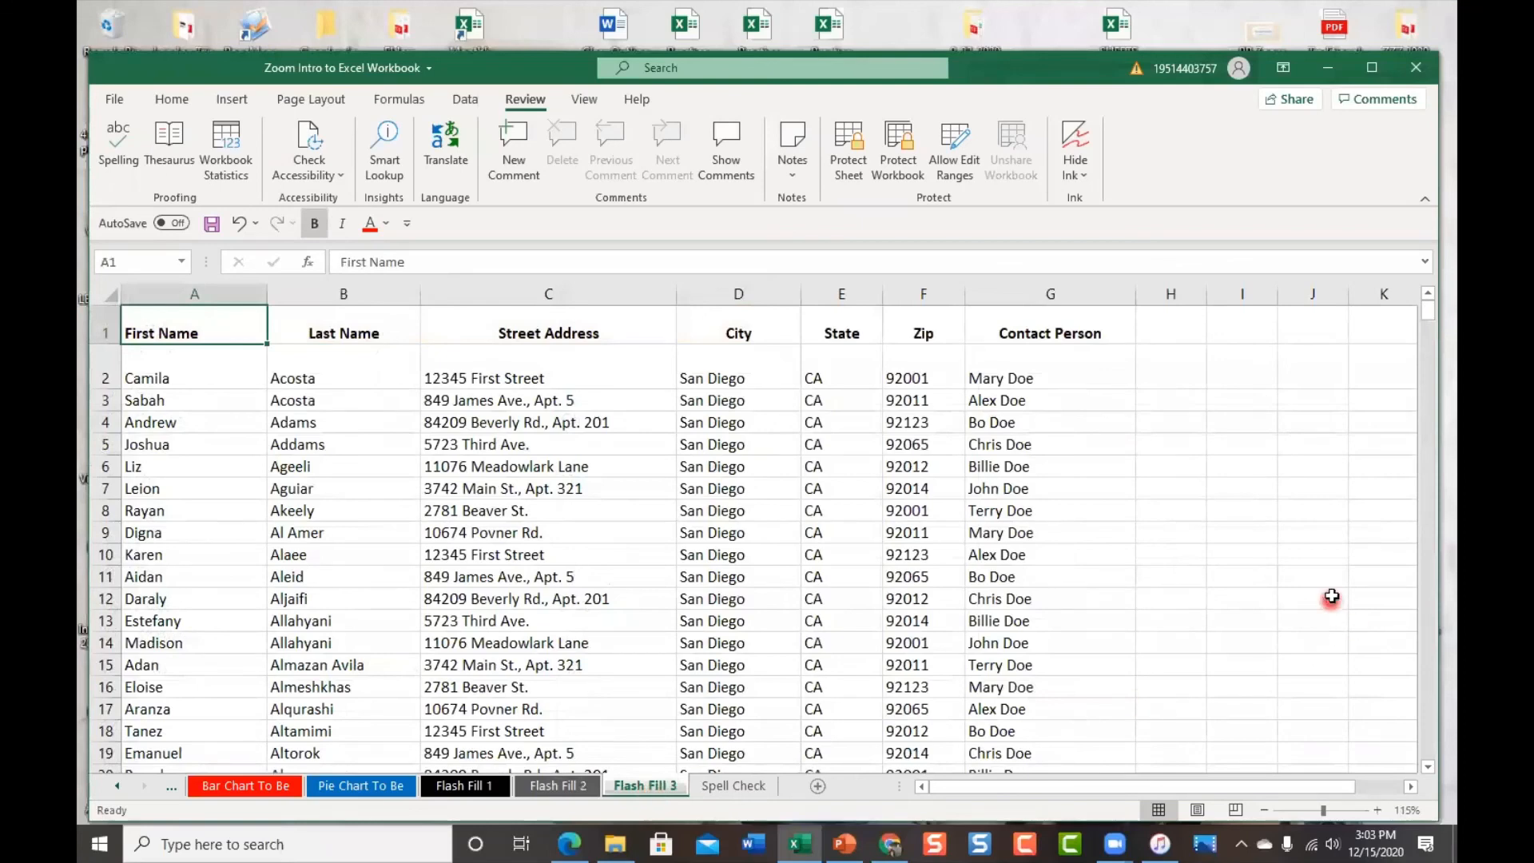
Select H2 and widen the empty column H beside Contact Person for full addresses
left_click(1175, 382)
left_click_drag(1207, 296, 1394, 295)
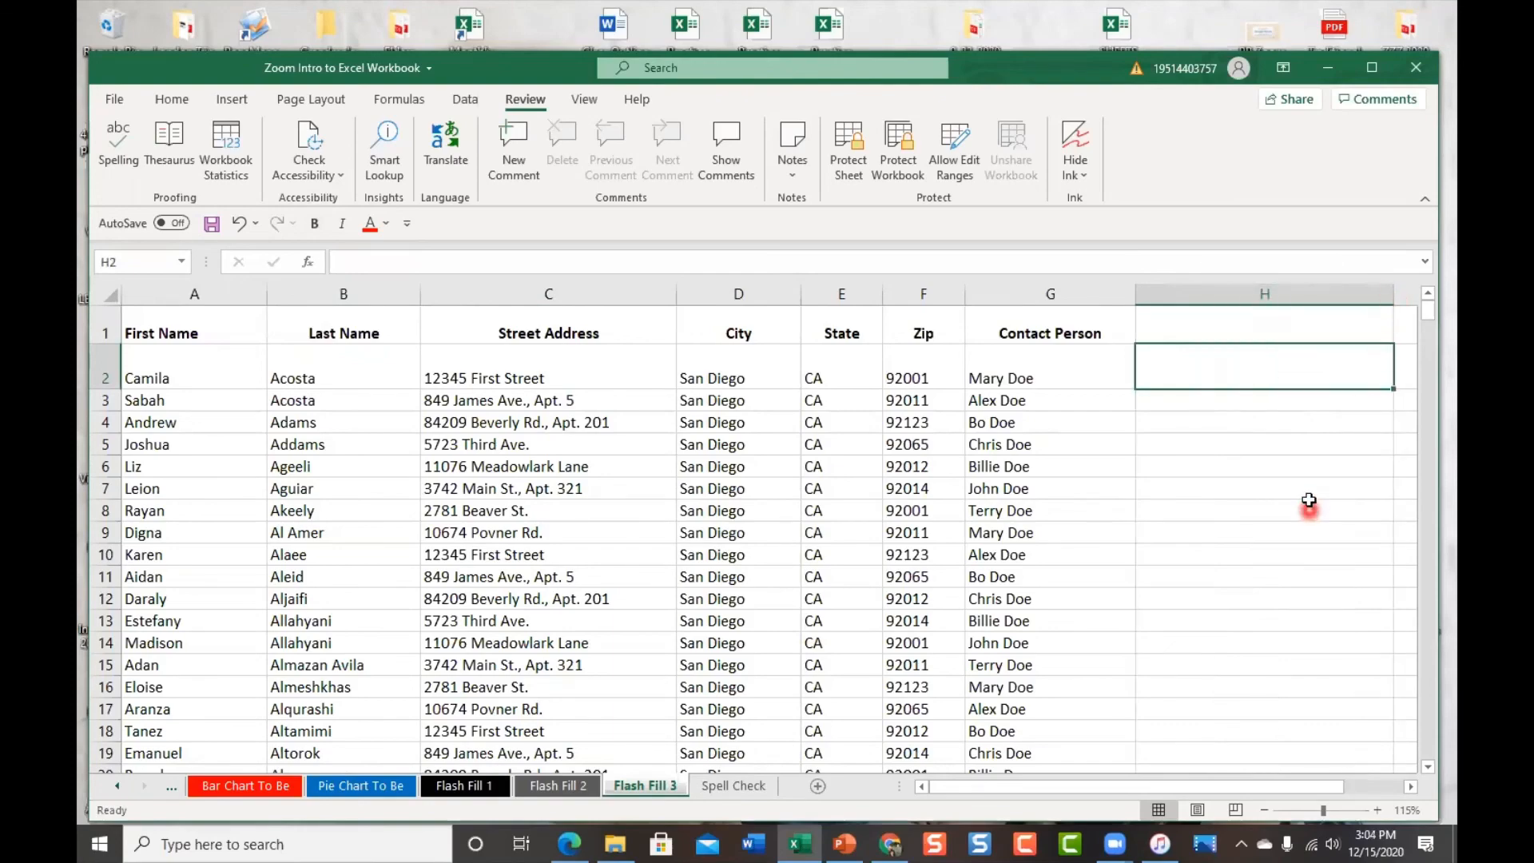
scroll(1307, 493, "down", 2)
scroll(1307, 492, "up", 2)
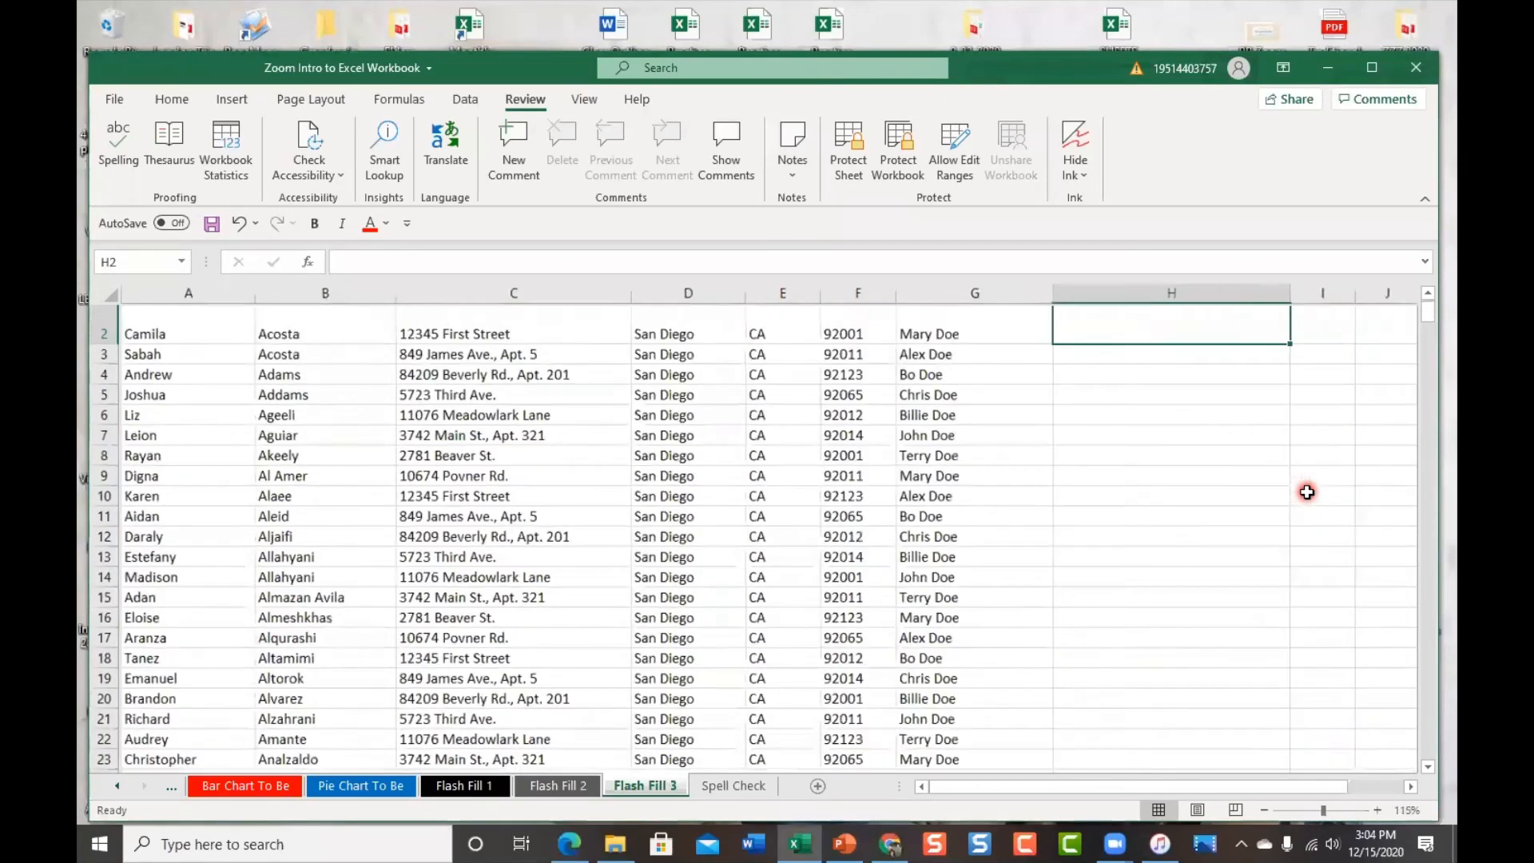
scroll(1307, 492, "down", 1)
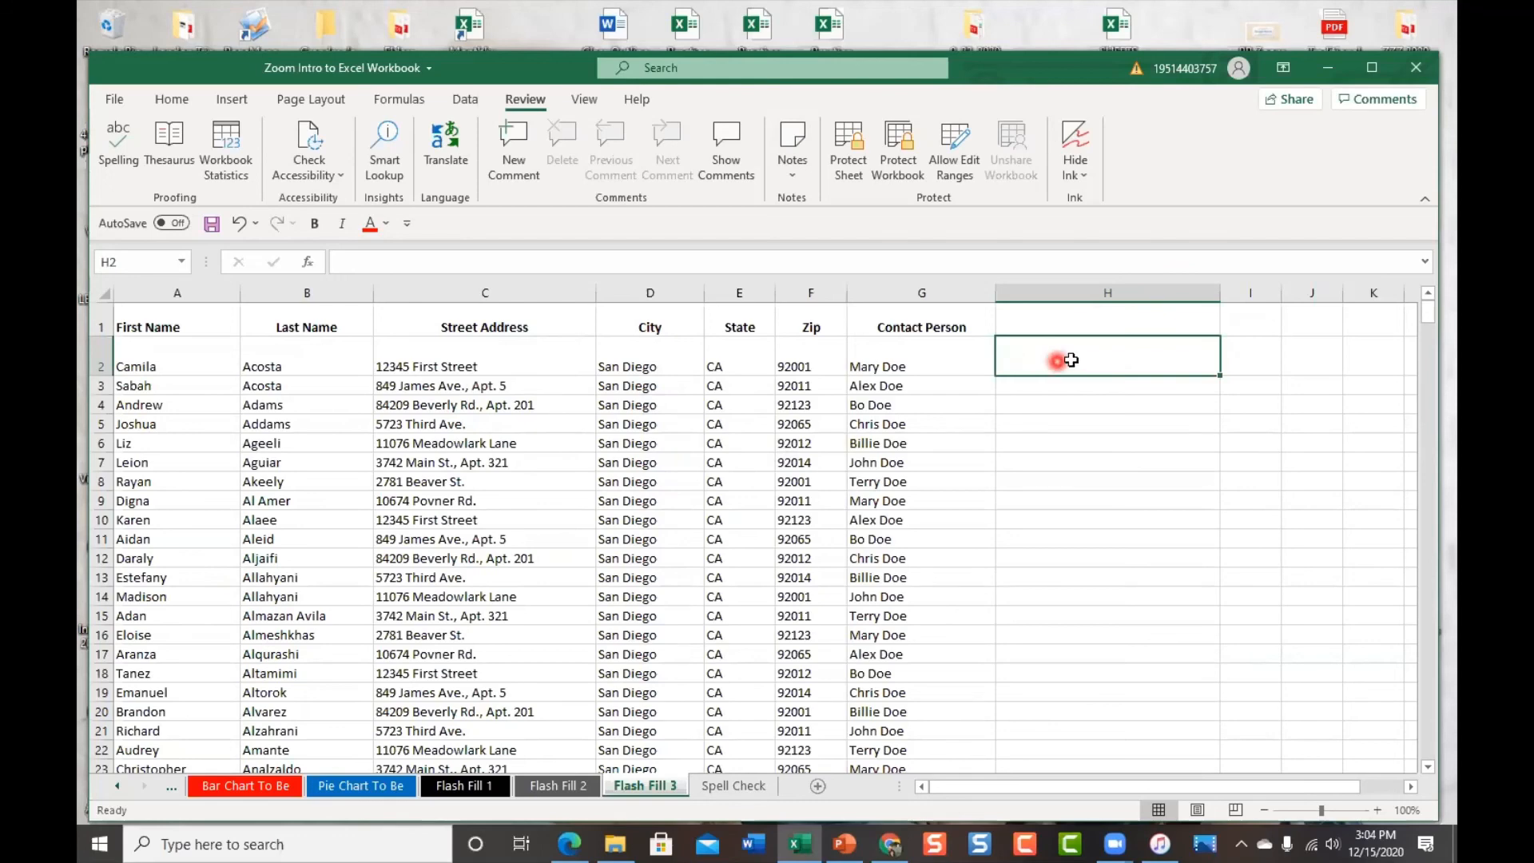
Enter '12345 First Street, San Diego CA 92001' in H2 as the first full address
type("12345")
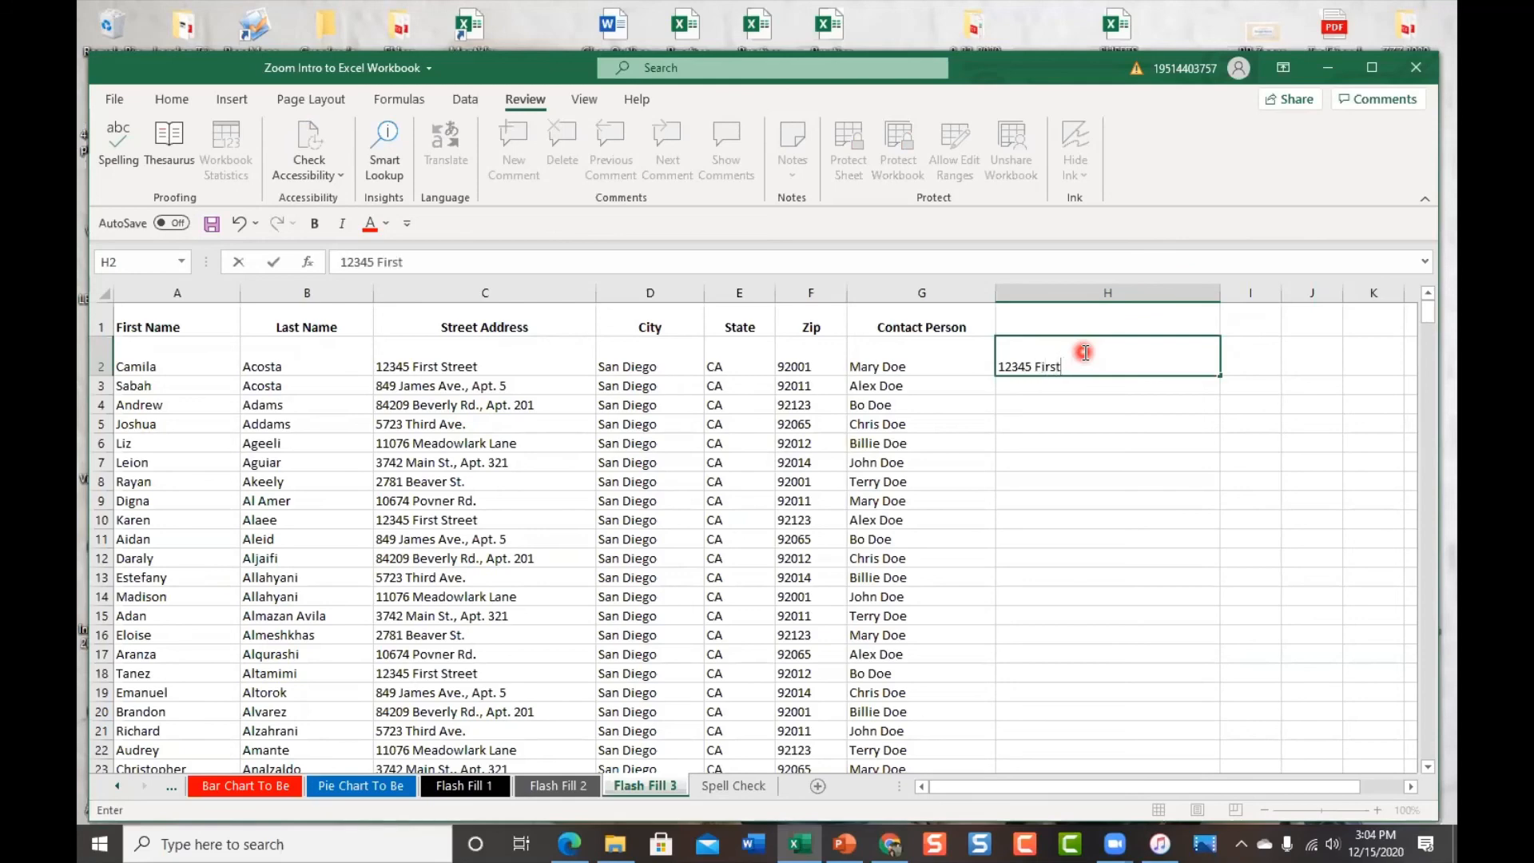
type("First Street,")
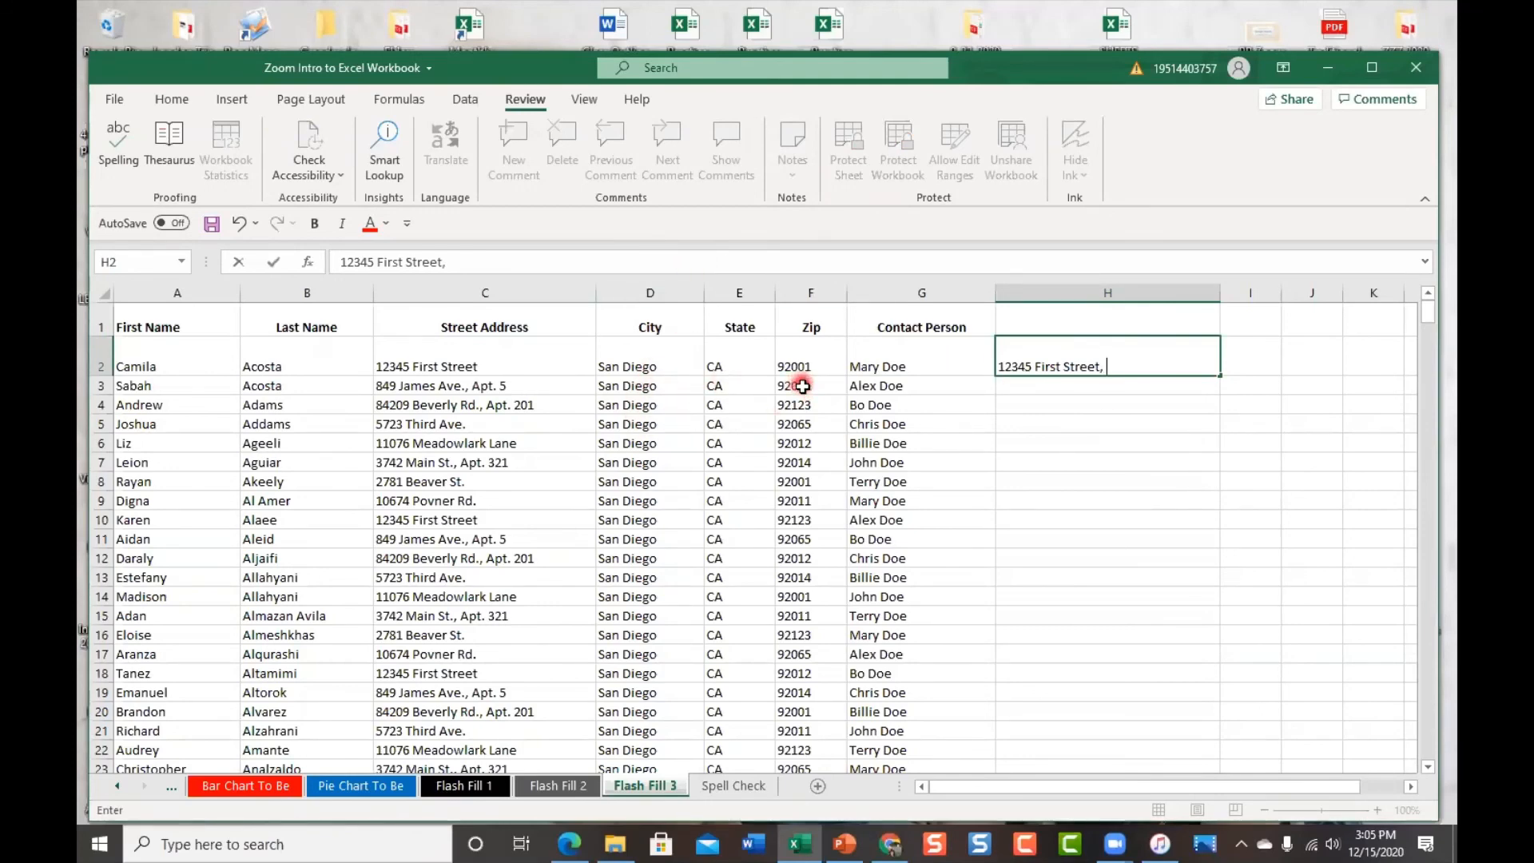
type("San D")
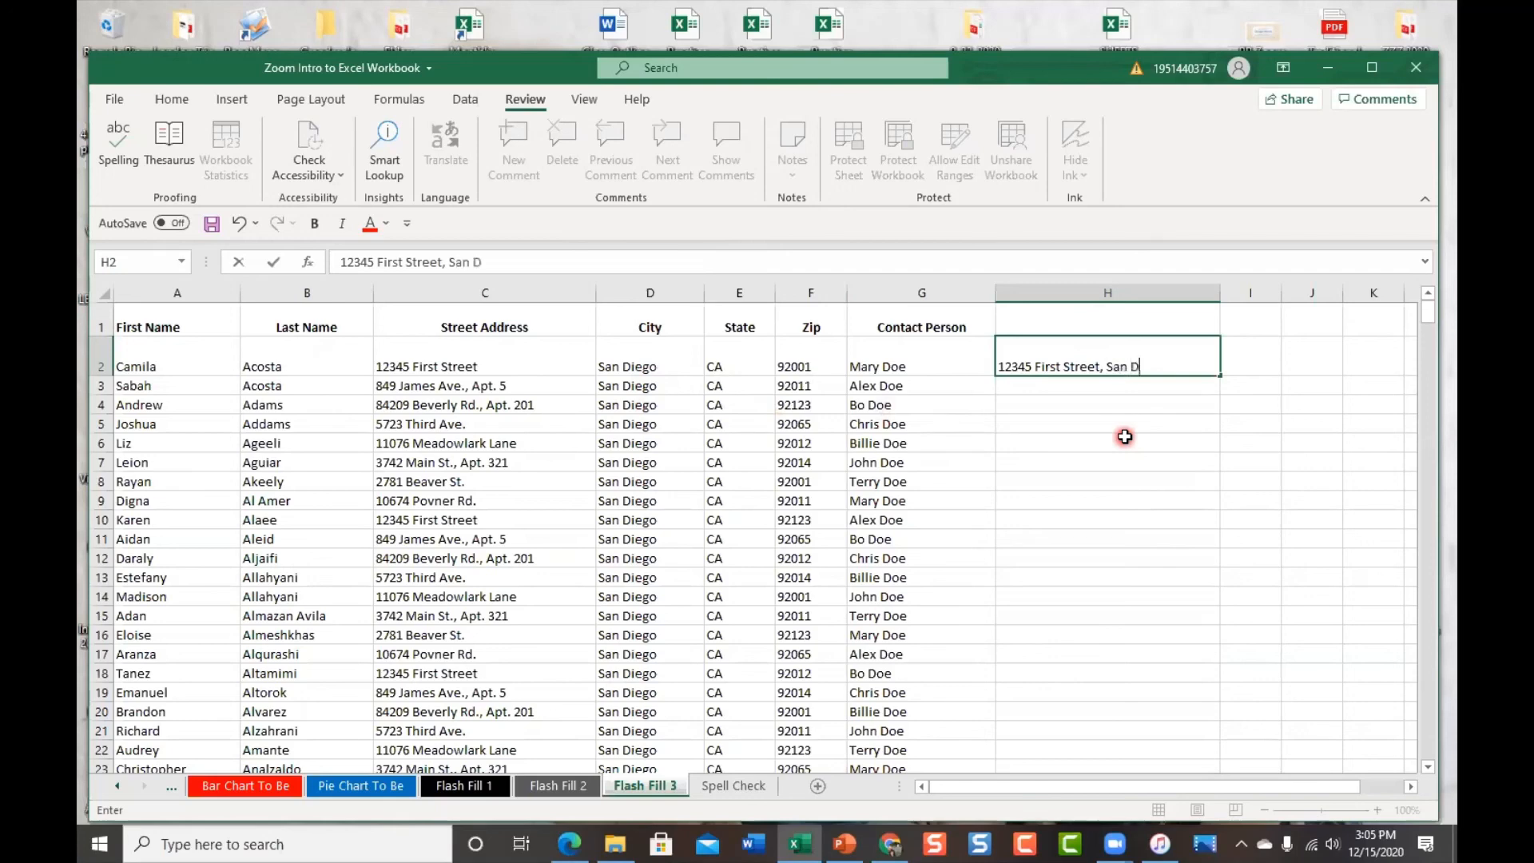
type("iego CA 92001")
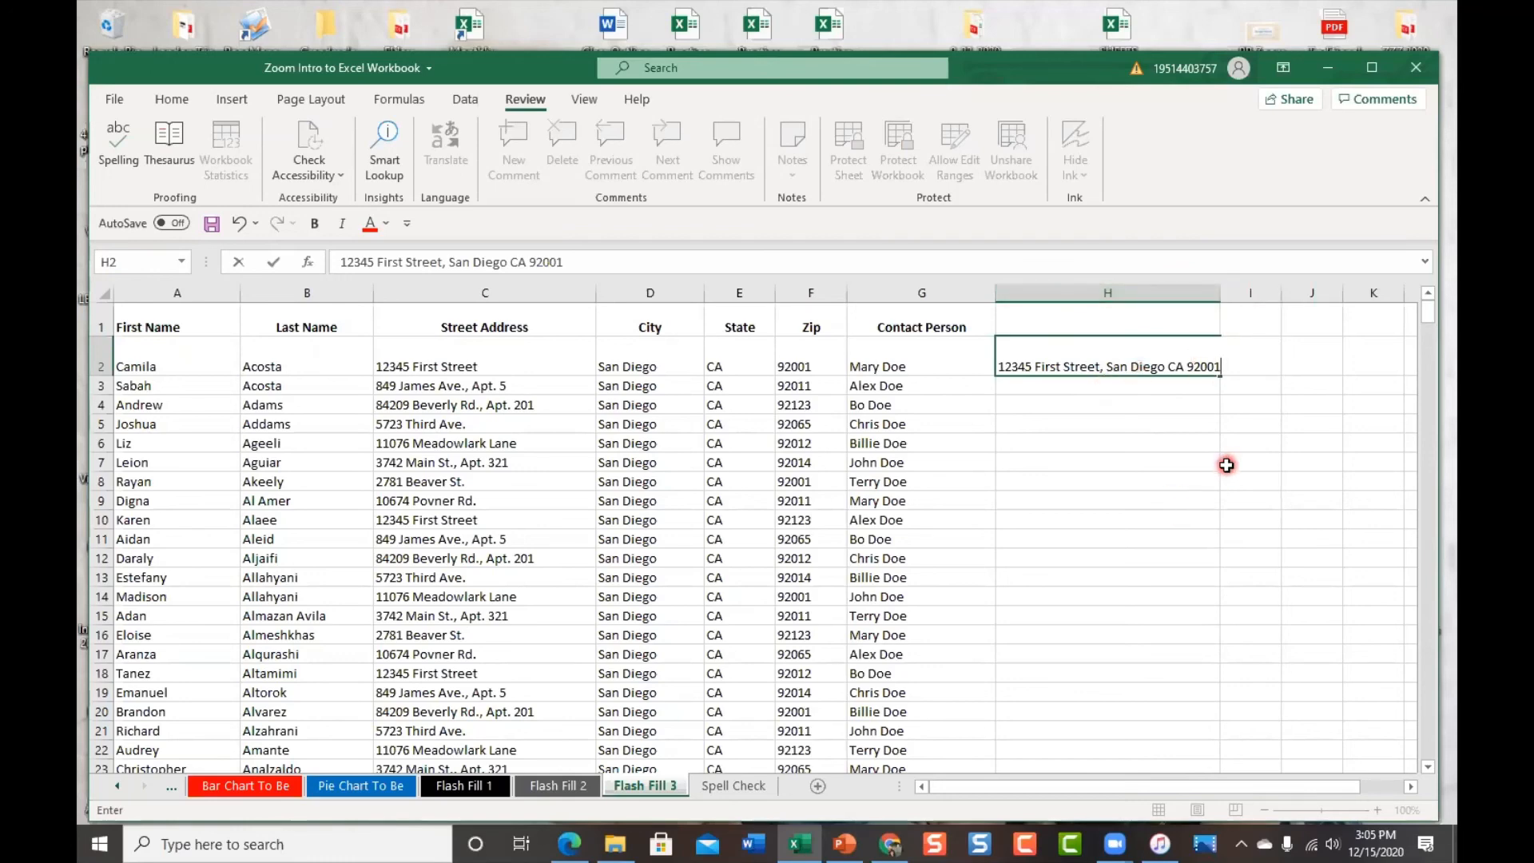
key("Return")
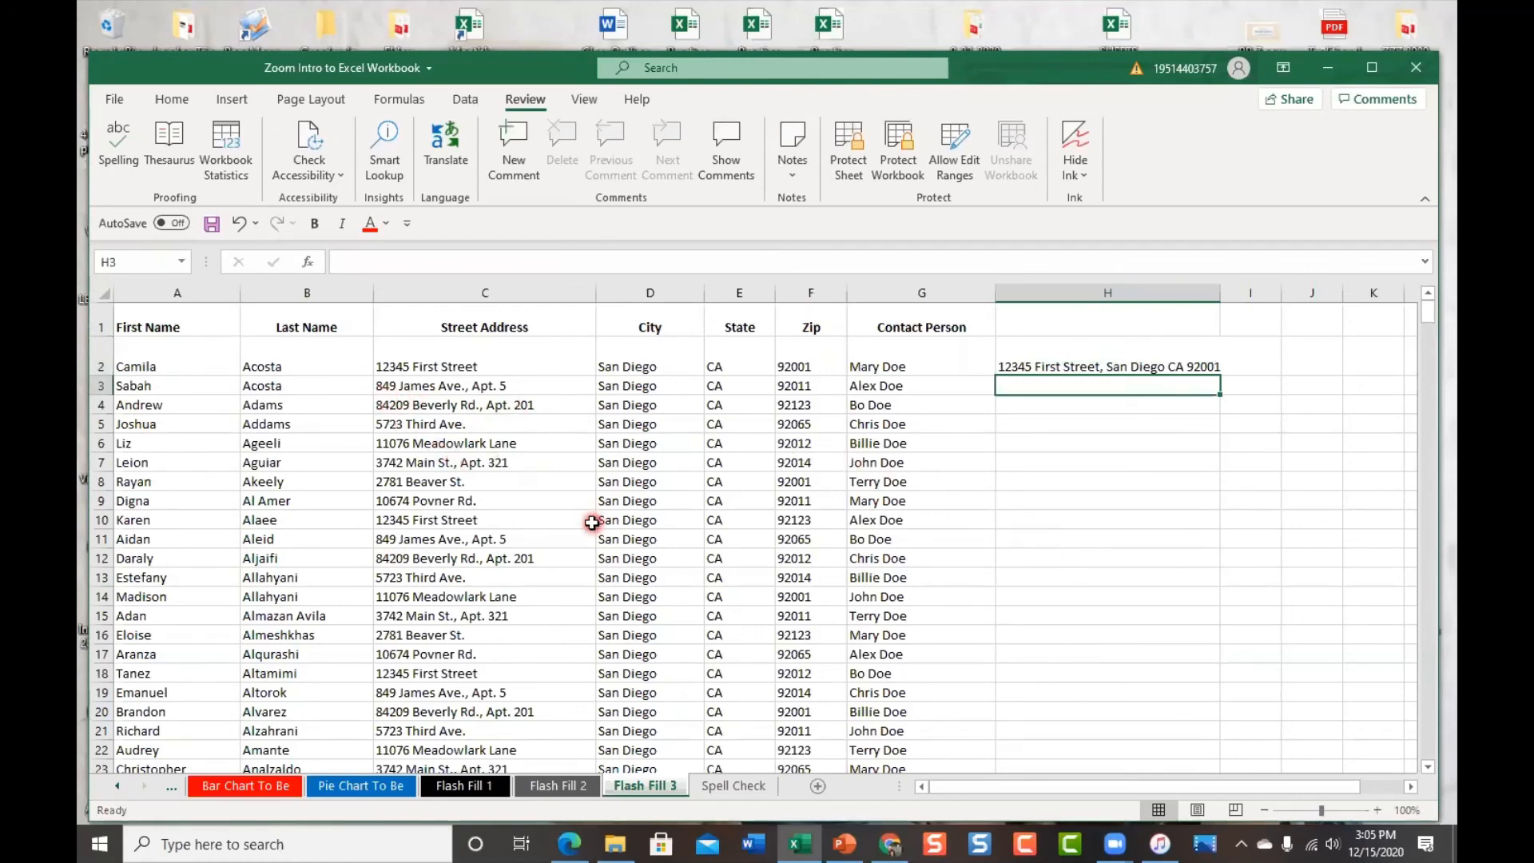
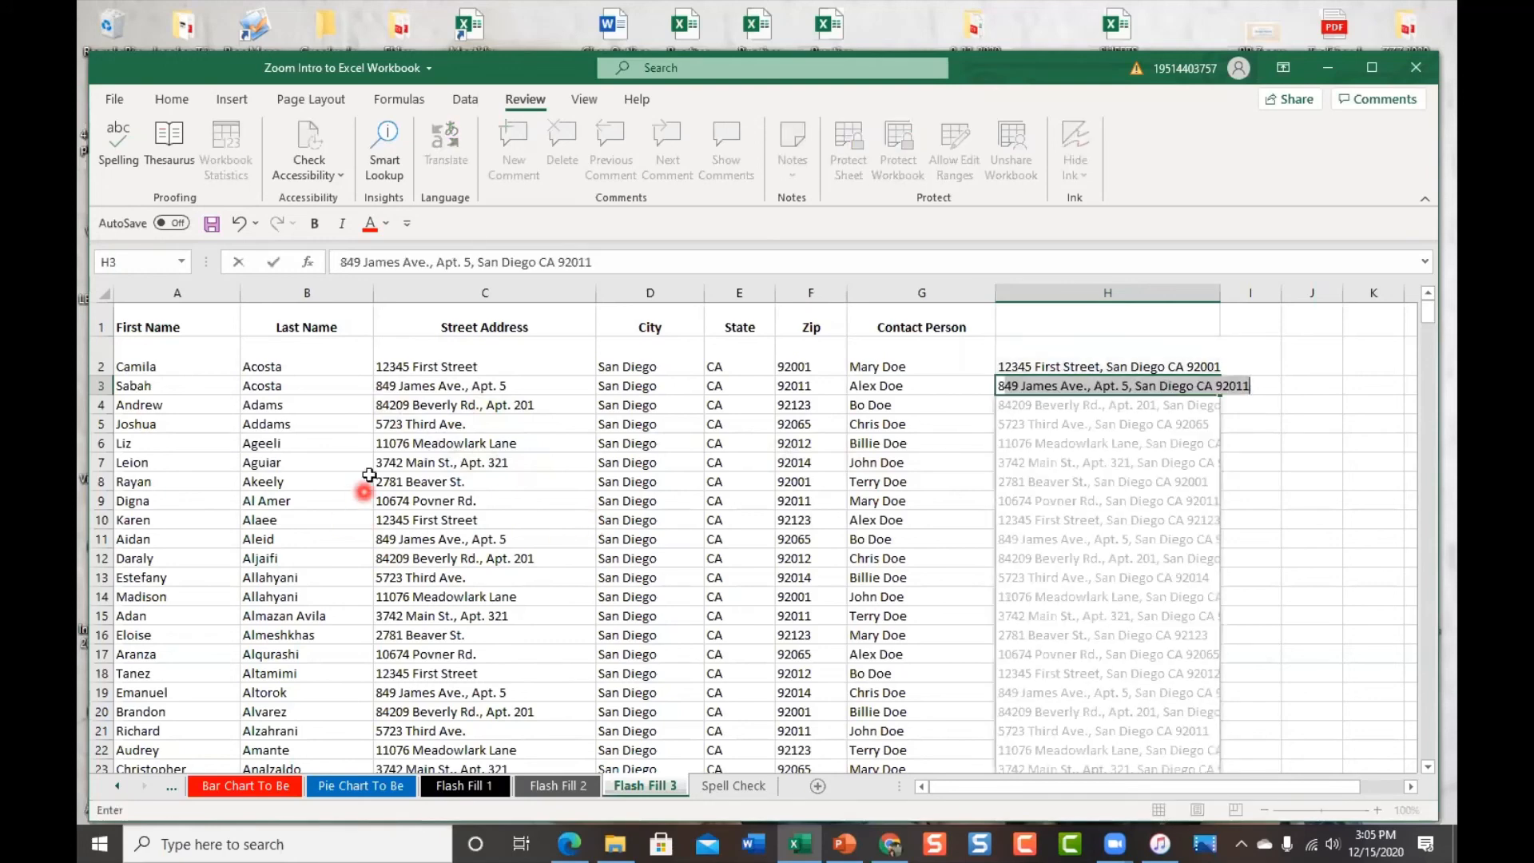
scroll(546, 655, "down", 7)
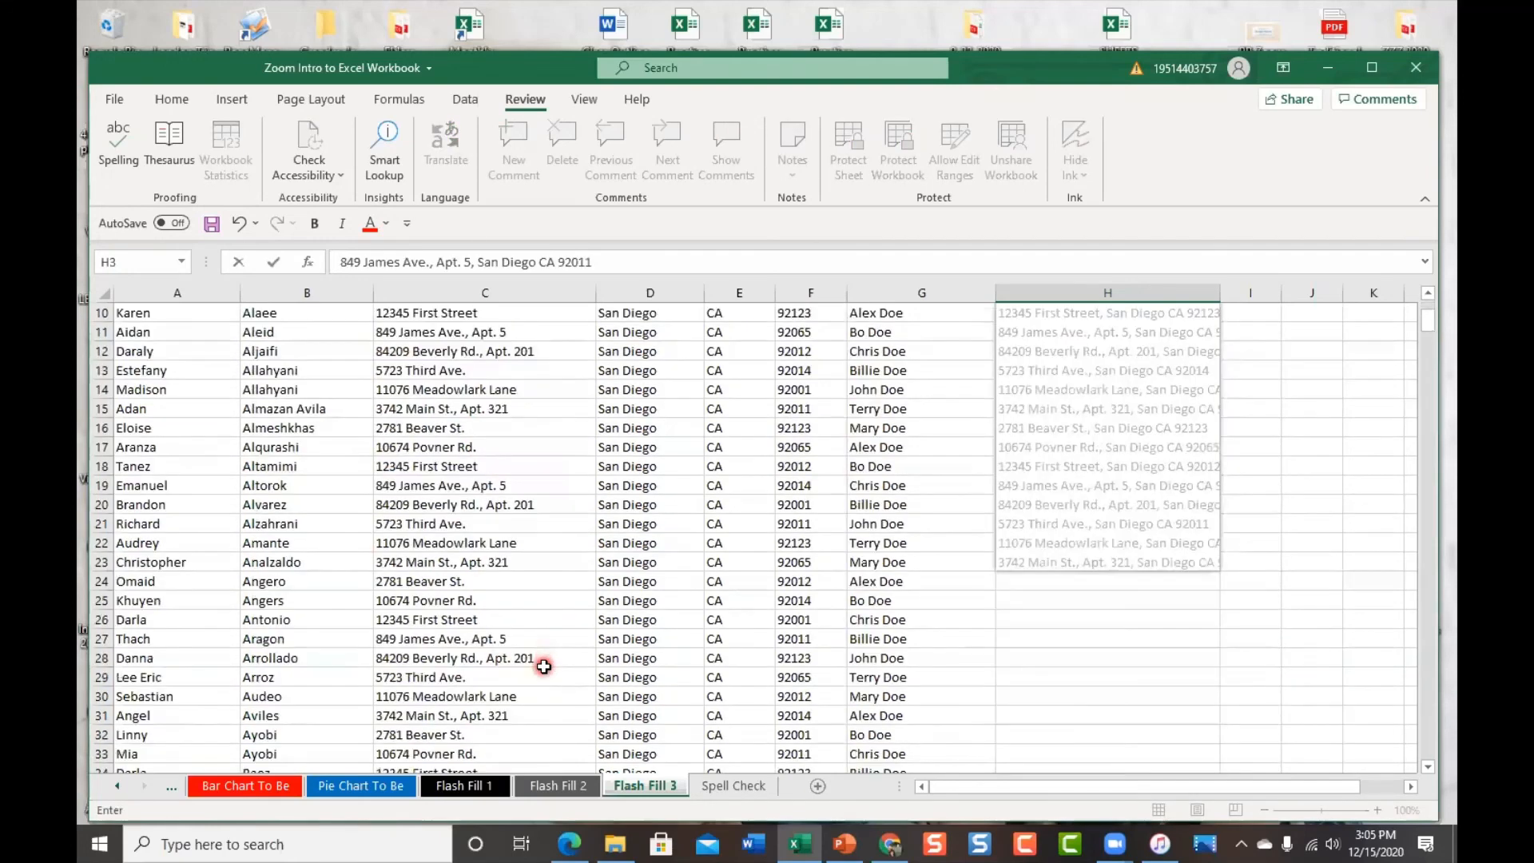
scroll(544, 663, "up", 7)
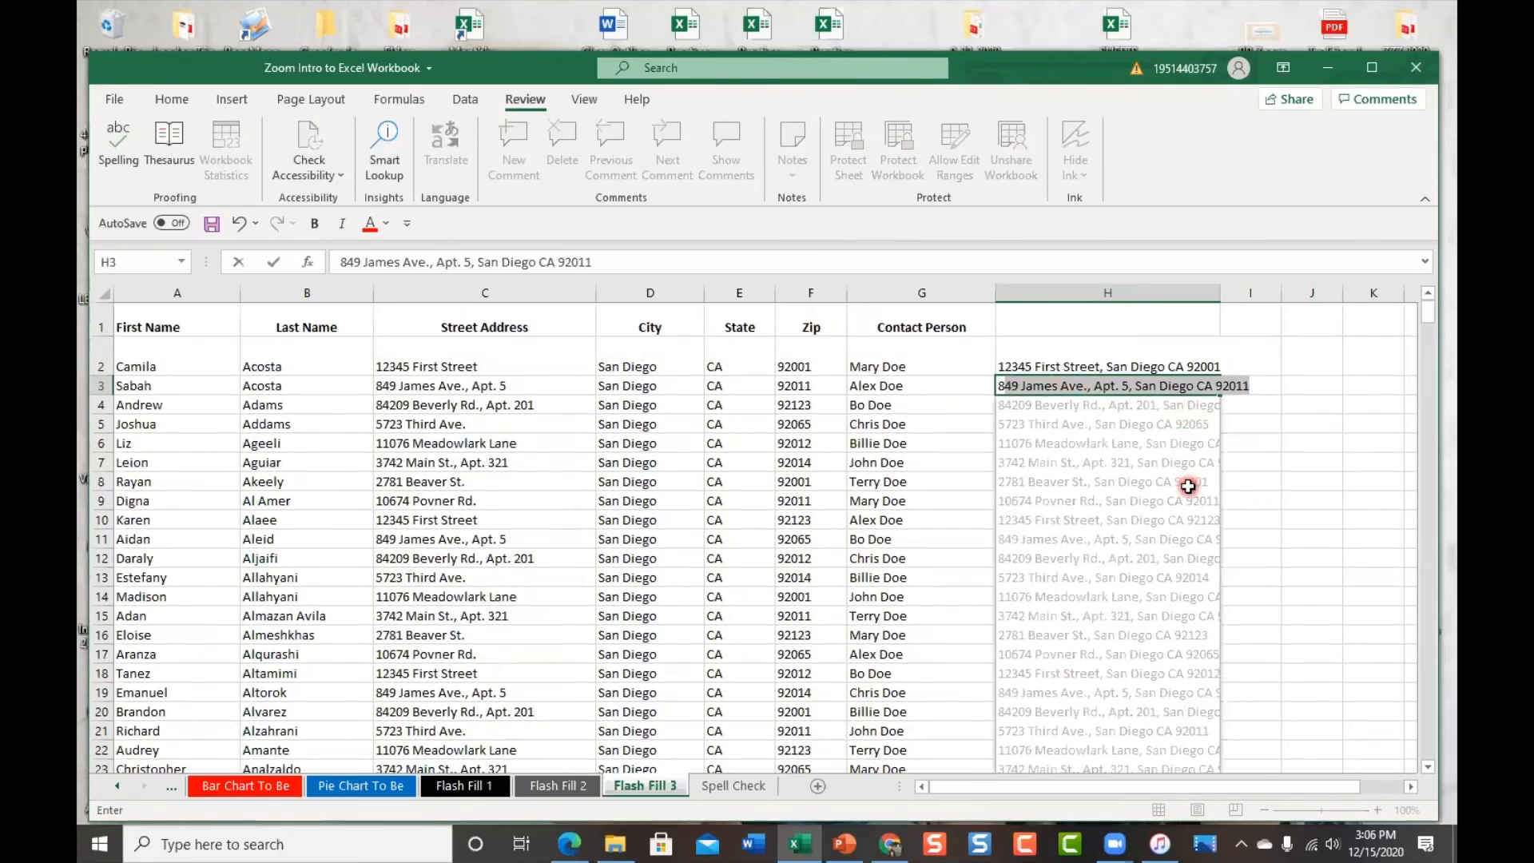
key("Return")
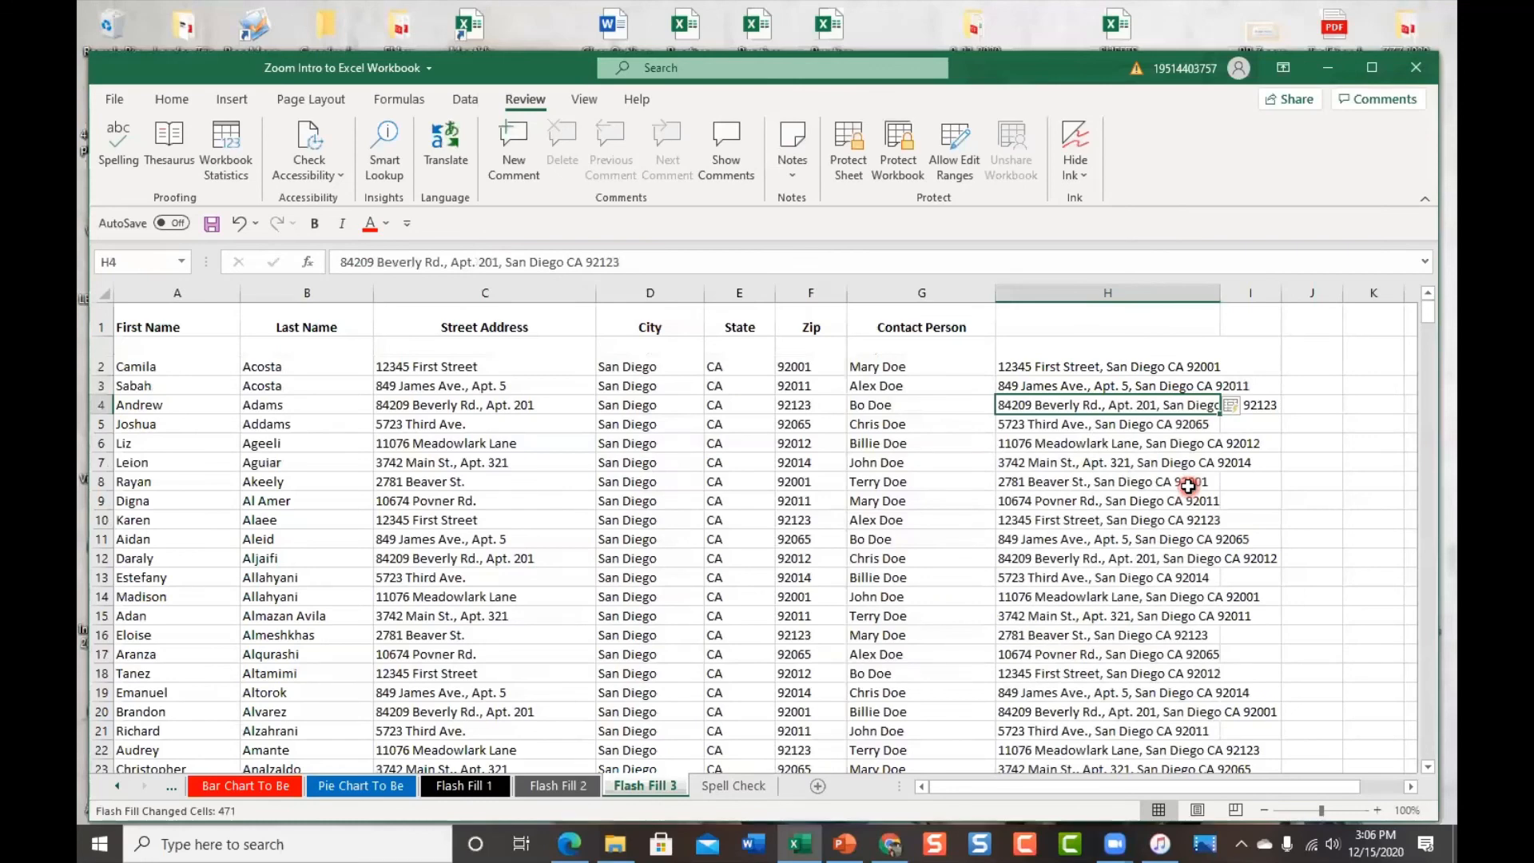
Widen column H so whole addresses show, then return to the top of the sheet
left_click_drag(1220, 293, 1305, 293)
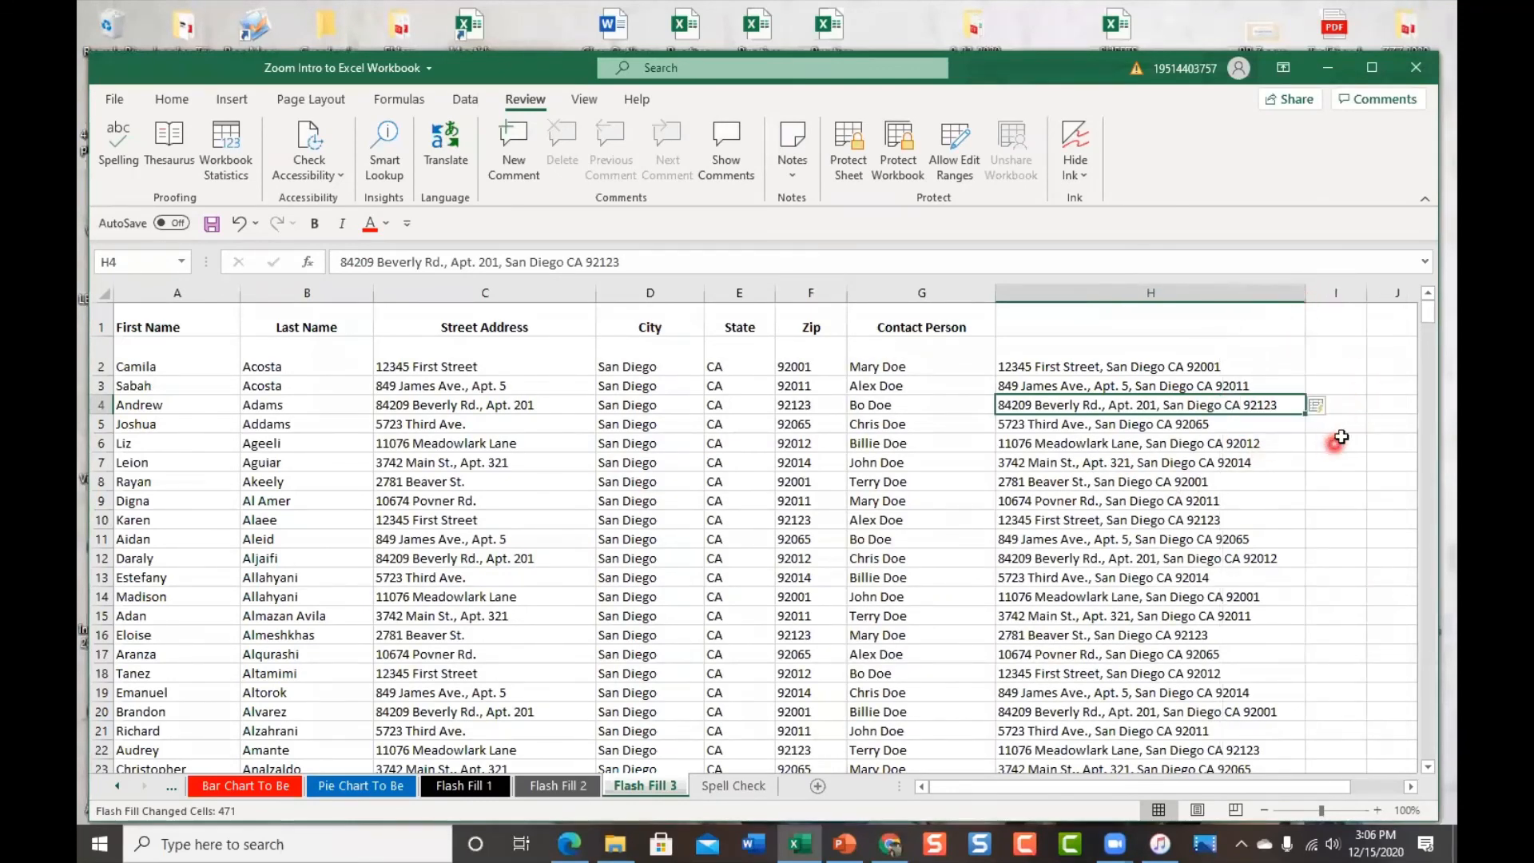
scroll(1356, 479, "down", 4)
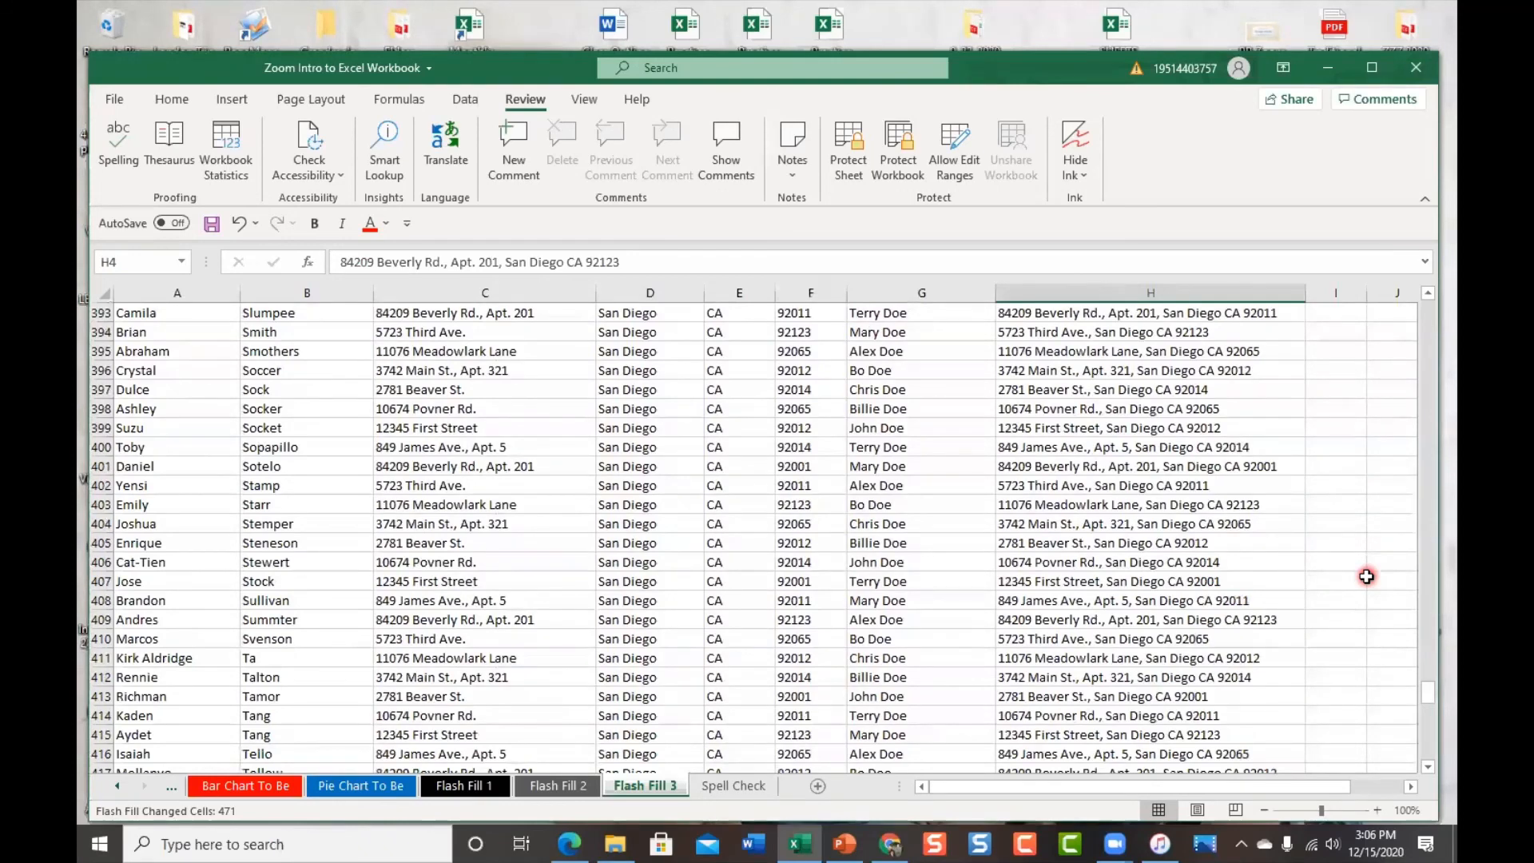
key("ctrl+Home")
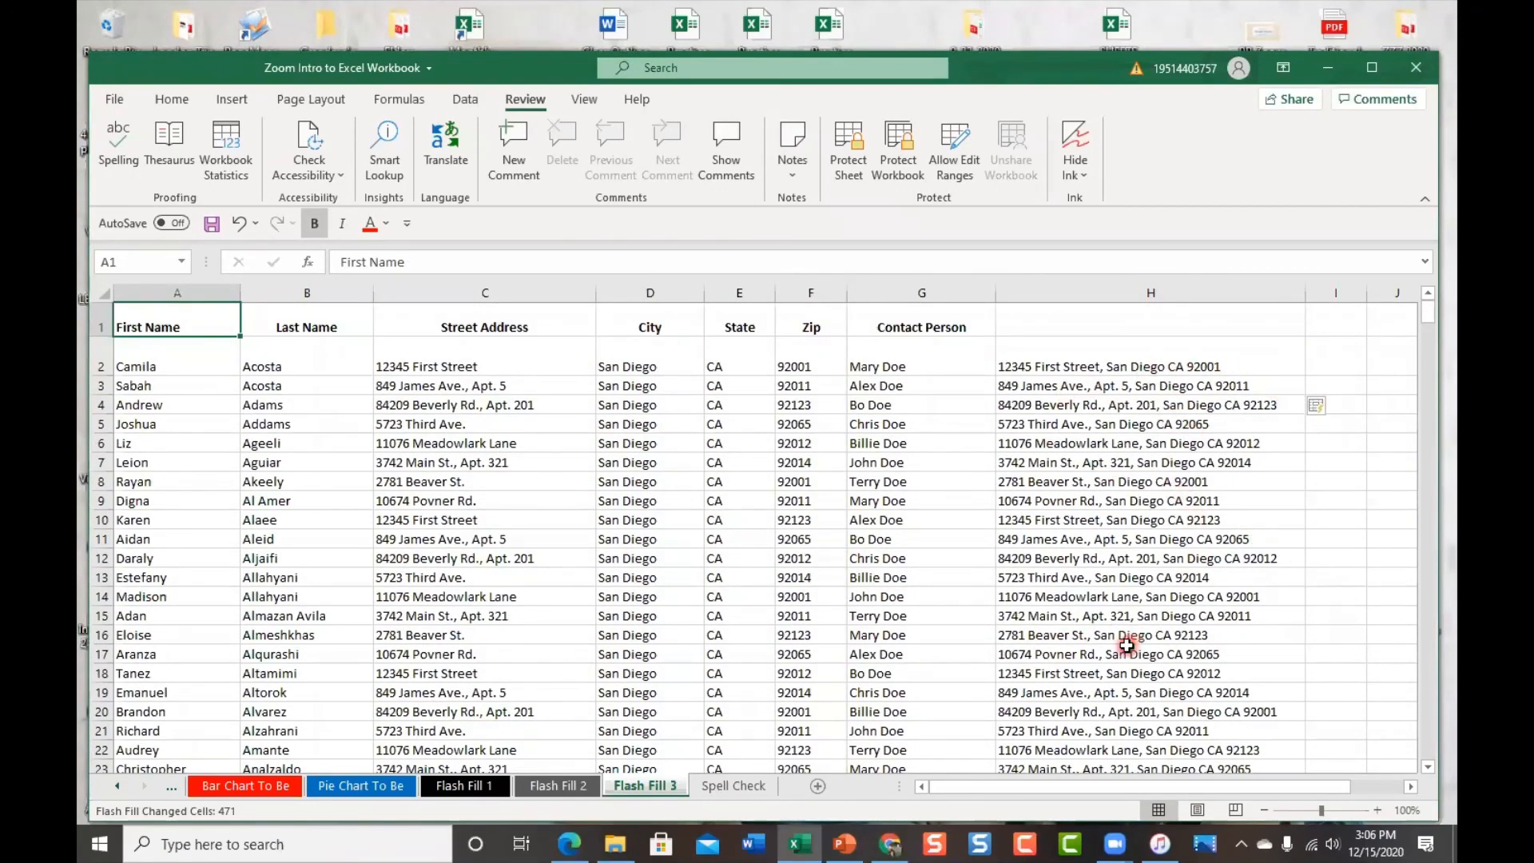
key("alt+space")
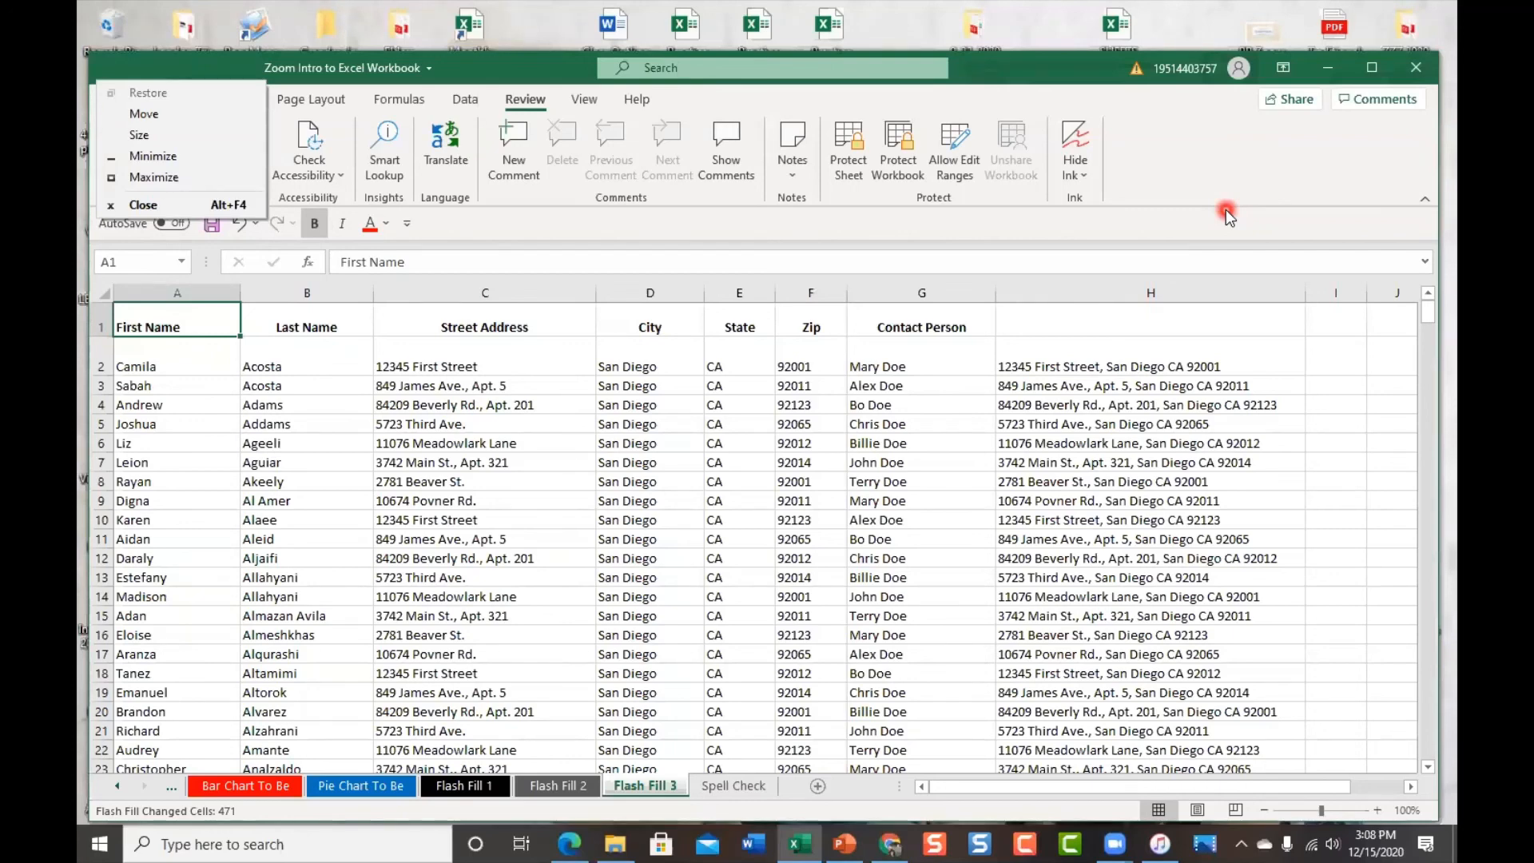